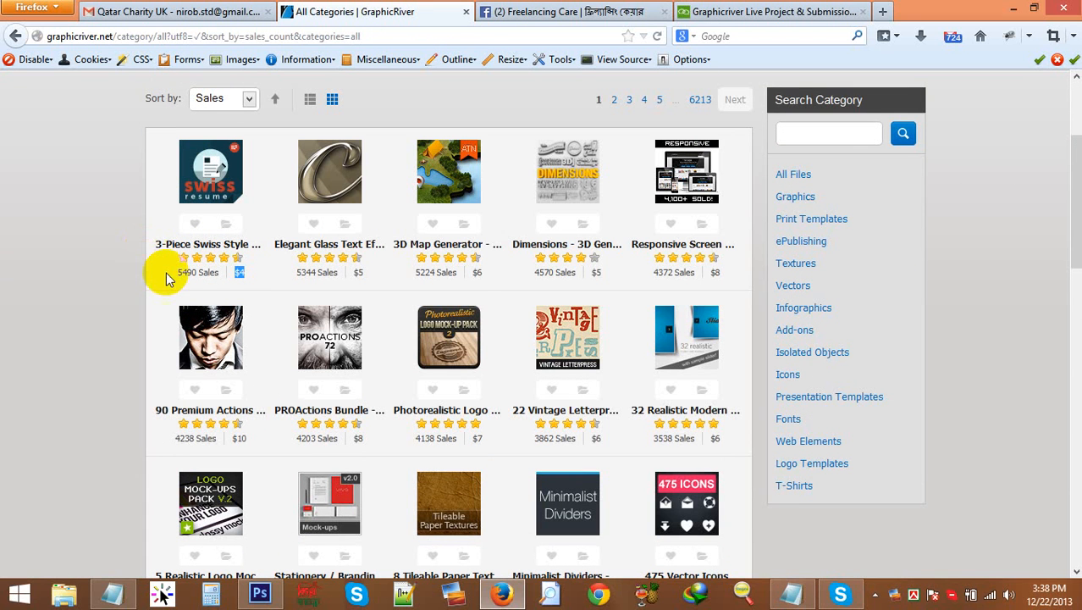
Step: Highlight the sales count of the 3-Piece Swiss Style Resume and open its item page in a new tab
{"action": "left_click", "coordinate": [178, 277]}
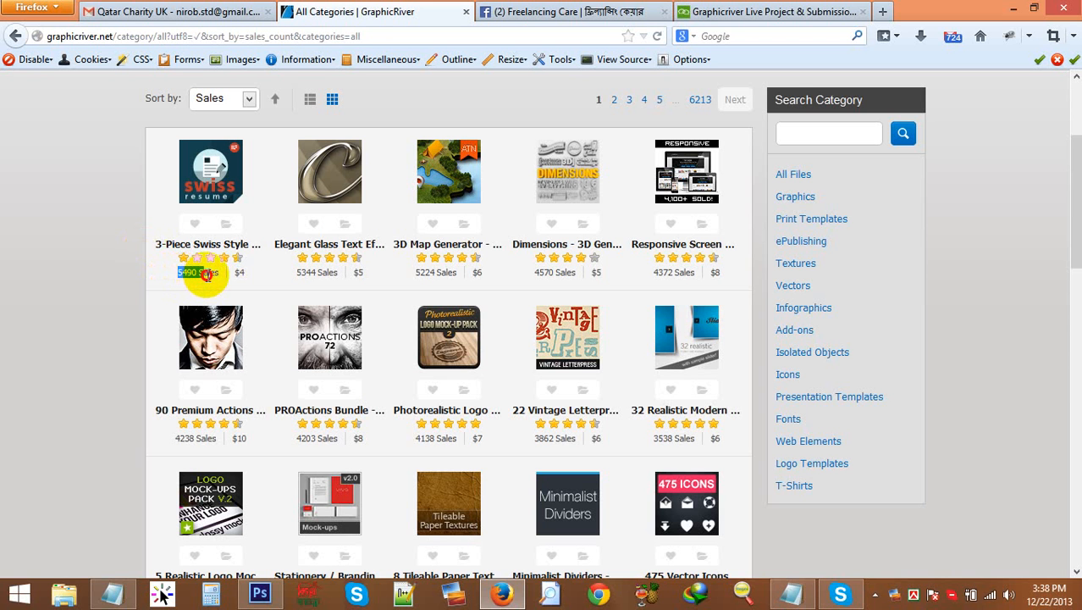
{"action": "left_click_drag", "start_coordinate": [213, 272], "coordinate": [196, 273]}
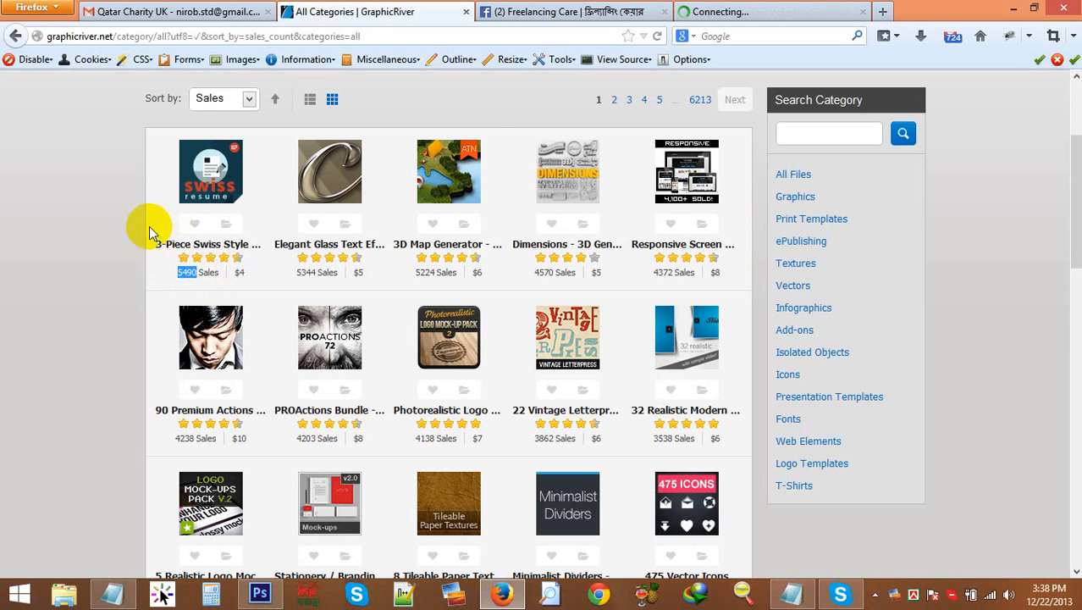
{"action": "mouse_move", "coordinate": [204, 166]}
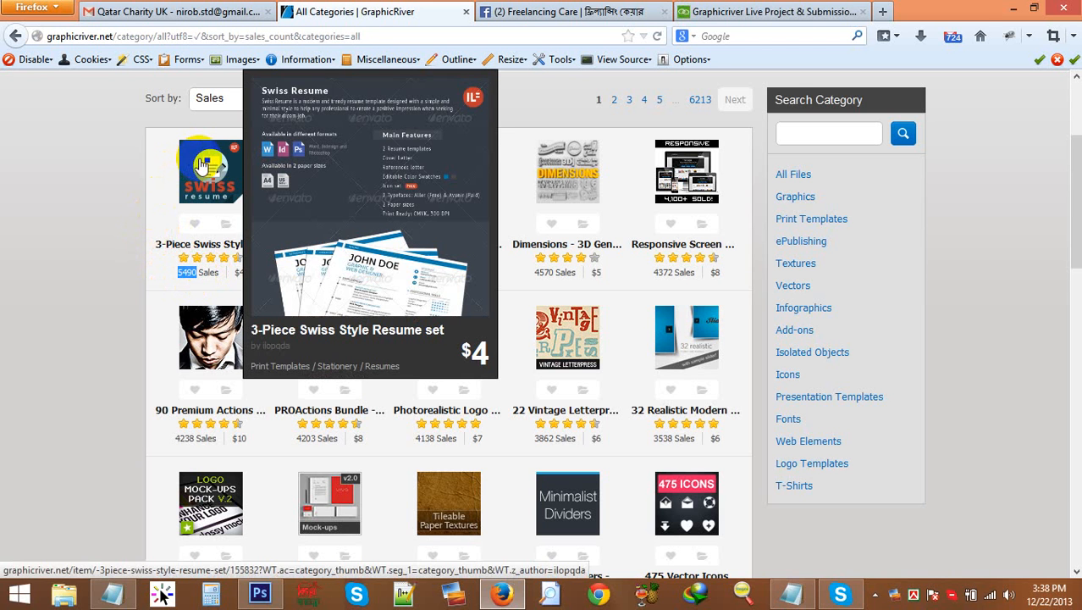
{"action": "middle_click", "coordinate": [203, 166]}
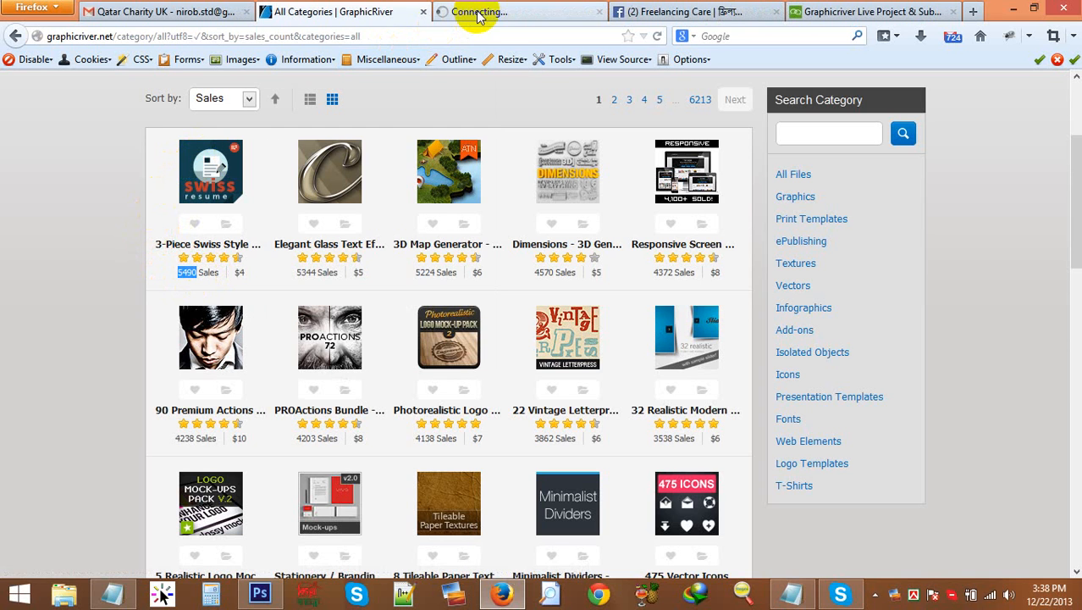
{"action": "left_click", "coordinate": [485, 12]}
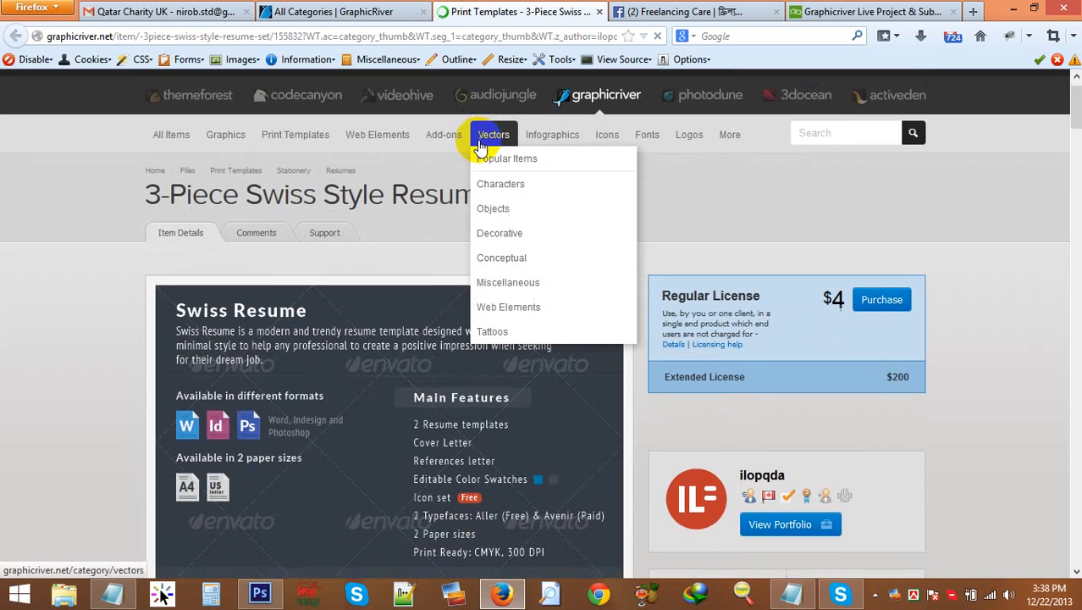
Step: Examine the resume set's preview images, from the feature overview through the individual resume pages
{"action": "scroll", "coordinate": [472, 208], "scroll_direction": "down", "scroll_amount": 3}
{"action": "scroll", "coordinate": [453, 292], "scroll_direction": "down", "scroll_amount": 5}
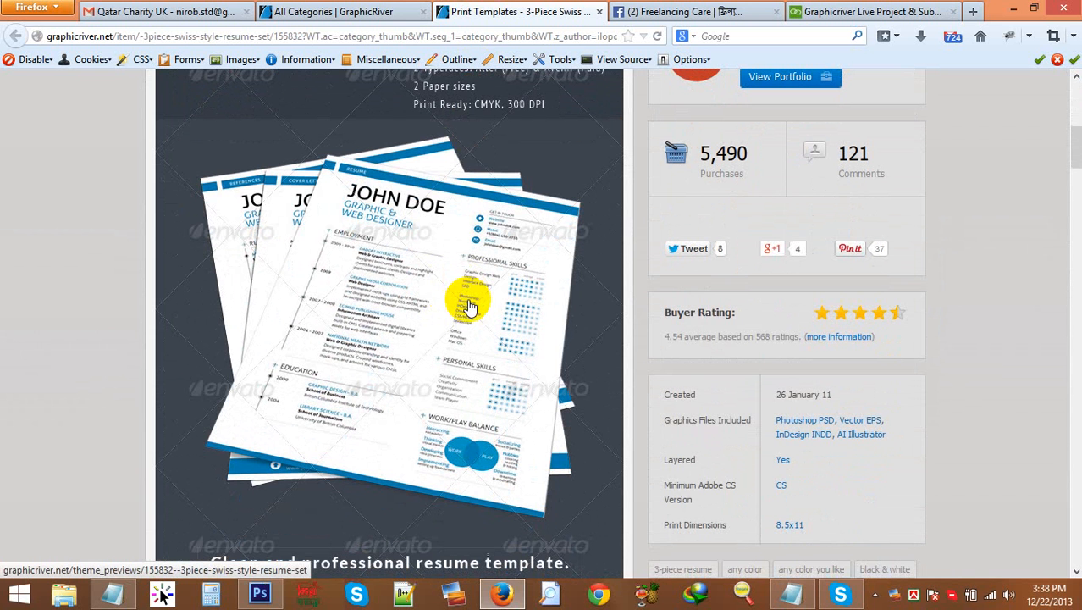
{"action": "scroll", "coordinate": [466, 329], "scroll_direction": "down", "scroll_amount": 1}
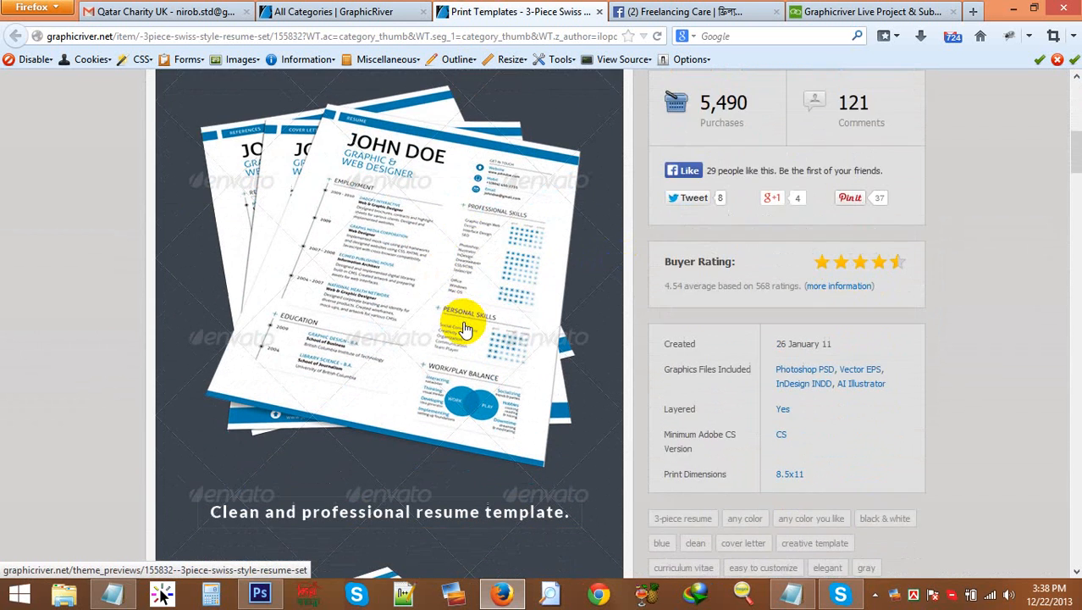
{"action": "scroll", "coordinate": [465, 328], "scroll_direction": "down", "scroll_amount": 7}
{"action": "scroll", "coordinate": [470, 326], "scroll_direction": "down", "scroll_amount": 10}
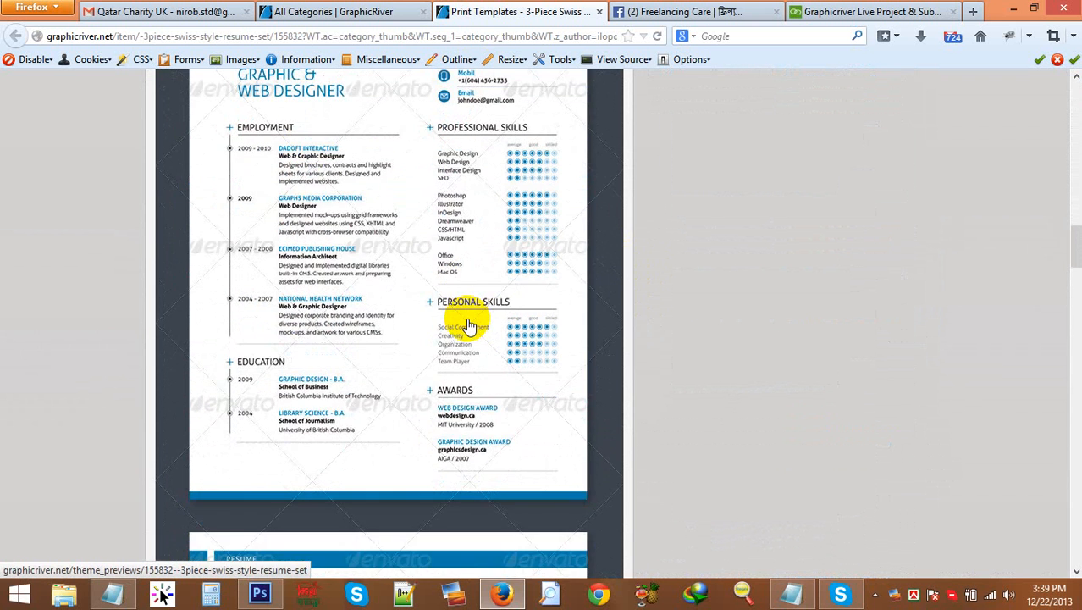
{"action": "scroll", "coordinate": [472, 326], "scroll_direction": "up", "scroll_amount": 2}
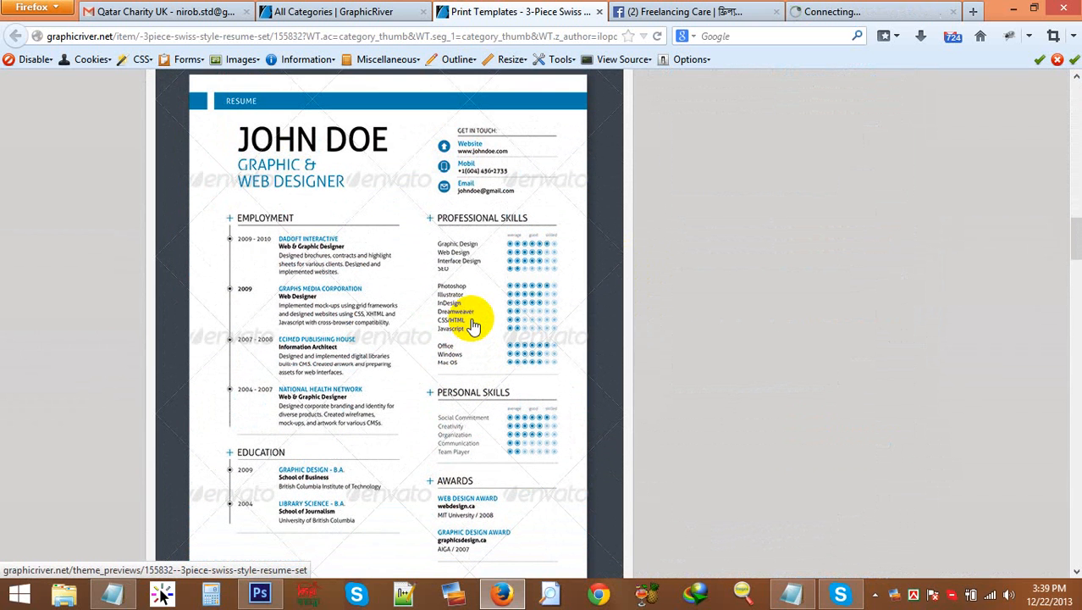
{"action": "scroll", "coordinate": [470, 326], "scroll_direction": "down", "scroll_amount": 10}
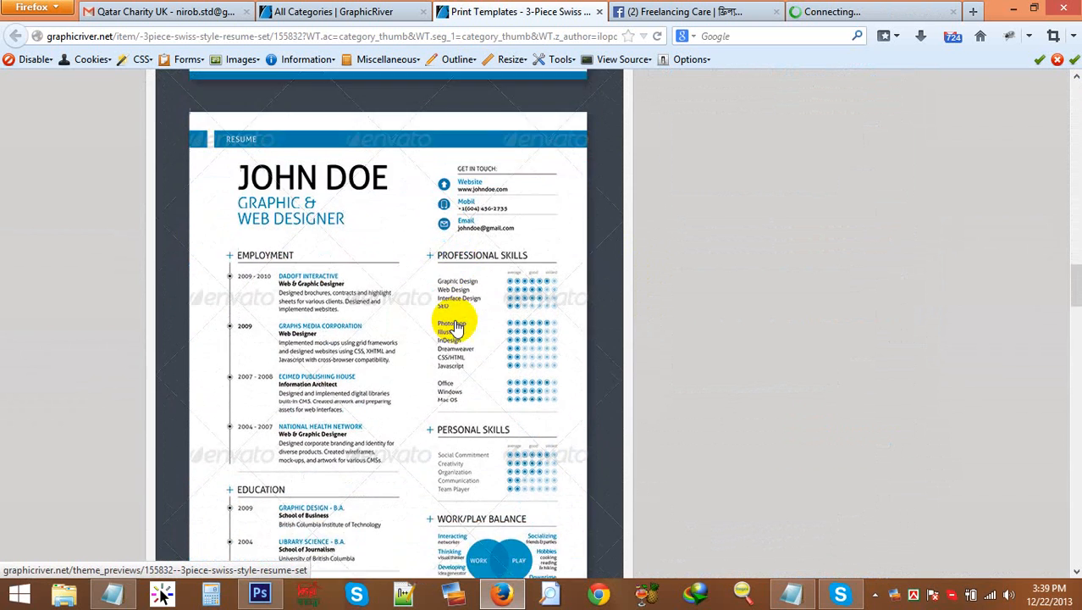
{"action": "scroll", "coordinate": [456, 326], "scroll_direction": "down", "scroll_amount": 2}
{"action": "scroll", "coordinate": [457, 326], "scroll_direction": "up", "scroll_amount": 3}
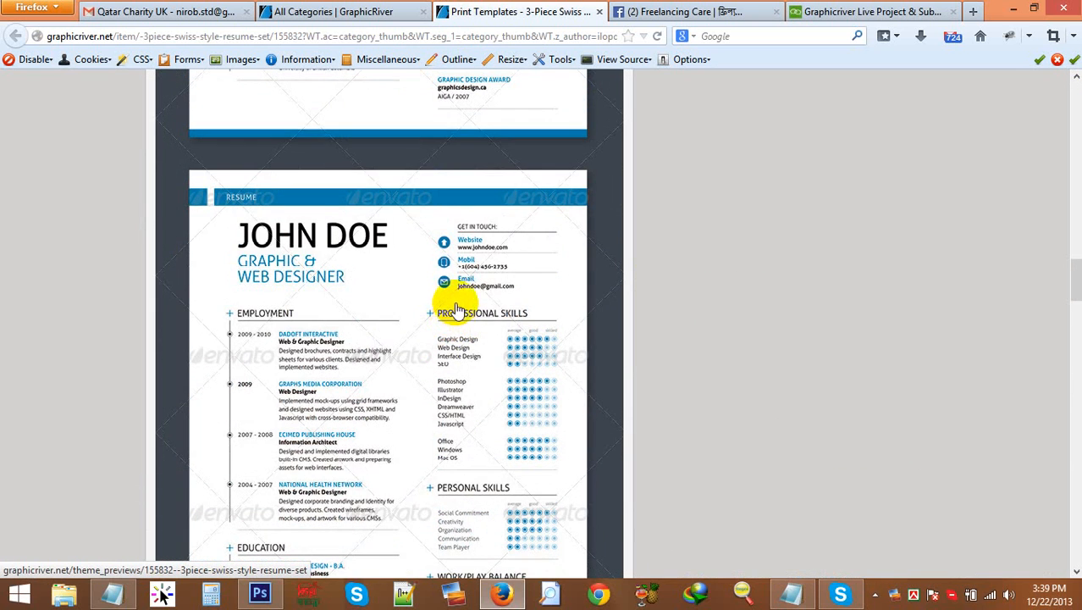
{"action": "scroll", "coordinate": [456, 312], "scroll_direction": "down", "scroll_amount": 10}
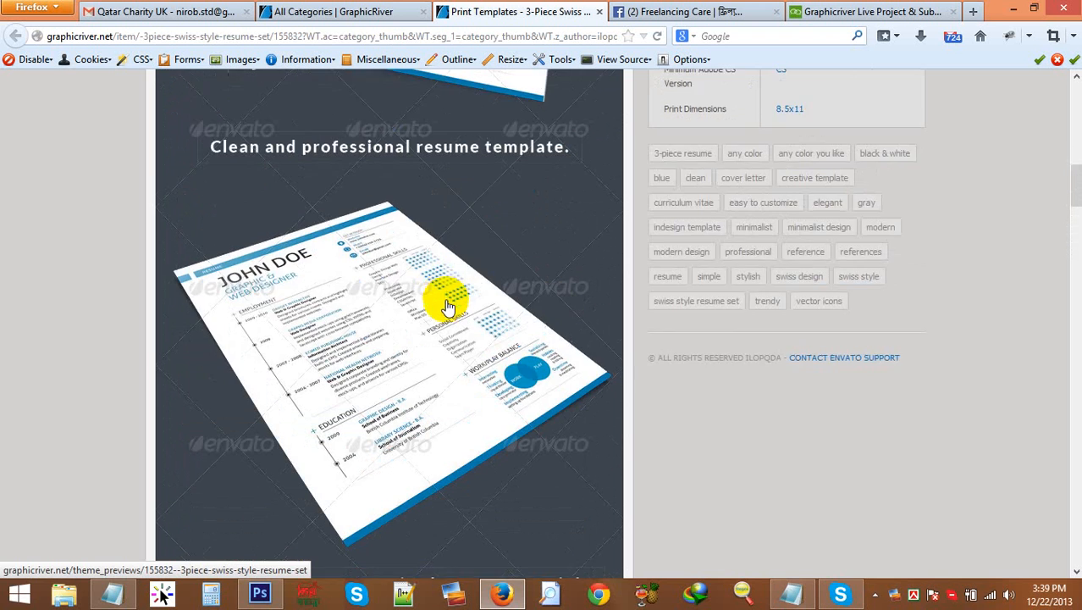
Step: Check the item's included graphics files and print details, and return to the All Categories listing
{"action": "scroll", "coordinate": [447, 307], "scroll_direction": "up", "scroll_amount": 2}
{"action": "left_click_drag", "start_coordinate": [678, 214], "coordinate": [742, 225]}
{"action": "left_click", "coordinate": [790, 217]}
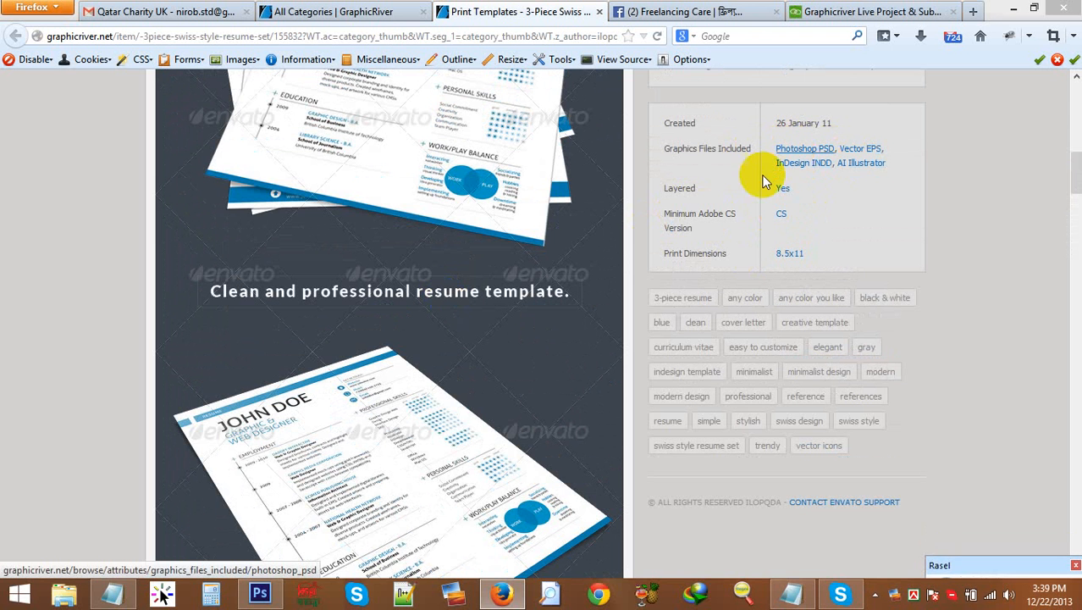
{"action": "scroll", "coordinate": [573, 212], "scroll_direction": "up", "scroll_amount": 10}
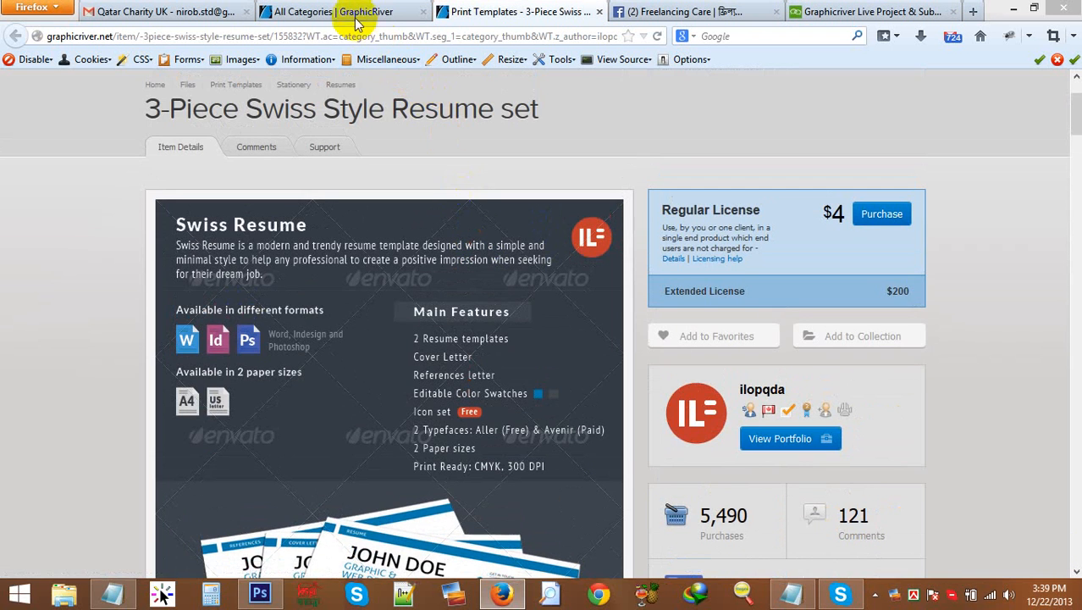
{"action": "left_click", "coordinate": [334, 11]}
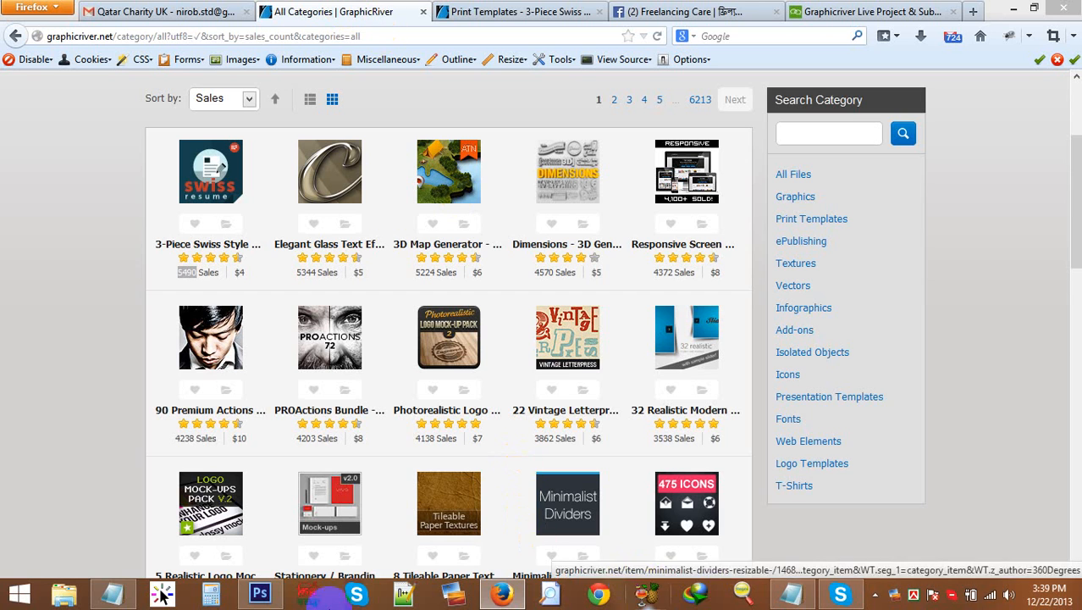
Step: Switch to Photoshop and set up a new document 3.75 inches wide and 2.25 inches high
{"action": "left_click", "coordinate": [258, 595]}
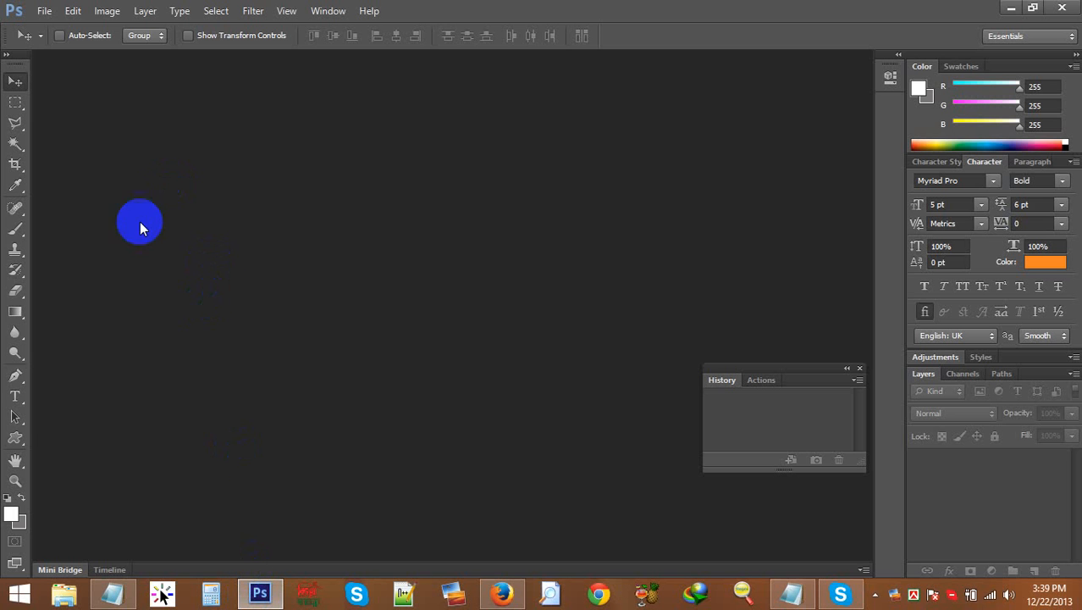
{"action": "left_click", "coordinate": [44, 10]}
{"action": "left_click", "coordinate": [59, 25]}
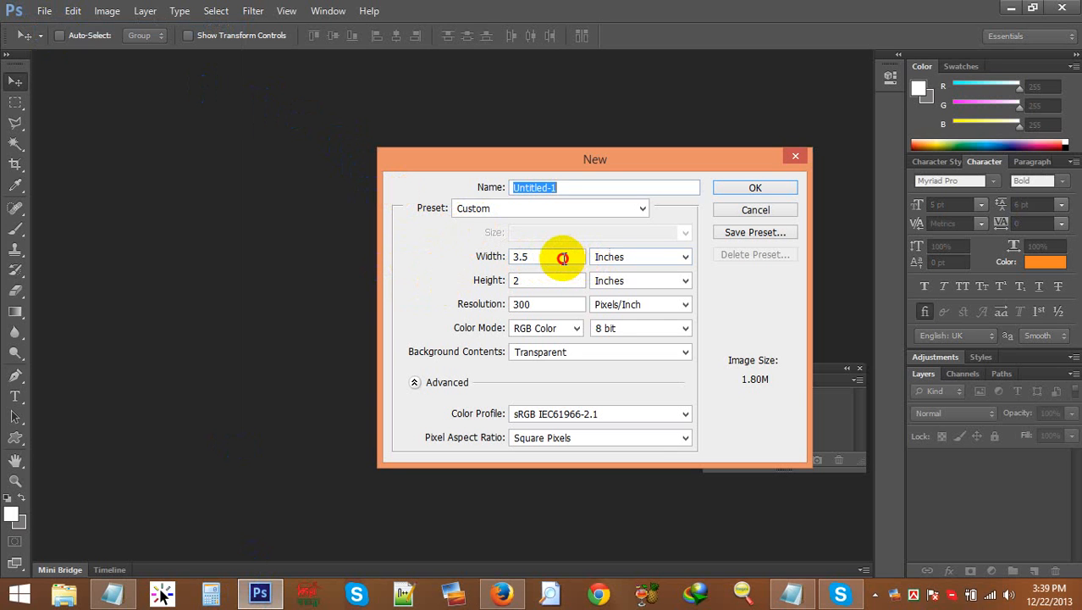
{"action": "left_click", "coordinate": [535, 254]}
{"action": "left_click_drag", "start_coordinate": [524, 253], "coordinate": [500, 244]}
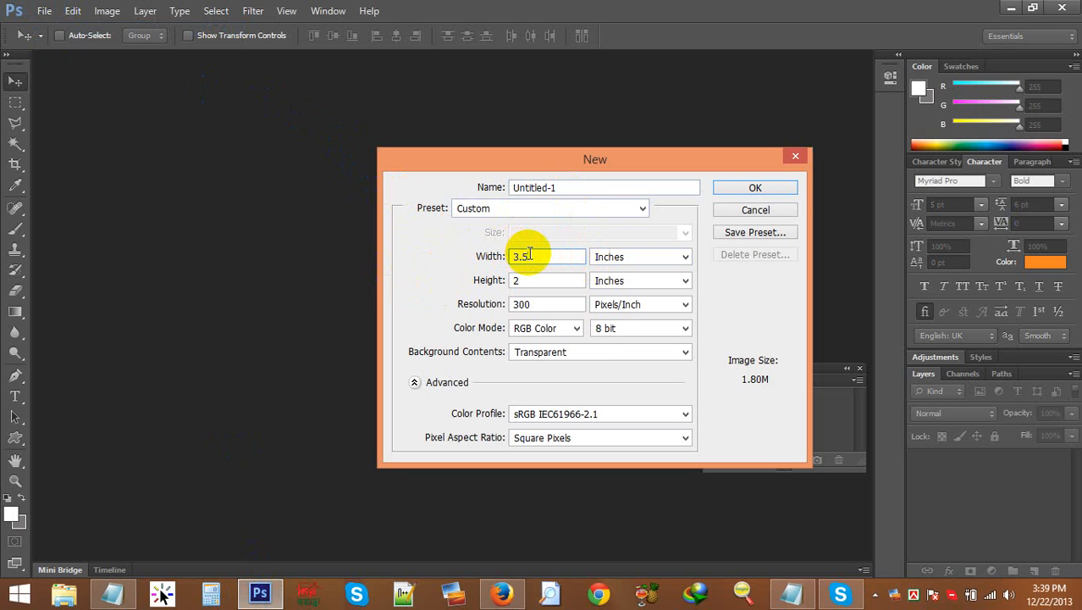
{"action": "type", "text": "3.7"}
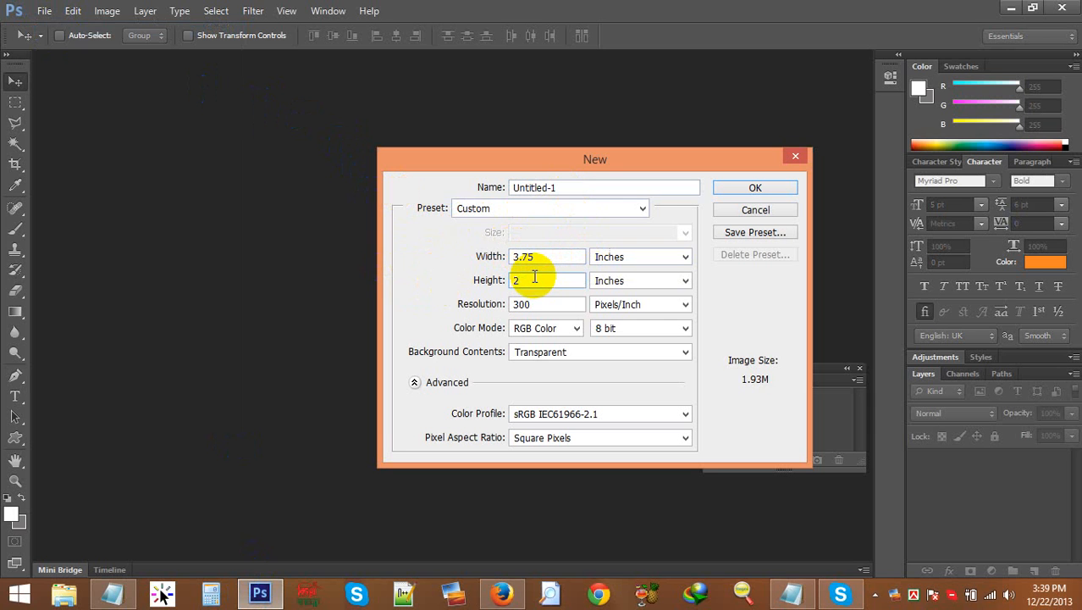
{"action": "type", "text": ".25"}
Step: Set the new document's color mode to CMYK Color and create the document
{"action": "left_click", "coordinate": [558, 331]}
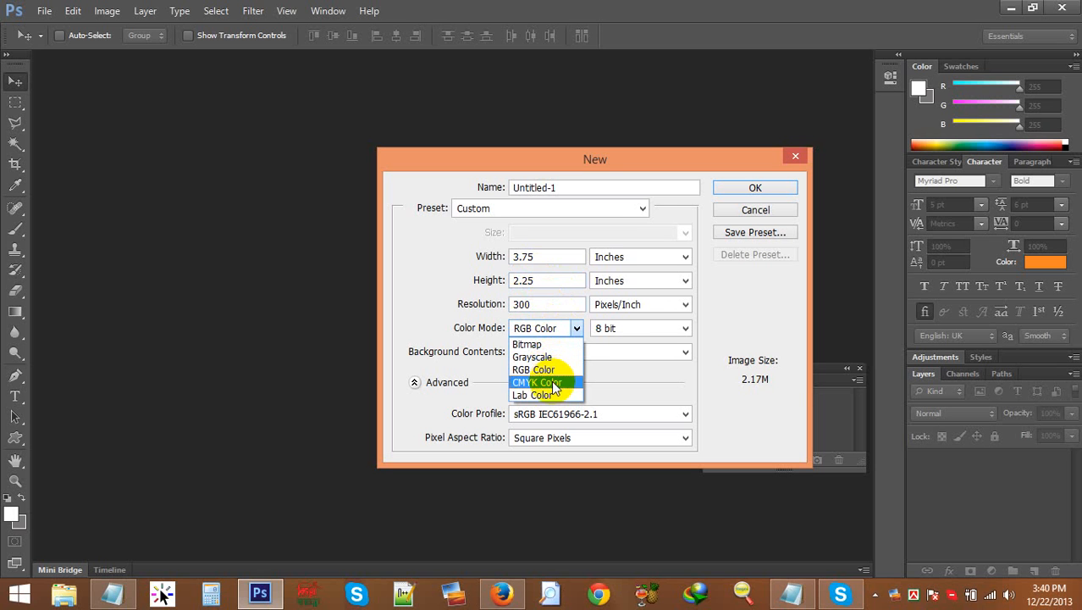
{"action": "left_click", "coordinate": [555, 382]}
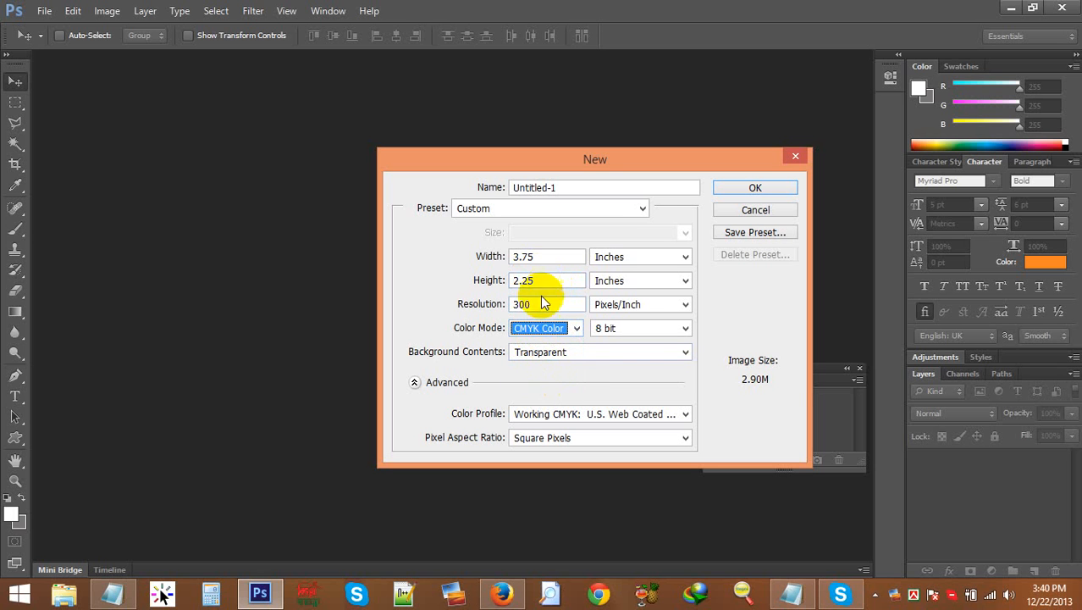
{"action": "left_click", "coordinate": [552, 333]}
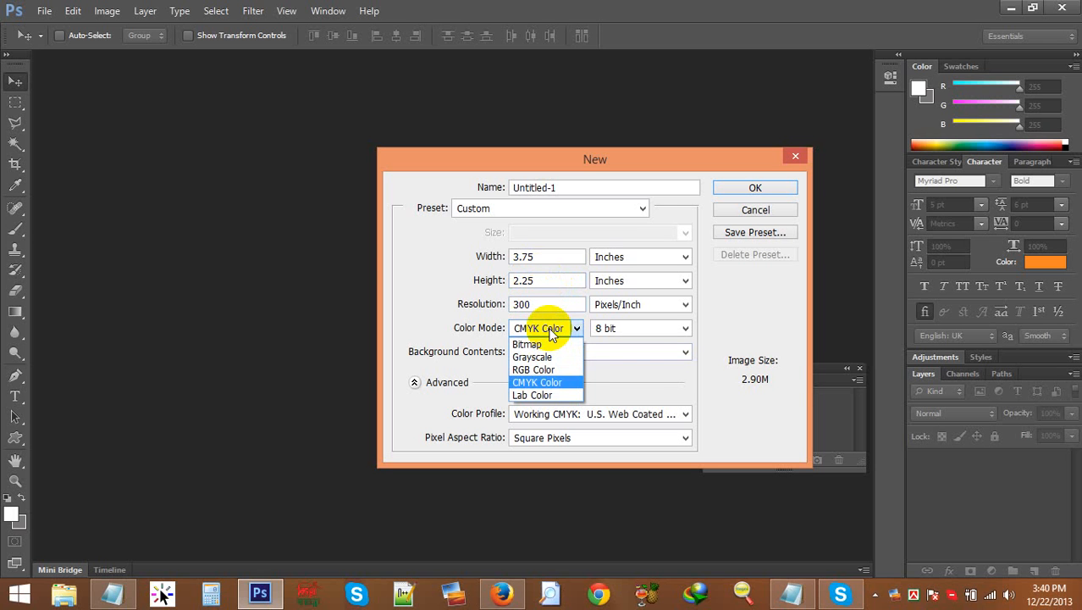
{"action": "left_click", "coordinate": [495, 334]}
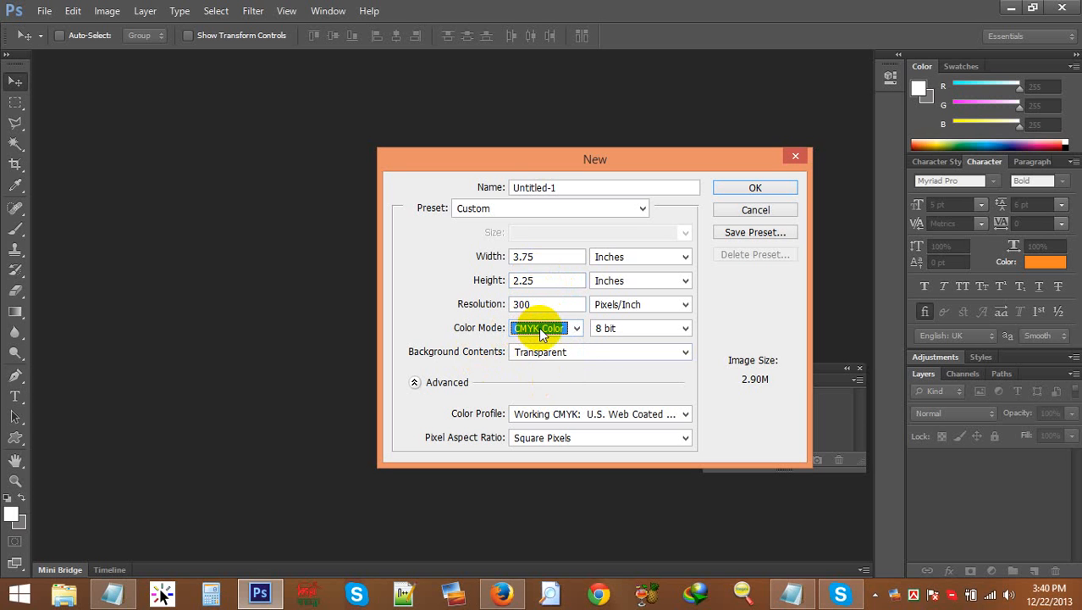
{"action": "left_click", "coordinate": [541, 330]}
{"action": "left_click", "coordinate": [474, 347]}
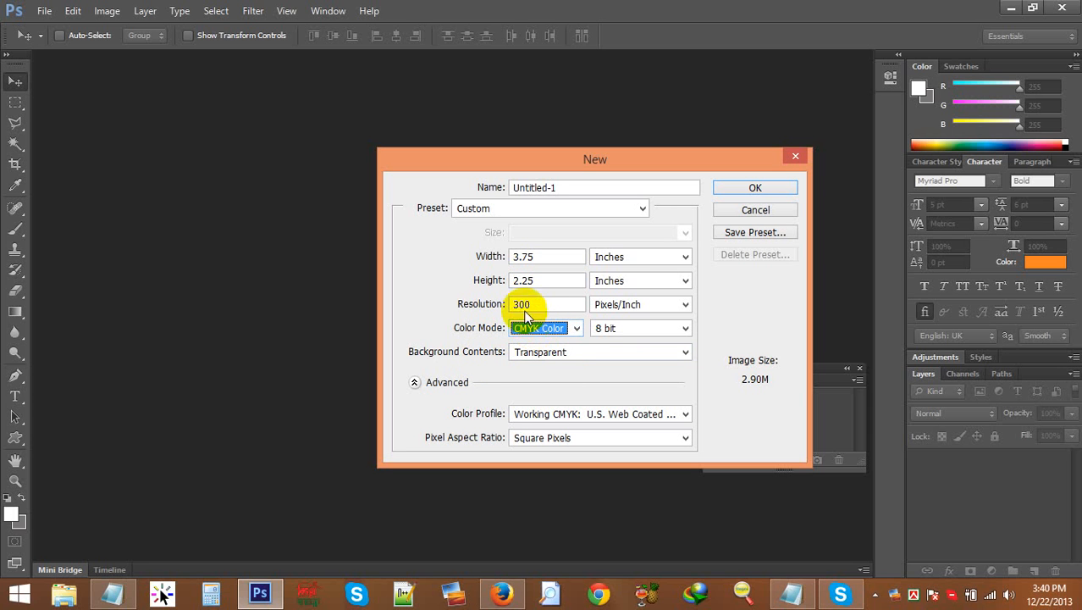
{"action": "left_click_drag", "start_coordinate": [468, 150], "coordinate": [413, 134]}
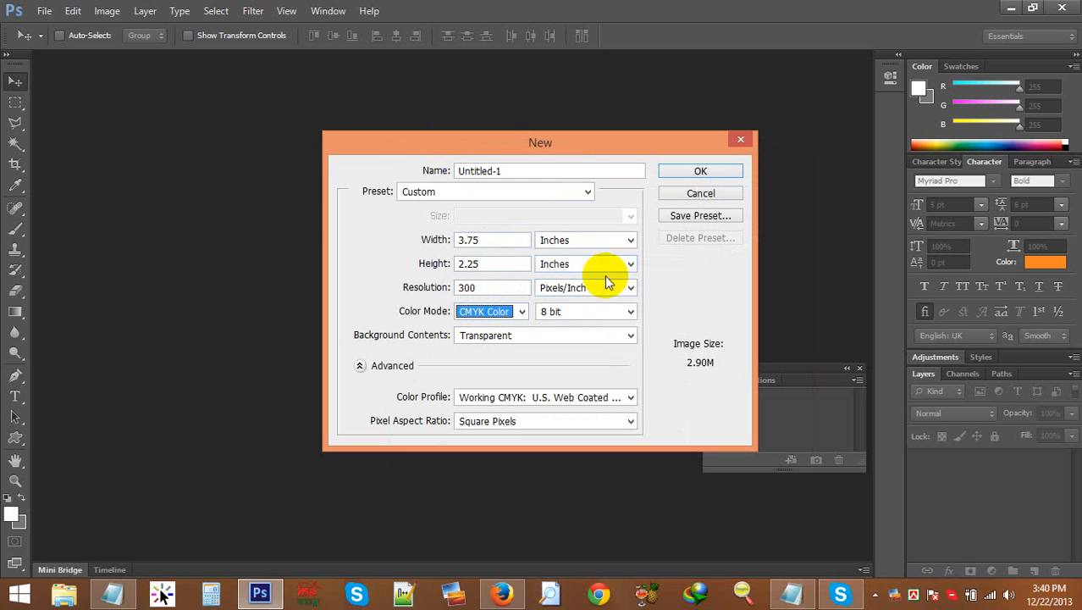
{"action": "left_click", "coordinate": [678, 284]}
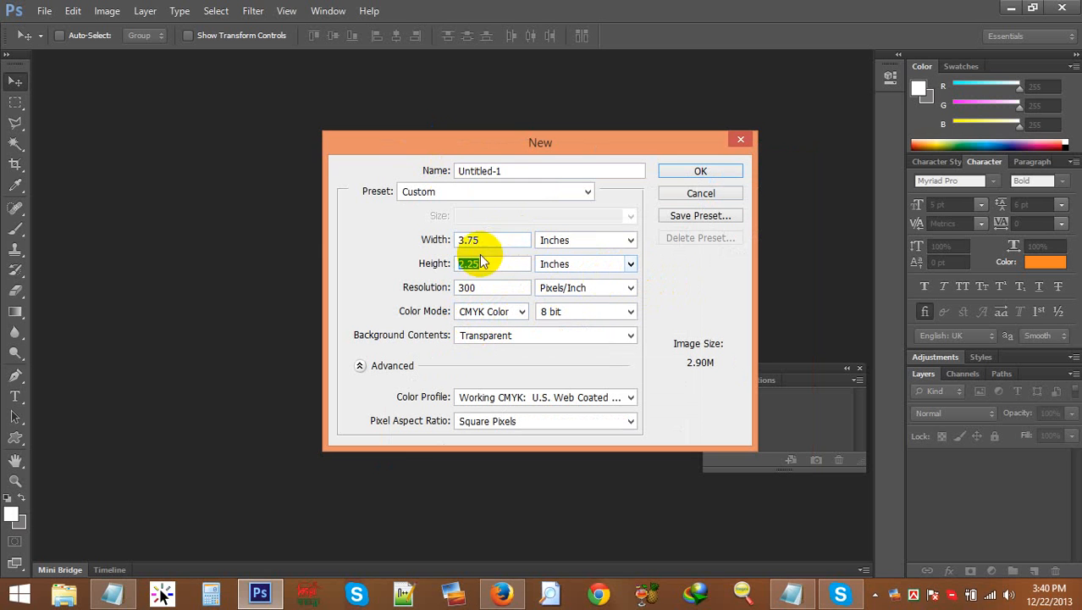
{"action": "left_click", "coordinate": [676, 178]}
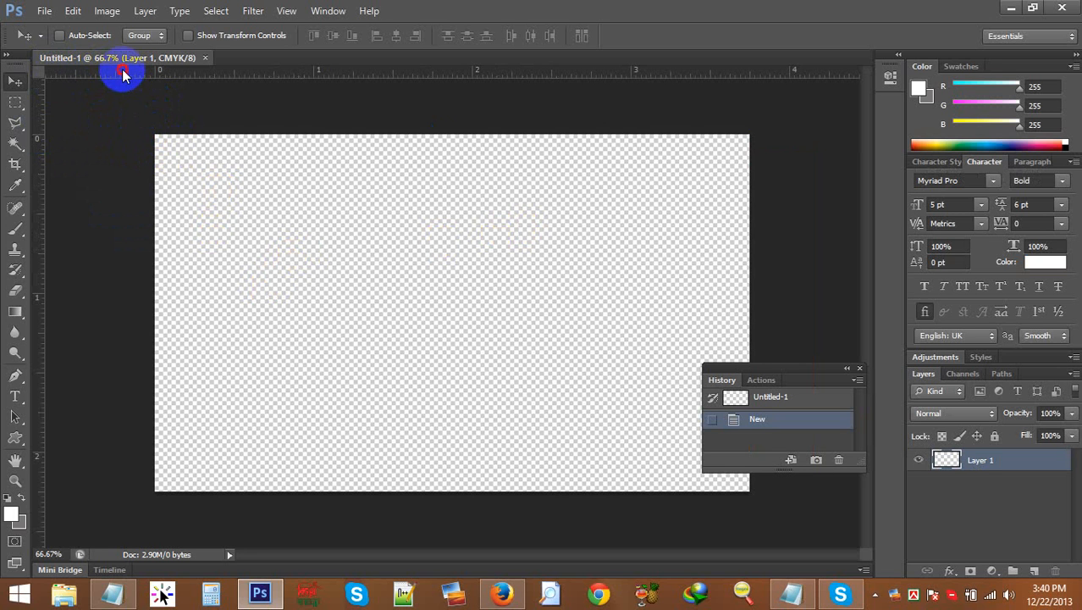
Step: Place two horizontal and two vertical guides about 0.13 inch inside the four canvas edges as a margin
{"action": "left_click_drag", "start_coordinate": [122, 74], "coordinate": [131, 155]}
{"action": "left_click_drag", "start_coordinate": [94, 234], "coordinate": [179, 237]}
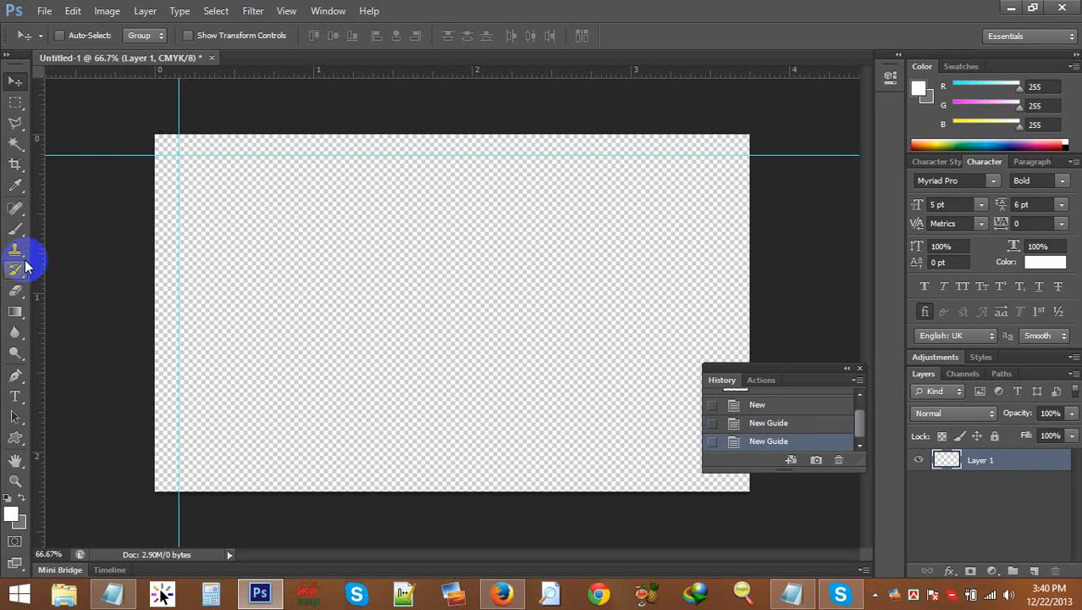
{"action": "left_click_drag", "start_coordinate": [42, 264], "coordinate": [728, 285]}
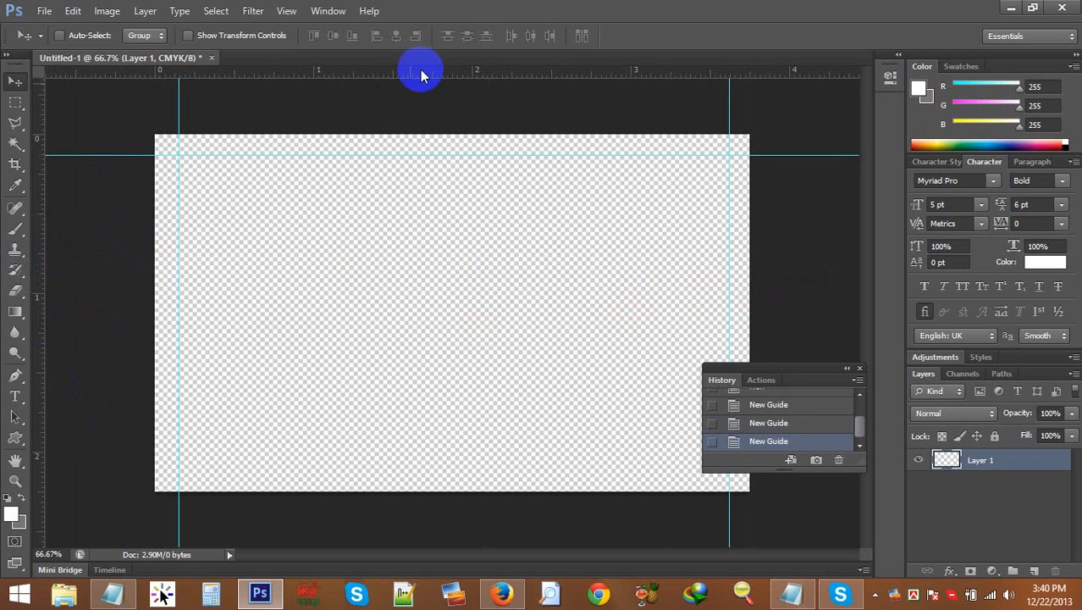
{"action": "left_click_drag", "start_coordinate": [433, 73], "coordinate": [490, 468]}
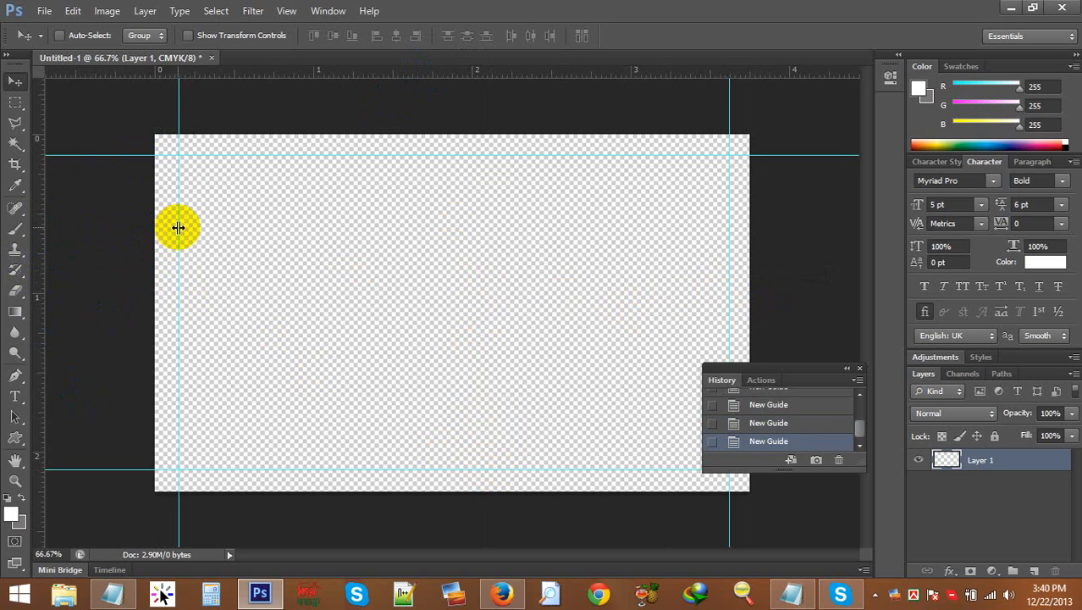
{"action": "left_click_drag", "start_coordinate": [176, 227], "coordinate": [174, 226]}
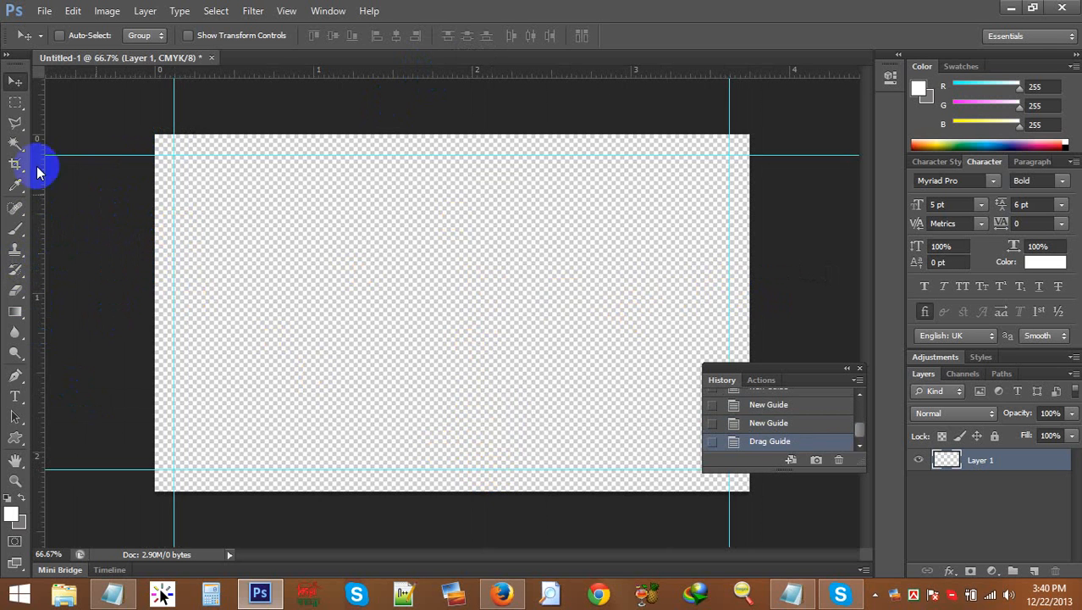
Step: Select the area enclosed by the four guides with the Rectangular Marquee tool
{"action": "left_click", "coordinate": [15, 102]}
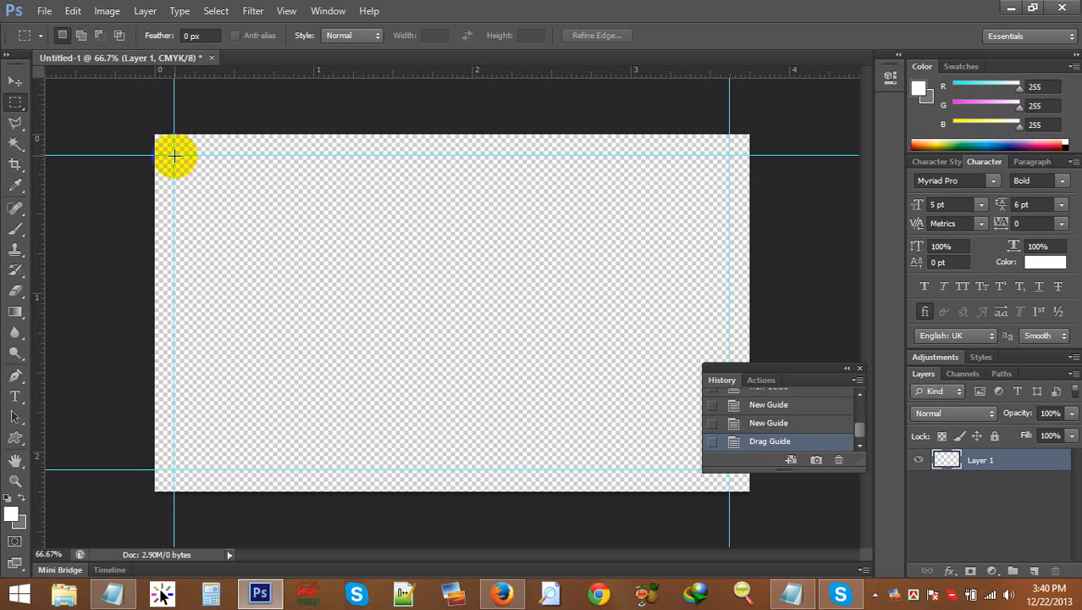
{"action": "left_click_drag", "start_coordinate": [174, 155], "coordinate": [732, 467]}
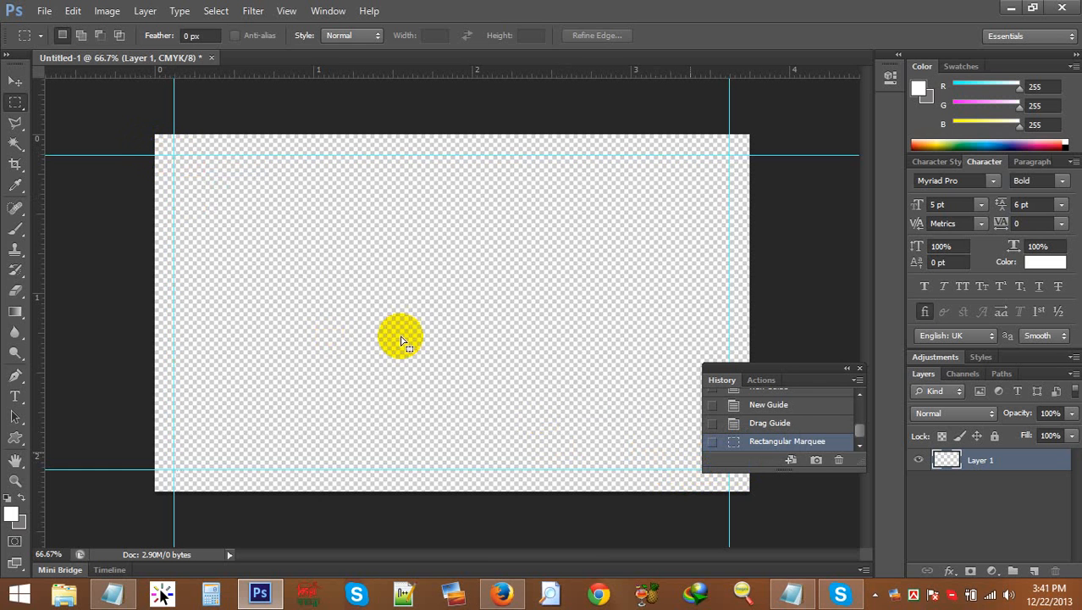
{"action": "right_click", "coordinate": [313, 263]}
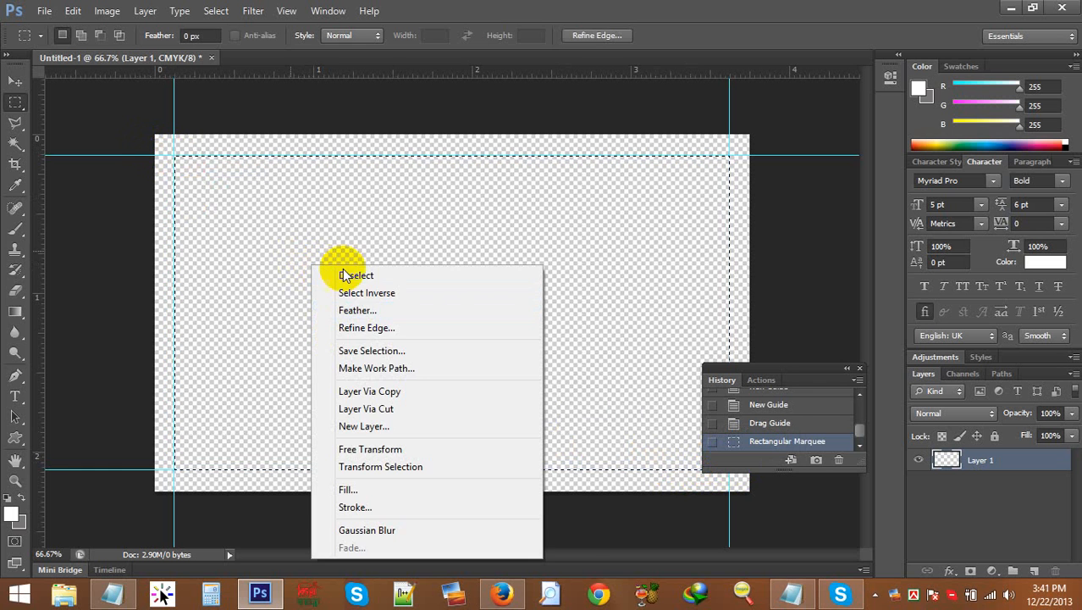
{"action": "left_click", "coordinate": [284, 254]}
Step: Open front.psd from the Corporate Classic Business Card [FINAL] folder inside 01. Corporate Vol 1
{"action": "left_click", "coordinate": [42, 10]}
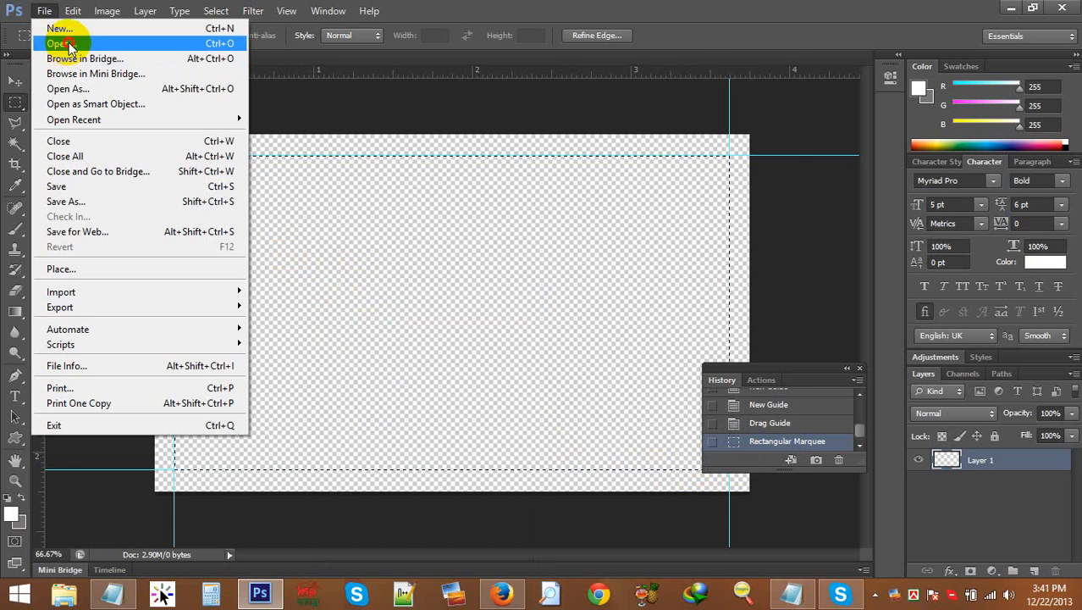
{"action": "left_click", "coordinate": [51, 43]}
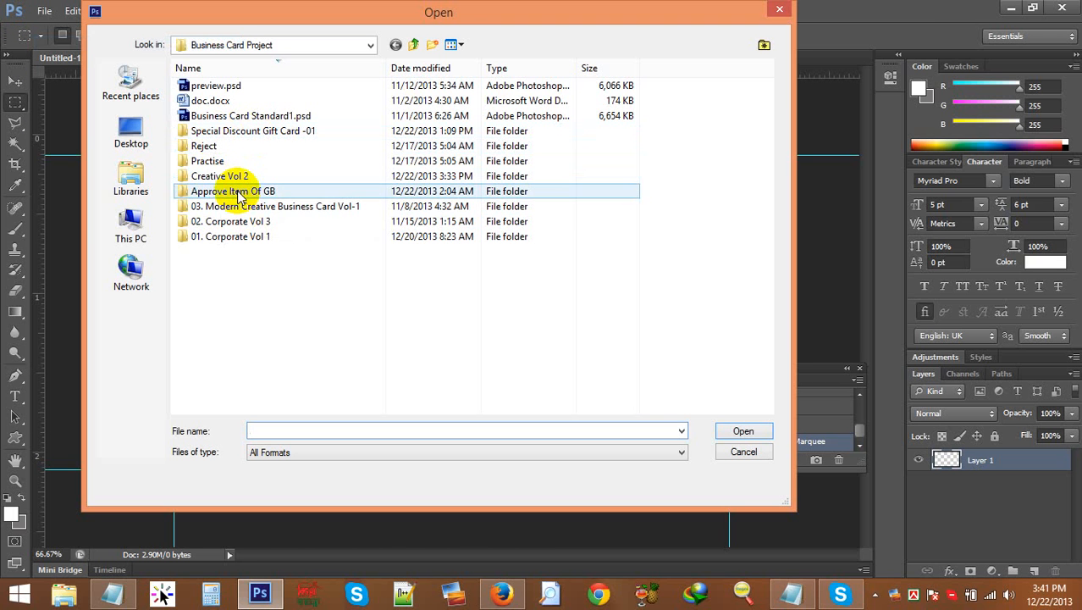
{"action": "double_click", "coordinate": [241, 236]}
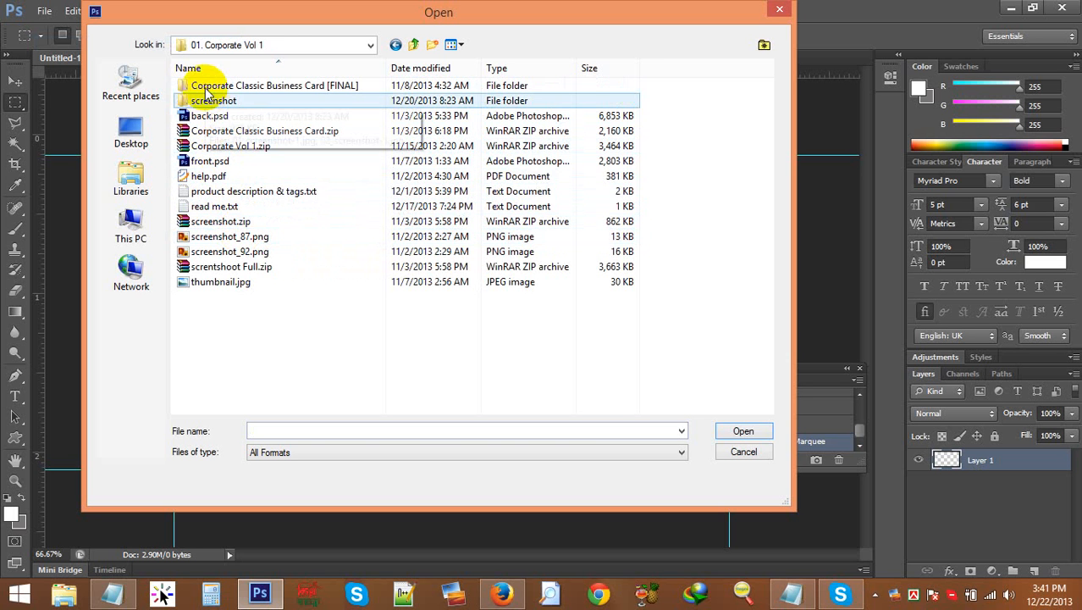
{"action": "double_click", "coordinate": [205, 86]}
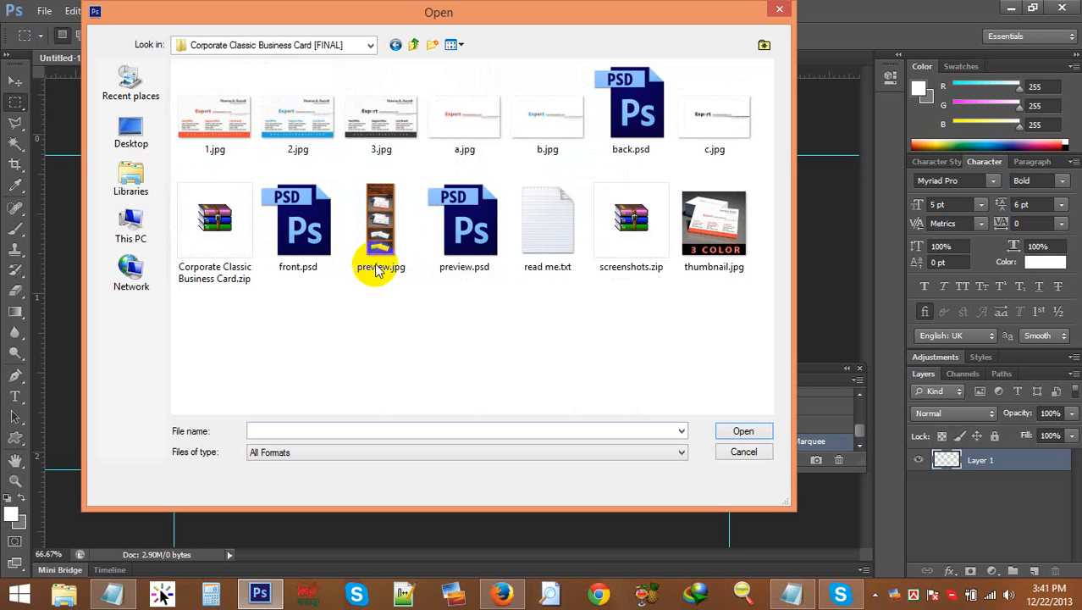
{"action": "double_click", "coordinate": [305, 224]}
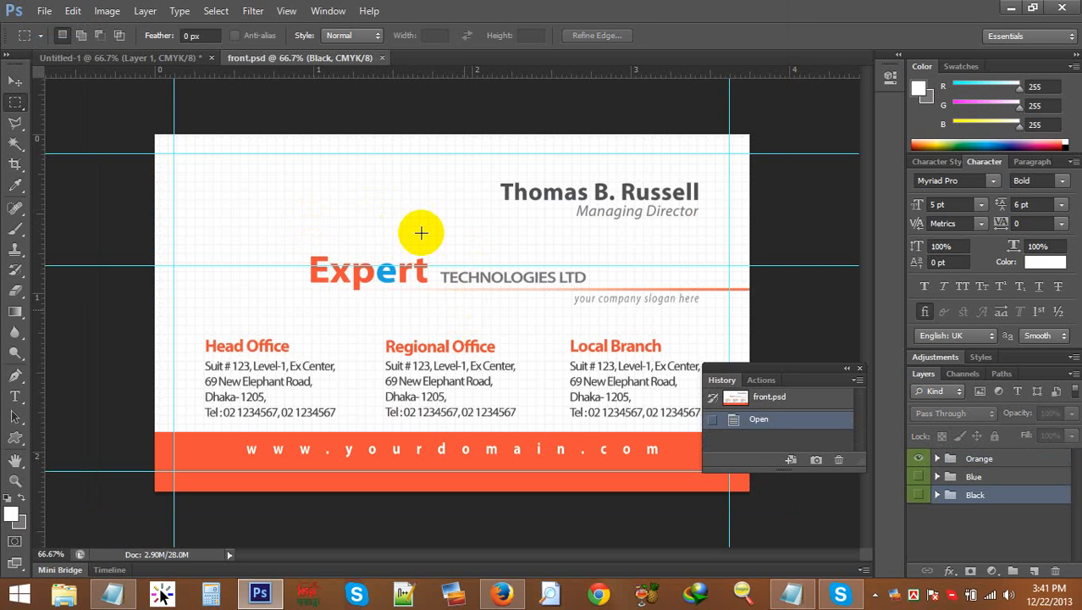
Step: Close the untitled document without saving it
{"action": "left_click", "coordinate": [201, 63]}
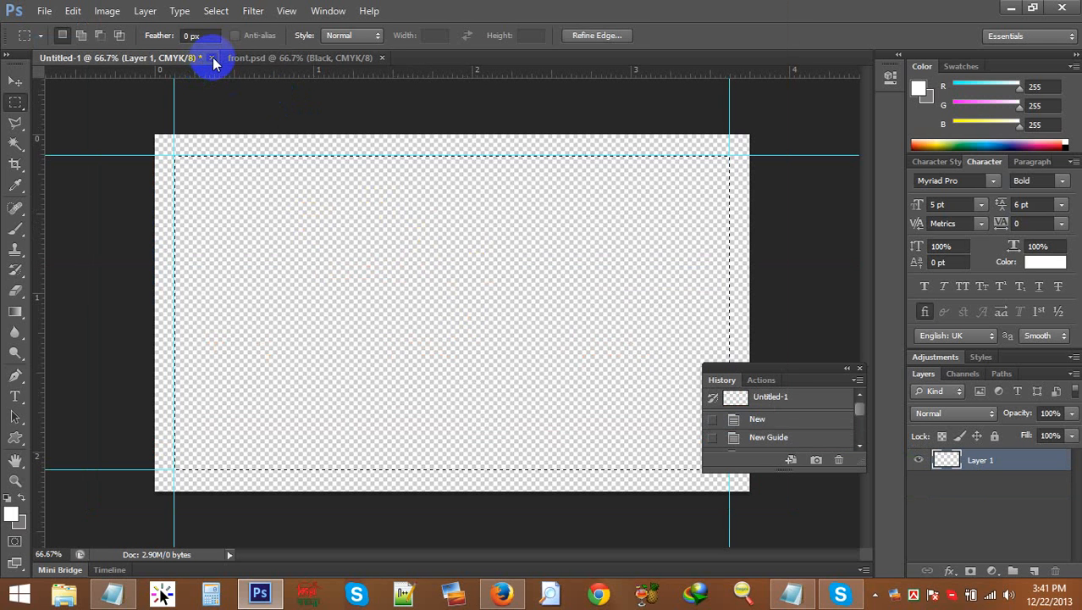
{"action": "left_click", "coordinate": [212, 59]}
{"action": "left_click", "coordinate": [542, 235]}
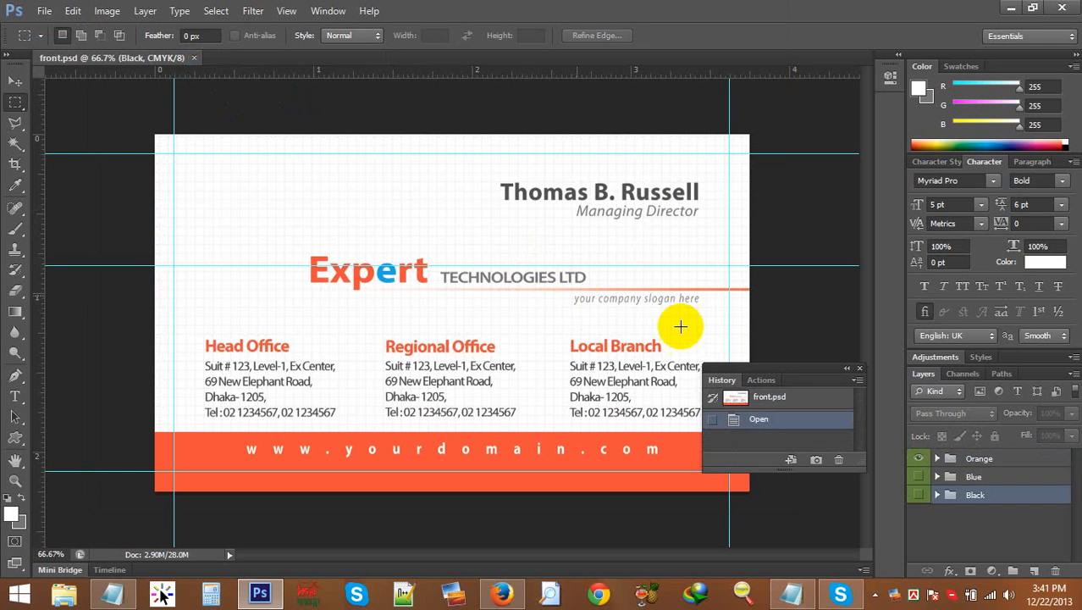
Step: Delete the Orange and Blue layer groups from front.psd
{"action": "left_click", "coordinate": [1001, 465]}
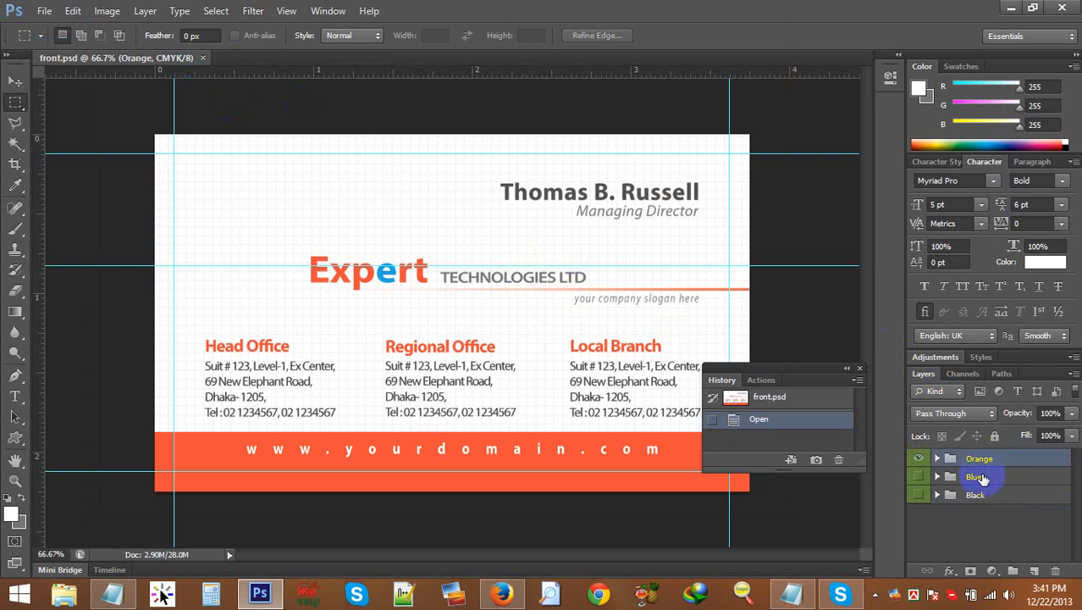
{"action": "left_click", "coordinate": [991, 493], "text": "shift"}
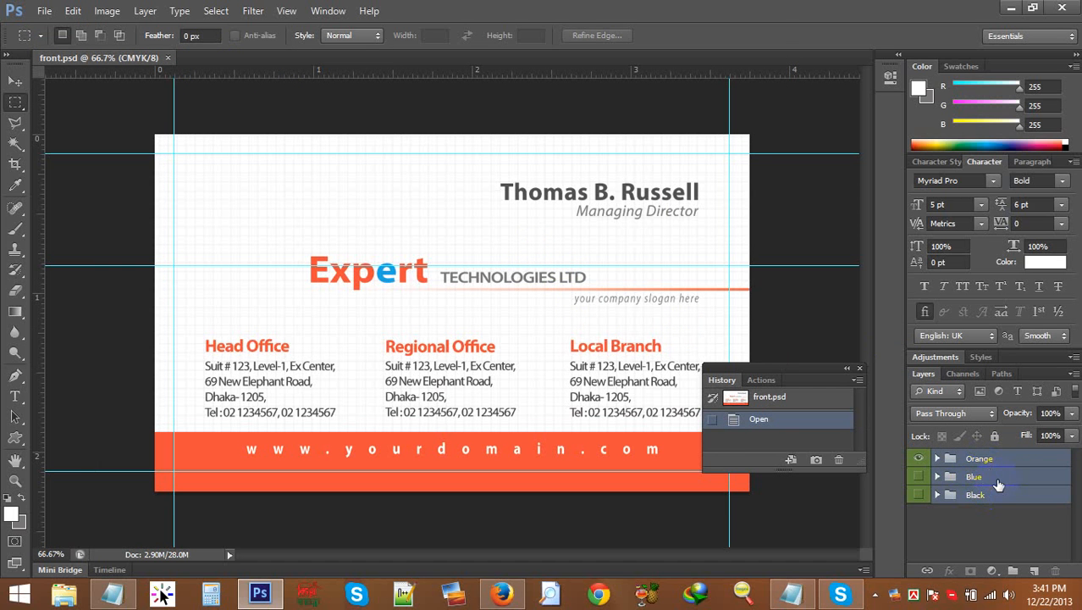
{"action": "left_click", "coordinate": [983, 462]}
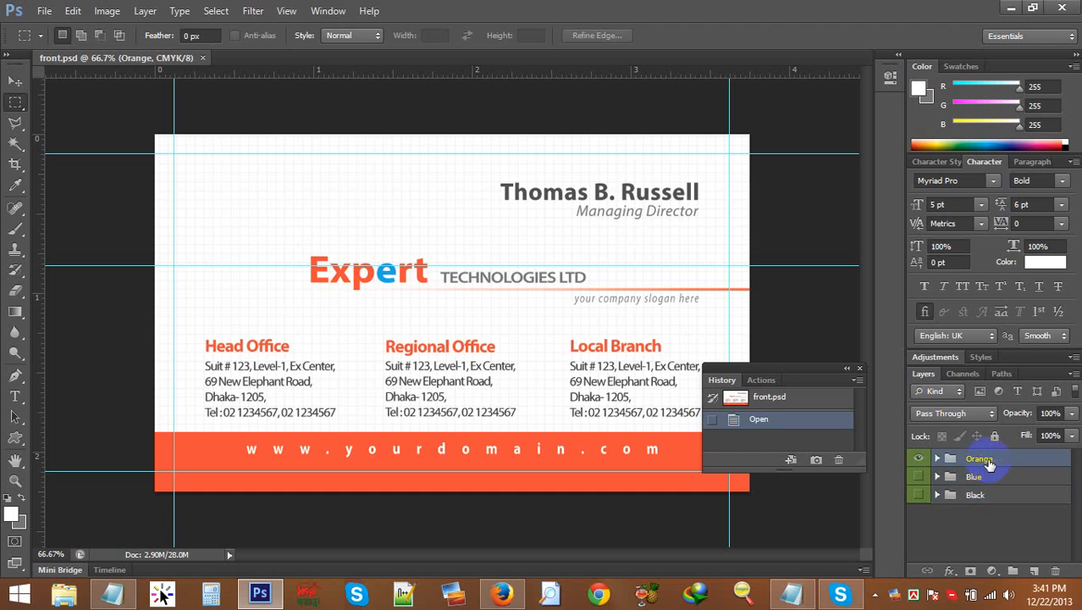
{"action": "key", "text": "Delete"}
{"action": "left_click", "coordinate": [919, 456]}
{"action": "left_click", "coordinate": [920, 476]}
{"action": "left_click", "coordinate": [968, 459]}
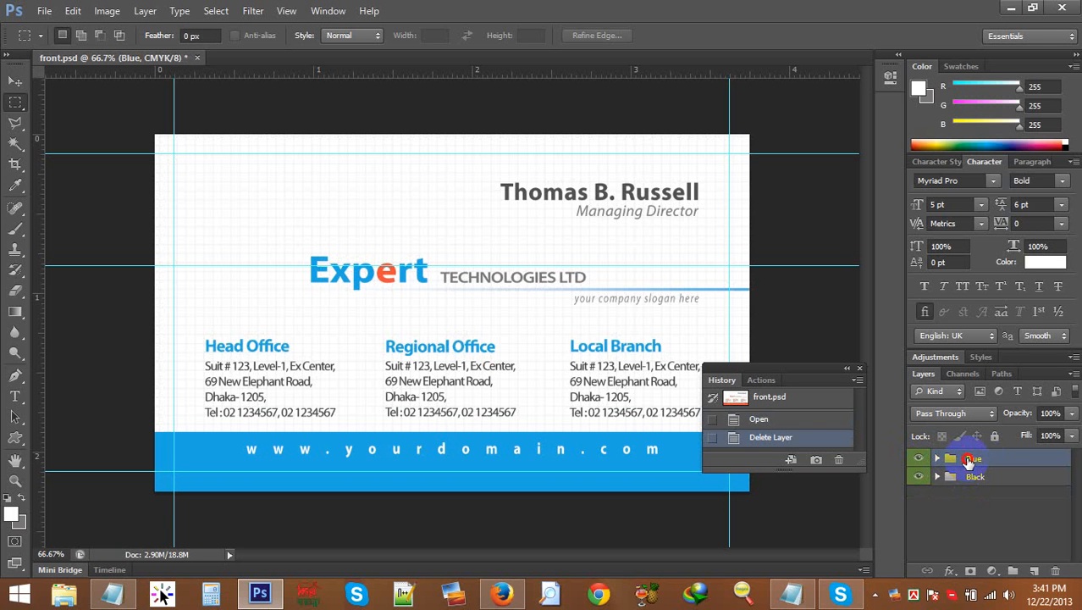
{"action": "key", "text": "Delete"}
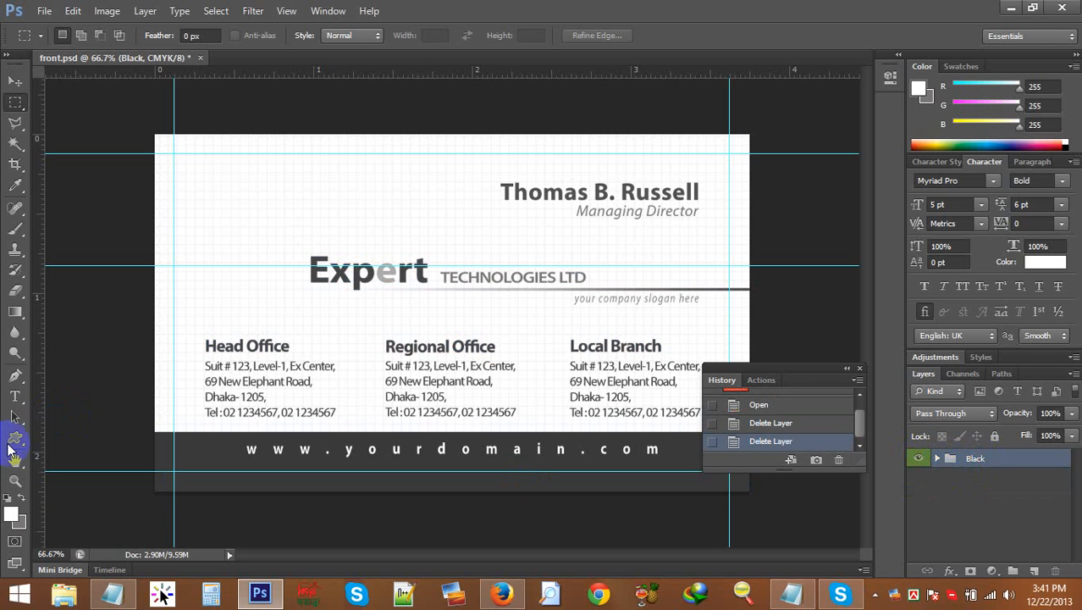
Step: Add an empty layer and delete the Black layer group, leaving only the guides on a blank canvas
{"action": "left_click", "coordinate": [1034, 570]}
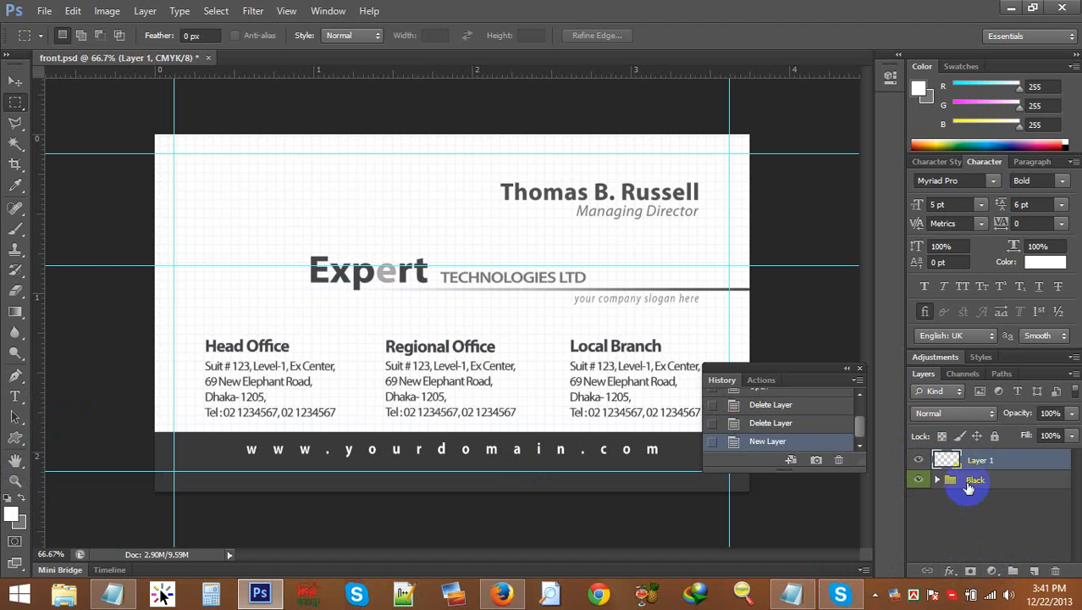
{"action": "left_click", "coordinate": [972, 480]}
{"action": "key", "text": "Delete"}
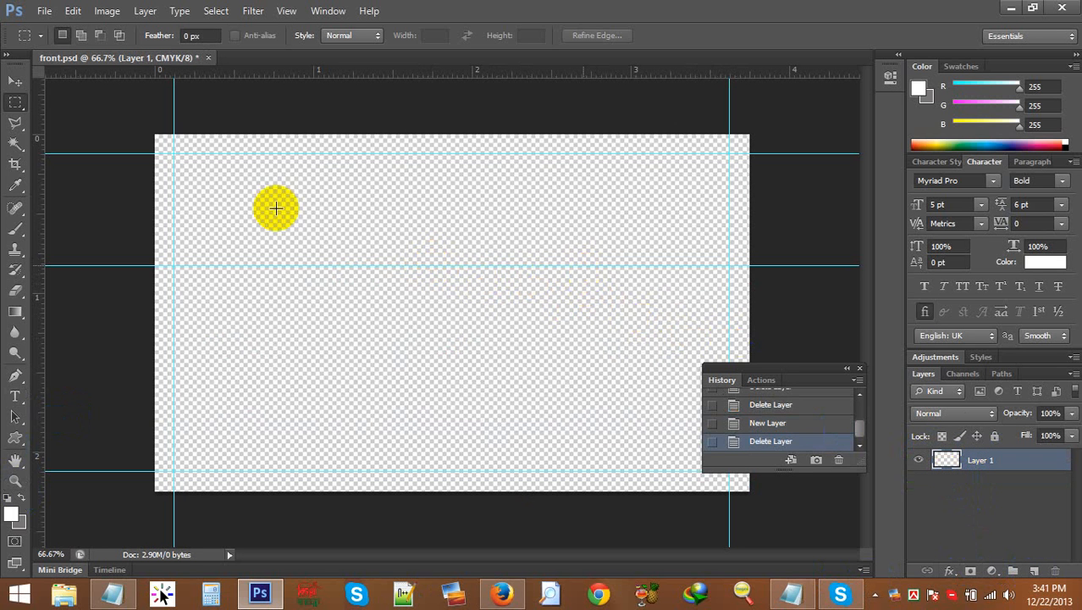
Step: Remove the middle horizontal guide from the canvas and move the History panel away from the card
{"action": "left_click", "coordinate": [15, 81]}
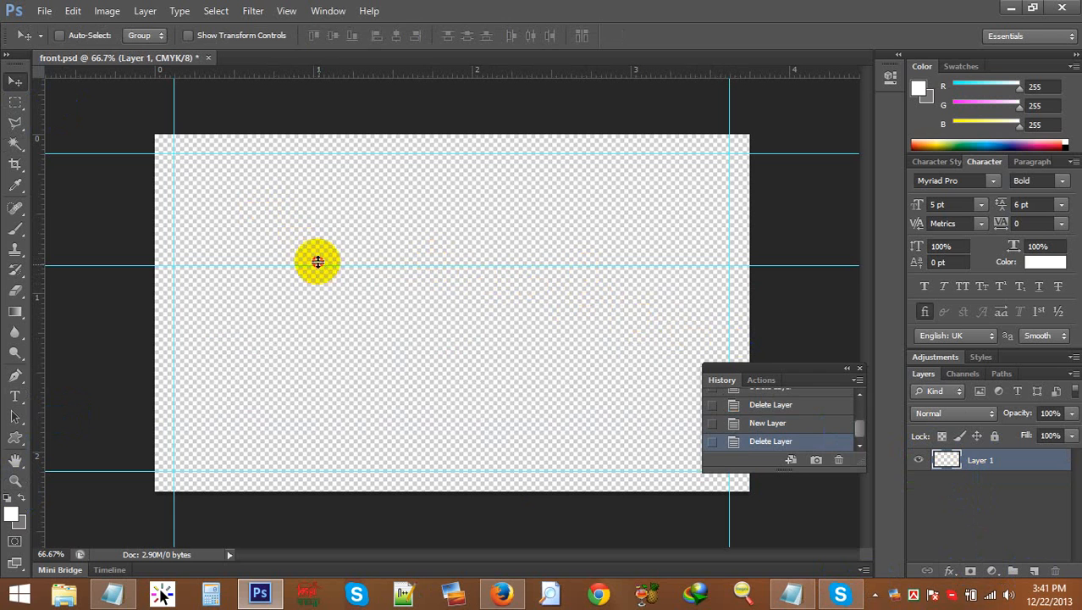
{"action": "left_click_drag", "start_coordinate": [317, 264], "coordinate": [372, 68]}
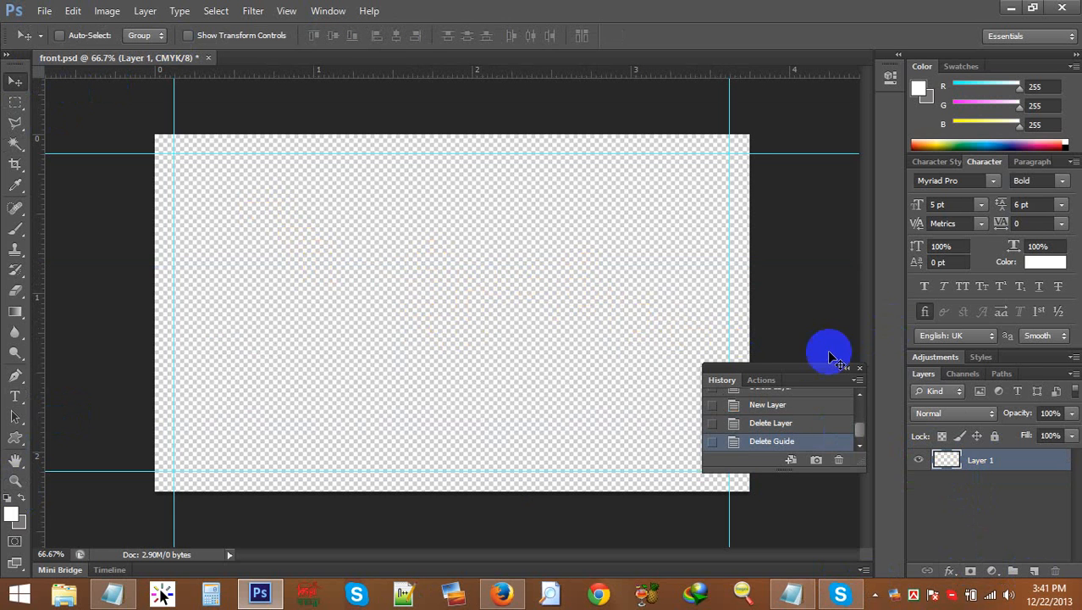
{"action": "left_click_drag", "start_coordinate": [794, 370], "coordinate": [957, 315]}
Step: Select the 3.5 × 2 inch area enclosed by the guides with the Rectangular Marquee tool, and deselect it
{"action": "left_click", "coordinate": [16, 102]}
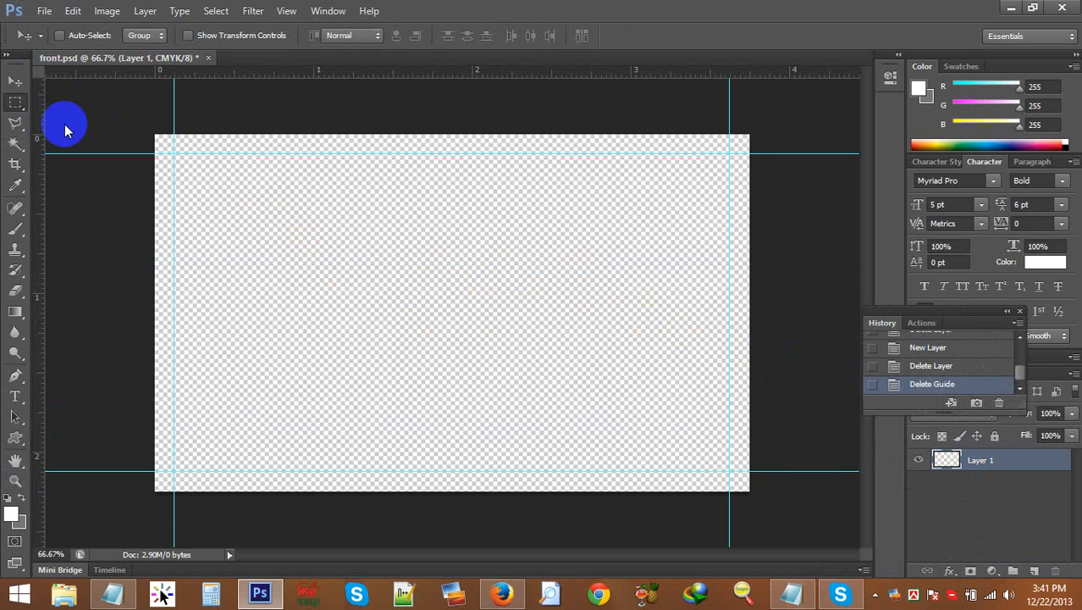
{"action": "left_click_drag", "start_coordinate": [172, 153], "coordinate": [728, 475]}
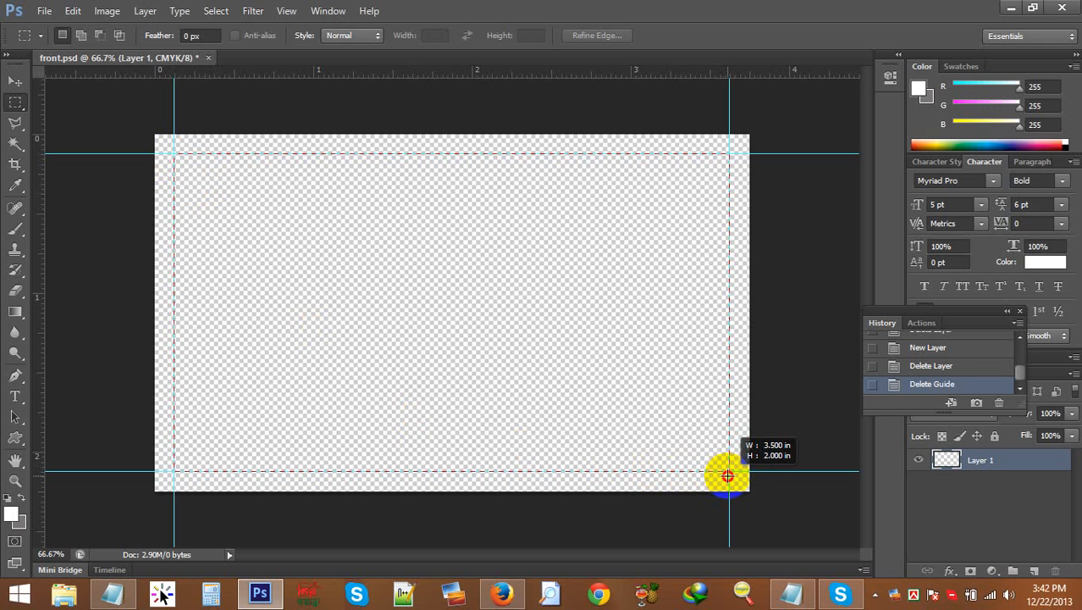
{"action": "left_click_drag", "start_coordinate": [727, 477], "coordinate": [726, 474]}
{"action": "left_click", "coordinate": [356, 283]}
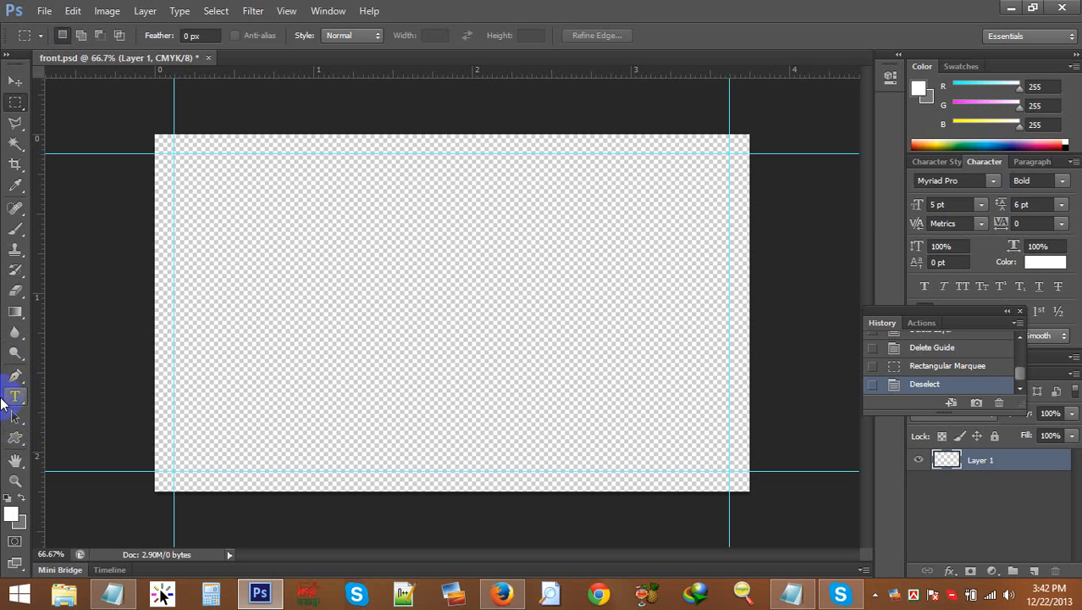
{"action": "left_click", "coordinate": [251, 233]}
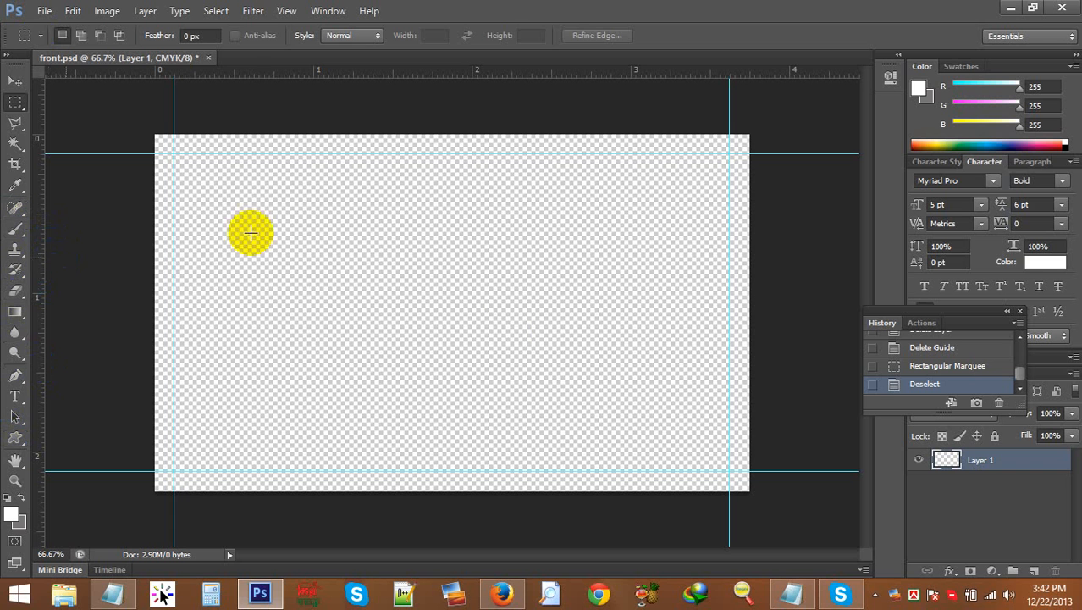
Step: Add a new layer and paint the whole canvas white with the Brush tool
{"action": "left_click", "coordinate": [1033, 573]}
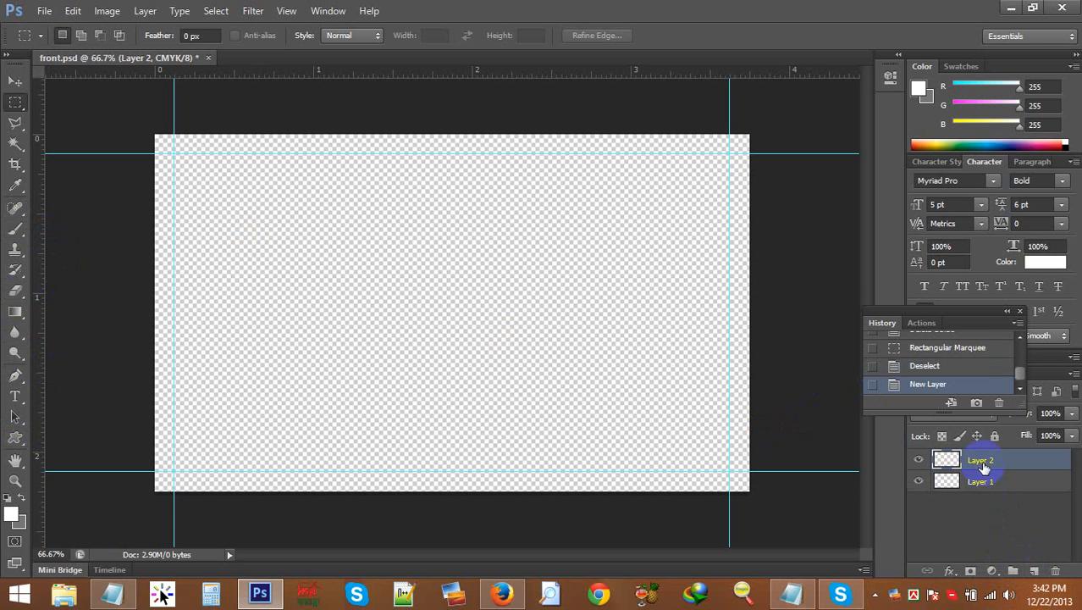
{"action": "left_click", "coordinate": [16, 238]}
{"action": "mouse_move", "coordinate": [188, 169]}
{"action": "left_mouse_down"}
{"action": "mouse_move", "coordinate": [314, 174]}
{"action": "mouse_move", "coordinate": [674, 230]}
{"action": "mouse_move", "coordinate": [729, 324]}
{"action": "mouse_move", "coordinate": [181, 411]}
{"action": "mouse_move", "coordinate": [277, 443]}
{"action": "left_mouse_up"}
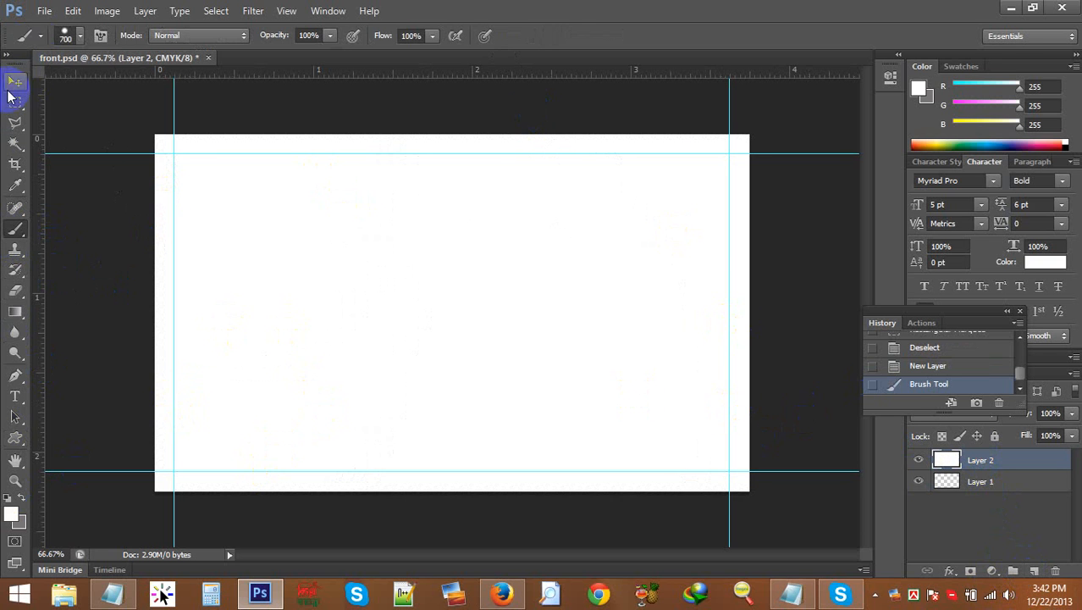
{"action": "left_click", "coordinate": [15, 85]}
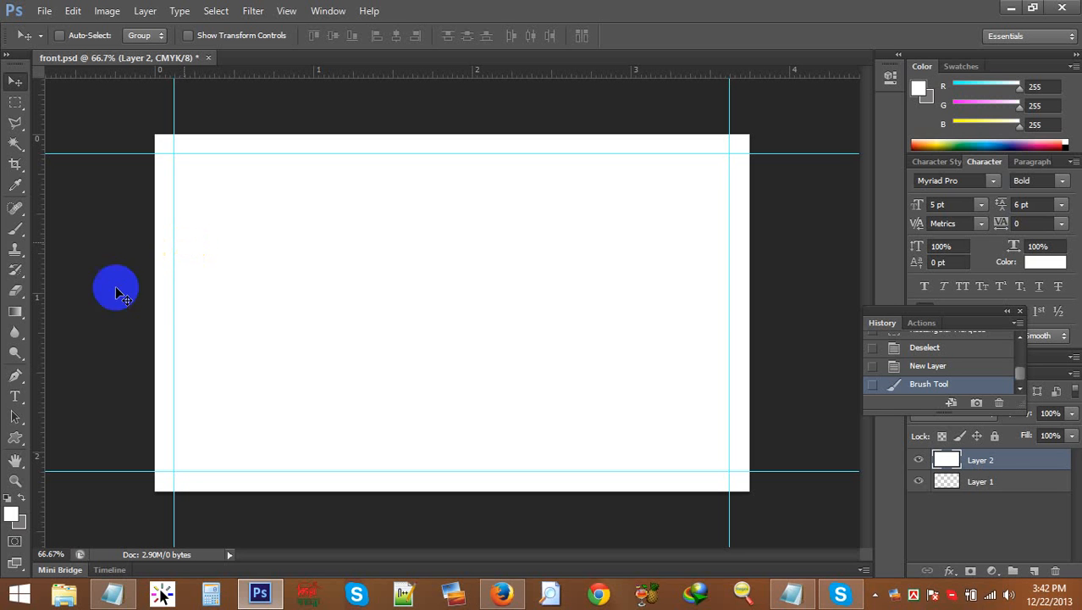
Step: Draw a text box in the card's upper part, set its text color to #313131 and enter the cardholder's full name
{"action": "left_click", "coordinate": [16, 395]}
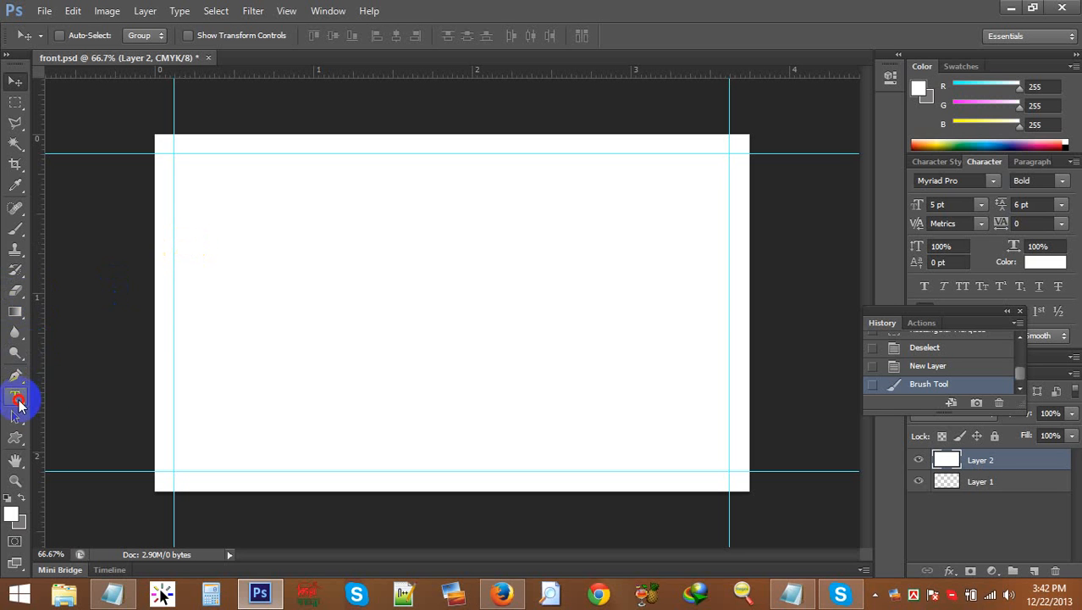
{"action": "left_click_drag", "start_coordinate": [292, 182], "coordinate": [629, 241]}
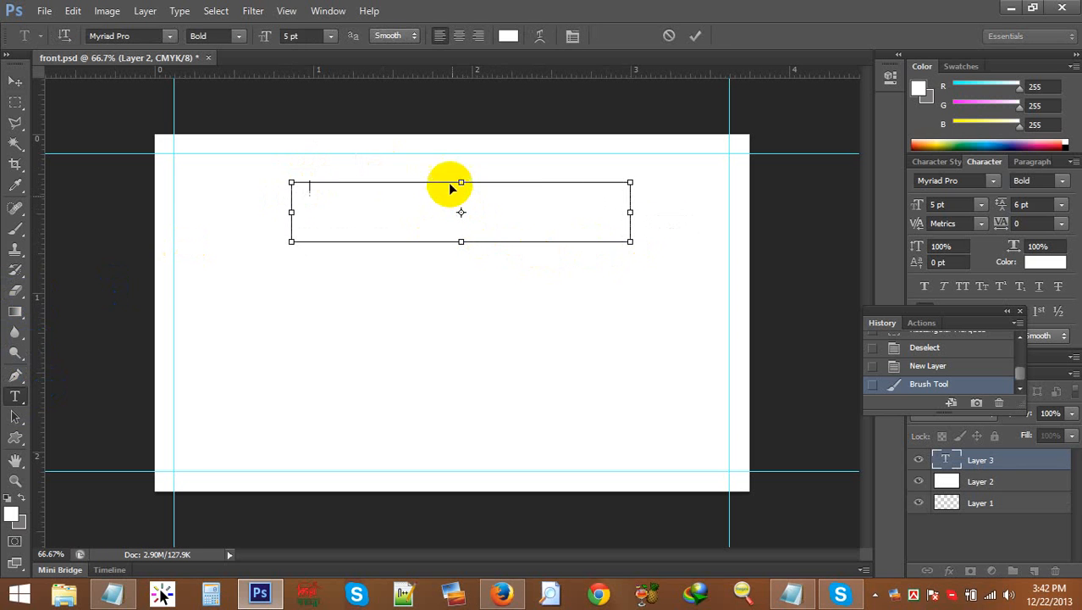
{"action": "left_click", "coordinate": [508, 36]}
{"action": "left_click_drag", "start_coordinate": [702, 442], "coordinate": [663, 481]}
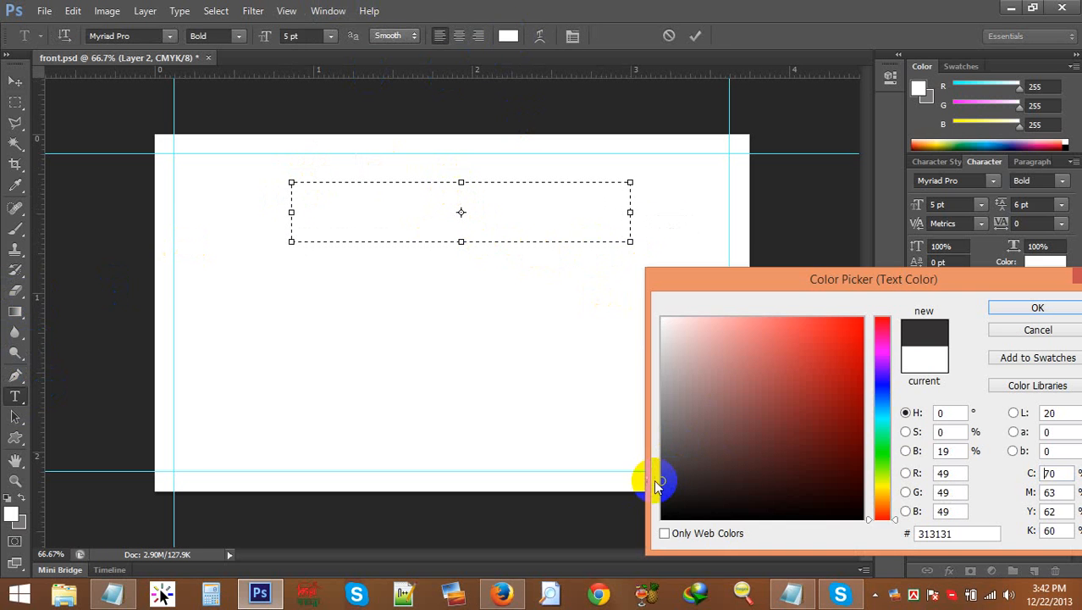
{"action": "left_click", "coordinate": [1021, 308]}
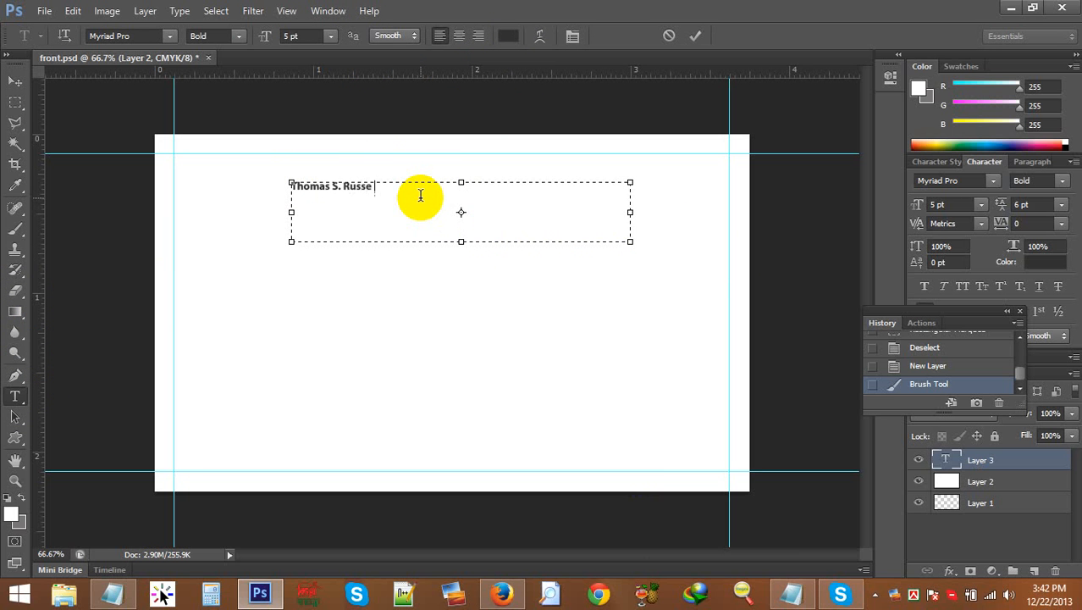
Step: Set the font size of the cardholder's name to 12 pt
{"action": "key", "text": "ctrl+a"}
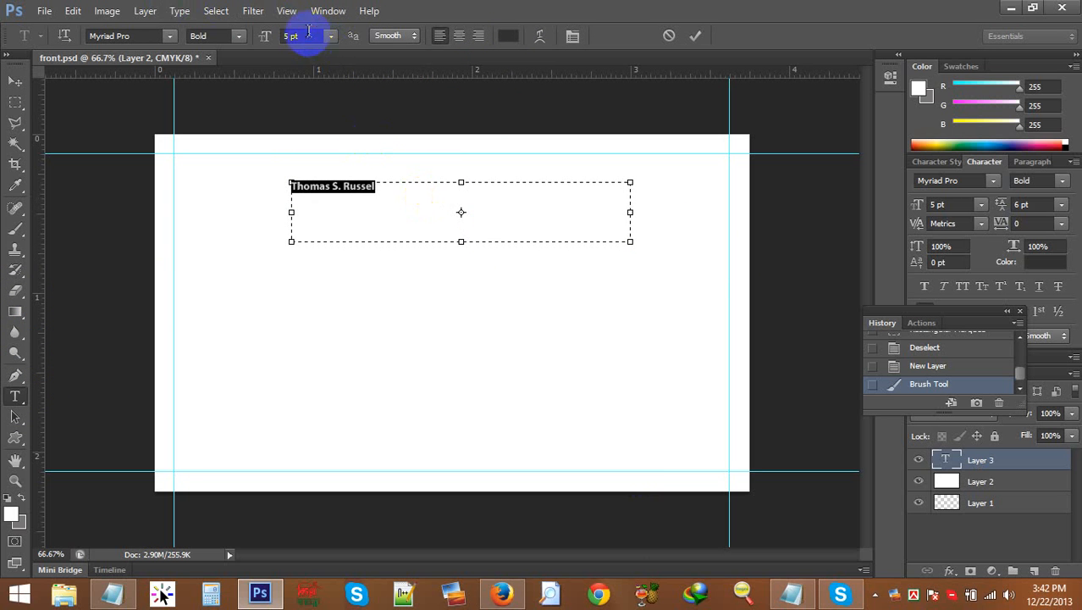
{"action": "left_click", "coordinate": [266, 36]}
{"action": "left_click_drag", "start_coordinate": [266, 36], "coordinate": [268, 36]}
{"action": "key", "text": "Down"}
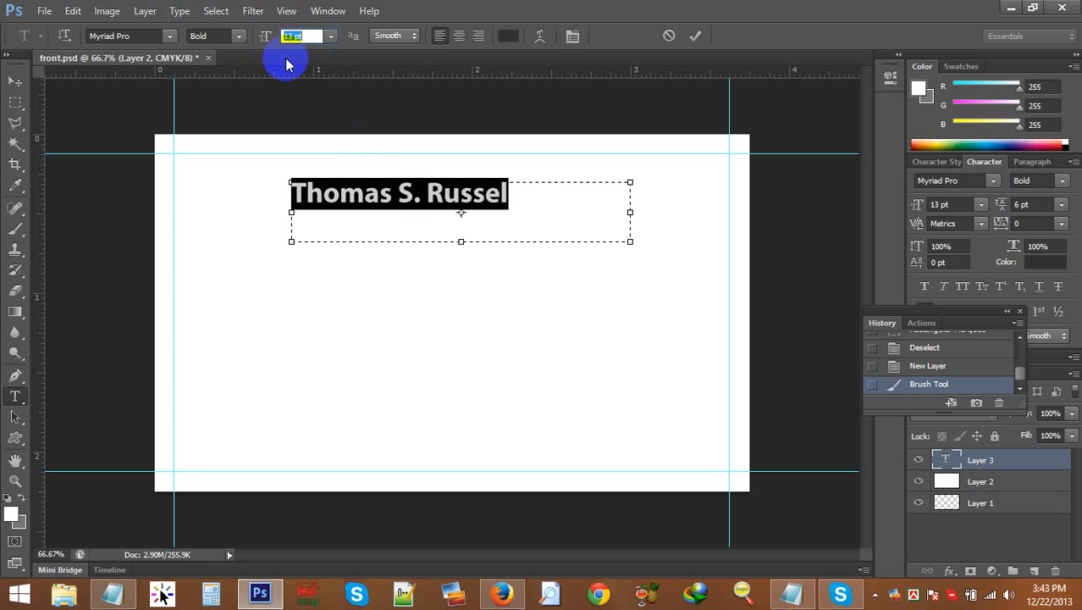
{"action": "key", "text": "Down"}
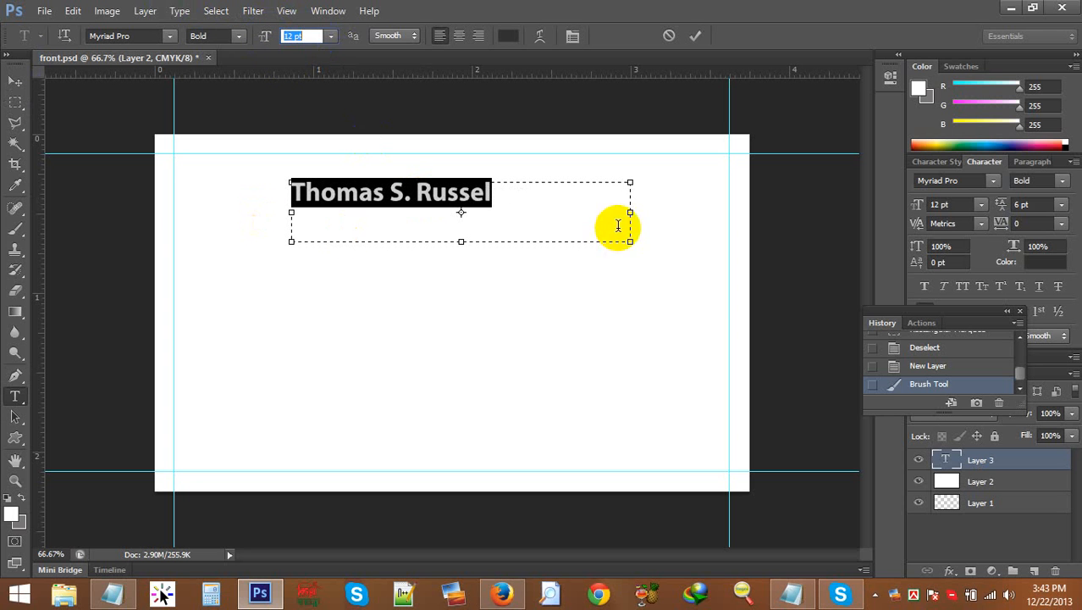
Step: Shrink the text box to fit the name and move it beside the right margin guide, below the card's middle
{"action": "left_click_drag", "start_coordinate": [630, 243], "coordinate": [495, 212]}
{"action": "left_click", "coordinate": [15, 81]}
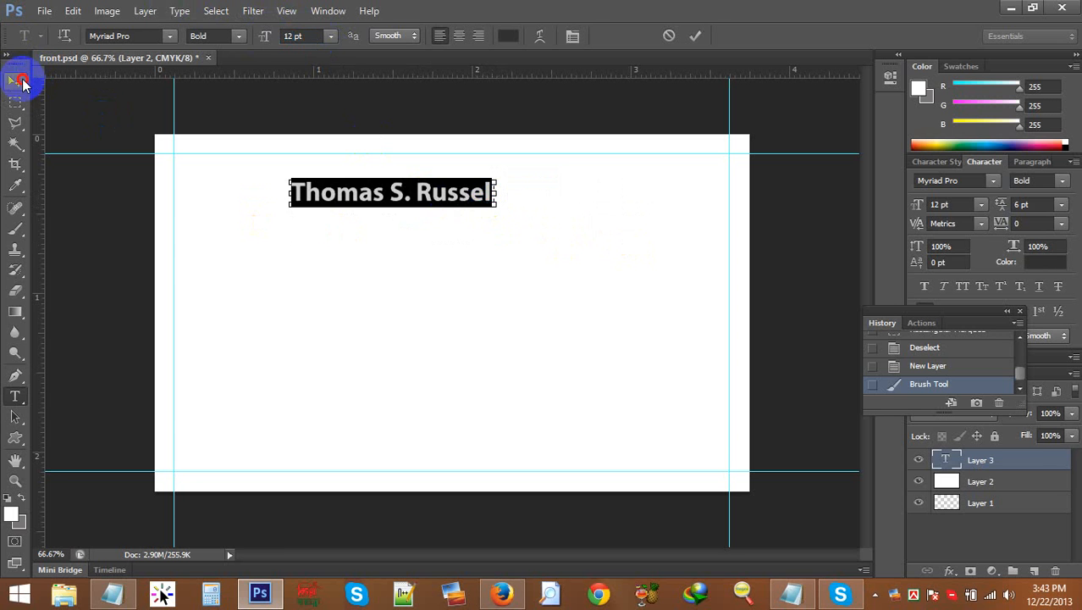
{"action": "left_click_drag", "start_coordinate": [311, 184], "coordinate": [542, 336]}
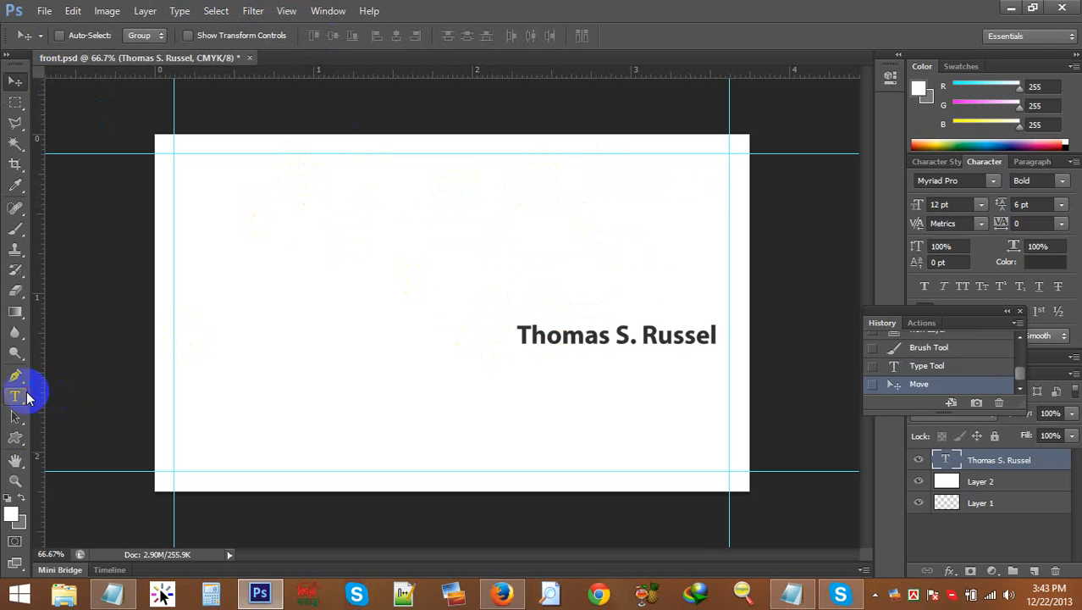
Step: Draw a text box in the card's lower part, enter "Grapic Designer" as the job title and set its font style to Regular
{"action": "left_click", "coordinate": [27, 396]}
{"action": "left_click_drag", "start_coordinate": [275, 369], "coordinate": [507, 405]}
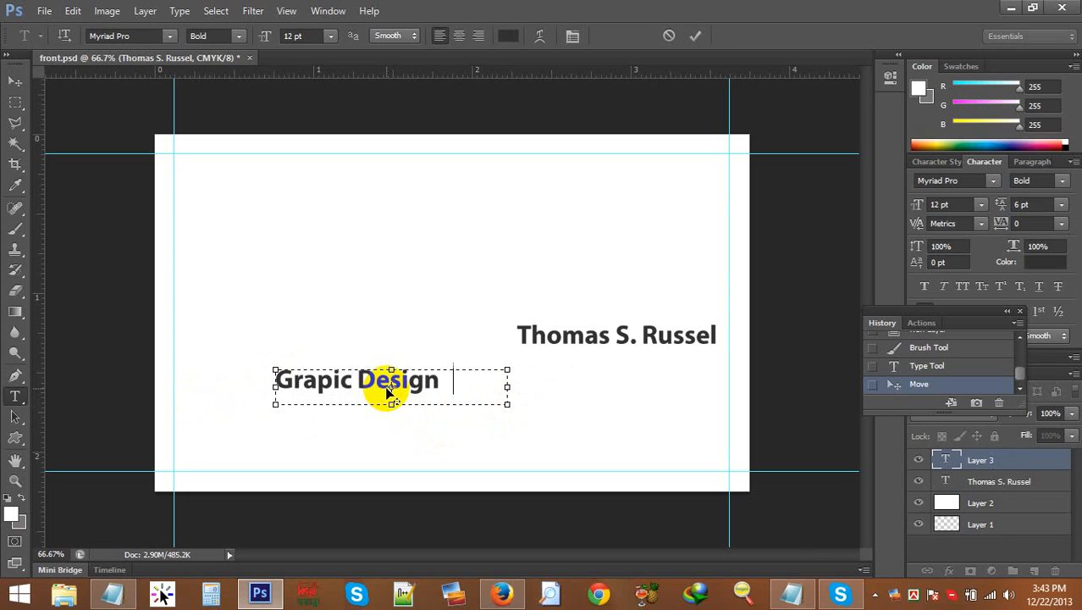
{"action": "triple_click", "coordinate": [387, 391]}
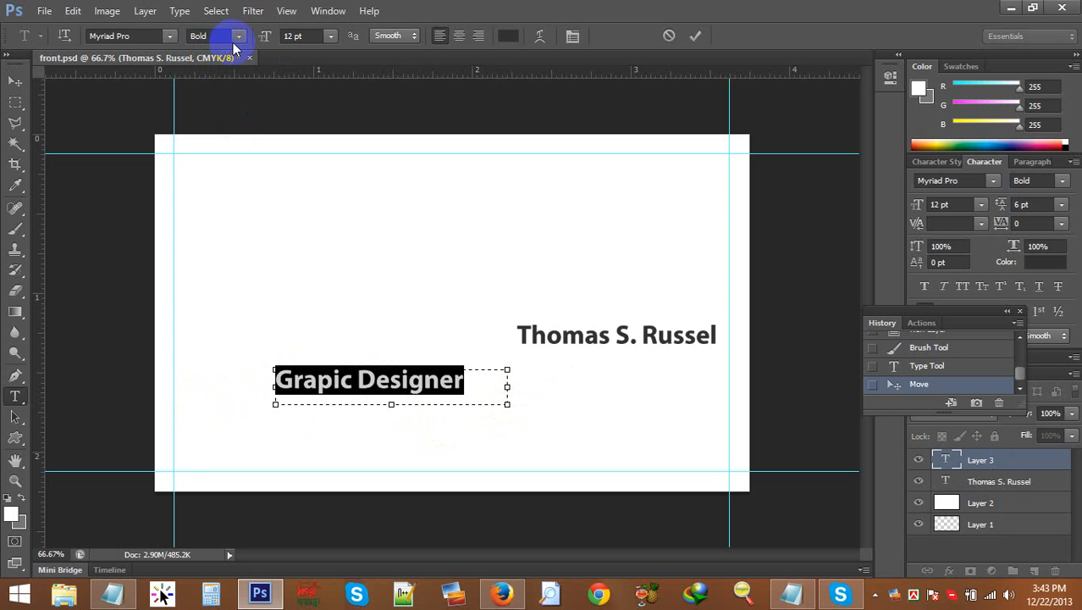
{"action": "left_click", "coordinate": [238, 37]}
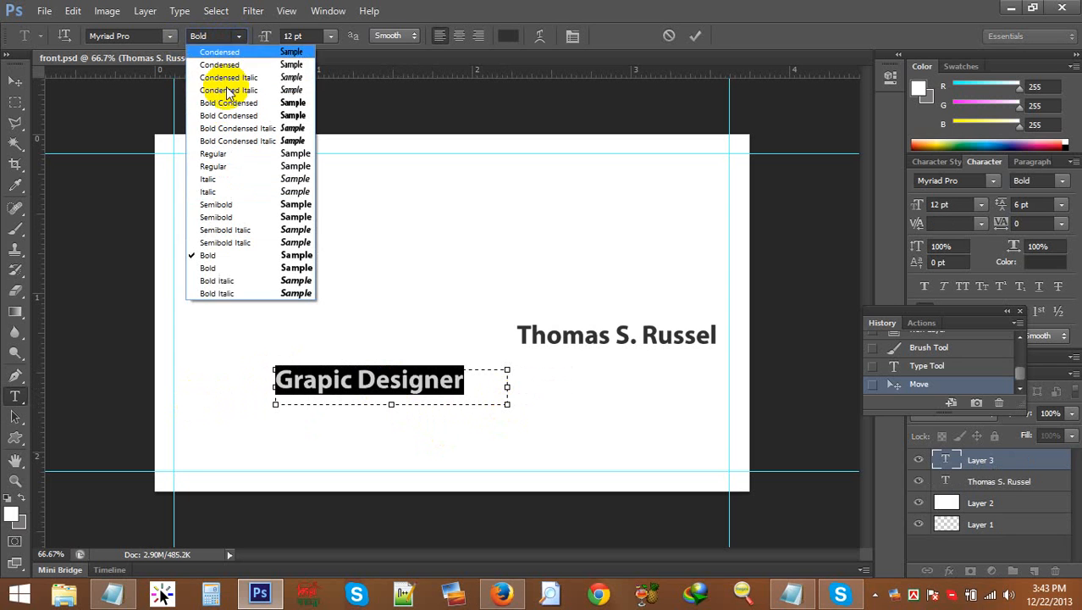
{"action": "left_click", "coordinate": [221, 155]}
Step: Move the job title directly beneath the cardholder's name, with both lines ending at the same right edge
{"action": "left_click", "coordinate": [364, 391]}
{"action": "left_click_drag", "start_coordinate": [458, 379], "coordinate": [188, 379]}
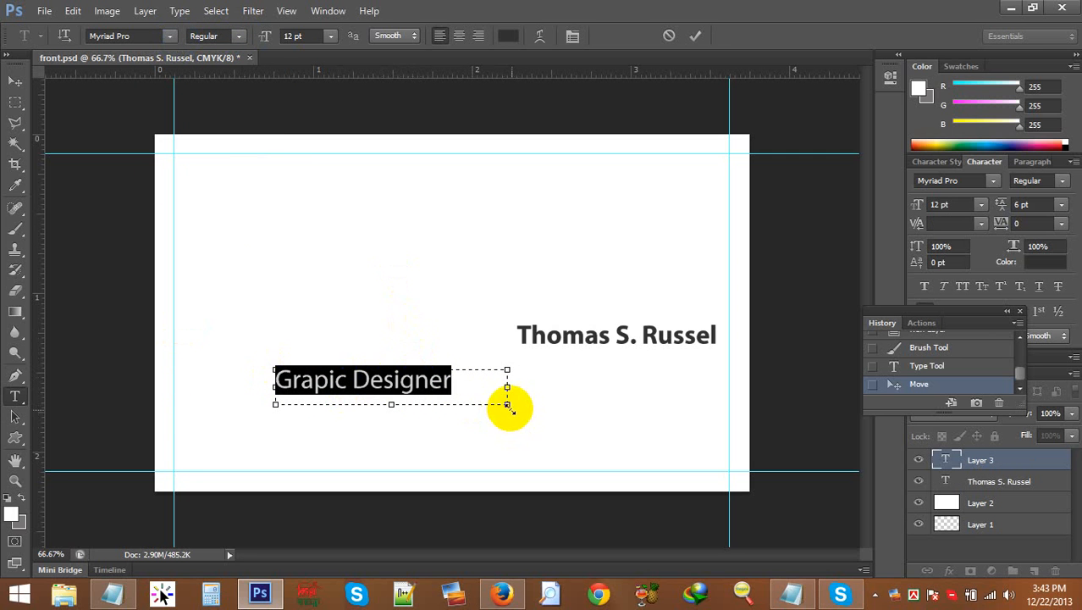
{"action": "left_click", "coordinate": [15, 81]}
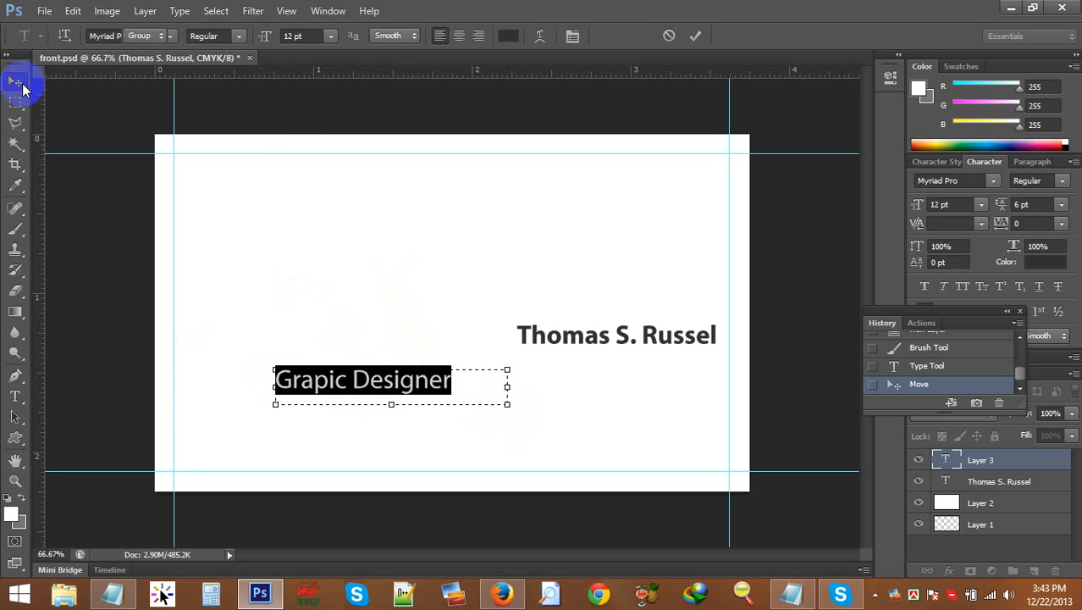
{"action": "left_click_drag", "start_coordinate": [363, 398], "coordinate": [620, 367]}
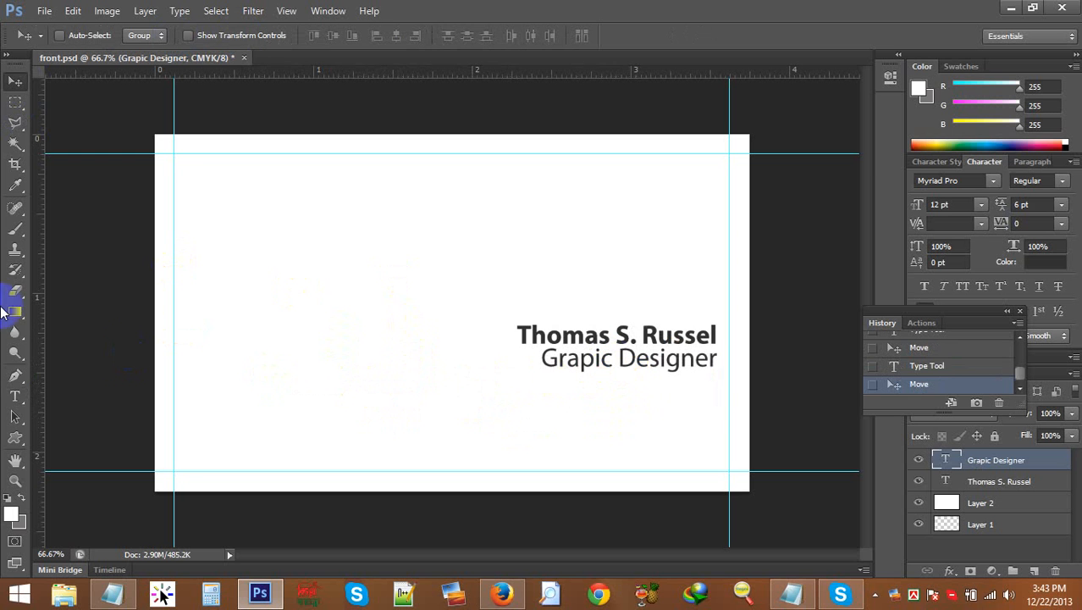
{"action": "left_click", "coordinate": [24, 399]}
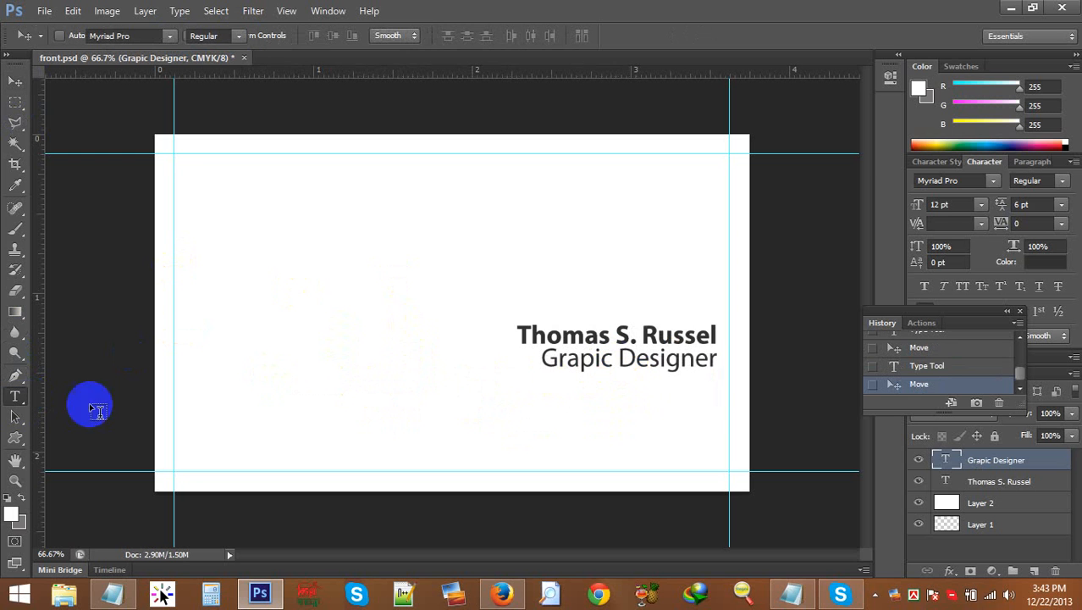
{"action": "left_click", "coordinate": [595, 359]}
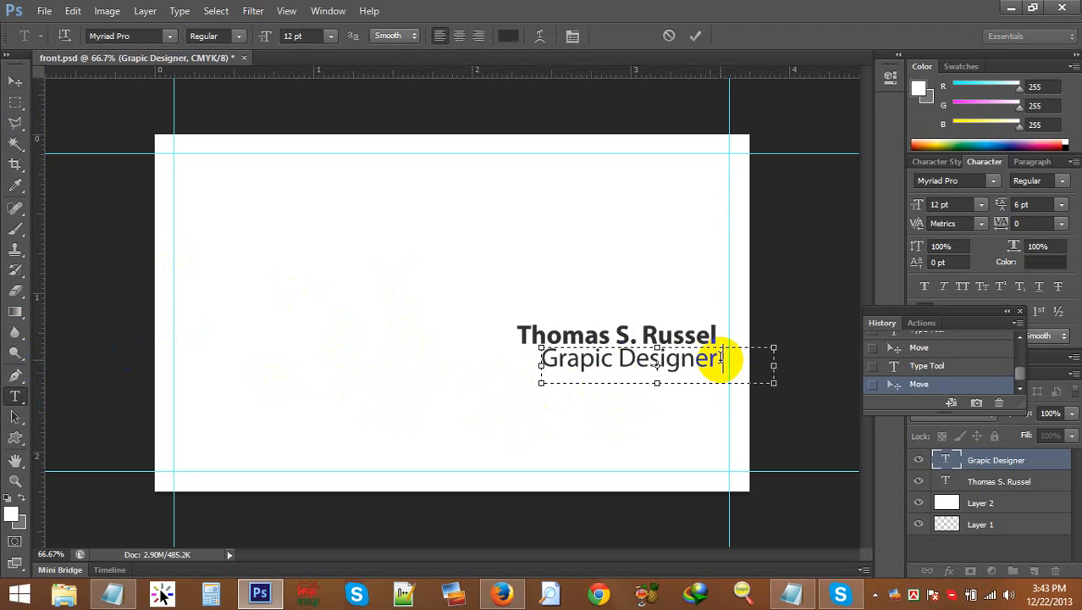
{"action": "type", "text": "fdfdsf"}
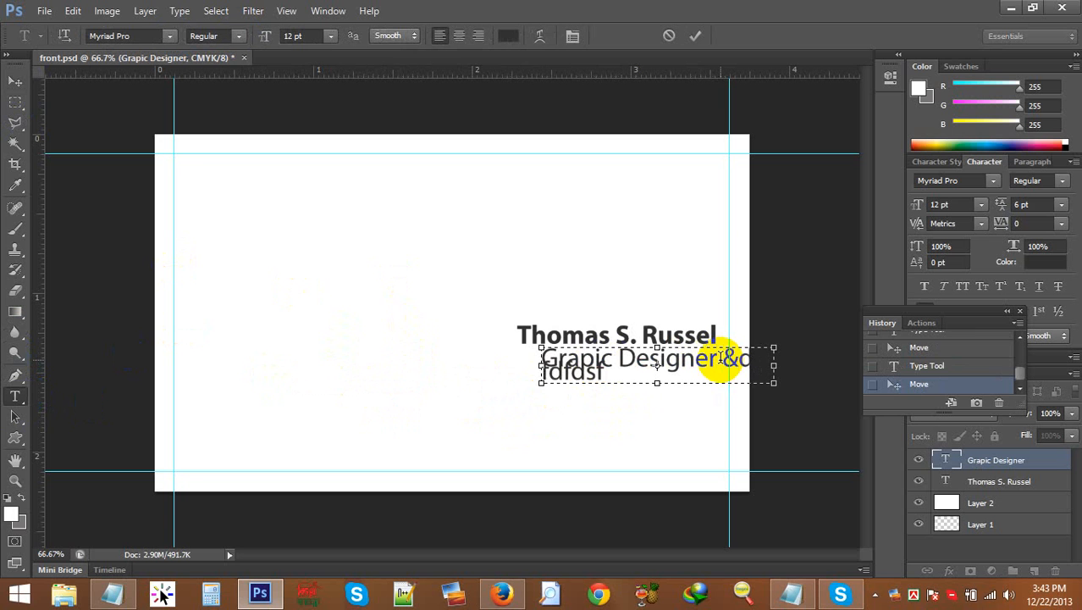
{"action": "left_click", "coordinate": [721, 359]}
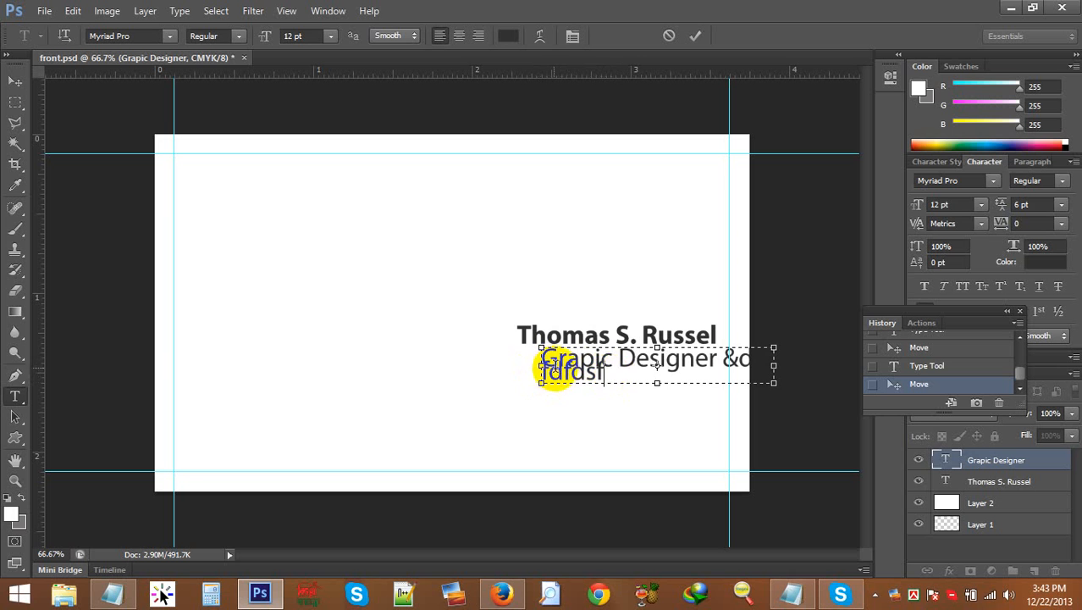
{"action": "key", "text": "ctrl+a"}
{"action": "left_click", "coordinate": [718, 366]}
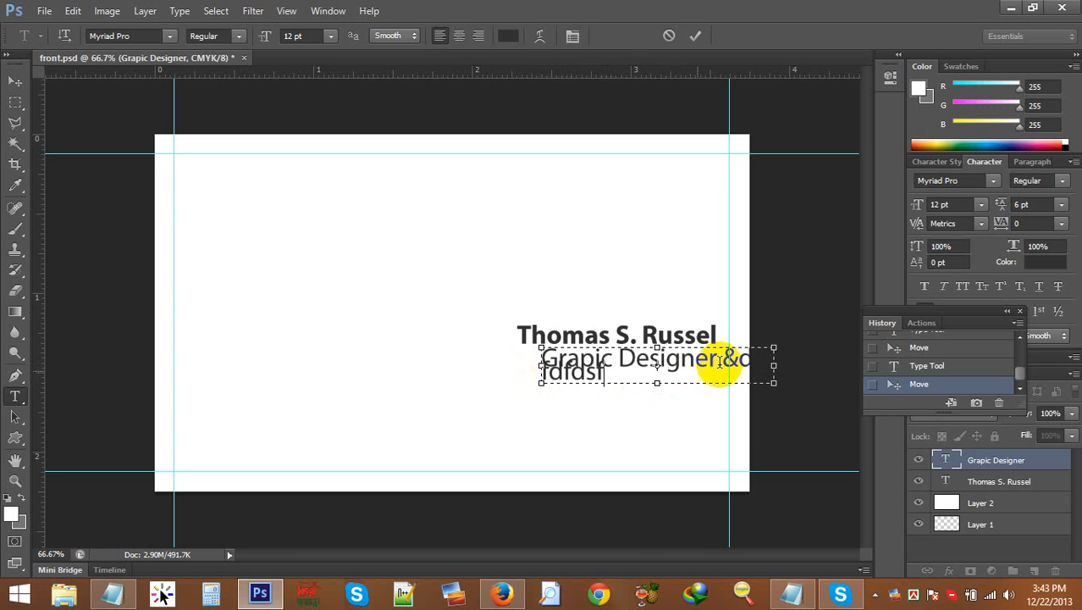
{"action": "left_click_drag", "start_coordinate": [726, 358], "coordinate": [758, 421]}
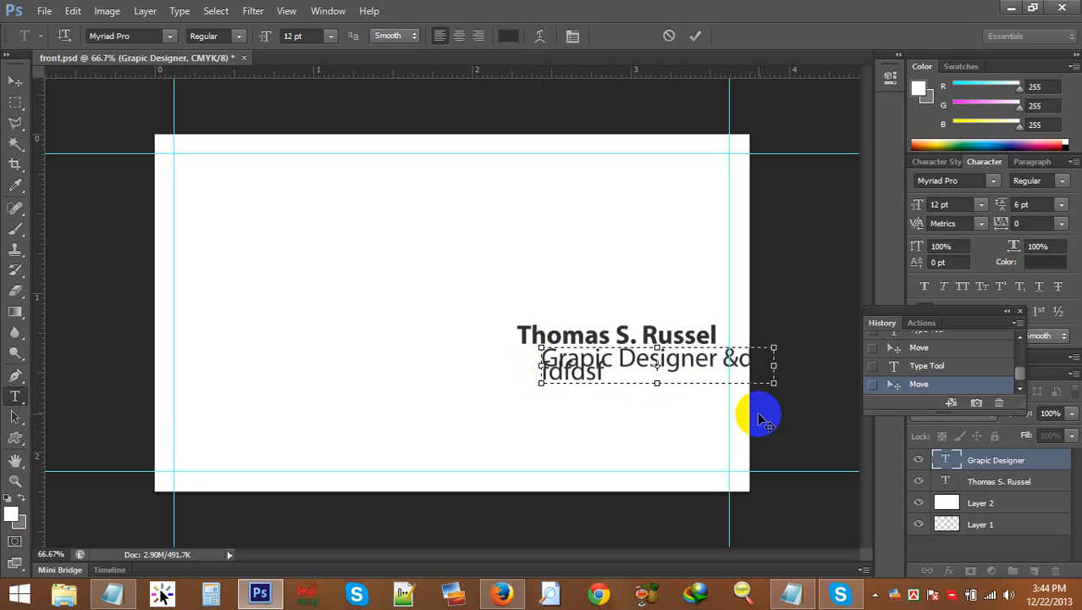
{"action": "key", "text": "BackSpace"}
{"action": "key", "text": "BackSpace"}
{"action": "key", "text": "BackSpace"}
{"action": "key", "text": "BackSpace"}
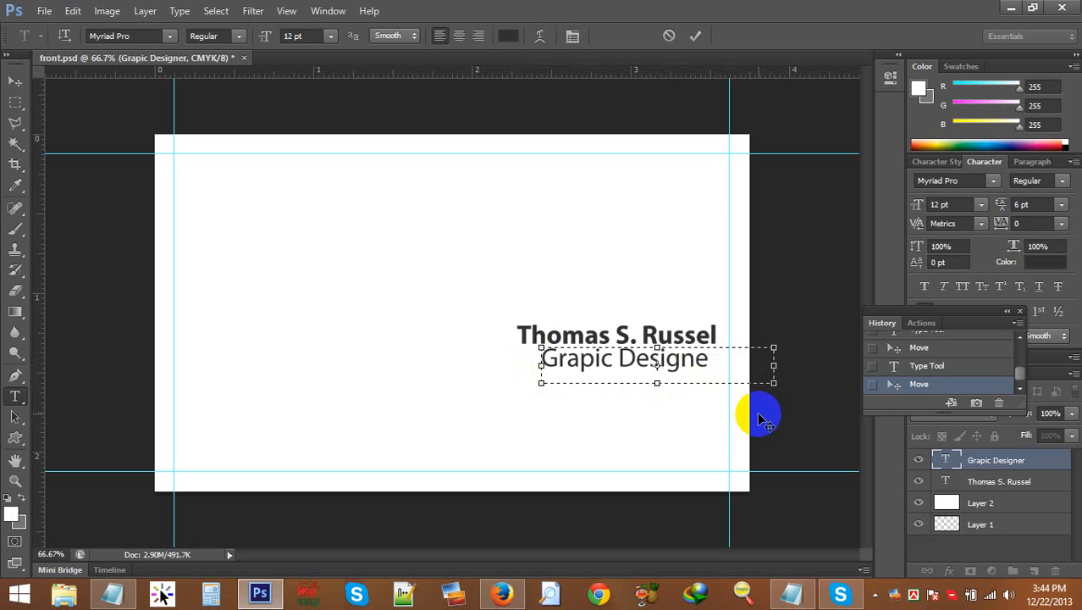
{"action": "type", "text": "r"}
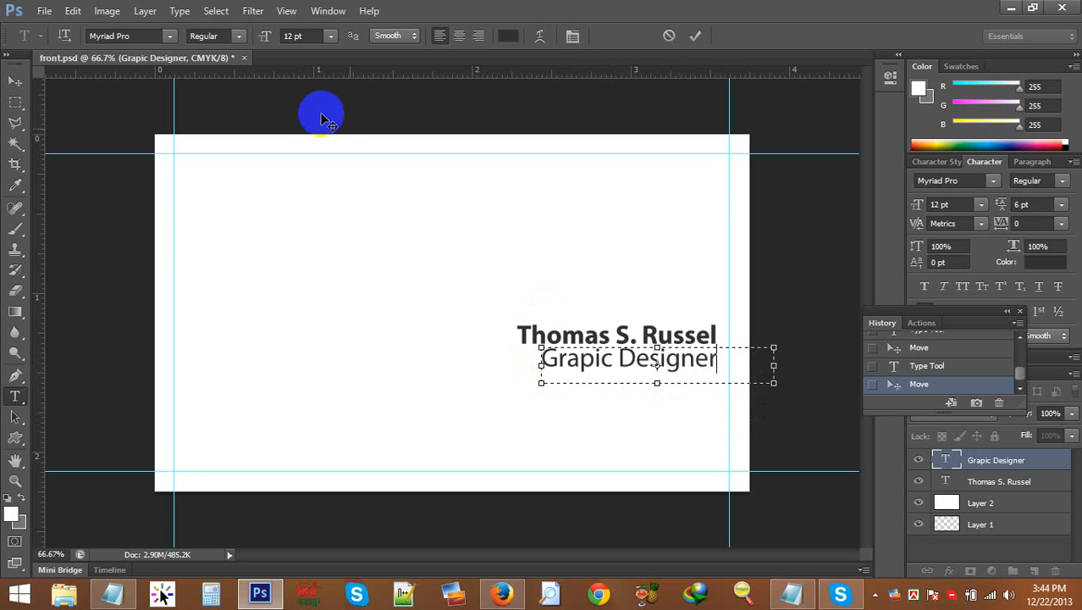
Step: Right-align the job title in its text box and move it horizontally until it ends flush with the name's right edge
{"action": "left_click", "coordinate": [479, 36]}
{"action": "left_click", "coordinate": [15, 80]}
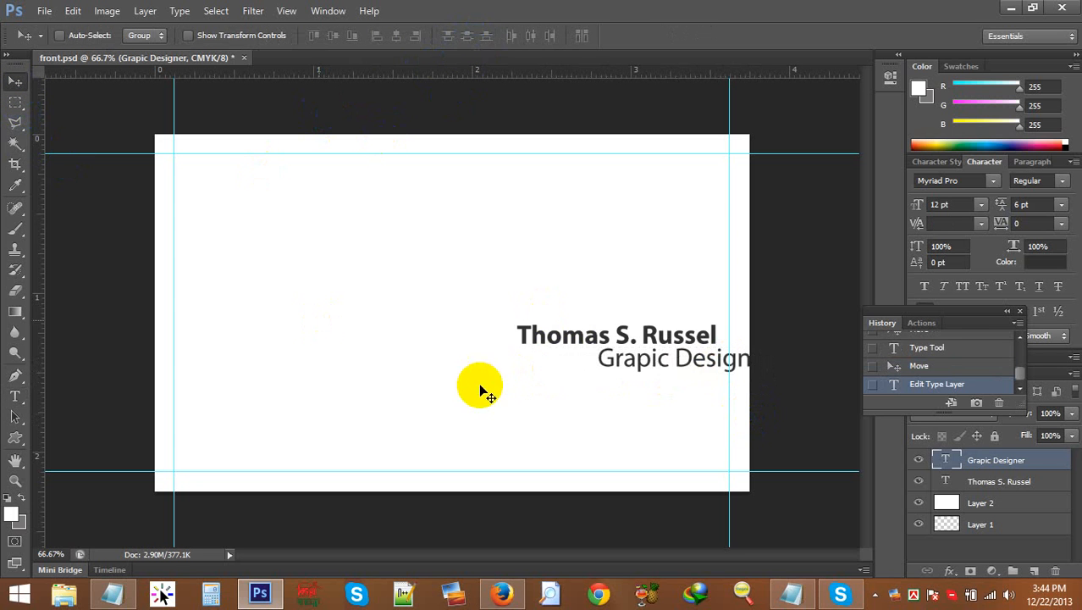
{"action": "left_click_drag", "start_coordinate": [629, 372], "coordinate": [571, 373]}
Step: Widen the job title's text box to the left, to a width of about 1.79 in
{"action": "left_click", "coordinate": [15, 395]}
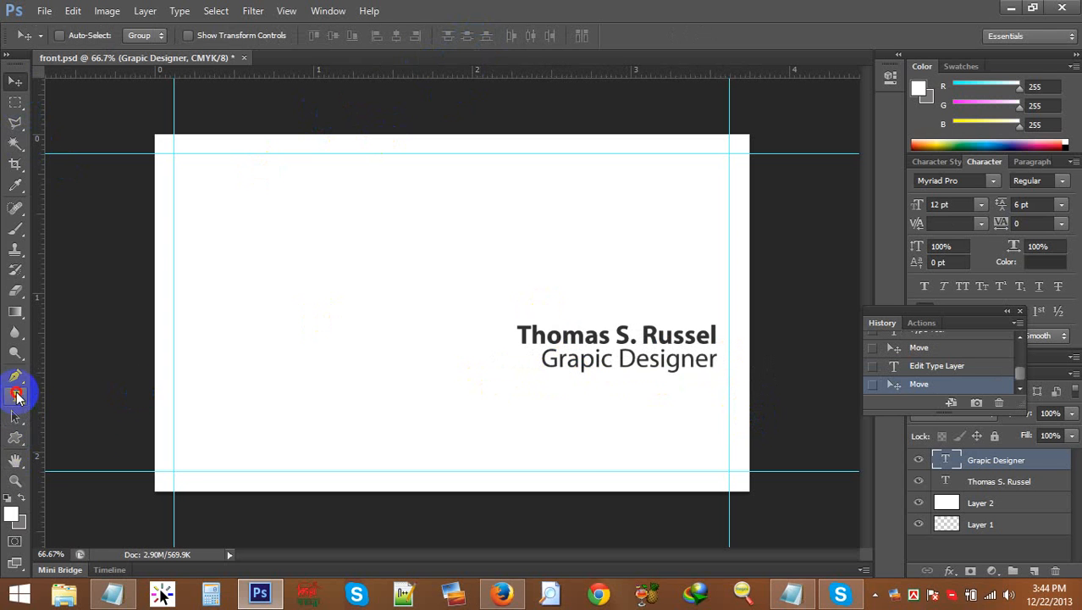
{"action": "left_click", "coordinate": [625, 359]}
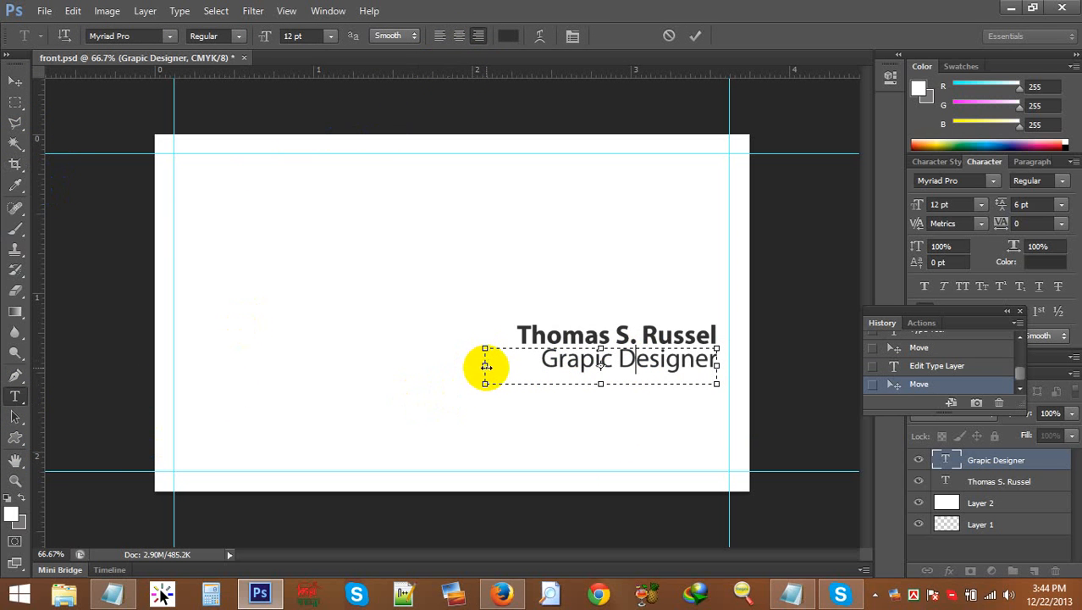
{"action": "left_click_drag", "start_coordinate": [485, 366], "coordinate": [434, 371]}
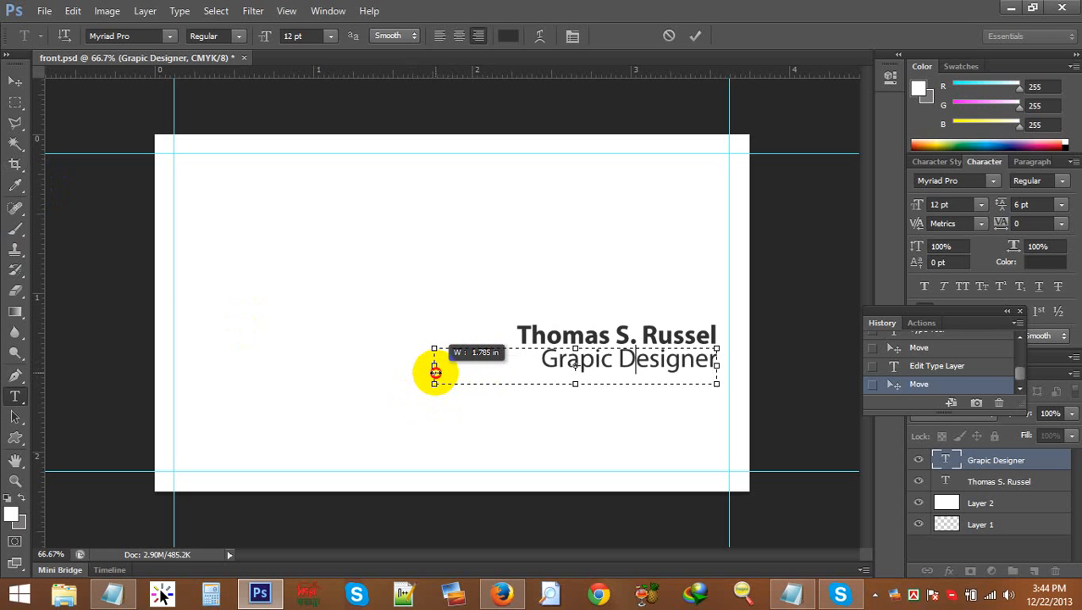
{"action": "left_click_drag", "start_coordinate": [434, 371], "coordinate": [434, 369]}
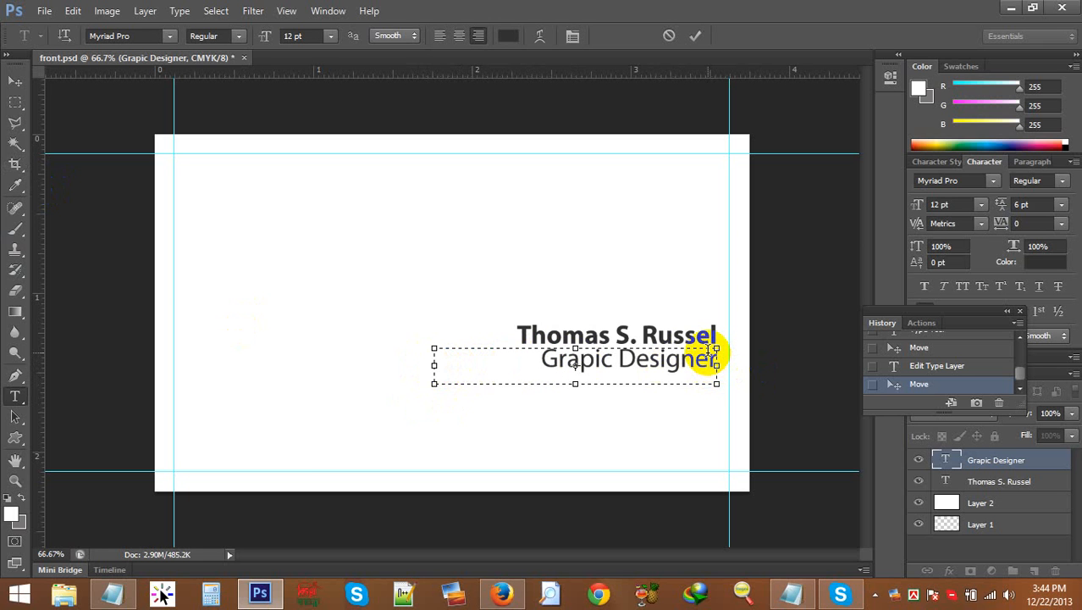
Step: Replace "Designer" in the job title with "& Fasion Desinger" and commit the text
{"action": "key", "text": "BackSpace"}
{"action": "key", "text": "BackSpace"}
{"action": "key", "text": "BackSpace"}
{"action": "key", "text": "BackSpace"}
{"action": "key", "text": "BackSpace"}
{"action": "key", "text": "BackSpace"}
{"action": "key", "text": "BackSpace"}
{"action": "key", "text": "BackSpace"}
{"action": "key", "text": "BackSpace"}
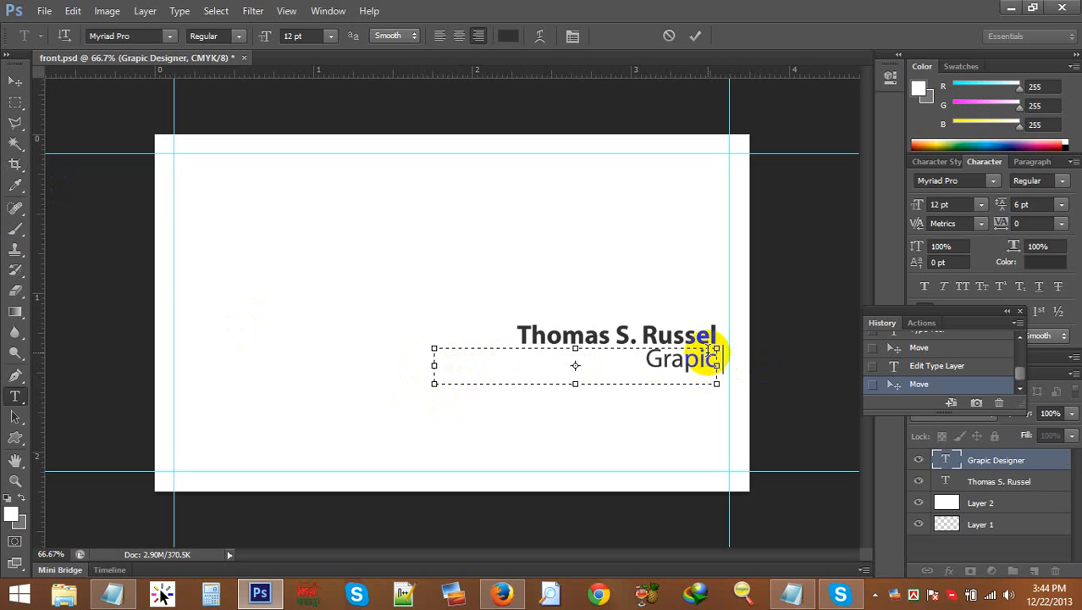
{"action": "type", "text": "& Fash"}
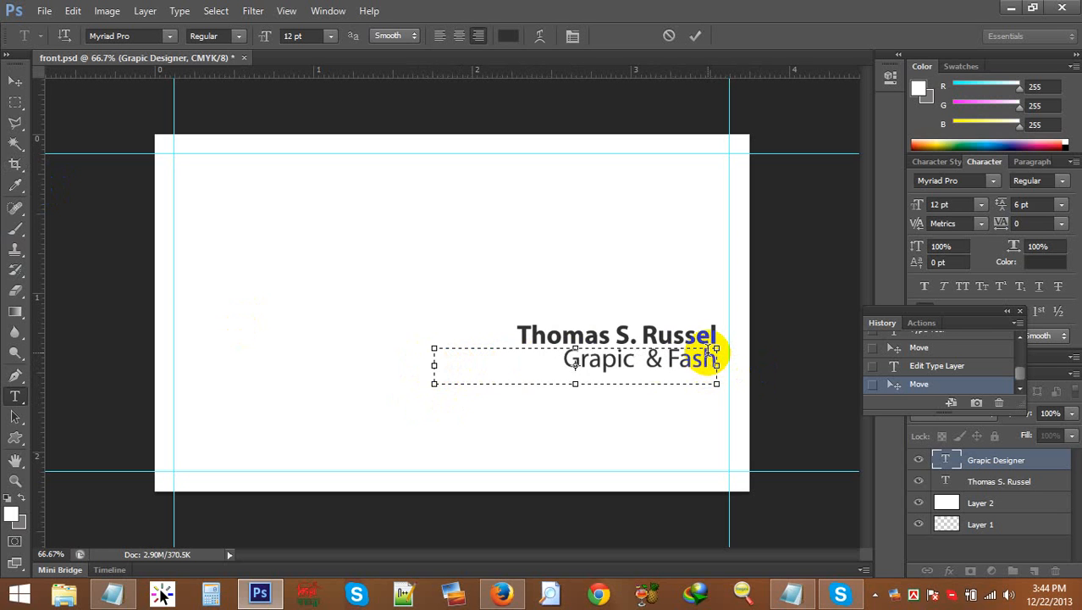
{"action": "key", "text": "BackSpace"}
{"action": "type", "text": "ion"}
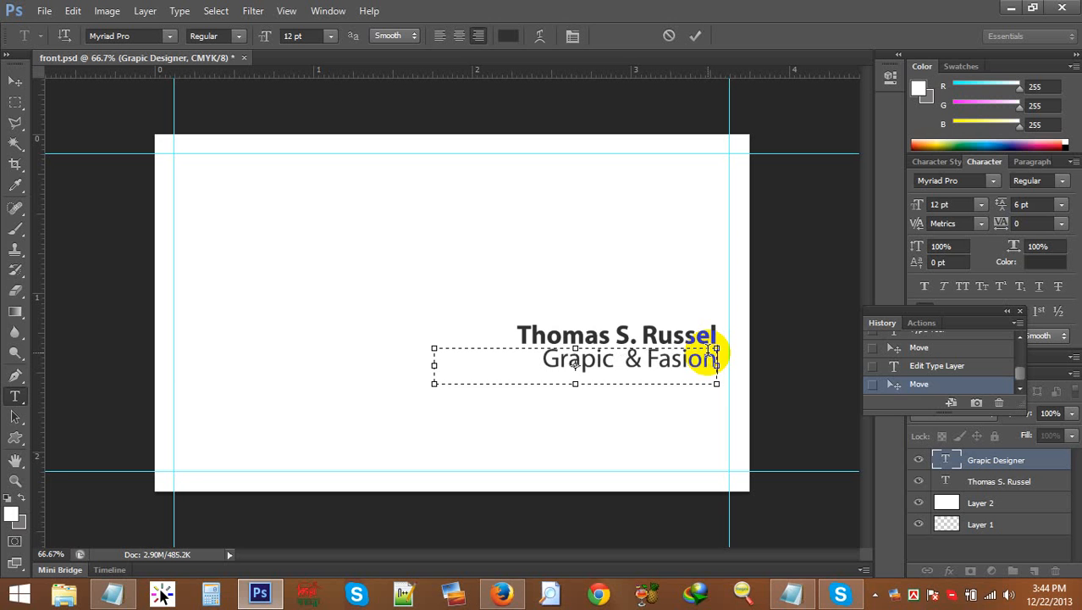
{"action": "type", "text": " Desinger"}
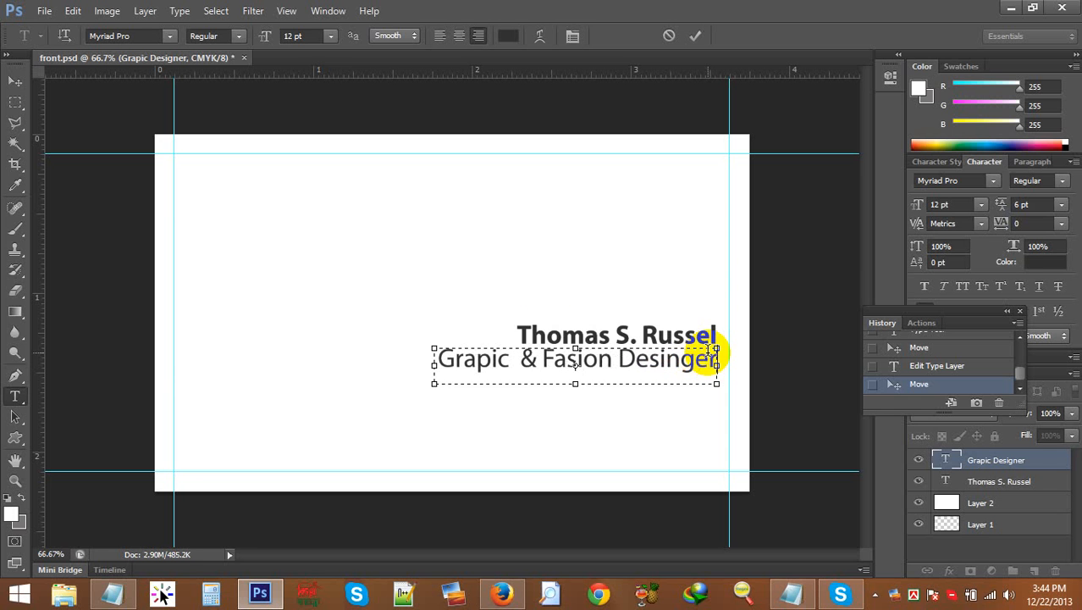
{"action": "left_click", "coordinate": [15, 81]}
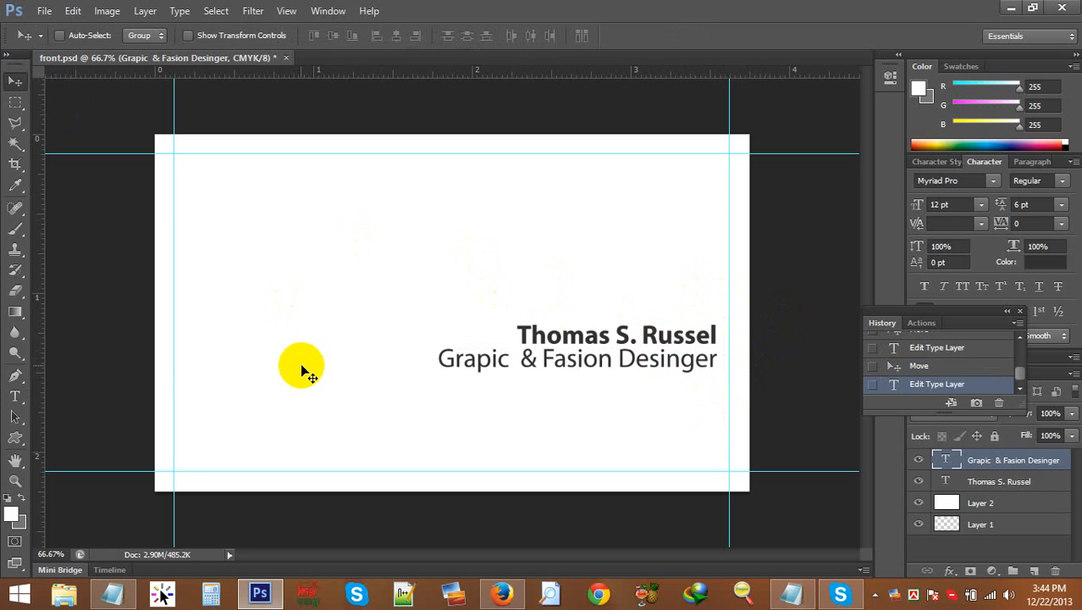
Step: Delete "& Fasion" from the job title, keep it right-aligned and commit the text
{"action": "left_click", "coordinate": [15, 395]}
{"action": "left_click", "coordinate": [519, 359]}
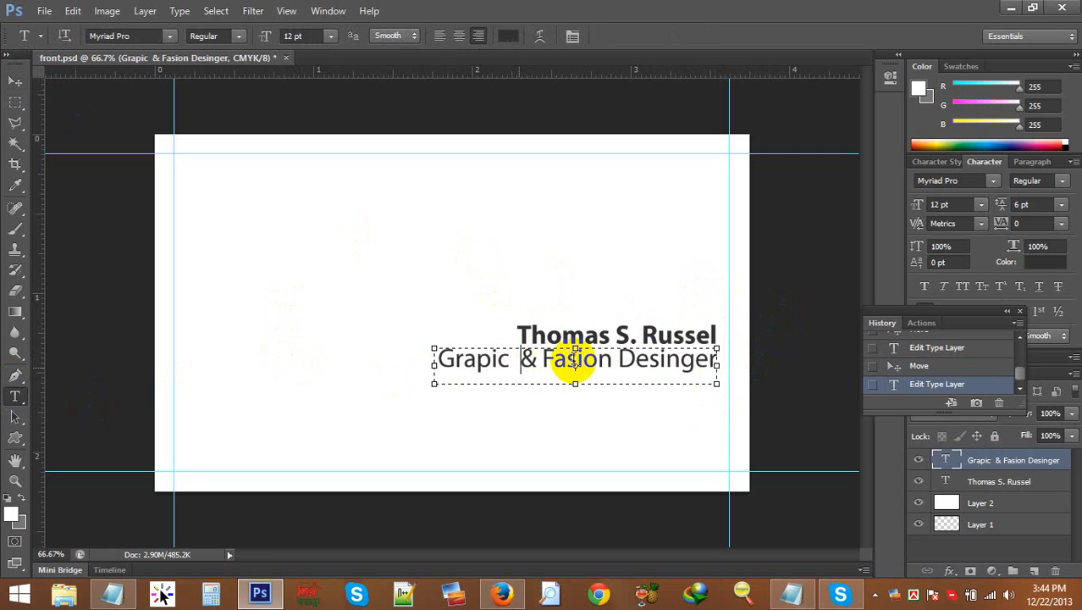
{"action": "left_click", "coordinate": [479, 36]}
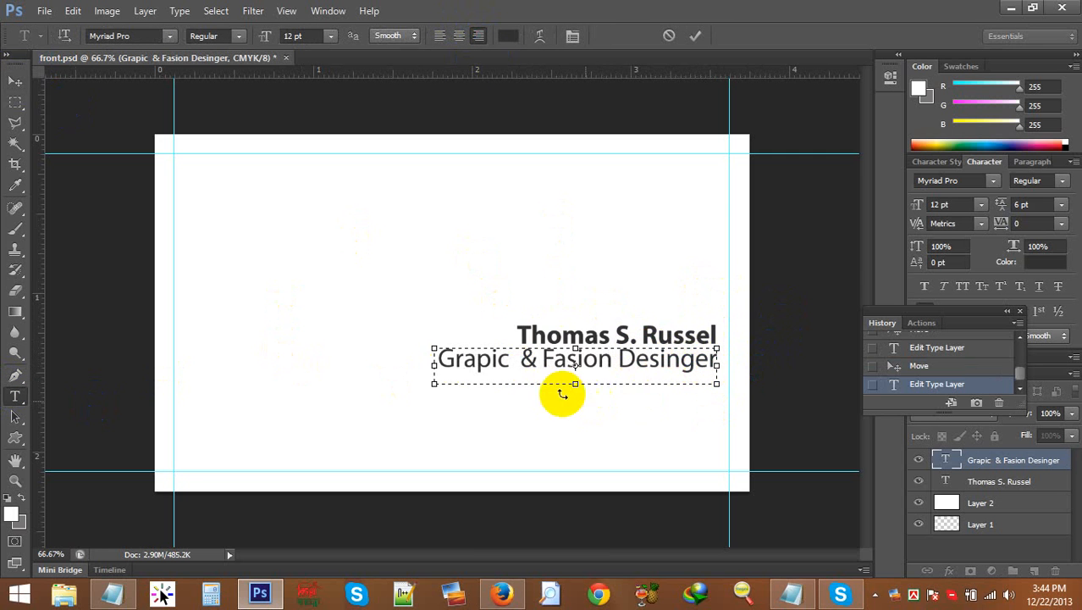
{"action": "double_click", "coordinate": [525, 355]}
{"action": "left_click_drag", "start_coordinate": [522, 355], "coordinate": [611, 359]}
{"action": "key", "text": "BackSpace"}
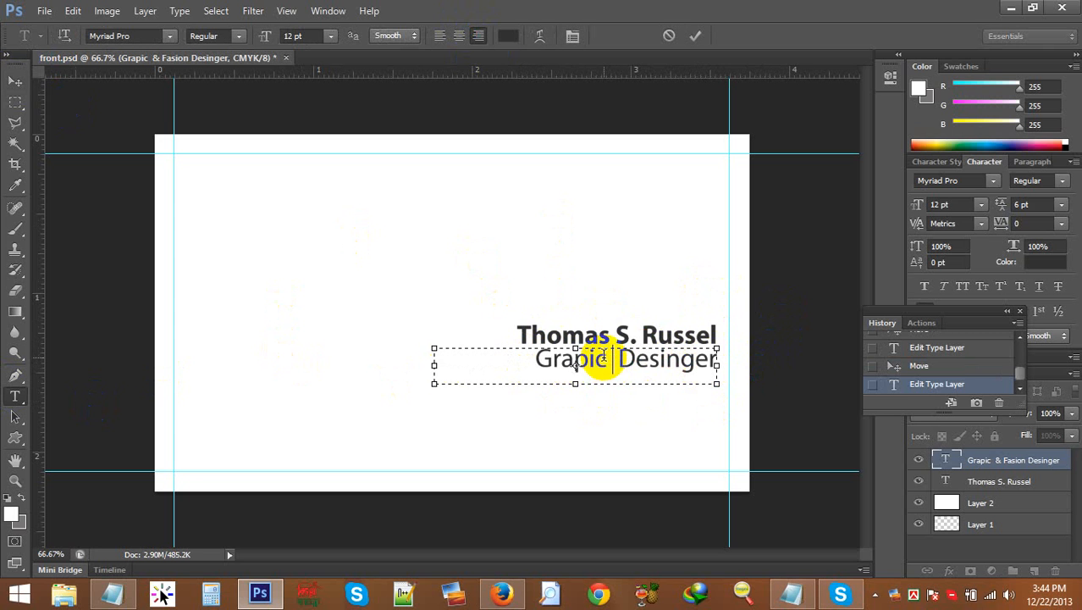
{"action": "left_click", "coordinate": [15, 81]}
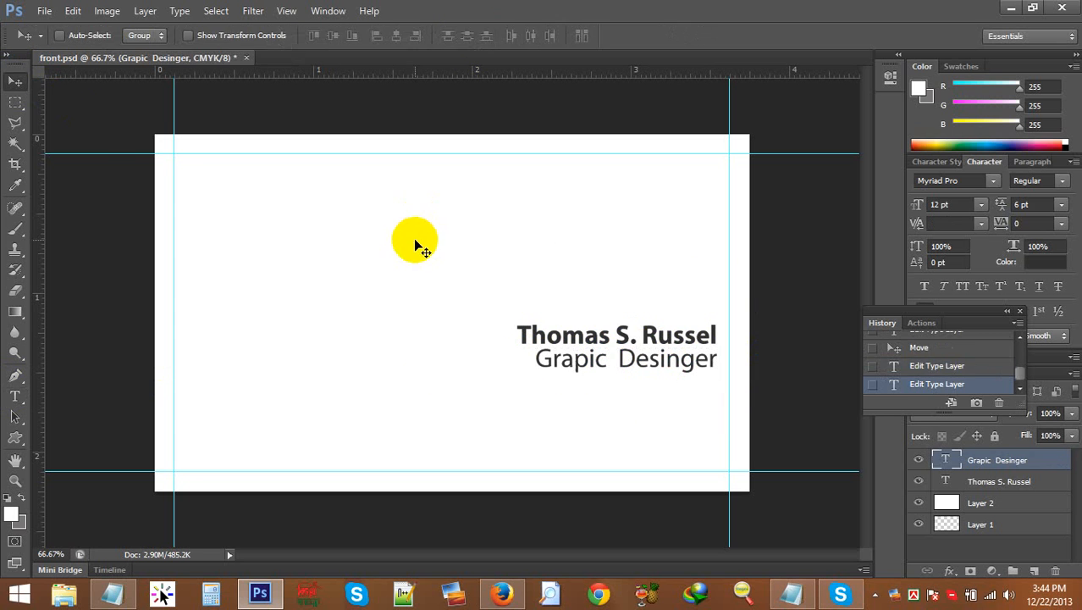
Step: Set the font size of the whole job title to 9 pt
{"action": "left_click", "coordinate": [15, 395]}
{"action": "left_click", "coordinate": [553, 346]}
{"action": "key", "text": "ctrl+a"}
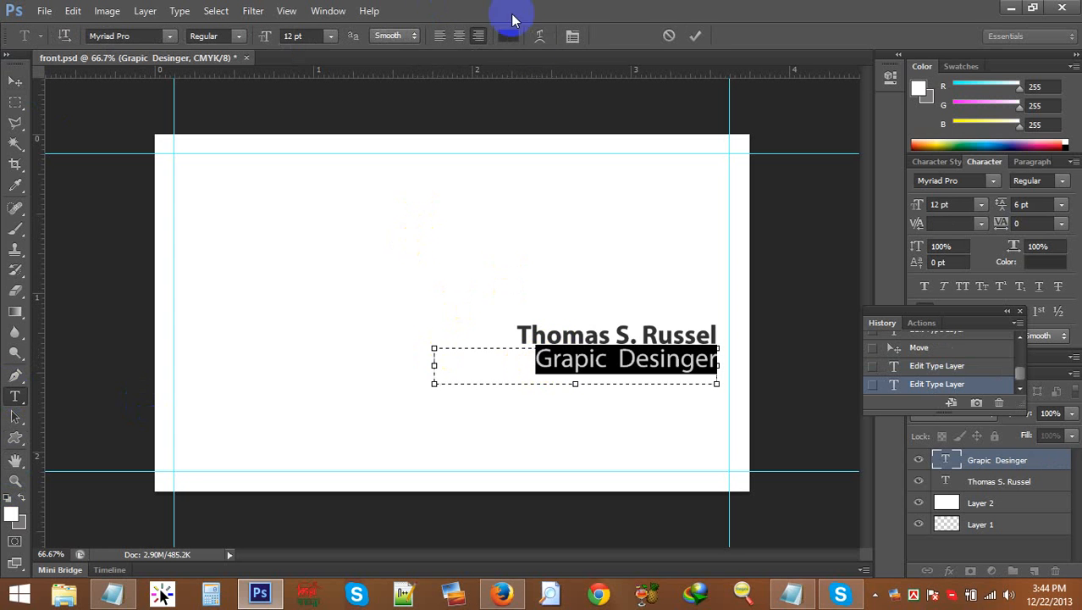
{"action": "left_click", "coordinate": [266, 38]}
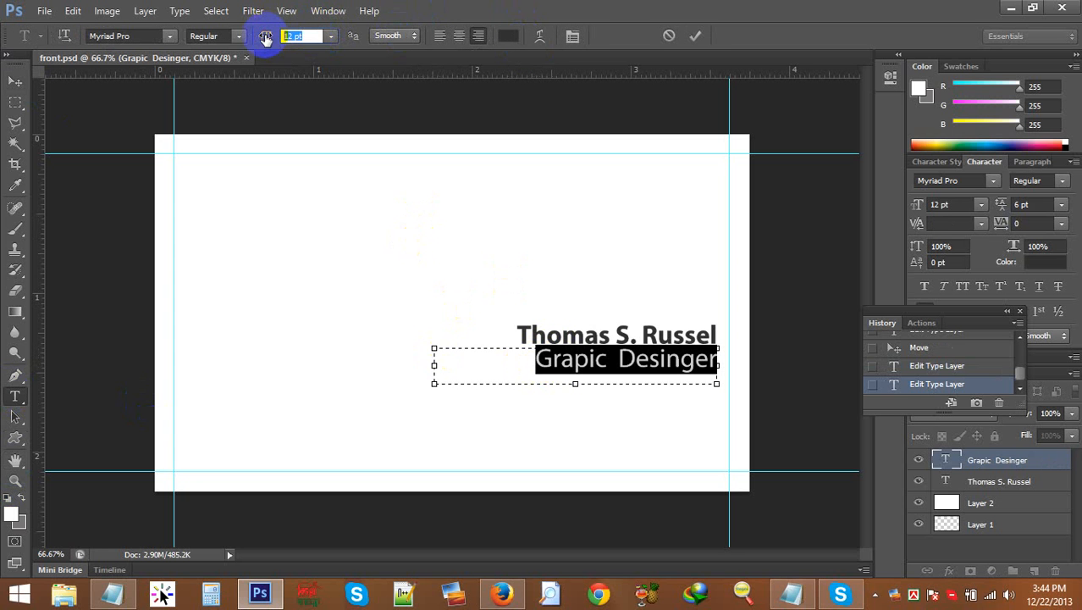
{"action": "key", "text": "Down"}
{"action": "key", "text": "Down"}
{"action": "key", "text": "Down"}
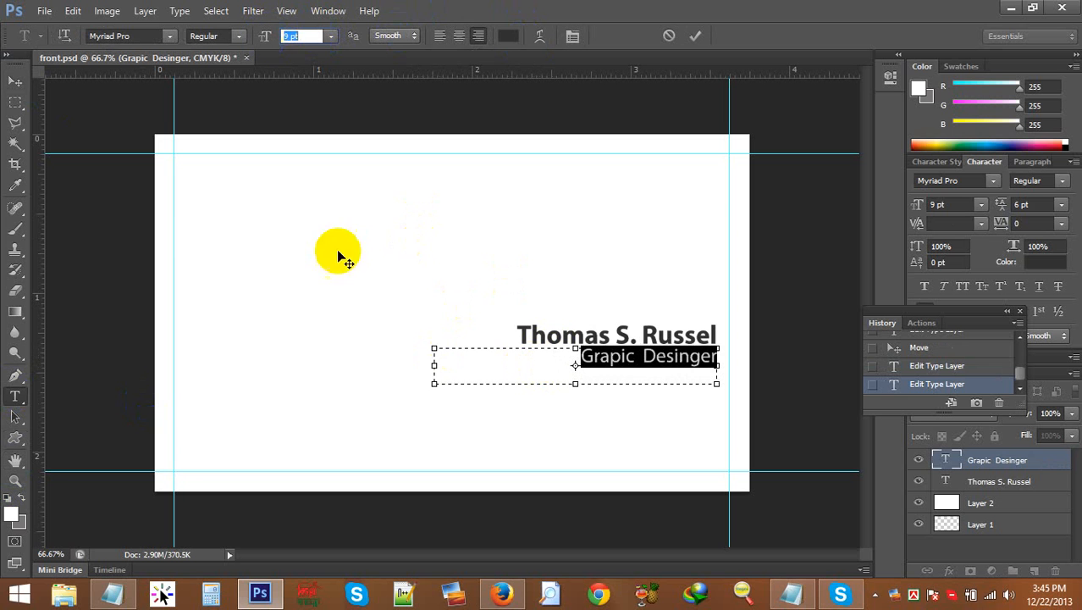
Step: Reduce the height of the job title's text box to fit one line and nudge the title slightly down from the name
{"action": "left_click", "coordinate": [433, 383]}
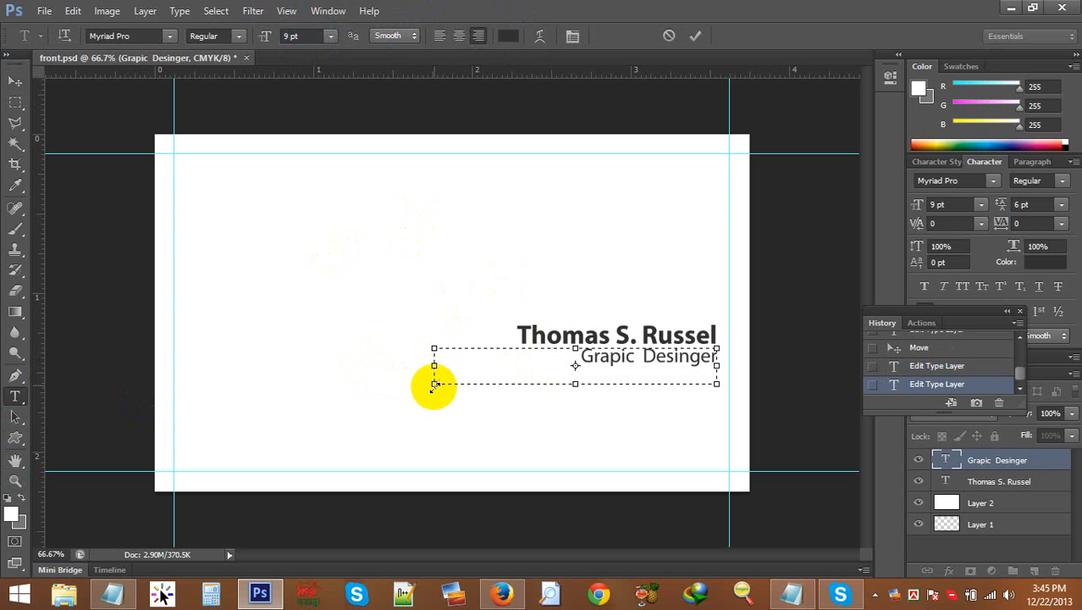
{"action": "left_click_drag", "start_coordinate": [434, 386], "coordinate": [434, 367]}
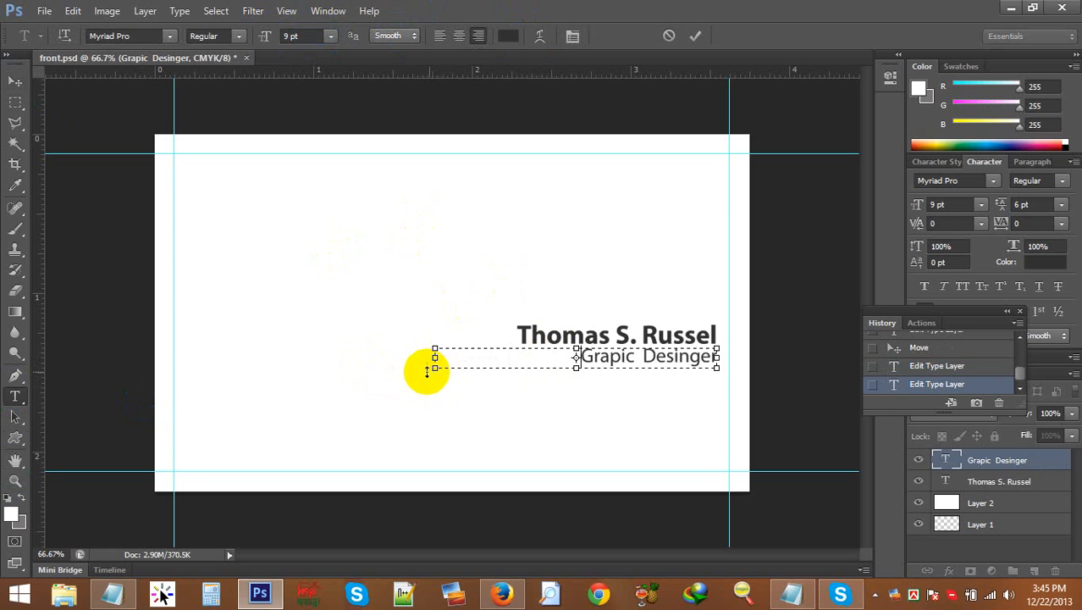
{"action": "left_click", "coordinate": [16, 81]}
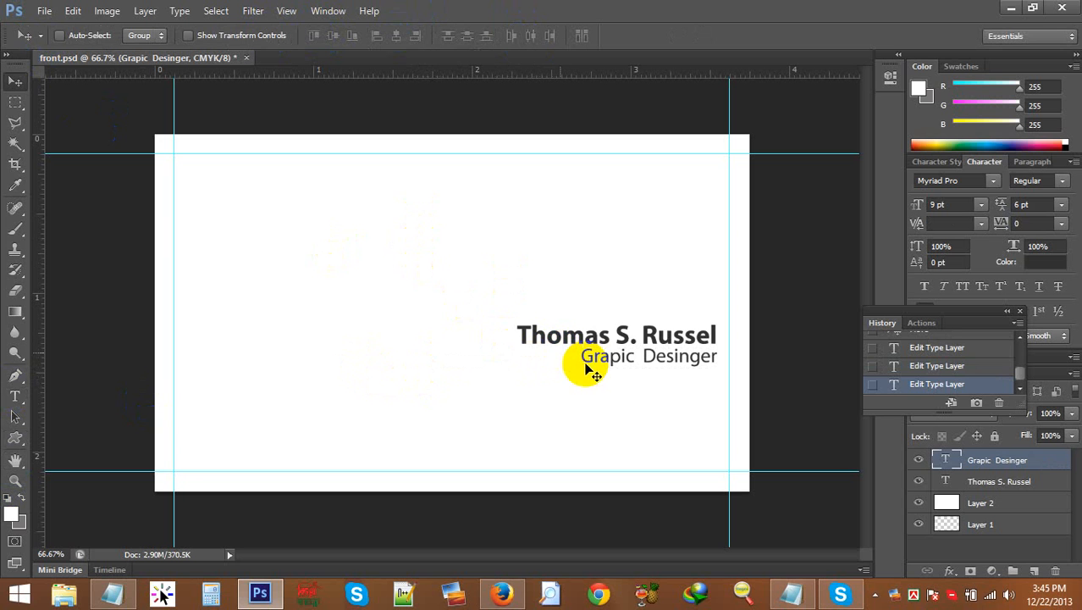
{"action": "key", "text": "Down"}
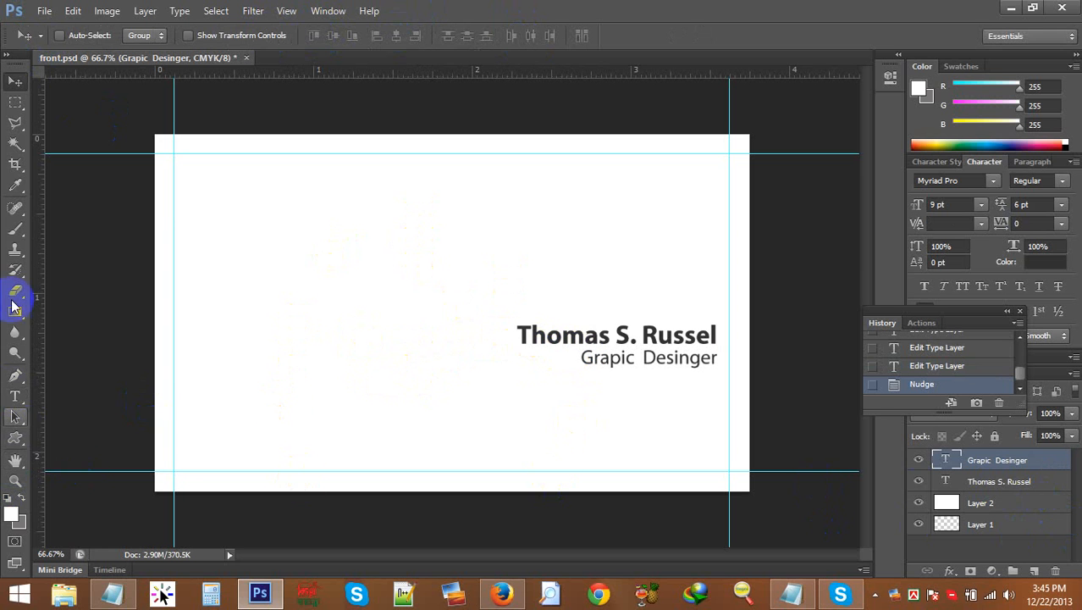
Step: Open front.psd from the Creative Vol 2 folder inside Business Card Project
{"action": "left_click", "coordinate": [42, 10]}
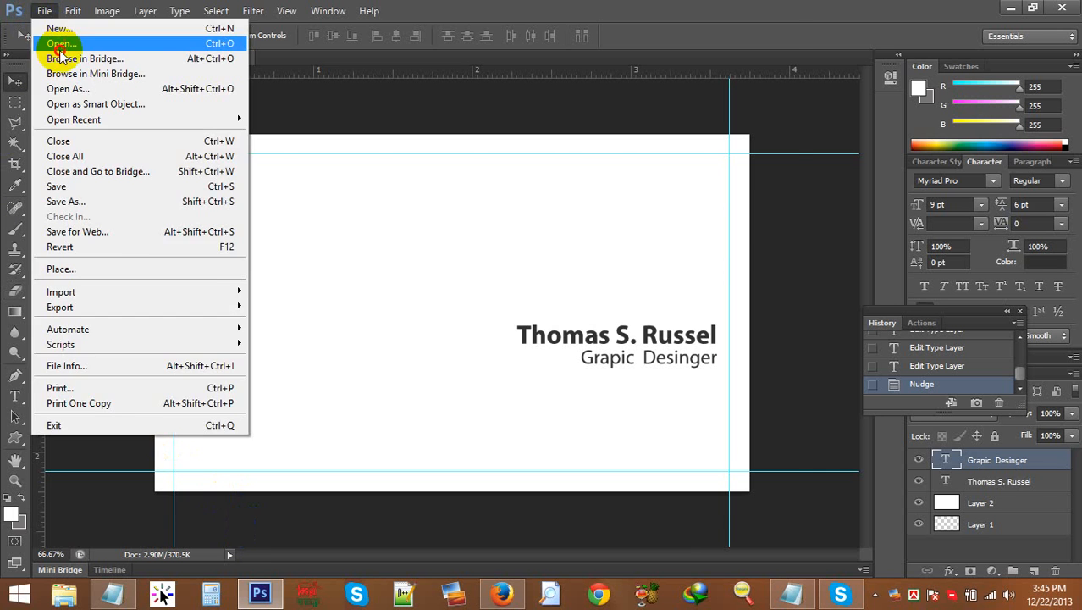
{"action": "left_click", "coordinate": [59, 44]}
{"action": "left_click", "coordinate": [414, 50]}
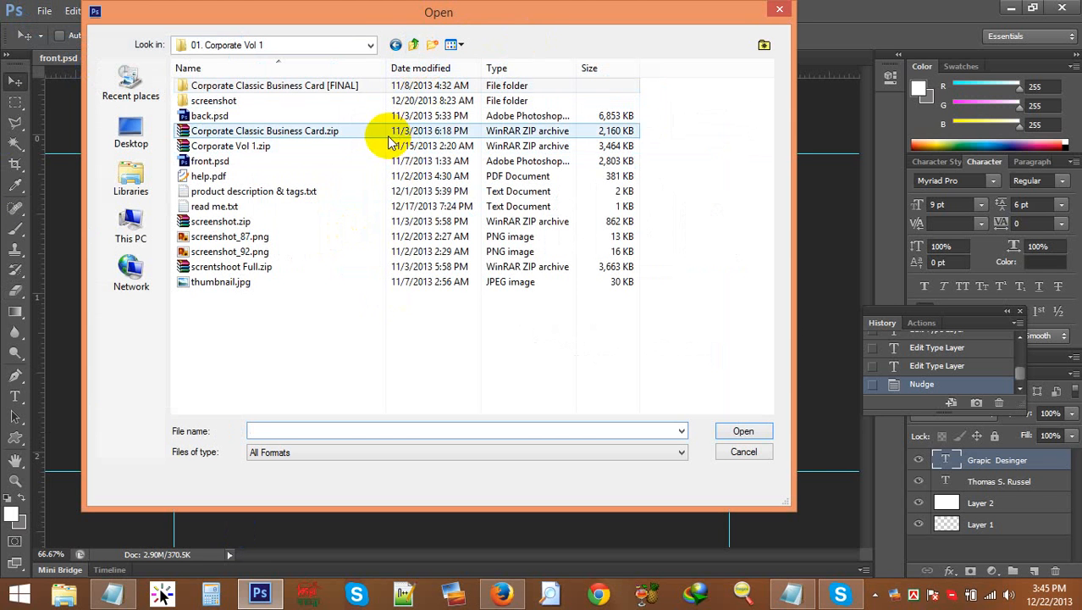
{"action": "left_click", "coordinate": [413, 47]}
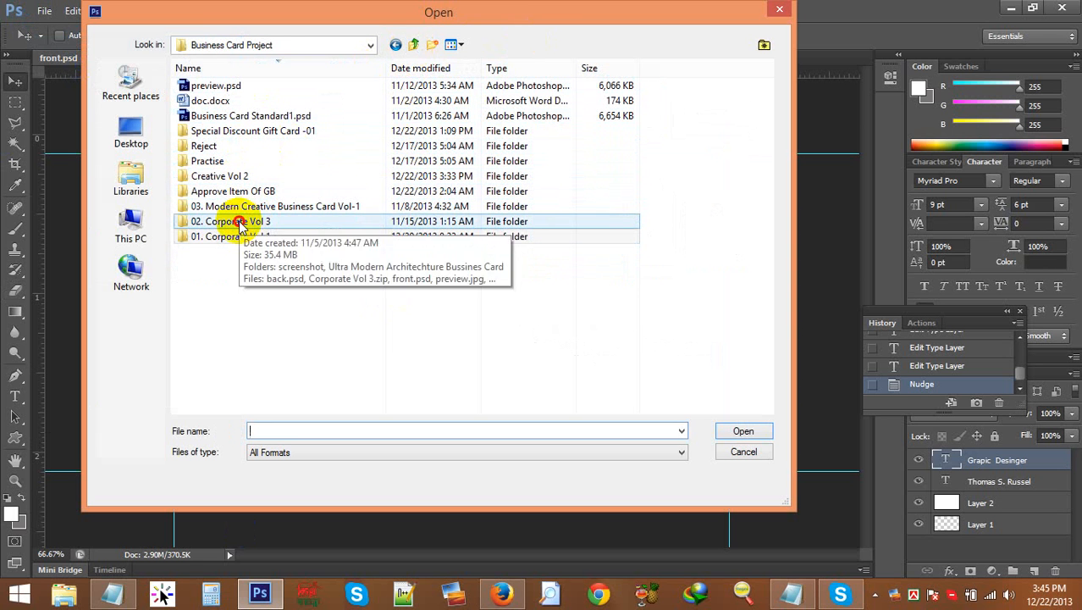
{"action": "double_click", "coordinate": [222, 176]}
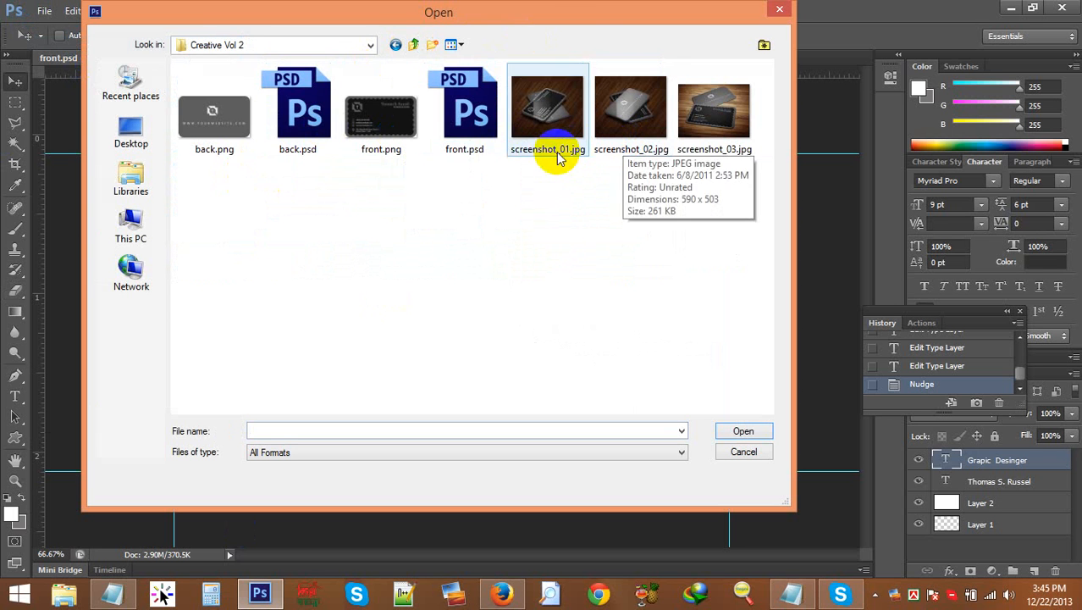
{"action": "double_click", "coordinate": [462, 152]}
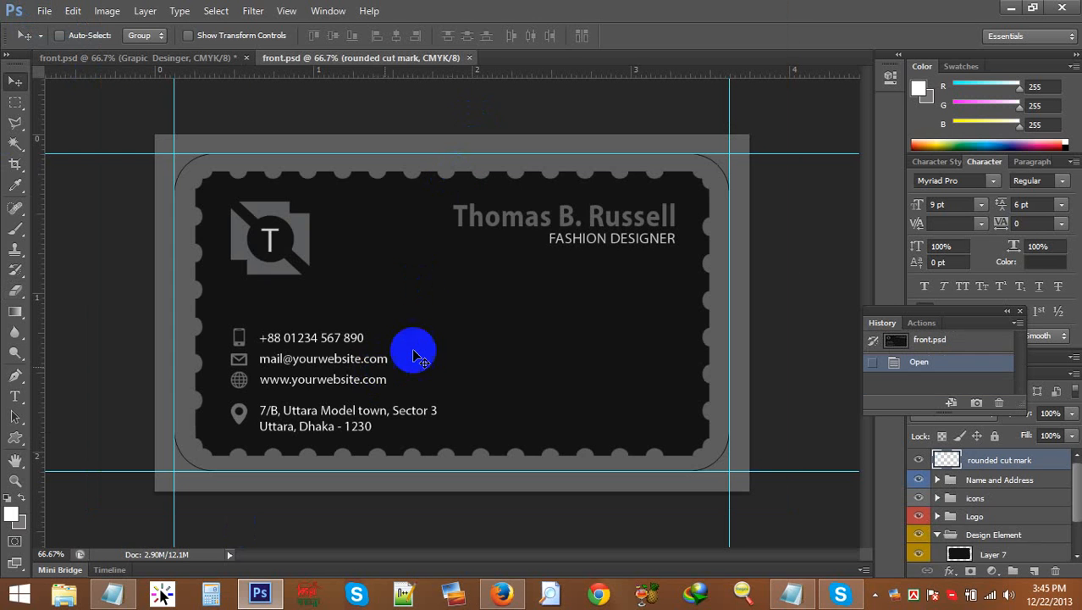
Step: Copy the Name and Address and icons groups into the white card document, placing the contact icons near its lower-left margin guides
{"action": "right_click", "coordinate": [551, 352]}
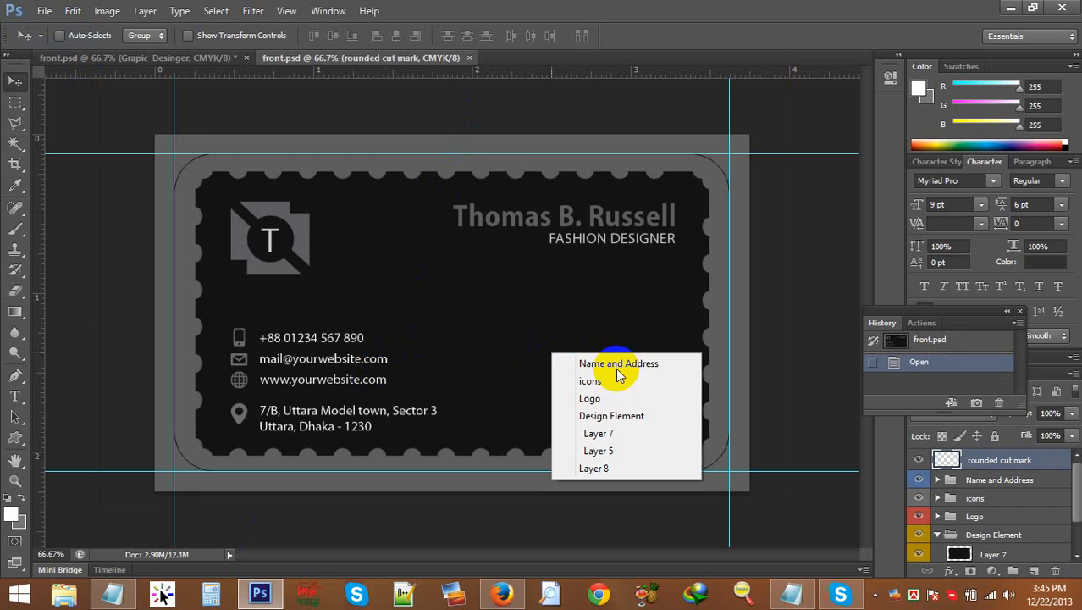
{"action": "left_click", "coordinate": [572, 309]}
{"action": "scroll", "coordinate": [973, 527], "scroll_direction": "down", "scroll_amount": 1}
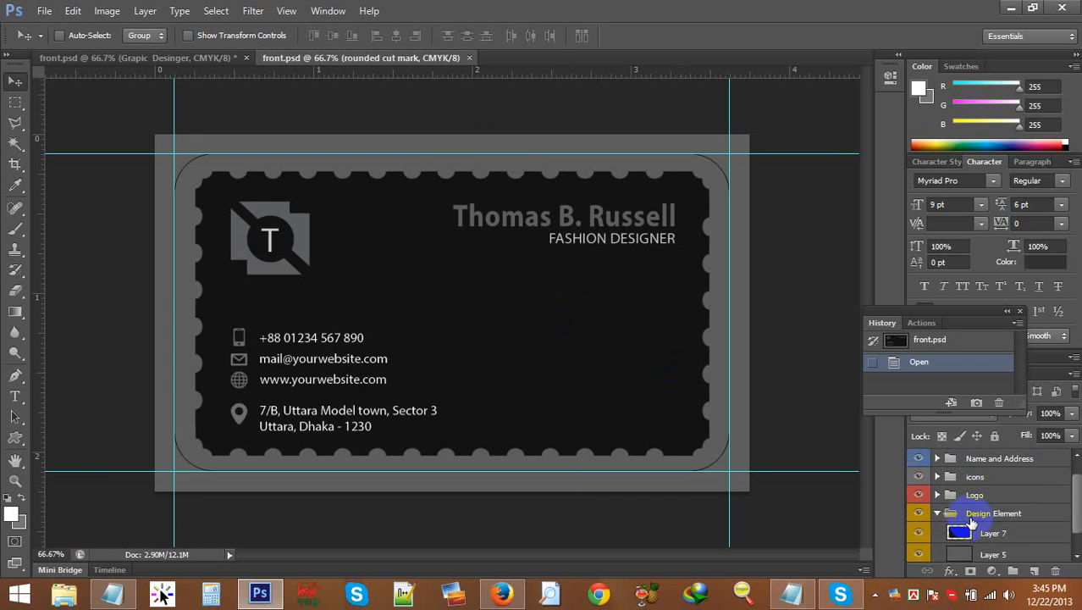
{"action": "scroll", "coordinate": [991, 501], "scroll_direction": "up", "scroll_amount": 1}
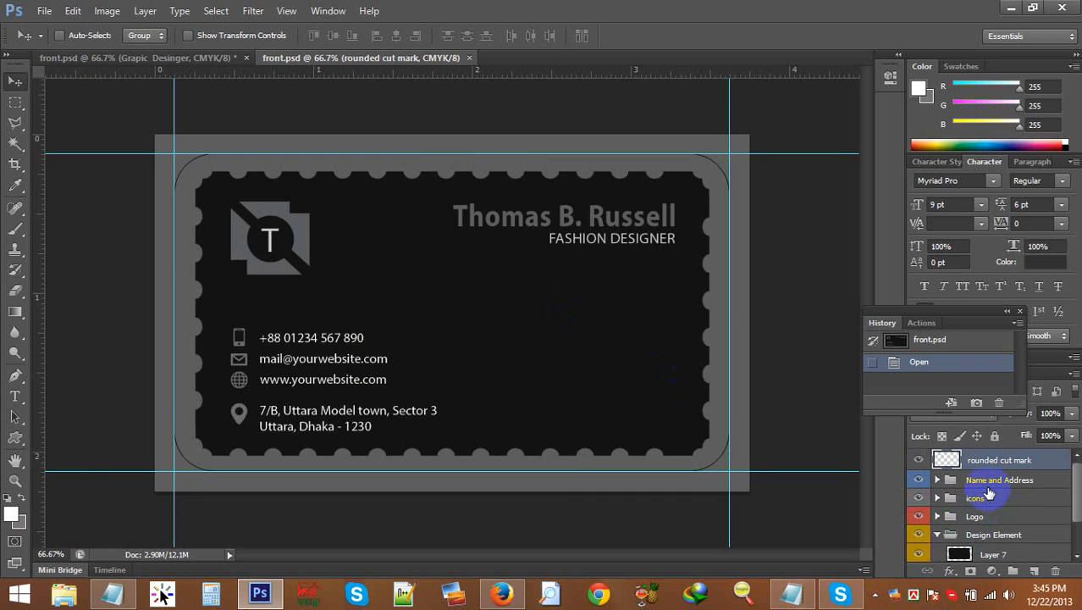
{"action": "left_click", "coordinate": [985, 484]}
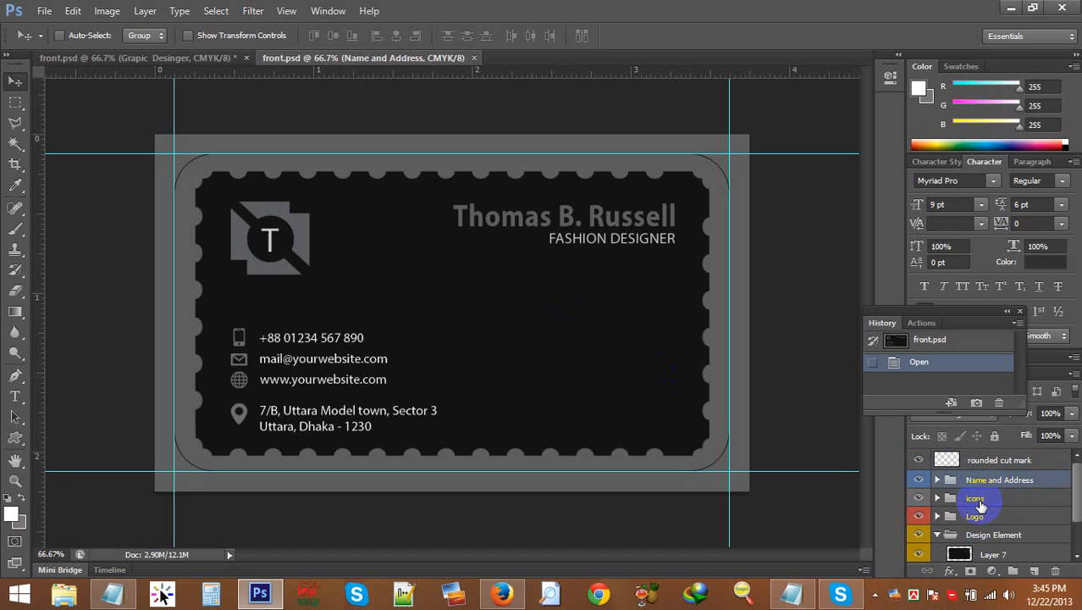
{"action": "left_click", "coordinate": [978, 499], "text": "shift"}
{"action": "left_click_drag", "start_coordinate": [336, 378], "coordinate": [331, 319]}
{"action": "left_click_drag", "start_coordinate": [289, 374], "coordinate": [312, 392]}
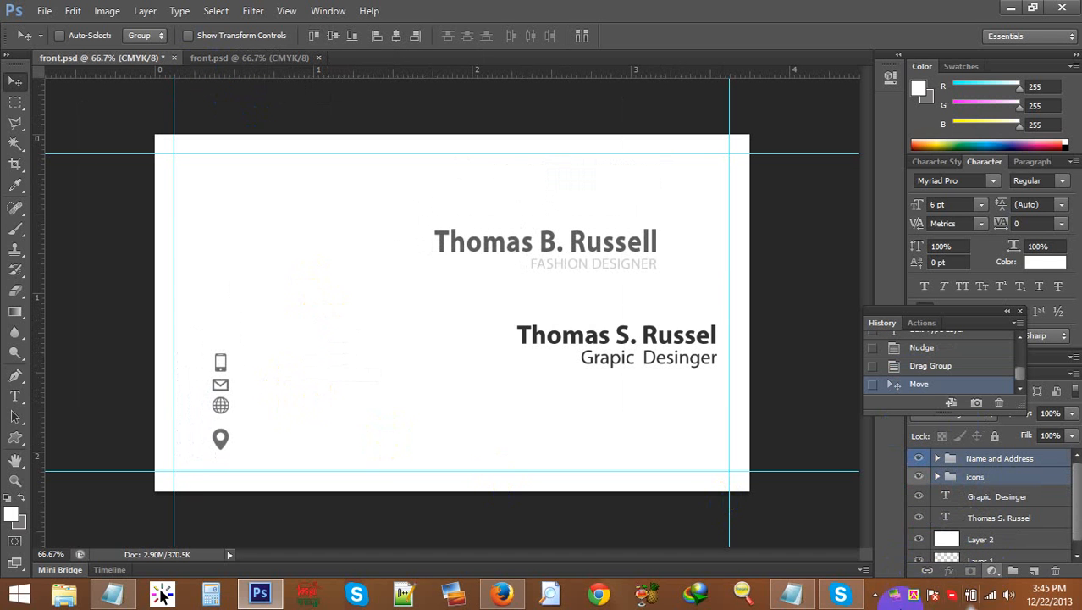
Step: Delete the imported name and Fashion Designer text layers from the Name and Address group
{"action": "left_click", "coordinate": [977, 459]}
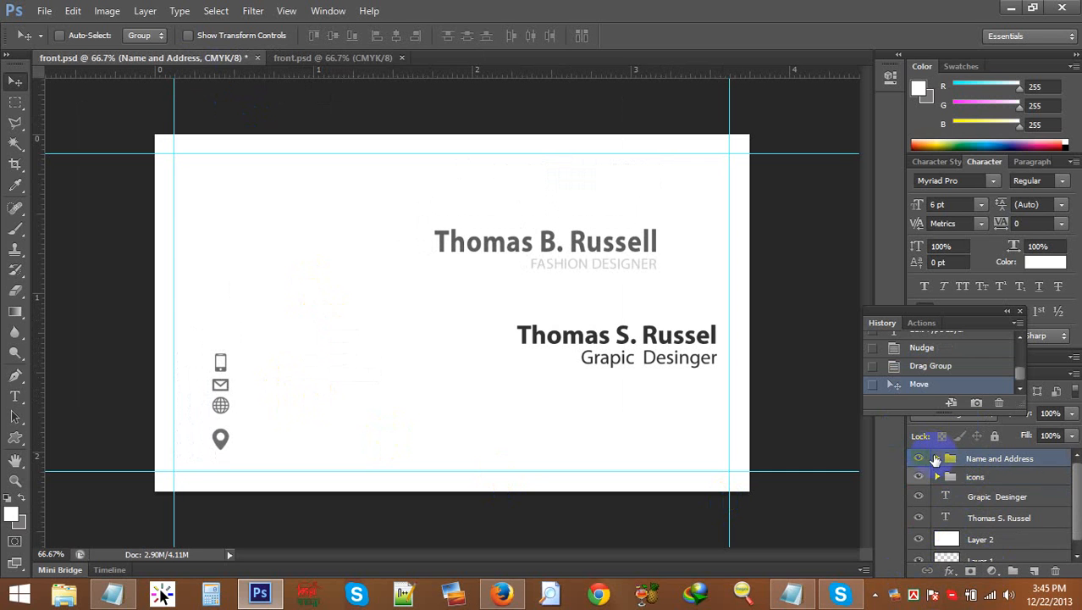
{"action": "left_click", "coordinate": [936, 458]}
{"action": "left_click", "coordinate": [983, 478]}
{"action": "left_click", "coordinate": [996, 499], "text": "shift"}
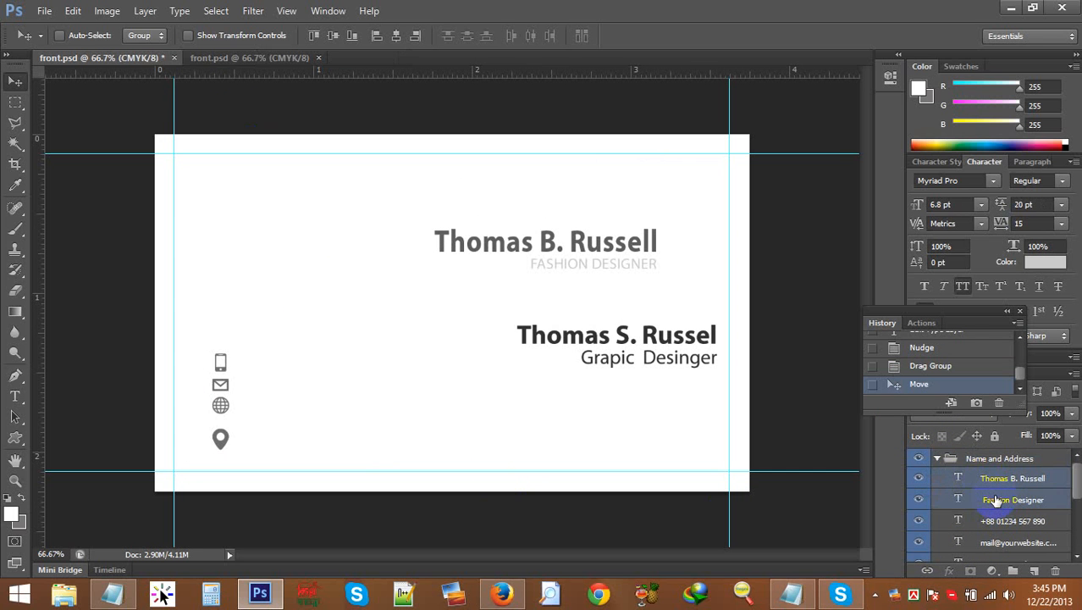
{"action": "key", "text": "Delete"}
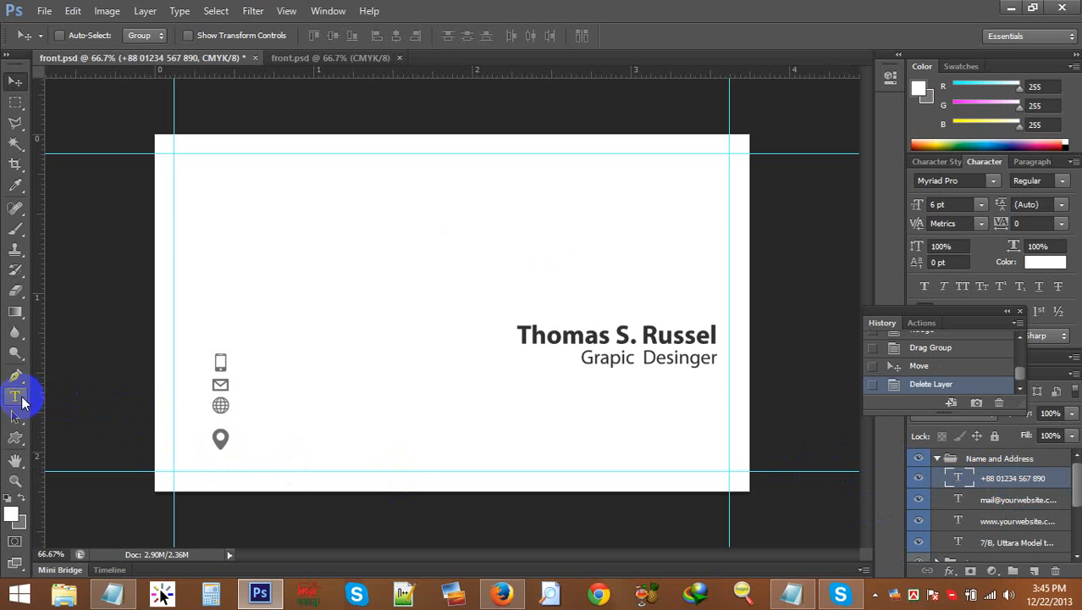
Step: Recolour the whole phone number text dark grey (#2b2b2b) and commit the text
{"action": "left_click", "coordinate": [25, 401]}
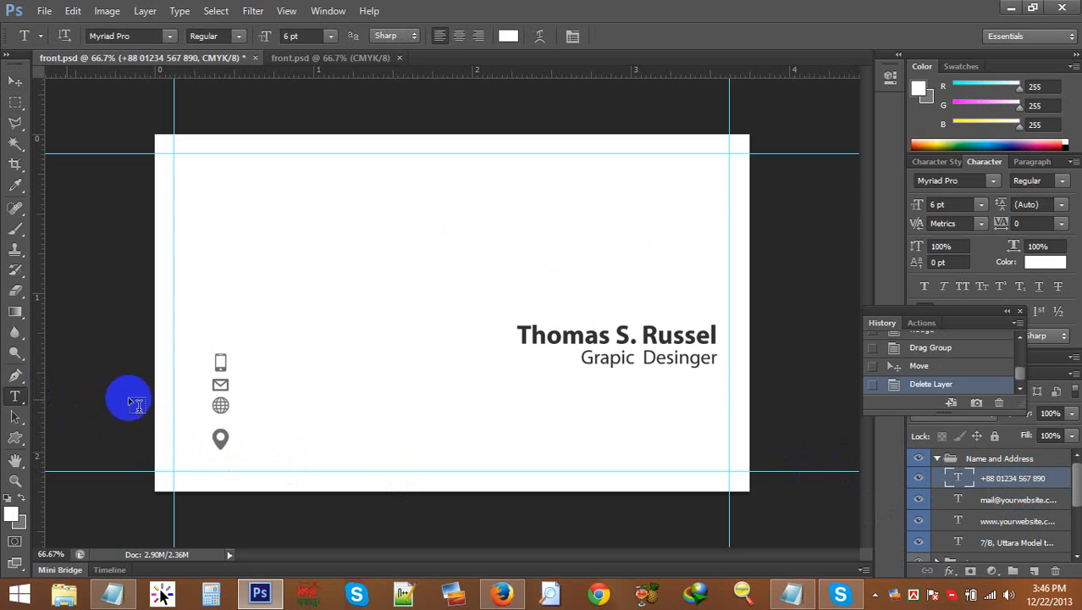
{"action": "left_click", "coordinate": [277, 367]}
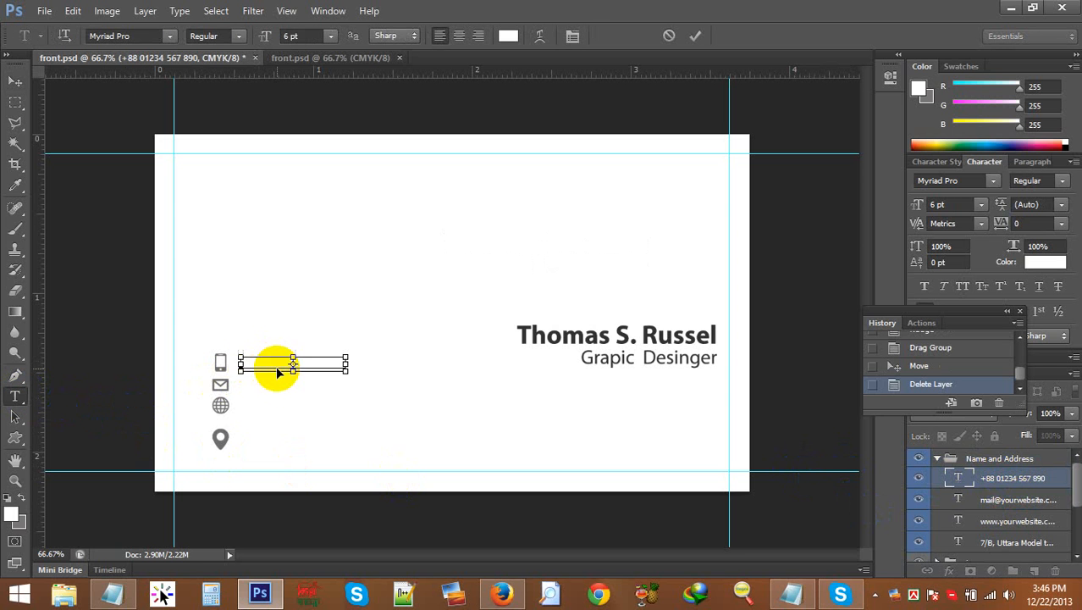
{"action": "key", "text": "ctrl+a"}
{"action": "left_click", "coordinate": [508, 35]}
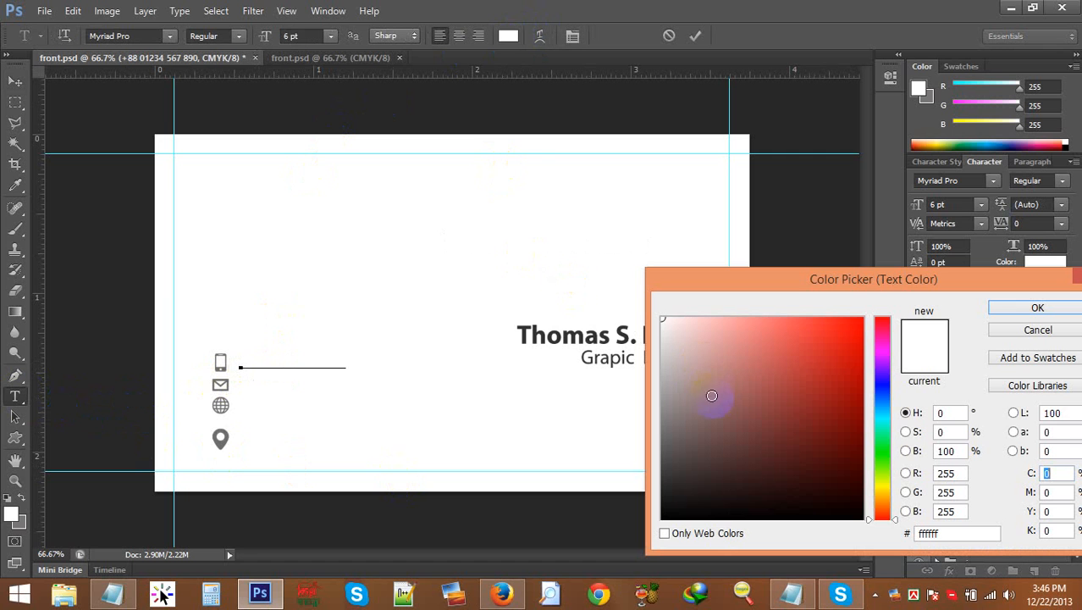
{"action": "mouse_move", "coordinate": [694, 388]}
{"action": "left_mouse_down"}
{"action": "mouse_move", "coordinate": [663, 375]}
{"action": "mouse_move", "coordinate": [674, 527]}
{"action": "mouse_move", "coordinate": [654, 497]}
{"action": "left_mouse_up"}
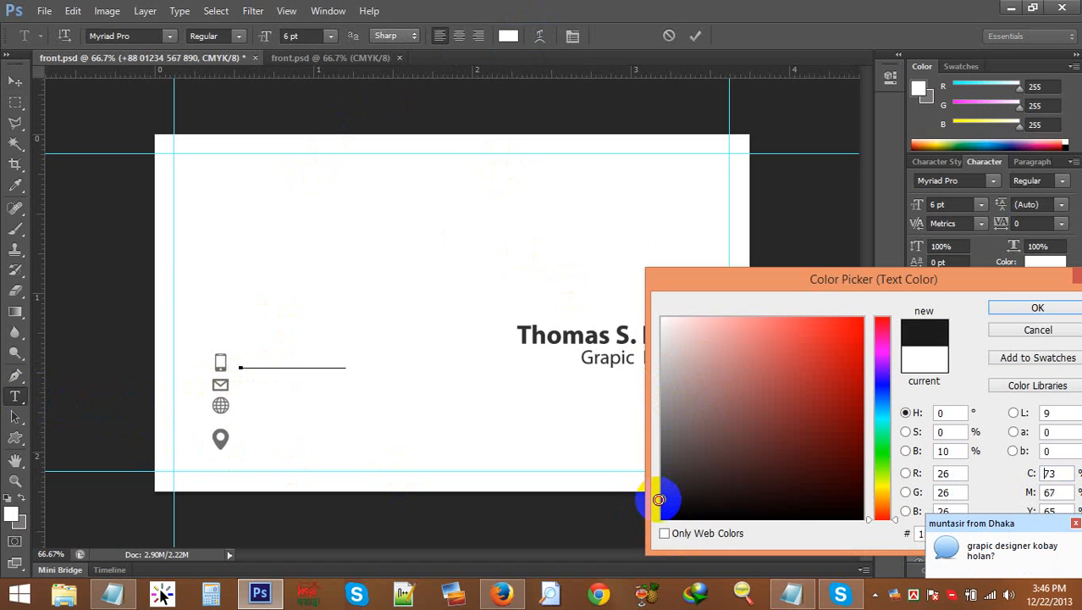
{"action": "mouse_move", "coordinate": [663, 510]}
{"action": "left_mouse_down"}
{"action": "mouse_move", "coordinate": [794, 411]}
{"action": "mouse_move", "coordinate": [669, 496]}
{"action": "mouse_move", "coordinate": [662, 485]}
{"action": "left_mouse_up"}
{"action": "left_click", "coordinate": [1039, 306]}
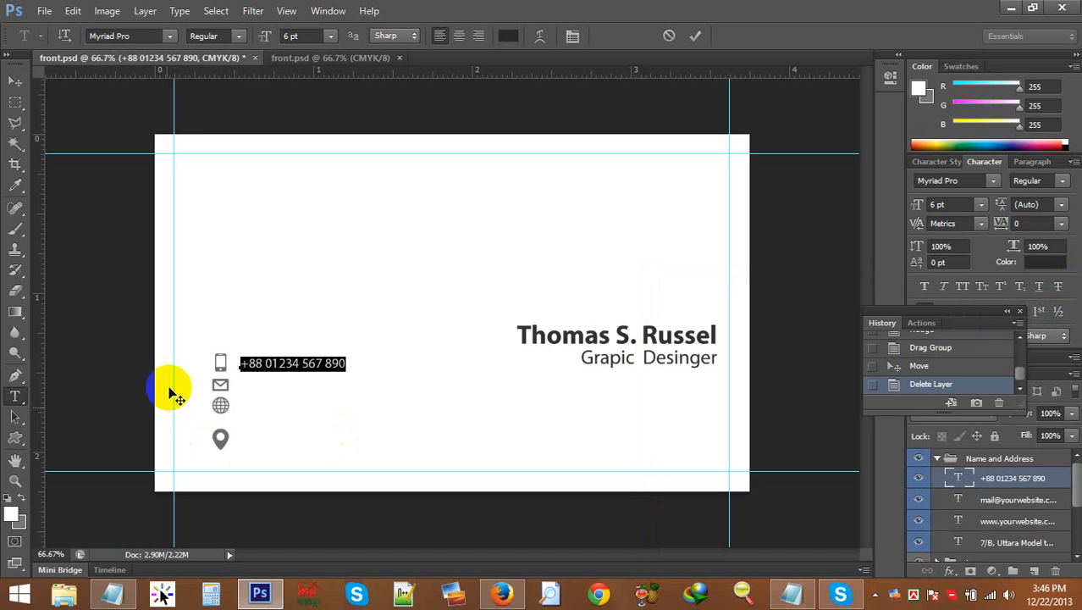
{"action": "left_click", "coordinate": [15, 81]}
Step: Set the colour of the whole e-mail line to #777 and commit the text
{"action": "left_click", "coordinate": [16, 397]}
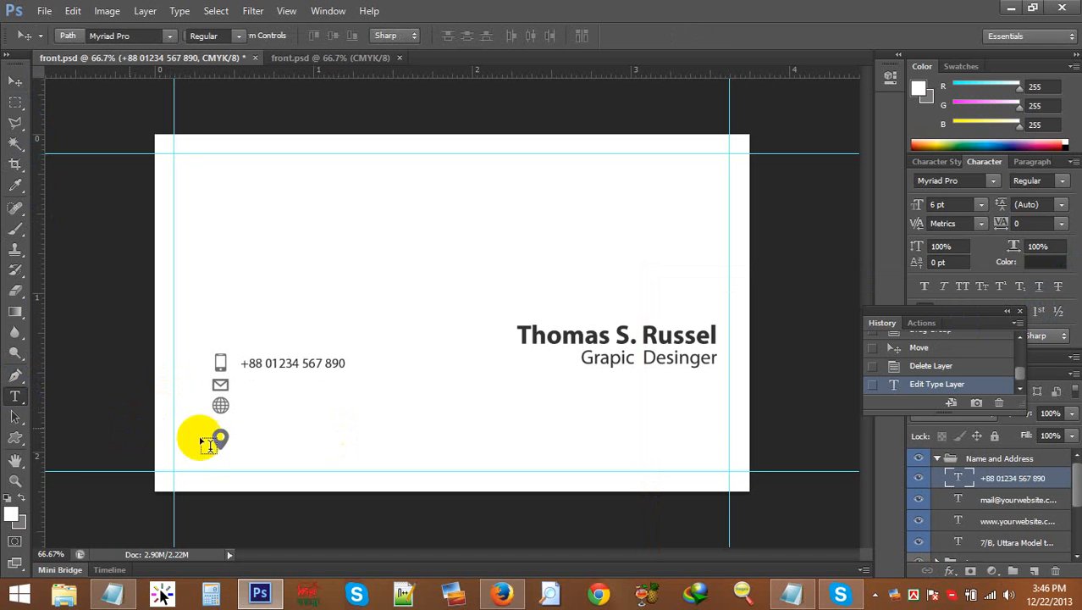
{"action": "left_click", "coordinate": [263, 387]}
{"action": "key", "text": "ctrl+a"}
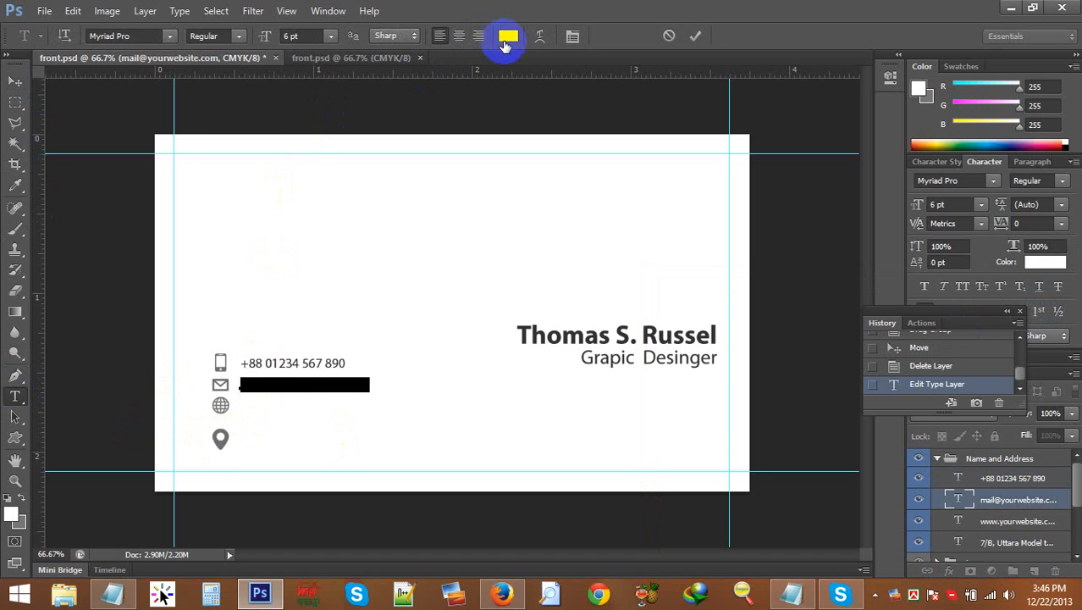
{"action": "left_click", "coordinate": [508, 35]}
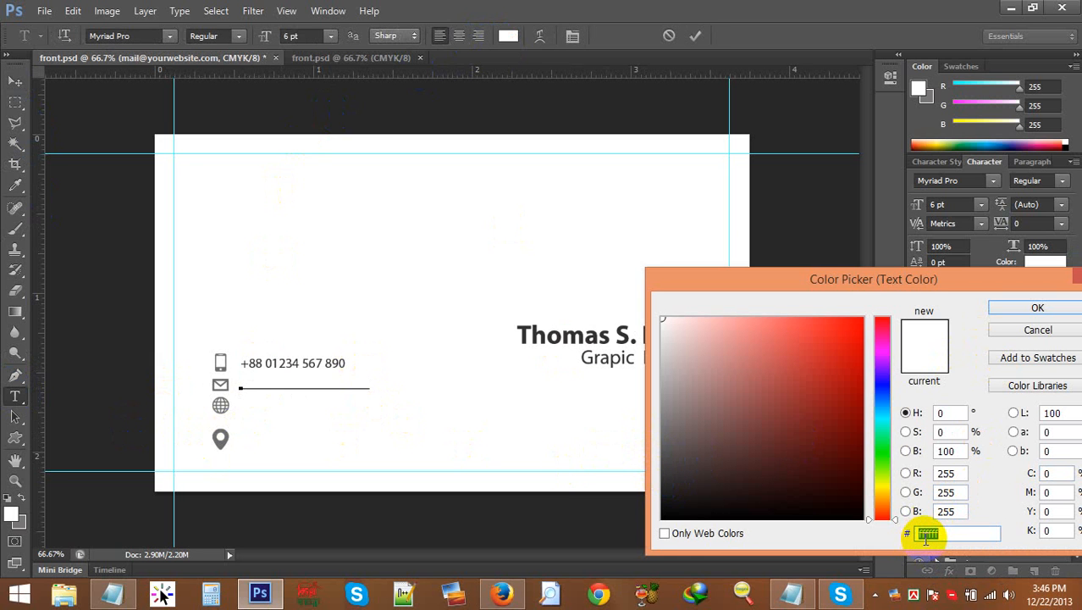
{"action": "type", "text": "777"}
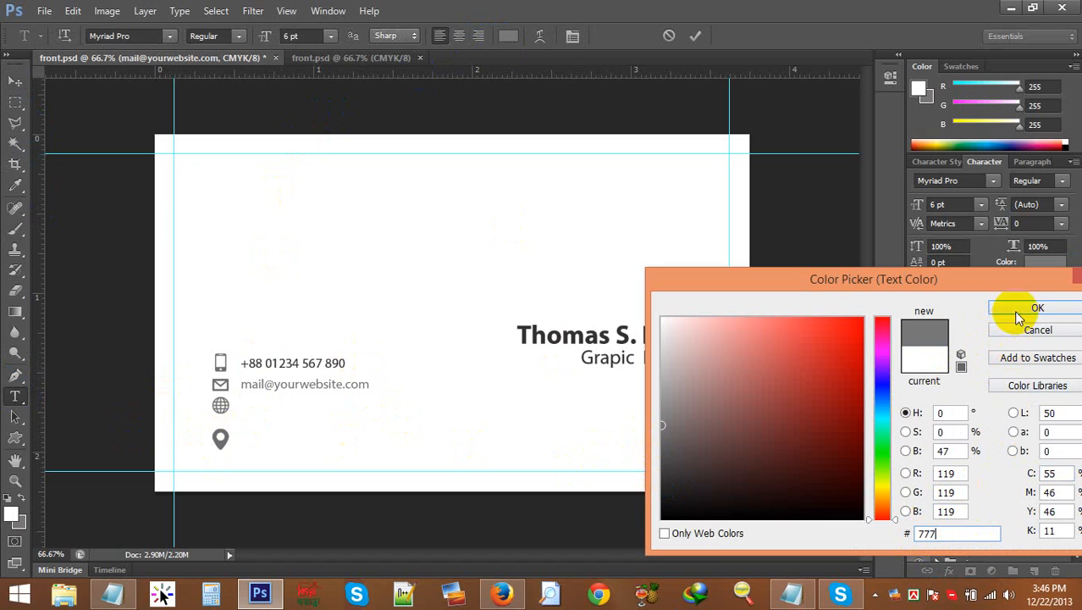
{"action": "left_click", "coordinate": [1028, 310]}
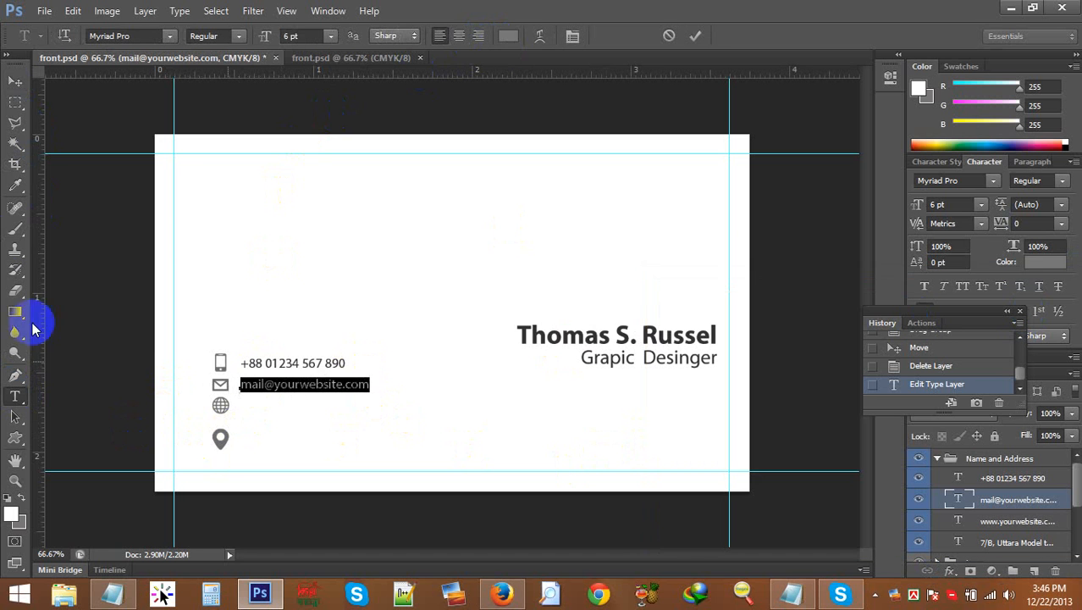
{"action": "left_click", "coordinate": [15, 81]}
Step: Set the colour of the whole phone number line to #777 and commit the text
{"action": "left_click", "coordinate": [14, 396]}
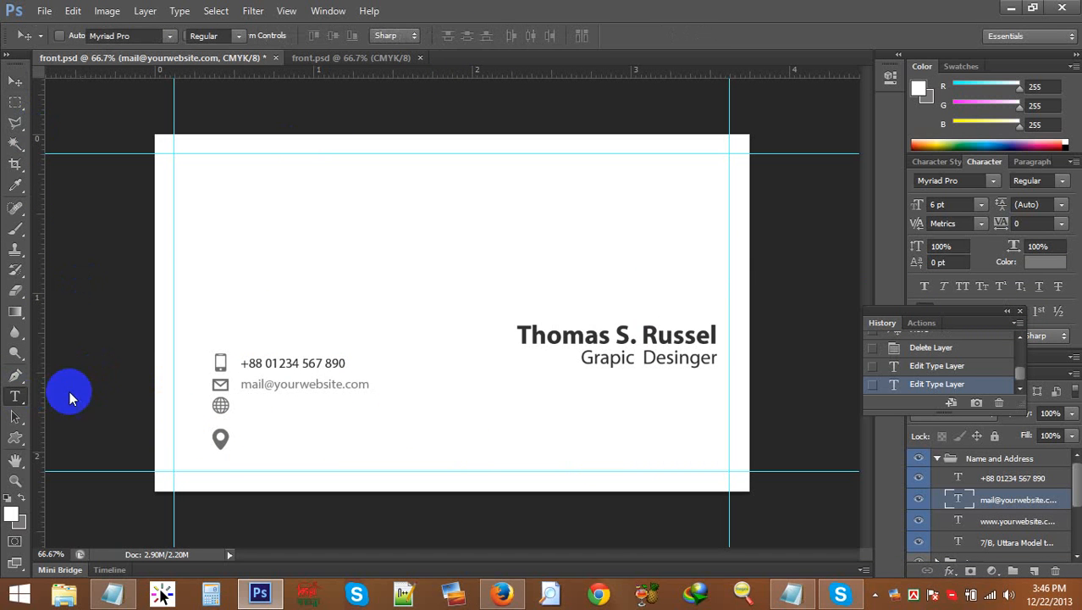
{"action": "left_click", "coordinate": [251, 365]}
{"action": "key", "text": "ctrl+a"}
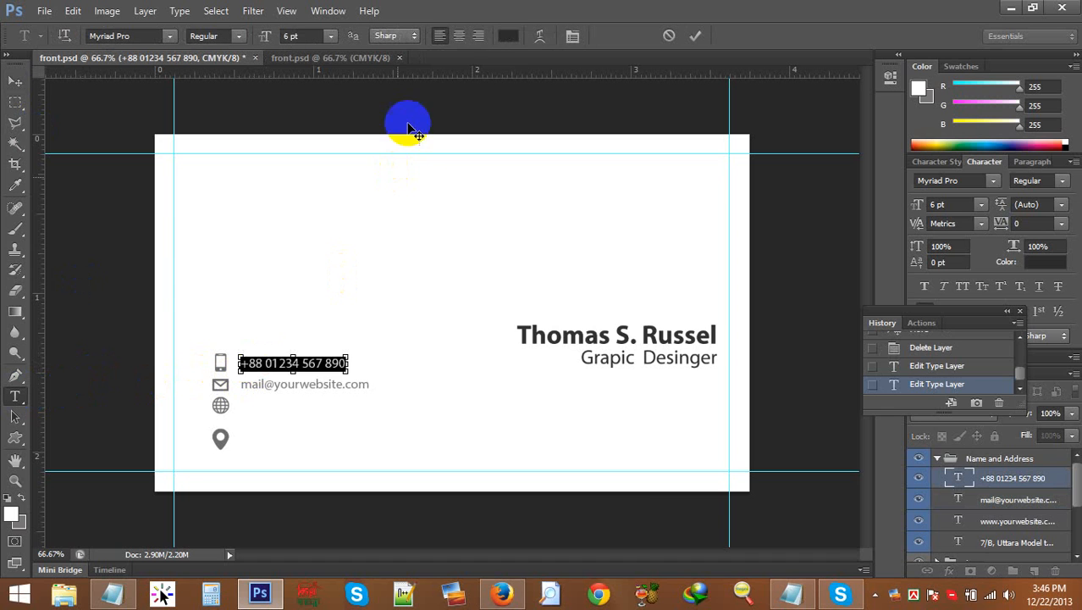
{"action": "left_click", "coordinate": [510, 36]}
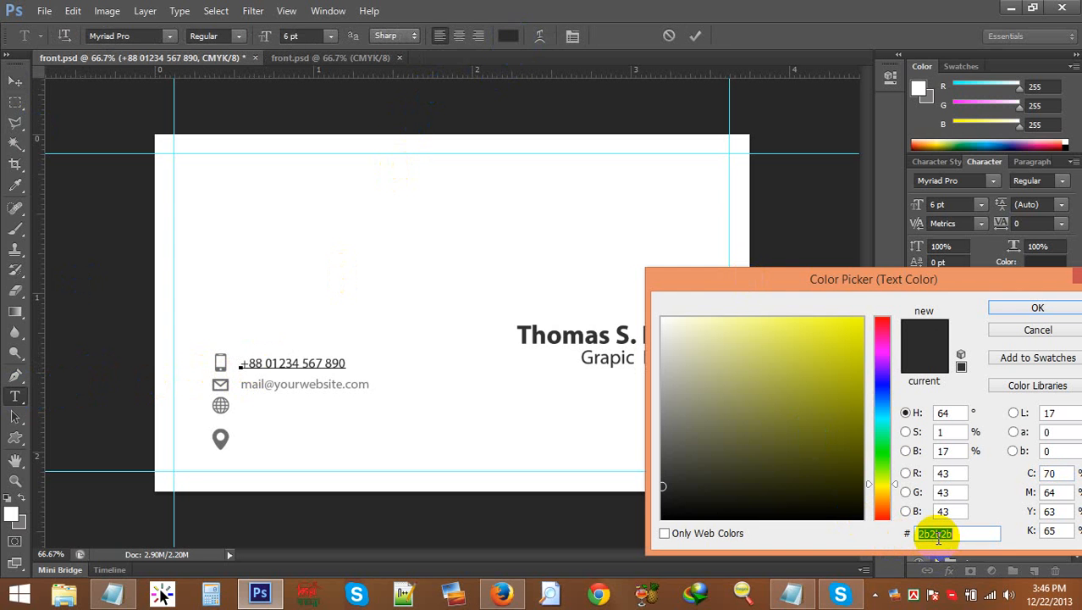
{"action": "type", "text": "777"}
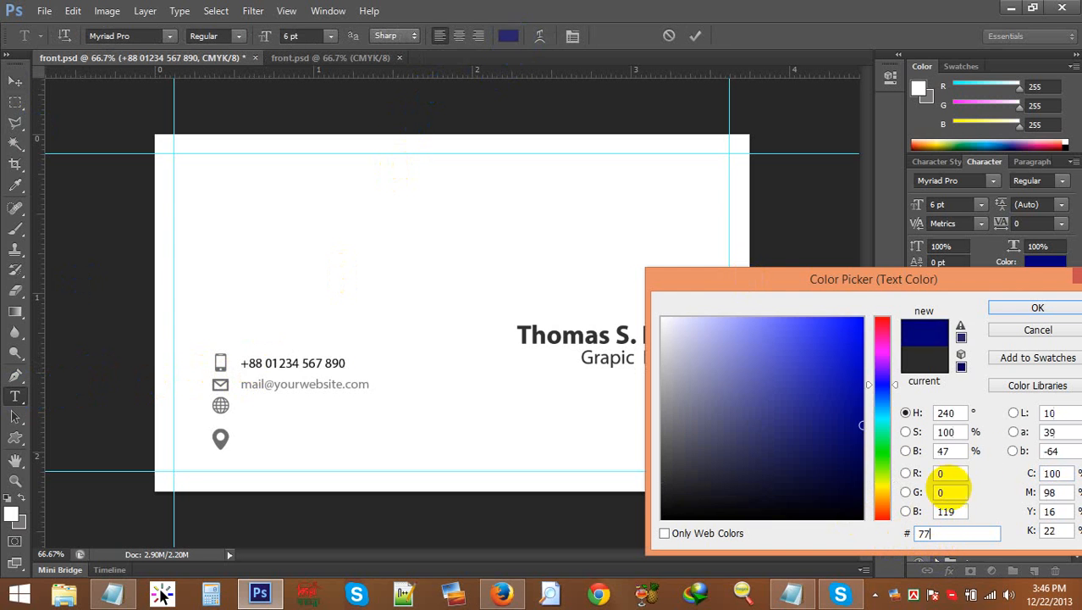
{"action": "left_click", "coordinate": [1040, 308]}
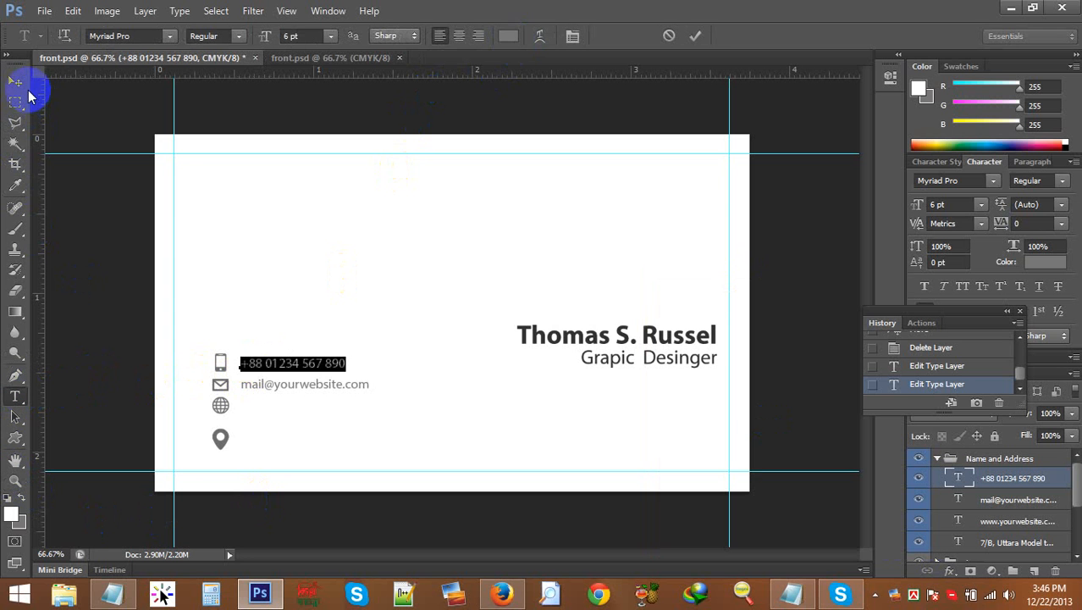
{"action": "left_click", "coordinate": [17, 85]}
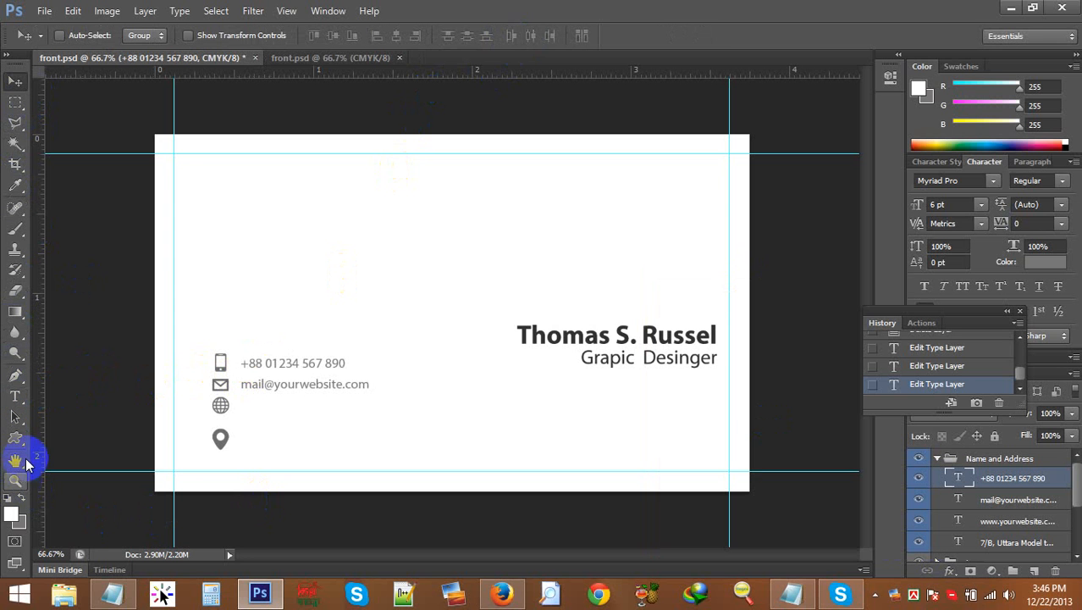
Step: Recolour the whole website line with the hex value 77 and commit the text
{"action": "left_click", "coordinate": [16, 395]}
{"action": "left_click", "coordinate": [255, 404]}
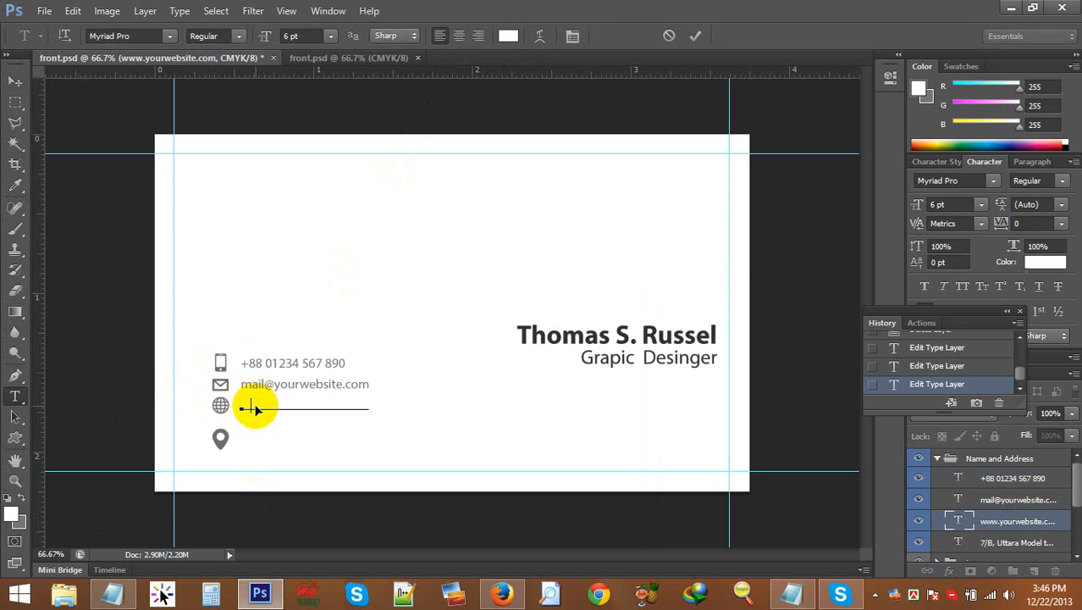
{"action": "key", "text": "ctrl+a"}
{"action": "left_click", "coordinate": [508, 36]}
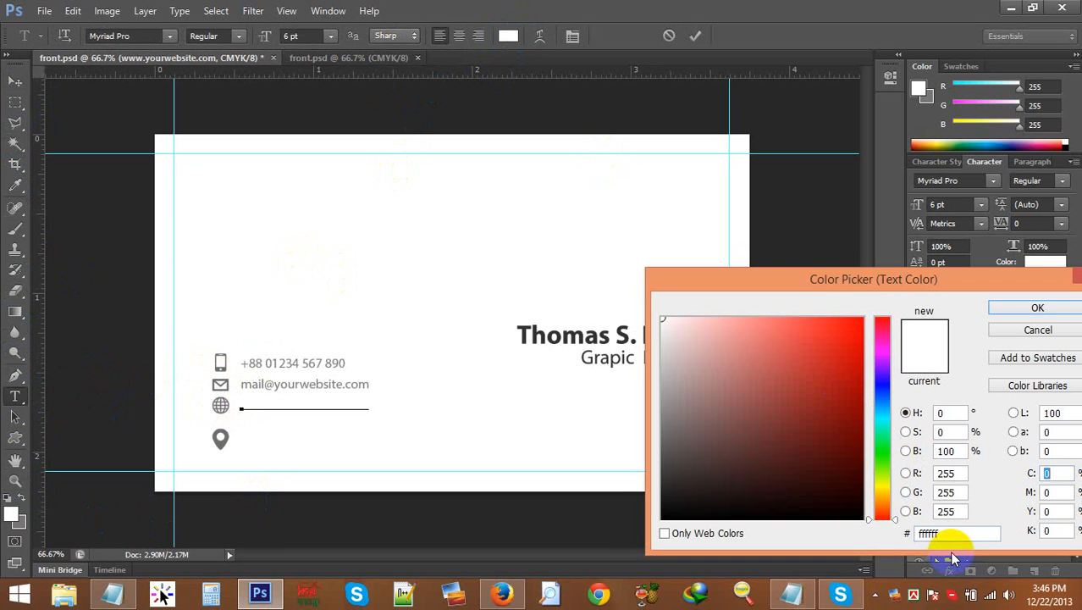
{"action": "double_click", "coordinate": [929, 533]}
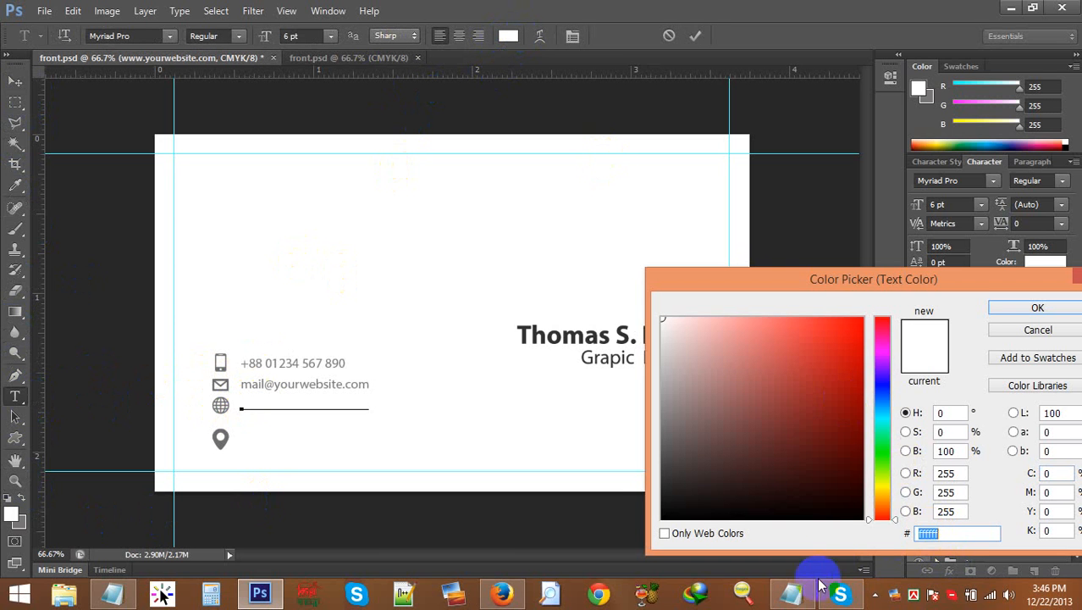
{"action": "type", "text": "77"}
{"action": "left_click", "coordinate": [1037, 308]}
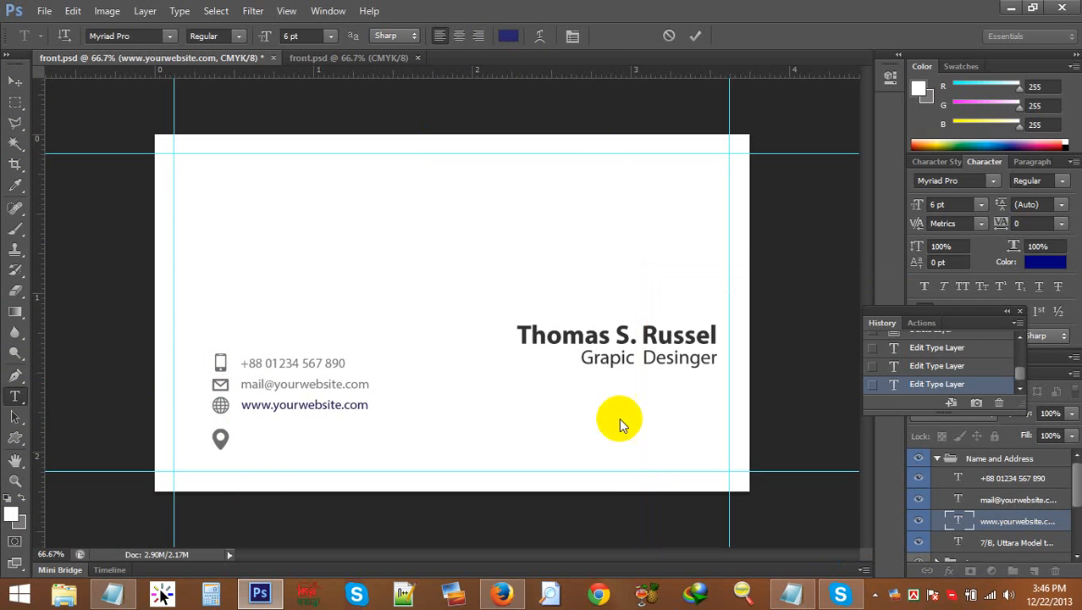
{"action": "left_click", "coordinate": [15, 81]}
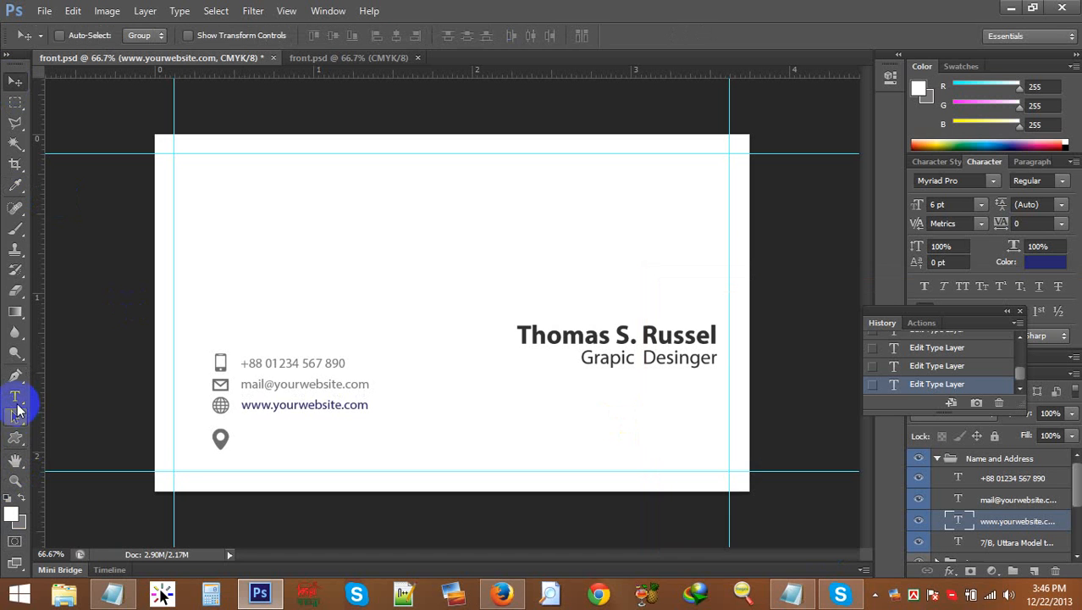
{"action": "left_click", "coordinate": [14, 395]}
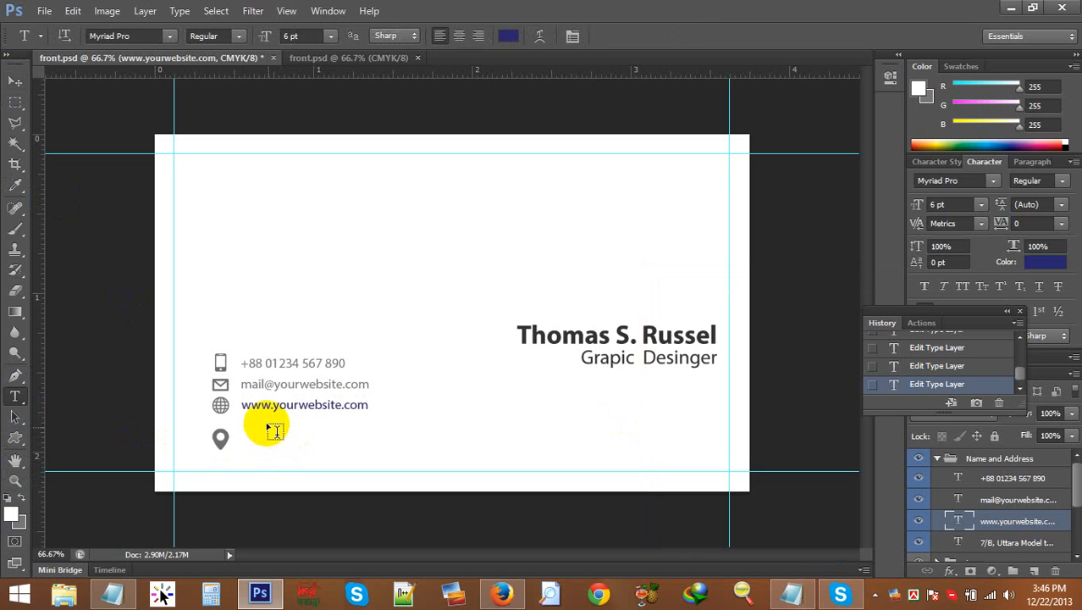
Step: Set the colour of the whole website line to #777 and commit the text
{"action": "double_click", "coordinate": [265, 403]}
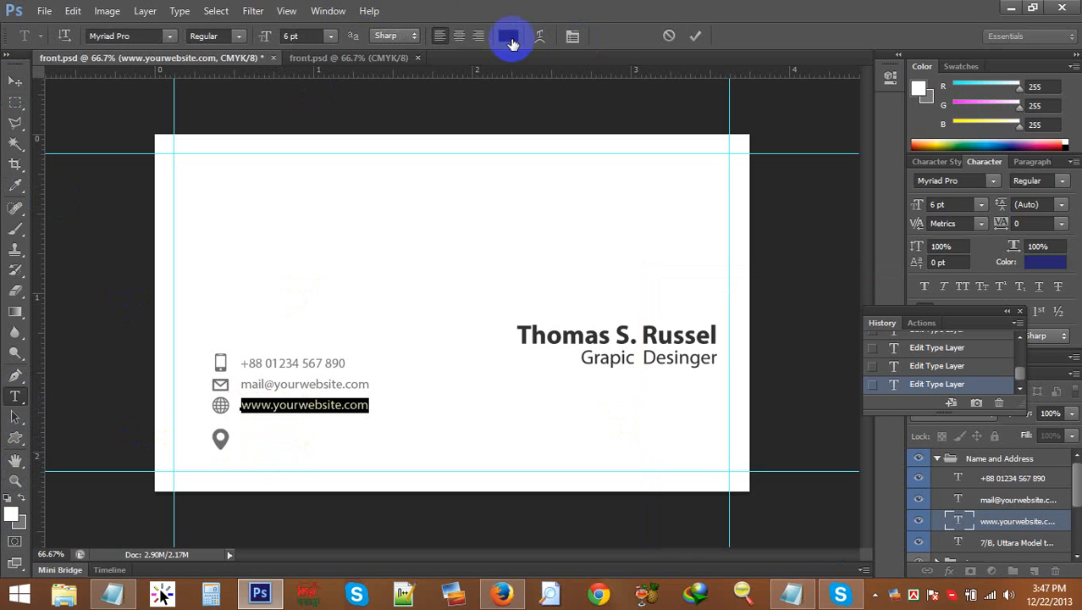
{"action": "left_click", "coordinate": [508, 38]}
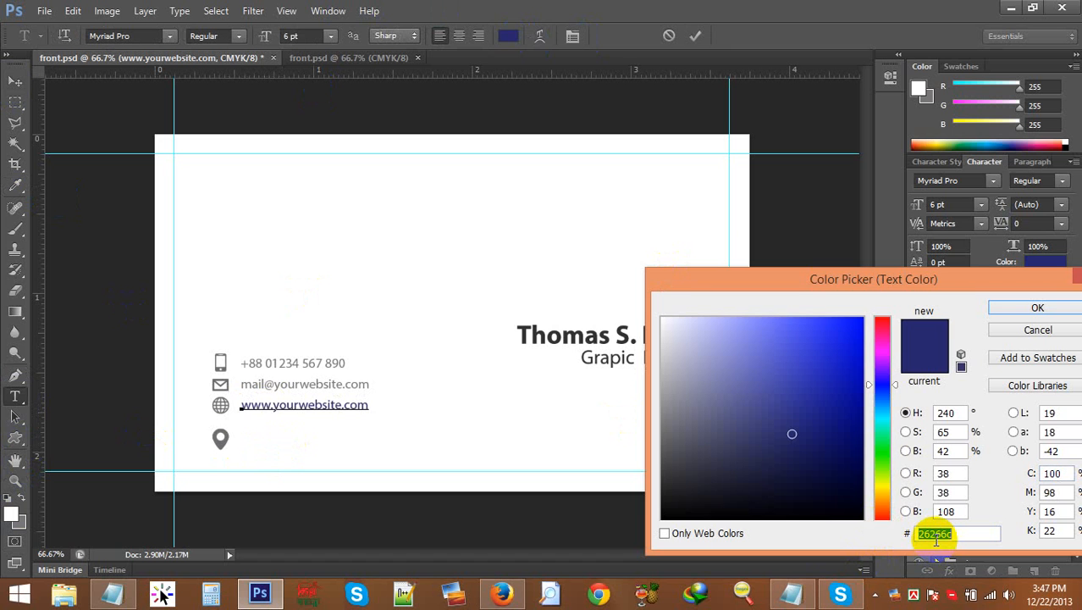
{"action": "type", "text": "777"}
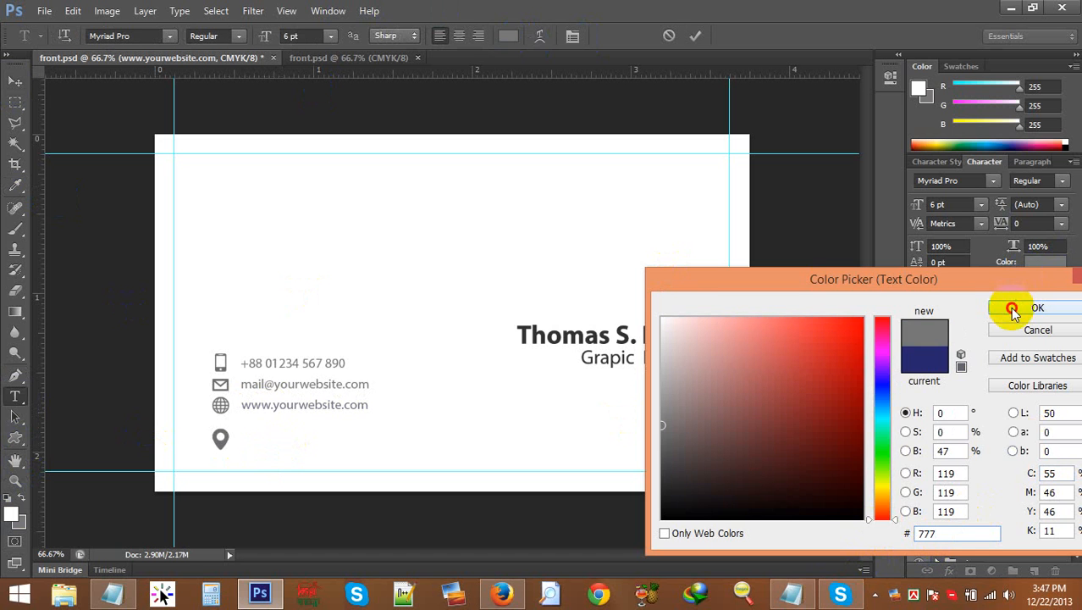
{"action": "left_click", "coordinate": [1014, 309]}
{"action": "left_click", "coordinate": [15, 81]}
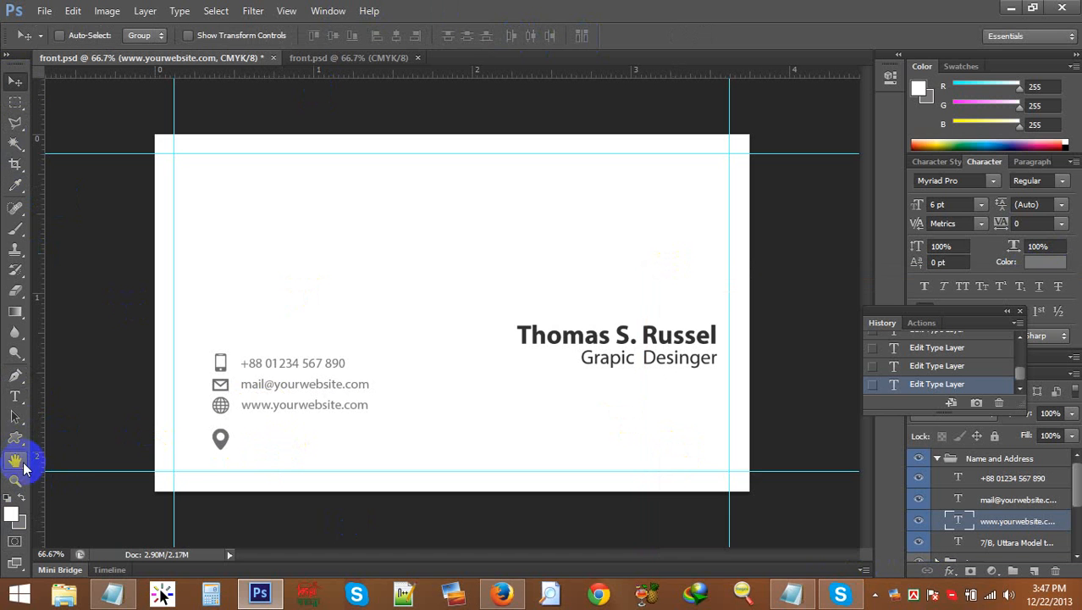
Step: Set the colour of the whole two-line address text to #777 and commit the text
{"action": "left_click", "coordinate": [21, 403]}
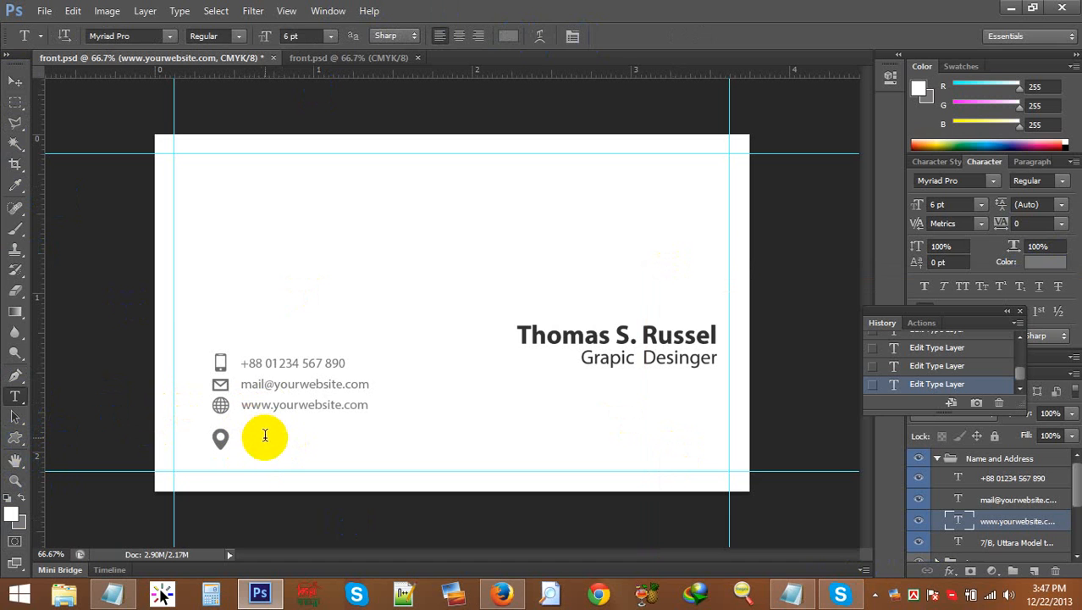
{"action": "left_click", "coordinate": [263, 437]}
{"action": "key", "text": "ctrl+a"}
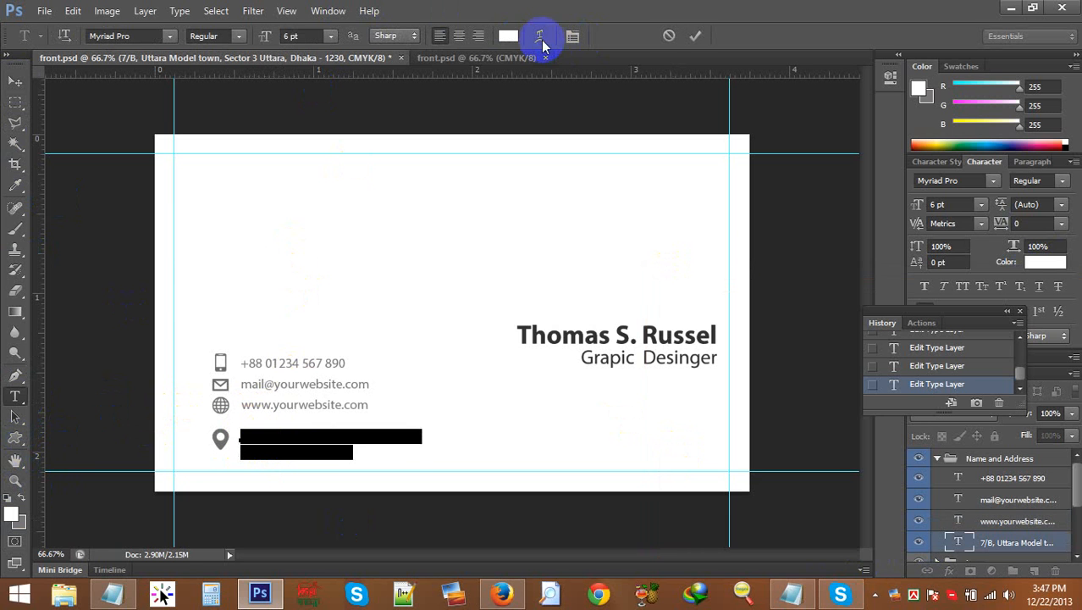
{"action": "left_click", "coordinate": [508, 36]}
{"action": "left_click", "coordinate": [922, 535]}
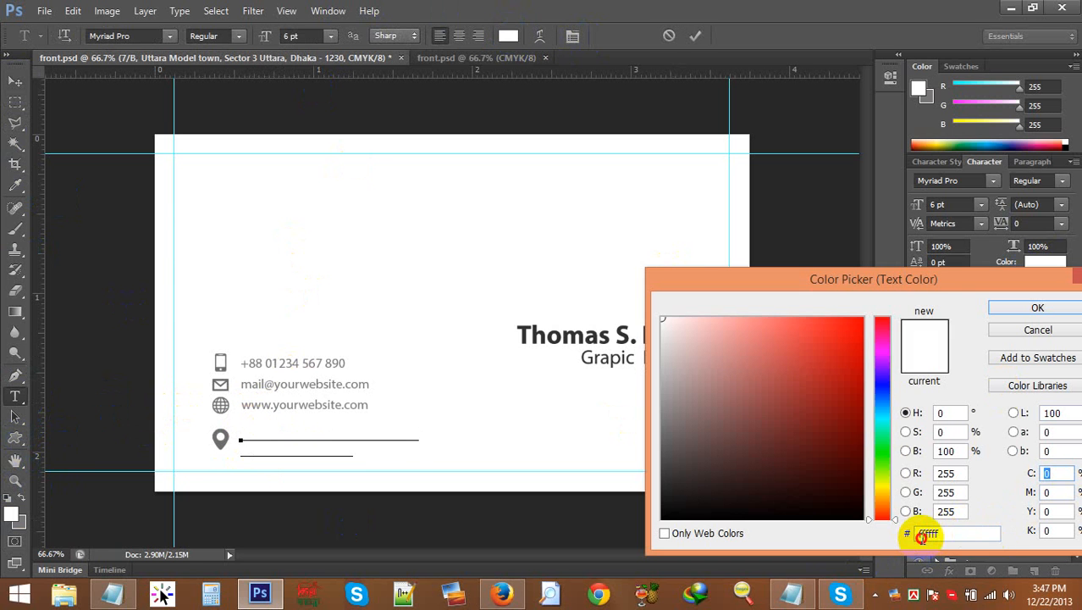
{"action": "type", "text": "777777"}
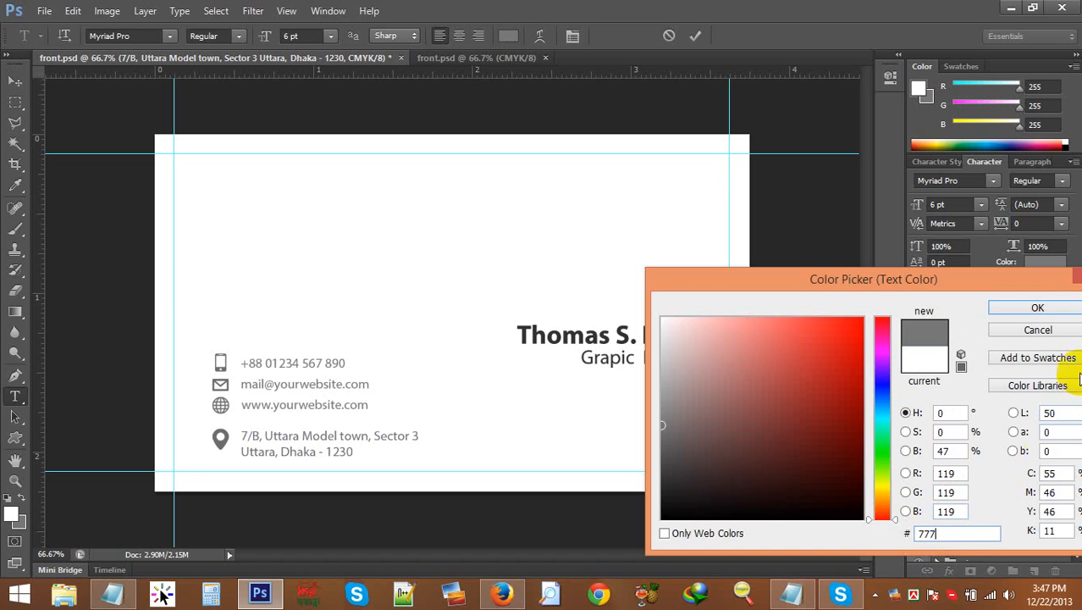
{"action": "left_click", "coordinate": [1038, 307]}
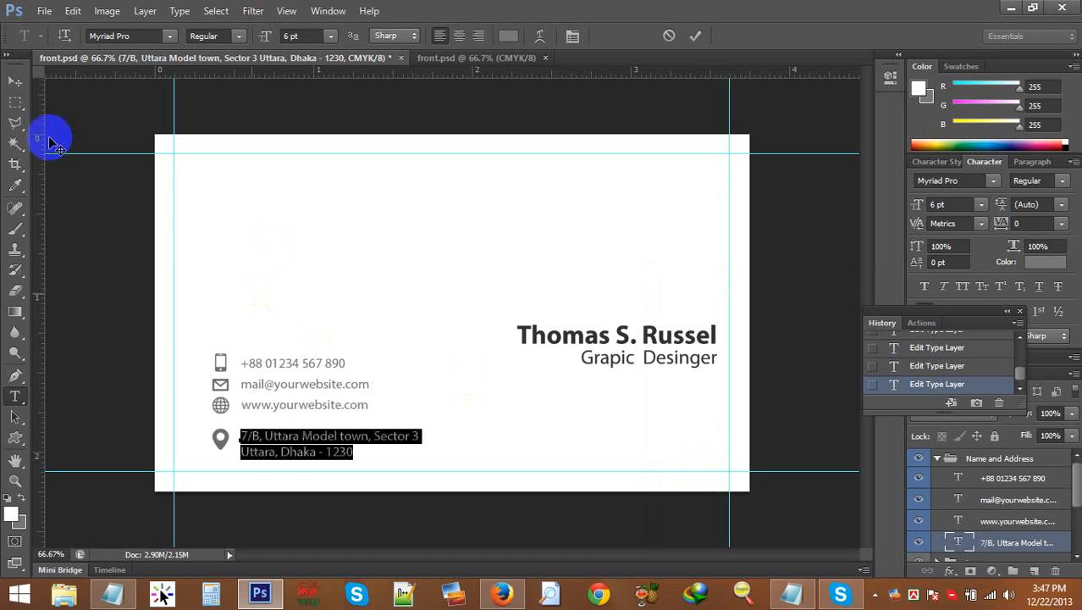
{"action": "left_click", "coordinate": [15, 81]}
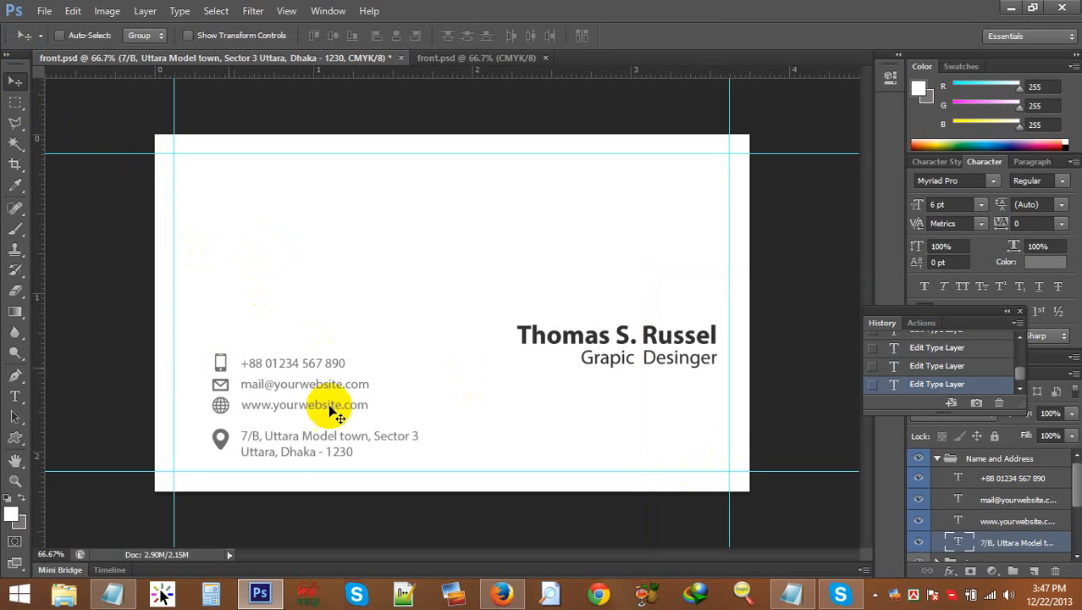
Step: Expand the icons group and open the Color Overlay colour of the mobile icon layer for editing
{"action": "left_click", "coordinate": [963, 479]}
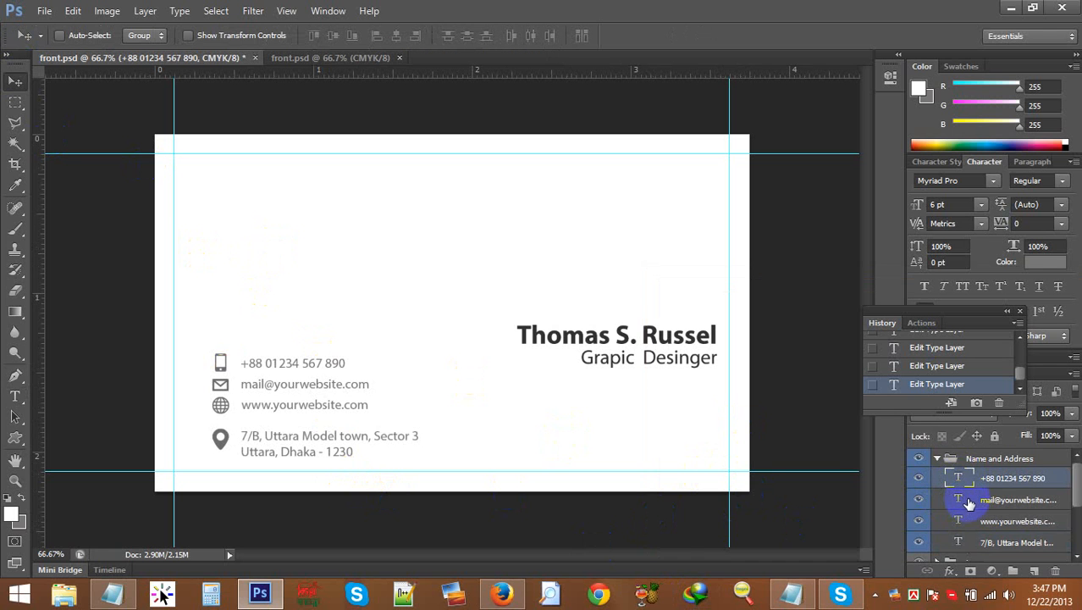
{"action": "scroll", "coordinate": [970, 503], "scroll_direction": "down", "scroll_amount": 1}
{"action": "scroll", "coordinate": [966, 500], "scroll_direction": "up", "scroll_amount": 1}
{"action": "scroll", "coordinate": [957, 533], "scroll_direction": "down", "scroll_amount": 1}
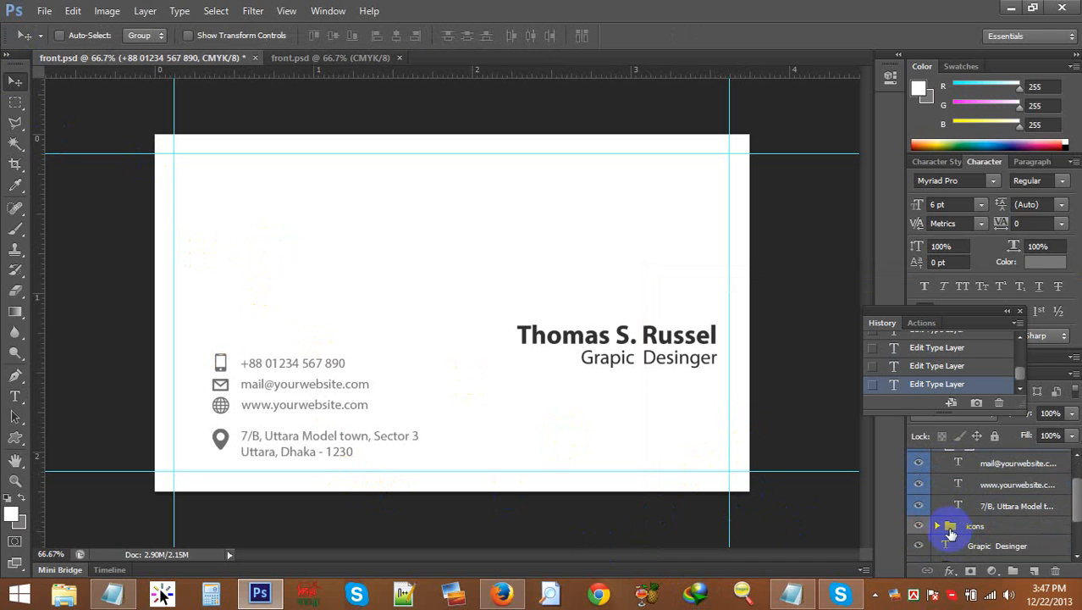
{"action": "left_click", "coordinate": [939, 527]}
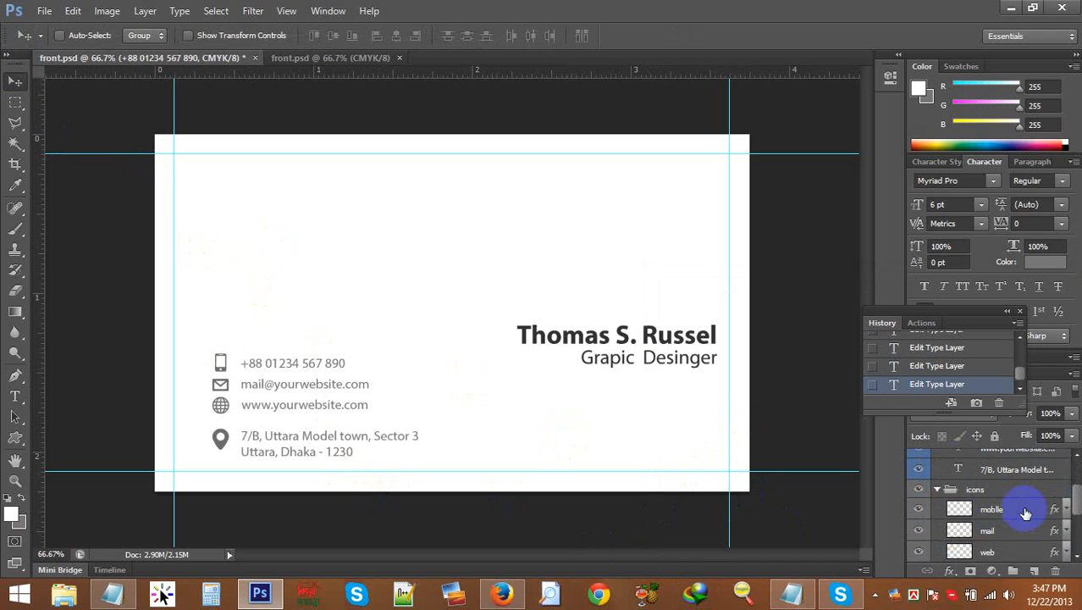
{"action": "left_click", "coordinate": [1026, 510]}
{"action": "left_click", "coordinate": [1066, 510]}
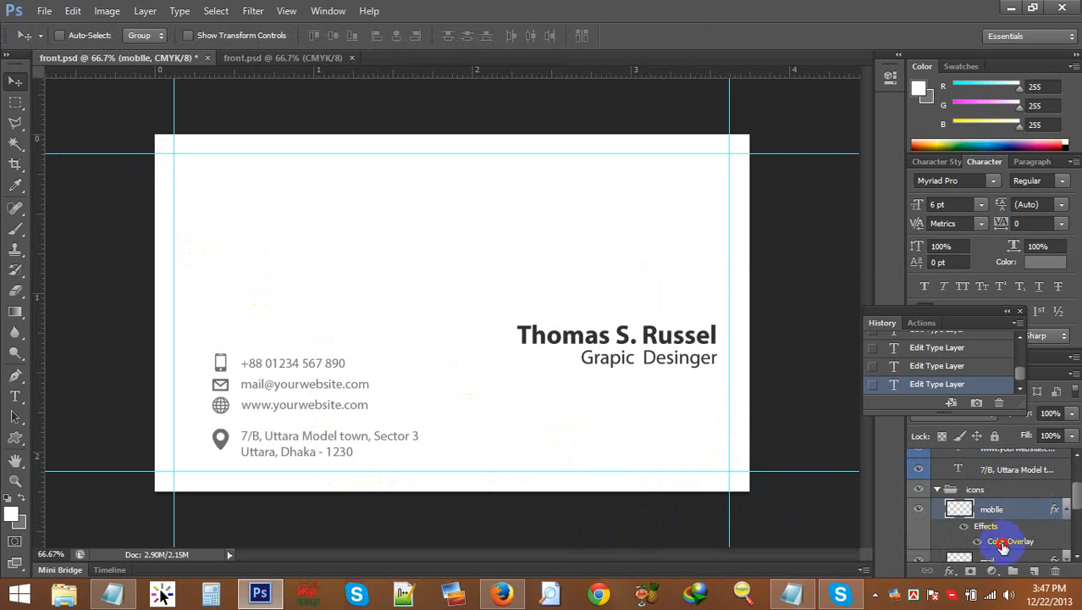
{"action": "double_click", "coordinate": [1001, 542]}
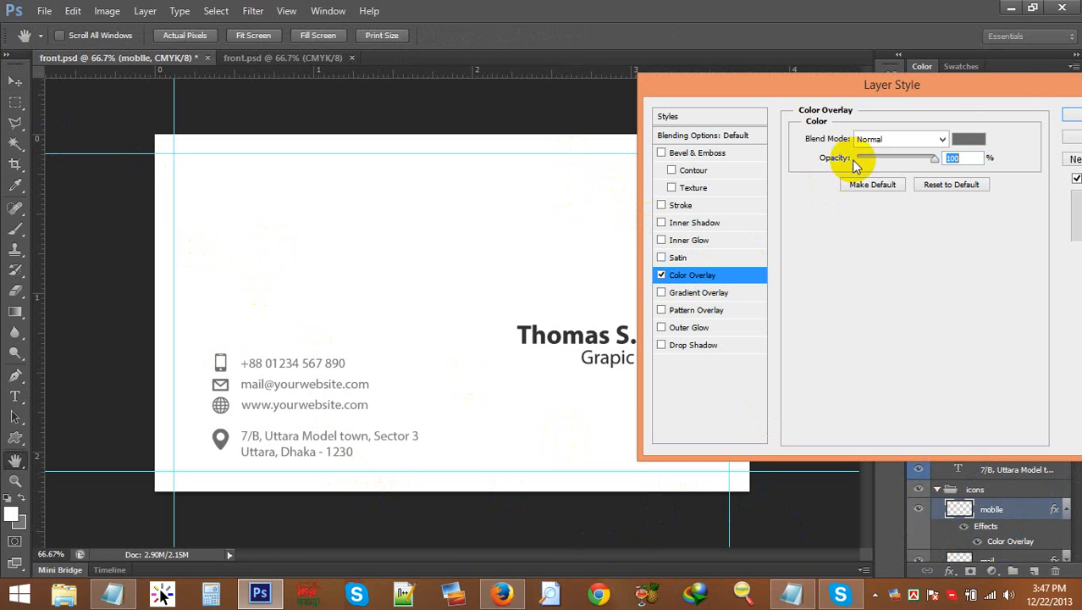
{"action": "left_click", "coordinate": [965, 139]}
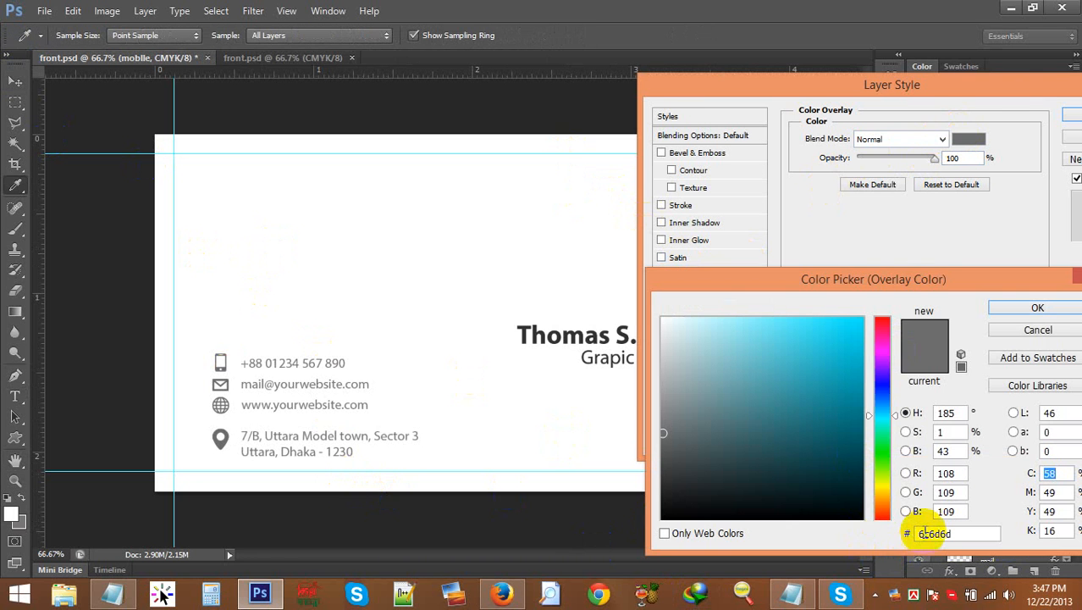
{"action": "type", "text": "www.xyra"}
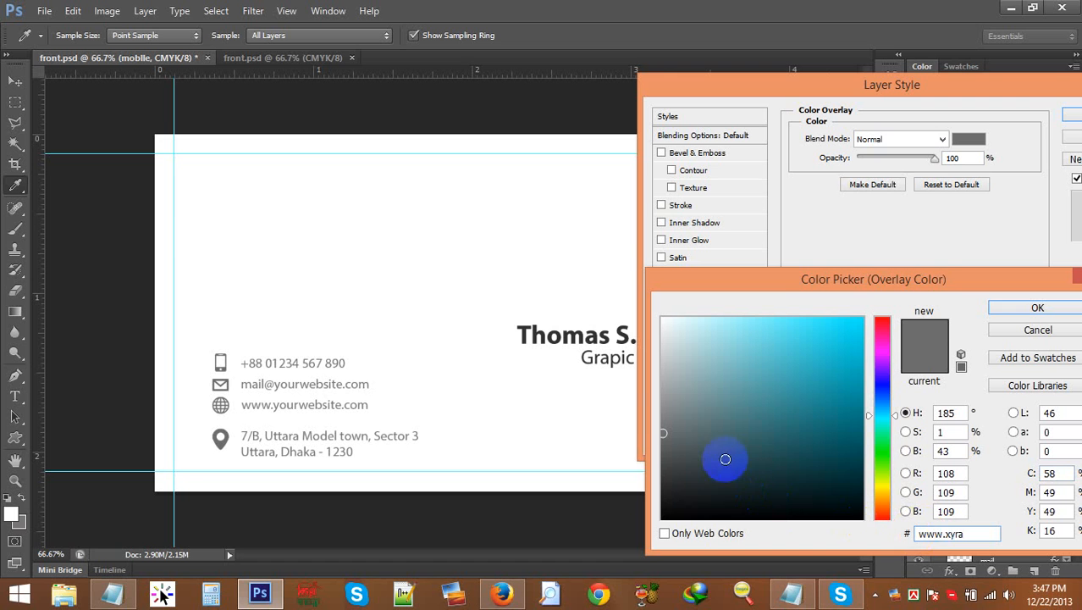
{"action": "left_click", "coordinate": [665, 442]}
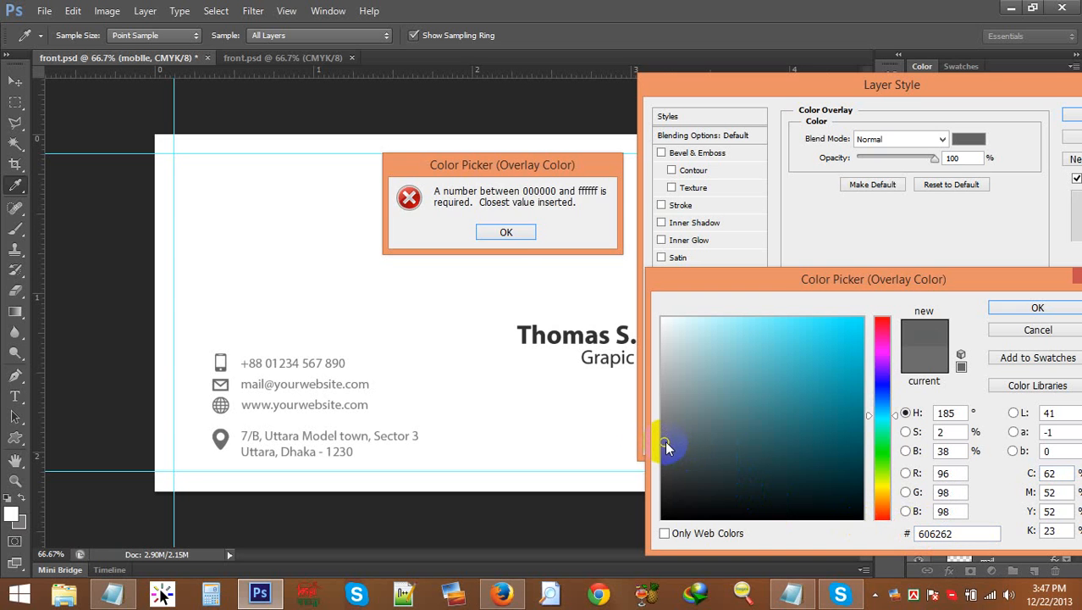
{"action": "left_click", "coordinate": [502, 224]}
Step: Set the mobile icon's Color Overlay colour to #777 and apply the layer style
{"action": "left_click", "coordinate": [938, 534]}
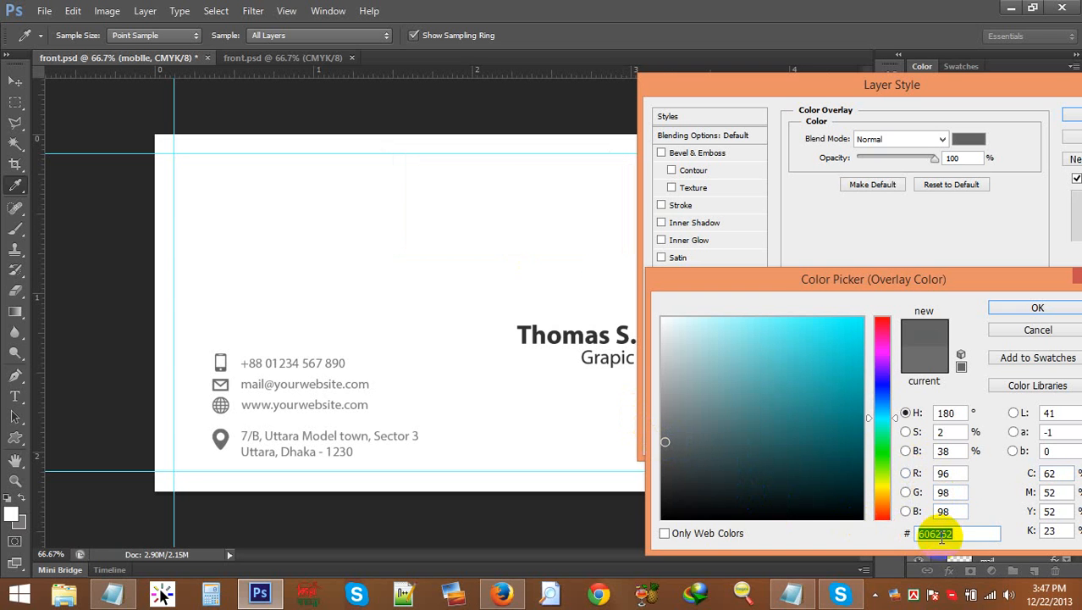
{"action": "type", "text": "777"}
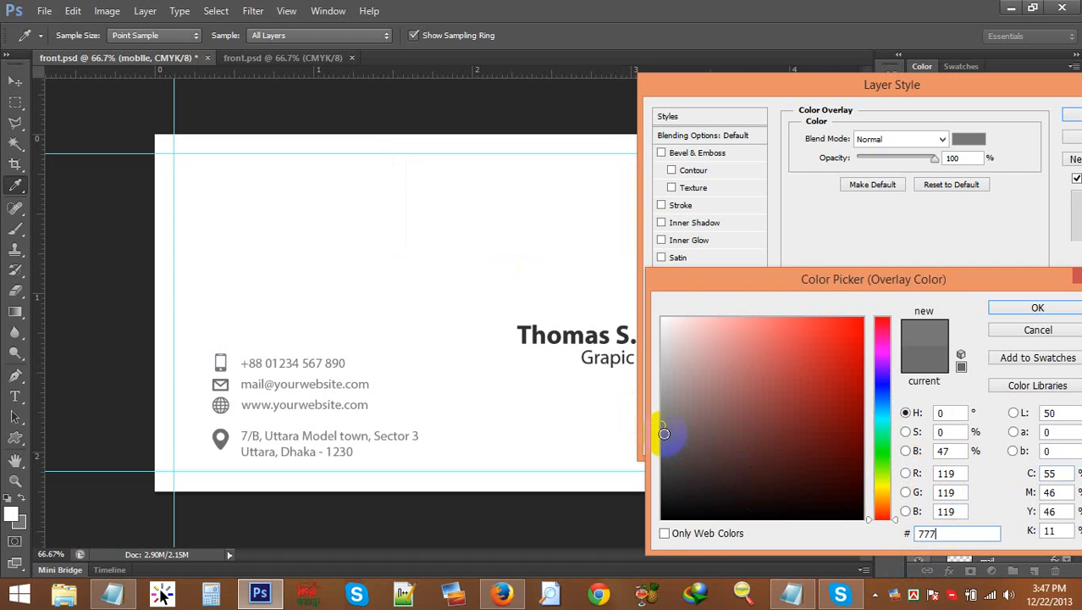
{"action": "left_click", "coordinate": [1020, 309]}
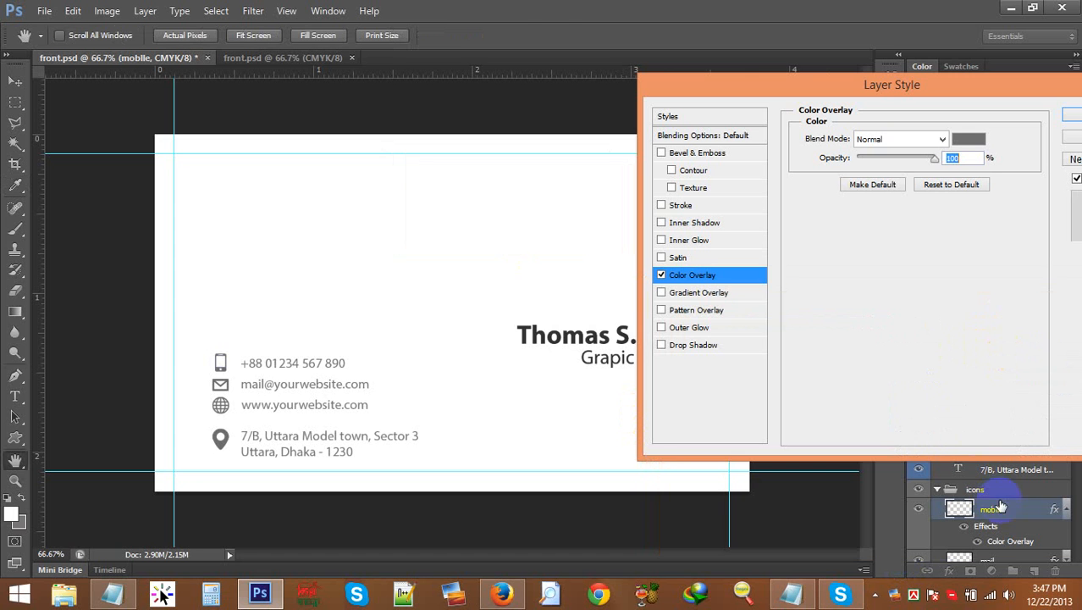
{"action": "left_click", "coordinate": [1072, 116]}
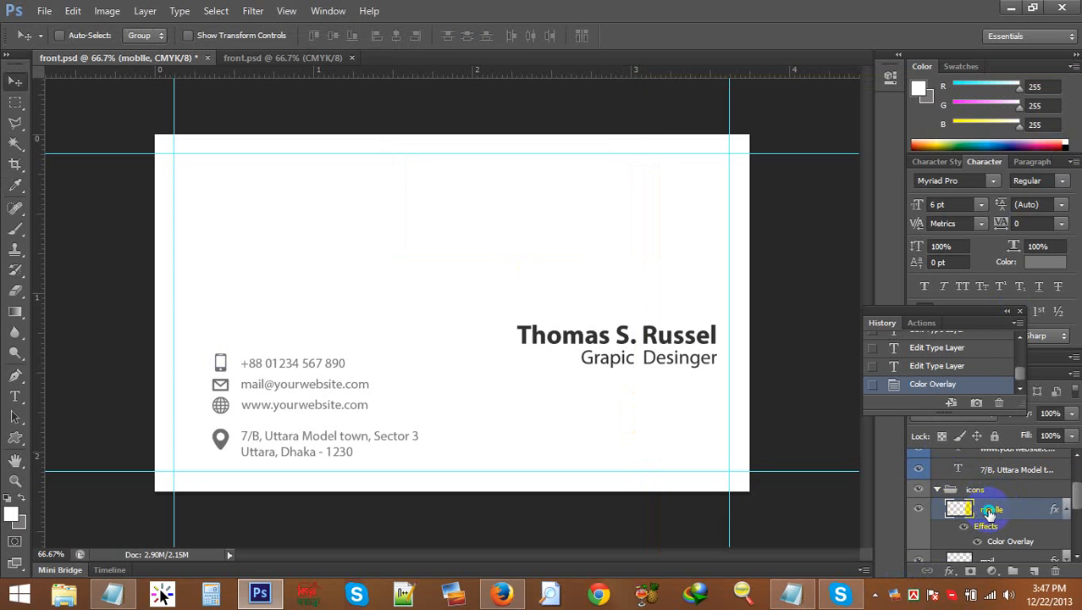
Step: Copy the mobile icon's layer style and paste it onto the mail, web and address icon layers
{"action": "right_click", "coordinate": [989, 514]}
{"action": "right_click", "coordinate": [1025, 511]}
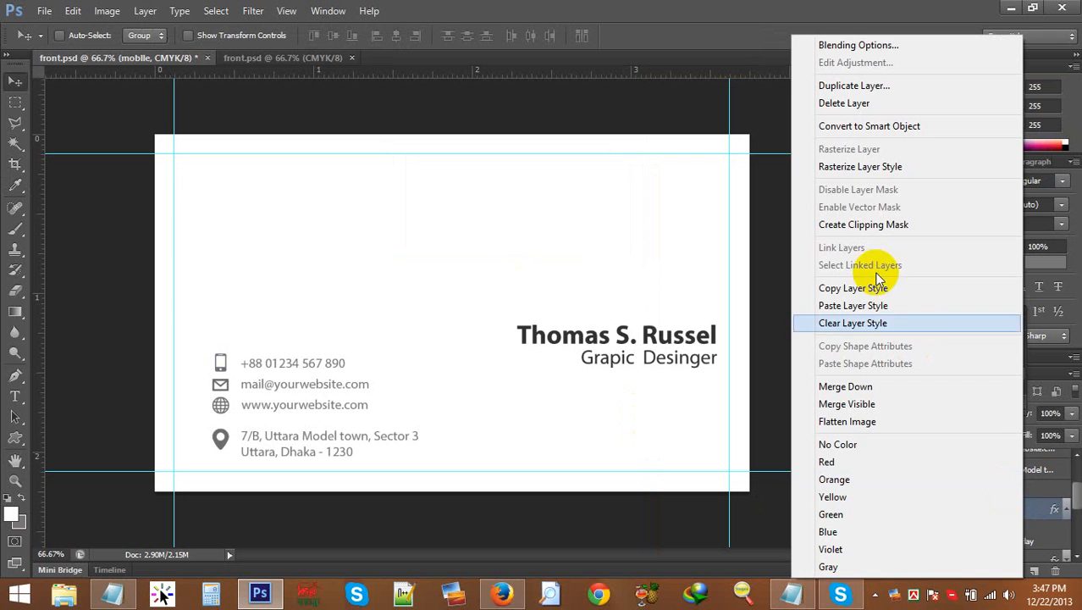
{"action": "left_click", "coordinate": [878, 286]}
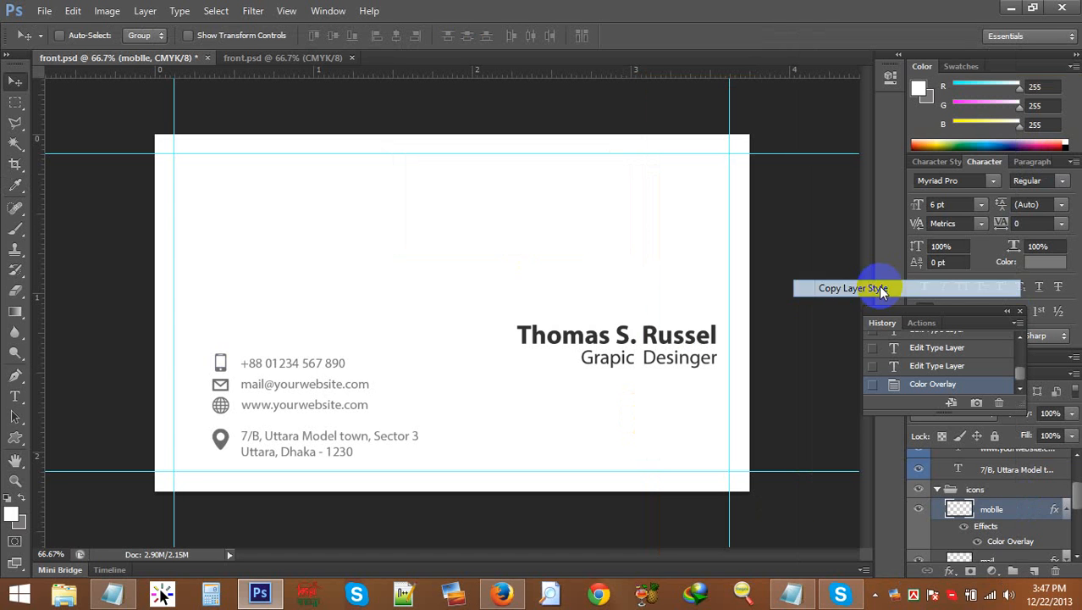
{"action": "scroll", "coordinate": [1002, 531], "scroll_direction": "down", "scroll_amount": 2}
{"action": "left_click", "coordinate": [999, 524]}
{"action": "scroll", "coordinate": [1002, 528], "scroll_direction": "down", "scroll_amount": 2}
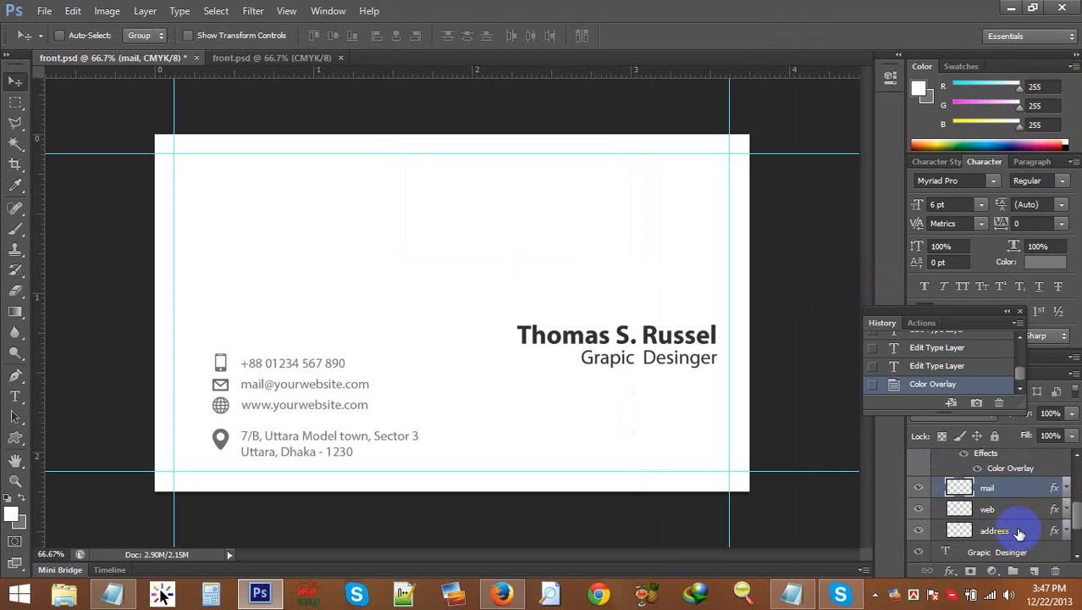
{"action": "left_click", "coordinate": [1016, 531], "text": "shift"}
{"action": "right_click", "coordinate": [1016, 531]}
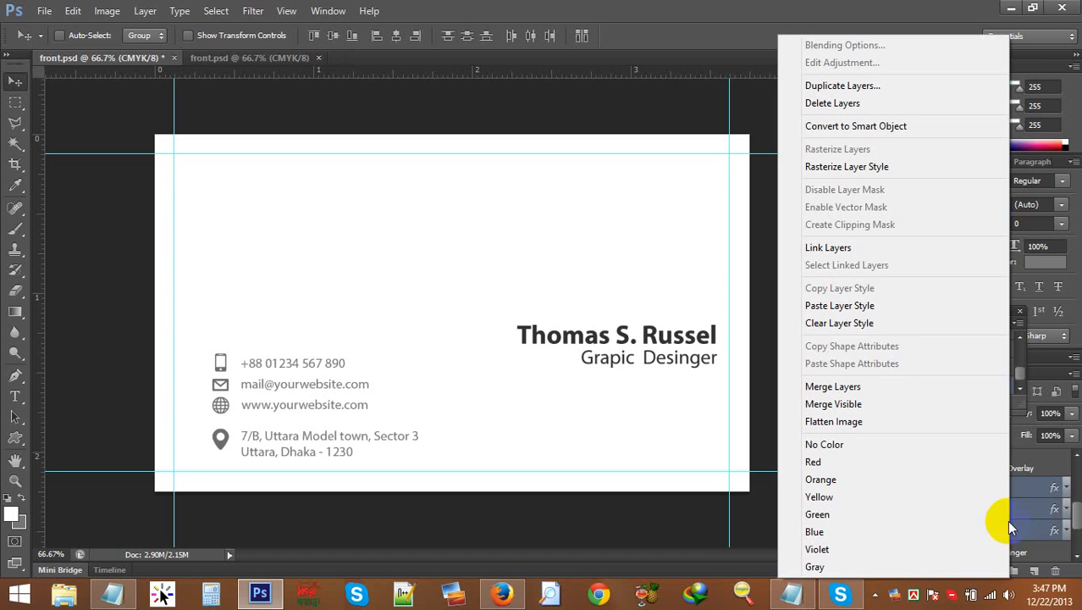
{"action": "left_click", "coordinate": [871, 306]}
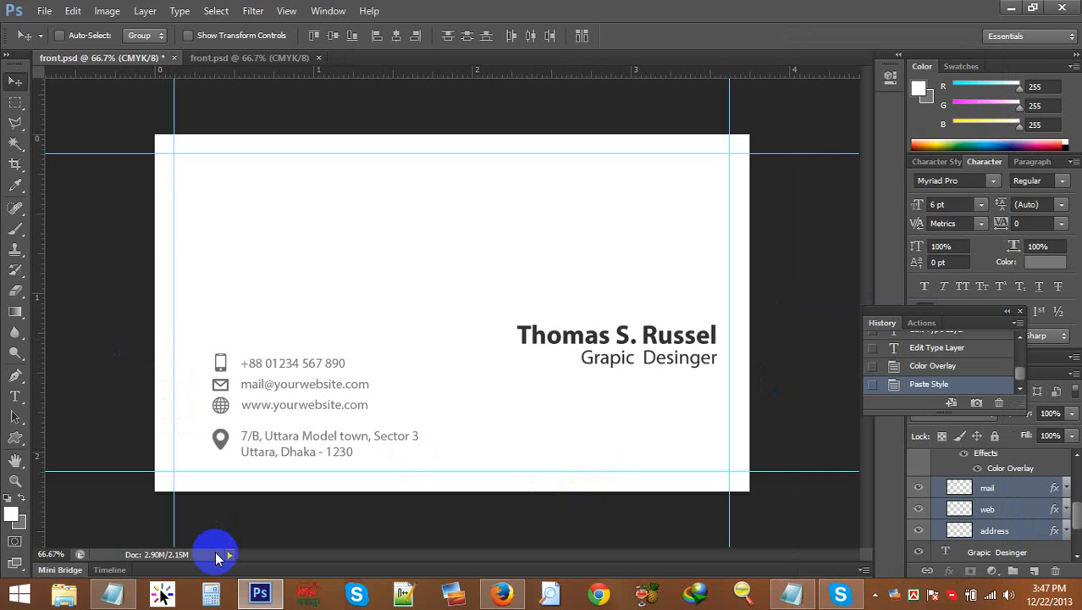
Step: Switch the mobile icon's Color Overlay effect off and back on
{"action": "scroll", "coordinate": [972, 499], "scroll_direction": "up", "scroll_amount": 2}
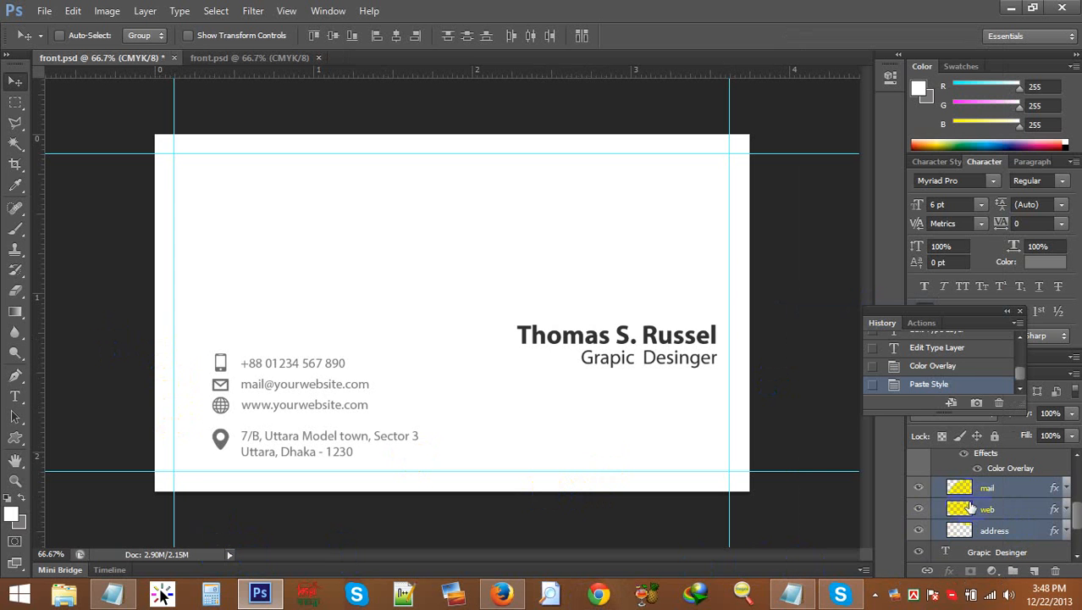
{"action": "scroll", "coordinate": [974, 503], "scroll_direction": "down", "scroll_amount": 1}
{"action": "left_click", "coordinate": [977, 504]}
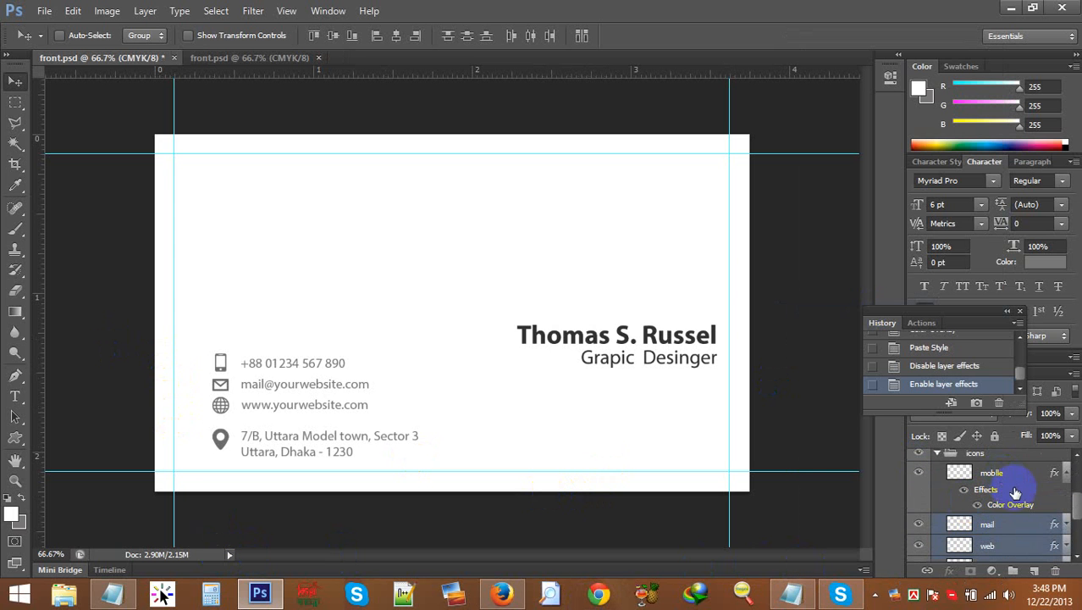
Step: Change the mobile icon's Color Overlay colour to bright red (#ff0109) and apply the layer style
{"action": "double_click", "coordinate": [1013, 502]}
{"action": "left_click", "coordinate": [699, 275]}
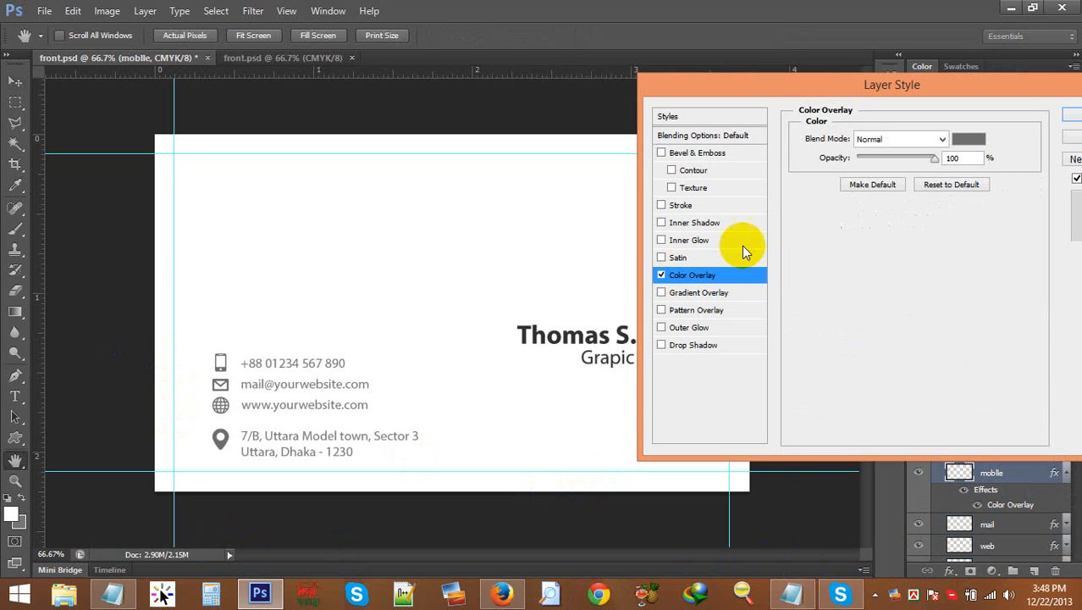
{"action": "left_click", "coordinate": [961, 142]}
{"action": "left_click_drag", "start_coordinate": [852, 431], "coordinate": [881, 308]}
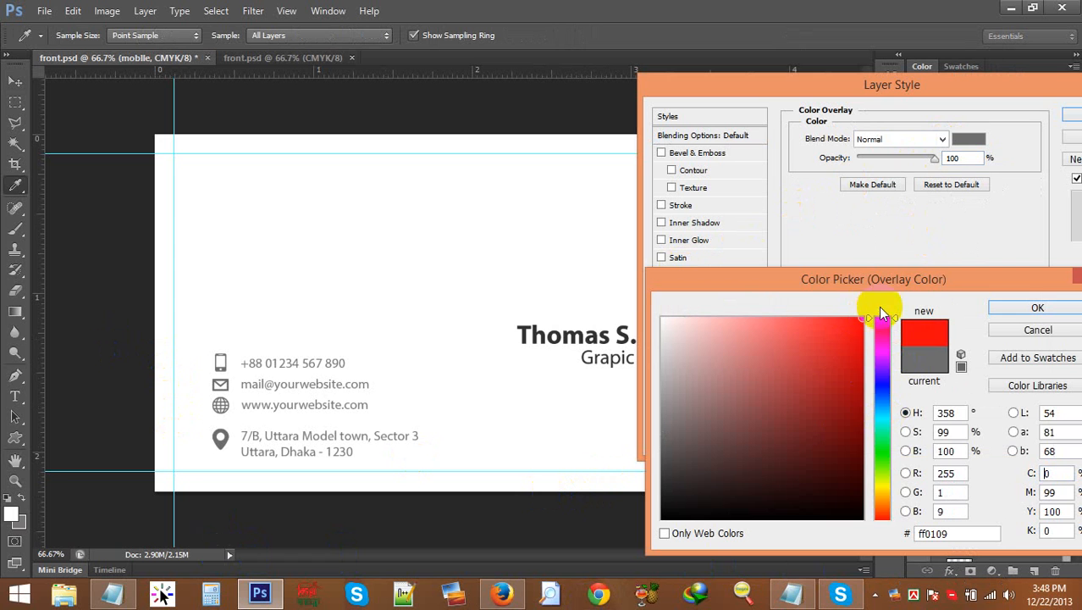
{"action": "left_click", "coordinate": [1009, 311]}
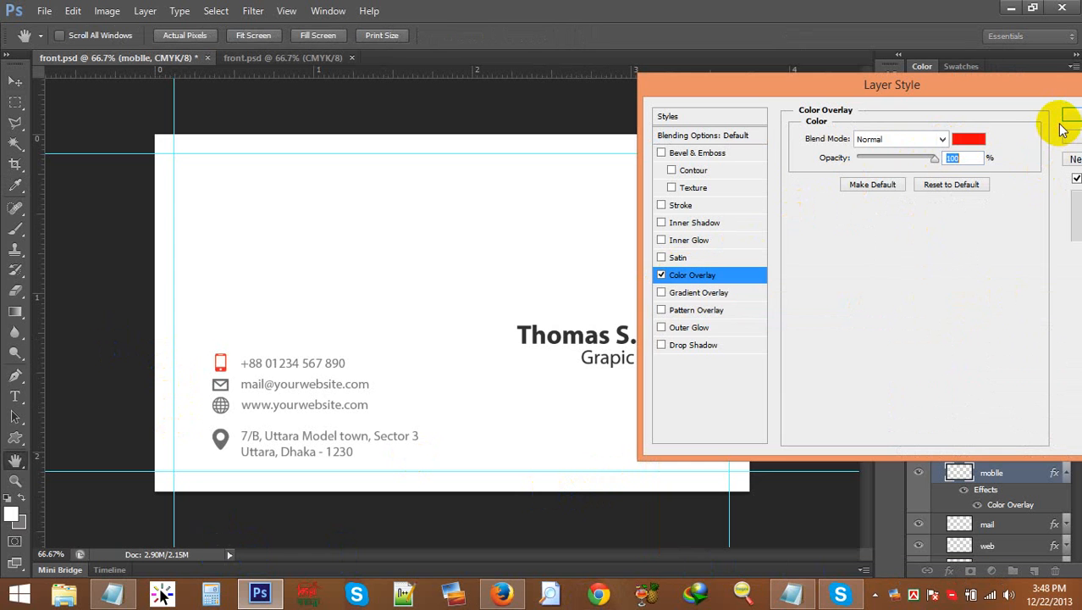
{"action": "left_click", "coordinate": [1065, 121]}
Step: Copy the mobile icon's red layer style and paste it onto the mail, web and address icon layers
{"action": "right_click", "coordinate": [988, 471]}
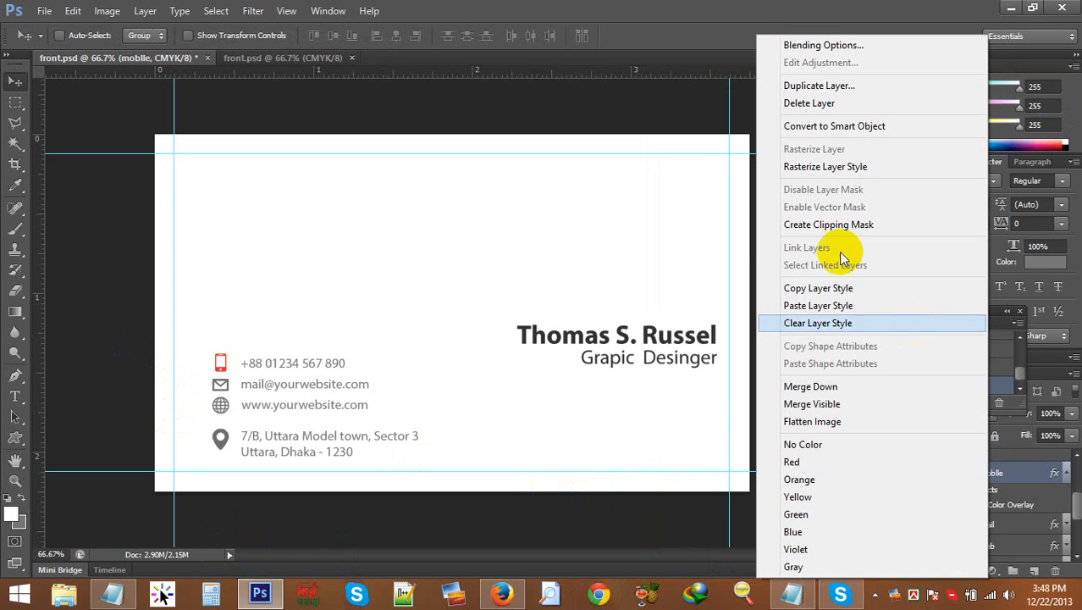
{"action": "left_click", "coordinate": [811, 288]}
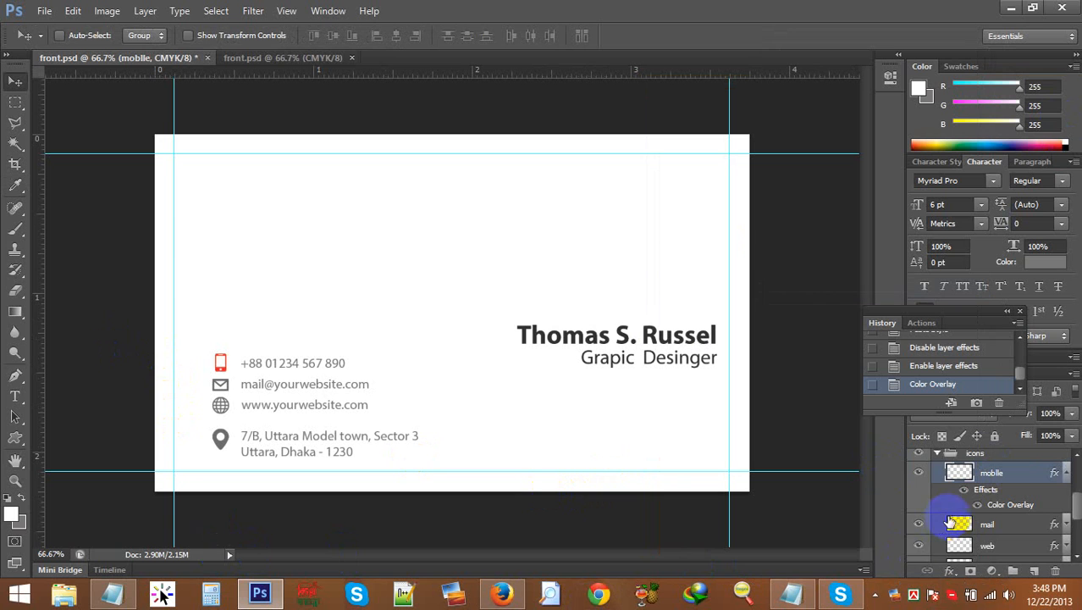
{"action": "left_click", "coordinate": [950, 520]}
{"action": "scroll", "coordinate": [957, 521], "scroll_direction": "down", "scroll_amount": 1}
{"action": "left_click", "coordinate": [979, 476], "text": "shift"}
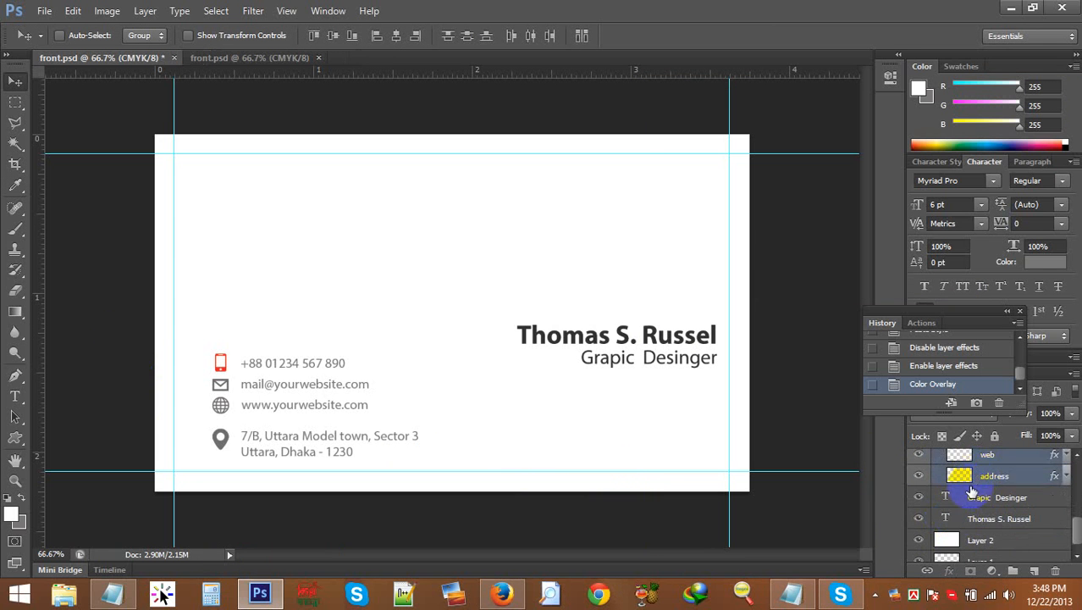
{"action": "scroll", "coordinate": [971, 499], "scroll_direction": "up", "scroll_amount": 1}
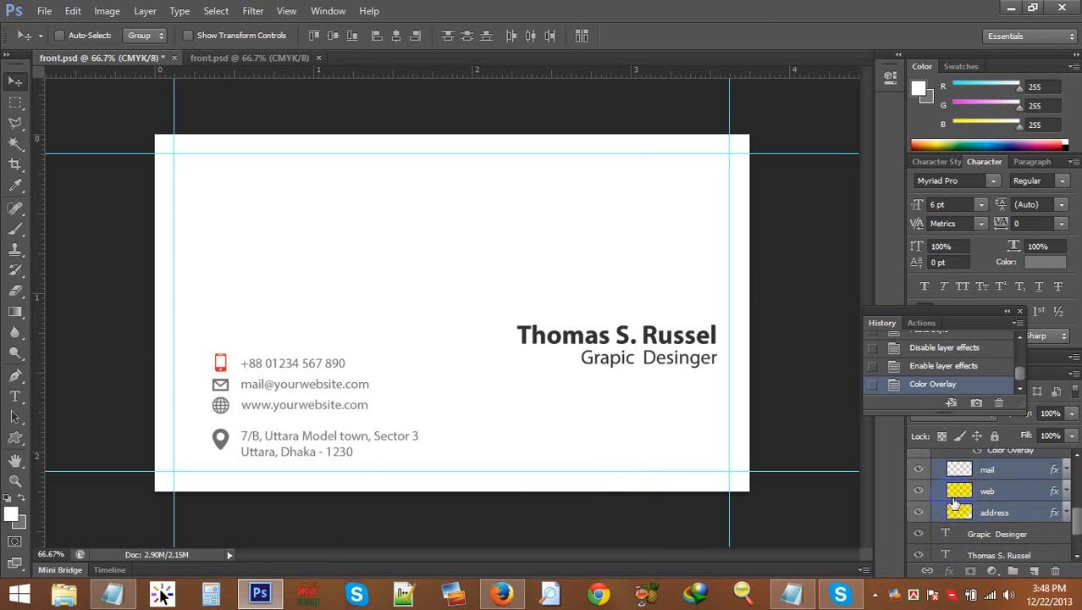
{"action": "scroll", "coordinate": [979, 501], "scroll_direction": "up", "scroll_amount": 1}
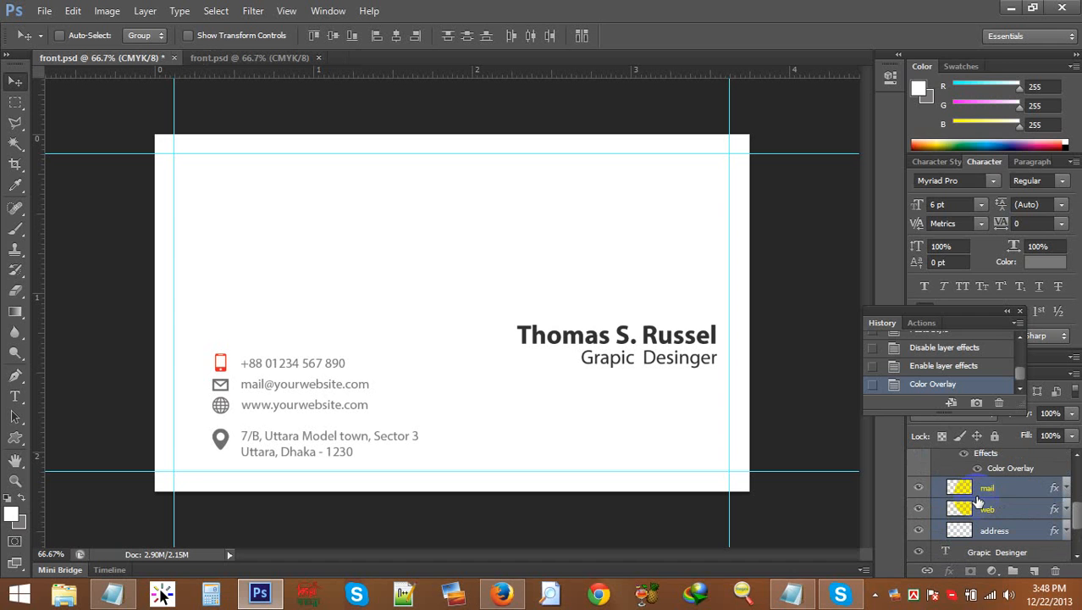
{"action": "right_click", "coordinate": [996, 503]}
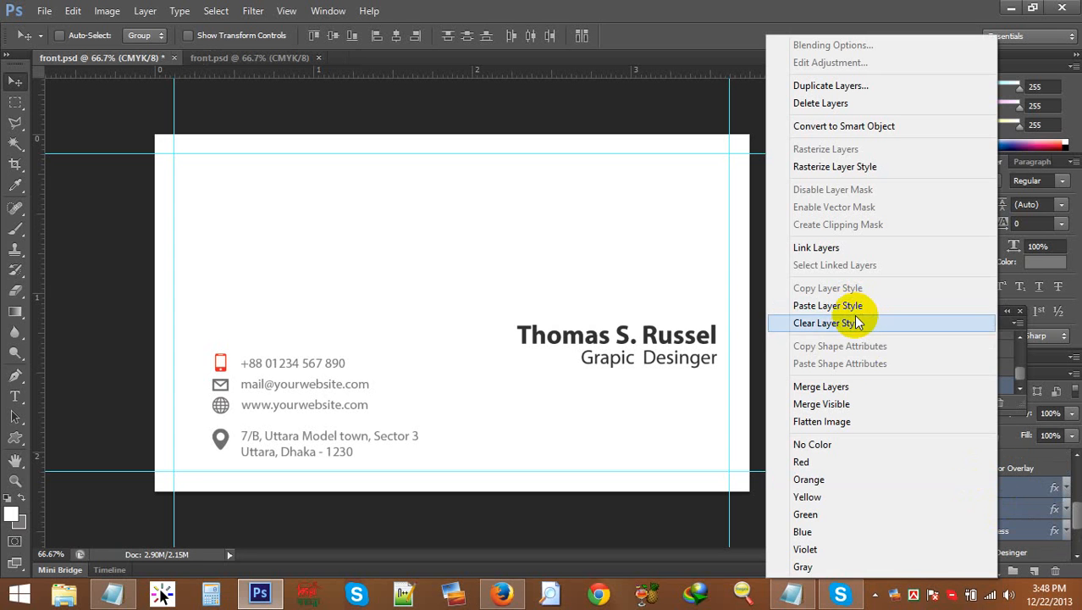
{"action": "left_click", "coordinate": [791, 305]}
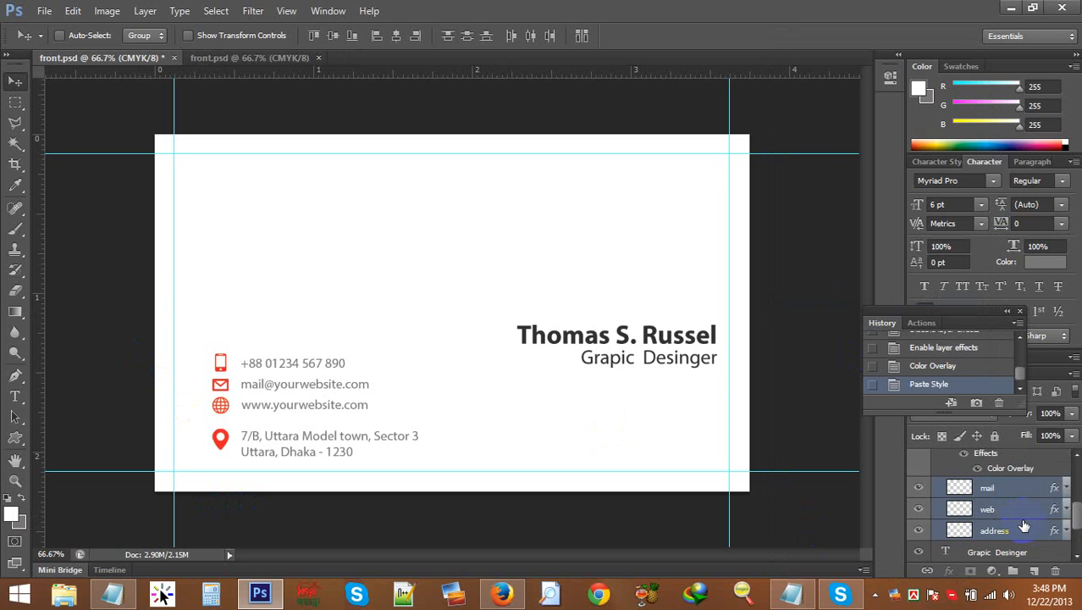
Step: Change the mobile icon's Color Overlay colour to orange #ff4000 and apply the layer style
{"action": "scroll", "coordinate": [1026, 530], "scroll_direction": "up", "scroll_amount": 1}
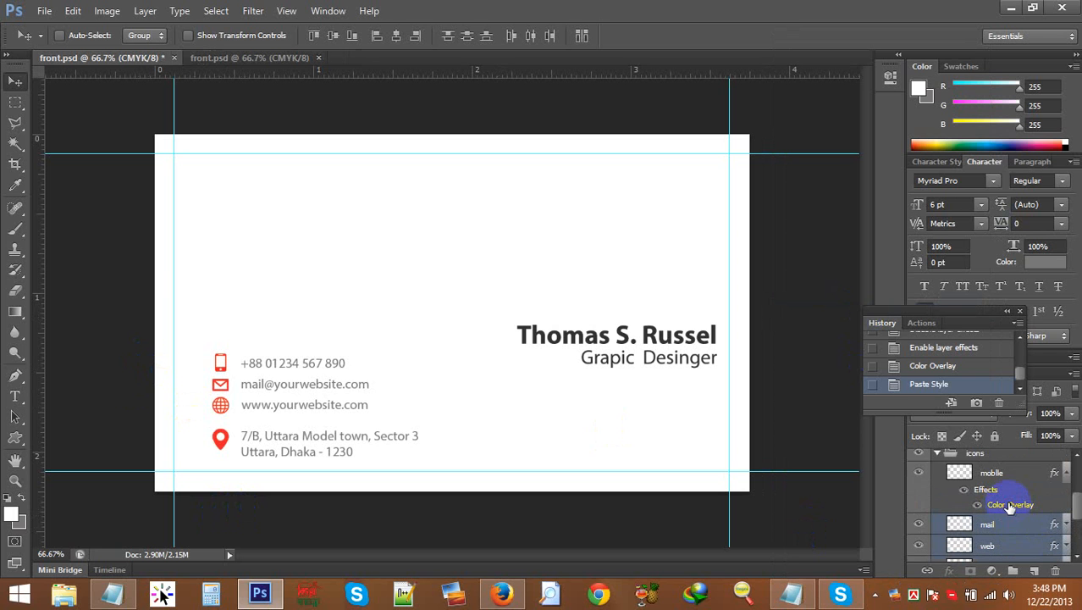
{"action": "double_click", "coordinate": [1010, 506]}
{"action": "left_click", "coordinate": [966, 139]}
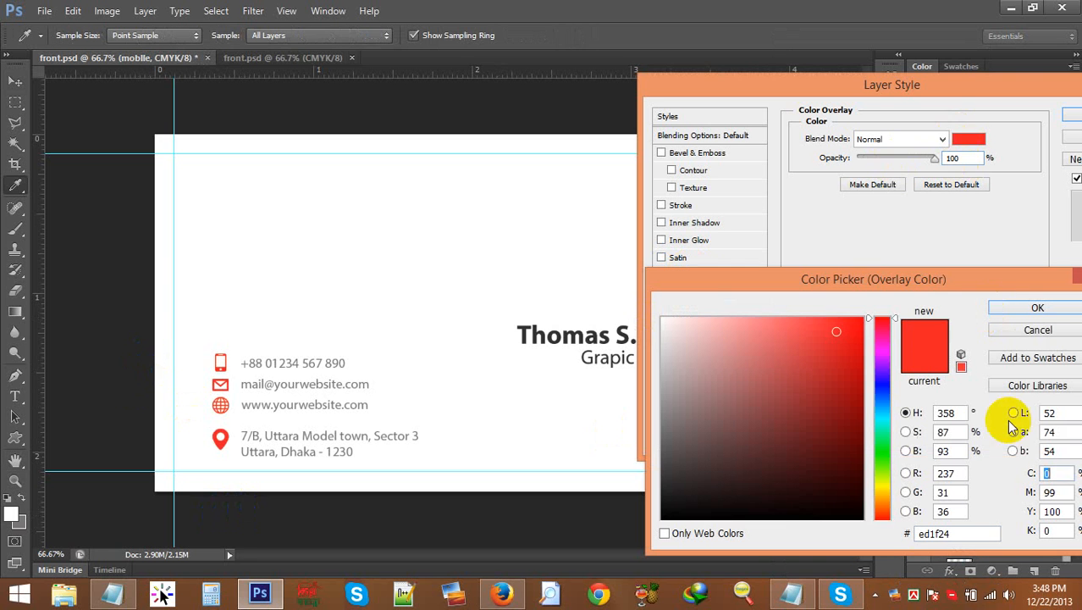
{"action": "left_click", "coordinate": [878, 509]}
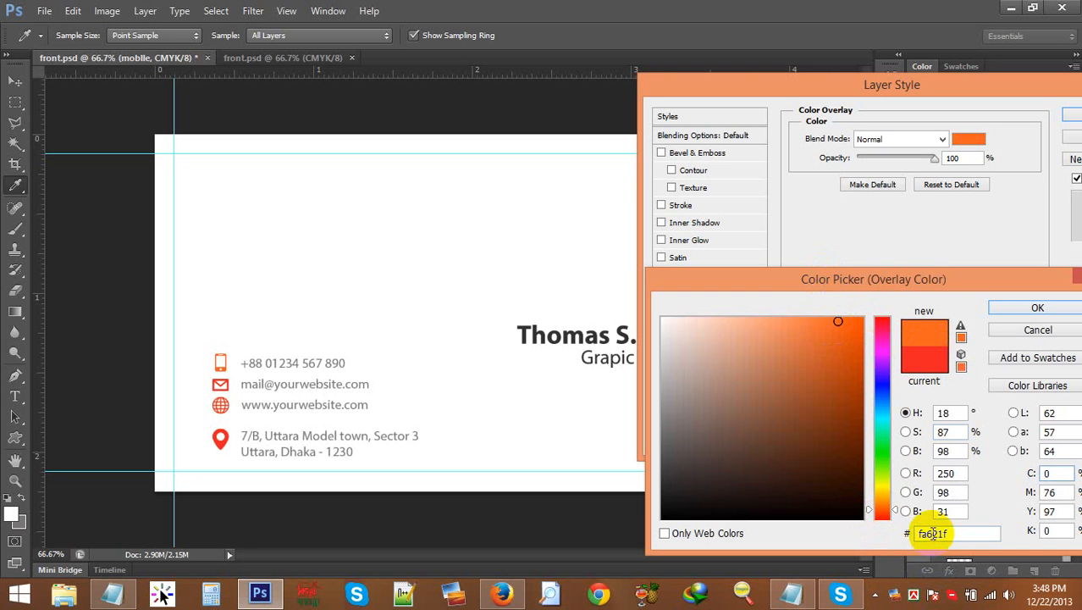
{"action": "type", "text": "ff"}
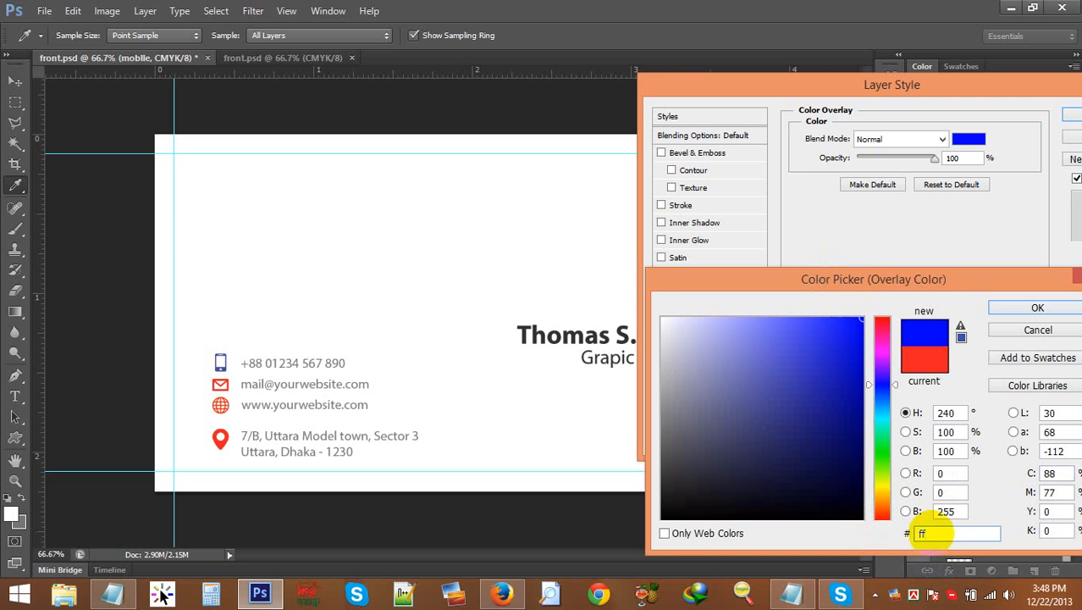
{"action": "type", "text": "4099"}
{"action": "key", "text": "BackSpace"}
{"action": "key", "text": "BackSpace"}
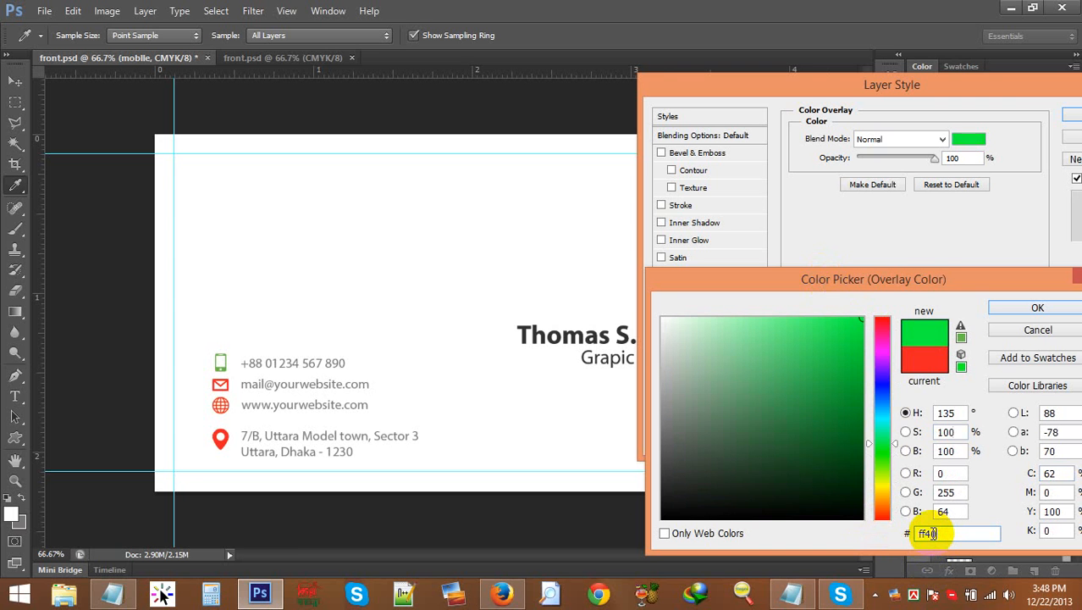
{"action": "type", "text": "00"}
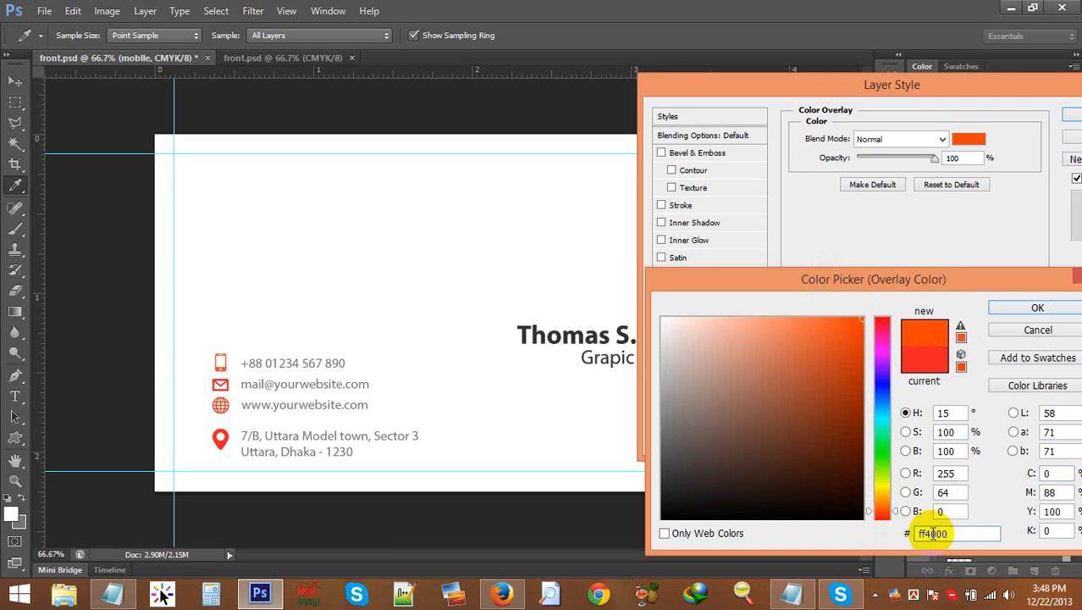
{"action": "left_click", "coordinate": [1038, 310]}
{"action": "left_click", "coordinate": [1072, 115]}
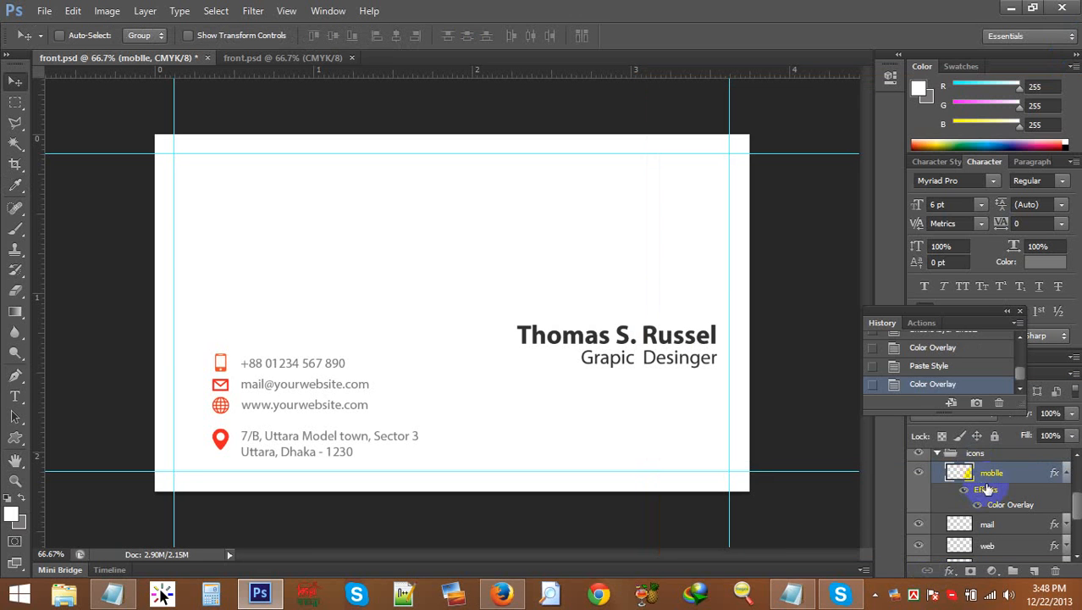
Step: Copy the mobile icon's orange layer style and paste it onto the mail, web and address icon layers
{"action": "right_click", "coordinate": [987, 474]}
{"action": "left_click", "coordinate": [855, 293]}
{"action": "scroll", "coordinate": [982, 519], "scroll_direction": "down", "scroll_amount": 2}
{"action": "left_click", "coordinate": [988, 498], "text": "shift"}
{"action": "right_click", "coordinate": [988, 498]}
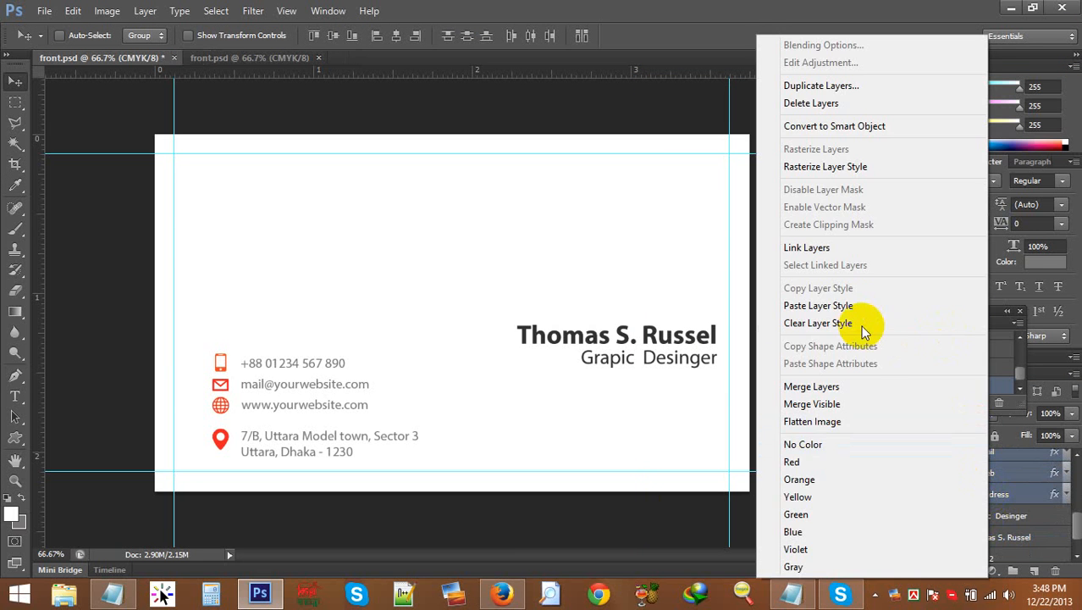
{"action": "left_click", "coordinate": [858, 306]}
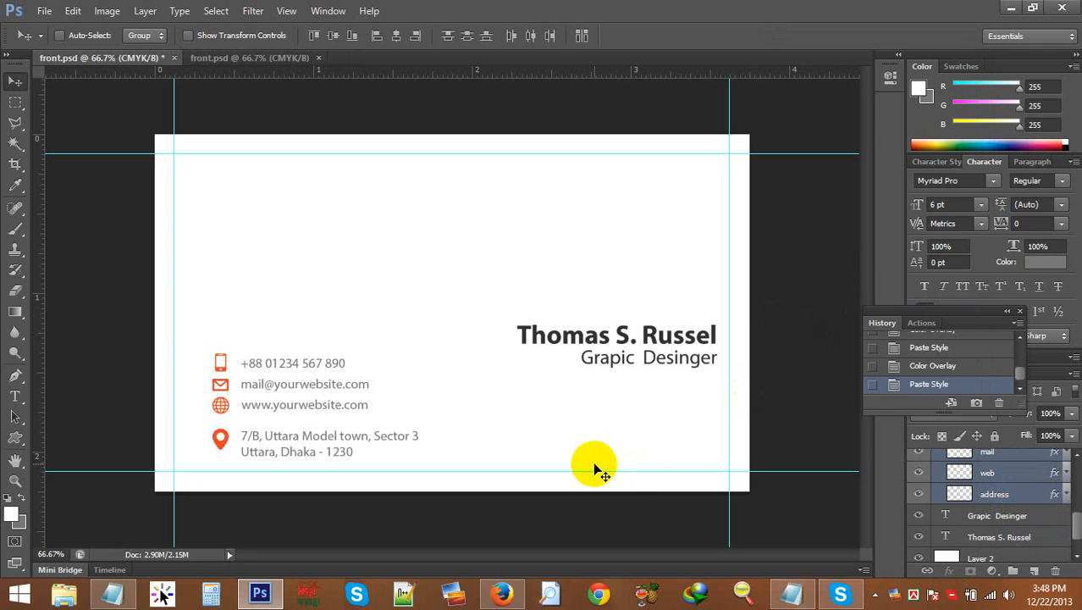
Step: Set the text colour of the whole cardholder name line to #ff4000 and commit the type edit
{"action": "left_click", "coordinate": [14, 396]}
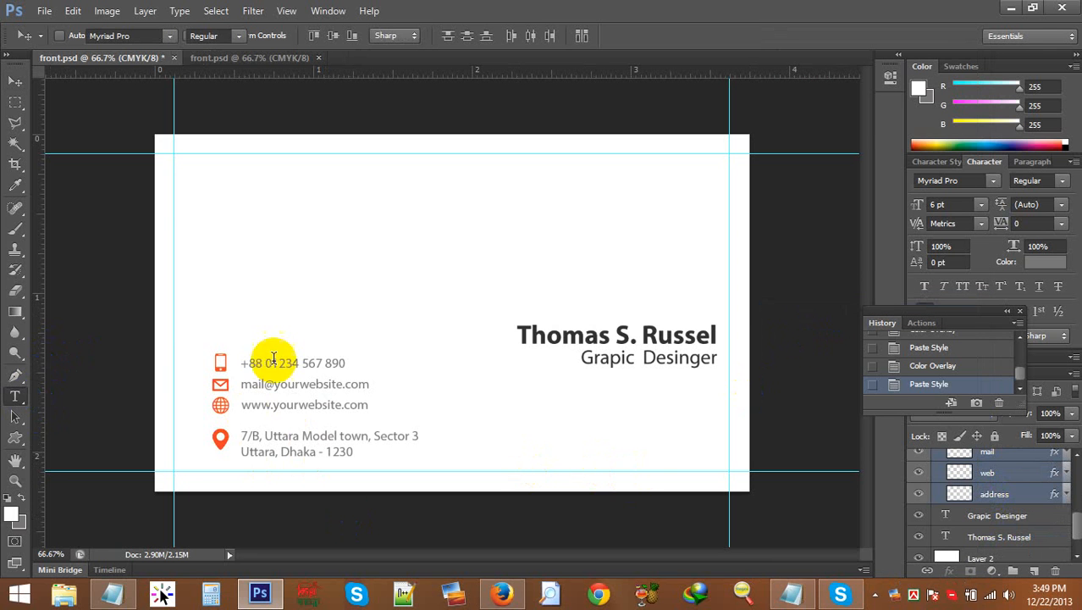
{"action": "left_click", "coordinate": [531, 326]}
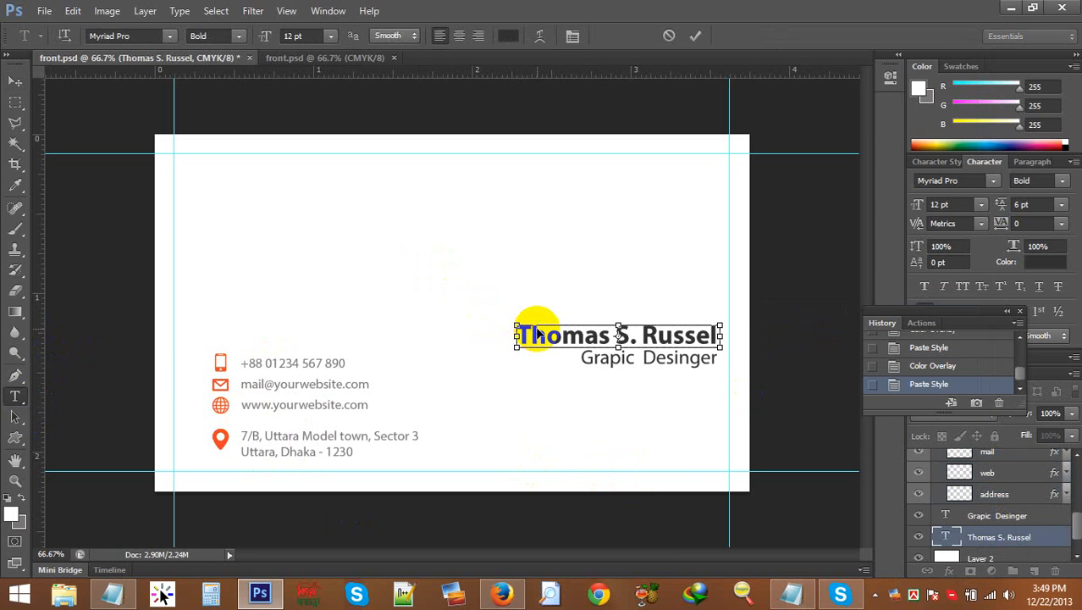
{"action": "key", "text": "ctrl+a"}
{"action": "left_click", "coordinate": [506, 35]}
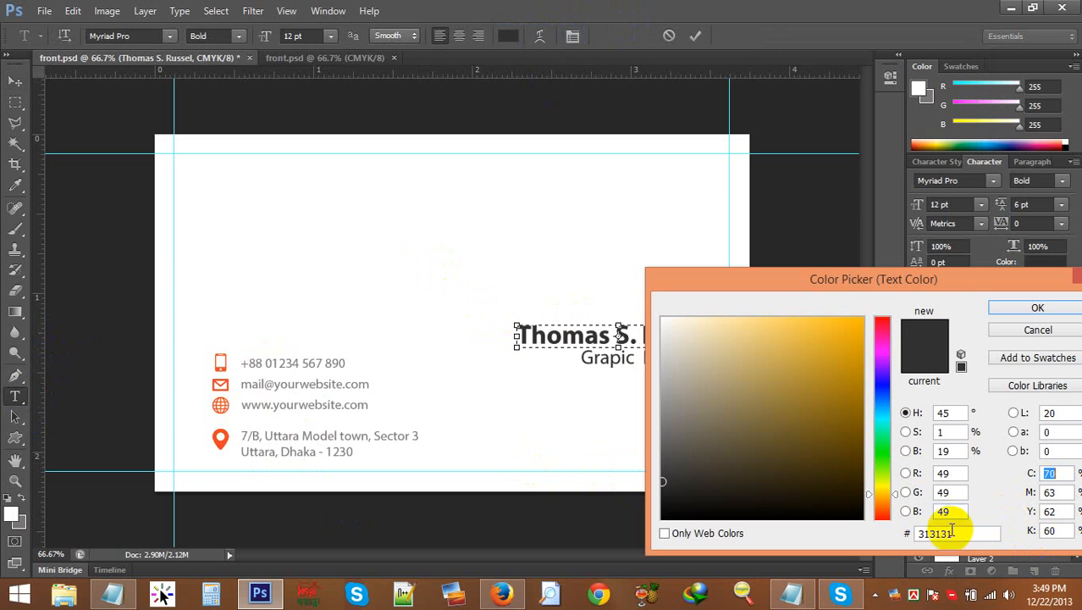
{"action": "type", "text": "ff"}
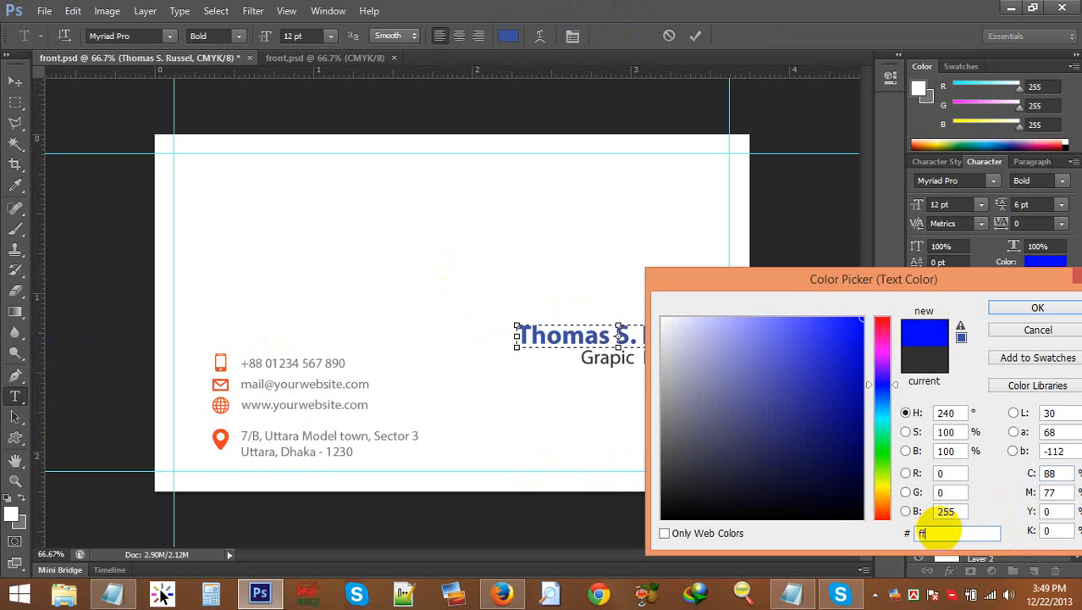
{"action": "type", "text": "4000"}
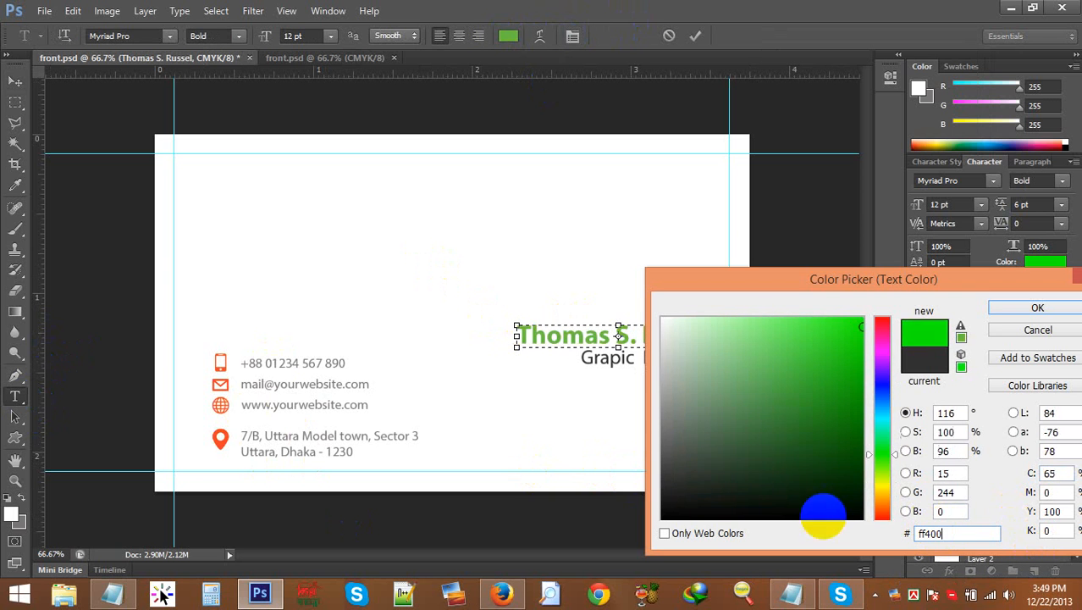
{"action": "left_click", "coordinate": [1034, 309]}
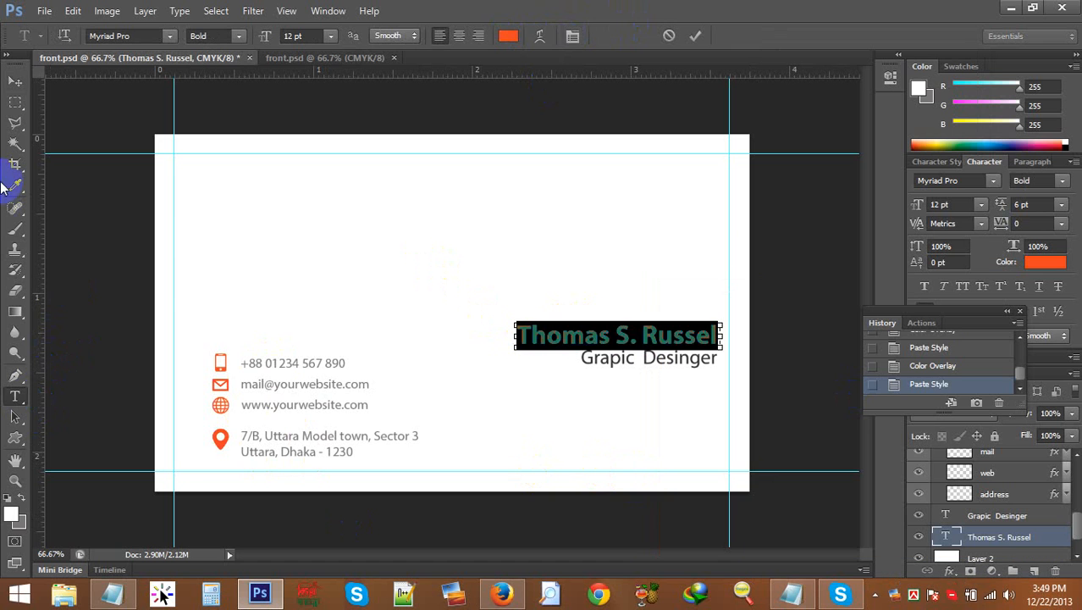
{"action": "left_click", "coordinate": [14, 80]}
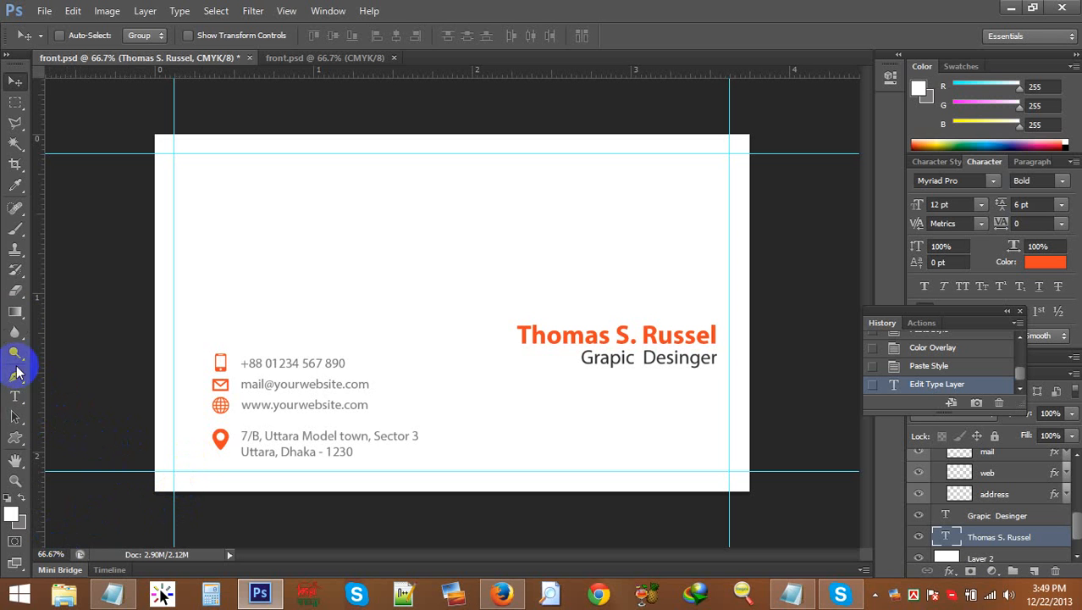
Step: Draw a rectangle shape about 616 × 386 px over the card's upper-left corner, extending past its edges
{"action": "left_click", "coordinate": [16, 438]}
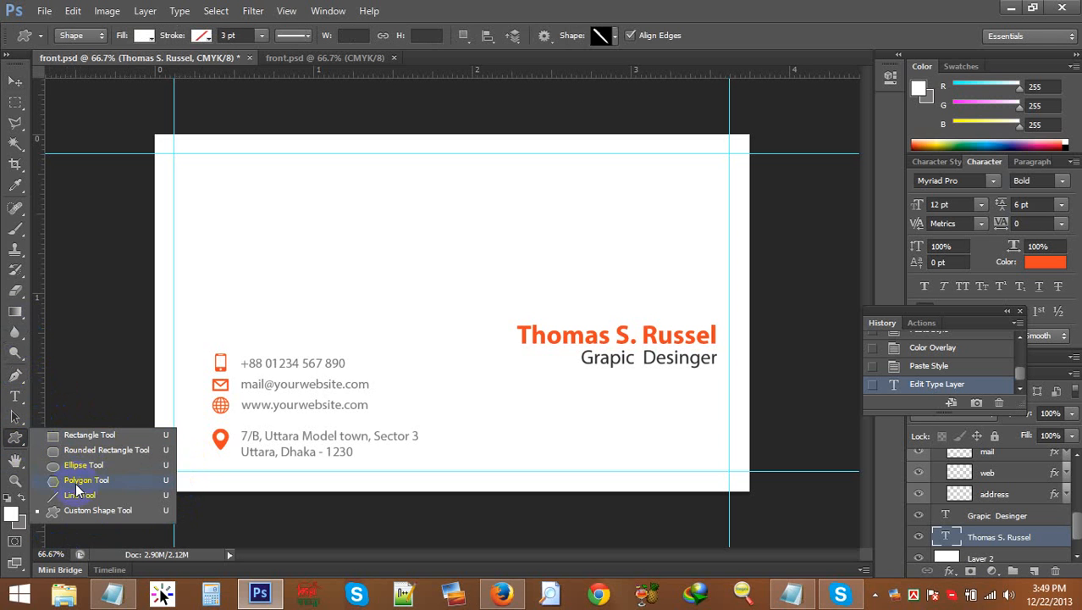
{"action": "left_click", "coordinate": [63, 451]}
{"action": "left_click", "coordinate": [22, 440]}
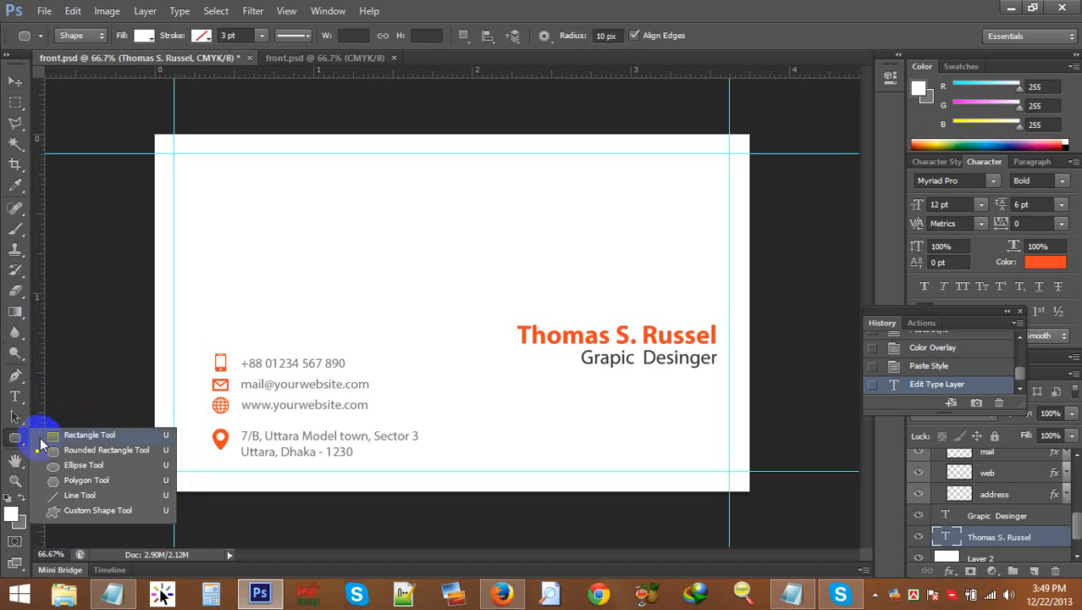
{"action": "left_click", "coordinate": [45, 436]}
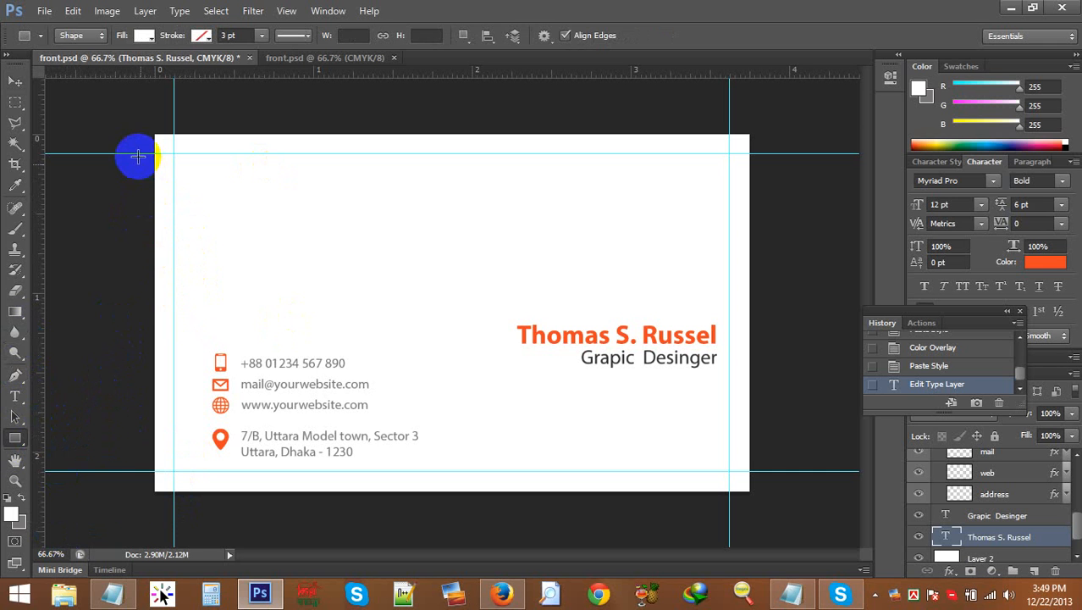
{"action": "left_click_drag", "start_coordinate": [129, 121], "coordinate": [453, 323]}
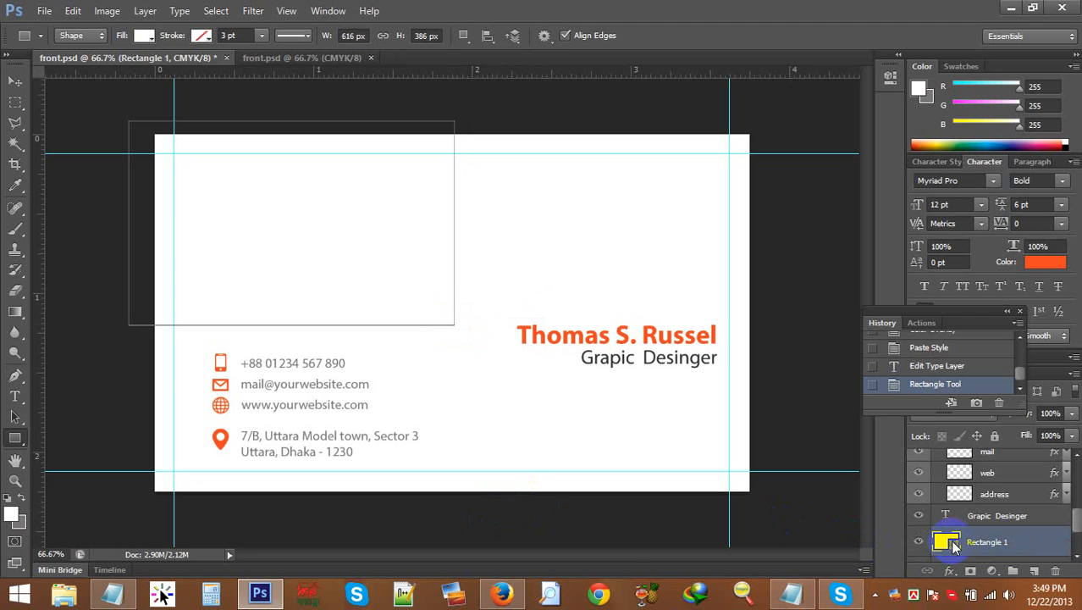
Step: Set the new rectangle's fill colour to #ff4000
{"action": "double_click", "coordinate": [952, 547]}
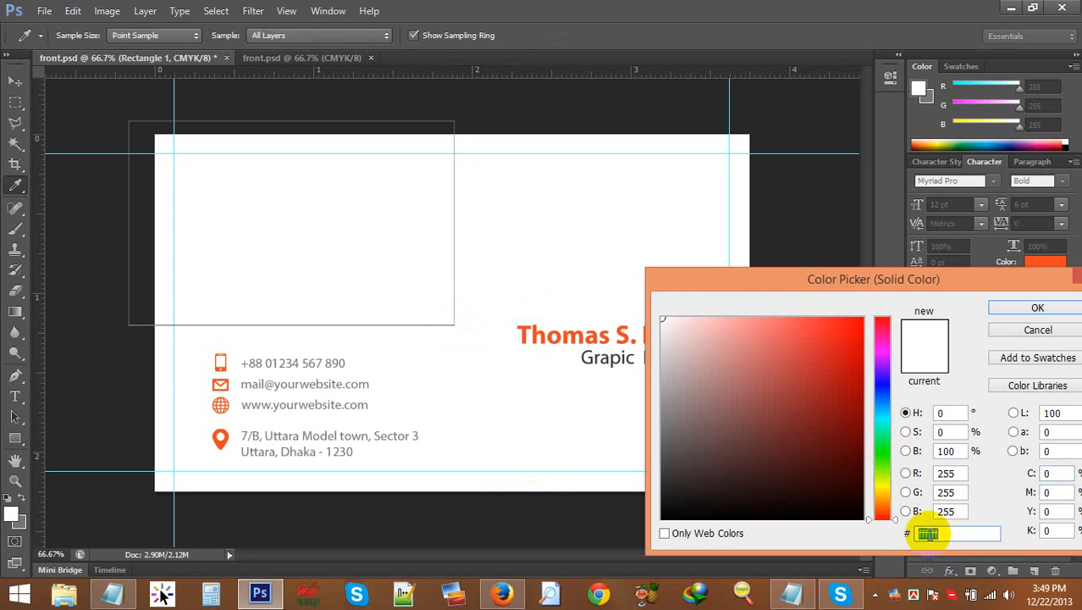
{"action": "type", "text": "ff4000"}
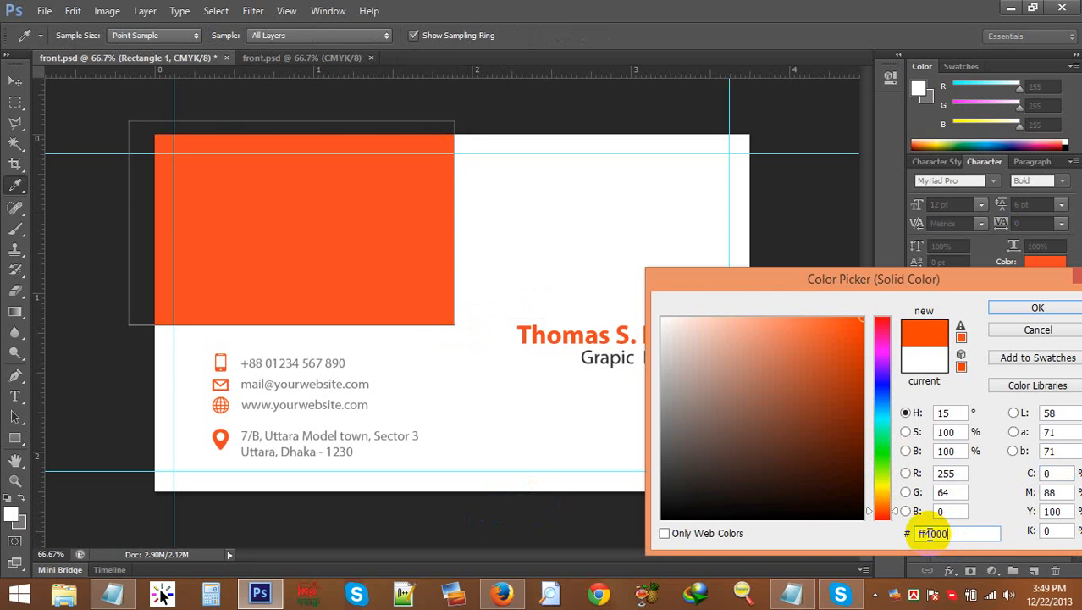
{"action": "left_click", "coordinate": [1021, 307]}
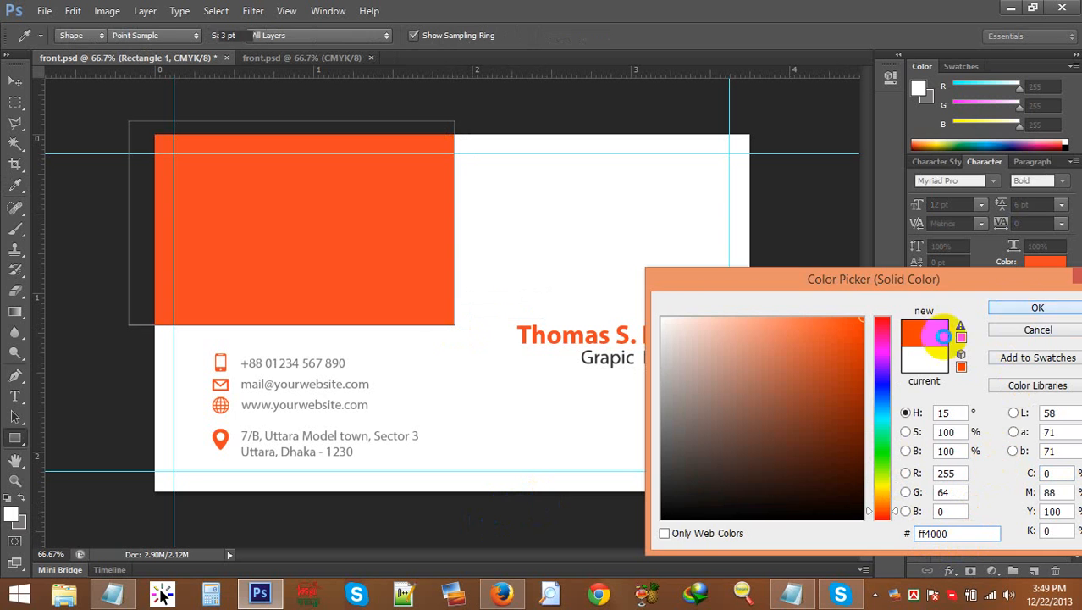
Step: Shift the orange rectangle up and left, rotate it about 38° clockwise with Free Transform, and reposition it over the card's upper-left corner
{"action": "left_click", "coordinate": [16, 81]}
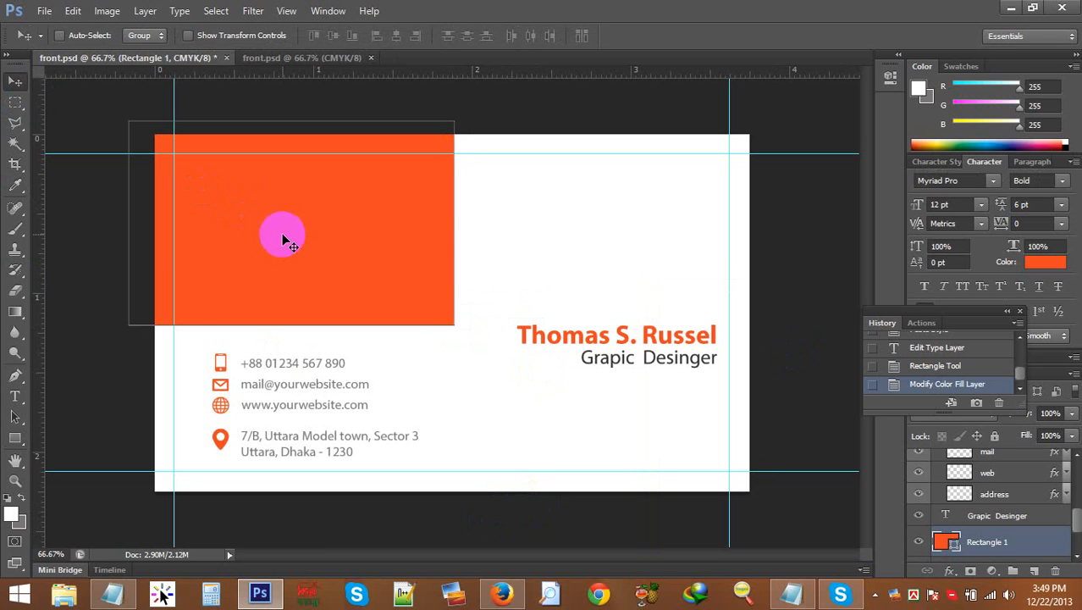
{"action": "mouse_move", "coordinate": [282, 234]}
{"action": "left_mouse_down"}
{"action": "mouse_move", "coordinate": [362, 225]}
{"action": "mouse_move", "coordinate": [354, 258]}
{"action": "mouse_move", "coordinate": [323, 258]}
{"action": "mouse_move", "coordinate": [300, 242]}
{"action": "mouse_move", "coordinate": [272, 248]}
{"action": "mouse_move", "coordinate": [111, 193]}
{"action": "mouse_move", "coordinate": [217, 269]}
{"action": "mouse_move", "coordinate": [266, 260]}
{"action": "mouse_move", "coordinate": [262, 227]}
{"action": "left_mouse_up"}
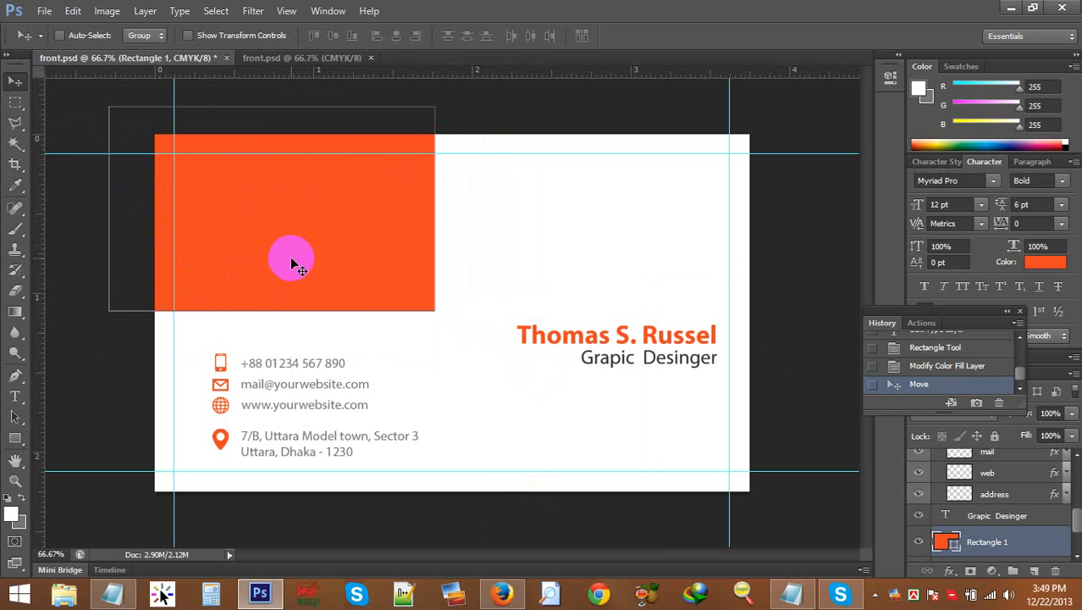
{"action": "key", "text": "ctrl+t"}
{"action": "left_click_drag", "start_coordinate": [502, 201], "coordinate": [456, 346]}
{"action": "left_click_drag", "start_coordinate": [328, 310], "coordinate": [324, 336]}
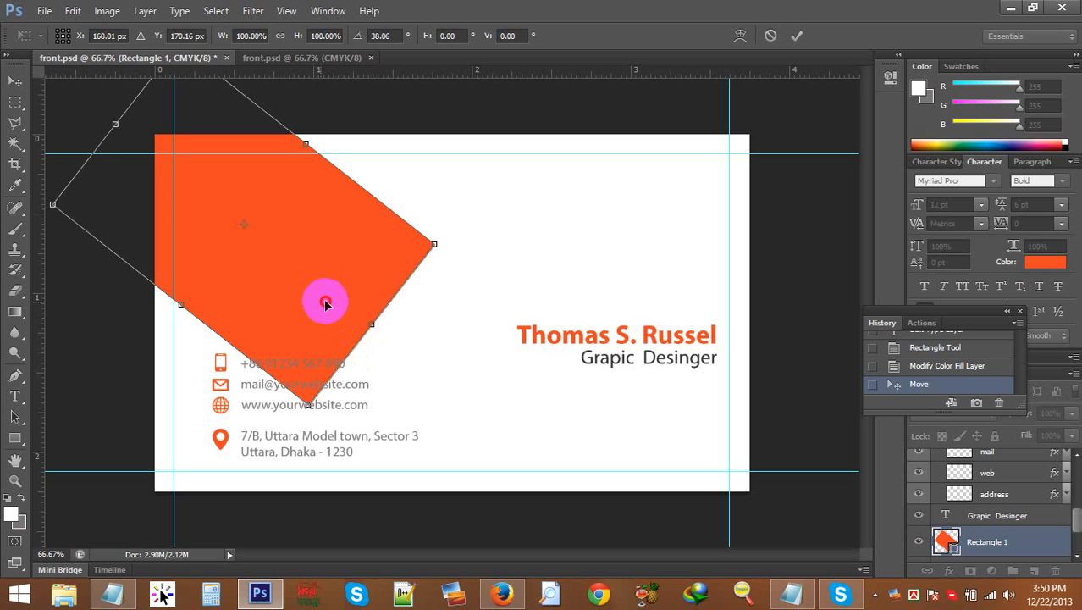
{"action": "left_click_drag", "start_coordinate": [326, 304], "coordinate": [329, 305]}
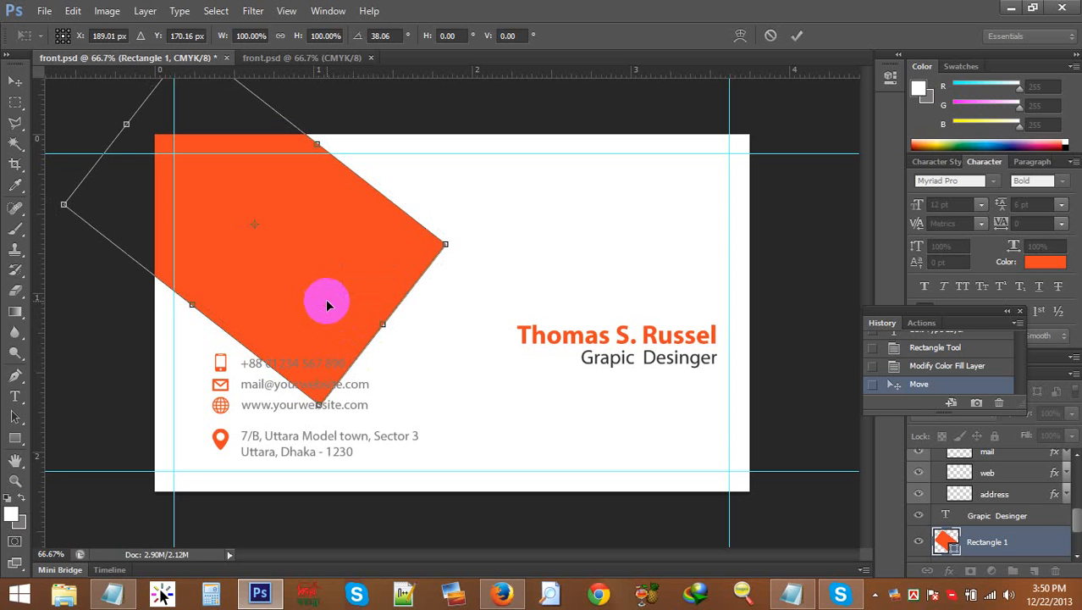
{"action": "double_click", "coordinate": [329, 305]}
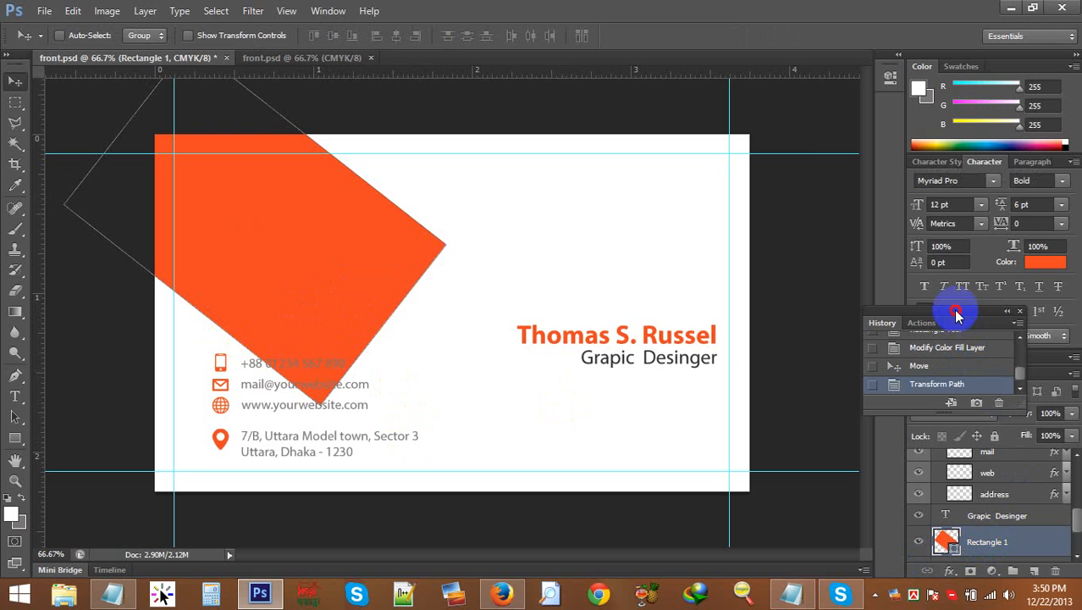
Step: Try lowering the opacity of the rotated orange rectangle to 25%
{"action": "left_click_drag", "start_coordinate": [957, 315], "coordinate": [874, 247]}
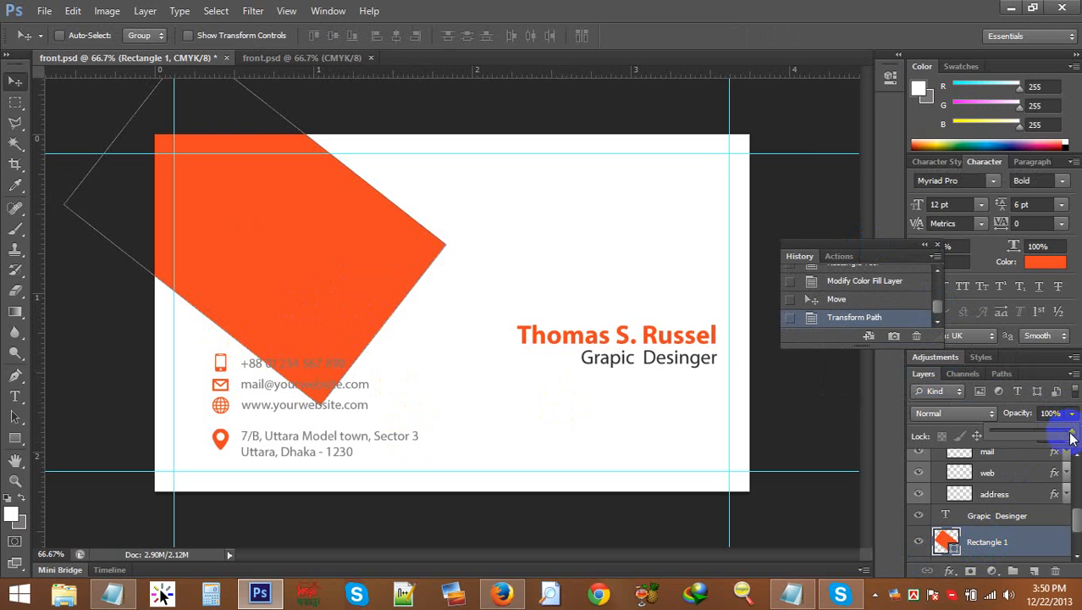
{"action": "left_click_drag", "start_coordinate": [1050, 436], "coordinate": [1011, 436]}
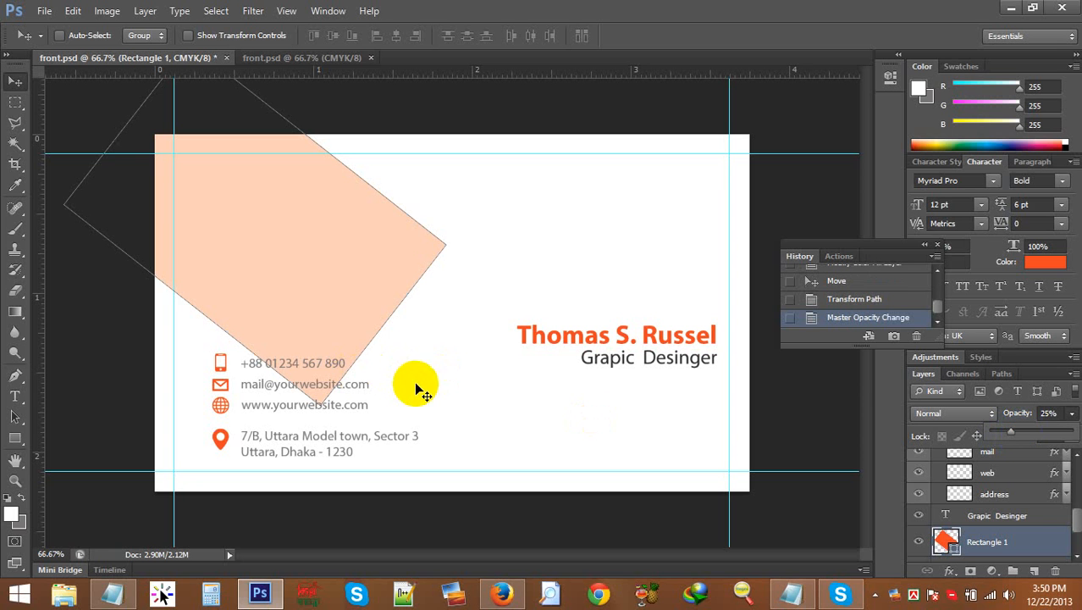
{"action": "key", "text": "ctrl+z"}
Step: Revert the orange rectangle's rotation and reshape it into a thin full-width band along the card's upper edge, about 79 px tall
{"action": "left_click", "coordinate": [836, 298]}
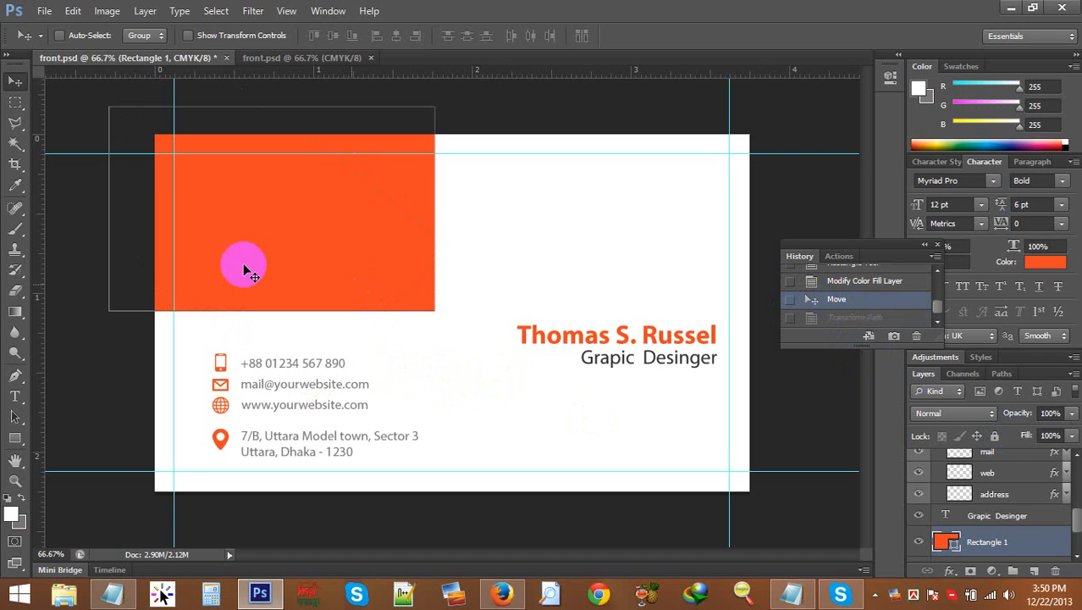
{"action": "key", "text": "ctrl+t"}
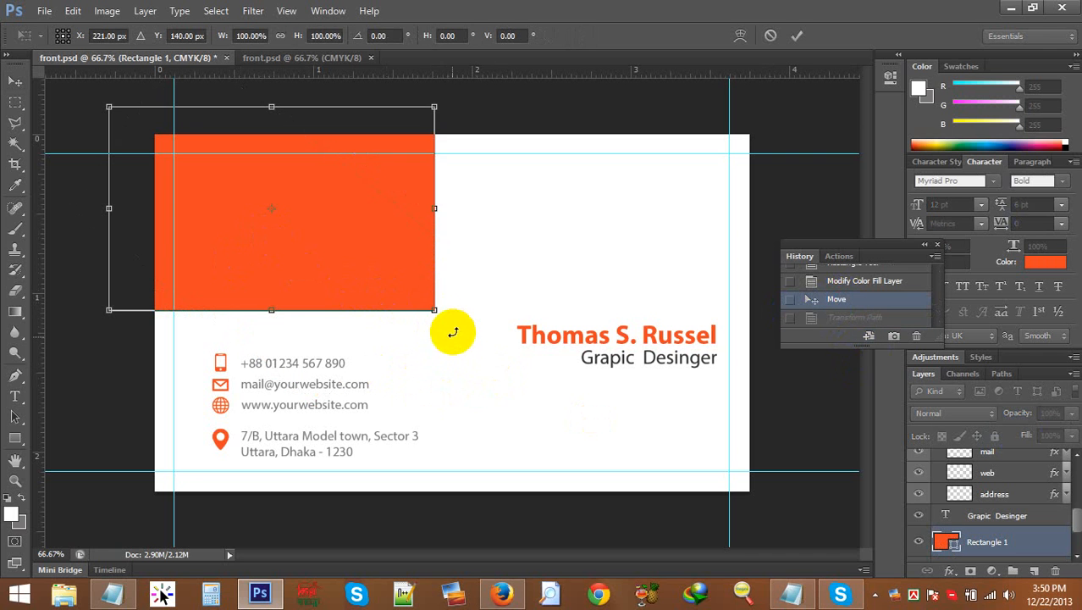
{"action": "left_click_drag", "start_coordinate": [434, 313], "coordinate": [746, 177]}
{"action": "key", "text": "Return"}
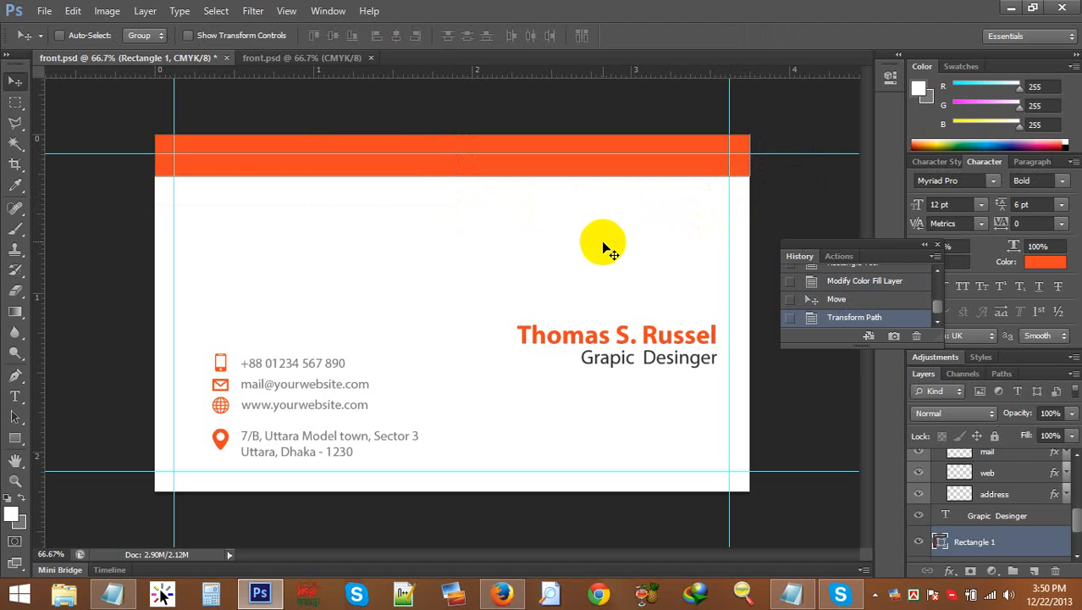
Step: Increase the orange band's height to about 118 px and place a copy of it along the card's lower edge
{"action": "key", "text": "ctrl+t"}
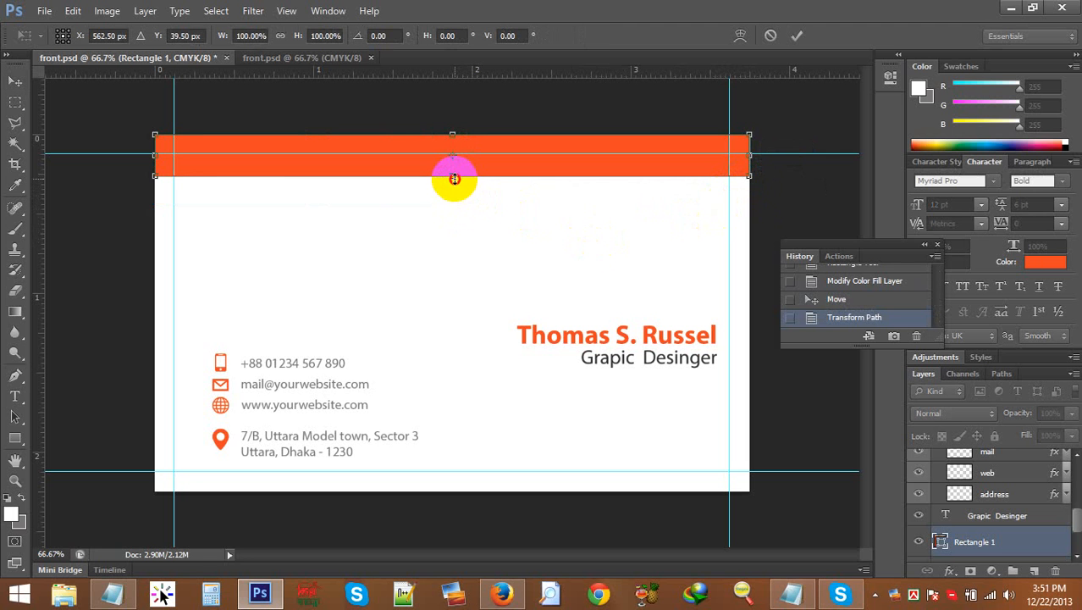
{"action": "left_click_drag", "start_coordinate": [454, 179], "coordinate": [457, 199]}
{"action": "key", "text": "Return"}
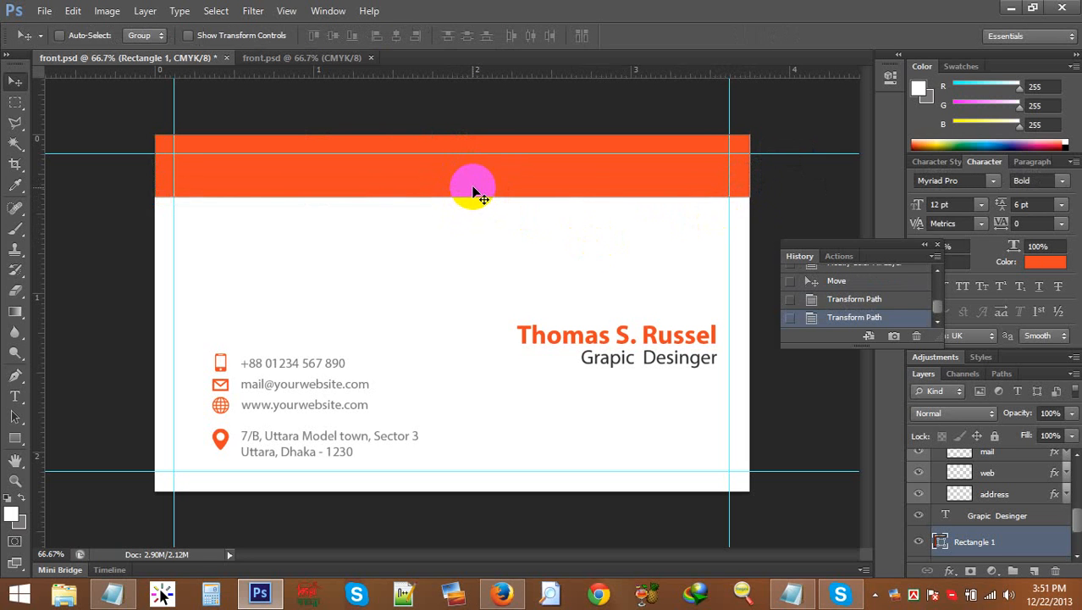
{"action": "left_click_drag", "start_coordinate": [464, 178], "coordinate": [474, 476]}
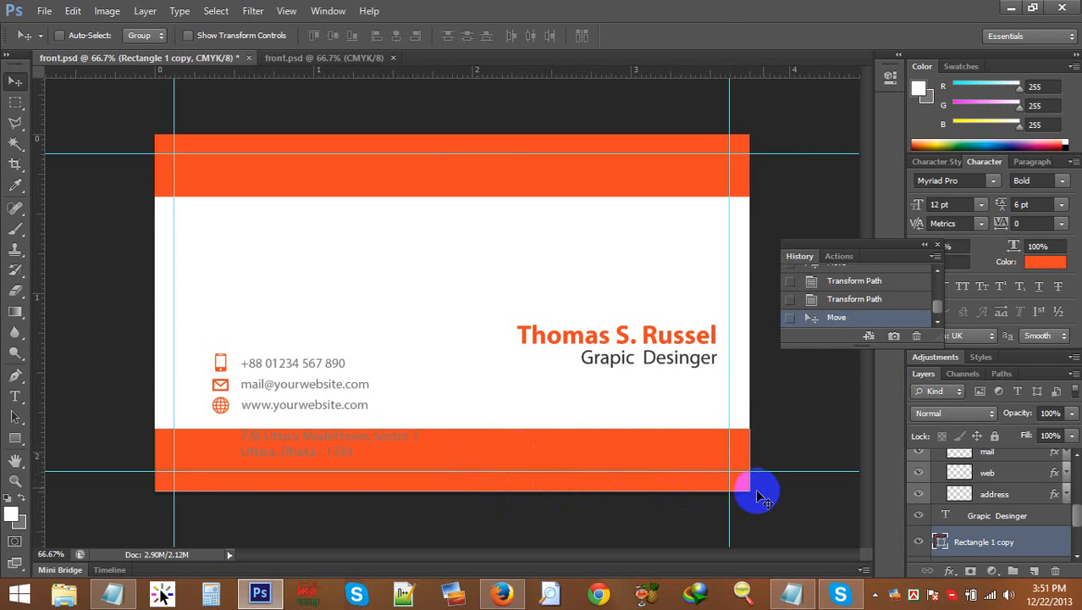
Step: Move the Name and Address group together with the icons group straight up until the address lines sit clear above the lower orange band
{"action": "left_click", "coordinate": [1078, 459]}
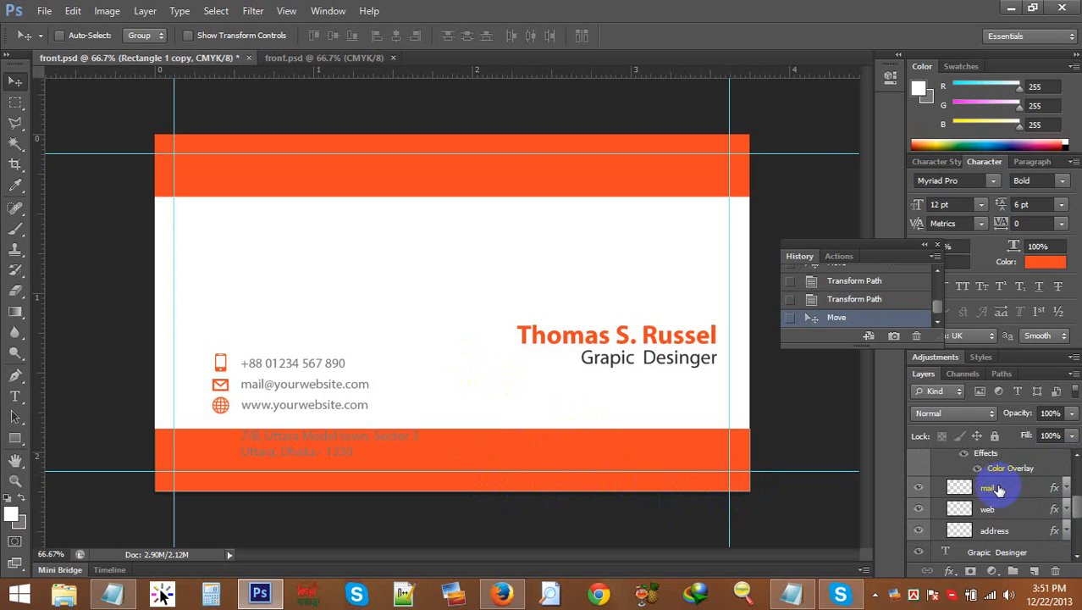
{"action": "scroll", "coordinate": [980, 490], "scroll_direction": "up", "scroll_amount": 2}
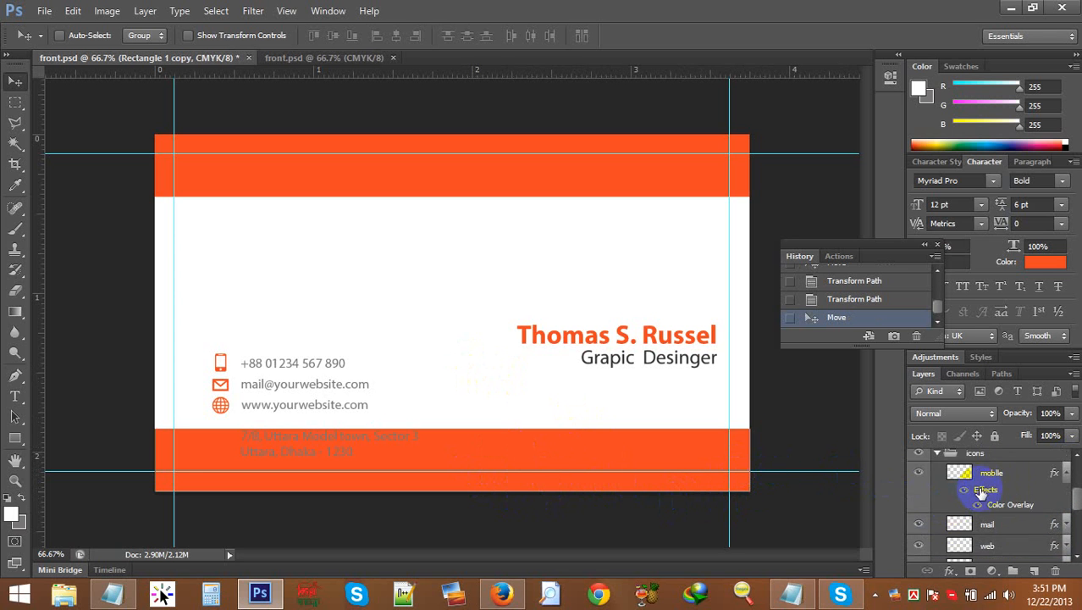
{"action": "left_click", "coordinate": [988, 499]}
{"action": "scroll", "coordinate": [982, 486], "scroll_direction": "up", "scroll_amount": 3}
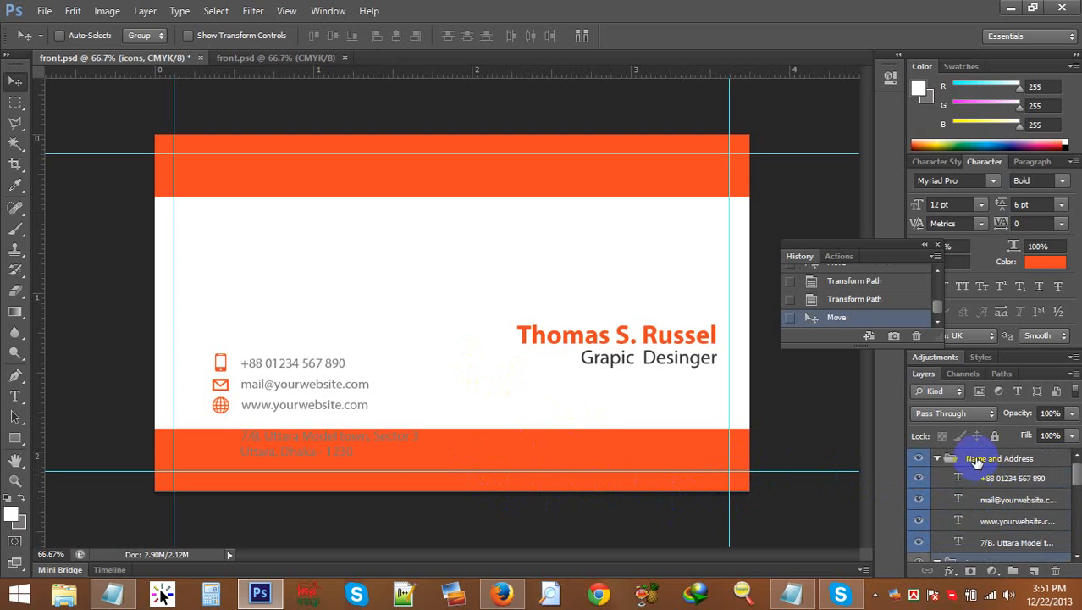
{"action": "left_click", "coordinate": [977, 461]}
{"action": "key", "text": "Up"}
{"action": "key", "text": "Up"}
{"action": "key", "text": "Up"}
{"action": "key", "text": "Up"}
{"action": "key", "text": "Up"}
{"action": "key", "text": "Up"}
{"action": "key", "text": "Up"}
{"action": "key", "text": "Up"}
{"action": "key", "text": "Up"}
{"action": "key", "text": "Up"}
{"action": "key", "text": "Up"}
{"action": "key", "text": "Up"}
{"action": "key", "text": "Up"}
{"action": "key", "text": "Up"}
{"action": "key", "text": "Up"}
{"action": "key", "text": "Up"}
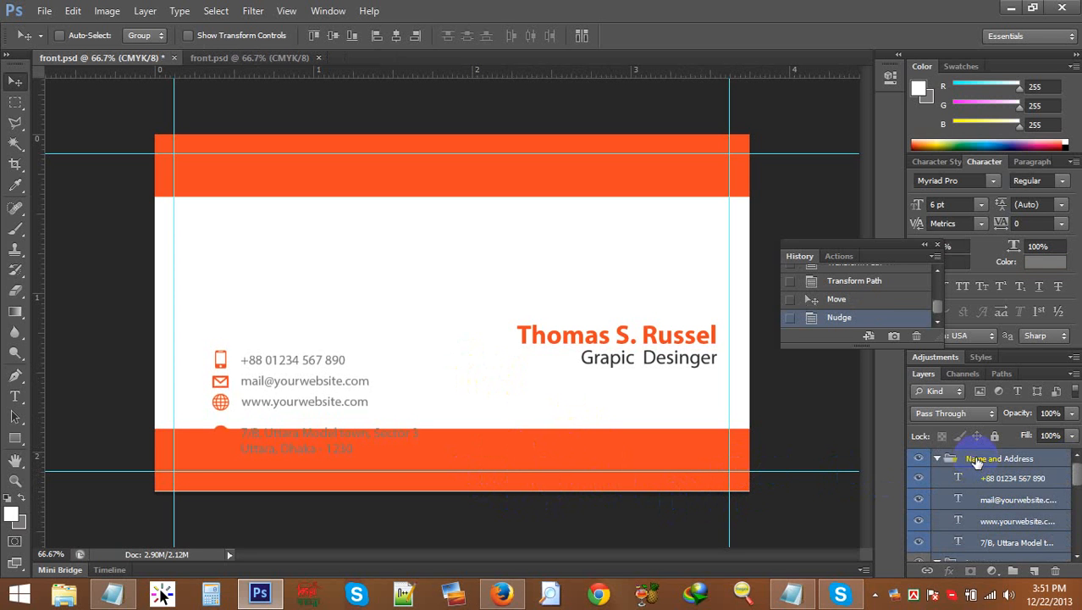
{"action": "key", "text": "Up"}
{"action": "key", "text": "Up"}
{"action": "key", "text": "Up"}
{"action": "key", "text": "Up"}
{"action": "key", "text": "Up"}
{"action": "key", "text": "Up"}
{"action": "key", "text": "Up"}
{"action": "key", "text": "Up"}
{"action": "key", "text": "Up"}
{"action": "key", "text": "Up"}
{"action": "key", "text": "Up"}
{"action": "key", "text": "Up"}
{"action": "key", "text": "Up"}
{"action": "key", "text": "Up"}
{"action": "key", "text": "Up"}
{"action": "key", "text": "Up"}
{"action": "key", "text": "Up"}
{"action": "key", "text": "Up"}
{"action": "key", "text": "Up"}
{"action": "key", "text": "Up"}
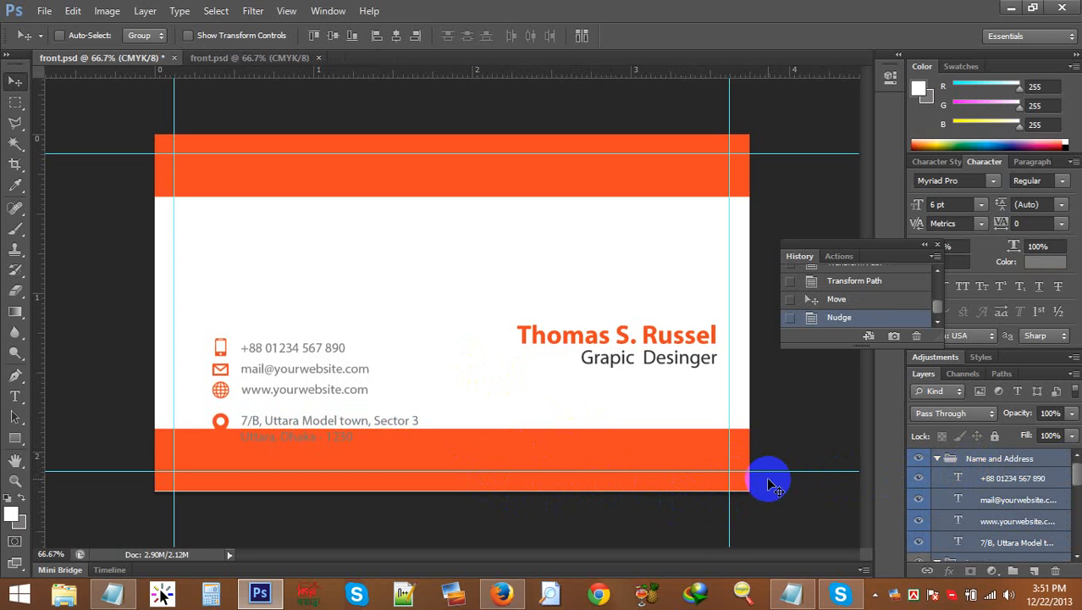
{"action": "key", "text": "Up"}
{"action": "key", "text": "Up"}
{"action": "key", "text": "Up"}
{"action": "key", "text": "Up"}
{"action": "key", "text": "Up"}
{"action": "key", "text": "Up"}
{"action": "key", "text": "Up"}
{"action": "key", "text": "Up"}
{"action": "key", "text": "Up"}
{"action": "key", "text": "Up"}
{"action": "key", "text": "Up"}
{"action": "key", "text": "Up"}
{"action": "key", "text": "Up"}
{"action": "key", "text": "Up"}
{"action": "key", "text": "Up"}
{"action": "key", "text": "Up"}
{"action": "key", "text": "Up"}
{"action": "key", "text": "Up"}
{"action": "key", "text": "Up"}
{"action": "key", "text": "Up"}
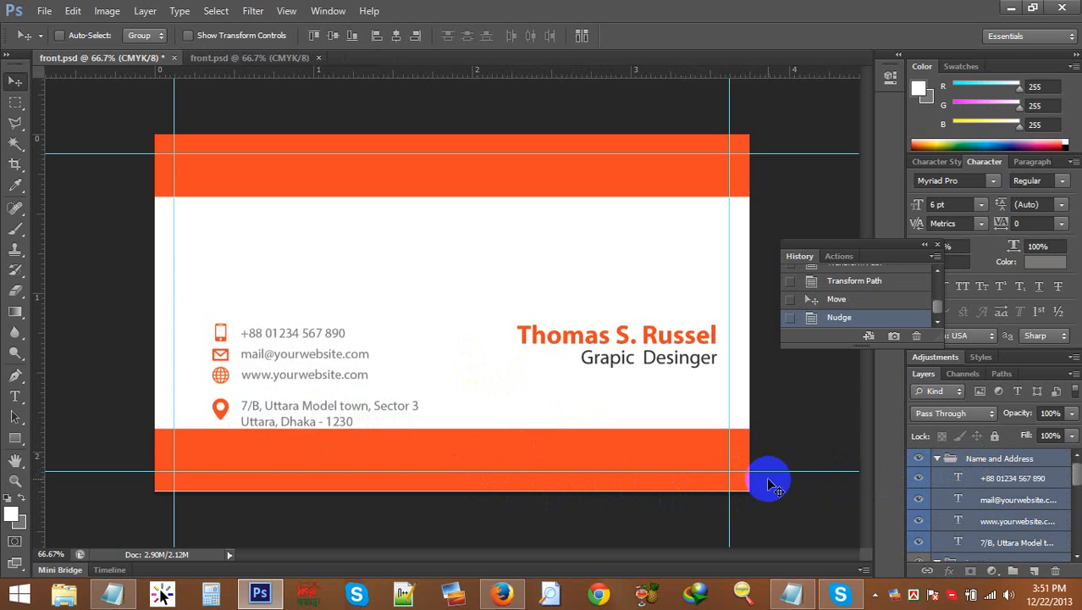
{"action": "key", "text": "Up"}
{"action": "key", "text": "Up"}
{"action": "key", "text": "Up"}
{"action": "key", "text": "Up"}
{"action": "key", "text": "Up"}
{"action": "key", "text": "Up"}
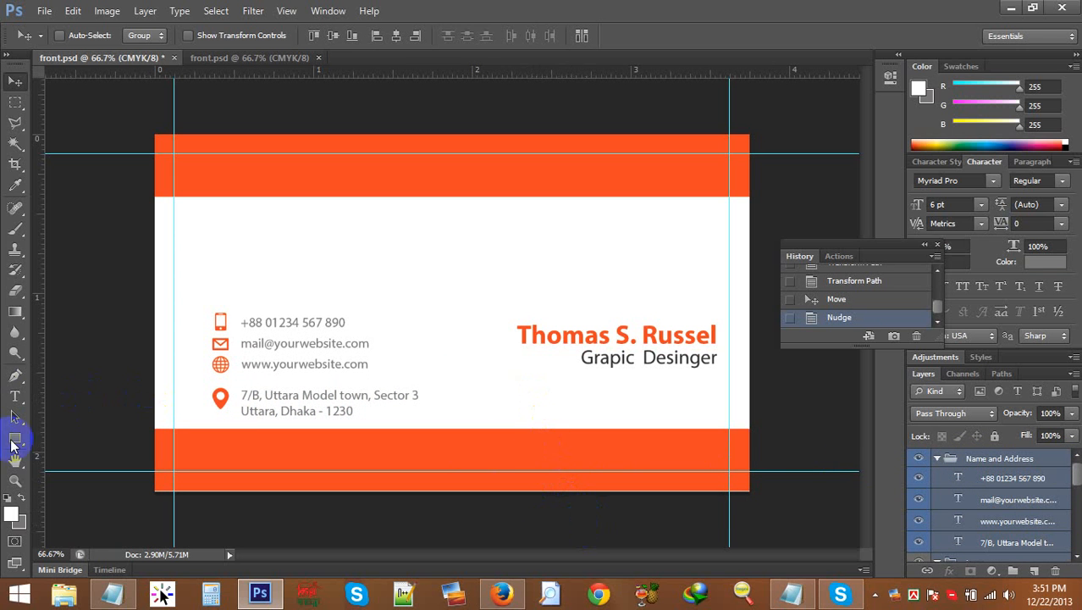
Step: Draw an orange ellipse about 745 × 271 px overlapping the upper band, on a new layer directly above Rectangle 1
{"action": "left_click", "coordinate": [996, 485]}
{"action": "scroll", "coordinate": [997, 493], "scroll_direction": "down", "scroll_amount": 5}
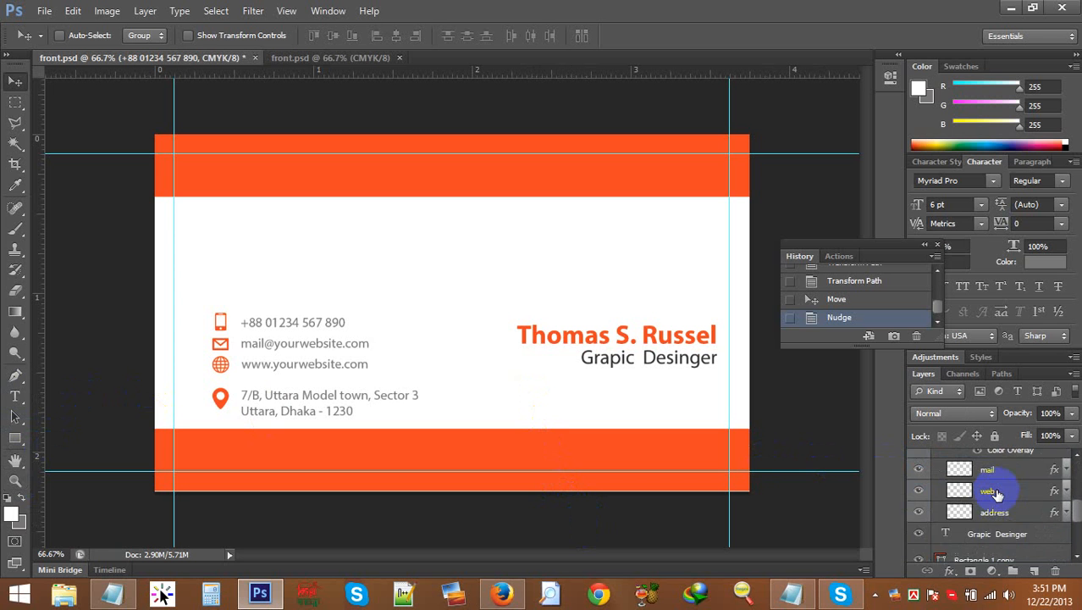
{"action": "left_click", "coordinate": [997, 495]}
{"action": "left_click", "coordinate": [999, 516], "text": "shift"}
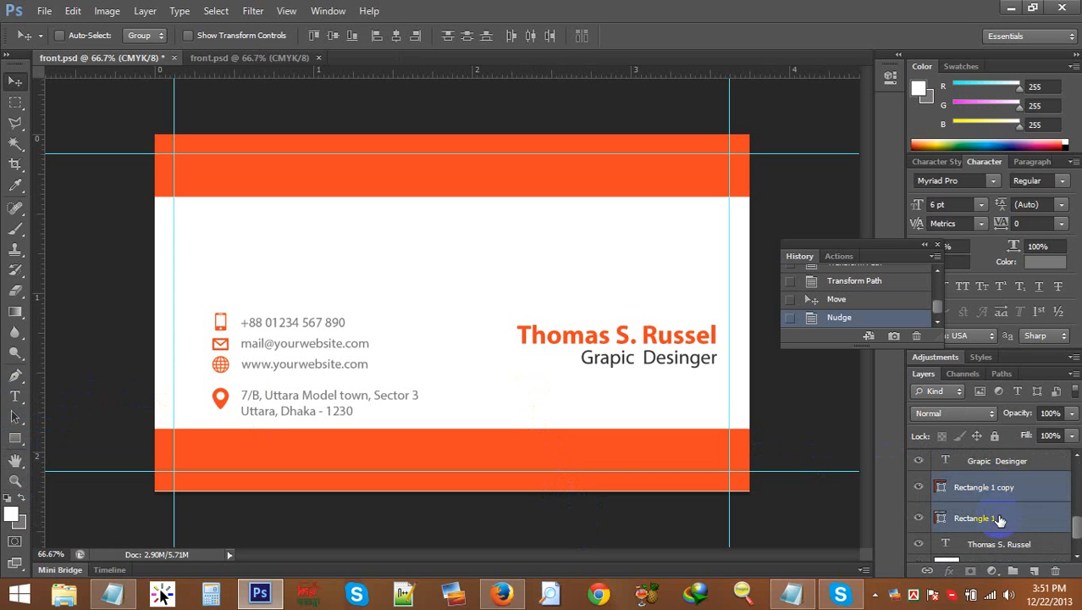
{"action": "right_click", "coordinate": [998, 515]}
{"action": "left_click", "coordinate": [1022, 515]}
{"action": "left_click", "coordinate": [1025, 517]}
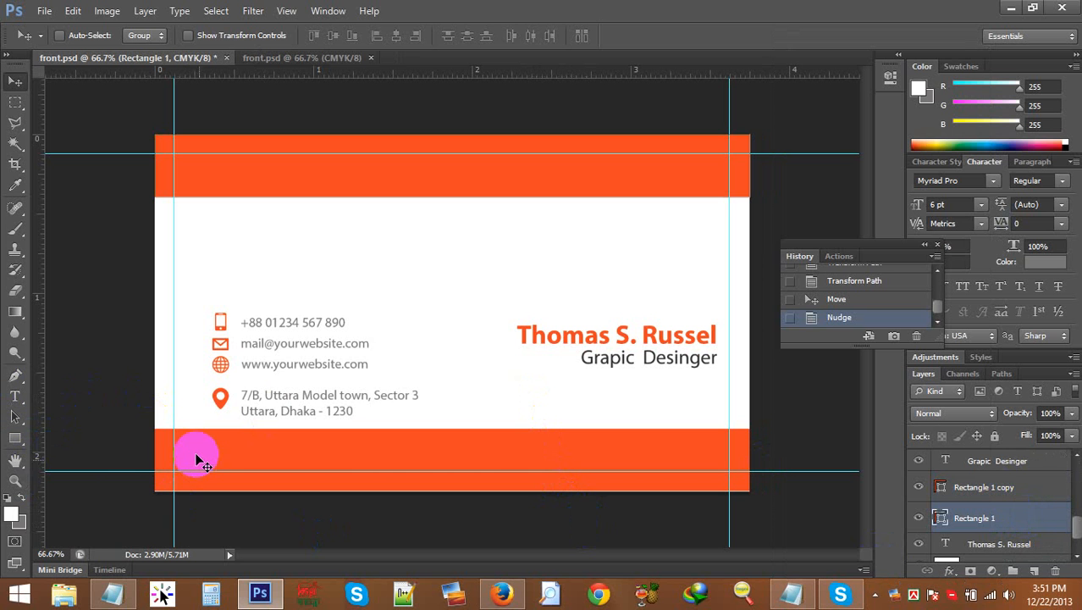
{"action": "left_click", "coordinate": [15, 438]}
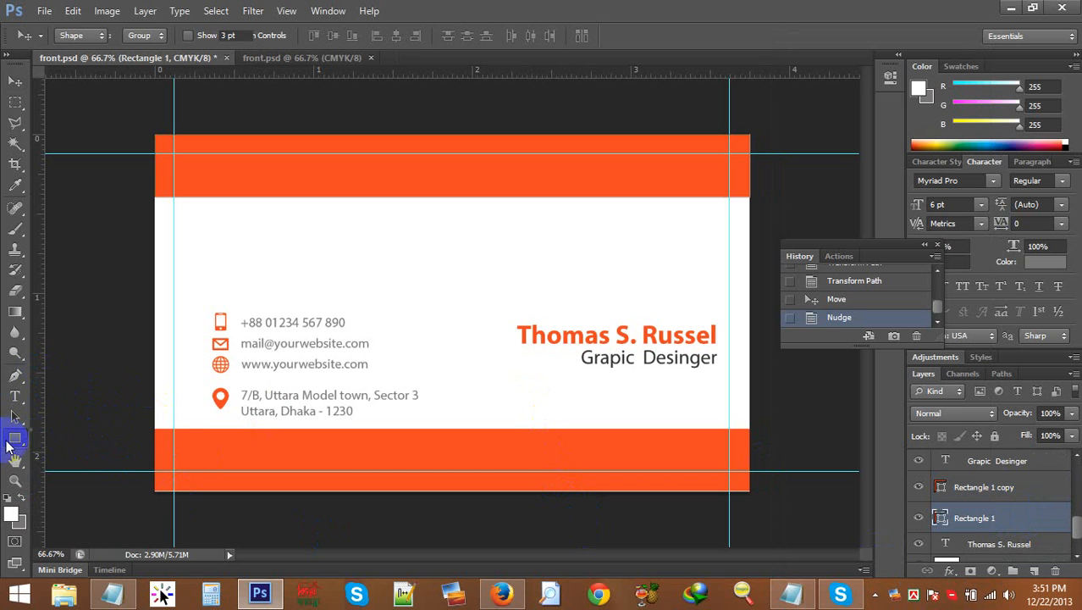
{"action": "right_click", "coordinate": [15, 438]}
{"action": "left_click", "coordinate": [66, 465]}
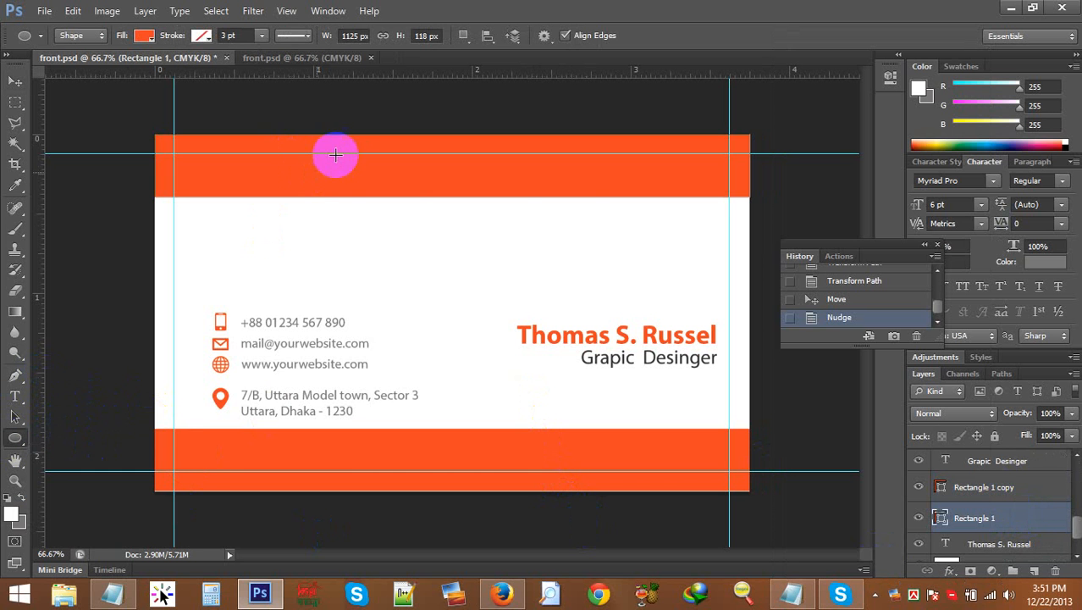
{"action": "left_click_drag", "start_coordinate": [334, 152], "coordinate": [730, 296]}
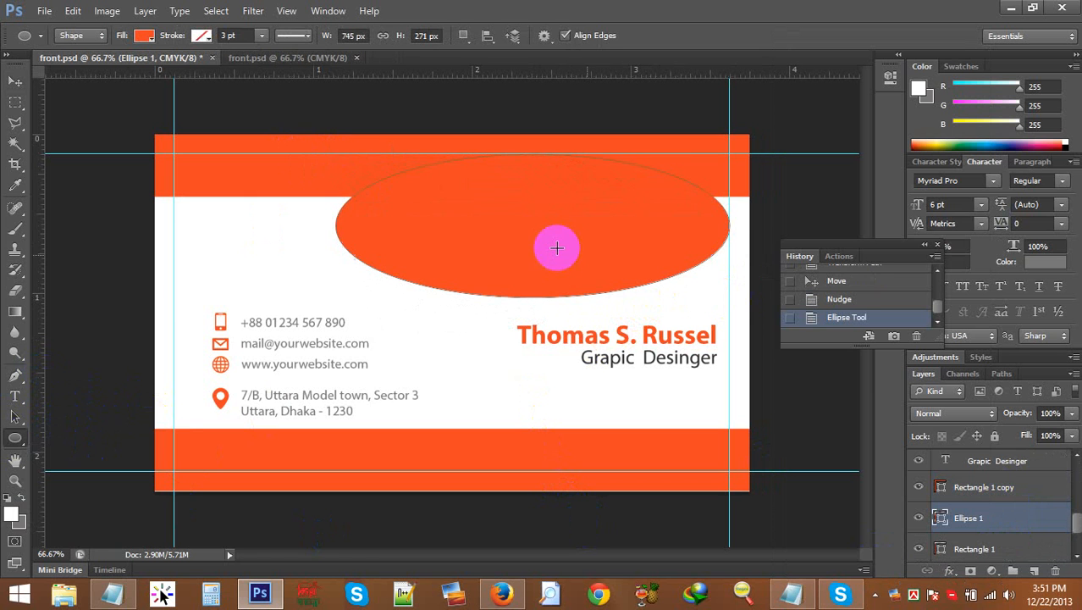
Step: Narrow the ellipse to about 56% of its width, centre it horizontally on the card, and delete its layer
{"action": "left_click_drag", "start_coordinate": [535, 237], "coordinate": [404, 207]}
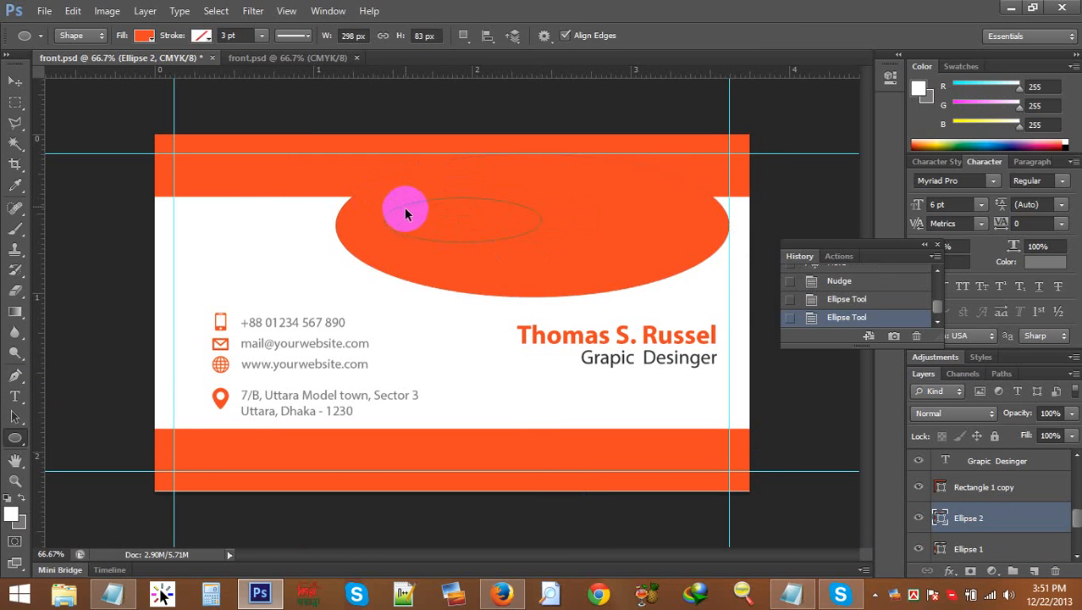
{"action": "key", "text": "ctrl+z"}
{"action": "left_click_drag", "start_coordinate": [535, 241], "coordinate": [450, 249]}
{"action": "key", "text": "ctrl+t"}
{"action": "left_click_drag", "start_coordinate": [245, 239], "coordinate": [416, 246]}
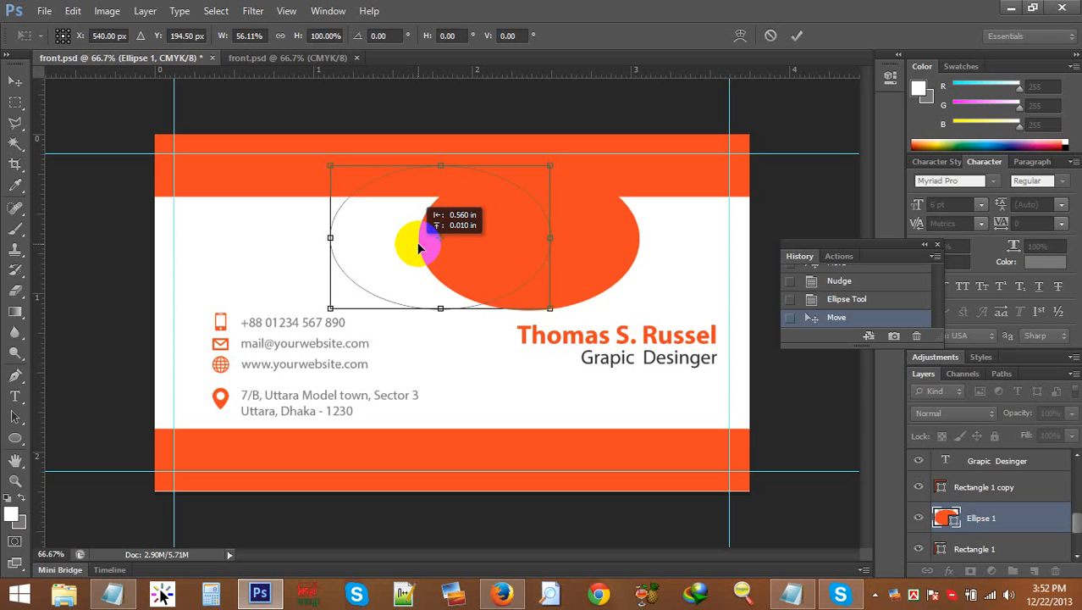
{"action": "left_click_drag", "start_coordinate": [418, 247], "coordinate": [426, 246]}
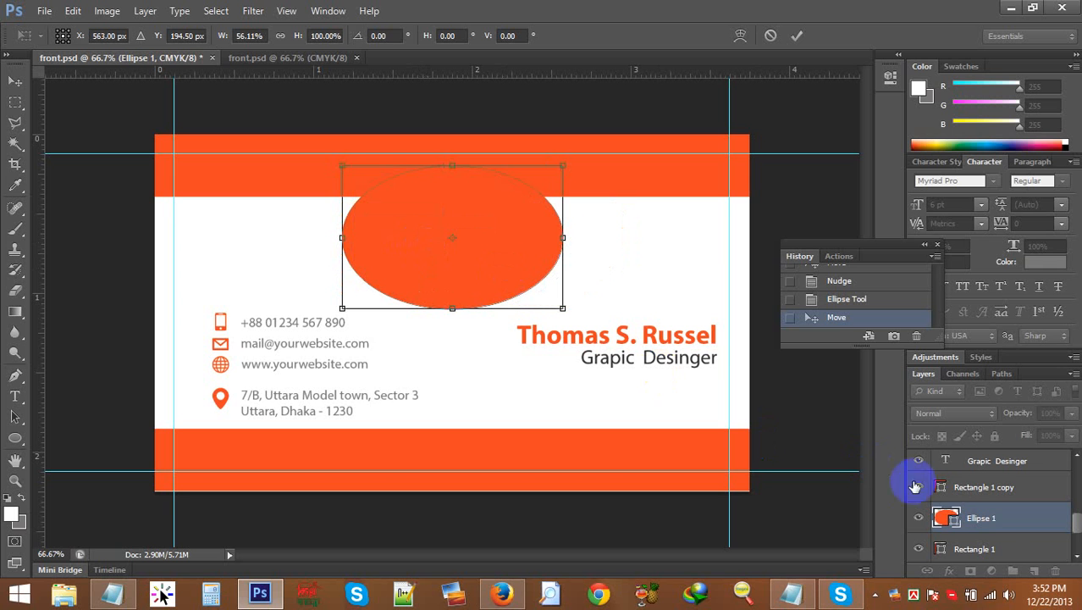
{"action": "left_click", "coordinate": [1004, 518]}
{"action": "key", "text": "Return"}
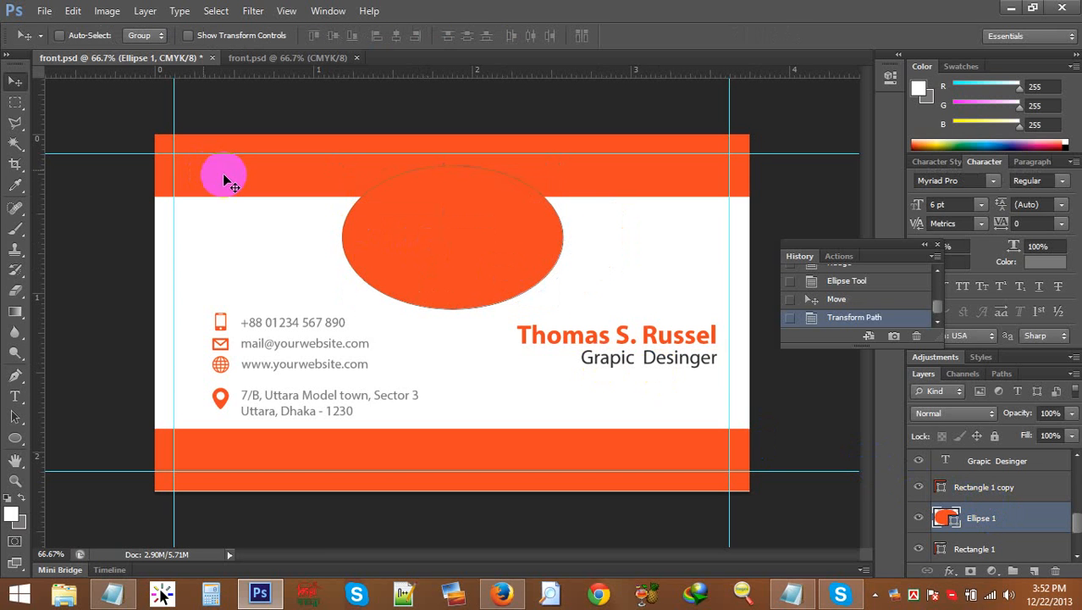
{"action": "key", "text": "Delete"}
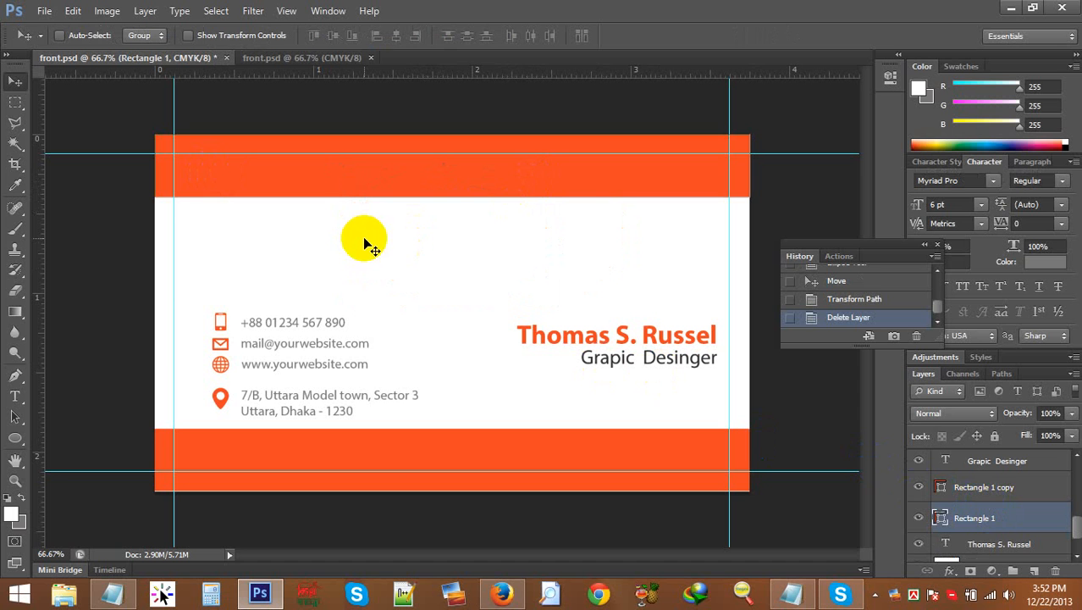
Step: Enable a Pattern Overlay in the layer style of the white background layer, Layer 2
{"action": "scroll", "coordinate": [1008, 550], "scroll_direction": "down", "scroll_amount": 1}
{"action": "left_click", "coordinate": [1004, 527]}
{"action": "right_click", "coordinate": [1003, 528]}
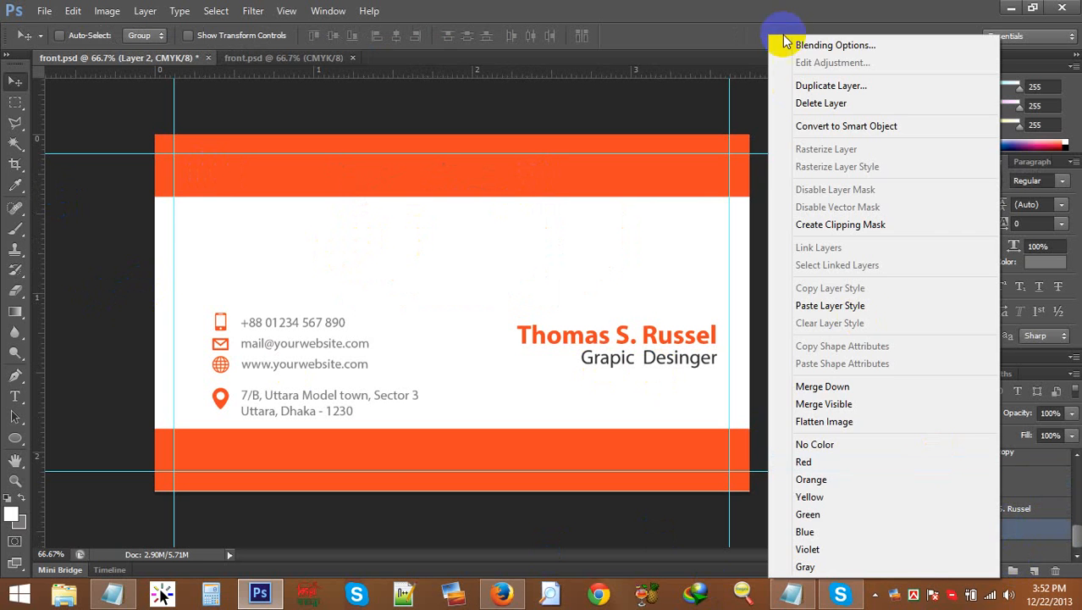
{"action": "left_click", "coordinate": [792, 44]}
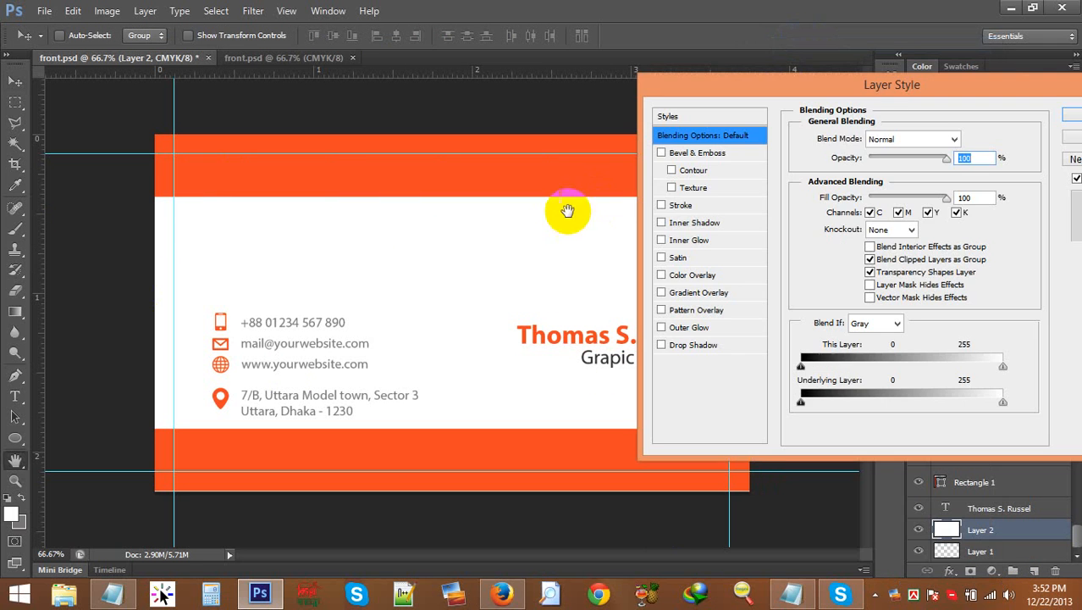
{"action": "left_click", "coordinate": [661, 310]}
{"action": "left_click", "coordinate": [690, 310]}
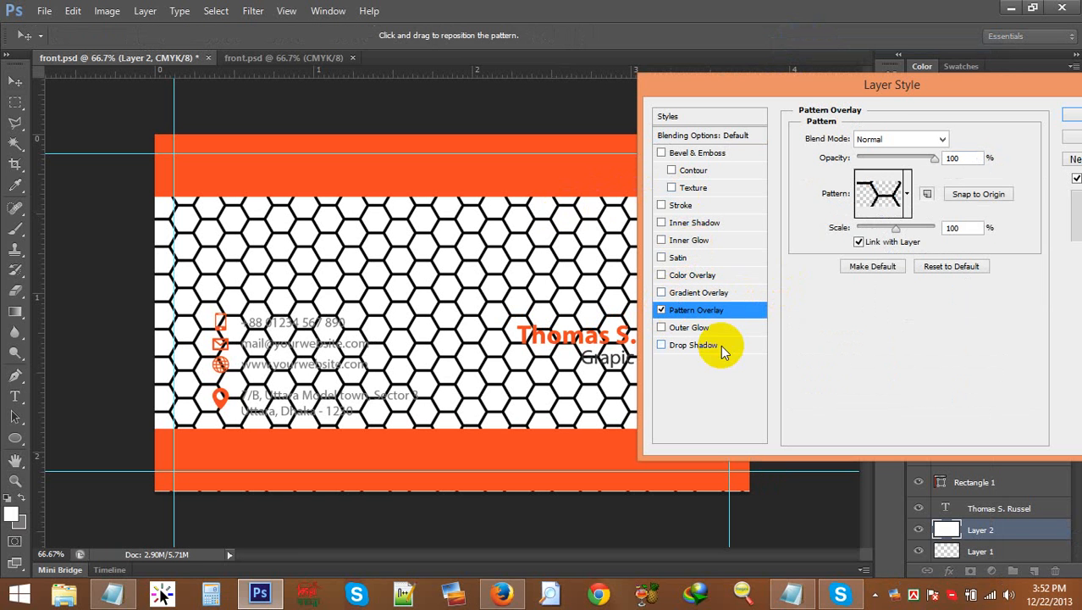
Step: Choose the thin-line hexagon pattern for the overlay and set its scale to 31%
{"action": "left_click", "coordinate": [910, 204]}
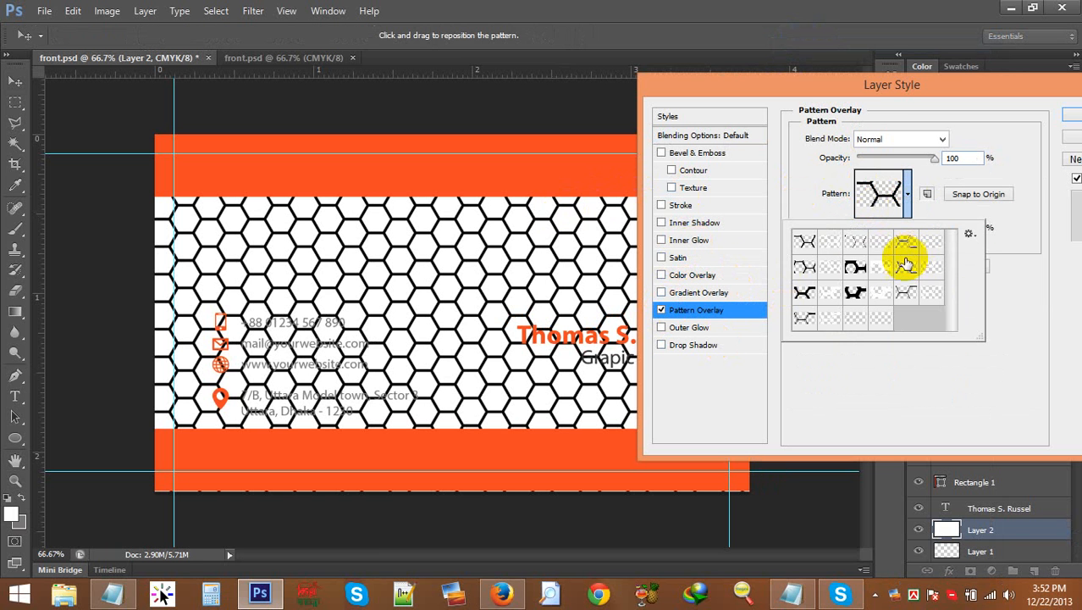
{"action": "left_click", "coordinate": [831, 243]}
{"action": "left_click", "coordinate": [857, 246]}
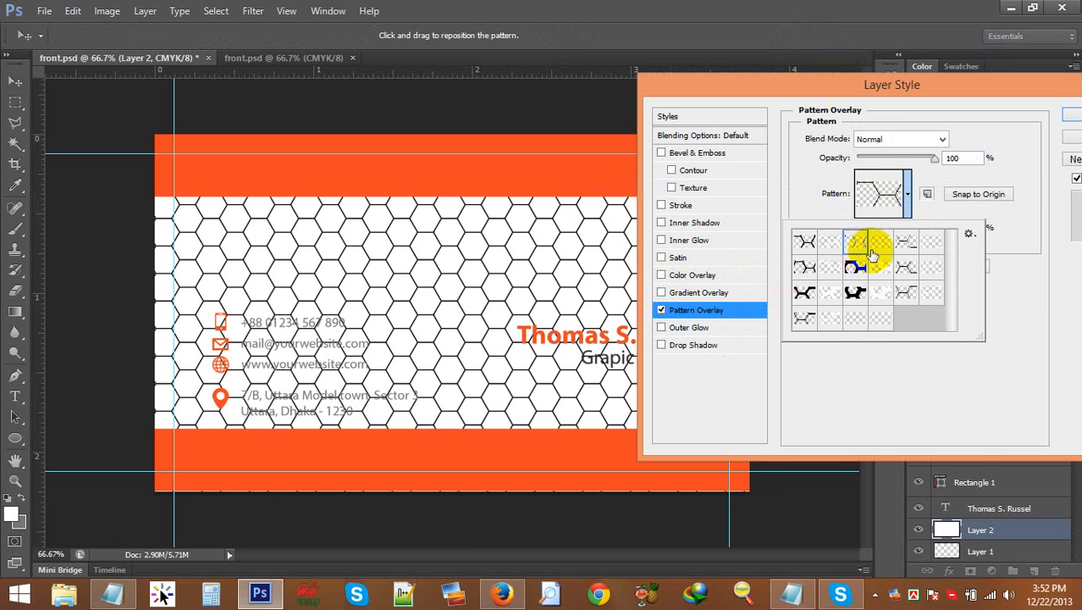
{"action": "left_click", "coordinate": [985, 241]}
{"action": "left_click_drag", "start_coordinate": [895, 229], "coordinate": [869, 237]}
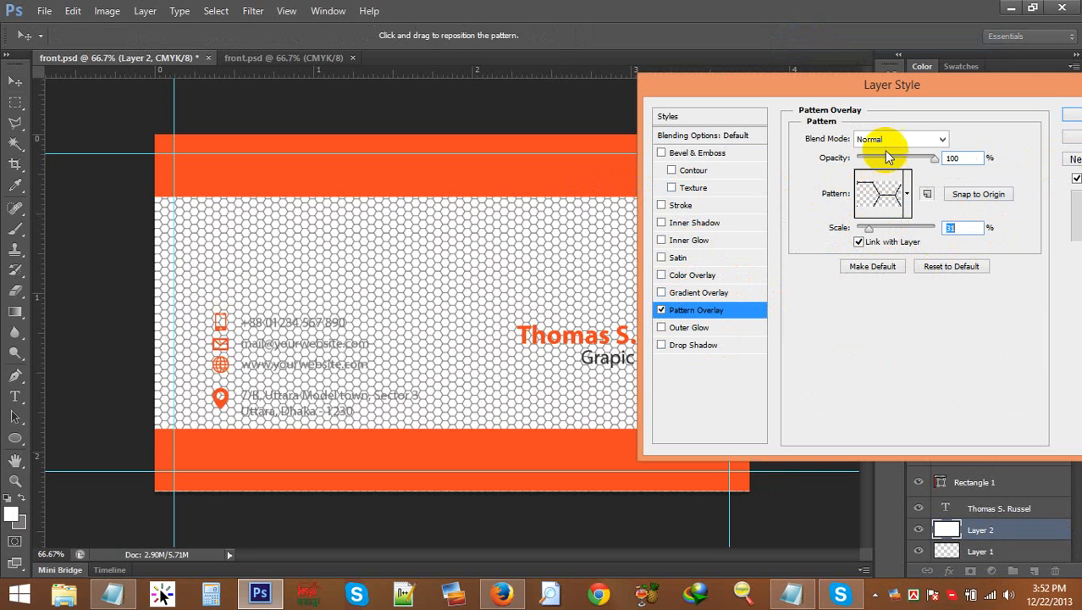
Step: Lower the pattern overlay's opacity to 24%
{"action": "left_click_drag", "start_coordinate": [932, 157], "coordinate": [873, 170]}
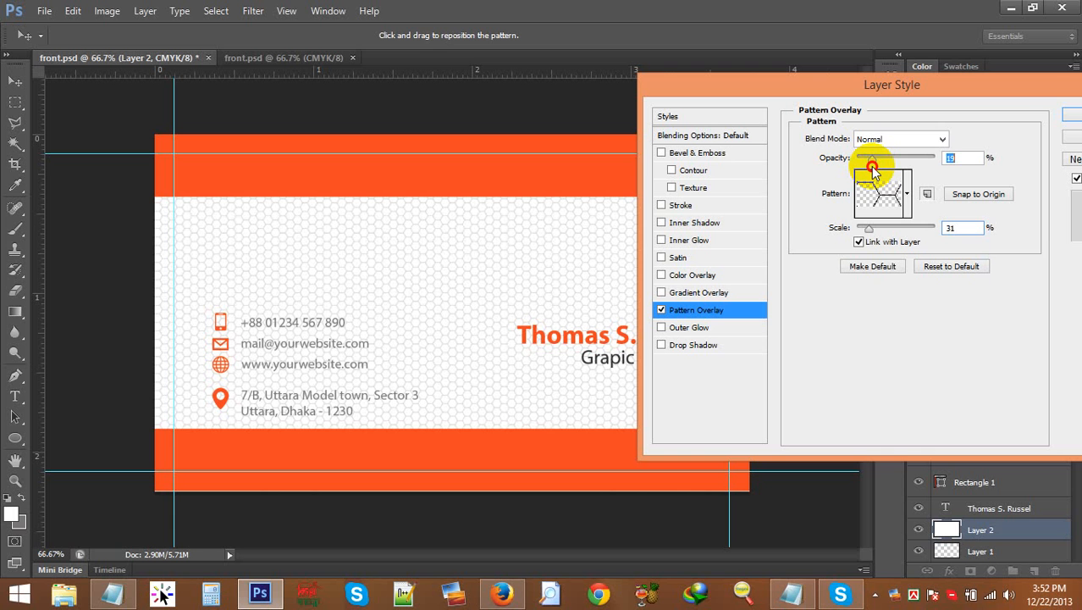
{"action": "left_click_drag", "start_coordinate": [873, 170], "coordinate": [878, 171]}
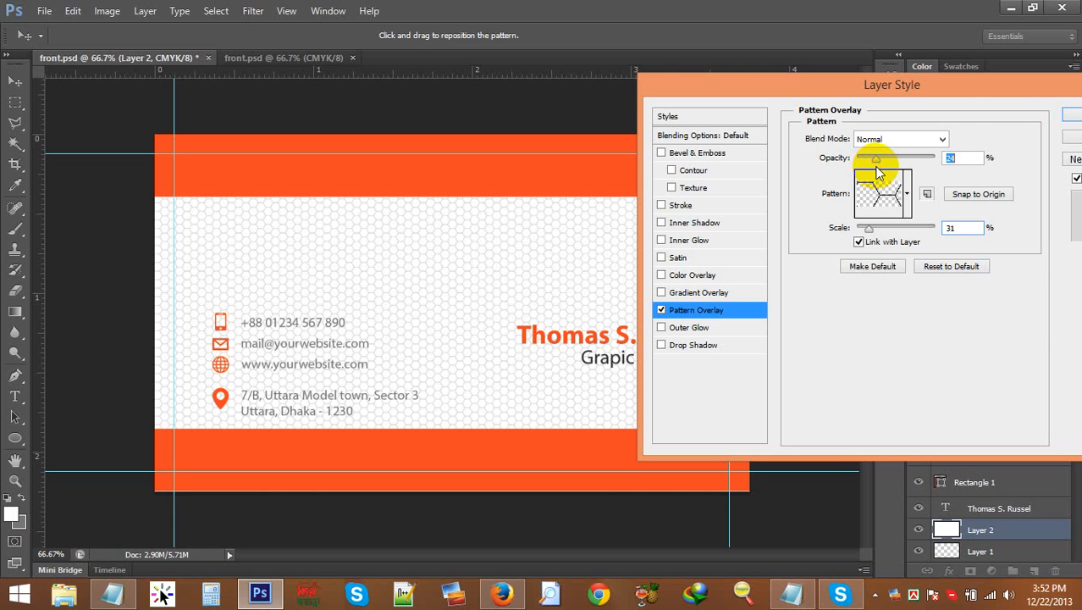
{"action": "left_click_drag", "start_coordinate": [935, 90], "coordinate": [816, 131]}
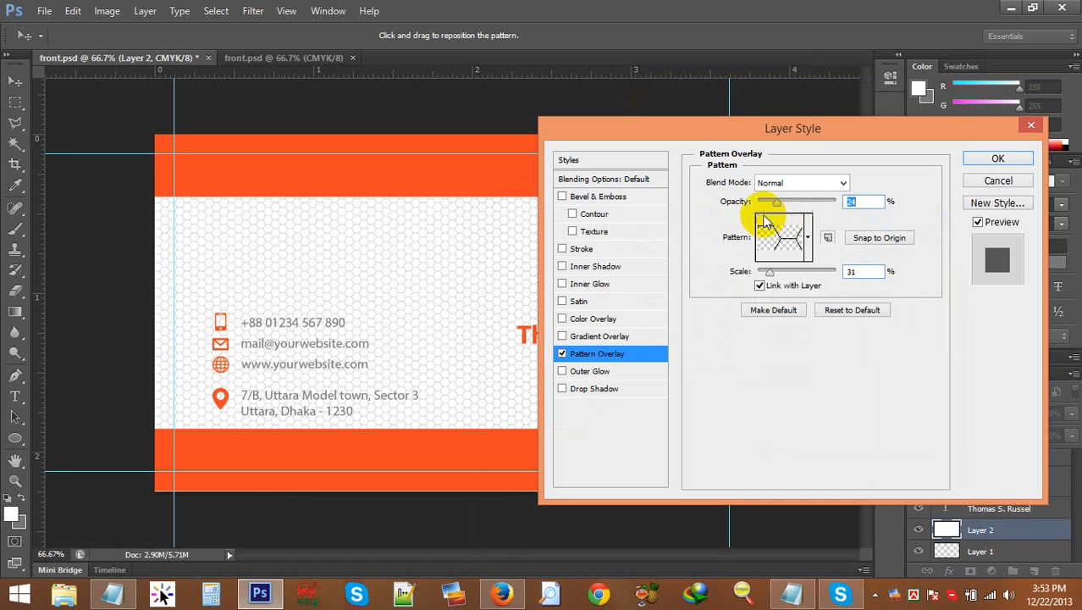
Step: Set Layer 2's hexagon pattern overlay to 17% opacity and 27% scale, and apply the layer style
{"action": "left_click_drag", "start_coordinate": [777, 204], "coordinate": [773, 210]}
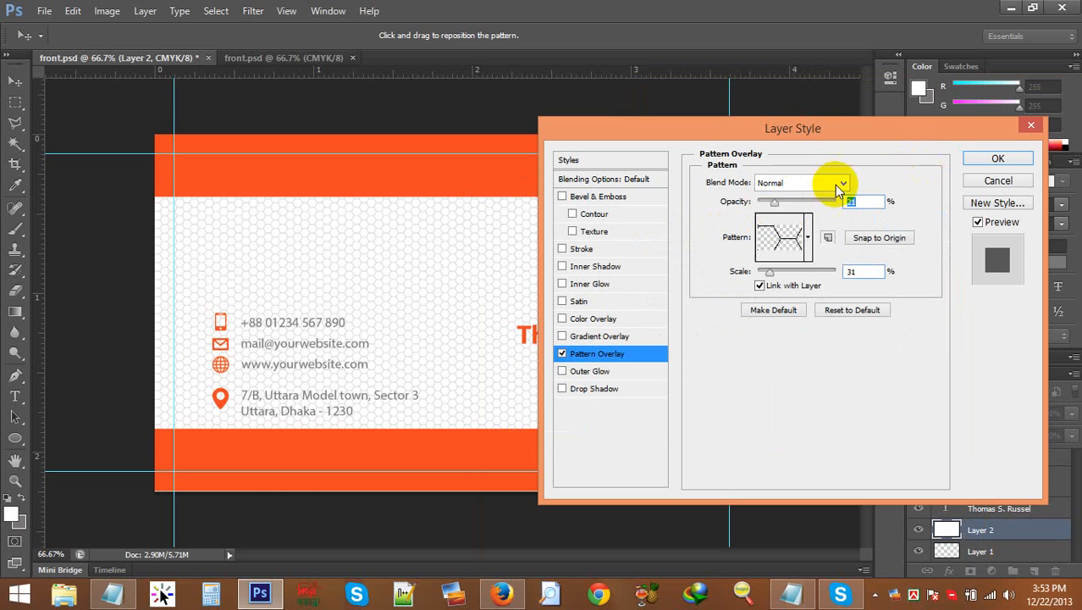
{"action": "left_click_drag", "start_coordinate": [777, 210], "coordinate": [773, 211]}
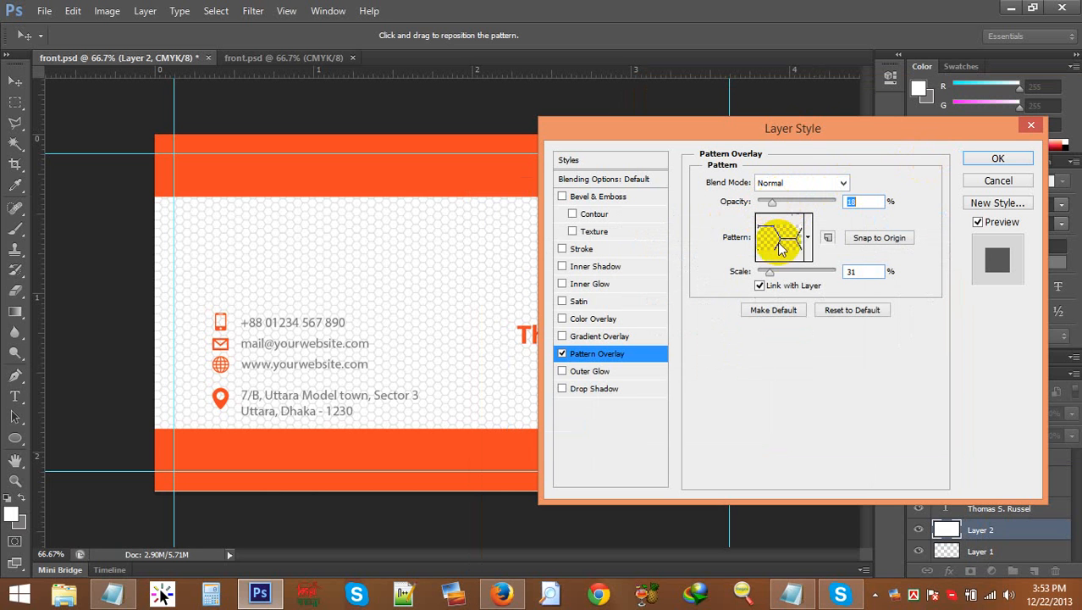
{"action": "mouse_move", "coordinate": [769, 276]}
{"action": "left_mouse_down"}
{"action": "mouse_move", "coordinate": [828, 286]}
{"action": "mouse_move", "coordinate": [764, 281]}
{"action": "left_mouse_up"}
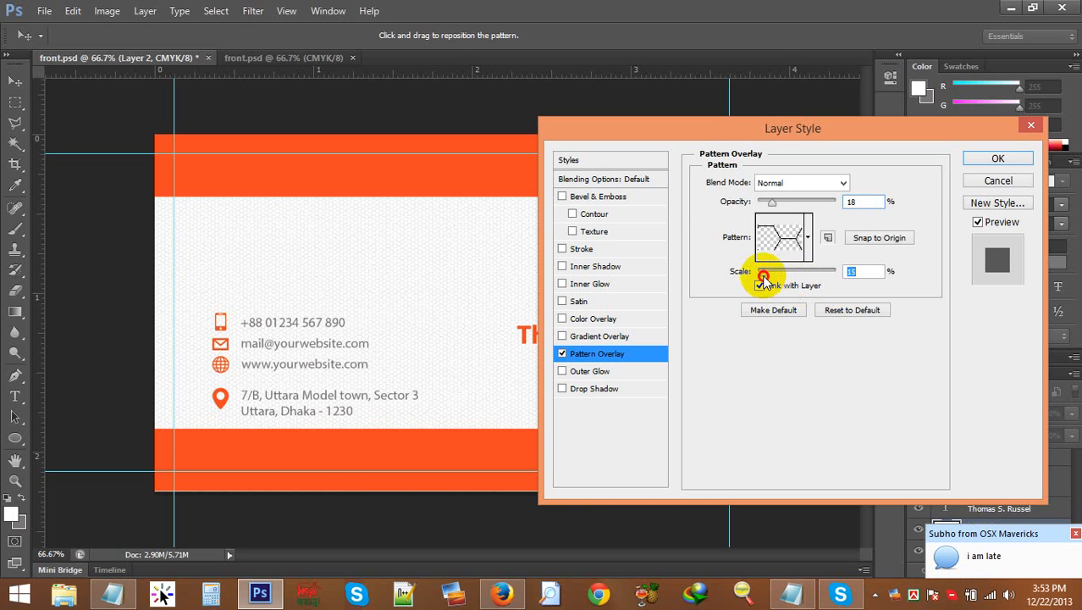
{"action": "left_click_drag", "start_coordinate": [764, 282], "coordinate": [768, 273]}
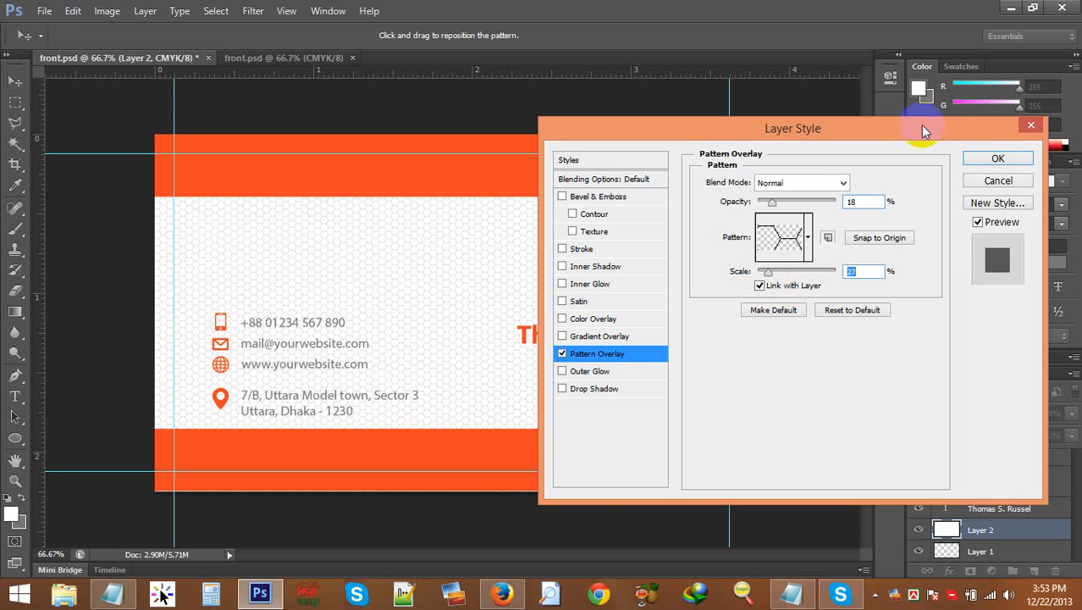
{"action": "left_click", "coordinate": [771, 202]}
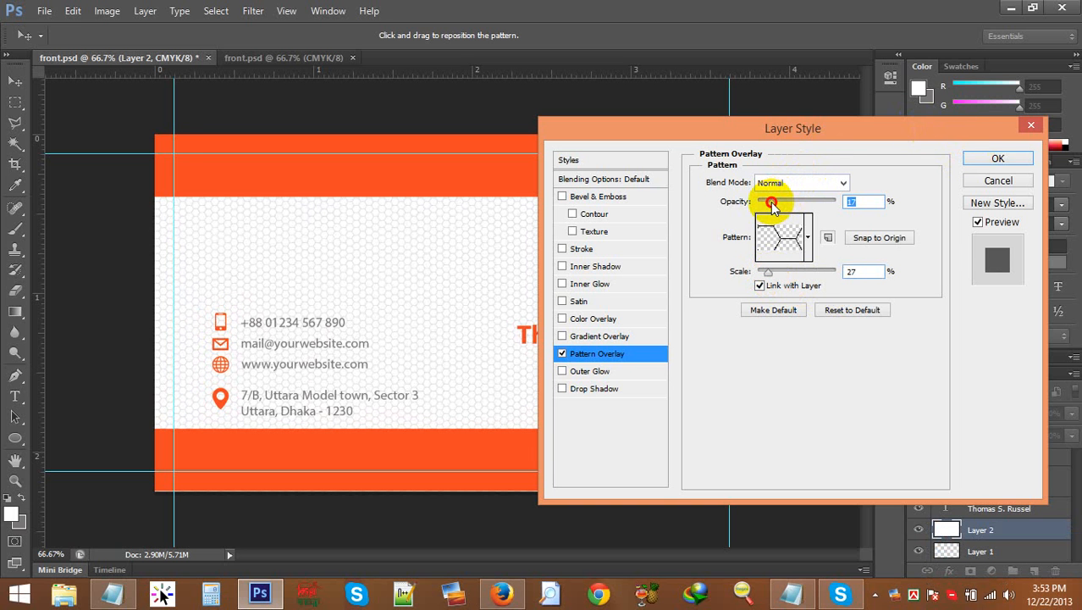
{"action": "left_click", "coordinate": [1016, 161]}
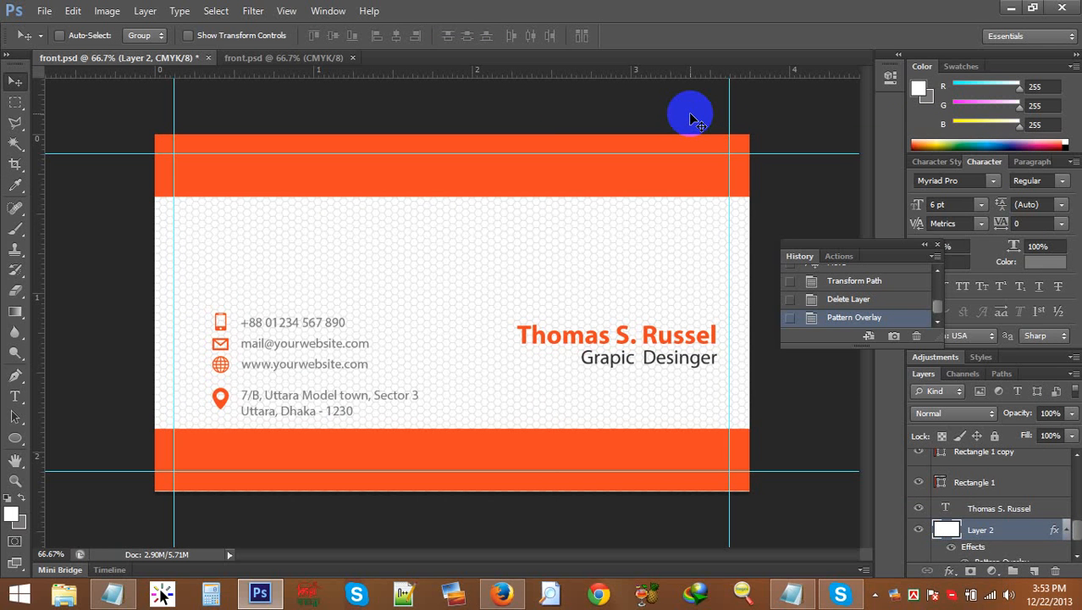
{"action": "scroll", "coordinate": [987, 496], "scroll_direction": "up", "scroll_amount": 2}
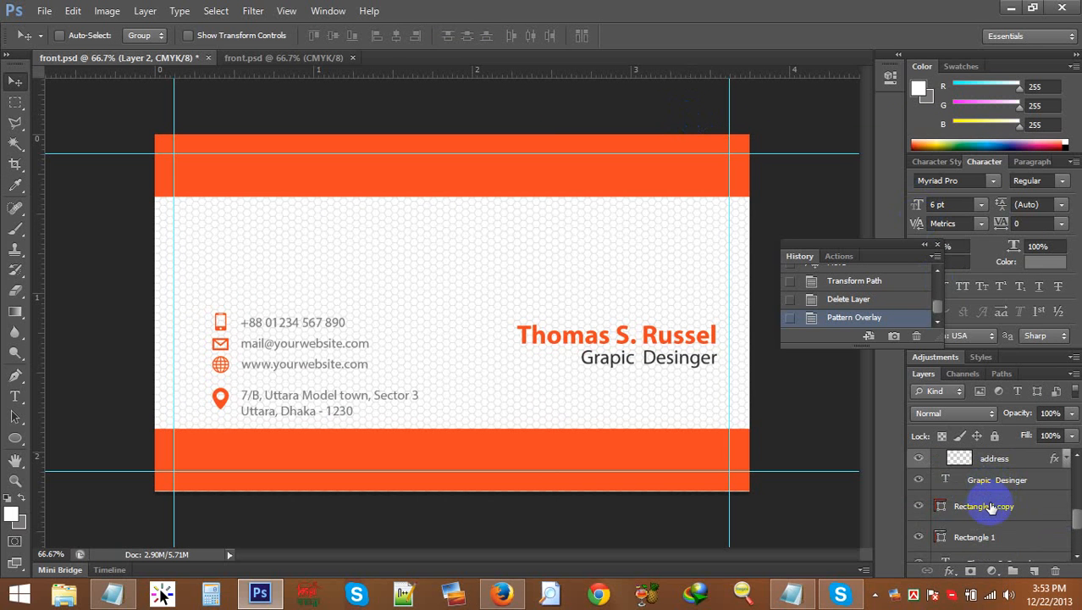
{"action": "left_click", "coordinate": [993, 506]}
{"action": "scroll", "coordinate": [993, 505], "scroll_direction": "up", "scroll_amount": 1}
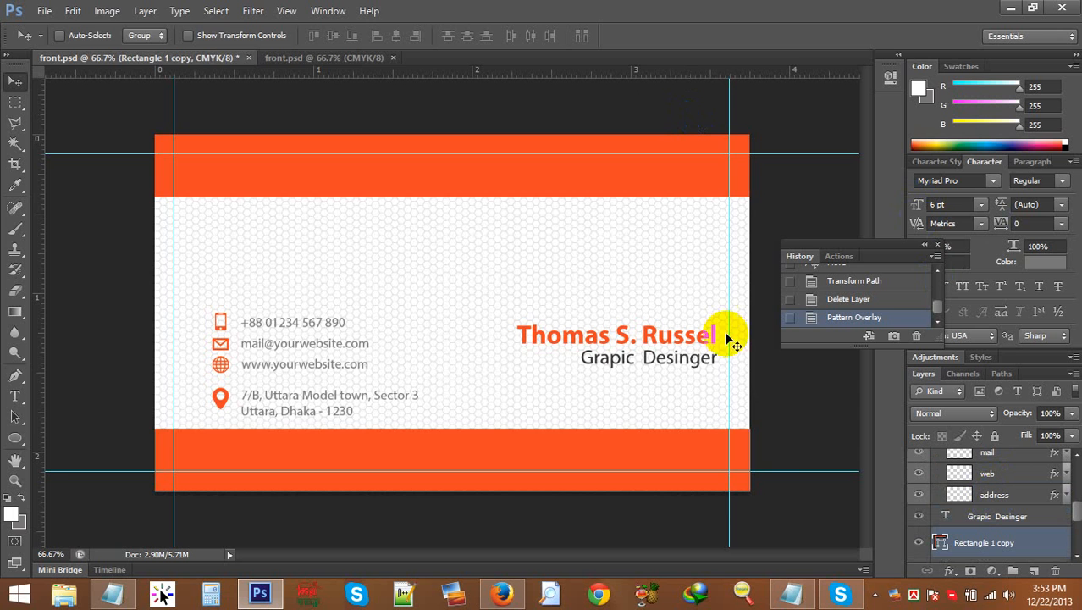
Step: Open screenshot_87.png from the 01. Corporate Vol 1 folder in Business Card Project
{"action": "left_click", "coordinate": [43, 10]}
{"action": "left_click", "coordinate": [67, 51]}
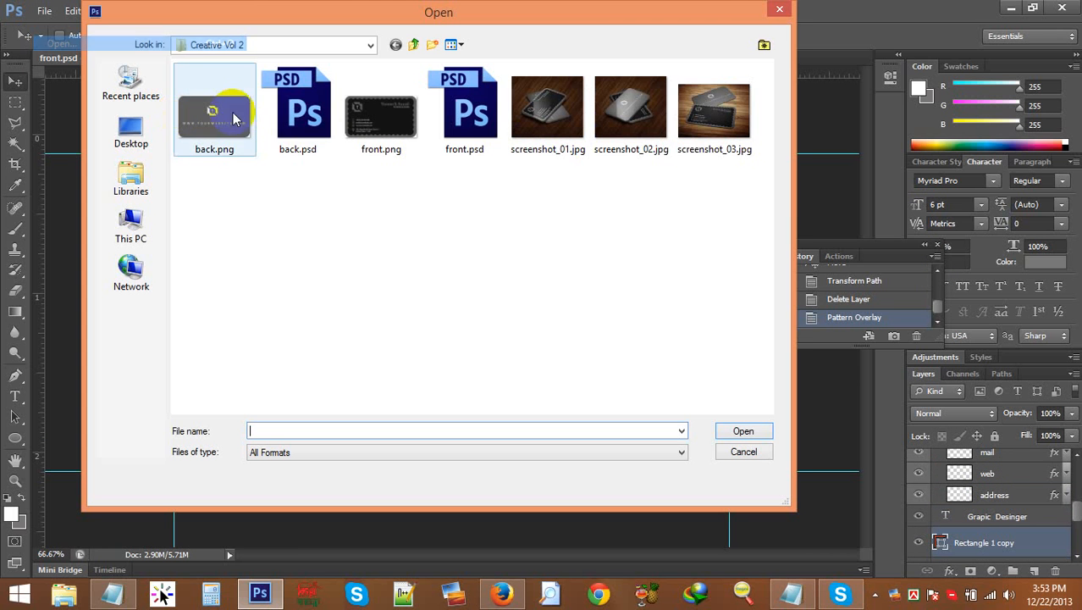
{"action": "left_click", "coordinate": [414, 45]}
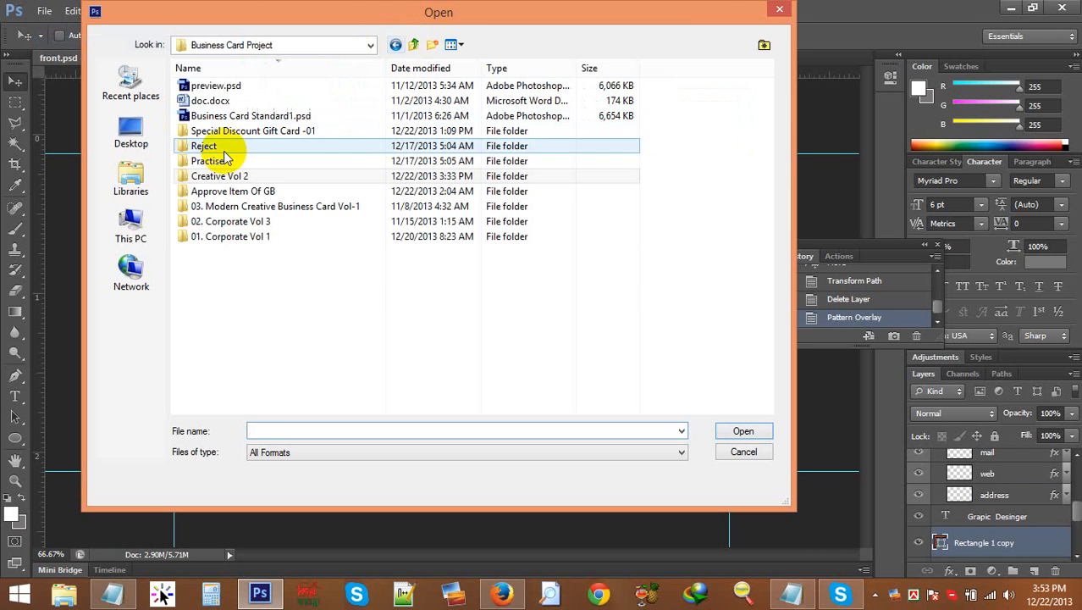
{"action": "double_click", "coordinate": [264, 235]}
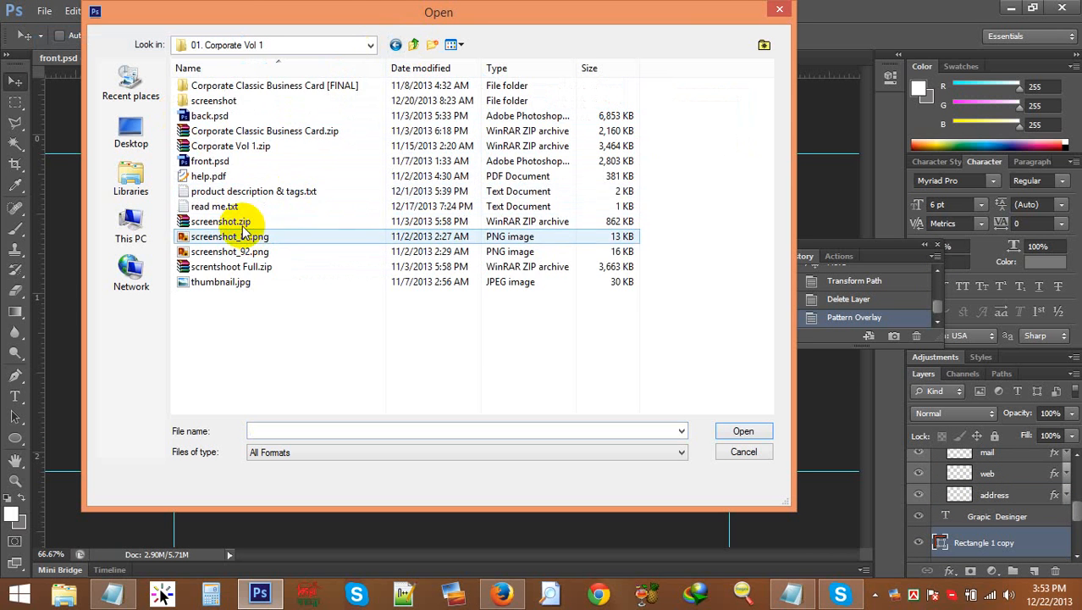
{"action": "double_click", "coordinate": [243, 237]}
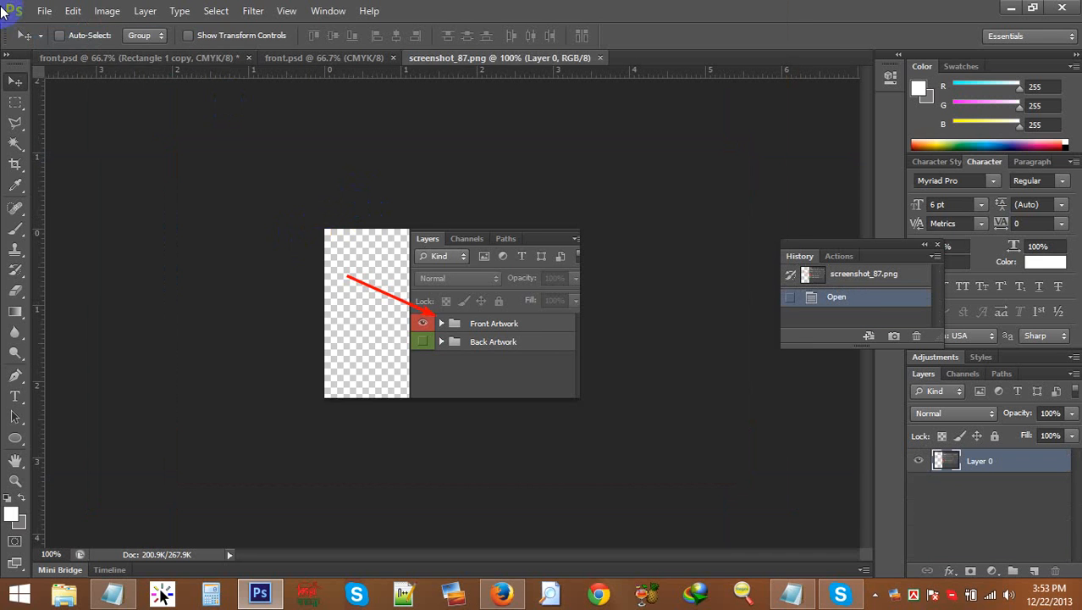
Step: Open the mockup image 01_screenshot-1.jpg from the screenshot folder, and close screenshot_87.png
{"action": "left_click", "coordinate": [44, 10]}
{"action": "left_click", "coordinate": [43, 40]}
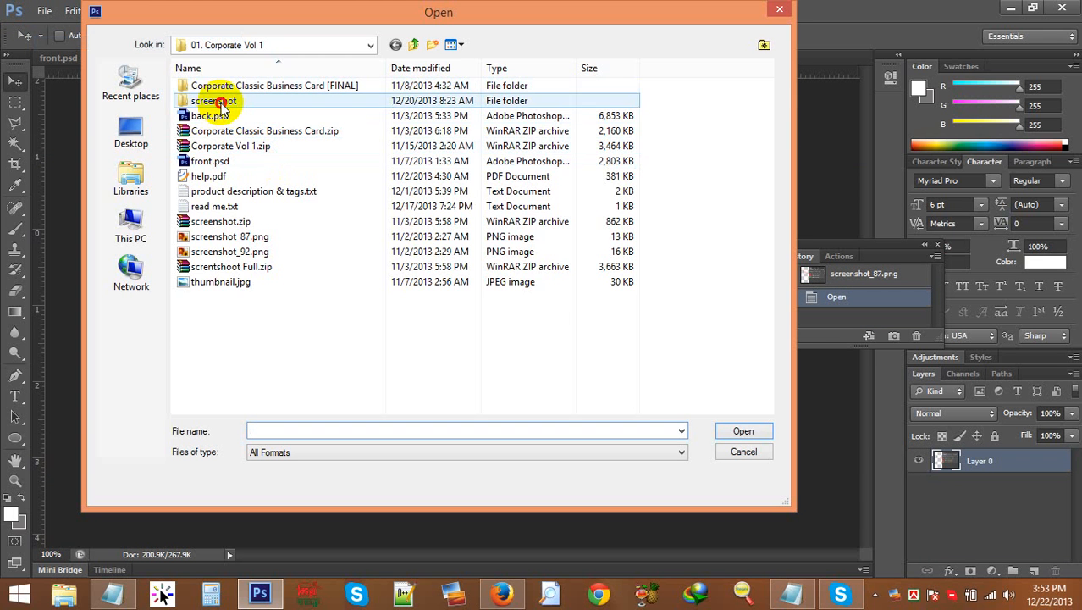
{"action": "double_click", "coordinate": [214, 101]}
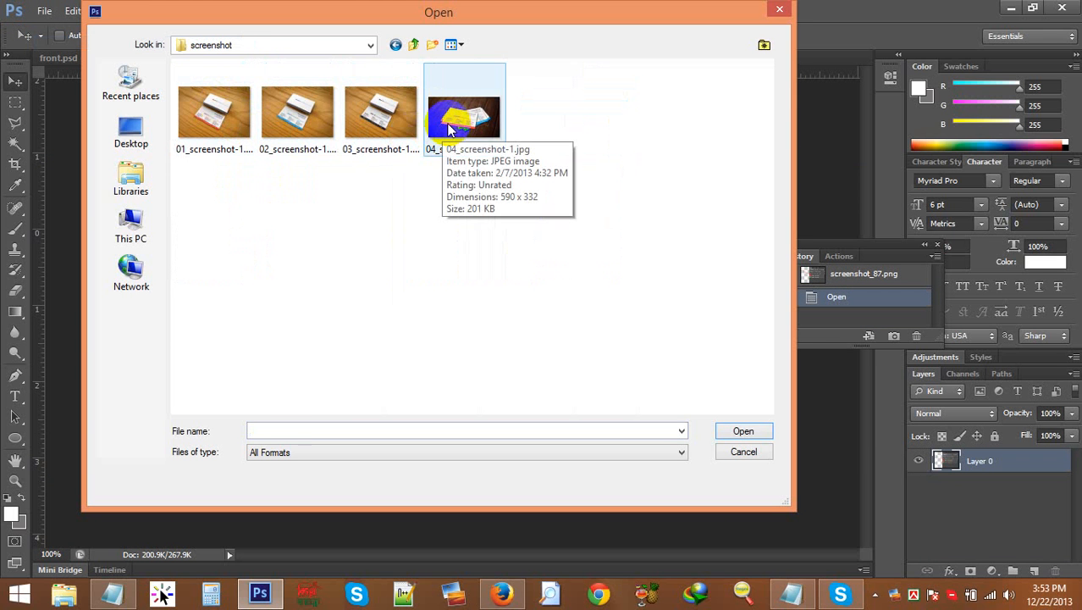
{"action": "double_click", "coordinate": [213, 110]}
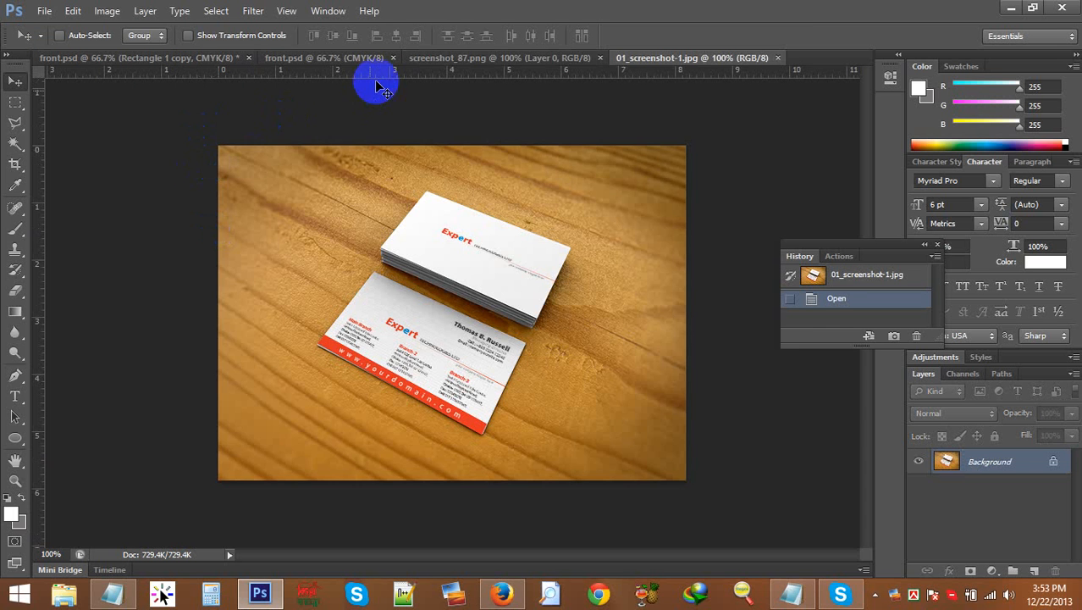
{"action": "left_click", "coordinate": [576, 57]}
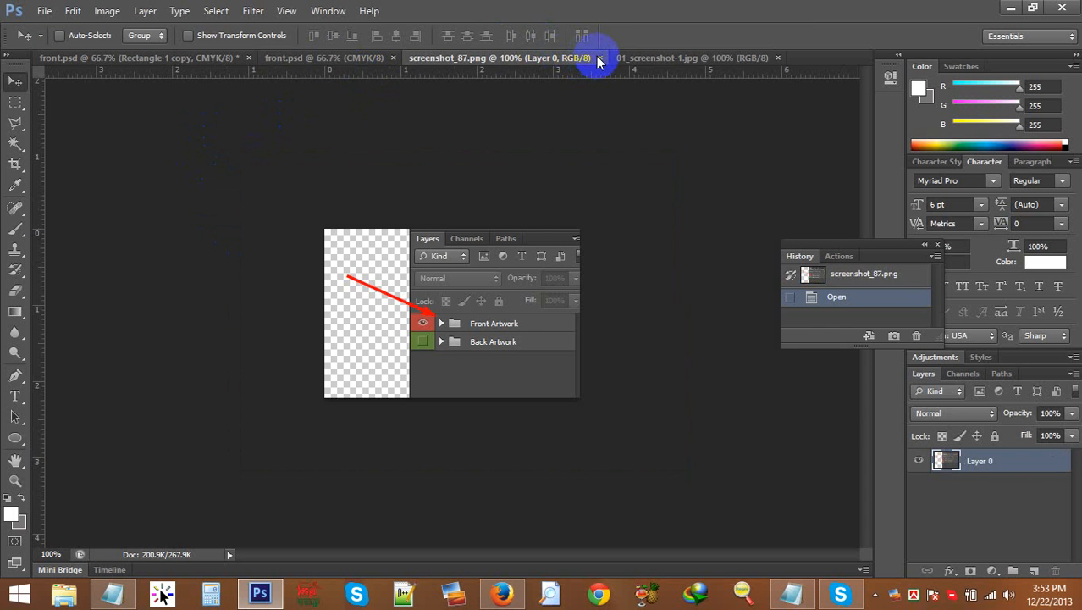
{"action": "left_click", "coordinate": [601, 58]}
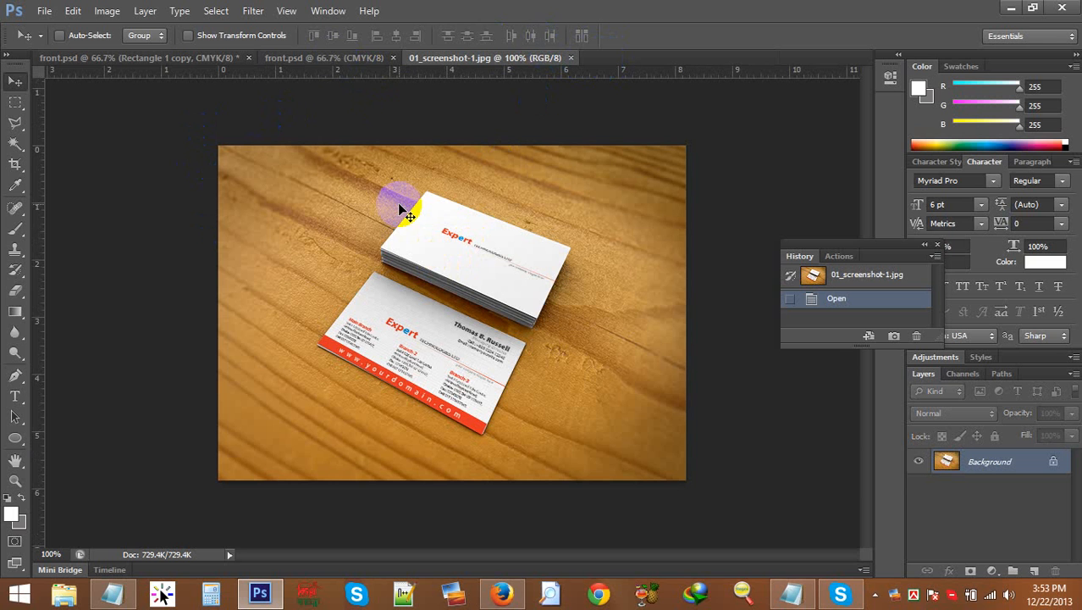
Step: Return to the orange card and lower Layer 2's pattern overlay opacity to about 6%
{"action": "left_click", "coordinate": [182, 66]}
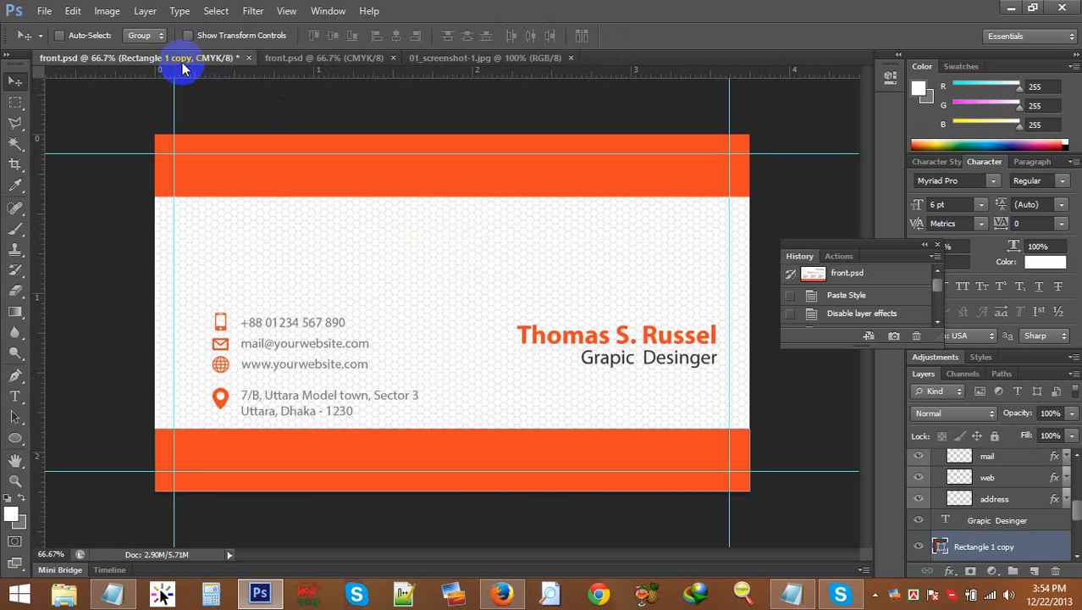
{"action": "scroll", "coordinate": [982, 551], "scroll_direction": "down", "scroll_amount": 2}
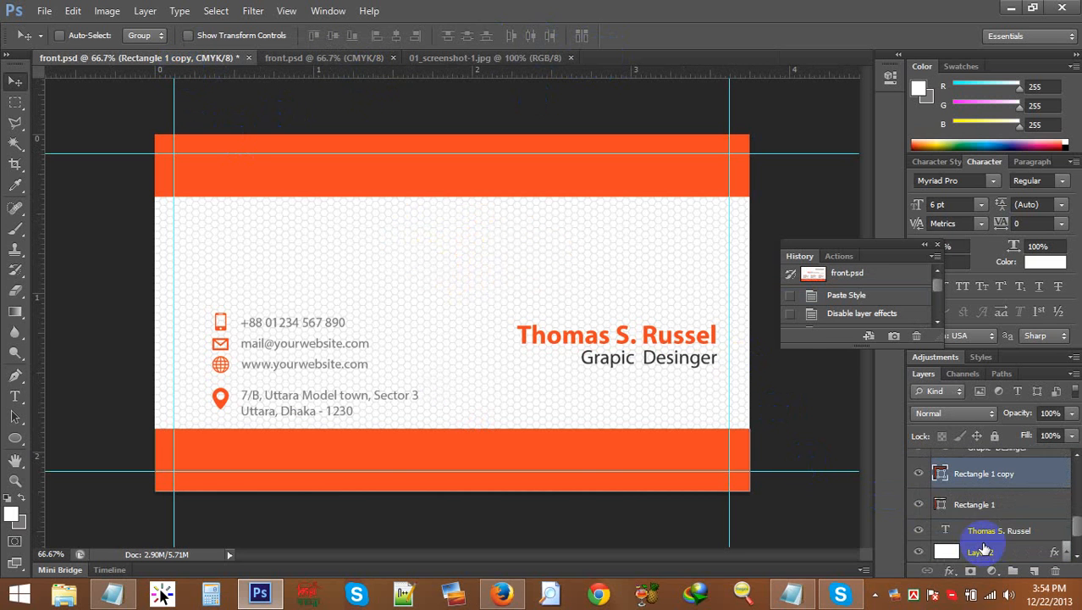
{"action": "scroll", "coordinate": [995, 550], "scroll_direction": "down", "scroll_amount": 2}
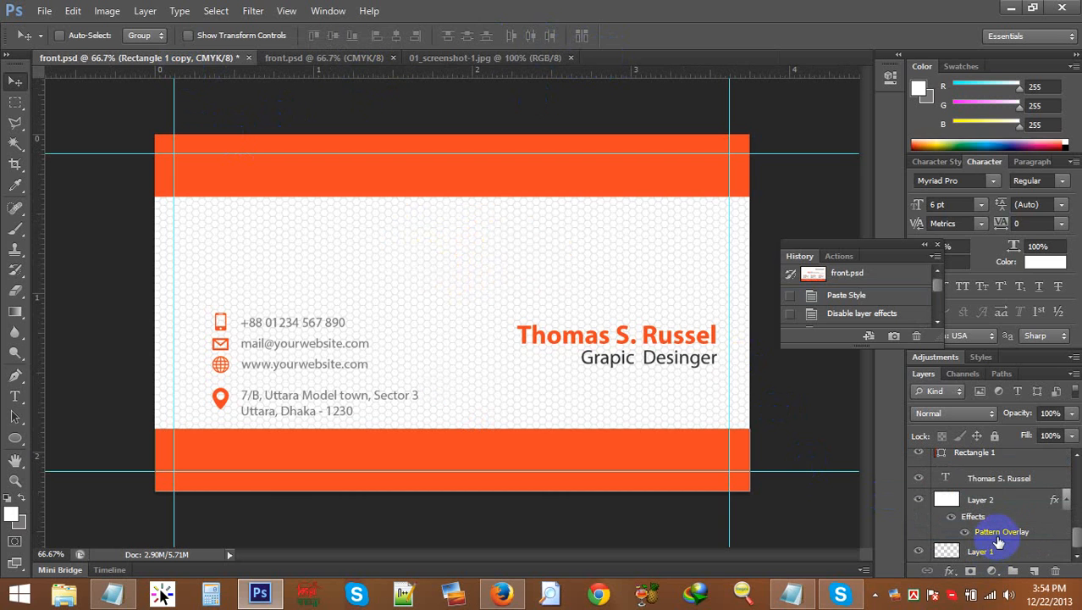
{"action": "double_click", "coordinate": [999, 541]}
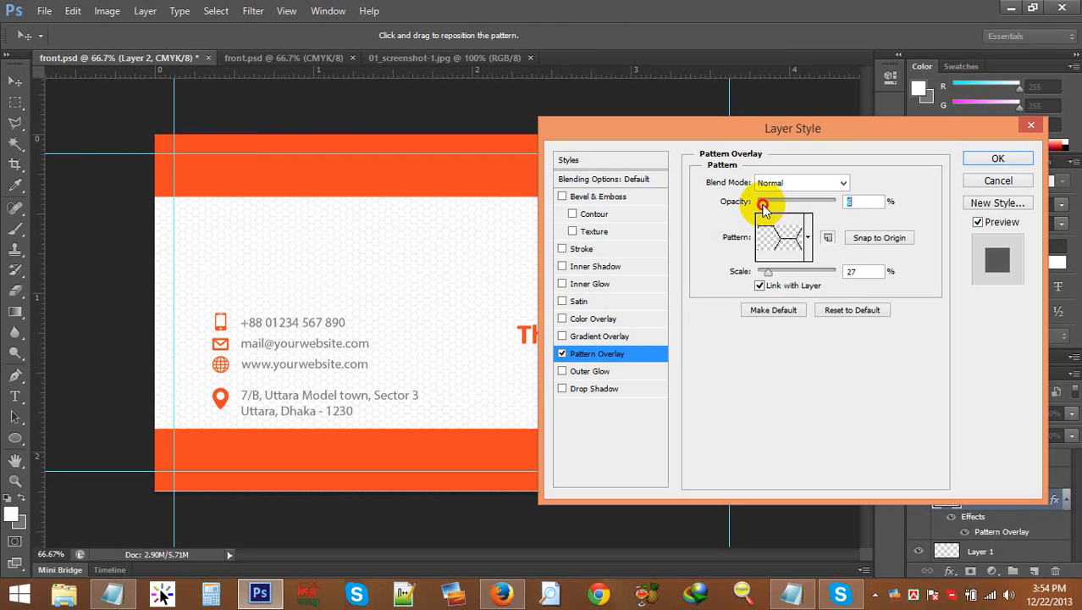
{"action": "left_click", "coordinate": [1015, 161]}
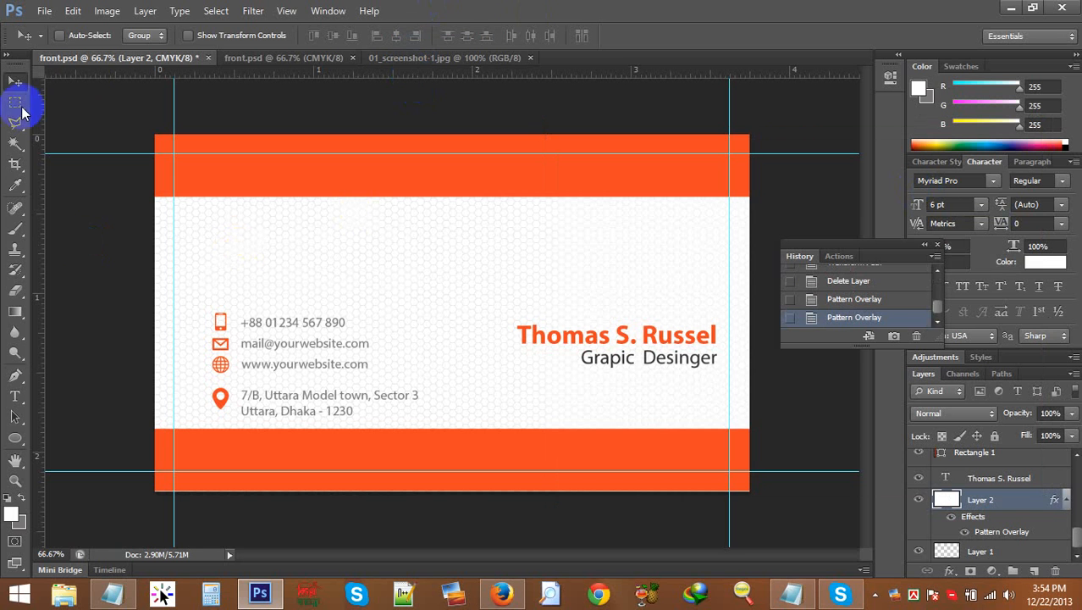
Step: View the dark front.psd card in its own window, dock it back as the last document, and return to the orange card
{"action": "left_click_drag", "start_coordinate": [234, 60], "coordinate": [227, 138]}
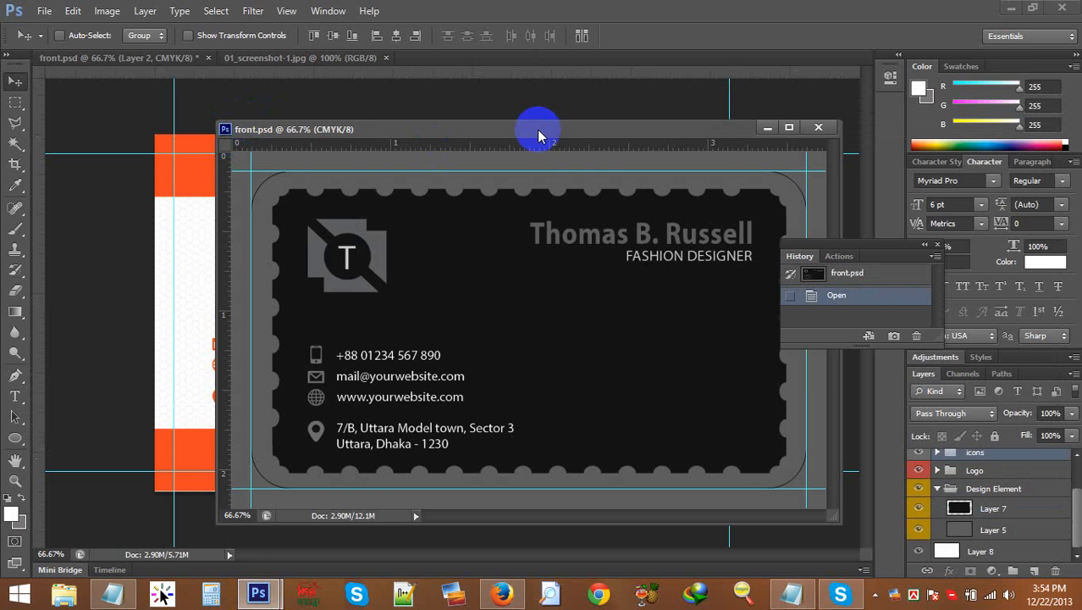
{"action": "left_click_drag", "start_coordinate": [536, 133], "coordinate": [673, 61]}
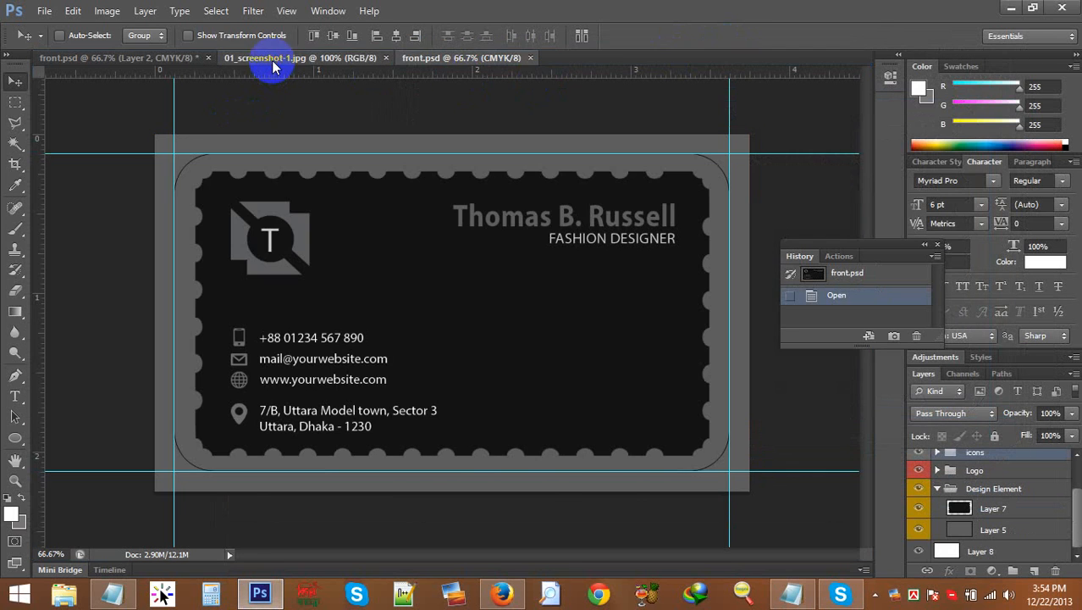
{"action": "left_click", "coordinate": [271, 61]}
{"action": "left_click", "coordinate": [146, 59]}
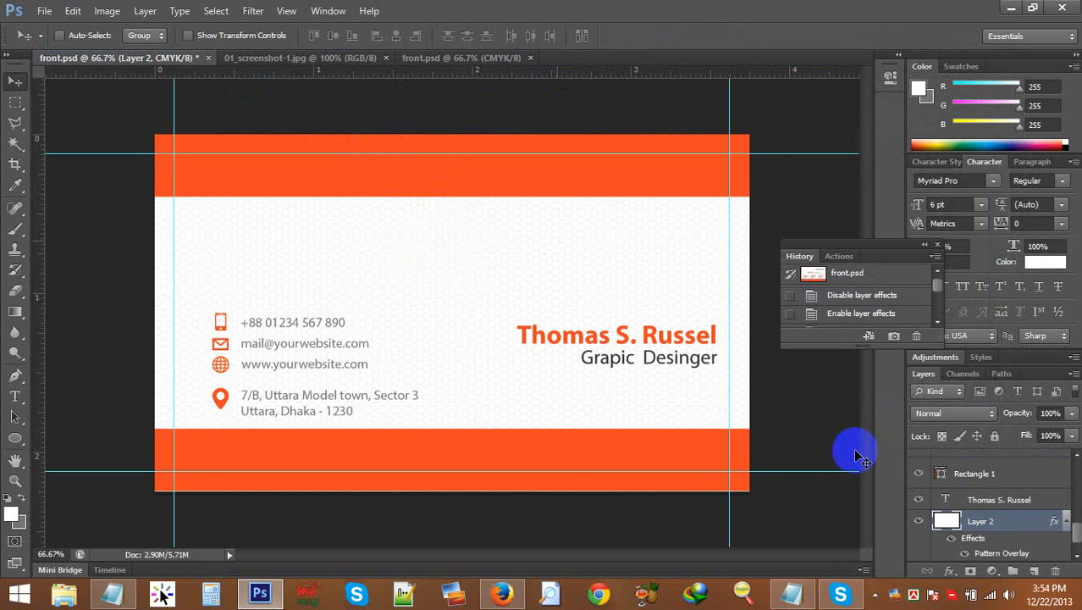
Step: Select the lower orange band's layer, Rectangle 1 copy, try moving it slightly down, and undo the move
{"action": "scroll", "coordinate": [978, 491], "scroll_direction": "up", "scroll_amount": 2}
{"action": "left_click", "coordinate": [979, 483]}
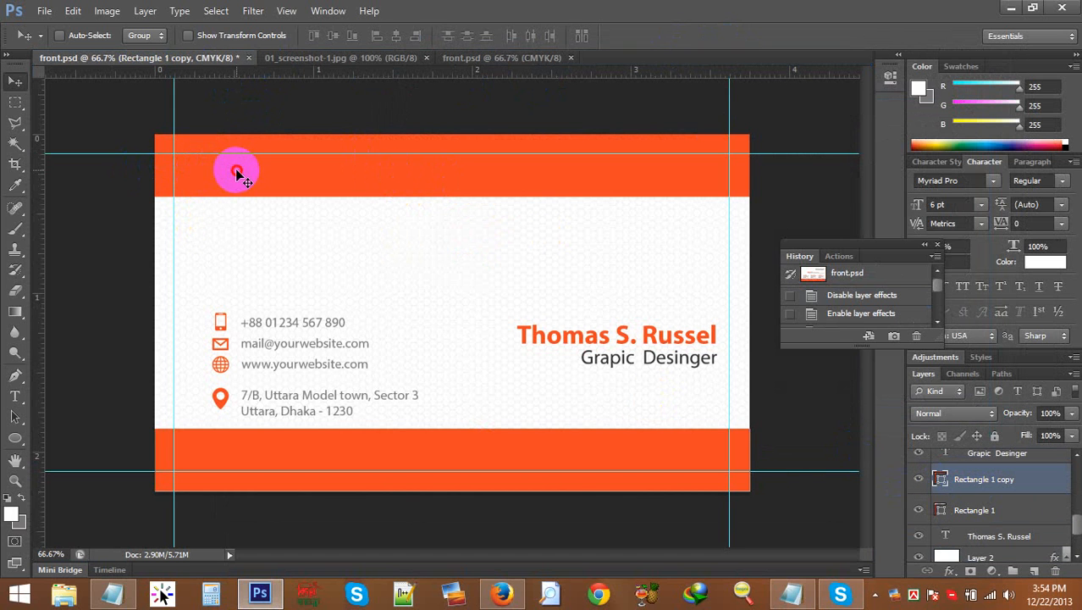
{"action": "left_click_drag", "start_coordinate": [237, 171], "coordinate": [236, 183]}
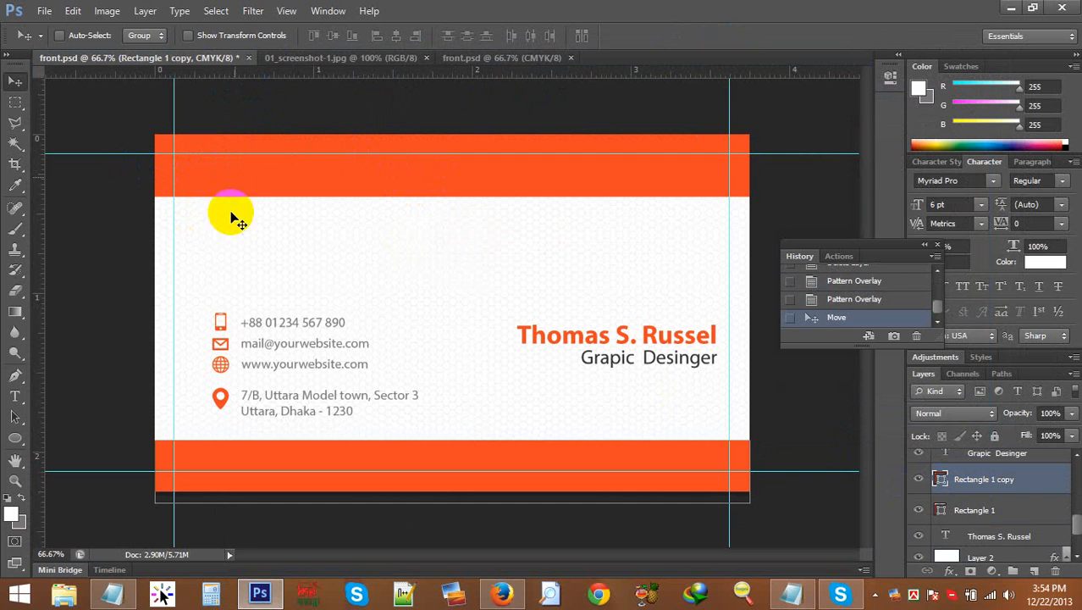
{"action": "key", "text": "ctrl+z"}
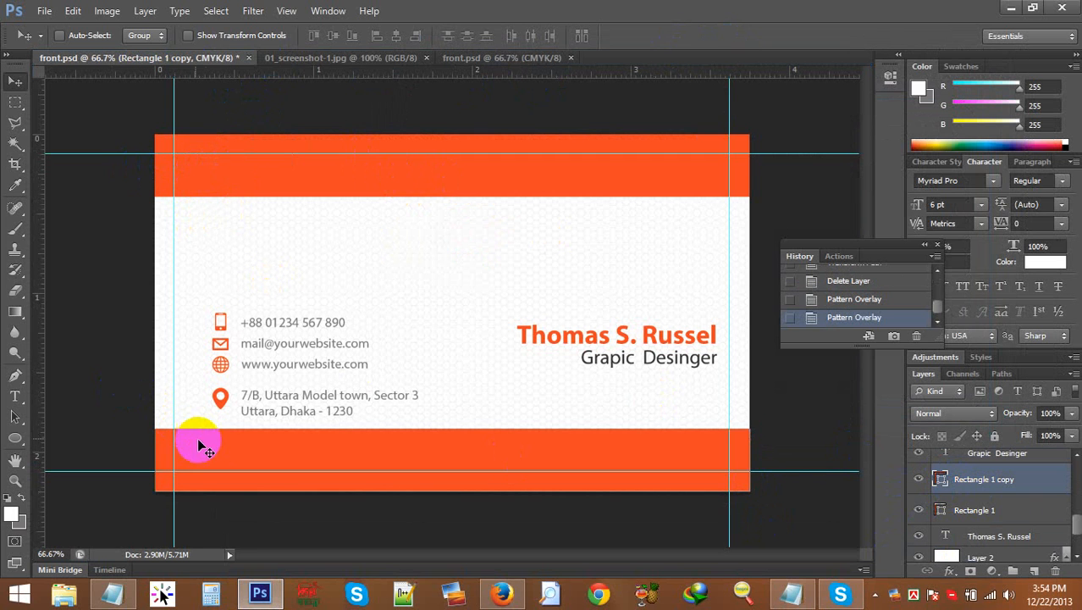
Step: Add horizontal guides along the inner edges of both orange bands, and nudge the lower band down about 5 pixels
{"action": "left_click_drag", "start_coordinate": [248, 75], "coordinate": [274, 196]}
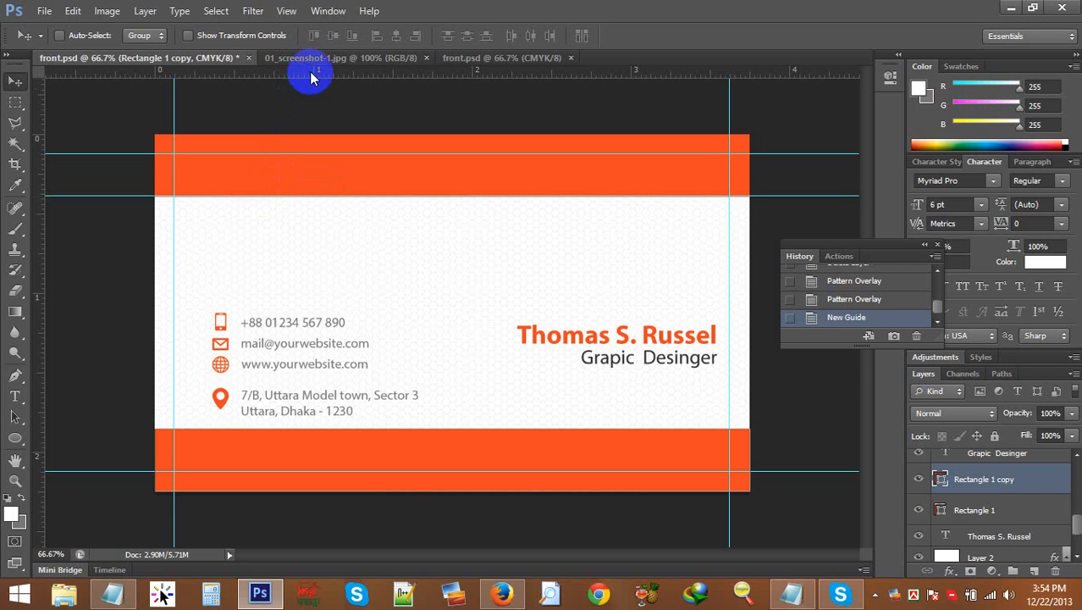
{"action": "left_click_drag", "start_coordinate": [309, 73], "coordinate": [264, 428]}
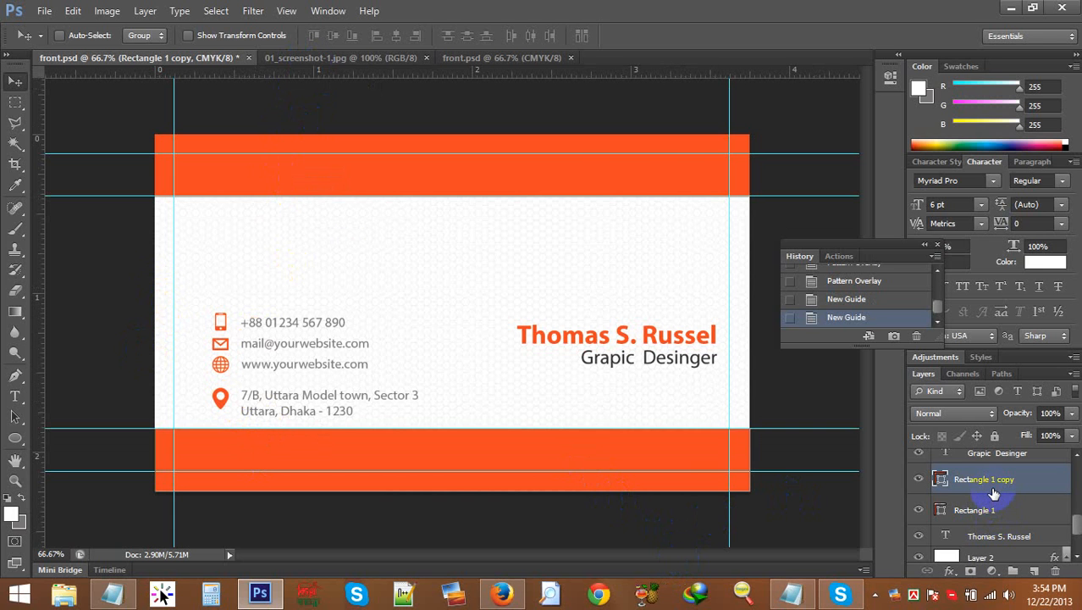
{"action": "key", "text": "Down"}
{"action": "key", "text": "Down"}
{"action": "key", "text": "Down"}
{"action": "key", "text": "Down"}
{"action": "key", "text": "Down"}
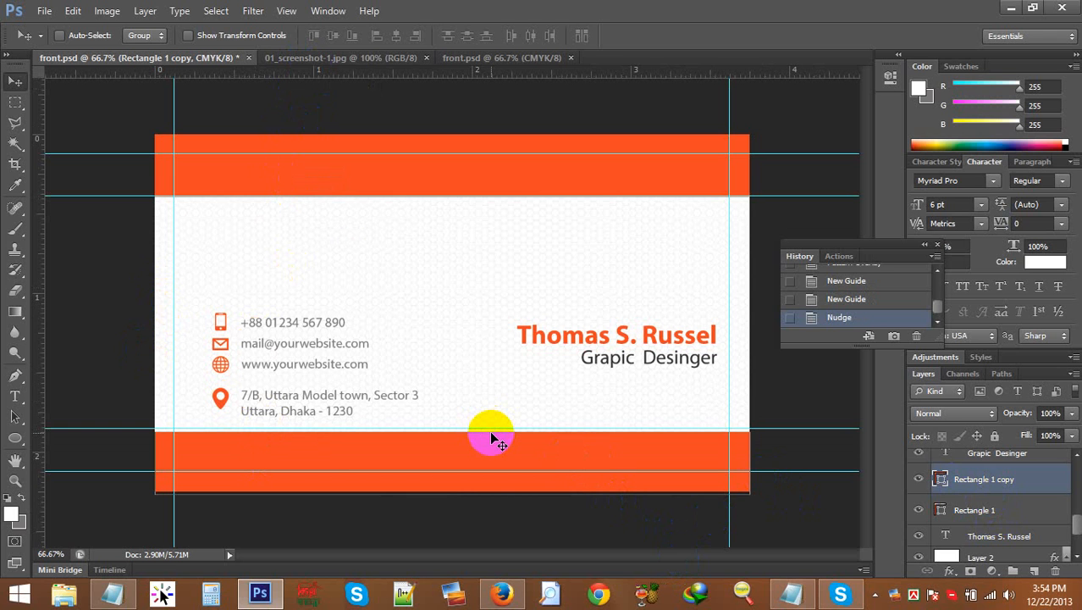
Step: Align the lower guide with the top edge of the bottom band, and remove both inner-edge guides
{"action": "left_click_drag", "start_coordinate": [491, 430], "coordinate": [490, 433]}
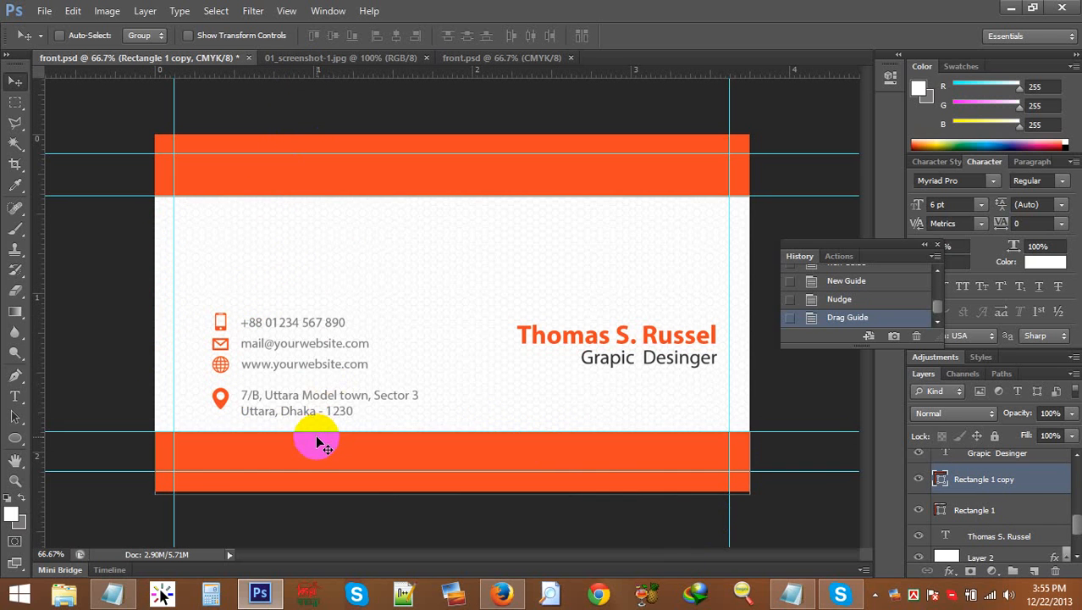
{"action": "left_click_drag", "start_coordinate": [310, 430], "coordinate": [284, 26]}
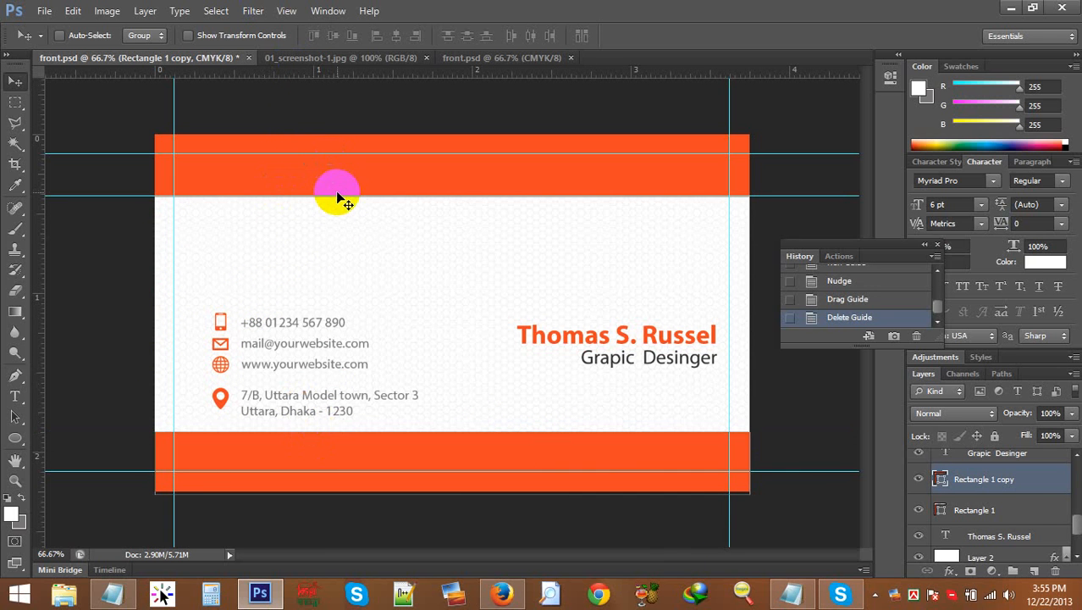
{"action": "left_click_drag", "start_coordinate": [337, 197], "coordinate": [313, 48]}
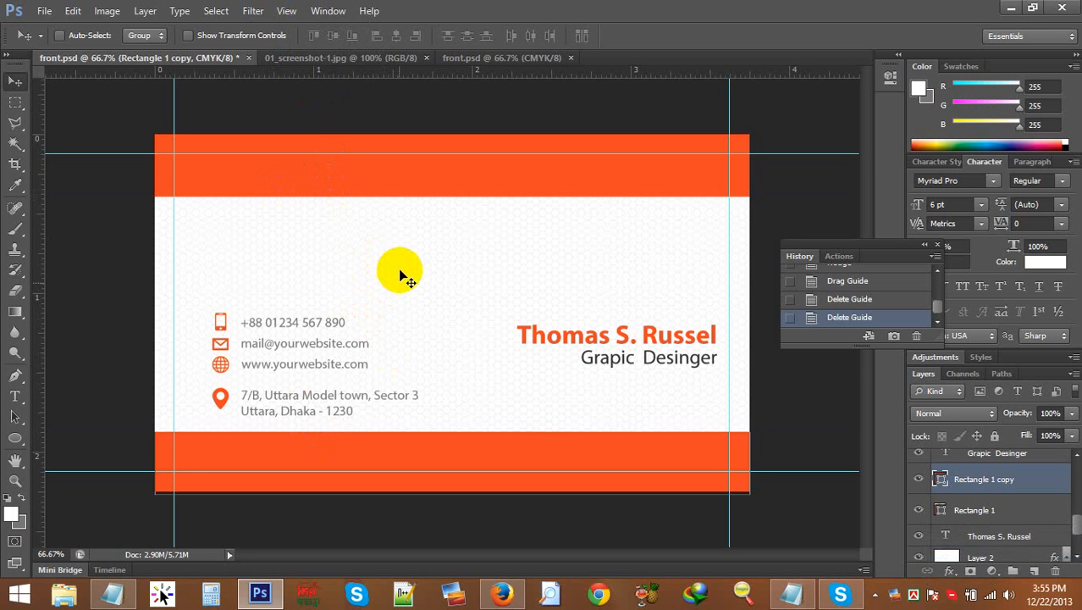
Step: Replace the first word of the job title below the name with "Web"
{"action": "left_click", "coordinate": [14, 395]}
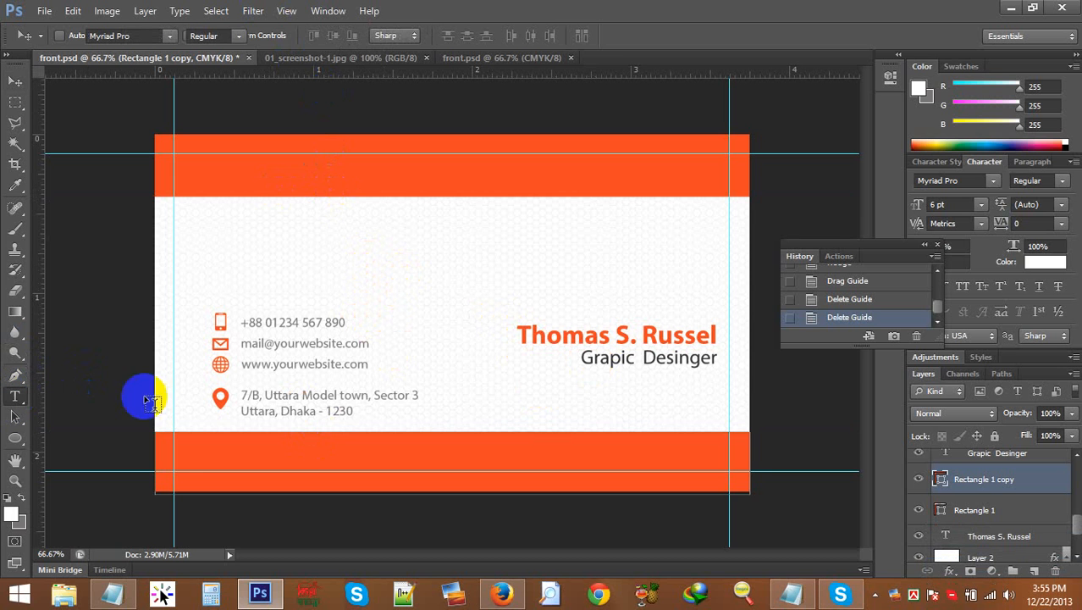
{"action": "left_click", "coordinate": [601, 358]}
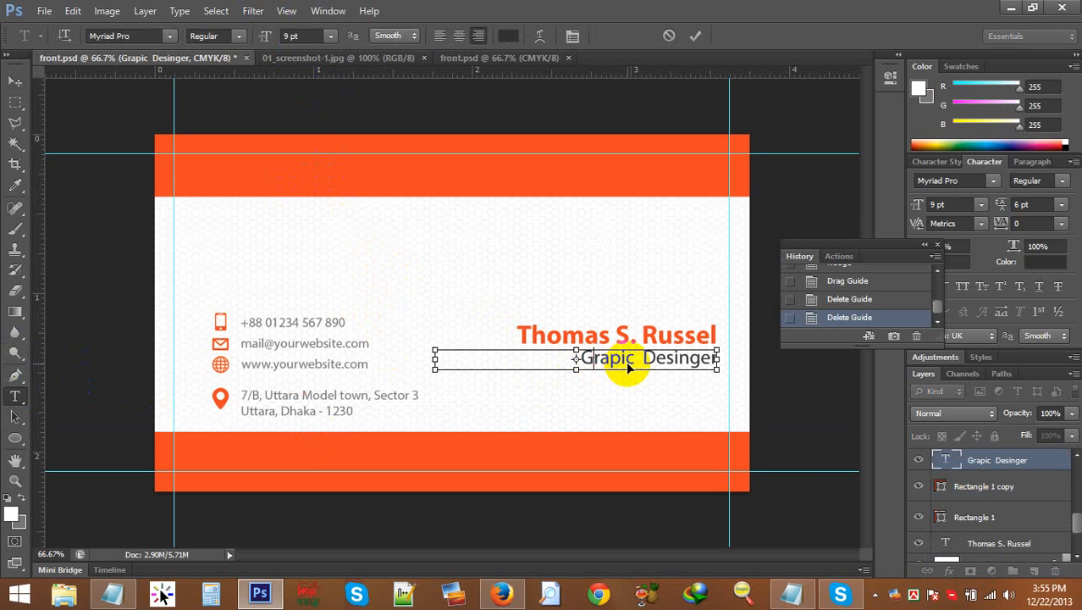
{"action": "key", "text": "ctrl+a"}
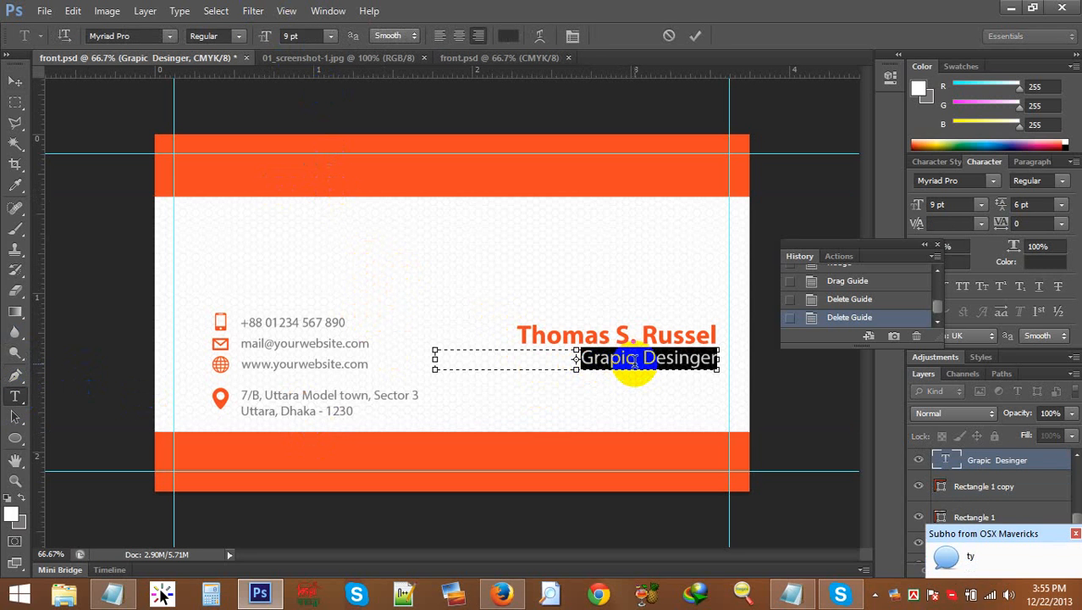
{"action": "left_click", "coordinate": [560, 358]}
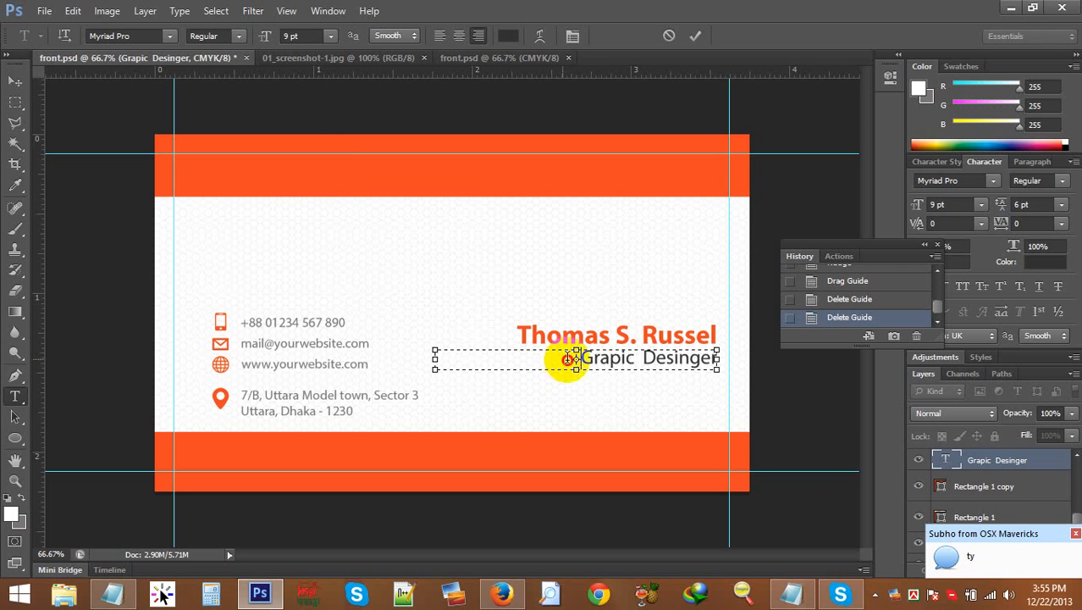
{"action": "double_click", "coordinate": [604, 358]}
{"action": "type", "text": "W"}
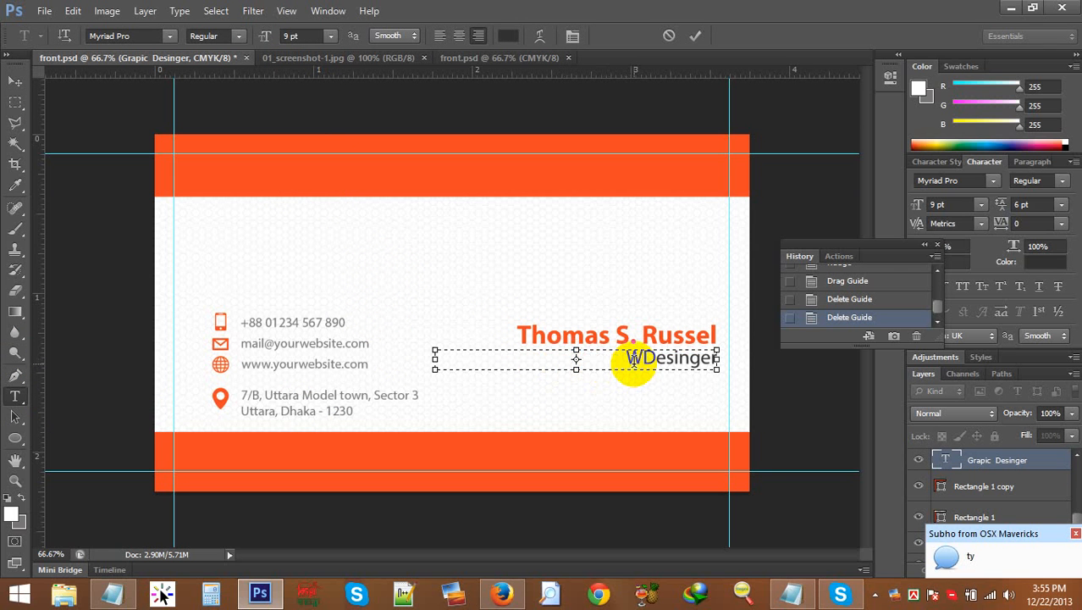
{"action": "type", "text": "eb"}
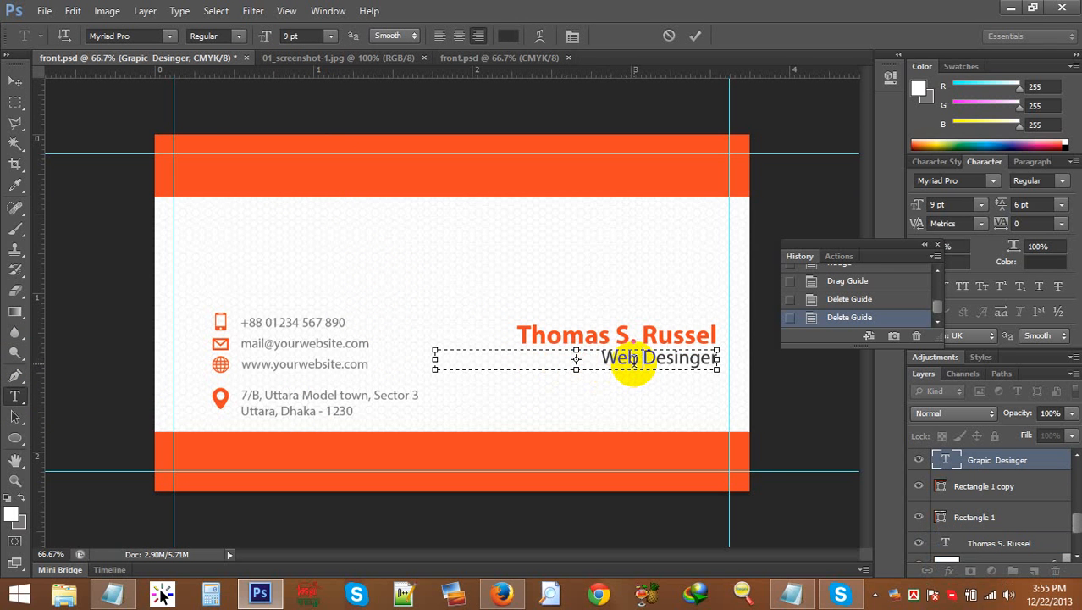
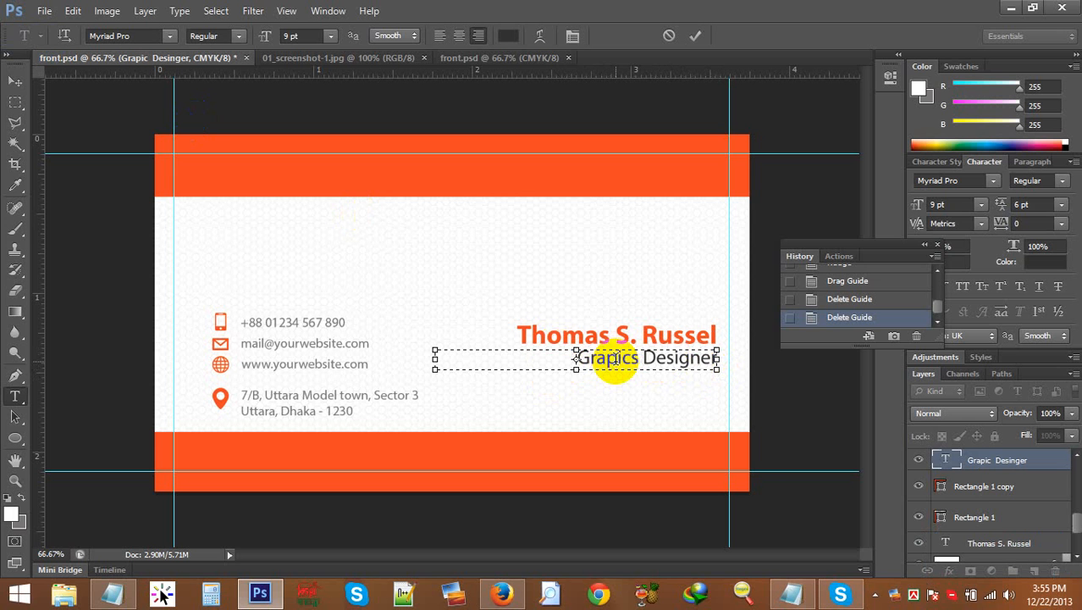
Step: Format the job title in all caps and correct its first word so the line reads GRAPHICS DESIGNER
{"action": "key", "text": "ctrl+a"}
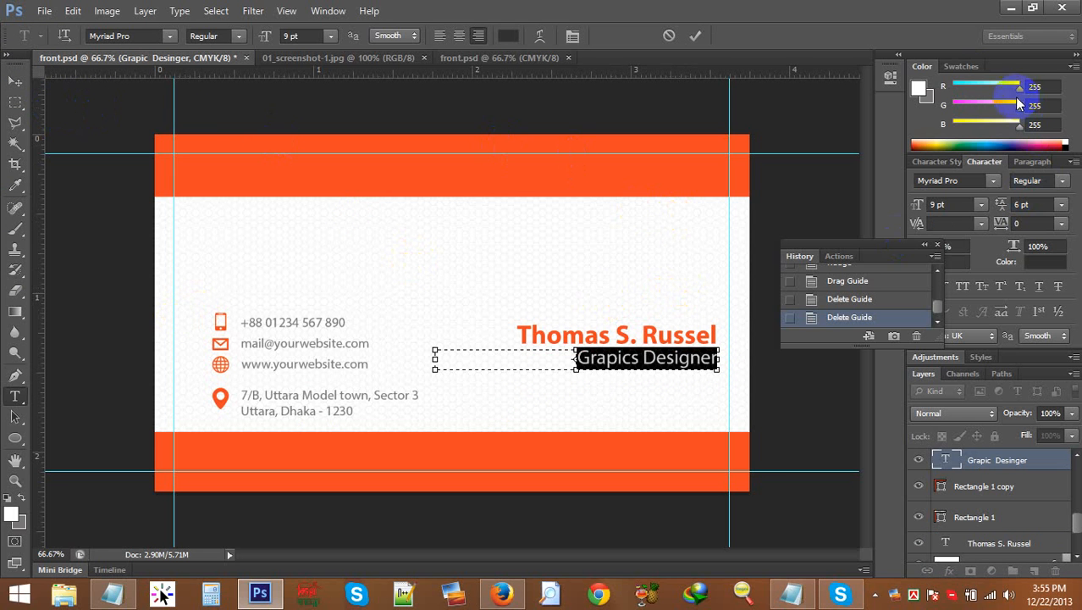
{"action": "left_click", "coordinate": [1023, 162]}
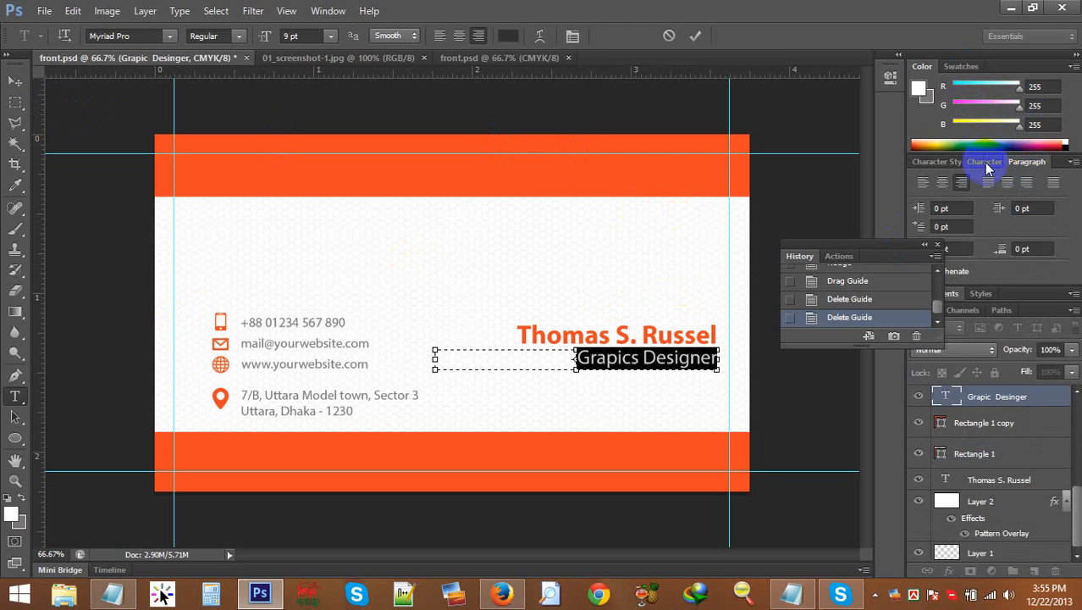
{"action": "left_click", "coordinate": [984, 162]}
{"action": "left_click", "coordinate": [1026, 222]}
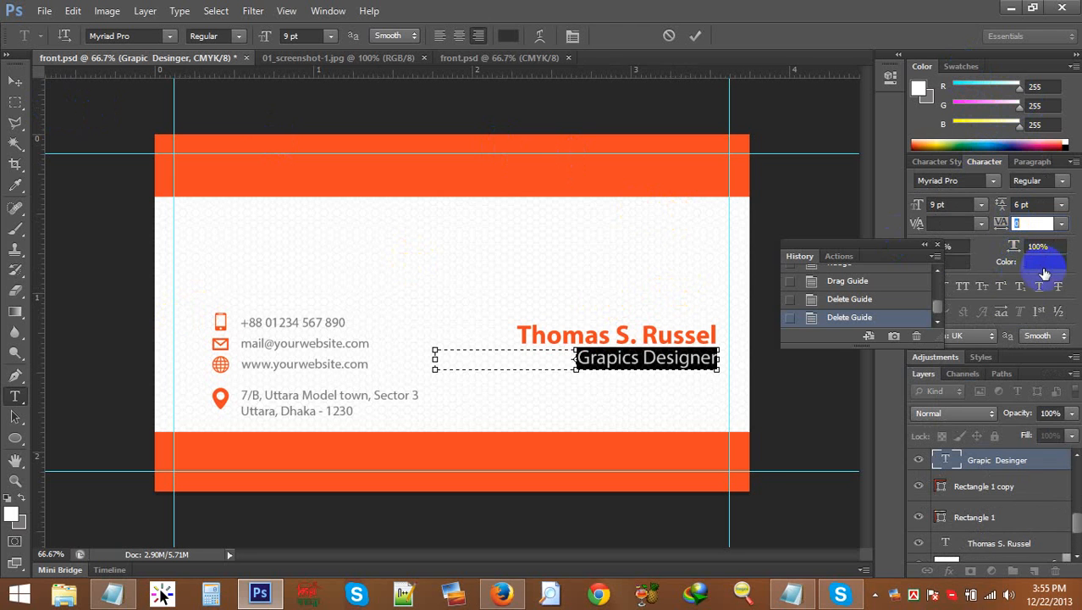
{"action": "left_click", "coordinate": [961, 286]}
{"action": "left_click", "coordinate": [512, 377]}
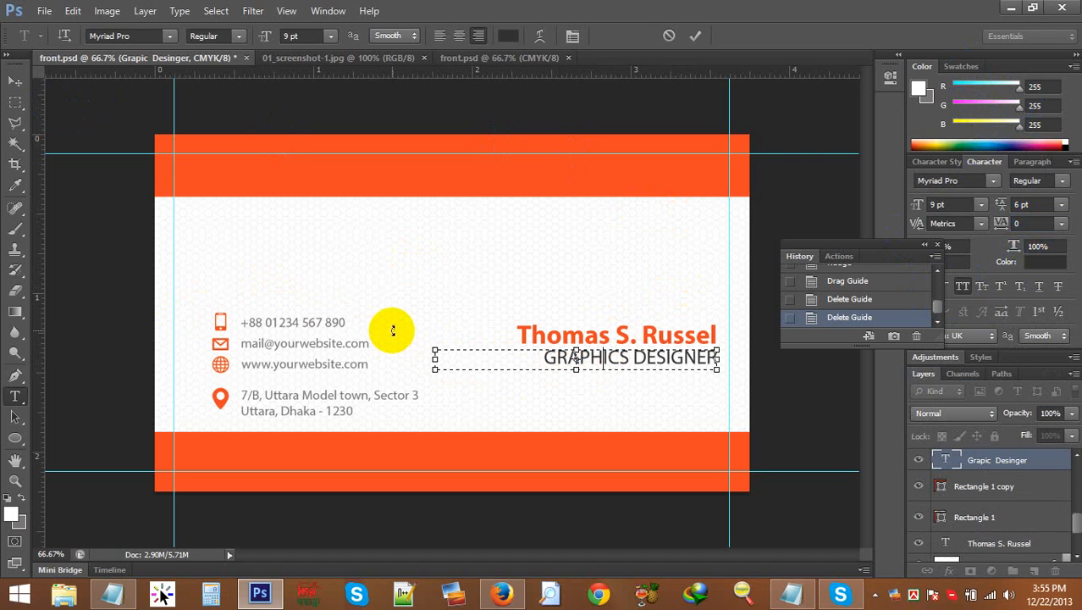
Step: Set the GRAPHICS DESIGNER text to 8 pt and fine-tune its vertical position below the name
{"action": "key", "text": "ctrl+a"}
{"action": "left_click", "coordinate": [266, 38]}
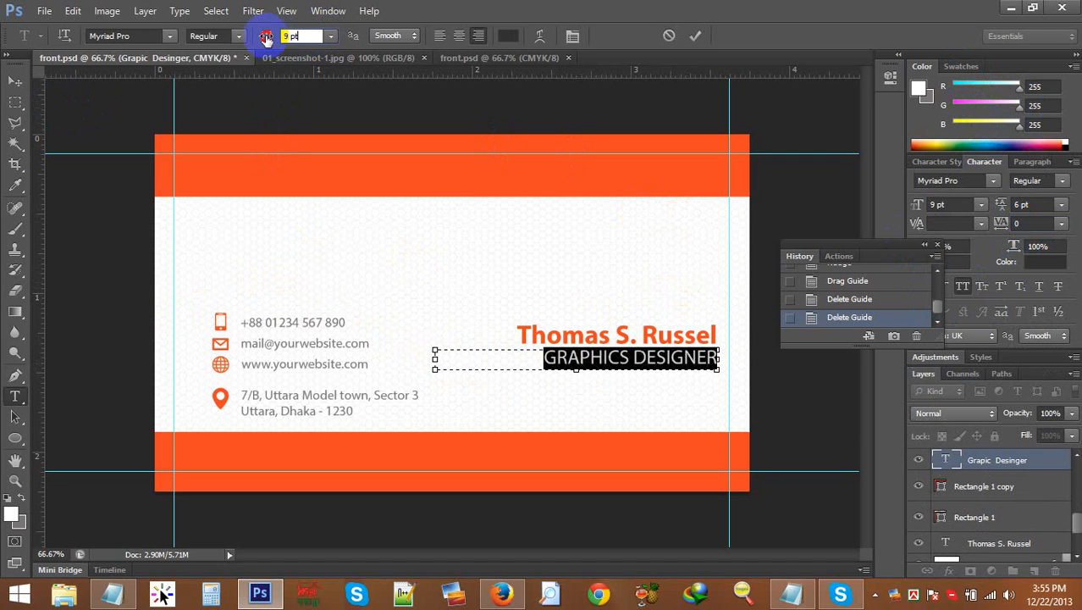
{"action": "key", "text": "Down"}
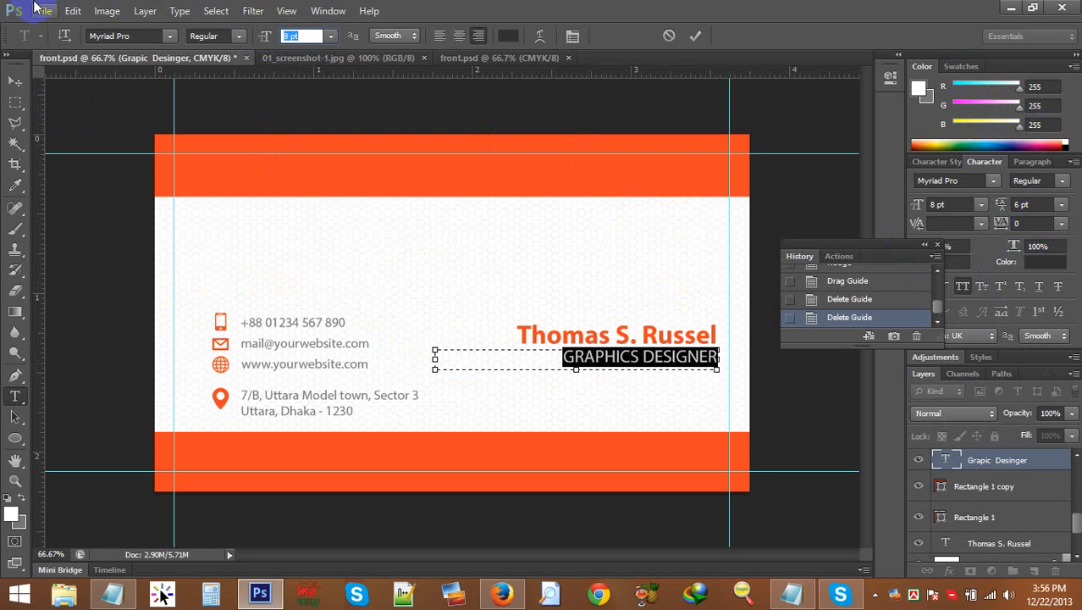
{"action": "left_click", "coordinate": [12, 87]}
{"action": "key", "text": "Down"}
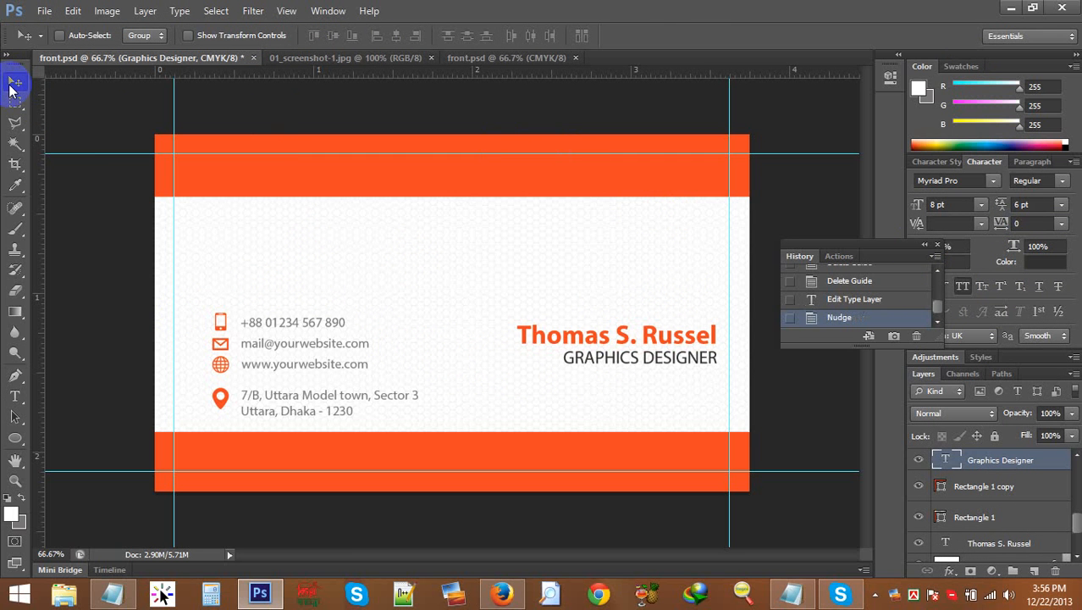
{"action": "key", "text": "Up"}
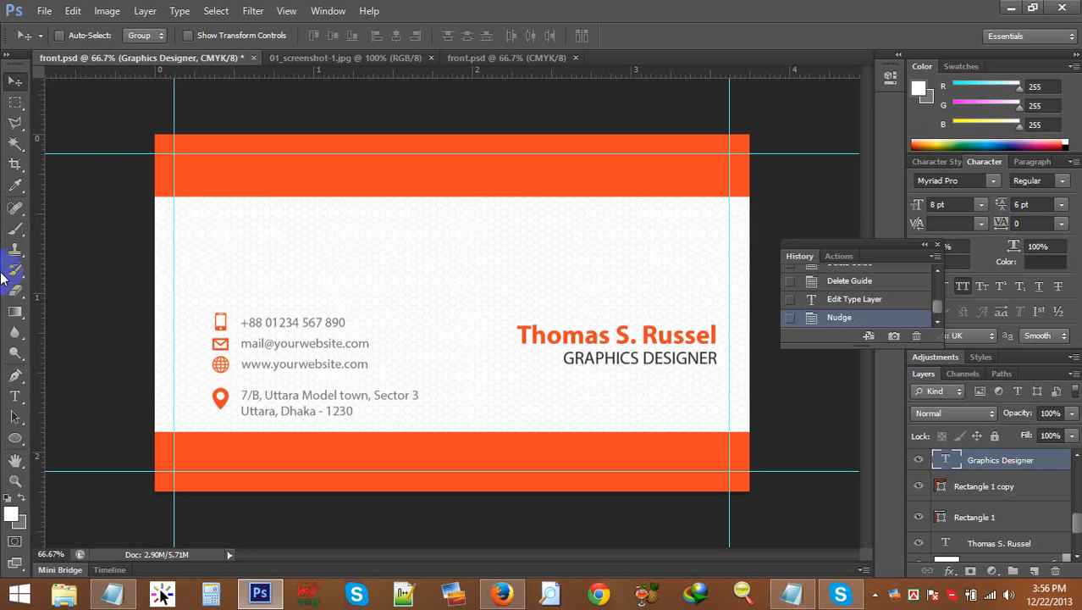
Step: Change the middle initial in the orange name to B
{"action": "left_click", "coordinate": [10, 400]}
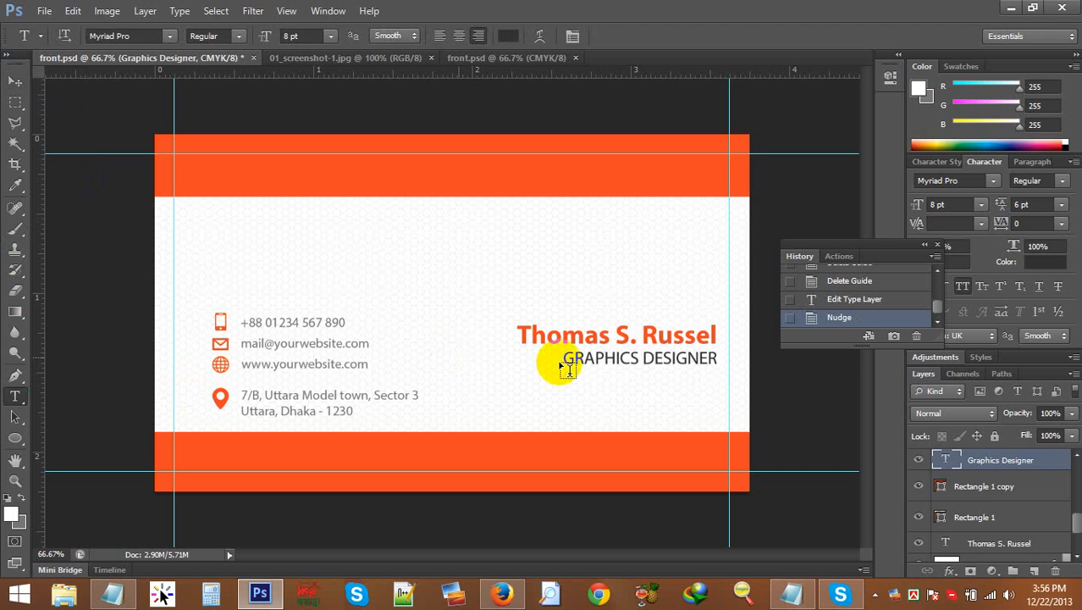
{"action": "left_click", "coordinate": [619, 331]}
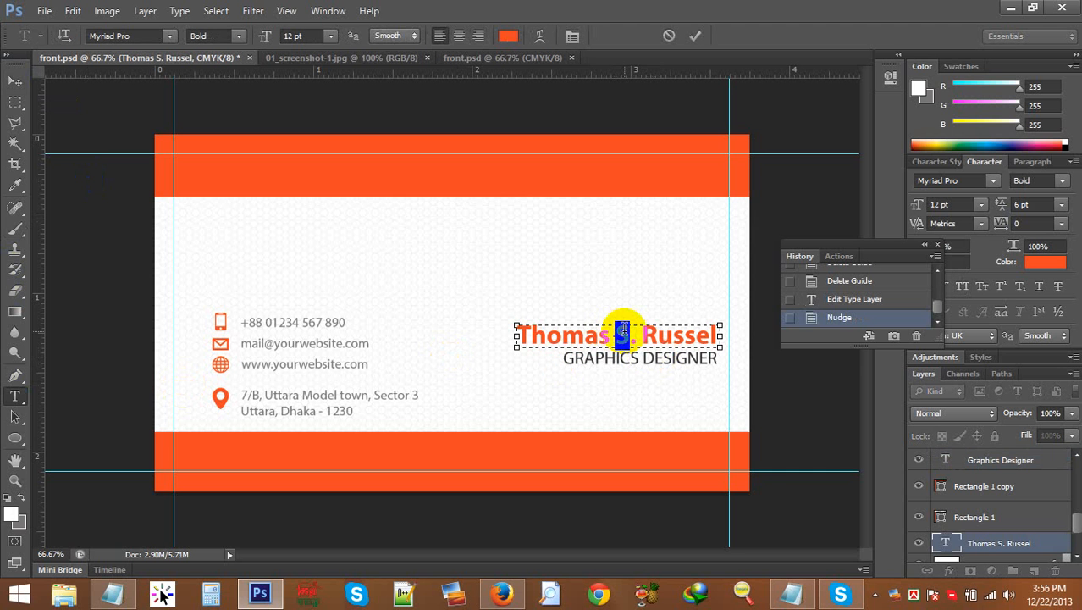
{"action": "type", "text": "B"}
{"action": "left_click", "coordinate": [11, 82]}
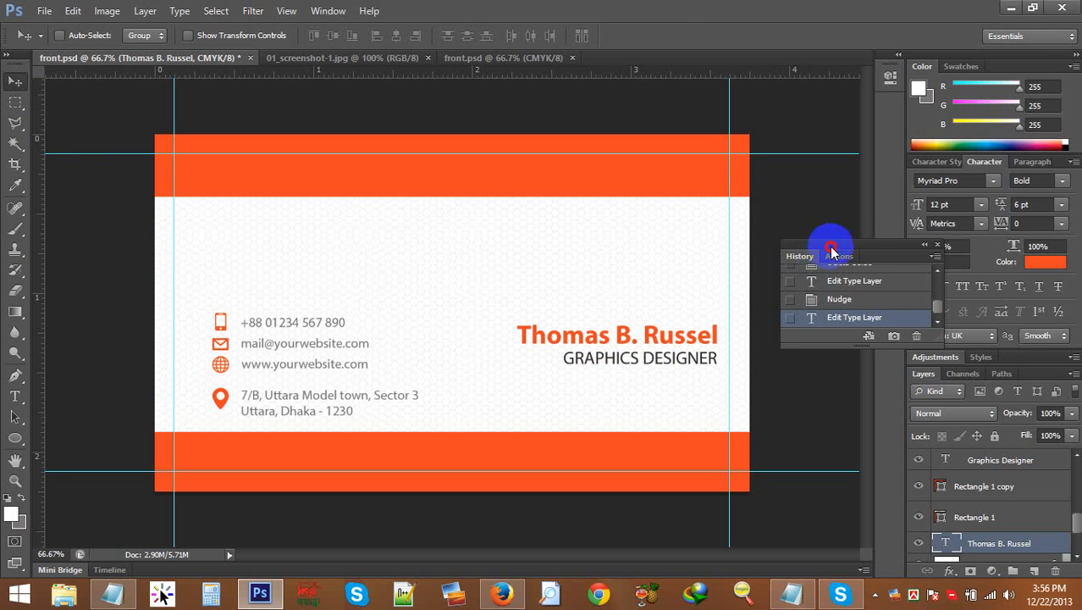
Step: Collapse the Name and Address and icons groups, and select the Rectangle 1 copy layer
{"action": "left_click_drag", "start_coordinate": [831, 251], "coordinate": [838, 252]}
{"action": "left_click", "coordinate": [992, 518]}
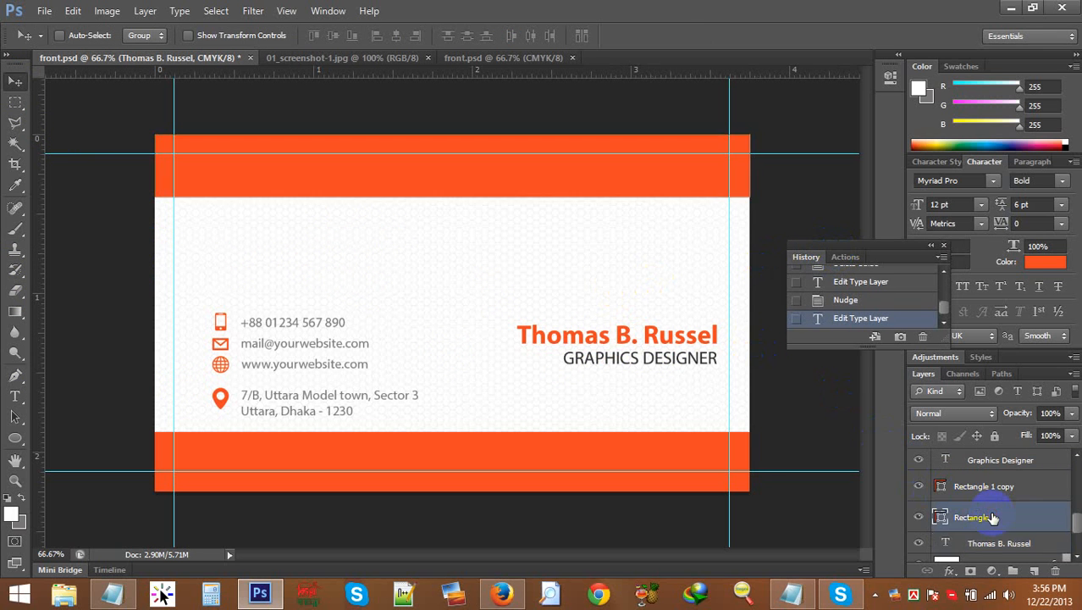
{"action": "scroll", "coordinate": [982, 513], "scroll_direction": "up", "scroll_amount": 5}
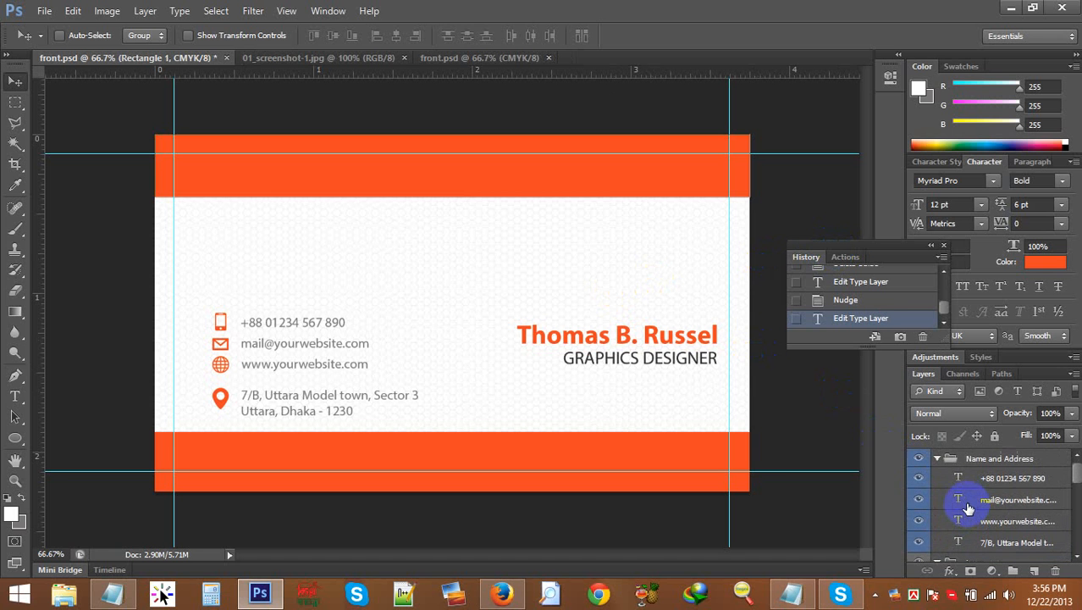
{"action": "left_click", "coordinate": [966, 457]}
{"action": "left_click", "coordinate": [937, 458]}
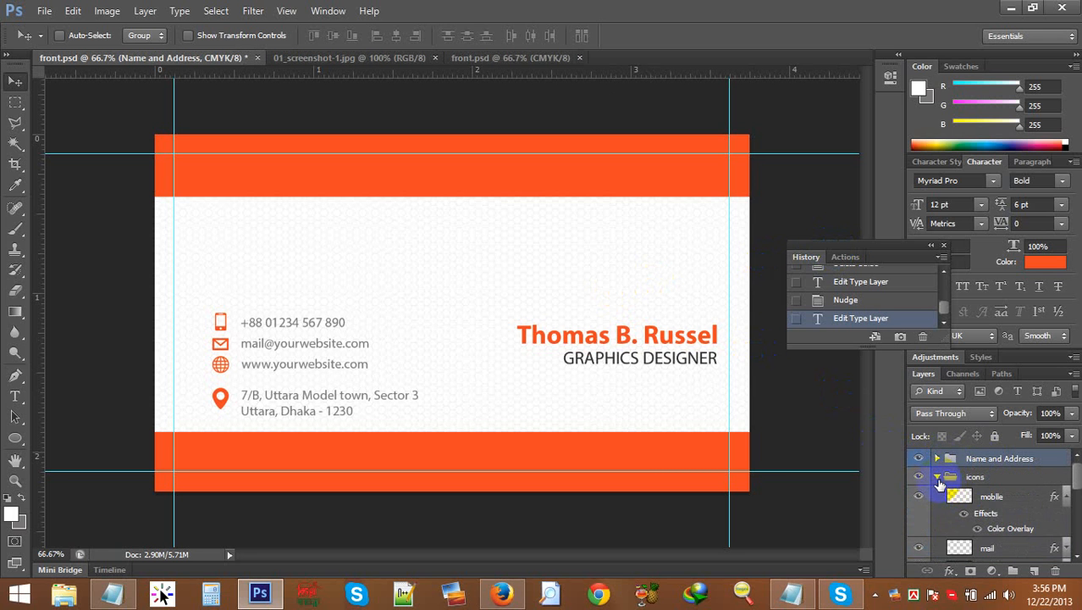
{"action": "left_click", "coordinate": [937, 477]}
{"action": "left_click", "coordinate": [963, 522]}
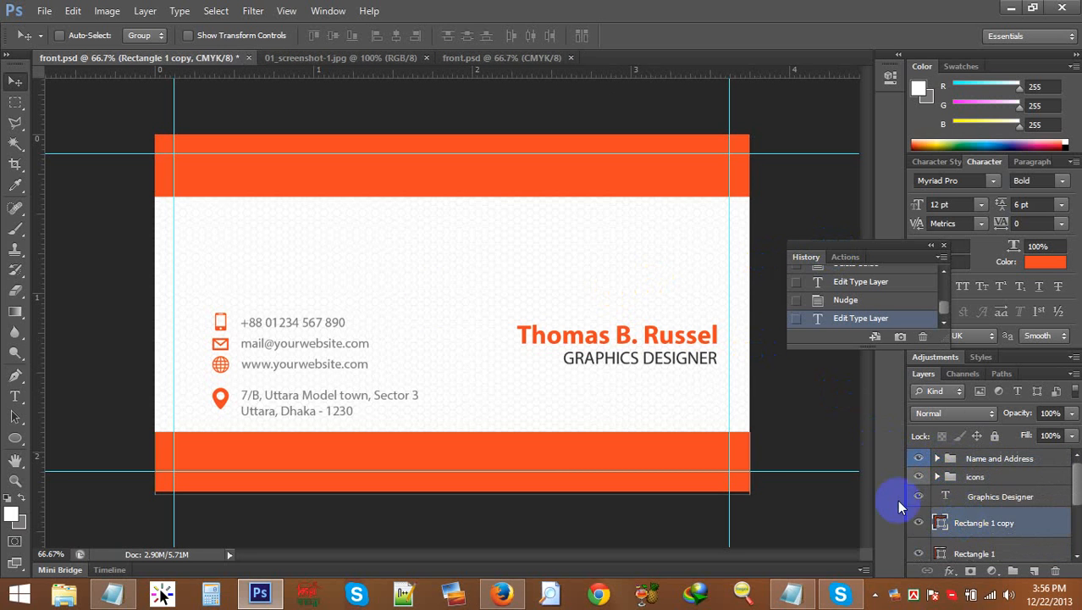
Step: Browse the FCbd folder on the Personal Data (D:) drive for a logo file to open
{"action": "left_click", "coordinate": [44, 11]}
{"action": "left_click", "coordinate": [59, 40]}
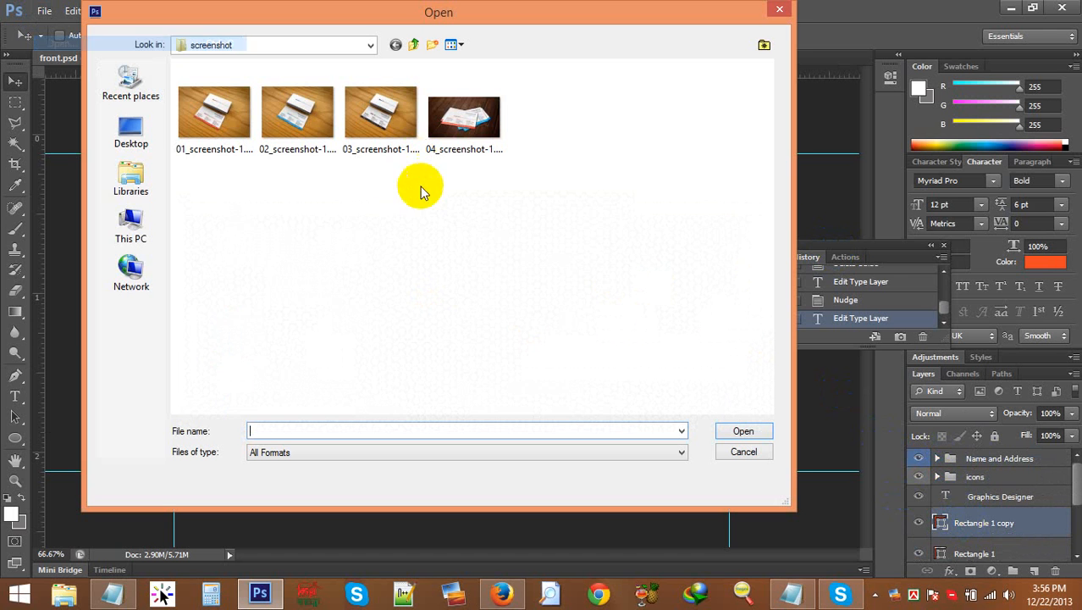
{"action": "left_click", "coordinate": [139, 285]}
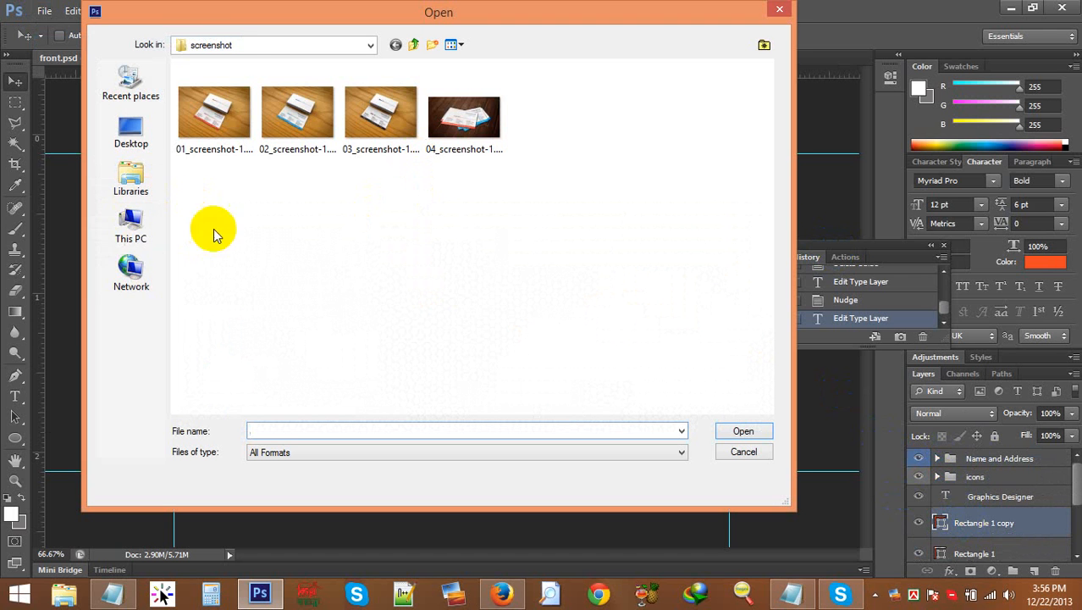
{"action": "left_click", "coordinate": [130, 227]}
{"action": "double_click", "coordinate": [484, 207]}
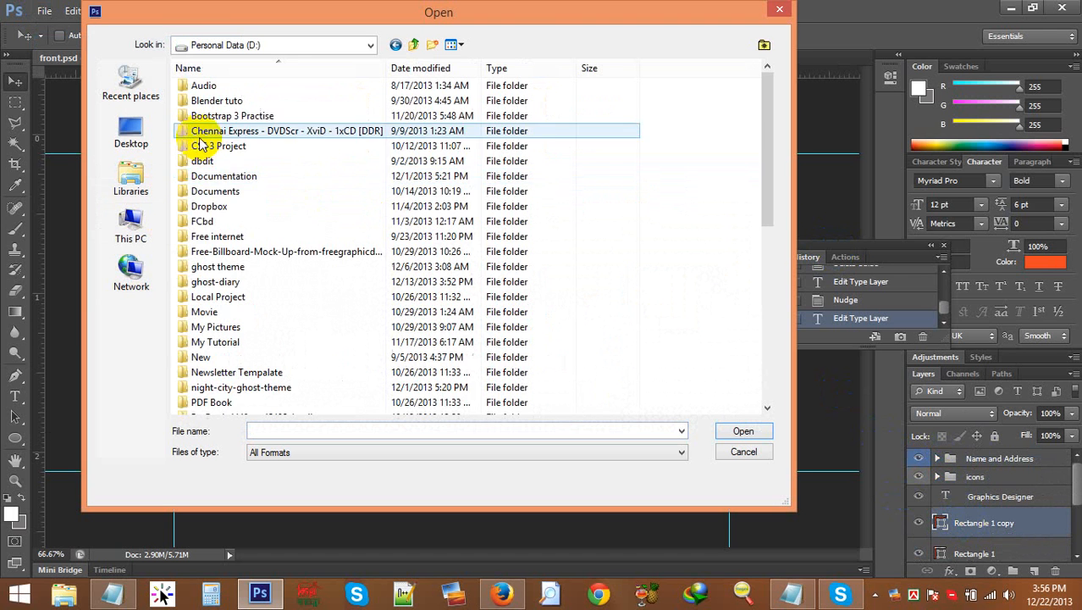
{"action": "double_click", "coordinate": [210, 222]}
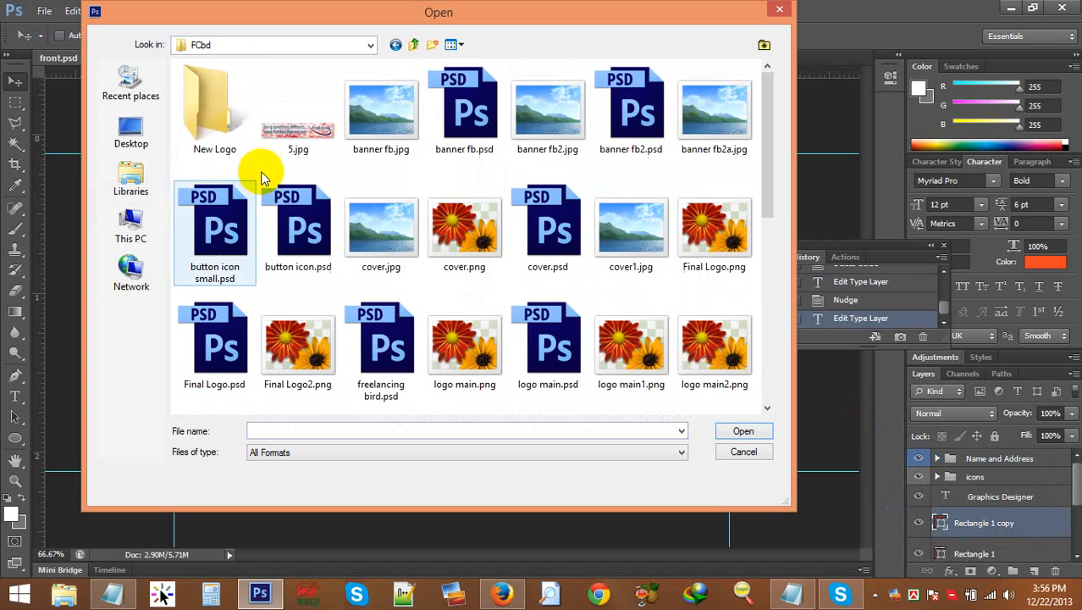
{"action": "left_click", "coordinate": [448, 257]}
{"action": "scroll", "coordinate": [447, 258], "scroll_direction": "down", "scroll_amount": 10}
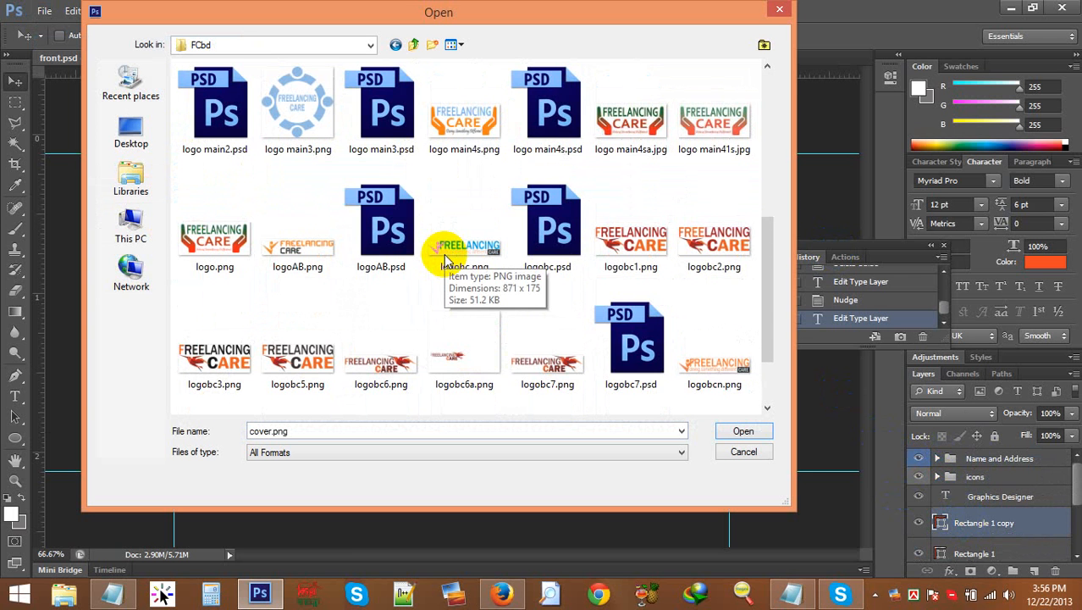
{"action": "scroll", "coordinate": [447, 259], "scroll_direction": "up", "scroll_amount": 8}
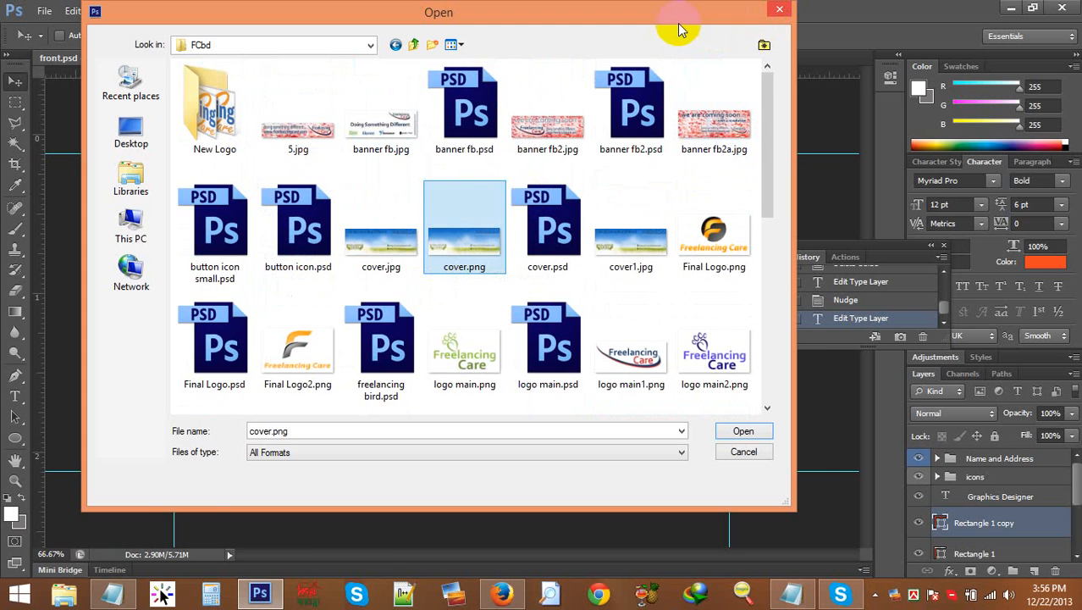
{"action": "left_click_drag", "start_coordinate": [682, 29], "coordinate": [794, 18]}
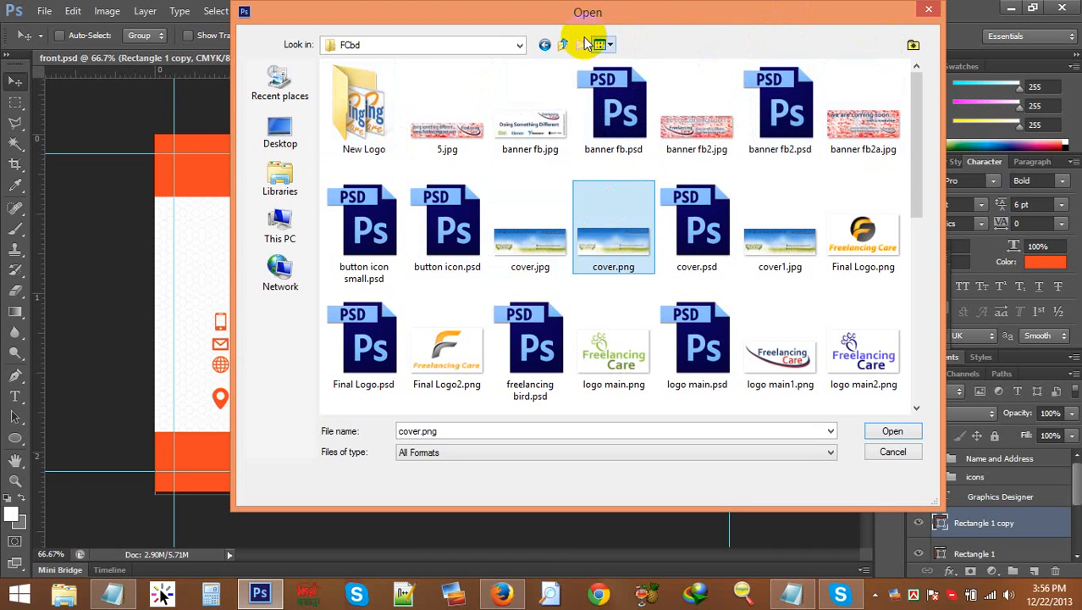
Step: Open back.psd from the Special Discount Gift Card -01 project, under Graphics > Business Card Project on drive E:
{"action": "left_click", "coordinate": [560, 44]}
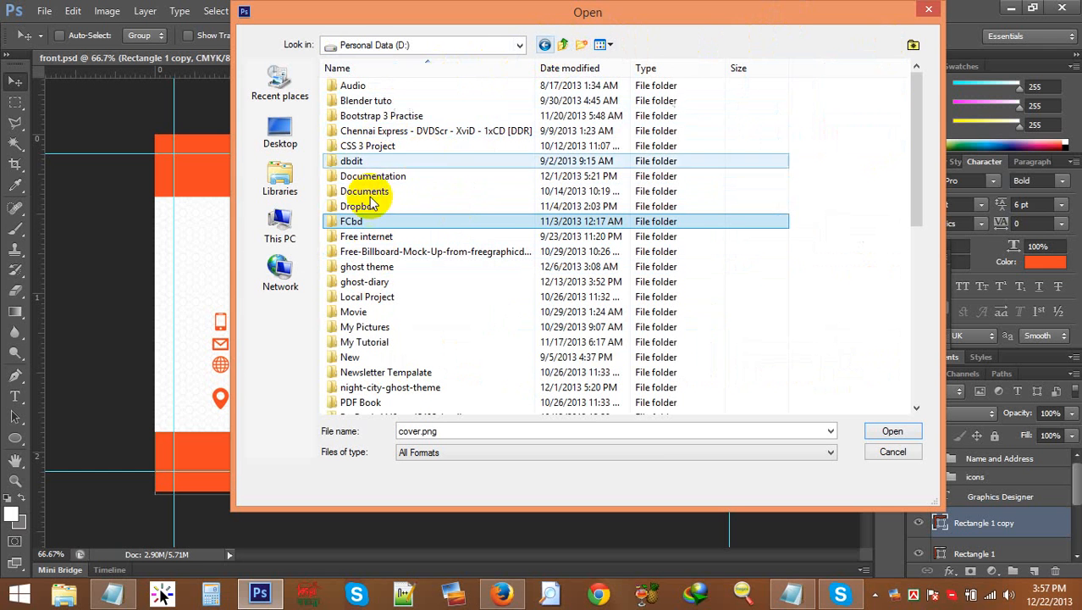
{"action": "left_click", "coordinate": [281, 231]}
{"action": "double_click", "coordinate": [700, 208]}
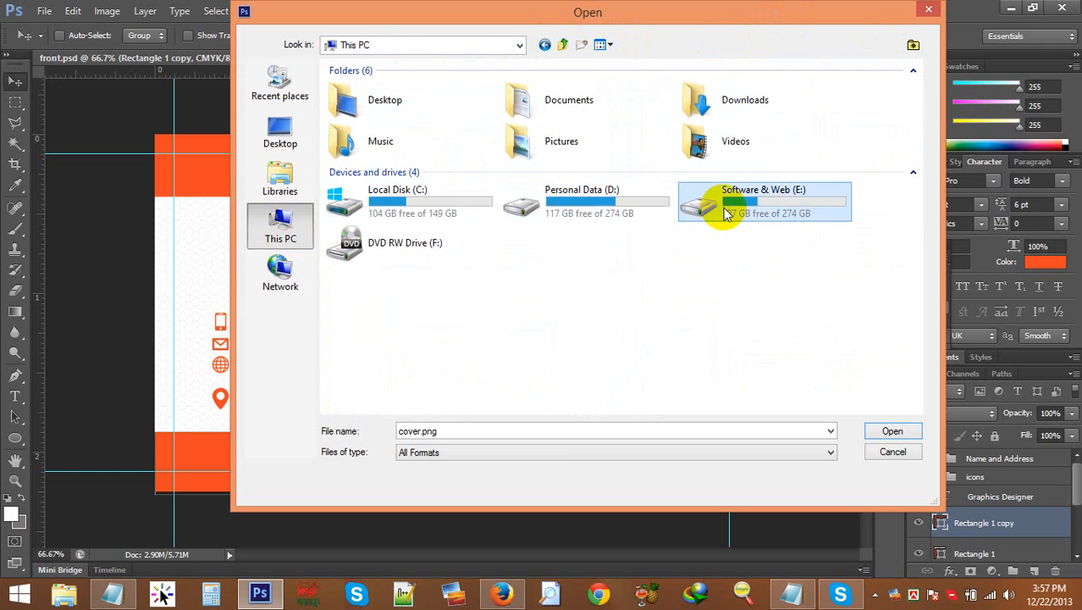
{"action": "double_click", "coordinate": [360, 147]}
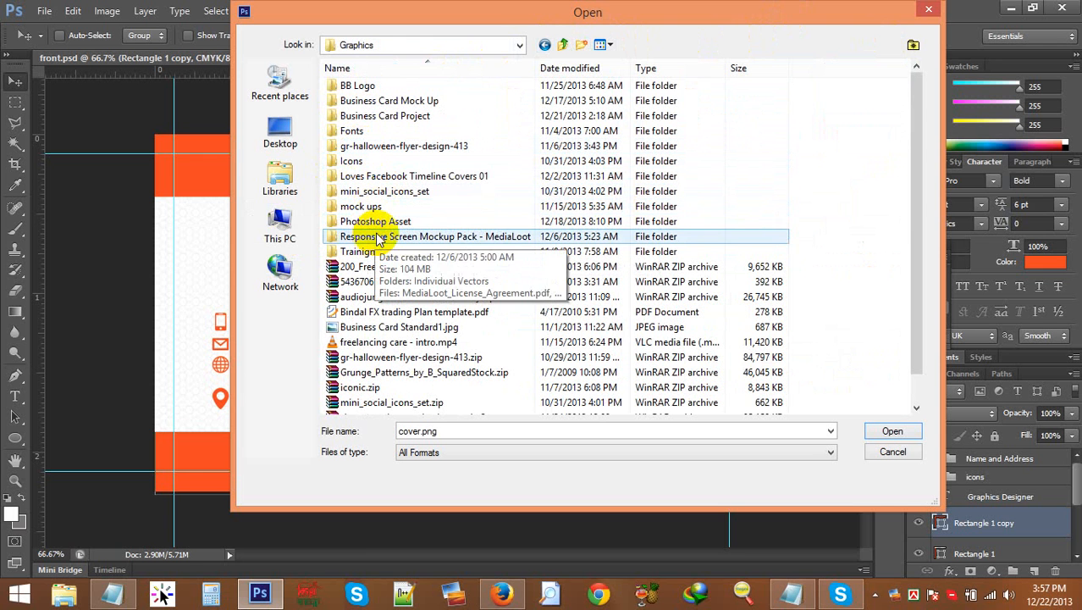
{"action": "double_click", "coordinate": [370, 119]}
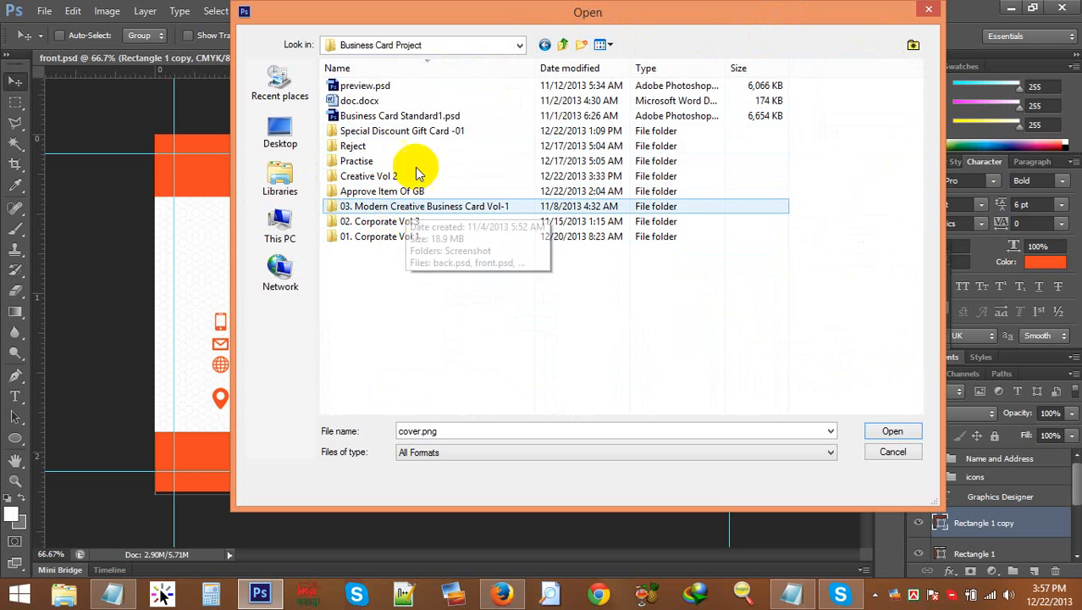
{"action": "double_click", "coordinate": [411, 130]}
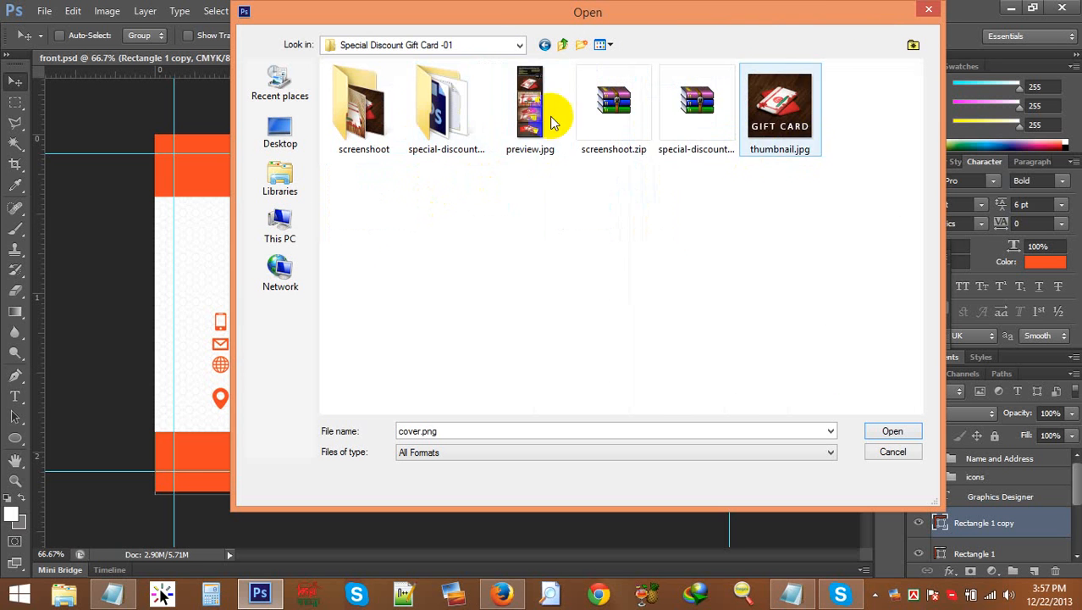
{"action": "double_click", "coordinate": [446, 106]}
{"action": "double_click", "coordinate": [370, 119]}
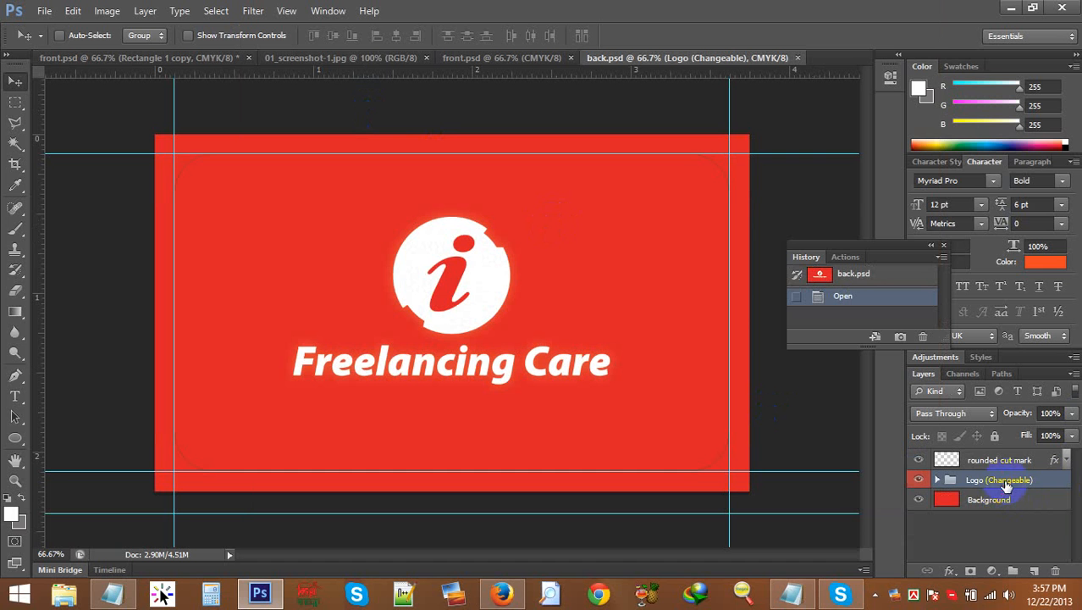
Step: Copy the Logo (Changeable) group from back.psd into the orange front.psd card, placing it over the upper band's left half
{"action": "left_click", "coordinate": [932, 488]}
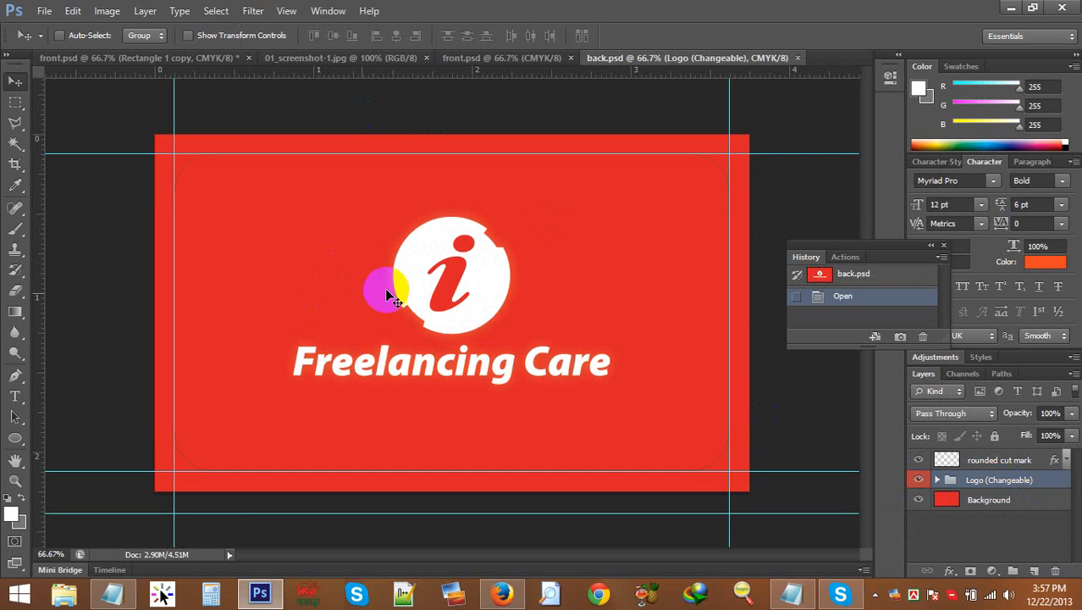
{"action": "left_click_drag", "start_coordinate": [439, 285], "coordinate": [309, 236]}
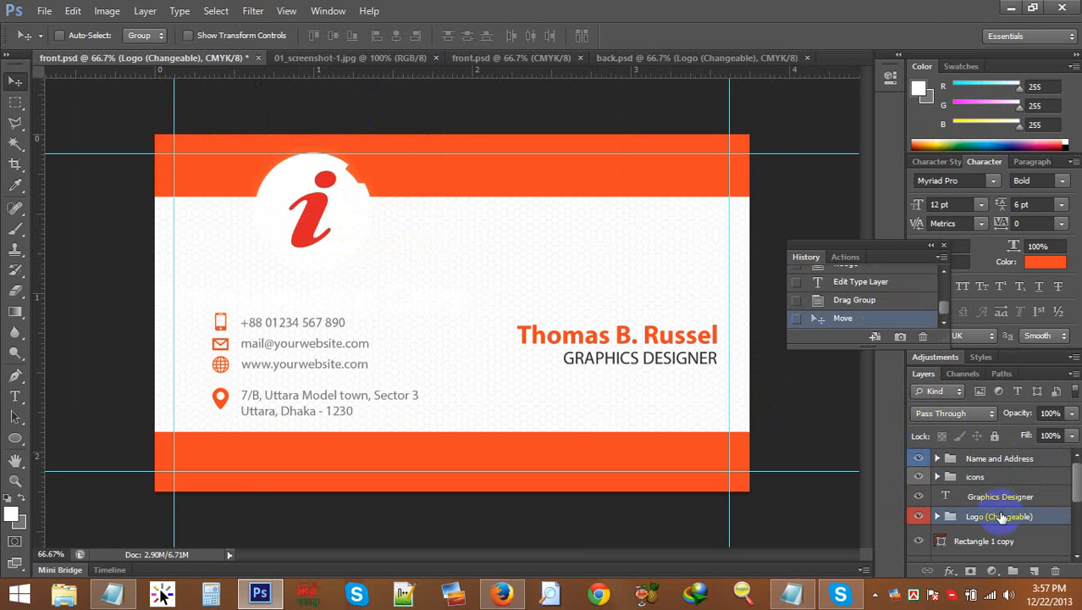
Step: Expand the copied Logo (Changeable) group and open its Shape 1 smart object with the layer's options
{"action": "left_click", "coordinate": [937, 517]}
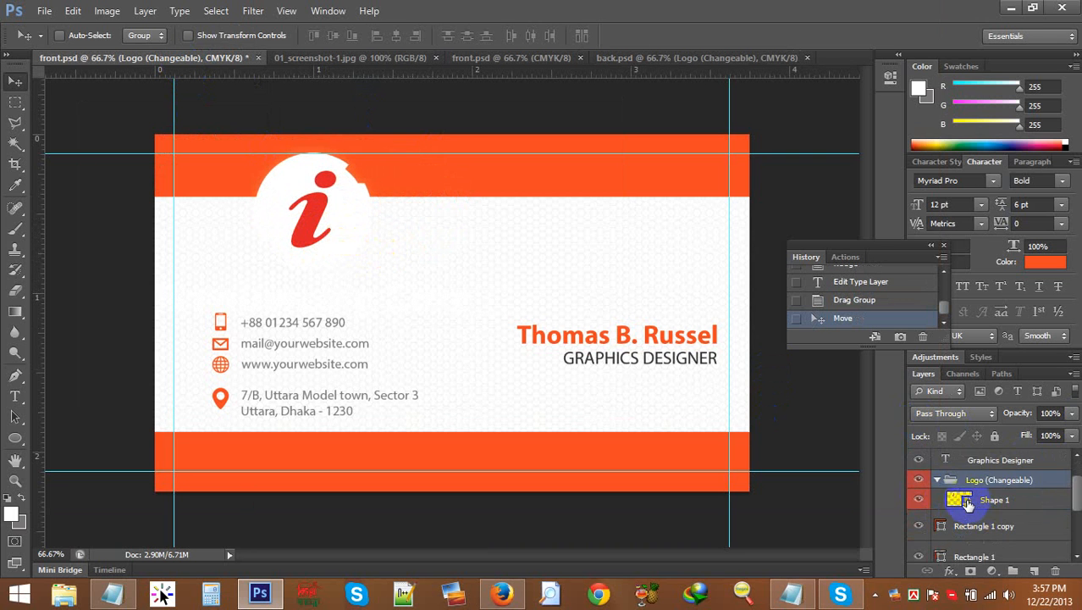
{"action": "left_click", "coordinate": [968, 502]}
{"action": "double_click", "coordinate": [966, 499]}
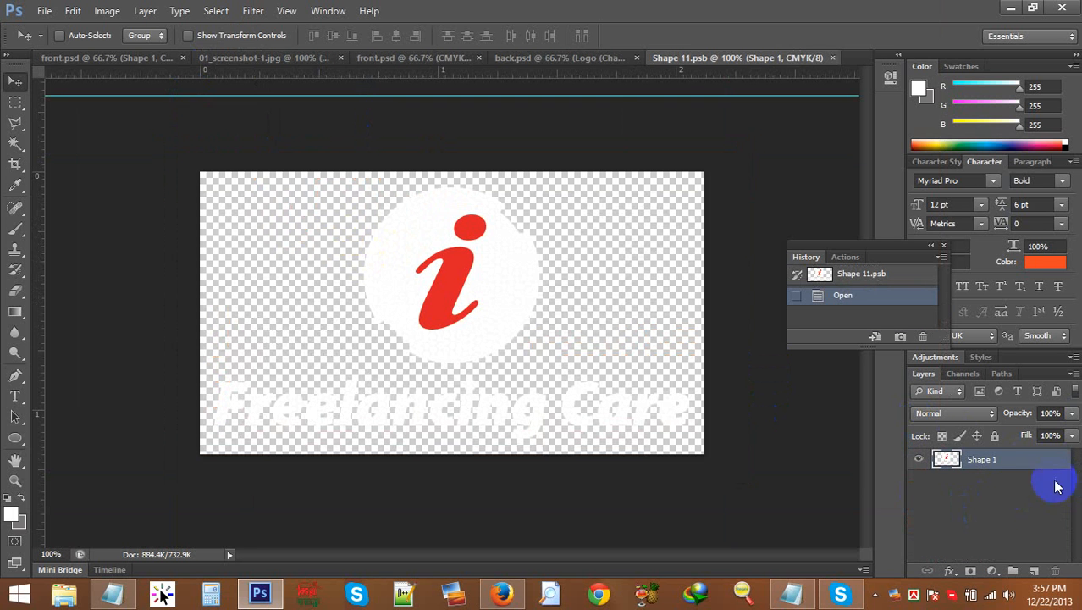
{"action": "right_click", "coordinate": [986, 464]}
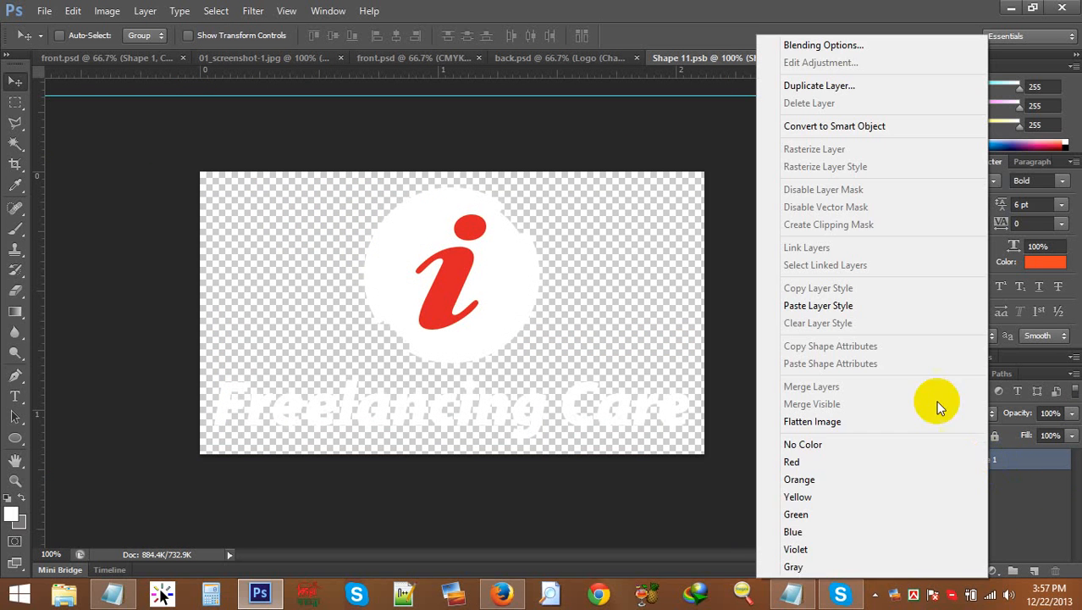
Step: Apply a red Color Overlay to the Shape 1 layer in the logo file
{"action": "left_click", "coordinate": [862, 45]}
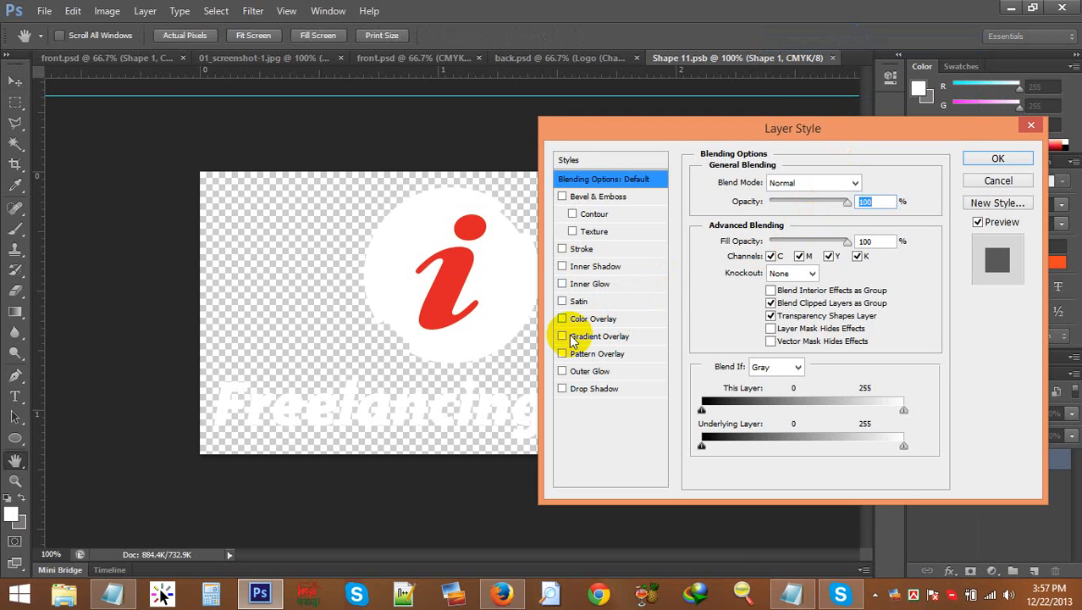
{"action": "left_click", "coordinate": [561, 320]}
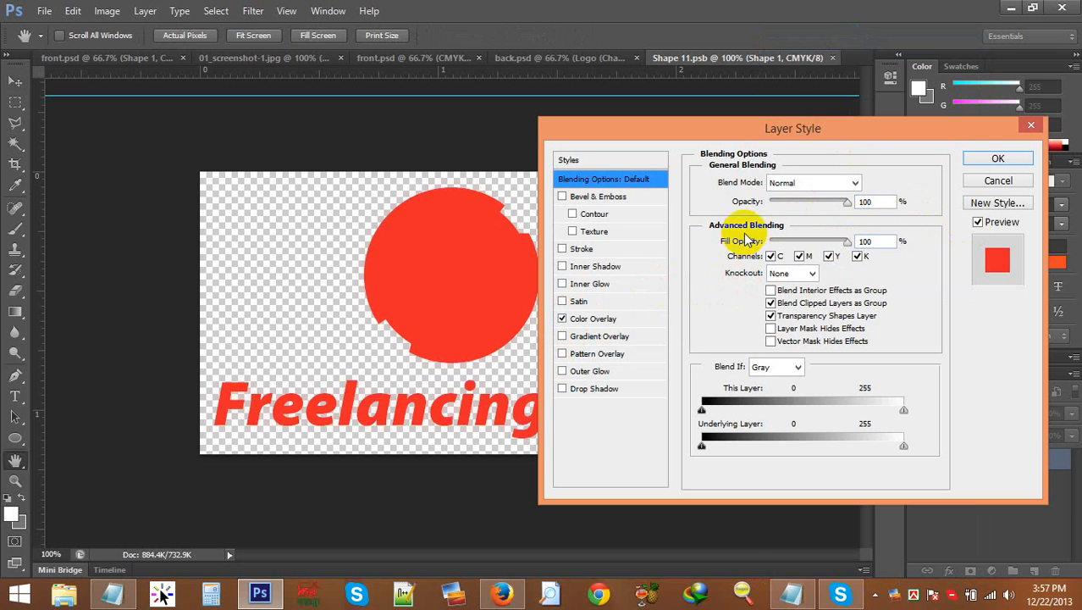
{"action": "left_click", "coordinate": [596, 319]}
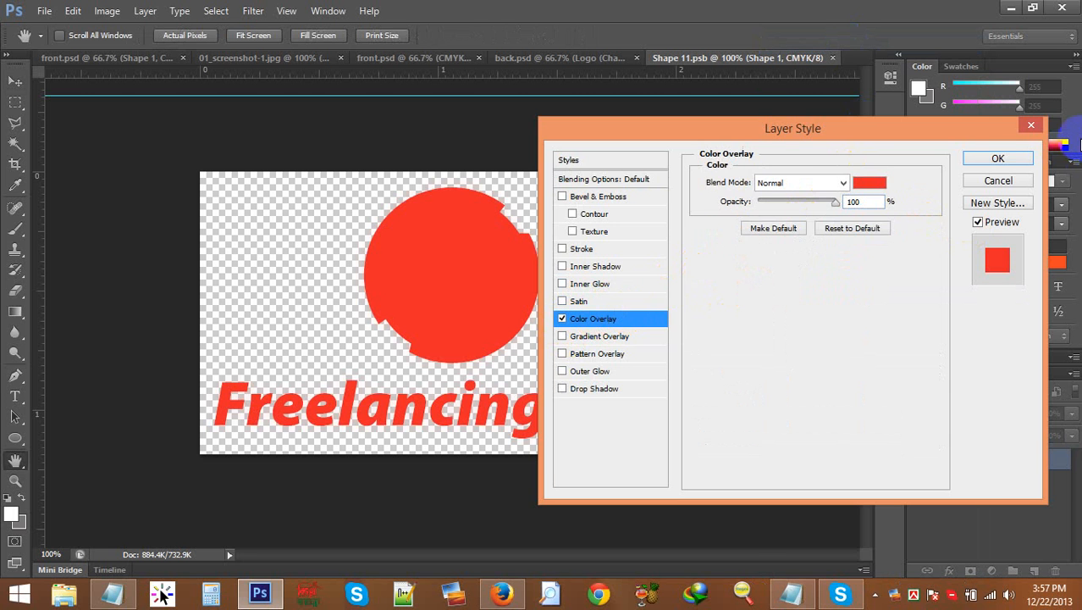
{"action": "left_click", "coordinate": [998, 161]}
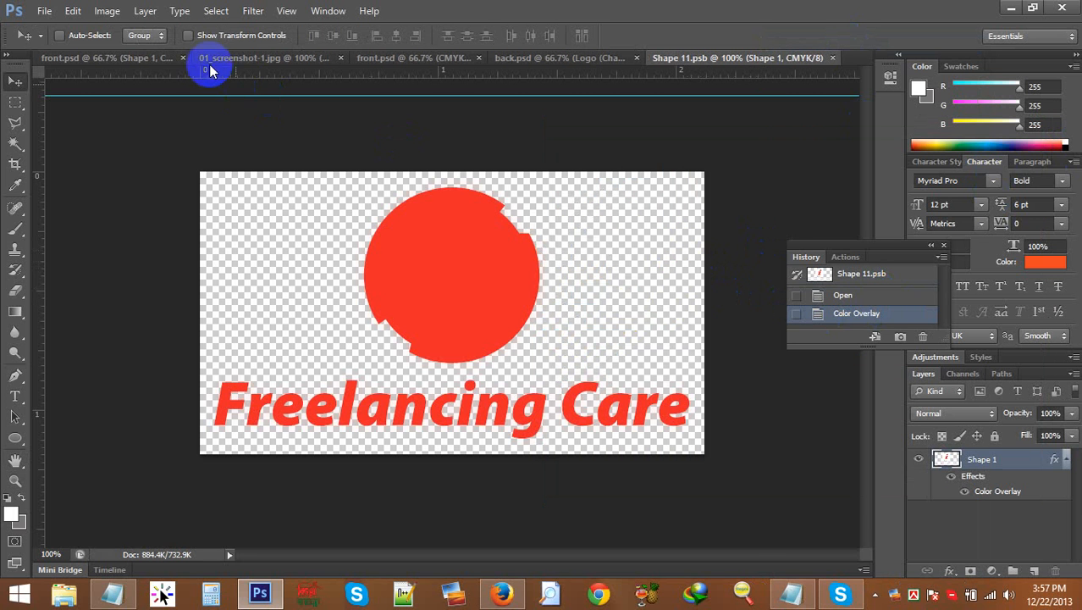
Step: Scale the logo in front.psd to about 41% width and 37% height and place it over the contact details
{"action": "left_click", "coordinate": [136, 57]}
{"action": "mouse_move", "coordinate": [343, 222]}
{"action": "left_mouse_down"}
{"action": "mouse_move", "coordinate": [331, 218]}
{"action": "mouse_move", "coordinate": [350, 220]}
{"action": "left_mouse_up"}
{"action": "key", "text": "ctrl+t"}
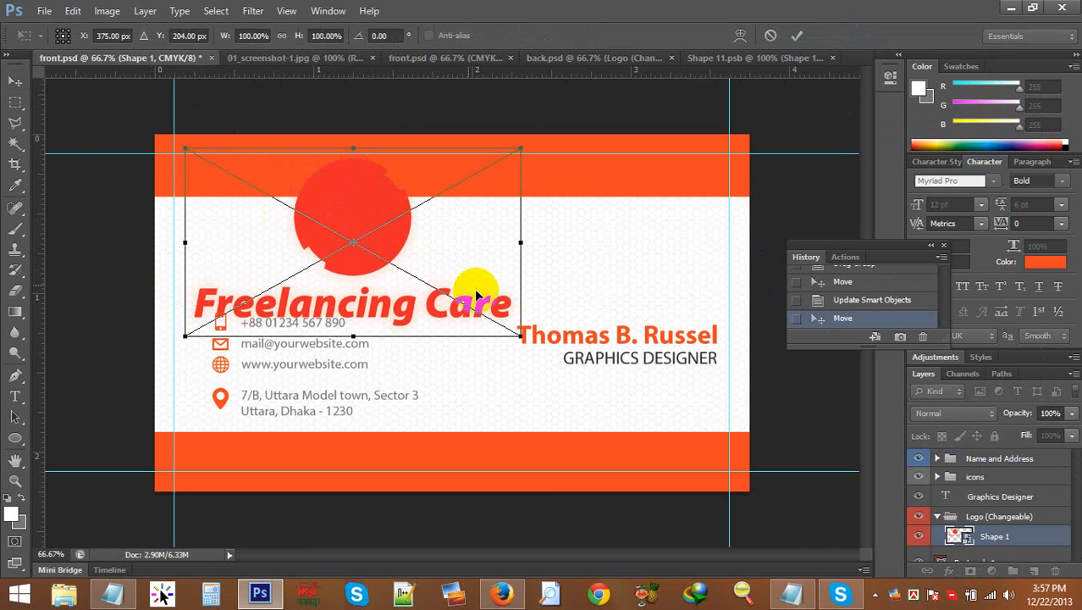
{"action": "left_click_drag", "start_coordinate": [520, 334], "coordinate": [305, 216]}
{"action": "left_click_drag", "start_coordinate": [257, 181], "coordinate": [353, 358]}
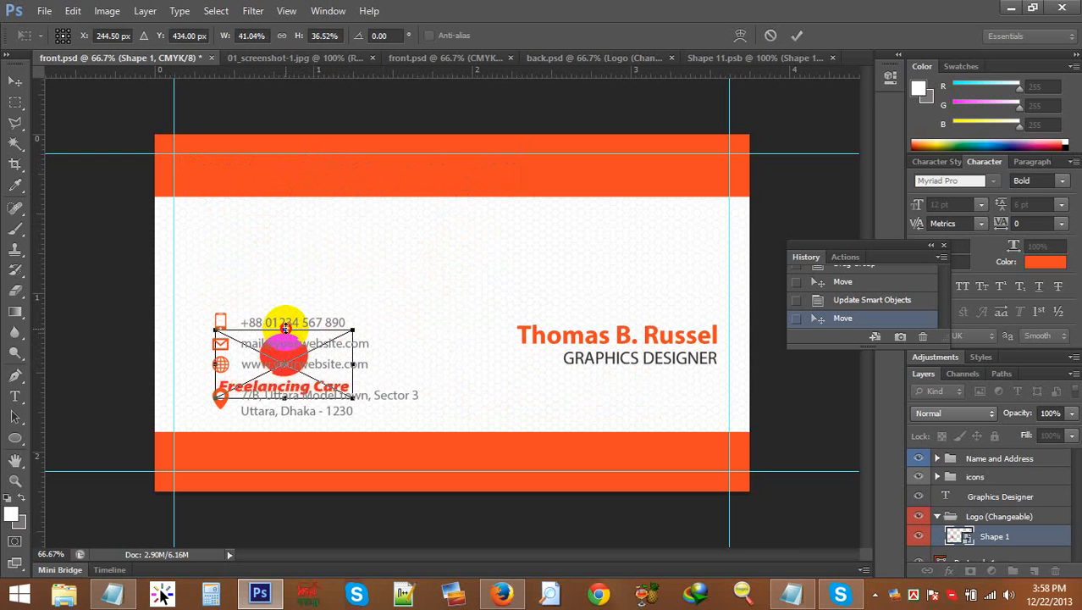
{"action": "mouse_move", "coordinate": [287, 328]}
{"action": "left_mouse_down"}
{"action": "mouse_move", "coordinate": [285, 315]}
{"action": "mouse_move", "coordinate": [288, 326]}
{"action": "left_mouse_up"}
{"action": "key", "text": "Return"}
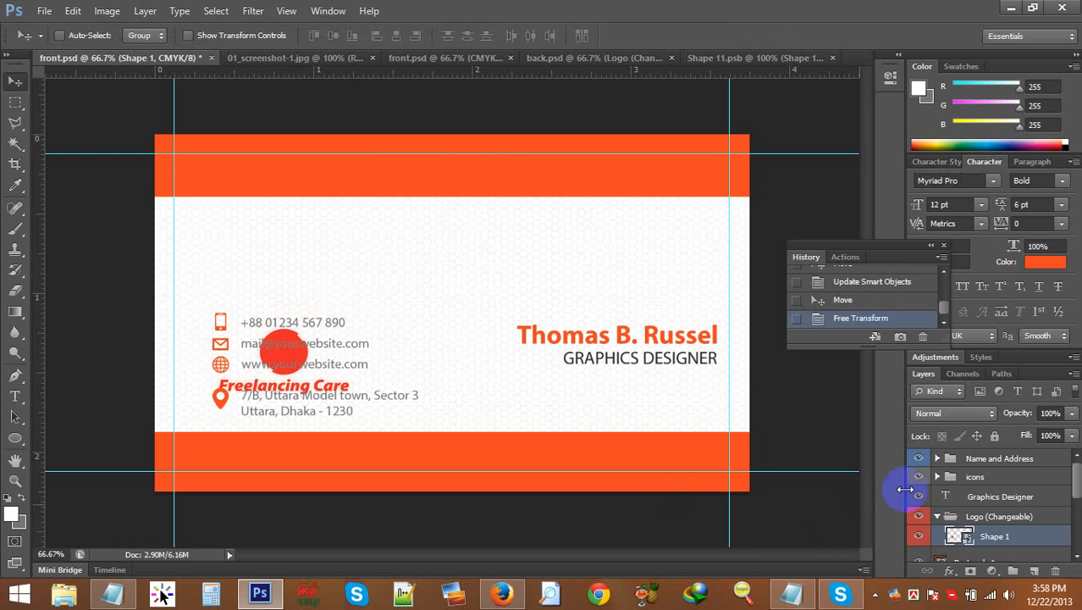
Step: Move the person's name and the Graphics Designer title together up to just below the card's upper orange band
{"action": "left_click", "coordinate": [961, 458]}
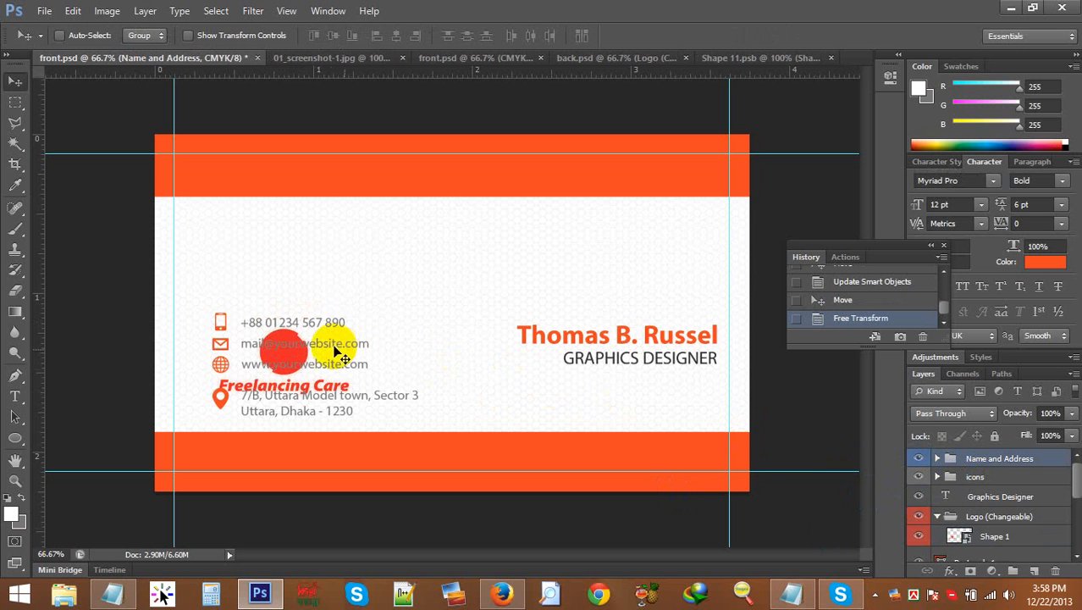
{"action": "left_click_drag", "start_coordinate": [354, 360], "coordinate": [865, 380]}
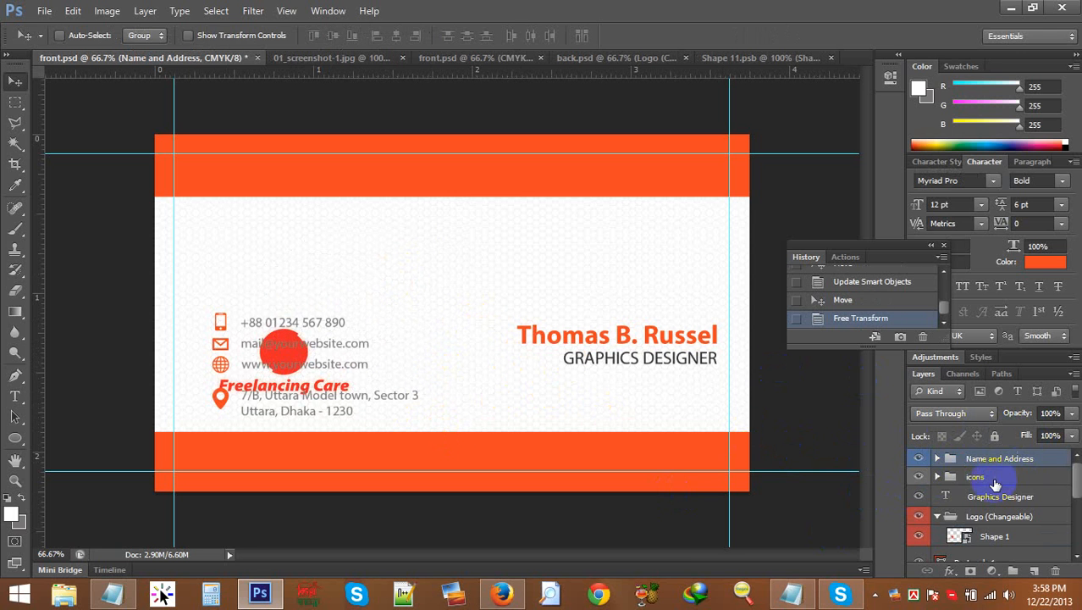
{"action": "left_click", "coordinate": [997, 499]}
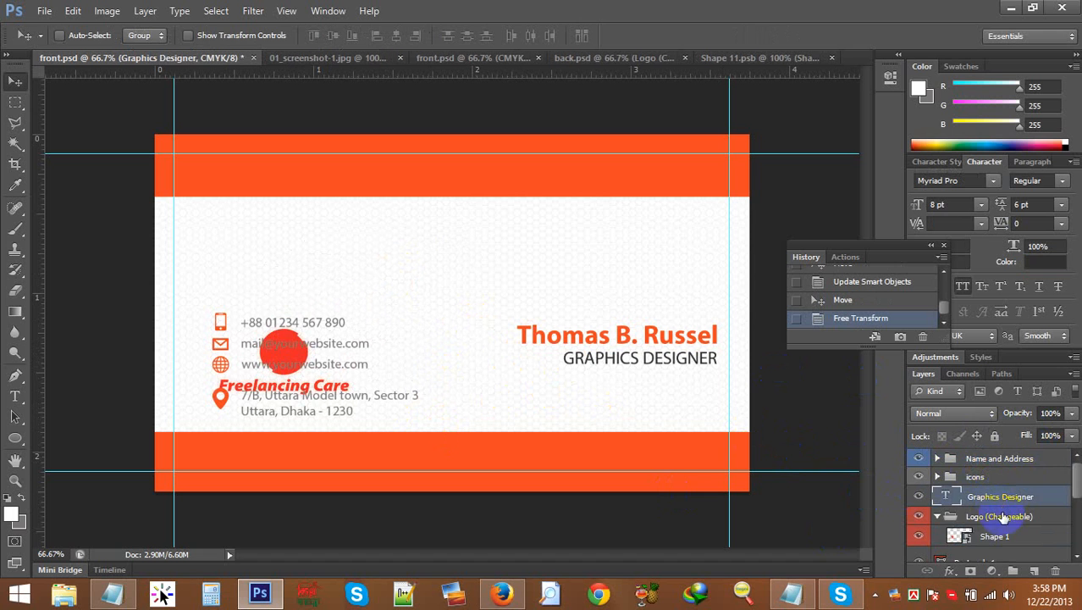
{"action": "scroll", "coordinate": [995, 500], "scroll_direction": "down", "scroll_amount": 4}
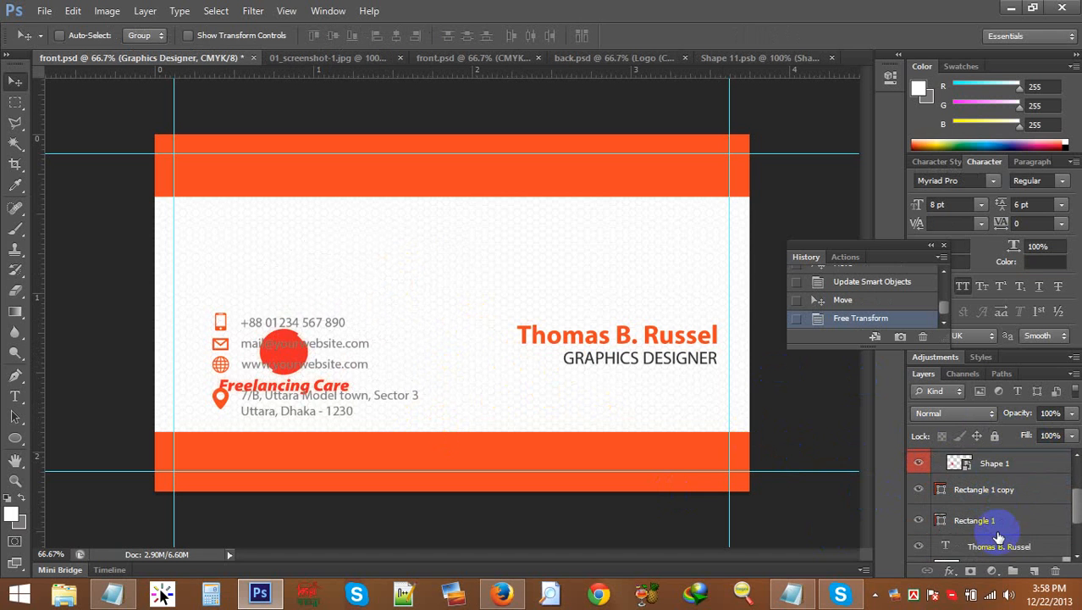
{"action": "left_click", "coordinate": [992, 527]}
{"action": "left_click_drag", "start_coordinate": [633, 360], "coordinate": [627, 248]}
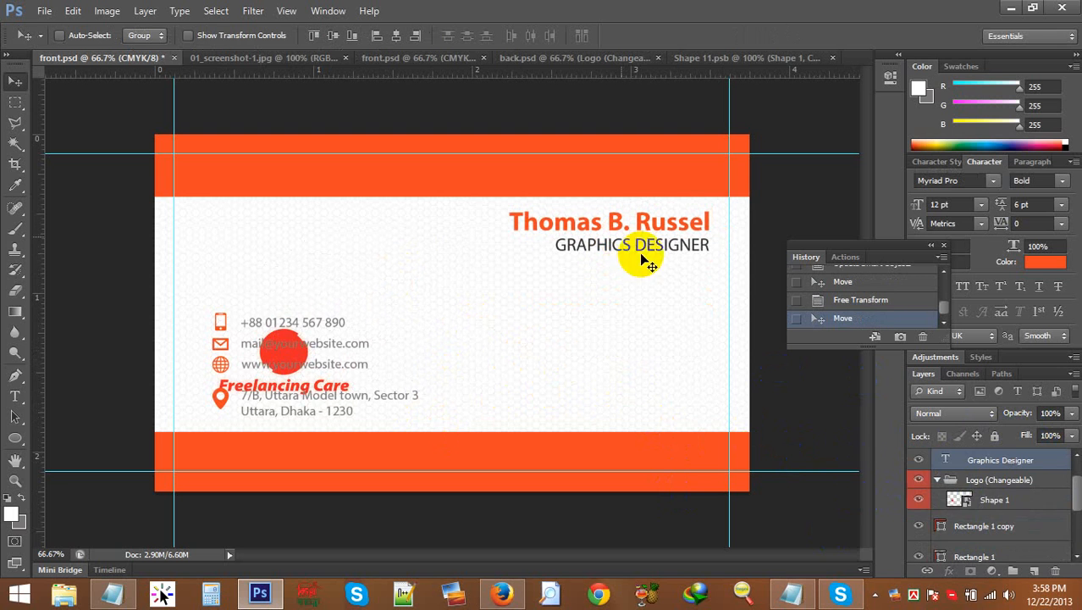
Step: Move the logo off the contact details to the empty lower right area of the card, beneath the job title
{"action": "left_click", "coordinate": [1007, 498]}
{"action": "scroll", "coordinate": [1012, 516], "scroll_direction": "down", "scroll_amount": 3}
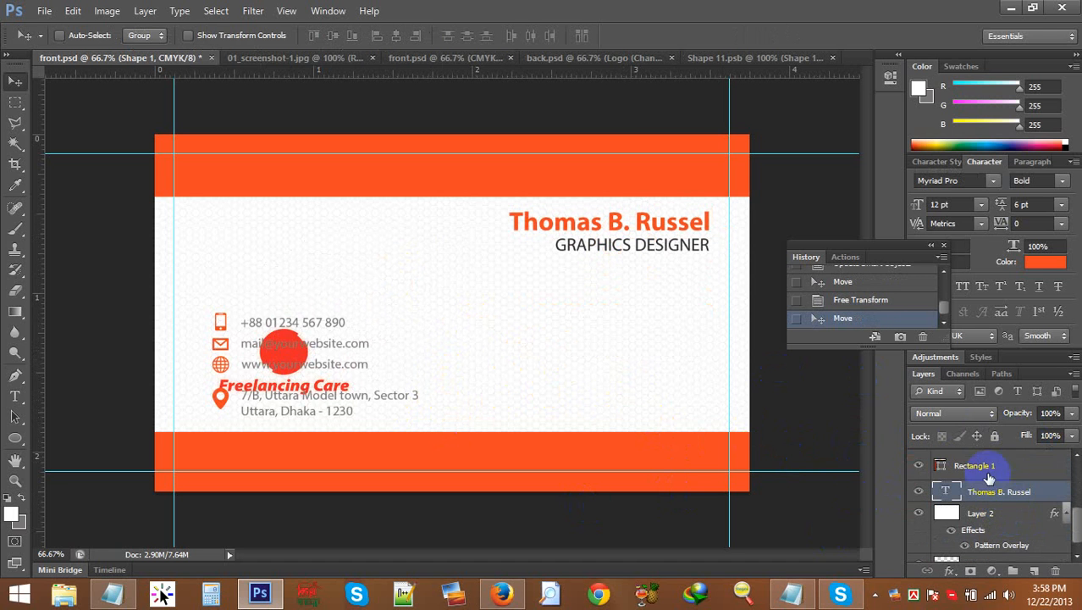
{"action": "left_click", "coordinate": [1020, 485]}
{"action": "scroll", "coordinate": [1005, 526], "scroll_direction": "up", "scroll_amount": 5}
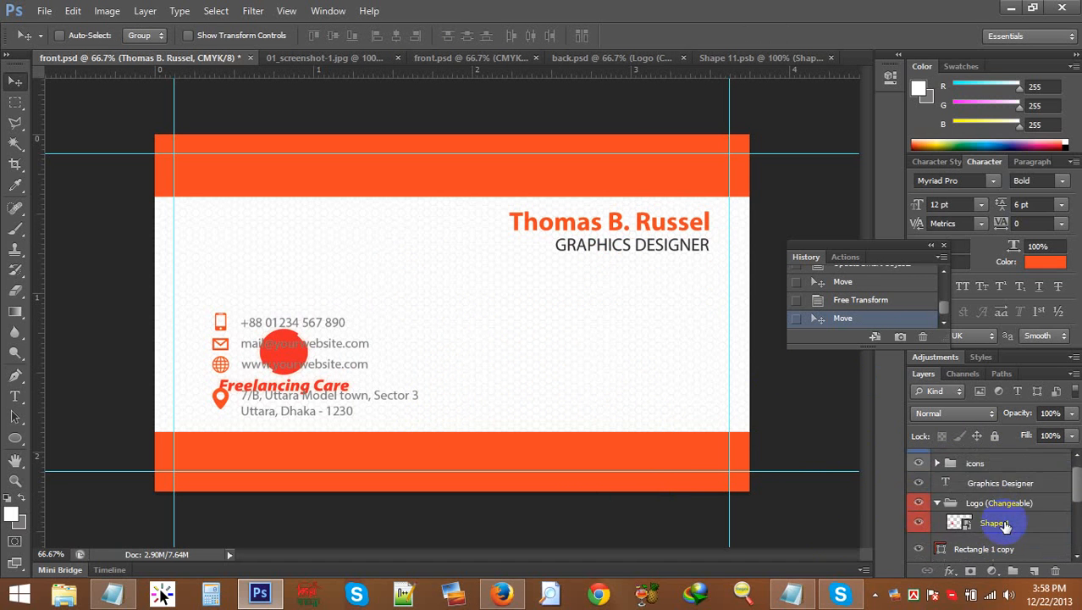
{"action": "left_click", "coordinate": [990, 479]}
{"action": "left_click", "coordinate": [974, 459], "text": "shift"}
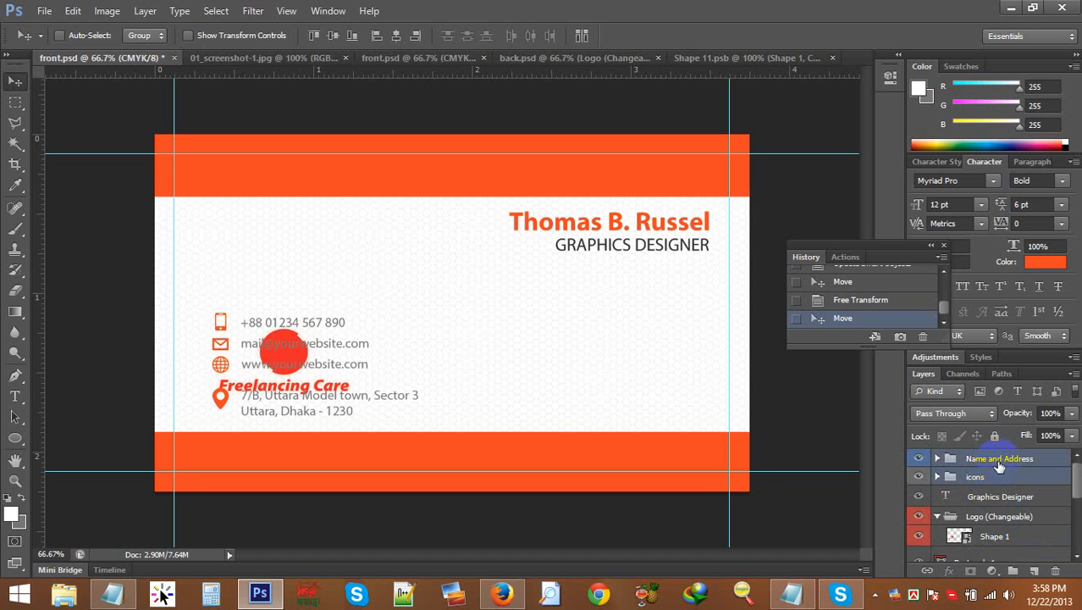
{"action": "left_click_drag", "start_coordinate": [271, 352], "coordinate": [465, 353]}
{"action": "left_click_drag", "start_coordinate": [538, 356], "coordinate": [619, 368]}
{"action": "left_click", "coordinate": [1006, 525]}
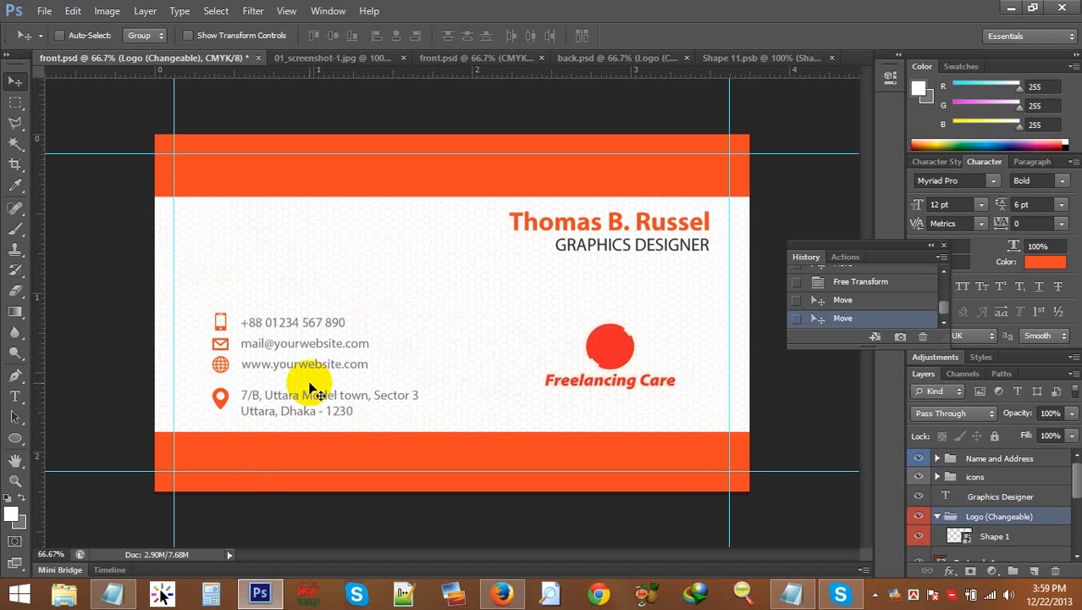
Step: Add a Color Overlay to the Logo (Changeable) group, using the orange sampled from the card's lower band
{"action": "right_click", "coordinate": [1010, 517]}
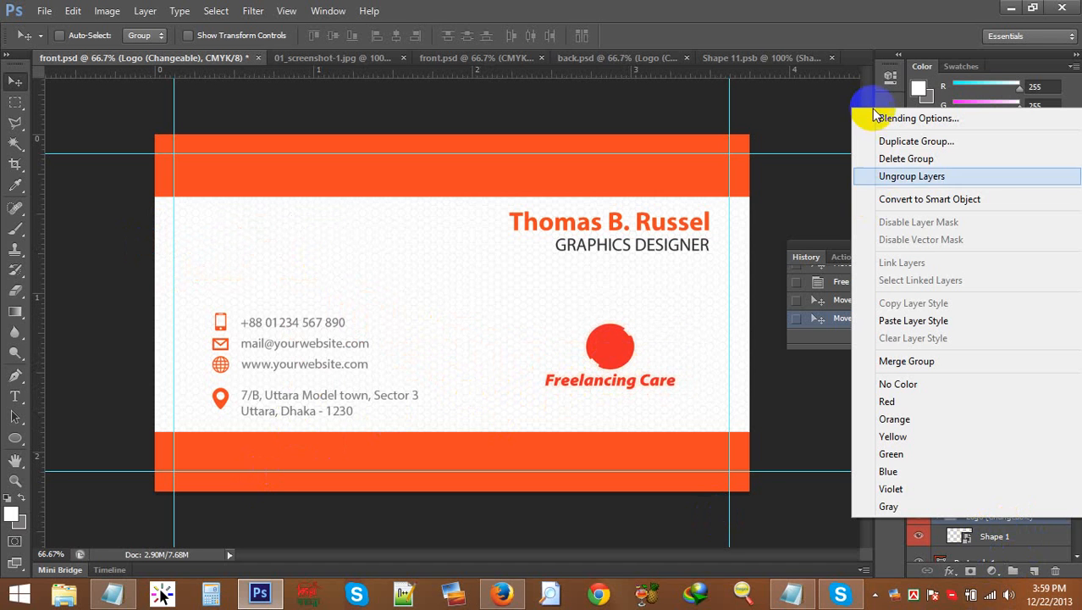
{"action": "left_click", "coordinate": [949, 115]}
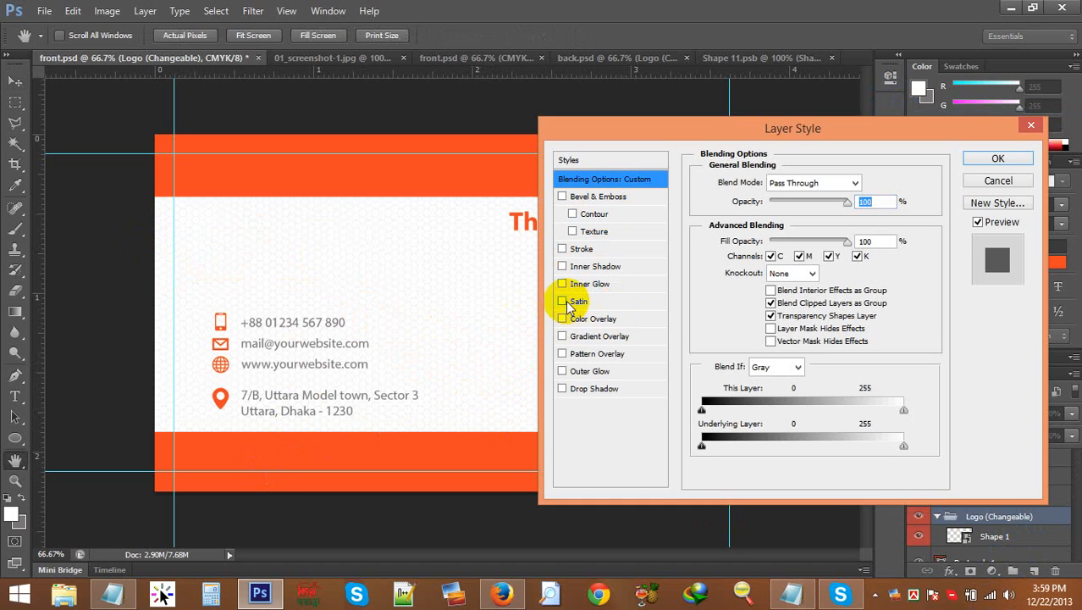
{"action": "left_click_drag", "start_coordinate": [609, 130], "coordinate": [773, 131]}
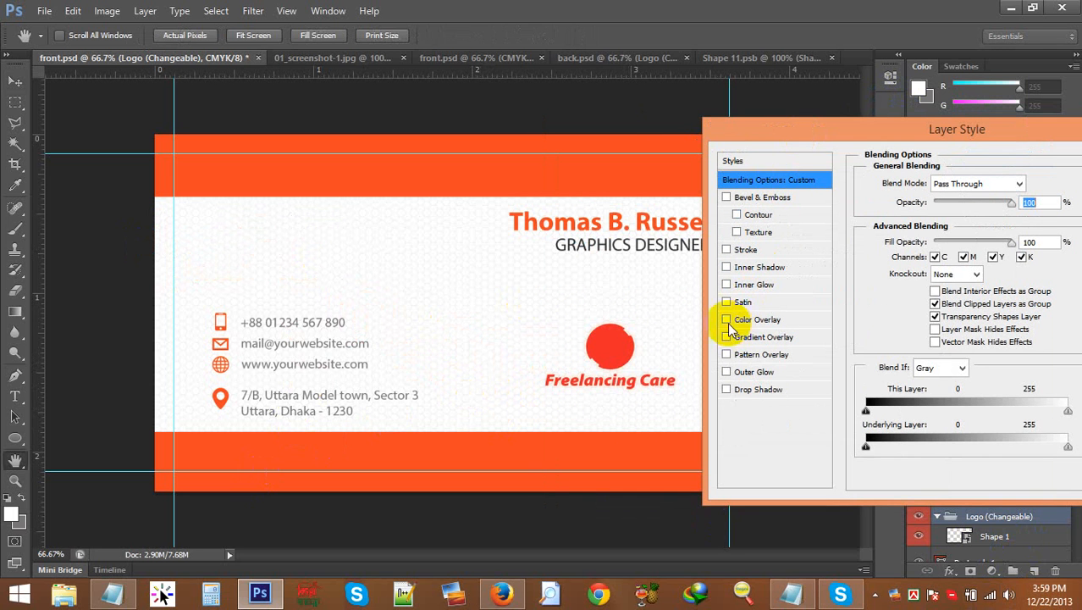
{"action": "left_click", "coordinate": [748, 319]}
{"action": "left_click", "coordinate": [1033, 185]}
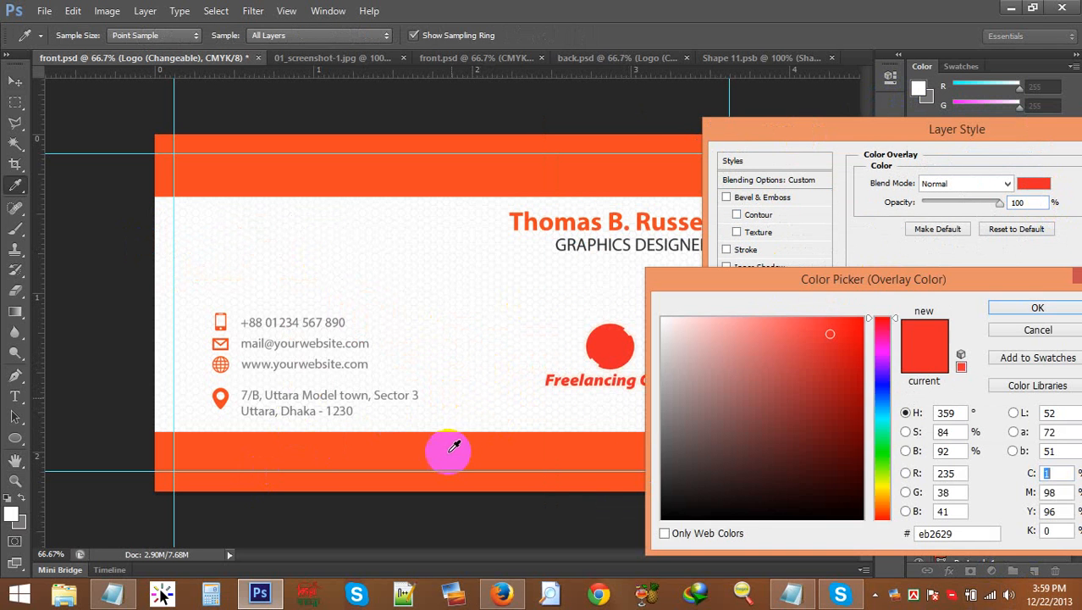
{"action": "left_click", "coordinate": [447, 446]}
{"action": "left_click", "coordinate": [1039, 306]}
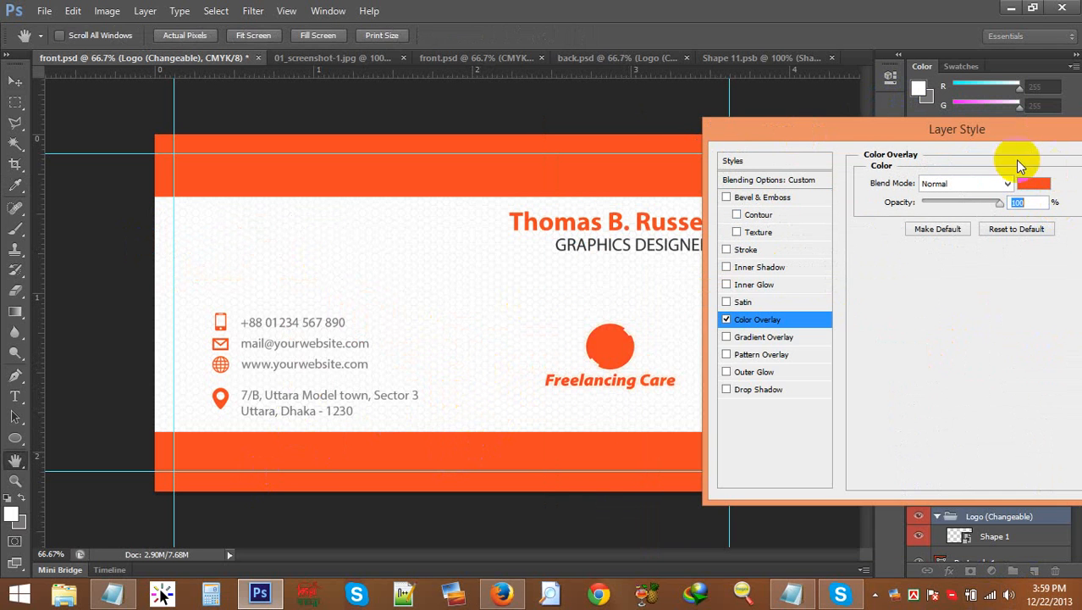
{"action": "left_click", "coordinate": [728, 197]}
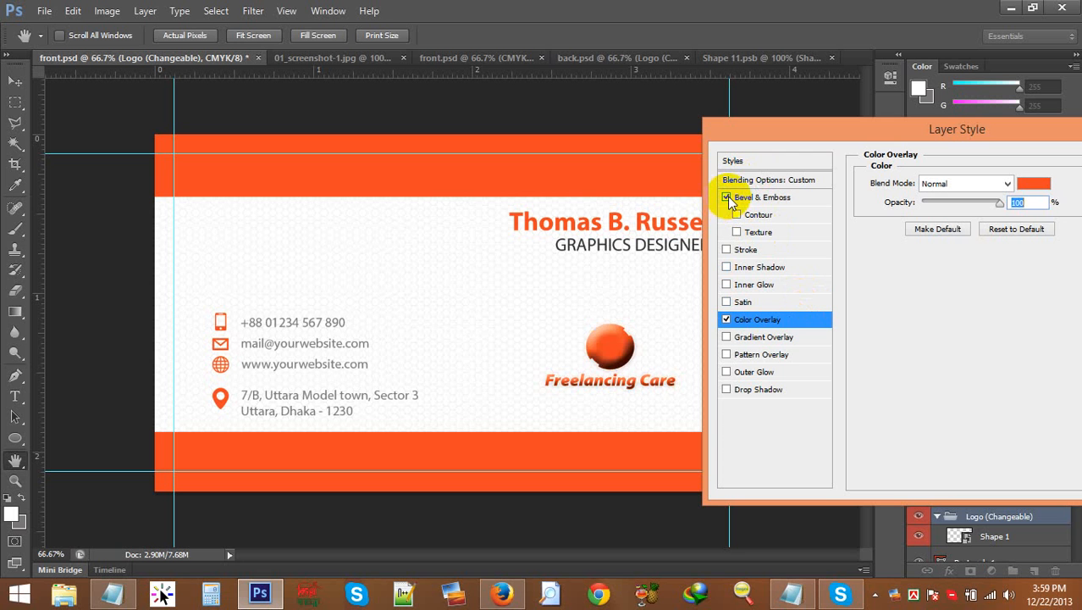
{"action": "left_click", "coordinate": [728, 197]}
{"action": "left_click_drag", "start_coordinate": [829, 136], "coordinate": [539, 231]}
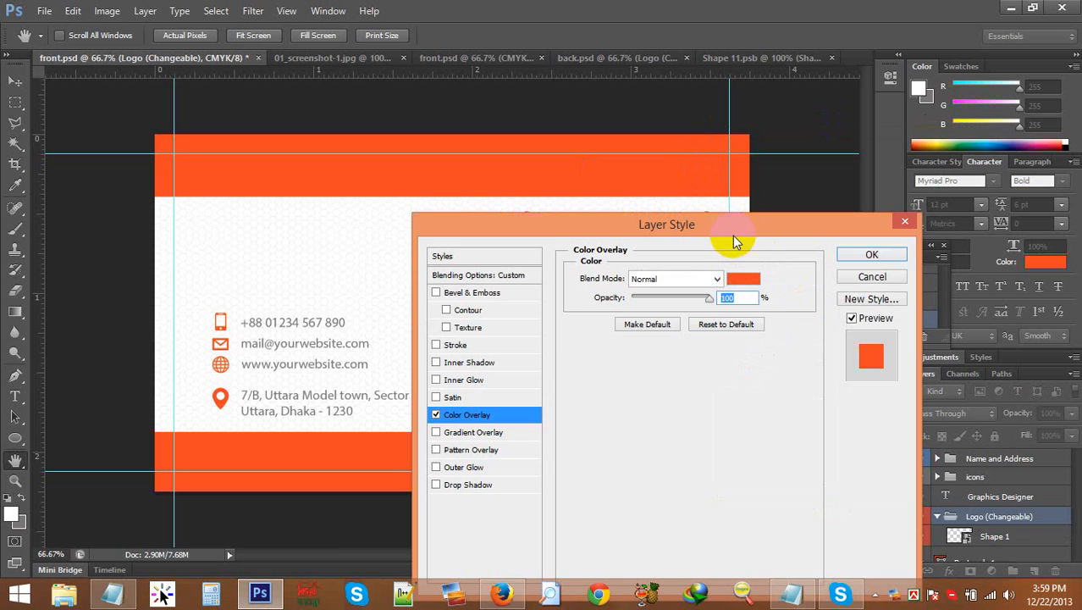
{"action": "left_click", "coordinate": [876, 255]}
Step: Open the contents of the Shape 1 logo smart object for editing
{"action": "left_click", "coordinate": [15, 396]}
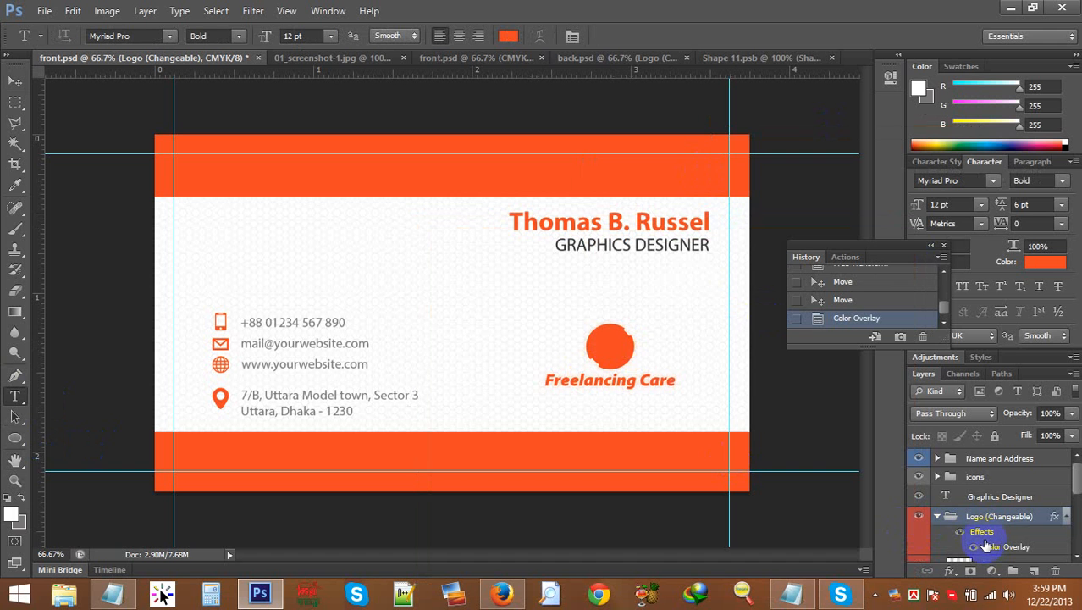
{"action": "scroll", "coordinate": [986, 533], "scroll_direction": "down", "scroll_amount": 2}
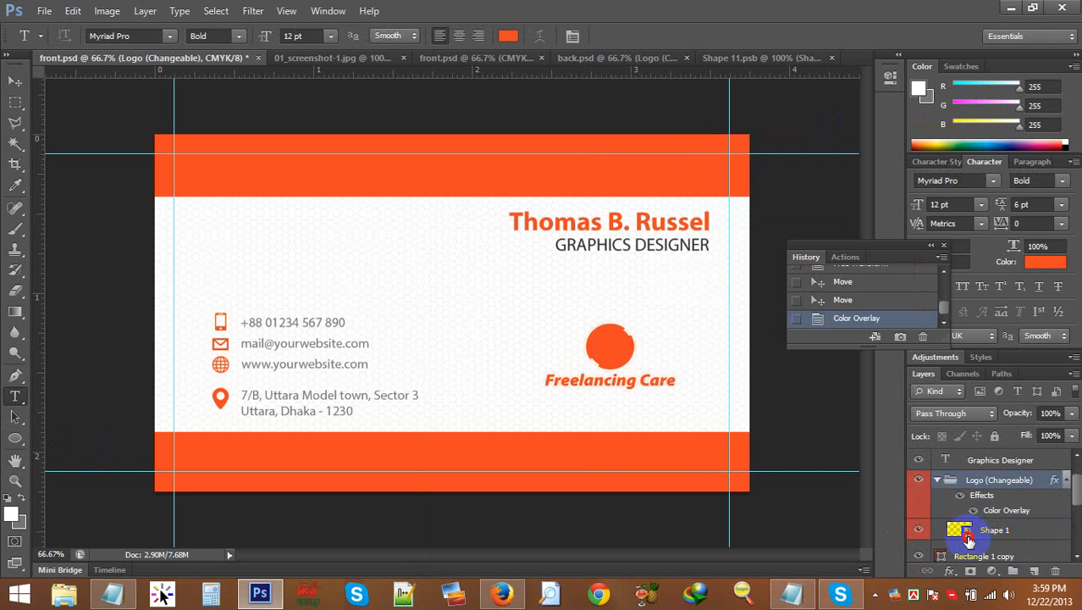
{"action": "double_click", "coordinate": [968, 540]}
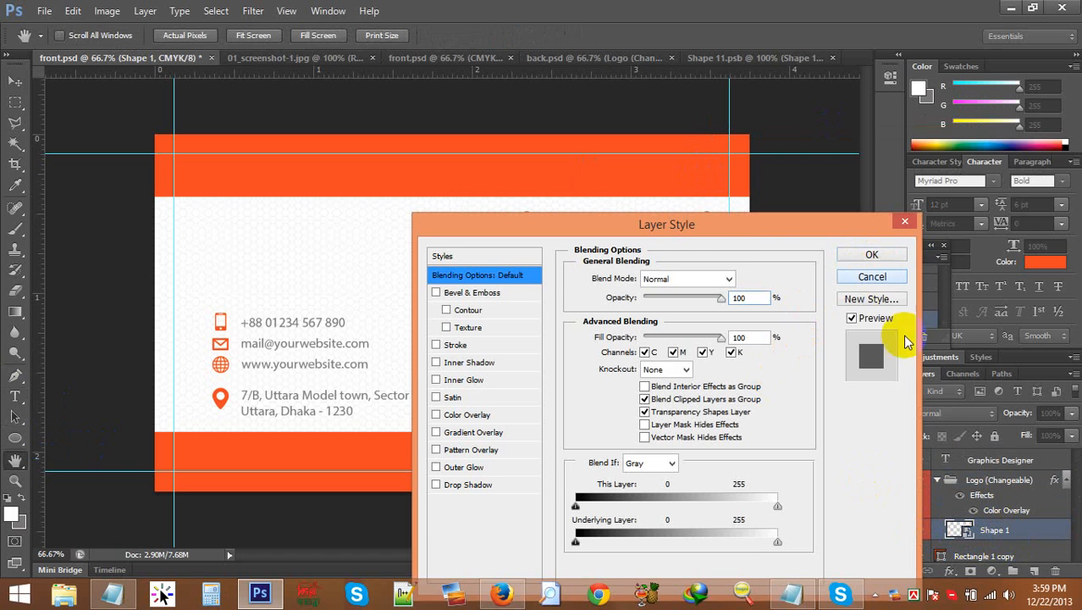
{"action": "key", "text": "Escape"}
{"action": "double_click", "coordinate": [960, 530]}
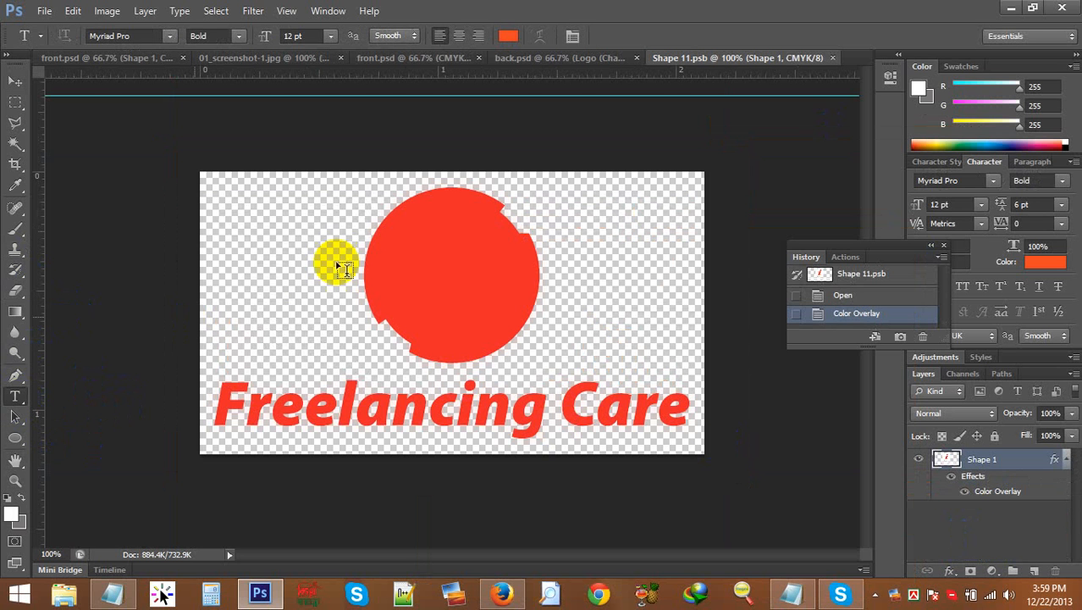
Step: Add the letter F in a text box inside the logo's circle and colour it white (ffffff)
{"action": "left_click", "coordinate": [422, 254]}
{"action": "left_click_drag", "start_coordinate": [428, 259], "coordinate": [492, 322]}
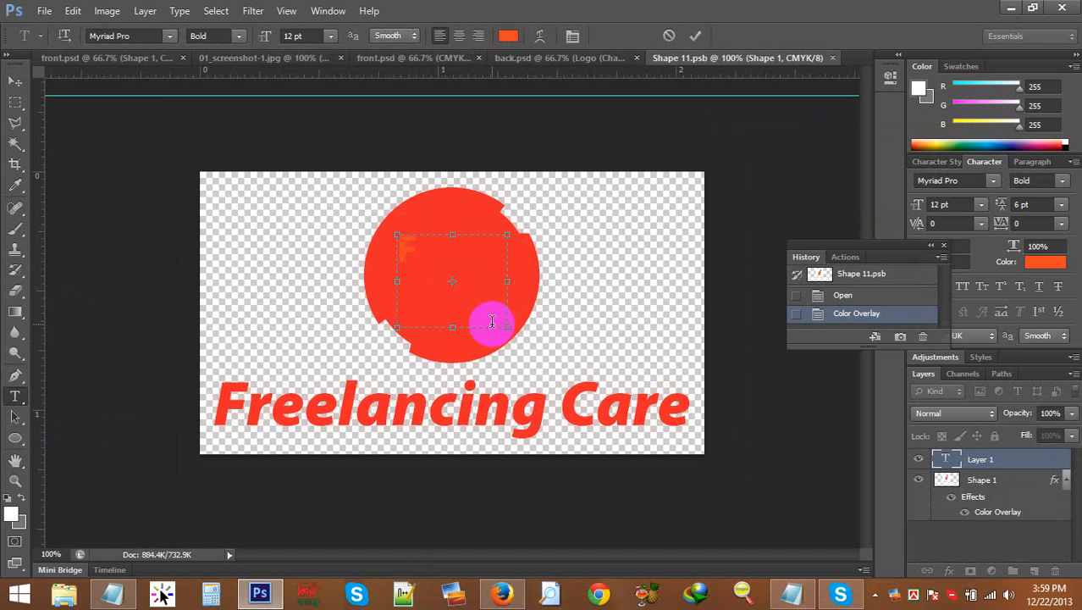
{"action": "key", "text": "ctrl+a"}
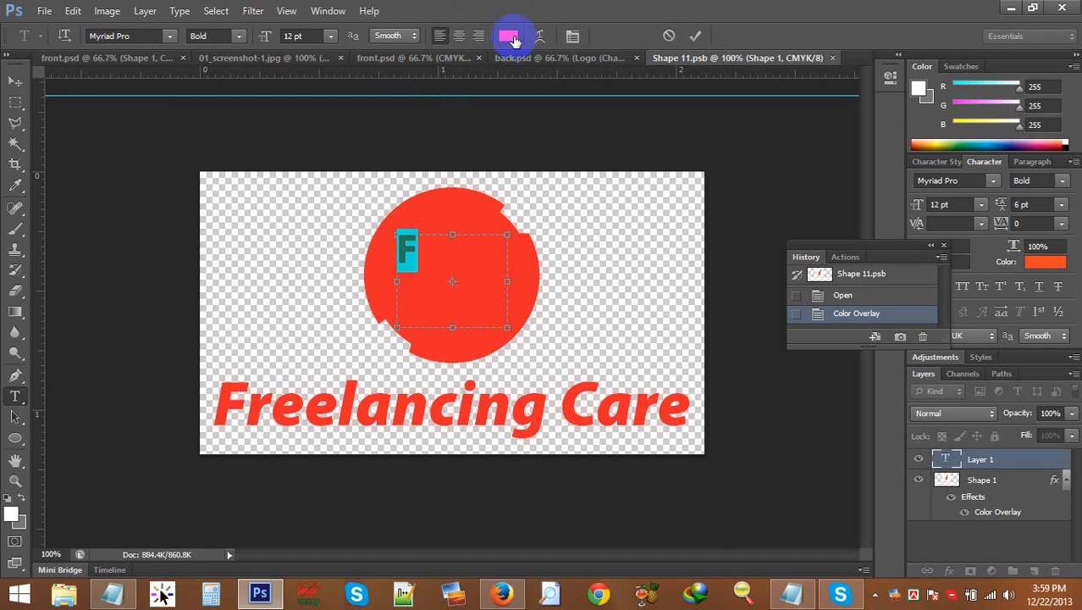
{"action": "left_click", "coordinate": [514, 38]}
{"action": "left_click_drag", "start_coordinate": [658, 357], "coordinate": [620, 279]}
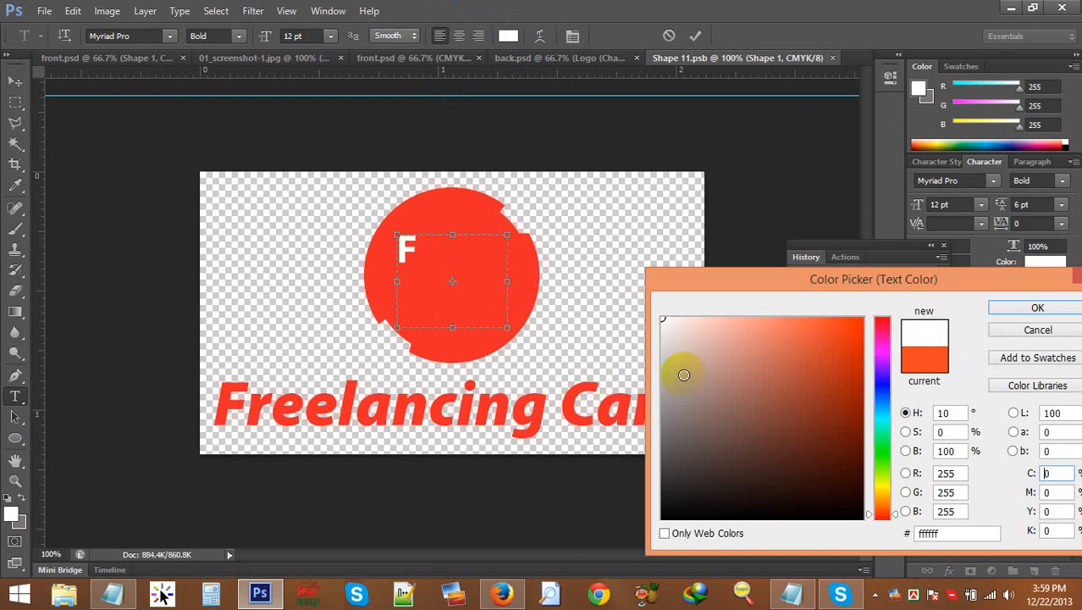
{"action": "left_click", "coordinate": [1074, 308]}
{"action": "left_click", "coordinate": [1037, 464]}
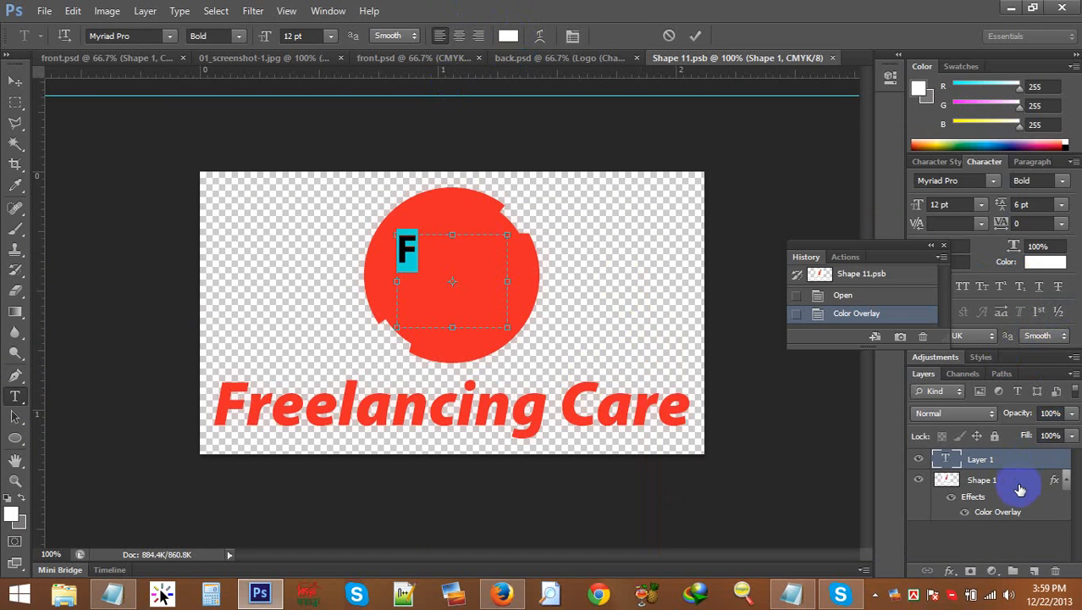
Step: Change the colour of Shape 1's Color Overlay to the orange ff4000
{"action": "left_click", "coordinate": [1000, 513]}
{"action": "double_click", "coordinate": [967, 513]}
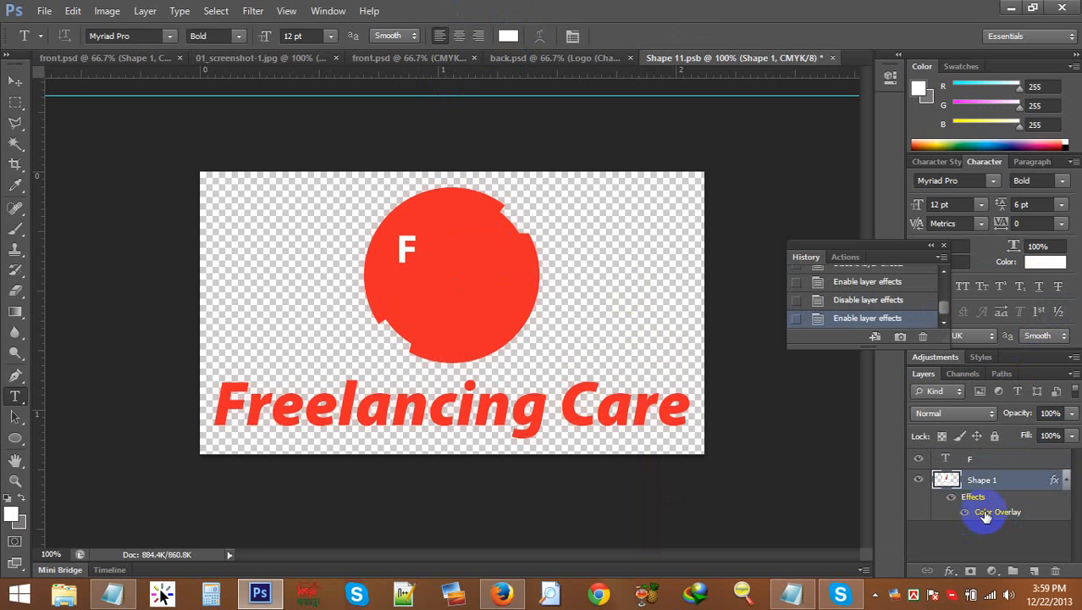
{"action": "double_click", "coordinate": [985, 514]}
{"action": "left_click", "coordinate": [751, 279]}
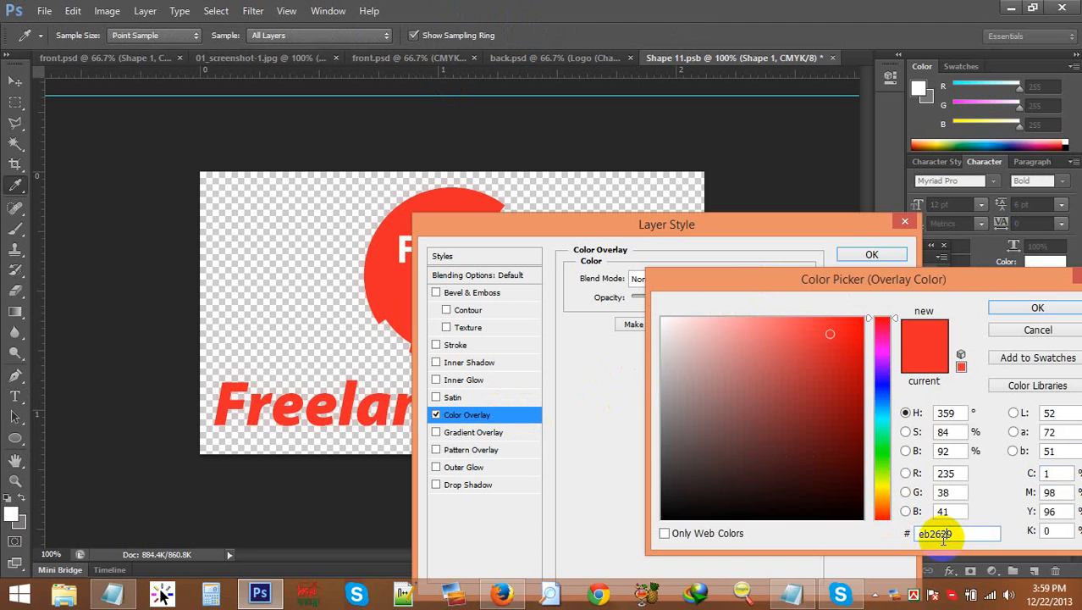
{"action": "type", "text": "ff4000"}
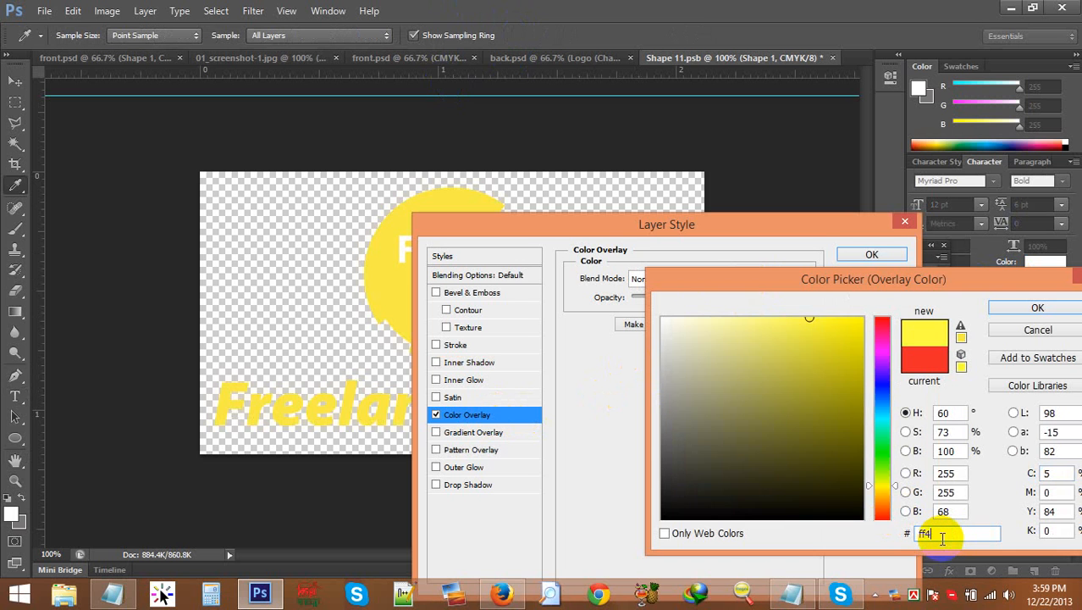
{"action": "left_click", "coordinate": [1039, 308]}
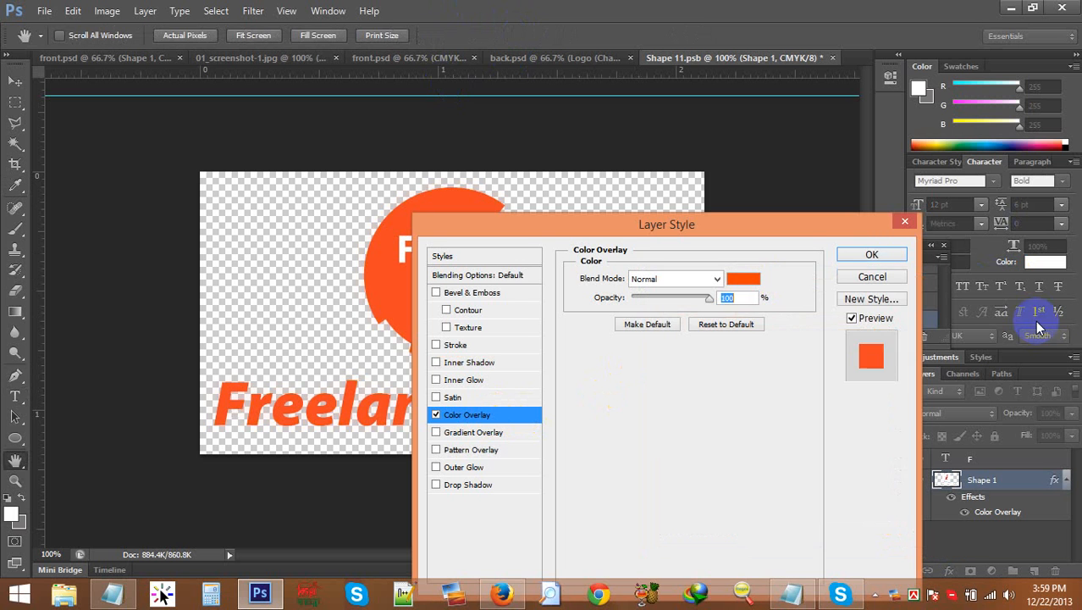
{"action": "left_click", "coordinate": [874, 255]}
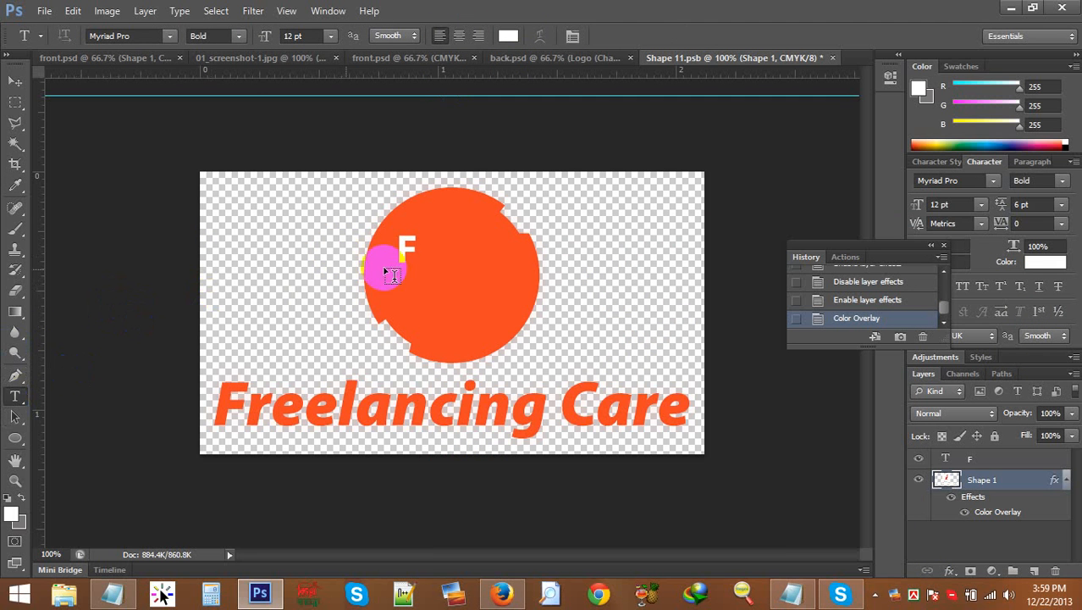
Step: Enlarge the letter F to 38 pt and centre it in the logo's circle
{"action": "left_click", "coordinate": [414, 253]}
{"action": "double_click", "coordinate": [414, 253]}
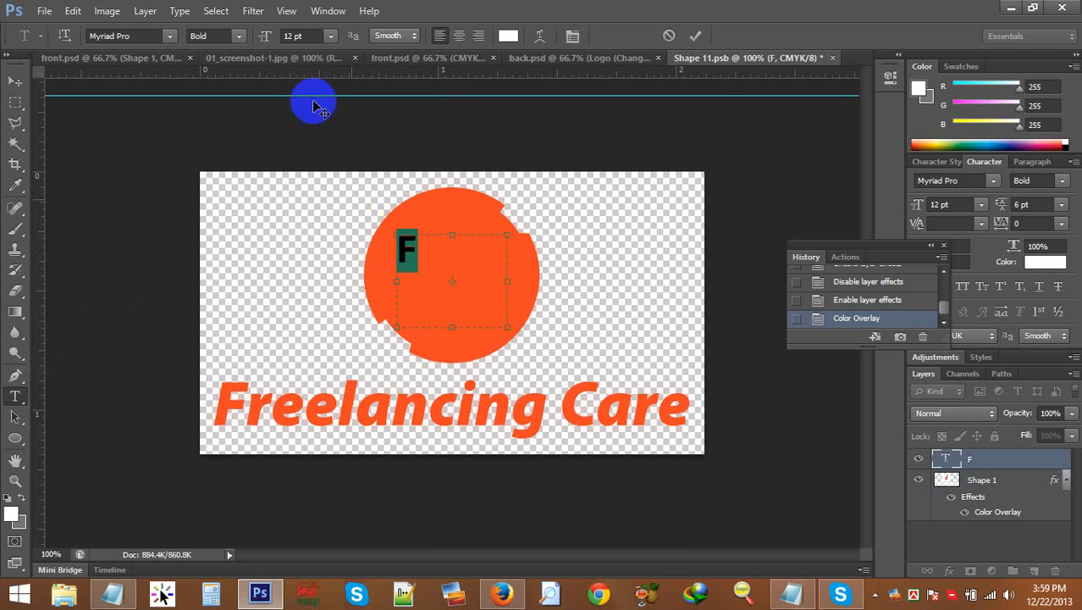
{"action": "left_click", "coordinate": [279, 43]}
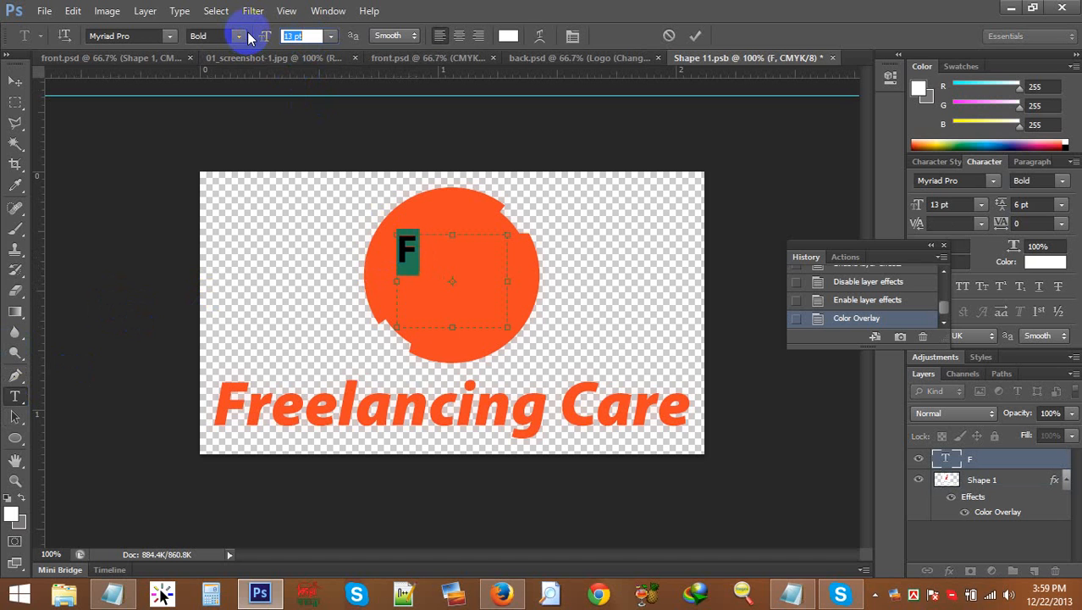
{"action": "key", "text": "Up"}
{"action": "key", "text": "Up"}
{"action": "key", "text": "Up"}
{"action": "key", "text": "Up"}
{"action": "key", "text": "Up"}
{"action": "key", "text": "Up"}
{"action": "key", "text": "Up"}
{"action": "key", "text": "Up"}
{"action": "key", "text": "Up"}
{"action": "key", "text": "Up"}
{"action": "key", "text": "Up"}
{"action": "key", "text": "Up"}
{"action": "key", "text": "Up"}
{"action": "key", "text": "Up"}
{"action": "key", "text": "Up"}
{"action": "key", "text": "Up"}
{"action": "key", "text": "Up"}
{"action": "key", "text": "Up"}
{"action": "key", "text": "Up"}
{"action": "key", "text": "Up"}
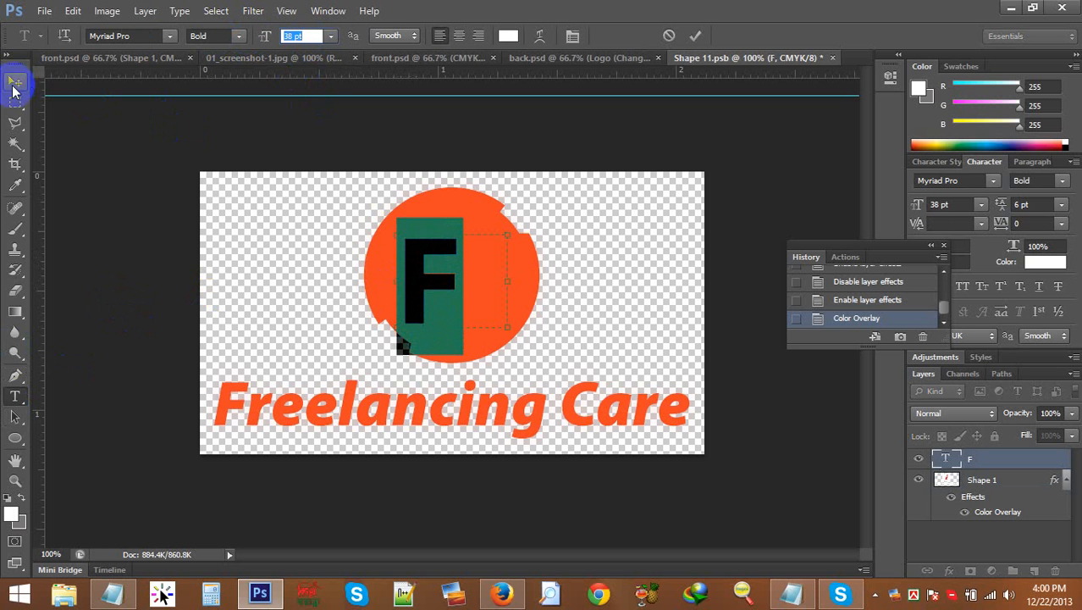
{"action": "left_click", "coordinate": [14, 84]}
{"action": "left_click_drag", "start_coordinate": [436, 265], "coordinate": [458, 268]}
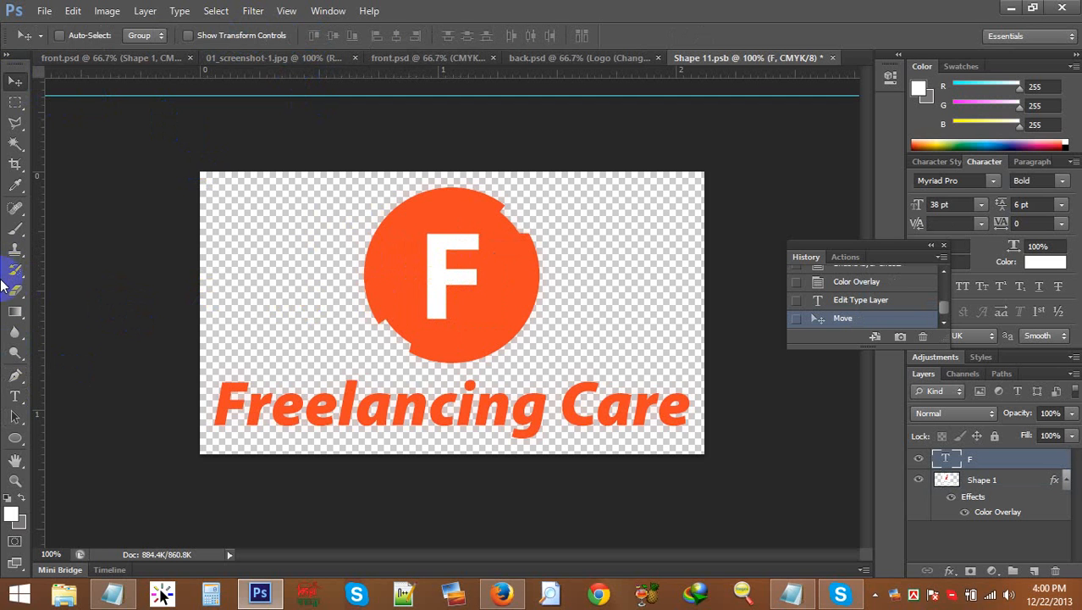
Step: Change the letter F's font to Mistral and fit its text box closely around the letter
{"action": "left_click", "coordinate": [14, 395]}
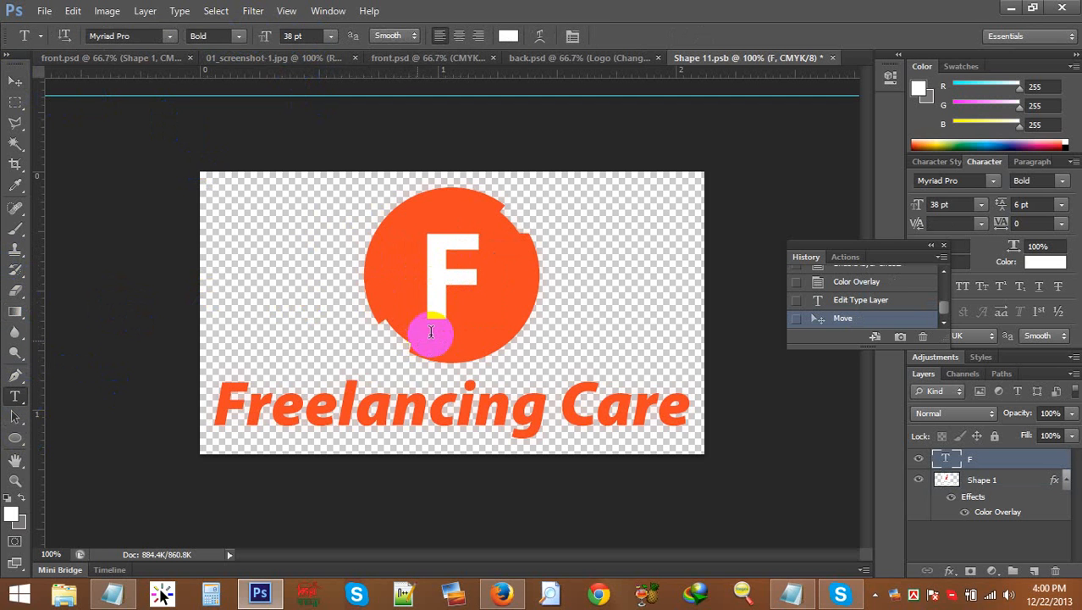
{"action": "double_click", "coordinate": [454, 294]}
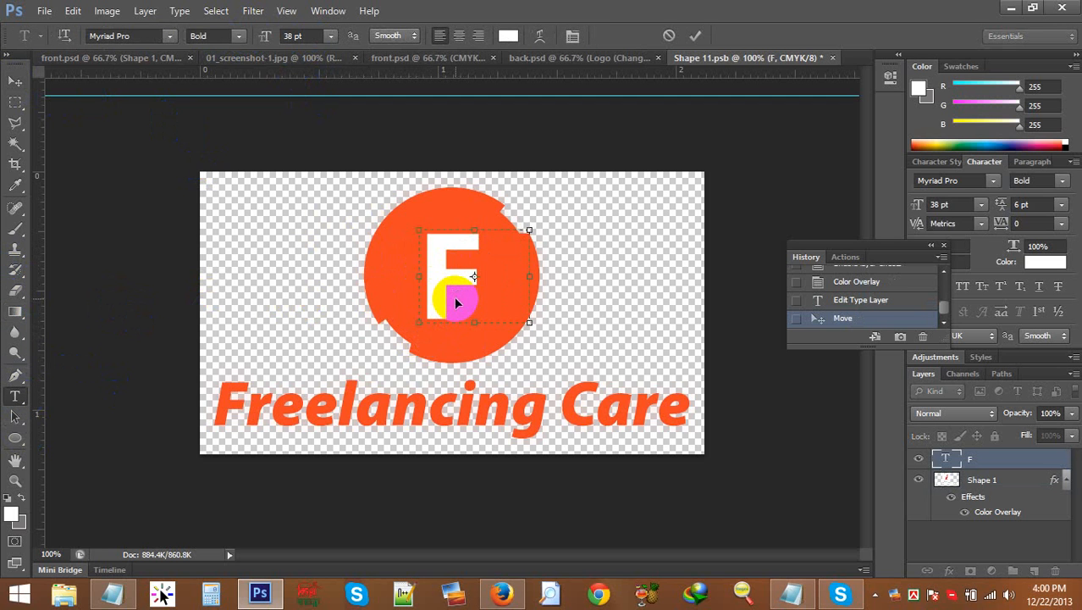
{"action": "left_click", "coordinate": [143, 37]}
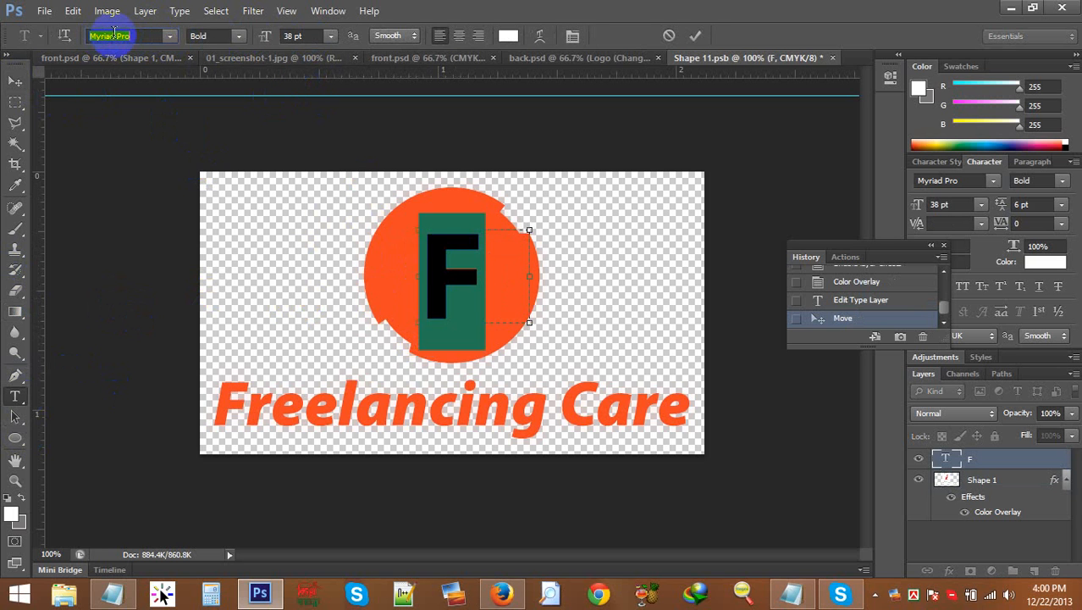
{"action": "key", "text": "Up"}
{"action": "key", "text": "Up"}
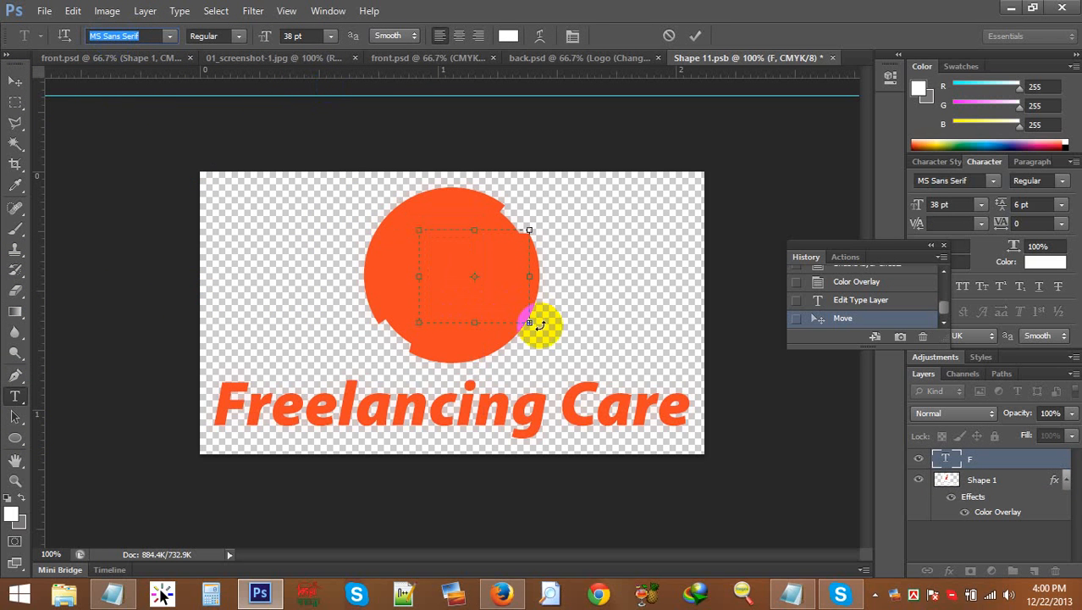
{"action": "left_click_drag", "start_coordinate": [531, 323], "coordinate": [591, 375]}
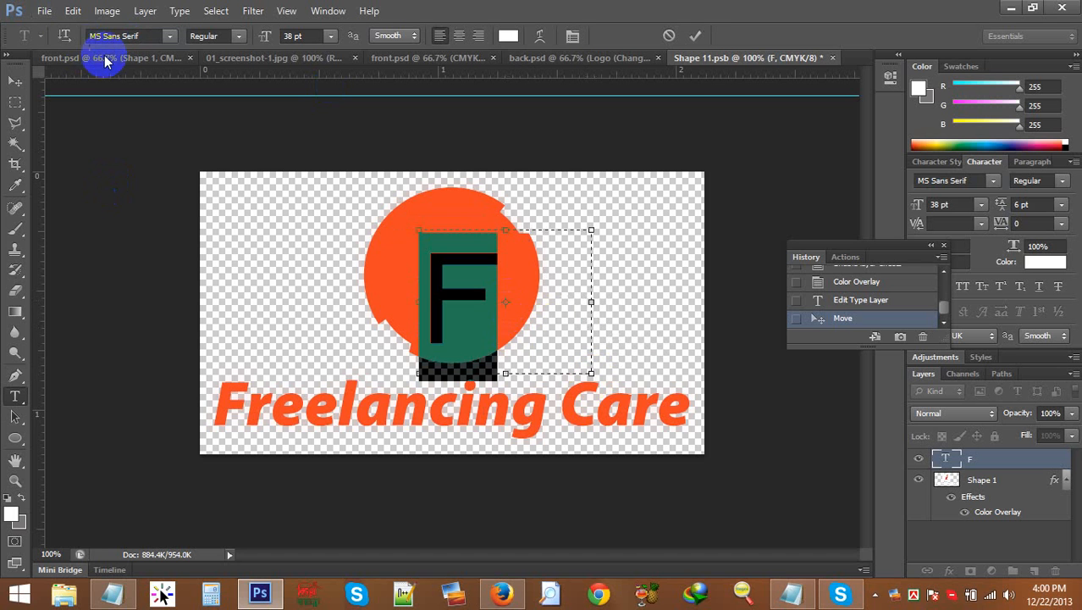
{"action": "key", "text": "Up"}
{"action": "key", "text": "Up"}
{"action": "key", "text": "Up"}
{"action": "key", "text": "Up"}
{"action": "key", "text": "Up"}
{"action": "key", "text": "Up"}
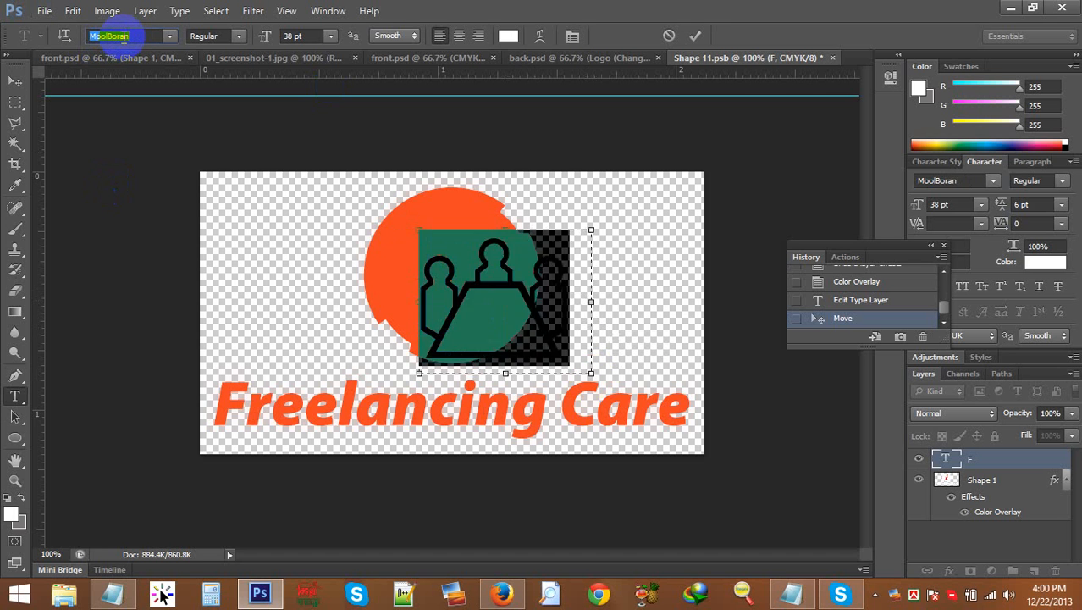
{"action": "key", "text": "Down"}
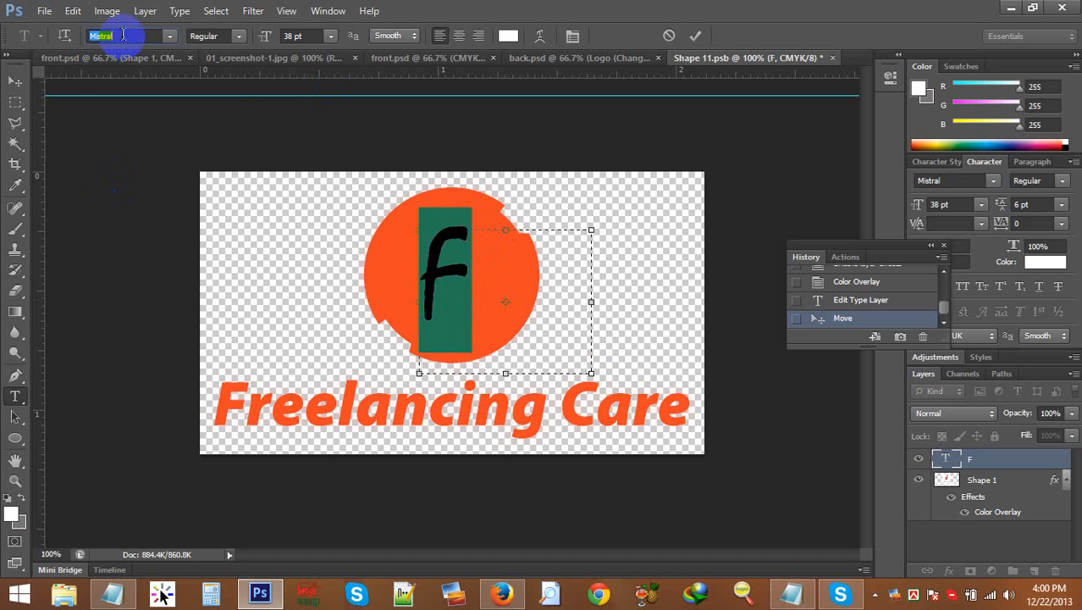
{"action": "left_click", "coordinate": [497, 313]}
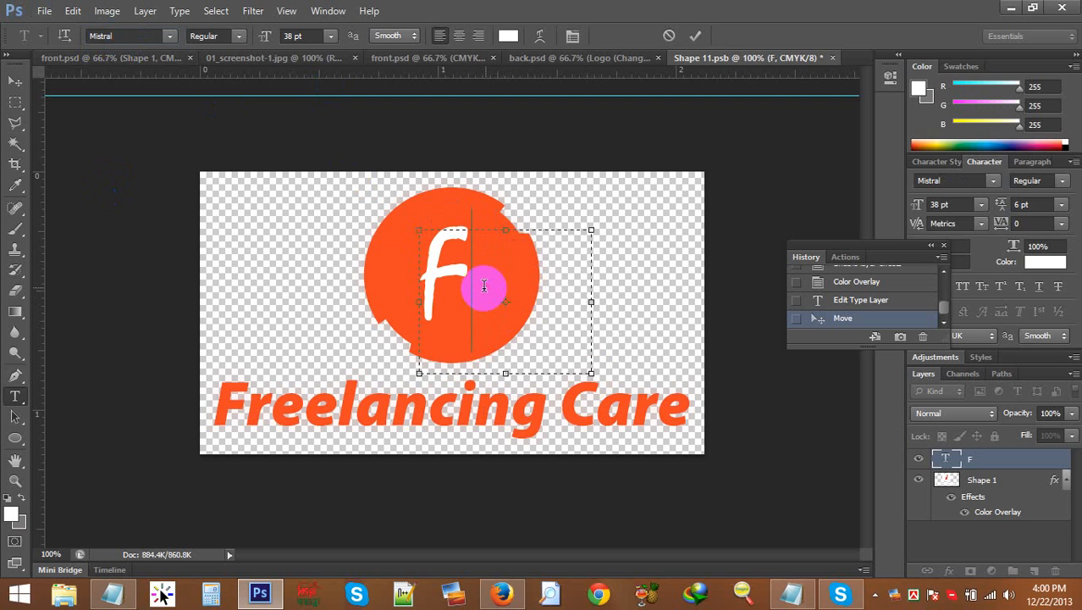
{"action": "left_click_drag", "start_coordinate": [591, 375], "coordinate": [483, 335]}
{"action": "left_click", "coordinate": [446, 282]}
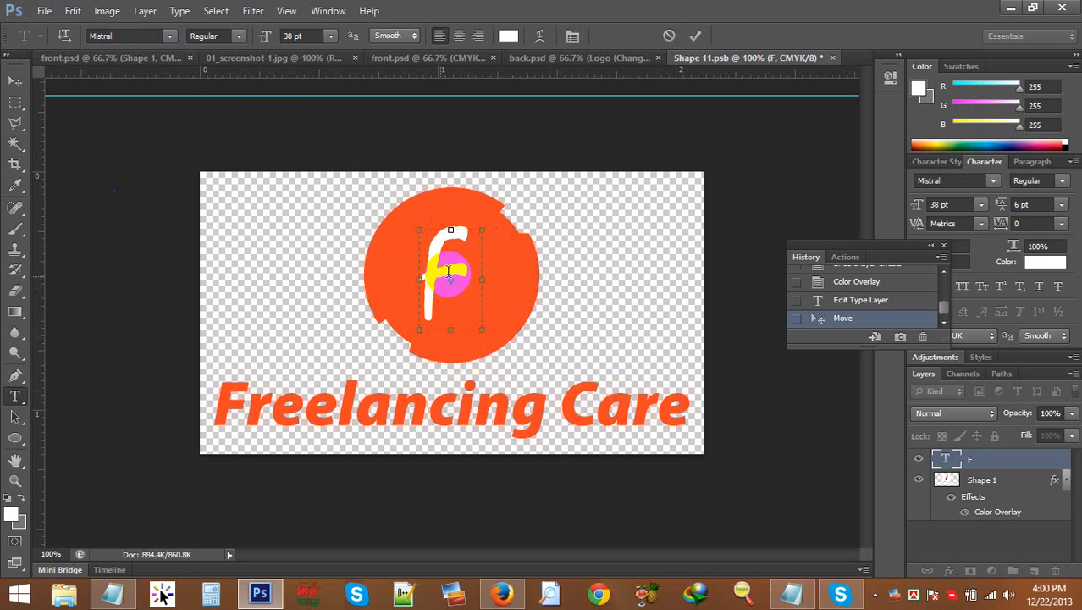
Step: Move the letter F to the upper left part of the orange circle
{"action": "left_click", "coordinate": [14, 81]}
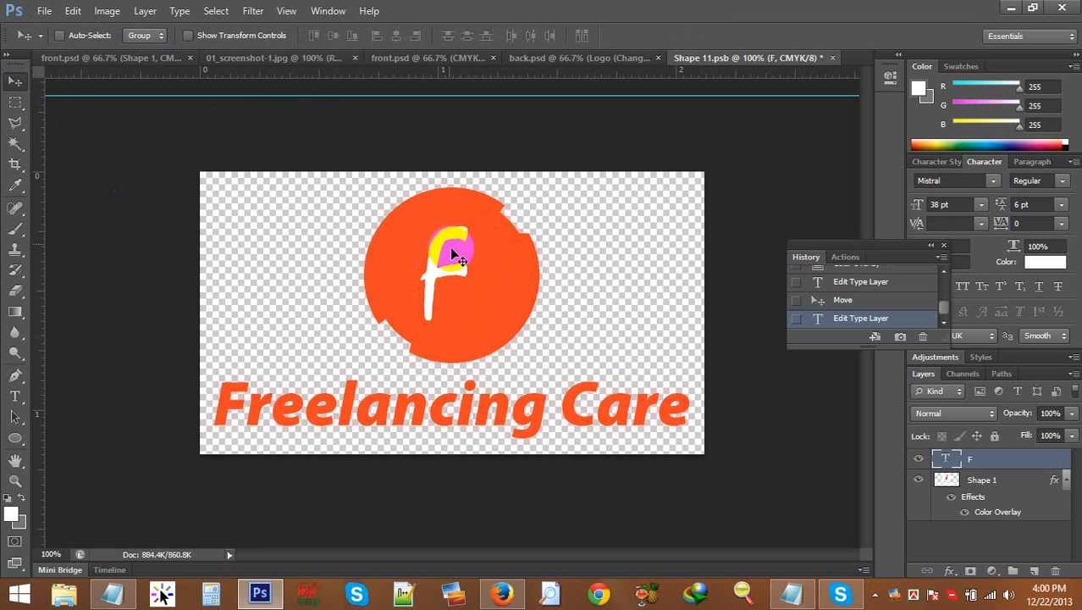
{"action": "left_click_drag", "start_coordinate": [452, 253], "coordinate": [483, 303]}
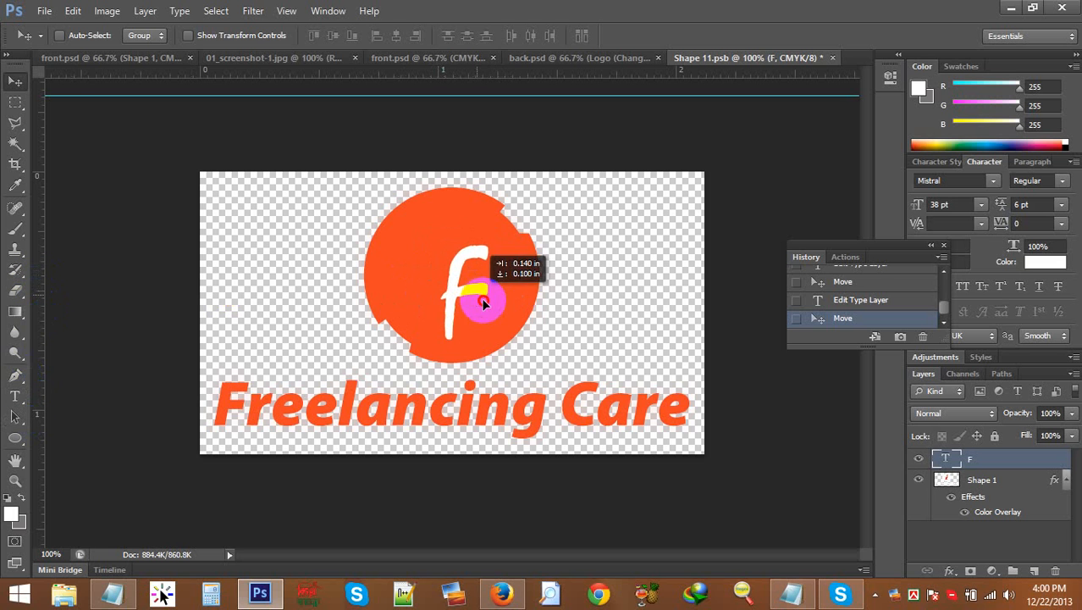
{"action": "key", "text": "super"}
{"action": "left_click", "coordinate": [281, 356]}
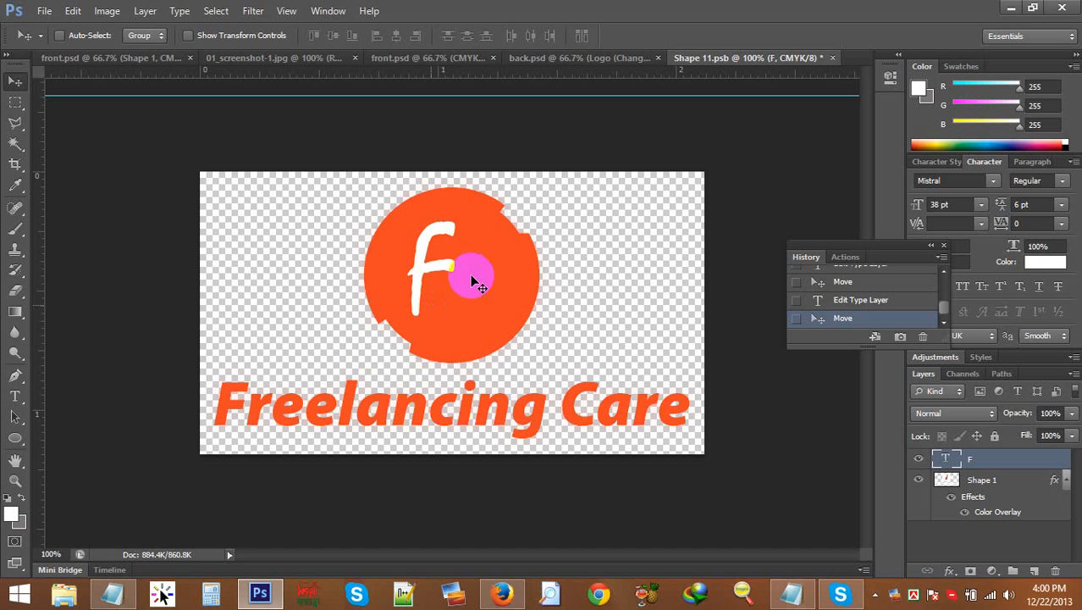
Step: Duplicate the F diagonally down to its right and change the copy's letter to C
{"action": "left_click_drag", "start_coordinate": [430, 266], "coordinate": [485, 300]}
{"action": "left_click", "coordinate": [15, 396]}
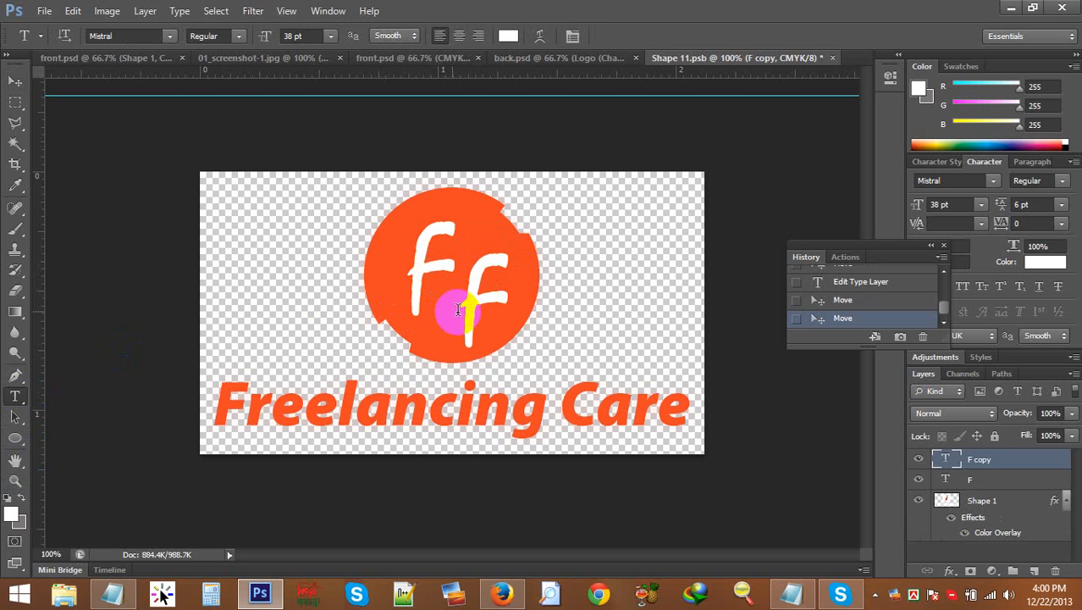
{"action": "left_click", "coordinate": [474, 313]}
{"action": "double_click", "coordinate": [474, 313]}
{"action": "type", "text": "c"}
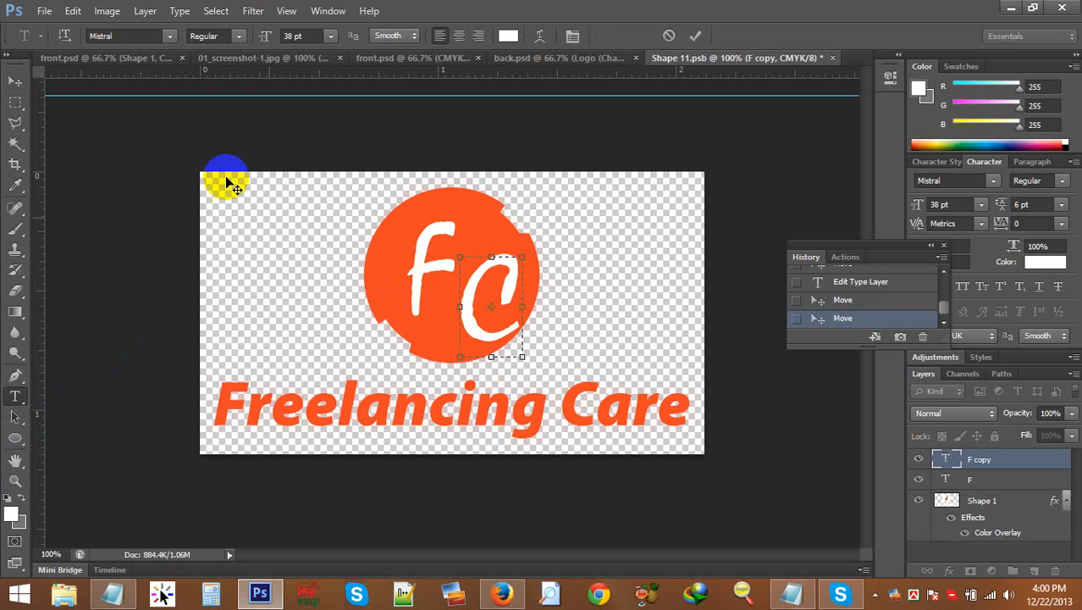
{"action": "left_click", "coordinate": [15, 80]}
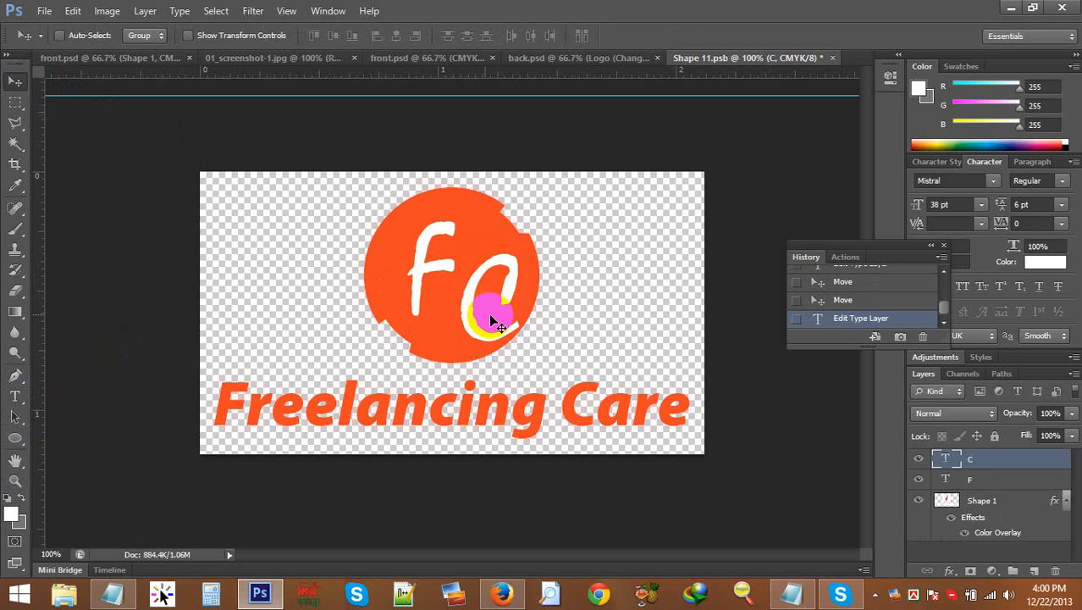
Step: Nudge the C slightly up and to the left until it sits close beside the F
{"action": "mouse_move", "coordinate": [495, 307]}
{"action": "left_mouse_down"}
{"action": "mouse_move", "coordinate": [476, 320]}
{"action": "mouse_move", "coordinate": [484, 324]}
{"action": "left_mouse_up"}
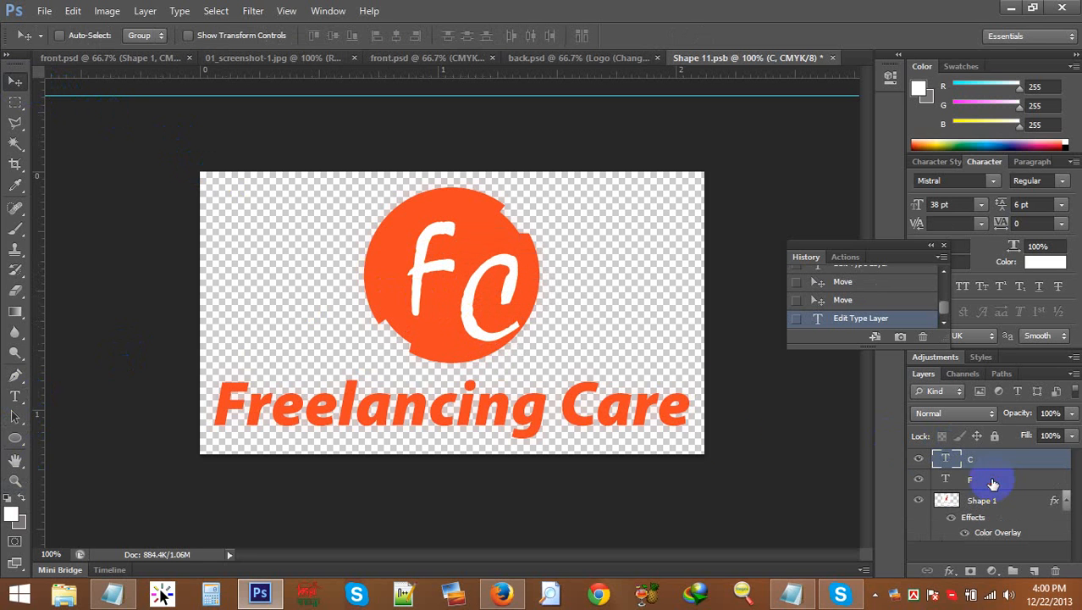
{"action": "left_click", "coordinate": [994, 483]}
{"action": "left_click_drag", "start_coordinate": [430, 286], "coordinate": [483, 325]}
{"action": "left_click", "coordinate": [980, 466]}
{"action": "key", "text": "Up"}
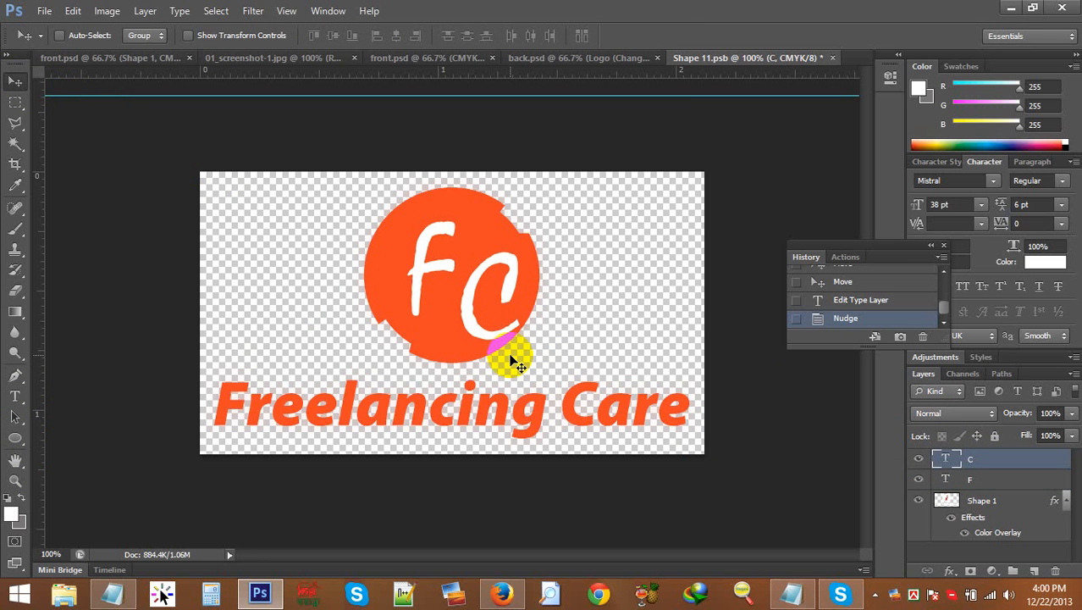
{"action": "key", "text": "Left"}
{"action": "key", "text": "Left"}
{"action": "key", "text": "Left"}
{"action": "key", "text": "Left"}
{"action": "key", "text": "Left"}
{"action": "key", "text": "Left"}
{"action": "key", "text": "Left"}
{"action": "key", "text": "Left"}
{"action": "key", "text": "Left"}
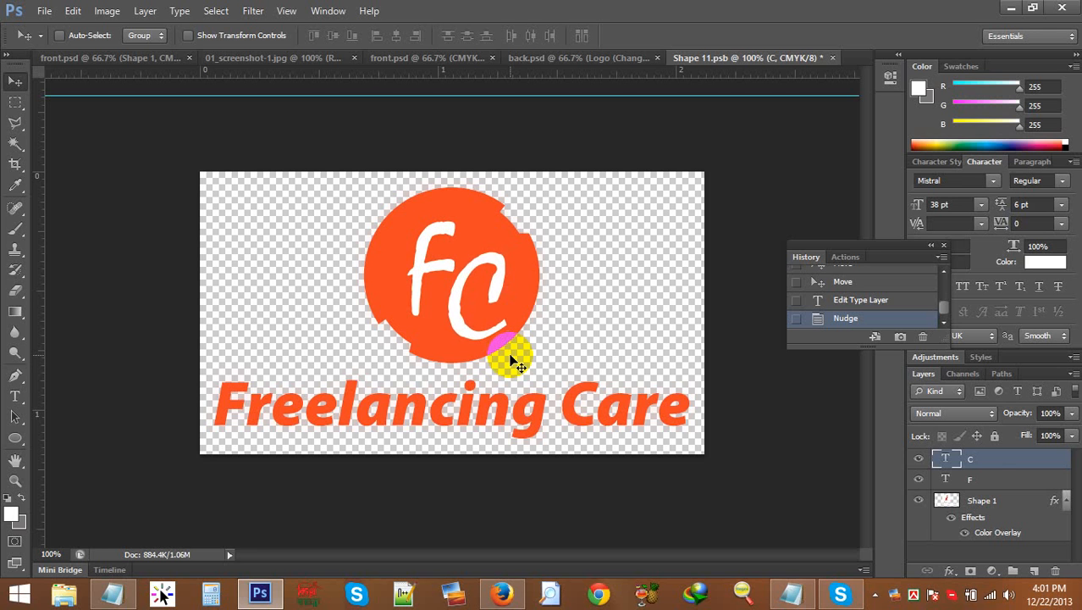
Step: Nudge the F up and left and the C left to balance both in the circle, and save the logo contents
{"action": "left_click", "coordinate": [982, 481]}
{"action": "key", "text": "Left"}
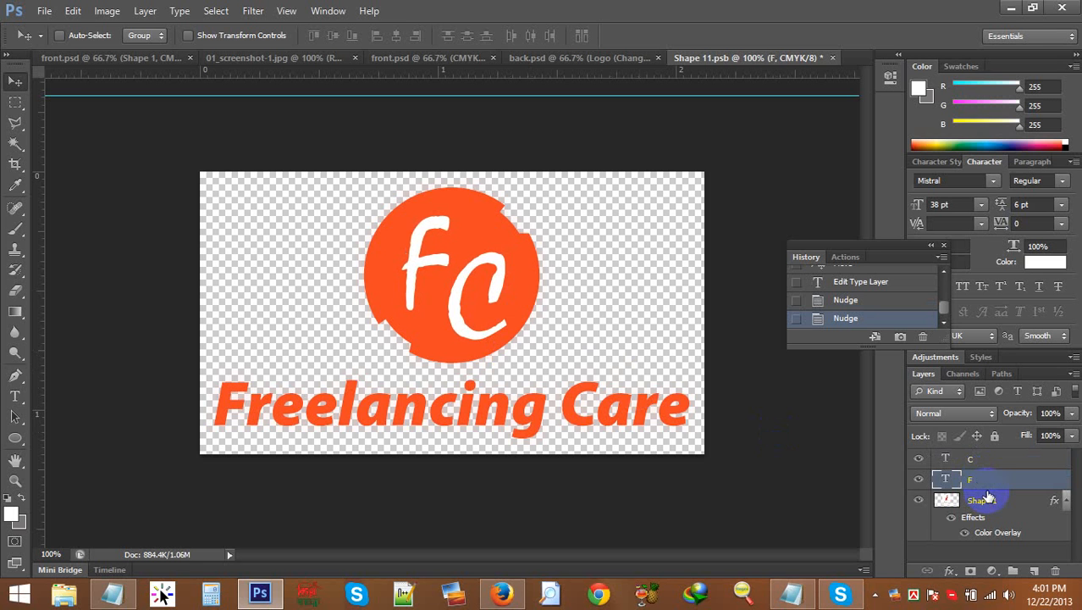
{"action": "left_click", "coordinate": [985, 458]}
{"action": "key", "text": "Left"}
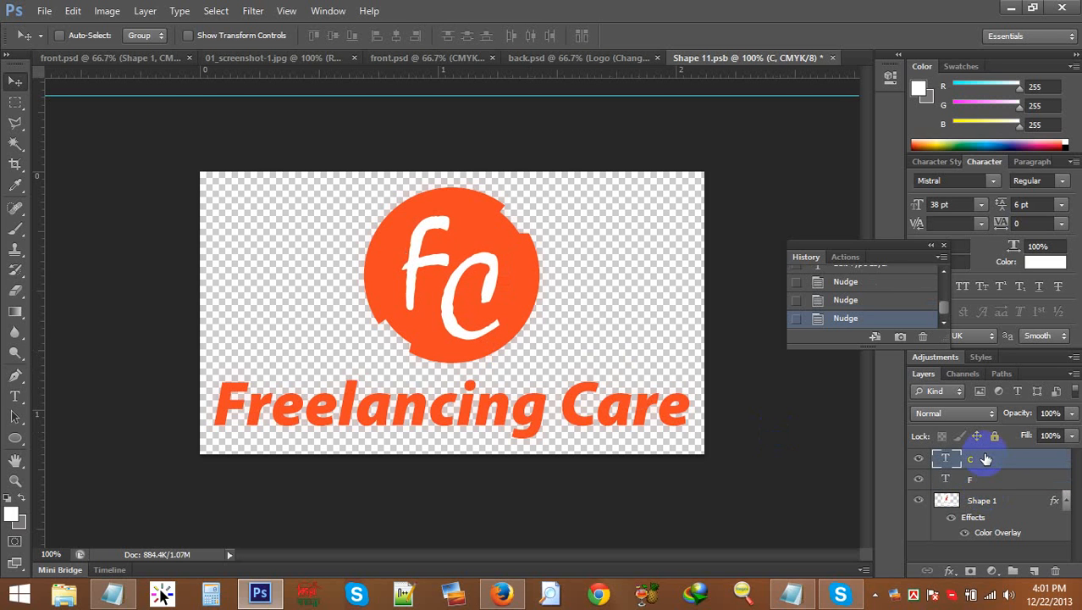
{"action": "key", "text": "ctrl+s"}
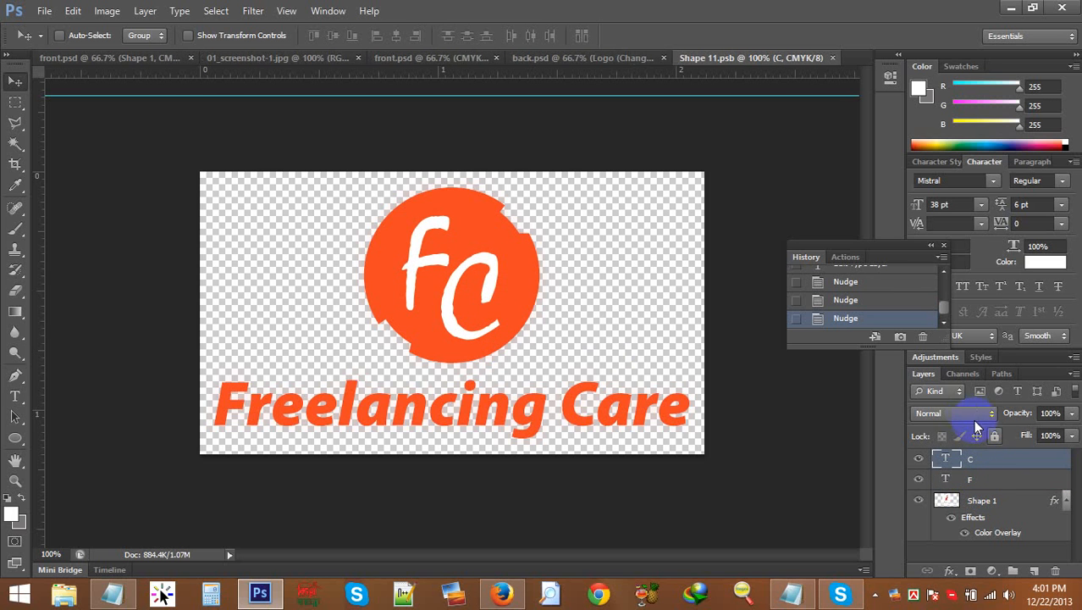
Step: Return to the front.psd card and turn off the Color Overlay on the Logo (Changeable) group
{"action": "left_click", "coordinate": [252, 58]}
{"action": "left_click", "coordinate": [100, 58]}
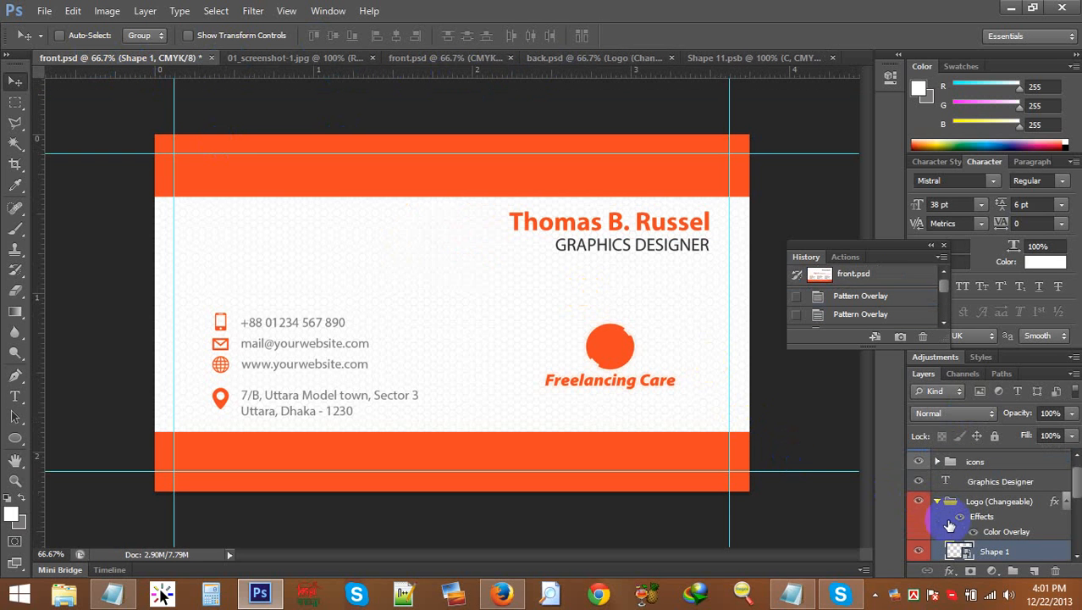
{"action": "left_click", "coordinate": [969, 532]}
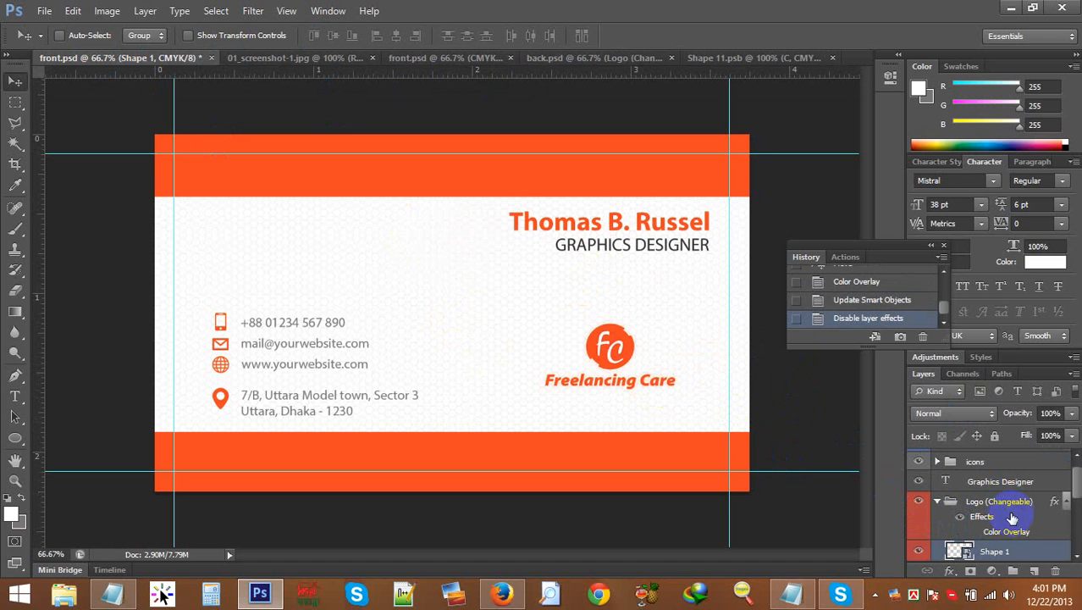
{"action": "left_click", "coordinate": [1066, 502]}
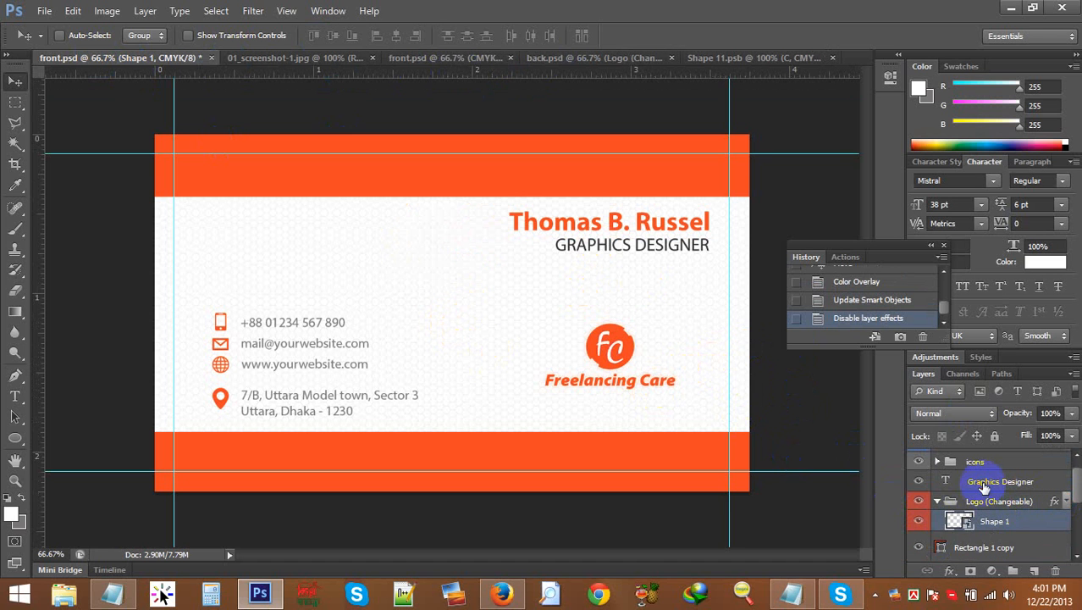
Step: Set the colour of the GRAPHICS DESIGNER job title text to #777777
{"action": "left_click", "coordinate": [984, 487]}
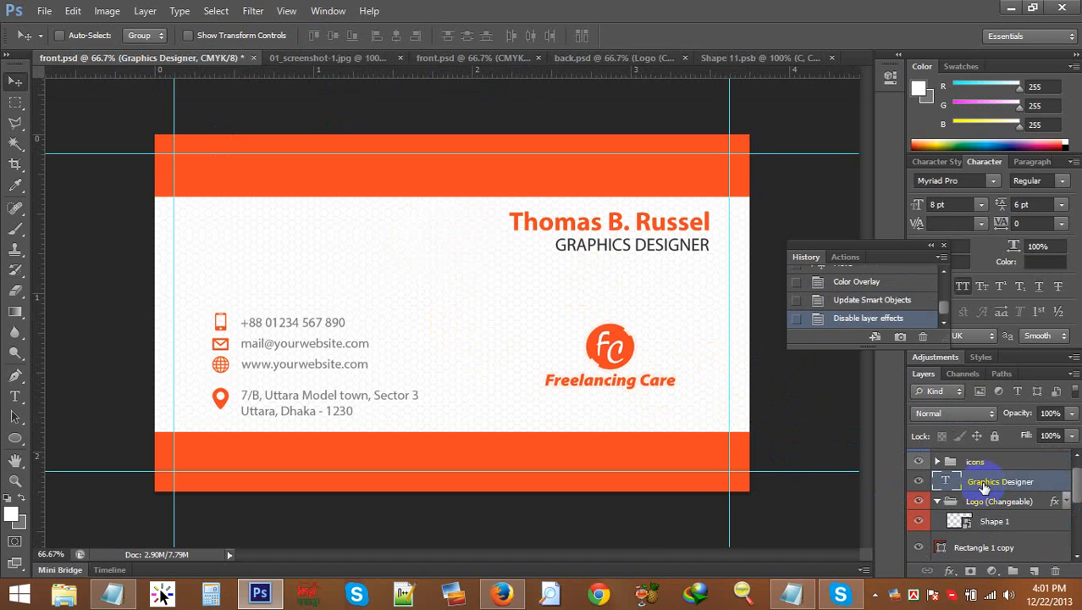
{"action": "left_click", "coordinate": [16, 403]}
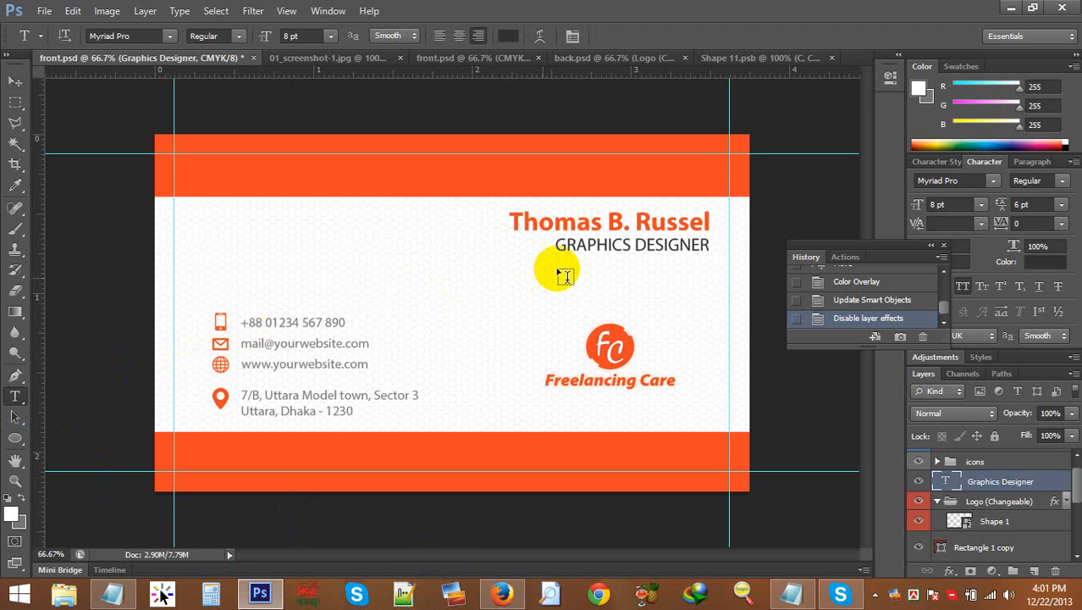
{"action": "triple_click", "coordinate": [587, 246]}
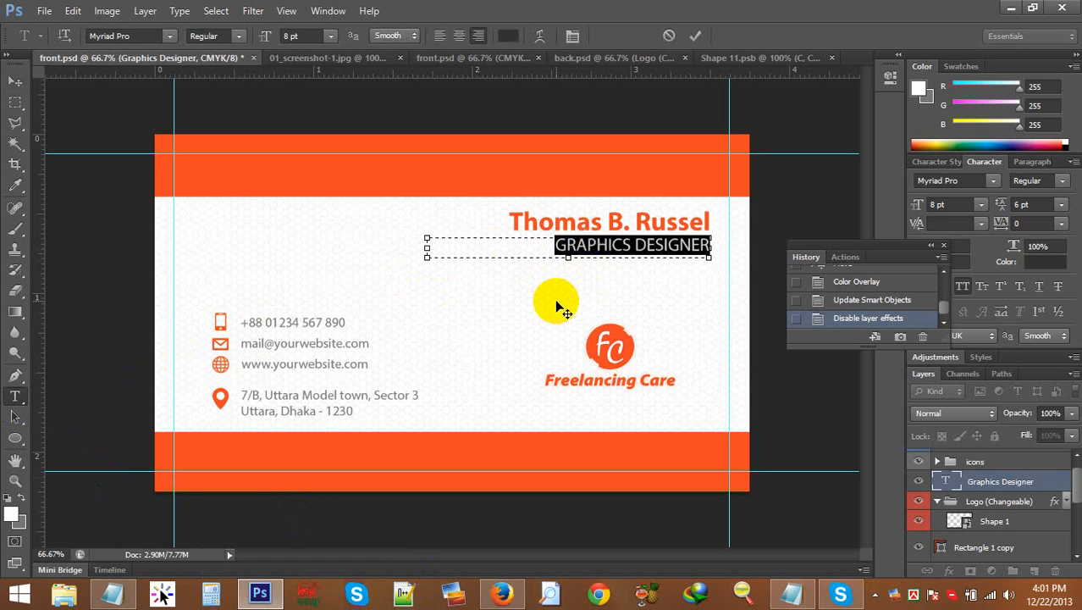
{"action": "left_click", "coordinate": [508, 36]}
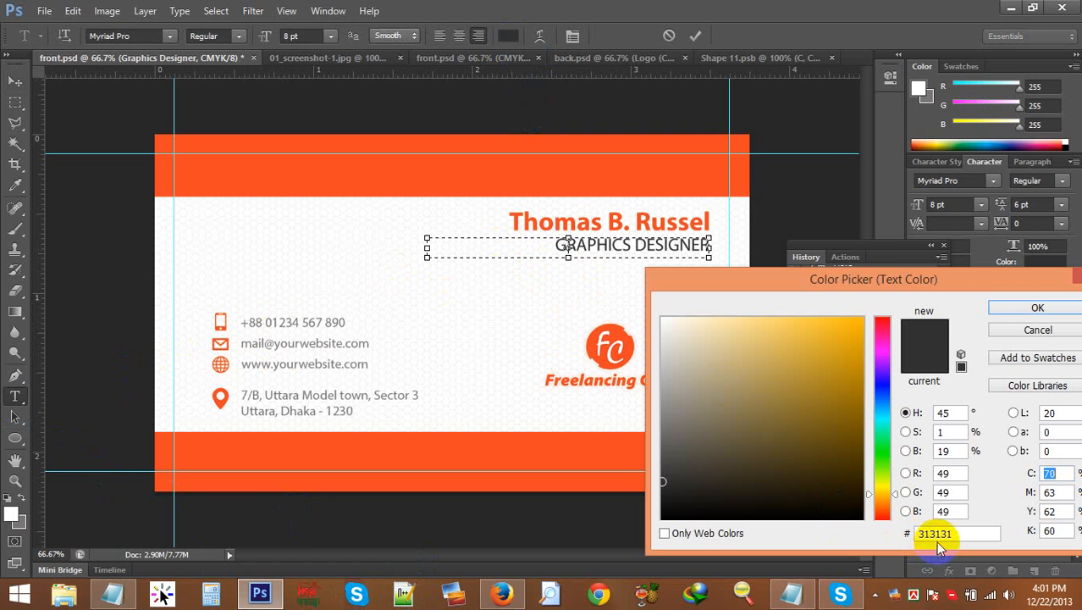
{"action": "double_click", "coordinate": [932, 535]}
{"action": "type", "text": "7"}
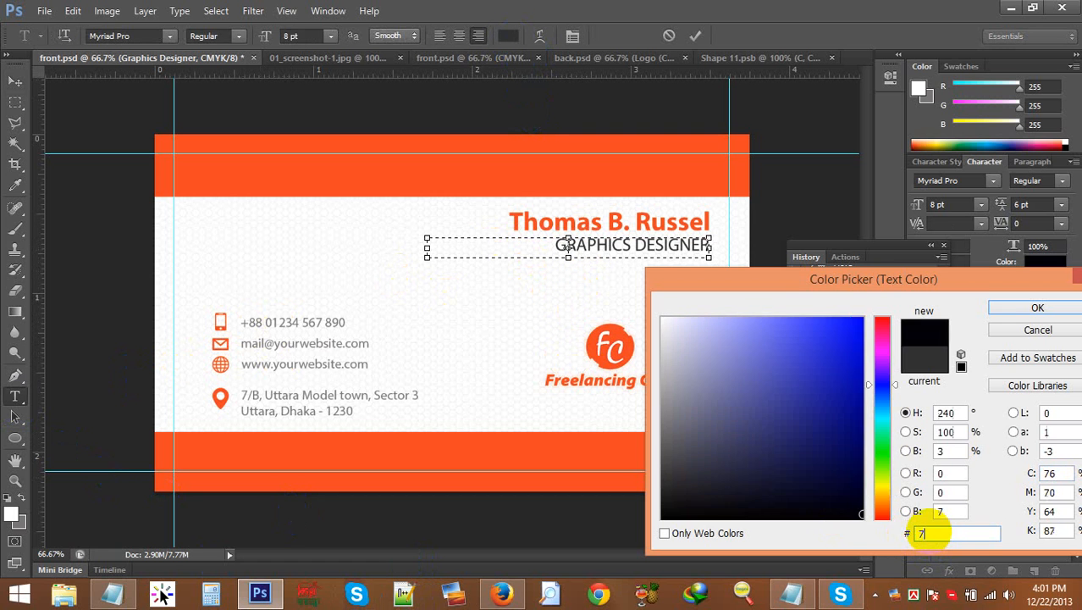
{"action": "type", "text": "77777"}
{"action": "left_click", "coordinate": [1038, 307]}
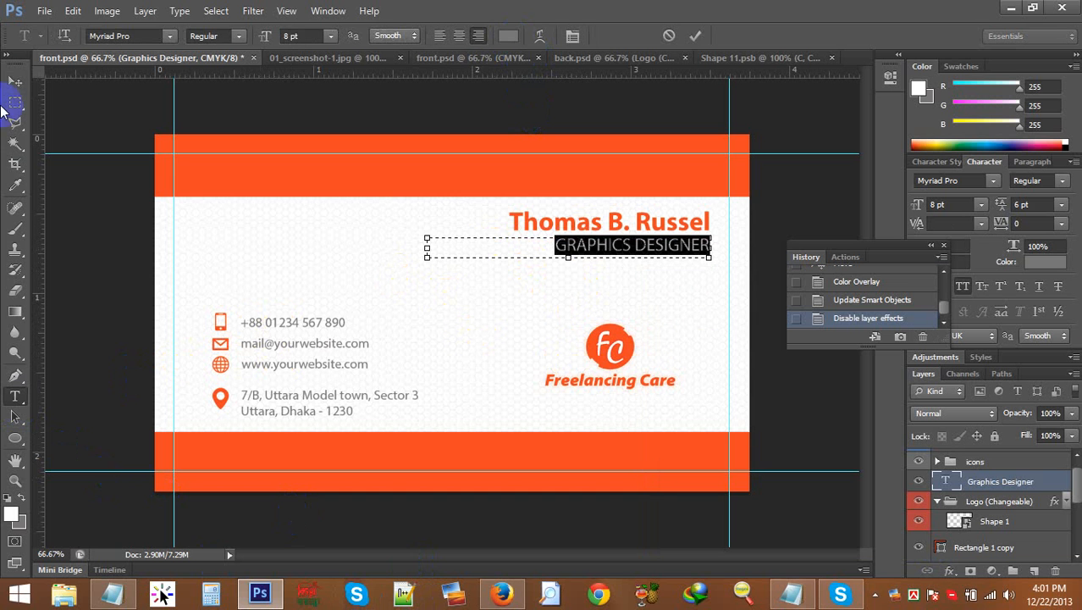
{"action": "left_click", "coordinate": [17, 79]}
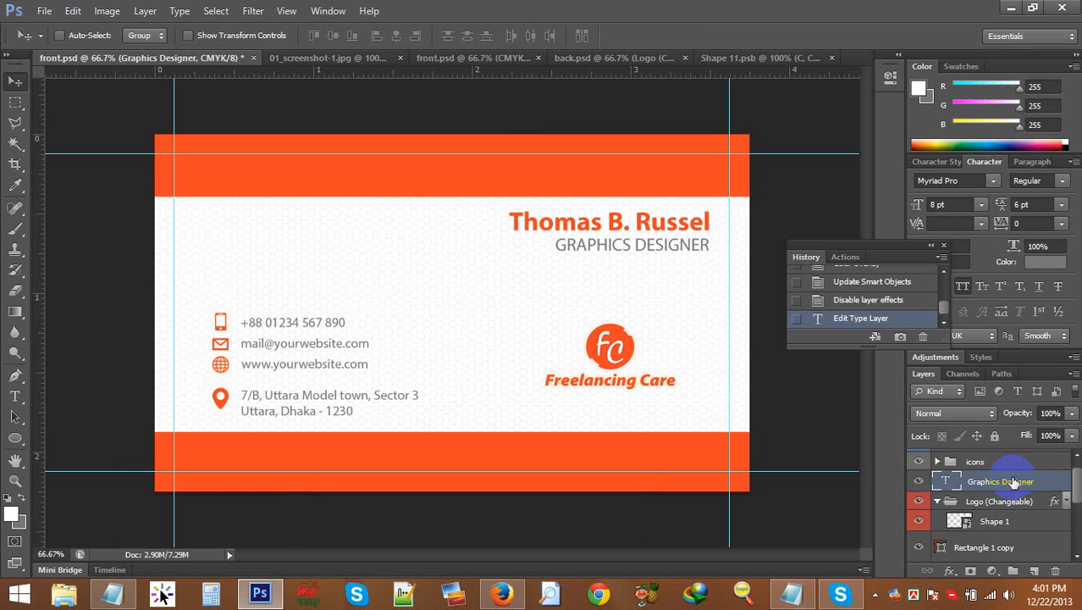
{"action": "left_click_drag", "start_coordinate": [1014, 482], "coordinate": [750, 535]}
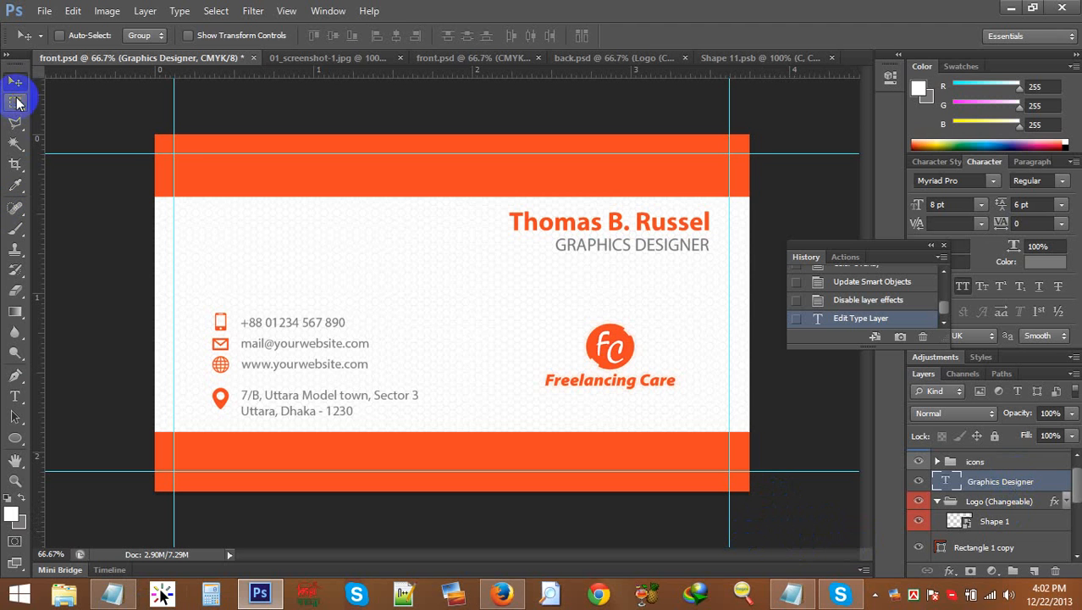
Step: Select the area enclosed by the four guides and crop the card to it
{"action": "left_click", "coordinate": [15, 101]}
{"action": "left_click_drag", "start_coordinate": [173, 154], "coordinate": [724, 470]}
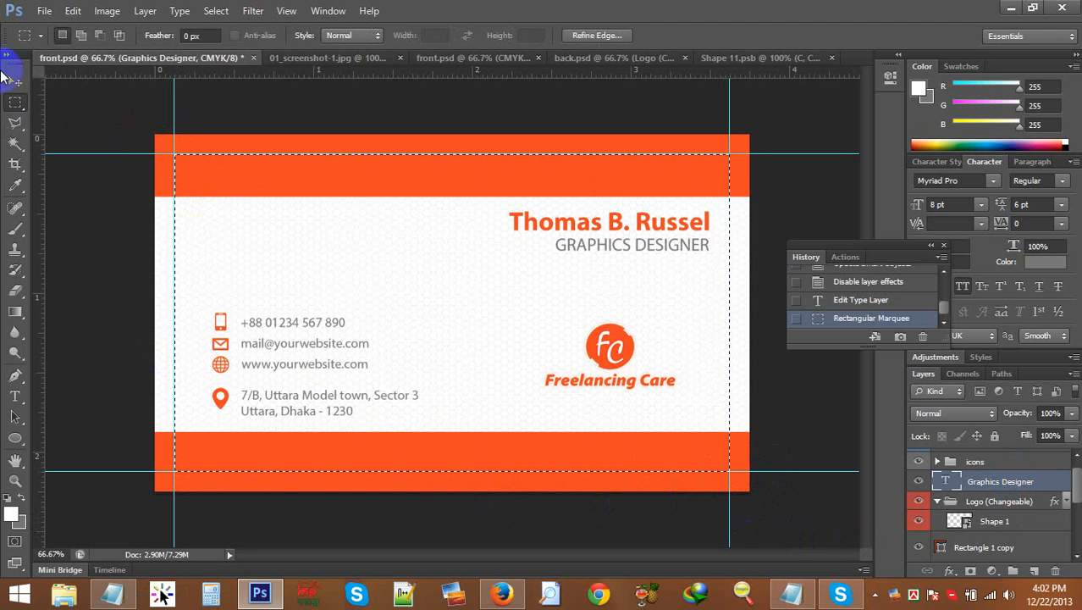
{"action": "left_click", "coordinate": [107, 14]}
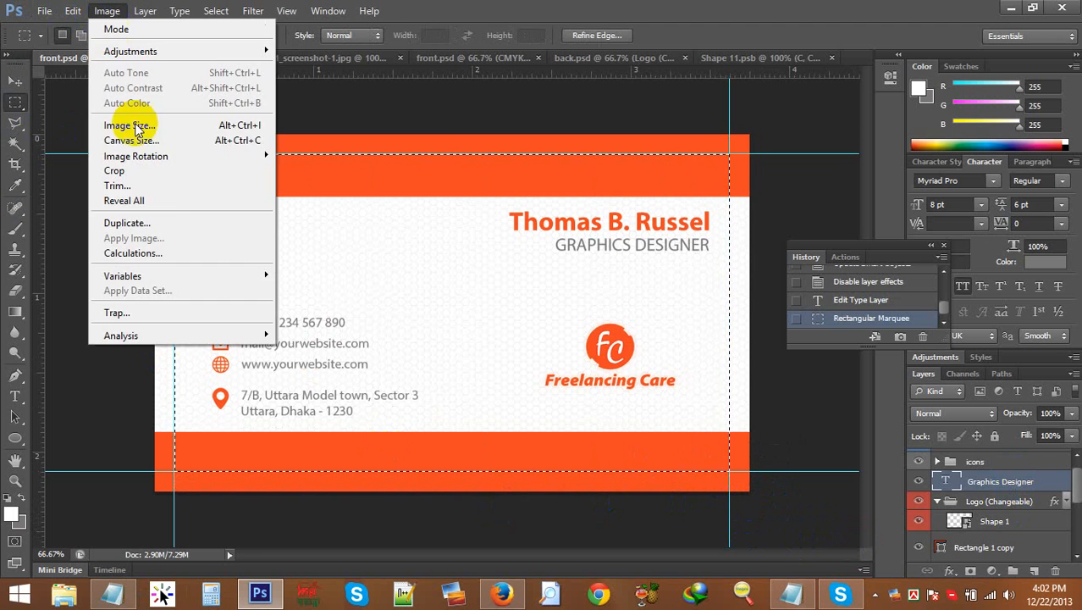
{"action": "left_click", "coordinate": [151, 171]}
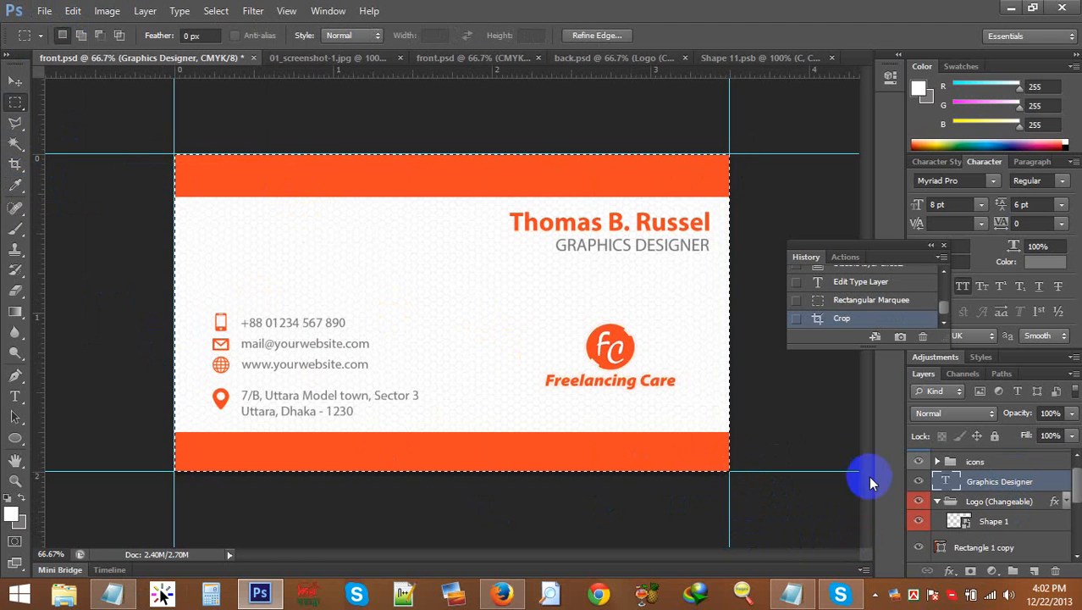
Step: Try to nudge the Logo (Changeable) group down on the cropped card, and clear the marquee selection
{"action": "left_click", "coordinate": [992, 503]}
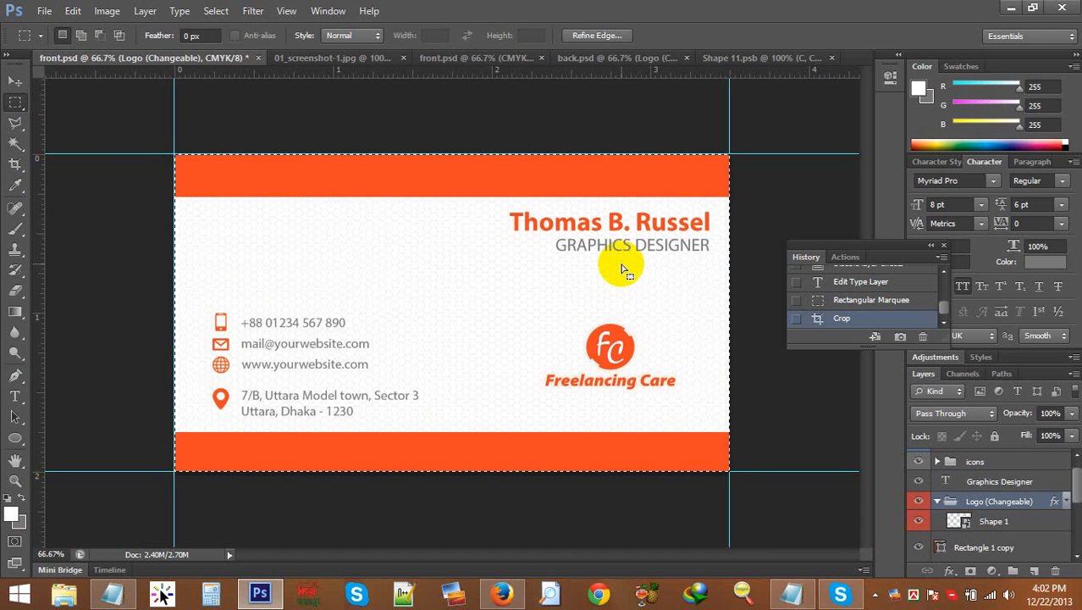
{"action": "key", "text": "Down"}
{"action": "key", "text": "Down"}
{"action": "key", "text": "Down"}
{"action": "key", "text": "Down"}
{"action": "key", "text": "ctrl+z"}
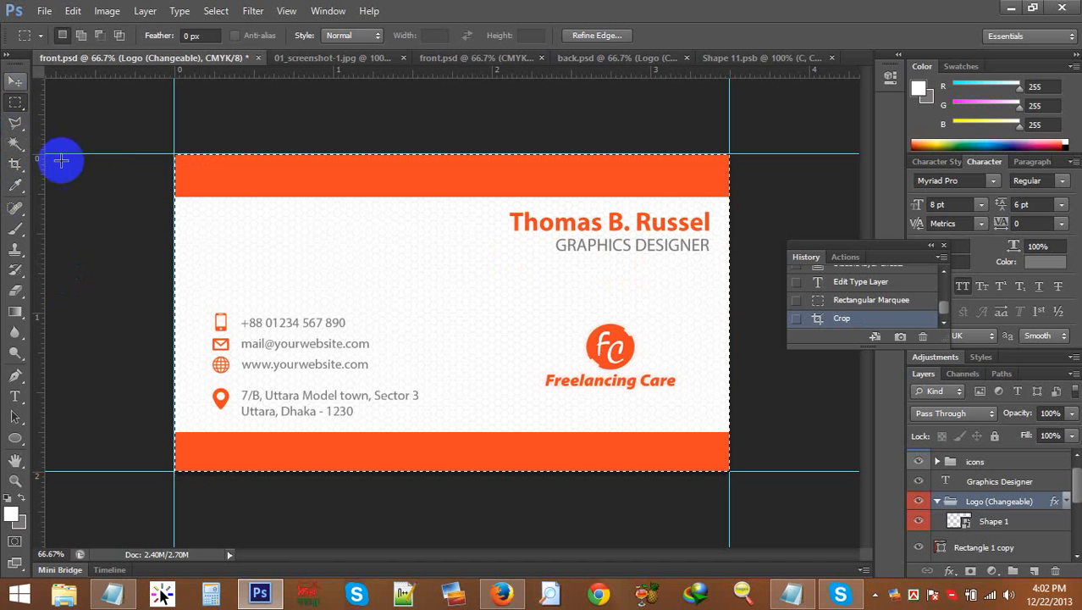
{"action": "right_click", "coordinate": [329, 191]}
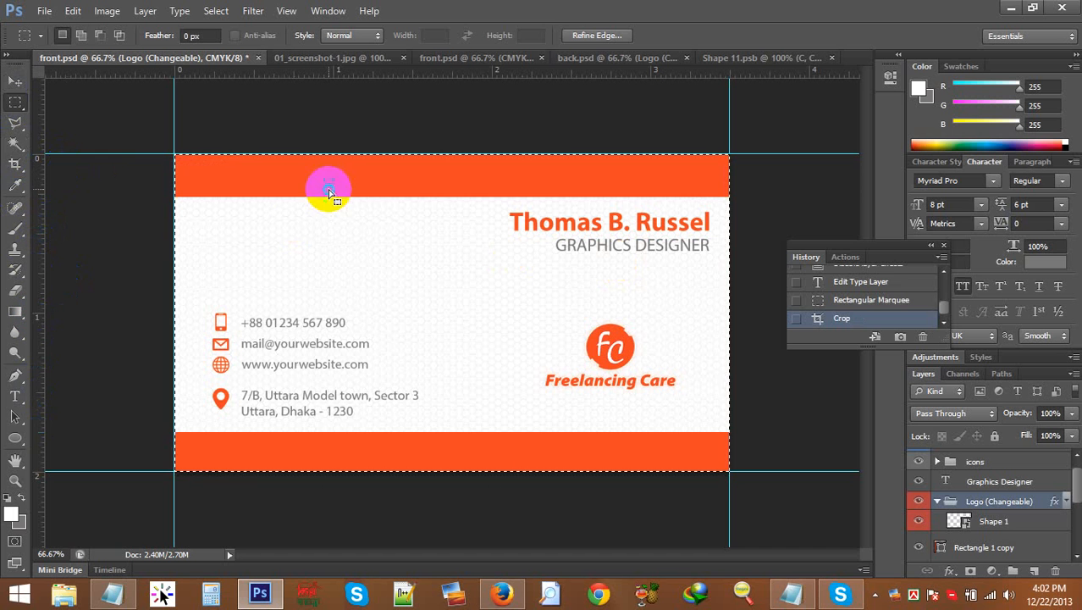
{"action": "left_click", "coordinate": [364, 200]}
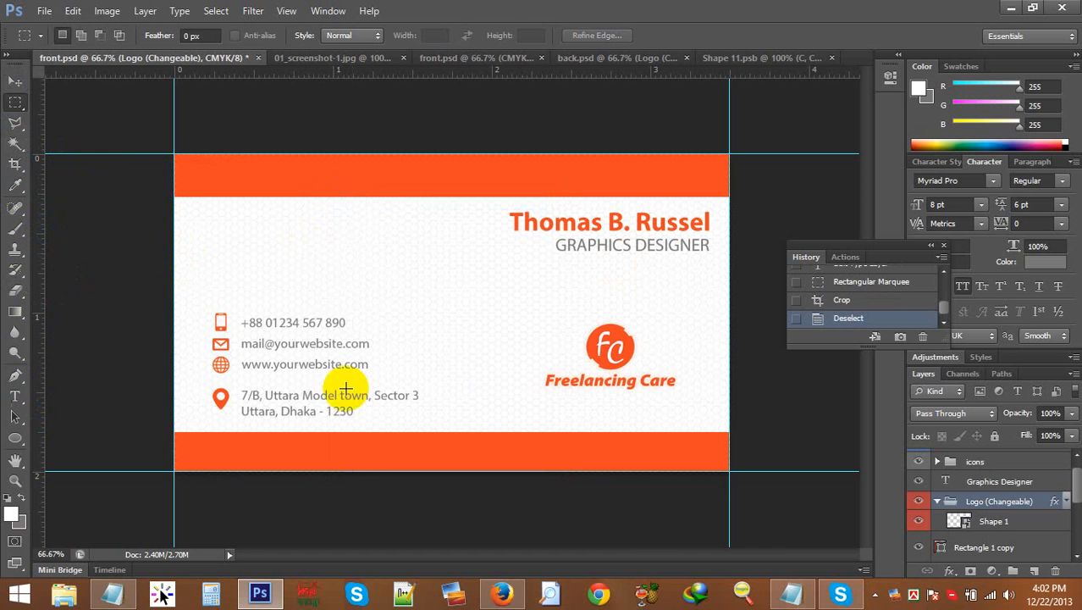
Step: Revert the card to its state before the crop and deselect the marquee area
{"action": "left_click", "coordinate": [847, 301]}
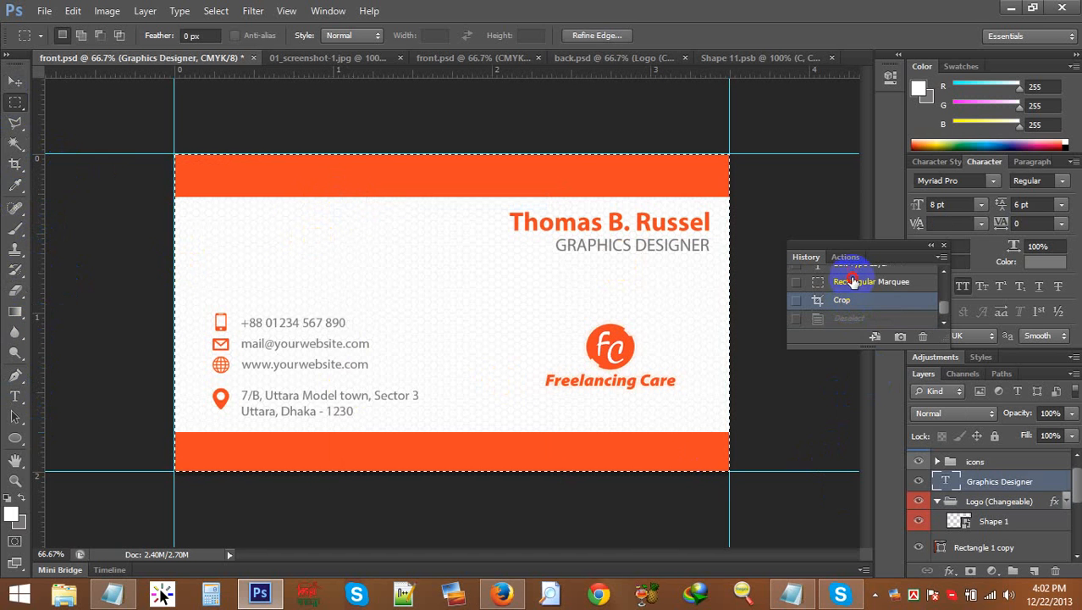
{"action": "left_click", "coordinate": [854, 282]}
{"action": "right_click", "coordinate": [688, 312]}
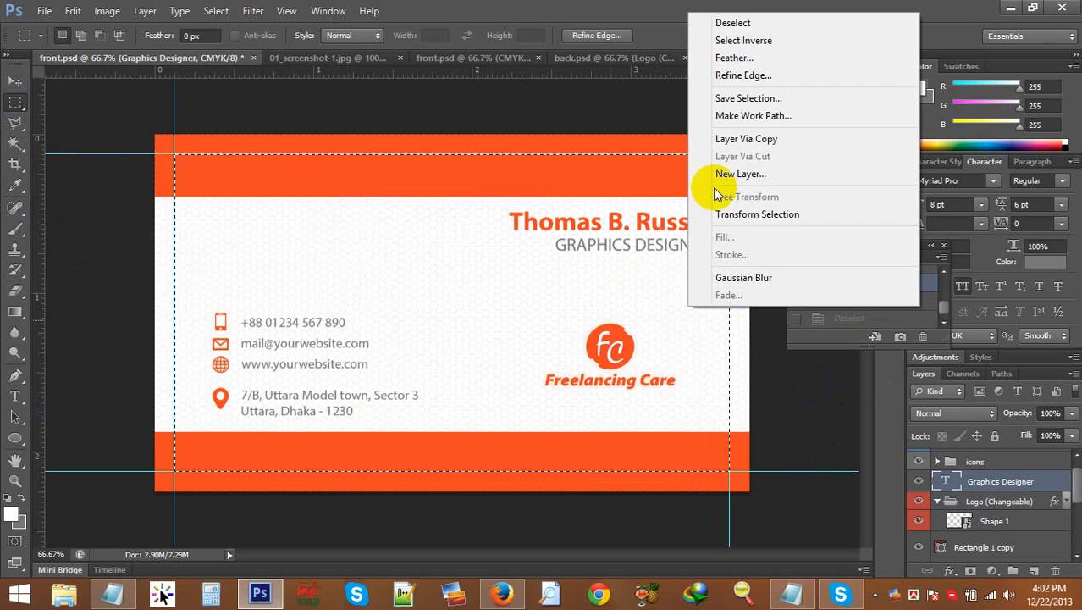
{"action": "left_click", "coordinate": [715, 19]}
Step: Nudge the Name and Address and icons groups together to the left and slightly up
{"action": "left_click", "coordinate": [999, 502]}
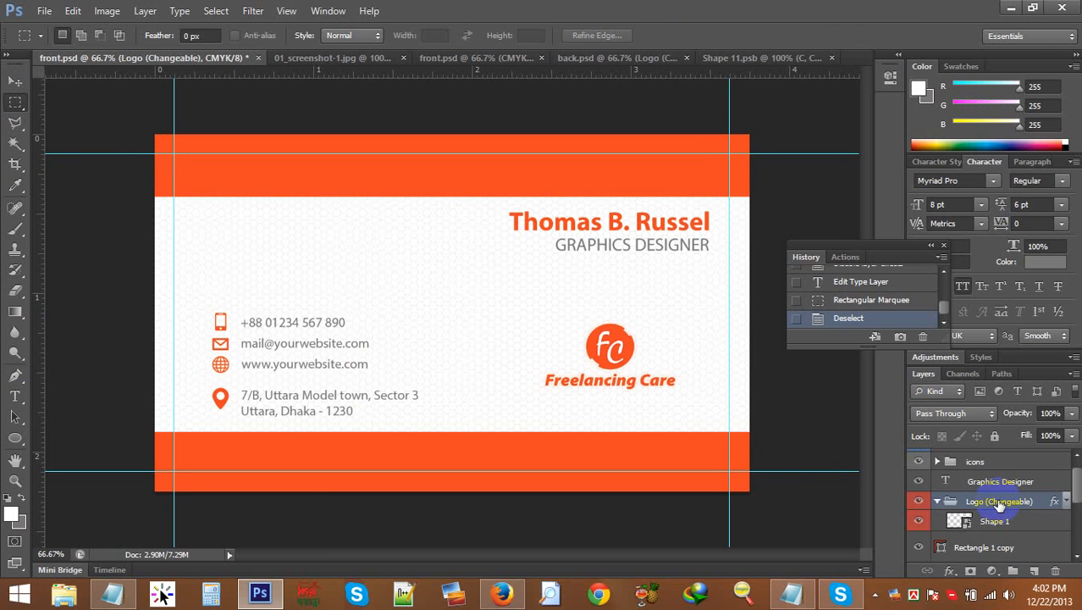
{"action": "left_click", "coordinate": [992, 483]}
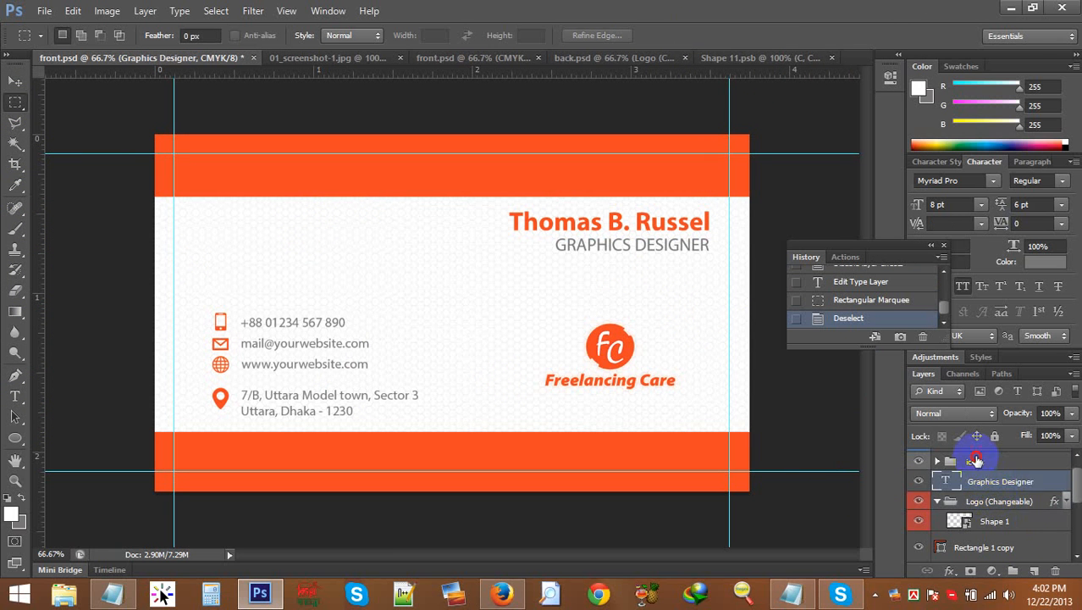
{"action": "left_click", "coordinate": [975, 461]}
{"action": "scroll", "coordinate": [987, 508], "scroll_direction": "down", "scroll_amount": 1}
{"action": "scroll", "coordinate": [989, 511], "scroll_direction": "down", "scroll_amount": 2}
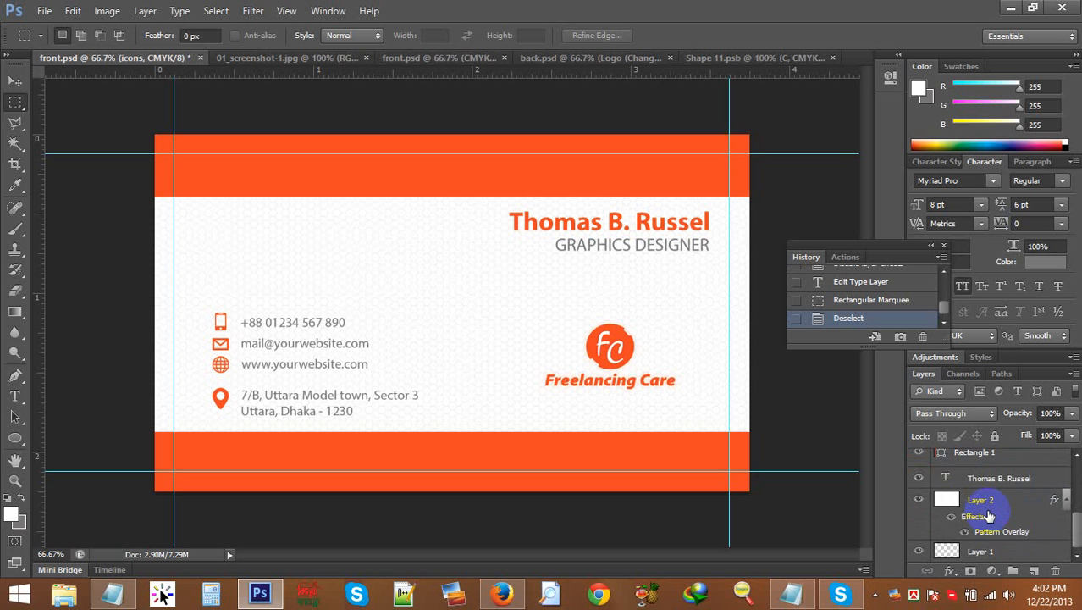
{"action": "scroll", "coordinate": [988, 513], "scroll_direction": "up", "scroll_amount": 2}
{"action": "left_click", "coordinate": [993, 457], "text": "shift"}
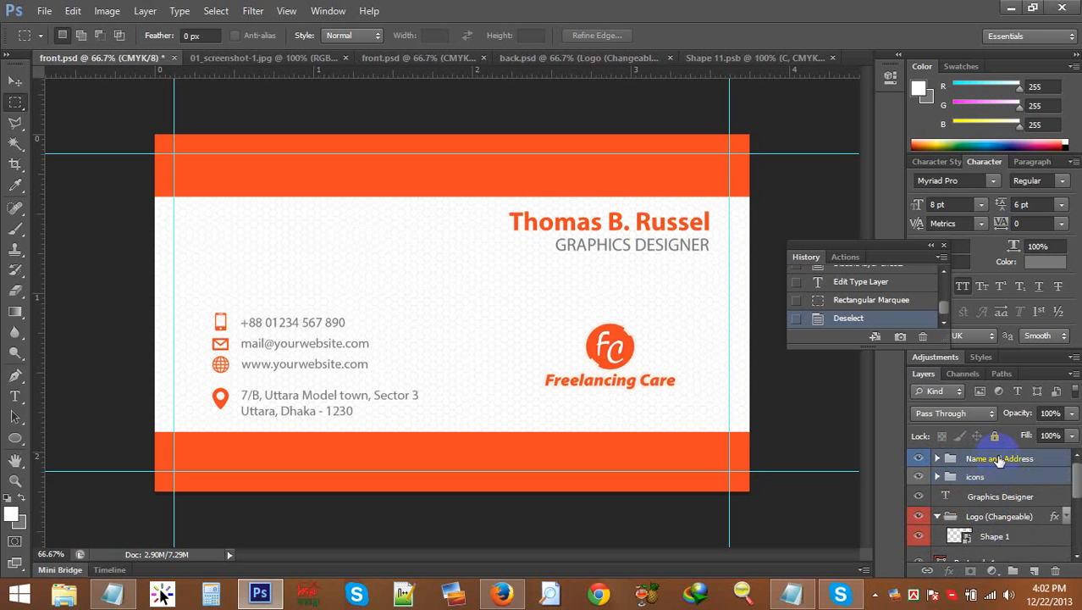
{"action": "left_click", "coordinate": [14, 84]}
{"action": "key", "text": "Left"}
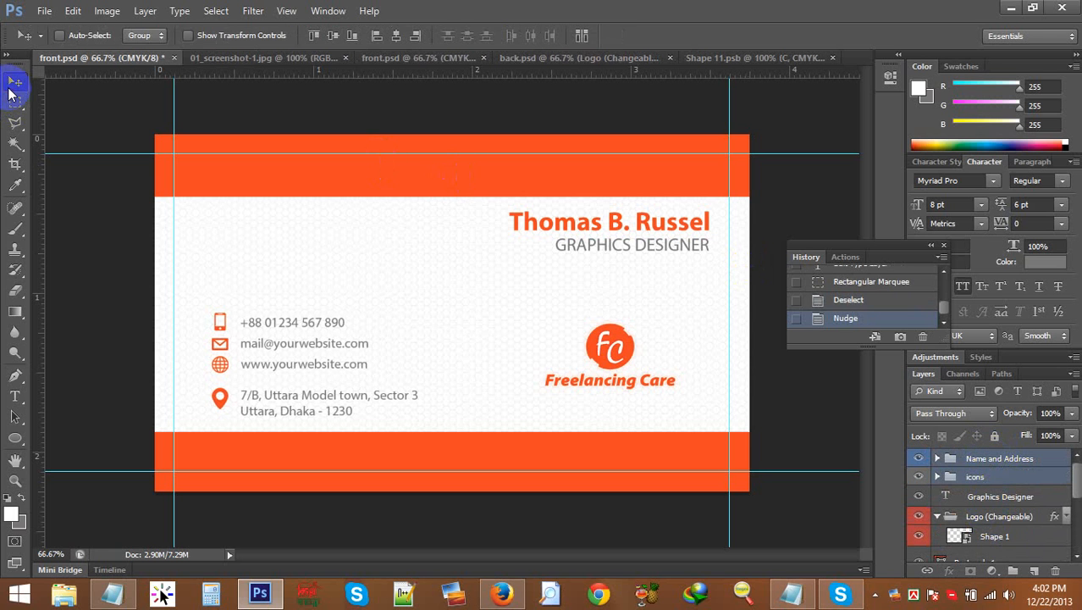
{"action": "key", "text": "Left"}
{"action": "key", "text": "Left"}
{"action": "key", "text": "Left"}
{"action": "key", "text": "Left"}
{"action": "key", "text": "Left"}
{"action": "key", "text": "Left"}
{"action": "key", "text": "Left"}
{"action": "key", "text": "Left"}
{"action": "key", "text": "Left"}
{"action": "key", "text": "Left"}
{"action": "key", "text": "Left"}
{"action": "key", "text": "Left"}
{"action": "key", "text": "Left"}
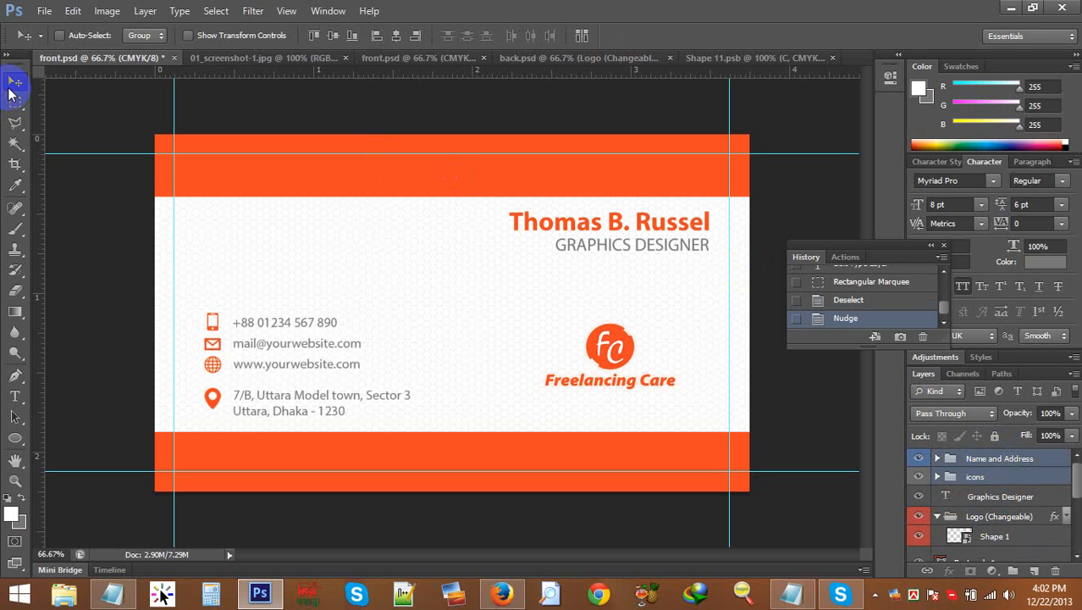
{"action": "key", "text": "Left"}
{"action": "key", "text": "Left"}
{"action": "key", "text": "Up"}
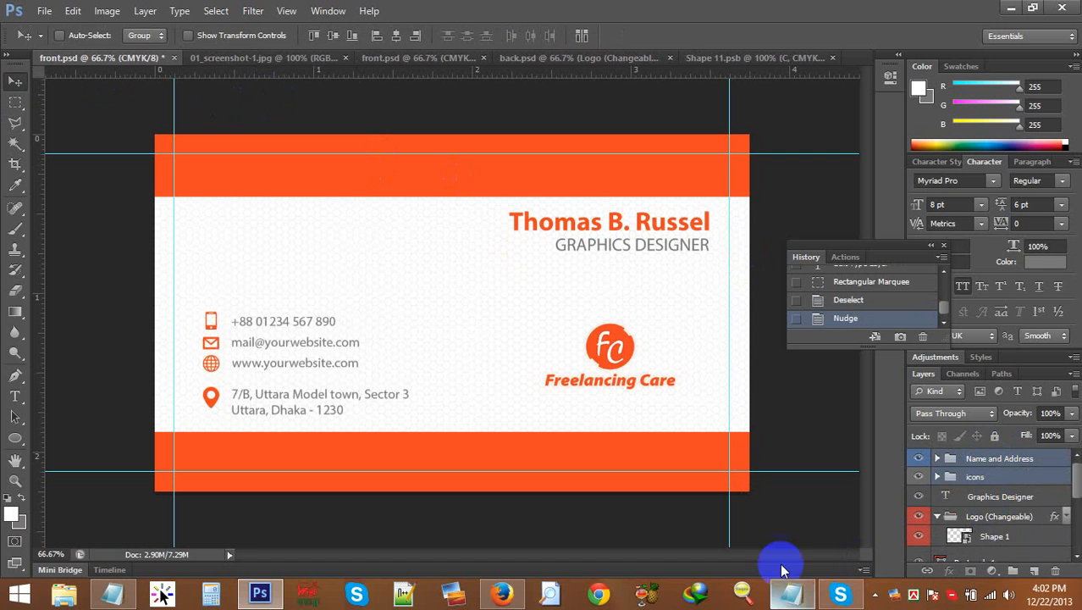
Step: Nudge the cardholder's name and the Graphics Designer text together slightly to the left
{"action": "left_click", "coordinate": [978, 501]}
{"action": "scroll", "coordinate": [976, 515], "scroll_direction": "down", "scroll_amount": 3}
{"action": "scroll", "coordinate": [978, 516], "scroll_direction": "up", "scroll_amount": 3}
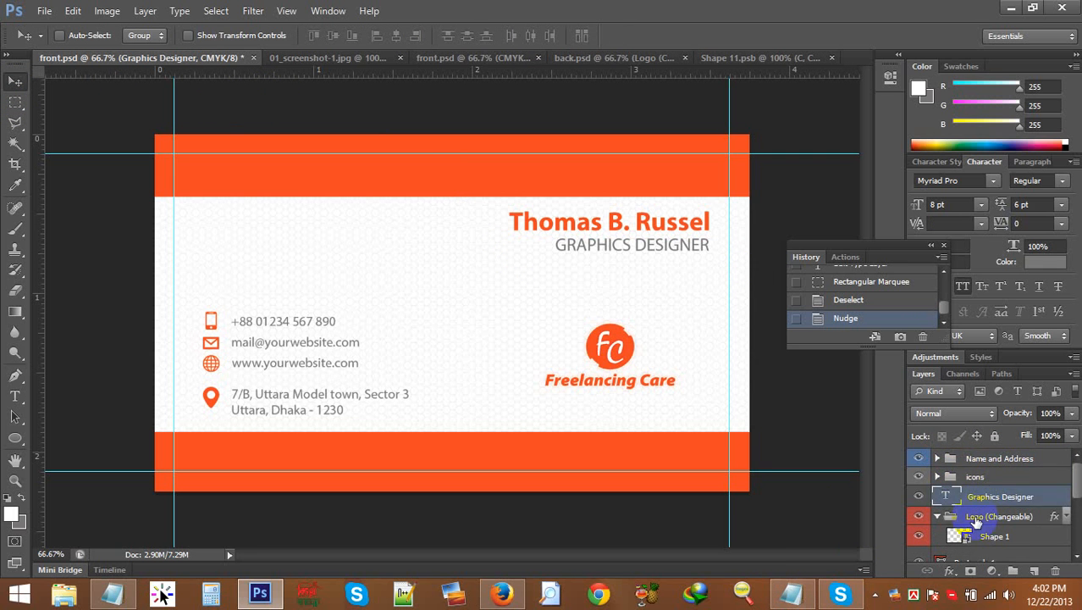
{"action": "scroll", "coordinate": [977, 518], "scroll_direction": "down", "scroll_amount": 4}
{"action": "scroll", "coordinate": [978, 520], "scroll_direction": "down", "scroll_amount": 2}
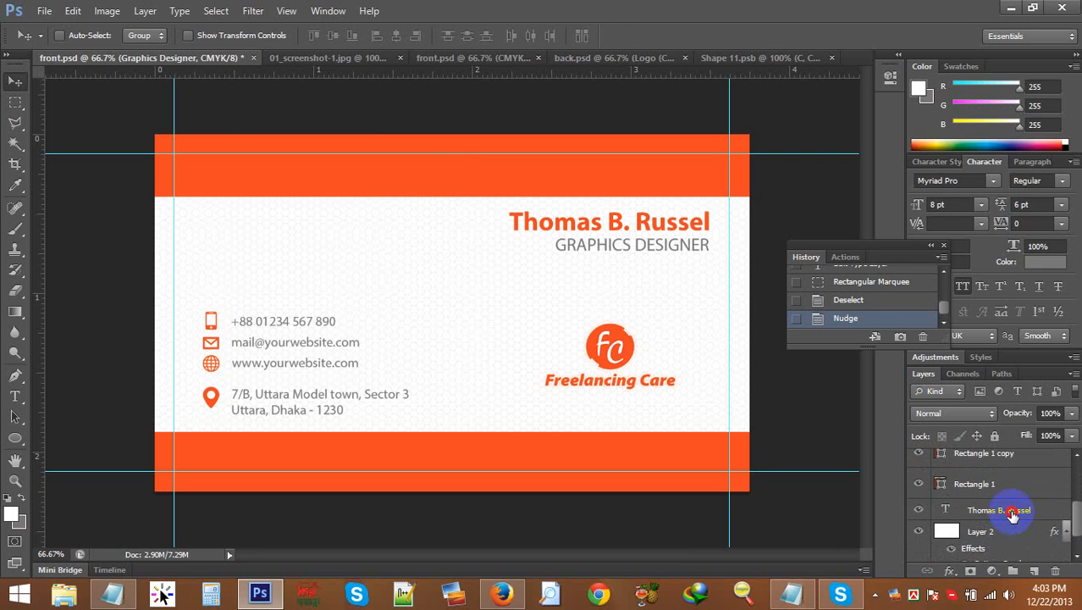
{"action": "left_click", "coordinate": [1012, 513]}
{"action": "scroll", "coordinate": [1054, 519], "scroll_direction": "up", "scroll_amount": 2}
{"action": "key", "text": "Left"}
{"action": "key", "text": "Left"}
{"action": "key", "text": "Left"}
{"action": "key", "text": "Left"}
{"action": "key", "text": "Left"}
{"action": "key", "text": "Left"}
{"action": "key", "text": "Left"}
{"action": "key", "text": "Left"}
{"action": "key", "text": "Left"}
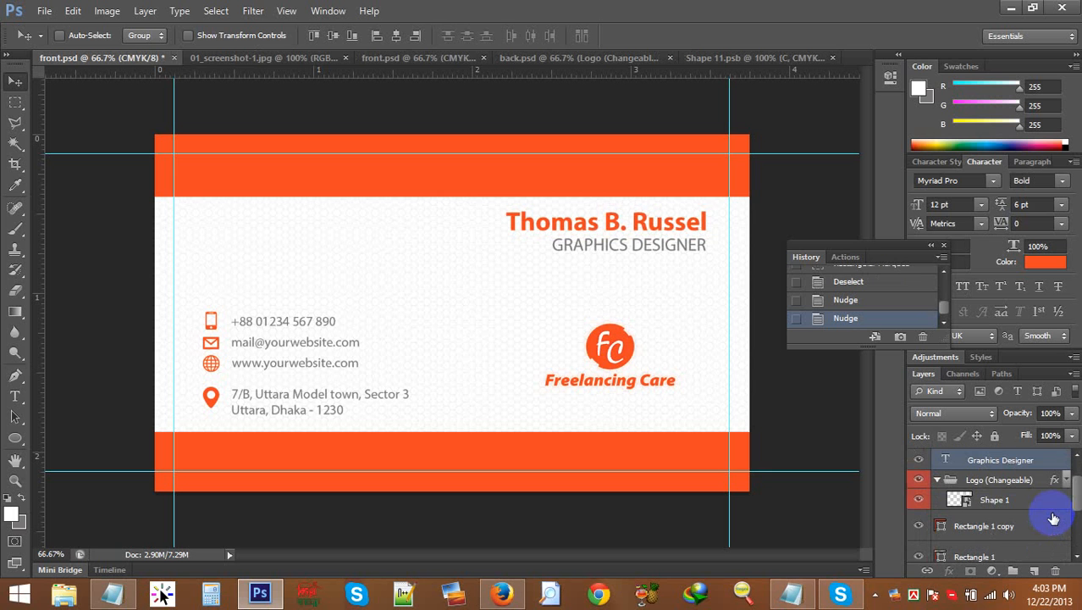
{"action": "key", "text": "Left"}
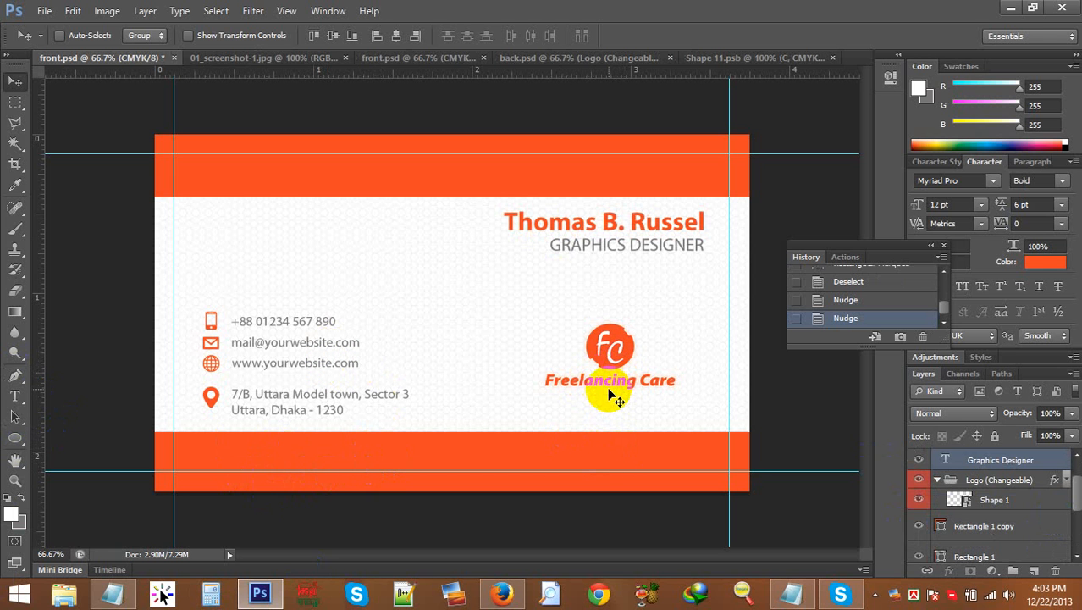
Step: Move the Logo (Changeable) group down and right into the card's lower-right corner, using a temporary vertical guide at the name's right edge, and remove the guide
{"action": "left_click", "coordinate": [1001, 480]}
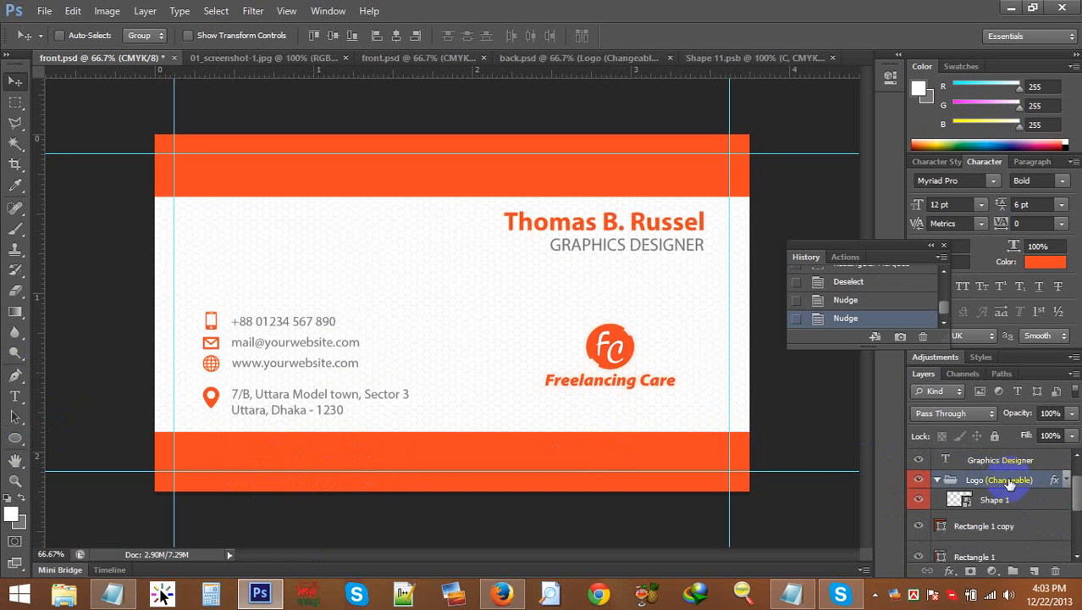
{"action": "left_click_drag", "start_coordinate": [604, 388], "coordinate": [637, 392]}
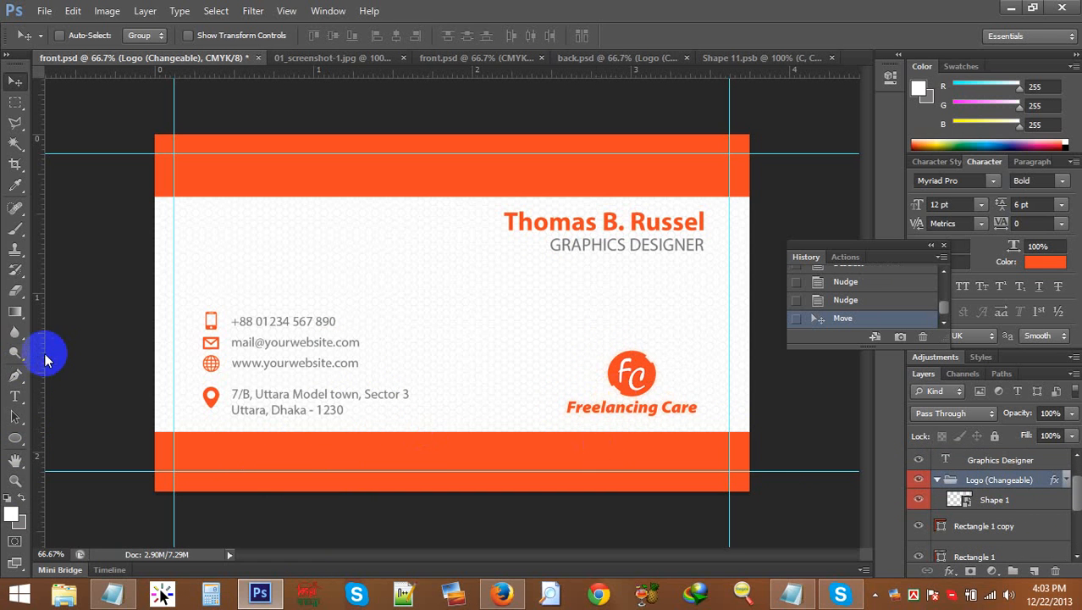
{"action": "left_click_drag", "start_coordinate": [40, 355], "coordinate": [708, 410]}
{"action": "left_click_drag", "start_coordinate": [625, 385], "coordinate": [611, 388]}
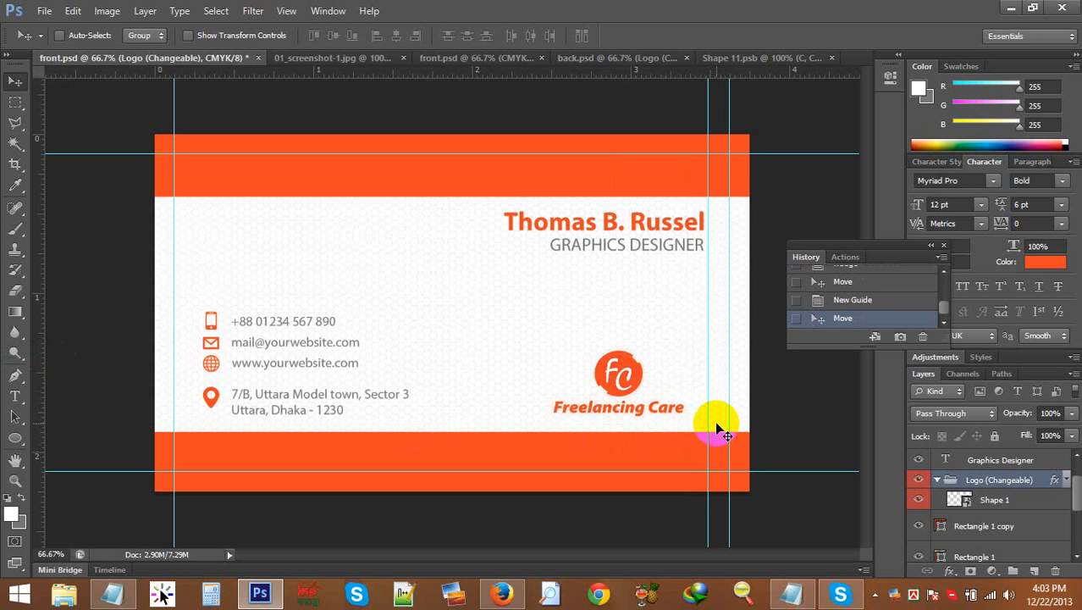
{"action": "left_click_drag", "start_coordinate": [708, 399], "coordinate": [26, 351]}
Step: Try a hexagon Pattern Overlay on the Rectangle 1 copy layer that forms the card's lower orange band
{"action": "scroll", "coordinate": [907, 505], "scroll_direction": "down", "scroll_amount": 2}
{"action": "scroll", "coordinate": [938, 514], "scroll_direction": "up", "scroll_amount": 1}
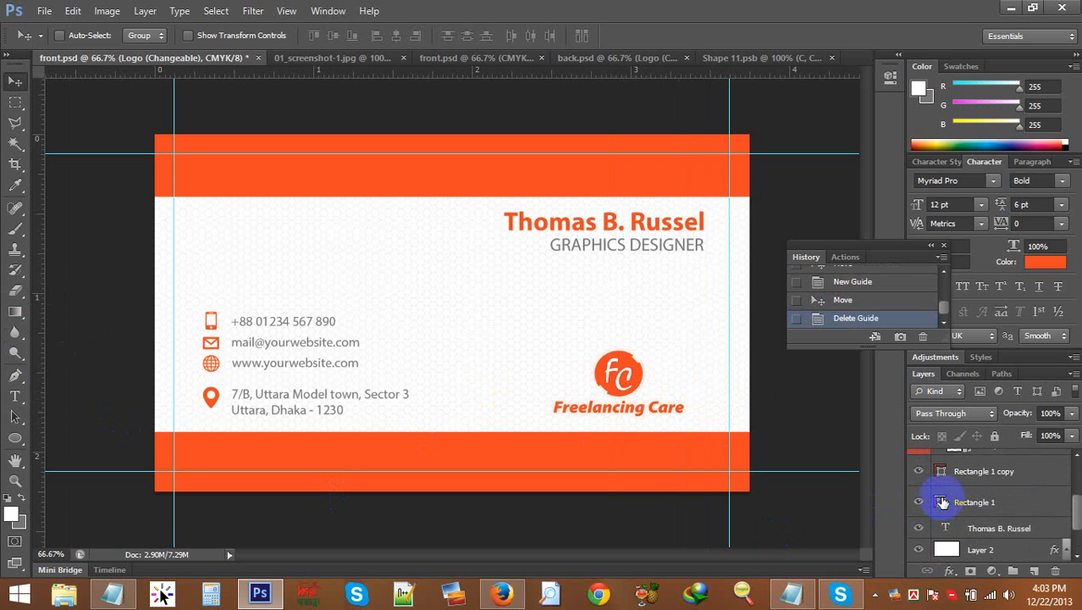
{"action": "left_click", "coordinate": [961, 474]}
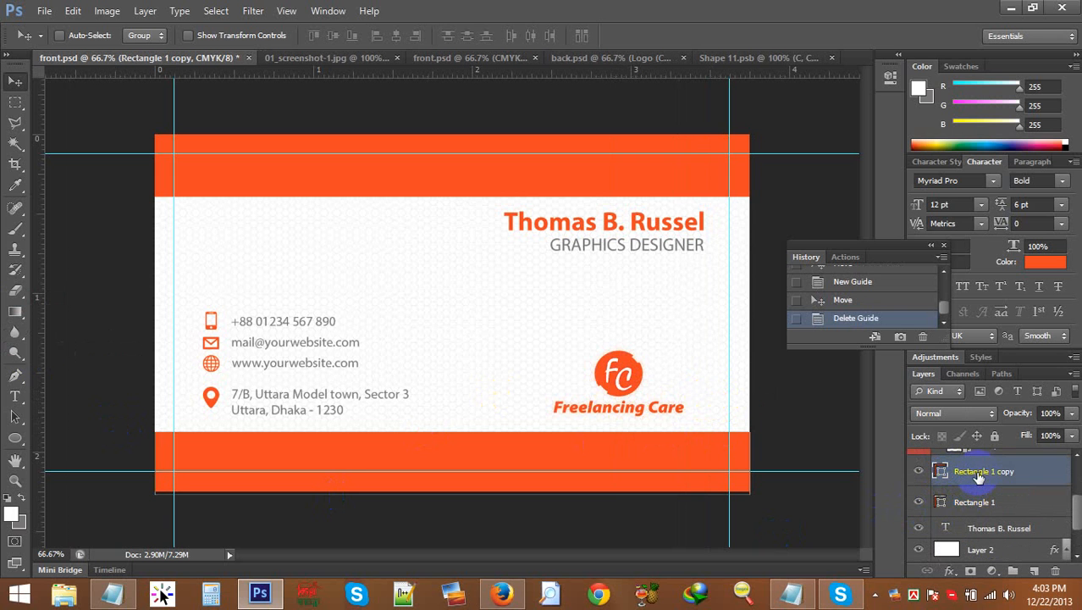
{"action": "right_click", "coordinate": [982, 473]}
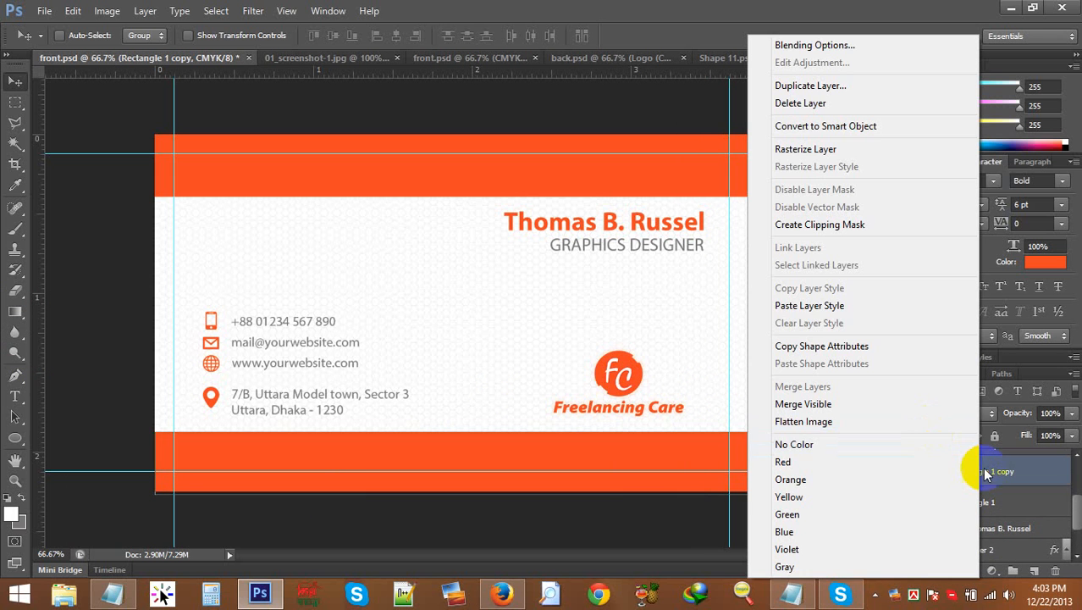
{"action": "left_click", "coordinate": [862, 44]}
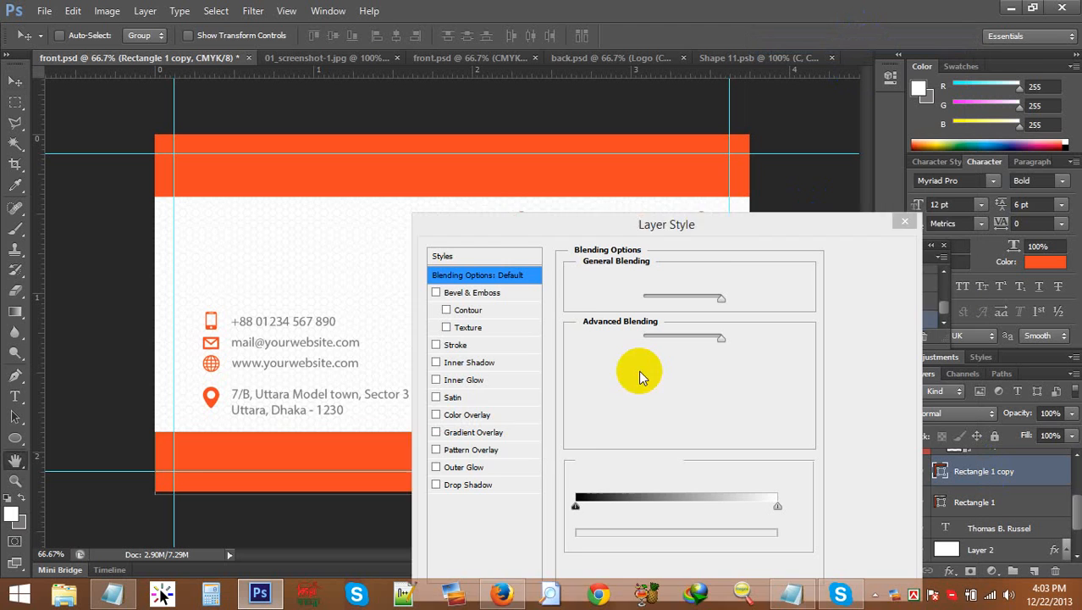
{"action": "left_click", "coordinate": [436, 433]}
{"action": "left_click", "coordinate": [436, 432]}
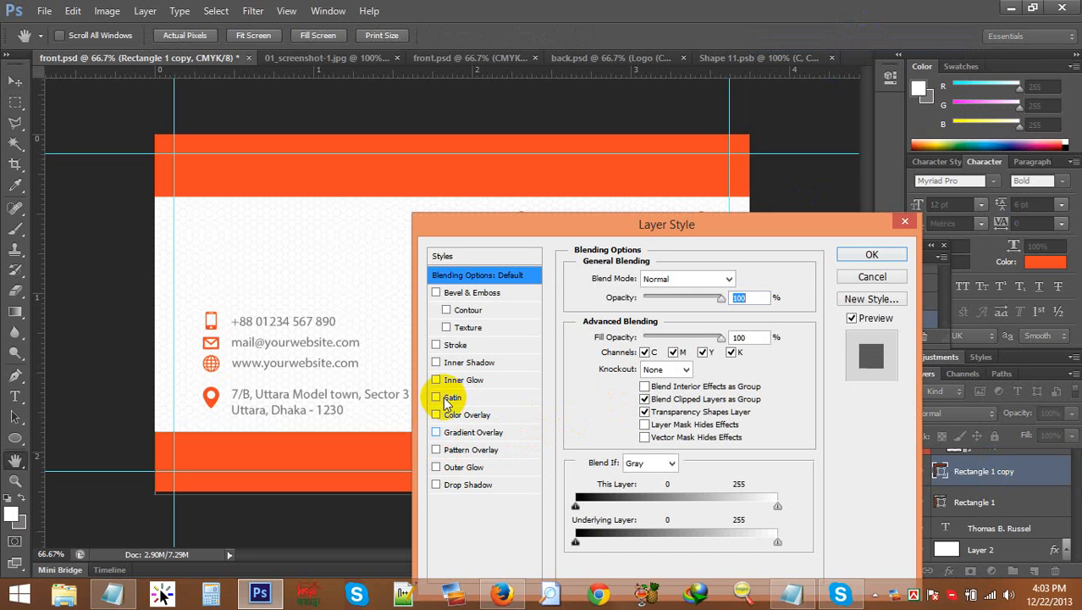
{"action": "left_click_drag", "start_coordinate": [647, 233], "coordinate": [750, 182]}
{"action": "left_click", "coordinate": [590, 350]}
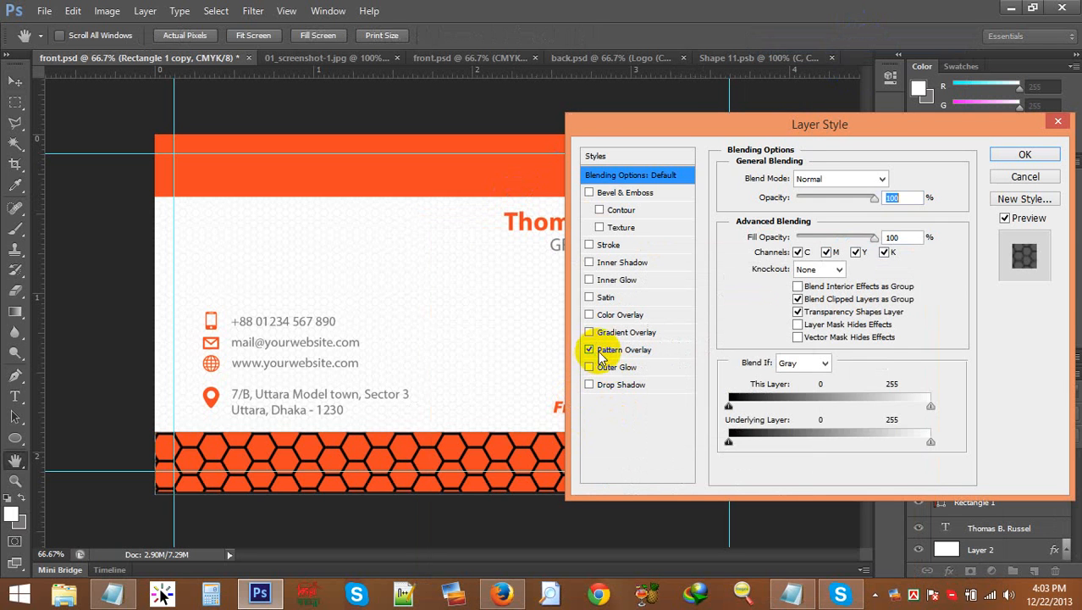
{"action": "left_click", "coordinate": [597, 350]}
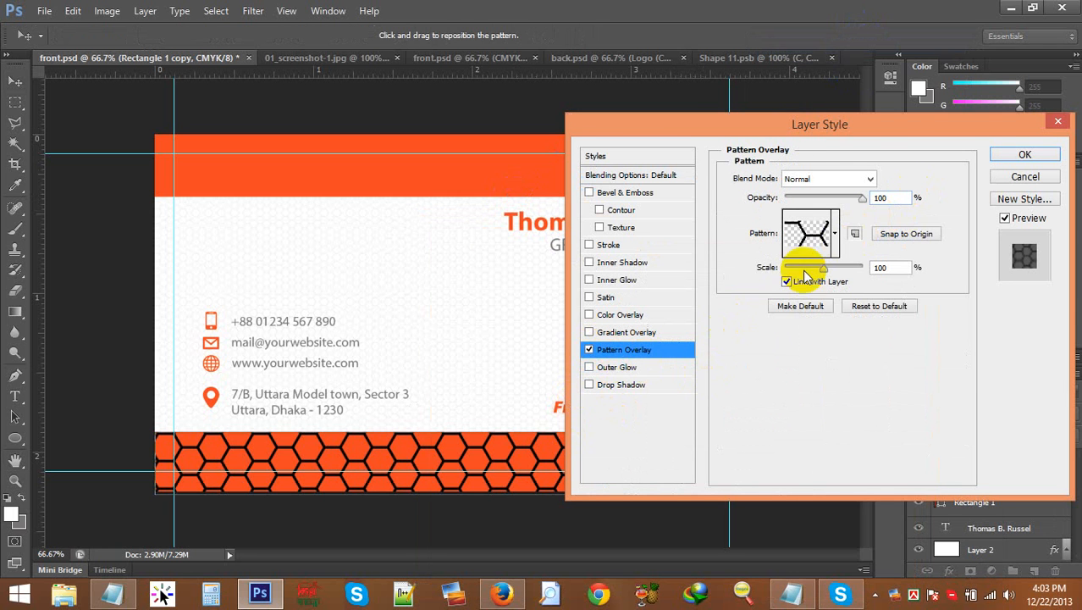
{"action": "left_click", "coordinate": [590, 350]}
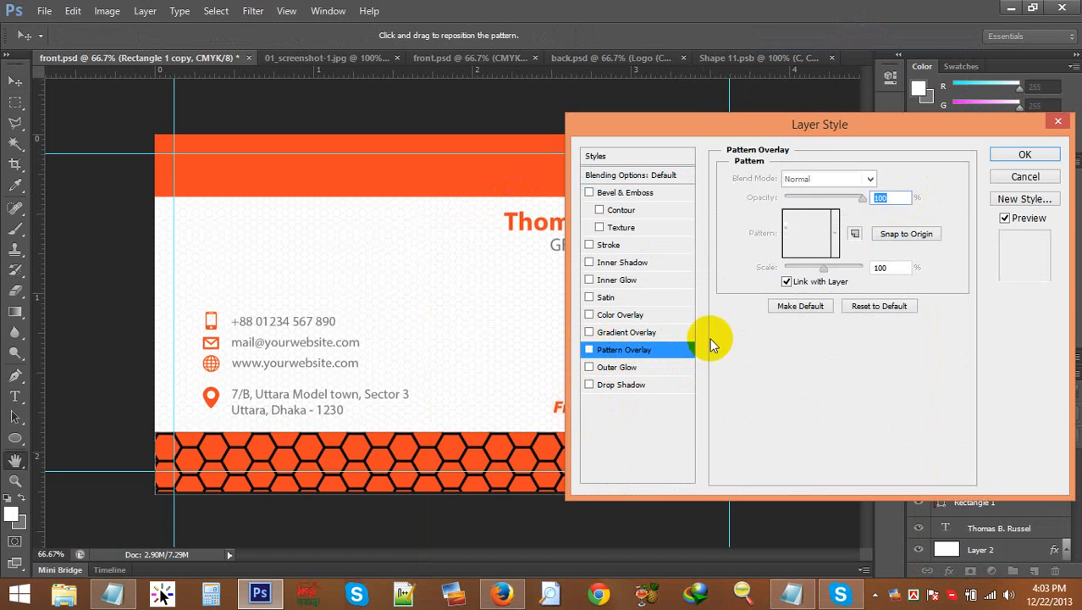
{"action": "left_click", "coordinate": [1000, 176]}
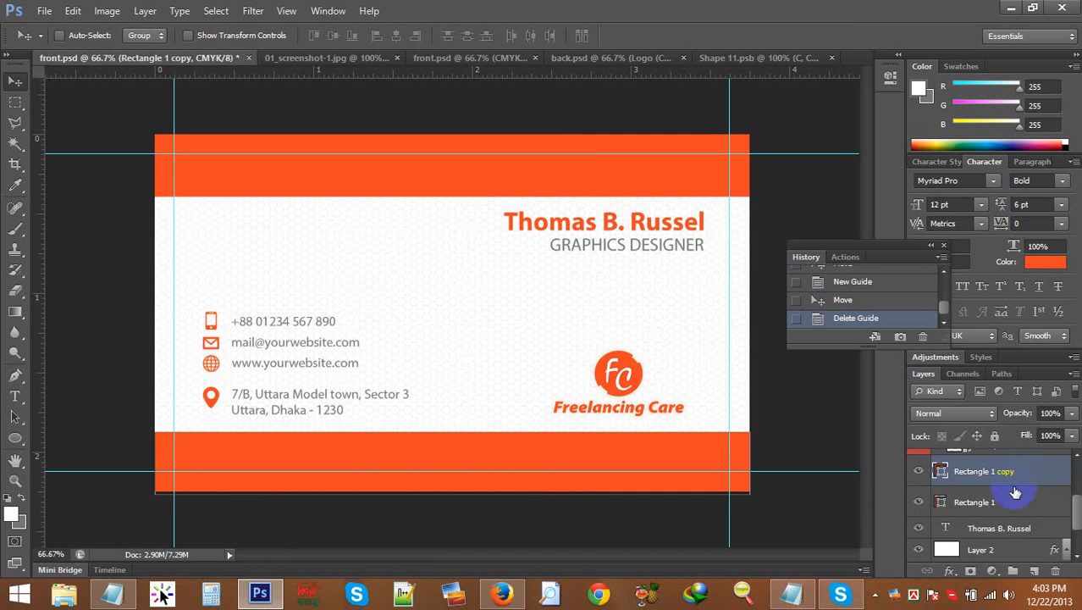
Step: Collapse the Logo (Changeable) group and inspect which text layers the Name and Address group contains
{"action": "scroll", "coordinate": [1025, 495], "scroll_direction": "up", "scroll_amount": 2}
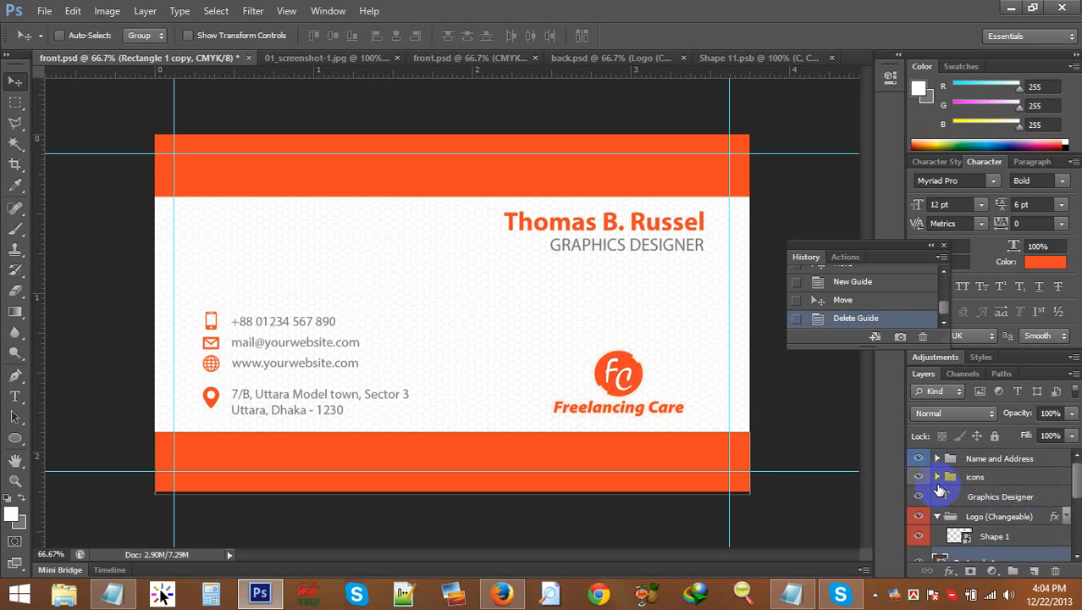
{"action": "left_click", "coordinate": [937, 517]}
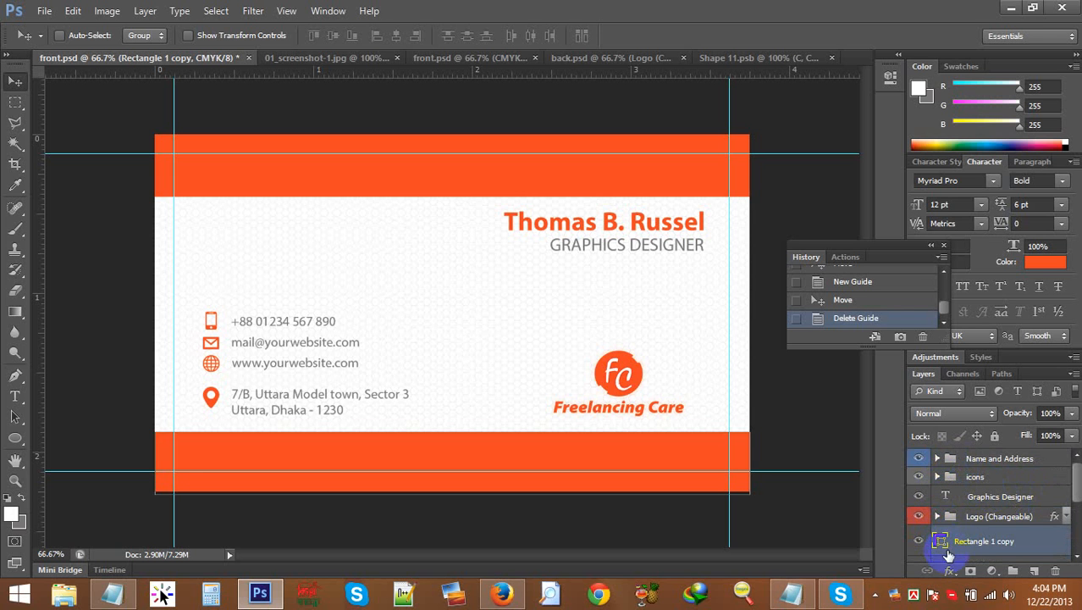
{"action": "scroll", "coordinate": [978, 543], "scroll_direction": "down", "scroll_amount": 2}
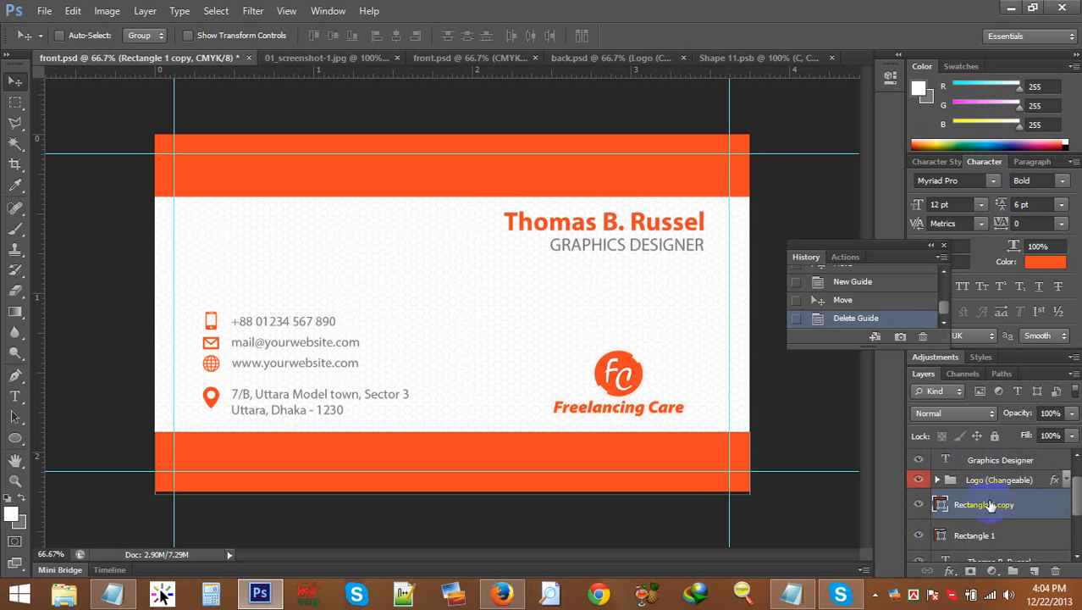
{"action": "scroll", "coordinate": [987, 512], "scroll_direction": "up", "scroll_amount": 2}
{"action": "left_click", "coordinate": [982, 498]}
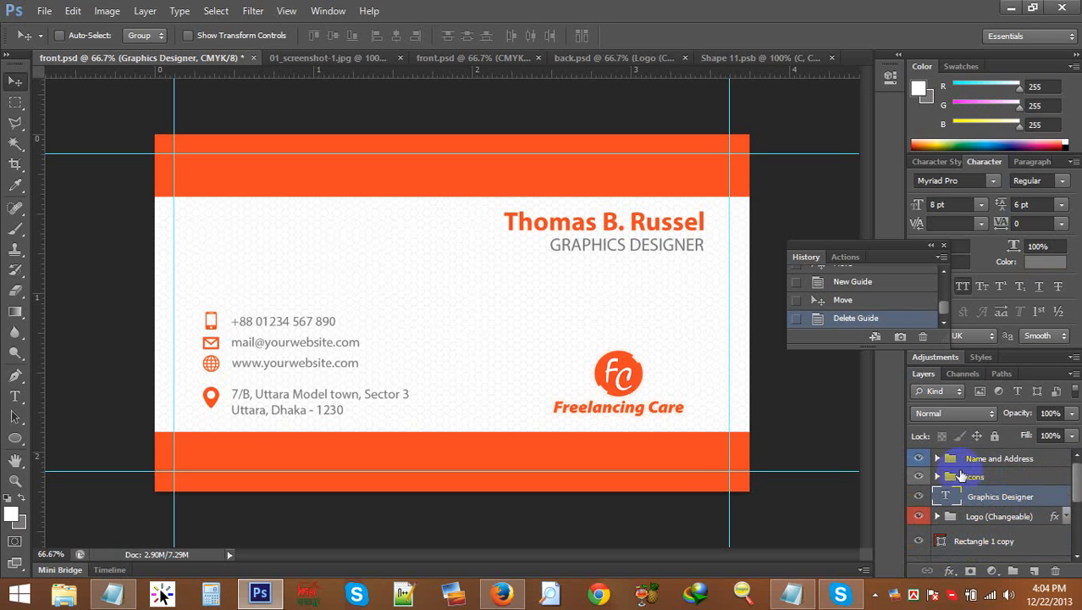
{"action": "left_click", "coordinate": [937, 459]}
{"action": "left_click", "coordinate": [938, 459]}
{"action": "left_click", "coordinate": [939, 460]}
{"action": "left_click", "coordinate": [938, 459]}
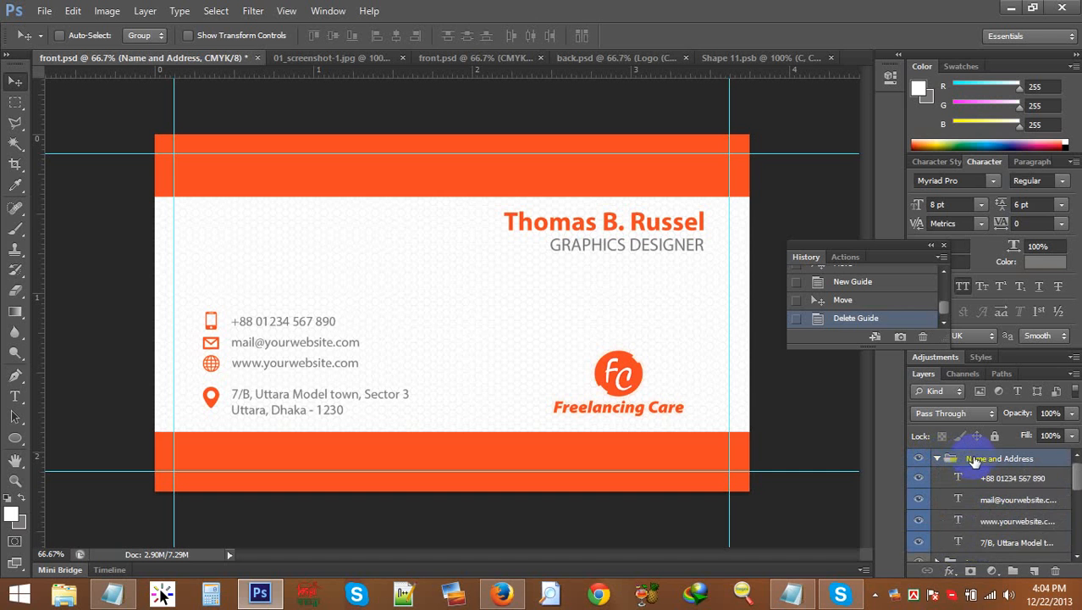
{"action": "left_click", "coordinate": [937, 459]}
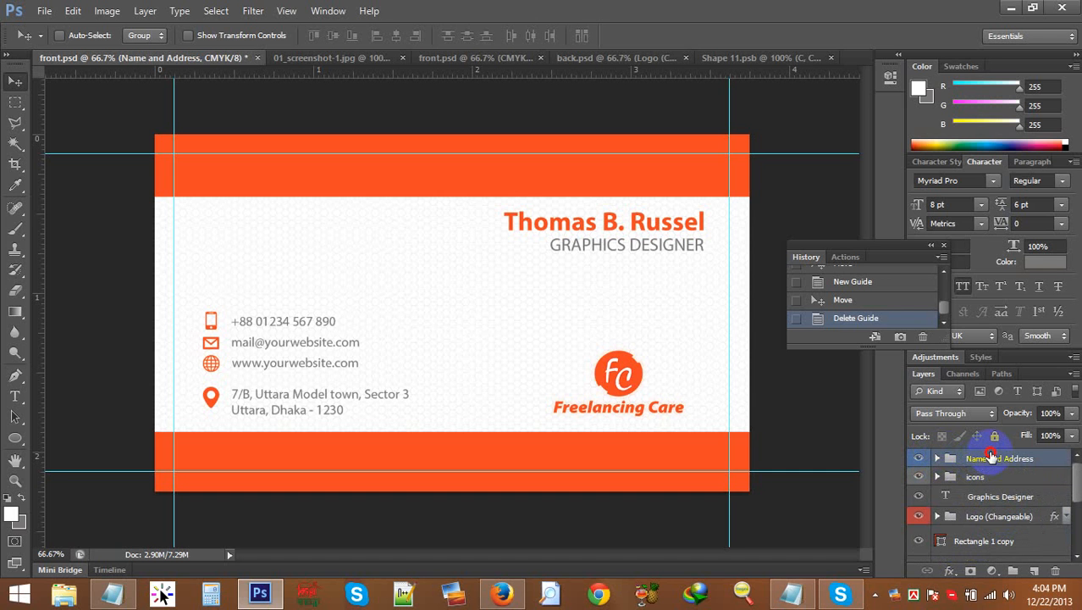
Step: Rename the Name and Address group as Name
{"action": "double_click", "coordinate": [999, 459]}
{"action": "left_click_drag", "start_coordinate": [991, 458], "coordinate": [1068, 490]}
{"action": "key", "text": "BackSpace"}
{"action": "left_click", "coordinate": [1018, 482]}
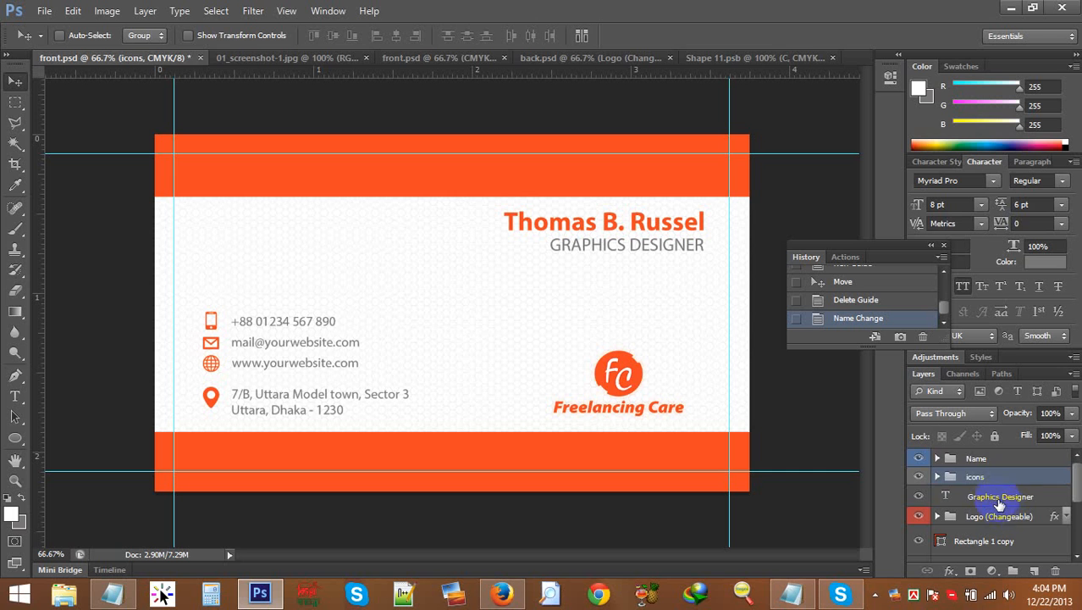
{"action": "left_click", "coordinate": [1002, 500]}
{"action": "scroll", "coordinate": [1019, 552], "scroll_direction": "down", "scroll_amount": 1}
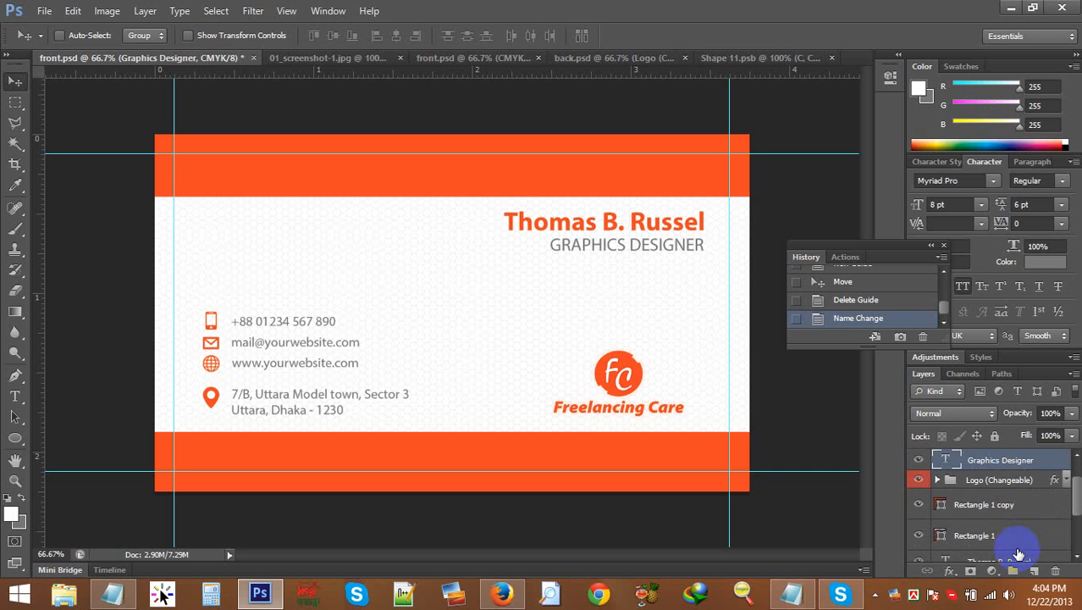
Step: Rename the contact-details group as Address and check its contents by hiding and showing it
{"action": "scroll", "coordinate": [1019, 552], "scroll_direction": "up", "scroll_amount": 2}
{"action": "left_click", "coordinate": [978, 459]}
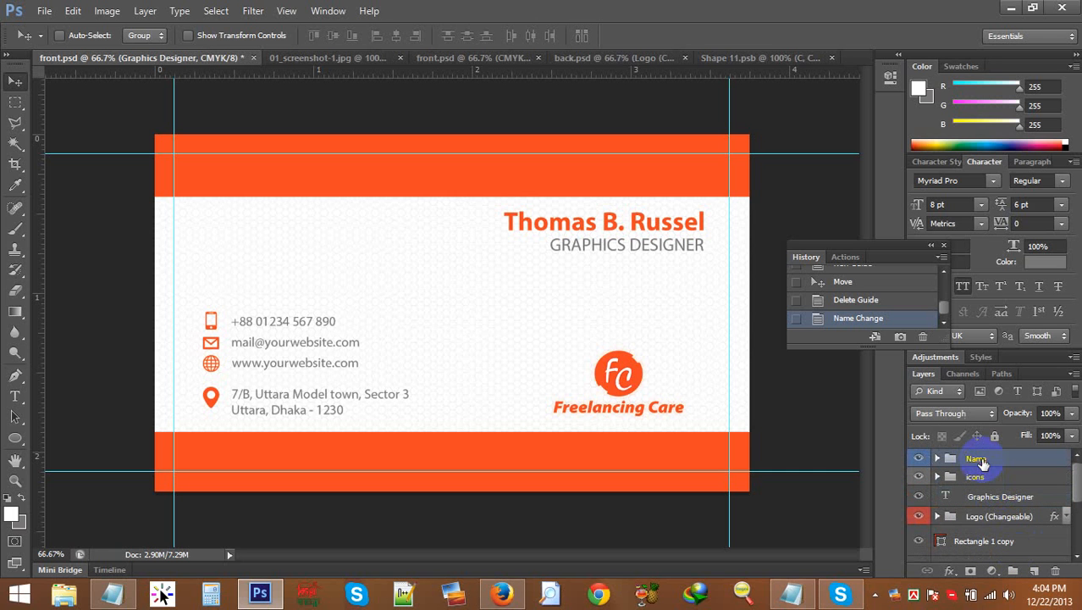
{"action": "double_click", "coordinate": [978, 459]}
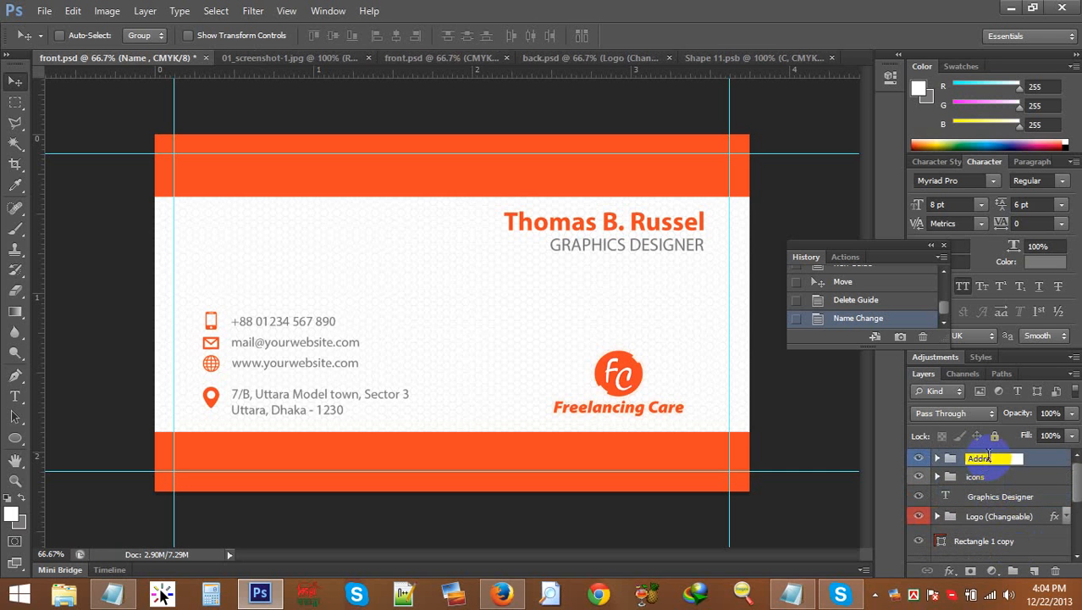
{"action": "left_click", "coordinate": [1004, 479]}
{"action": "left_click", "coordinate": [919, 458]}
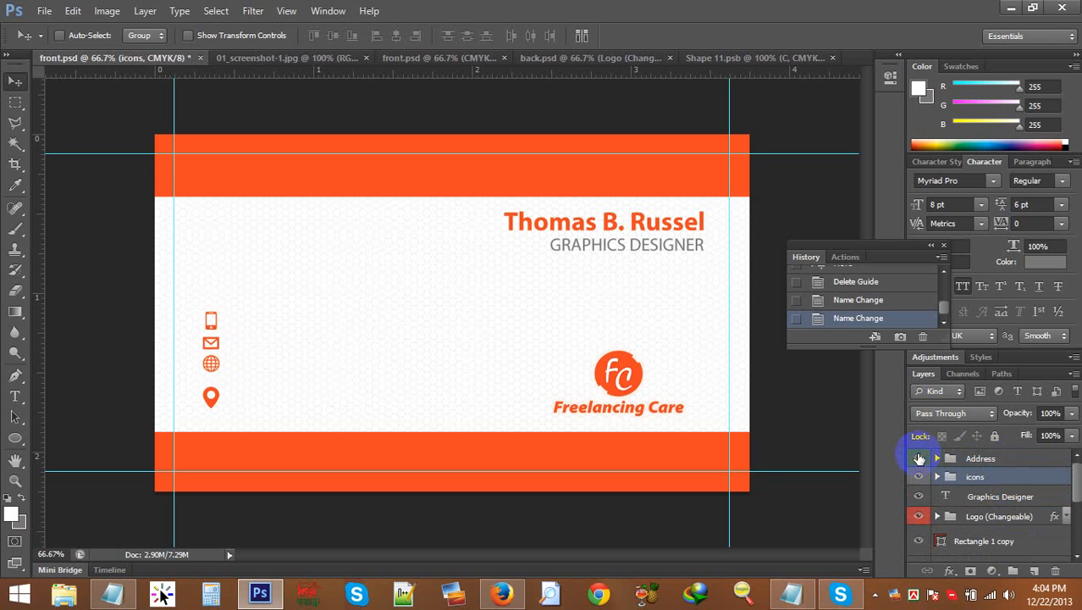
{"action": "left_click", "coordinate": [918, 458]}
{"action": "left_click", "coordinate": [986, 458]}
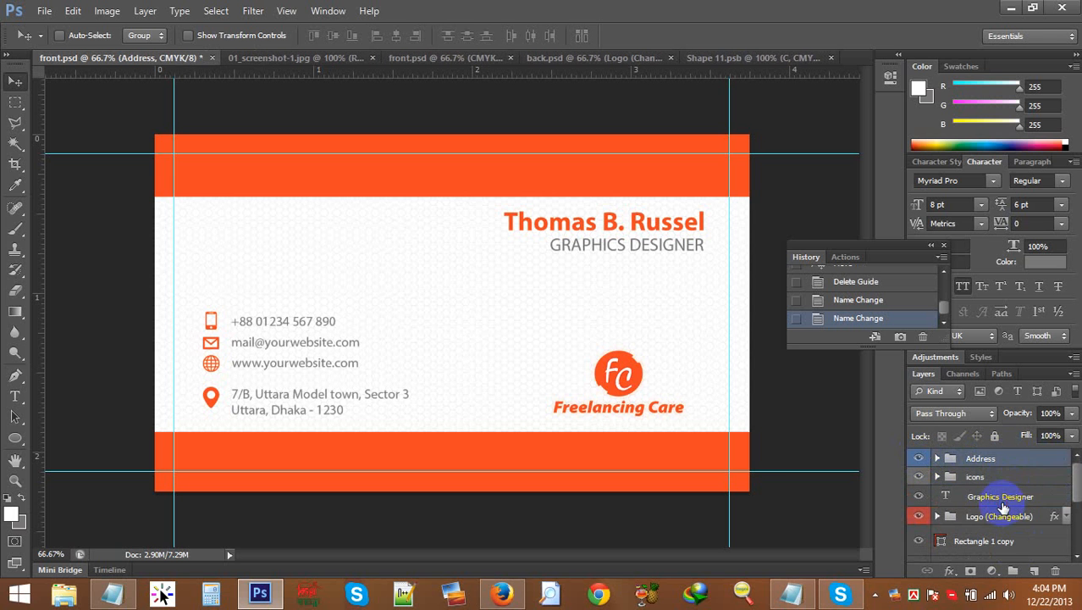
Step: Group the Graphics Designer text and the cardholder's name layer together and name the group Name
{"action": "left_click", "coordinate": [1003, 504]}
{"action": "scroll", "coordinate": [1003, 508], "scroll_direction": "down", "scroll_amount": 3}
{"action": "left_click", "coordinate": [1006, 513]}
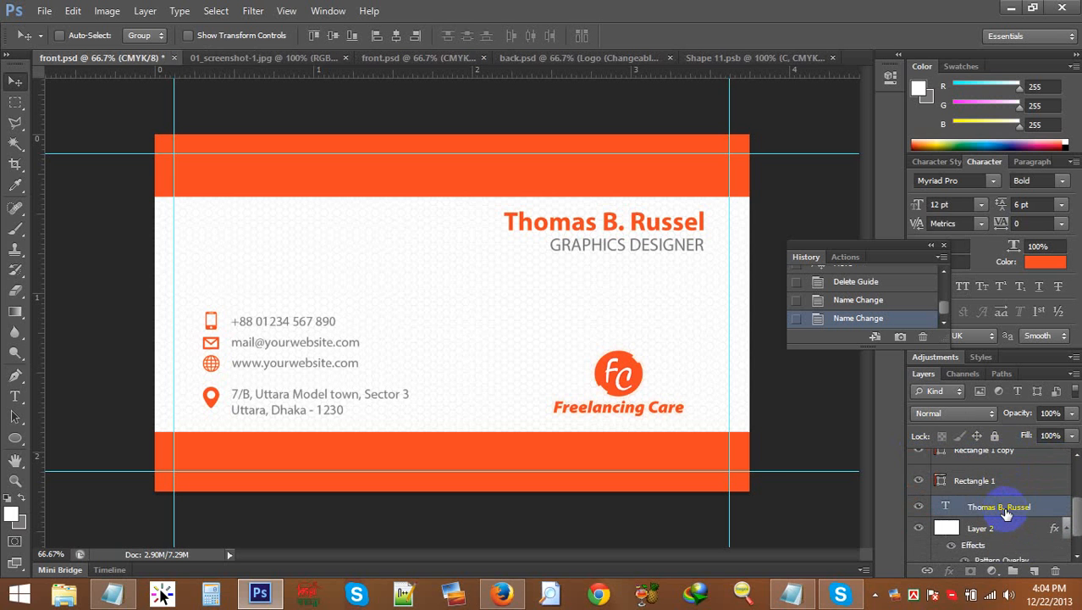
{"action": "key", "text": "ctrl+g"}
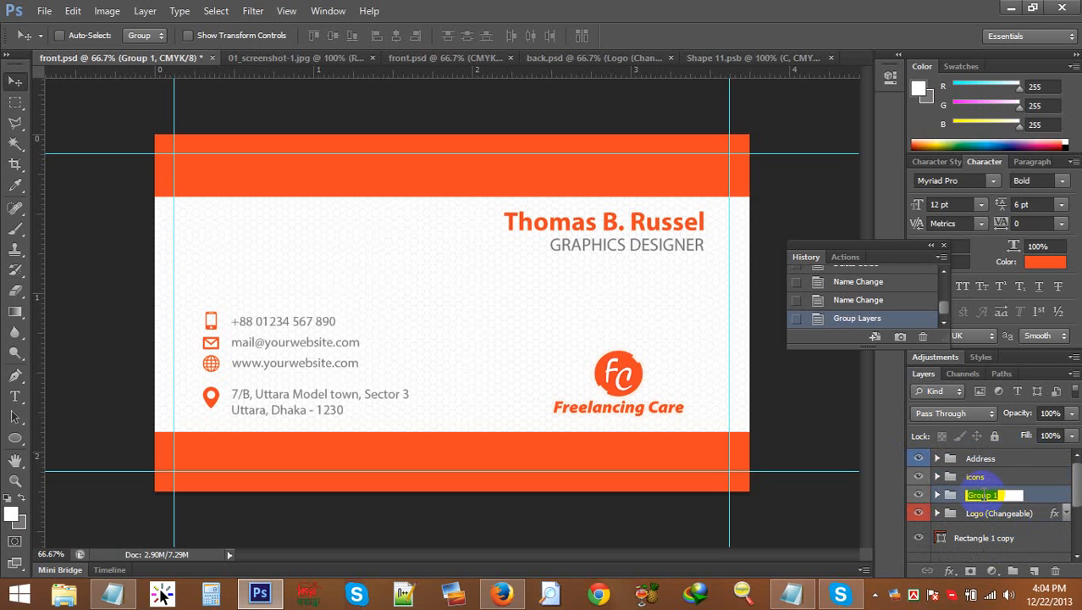
{"action": "left_click", "coordinate": [1019, 481]}
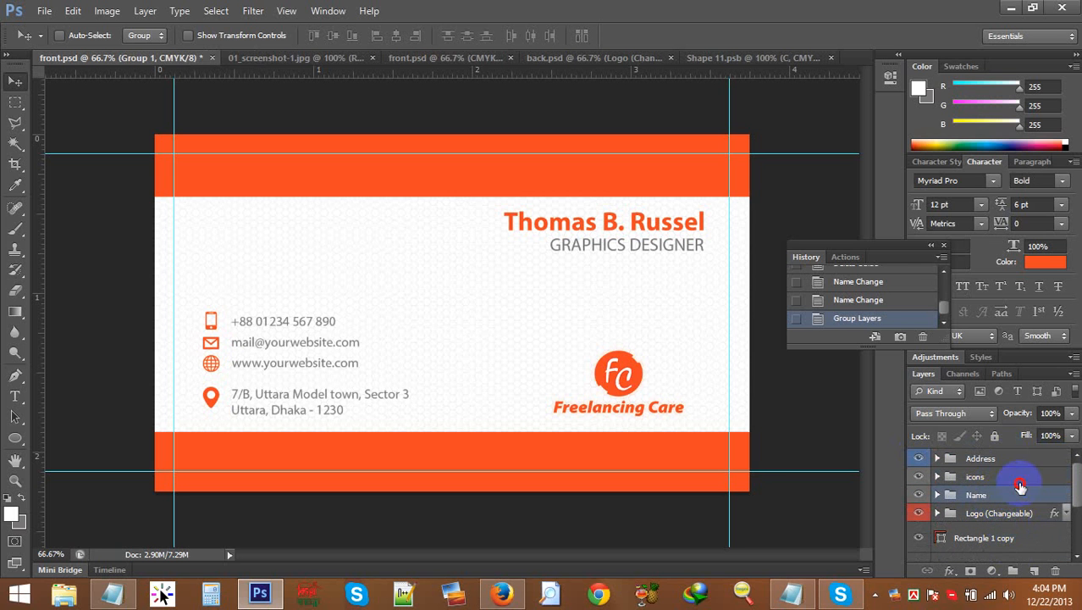
Step: Move the Name group above the Address group in the layer order
{"action": "double_click", "coordinate": [971, 496]}
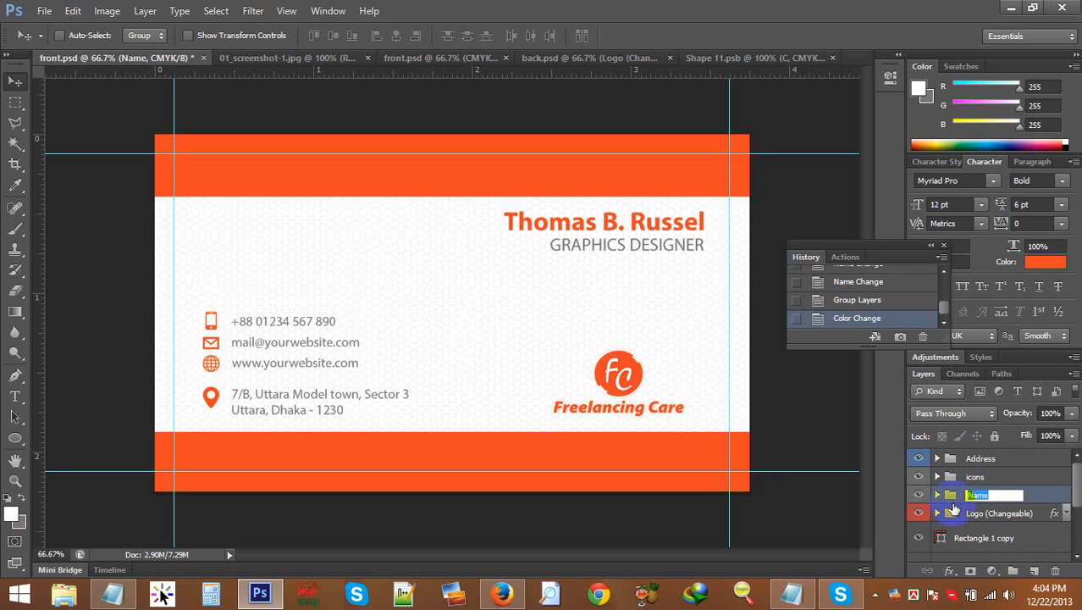
{"action": "left_click_drag", "start_coordinate": [941, 499], "coordinate": [899, 462]}
{"action": "left_click", "coordinate": [980, 476]}
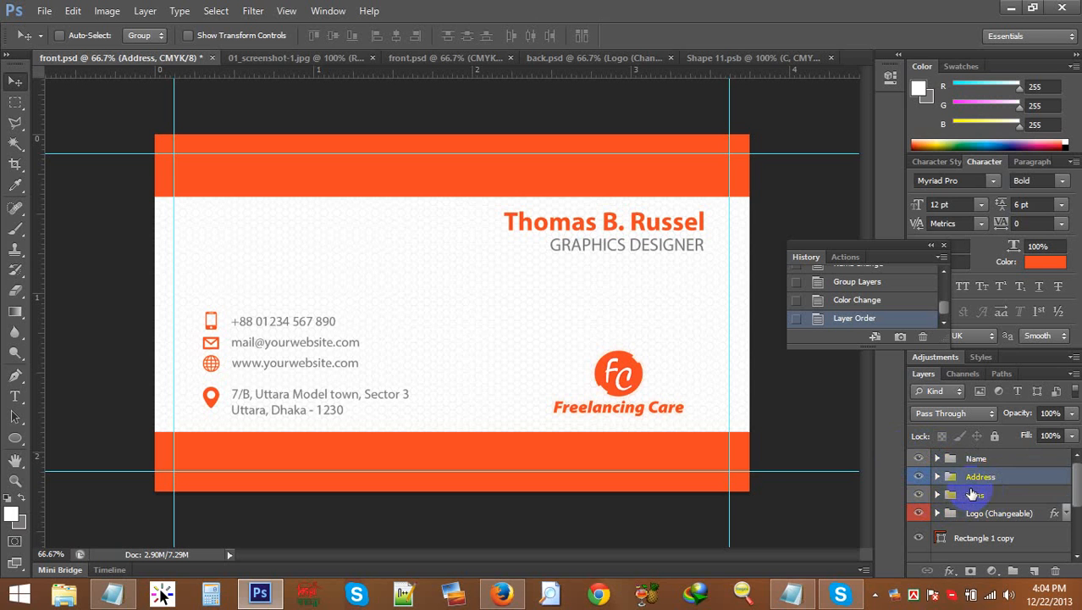
Step: Check the Logo (Changeable) group by hiding and showing it, and open the contents of its Shape 1 smart object
{"action": "left_click", "coordinate": [972, 496], "text": "shift"}
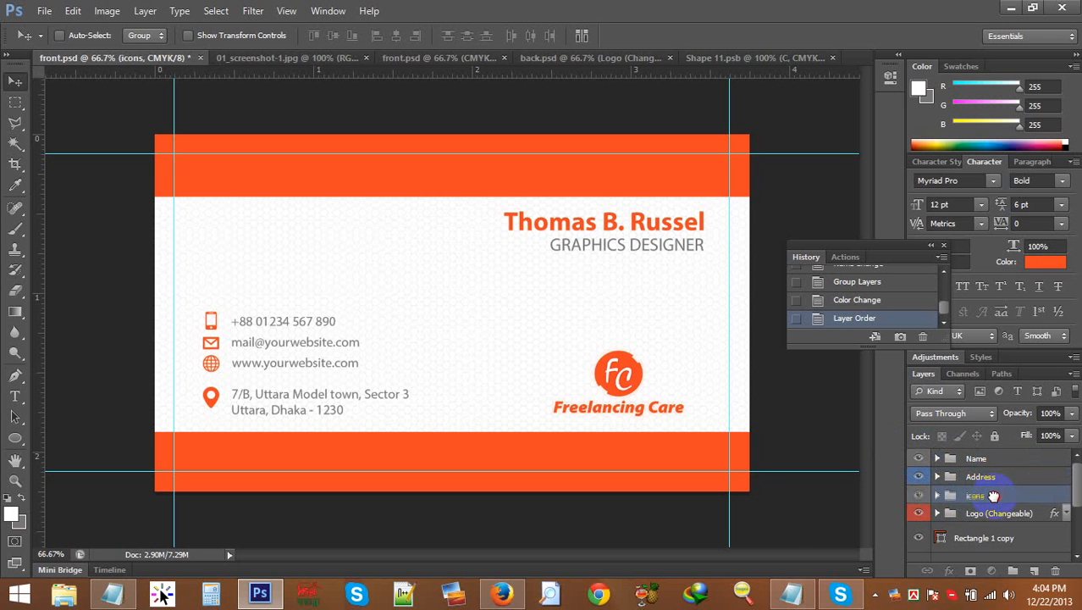
{"action": "left_click", "coordinate": [919, 513]}
{"action": "left_click", "coordinate": [919, 514]}
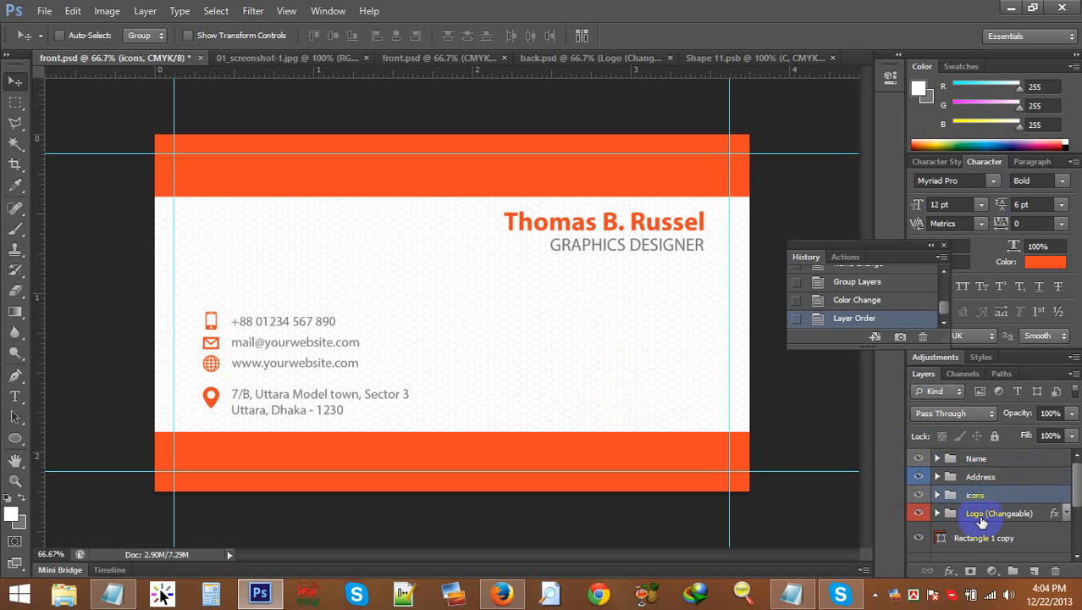
{"action": "left_click", "coordinate": [1019, 516], "text": "shift"}
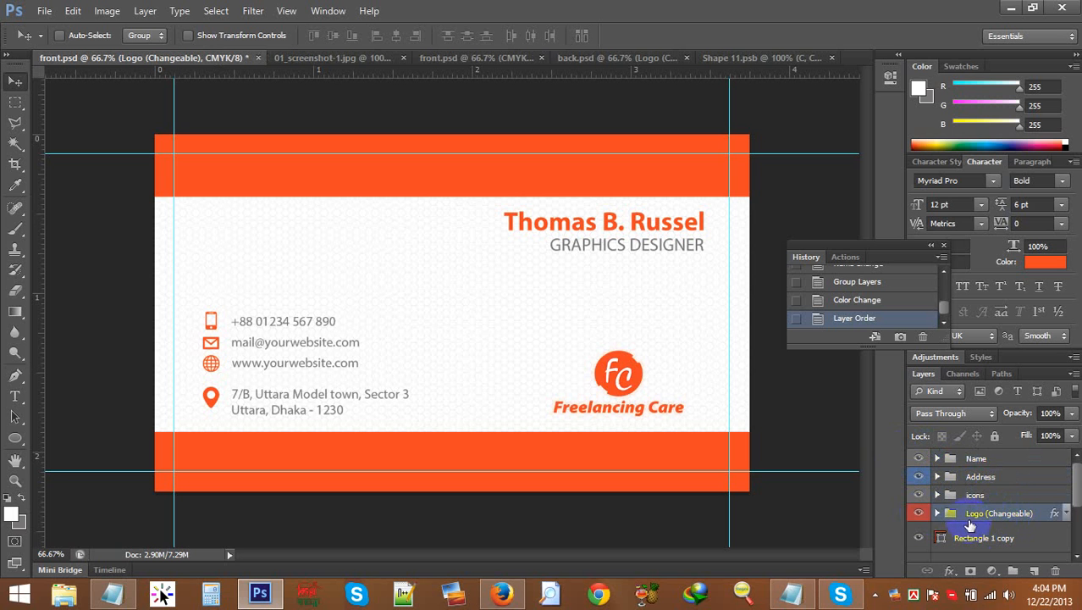
{"action": "left_click", "coordinate": [938, 513]}
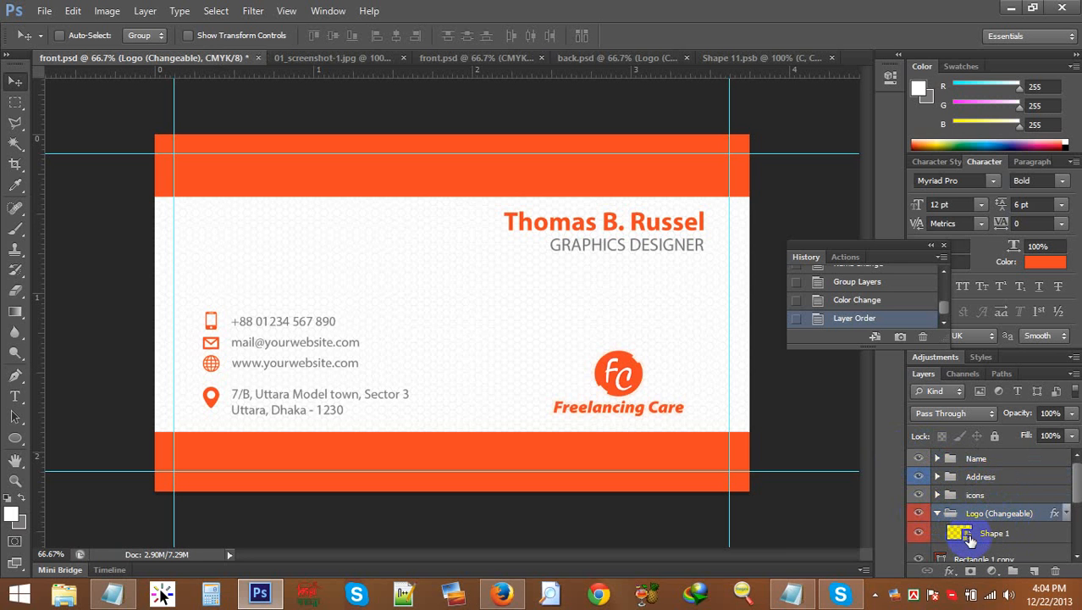
{"action": "double_click", "coordinate": [967, 535]}
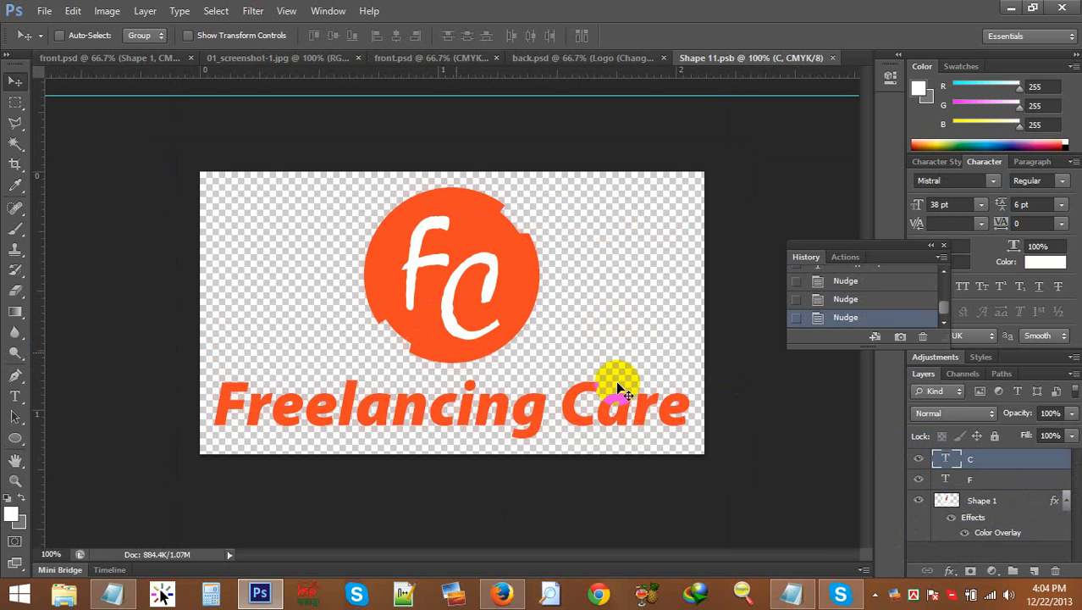
Step: Look at the open back.psd and original front.psd, return to the edited front.psd, and collapse the Logo (Changeable) group
{"action": "left_click", "coordinate": [542, 59]}
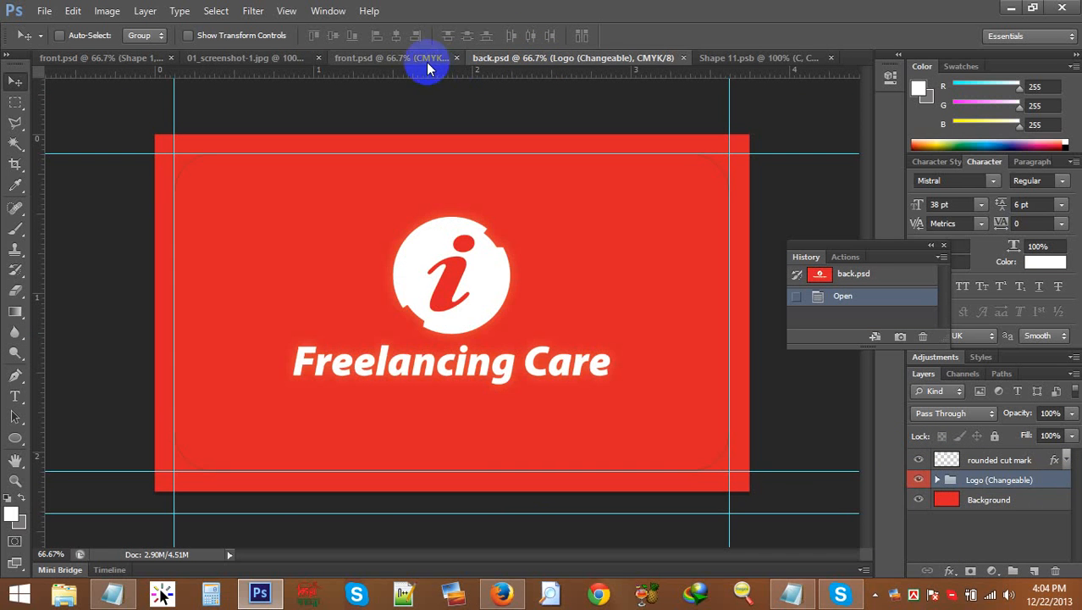
{"action": "left_click", "coordinate": [429, 58]}
{"action": "left_click", "coordinate": [127, 58]}
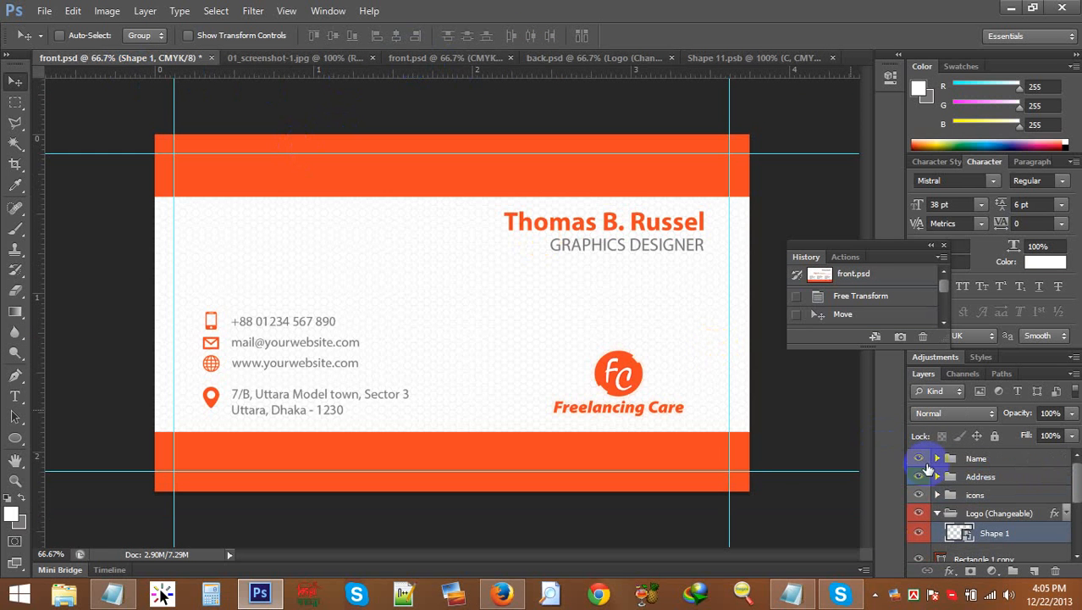
{"action": "scroll", "coordinate": [968, 533], "scroll_direction": "down", "scroll_amount": 1}
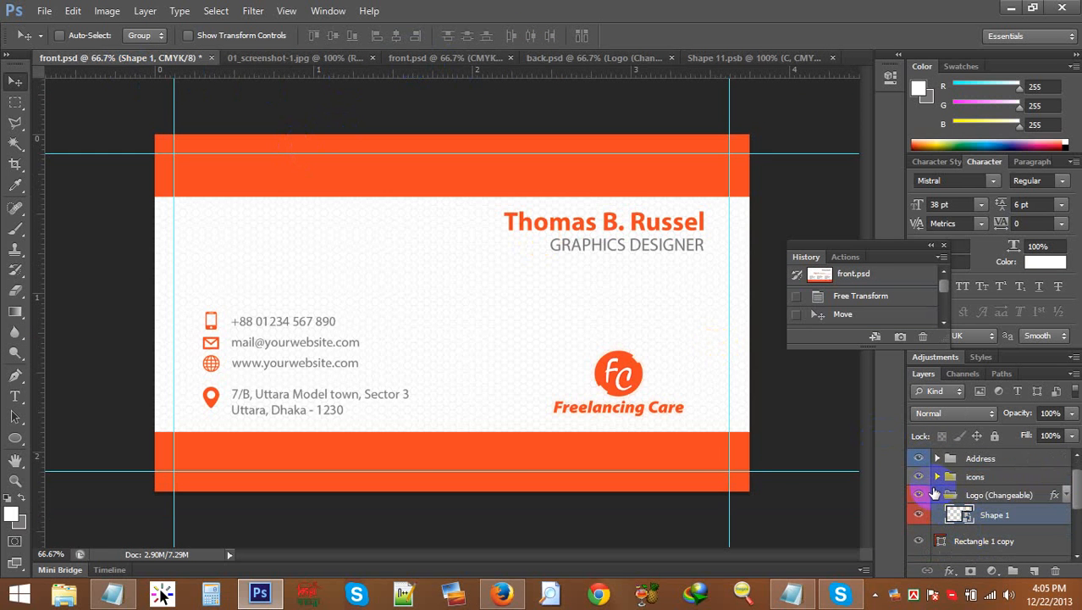
{"action": "left_click", "coordinate": [934, 494]}
{"action": "left_click", "coordinate": [936, 495]}
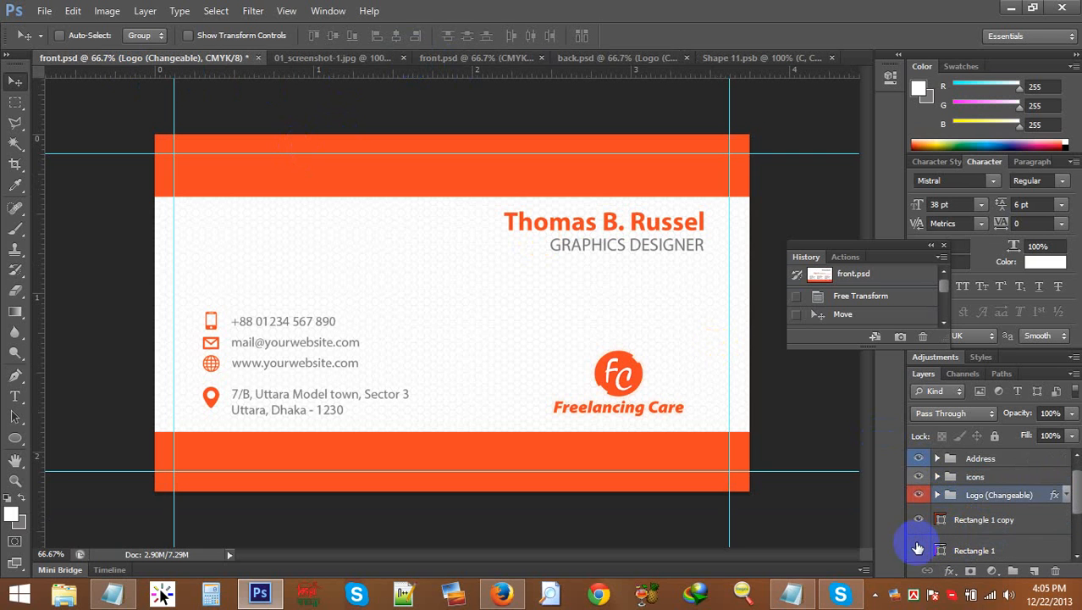
Step: Select the Rectangle 1 copy and Rectangle 1 layers together below the Logo (Changeable) group
{"action": "left_click", "coordinate": [980, 518]}
{"action": "scroll", "coordinate": [987, 521], "scroll_direction": "down", "scroll_amount": 2}
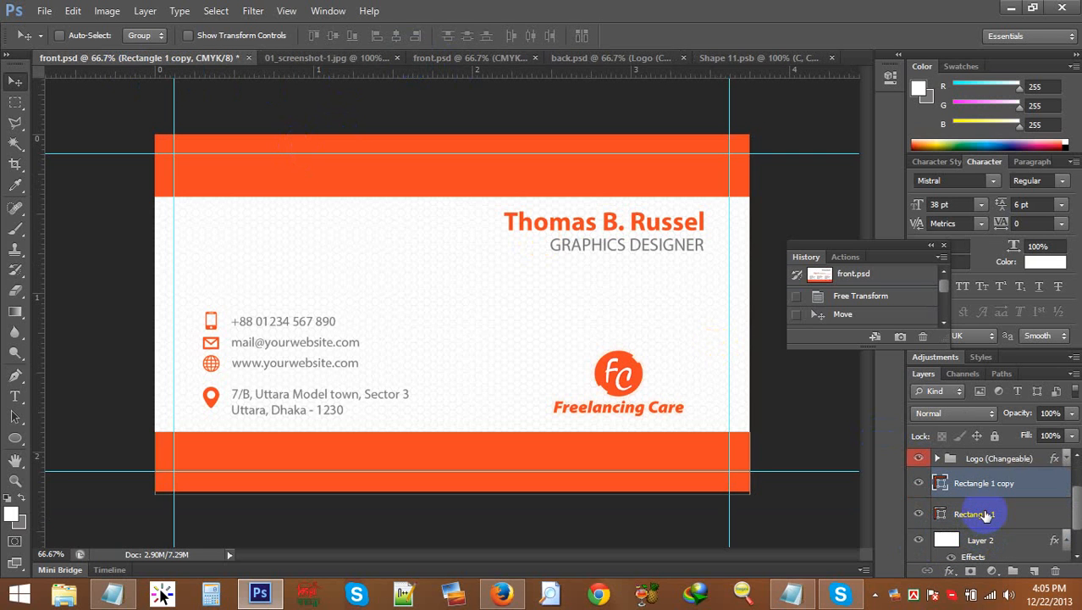
{"action": "left_click", "coordinate": [982, 514], "text": "shift"}
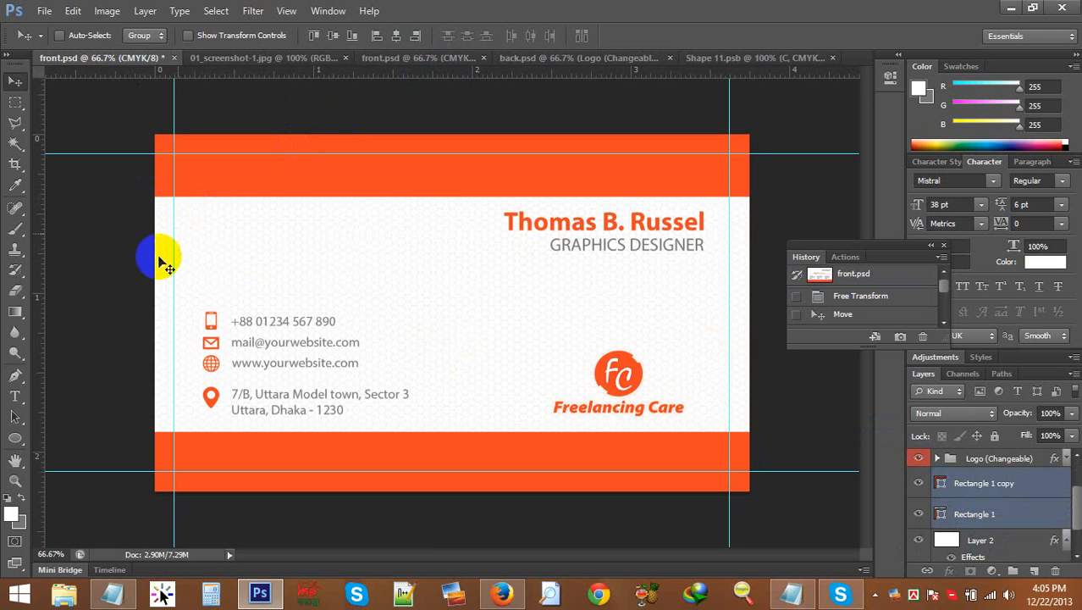
Step: Look through the Custom Shape library for a zigzag shape and close it without choosing one
{"action": "left_click", "coordinate": [14, 462]}
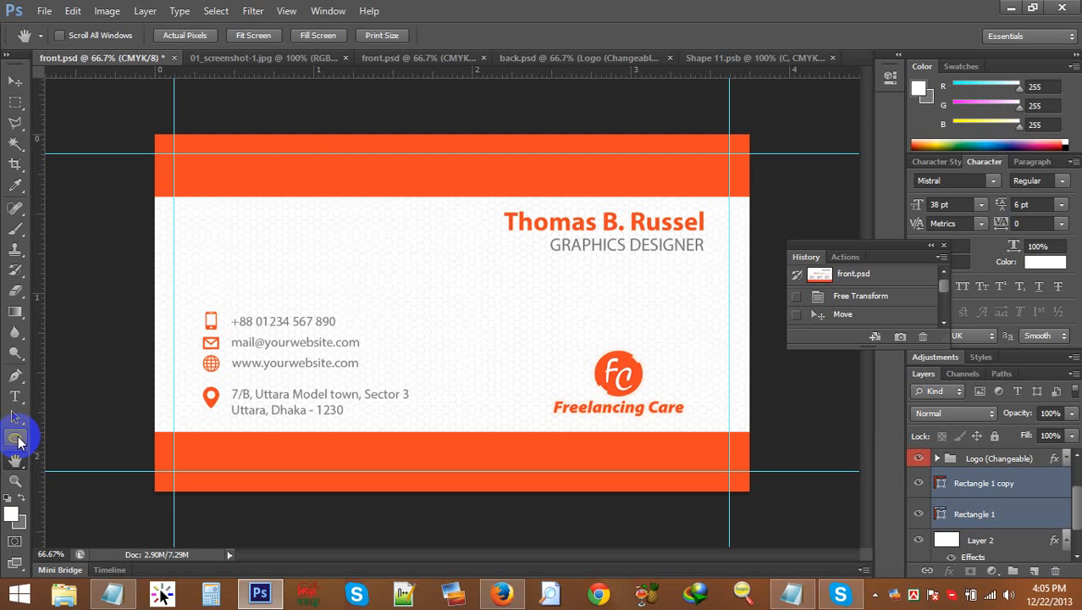
{"action": "left_click", "coordinate": [17, 440]}
{"action": "left_click", "coordinate": [69, 511]}
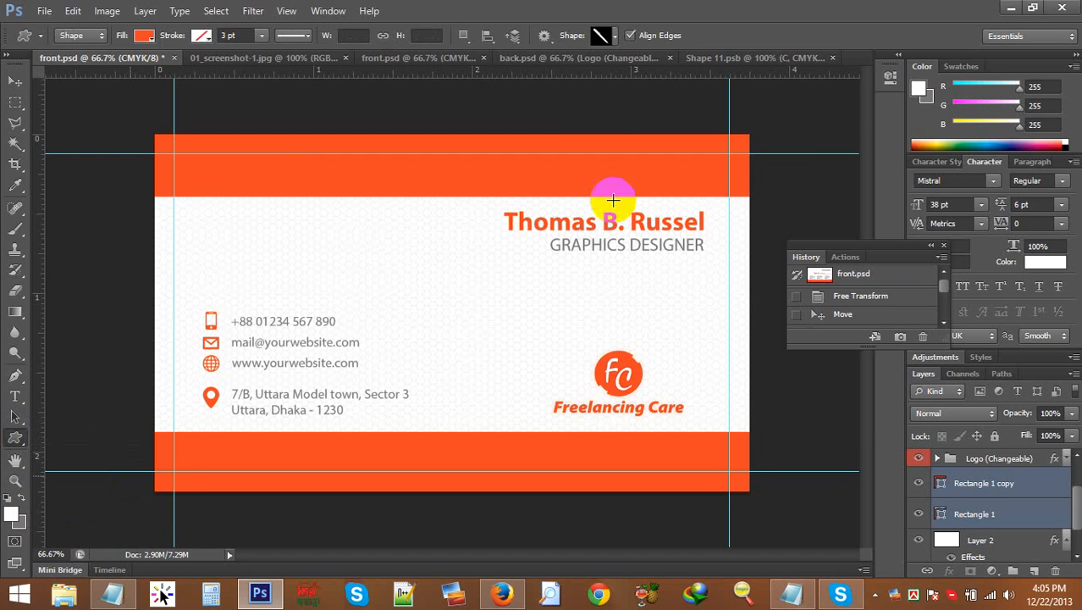
{"action": "left_click", "coordinate": [615, 38]}
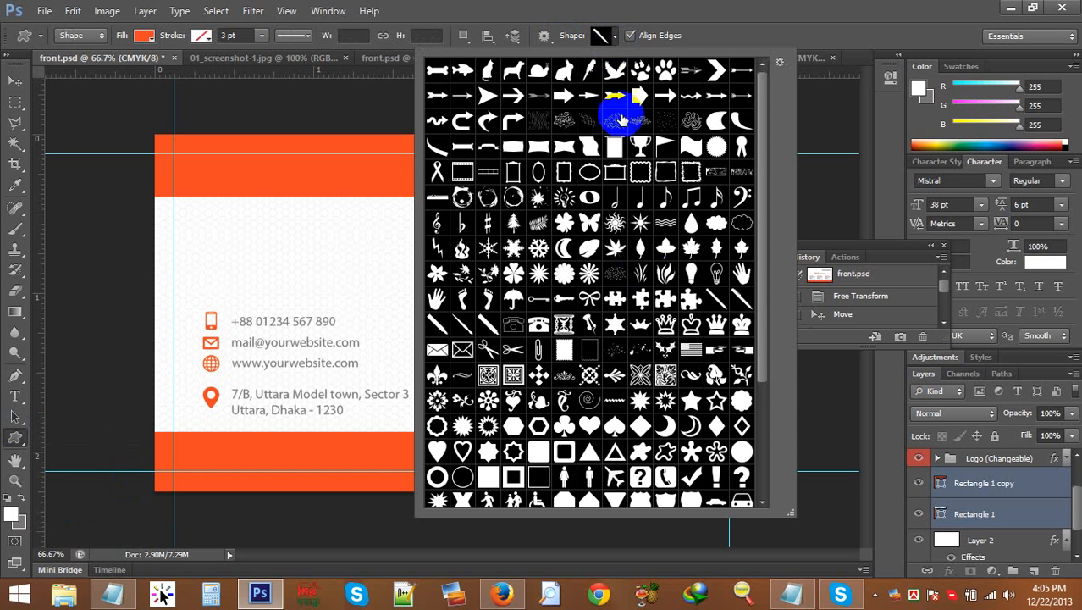
{"action": "left_click_drag", "start_coordinate": [765, 271], "coordinate": [780, 398]}
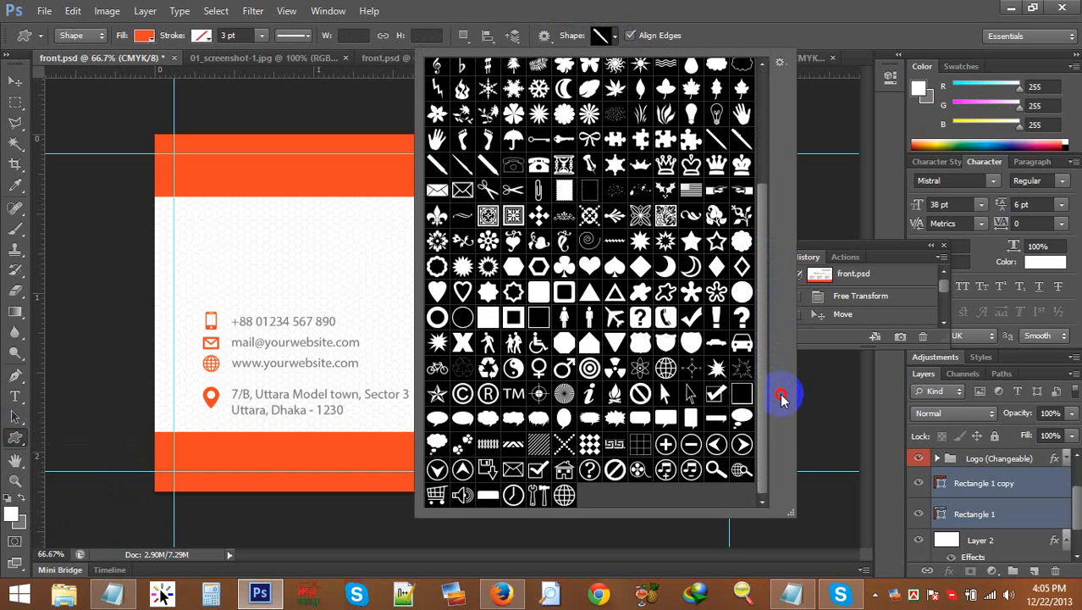
{"action": "left_click_drag", "start_coordinate": [779, 385], "coordinate": [774, 241]}
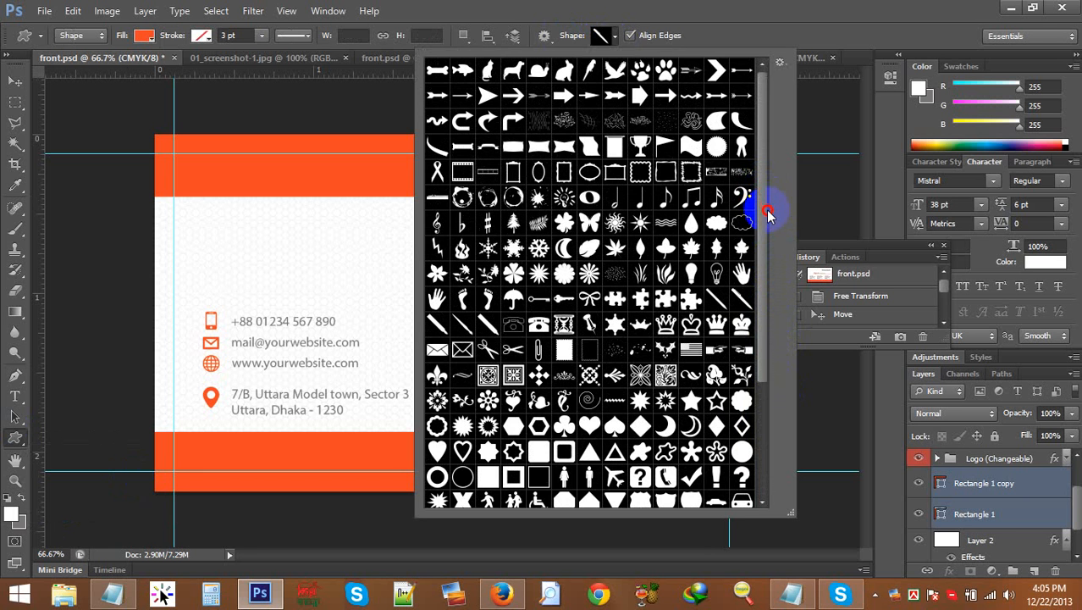
{"action": "mouse_move", "coordinate": [768, 213]}
{"action": "left_mouse_down"}
{"action": "mouse_move", "coordinate": [754, 310]}
{"action": "mouse_move", "coordinate": [773, 406]}
{"action": "mouse_move", "coordinate": [753, 223]}
{"action": "left_mouse_up"}
{"action": "left_click", "coordinate": [203, 222]}
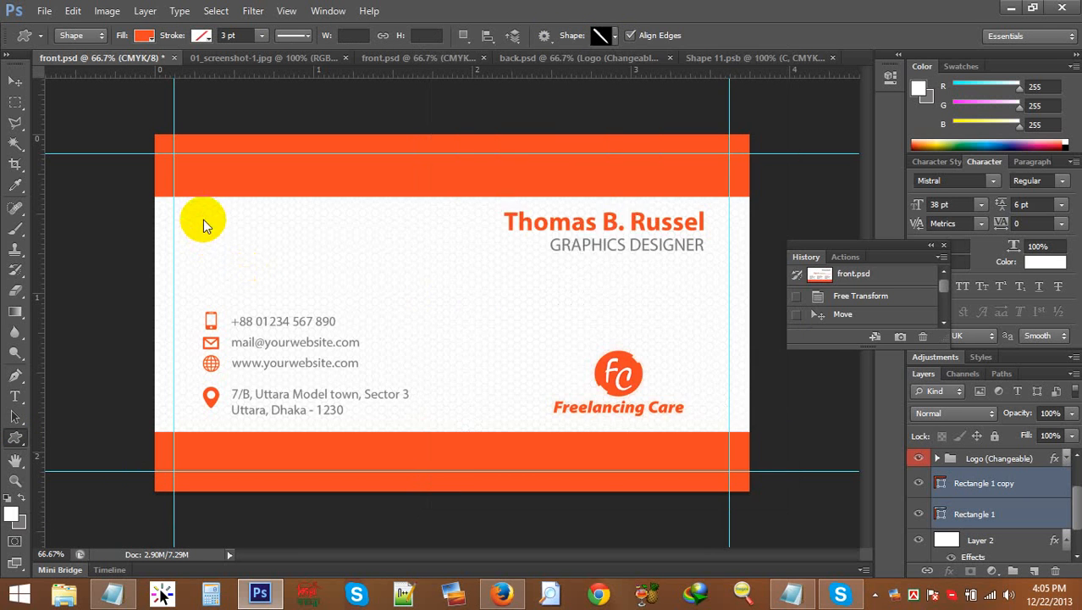
{"action": "left_click", "coordinate": [499, 260]}
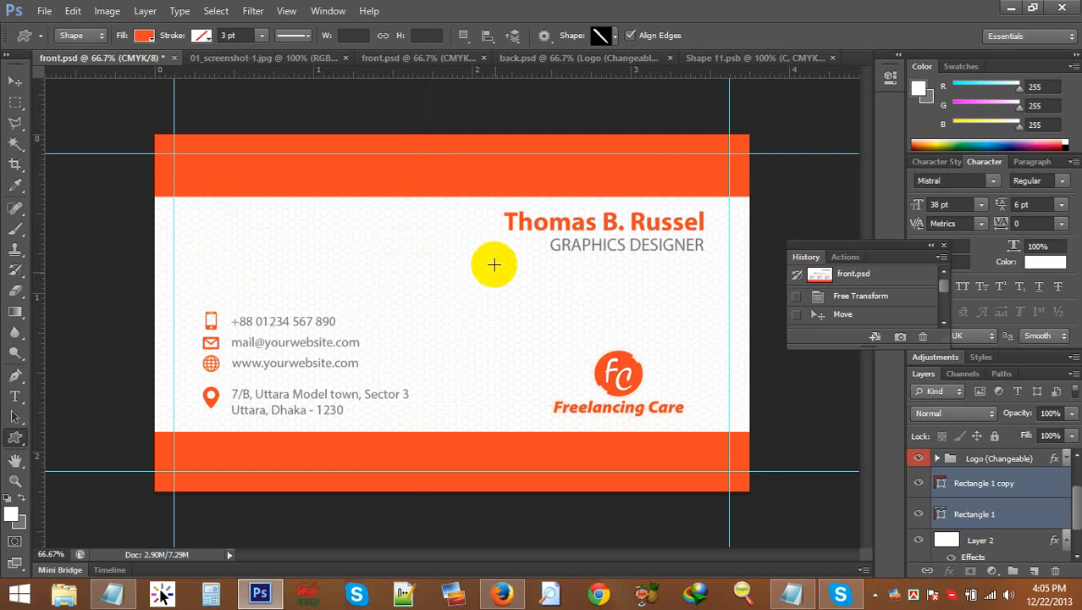
Step: Switch to Firefox and search Google for "zigzag shape" in a new tab
{"action": "left_click", "coordinate": [501, 582]}
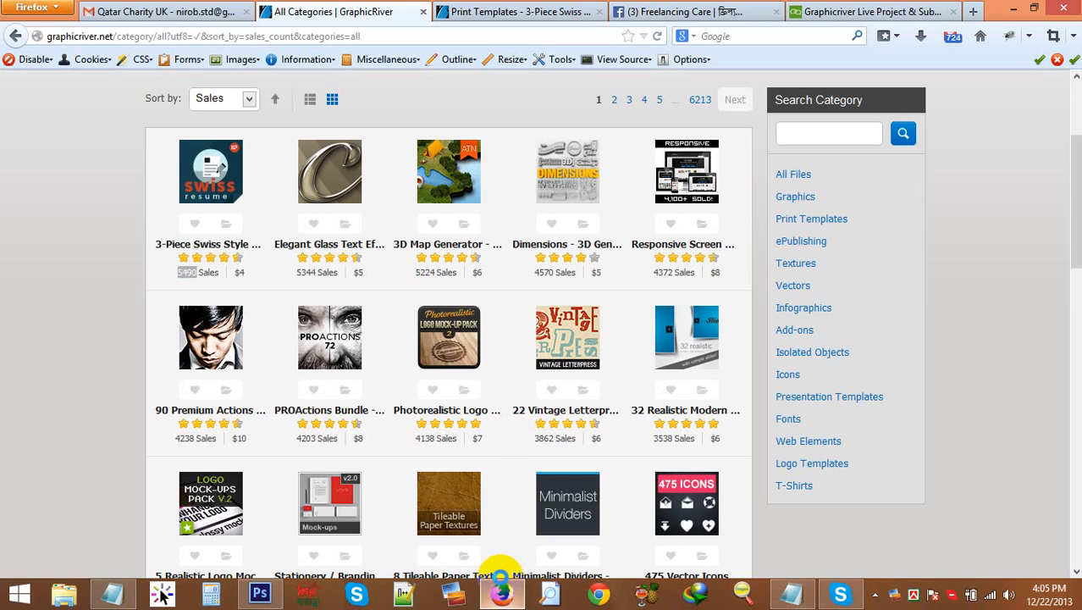
{"action": "left_click", "coordinate": [508, 13]}
{"action": "left_click", "coordinate": [690, 12]}
{"action": "left_click", "coordinate": [881, 15]}
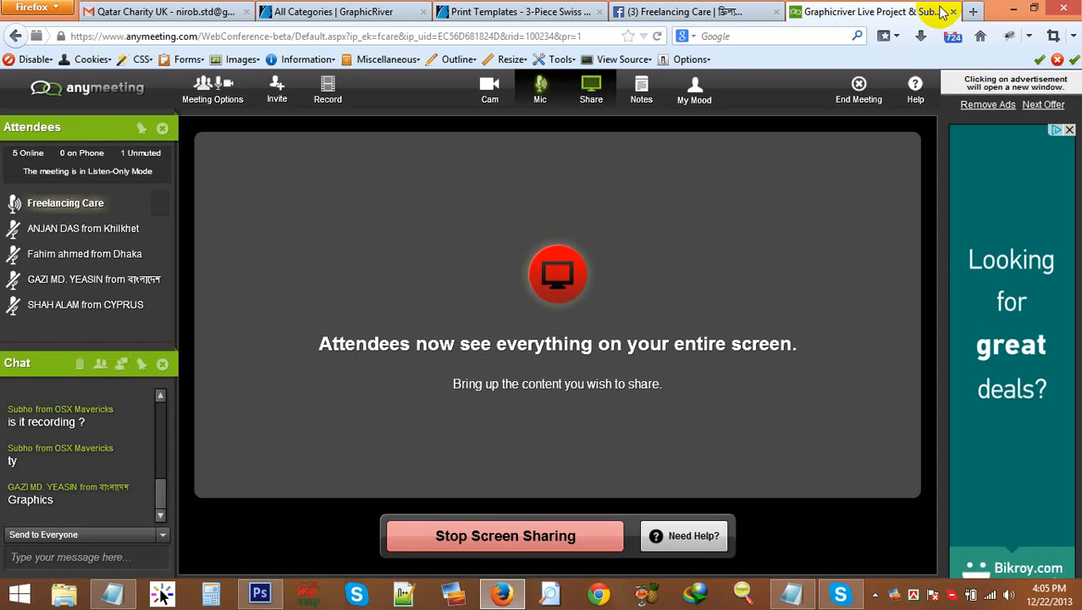
{"action": "left_click", "coordinate": [971, 12]}
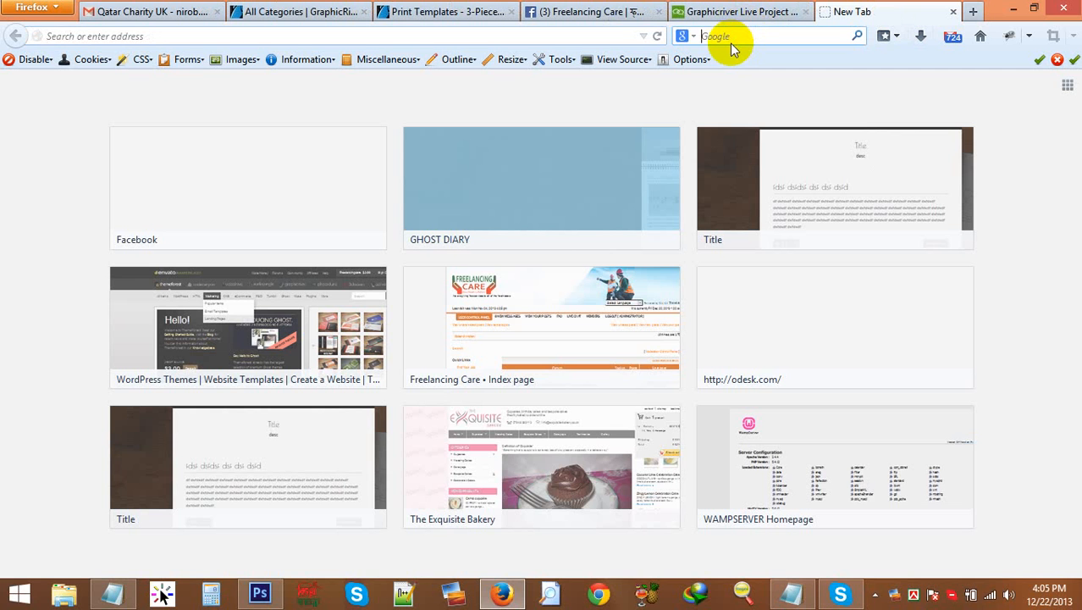
{"action": "left_click", "coordinate": [731, 43]}
{"action": "type", "text": "zigz"}
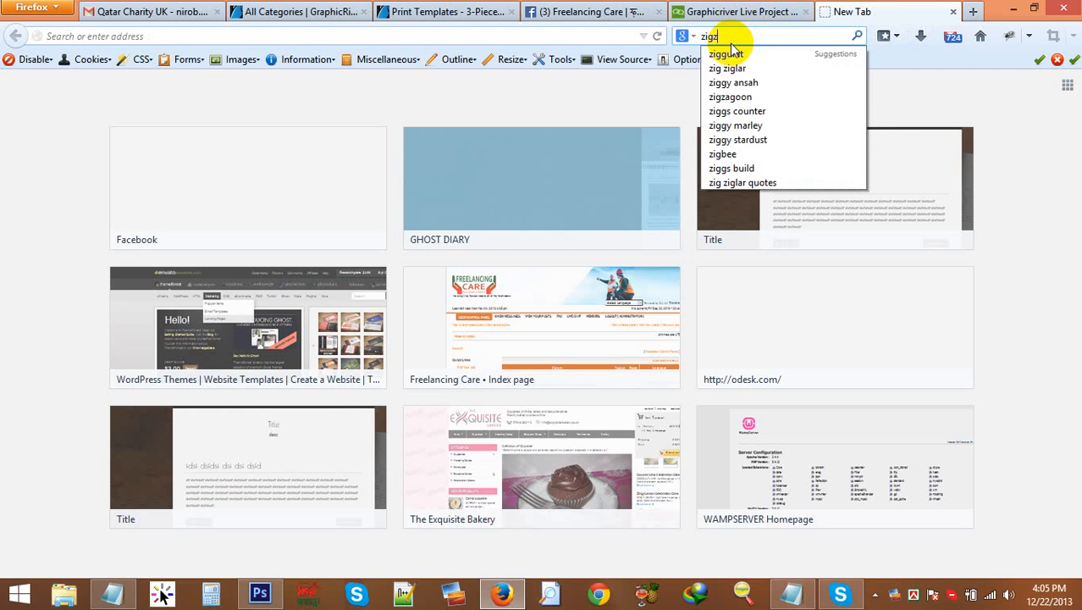
{"action": "type", "text": "ag "}
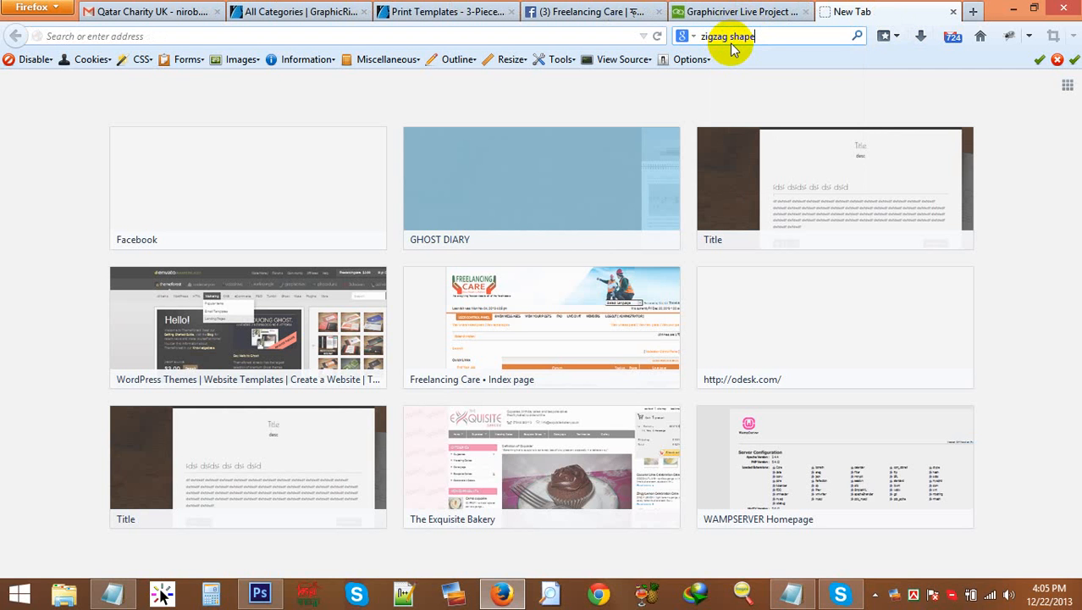
{"action": "type", "text": "shape"}
{"action": "key", "text": "Return"}
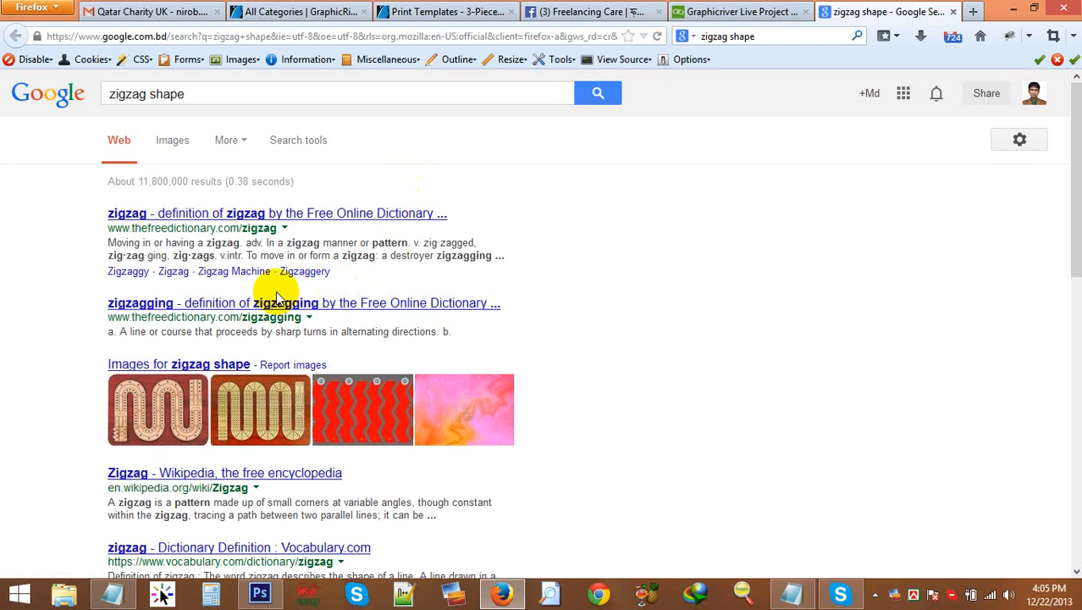
Step: Browse the image results for zigzag shape and open the preview of the orange and white seamless zigzag pattern
{"action": "left_click", "coordinate": [173, 141]}
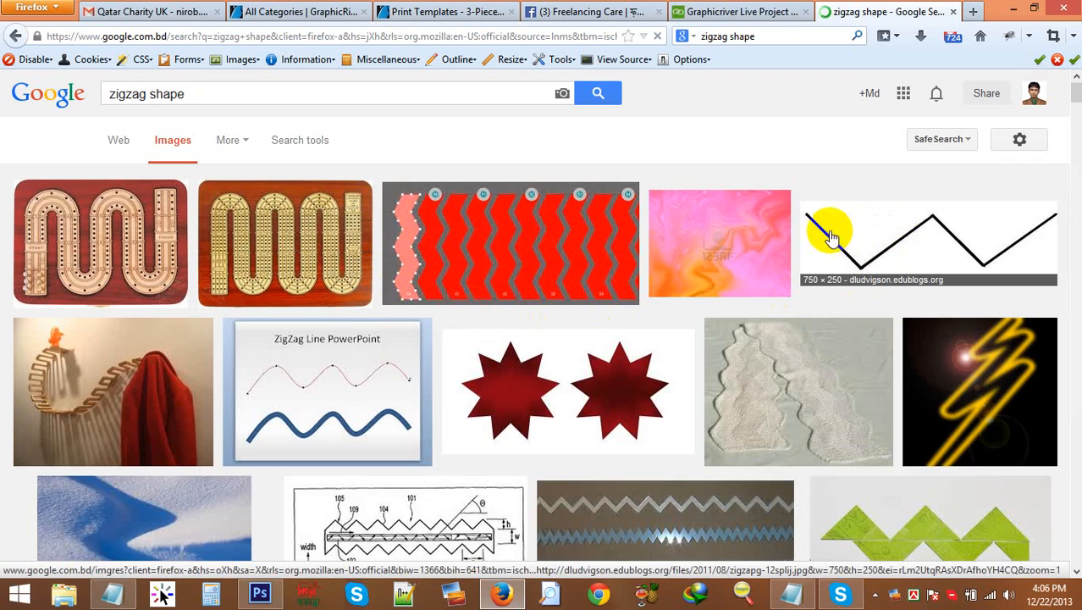
{"action": "scroll", "coordinate": [813, 271], "scroll_direction": "down", "scroll_amount": 10}
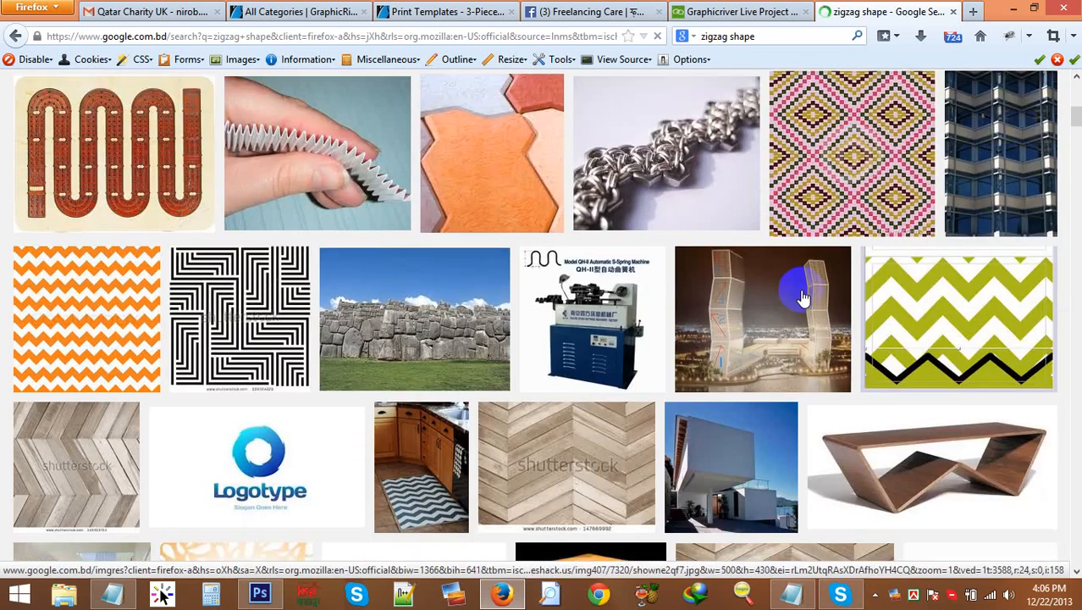
{"action": "scroll", "coordinate": [802, 296], "scroll_direction": "up", "scroll_amount": 1}
{"action": "scroll", "coordinate": [803, 296], "scroll_direction": "down", "scroll_amount": 3}
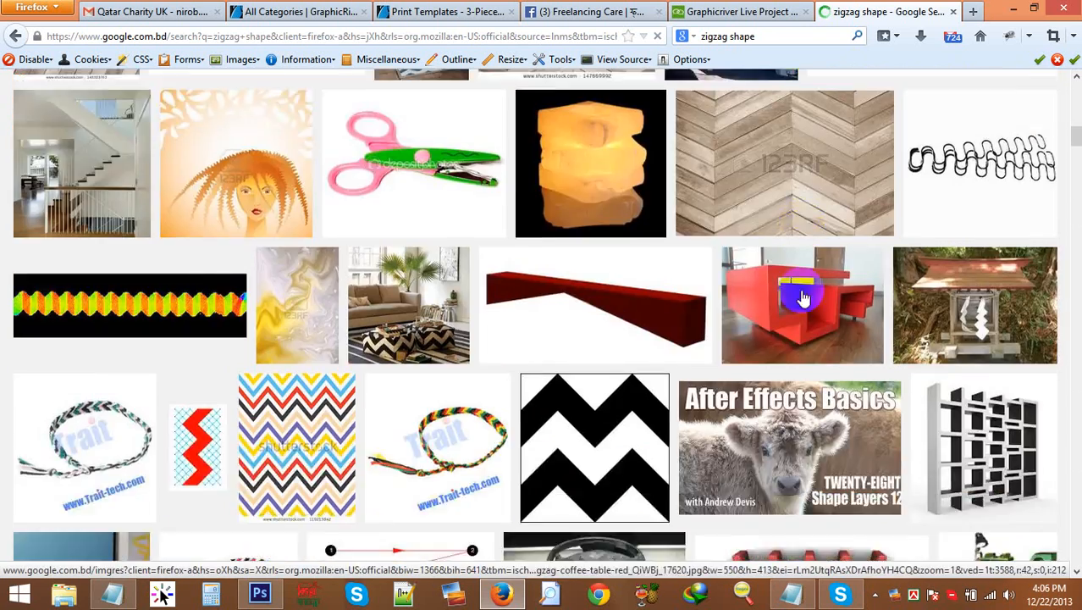
{"action": "scroll", "coordinate": [803, 296], "scroll_direction": "up", "scroll_amount": 5}
{"action": "left_click", "coordinate": [28, 205]}
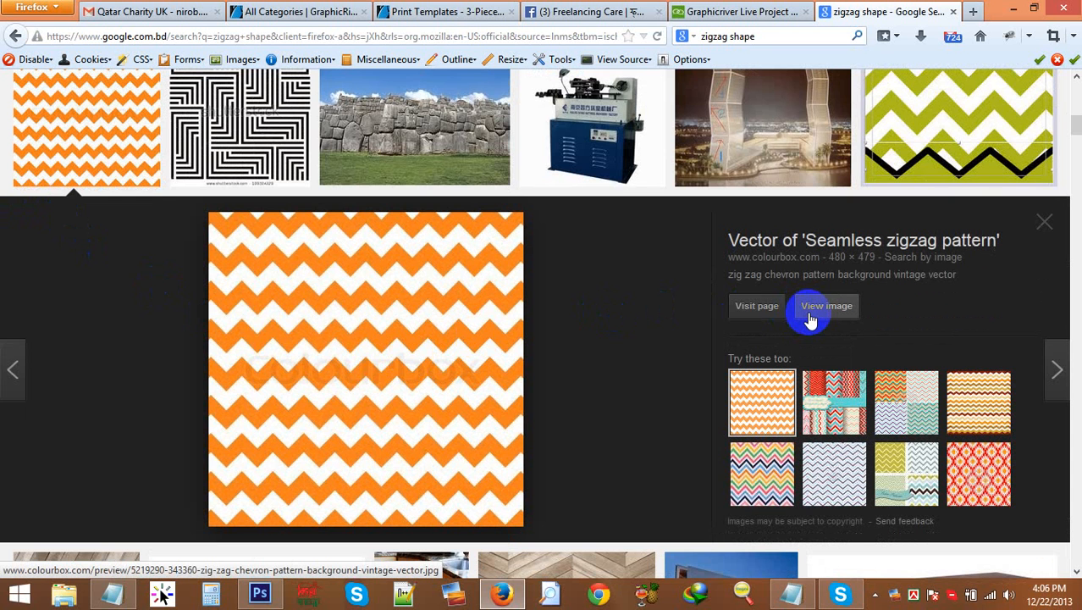
{"action": "left_click", "coordinate": [810, 315]}
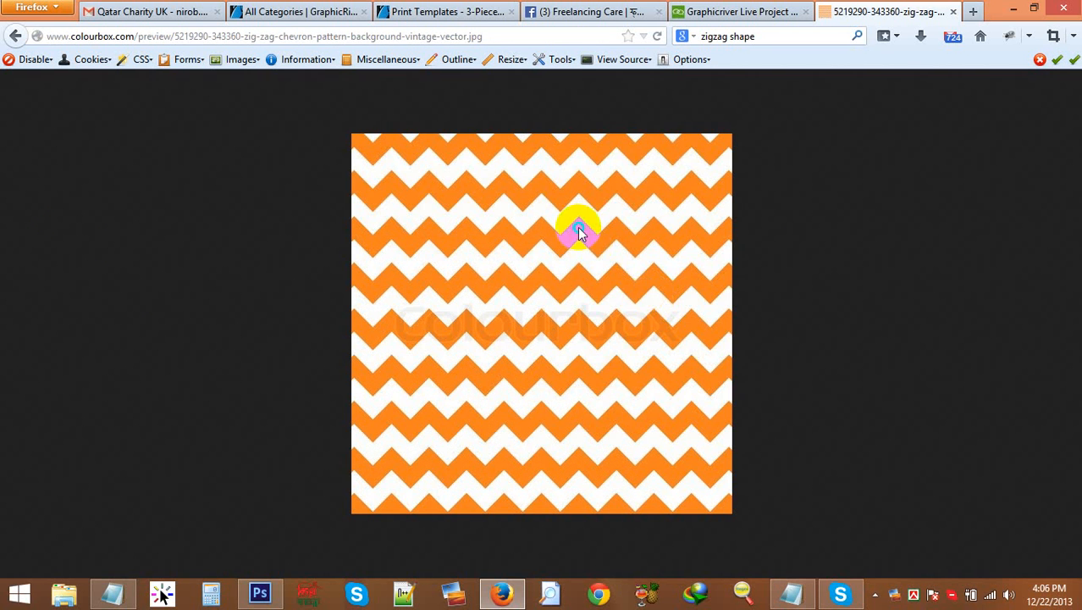
{"action": "right_click", "coordinate": [578, 227]}
{"action": "left_click", "coordinate": [642, 279]}
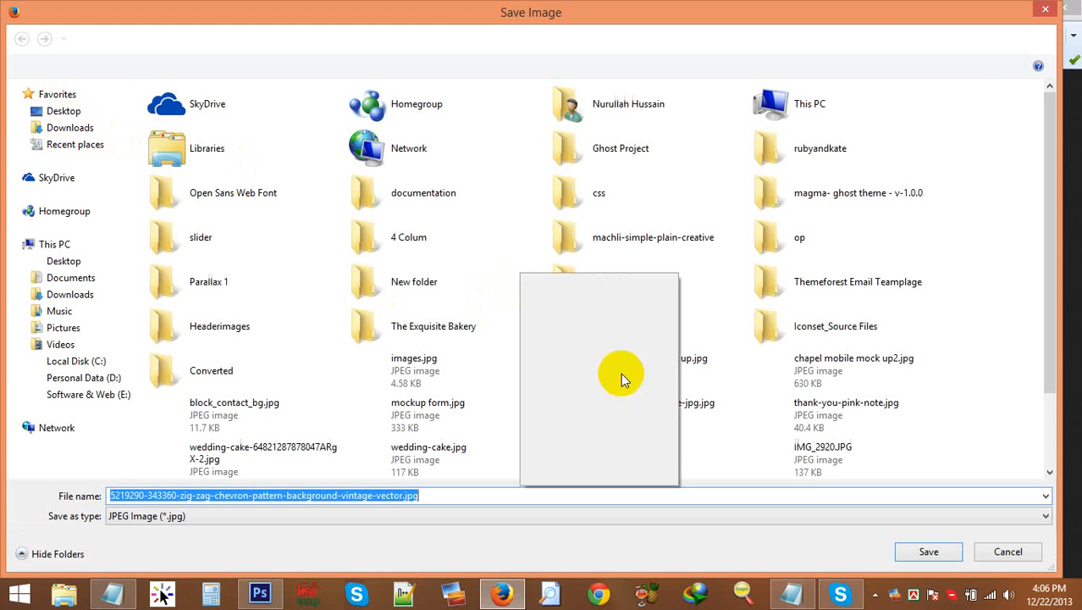
{"action": "left_click", "coordinate": [930, 552]}
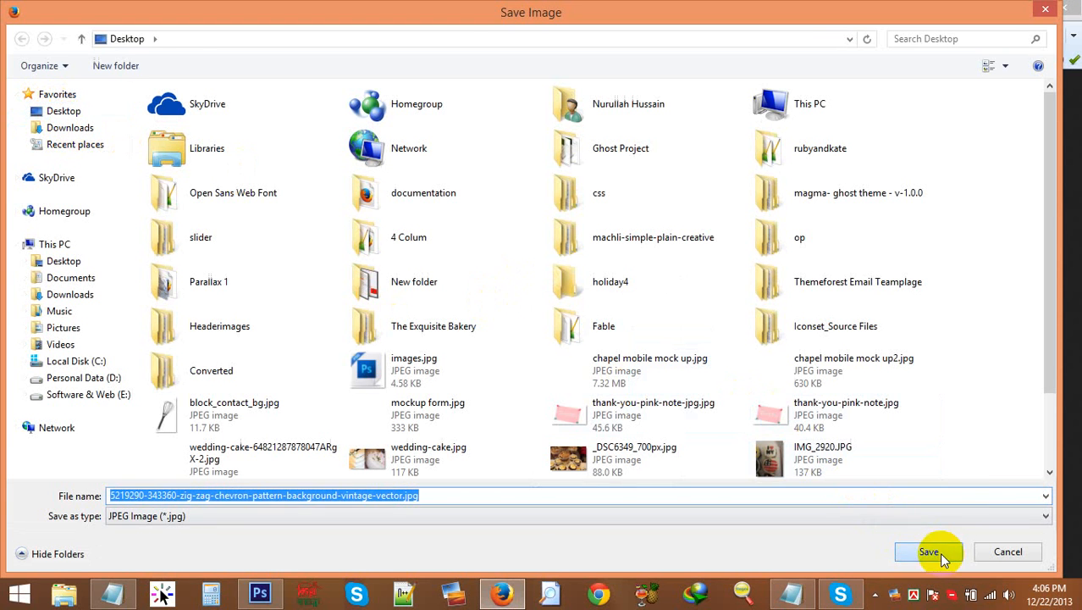
Step: Switch back to Photoshop and open the saved zig-zag chevron pattern JPEG from the Desktop
{"action": "left_click", "coordinate": [263, 594]}
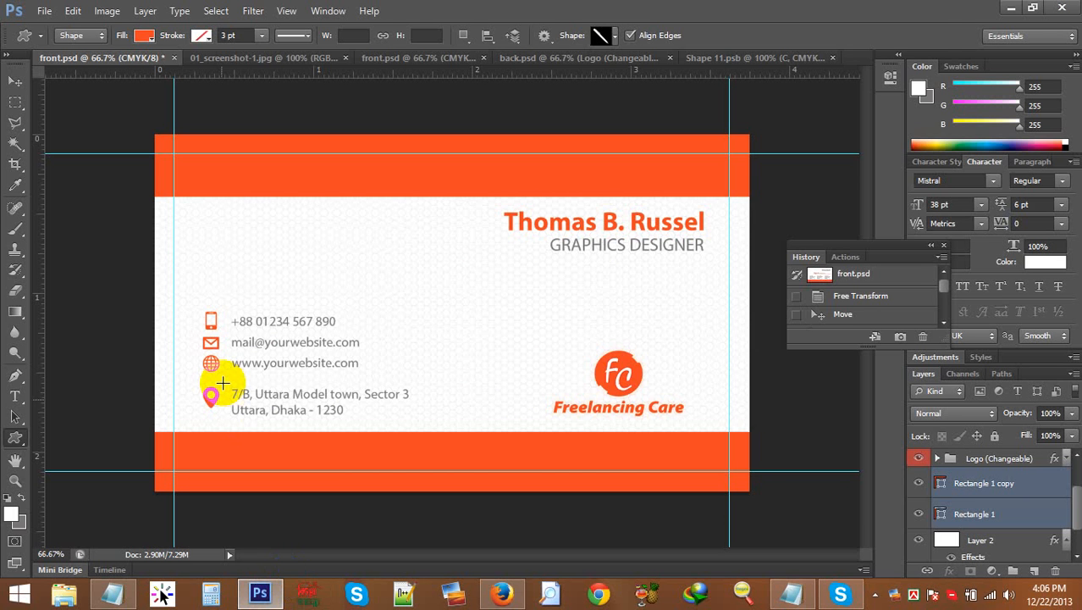
{"action": "key", "text": "ctrl+o"}
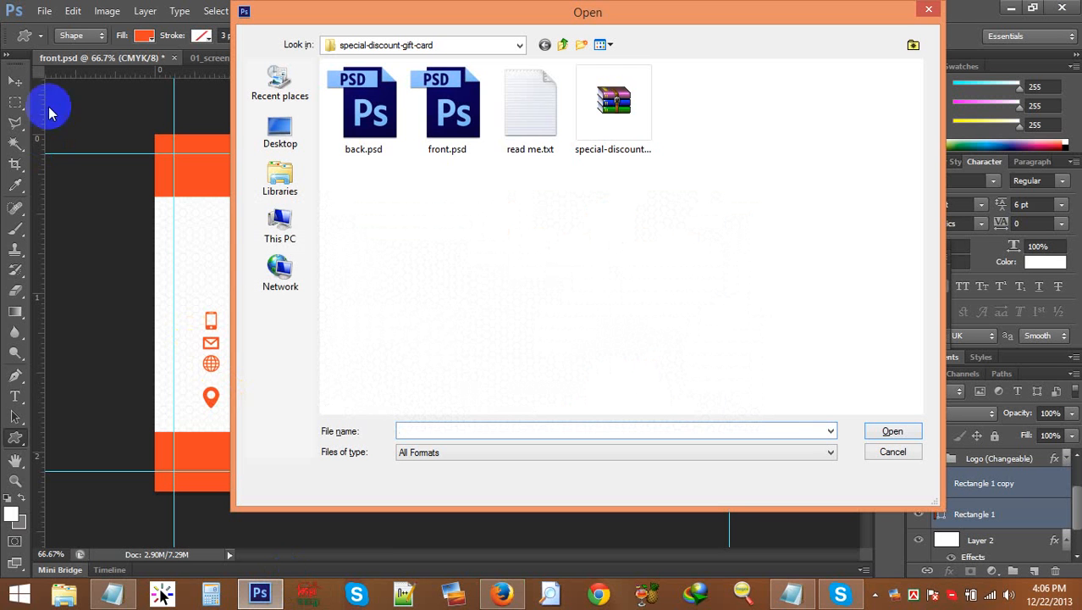
{"action": "left_click", "coordinate": [298, 146]}
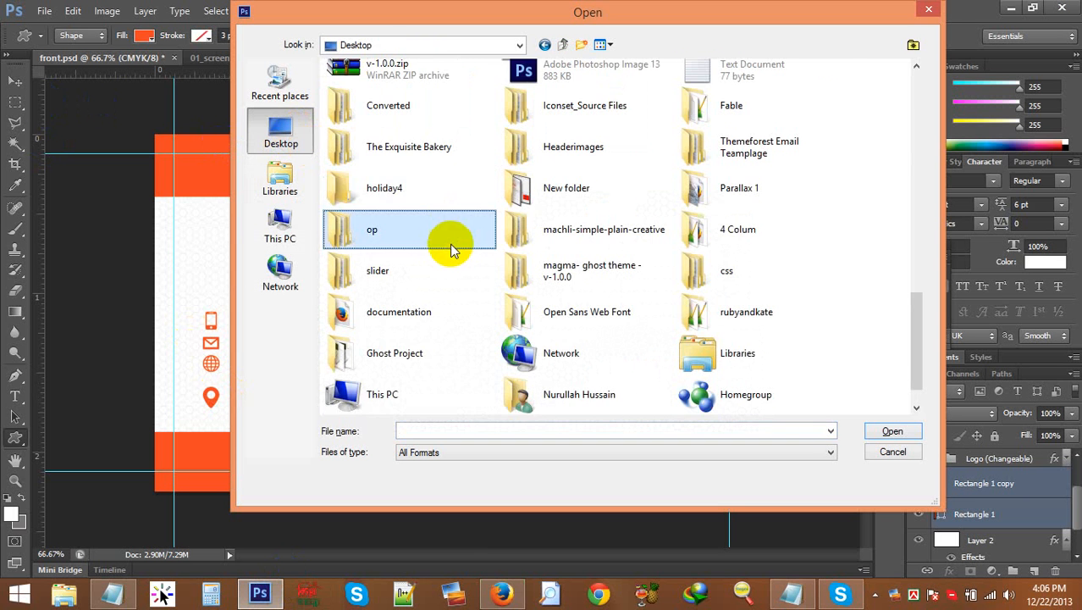
{"action": "scroll", "coordinate": [450, 241], "scroll_direction": "down", "scroll_amount": 5}
{"action": "scroll", "coordinate": [449, 246], "scroll_direction": "up", "scroll_amount": 5}
{"action": "left_click", "coordinate": [411, 74]}
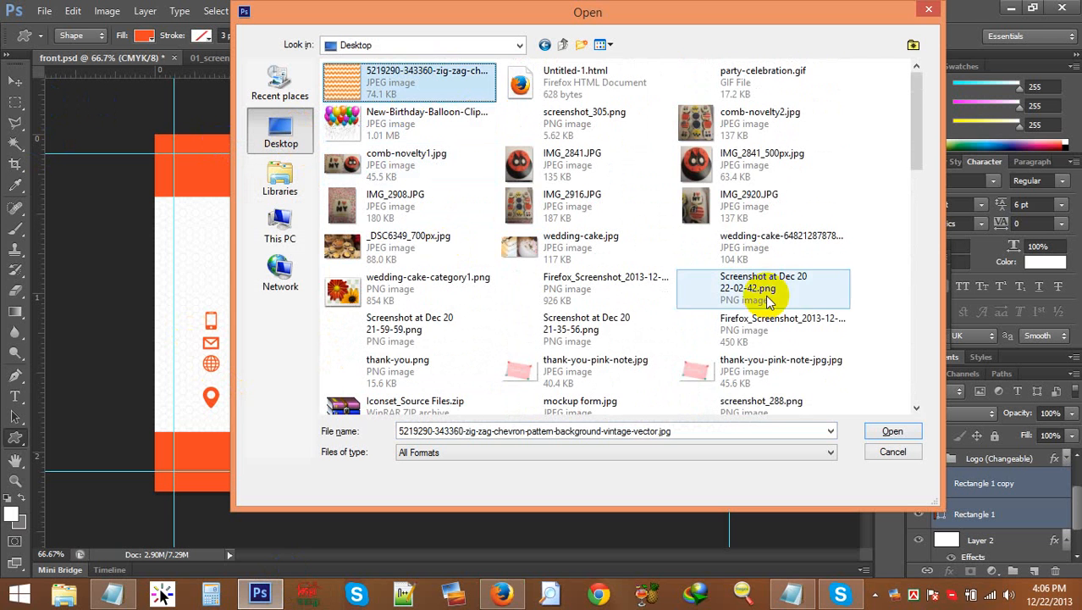
{"action": "left_click", "coordinate": [889, 432]}
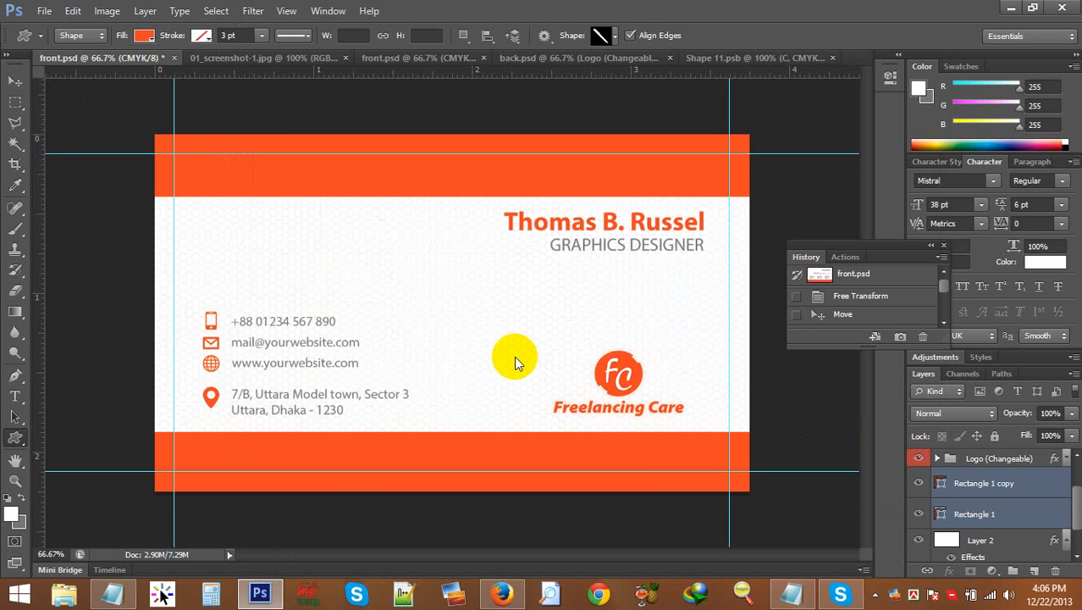
Step: Select the second full orange zigzag row across the image's whole width with the Rectangular Marquee and nudge the selection outline slightly
{"action": "left_click", "coordinate": [14, 104]}
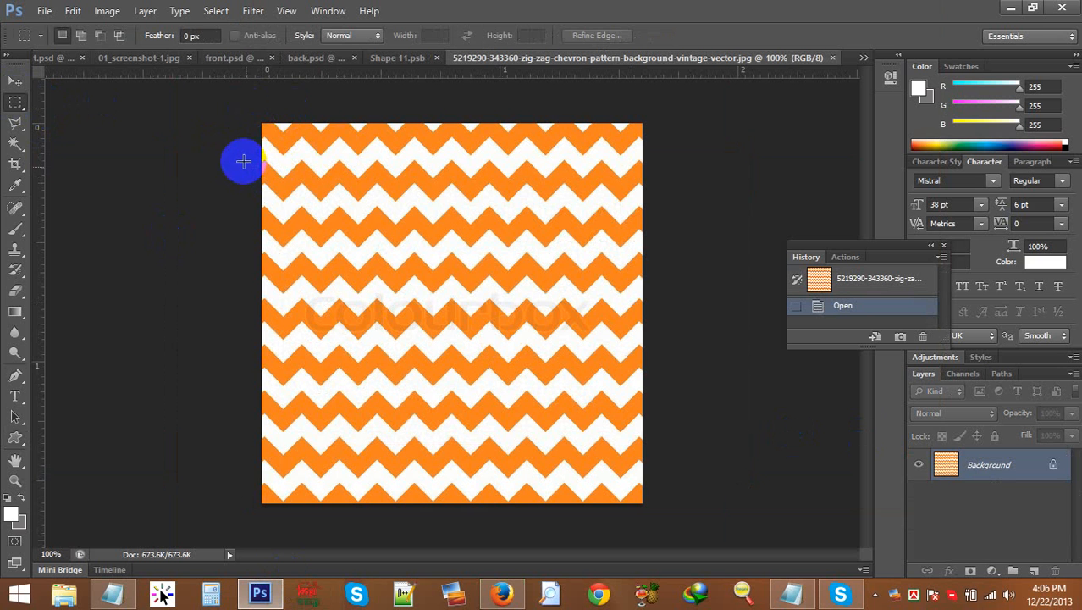
{"action": "left_click_drag", "start_coordinate": [243, 159], "coordinate": [686, 204]}
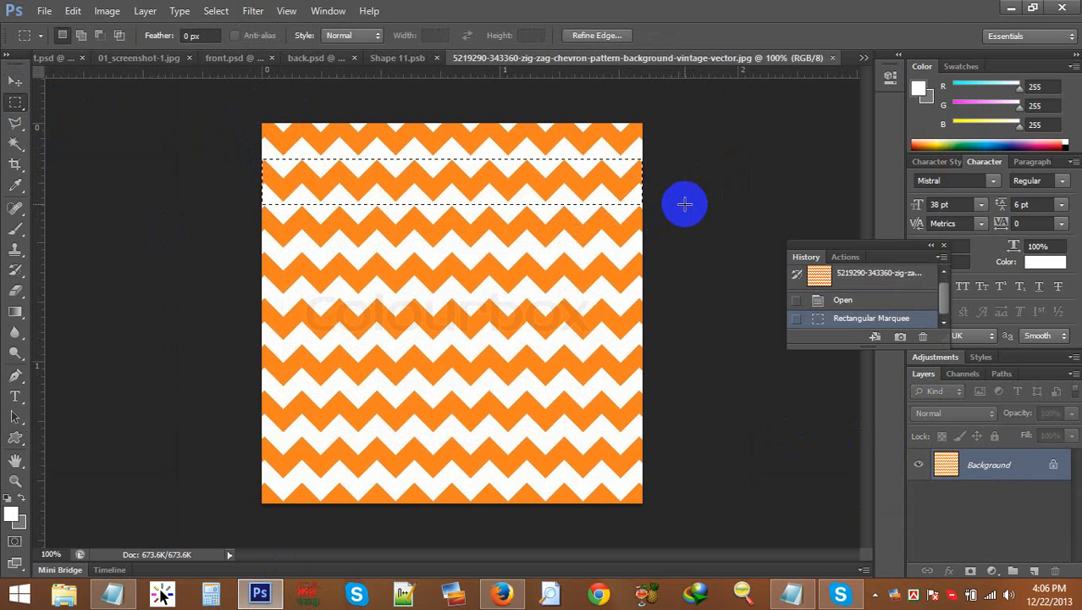
{"action": "key", "text": "Down"}
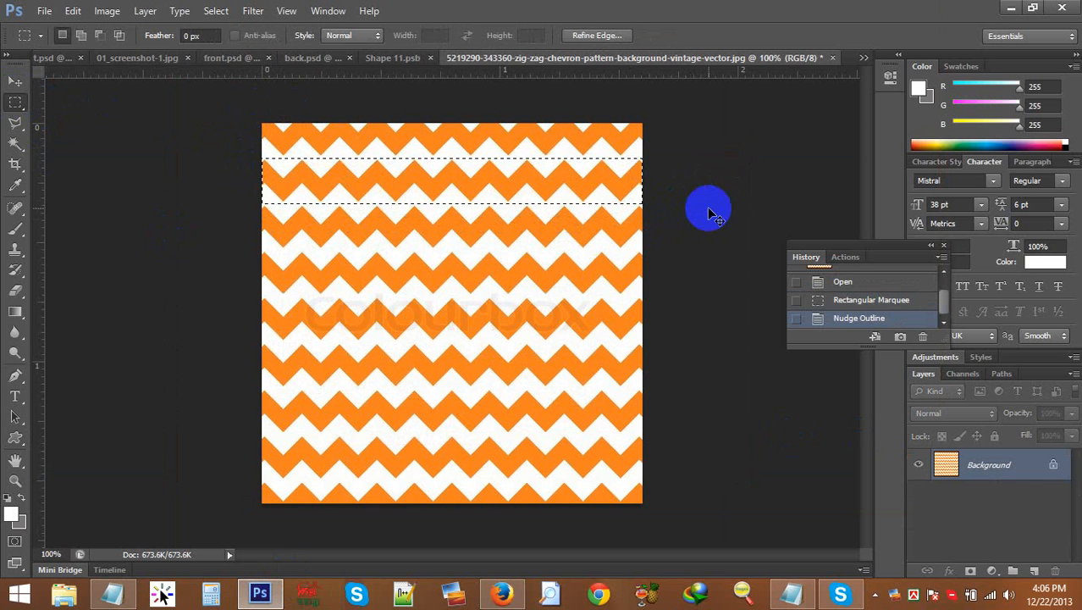
Step: Look through the open documents for the front design of the orange Freelancing Care card
{"action": "left_click", "coordinate": [309, 58]}
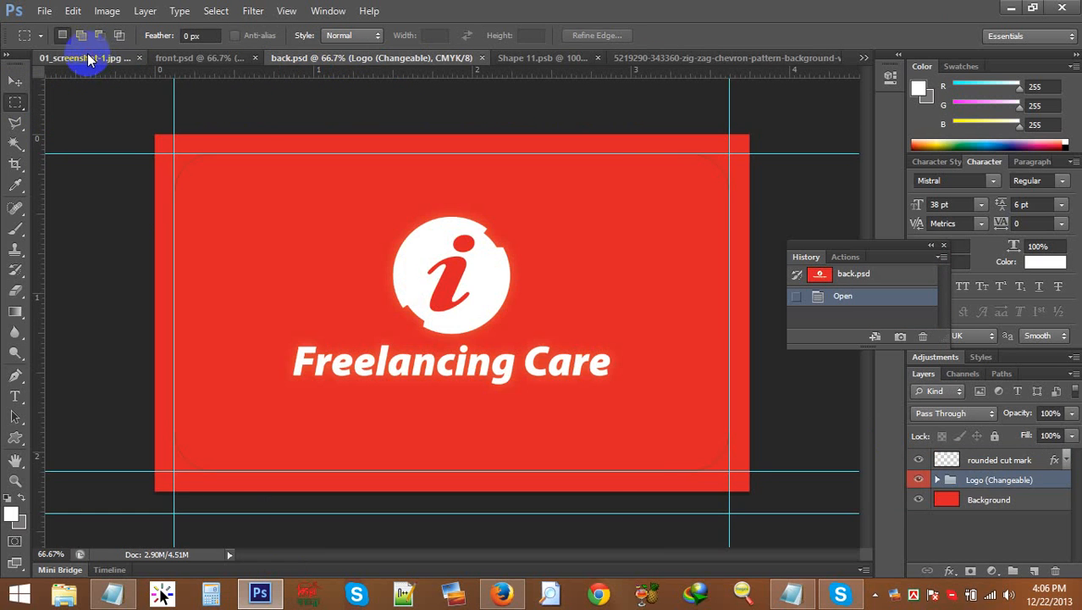
{"action": "left_click", "coordinate": [88, 60]}
{"action": "left_click", "coordinate": [224, 59]}
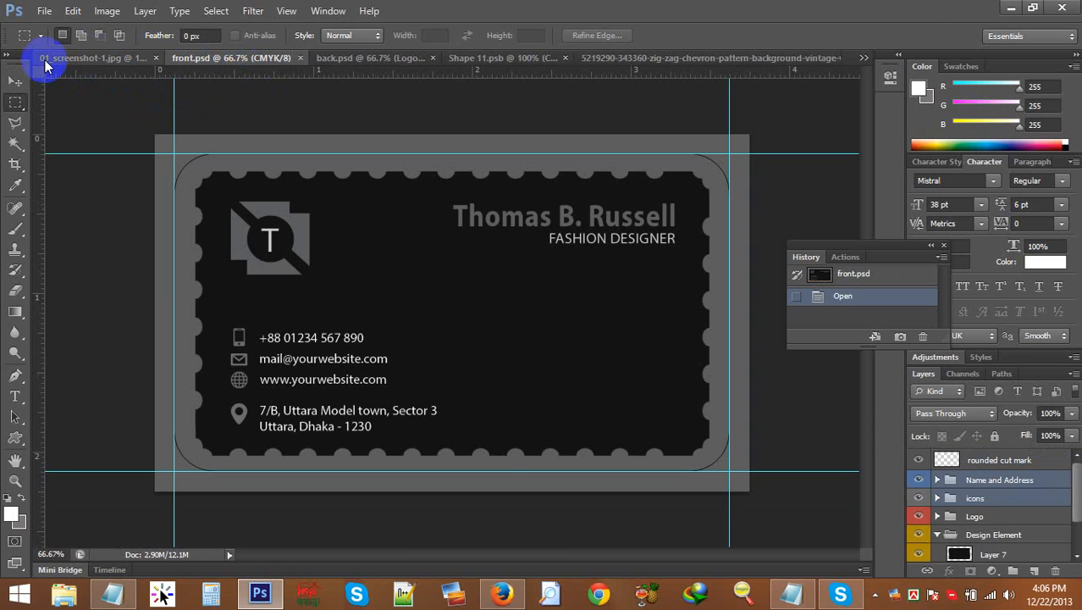
{"action": "left_click", "coordinate": [455, 59]}
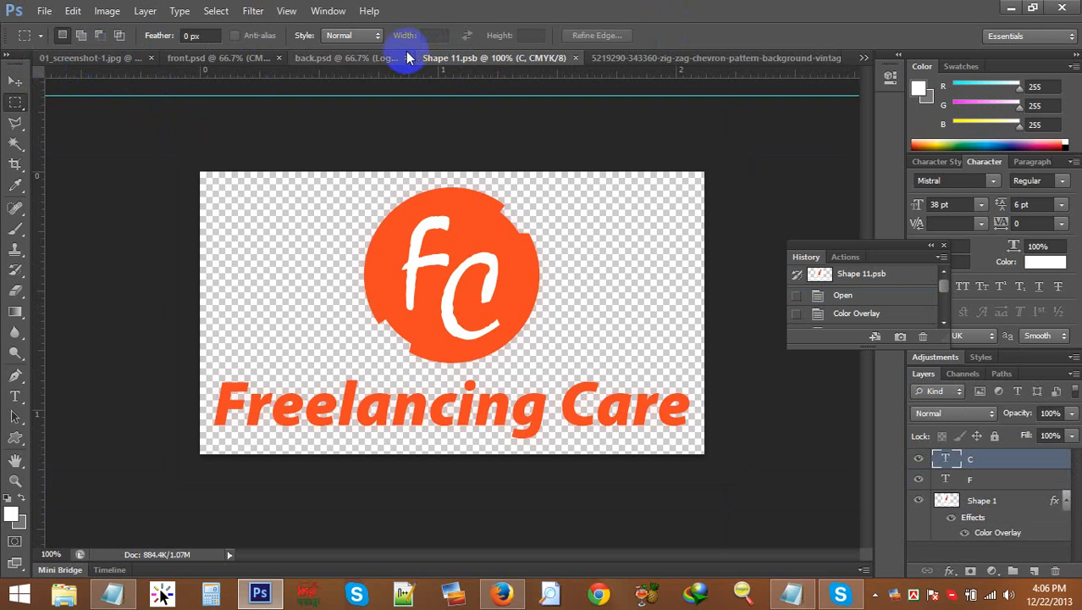
{"action": "left_click", "coordinate": [381, 58]}
{"action": "left_click", "coordinate": [219, 61]}
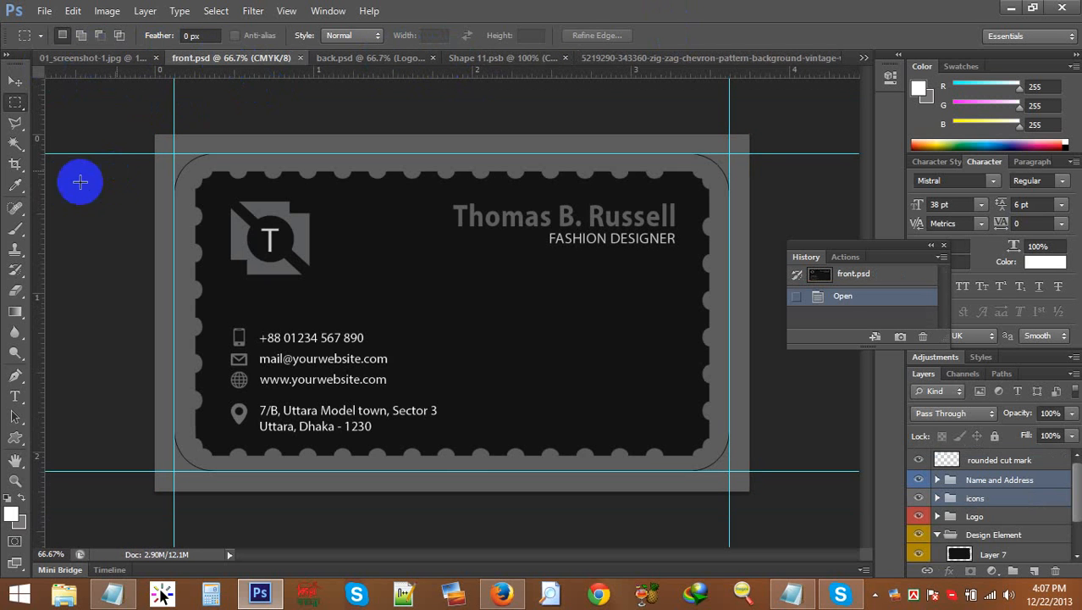
Step: Close the 01_screenshot-1.jpg and Shape 11.psb documents
{"action": "left_click", "coordinate": [73, 59]}
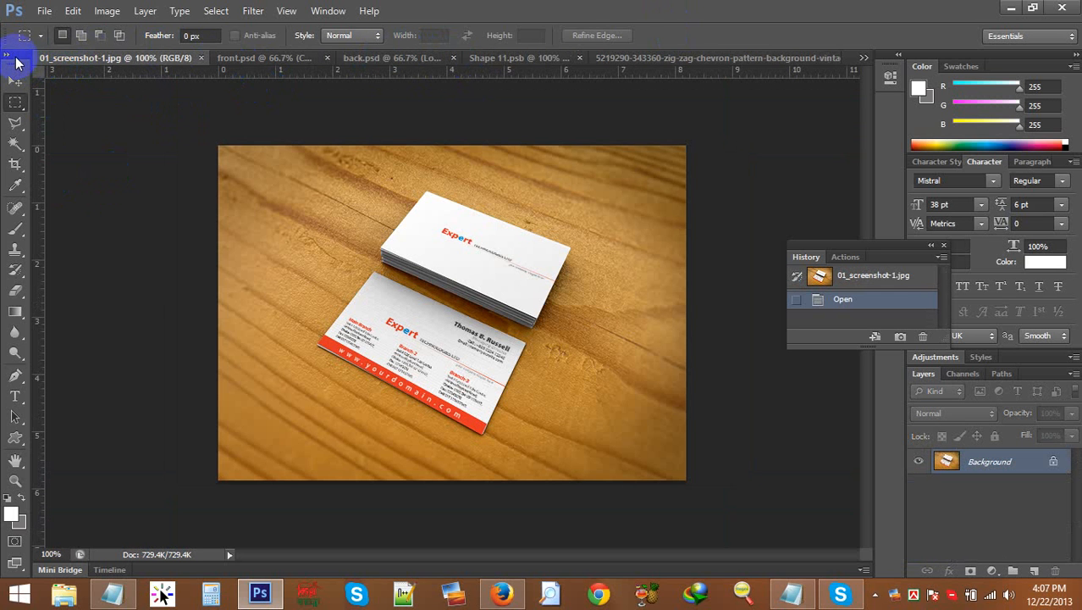
{"action": "left_click", "coordinate": [201, 58]}
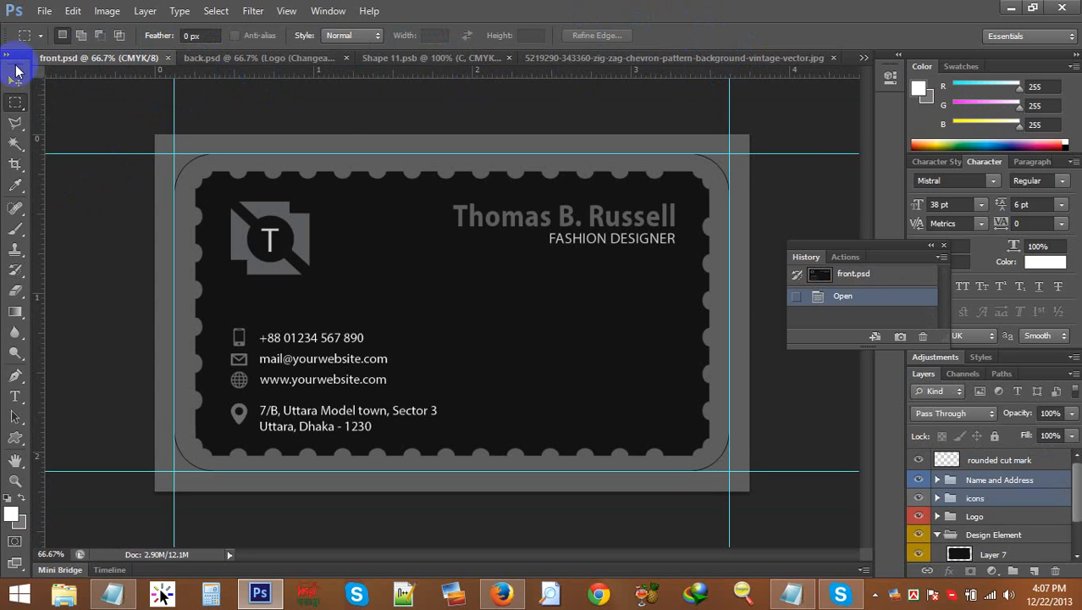
{"action": "left_click", "coordinate": [665, 59]}
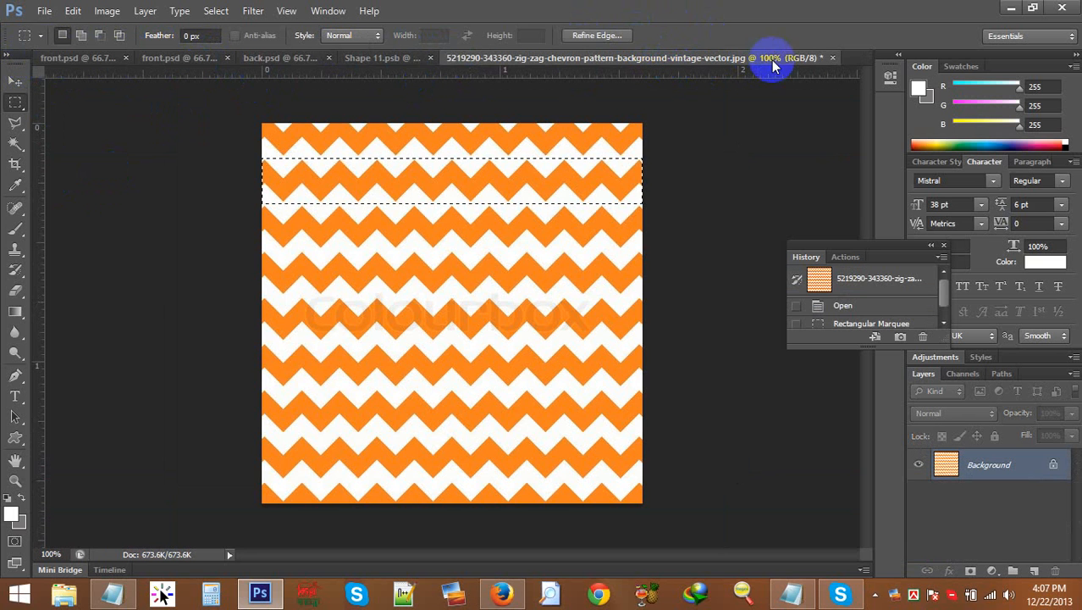
{"action": "left_click", "coordinate": [405, 61]}
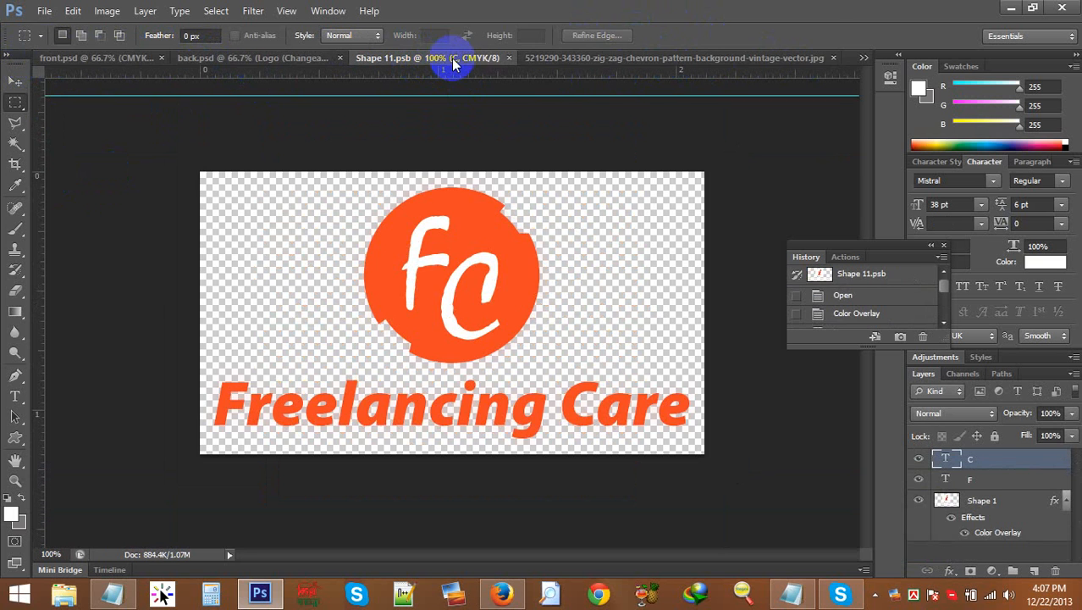
{"action": "left_click", "coordinate": [496, 57]}
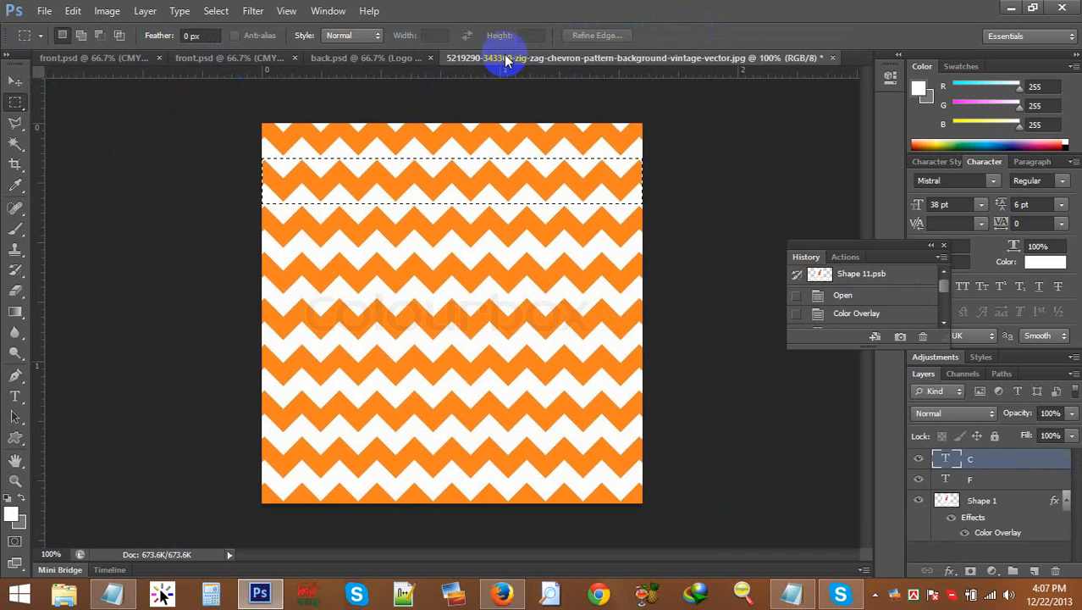
Step: Paste the zigzag row into the orange card's front.psd and move it into the upper orange band, against the left guide
{"action": "left_click", "coordinate": [357, 59]}
{"action": "left_click", "coordinate": [100, 58]}
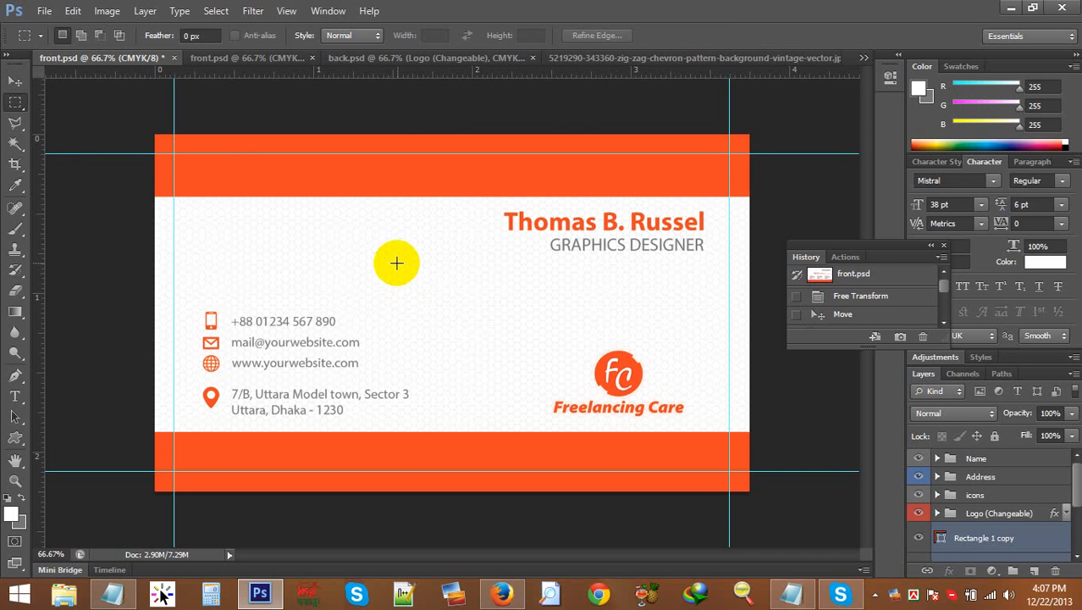
{"action": "key", "text": "ctrl+v"}
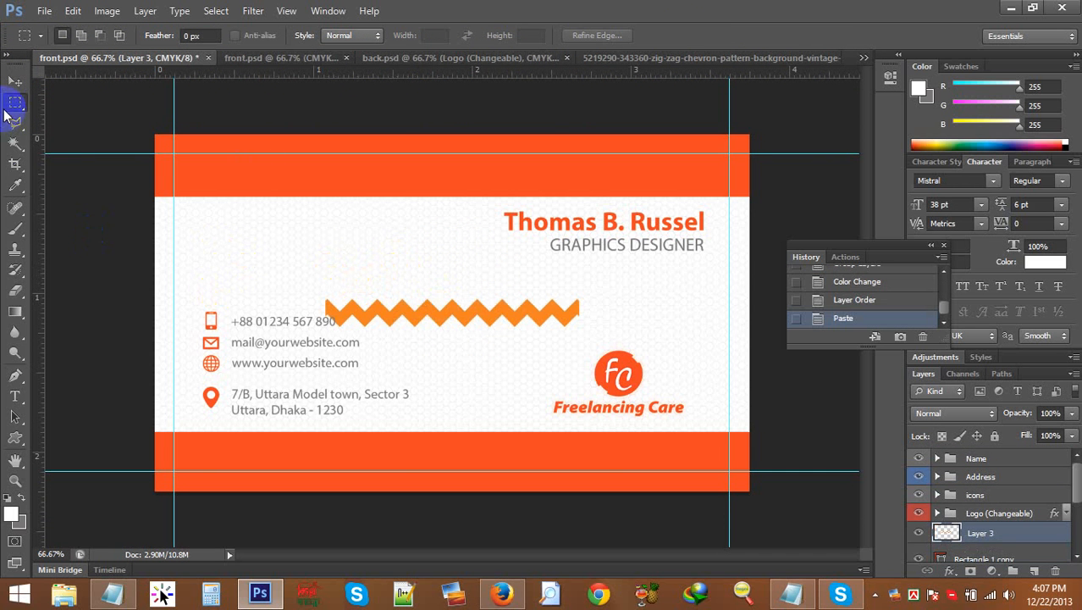
{"action": "left_click", "coordinate": [13, 84]}
{"action": "left_click_drag", "start_coordinate": [394, 314], "coordinate": [267, 182]}
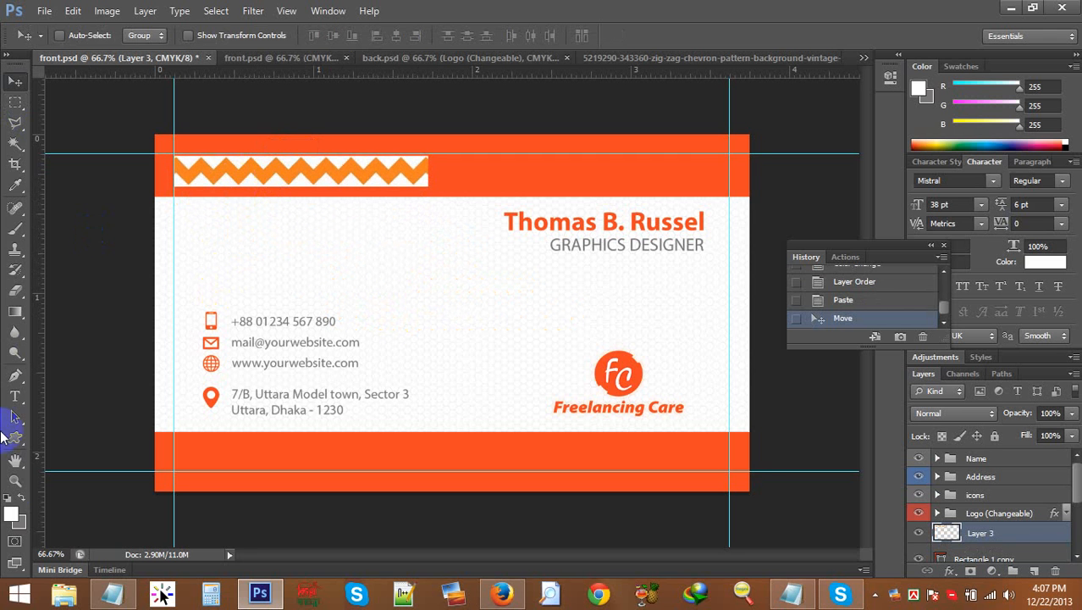
Step: Try to select the orange zigzag on the pasted strip with the Magic Wand at tolerance 10, and clear the selection
{"action": "left_click", "coordinate": [16, 483]}
{"action": "left_click", "coordinate": [374, 274]}
{"action": "left_click_drag", "start_coordinate": [278, 140], "coordinate": [420, 415]}
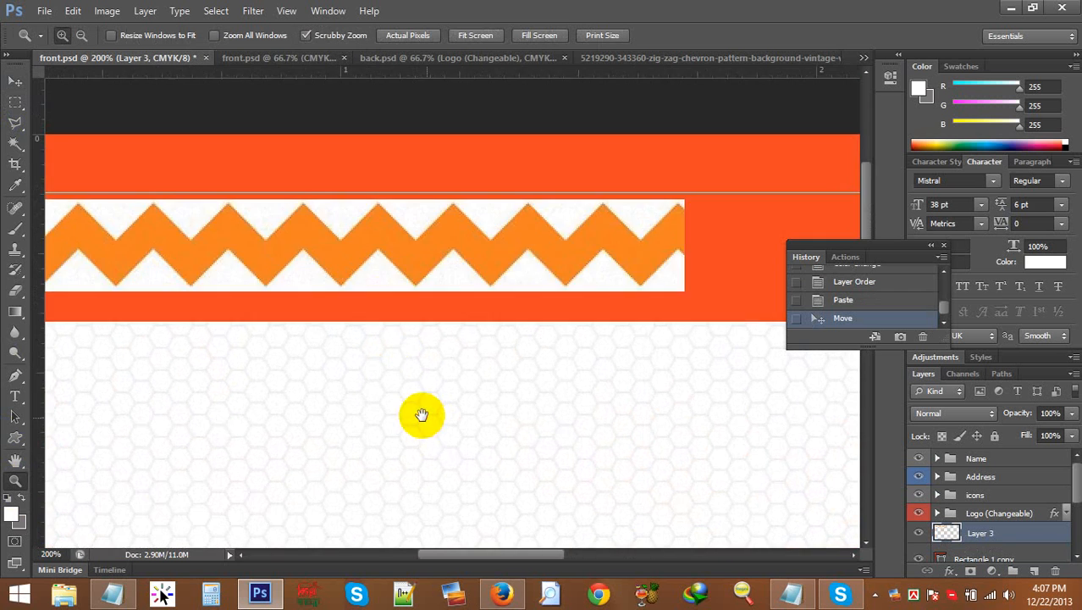
{"action": "left_click_drag", "start_coordinate": [412, 131], "coordinate": [566, 270]}
{"action": "left_click", "coordinate": [16, 144]}
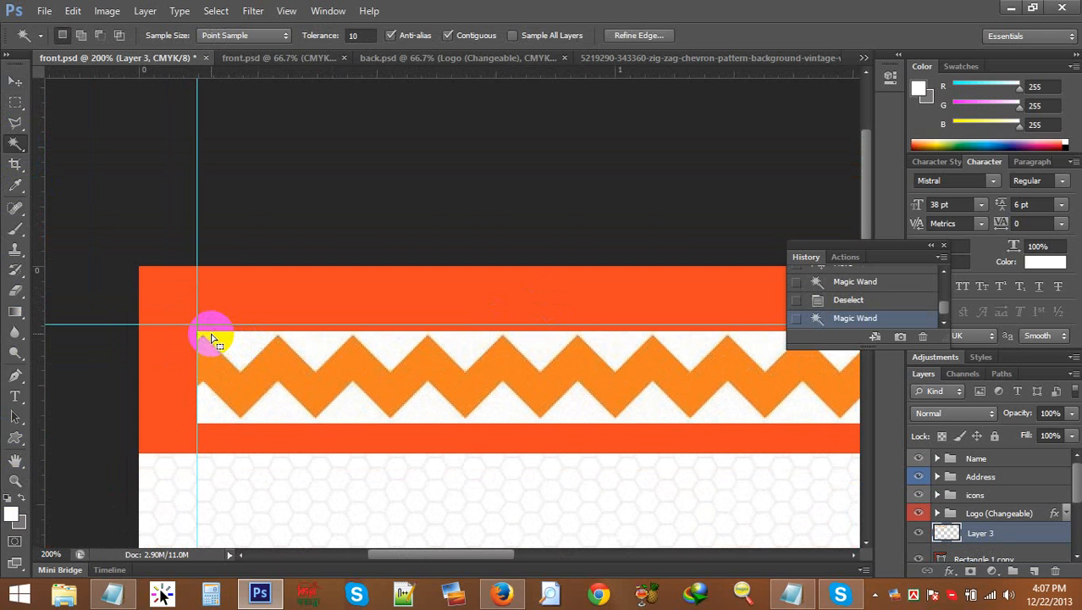
{"action": "left_click", "coordinate": [235, 395]}
{"action": "left_click", "coordinate": [231, 383]}
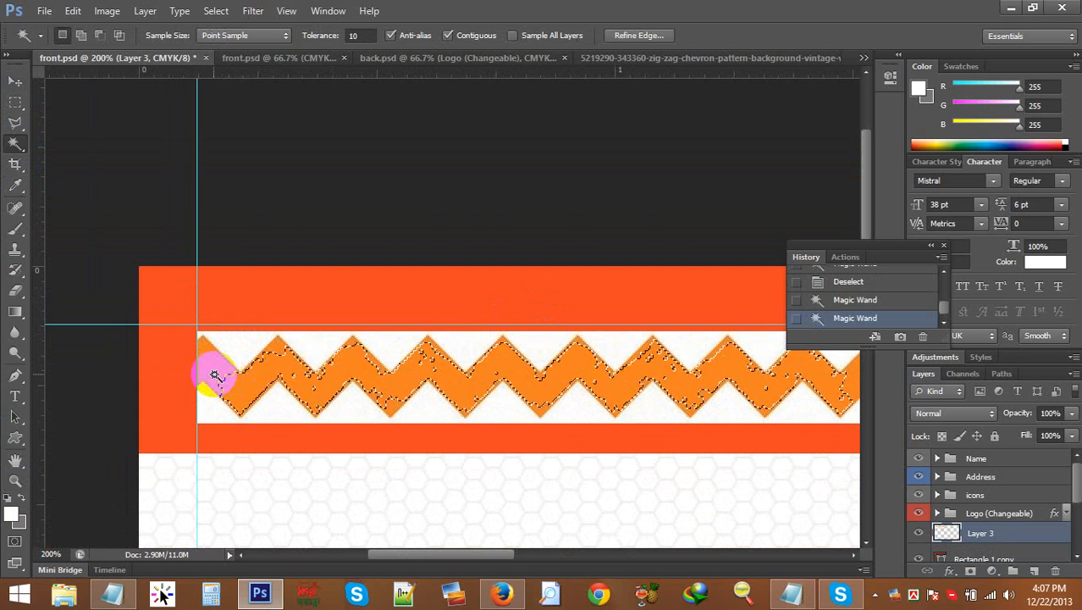
{"action": "left_click", "coordinate": [270, 375], "text": "shift"}
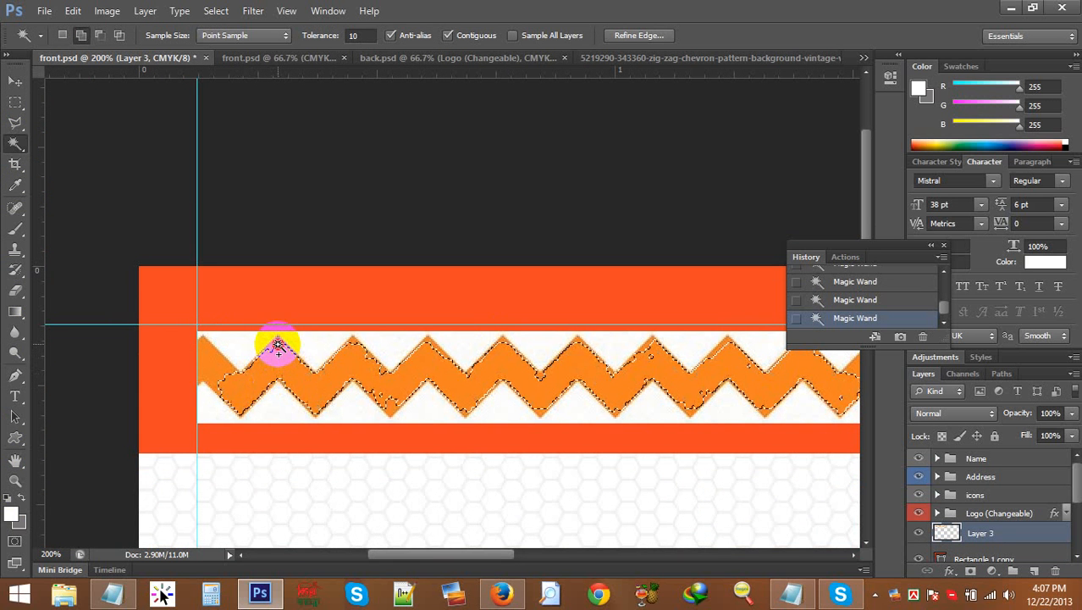
{"action": "key", "text": "ctrl+d"}
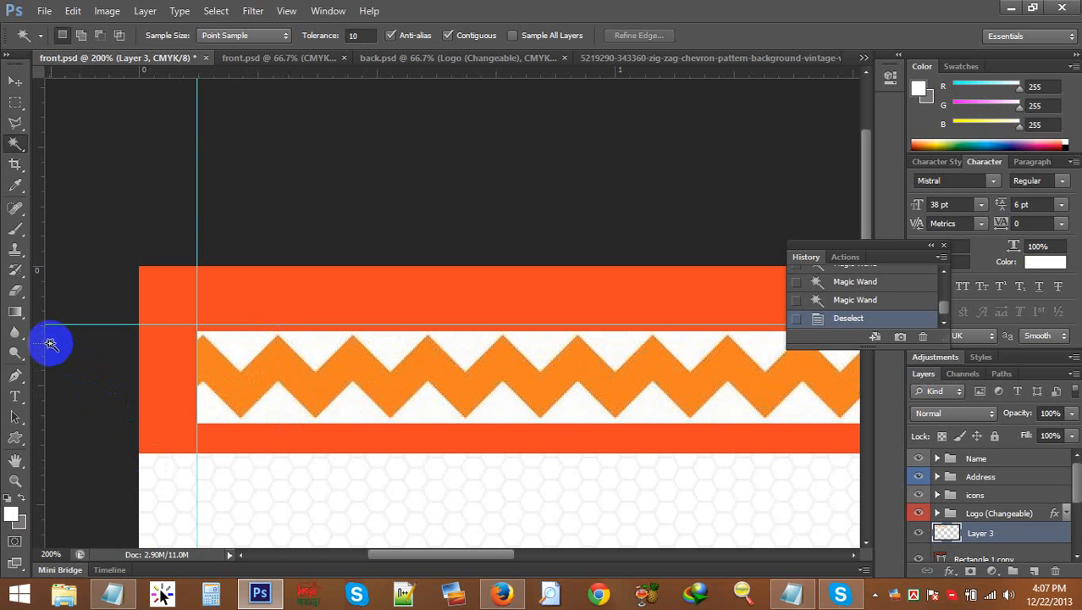
Step: Examine the pixel edges at the zigzag strip's left end up close, and return to the view of the whole card
{"action": "left_click", "coordinate": [15, 480]}
{"action": "left_click_drag", "start_coordinate": [415, 376], "coordinate": [650, 425]}
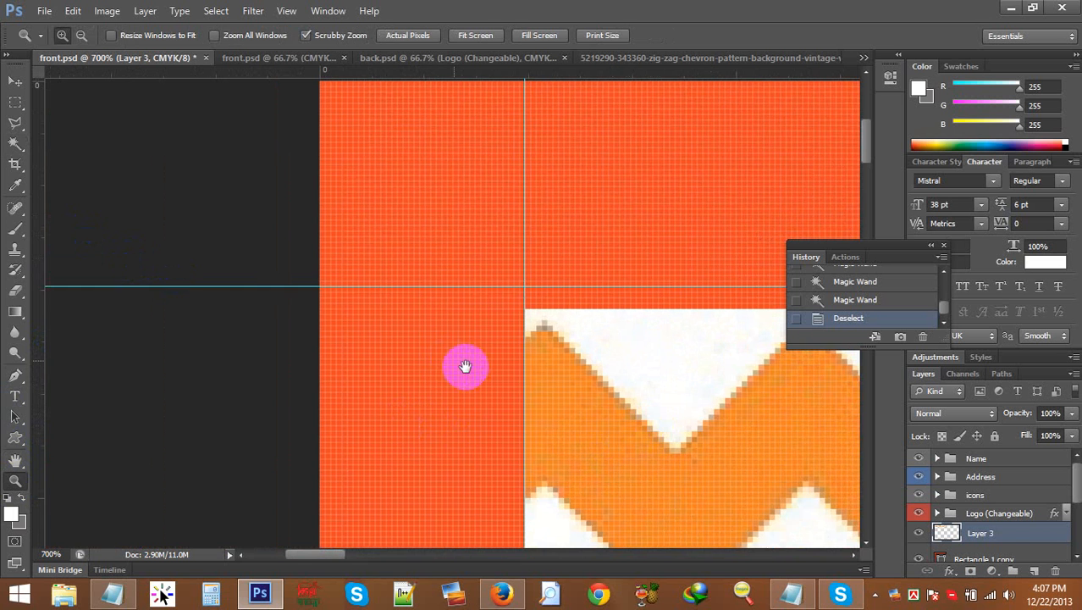
{"action": "left_click_drag", "start_coordinate": [526, 394], "coordinate": [384, 410]}
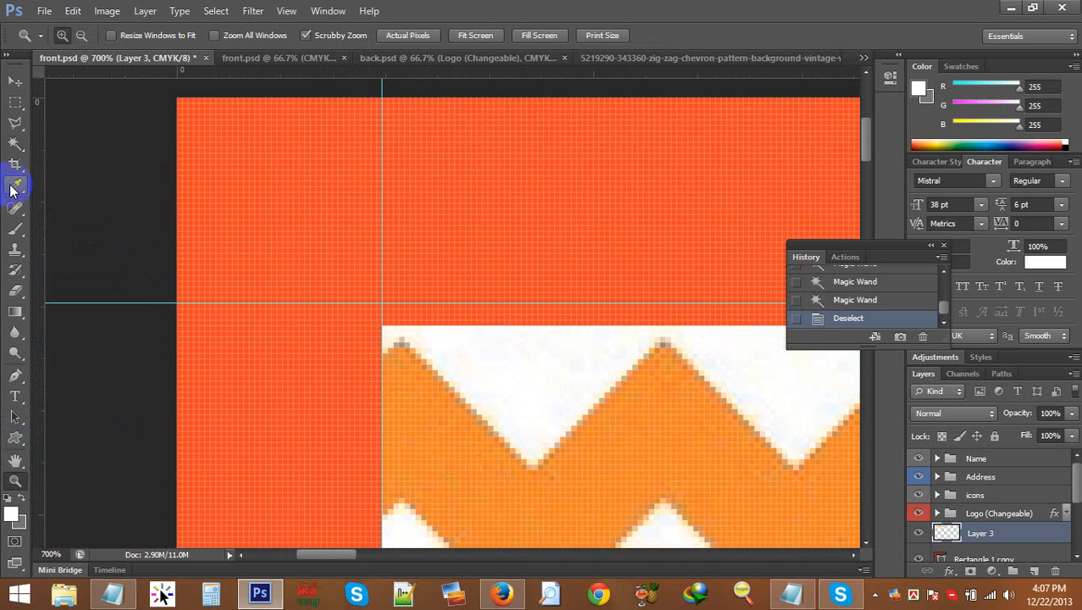
{"action": "left_click_drag", "start_coordinate": [360, 368], "coordinate": [224, 328]}
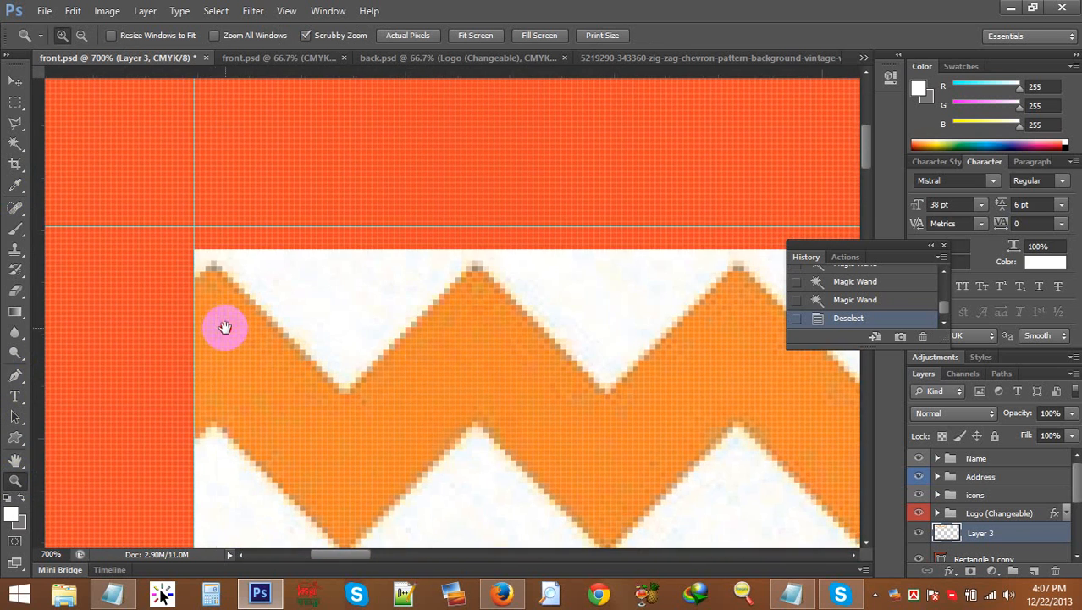
{"action": "right_click", "coordinate": [360, 379]}
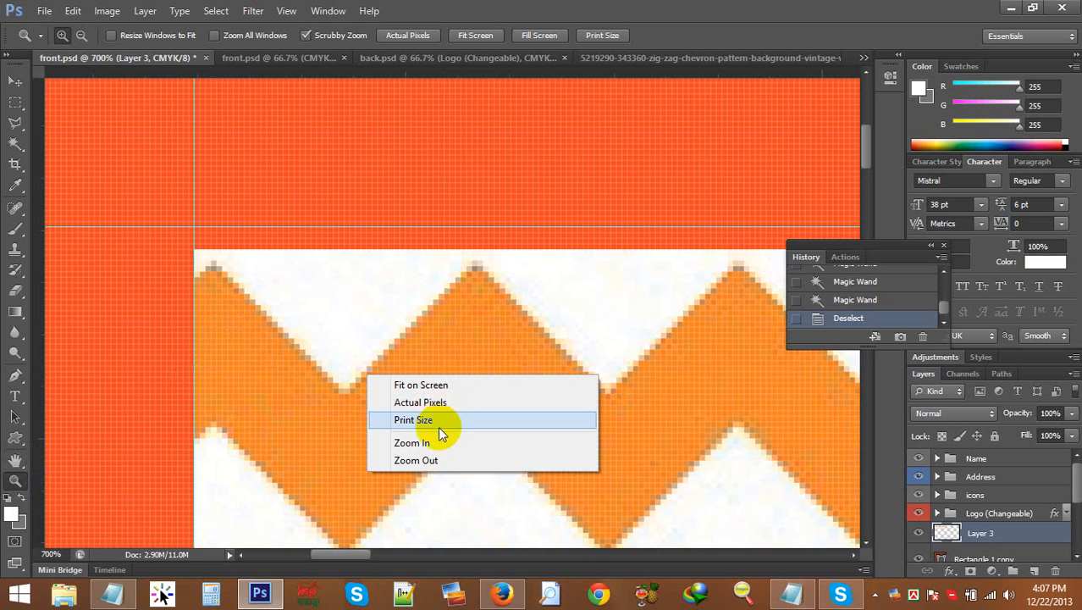
{"action": "left_click", "coordinate": [436, 419]}
{"action": "left_click", "coordinate": [437, 298]}
{"action": "left_click", "coordinate": [437, 298]}
{"action": "left_click", "coordinate": [437, 298]}
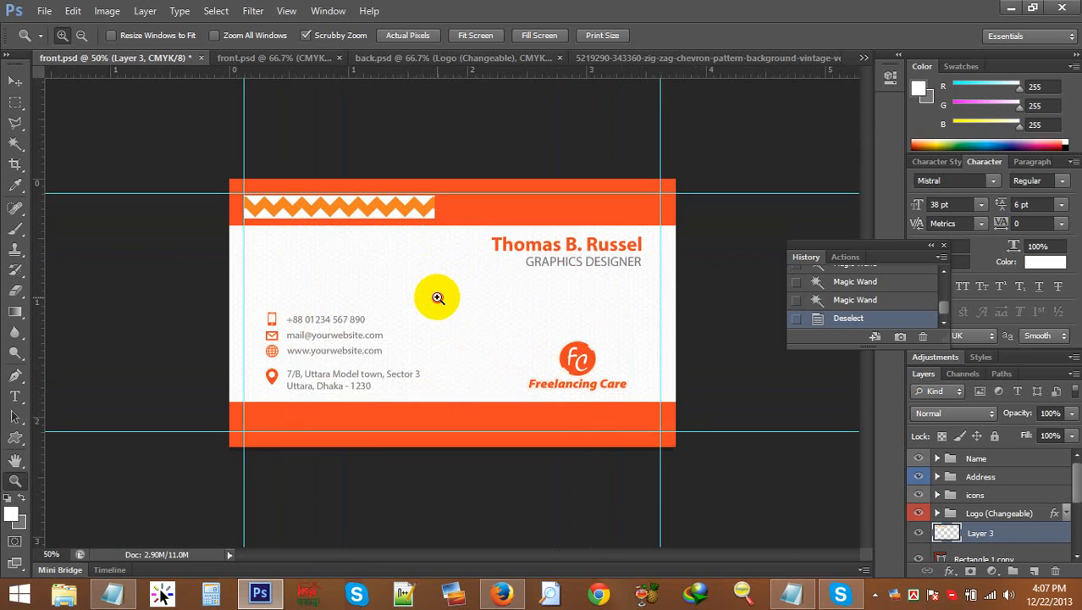
{"action": "left_click", "coordinate": [437, 297]}
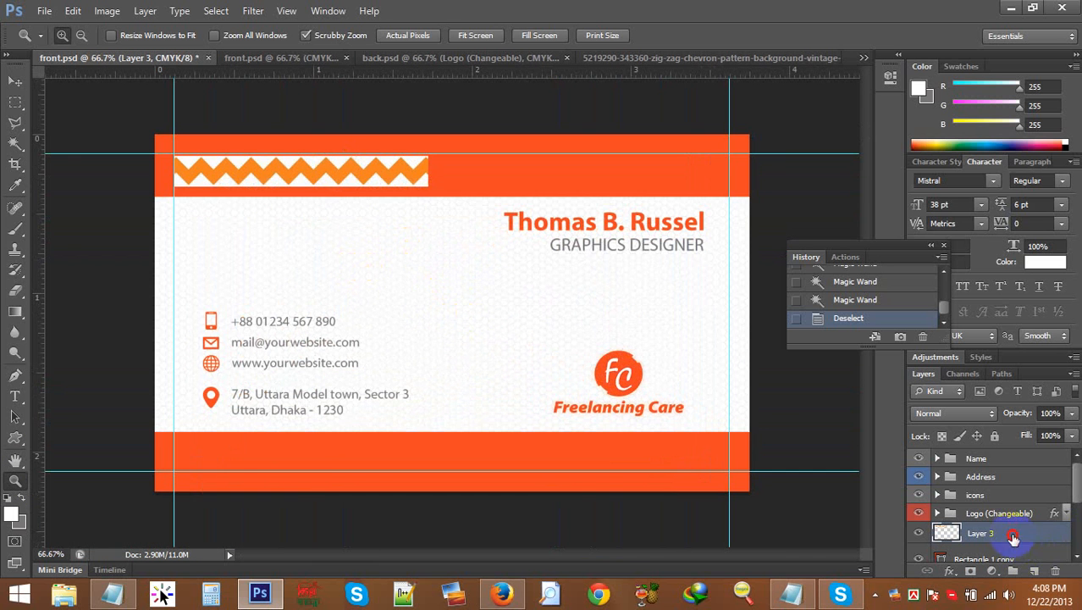
Step: Move the zigzag strip flush with the card's left edge, just above the lower edge of the upper orange band, and check its placement
{"action": "left_click", "coordinate": [15, 82]}
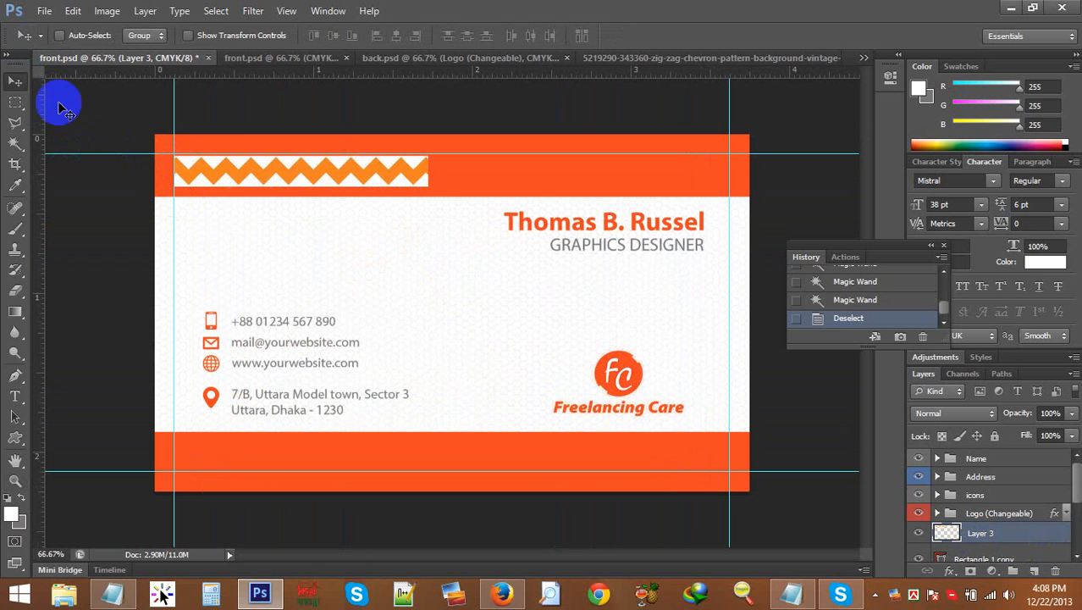
{"action": "left_click_drag", "start_coordinate": [218, 173], "coordinate": [218, 191]}
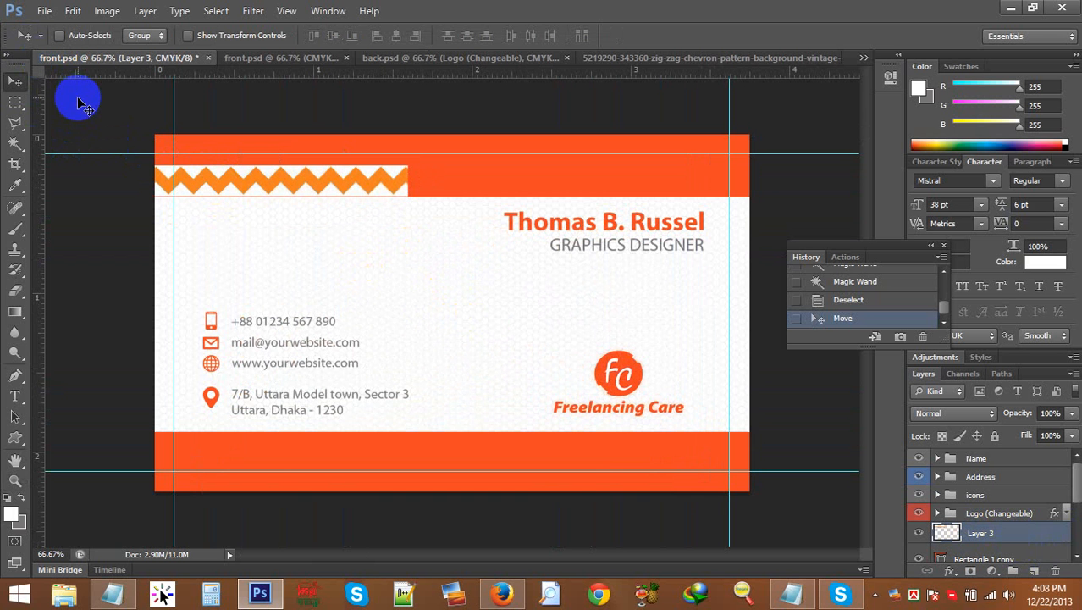
{"action": "left_click", "coordinate": [24, 479]}
{"action": "left_click", "coordinate": [285, 196]}
{"action": "left_click", "coordinate": [285, 196]}
{"action": "left_click", "coordinate": [285, 195]}
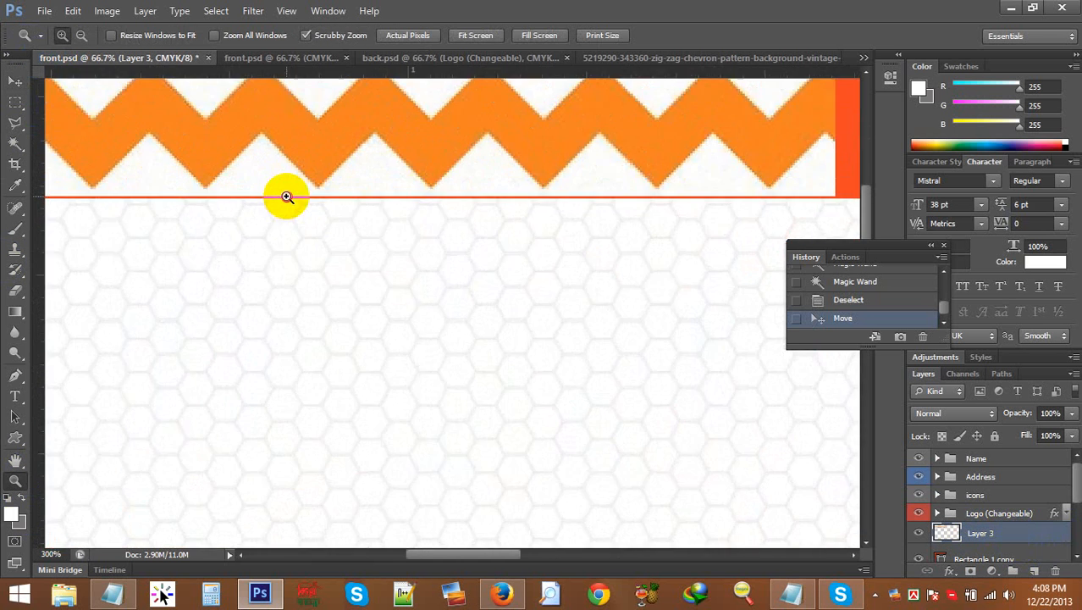
{"action": "left_click", "coordinate": [285, 196]}
{"action": "left_click_drag", "start_coordinate": [240, 151], "coordinate": [271, 363]}
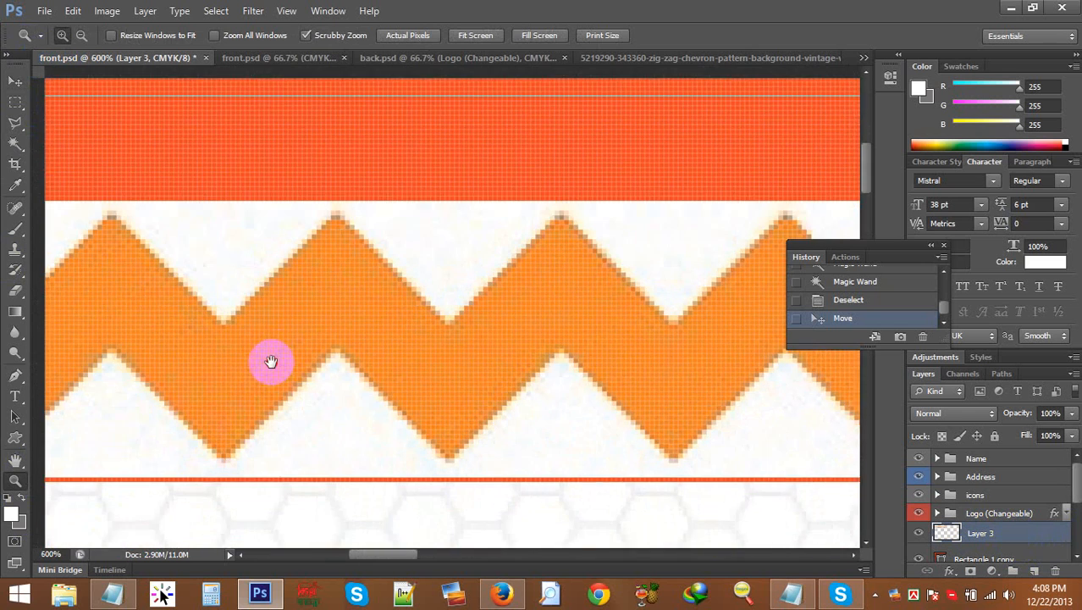
{"action": "left_click", "coordinate": [274, 362]}
{"action": "left_click_drag", "start_coordinate": [452, 381], "coordinate": [720, 372]}
{"action": "left_click_drag", "start_coordinate": [363, 280], "coordinate": [719, 321]}
{"action": "left_click_drag", "start_coordinate": [295, 415], "coordinate": [461, 399]}
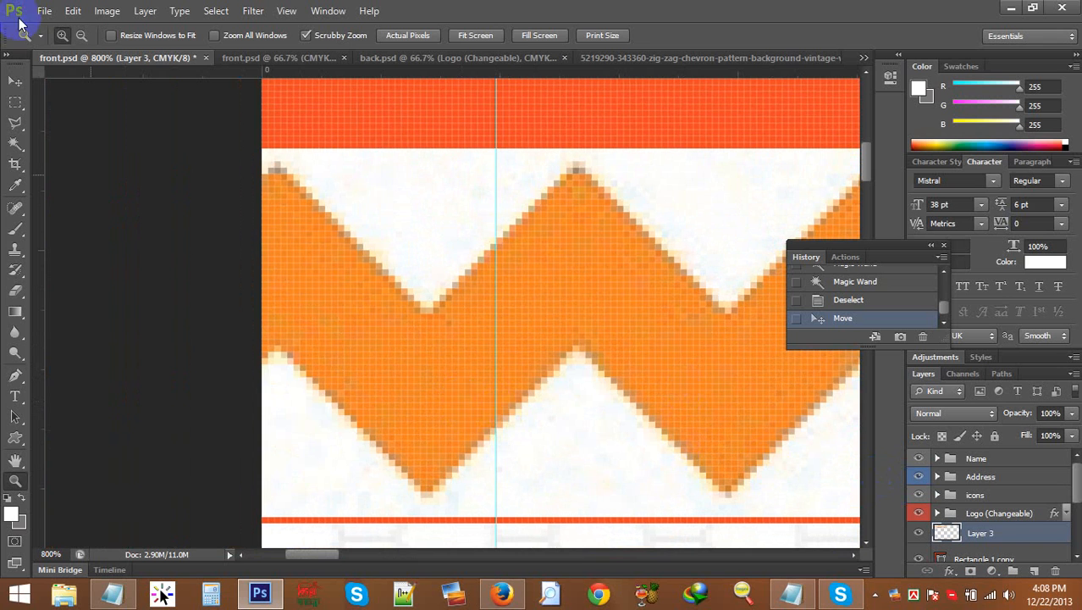
Step: Nudge the zigzag strip left past the card's edge until one of its peaks lines up with the left vertical guide
{"action": "left_click", "coordinate": [23, 80]}
{"action": "key", "text": "Left"}
{"action": "key", "text": "Left"}
{"action": "key", "text": "Left"}
{"action": "key", "text": "Left"}
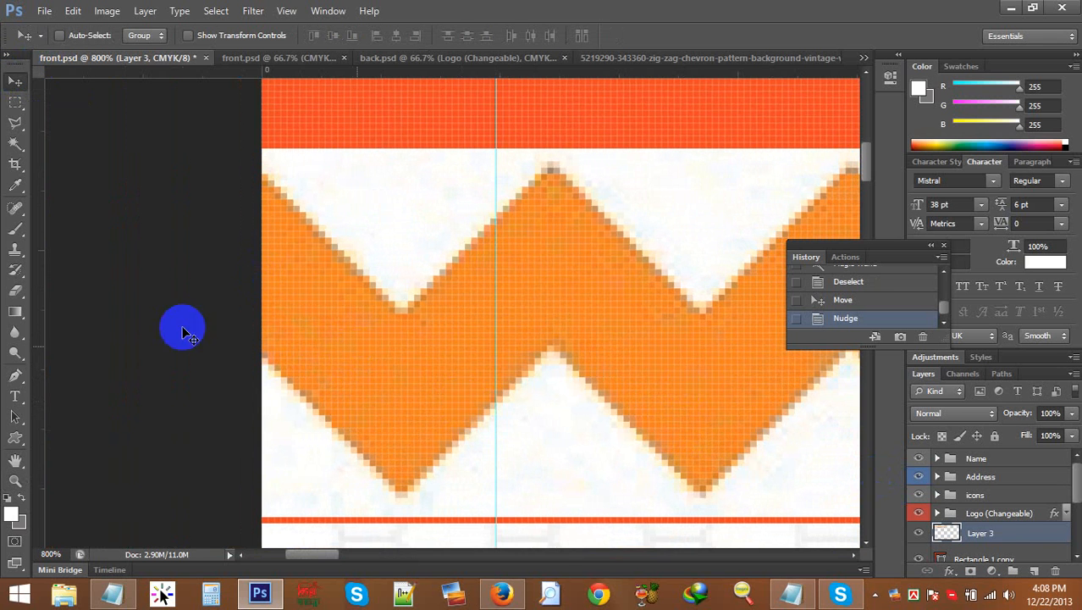
{"action": "left_click", "coordinate": [16, 102]}
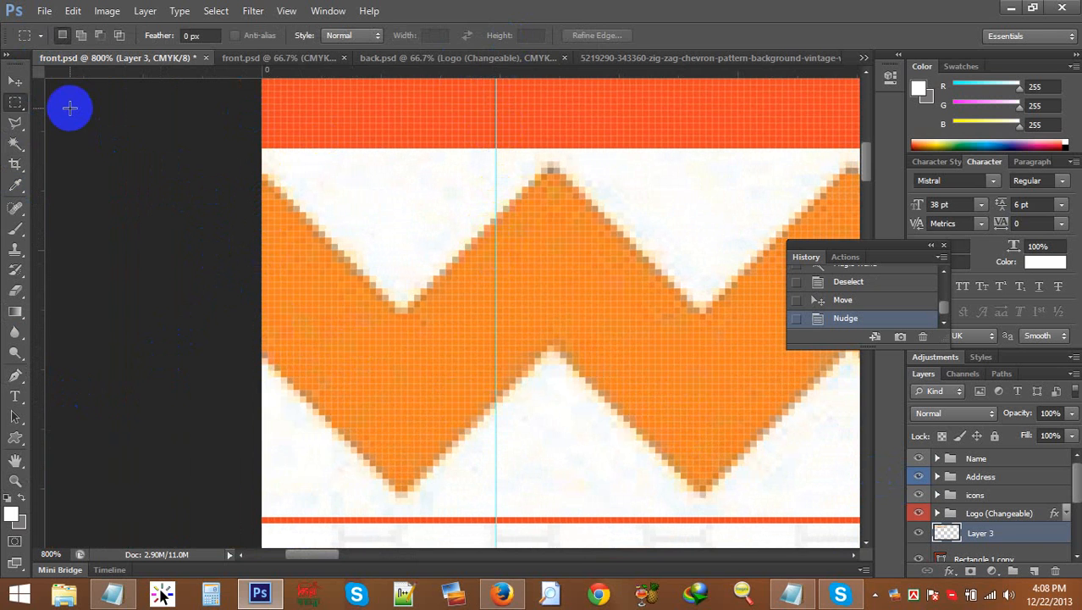
{"action": "left_click", "coordinate": [15, 82]}
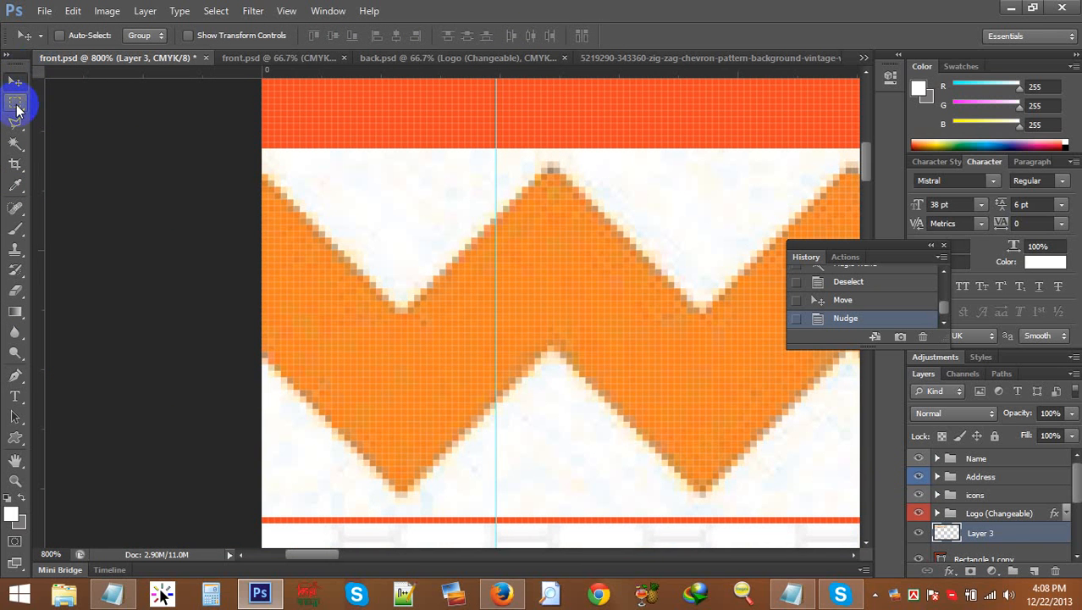
{"action": "key", "text": "Left"}
{"action": "key", "text": "Left"}
{"action": "key", "text": "Left"}
{"action": "key", "text": "Left"}
{"action": "key", "text": "Left"}
{"action": "key", "text": "Left"}
{"action": "key", "text": "Left"}
{"action": "key", "text": "Left"}
{"action": "key", "text": "Left"}
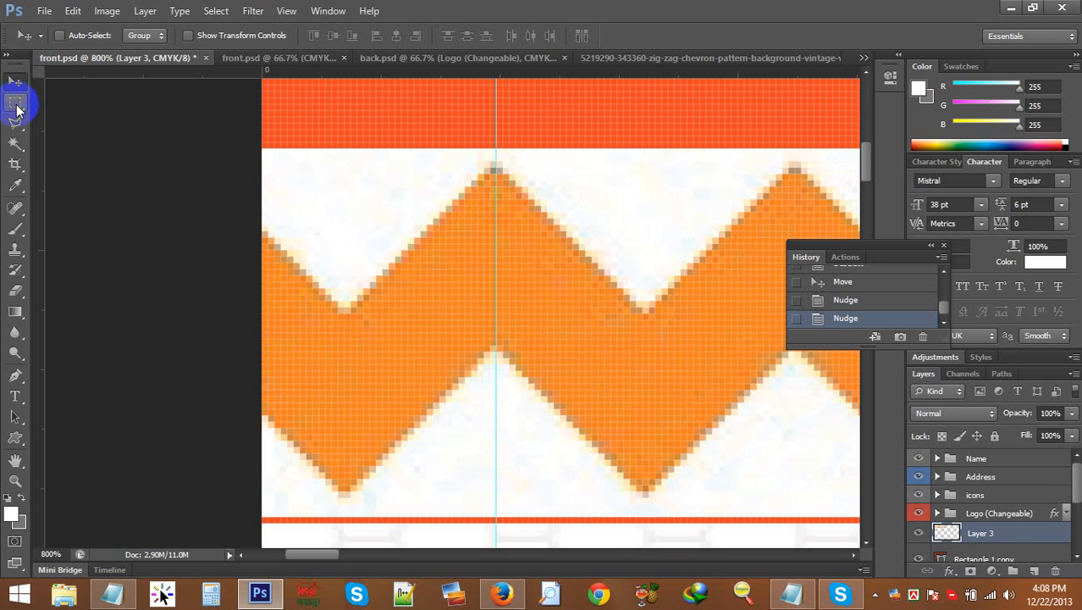
Step: Nudge the zigzag strip back to the right and fine-tune it so its left end sits flush with the card's left edge
{"action": "key", "text": "Right"}
{"action": "key", "text": "Right"}
{"action": "key", "text": "Right"}
{"action": "key", "text": "Right"}
{"action": "key", "text": "Right"}
{"action": "key", "text": "Right"}
{"action": "key", "text": "Right"}
{"action": "key", "text": "Right"}
{"action": "key", "text": "Right"}
{"action": "key", "text": "Right"}
{"action": "key", "text": "Right"}
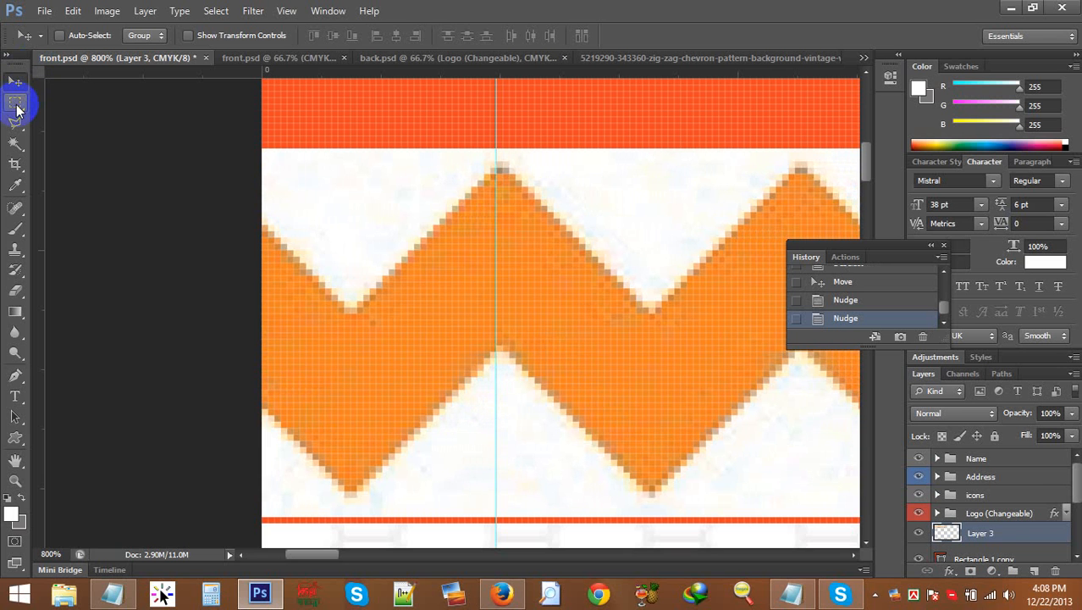
{"action": "key", "text": "Right"}
{"action": "key", "text": "Right"}
{"action": "key", "text": "Right"}
{"action": "key", "text": "Right"}
{"action": "key", "text": "Right"}
{"action": "key", "text": "Right"}
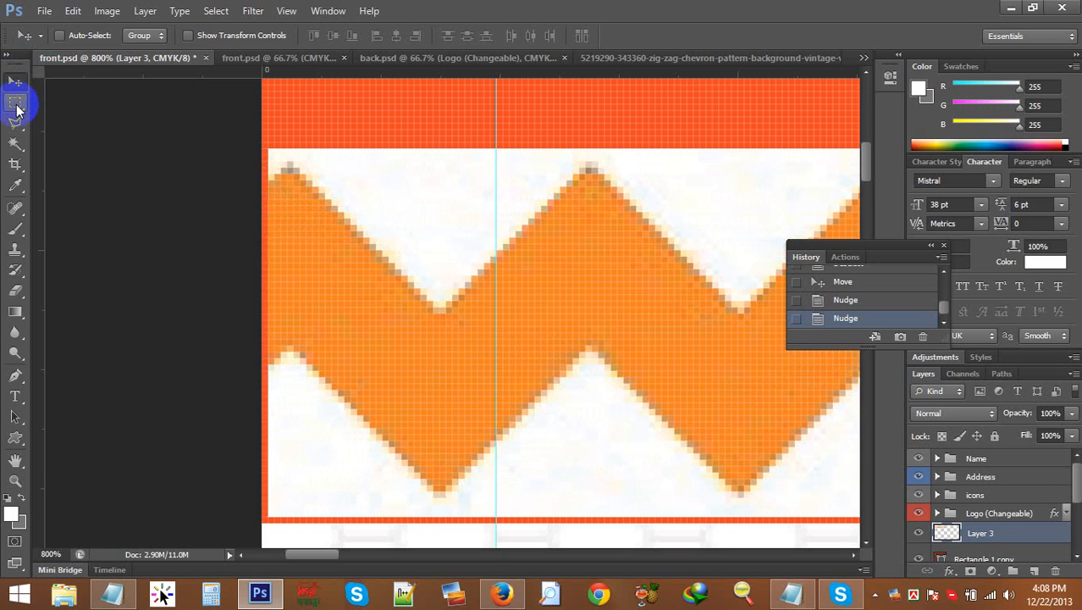
{"action": "key", "text": "Left"}
{"action": "key", "text": "Left"}
{"action": "key", "text": "Left"}
{"action": "key", "text": "Left"}
{"action": "key", "text": "Left"}
{"action": "key", "text": "Left"}
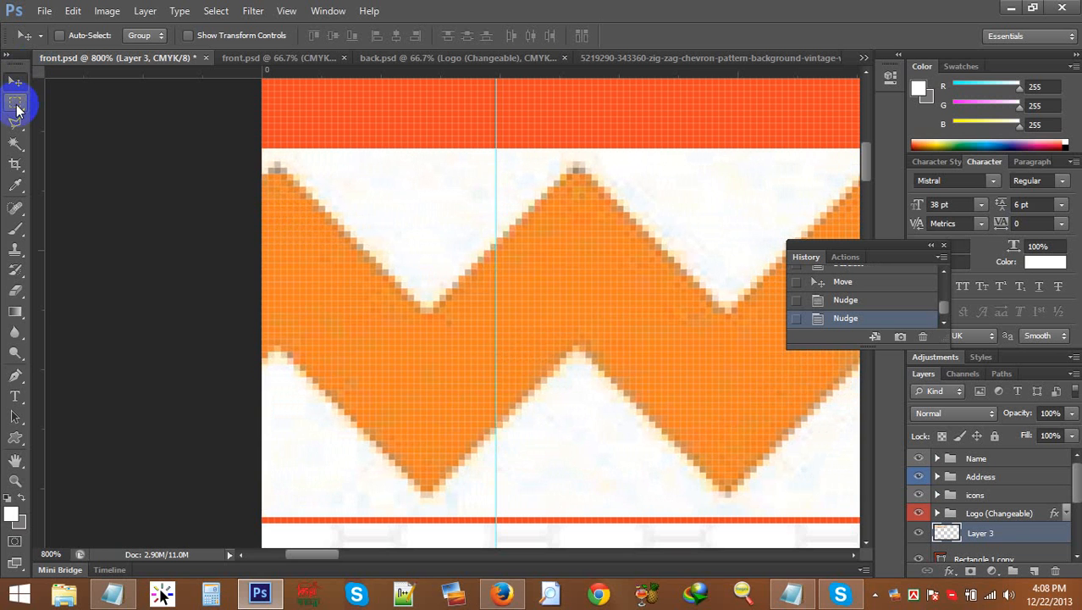
Step: Nudge the zigzag strip left until its first full peak lines up with the left vertical guide
{"action": "key", "text": "Left"}
{"action": "key", "text": "Left"}
{"action": "key", "text": "Left"}
{"action": "key", "text": "Left"}
{"action": "key", "text": "Left"}
{"action": "key", "text": "Left"}
{"action": "key", "text": "Left"}
{"action": "key", "text": "Left"}
{"action": "key", "text": "Left"}
{"action": "key", "text": "Left"}
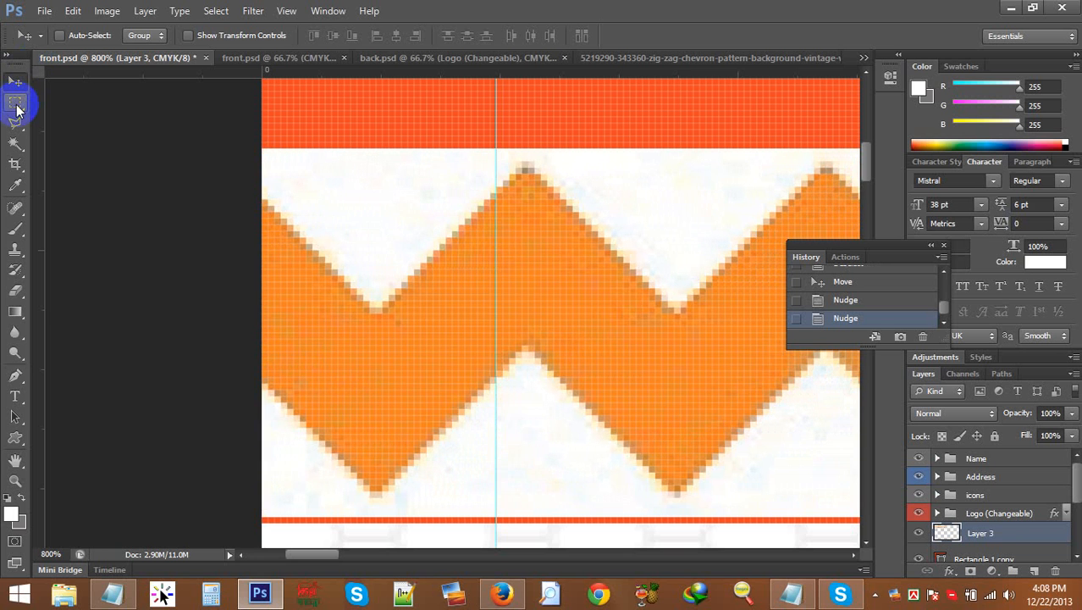
{"action": "key", "text": "Left"}
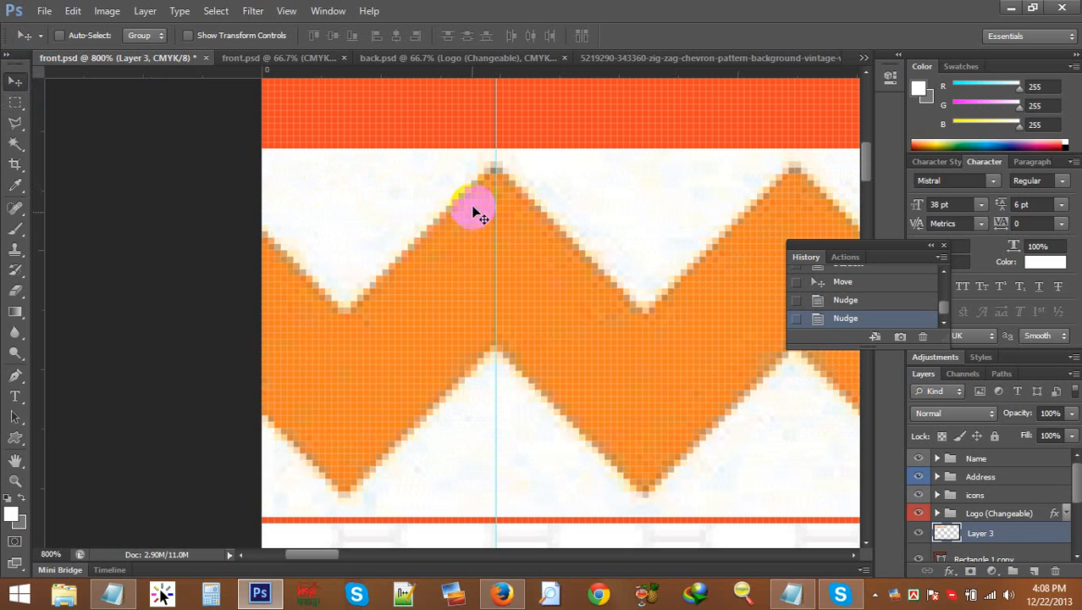
{"action": "left_click", "coordinate": [17, 121]}
{"action": "mouse_move", "coordinate": [260, 231]}
{"action": "left_mouse_down"}
{"action": "mouse_move", "coordinate": [347, 323]}
{"action": "mouse_move", "coordinate": [487, 213]}
{"action": "mouse_move", "coordinate": [497, 173]}
{"action": "left_mouse_up"}
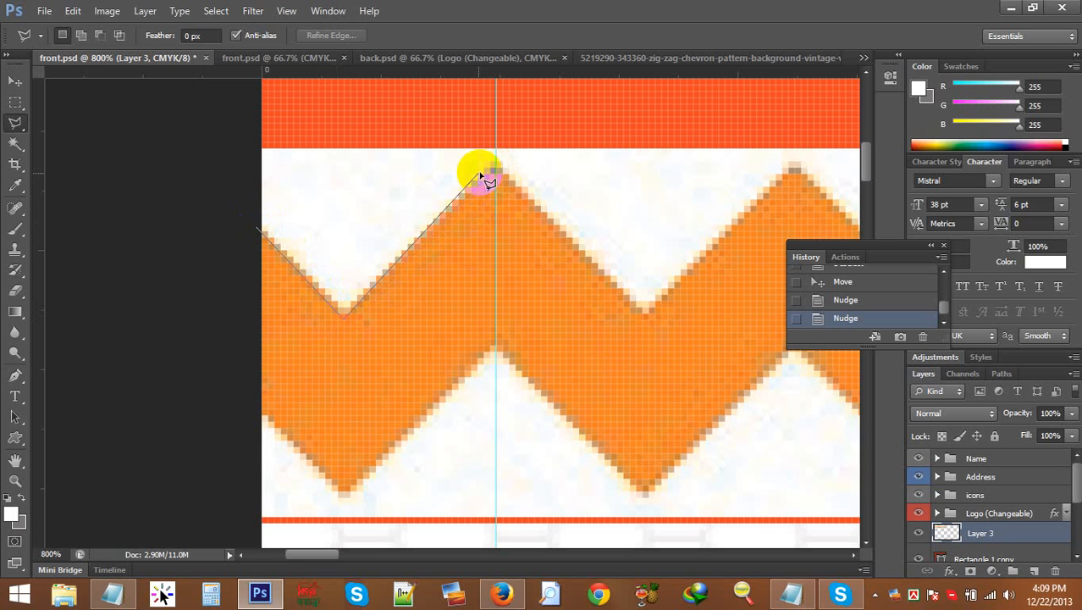
{"action": "double_click", "coordinate": [432, 188]}
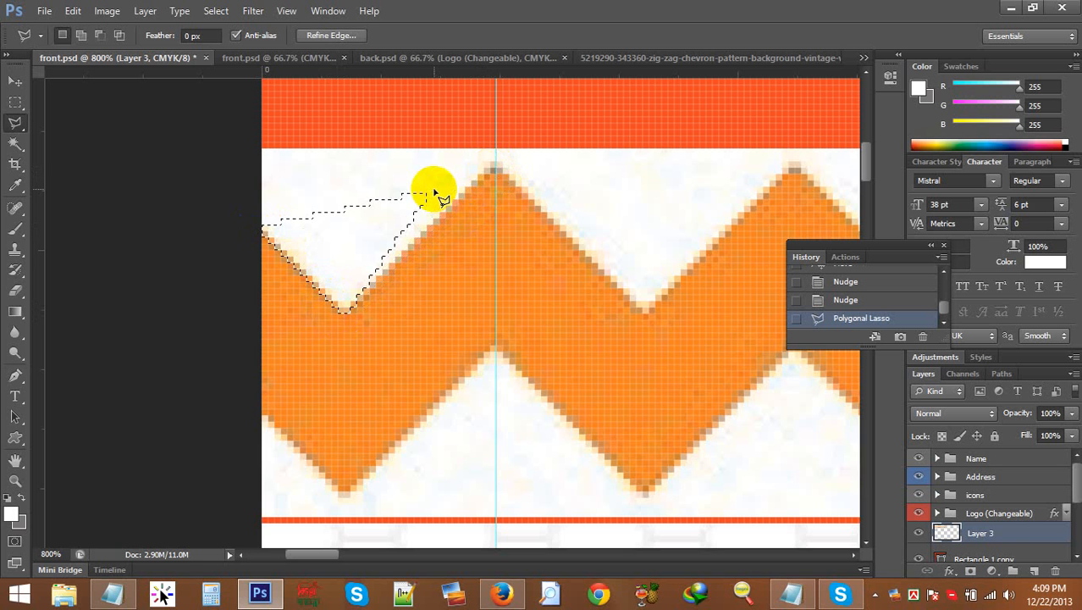
{"action": "right_click", "coordinate": [357, 234]}
{"action": "left_click", "coordinate": [385, 245]}
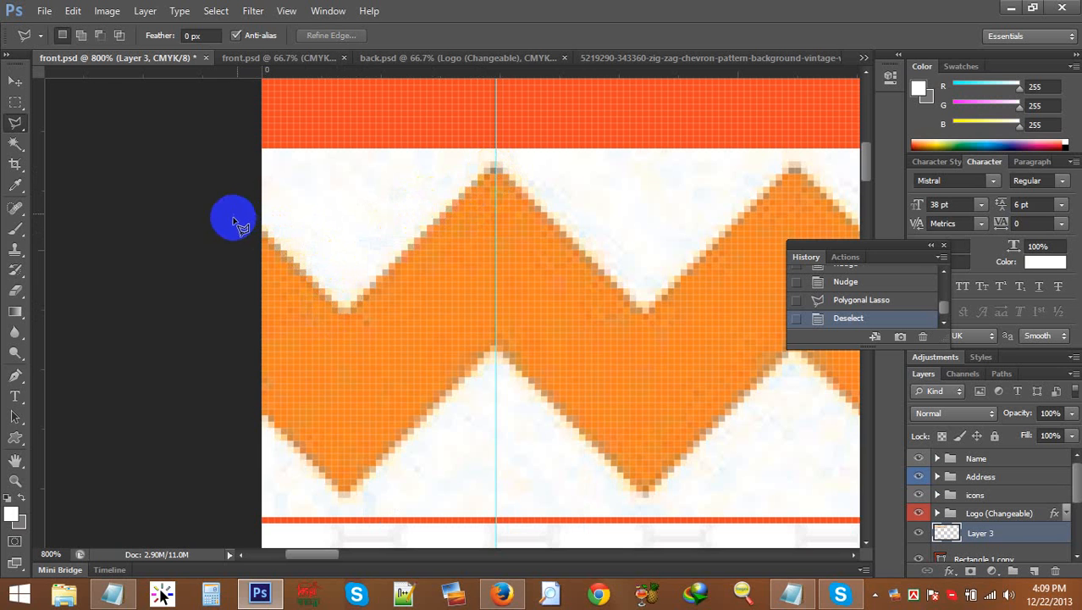
Step: Trace the strip's upper zigzag edge with the Polygonal Lasso, from just outside the card's left edge to the peak at the strip's right end
{"action": "mouse_move", "coordinate": [234, 218]}
{"action": "left_mouse_down"}
{"action": "mouse_move", "coordinate": [320, 290]}
{"action": "mouse_move", "coordinate": [345, 325]}
{"action": "left_mouse_up"}
{"action": "left_click", "coordinate": [498, 174]}
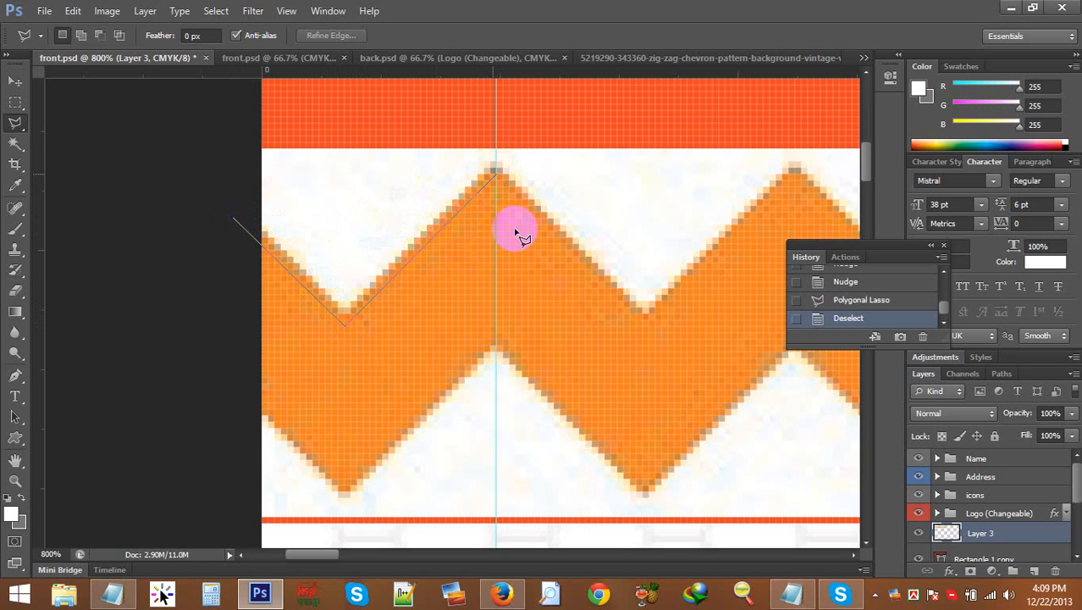
{"action": "left_click", "coordinate": [635, 320]}
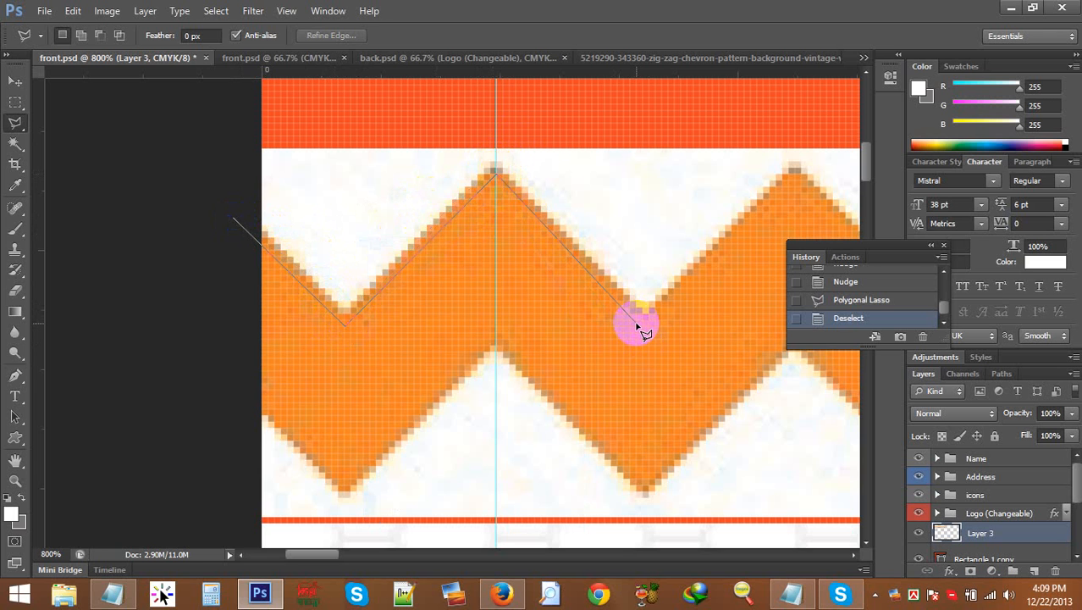
{"action": "left_click", "coordinate": [792, 181]}
{"action": "left_click", "coordinate": [792, 173]}
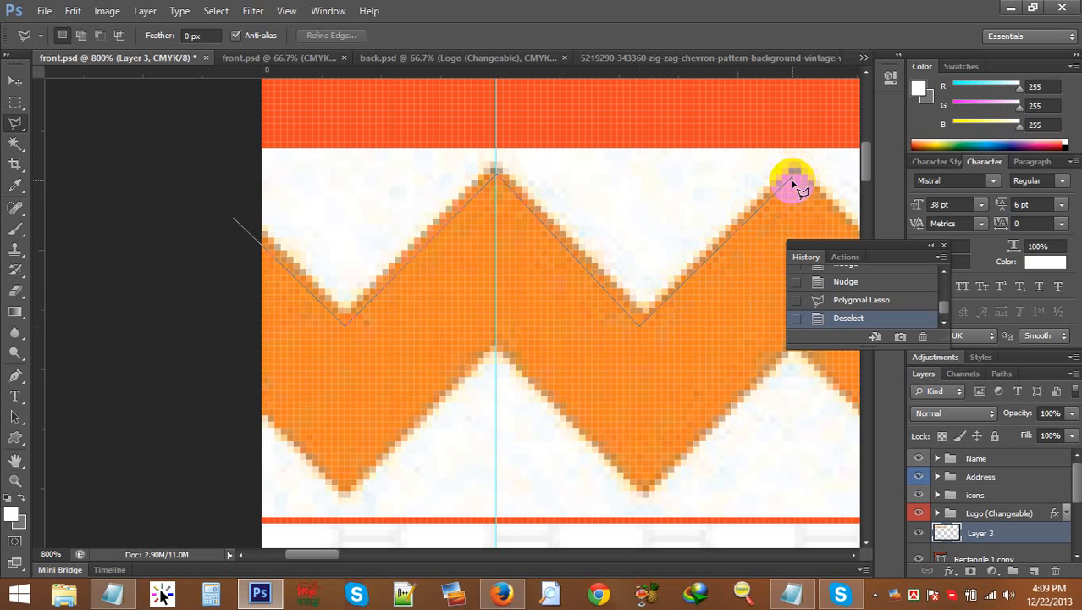
{"action": "left_click", "coordinate": [792, 182]}
{"action": "left_click_drag", "start_coordinate": [610, 230], "coordinate": [290, 290]}
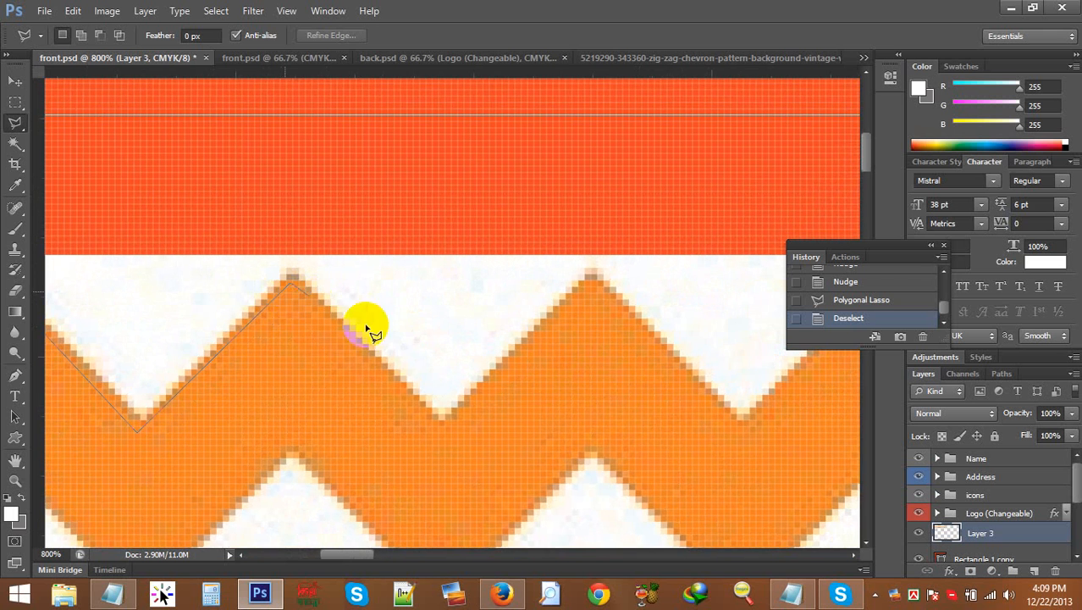
{"action": "left_click", "coordinate": [441, 430]}
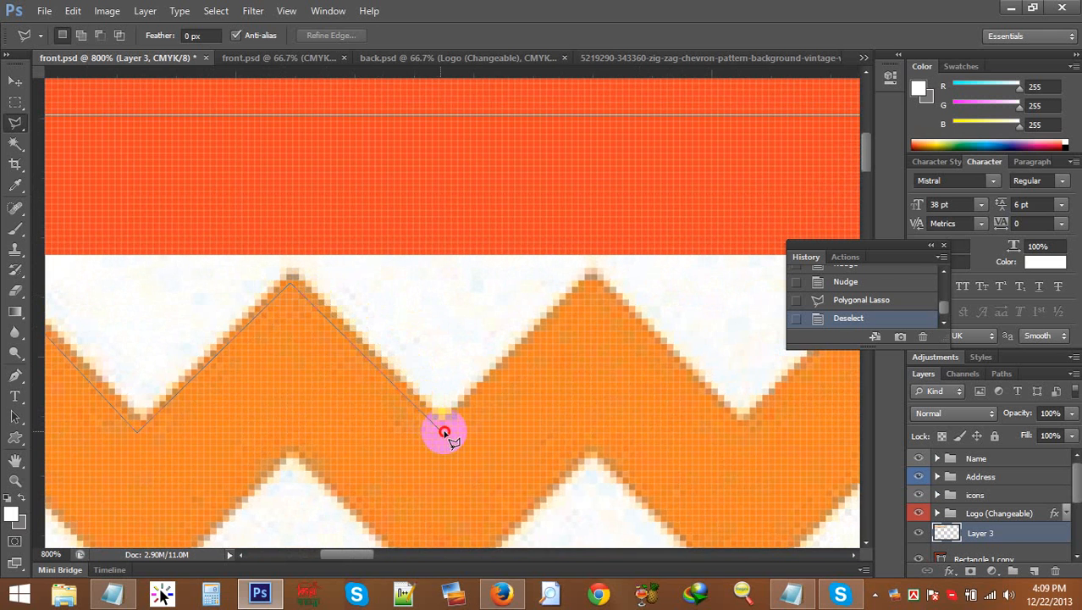
{"action": "left_click", "coordinate": [591, 280]}
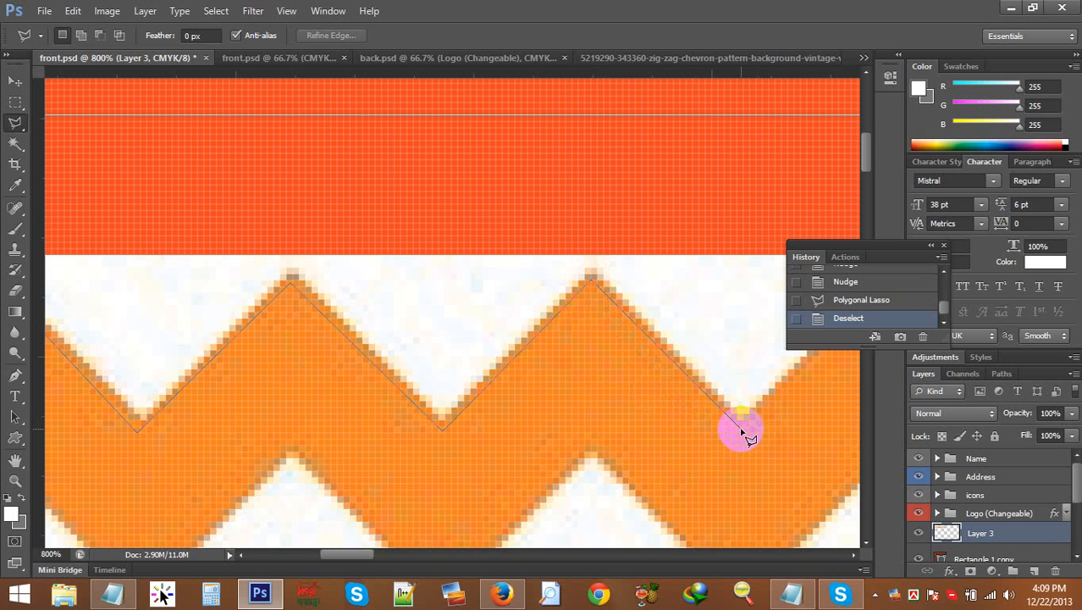
{"action": "left_click_drag", "start_coordinate": [741, 428], "coordinate": [370, 499]}
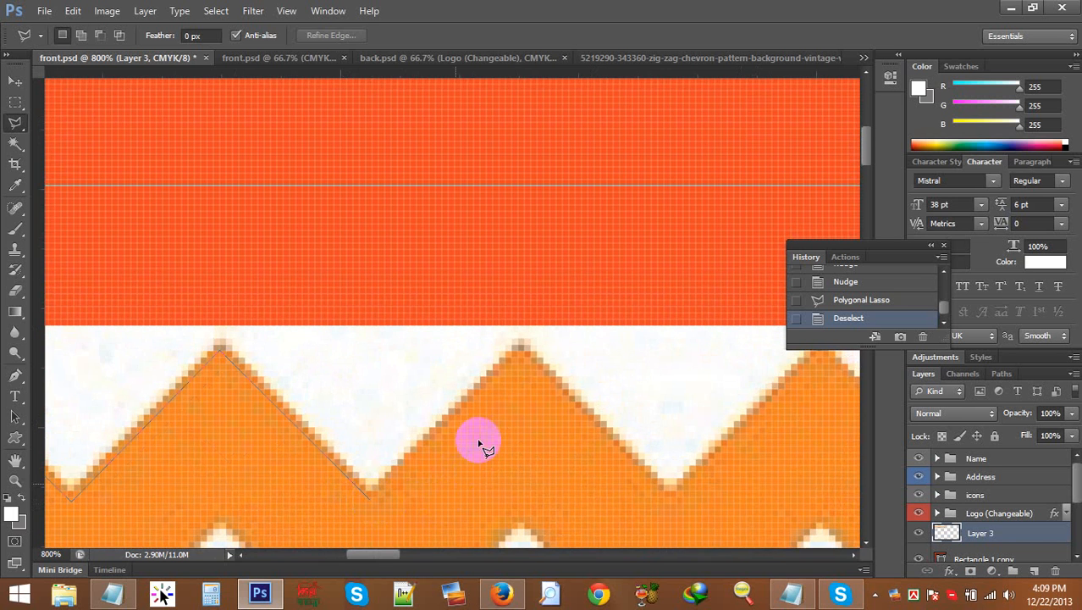
{"action": "left_click", "coordinate": [519, 350]}
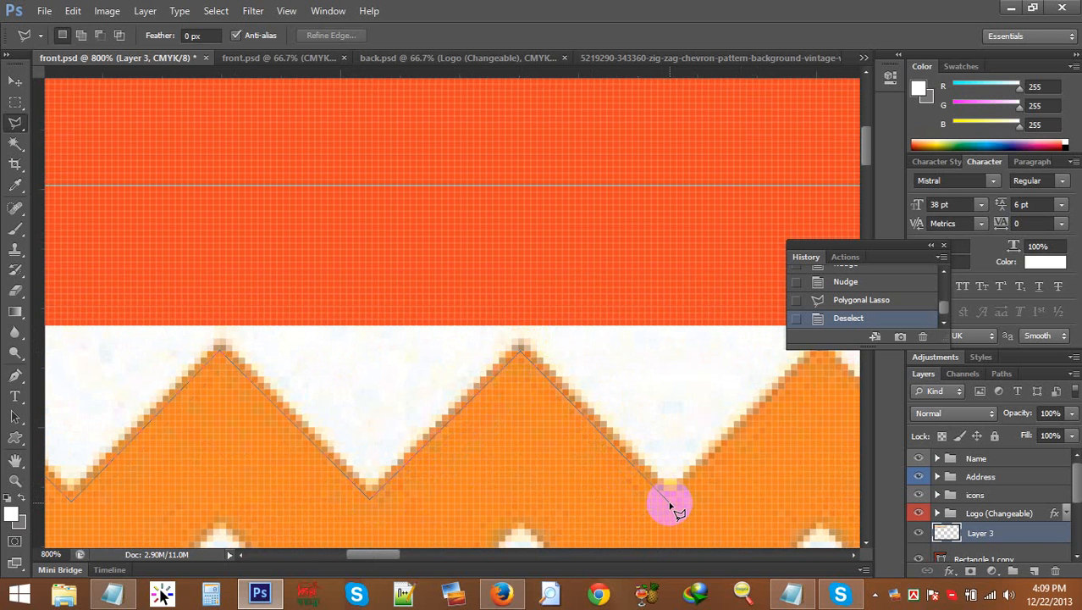
{"action": "left_click_drag", "start_coordinate": [669, 502], "coordinate": [331, 510]}
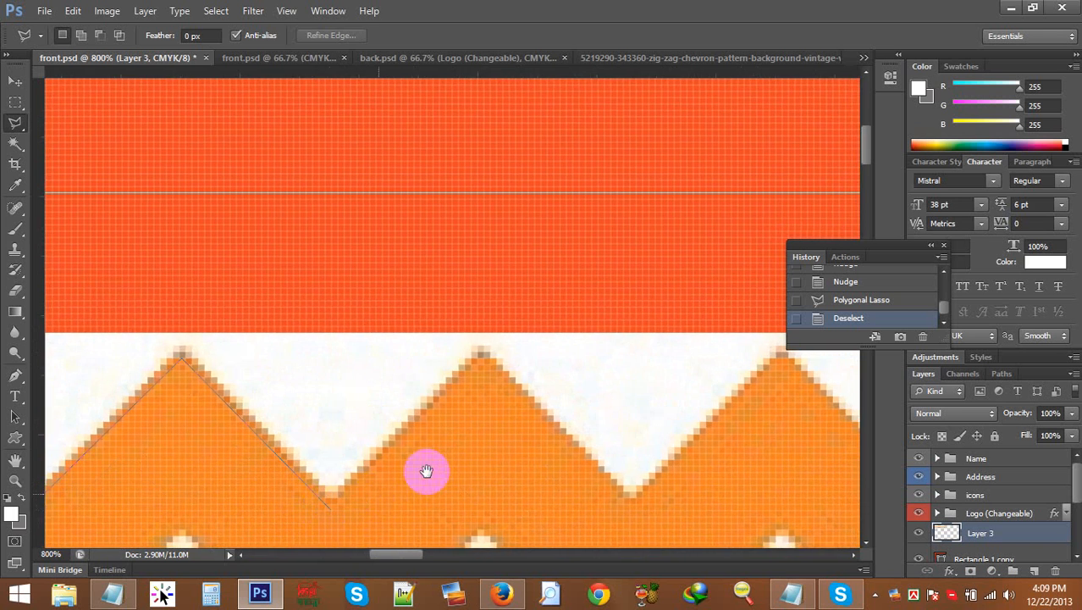
{"action": "left_click", "coordinate": [479, 362]}
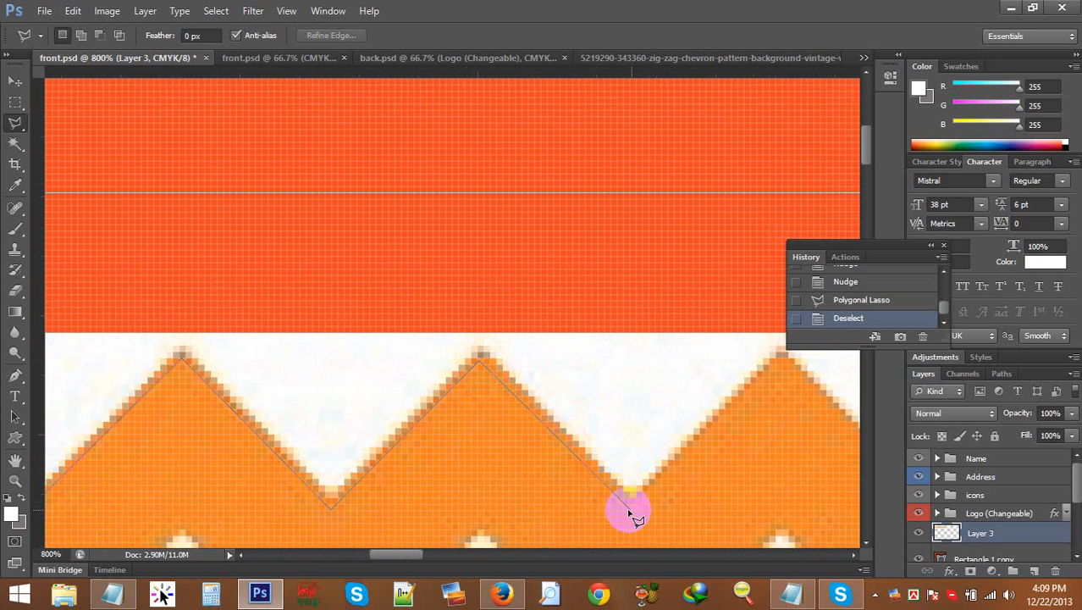
{"action": "left_click", "coordinate": [631, 511]}
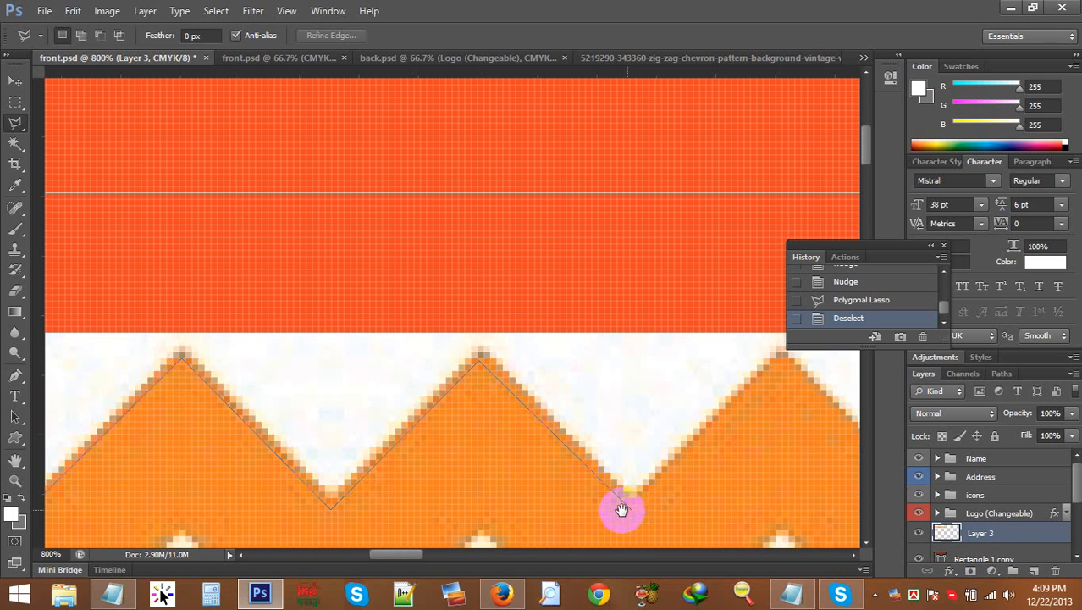
{"action": "left_click_drag", "start_coordinate": [621, 509], "coordinate": [271, 483]}
{"action": "left_click", "coordinate": [431, 335]}
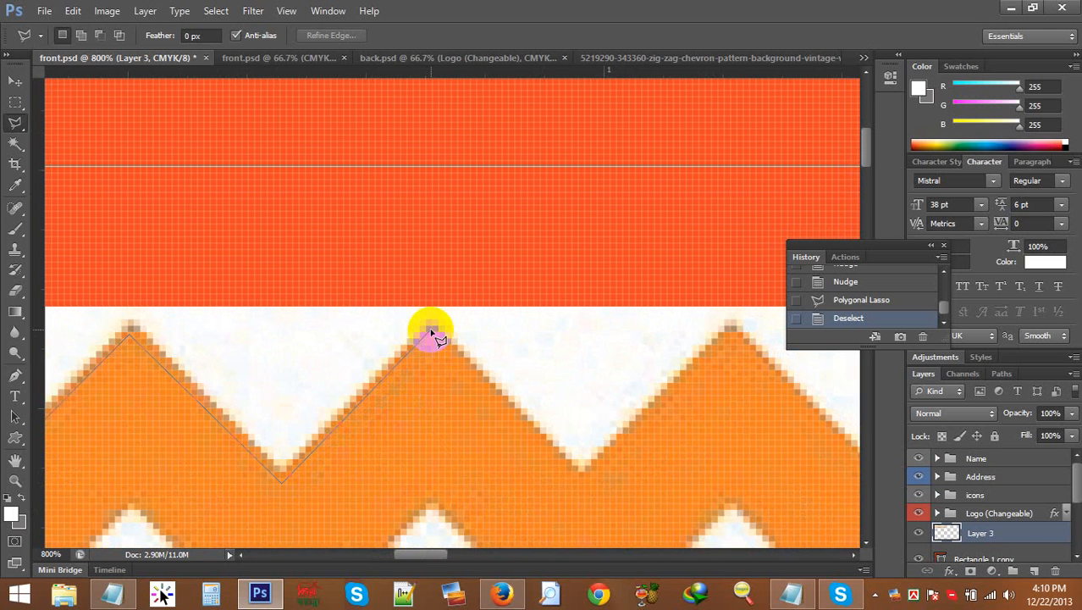
{"action": "left_click", "coordinate": [577, 466]}
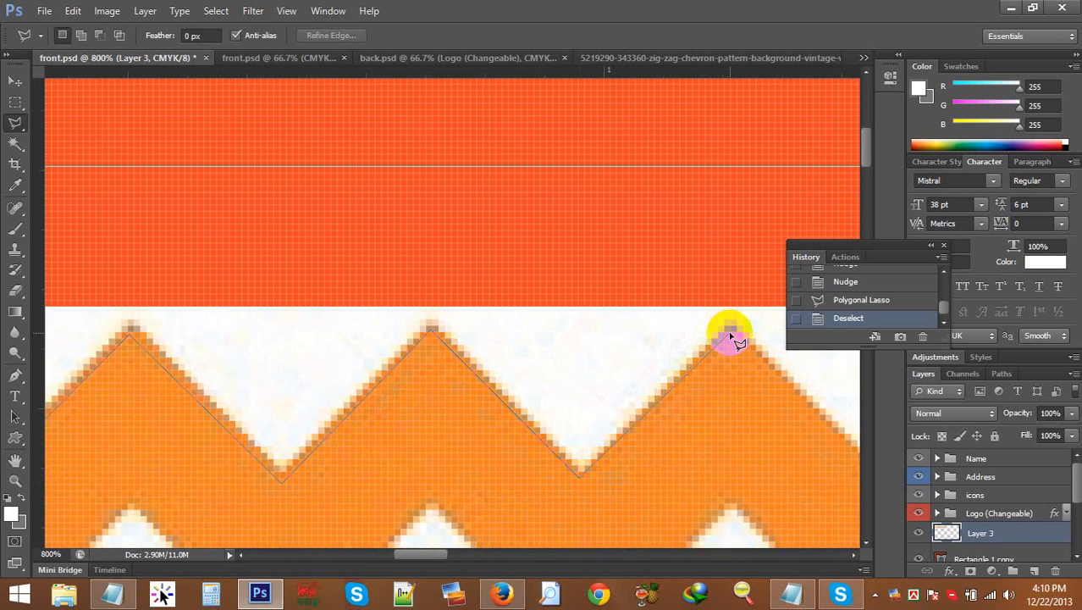
{"action": "left_click", "coordinate": [583, 482]}
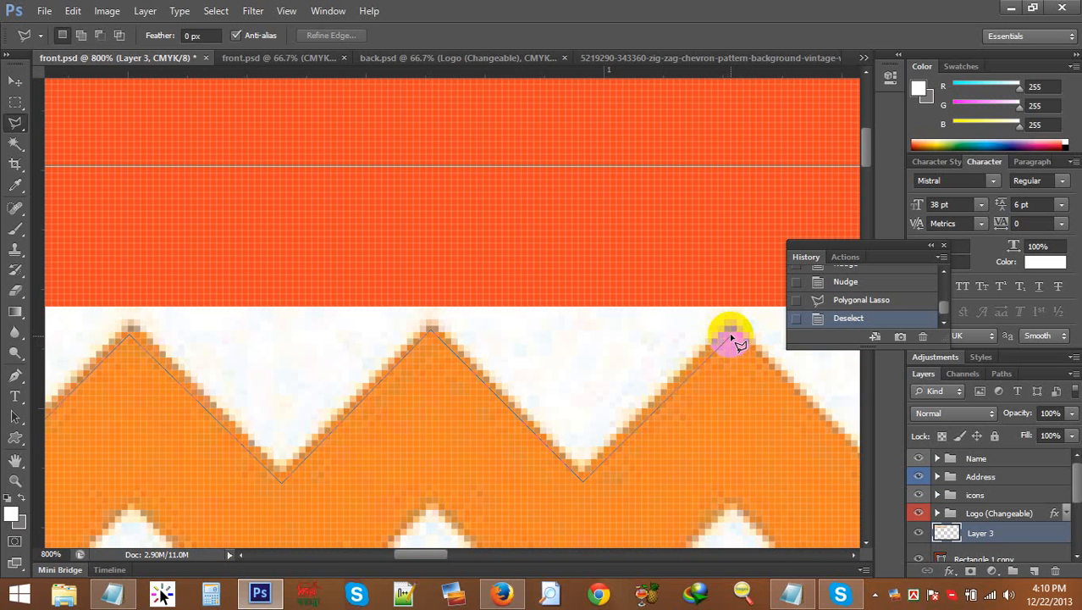
{"action": "left_click", "coordinate": [731, 336]}
{"action": "key", "text": "space"}
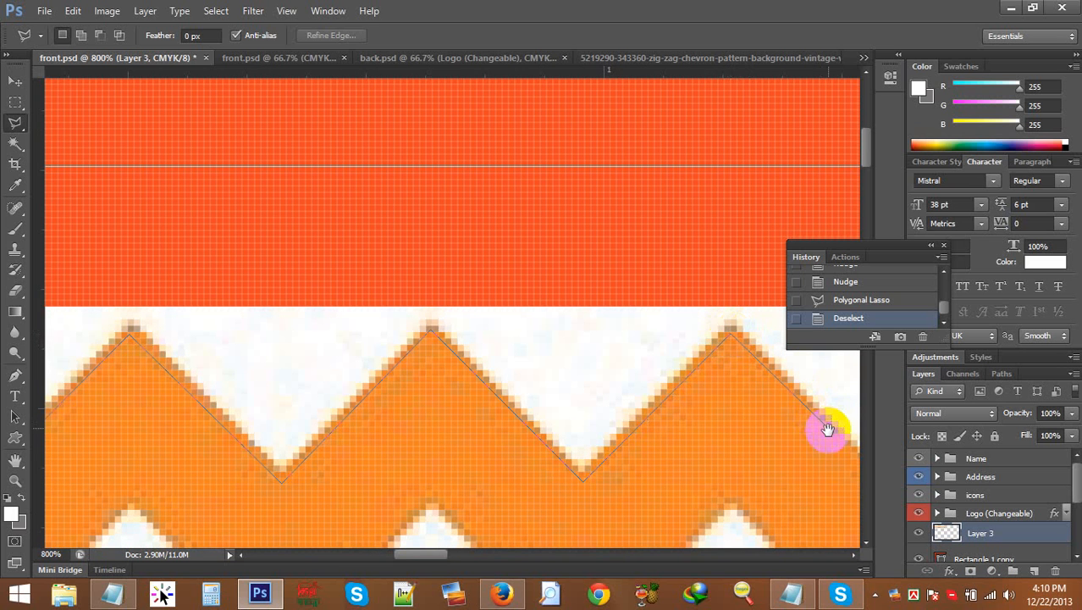
{"action": "mouse_move", "coordinate": [823, 429]}
{"action": "left_mouse_down"}
{"action": "mouse_move", "coordinate": [605, 441]}
{"action": "mouse_move", "coordinate": [423, 391]}
{"action": "left_mouse_up"}
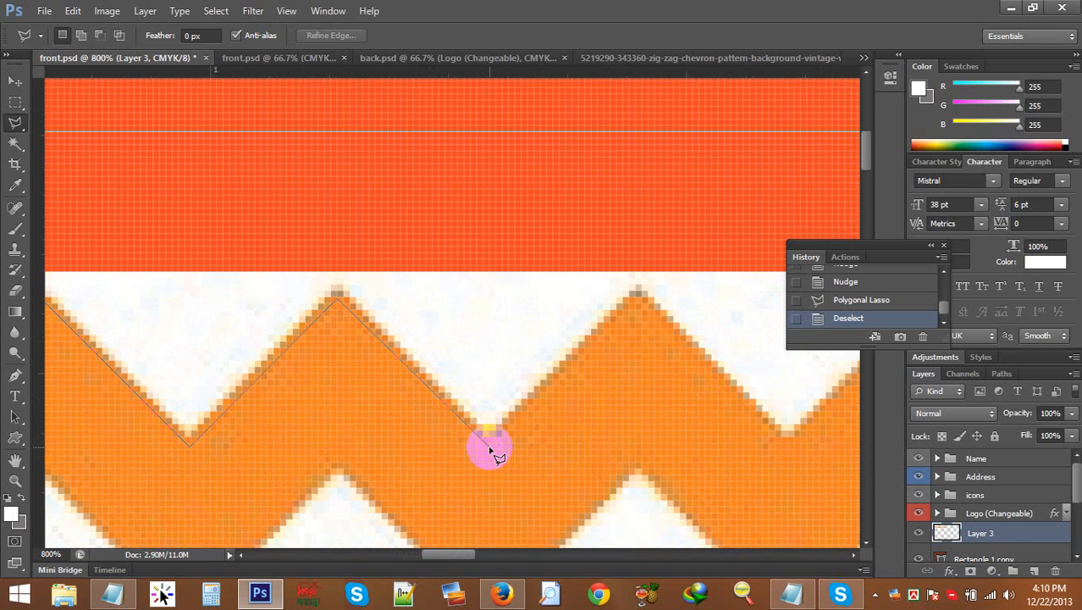
{"action": "left_click", "coordinate": [489, 447]}
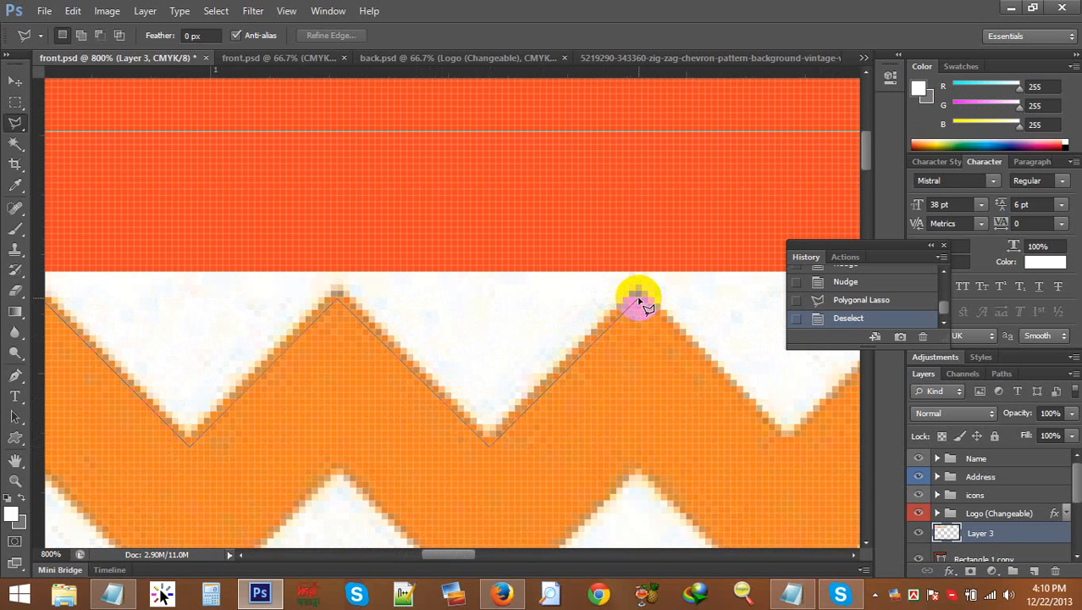
{"action": "left_click", "coordinate": [636, 298]}
{"action": "left_click", "coordinate": [780, 434]}
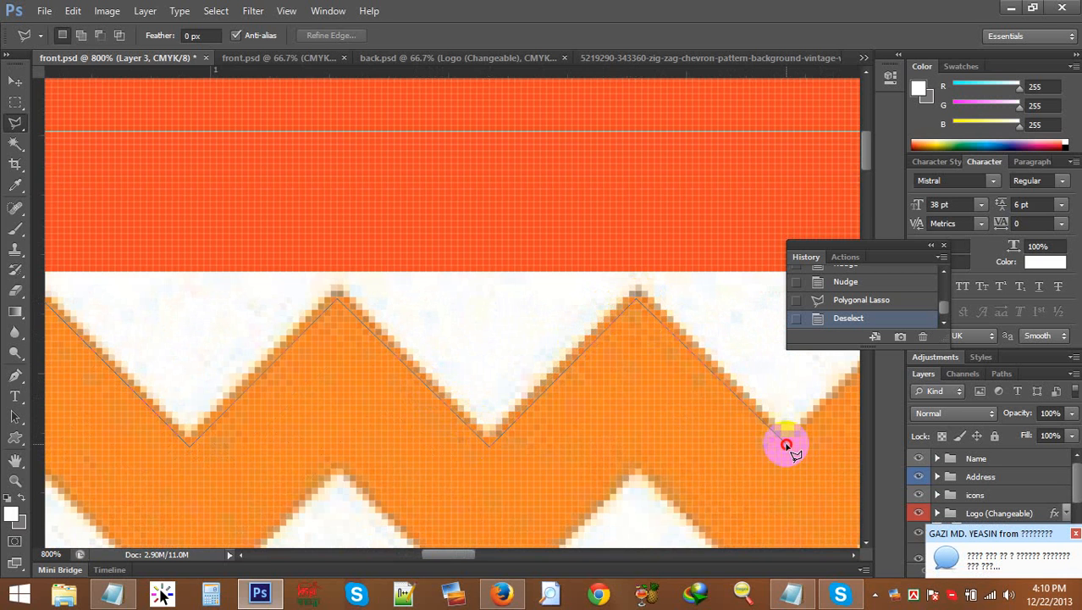
{"action": "left_click_drag", "start_coordinate": [756, 442], "coordinate": [462, 490]}
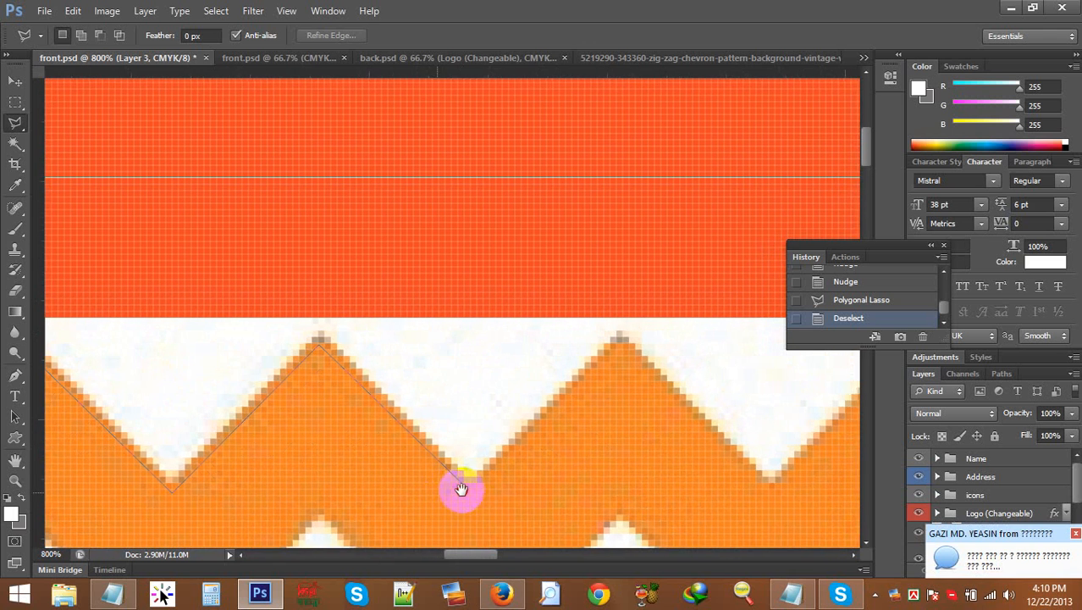
{"action": "left_click", "coordinate": [468, 485]}
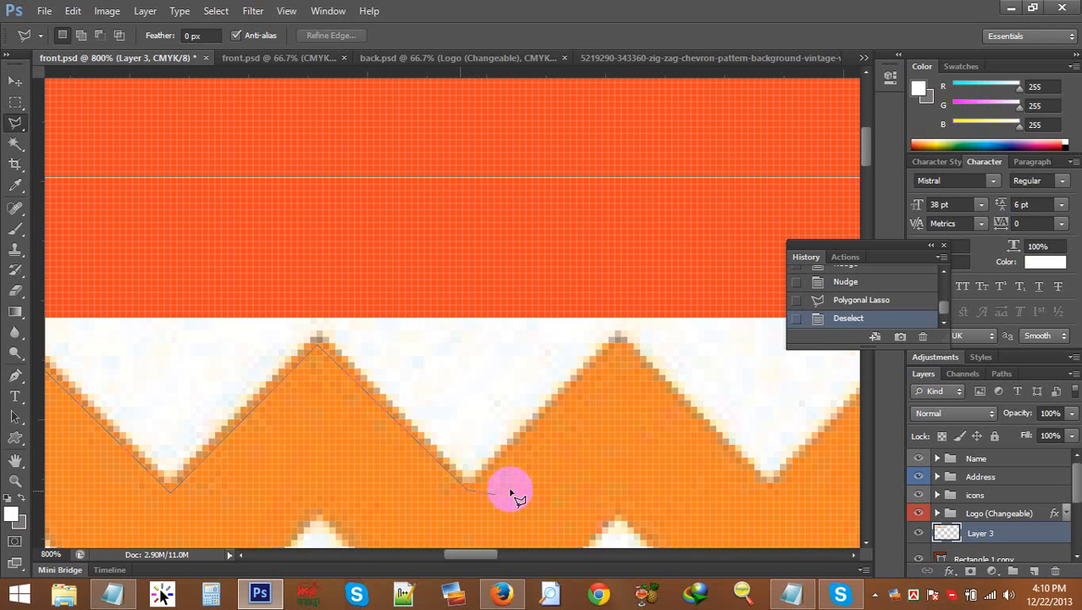
{"action": "left_click", "coordinate": [618, 348]}
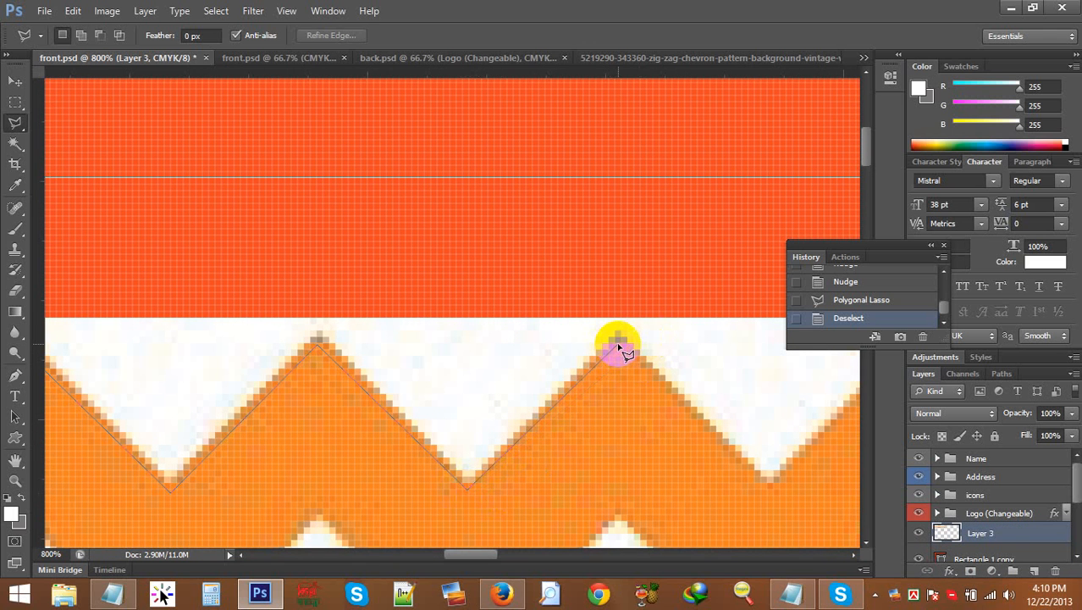
{"action": "left_click", "coordinate": [767, 484]}
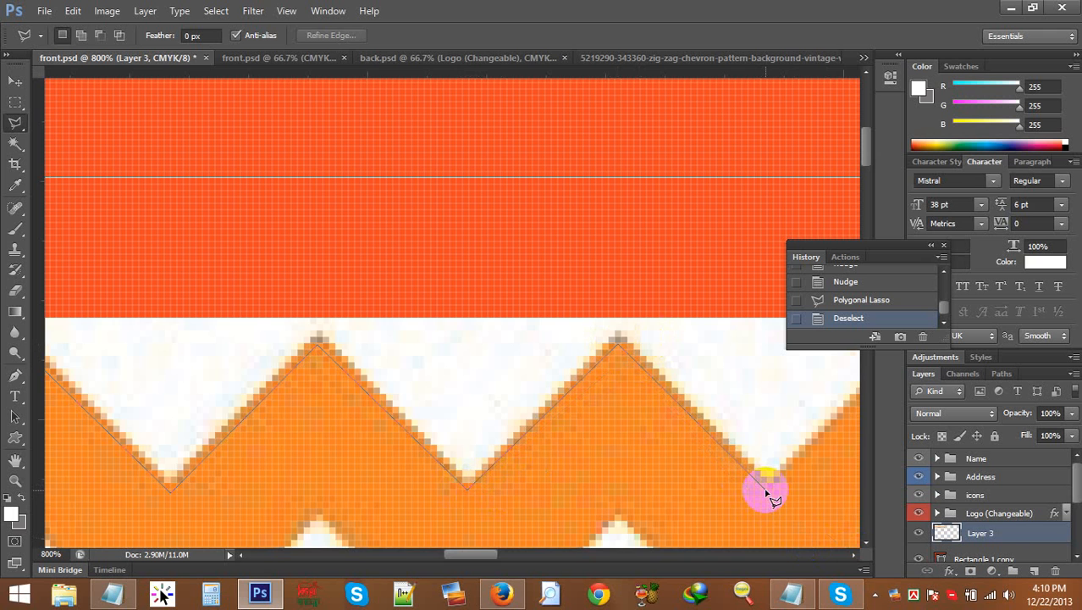
{"action": "mouse_move", "coordinate": [769, 495]}
{"action": "left_mouse_down"}
{"action": "mouse_move", "coordinate": [471, 560]}
{"action": "mouse_move", "coordinate": [512, 536]}
{"action": "left_mouse_up"}
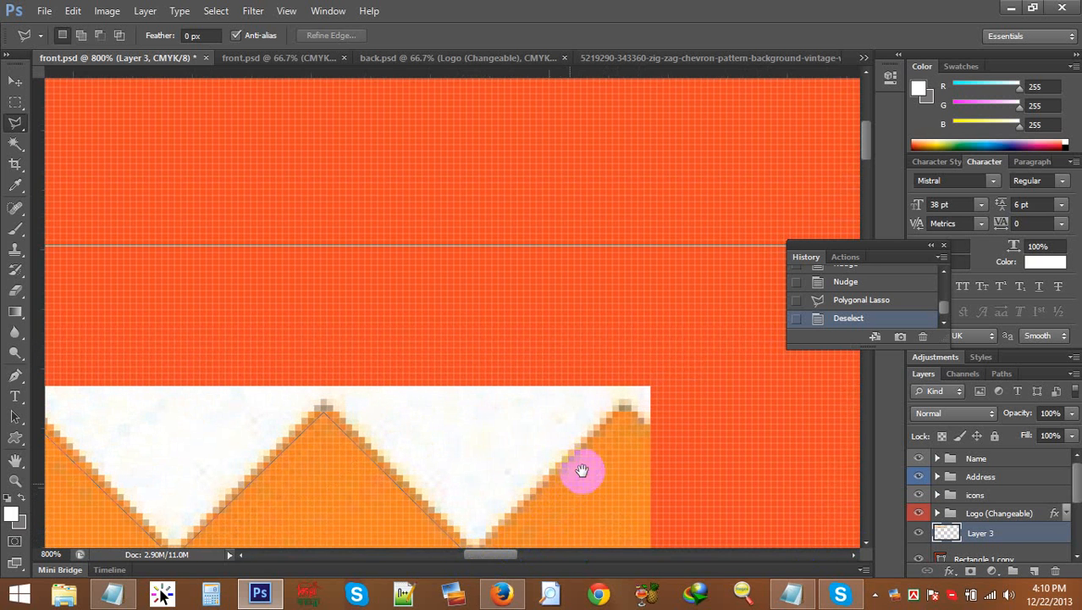
{"action": "left_click", "coordinate": [622, 413]}
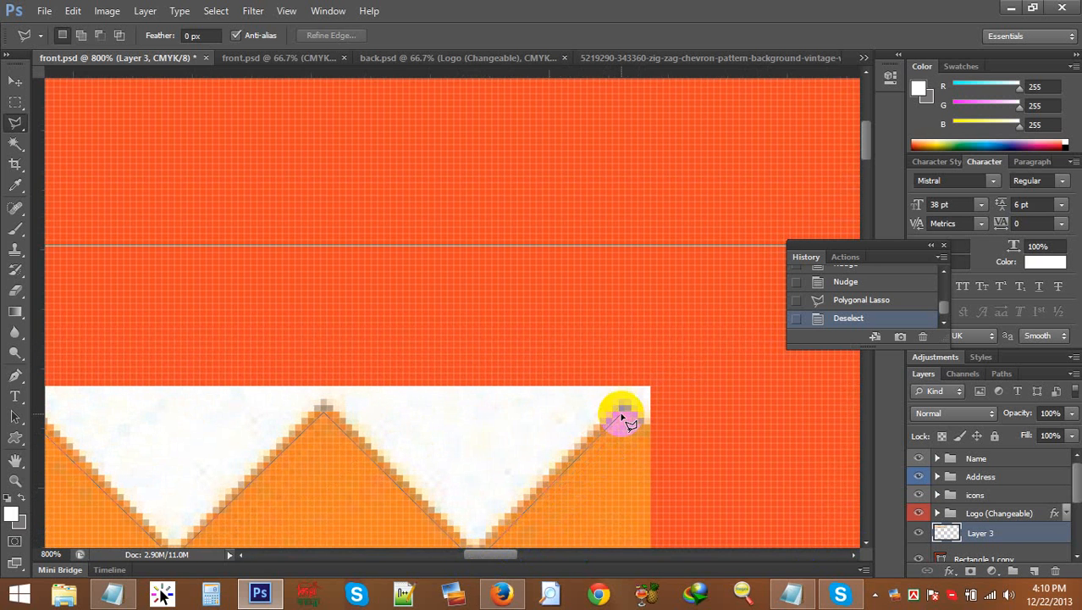
Step: Close the lasso outline through the orange band just above the strip, back to its starting point outside the card's left edge
{"action": "left_click", "coordinate": [621, 356]}
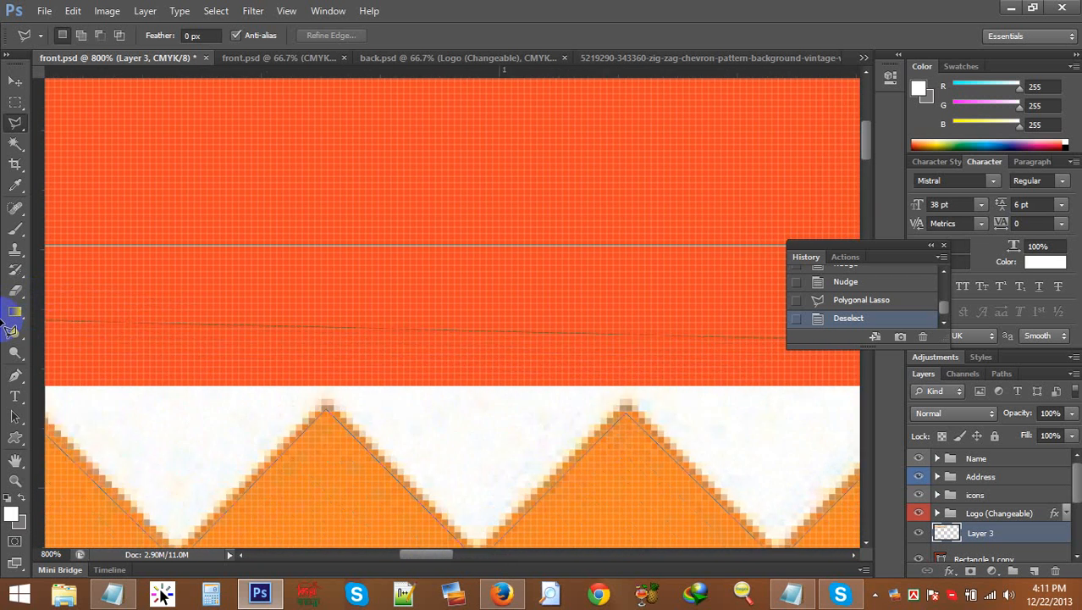
{"action": "left_click", "coordinate": [133, 398]}
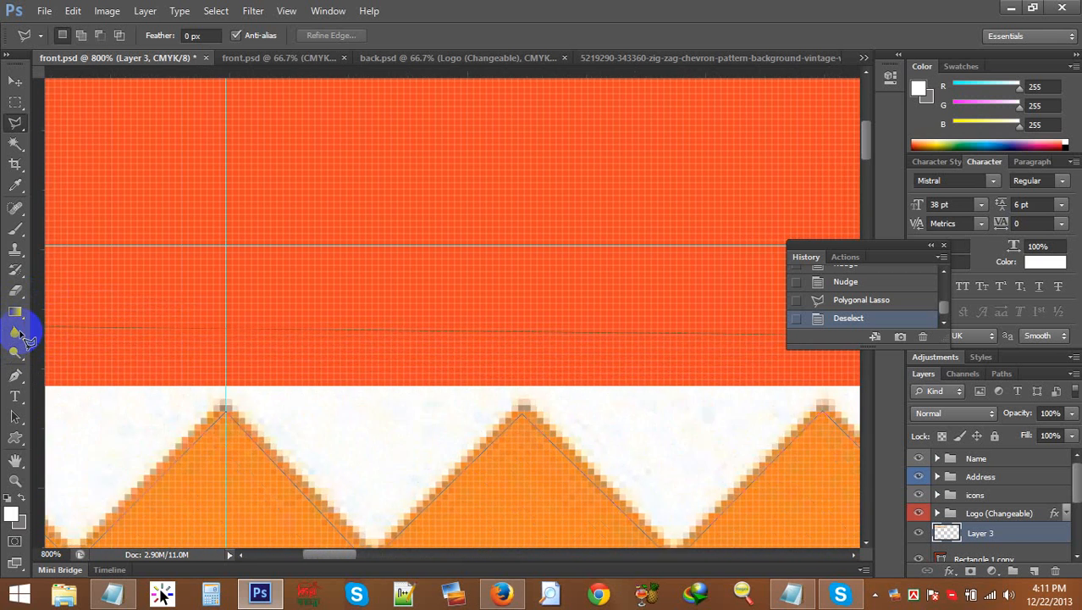
{"action": "left_click", "coordinate": [176, 373]}
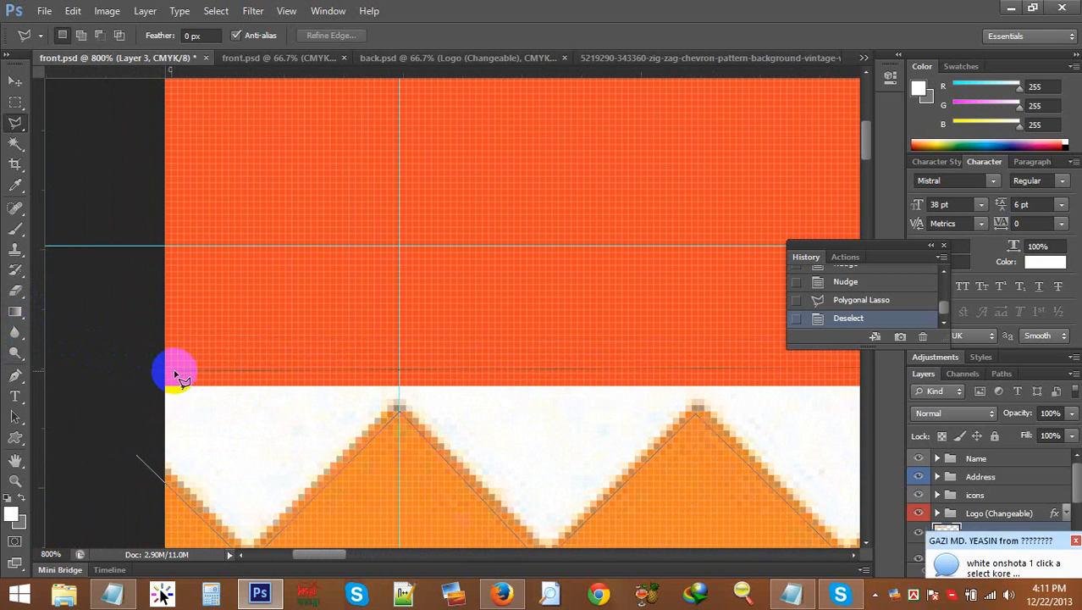
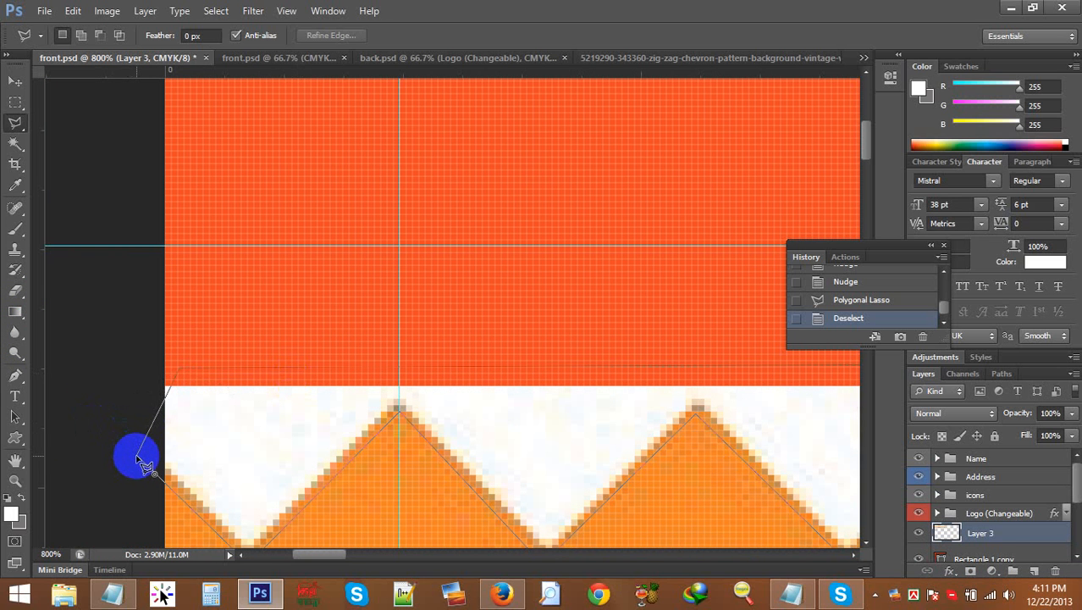
{"action": "left_click", "coordinate": [144, 464]}
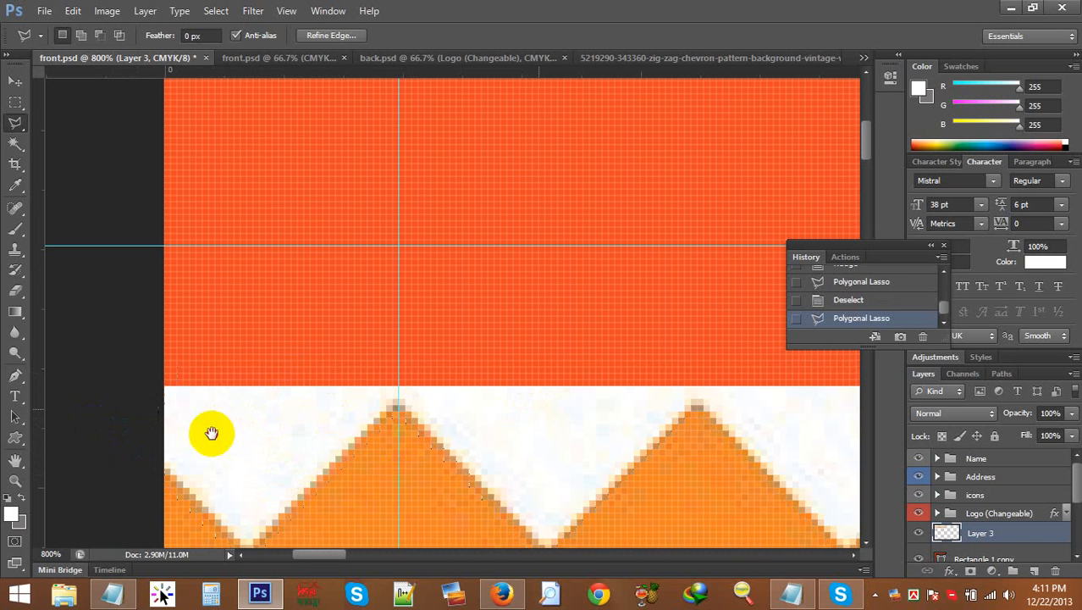
{"action": "left_click_drag", "start_coordinate": [212, 430], "coordinate": [305, 432]}
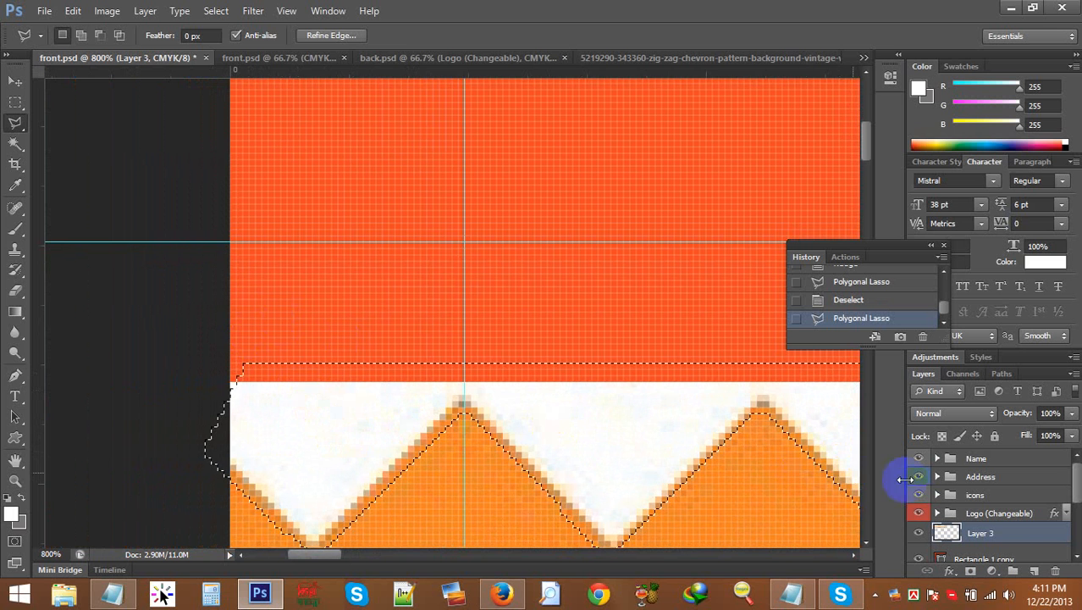
Step: Nudge the zigzag selection outline down and slightly right so its points sit just above the orange band's lower edge
{"action": "left_click", "coordinate": [14, 480]}
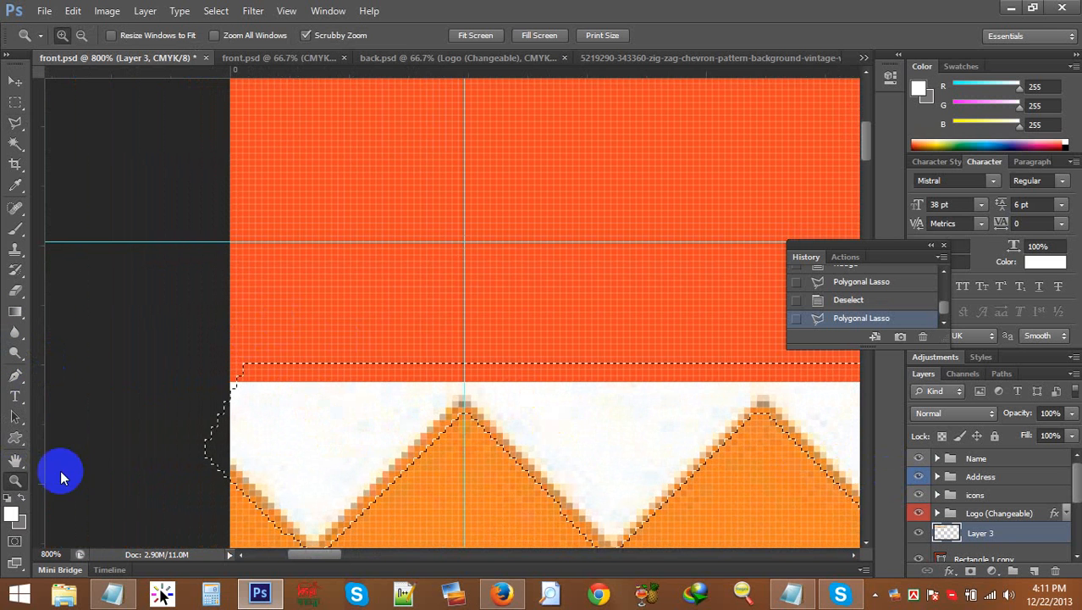
{"action": "right_click", "coordinate": [378, 414]}
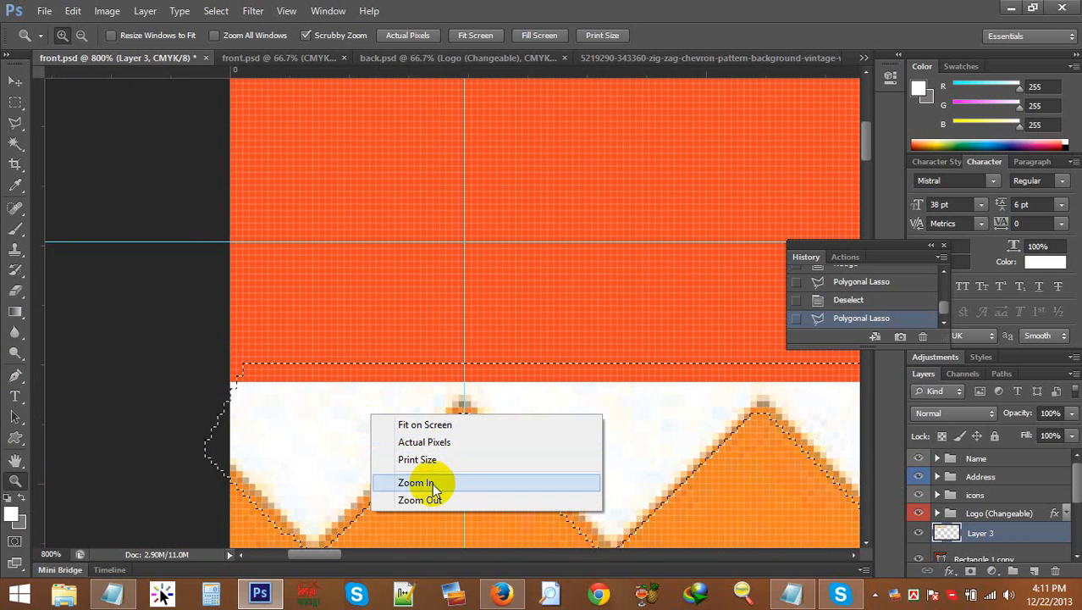
{"action": "left_click", "coordinate": [436, 463]}
{"action": "left_click", "coordinate": [472, 273]}
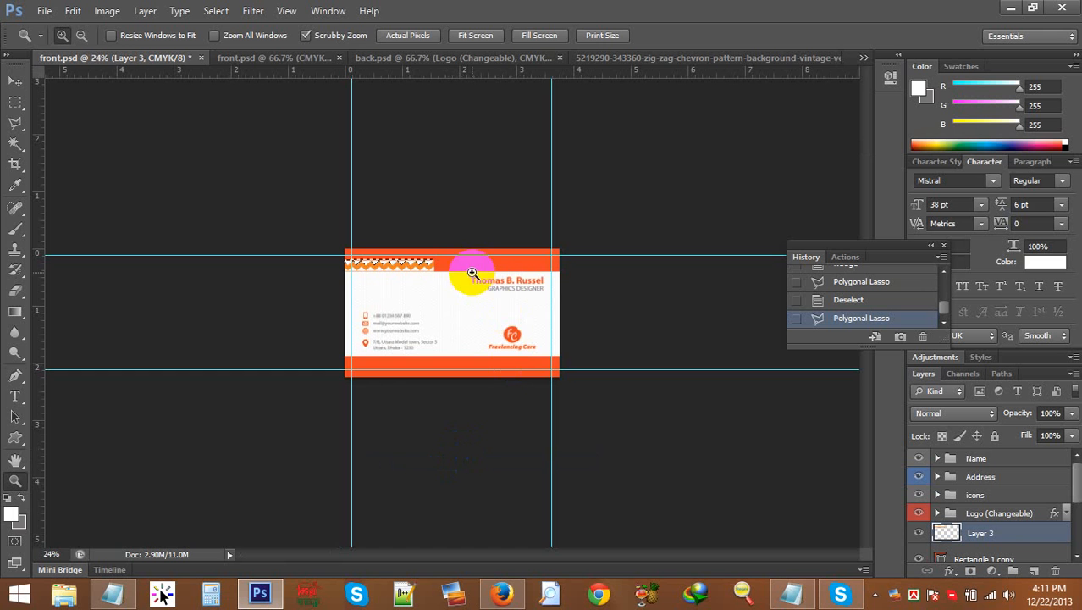
{"action": "left_click", "coordinate": [473, 272]}
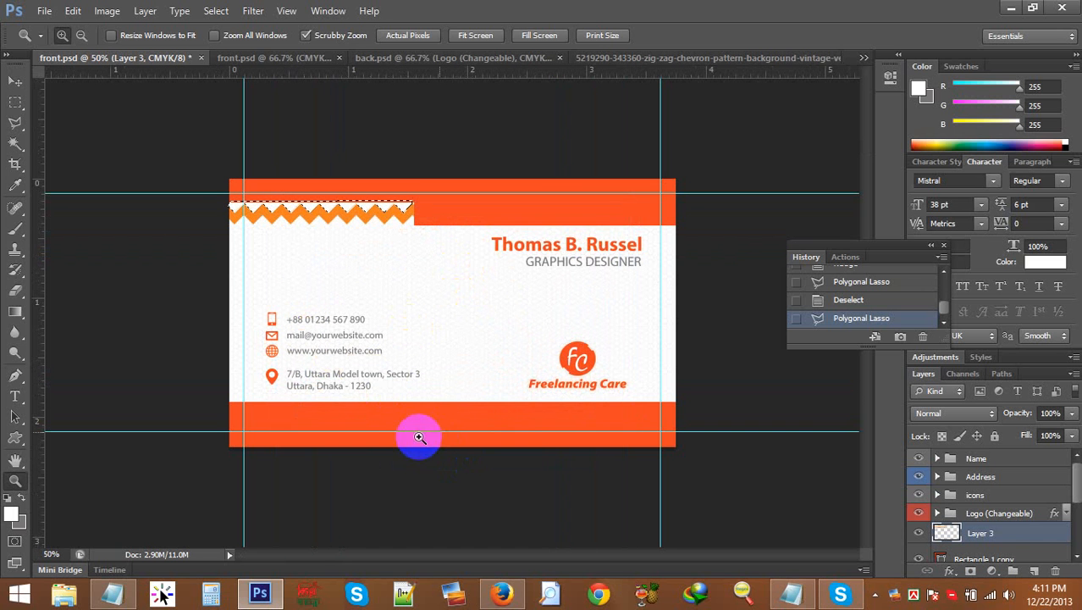
{"action": "left_click", "coordinate": [14, 103]}
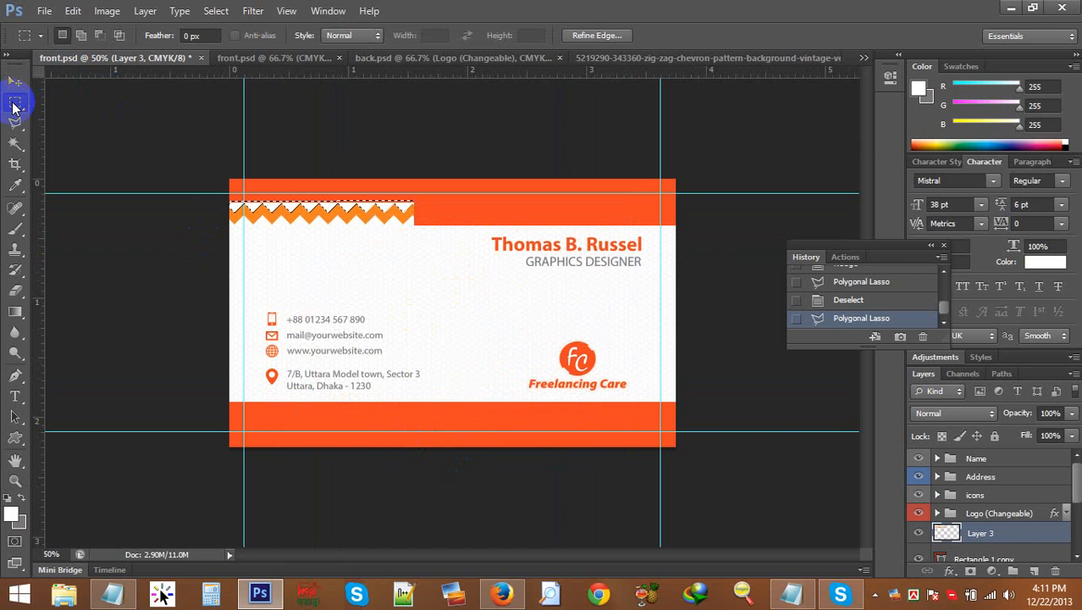
{"action": "key", "text": "Down"}
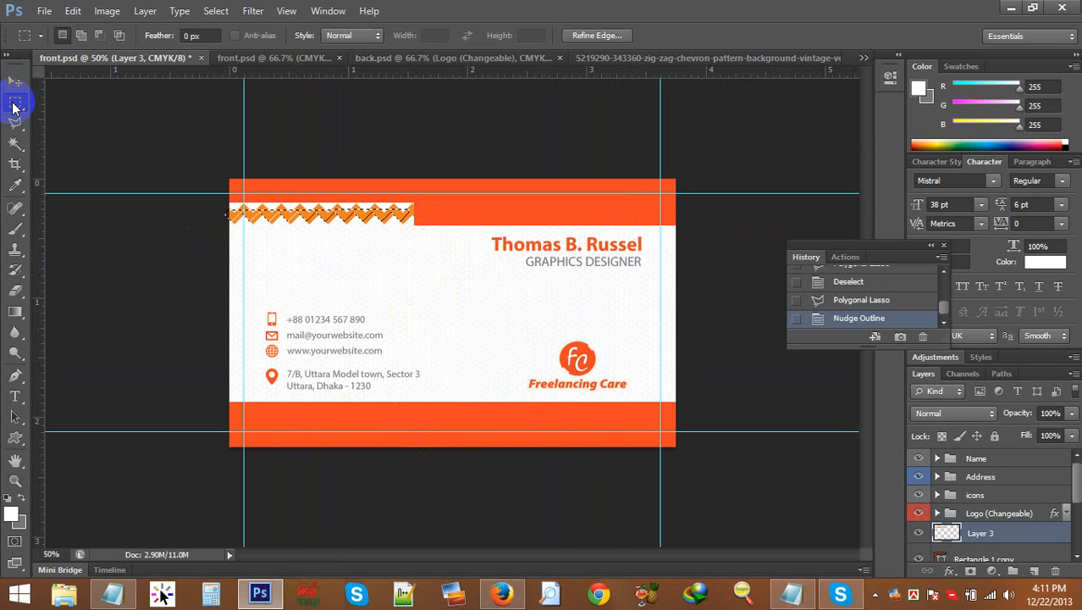
{"action": "left_click", "coordinate": [15, 480]}
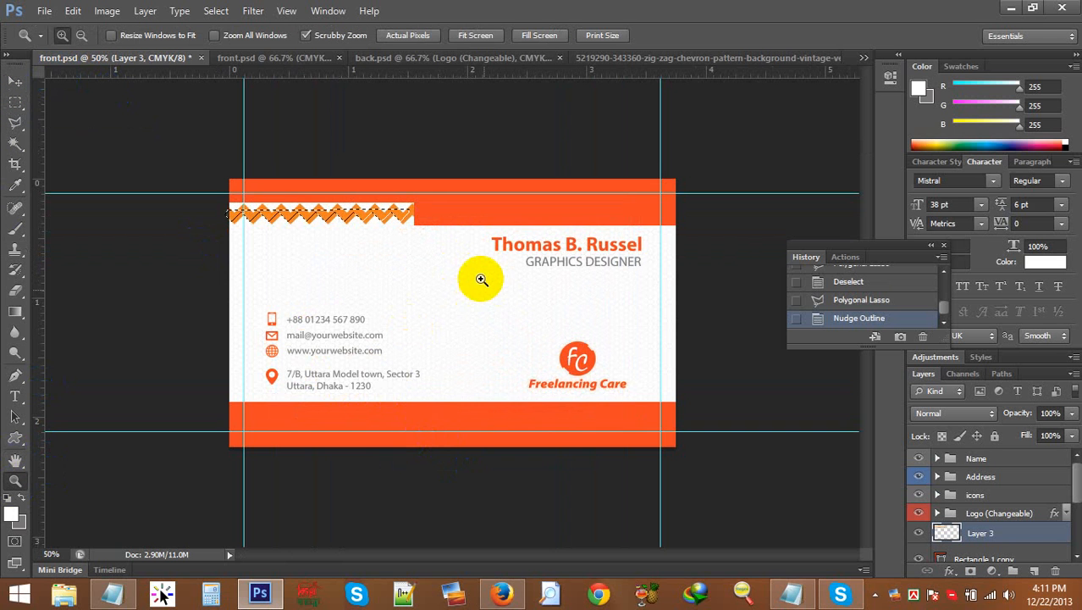
{"action": "left_click", "coordinate": [443, 274]}
{"action": "left_click", "coordinate": [443, 273]}
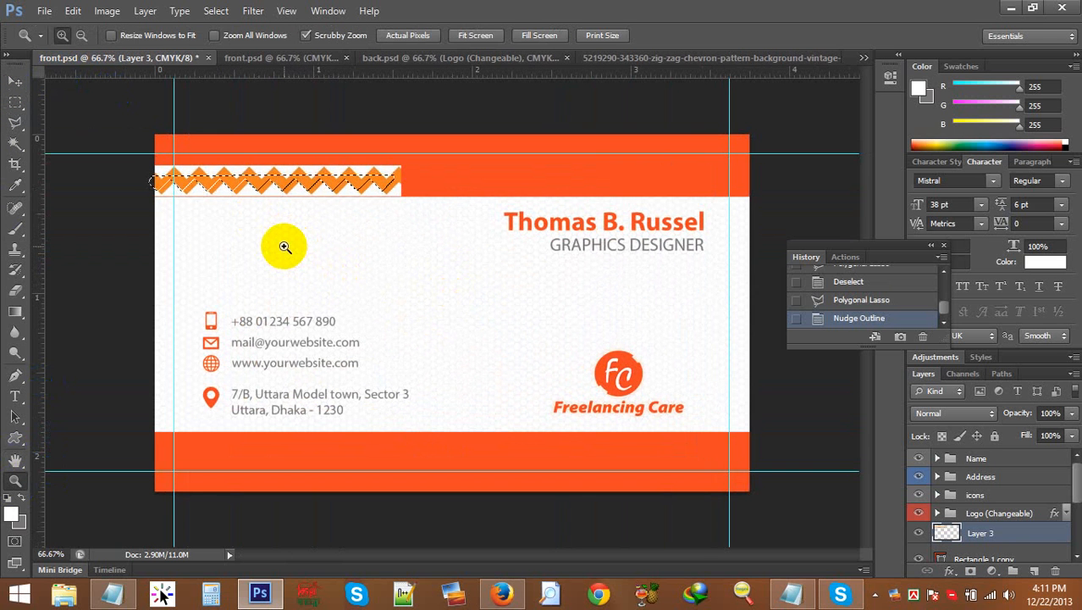
{"action": "key", "text": "Right"}
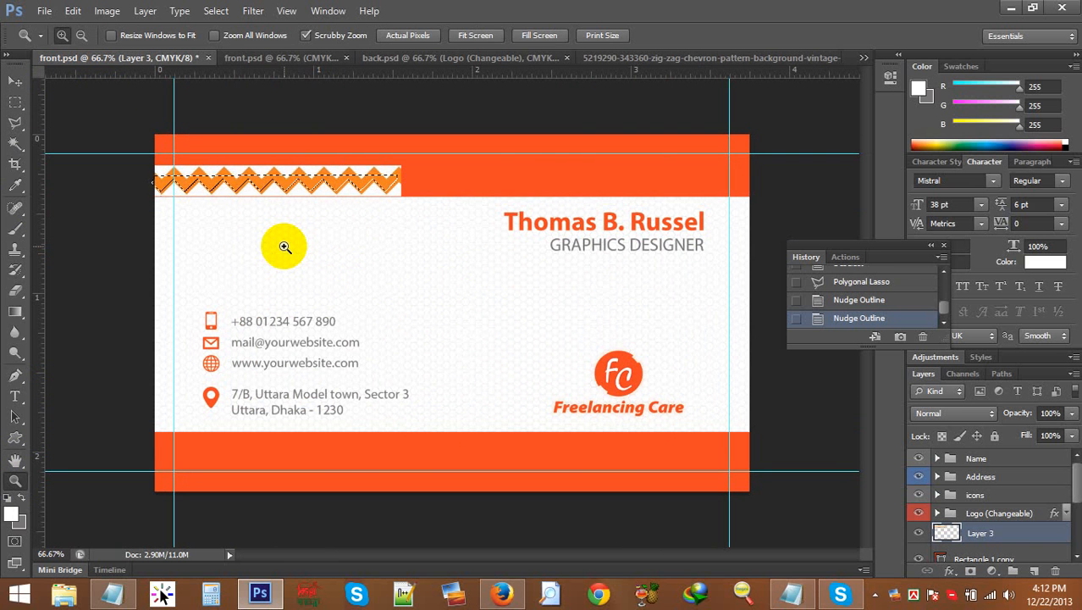
Step: Rasterize the Rectangle 1 shape layer that holds the orange band
{"action": "scroll", "coordinate": [985, 530], "scroll_direction": "down", "scroll_amount": 2}
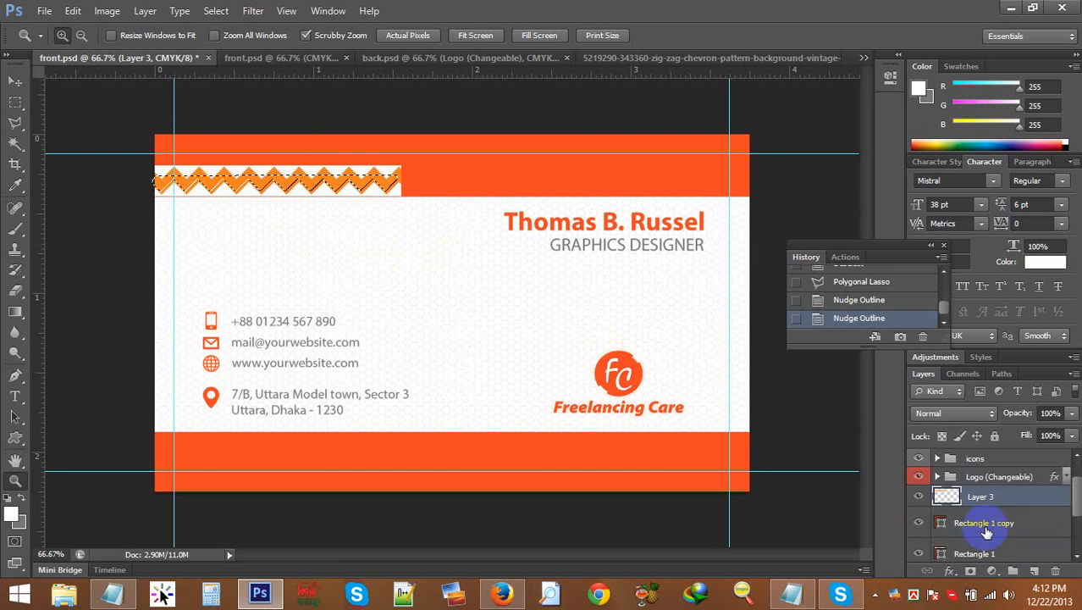
{"action": "left_click", "coordinate": [985, 505]}
{"action": "right_click", "coordinate": [987, 505]}
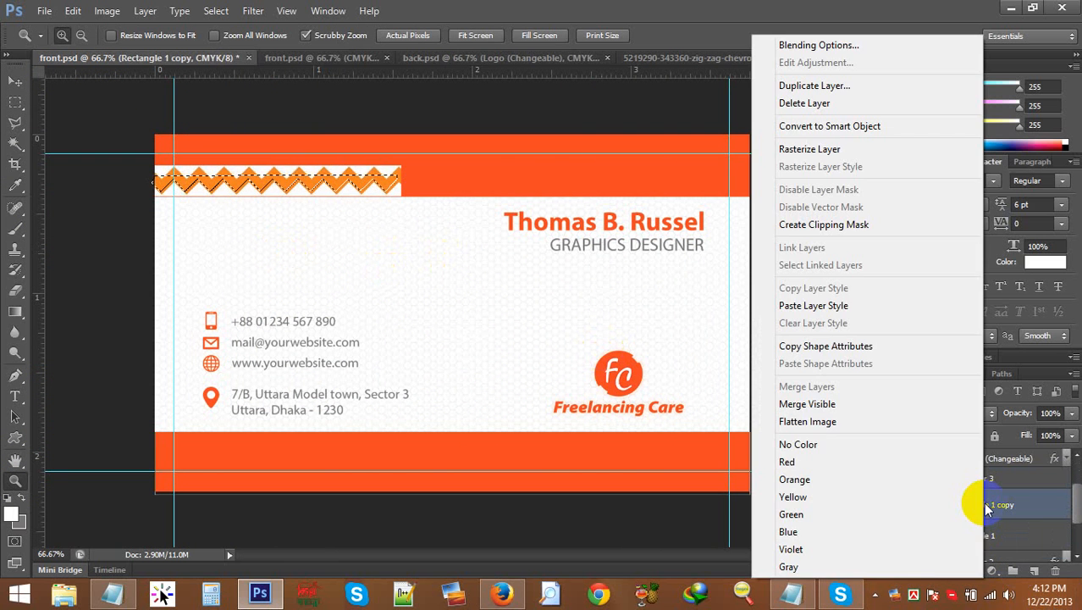
{"action": "left_click", "coordinate": [1014, 503]}
{"action": "left_click", "coordinate": [973, 538]}
{"action": "right_click", "coordinate": [972, 539]}
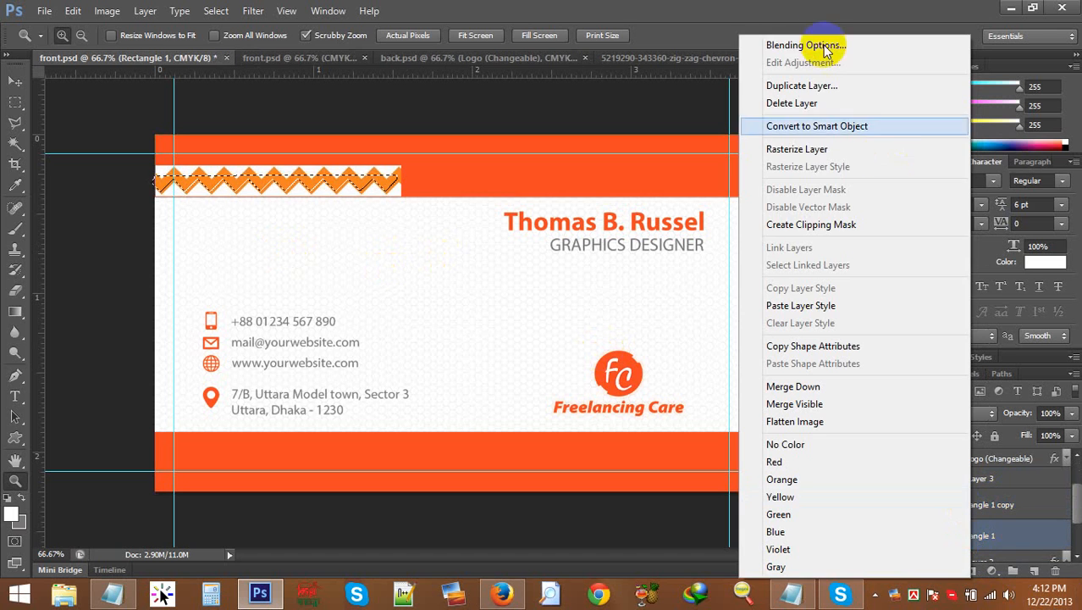
{"action": "left_click", "coordinate": [796, 148]}
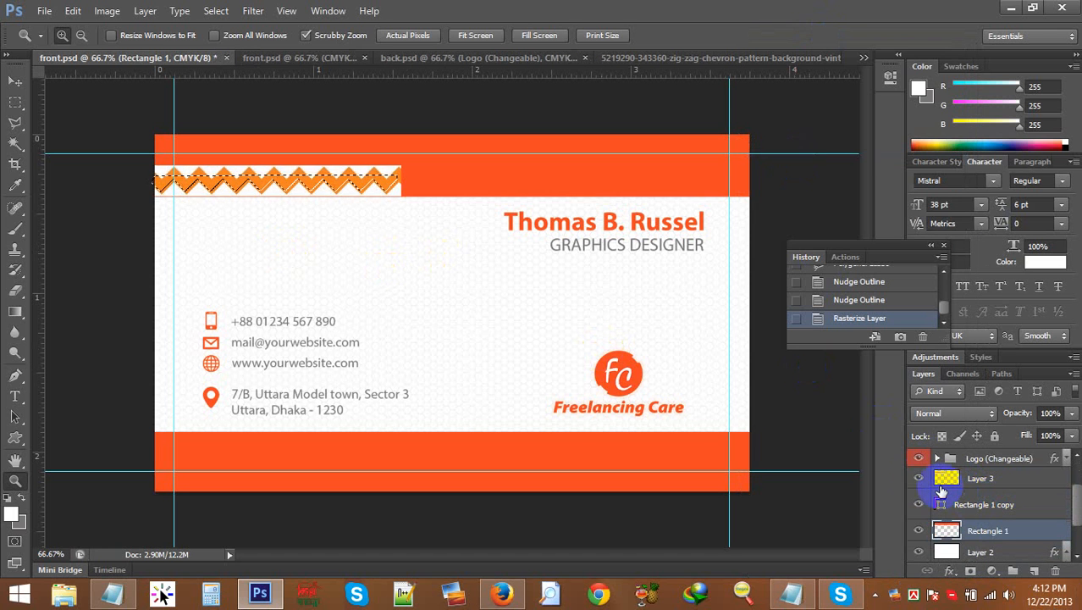
Step: Cut the zigzag-shaped selection out of the Rectangle 1 layer and hide Layer 3 with the pasted strip
{"action": "key", "text": "ctrl+x"}
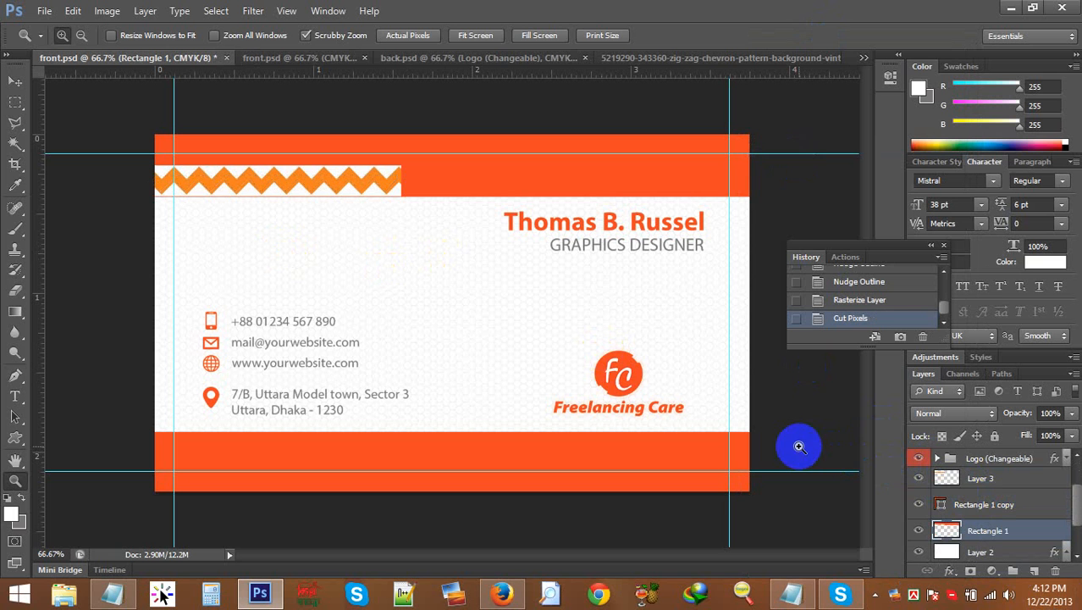
{"action": "left_click_drag", "start_coordinate": [970, 479], "coordinate": [923, 484]}
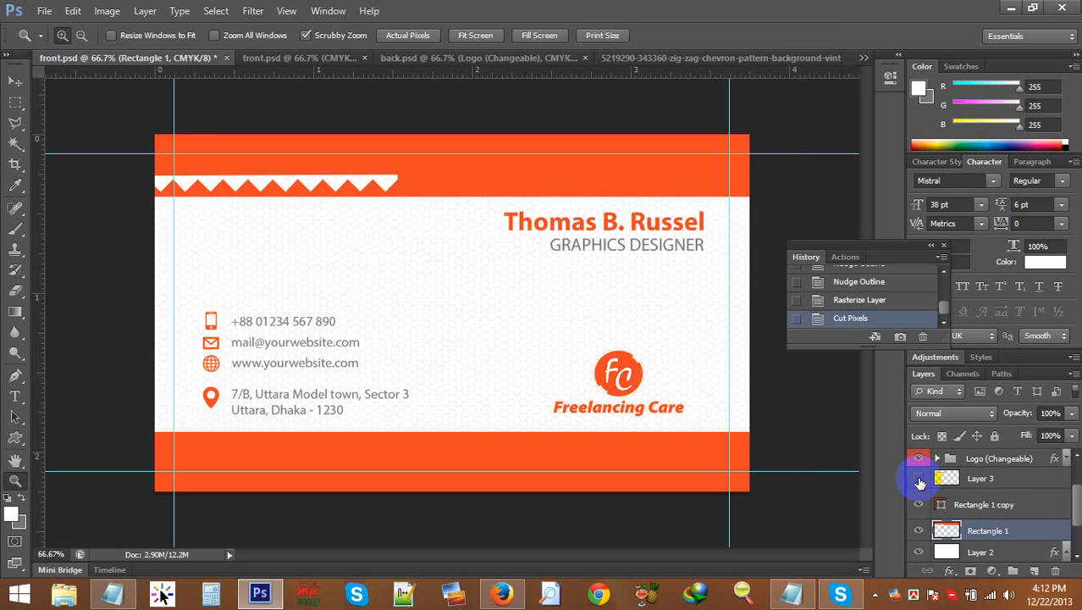
{"action": "left_click", "coordinate": [919, 479]}
{"action": "key", "text": "ctrl+z"}
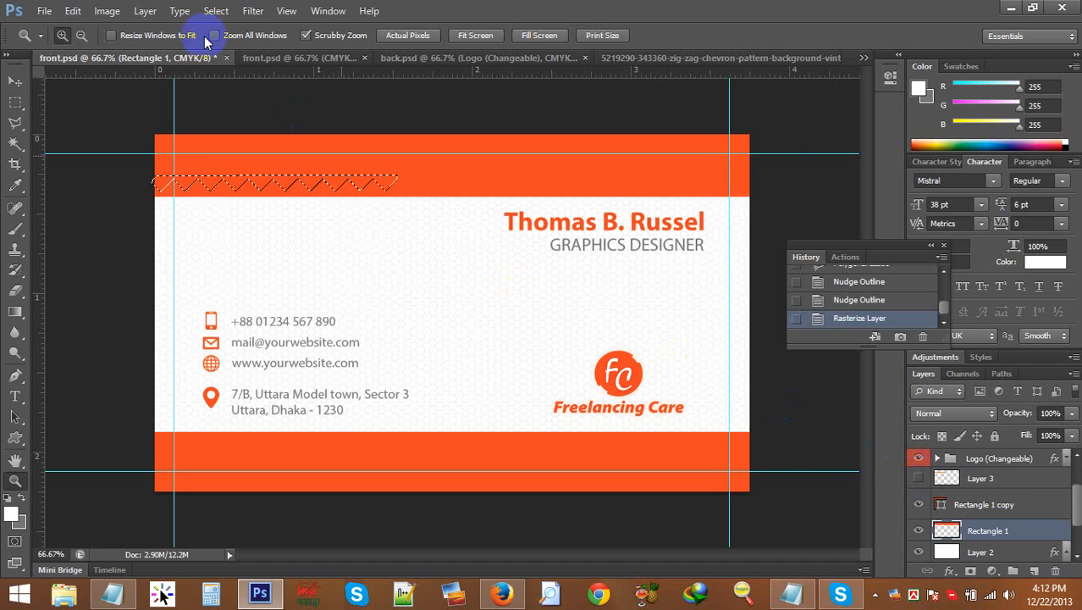
{"action": "left_click", "coordinate": [217, 11]}
{"action": "left_click", "coordinate": [252, 74]}
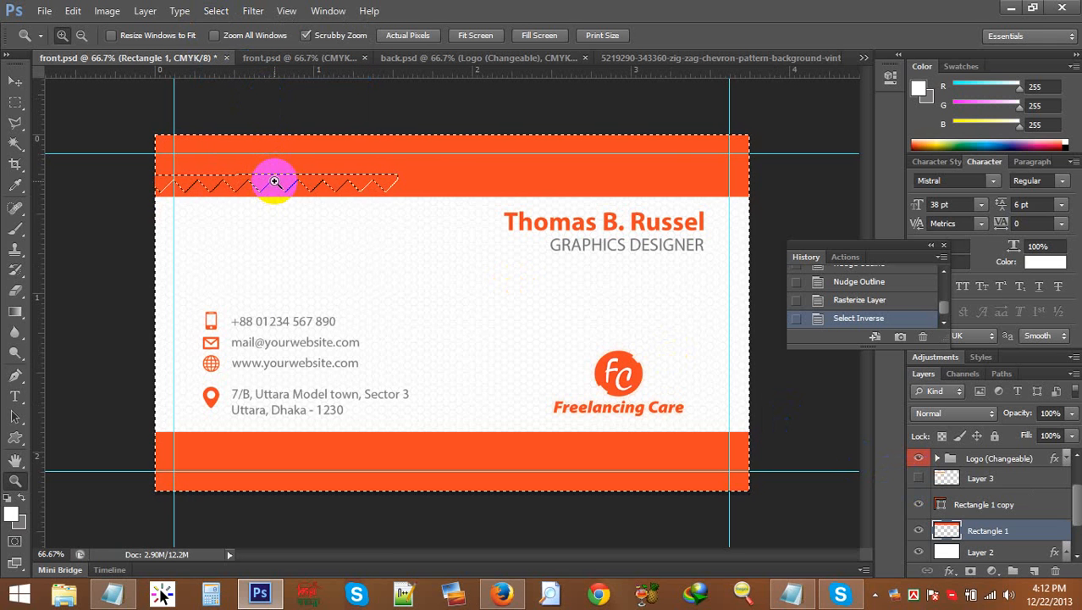
{"action": "key", "text": "ctrl+z"}
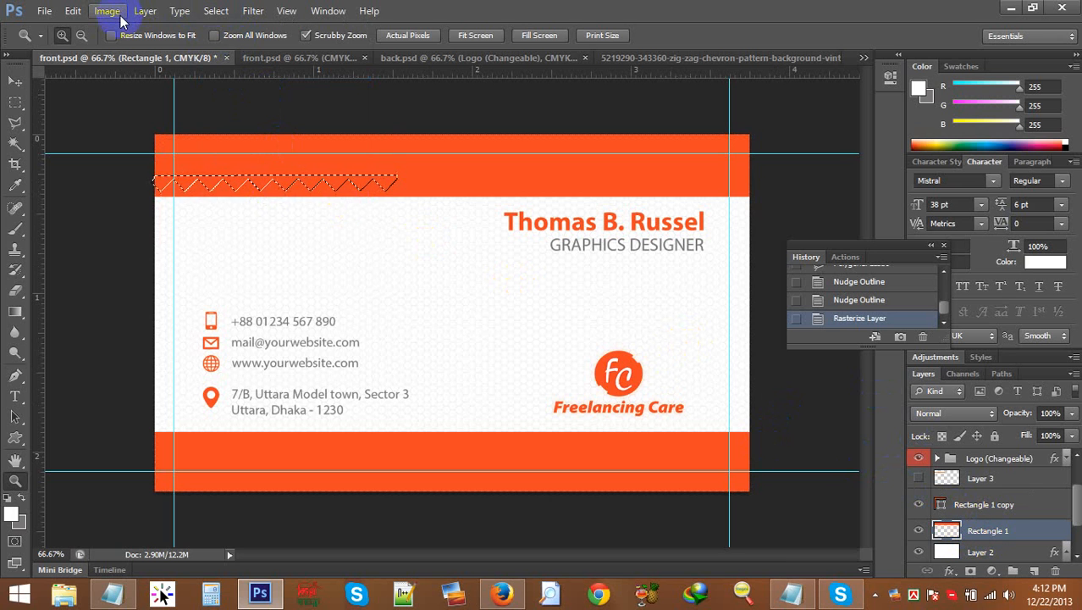
{"action": "left_click", "coordinate": [207, 17]}
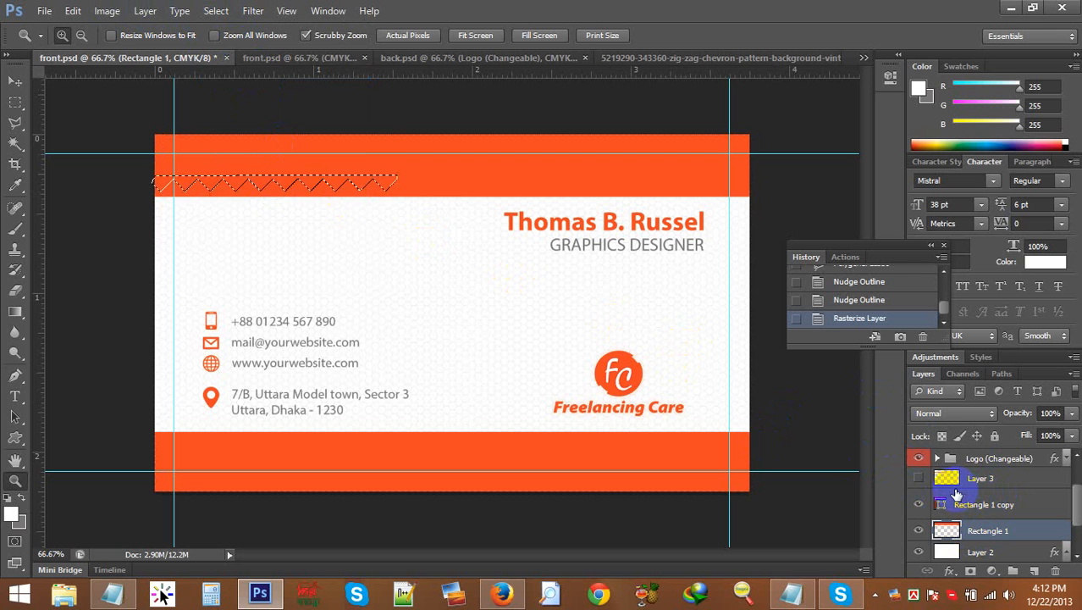
{"action": "key", "text": "ctrl+x"}
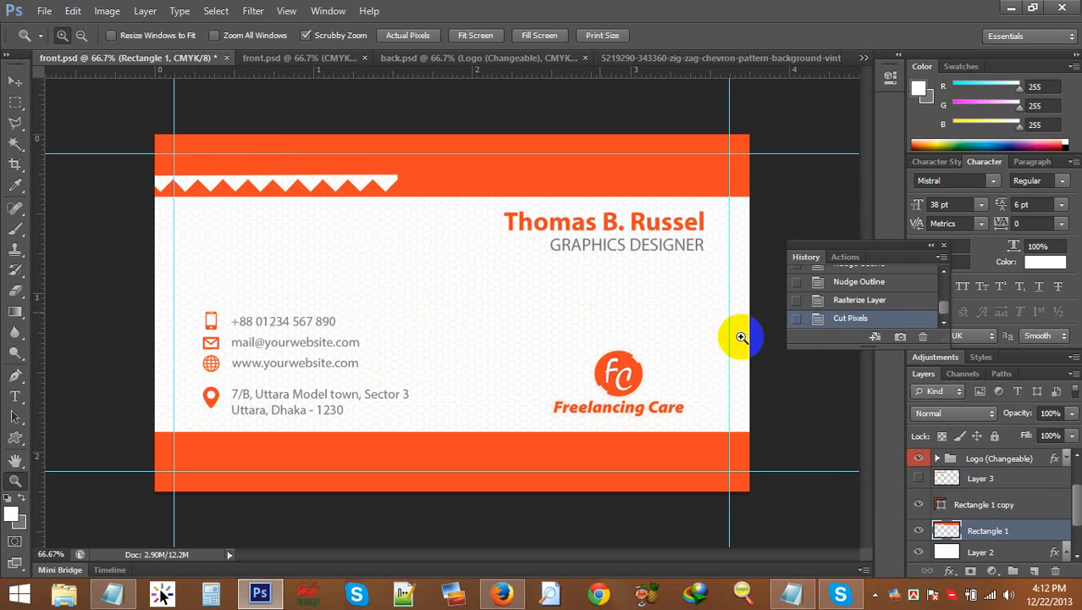
Step: Copy the orange teeth under the zigzag cut-out with a rectangular marquee and paste them onto a new layer
{"action": "scroll", "coordinate": [946, 489], "scroll_direction": "up", "scroll_amount": 1}
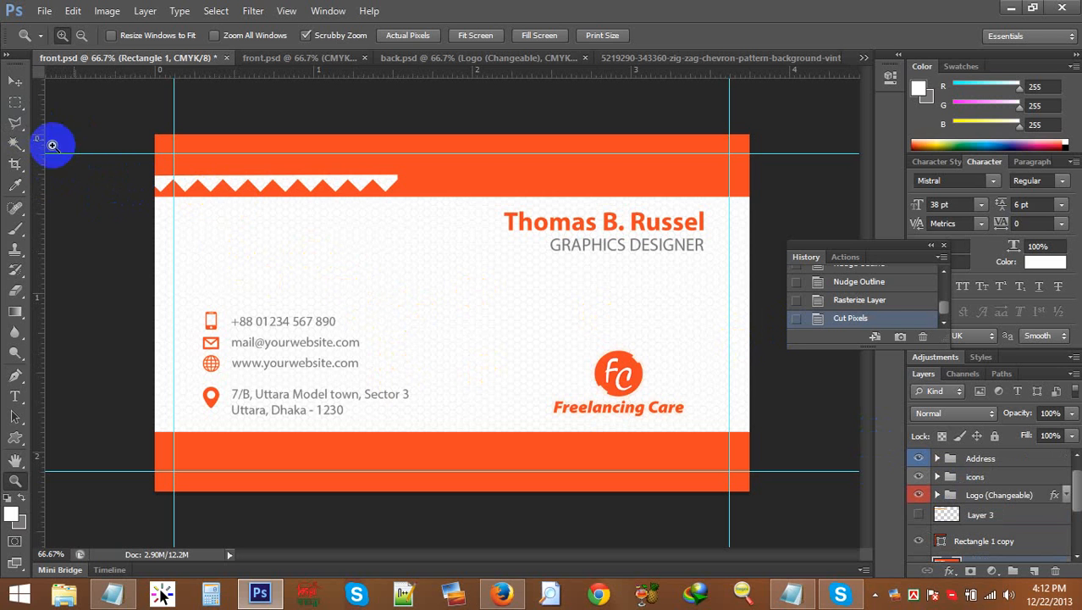
{"action": "left_click", "coordinate": [15, 103]}
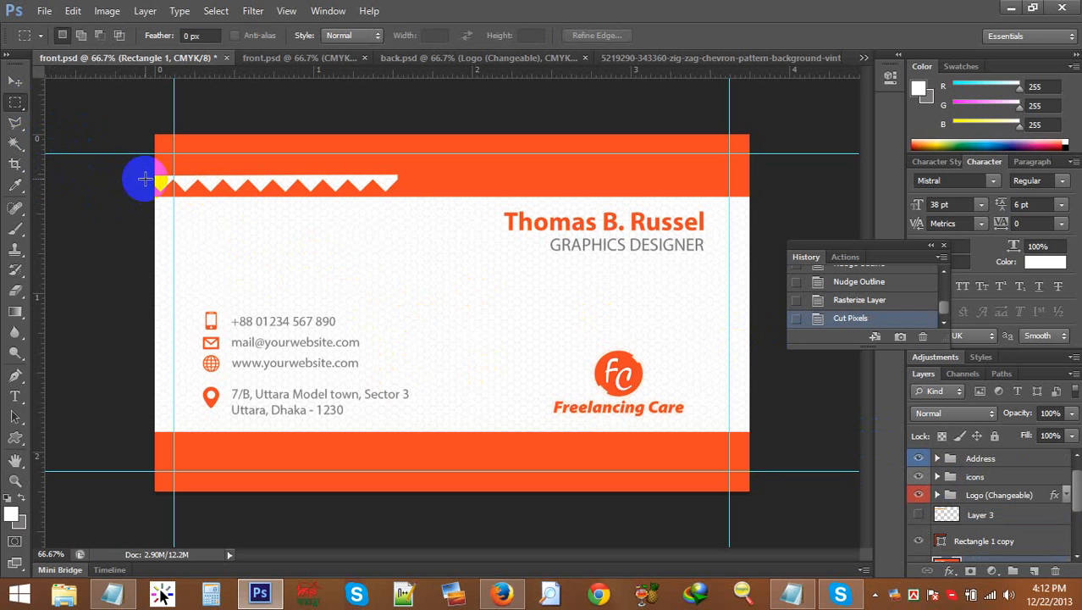
{"action": "left_click_drag", "start_coordinate": [146, 178], "coordinate": [375, 200]}
{"action": "key", "text": "Up"}
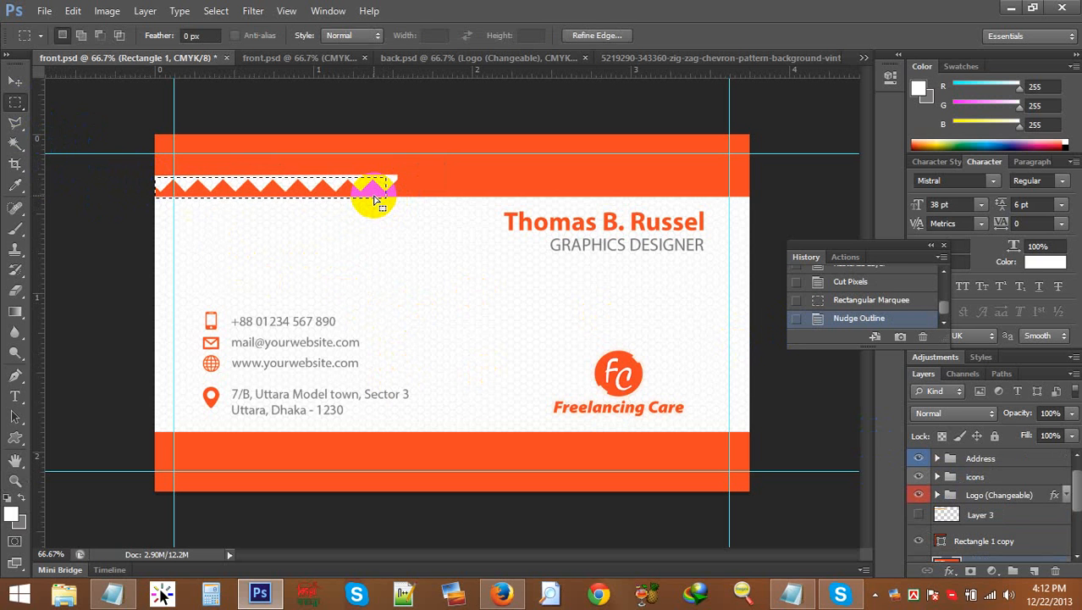
{"action": "key", "text": "ctrl+v"}
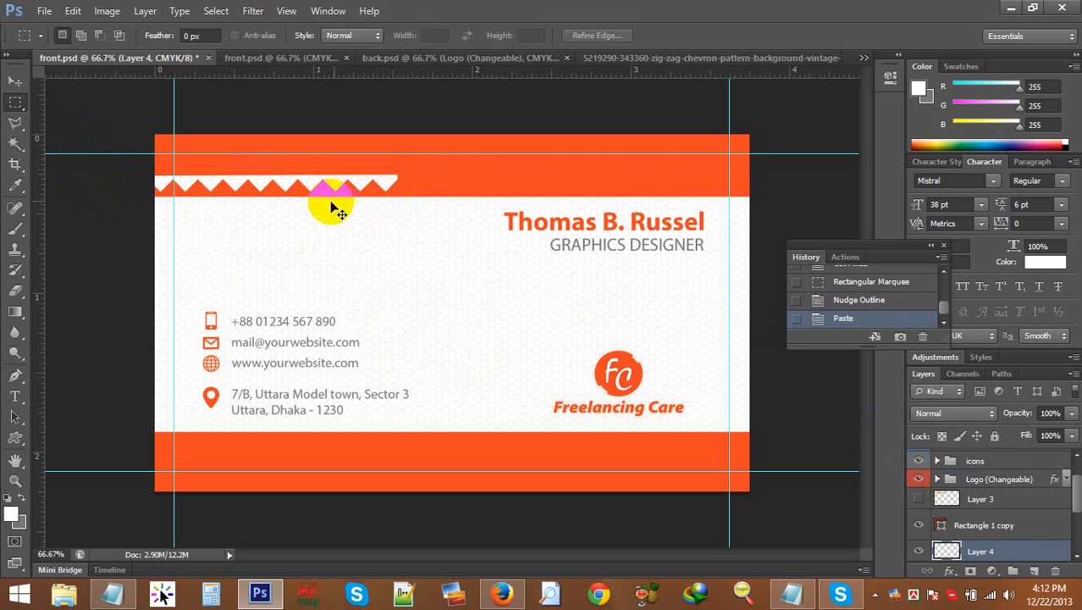
Step: Rotate the pasted teeth 180° and place them at the orange band's lower edge, flush with the card's right edge
{"action": "key", "text": "ctrl+t"}
{"action": "left_click_drag", "start_coordinate": [309, 181], "coordinate": [356, 231]}
{"action": "right_click", "coordinate": [357, 231]}
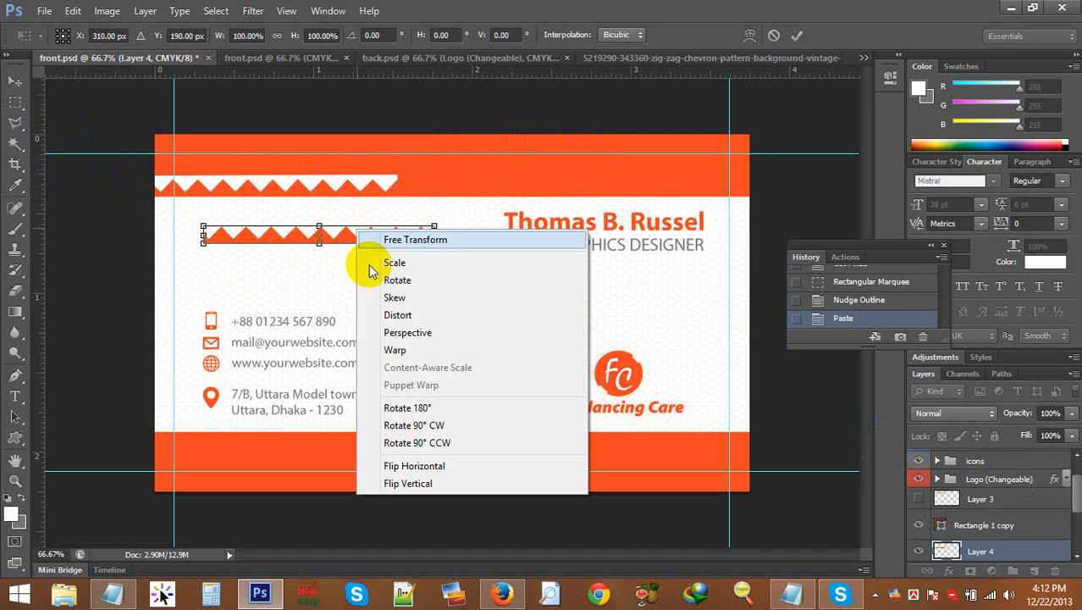
{"action": "left_click", "coordinate": [407, 405]}
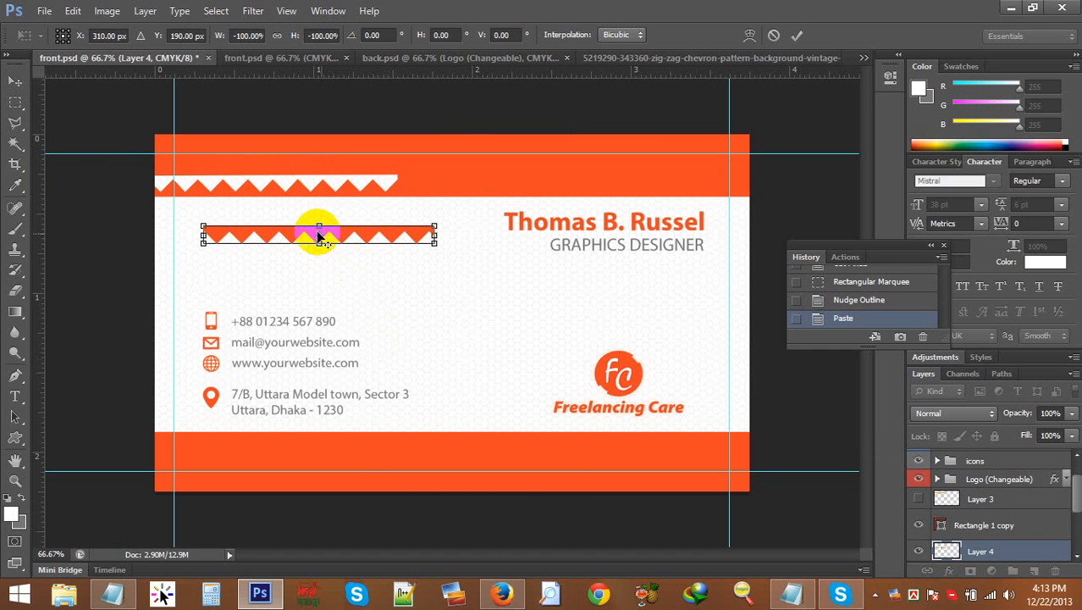
{"action": "left_click_drag", "start_coordinate": [319, 236], "coordinate": [332, 196]}
{"action": "left_click_drag", "start_coordinate": [399, 235], "coordinate": [690, 181]}
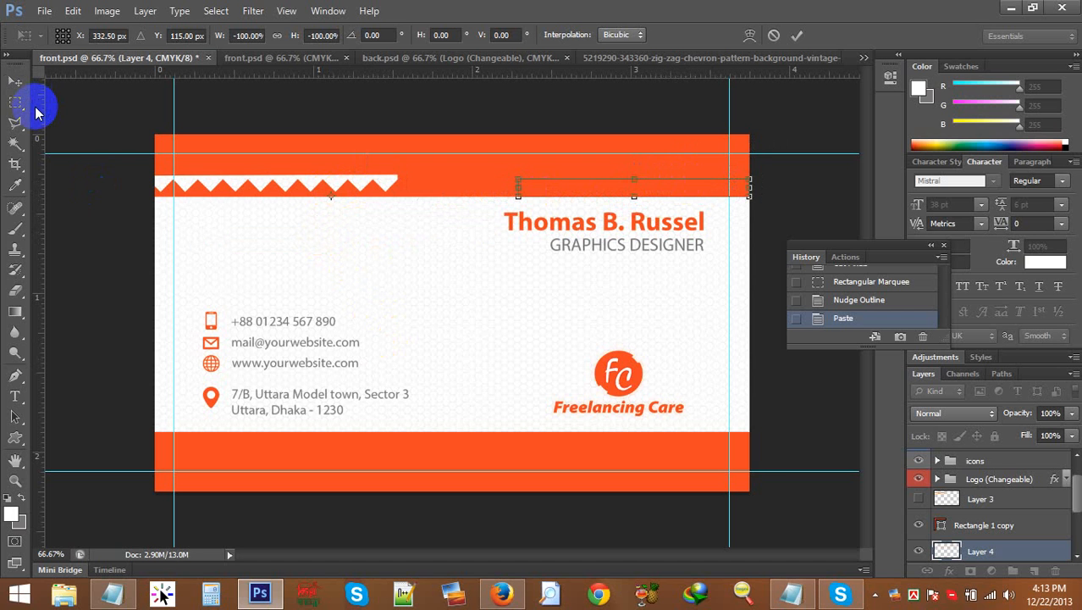
{"action": "left_click", "coordinate": [15, 102]}
Step: Cut the lower strip of the upper orange band off the Rectangle 1 layer across the full card width
{"action": "scroll", "coordinate": [996, 542], "scroll_direction": "down", "scroll_amount": 1}
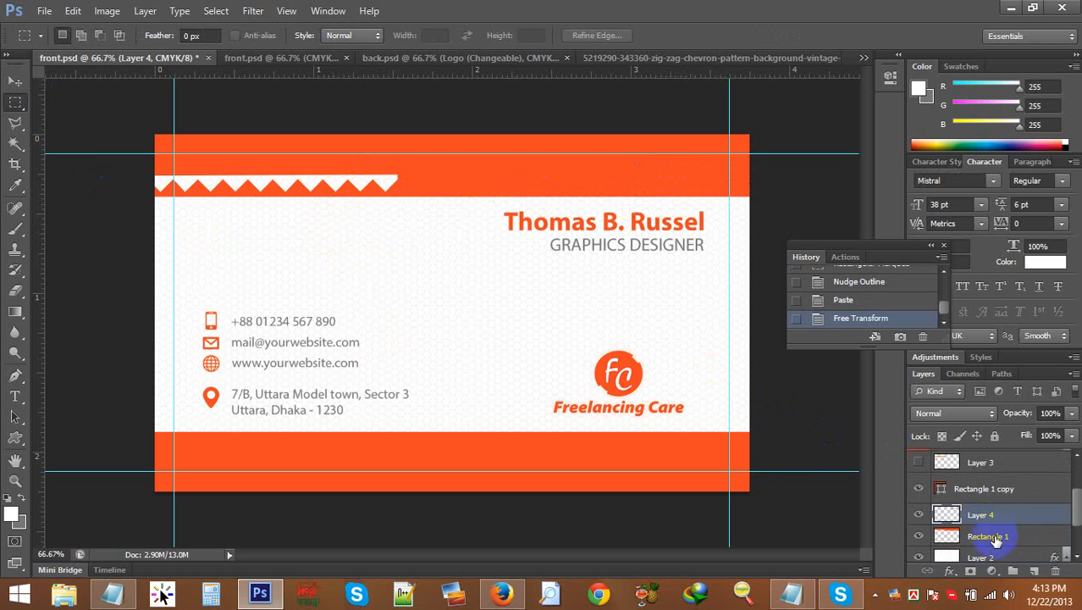
{"action": "left_click", "coordinate": [995, 540]}
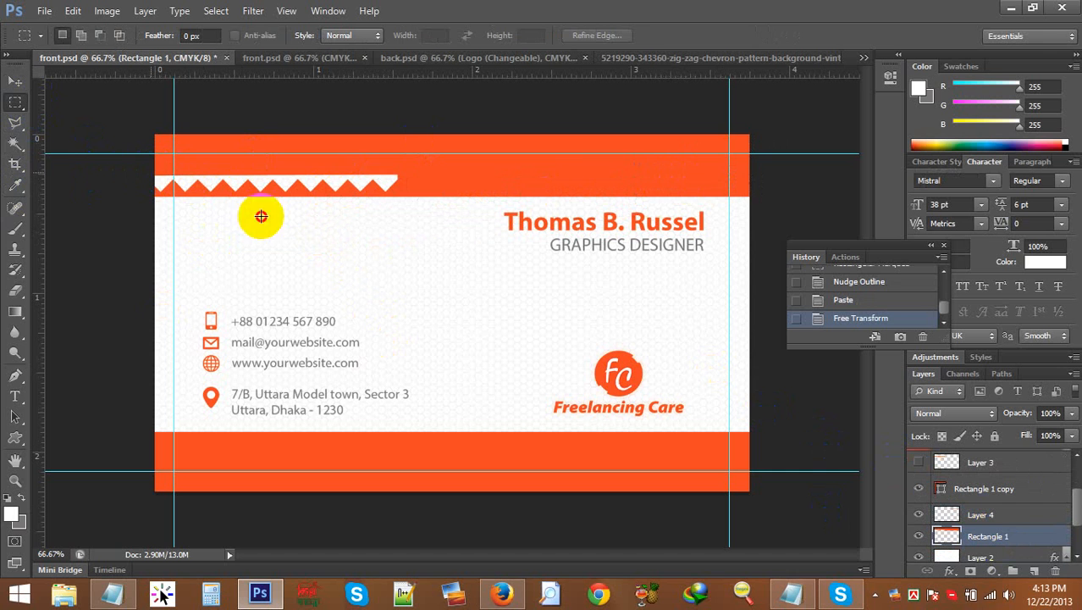
{"action": "left_click_drag", "start_coordinate": [155, 172], "coordinate": [773, 241]}
{"action": "key", "text": "ctrl+x"}
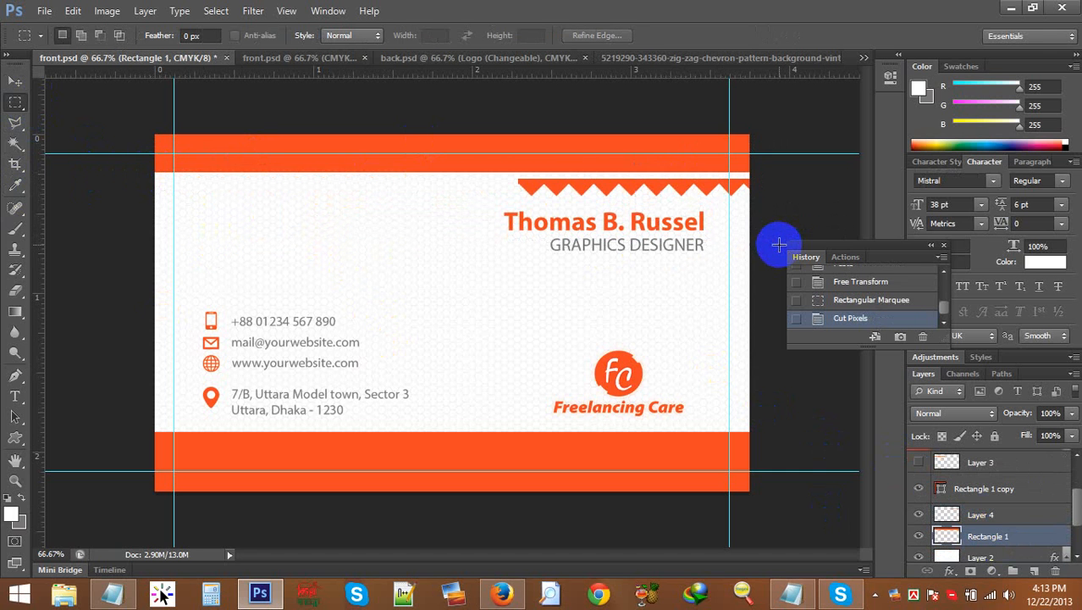
Step: Nudge the row of teeth on Layer 4 up until only its points stick out below the orange band
{"action": "left_click", "coordinate": [955, 511]}
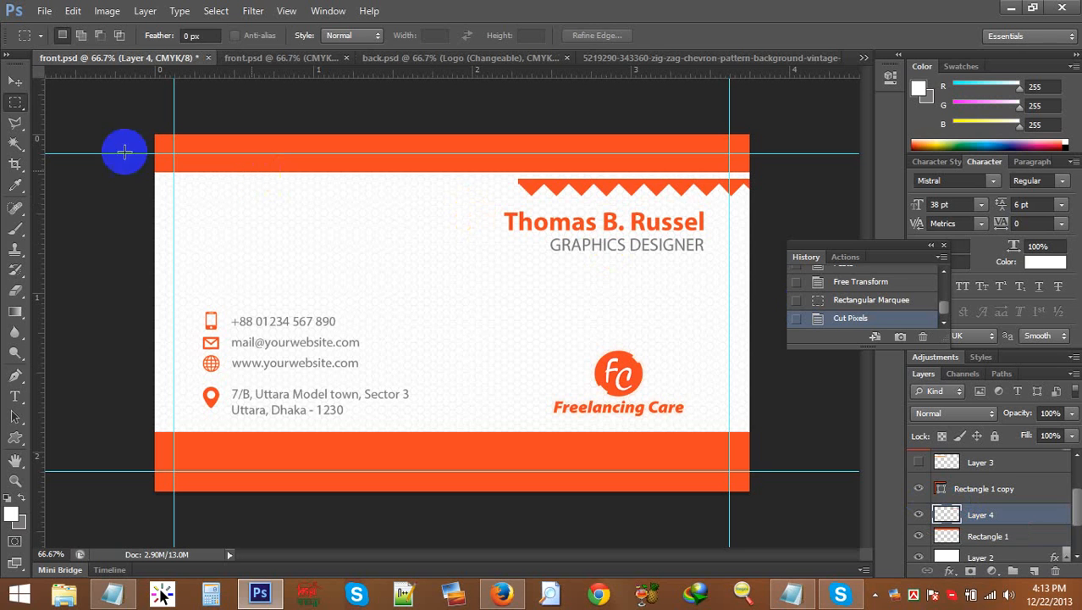
{"action": "left_click", "coordinate": [13, 82]}
{"action": "key", "text": "Up"}
{"action": "key", "text": "Up"}
{"action": "key", "text": "Up"}
{"action": "key", "text": "Up"}
{"action": "key", "text": "Up"}
{"action": "key", "text": "Up"}
{"action": "key", "text": "Up"}
{"action": "key", "text": "Up"}
{"action": "key", "text": "Up"}
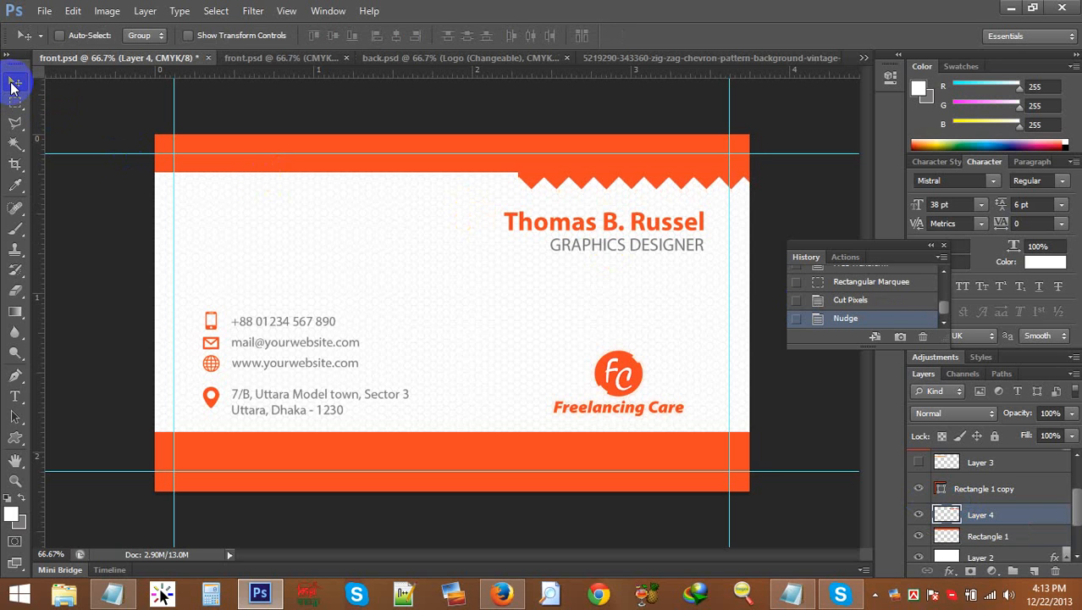
{"action": "left_click", "coordinate": [162, 160]}
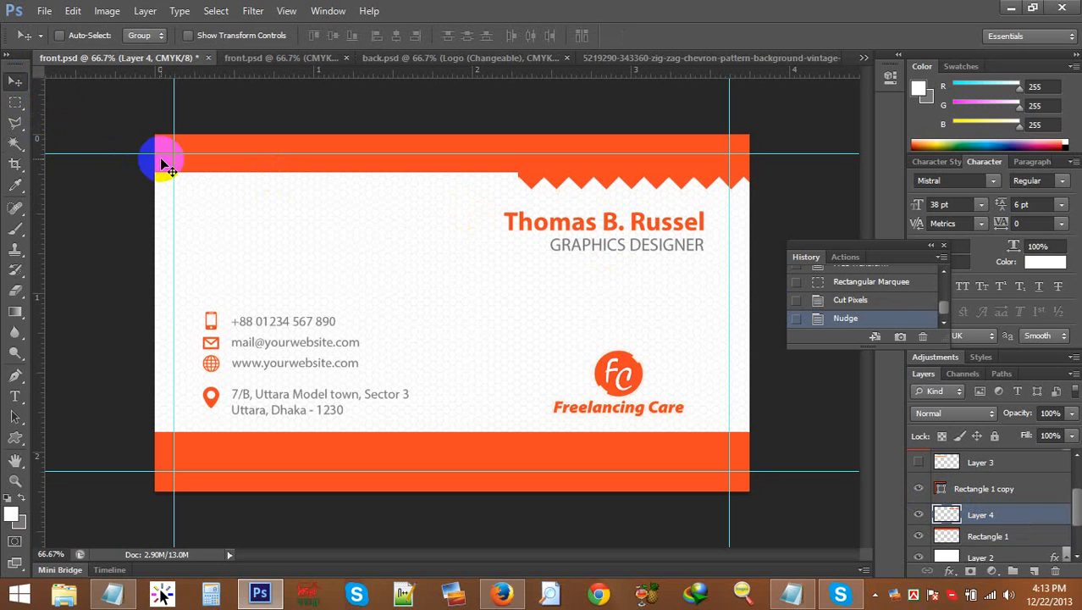
{"action": "key", "text": "Up"}
{"action": "key", "text": "Up"}
{"action": "key", "text": "Up"}
{"action": "key", "text": "Up"}
{"action": "key", "text": "Up"}
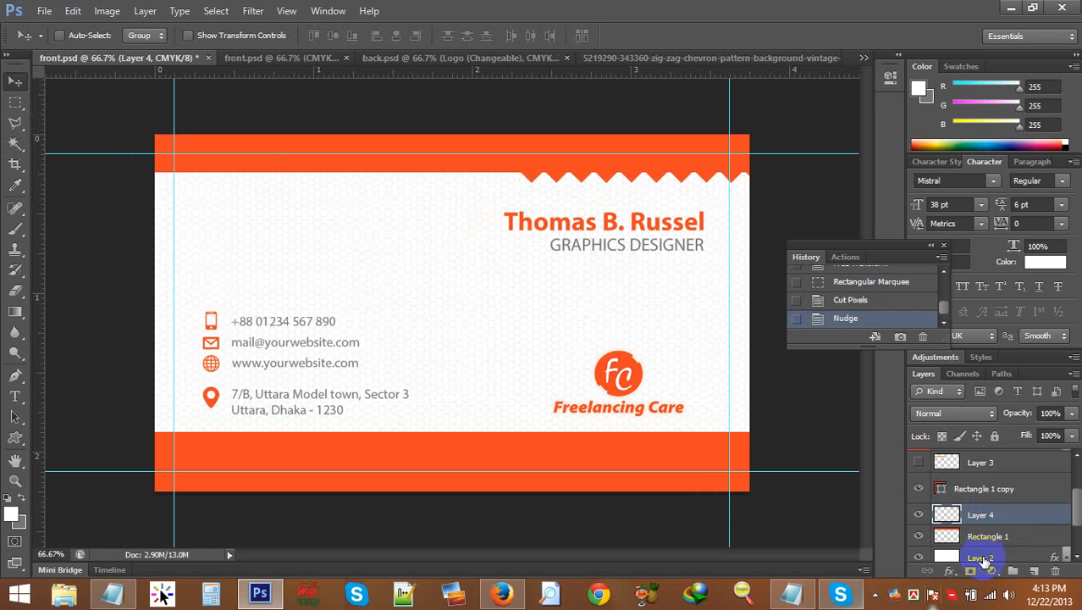
Step: Cut another strip off the lower edge of the upper orange band on the Rectangle 1 layer across the full card width
{"action": "left_click", "coordinate": [927, 535]}
{"action": "left_click", "coordinate": [17, 102]}
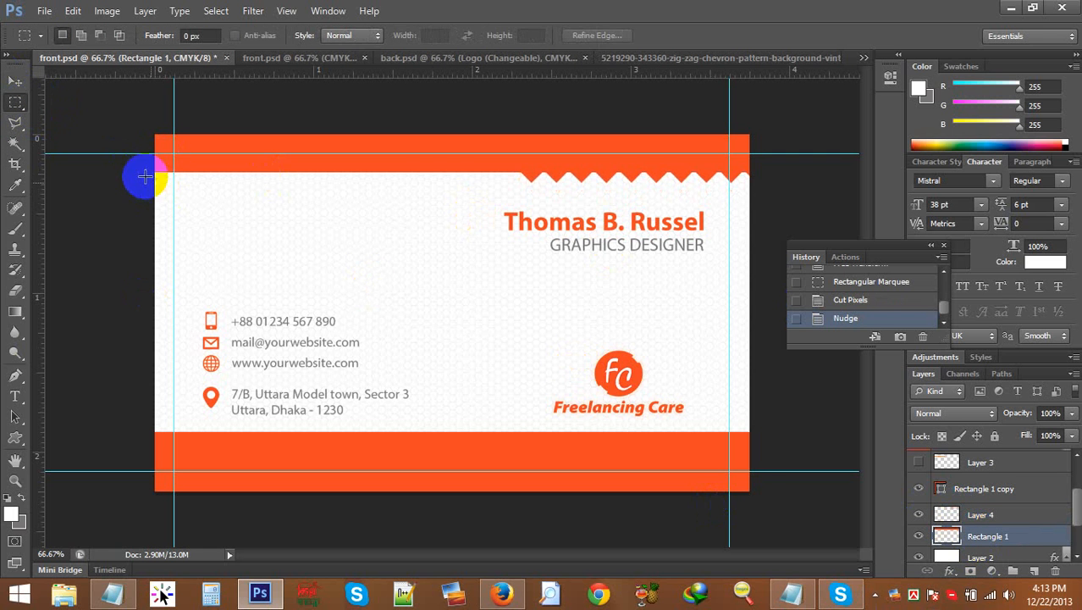
{"action": "left_click_drag", "start_coordinate": [144, 169], "coordinate": [973, 280]}
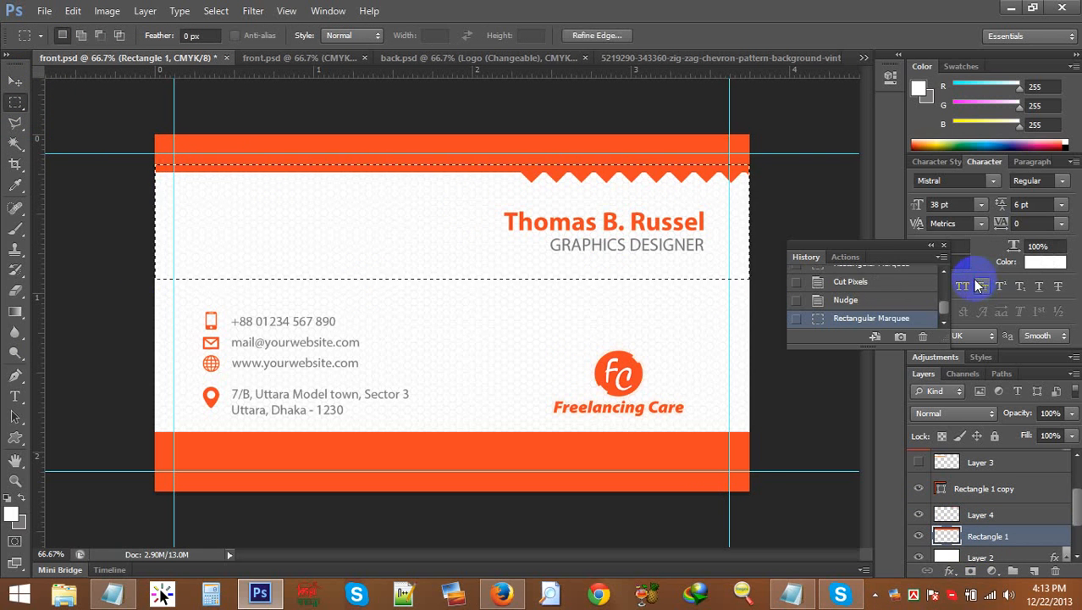
{"action": "key", "text": "ctrl+x"}
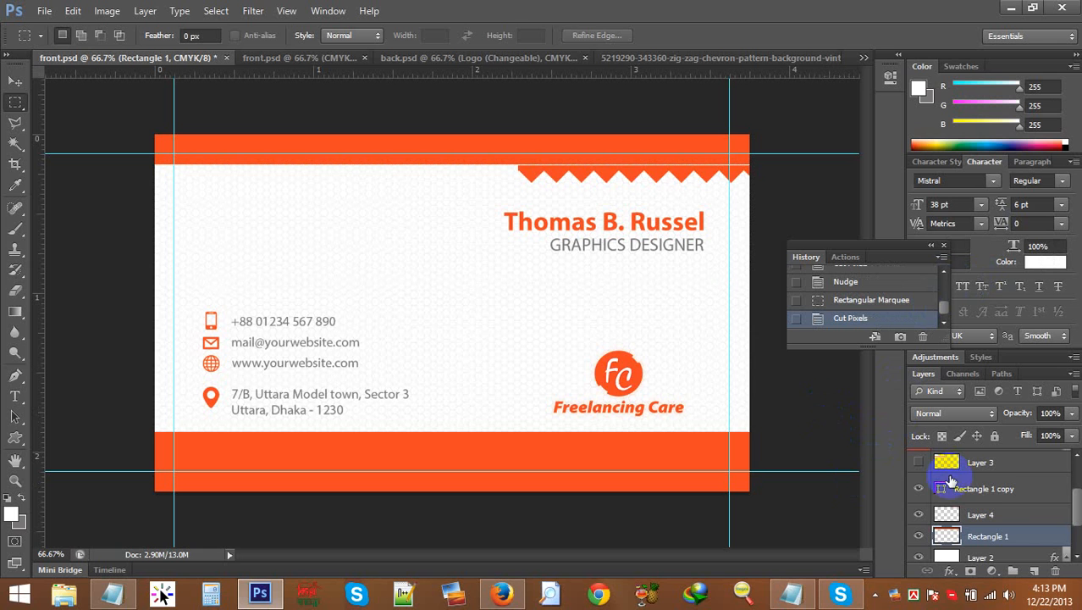
Step: Nudge the row of teeth on Layer 4 up slightly so it joins the trimmed orange band
{"action": "left_click", "coordinate": [981, 516]}
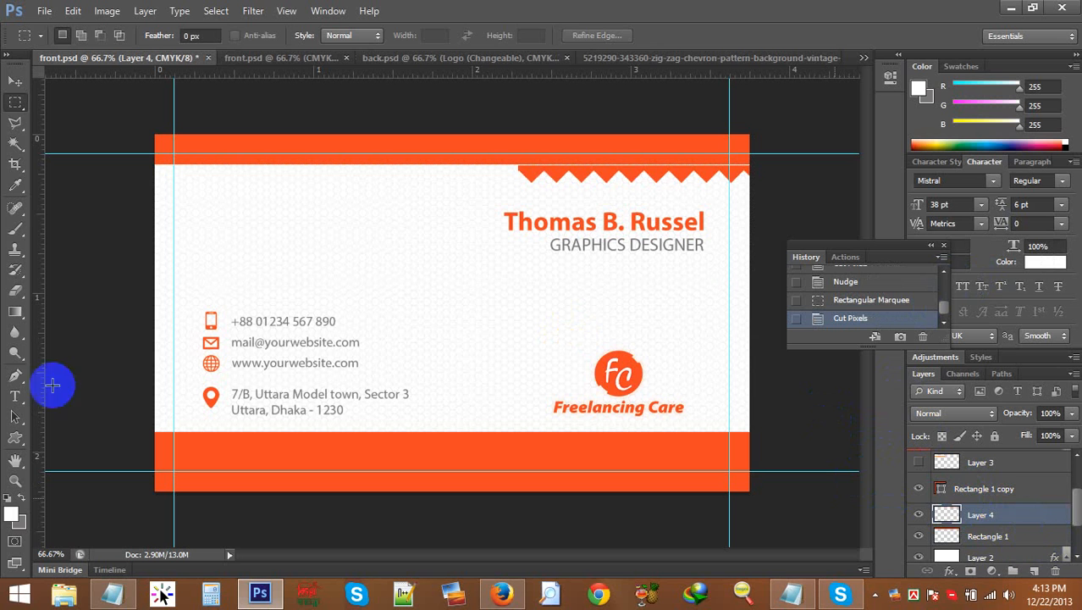
{"action": "left_click", "coordinate": [16, 81]}
{"action": "key", "text": "shift+Up"}
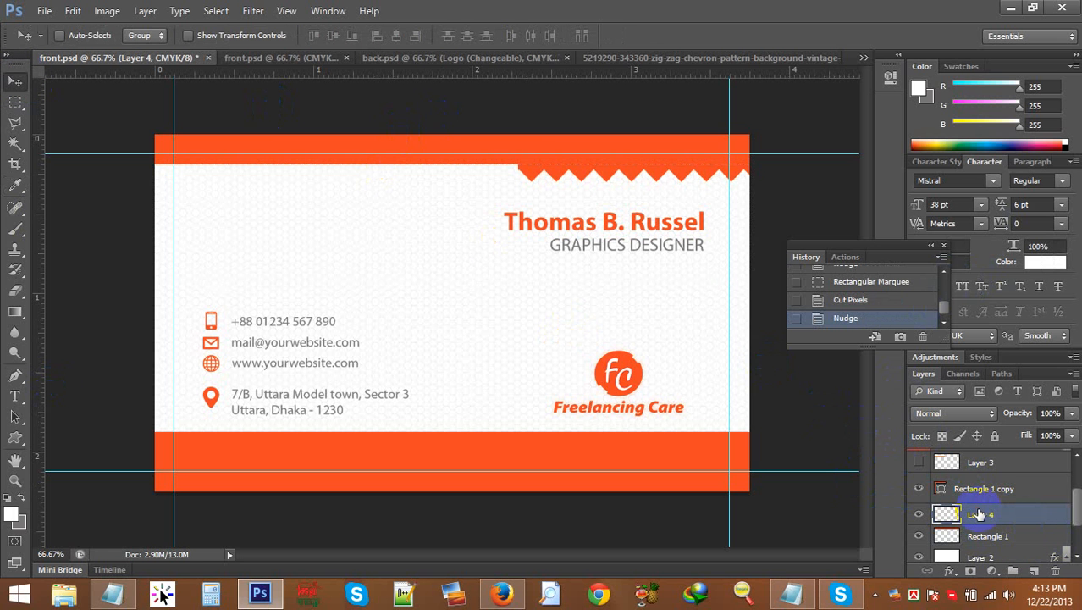
Step: Duplicate the Layer 4 teeth to the left of the original row and nudge the copy up until it joins the band
{"action": "left_click_drag", "start_coordinate": [518, 160], "coordinate": [299, 167]}
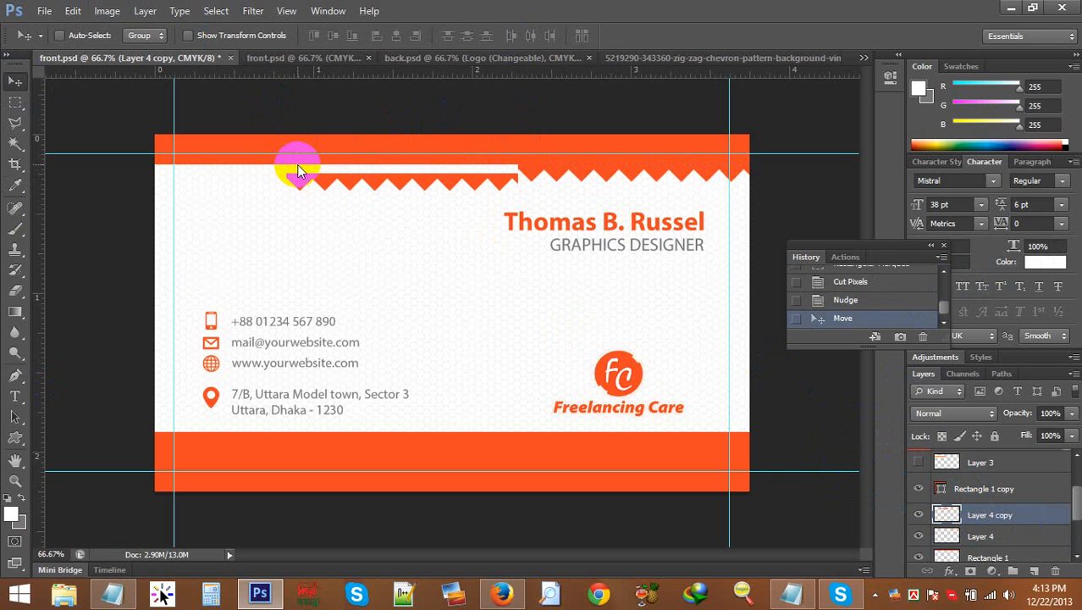
{"action": "key", "text": "Up"}
{"action": "key", "text": "Up"}
{"action": "key", "text": "Up"}
{"action": "key", "text": "Up"}
{"action": "key", "text": "Up"}
{"action": "key", "text": "Up"}
{"action": "key", "text": "Up"}
{"action": "key", "text": "Up"}
{"action": "key", "text": "Up"}
{"action": "key", "text": "Up"}
{"action": "key", "text": "Up"}
{"action": "key", "text": "Up"}
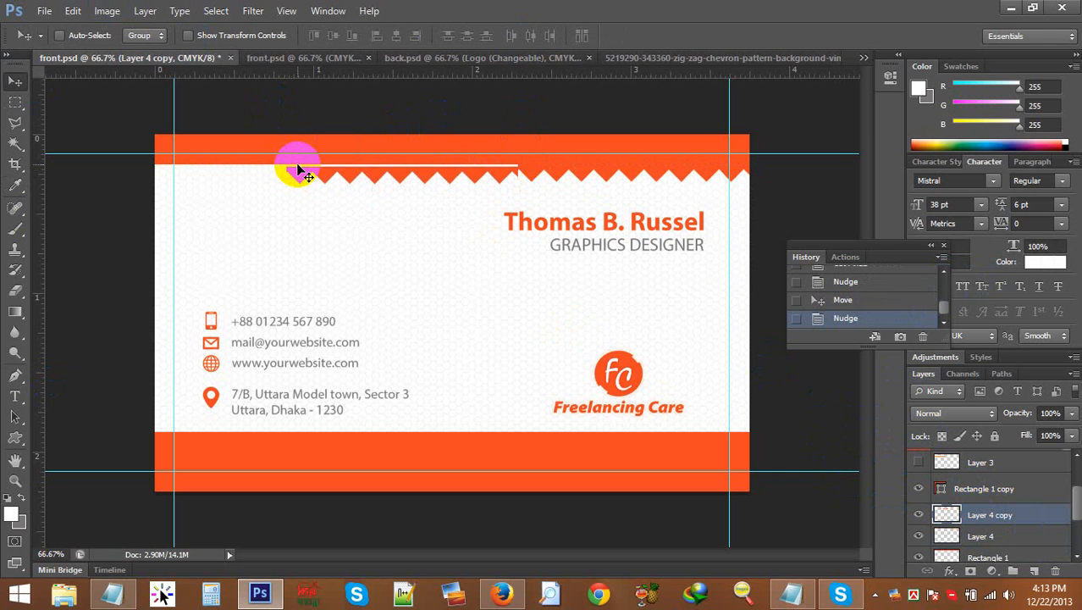
{"action": "key", "text": "Up"}
{"action": "key", "text": "Up"}
{"action": "key", "text": "Up"}
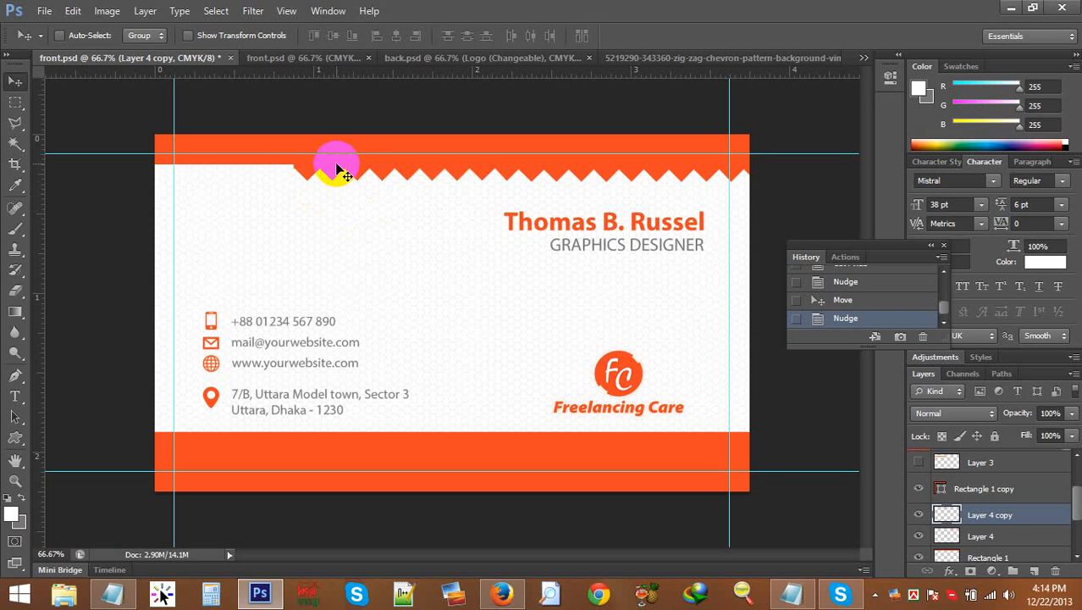
Step: Duplicate the teeth once more out past the card's left edge and nudge the copy vertically to align with the other teeth
{"action": "left_click_drag", "start_coordinate": [332, 178], "coordinate": [117, 180]}
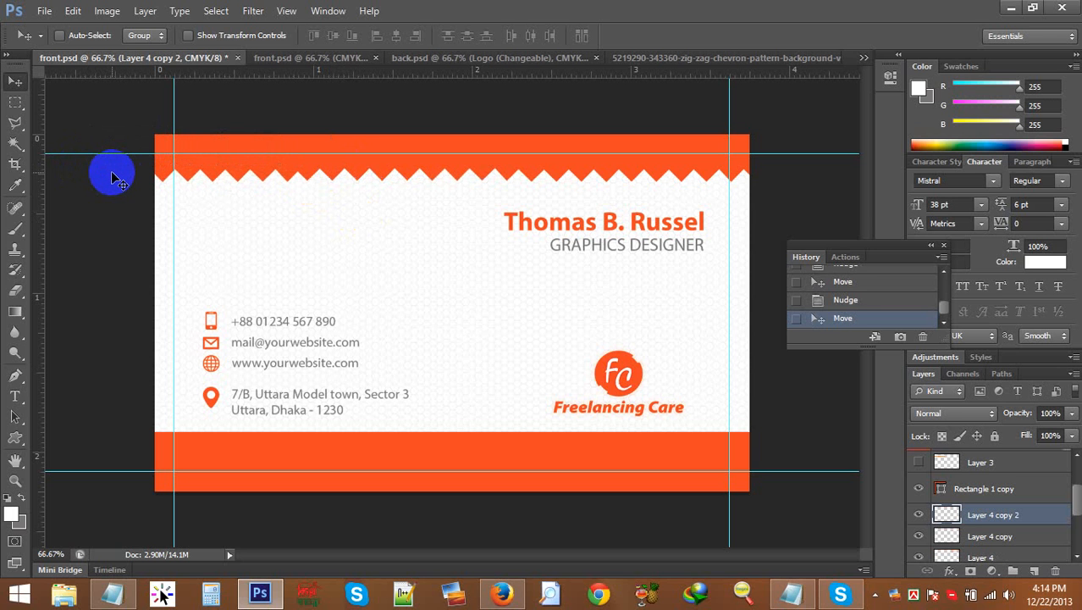
{"action": "key", "text": "Up"}
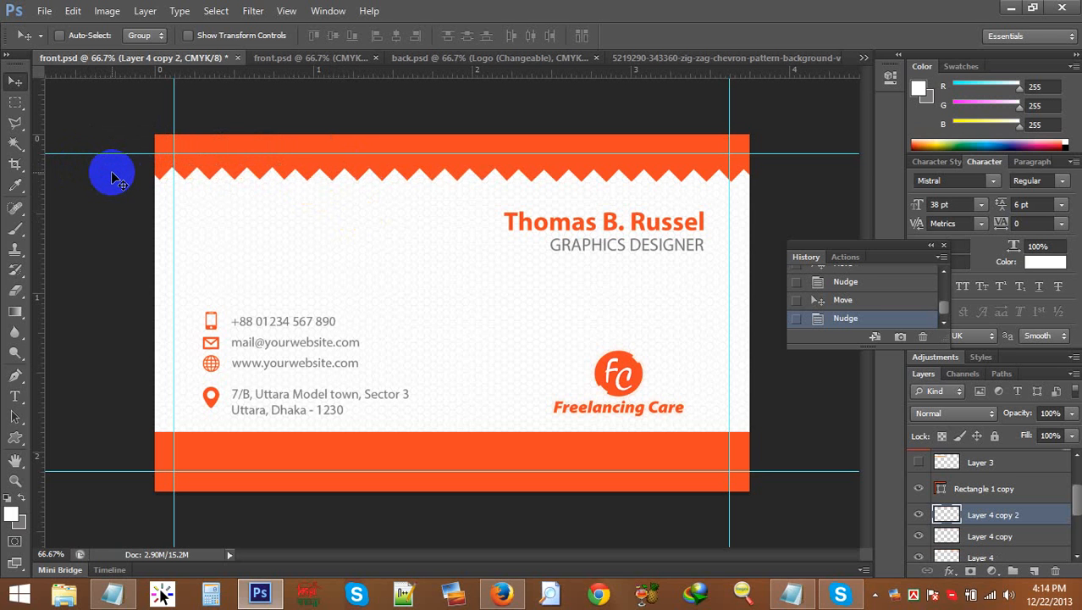
{"action": "key", "text": "Down"}
{"action": "key", "text": "Down"}
{"action": "key", "text": "Down"}
{"action": "key", "text": "Down"}
{"action": "key", "text": "Down"}
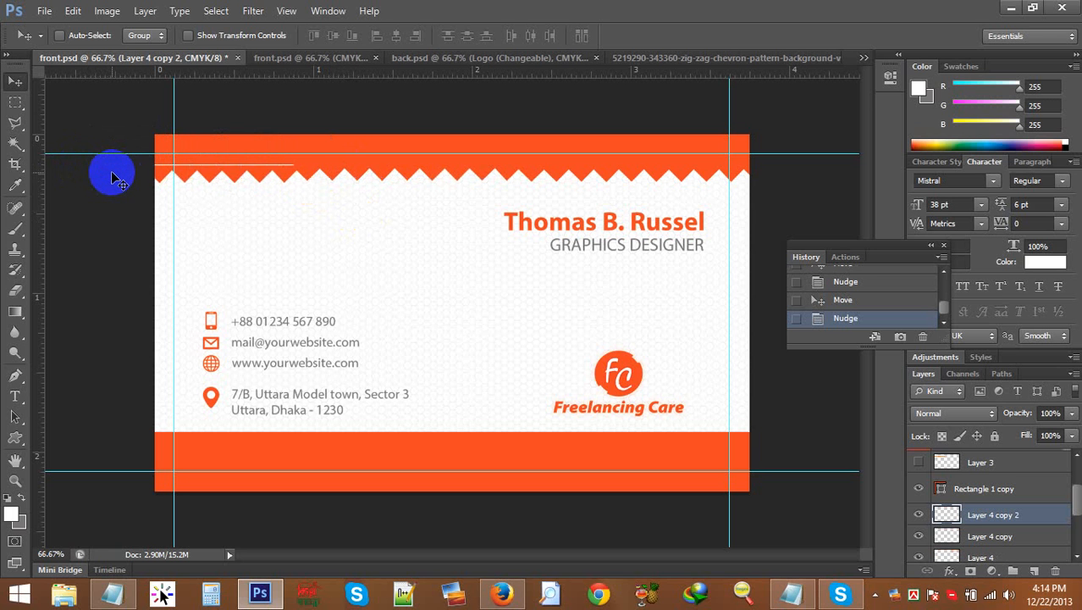
{"action": "key", "text": "Up"}
{"action": "key", "text": "Up"}
{"action": "key", "text": "Up"}
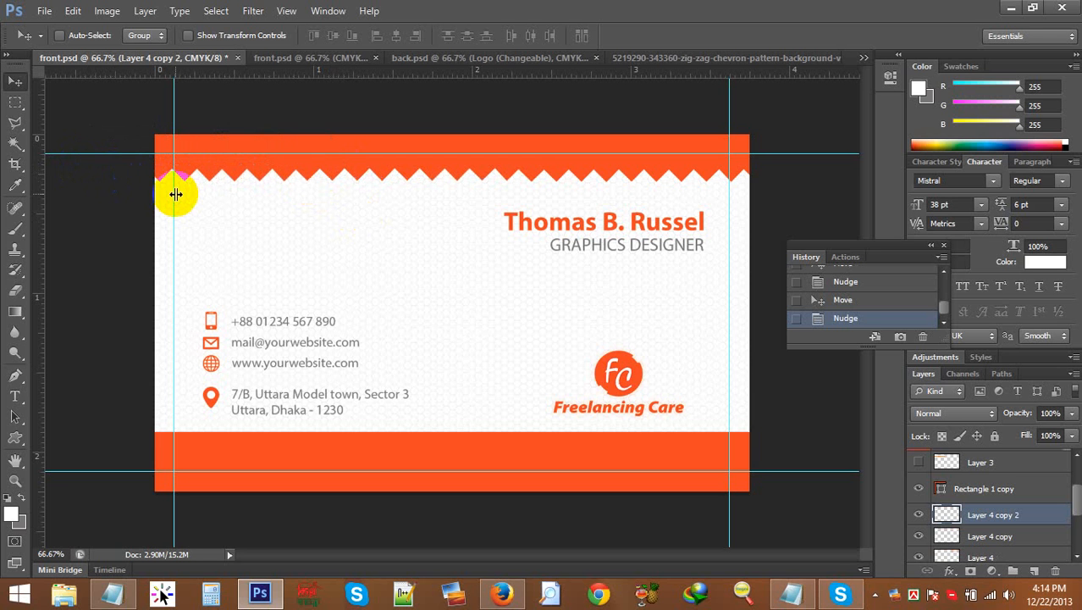
Step: Merge Layer 4 and its two copies into one layer and rename it Zig Zag Bar
{"action": "left_click", "coordinate": [1014, 514]}
{"action": "scroll", "coordinate": [996, 508], "scroll_direction": "down", "scroll_amount": 1}
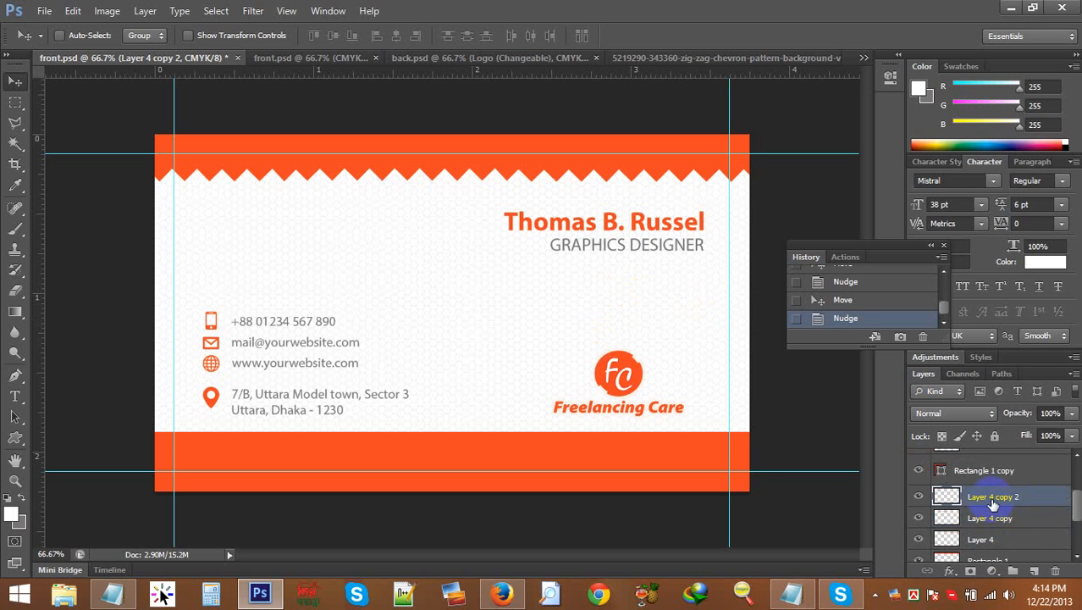
{"action": "scroll", "coordinate": [1007, 532], "scroll_direction": "down", "scroll_amount": 1}
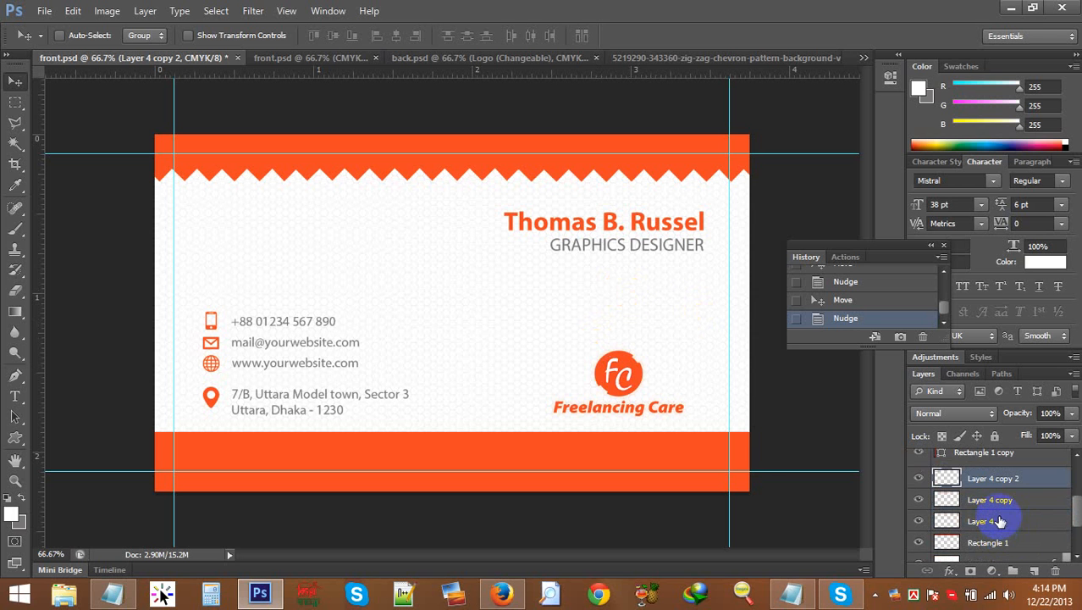
{"action": "left_click", "coordinate": [1000, 521], "text": "shift"}
{"action": "right_click", "coordinate": [1000, 521]}
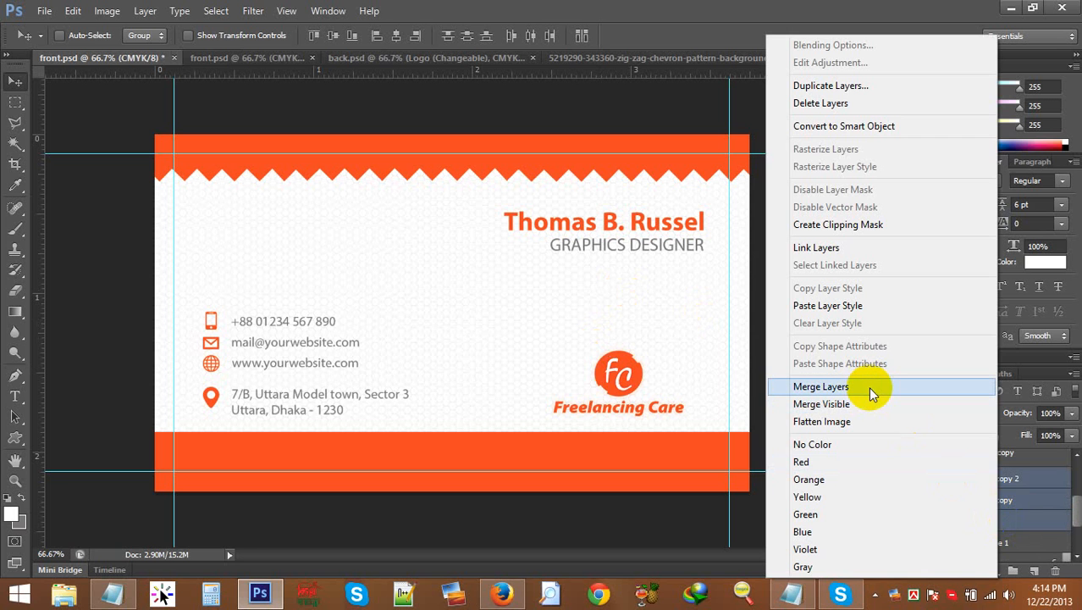
{"action": "left_click", "coordinate": [868, 387]}
{"action": "left_click", "coordinate": [918, 476]}
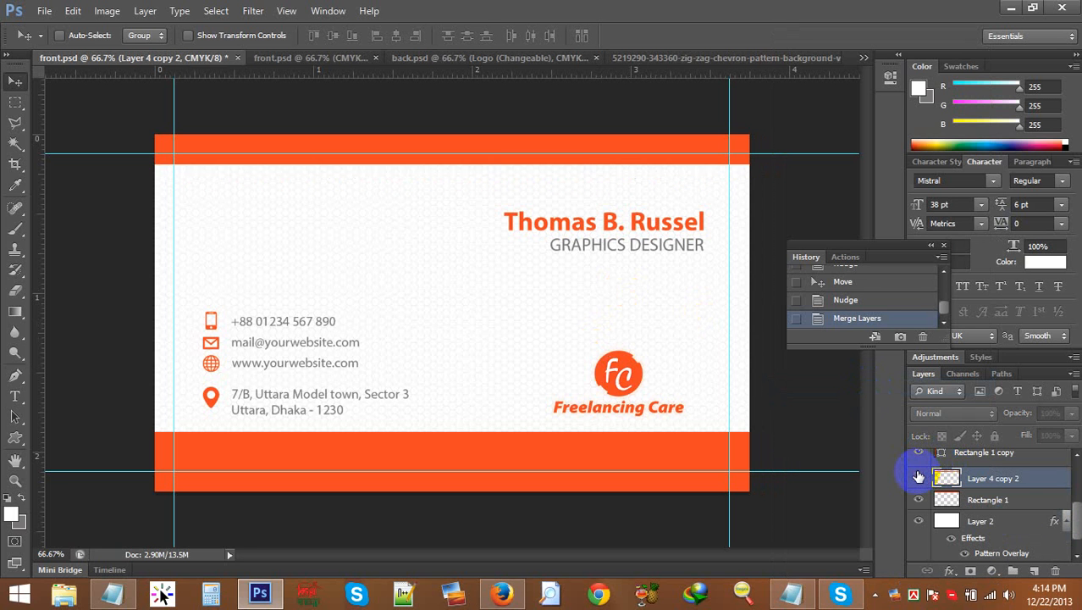
{"action": "left_click", "coordinate": [918, 477]}
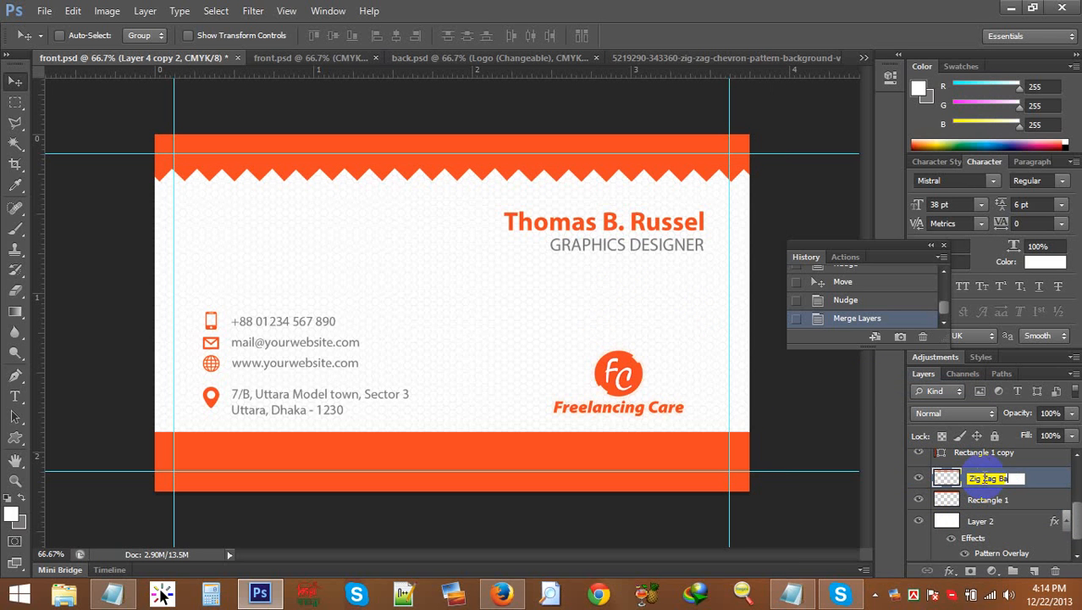
{"action": "left_click", "coordinate": [1007, 454]}
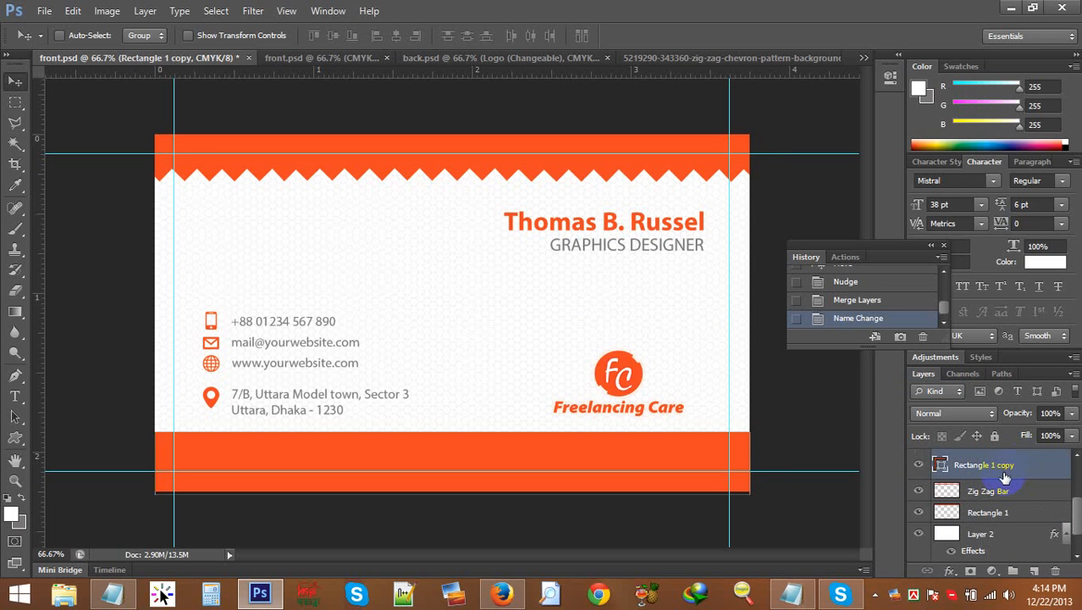
Step: Duplicate the Zig Zag Bar, rotate the copy 180° and place it along the upper edge of the lower orange band
{"action": "left_click", "coordinate": [1008, 491]}
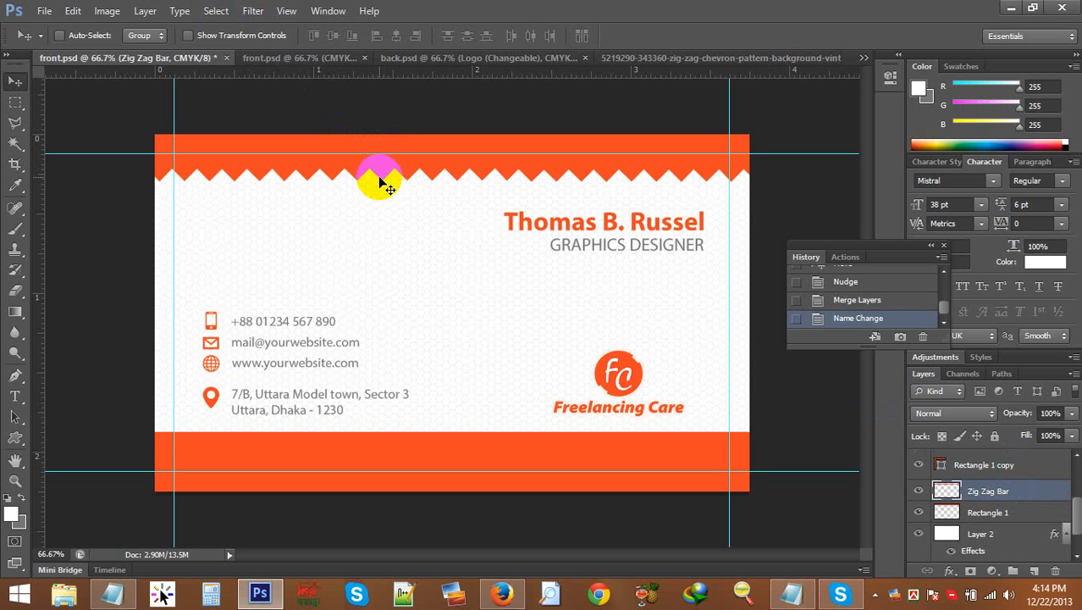
{"action": "left_click_drag", "start_coordinate": [387, 173], "coordinate": [397, 391]}
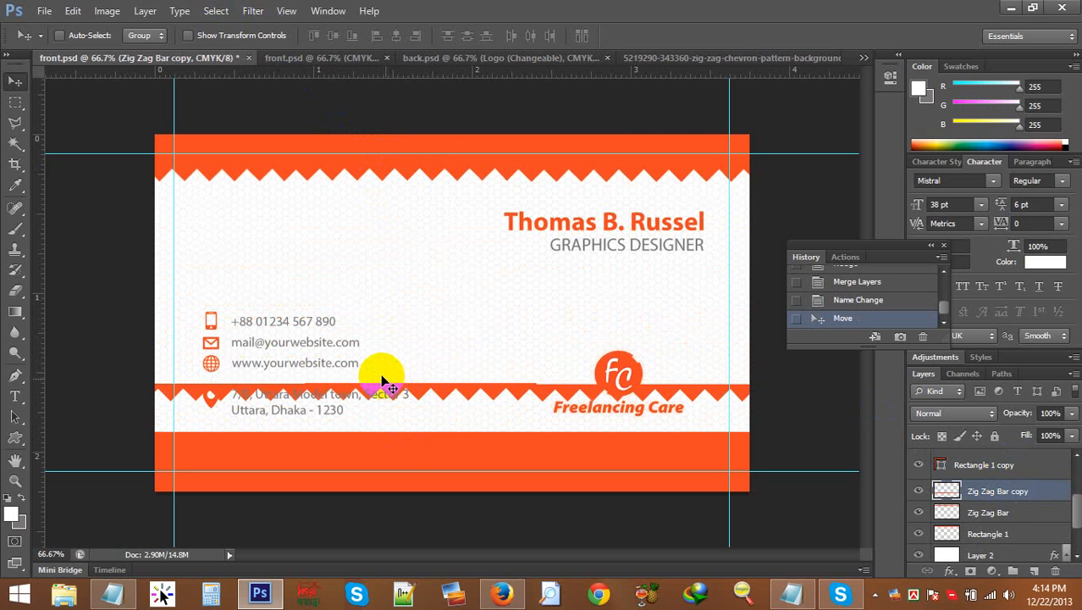
{"action": "key", "text": "ctrl+t"}
{"action": "right_click", "coordinate": [392, 394]}
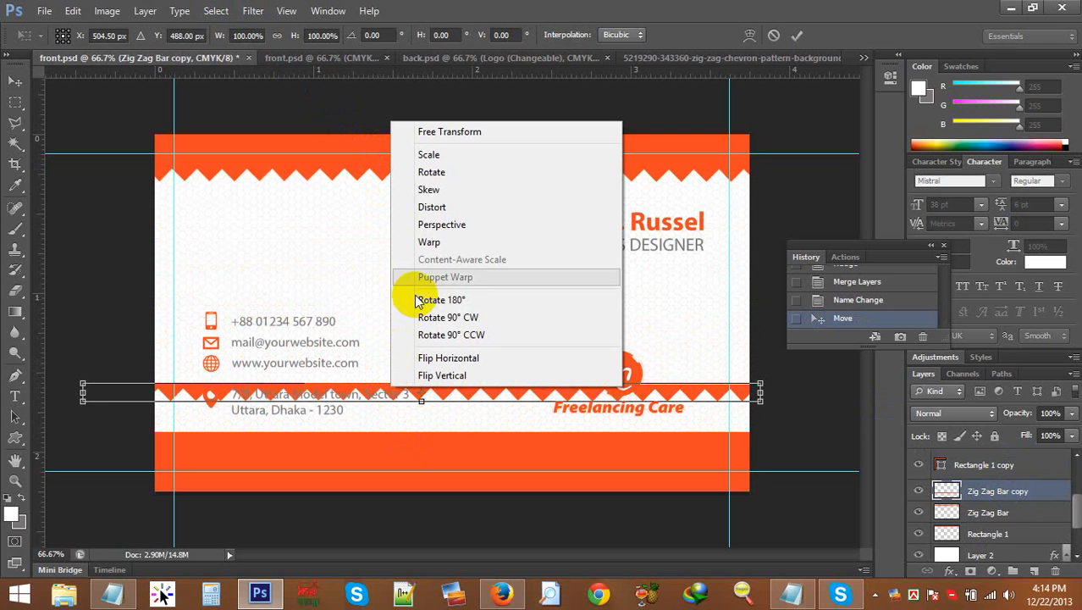
{"action": "left_click", "coordinate": [424, 299]}
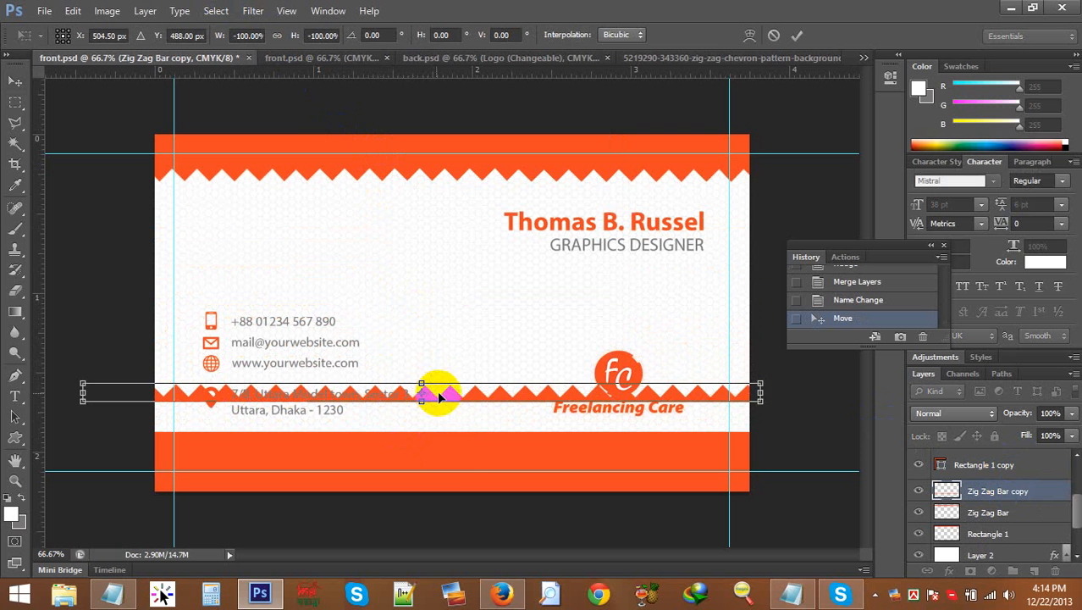
{"action": "left_click_drag", "start_coordinate": [428, 388], "coordinate": [449, 441]}
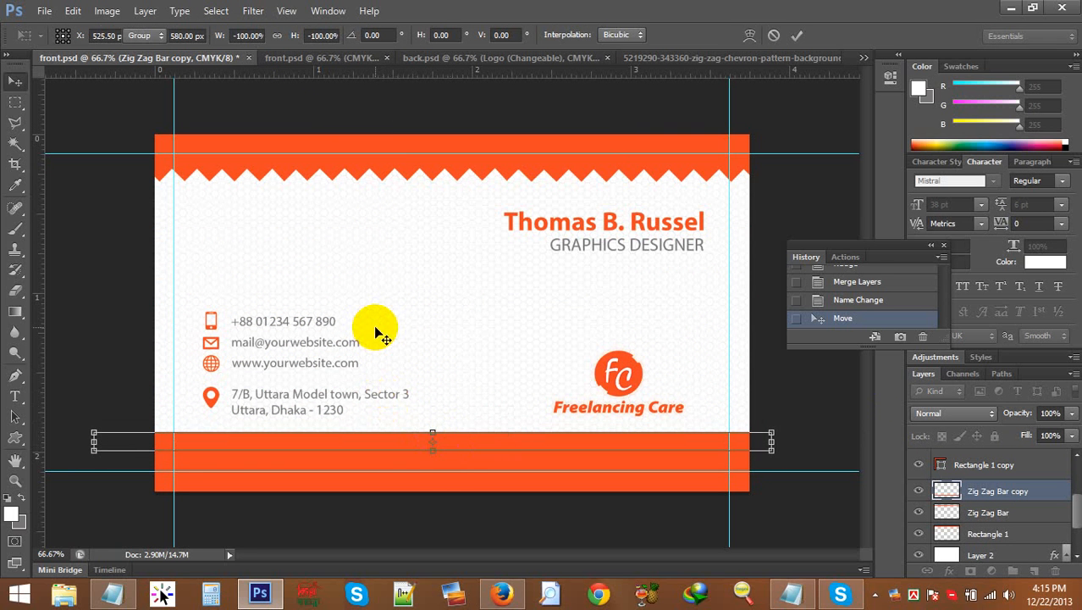
{"action": "key", "text": "Return"}
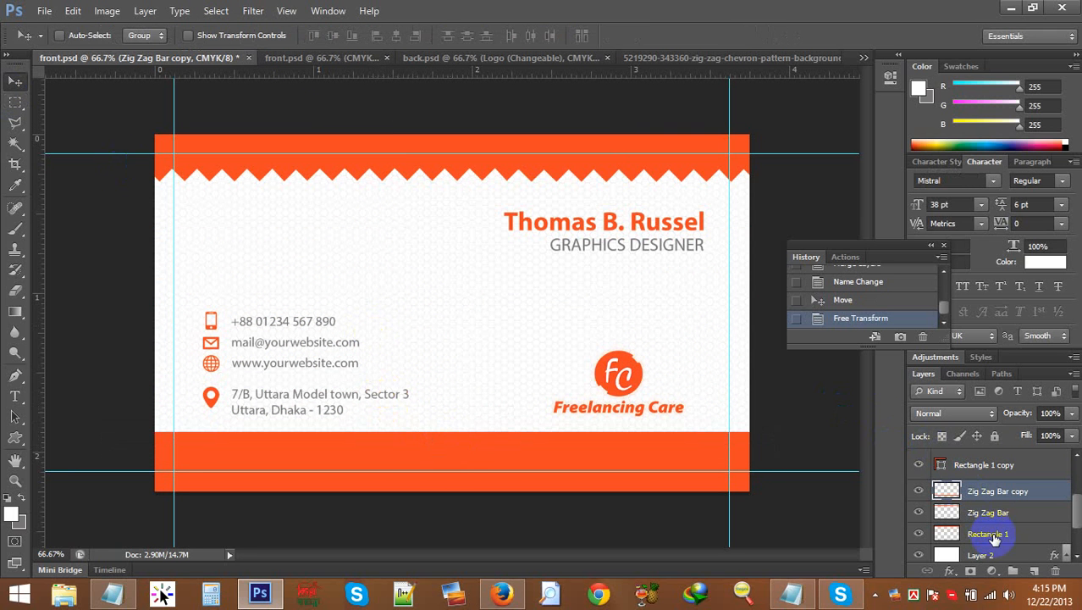
Step: Rasterize the Rectangle 1 copy layer that holds the lower orange band
{"action": "scroll", "coordinate": [993, 537], "scroll_direction": "up", "scroll_amount": 1}
{"action": "left_click", "coordinate": [982, 490]}
{"action": "right_click", "coordinate": [982, 490]}
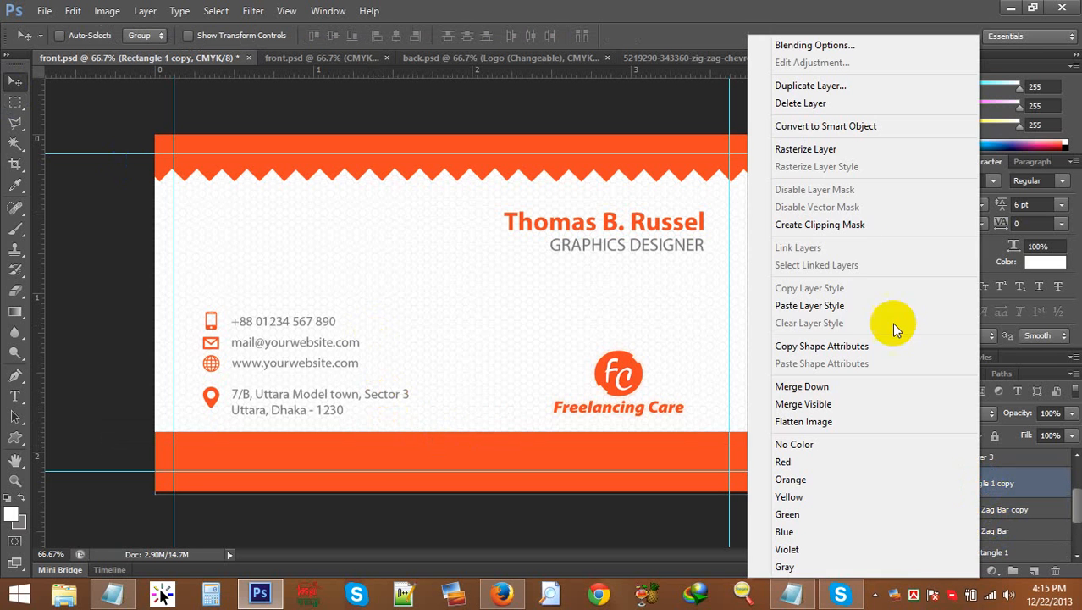
{"action": "left_click", "coordinate": [846, 152]}
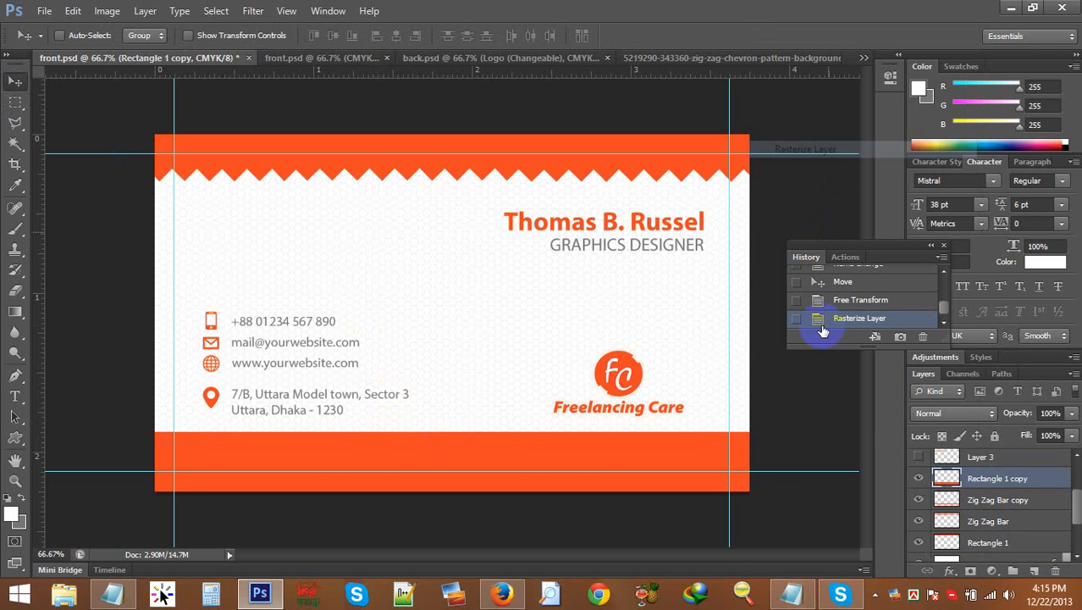
{"action": "right_click", "coordinate": [978, 479]}
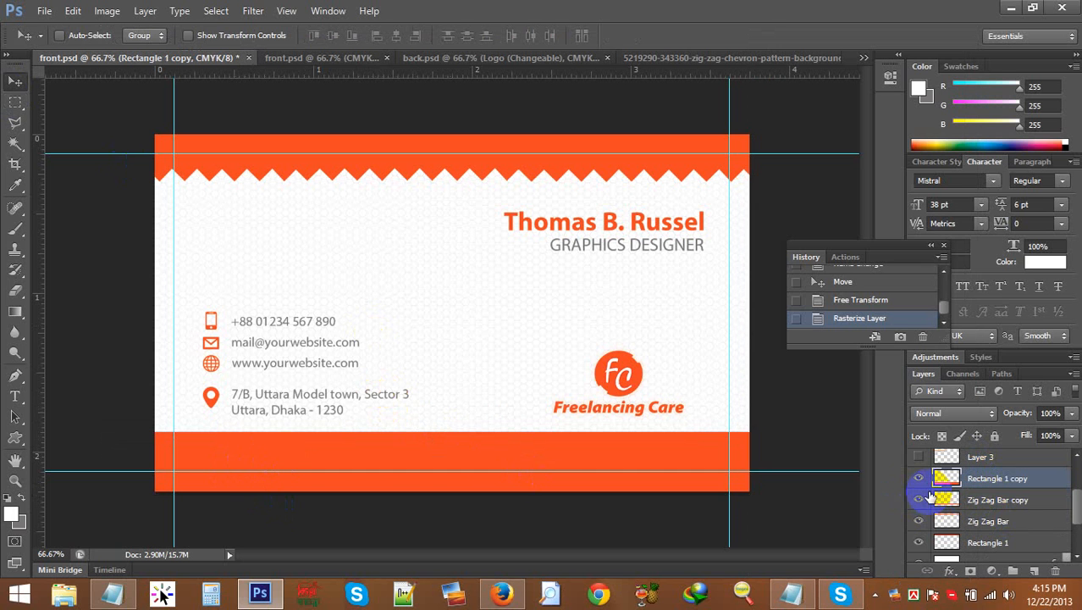
{"action": "left_click", "coordinate": [918, 479]}
{"action": "left_click", "coordinate": [918, 479]}
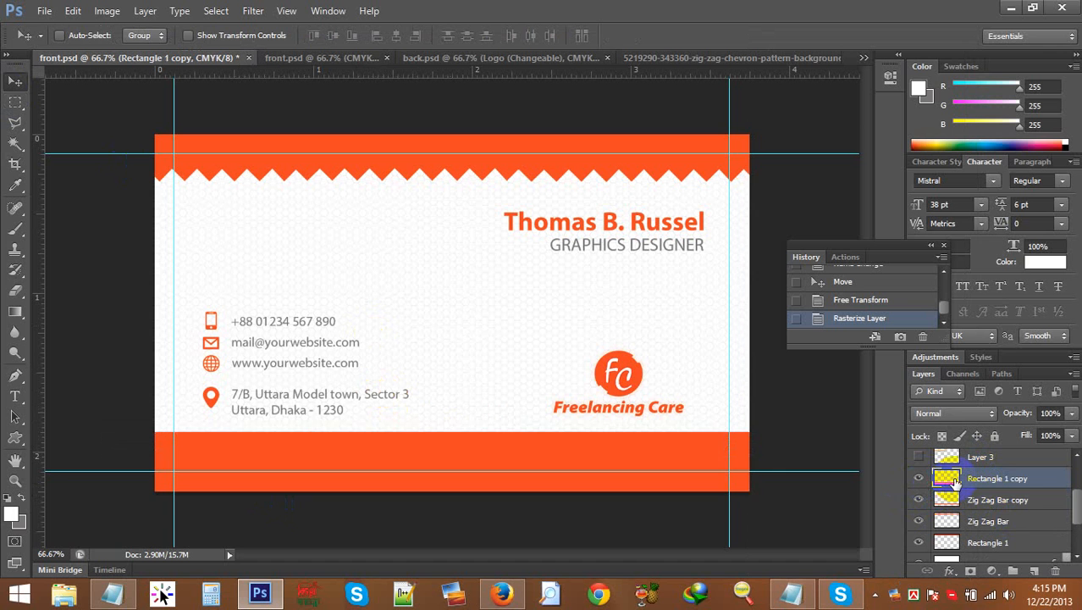
Step: Cut the upper strip of the lower orange band off Rectangle 1 copy across the full card width, down to the teeth's base
{"action": "left_click", "coordinate": [15, 102]}
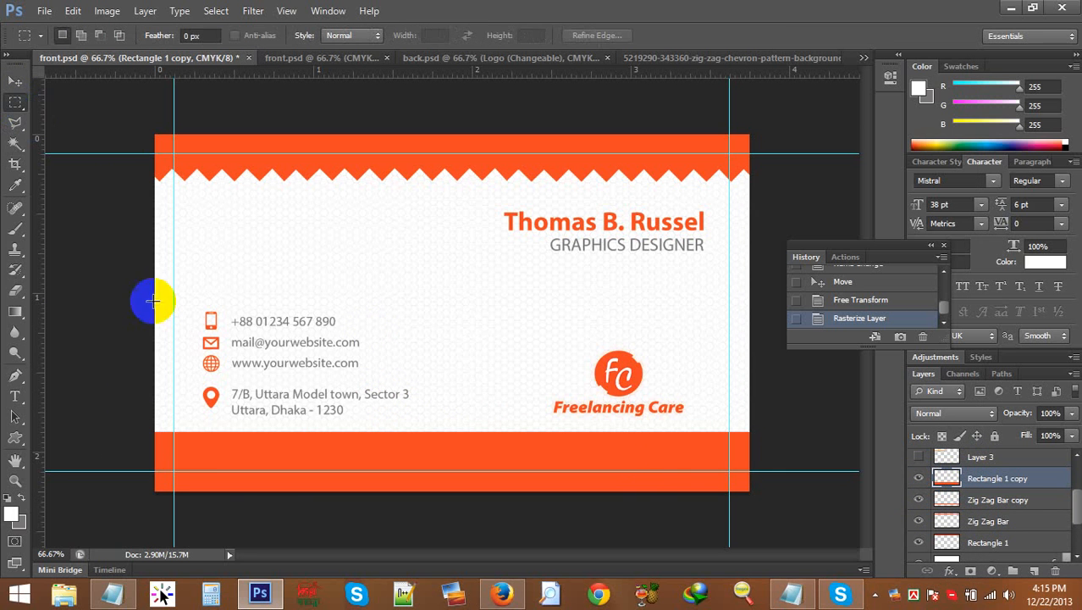
{"action": "left_click_drag", "start_coordinate": [104, 416], "coordinate": [778, 446]}
{"action": "key", "text": "ctrl+x"}
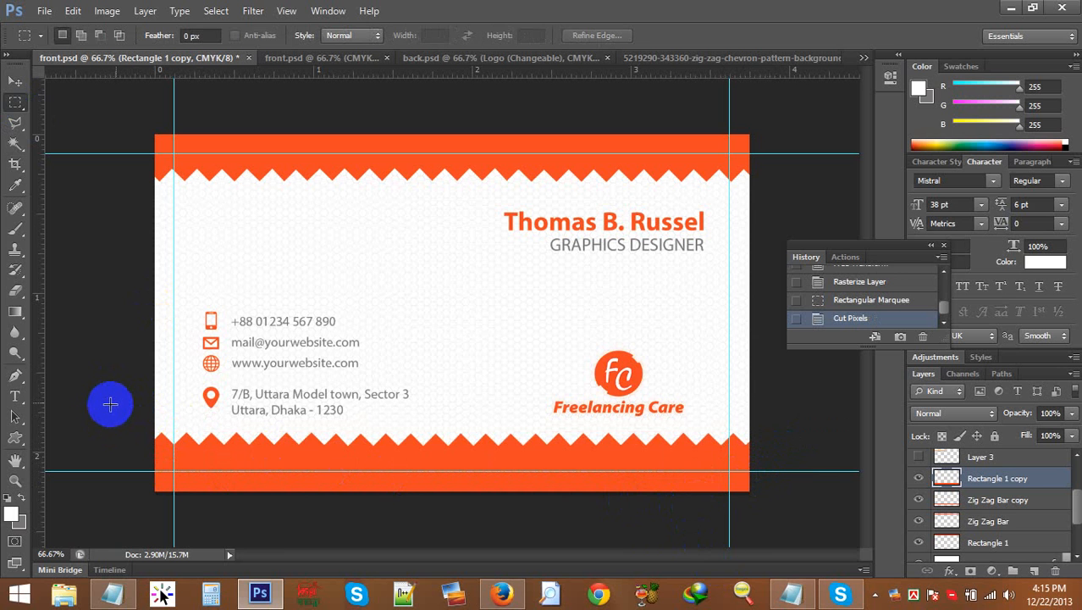
{"action": "left_click_drag", "start_coordinate": [110, 404], "coordinate": [773, 451]}
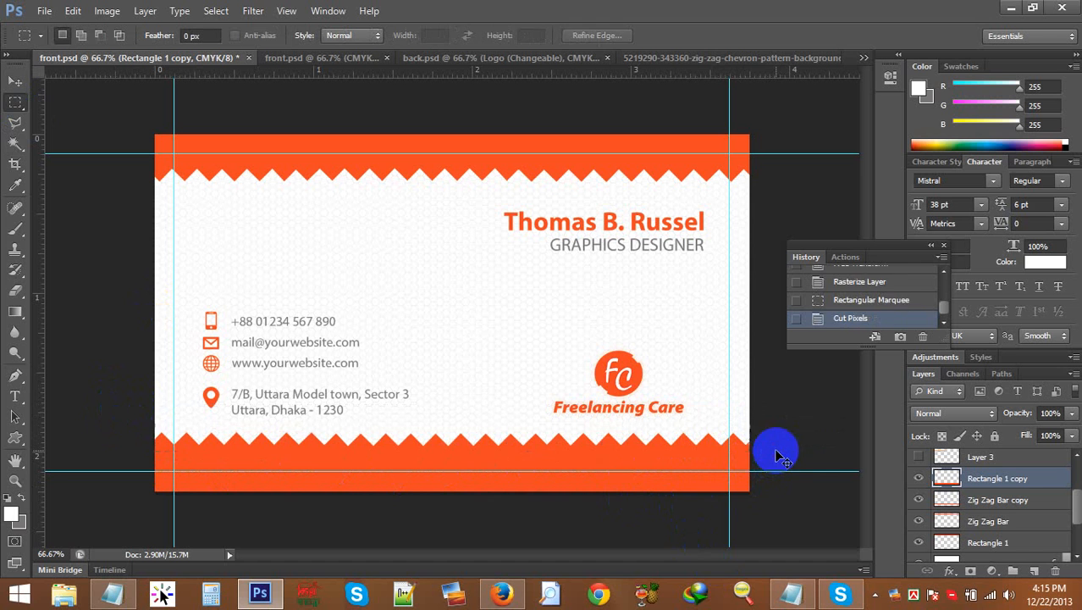
{"action": "key", "text": "ctrl+x"}
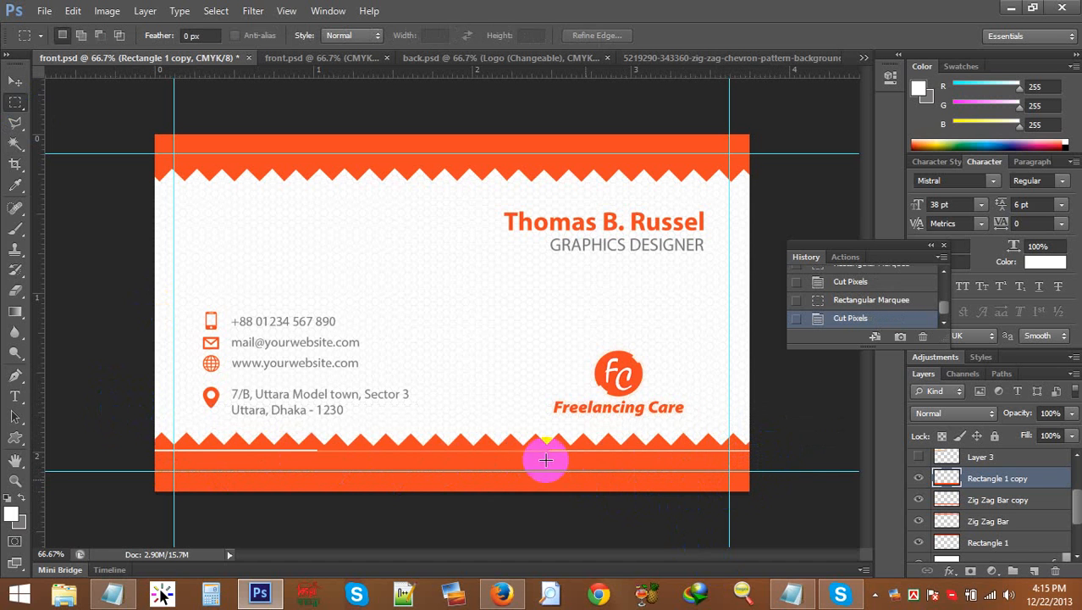
Step: Nudge the lower orange band on Rectangle 1 copy vertically until it meets the zigzag row without a gap
{"action": "left_click", "coordinate": [15, 80]}
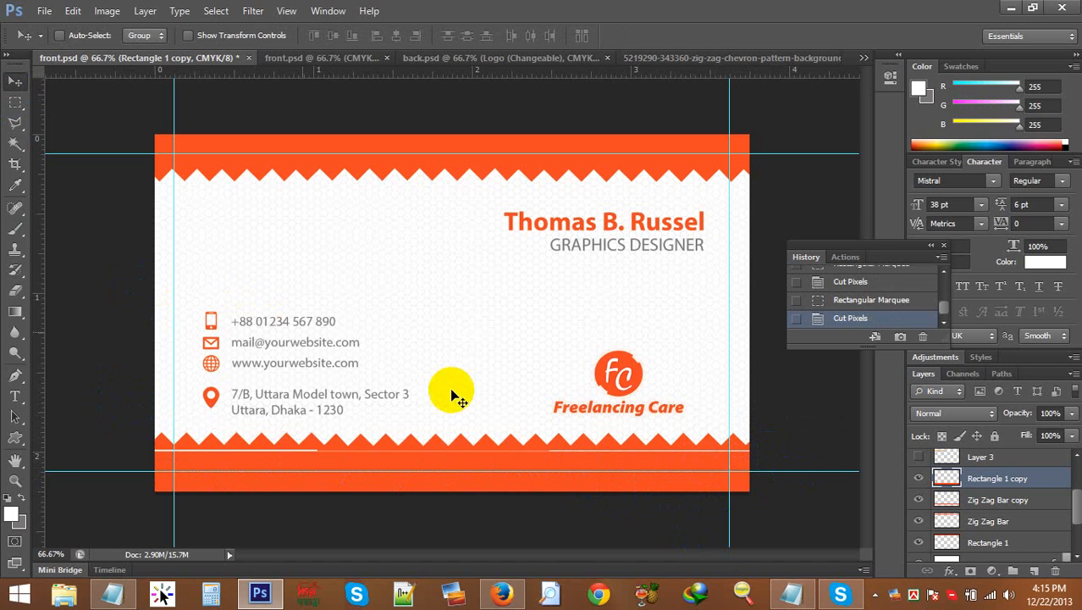
{"action": "key", "text": "Down"}
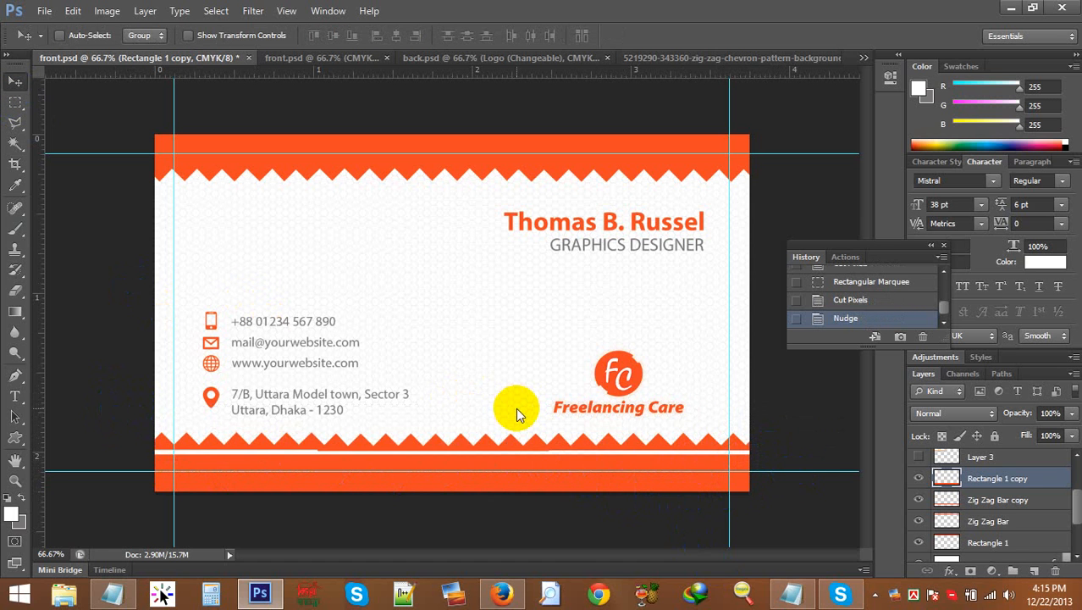
{"action": "key", "text": "Down"}
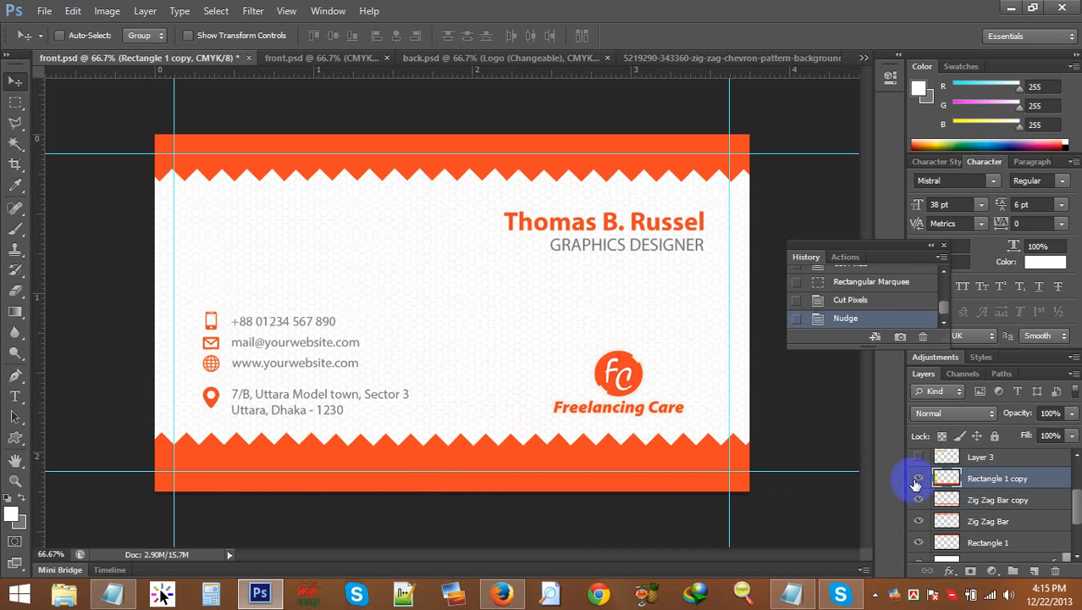
Step: Merge the Rectangle 1 copy and Zig Zag Bar copy layers so the lower orange band and its teeth form one layer
{"action": "left_click", "coordinate": [992, 481]}
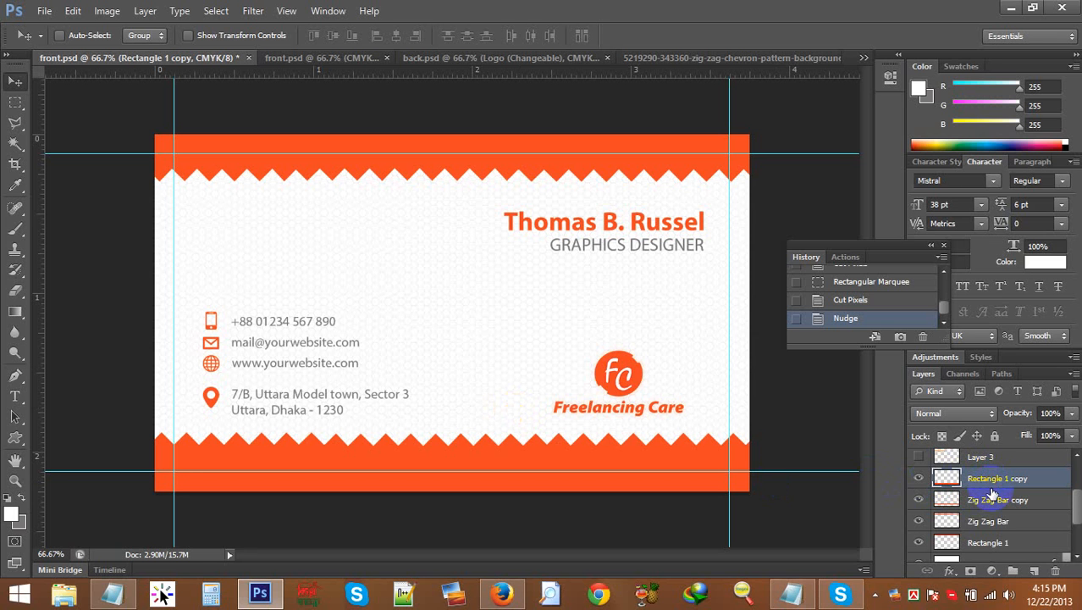
{"action": "left_click", "coordinate": [989, 502]}
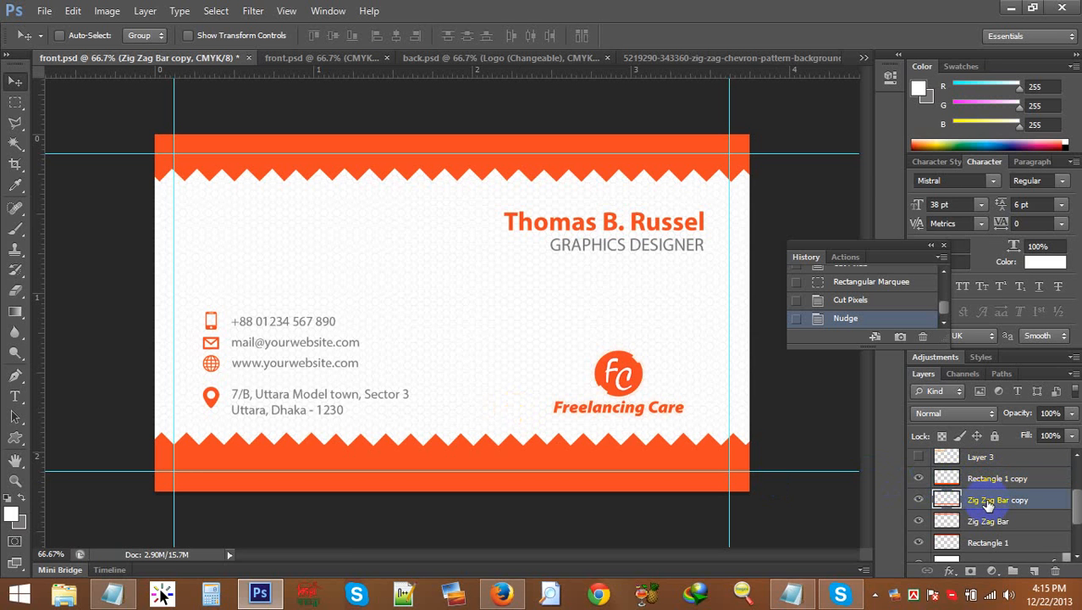
{"action": "left_click", "coordinate": [917, 501]}
{"action": "left_click", "coordinate": [917, 500]}
{"action": "left_click", "coordinate": [918, 479]}
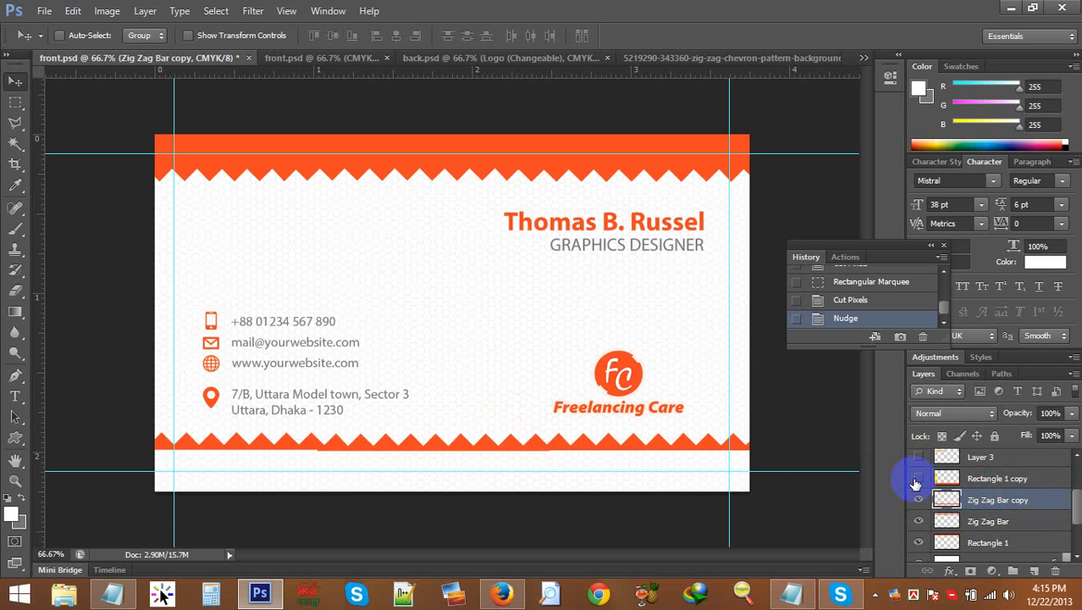
{"action": "left_click", "coordinate": [918, 478]}
{"action": "left_click", "coordinate": [1000, 480], "text": "ctrl"}
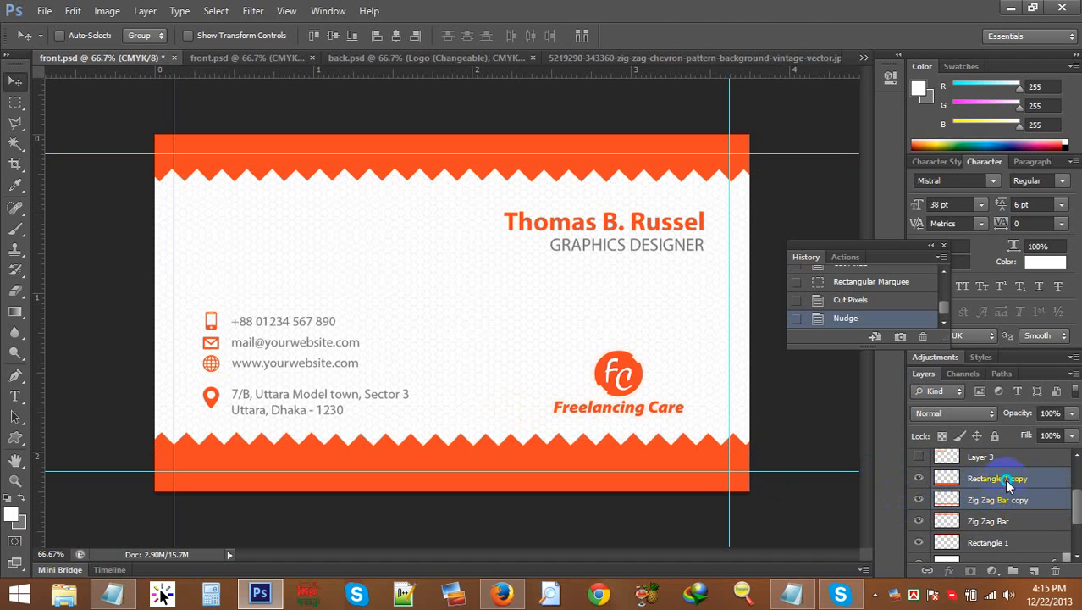
{"action": "right_click", "coordinate": [1000, 480]}
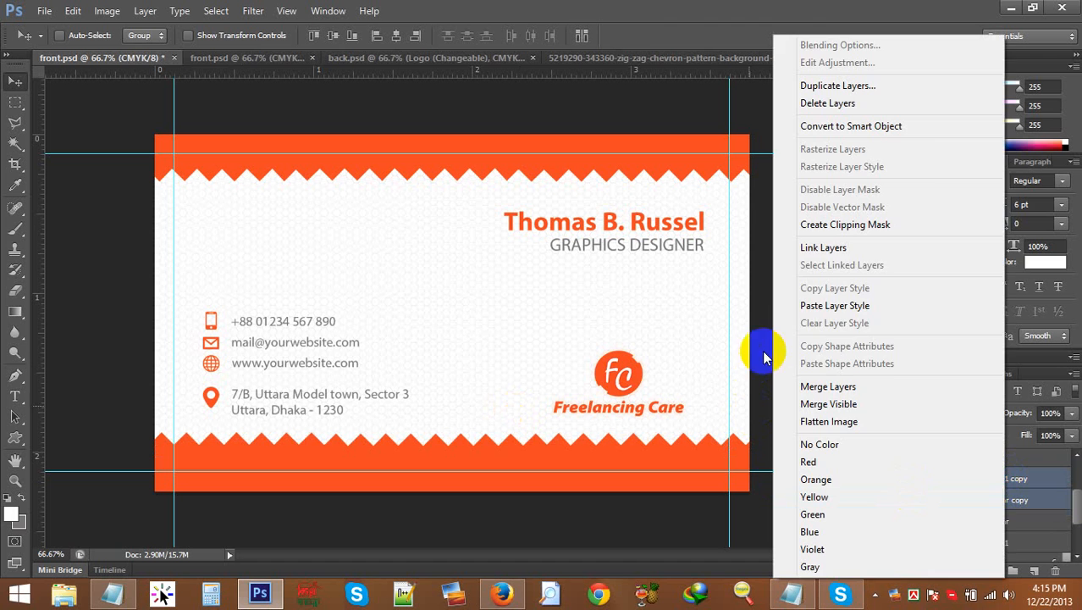
{"action": "left_click", "coordinate": [828, 386]}
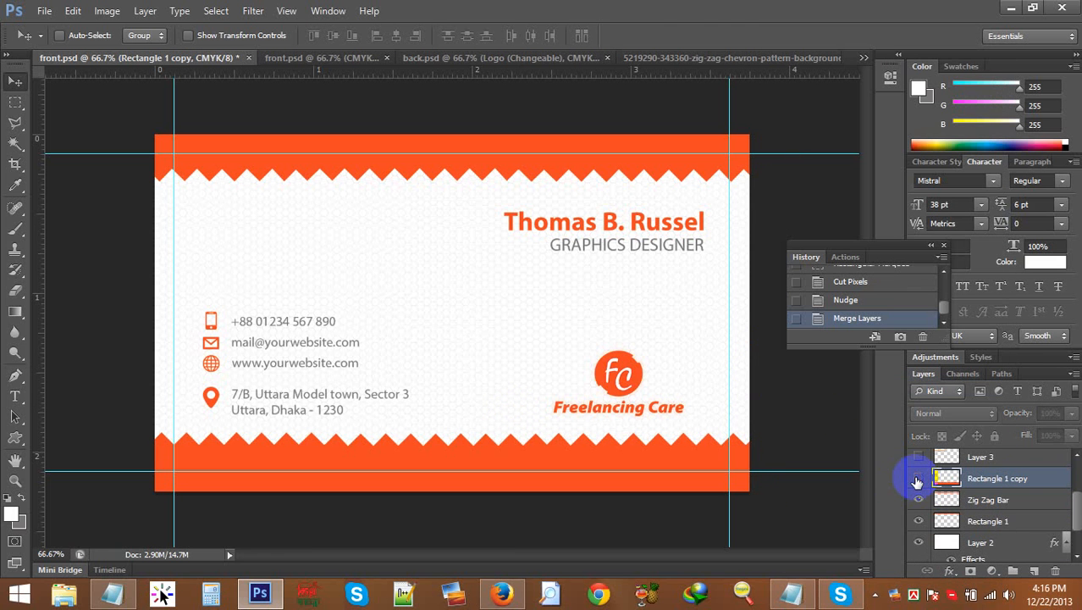
{"action": "left_click", "coordinate": [918, 479]}
Step: Delete the hidden Layer 3 that holds the leftover lighter orange zigzag strip
{"action": "left_click", "coordinate": [981, 458]}
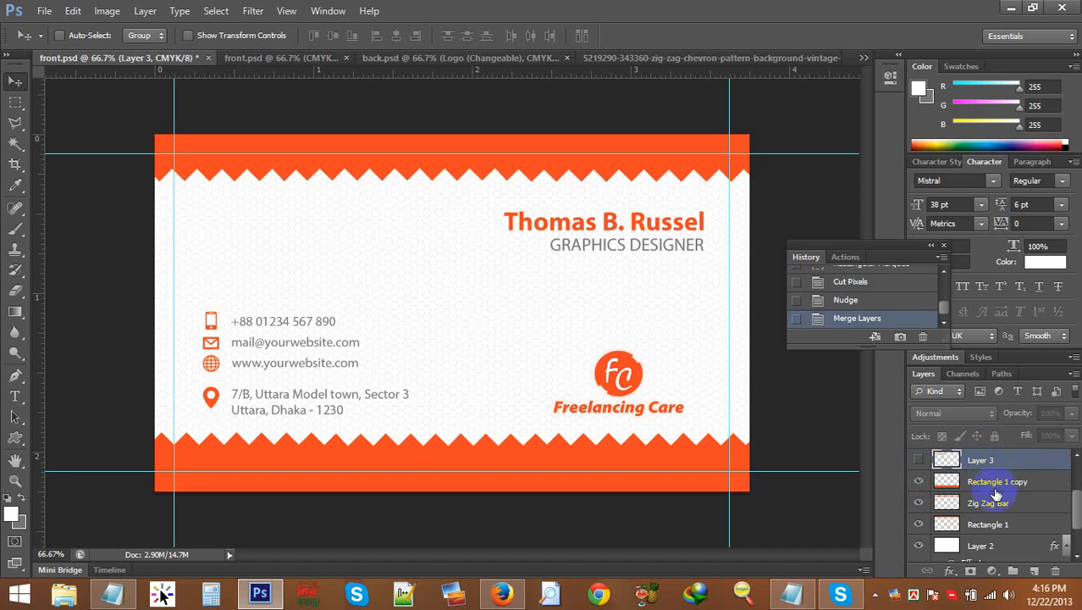
{"action": "left_click", "coordinate": [997, 526], "text": "ctrl"}
{"action": "right_click", "coordinate": [993, 525]}
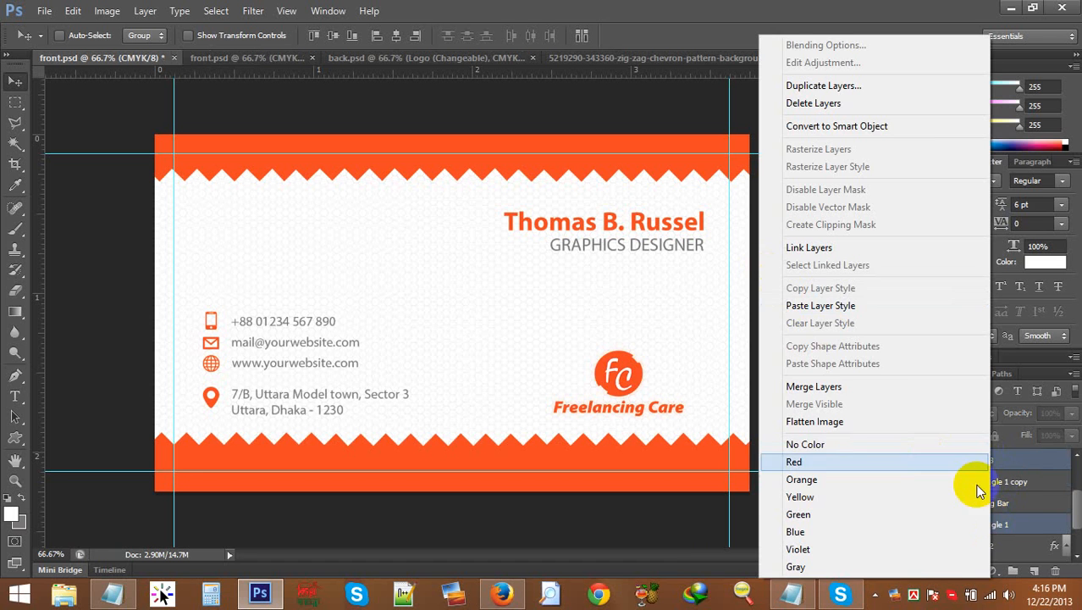
{"action": "left_click", "coordinate": [1020, 512]}
{"action": "scroll", "coordinate": [1020, 512], "scroll_direction": "up", "scroll_amount": 1}
{"action": "left_click", "coordinate": [919, 480]}
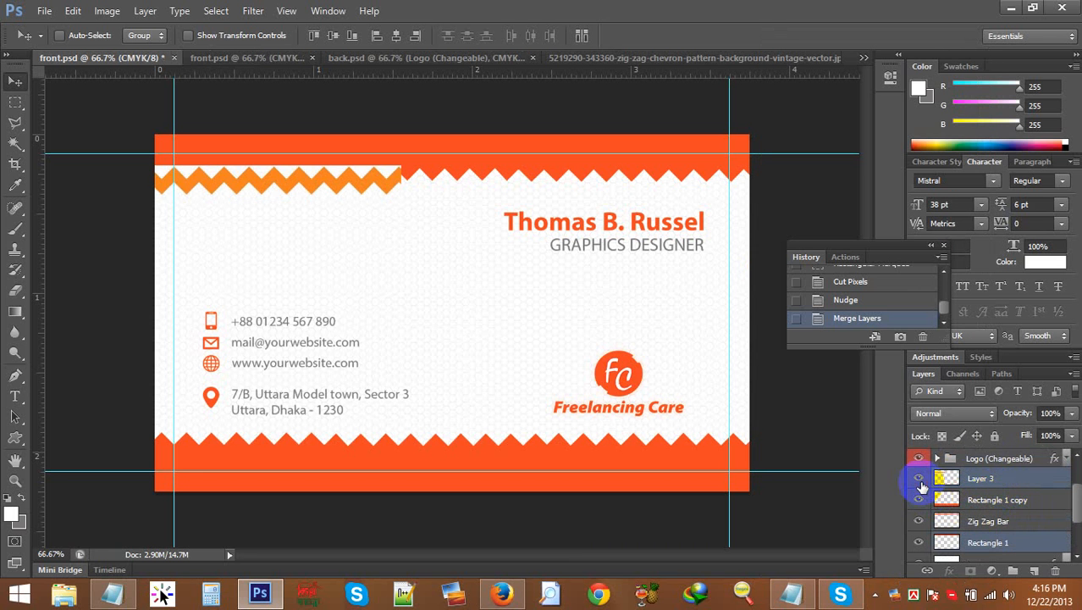
{"action": "key", "text": "Delete"}
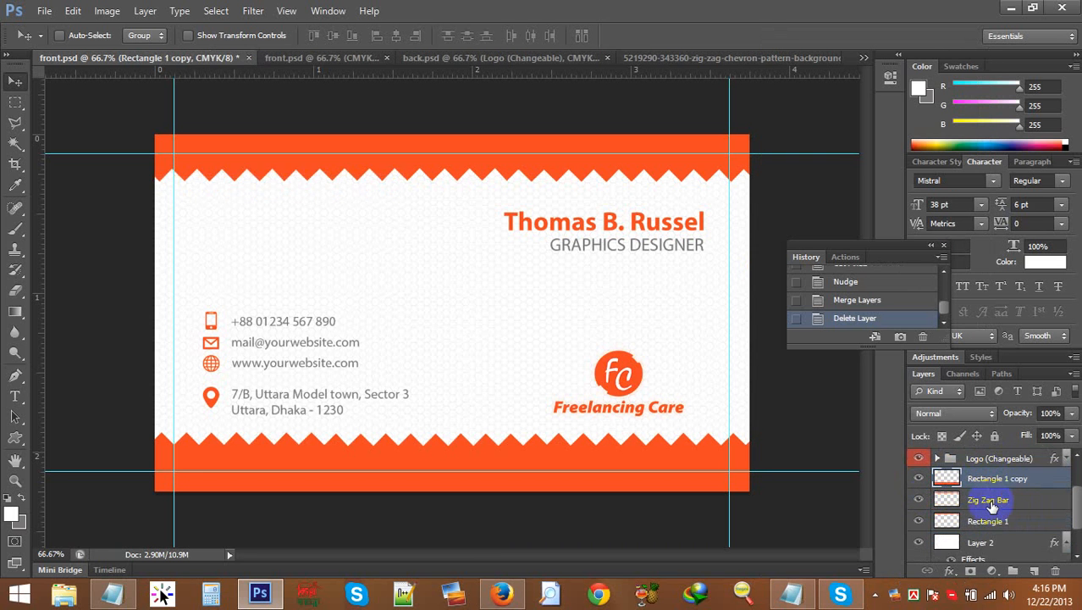
Step: Merge the Zig Zag Bar and Rectangle 1 layers so the upper orange band and its teeth form one layer
{"action": "left_click", "coordinate": [989, 521], "text": "ctrl"}
{"action": "right_click", "coordinate": [989, 521]}
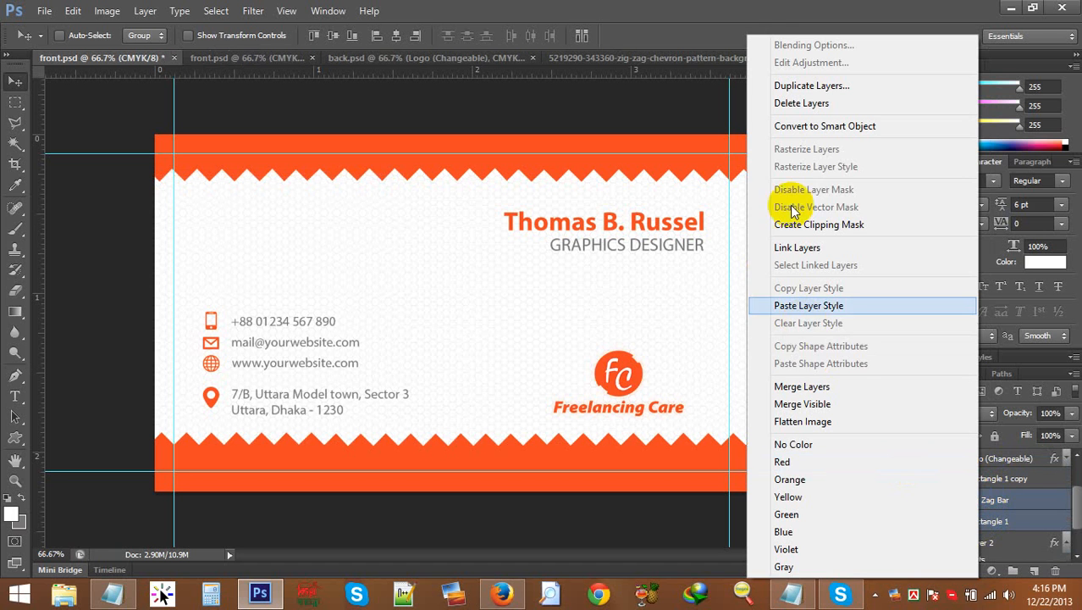
{"action": "left_click", "coordinate": [808, 386]}
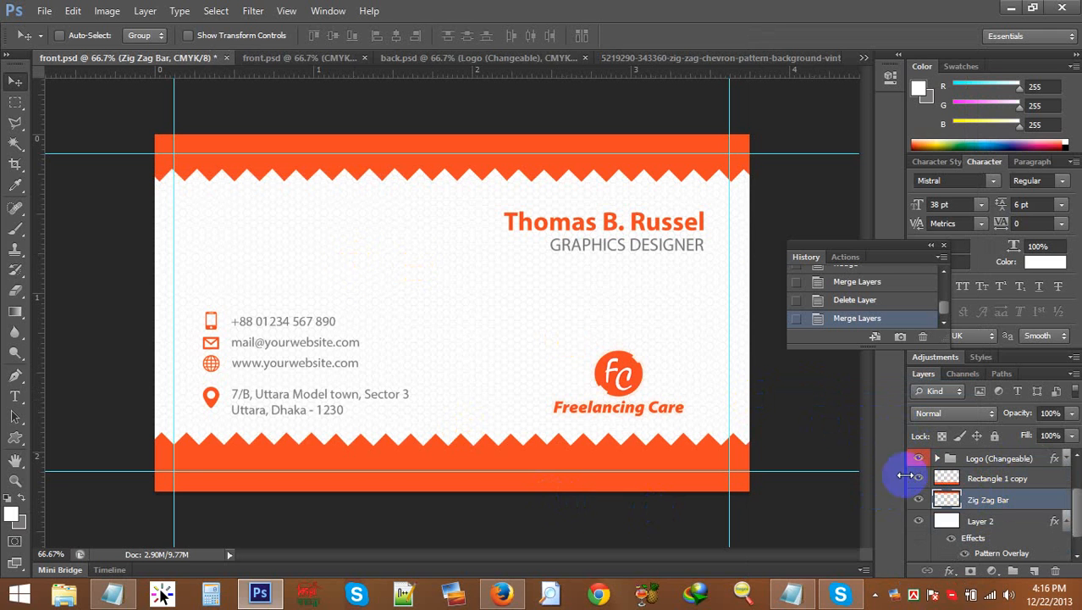
Step: Nudge the Rectangle 1 copy layer, the lower zigzag bar, slightly down on the card
{"action": "left_click", "coordinate": [962, 483]}
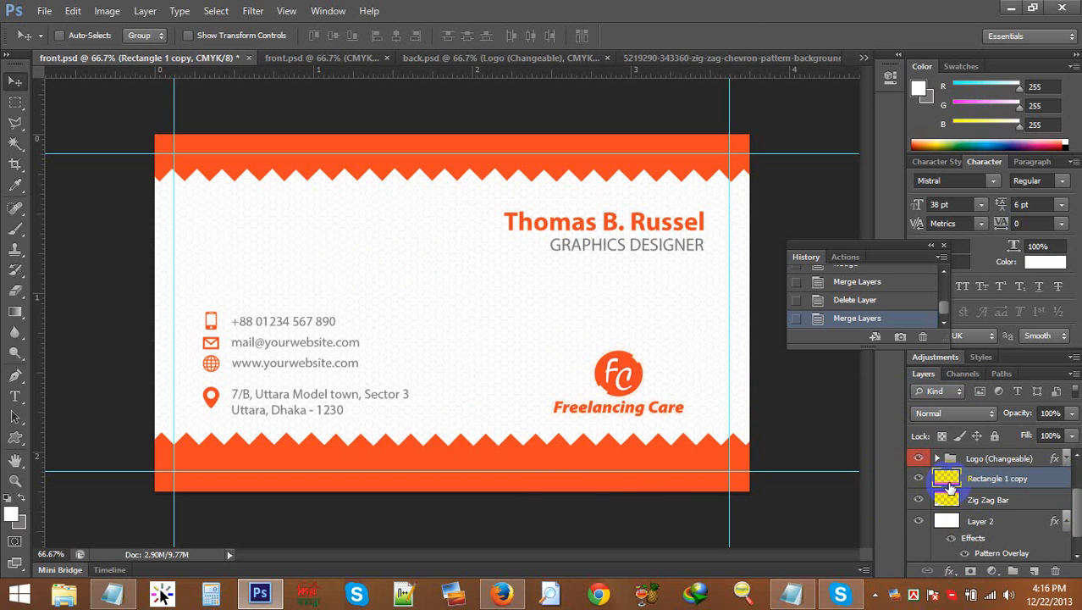
{"action": "left_click", "coordinate": [982, 506]}
{"action": "left_click", "coordinate": [980, 479]}
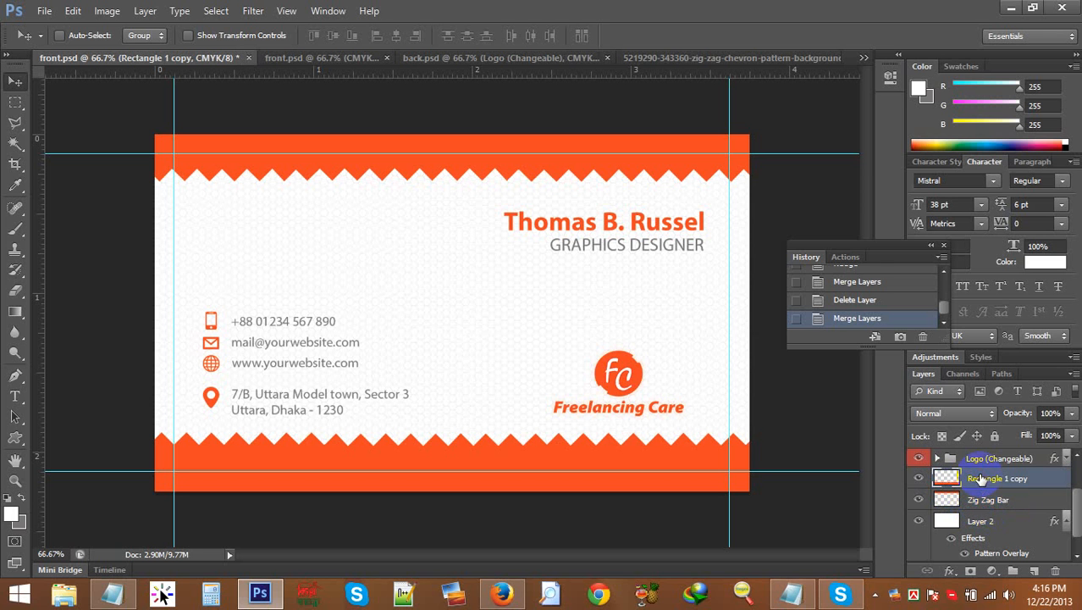
{"action": "key", "text": "Down"}
{"action": "key", "text": "Down"}
{"action": "key", "text": "Down"}
{"action": "key", "text": "Down"}
{"action": "key", "text": "Down"}
{"action": "key", "text": "Down"}
{"action": "key", "text": "Down"}
{"action": "key", "text": "Up"}
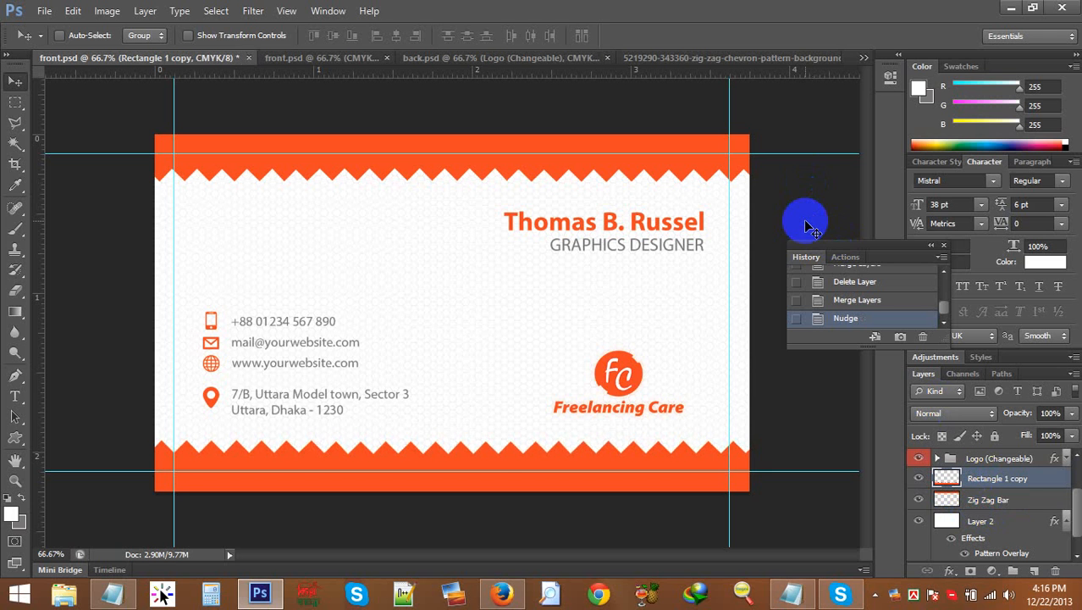
Step: Nudge the Zig Zag Bar layer slightly down and stretch its upper strip past the card's top edge to fill the gap
{"action": "left_click_drag", "start_coordinate": [982, 501], "coordinate": [945, 471]}
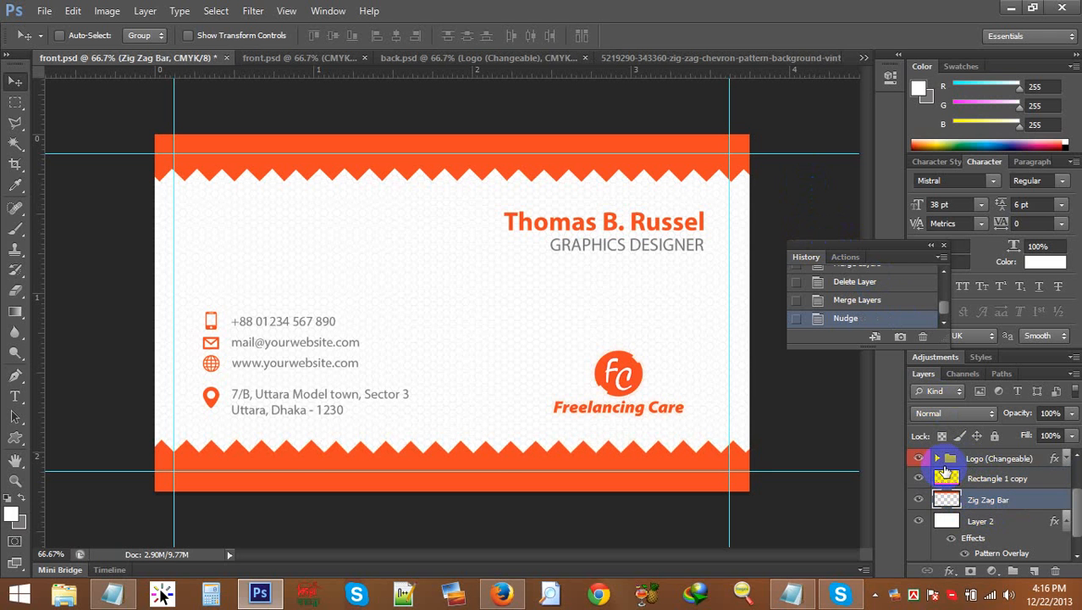
{"action": "key", "text": "shift+Down"}
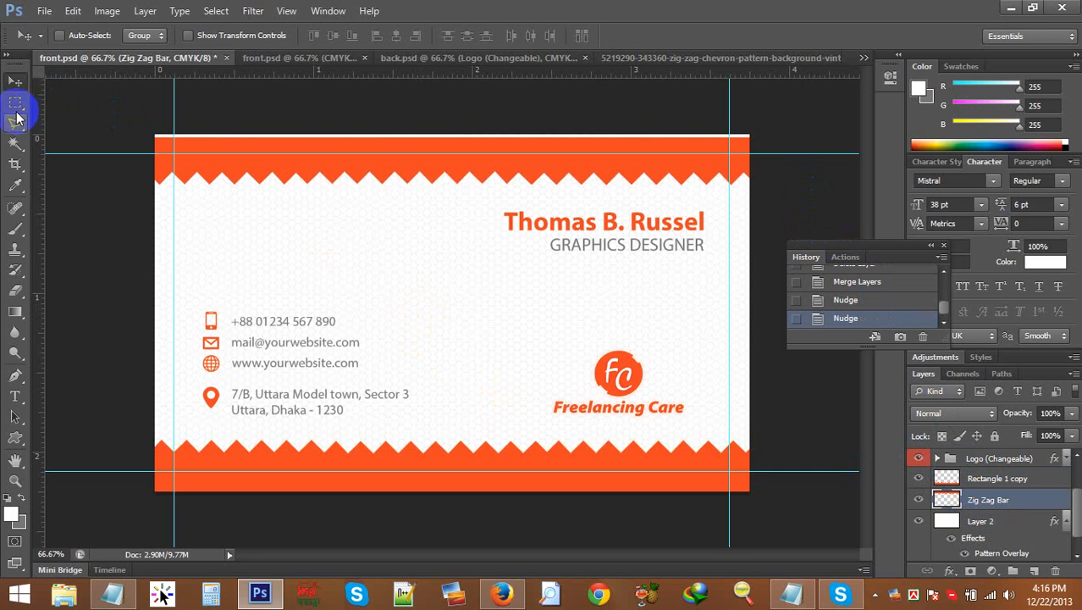
{"action": "left_click", "coordinate": [15, 103]}
{"action": "left_click_drag", "start_coordinate": [120, 153], "coordinate": [838, 164]}
{"action": "key", "text": "ctrl+t"}
{"action": "left_click_drag", "start_coordinate": [444, 152], "coordinate": [422, 105]}
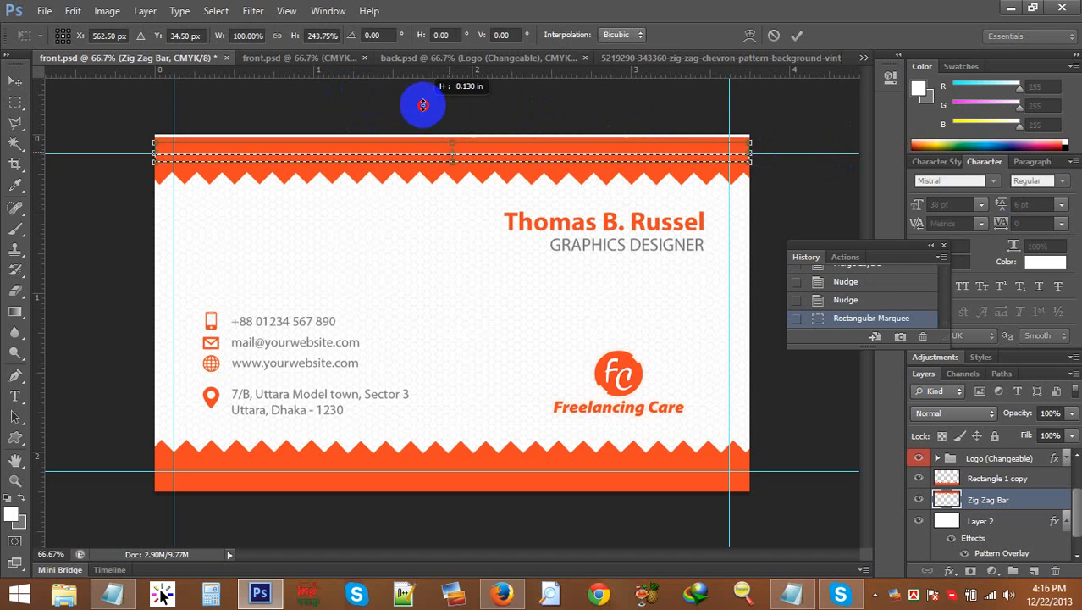
{"action": "key", "text": "Return"}
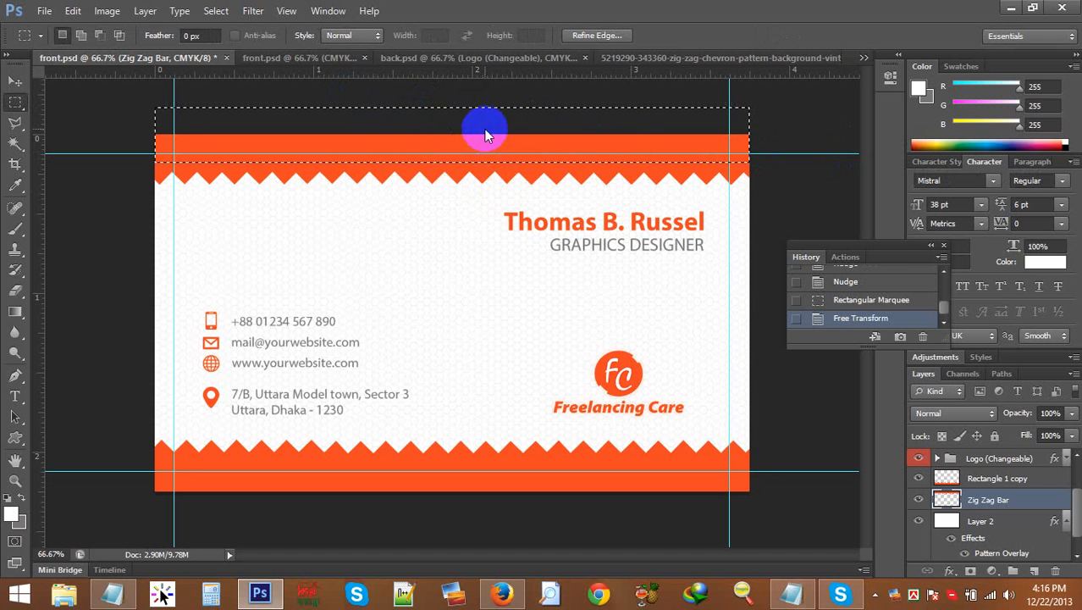
{"action": "right_click", "coordinate": [473, 129]}
{"action": "right_click", "coordinate": [412, 148]}
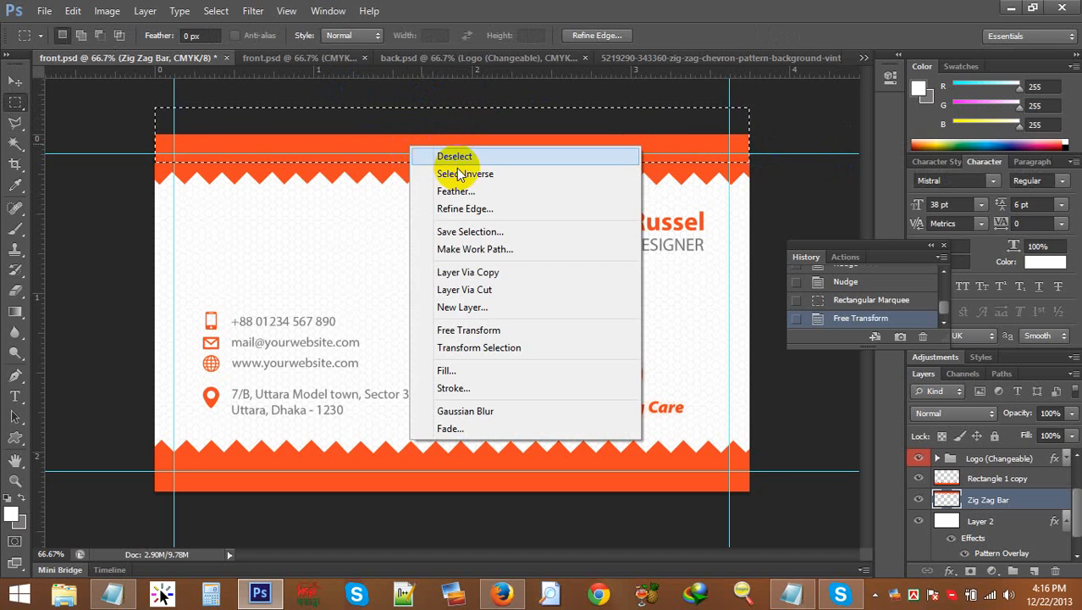
{"action": "left_click", "coordinate": [454, 157]}
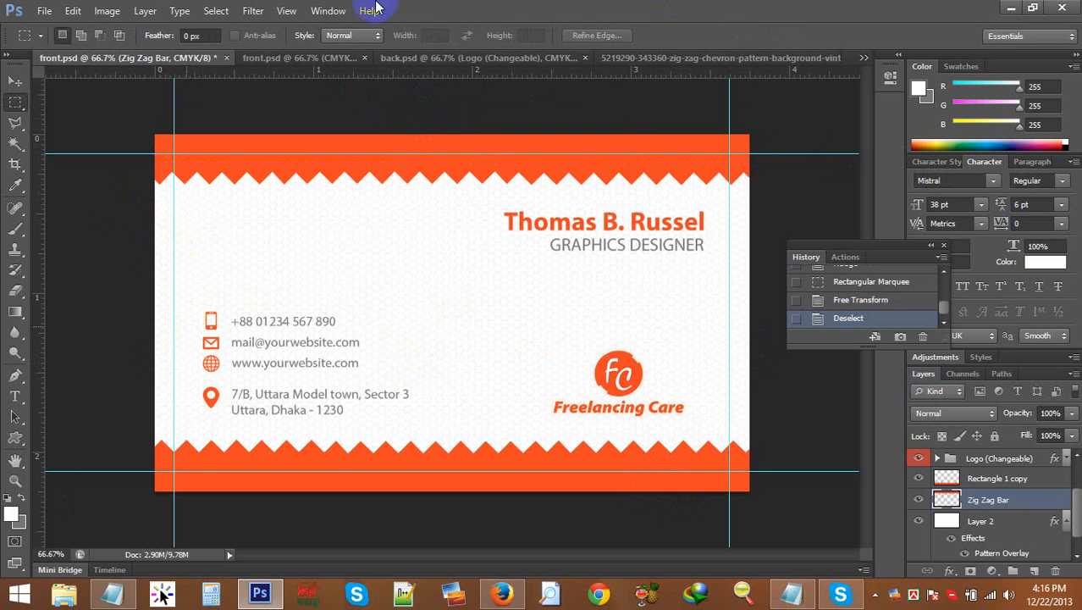
Step: Start saving a copy of the card and create a folder named Corporate Vol 2 inside Business Card Project
{"action": "left_click", "coordinate": [38, 11]}
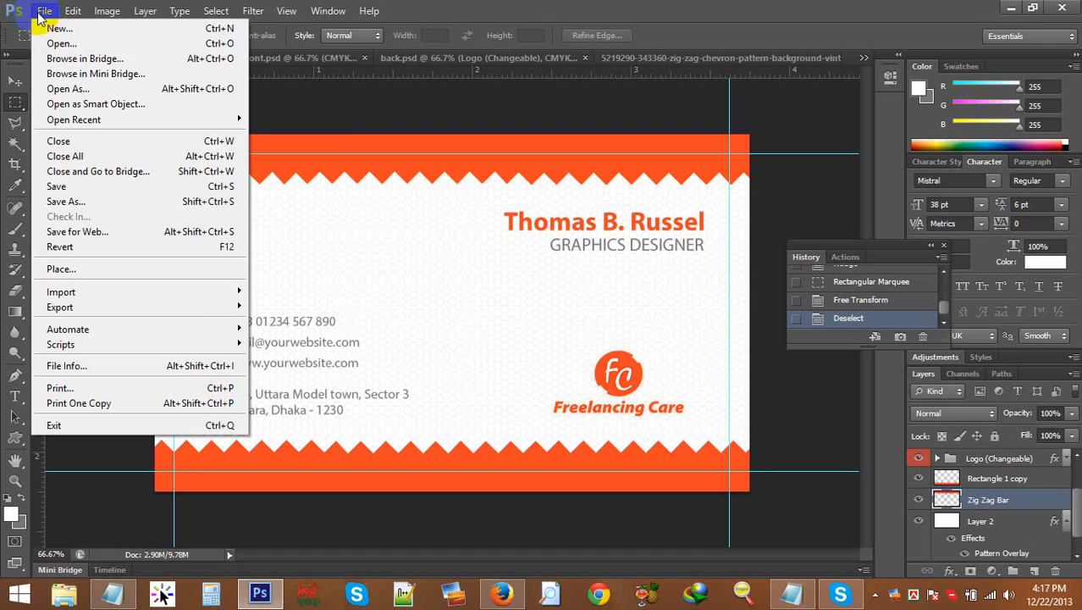
{"action": "left_click", "coordinate": [25, 202]}
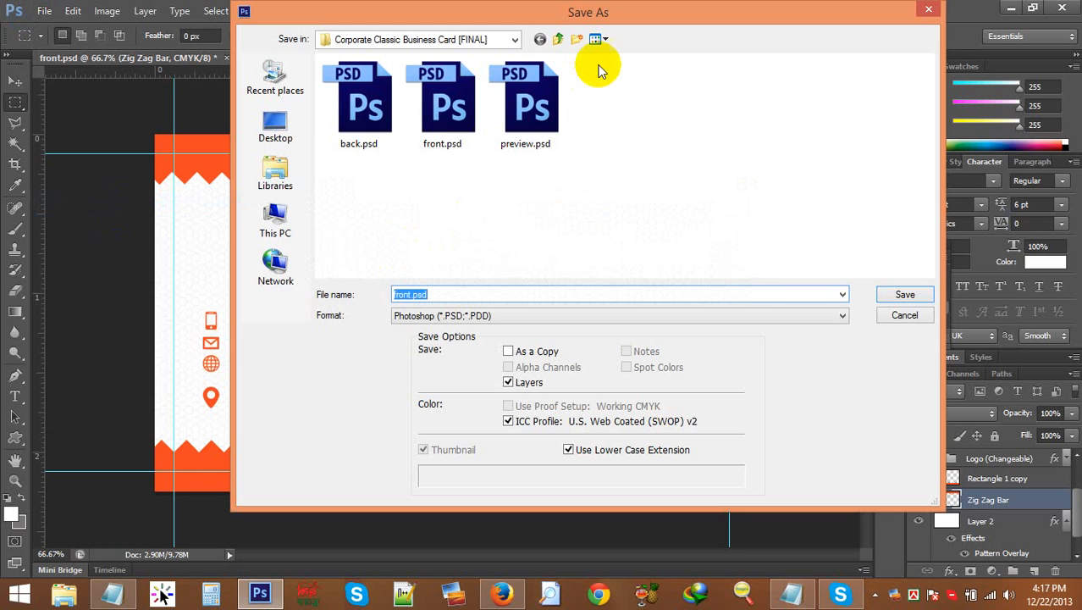
{"action": "left_click", "coordinate": [558, 39]}
{"action": "left_click", "coordinate": [558, 39]}
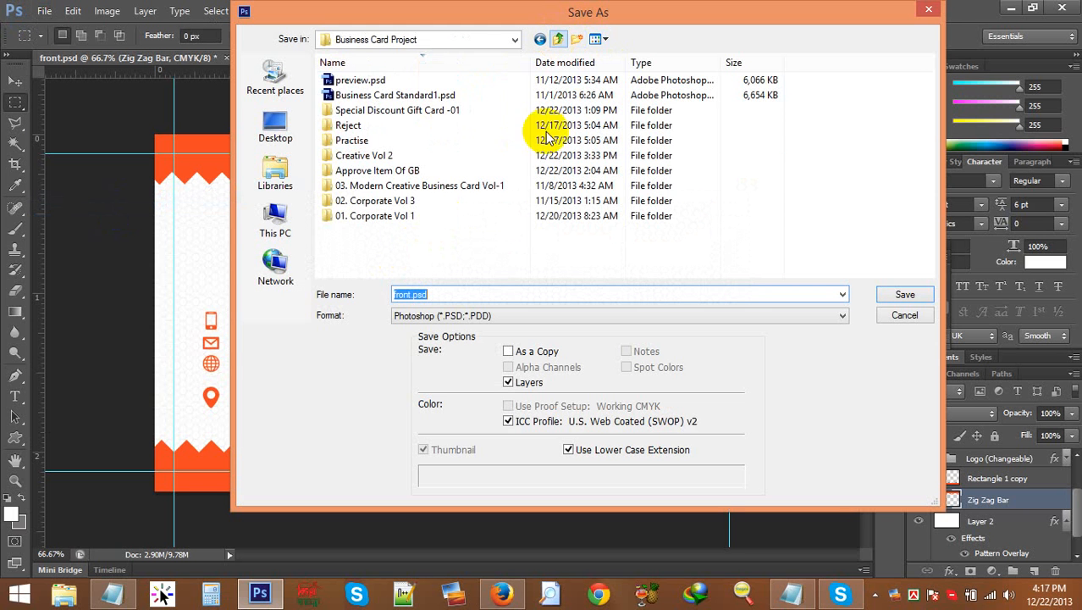
{"action": "left_click", "coordinate": [472, 263]}
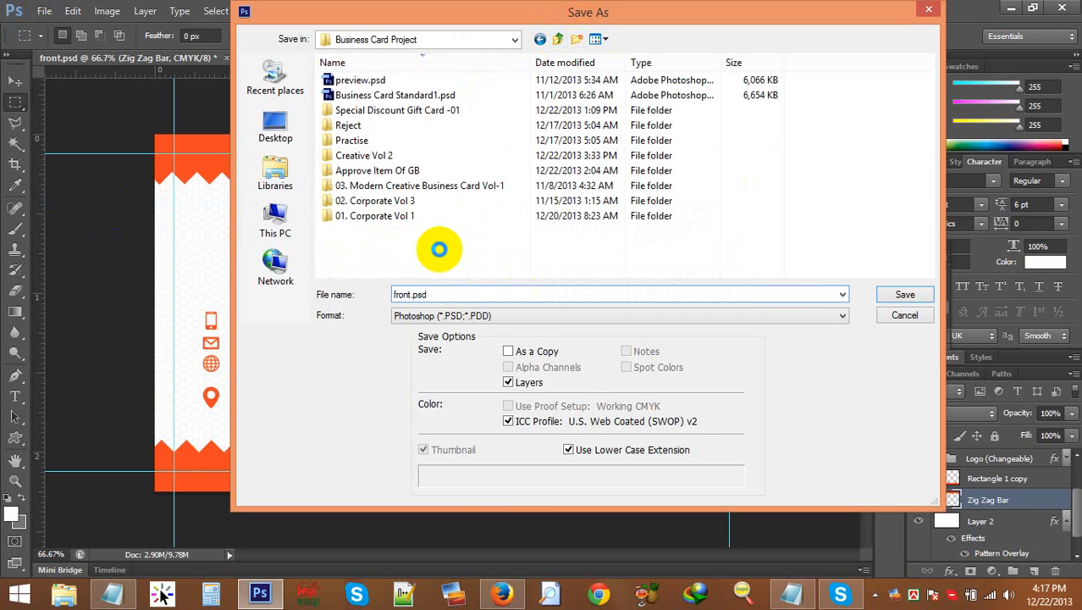
{"action": "right_click", "coordinate": [472, 263]}
{"action": "mouse_move", "coordinate": [547, 505]}
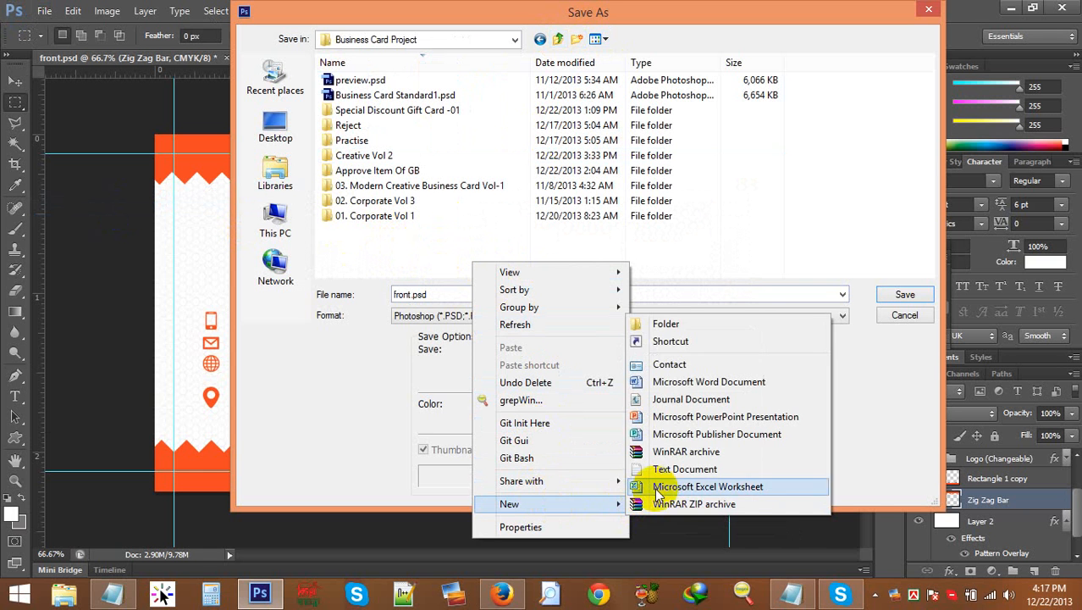
{"action": "left_click", "coordinate": [665, 254]}
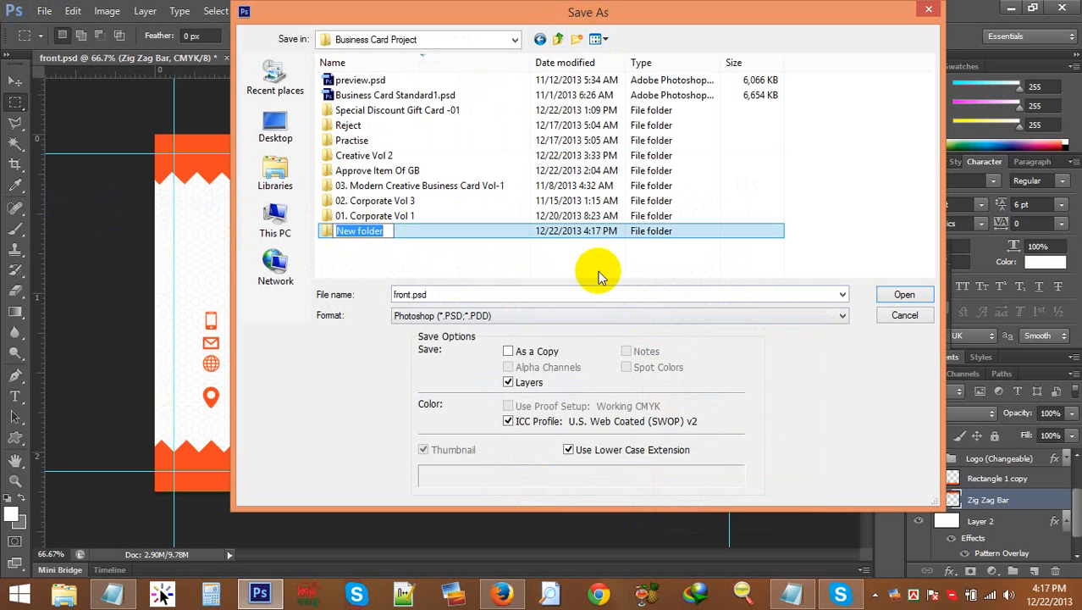
{"action": "type", "text": "Corporate Vol 2"}
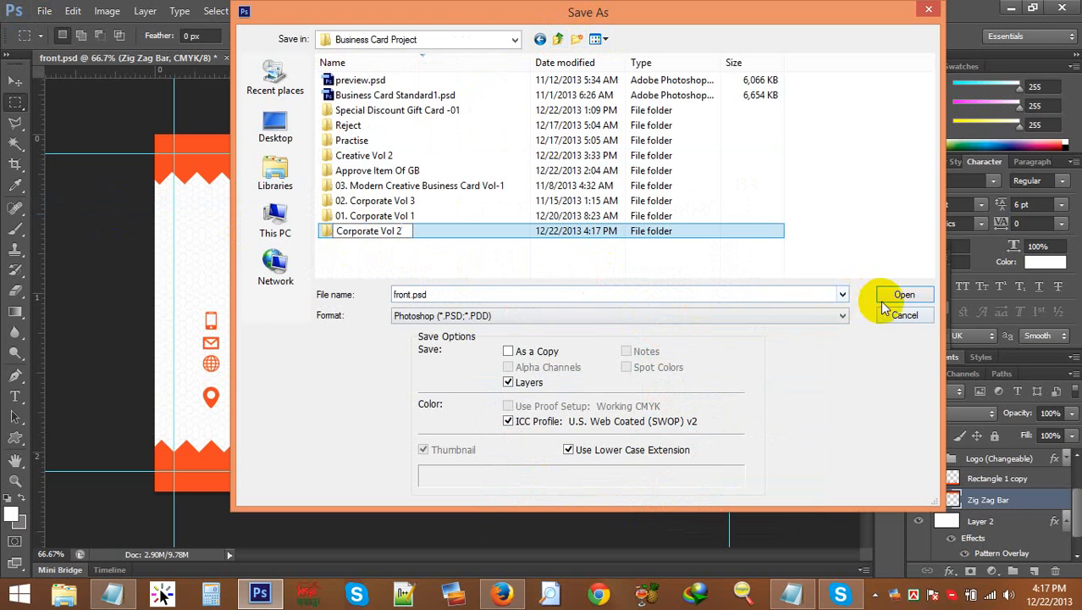
Step: Save the card as front.psd in the Corporate Vol 2 folder with Maximize Compatibility enabled
{"action": "double_click", "coordinate": [322, 233]}
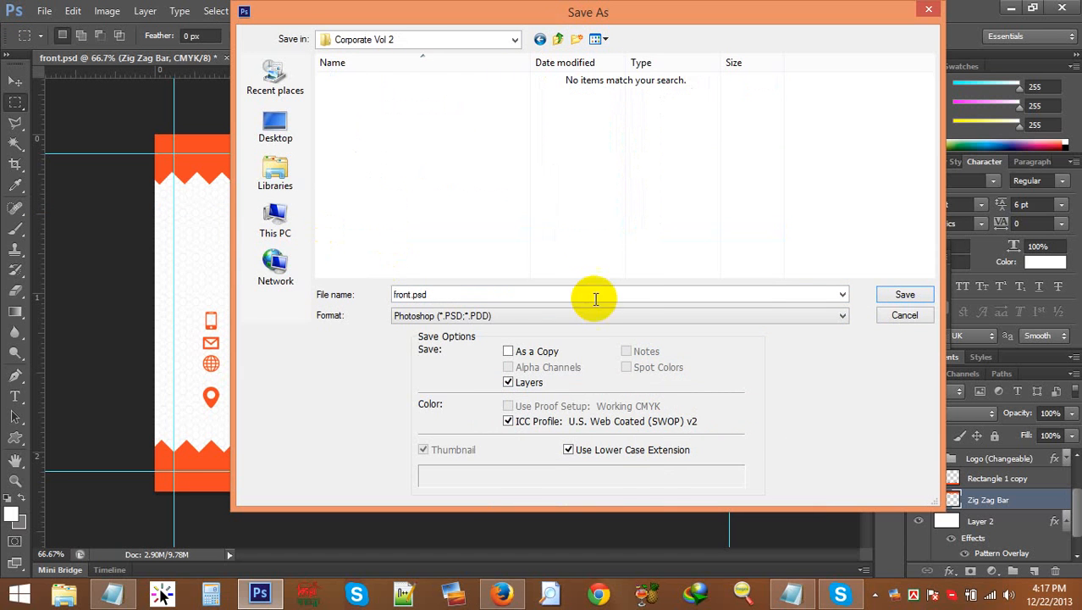
{"action": "left_click", "coordinate": [903, 295]}
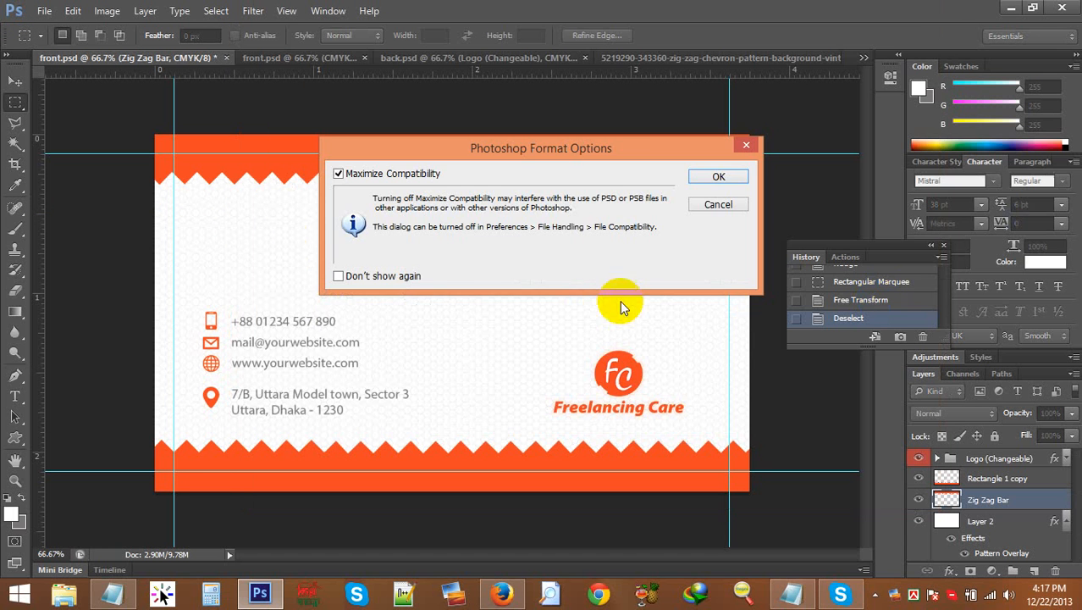
{"action": "left_click", "coordinate": [699, 180]}
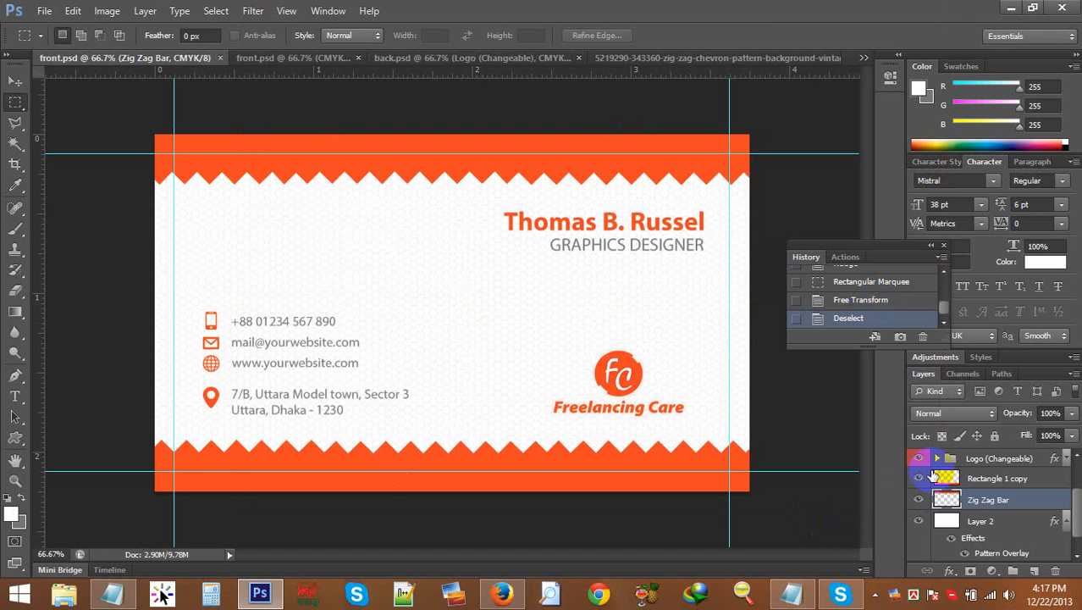
Step: Hide and show the Name, Address, icons and Logo (Changeable) groups one by one to check their contents
{"action": "scroll", "coordinate": [933, 474], "scroll_direction": "up", "scroll_amount": 2}
{"action": "scroll", "coordinate": [940, 480], "scroll_direction": "down", "scroll_amount": 3}
{"action": "scroll", "coordinate": [936, 476], "scroll_direction": "up", "scroll_amount": 3}
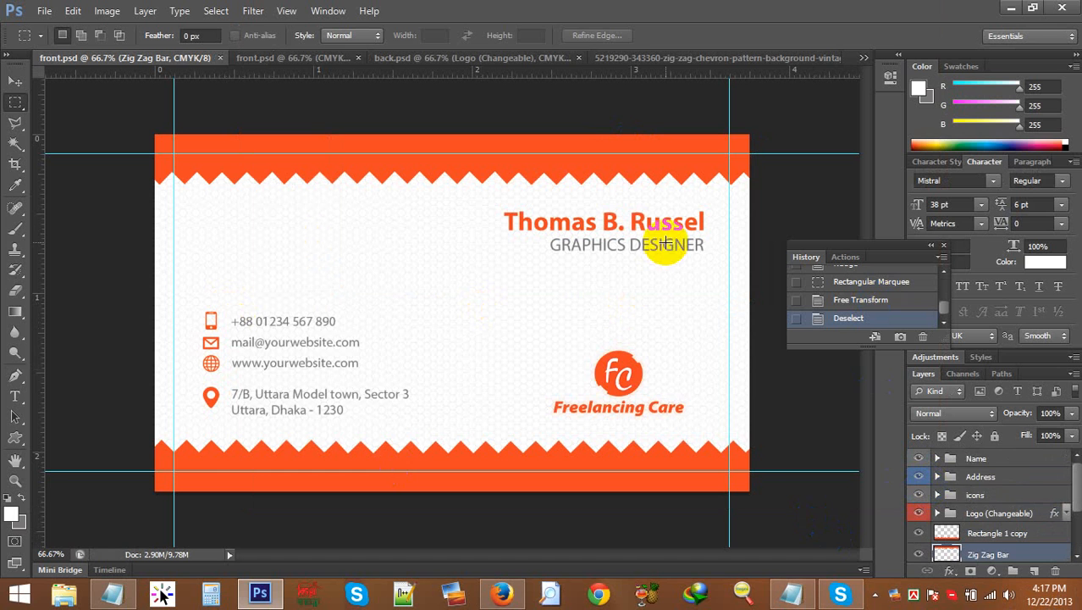
{"action": "left_click", "coordinate": [974, 458]}
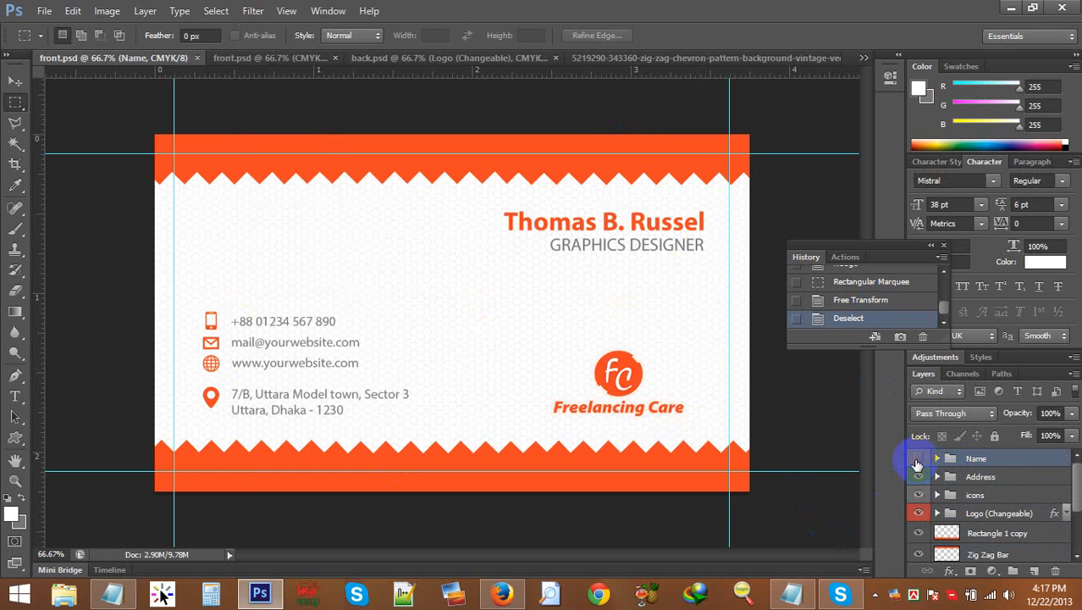
{"action": "left_click", "coordinate": [917, 458]}
{"action": "left_click", "coordinate": [918, 458]}
{"action": "left_click", "coordinate": [918, 475]}
{"action": "left_click", "coordinate": [918, 476]}
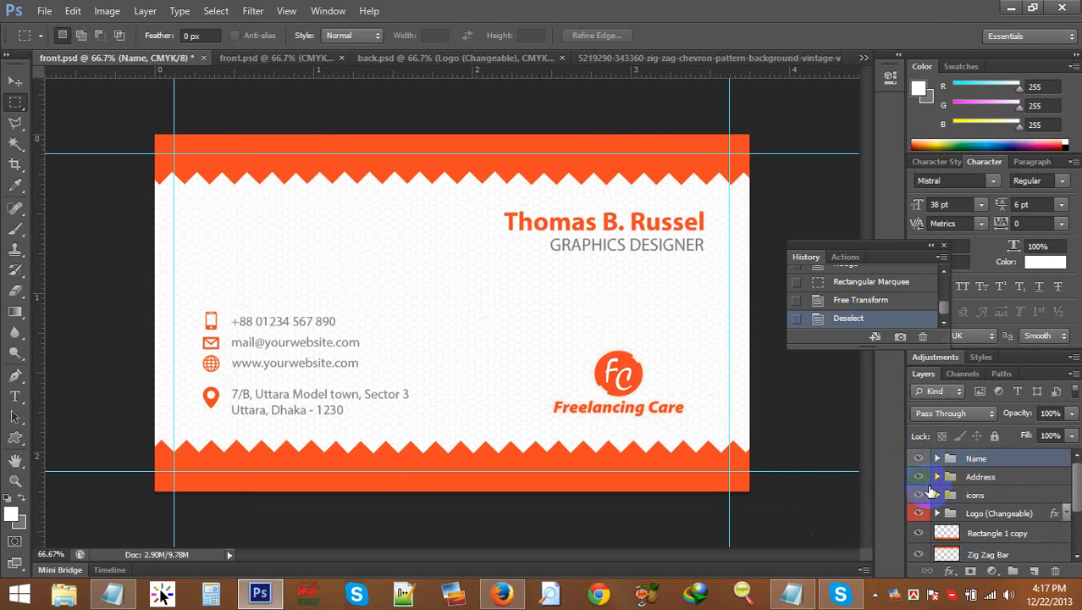
{"action": "left_click", "coordinate": [957, 495]}
{"action": "left_click", "coordinate": [918, 495]}
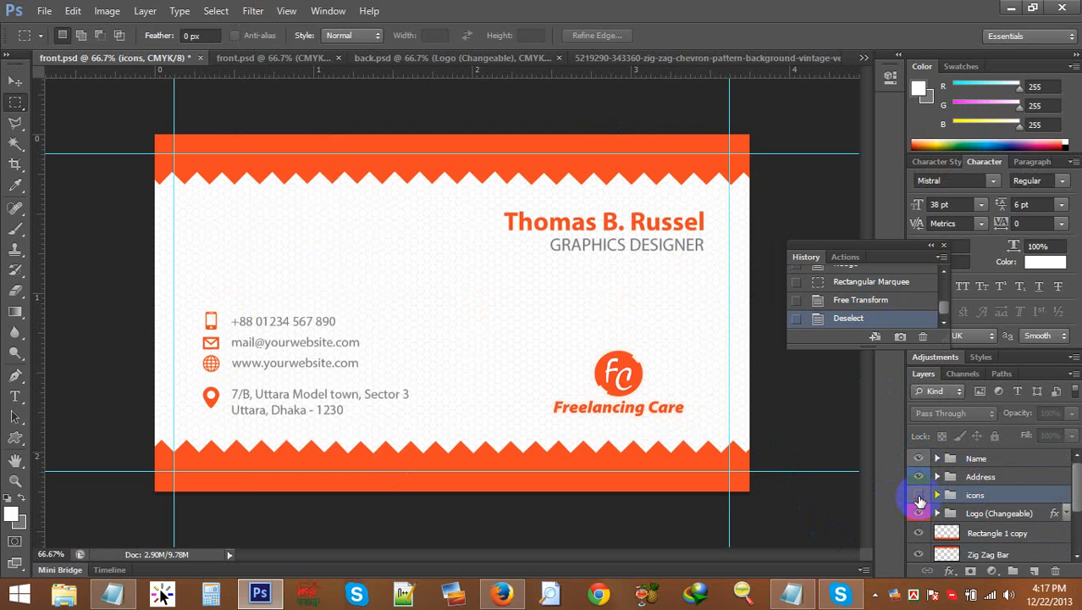
{"action": "left_click", "coordinate": [920, 497]}
{"action": "left_click", "coordinate": [919, 513]}
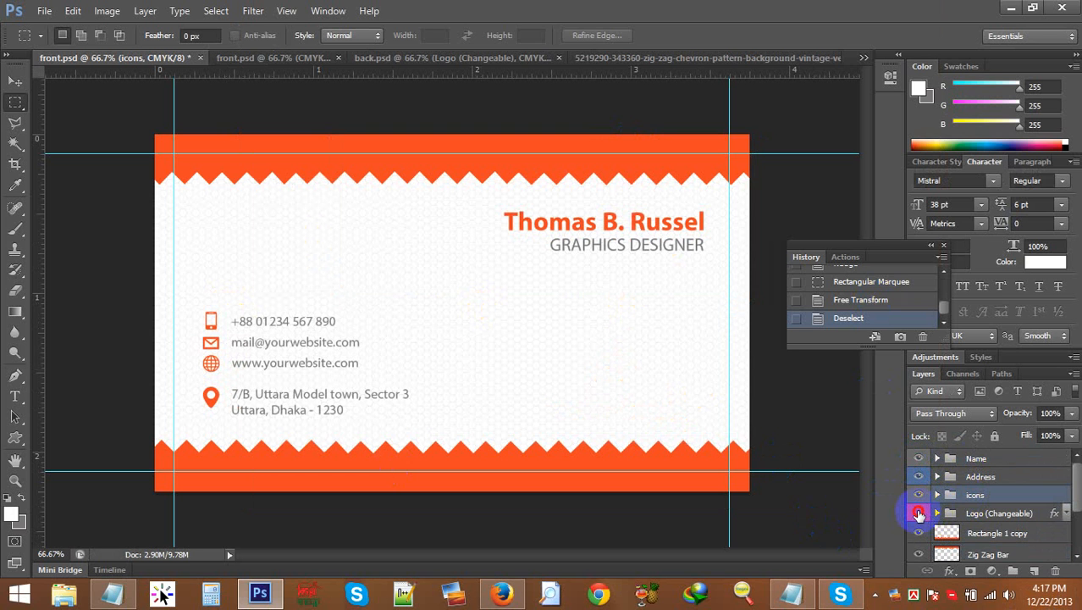
{"action": "left_click", "coordinate": [918, 513]}
Step: Rename the Rectangle 1 copy layer as Bottom Bar
{"action": "left_click", "coordinate": [983, 518]}
{"action": "left_click", "coordinate": [983, 520]}
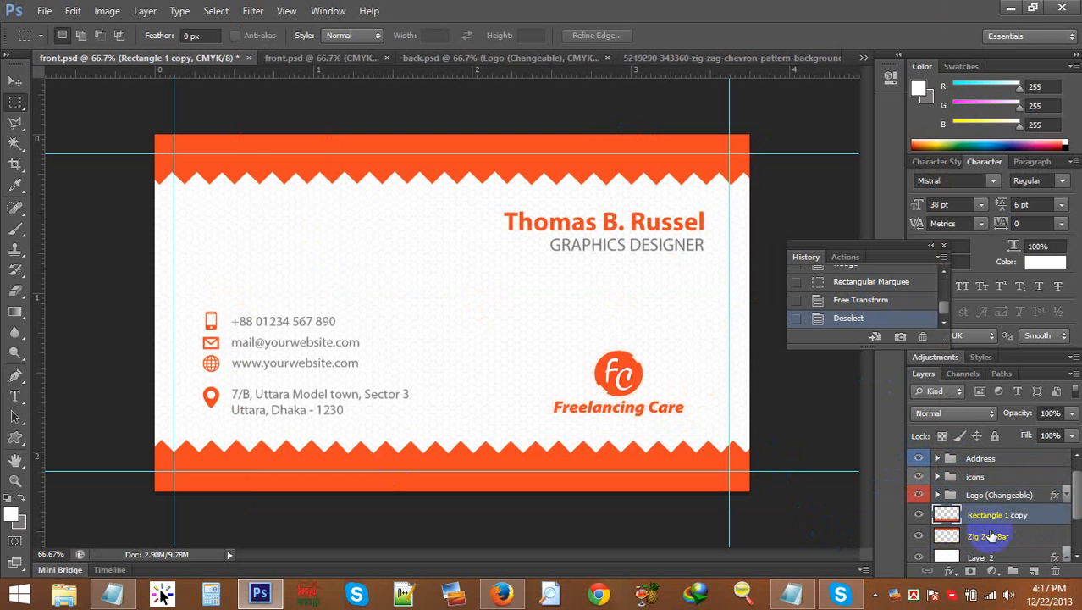
{"action": "left_click", "coordinate": [989, 536], "text": "ctrl"}
{"action": "double_click", "coordinate": [991, 516]}
{"action": "type", "text": "Bottom Ba"}
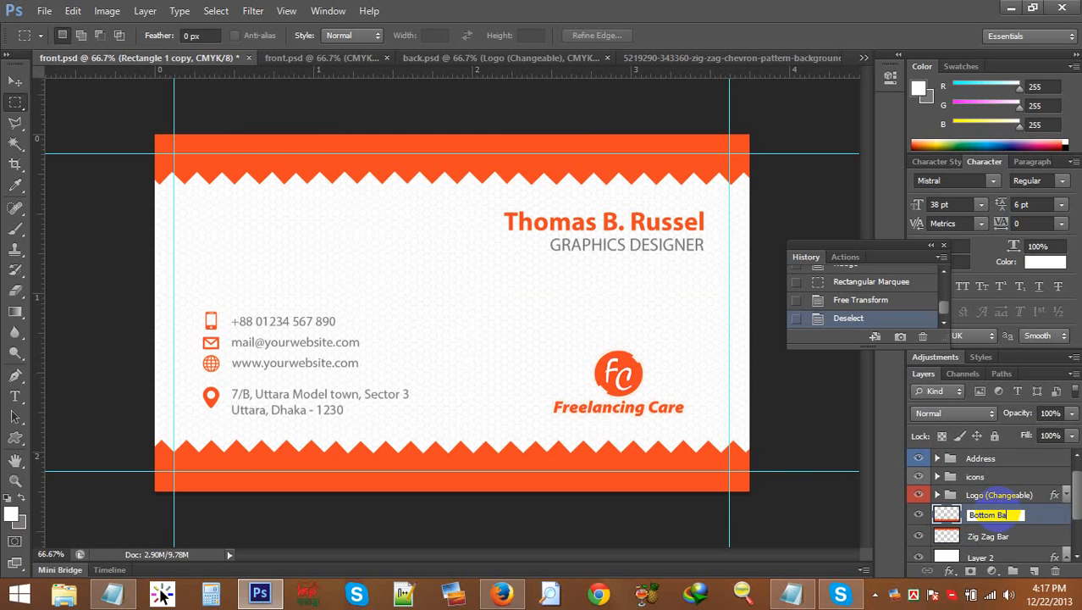
{"action": "type", "text": "r"}
Step: Rename the upper bar's layer as Top Zigzag Bar and the lower bar's layer as Bottom Zigzag Bar
{"action": "double_click", "coordinate": [991, 536]}
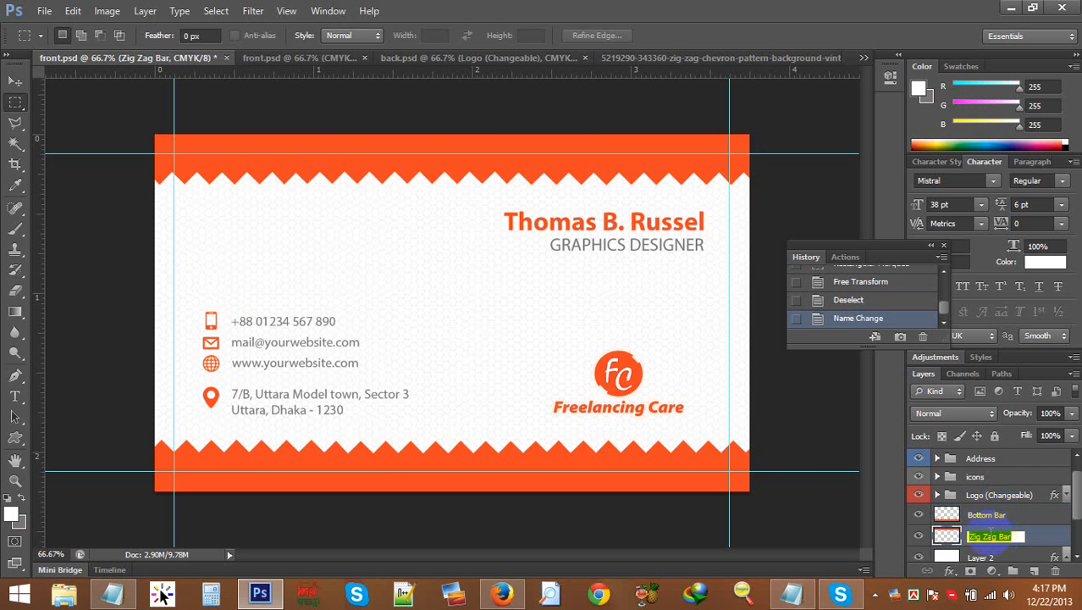
{"action": "left_click_drag", "start_coordinate": [995, 536], "coordinate": [873, 552]}
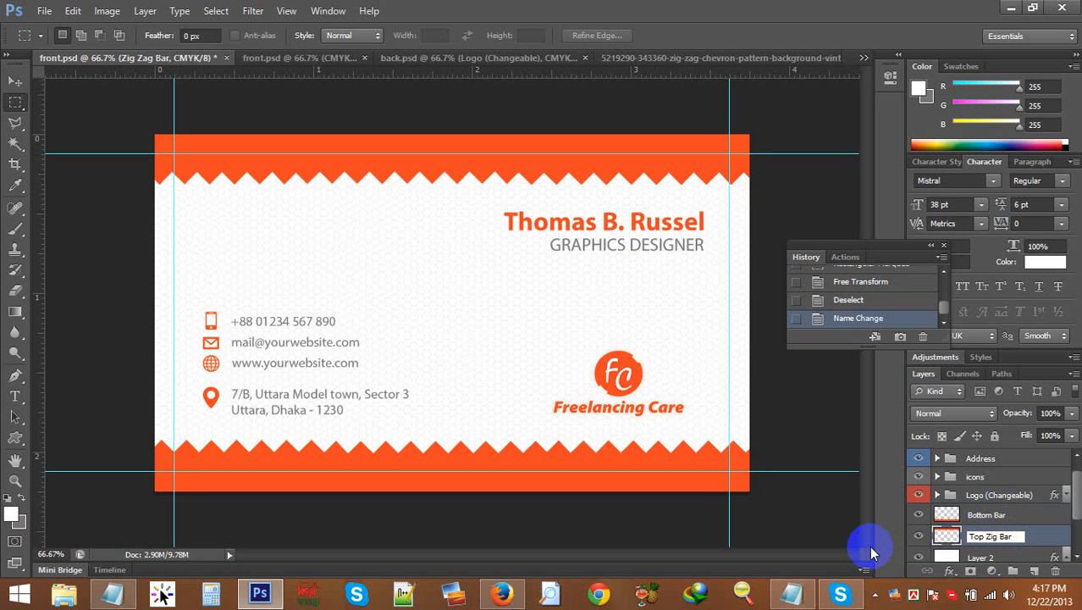
{"action": "left_click", "coordinate": [985, 517]}
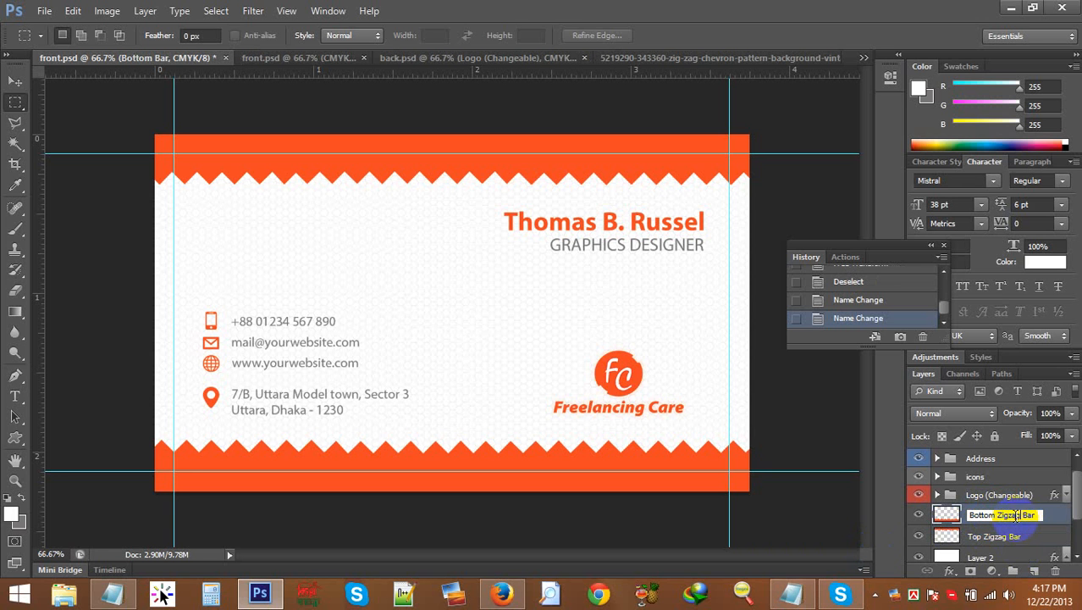
{"action": "key", "text": "Return"}
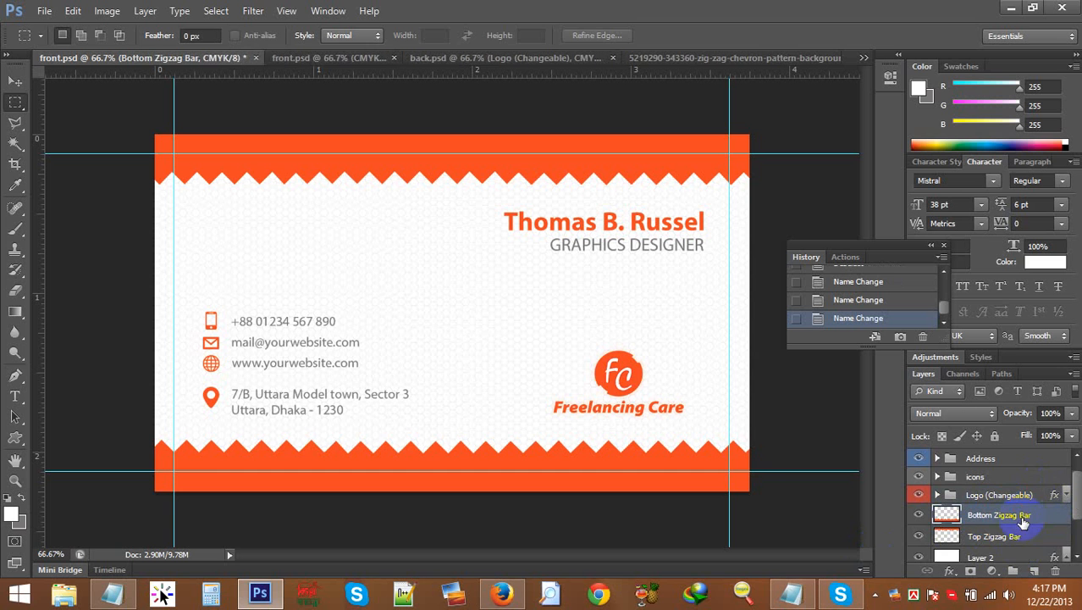
Step: Group the two zigzag bar layers, name the group Design Element and give it a red colour label
{"action": "left_click", "coordinate": [1019, 537], "text": "shift"}
{"action": "key", "text": "ctrl+g"}
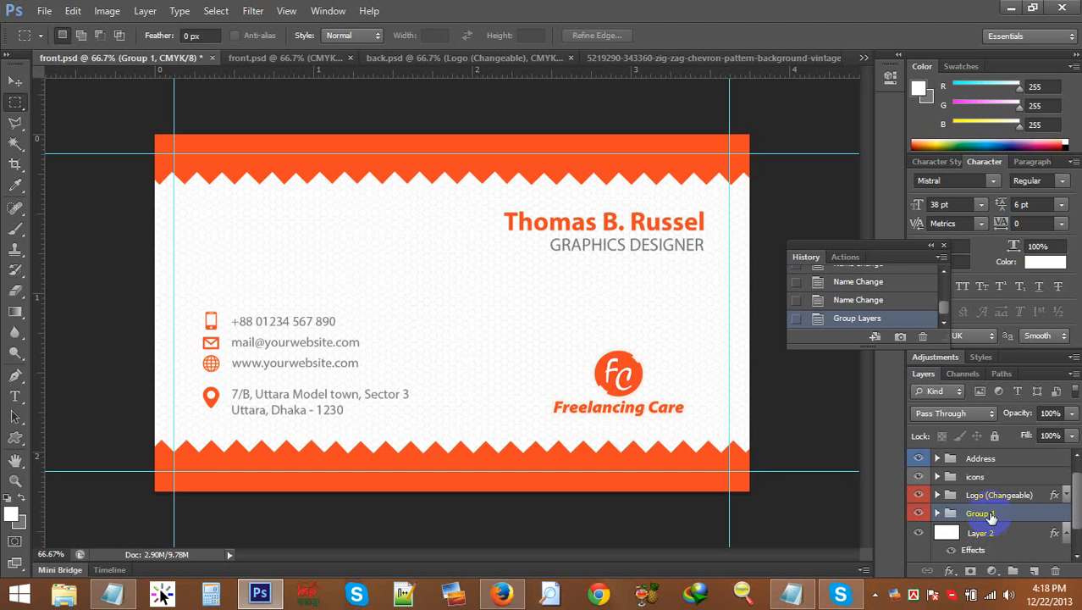
{"action": "left_click", "coordinate": [918, 513]}
{"action": "left_click", "coordinate": [918, 513]}
Step: Check what Layer 2 shows by toggling its visibility, and expand the Design Element group to inspect its layers
{"action": "left_click", "coordinate": [1031, 533]}
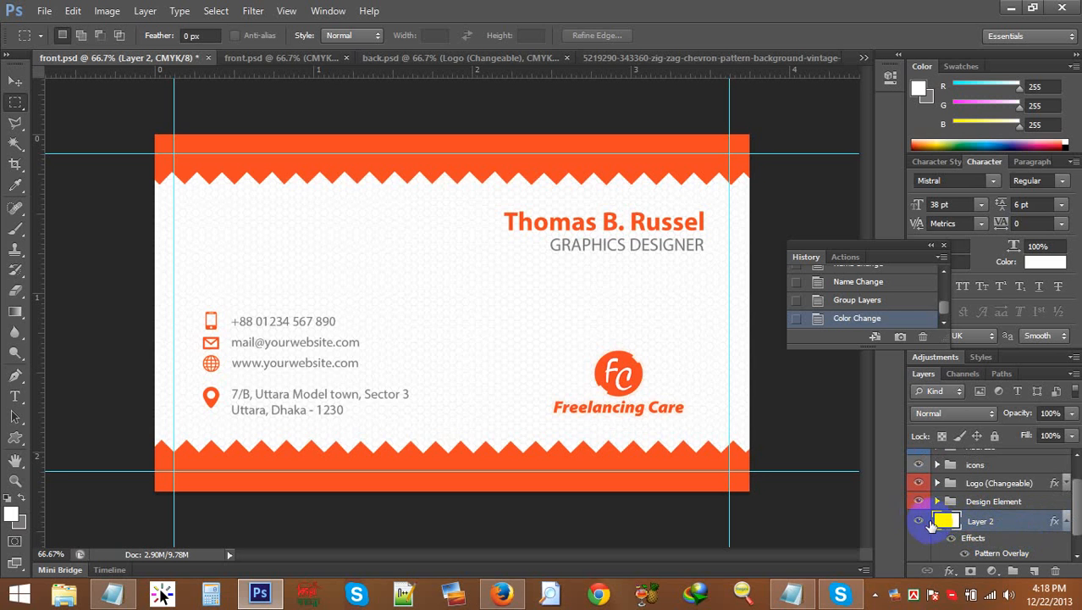
{"action": "left_click", "coordinate": [923, 526]}
{"action": "left_click", "coordinate": [920, 522]}
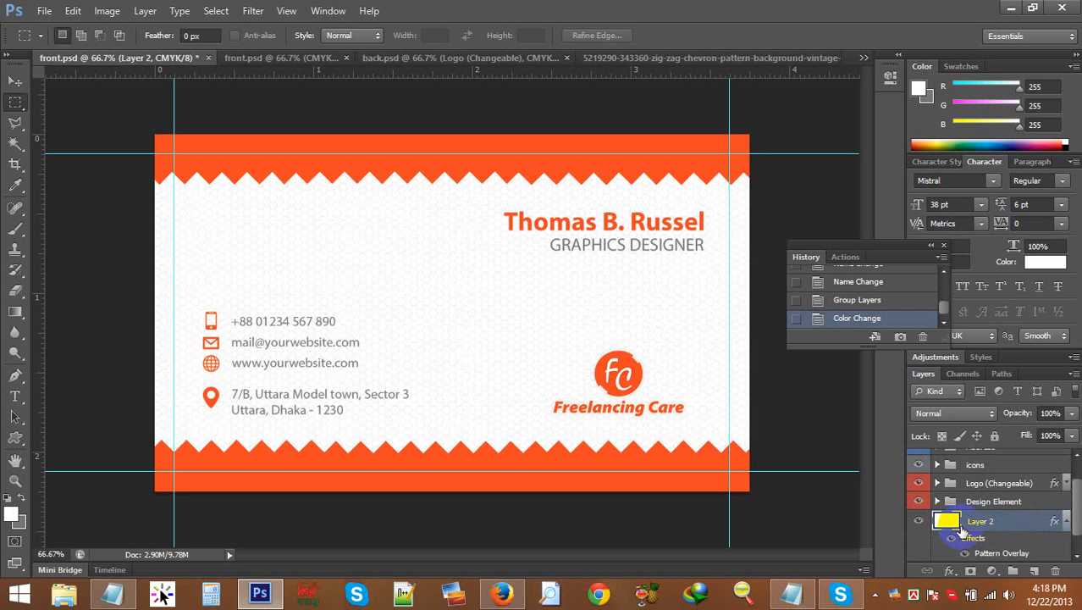
{"action": "left_click_drag", "start_coordinate": [990, 526], "coordinate": [998, 501]}
{"action": "left_click", "coordinate": [945, 506]}
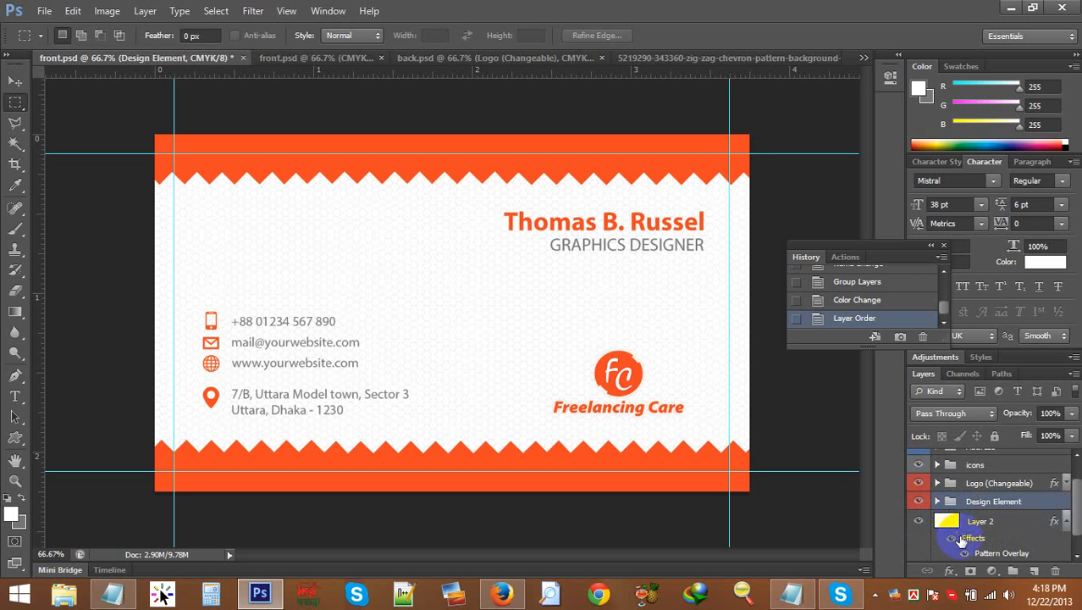
{"action": "left_click", "coordinate": [939, 502]}
{"action": "scroll", "coordinate": [995, 530], "scroll_direction": "down", "scroll_amount": 1}
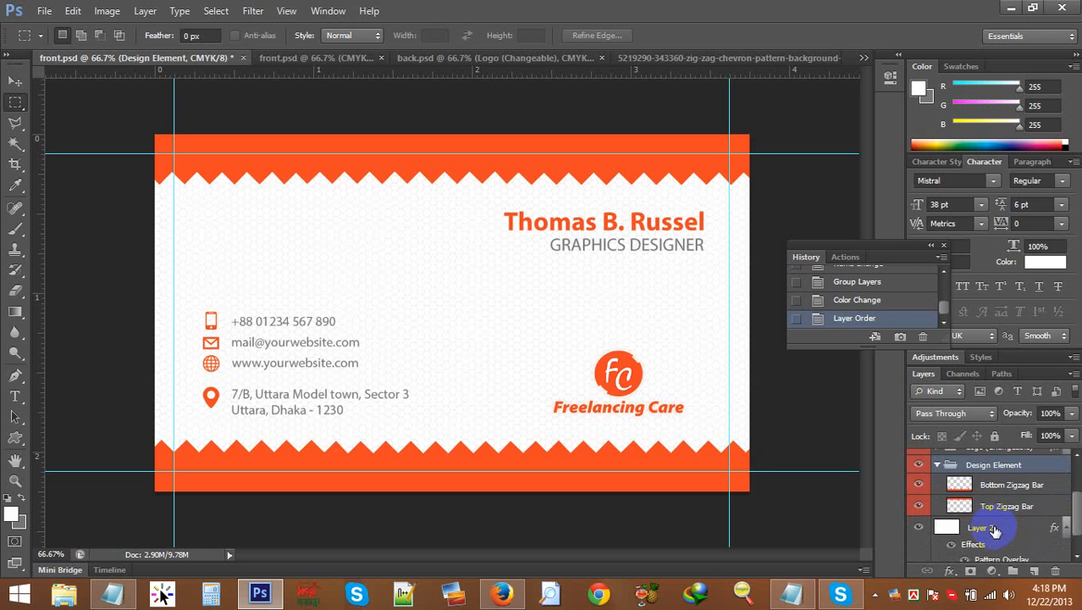
Step: Move Layer 2 into the Design Element group beneath the Top Zigzag Bar layer, and collapse the group
{"action": "left_click_drag", "start_coordinate": [995, 528], "coordinate": [974, 553]}
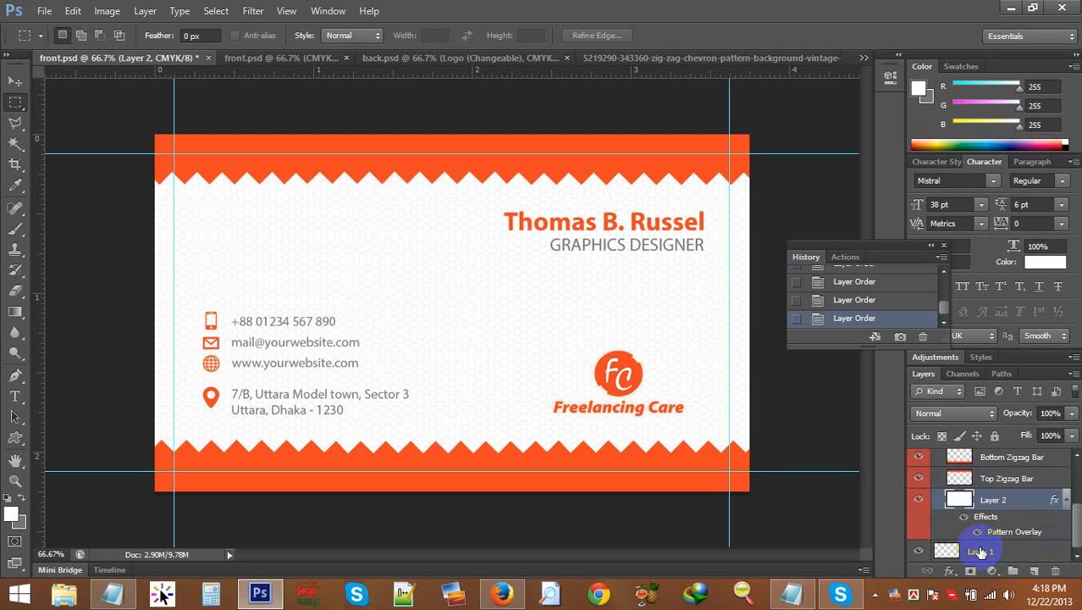
{"action": "left_click", "coordinate": [1066, 499]}
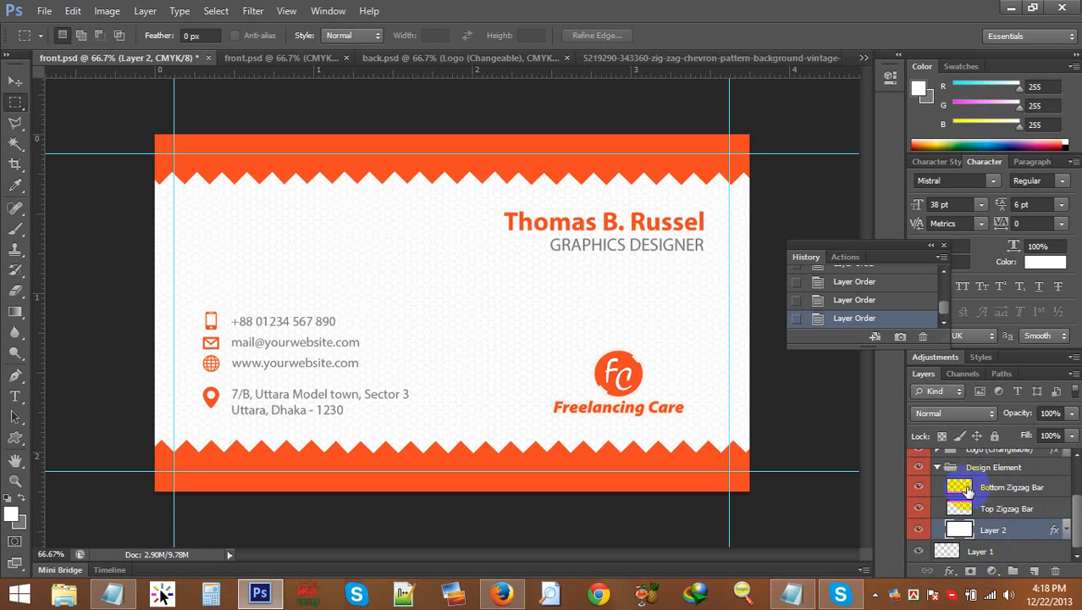
{"action": "scroll", "coordinate": [967, 479], "scroll_direction": "up", "scroll_amount": 1}
{"action": "left_click", "coordinate": [938, 486]}
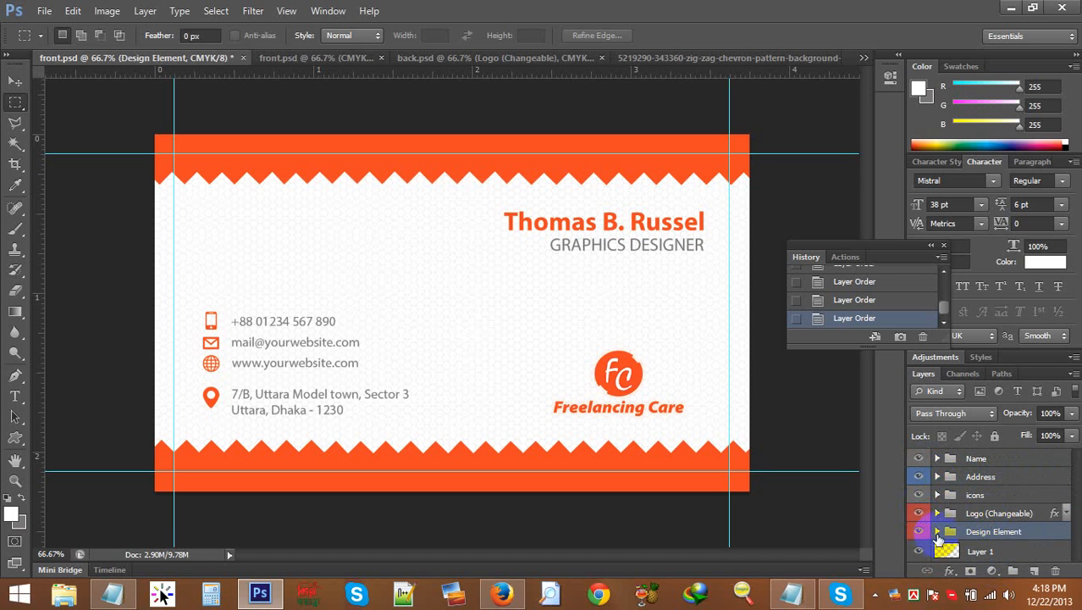
Step: Compare the card with Layer 2's effects on and off, leaving its Pattern Overlay hidden
{"action": "left_click", "coordinate": [937, 531]}
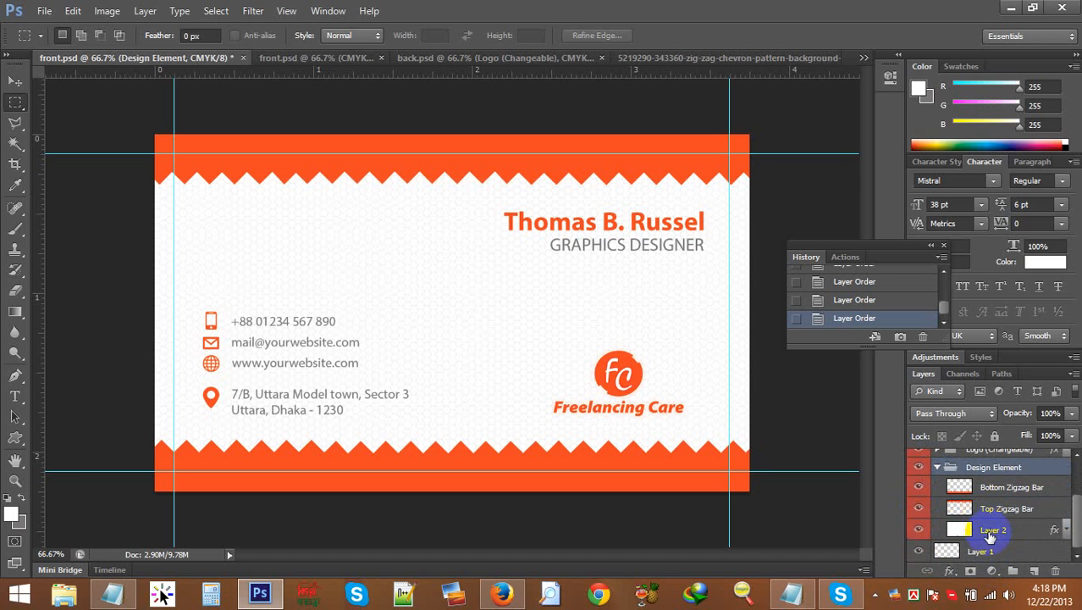
{"action": "left_click", "coordinate": [1064, 530]}
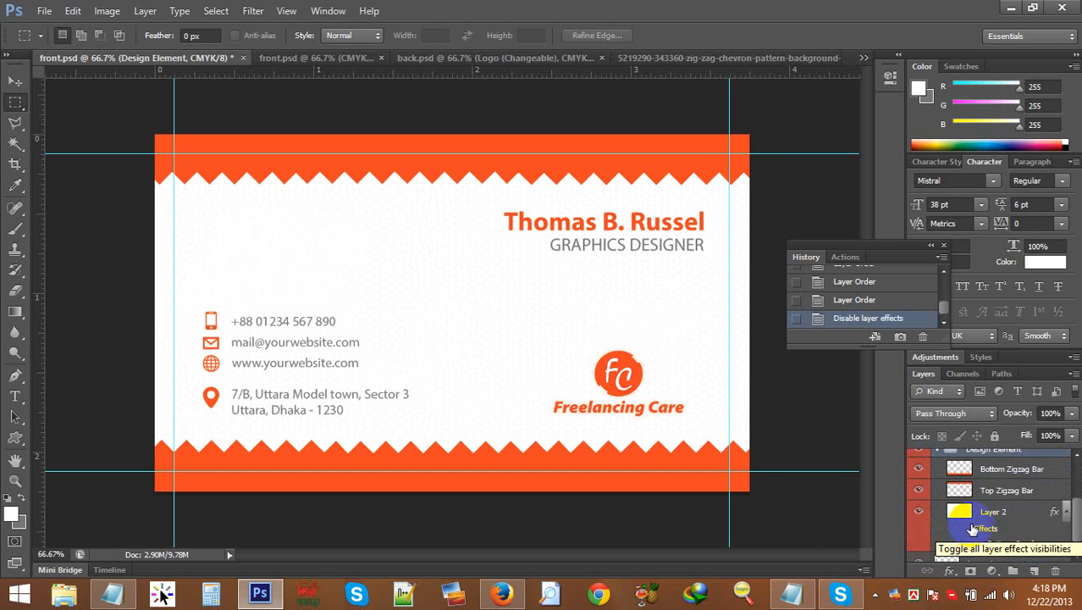
{"action": "left_click", "coordinate": [974, 529]}
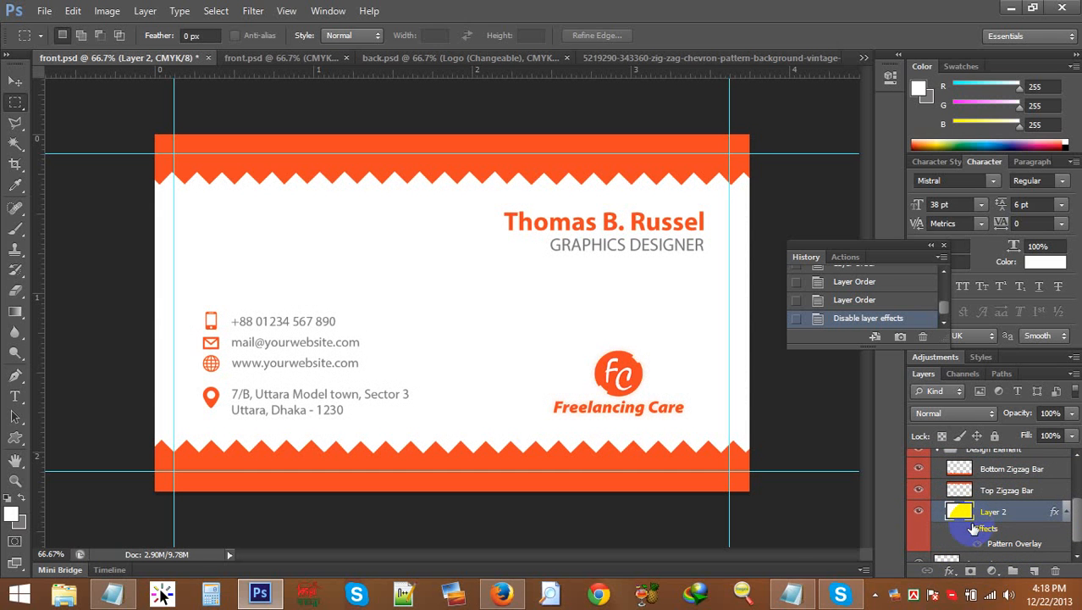
{"action": "left_click", "coordinate": [963, 530]}
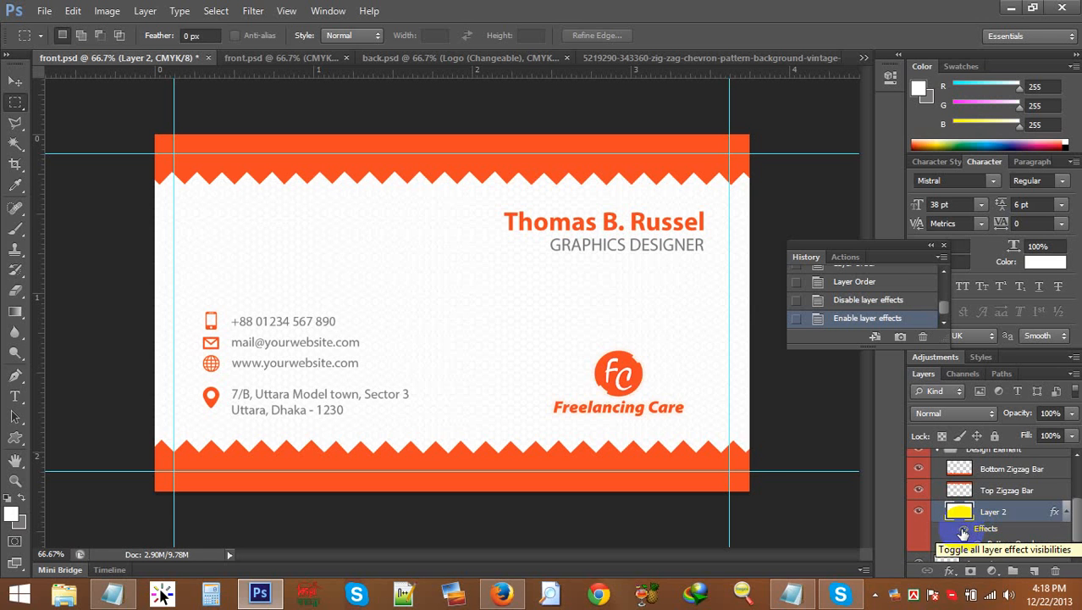
{"action": "left_click", "coordinate": [963, 531]}
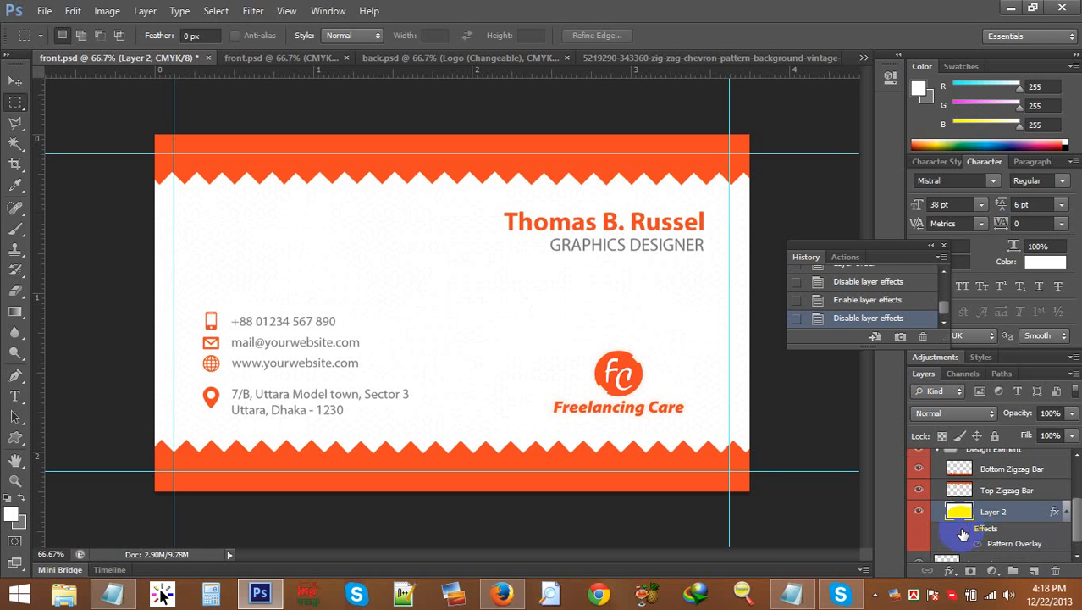
{"action": "left_click", "coordinate": [962, 531]}
{"action": "left_click", "coordinate": [963, 531]}
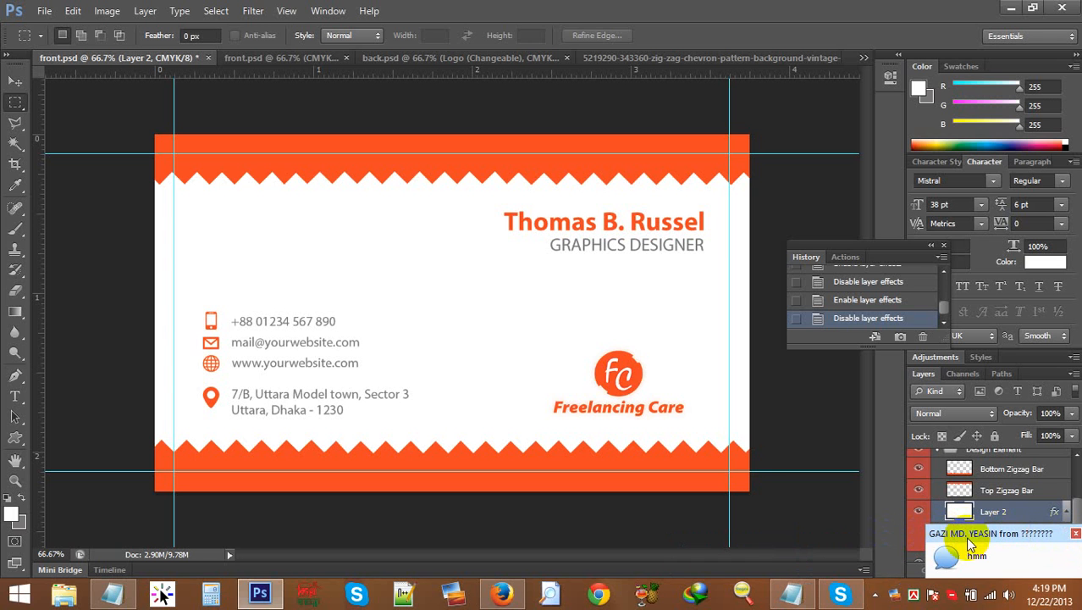
Step: Dismiss the chat notifications covering the layer list
{"action": "left_click", "coordinate": [1073, 536]}
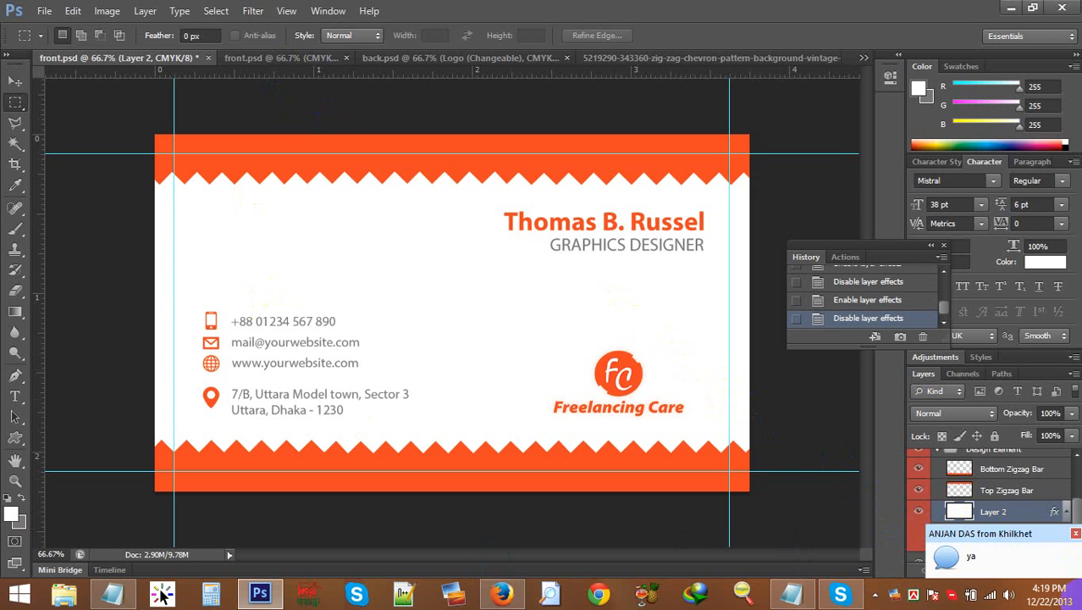
{"action": "left_click_drag", "start_coordinate": [1026, 533], "coordinate": [1002, 532]}
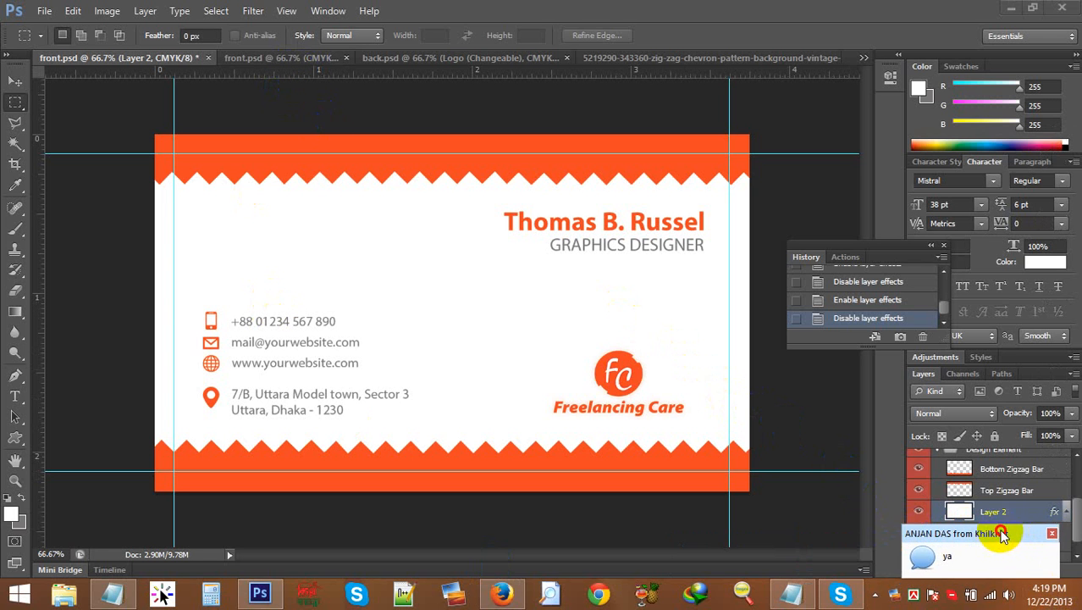
{"action": "left_click", "coordinate": [1051, 532]}
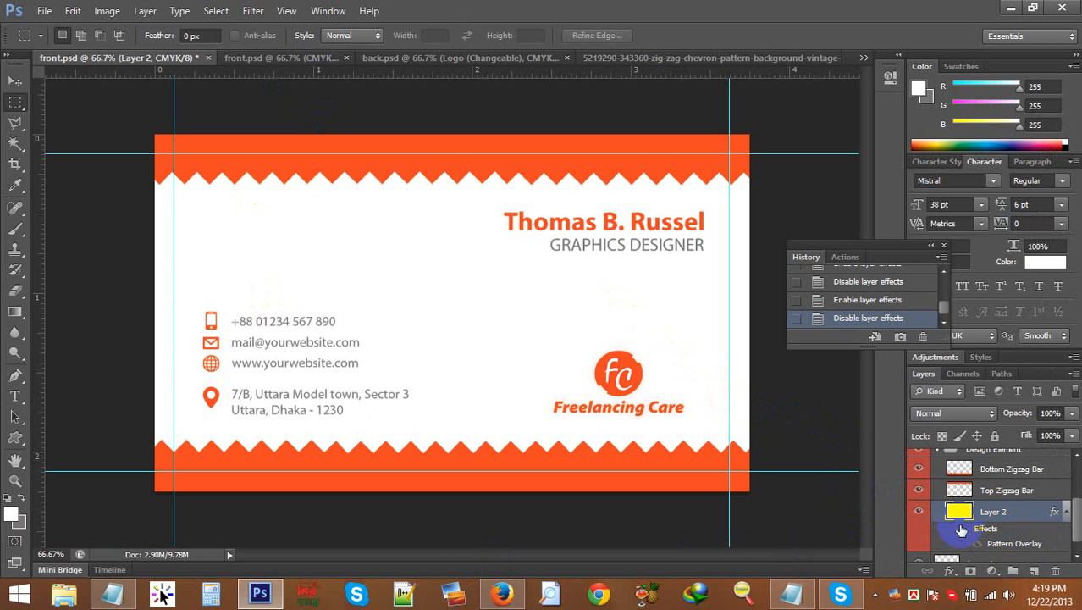
Step: Recheck the card with Layer 2's effects on, switch them off again and save the document
{"action": "left_click", "coordinate": [962, 529]}
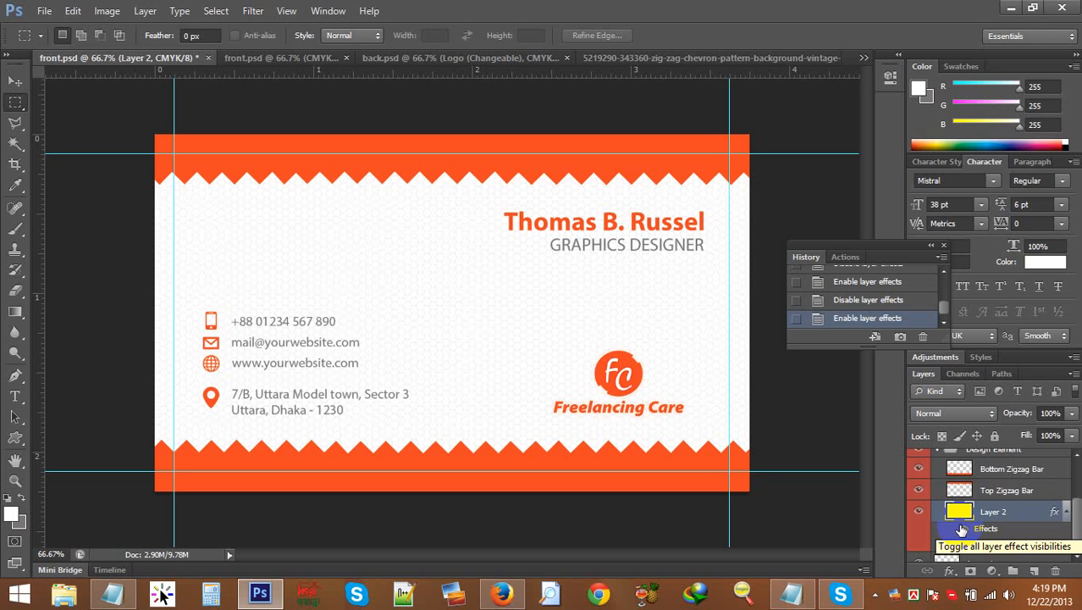
{"action": "left_click", "coordinate": [962, 529]}
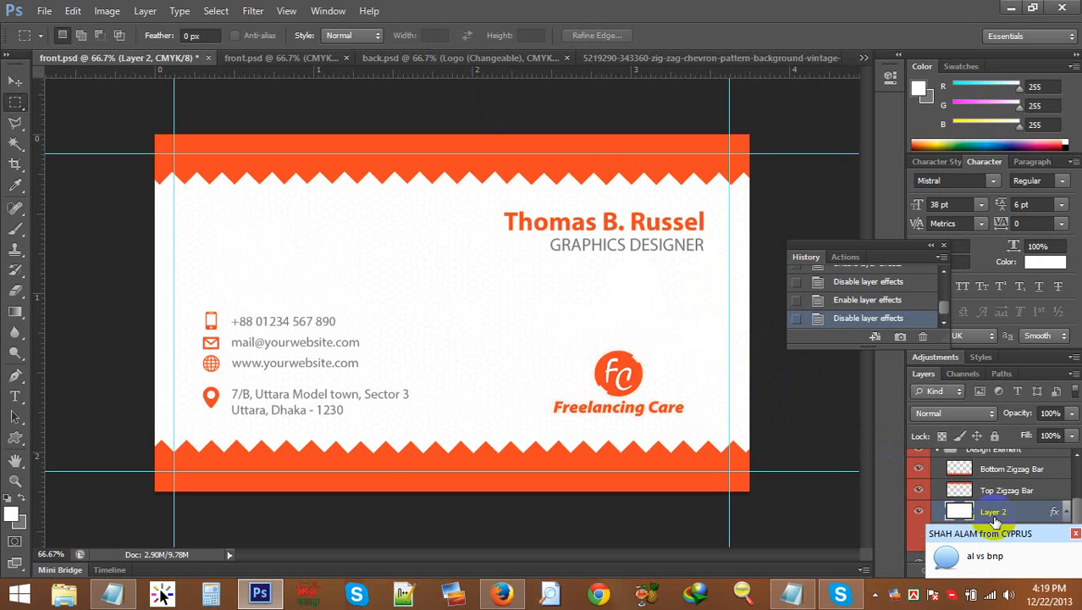
{"action": "left_click", "coordinate": [1076, 533]}
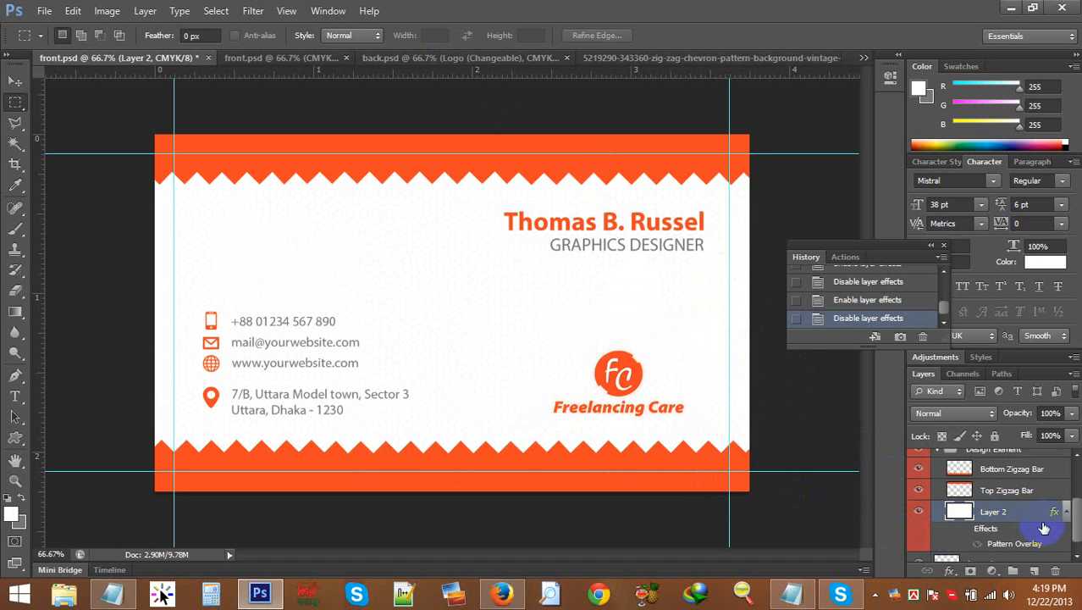
{"action": "left_click", "coordinate": [1069, 518]}
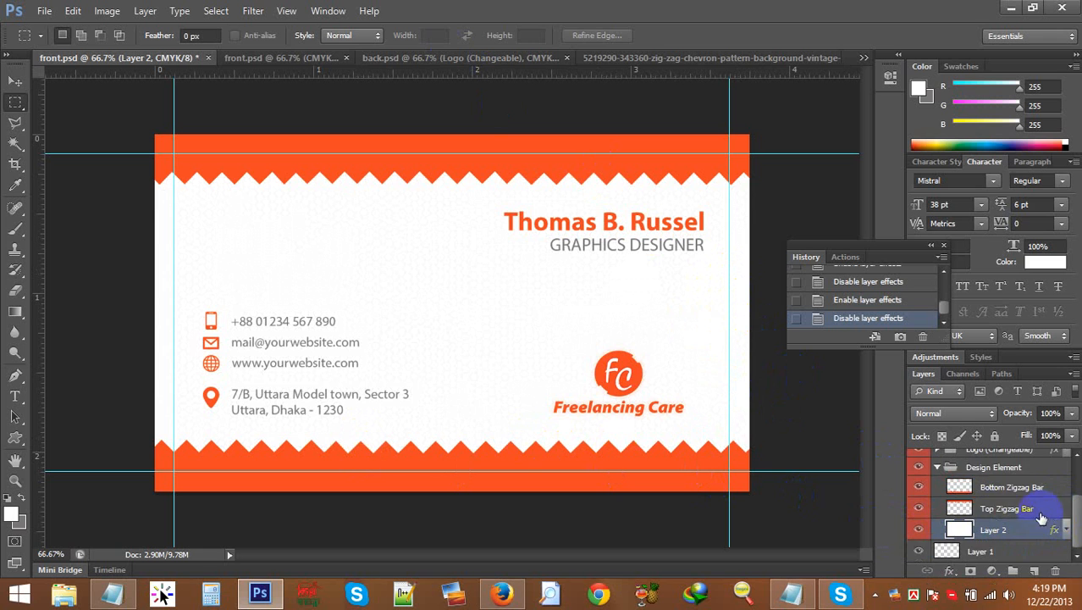
{"action": "left_click", "coordinate": [940, 512]}
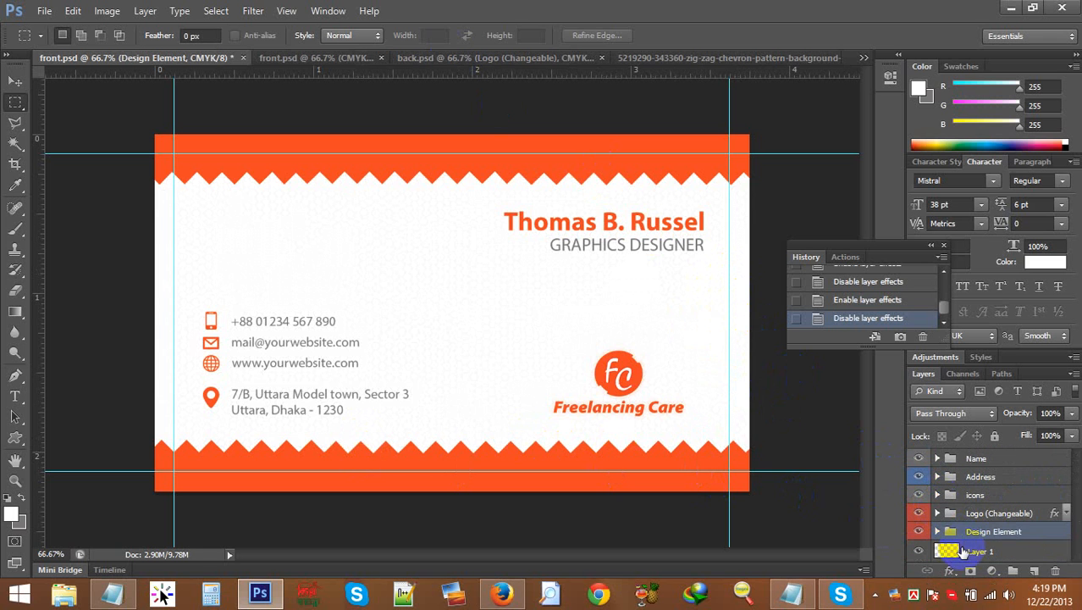
{"action": "left_click", "coordinate": [1075, 532]}
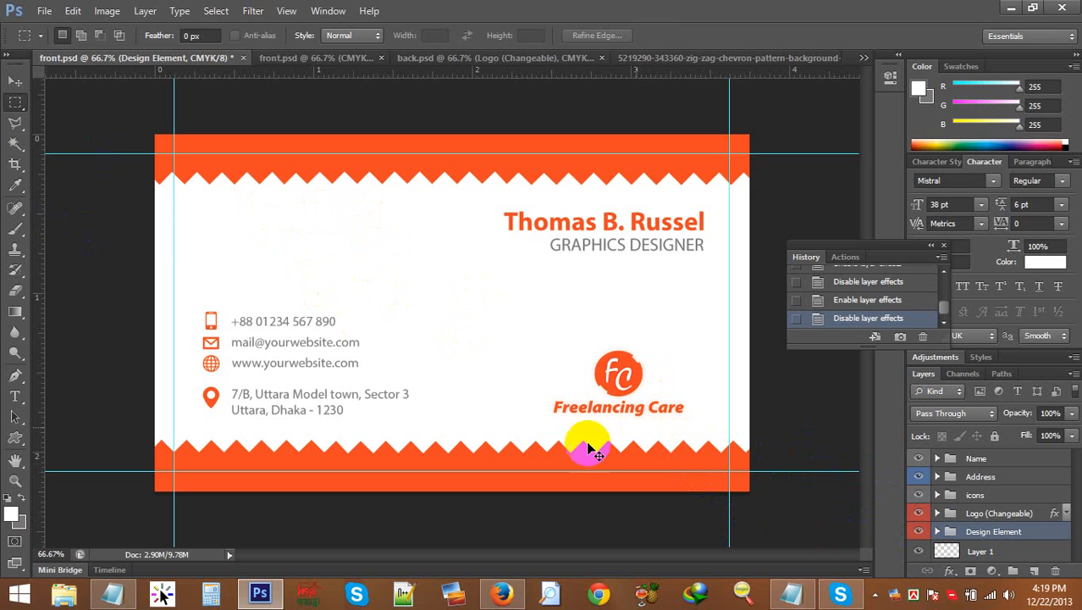
{"action": "key", "text": "ctrl+s"}
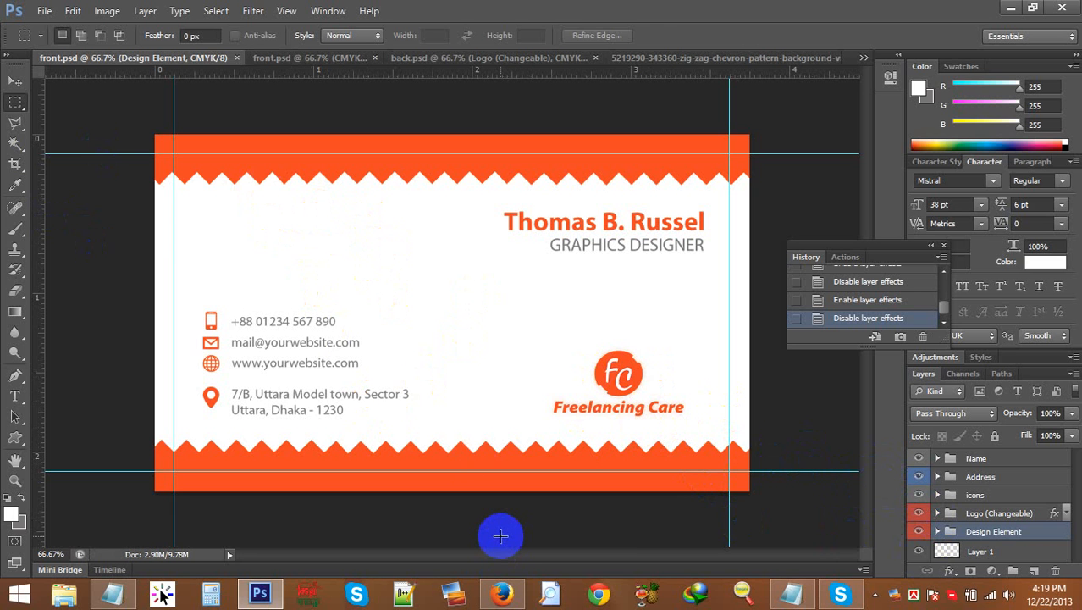
Step: Group the Name, Address, icons, Logo (Changeable) and Design Element groups together and name the new group Orange
{"action": "left_click", "coordinate": [977, 458]}
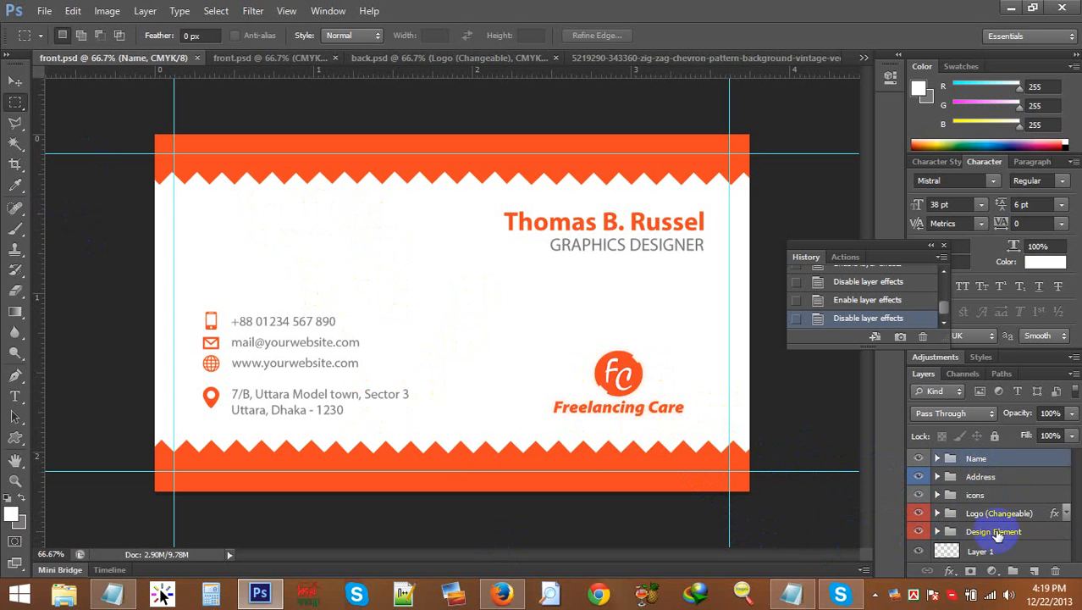
{"action": "left_click_drag", "start_coordinate": [999, 551], "coordinate": [972, 538]}
{"action": "left_click", "coordinate": [976, 533], "text": "shift"}
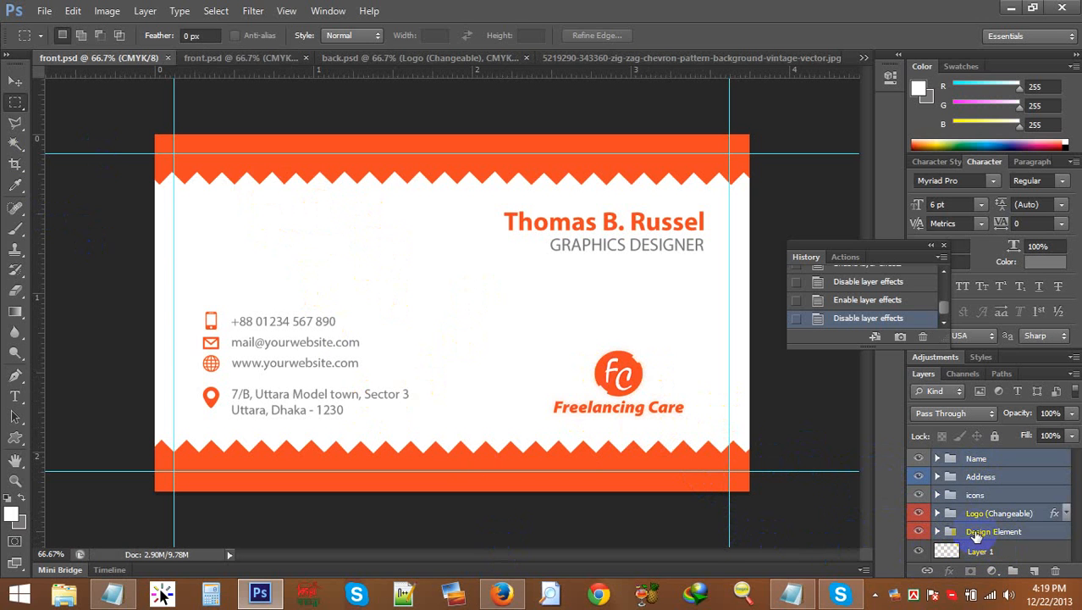
{"action": "key", "text": "ctrl+g"}
{"action": "double_click", "coordinate": [980, 457]}
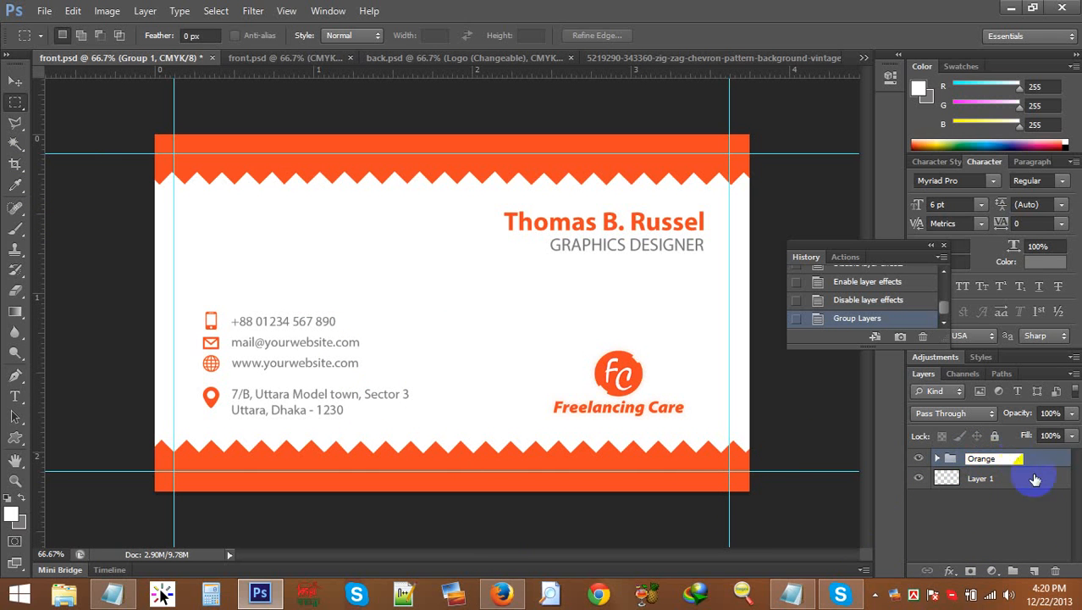
{"action": "left_click", "coordinate": [1037, 500]}
Step: Duplicate the Orange group within front.psd and rename the copy as Black
{"action": "left_click", "coordinate": [1025, 467]}
{"action": "right_click", "coordinate": [1025, 468]}
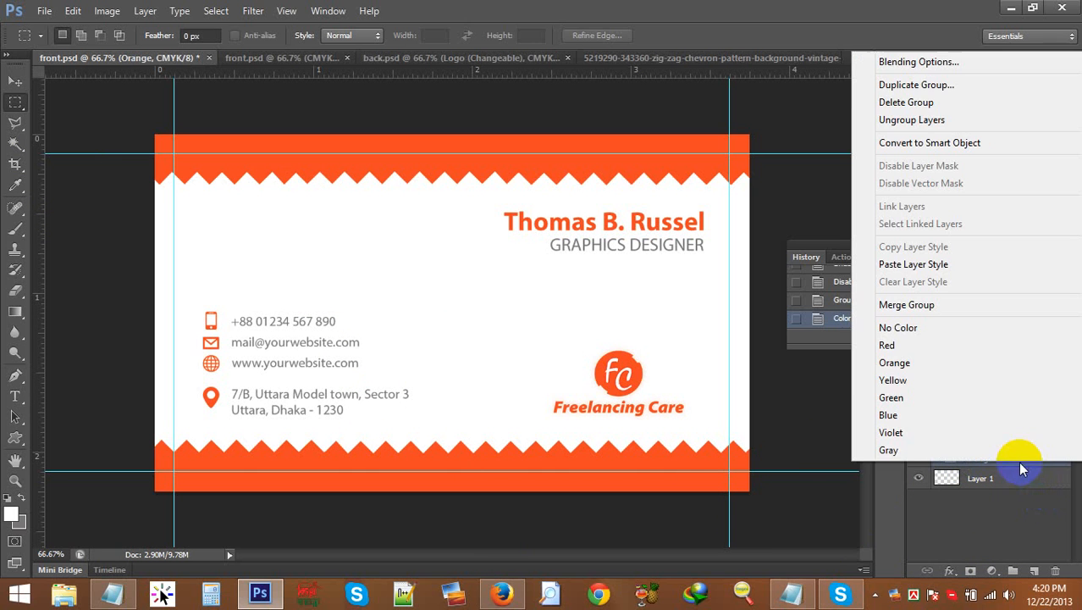
{"action": "left_click", "coordinate": [929, 82]}
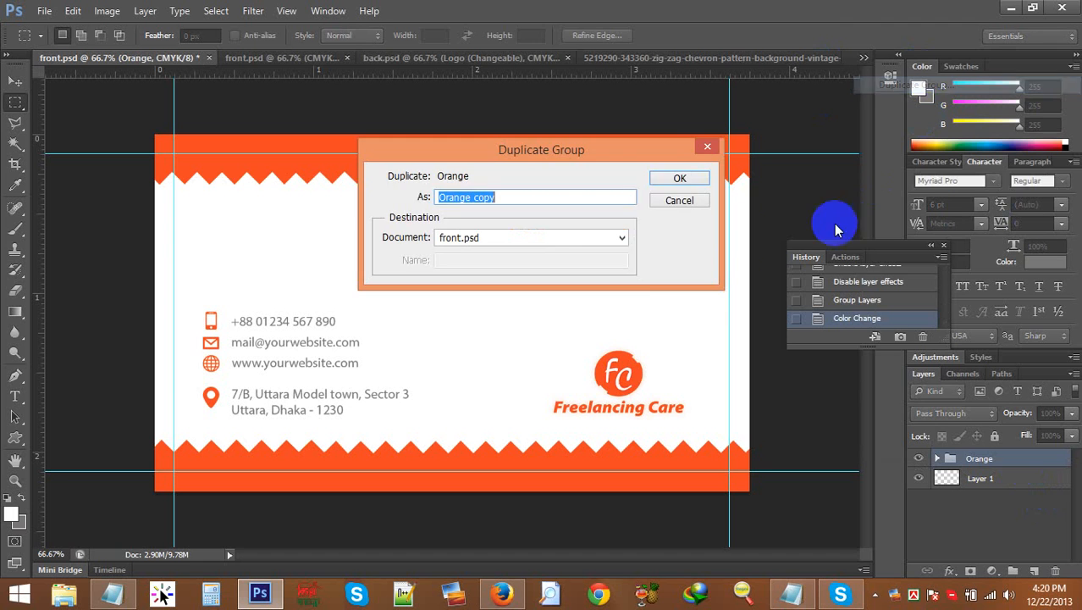
{"action": "left_click", "coordinate": [680, 178]}
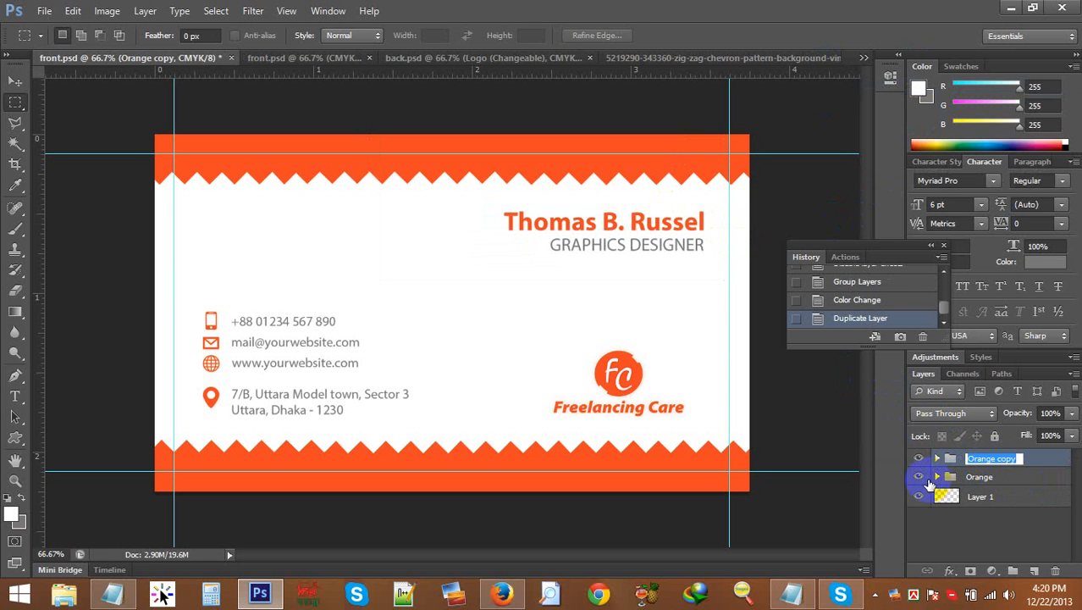
{"action": "type", "text": "Black"}
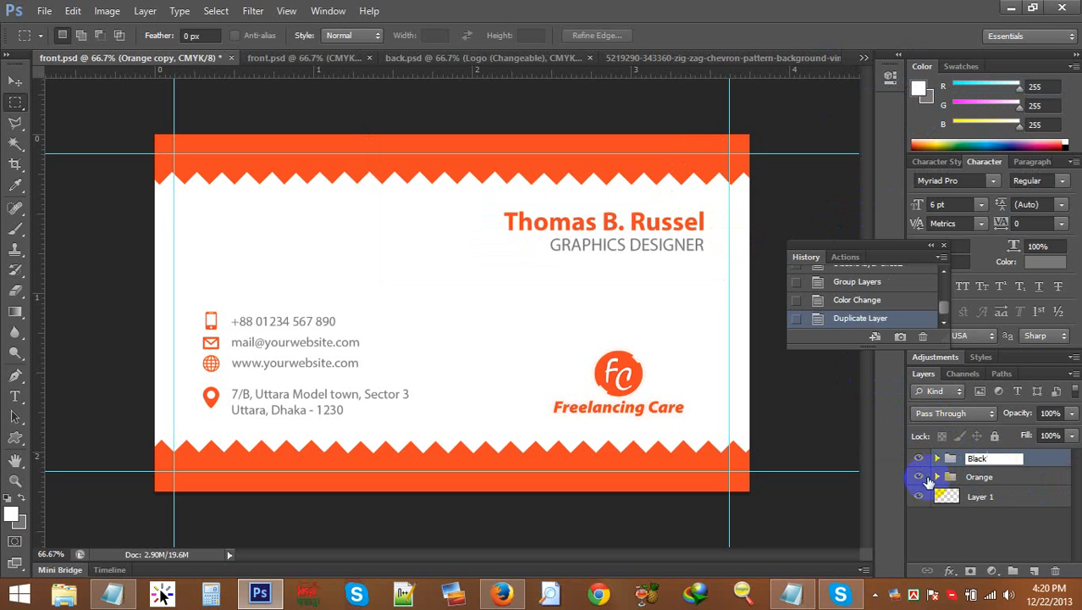
{"action": "left_click", "coordinate": [966, 549]}
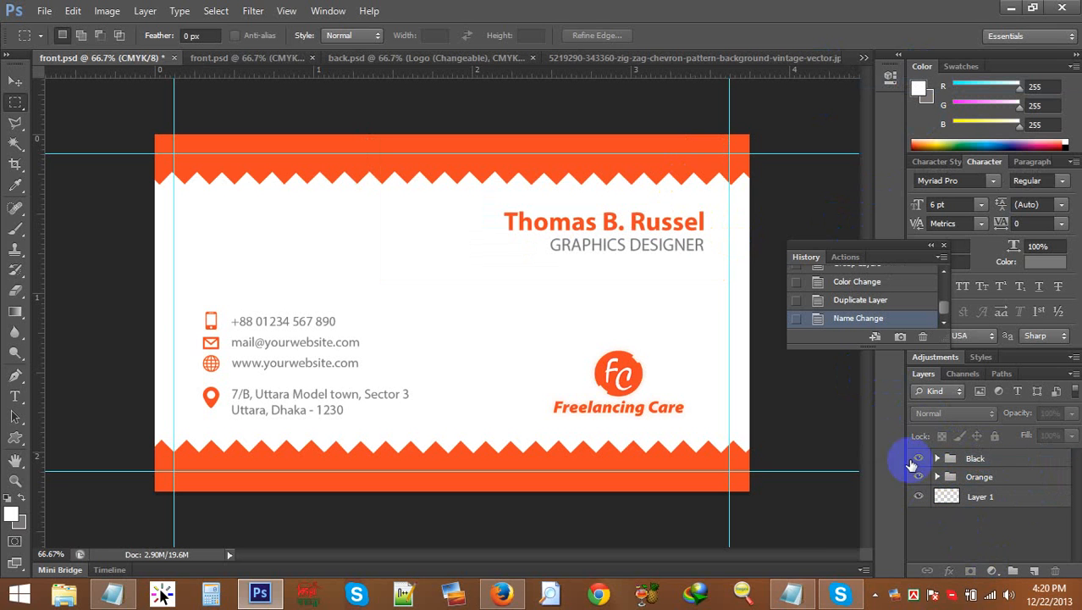
Step: In the Black group's Name subgroup, change the cardholder's name text to dark grey 3b3b3b
{"action": "left_click", "coordinate": [936, 459]}
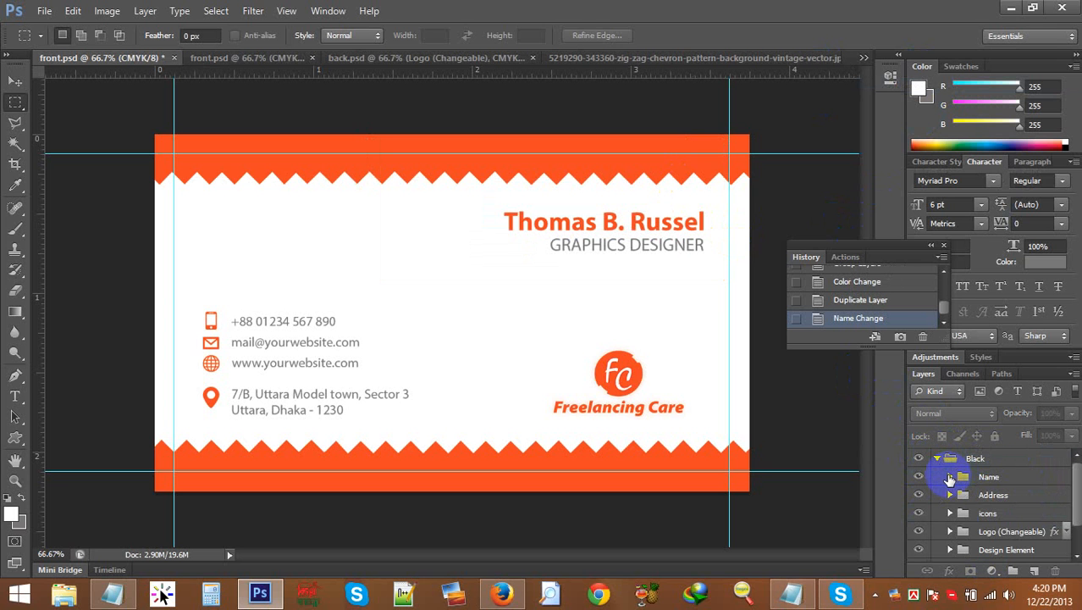
{"action": "left_click", "coordinate": [949, 478]}
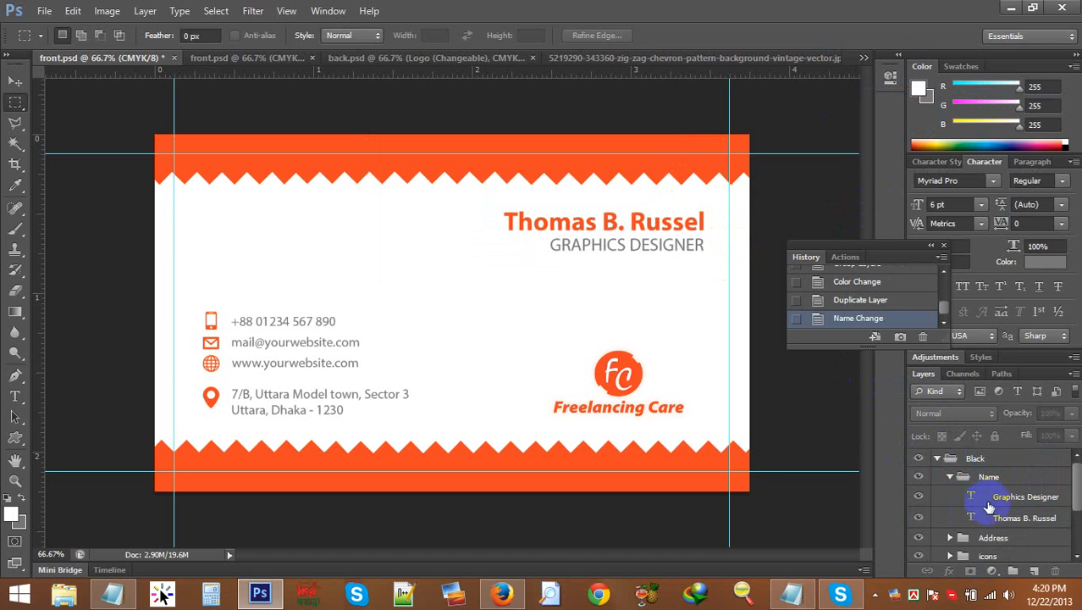
{"action": "left_click", "coordinate": [16, 396]}
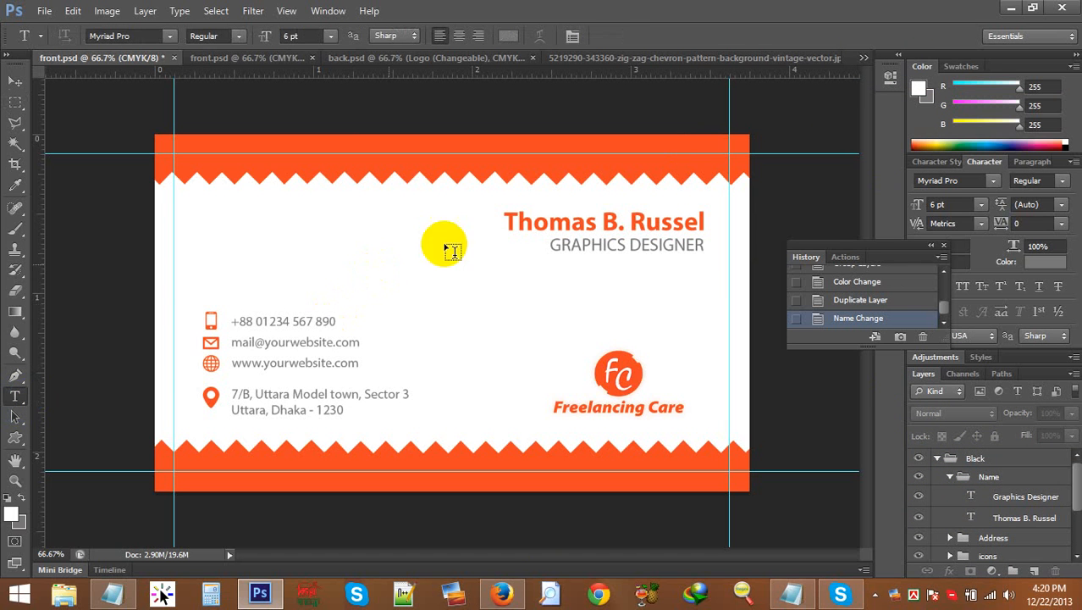
{"action": "left_click", "coordinate": [505, 218]}
{"action": "key", "text": "ctrl+a"}
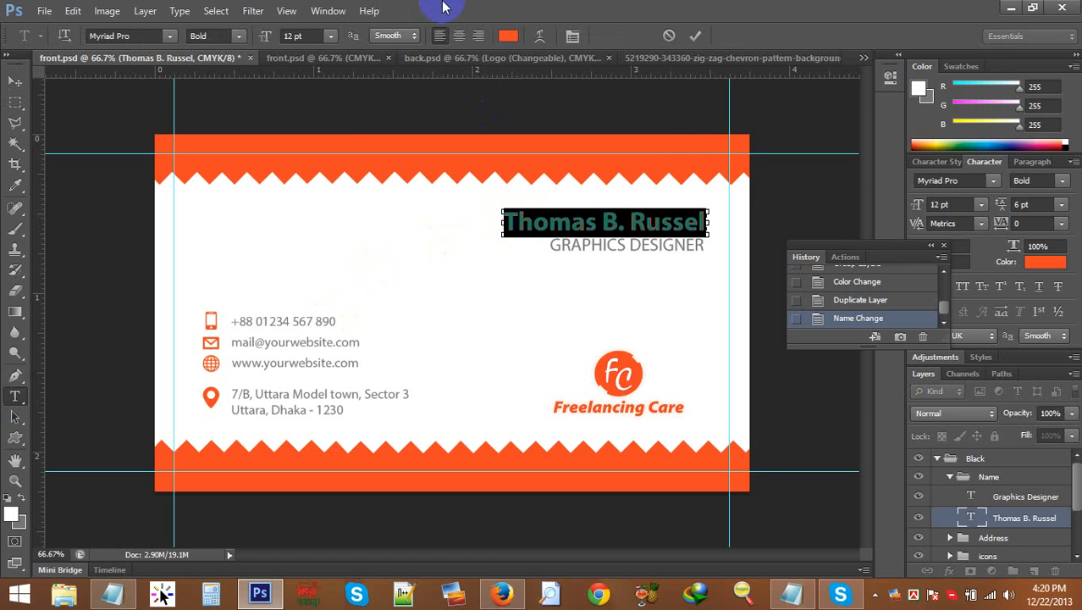
{"action": "left_click", "coordinate": [508, 36]}
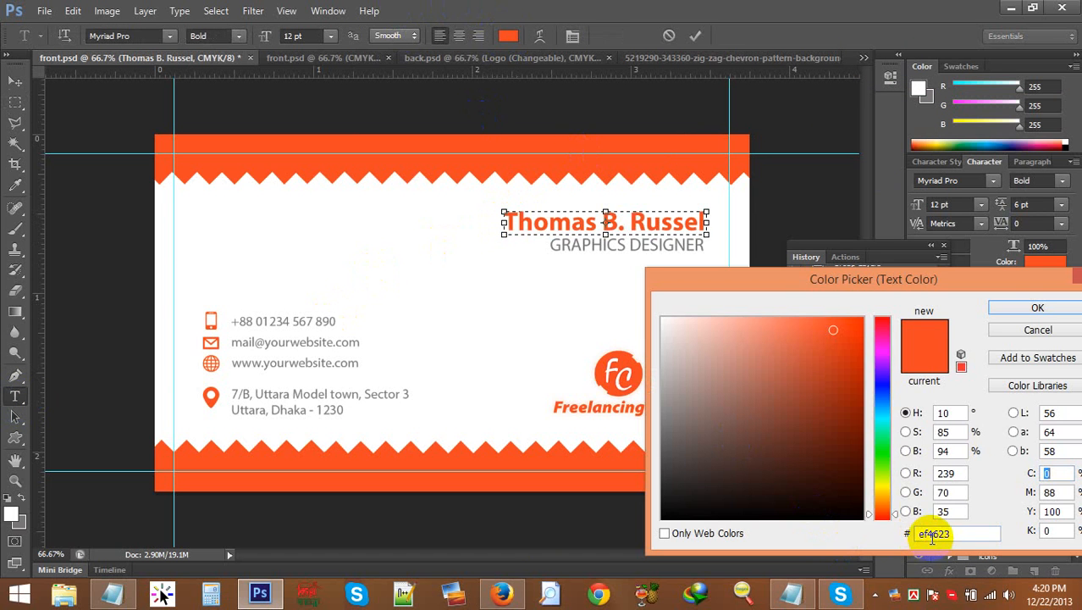
{"action": "left_click_drag", "start_coordinate": [696, 478], "coordinate": [648, 468]}
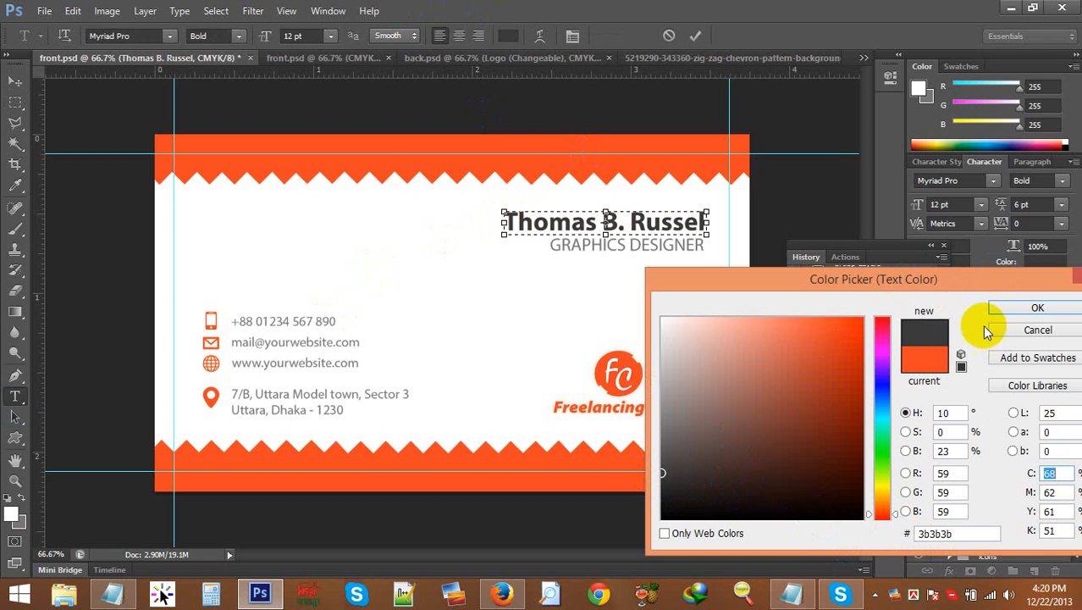
{"action": "left_click", "coordinate": [1045, 308]}
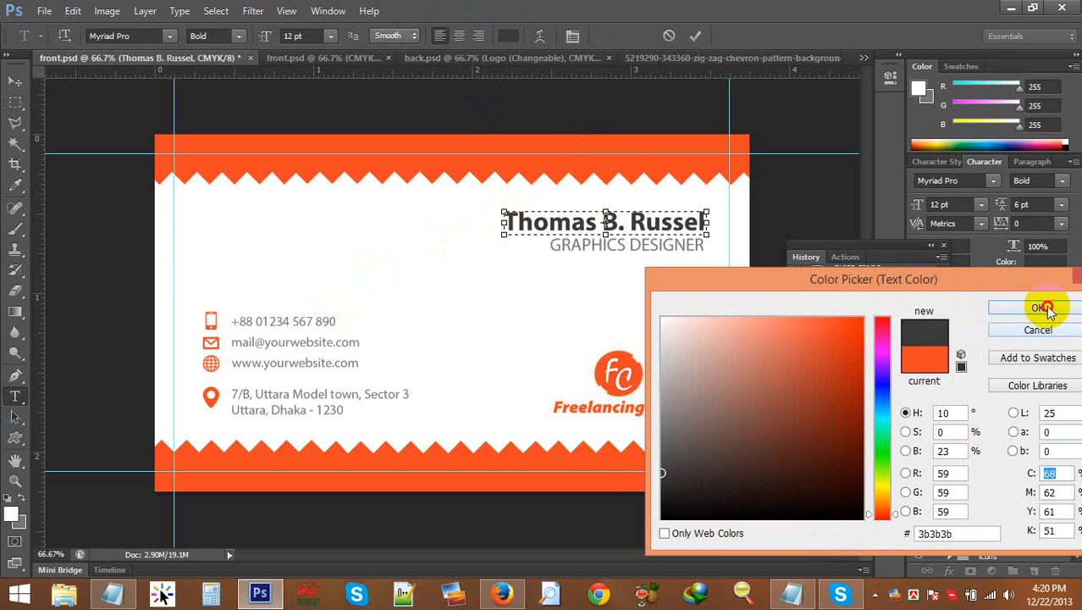
{"action": "scroll", "coordinate": [987, 542], "scroll_direction": "down", "scroll_amount": 6}
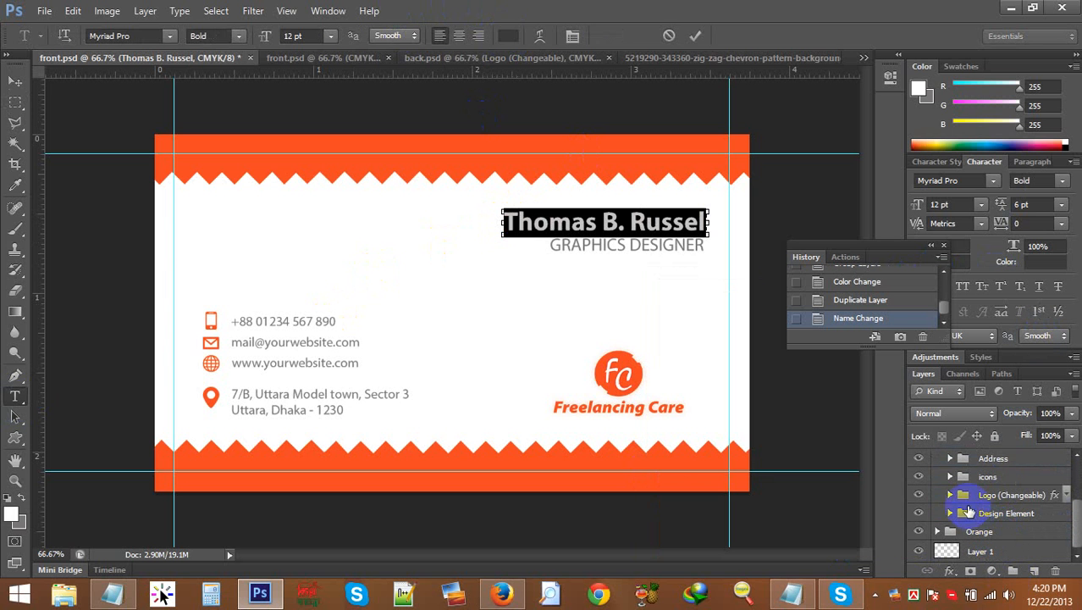
Step: Add a Color Overlay effect to the Bottom Zigzag Bar layer in the Black group's Design Element subgroup
{"action": "left_click", "coordinate": [951, 512]}
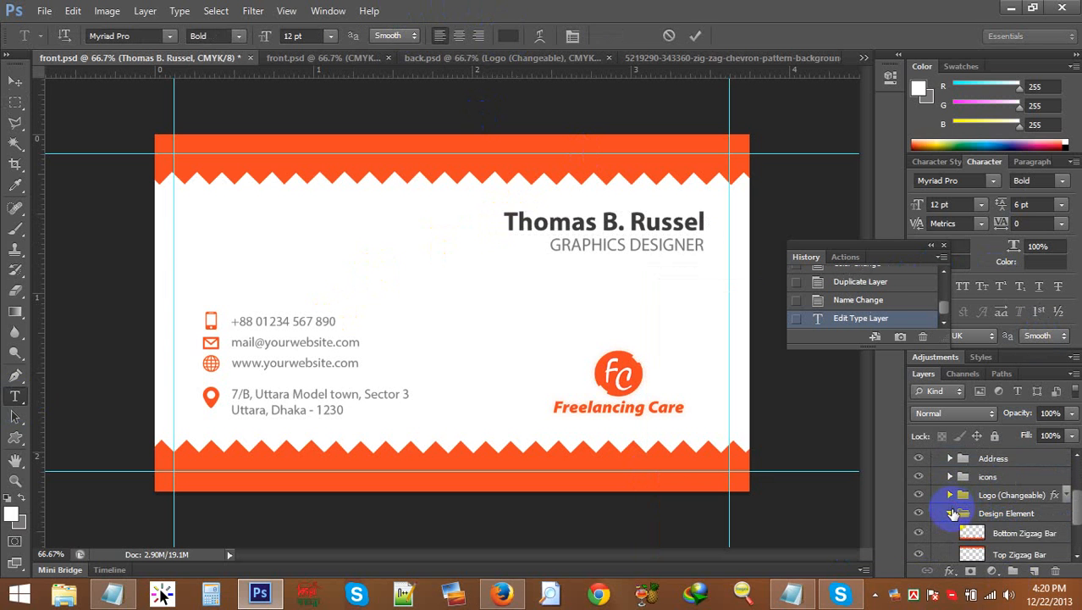
{"action": "left_click", "coordinate": [1025, 533]}
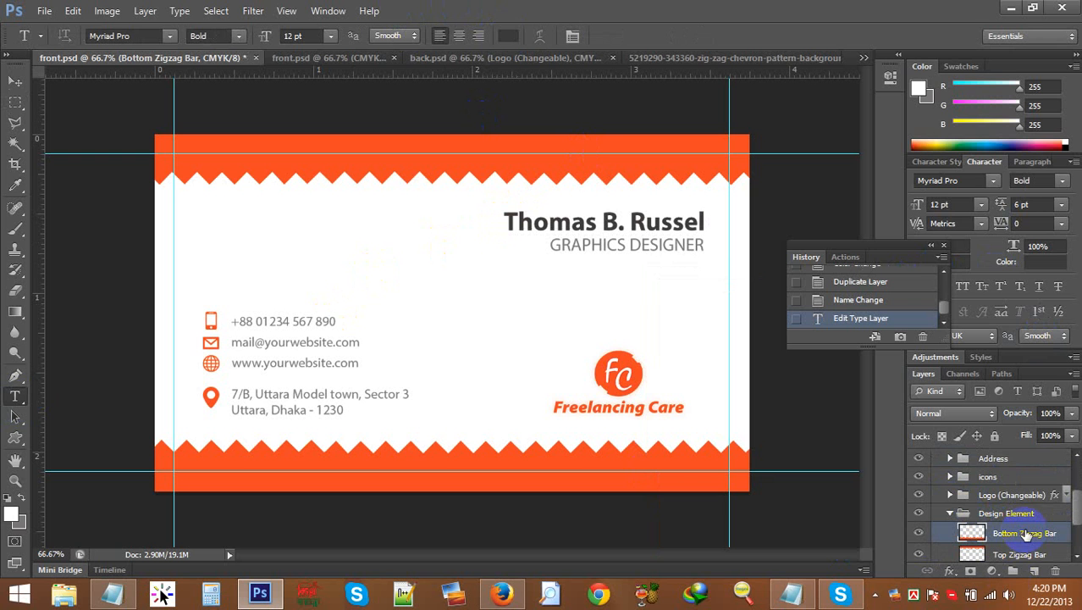
{"action": "right_click", "coordinate": [1024, 534]}
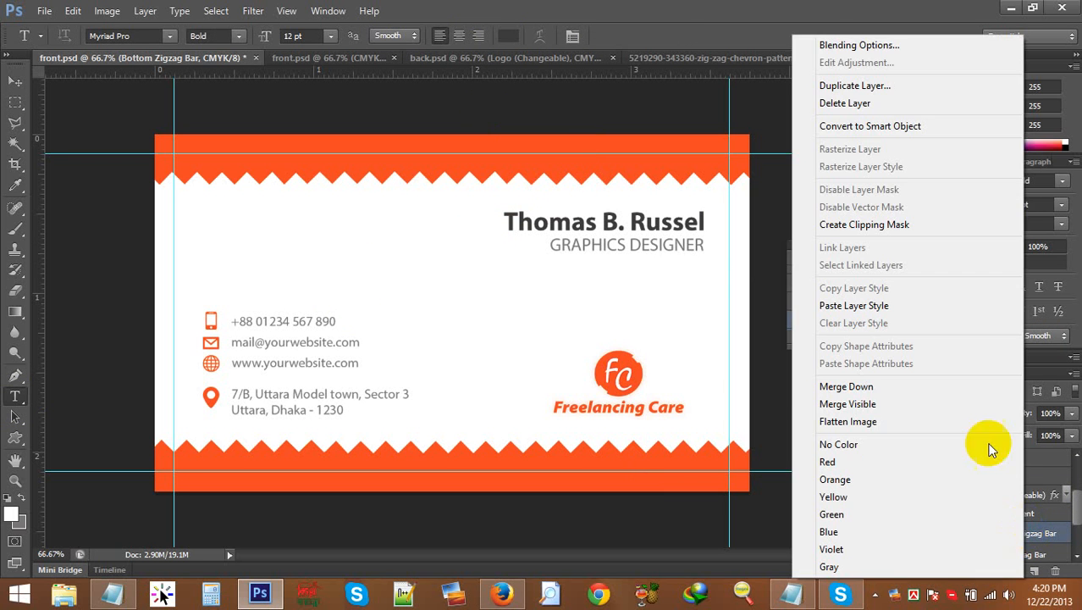
{"action": "left_click", "coordinate": [897, 40]}
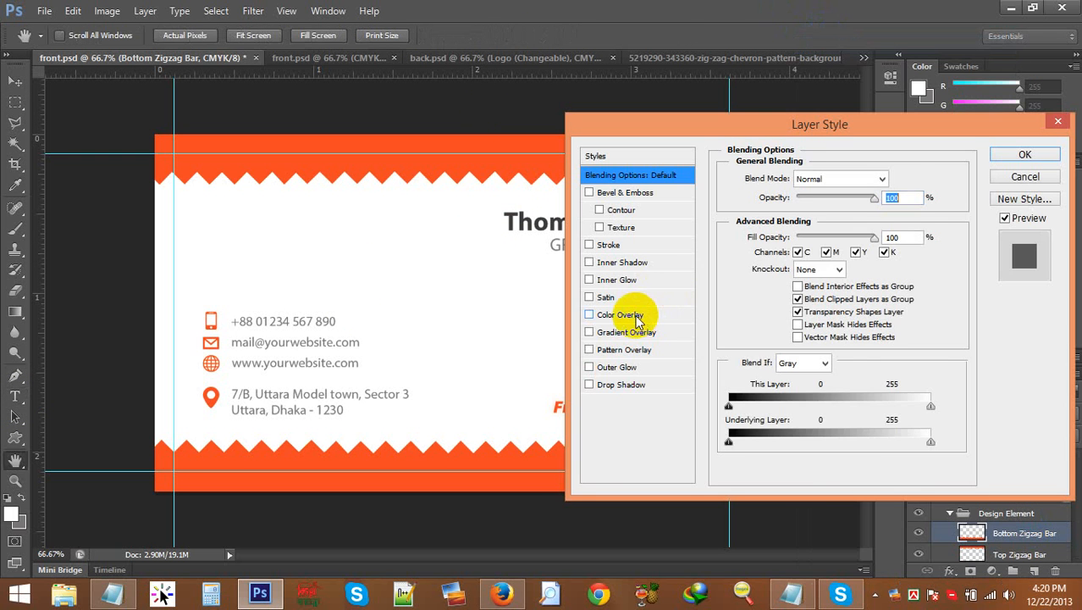
{"action": "left_click", "coordinate": [622, 314]}
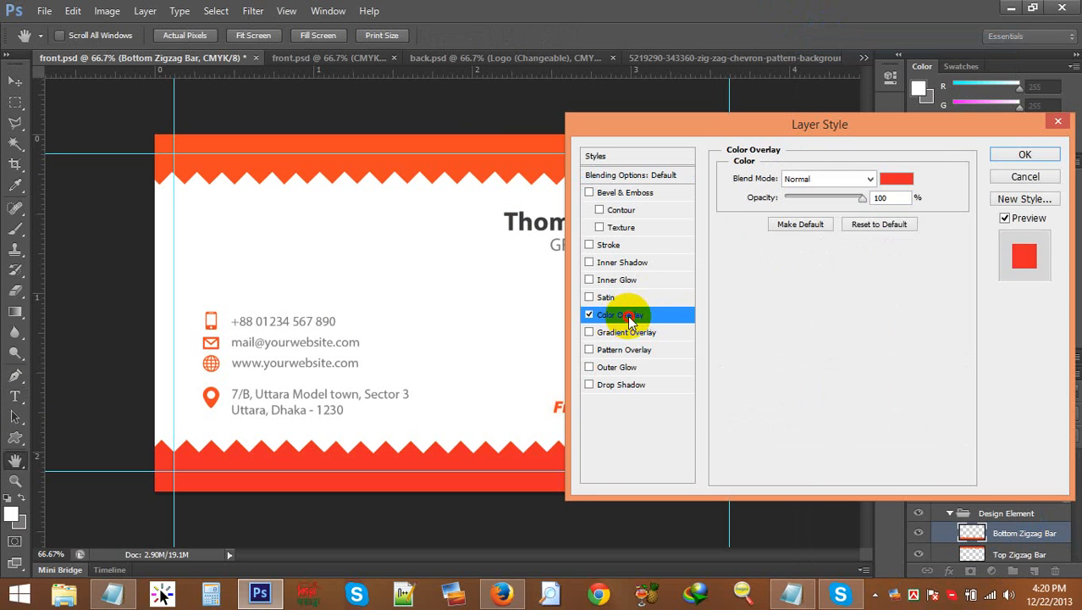
Step: Set the bottom bar's overlay colour to a near-black of about 1f1f1f and apply the layer style
{"action": "left_click", "coordinate": [898, 179]}
{"action": "left_click", "coordinate": [650, 511]}
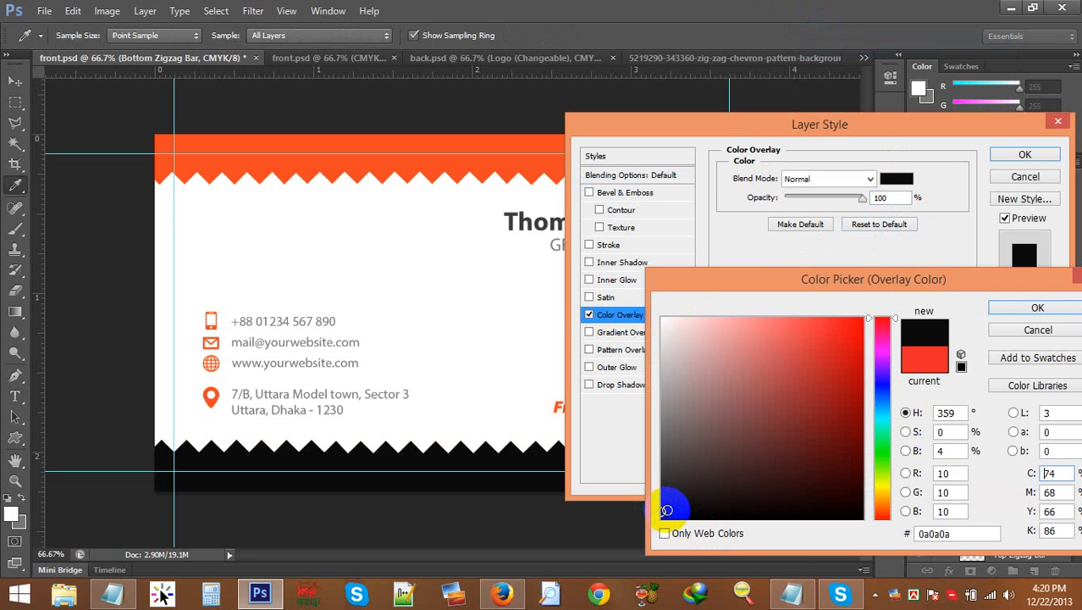
{"action": "left_click", "coordinate": [661, 511]}
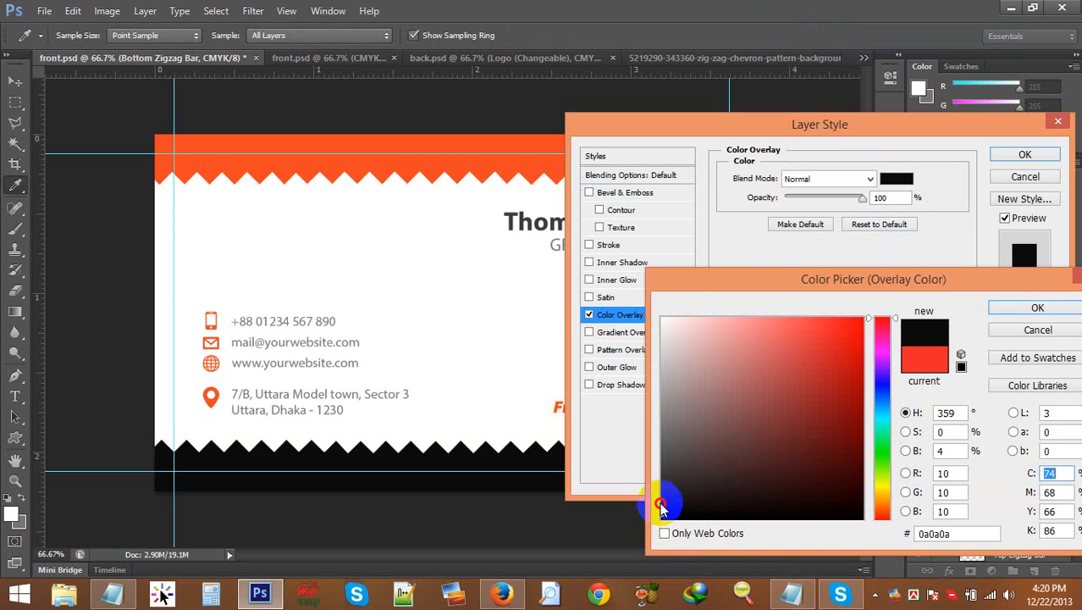
{"action": "left_click", "coordinate": [662, 498]}
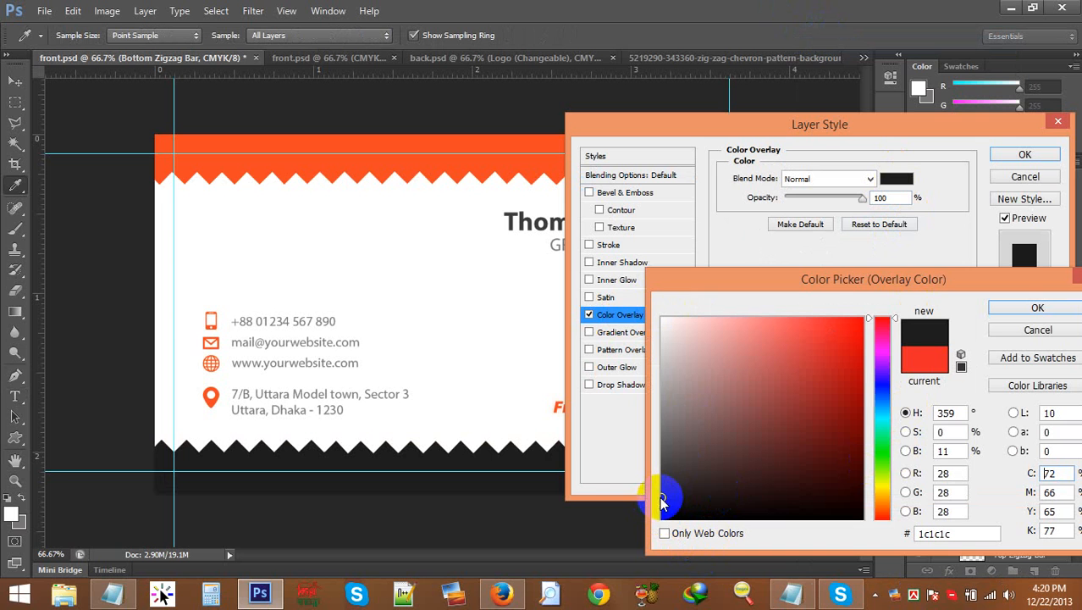
{"action": "left_click", "coordinate": [666, 517]}
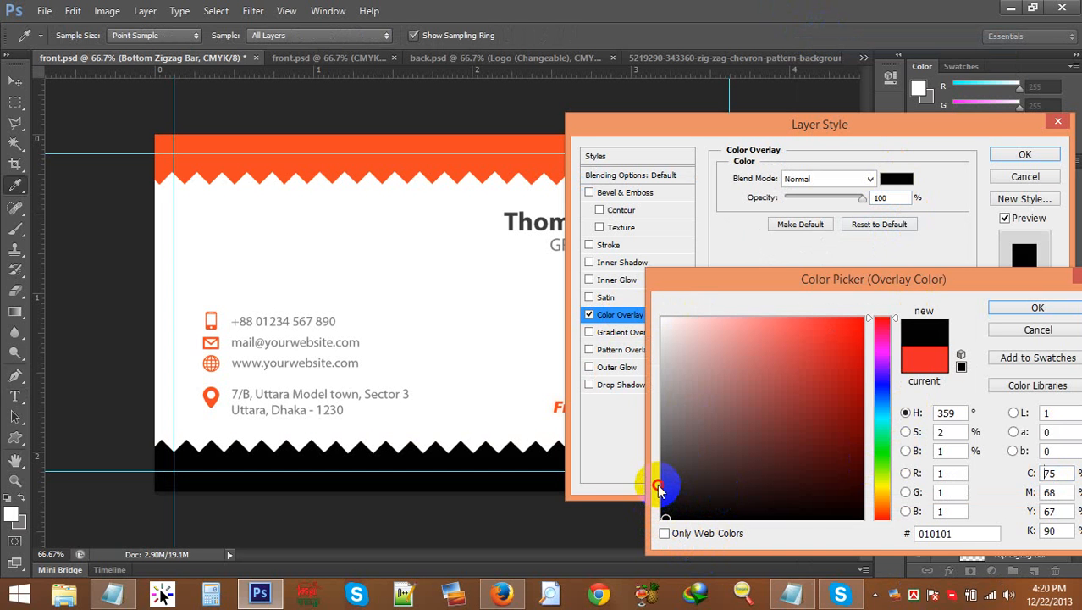
{"action": "left_click_drag", "start_coordinate": [662, 484], "coordinate": [659, 500]}
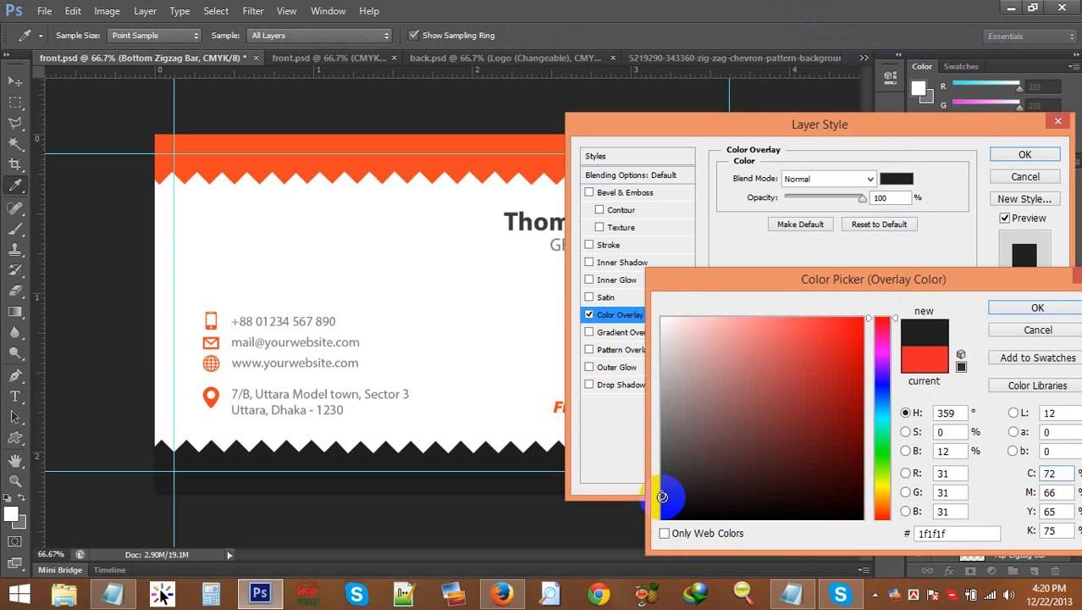
{"action": "left_click", "coordinate": [1037, 307]}
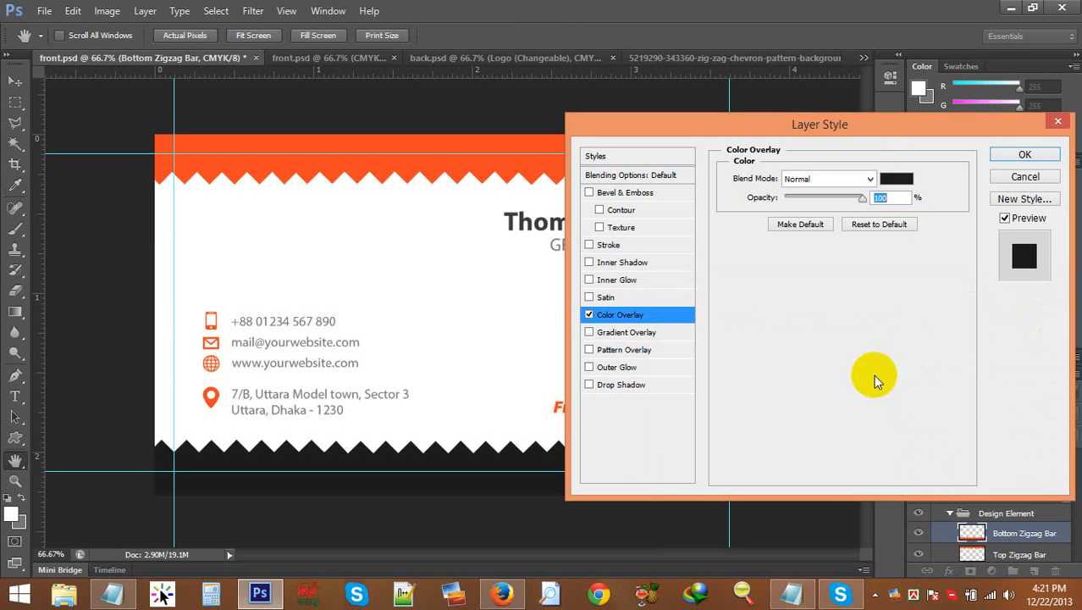
{"action": "left_click", "coordinate": [1027, 155]}
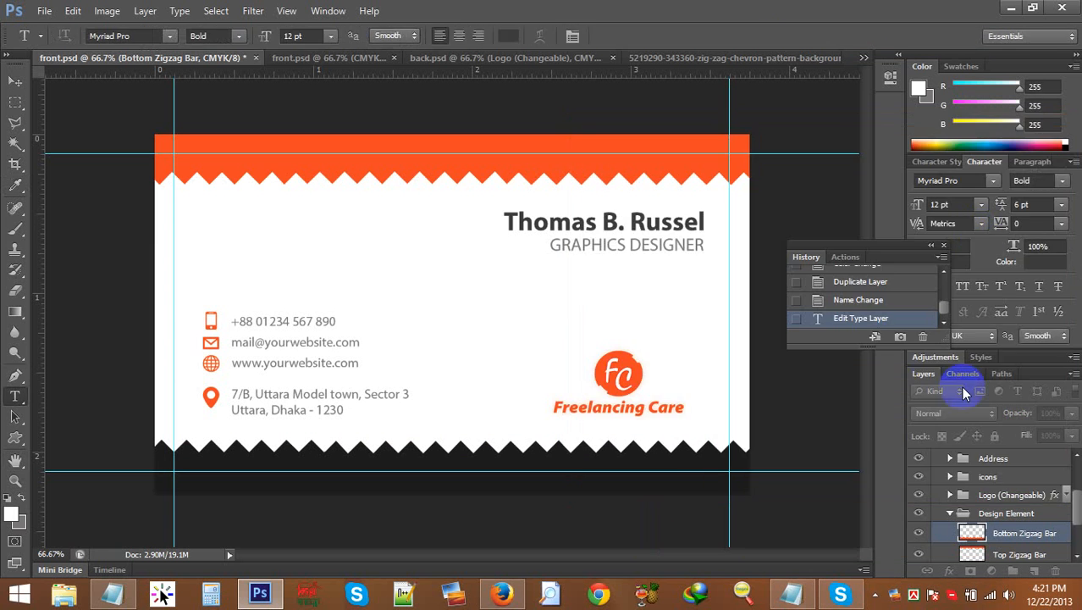
Step: Create a blank layer above the Bottom Zigzag Bar and merge the two layers to flatten the overlay
{"action": "left_click", "coordinate": [1033, 569]}
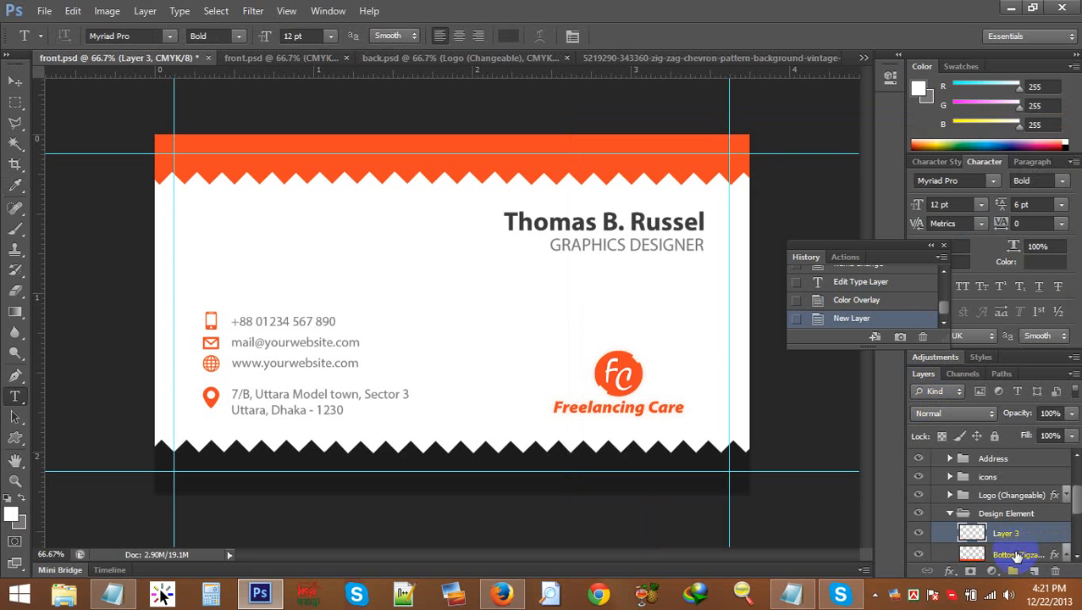
{"action": "left_click", "coordinate": [1017, 555], "text": "shift"}
{"action": "right_click", "coordinate": [1015, 550]}
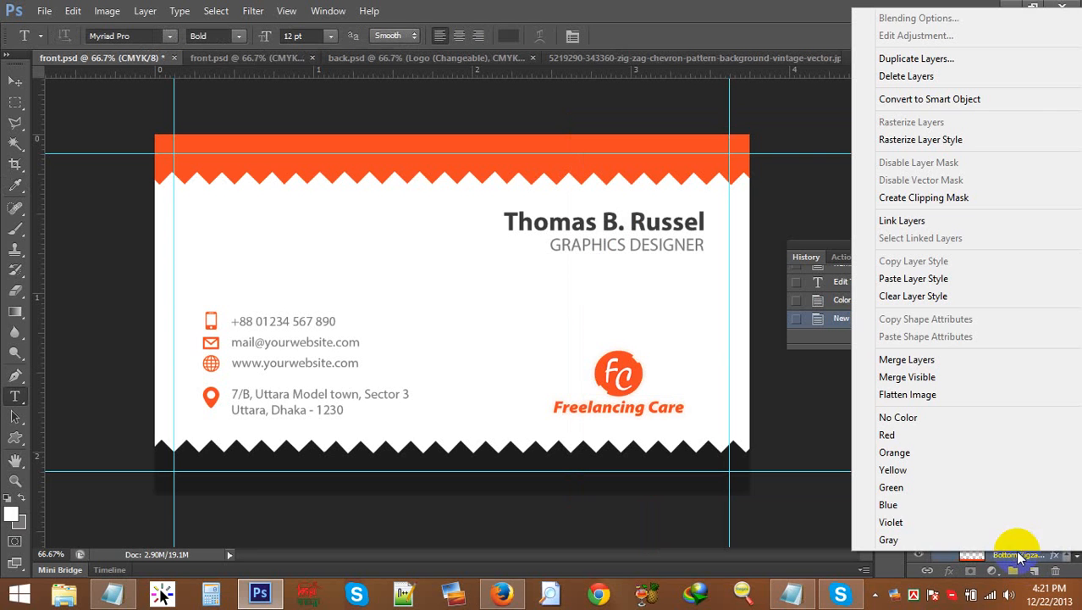
{"action": "left_click", "coordinate": [949, 359]}
Step: Check the merged bottom bar by hiding and showing it, and undo the merge
{"action": "scroll", "coordinate": [973, 508], "scroll_direction": "down", "scroll_amount": 1}
{"action": "left_click", "coordinate": [919, 496]}
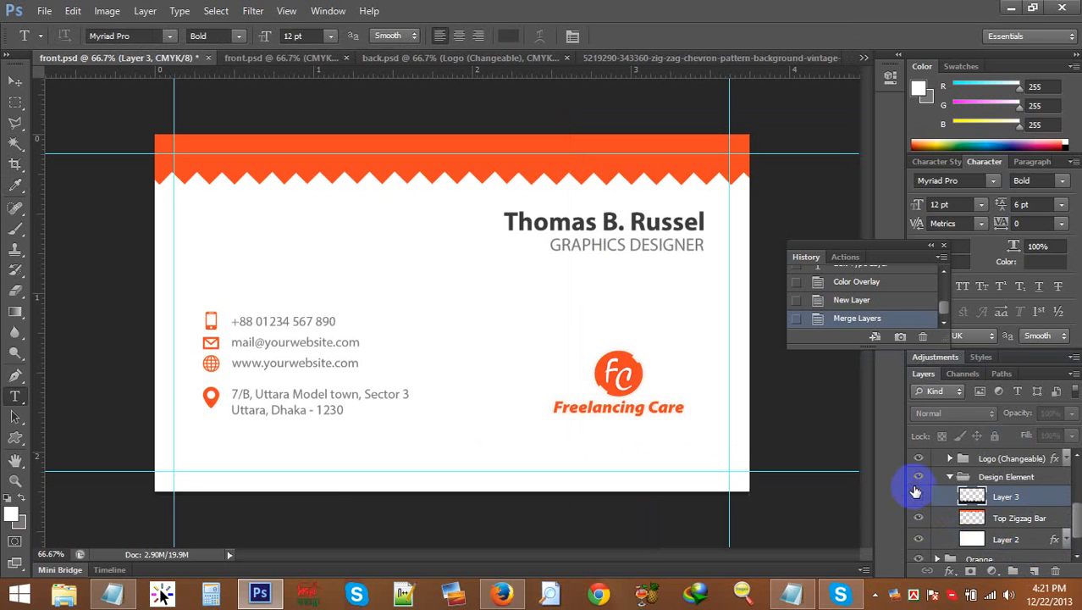
{"action": "left_click", "coordinate": [919, 496]}
{"action": "left_click", "coordinate": [935, 518]}
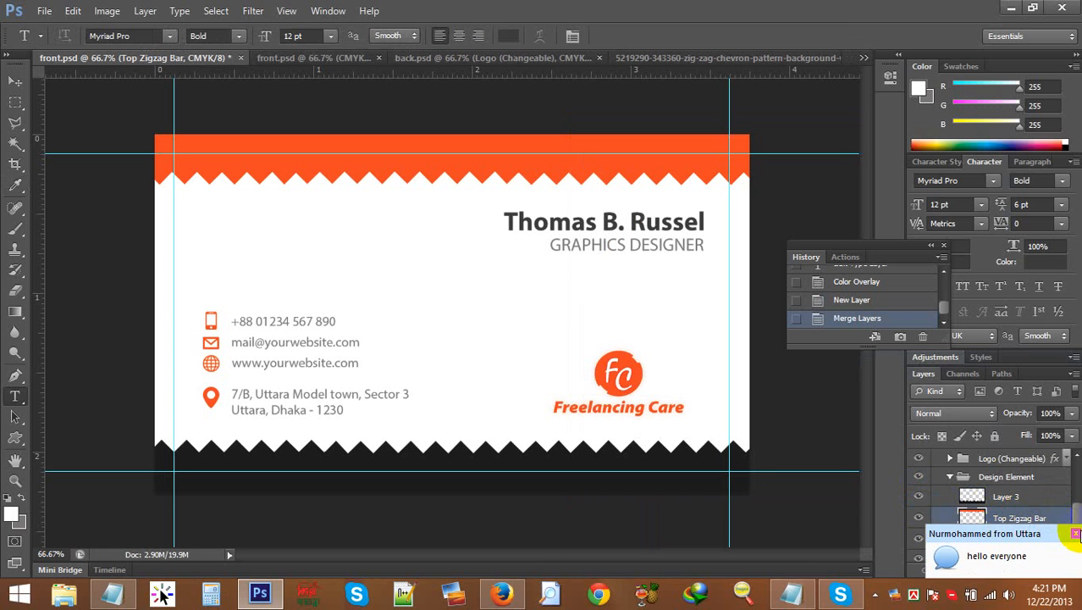
{"action": "left_click", "coordinate": [1077, 533]}
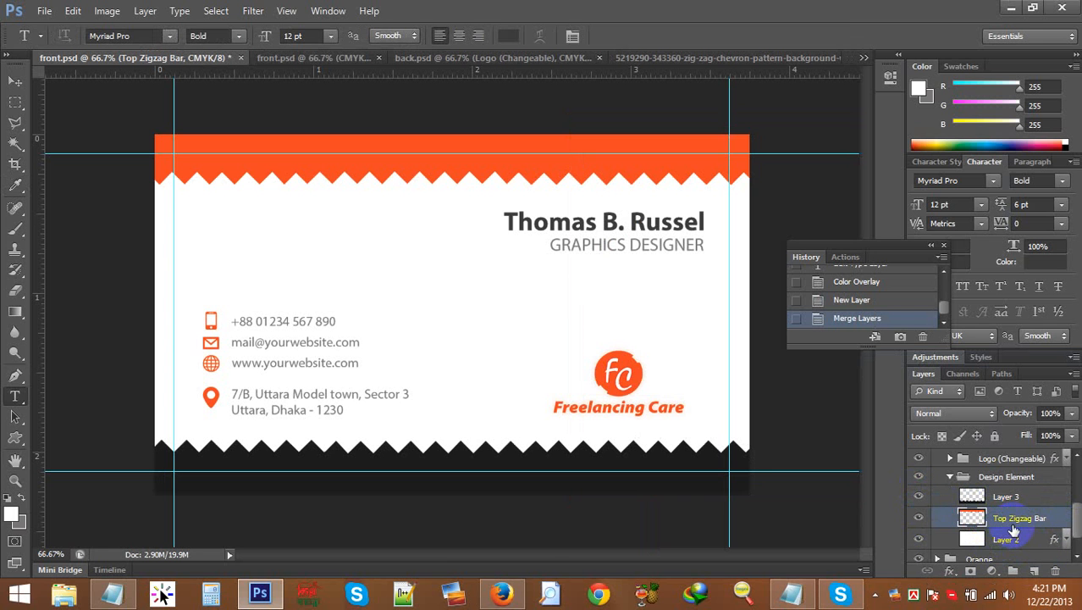
{"action": "left_click", "coordinate": [1007, 500]}
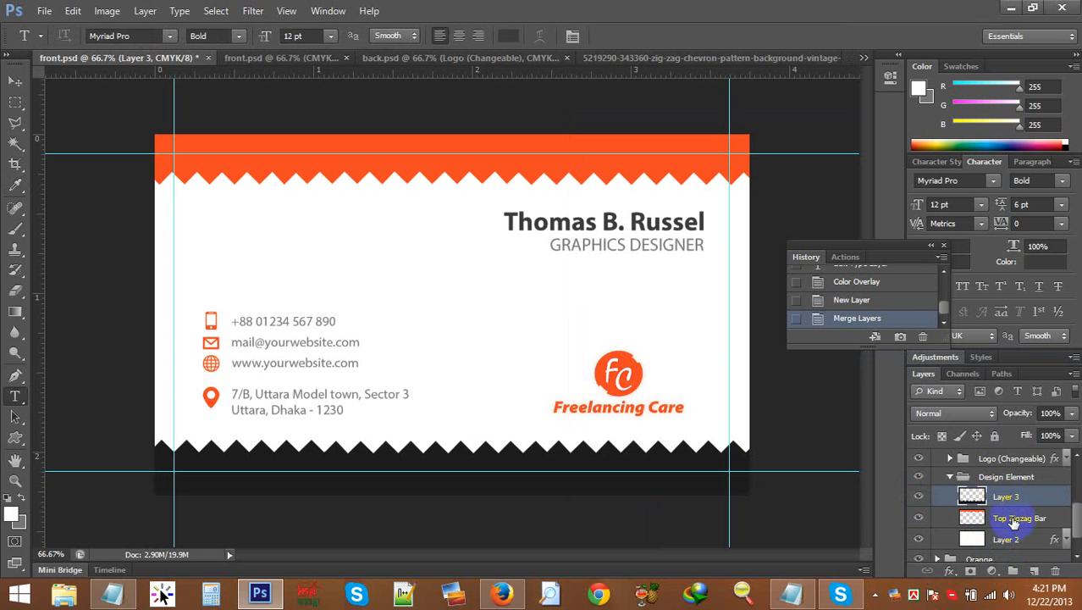
{"action": "left_click_drag", "start_coordinate": [1014, 523], "coordinate": [1002, 507]}
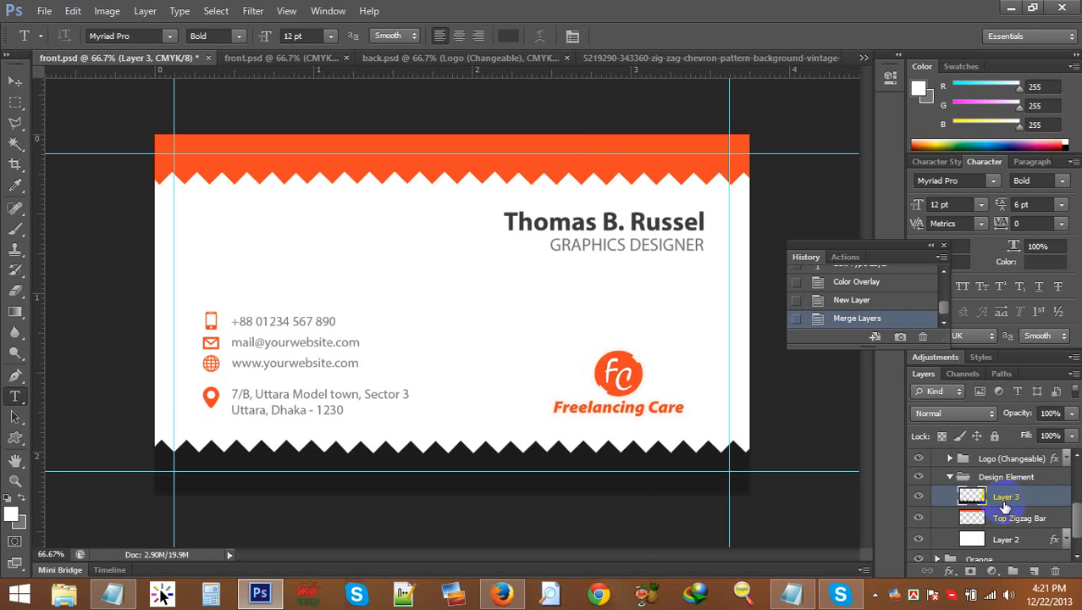
{"action": "key", "text": "ctrl+z"}
Step: Copy the Bottom Zigzag Bar's layer style and paste it onto the Top Zigzag Bar layer
{"action": "left_click", "coordinate": [1016, 521]}
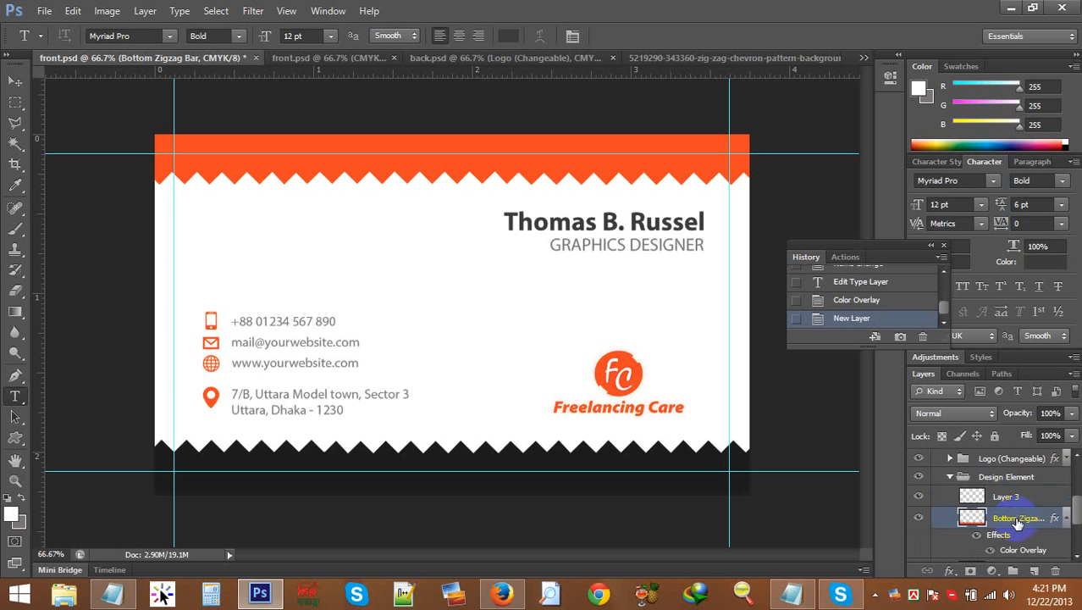
{"action": "scroll", "coordinate": [1017, 508], "scroll_direction": "down", "scroll_amount": 1}
{"action": "right_click", "coordinate": [1019, 495]}
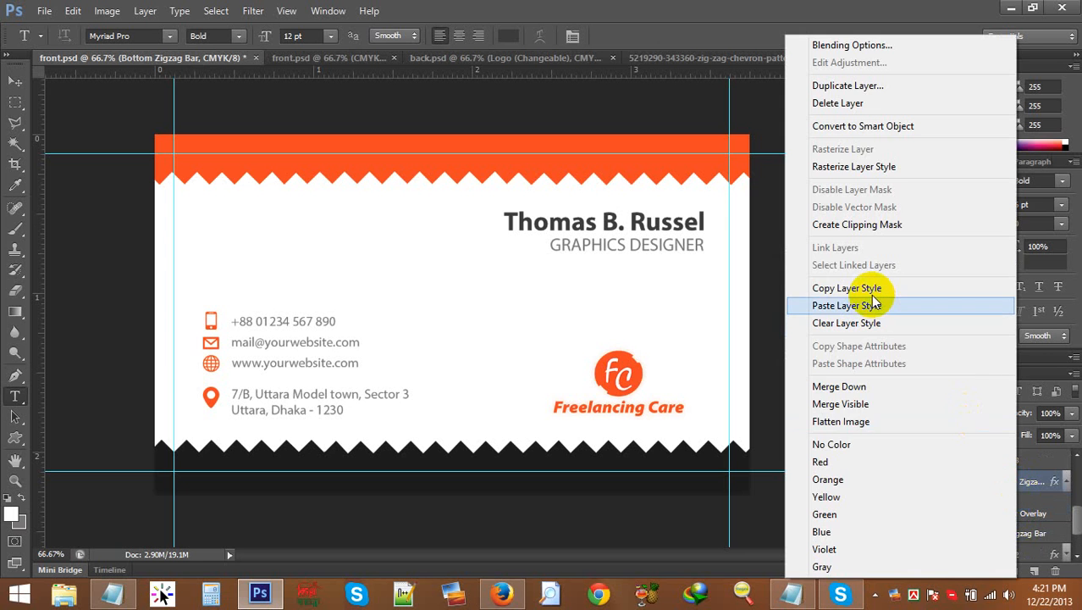
{"action": "left_click", "coordinate": [883, 285]}
{"action": "left_click", "coordinate": [1024, 534]}
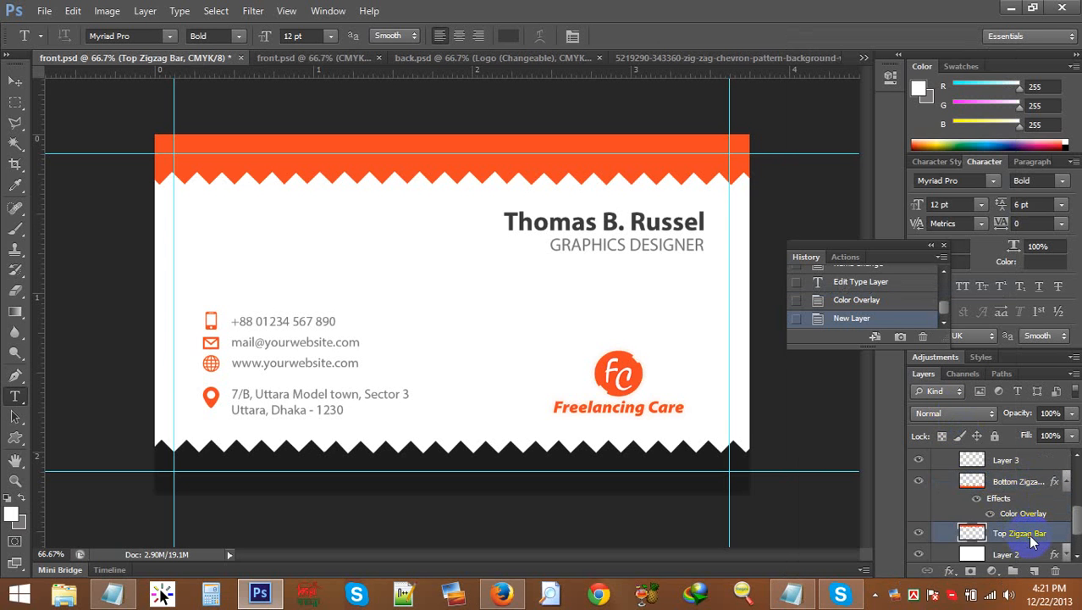
{"action": "right_click", "coordinate": [1025, 534]}
{"action": "left_click", "coordinate": [898, 307]}
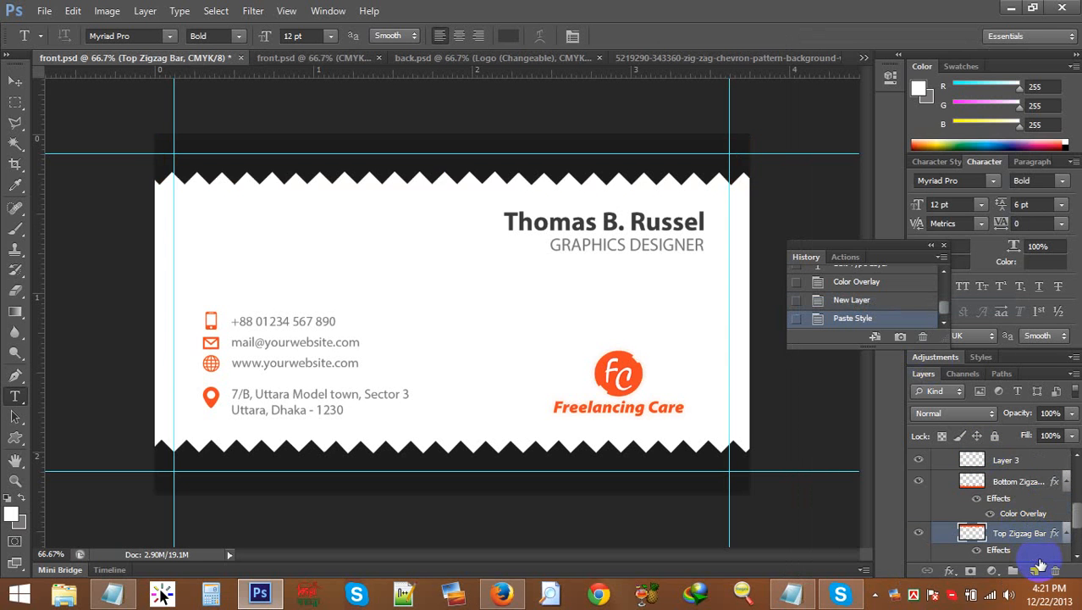
Step: Add two blank layers above the Top Zigzag Bar and merge the lower one with that bar
{"action": "left_click_drag", "start_coordinate": [1038, 559], "coordinate": [1005, 523]}
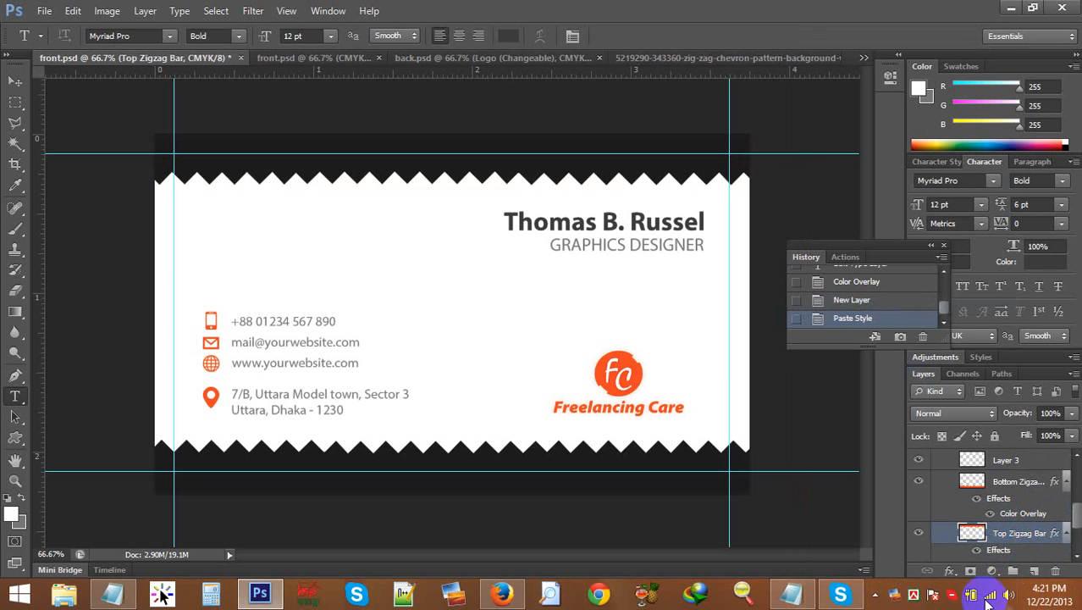
{"action": "left_click", "coordinate": [1032, 574]}
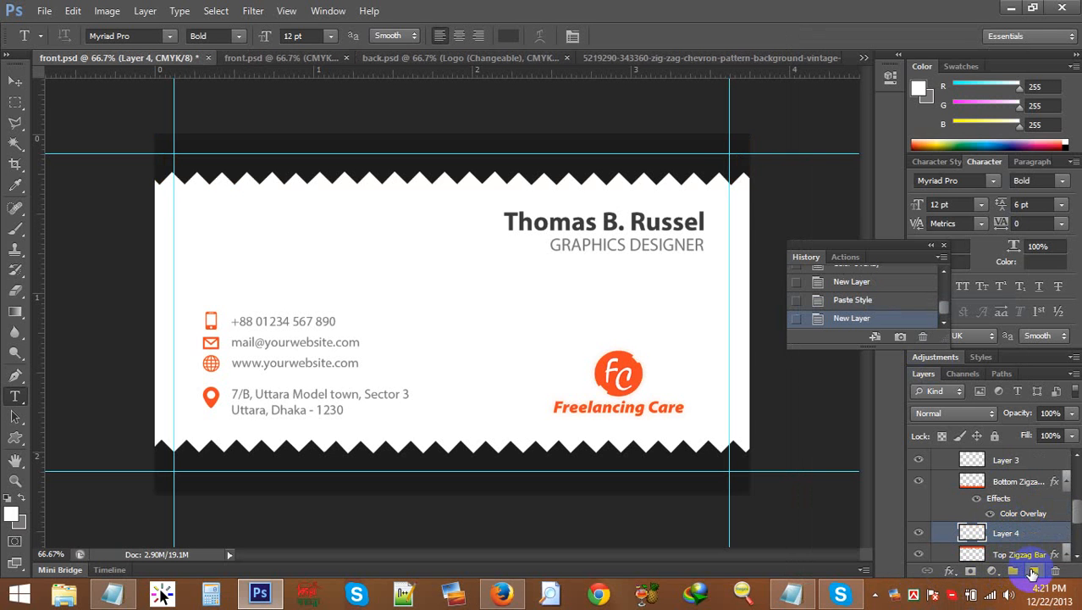
{"action": "left_click", "coordinate": [1032, 573]}
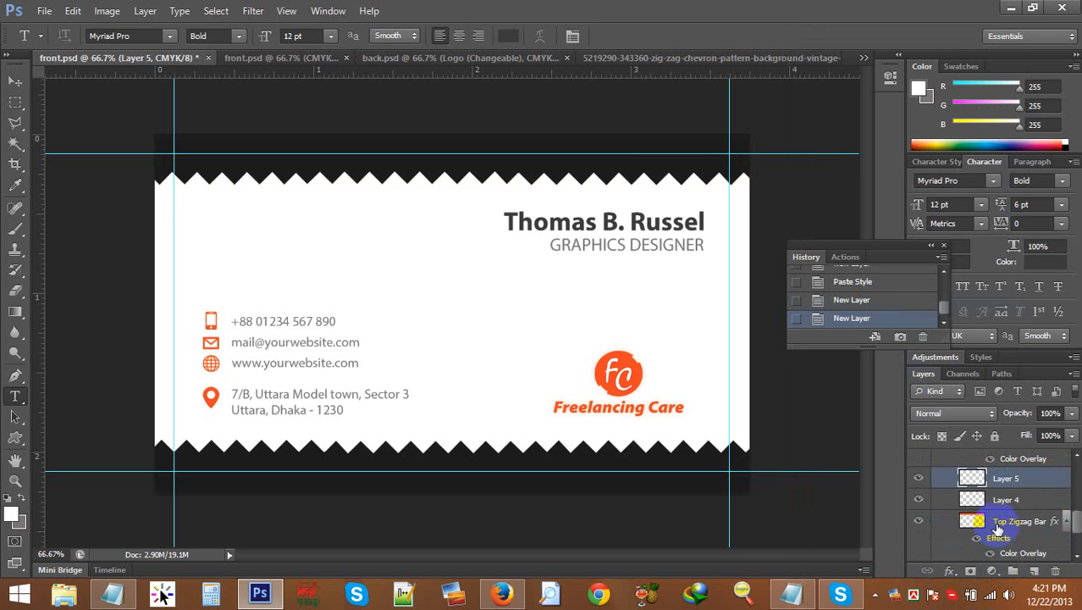
{"action": "left_click", "coordinate": [1012, 520], "text": "shift"}
{"action": "right_click", "coordinate": [1015, 519]}
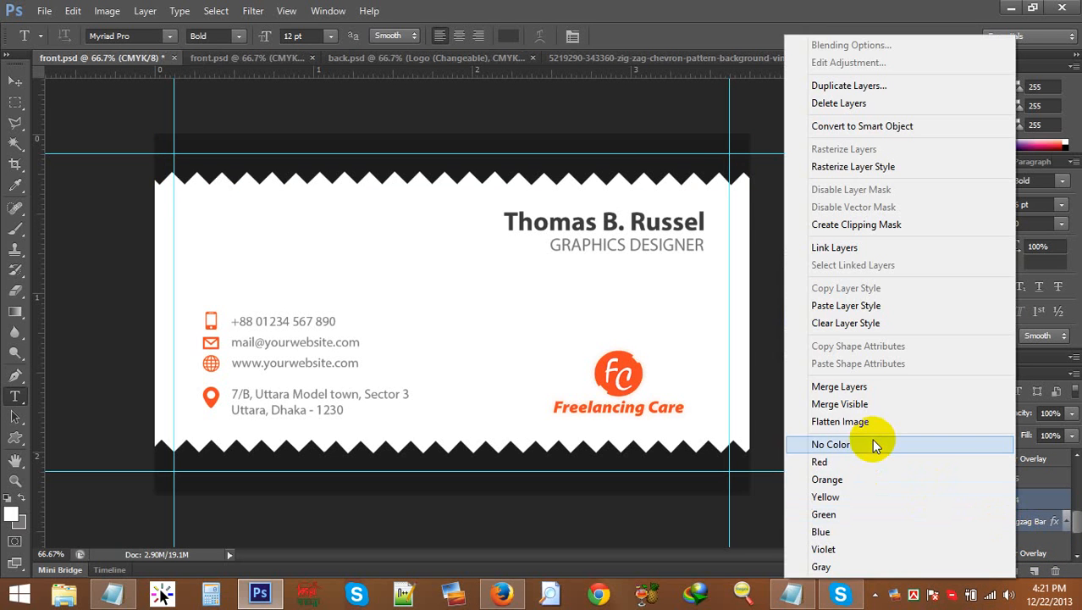
{"action": "left_click", "coordinate": [842, 387]}
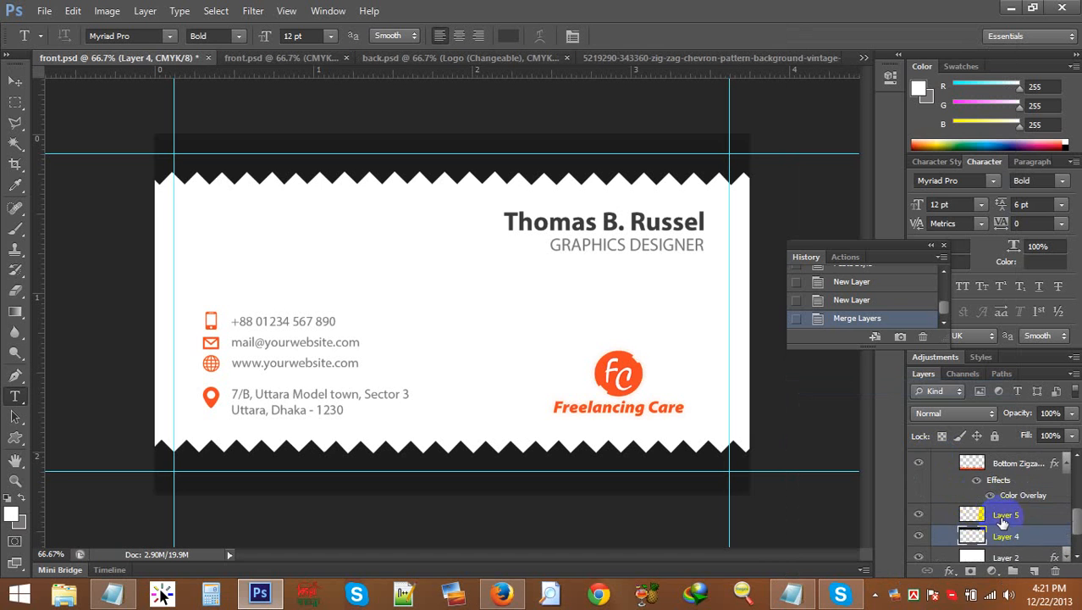
Step: Merge the remaining blank layer, Layer 5, with the Bottom Zigzag Bar layer
{"action": "left_click", "coordinate": [1012, 464], "text": "ctrl"}
{"action": "right_click", "coordinate": [1012, 464]}
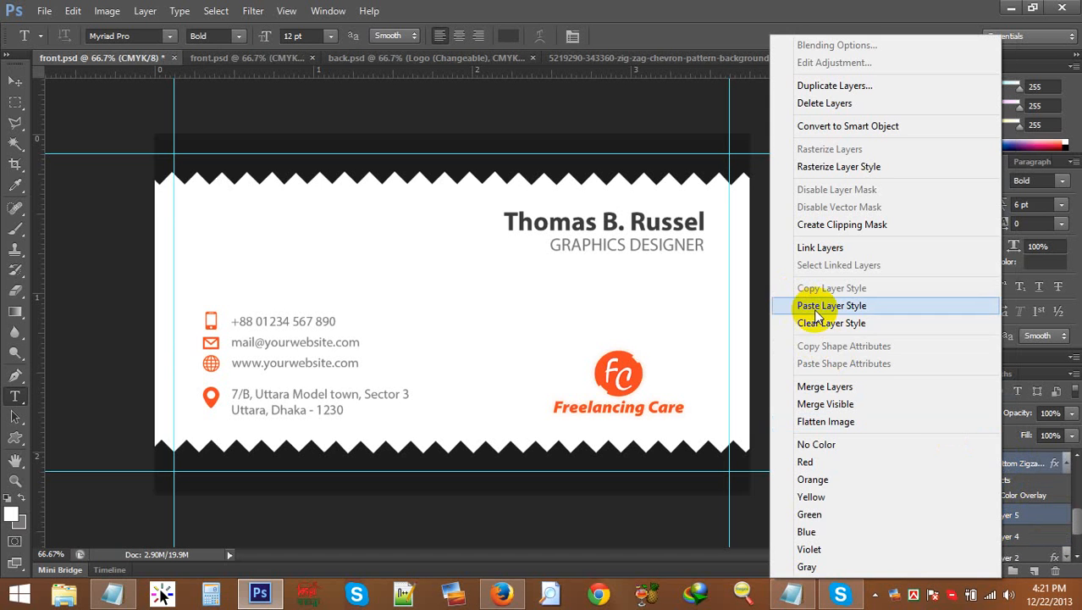
{"action": "left_click", "coordinate": [825, 386]}
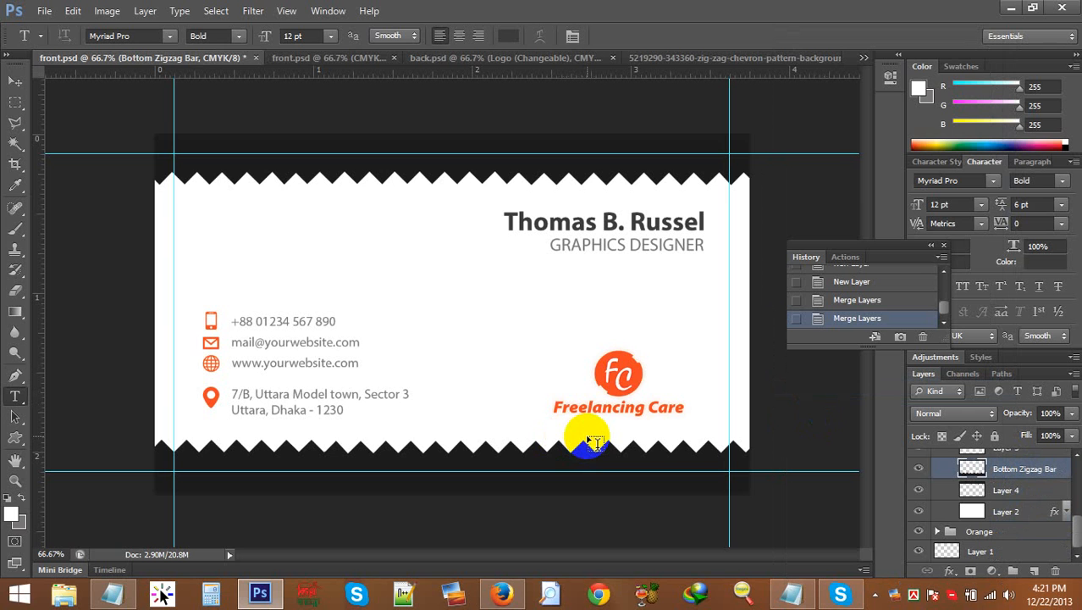
Step: Revert both zigzag bar merges and delete the blank layers Layer 5 and Layer 4
{"action": "key", "text": "ctrl+z"}
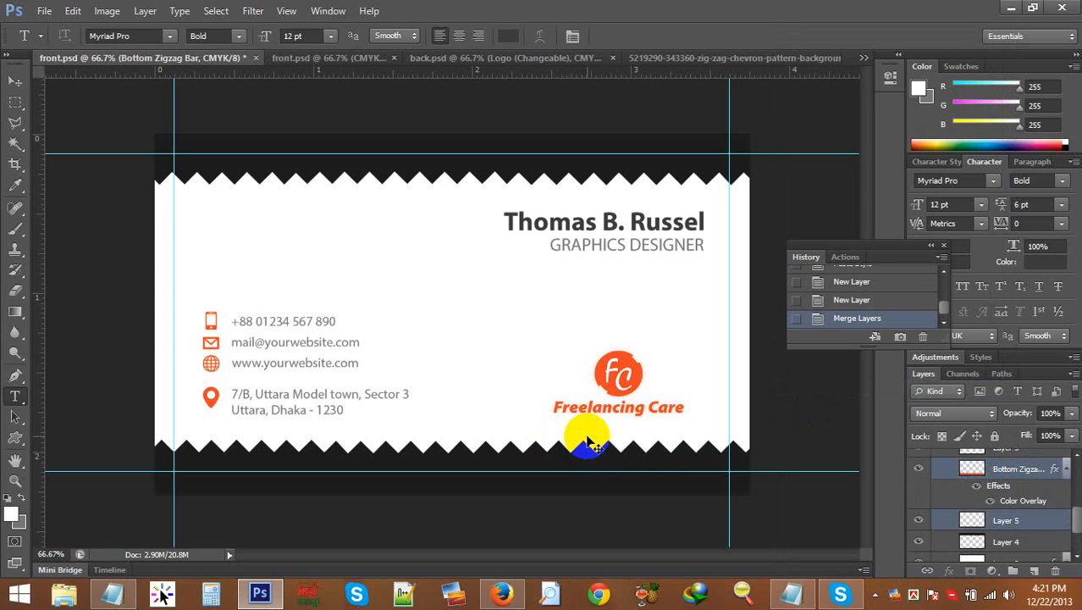
{"action": "key", "text": "ctrl+z"}
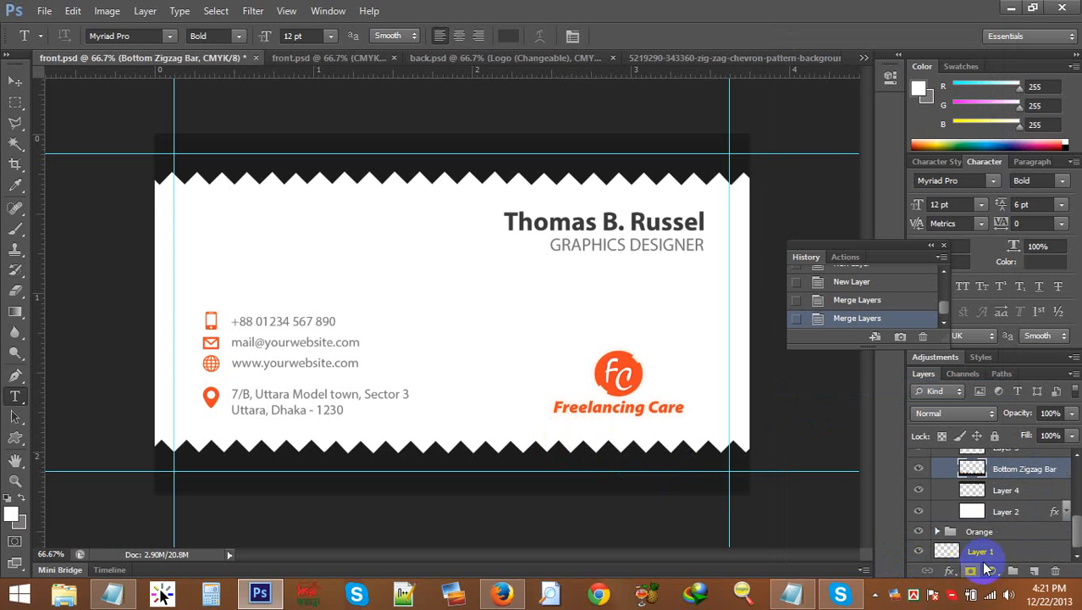
{"action": "left_click", "coordinate": [865, 303]}
{"action": "left_click", "coordinate": [855, 282]}
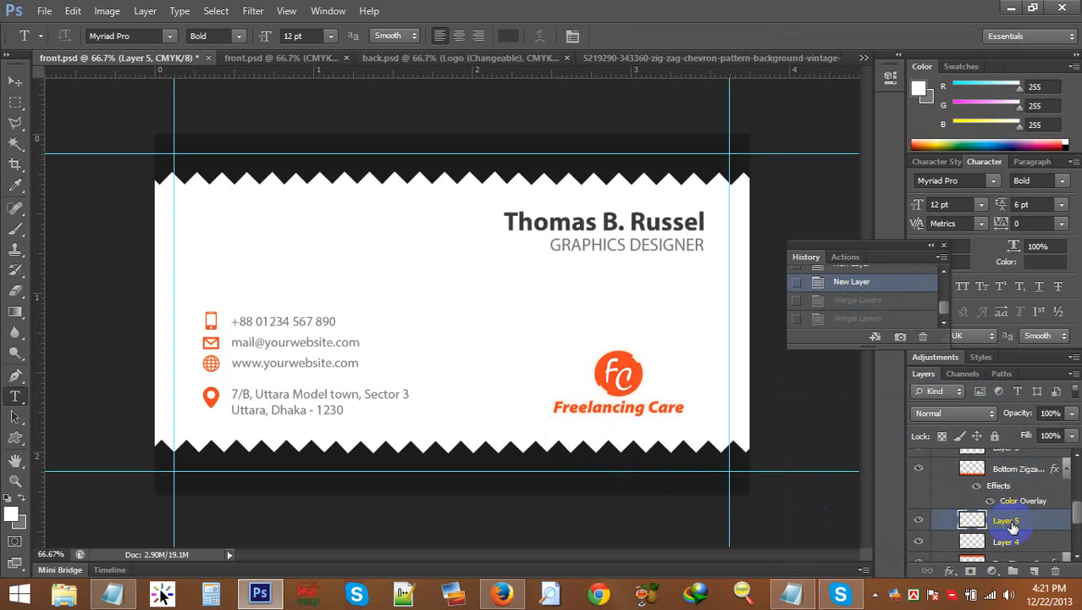
{"action": "key", "text": "Delete"}
{"action": "key", "text": "Delete"}
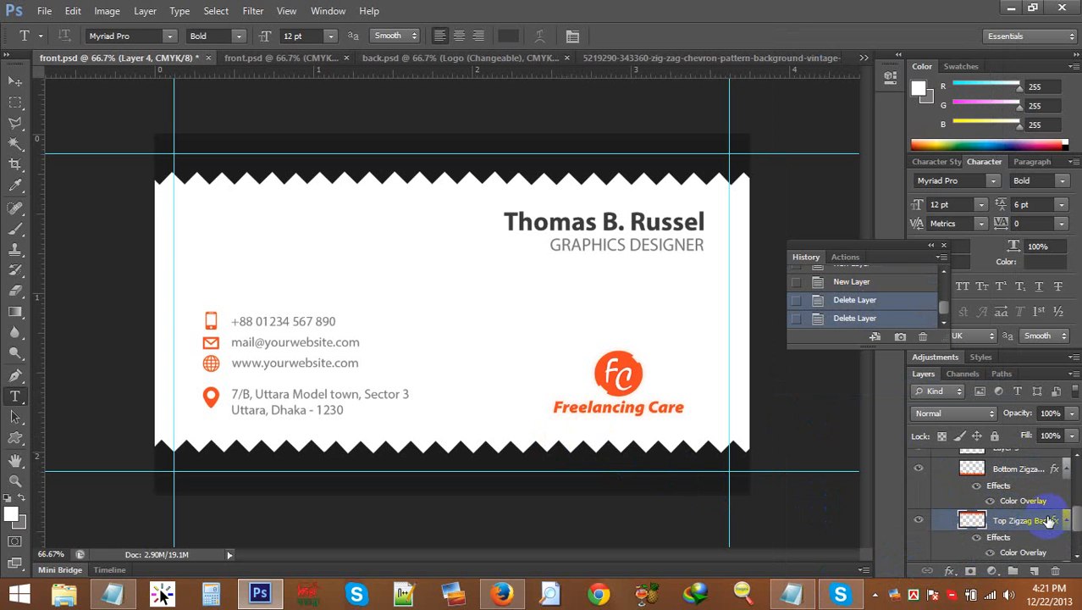
{"action": "scroll", "coordinate": [1016, 529], "scroll_direction": "down", "scroll_amount": 1}
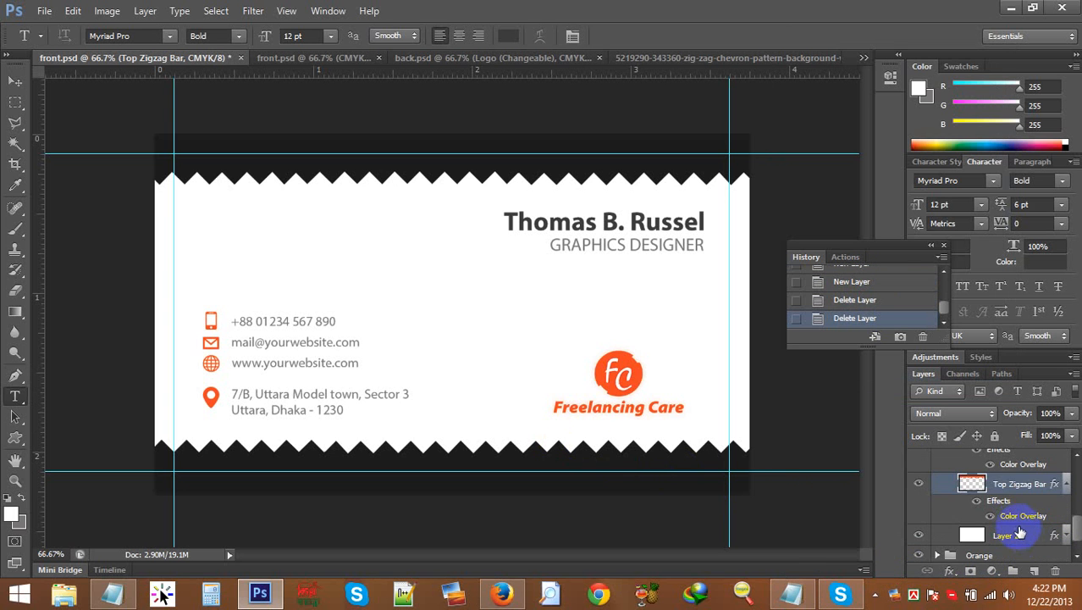
Step: Delete Layer 3 from the Black group's Design Element group
{"action": "scroll", "coordinate": [1020, 532], "scroll_direction": "up", "scroll_amount": 2}
{"action": "left_click", "coordinate": [1011, 467]}
{"action": "key", "text": "Delete"}
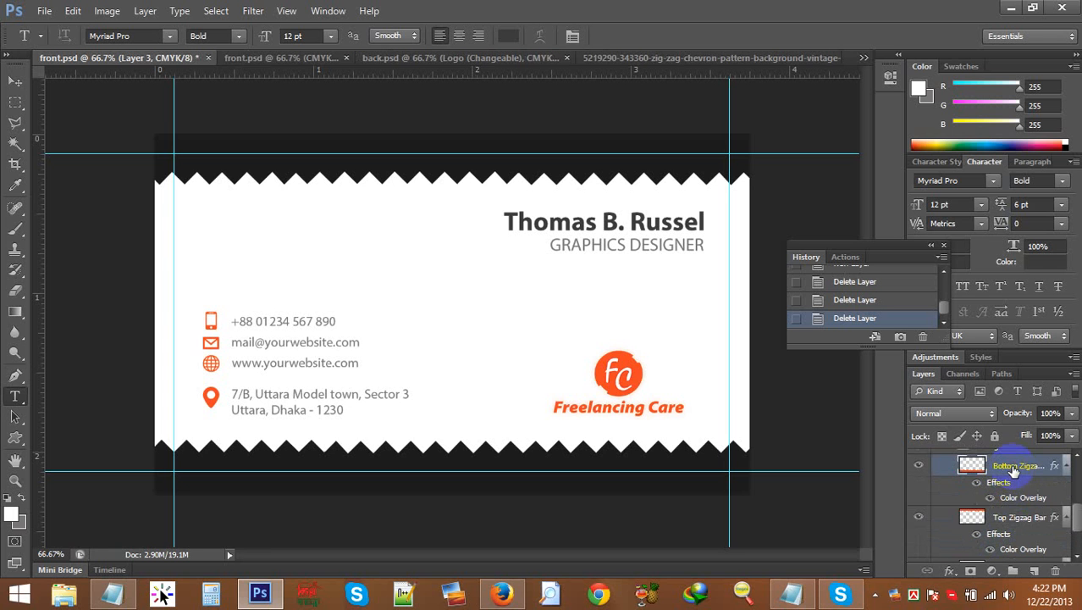
Step: Compare the Bottom Zigzag Bar with its layer effects hidden and shown, and collapse the Design Element group
{"action": "scroll", "coordinate": [1043, 506], "scroll_direction": "up", "scroll_amount": 1}
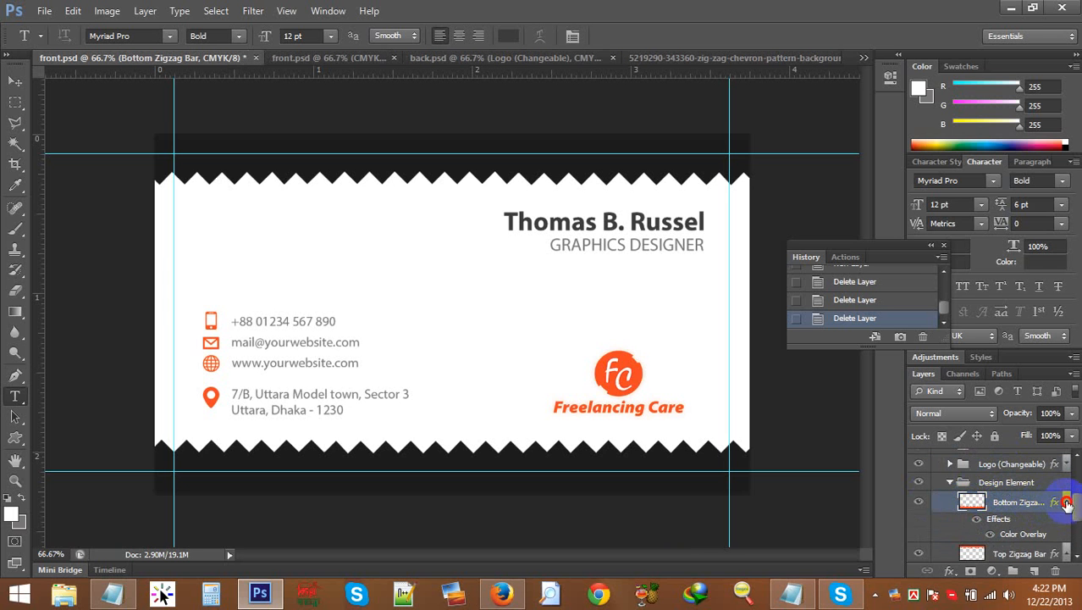
{"action": "left_click", "coordinate": [1067, 503]}
{"action": "left_click", "coordinate": [1066, 502]}
{"action": "left_click", "coordinate": [979, 519]}
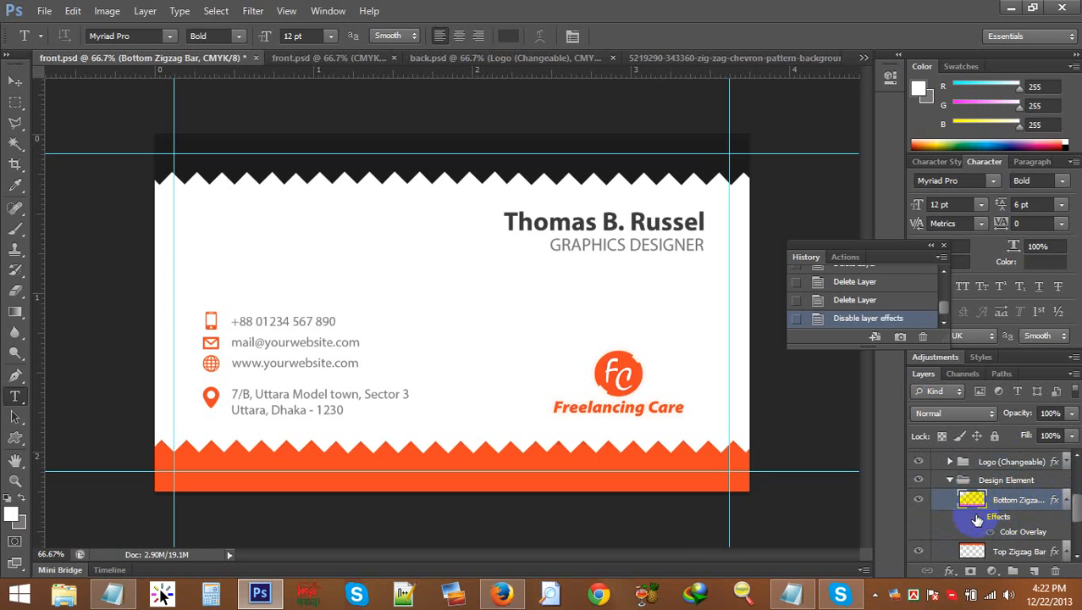
{"action": "left_click", "coordinate": [977, 518]}
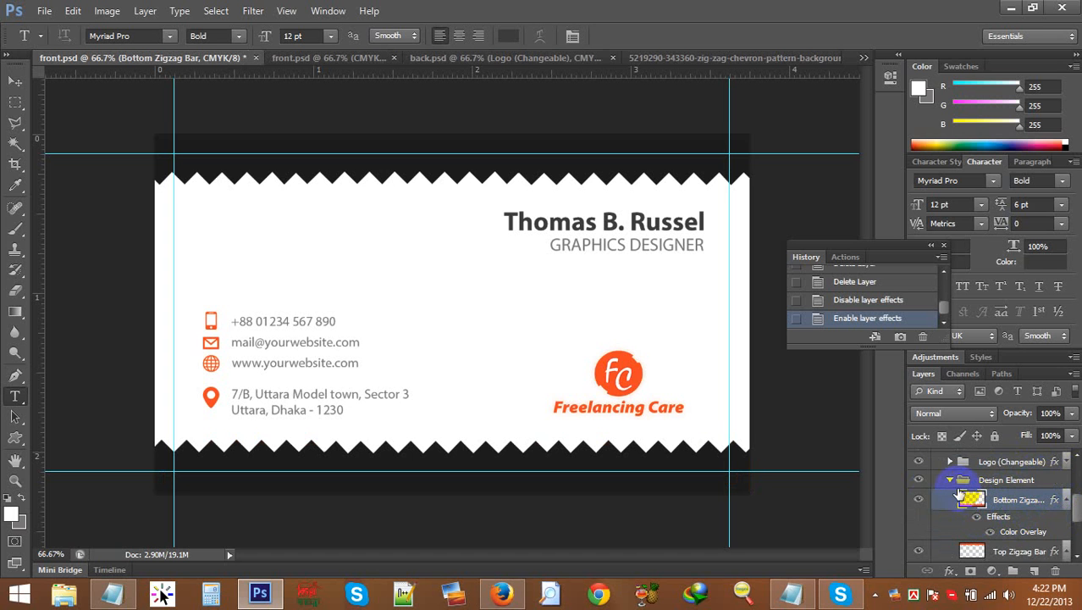
{"action": "left_click", "coordinate": [949, 481]}
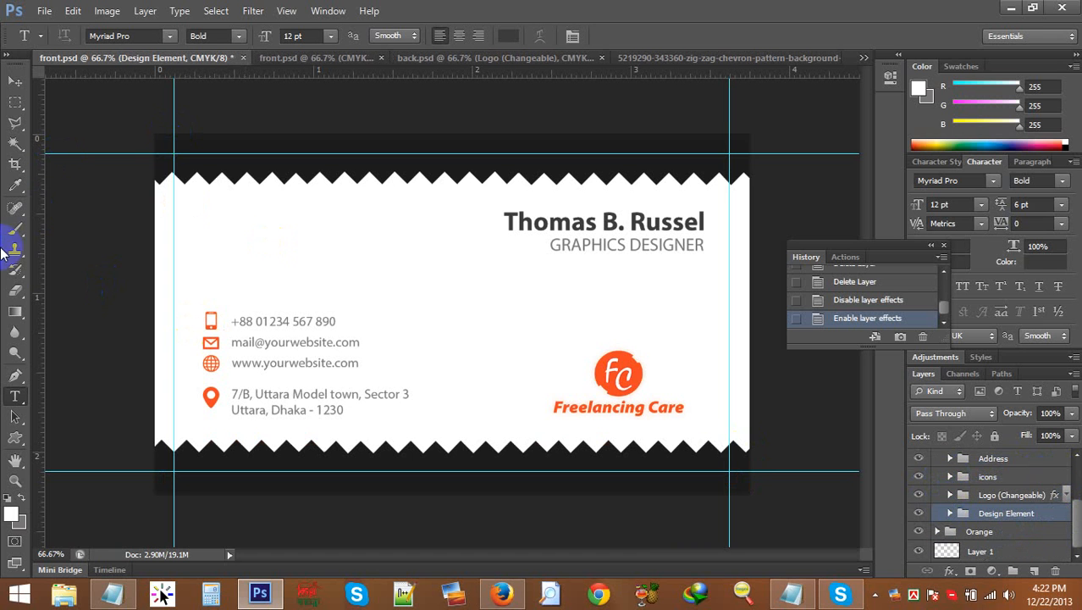
Step: Recolour the cardholder's name text with the near-black colour sampled from the bottom zigzag bar
{"action": "left_click", "coordinate": [509, 214]}
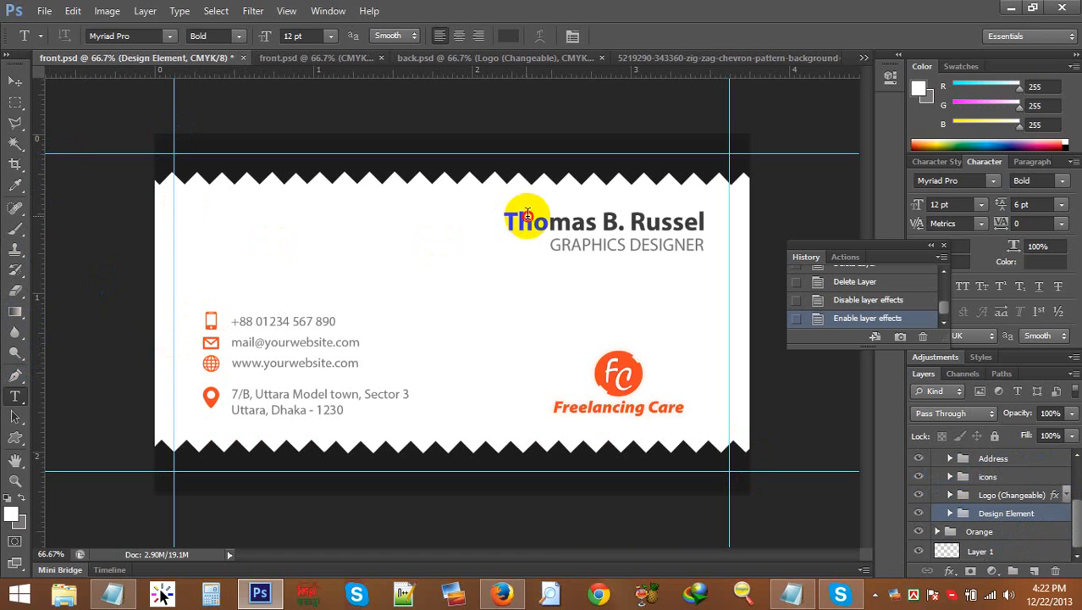
{"action": "key", "text": "ctrl+a"}
{"action": "left_click", "coordinate": [508, 36]}
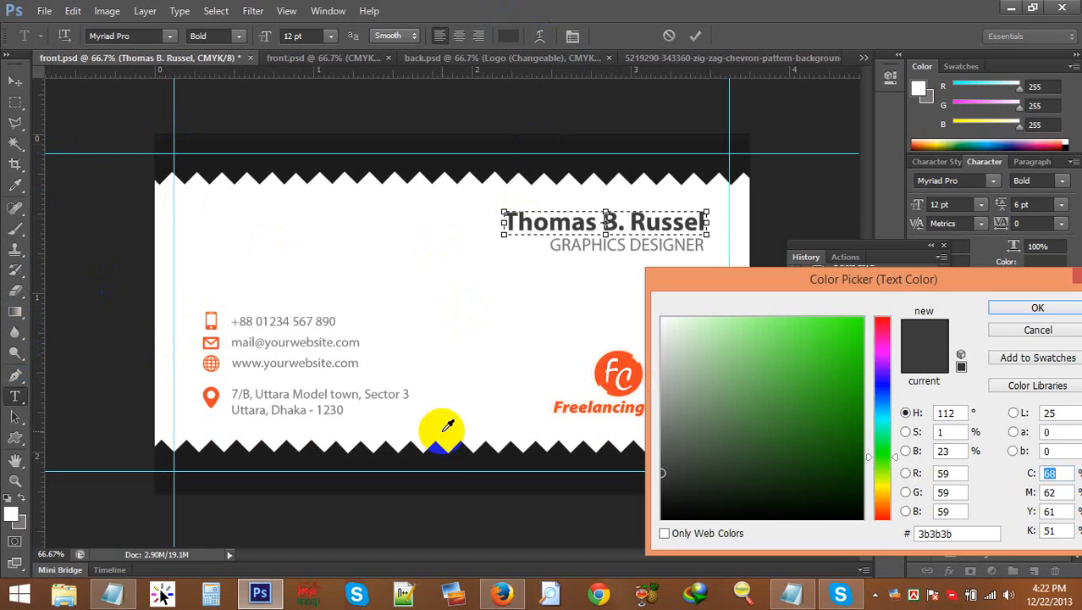
{"action": "left_click_drag", "start_coordinate": [447, 425], "coordinate": [442, 453]}
{"action": "left_click", "coordinate": [1022, 311]}
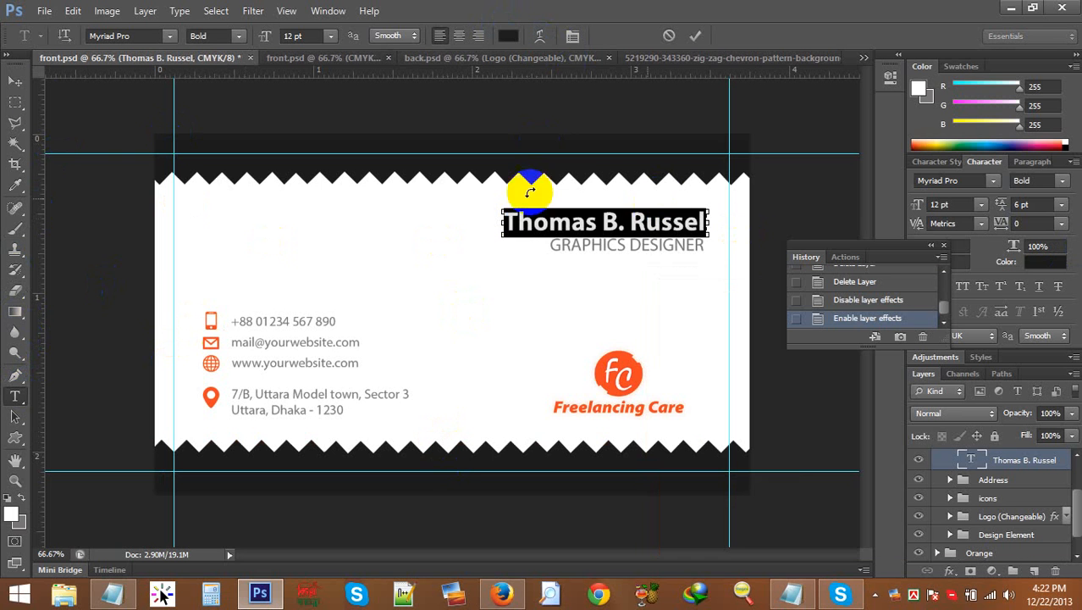
{"action": "left_click", "coordinate": [15, 80]}
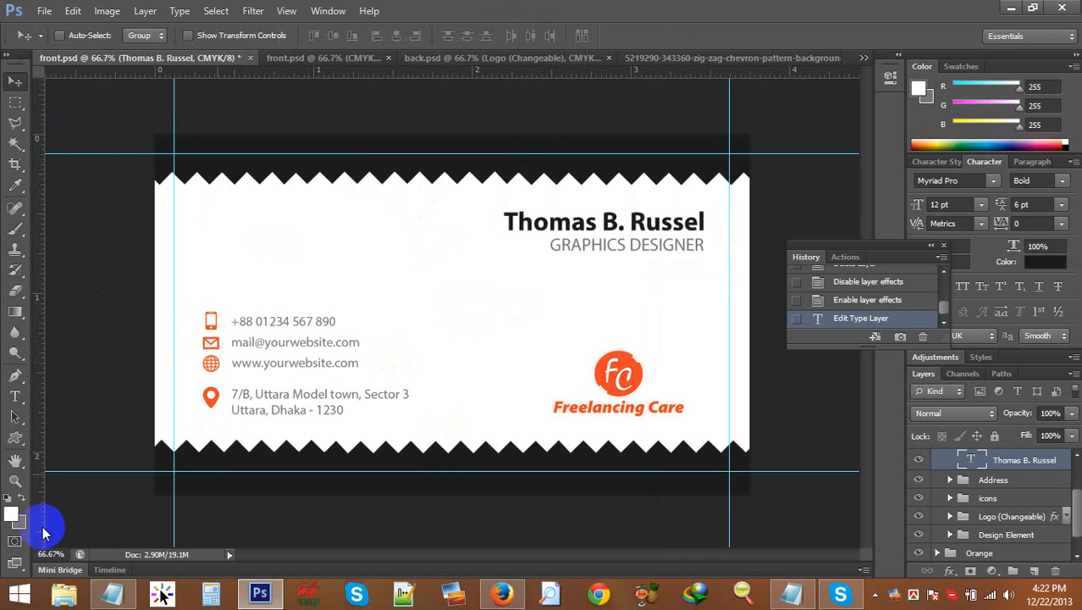
Step: Paste the black bar's layer style onto the mobile, mail, web and address layers in the icons group
{"action": "scroll", "coordinate": [1024, 491], "scroll_direction": "up", "scroll_amount": 3}
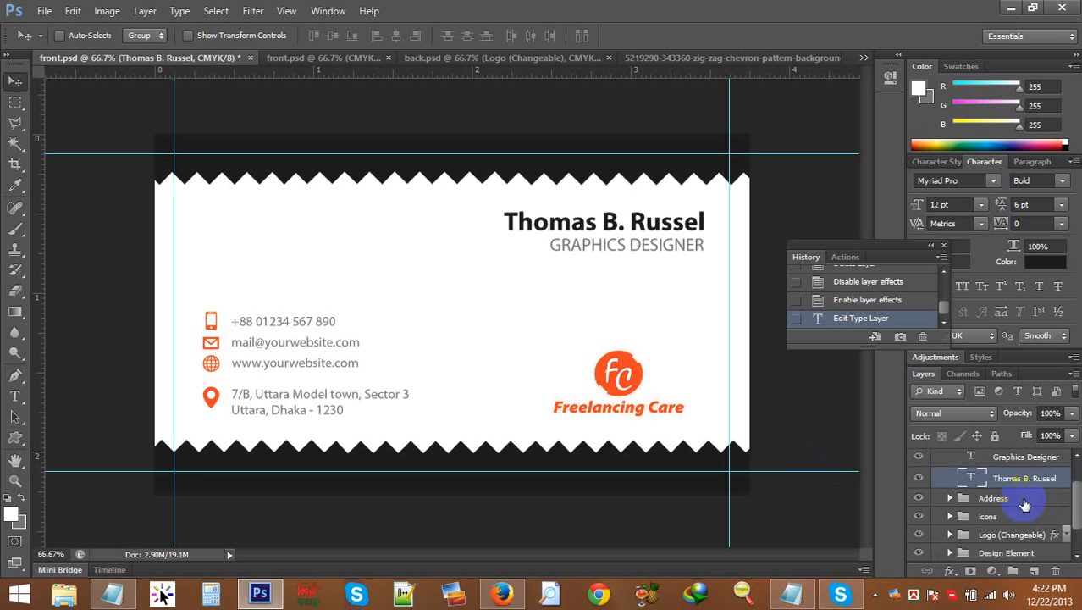
{"action": "scroll", "coordinate": [973, 511], "scroll_direction": "down", "scroll_amount": 3}
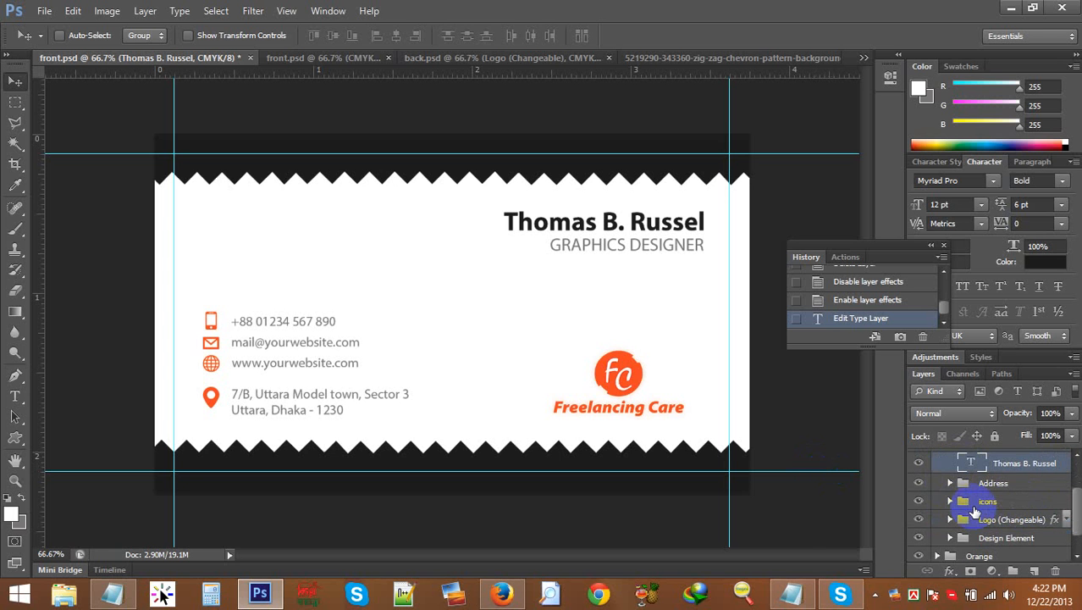
{"action": "left_click", "coordinate": [949, 501]}
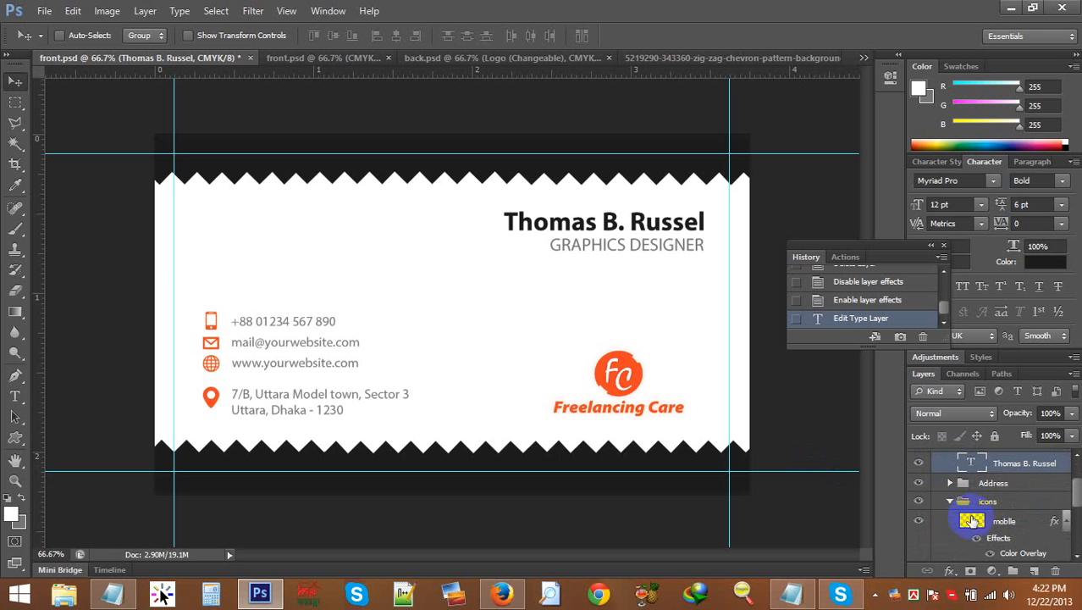
{"action": "left_click", "coordinate": [993, 523]}
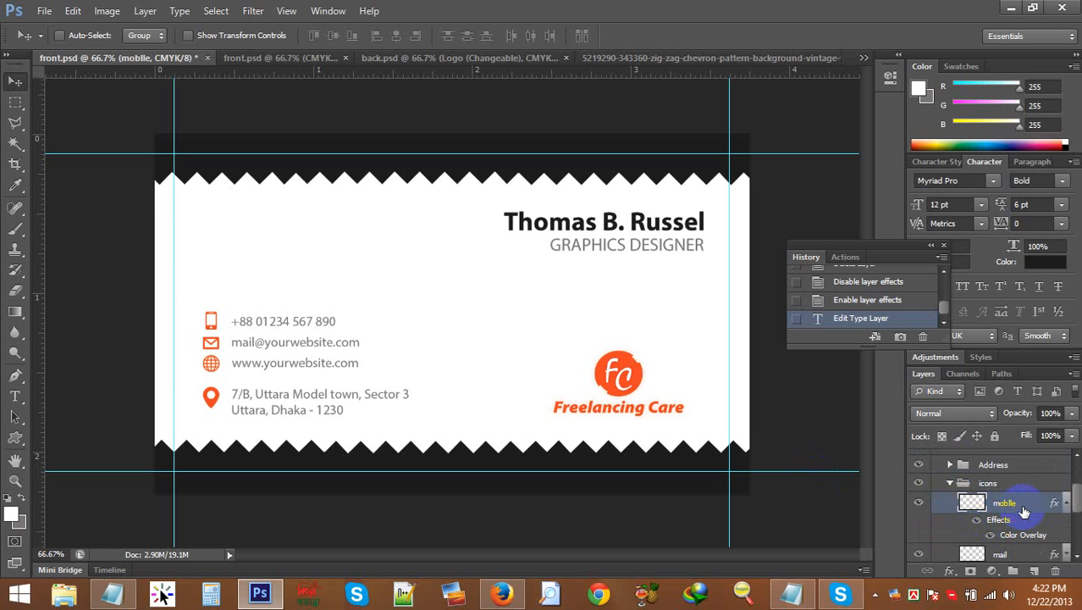
{"action": "scroll", "coordinate": [1010, 521], "scroll_direction": "down", "scroll_amount": 3}
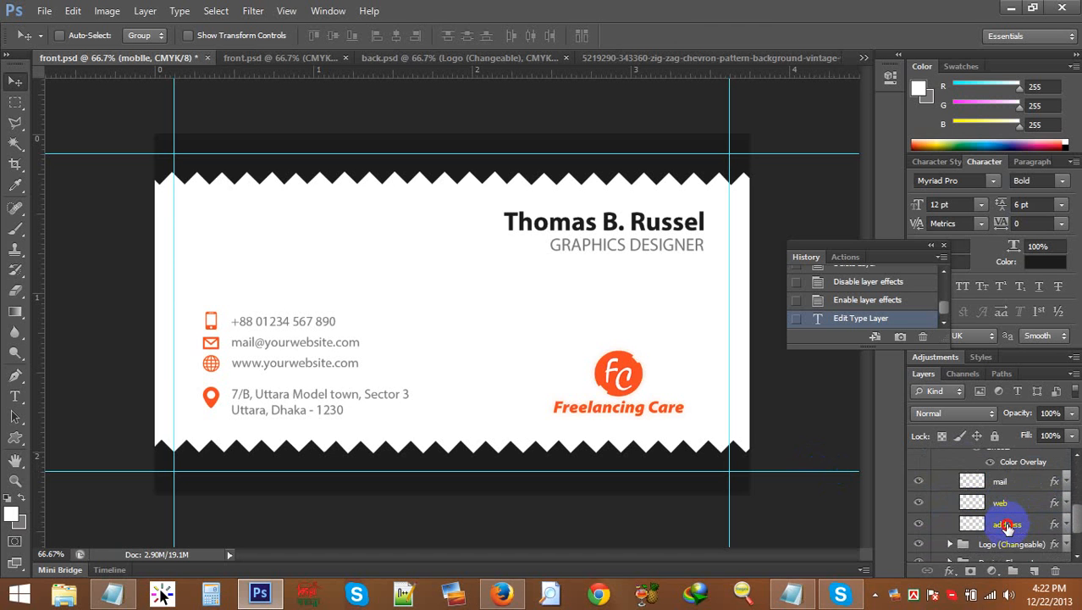
{"action": "left_click", "coordinate": [1007, 526], "text": "shift"}
{"action": "right_click", "coordinate": [1007, 526]}
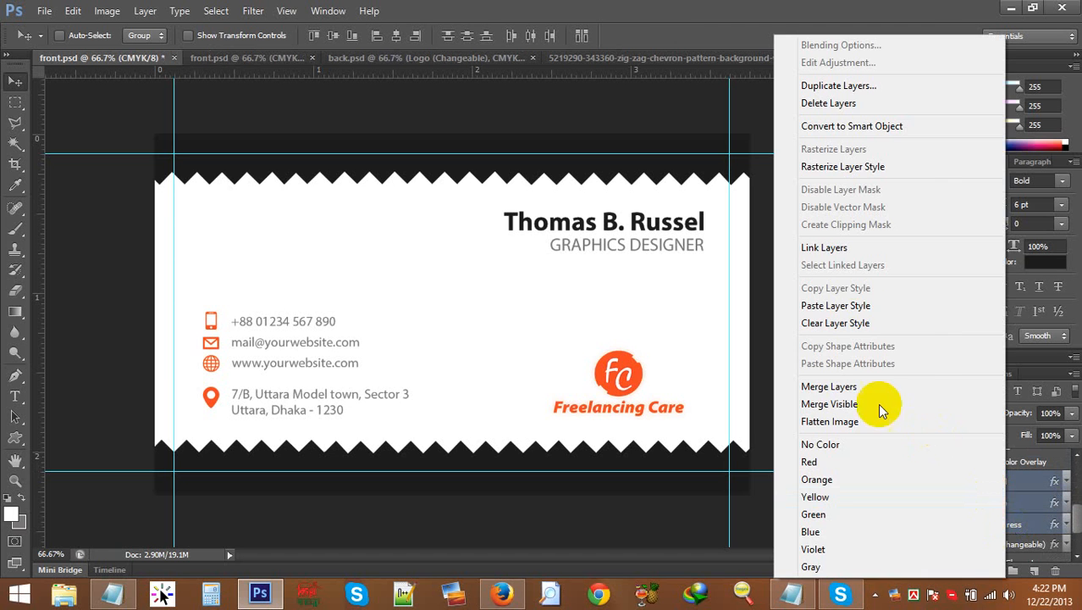
{"action": "left_click", "coordinate": [885, 306]}
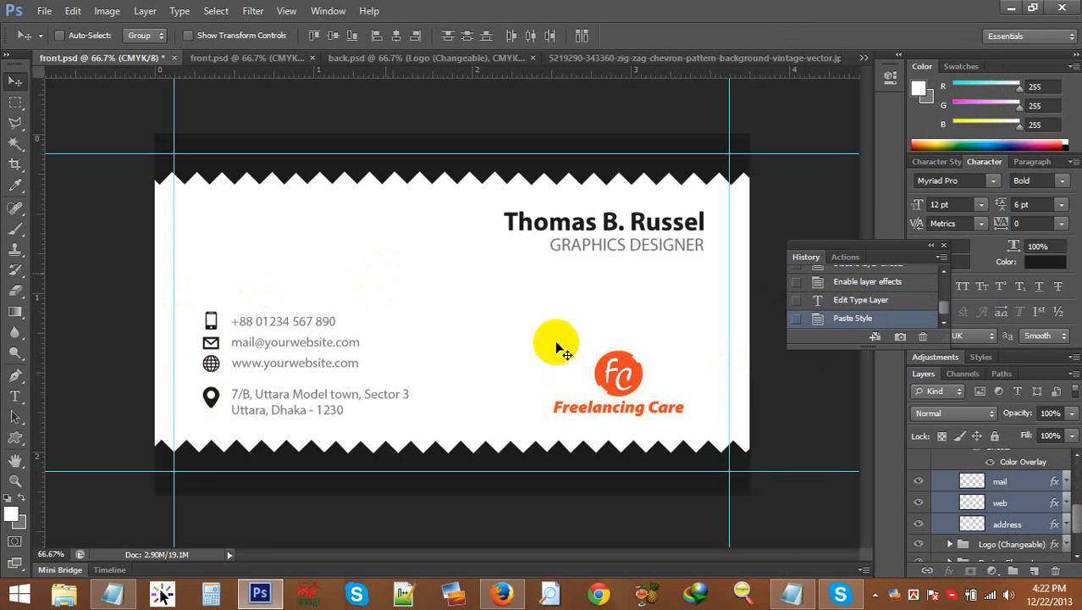
Step: Collapse the icons and Name groups and expand the Logo (Changeable) group in the Black group
{"action": "scroll", "coordinate": [965, 507], "scroll_direction": "up", "scroll_amount": 5}
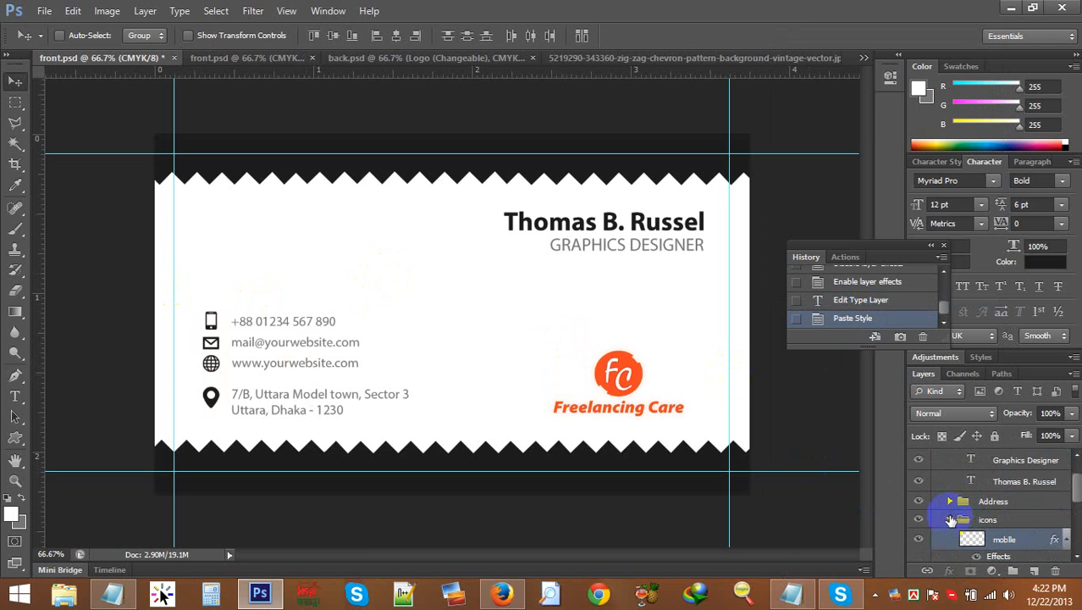
{"action": "left_click", "coordinate": [951, 520]}
{"action": "scroll", "coordinate": [948, 513], "scroll_direction": "up", "scroll_amount": 2}
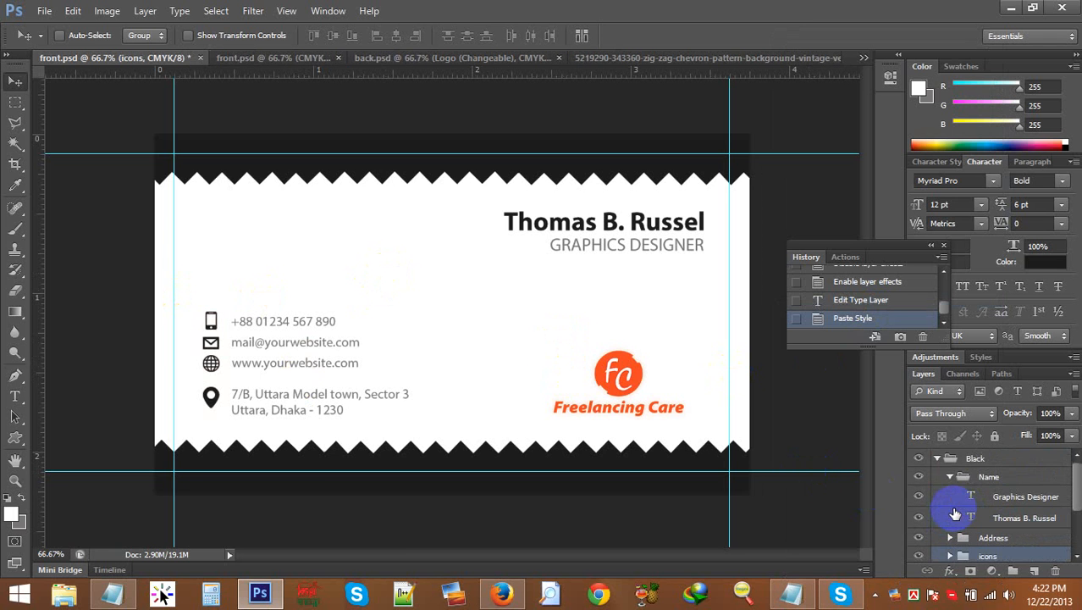
{"action": "scroll", "coordinate": [949, 483], "scroll_direction": "down", "scroll_amount": 1}
{"action": "left_click", "coordinate": [950, 459]}
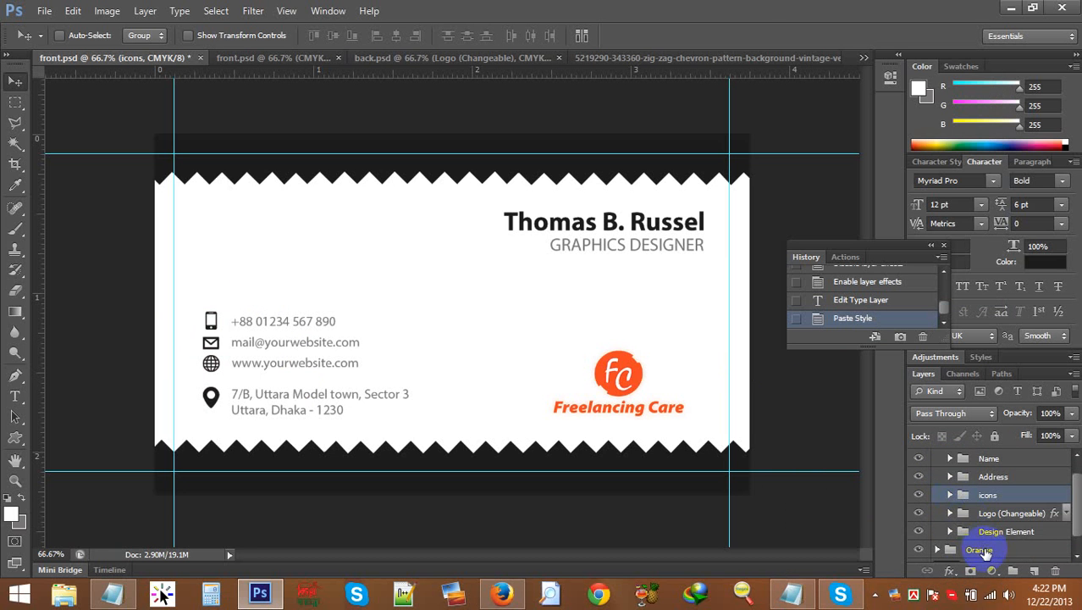
{"action": "left_click", "coordinate": [952, 515]}
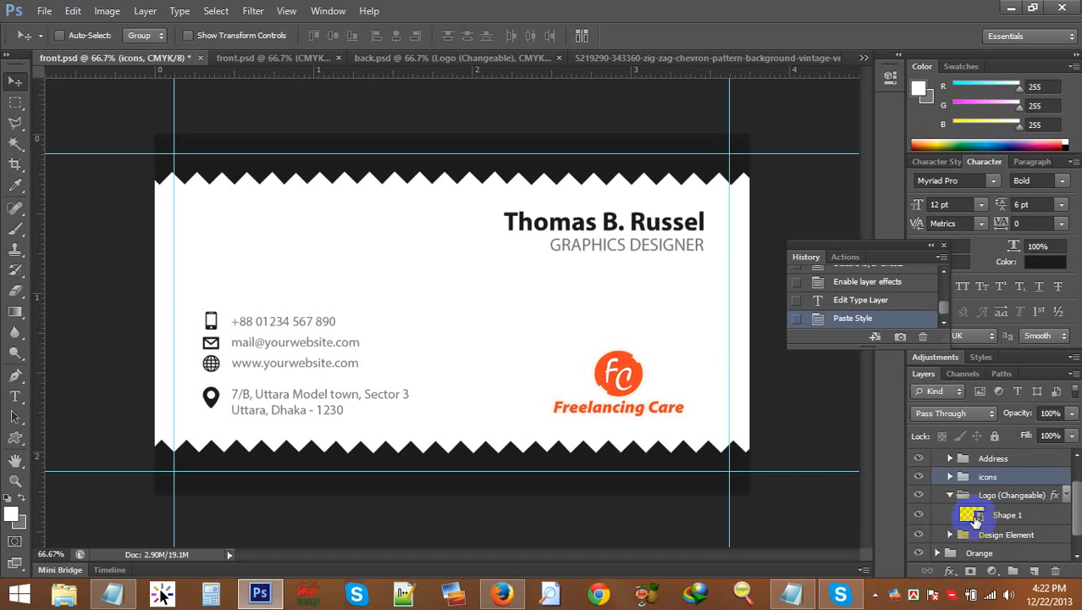
{"action": "scroll", "coordinate": [982, 521], "scroll_direction": "down", "scroll_amount": 1}
{"action": "left_click", "coordinate": [997, 519]}
{"action": "right_click", "coordinate": [998, 519]}
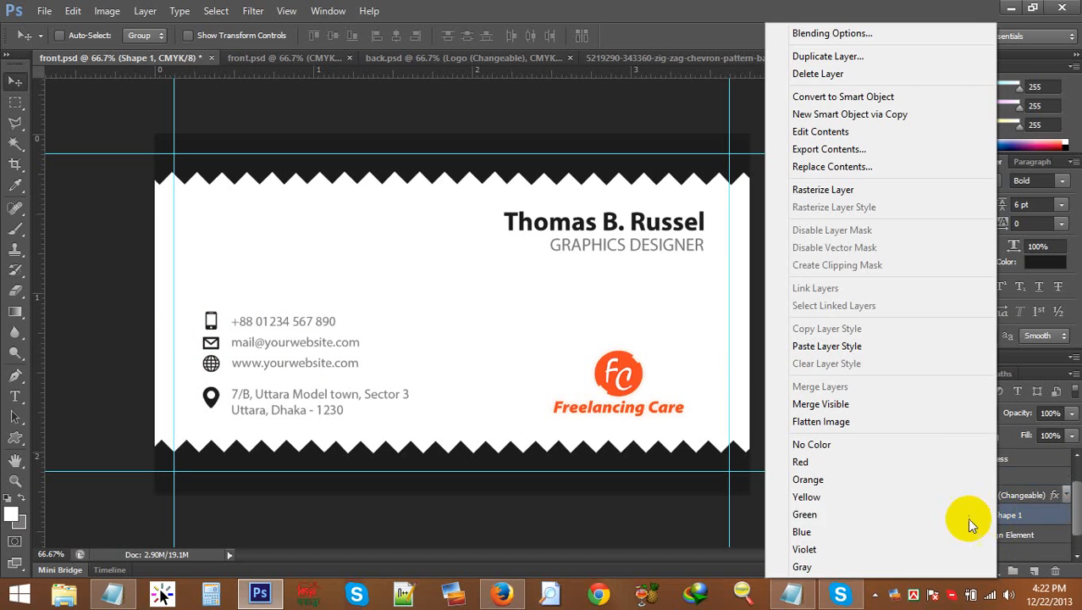
{"action": "left_click", "coordinate": [826, 33]}
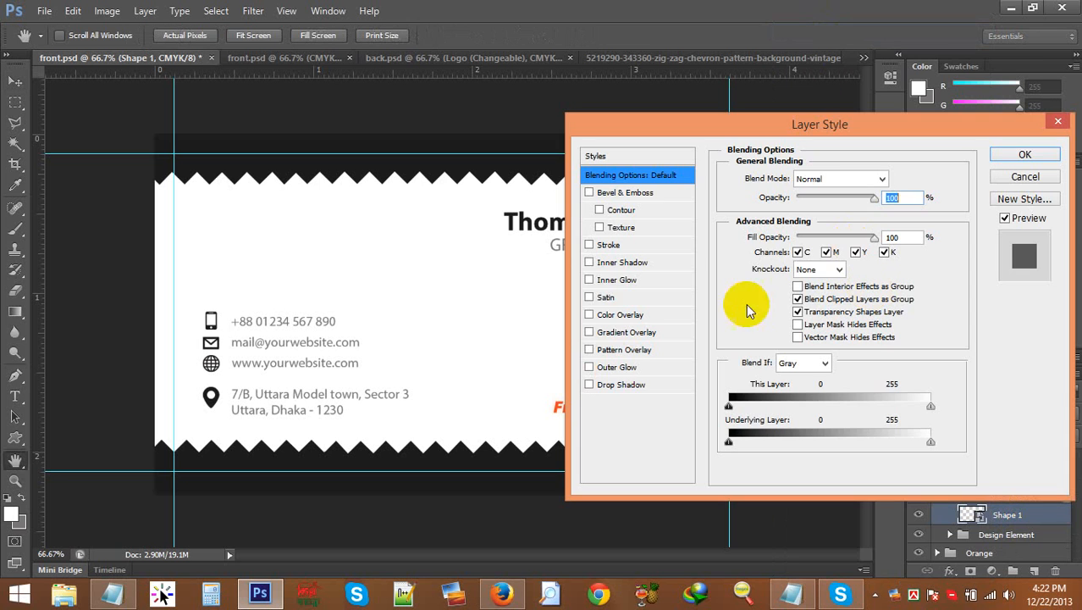
{"action": "left_click", "coordinate": [589, 315]}
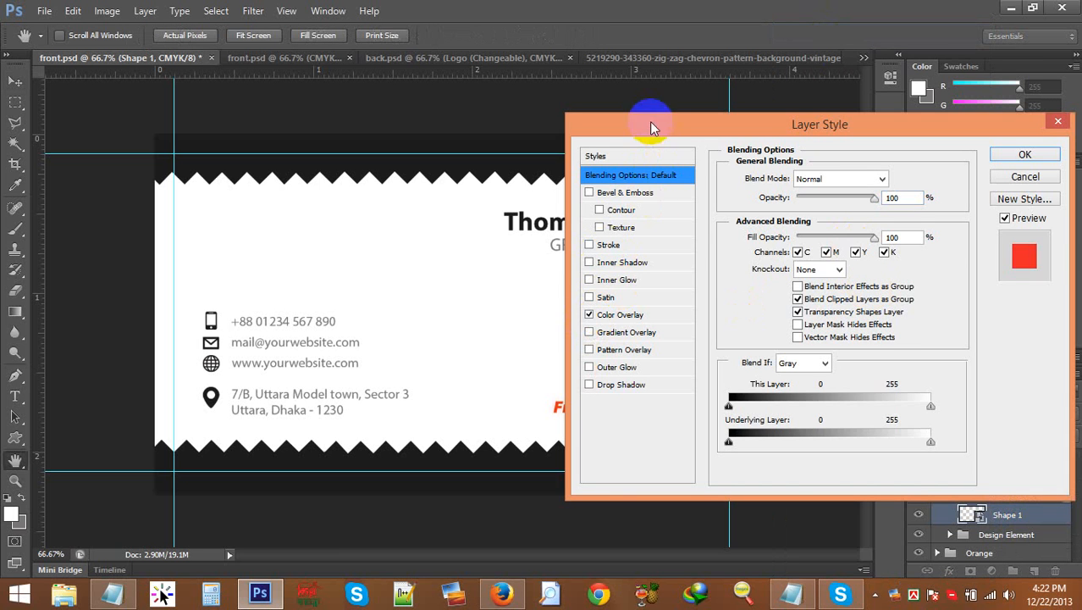
{"action": "left_click_drag", "start_coordinate": [652, 127], "coordinate": [542, 153]}
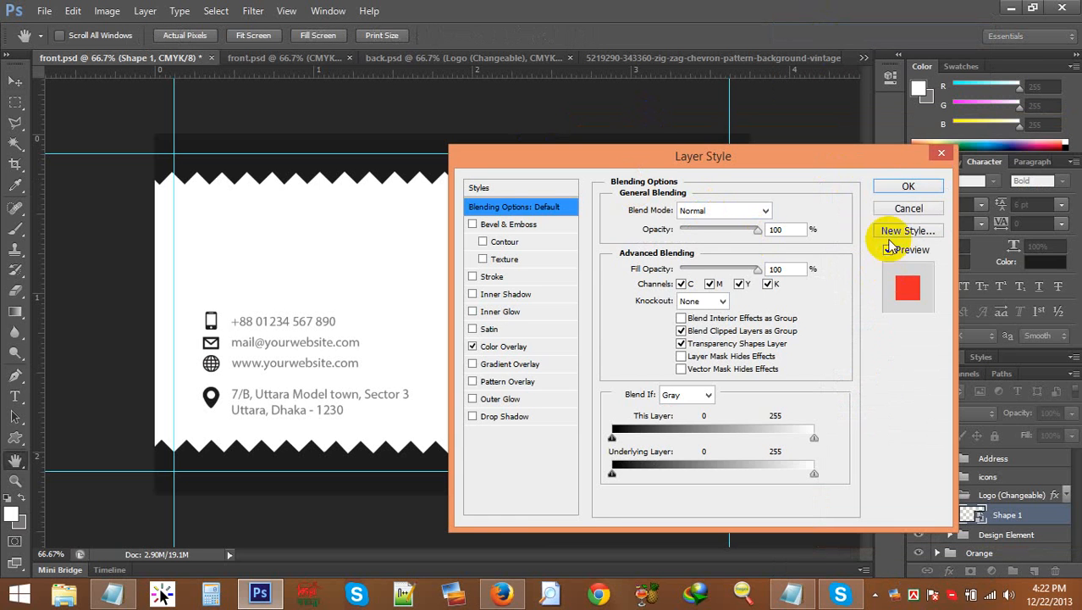
{"action": "left_click", "coordinate": [903, 188]}
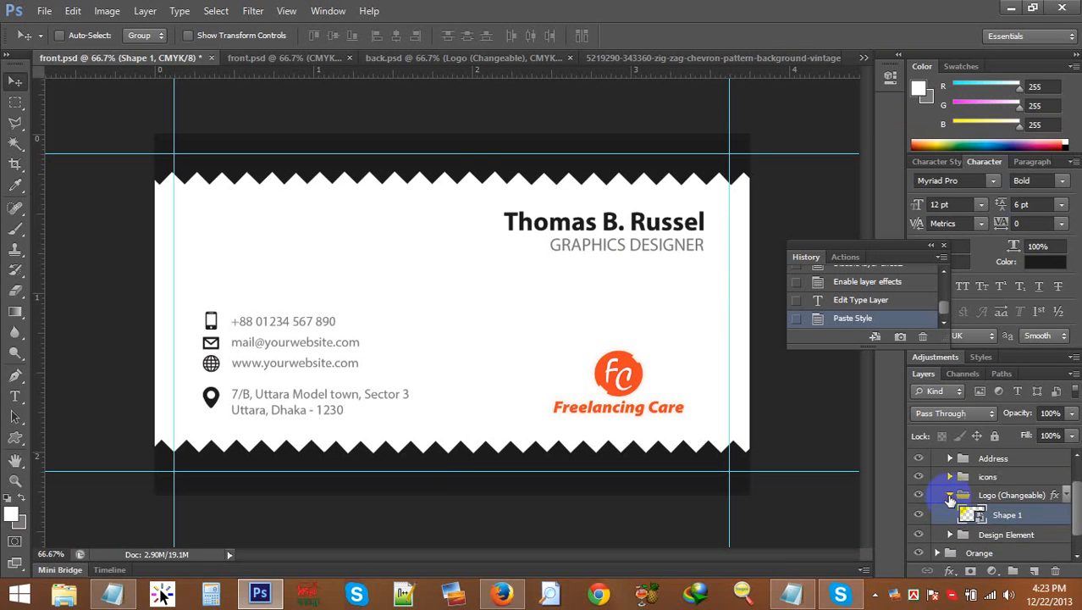
Step: Open the logo's Shape 1 smart object and copy its C and F text layers onto the front.psd logo
{"action": "left_click", "coordinate": [958, 497]}
{"action": "double_click", "coordinate": [973, 515]}
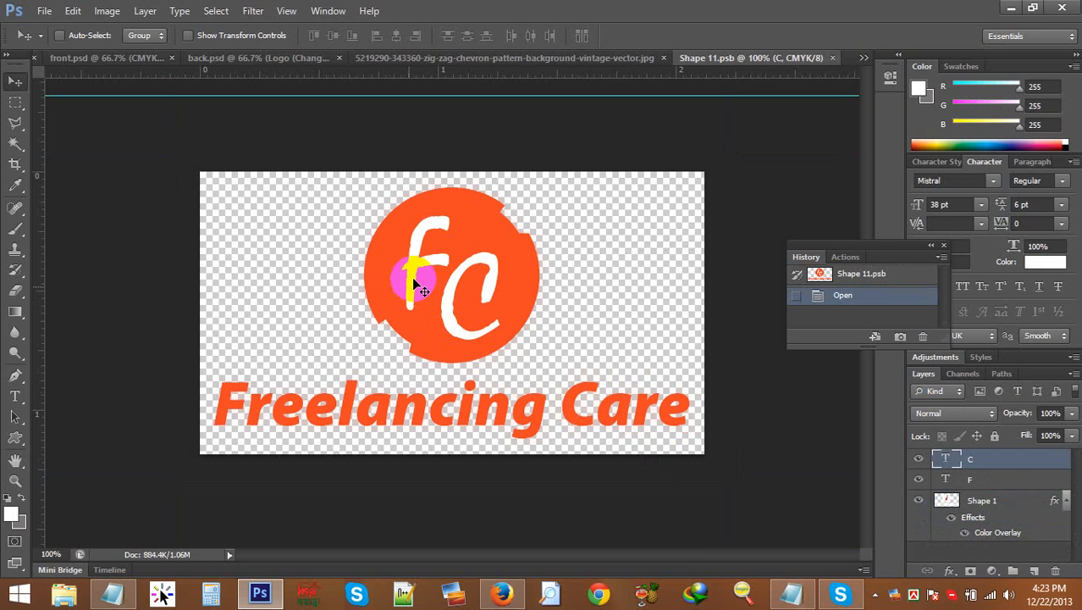
{"action": "left_click", "coordinate": [984, 482], "text": "shift"}
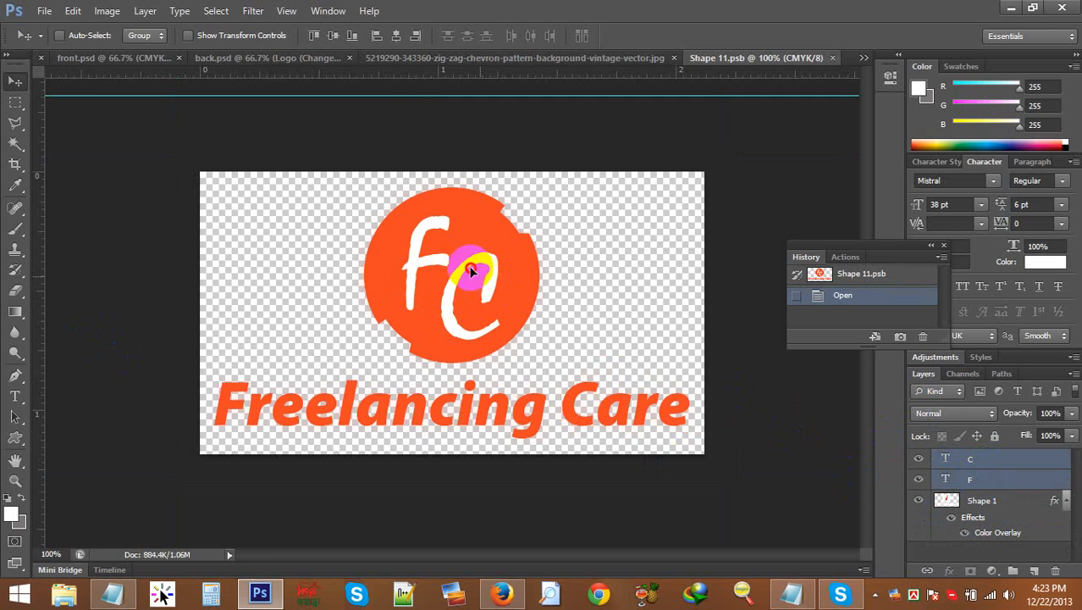
{"action": "left_click_drag", "start_coordinate": [471, 269], "coordinate": [650, 358]}
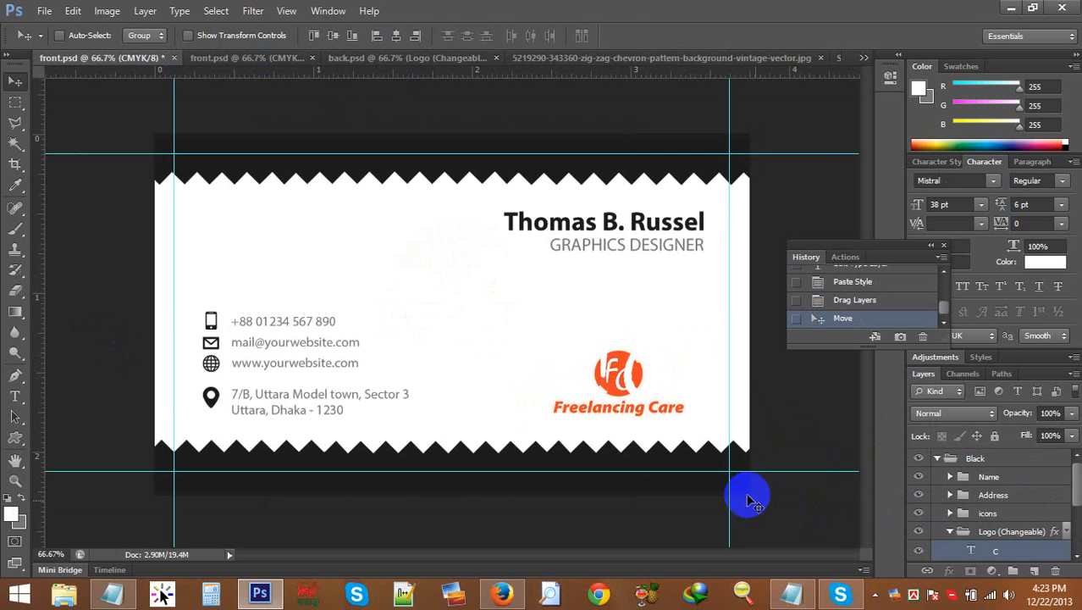
Step: Scale the copied F and C letters to about 39% width and 44% height and fit them inside the logo circle
{"action": "key", "text": "ctrl+t"}
{"action": "left_click_drag", "start_coordinate": [664, 318], "coordinate": [633, 383]}
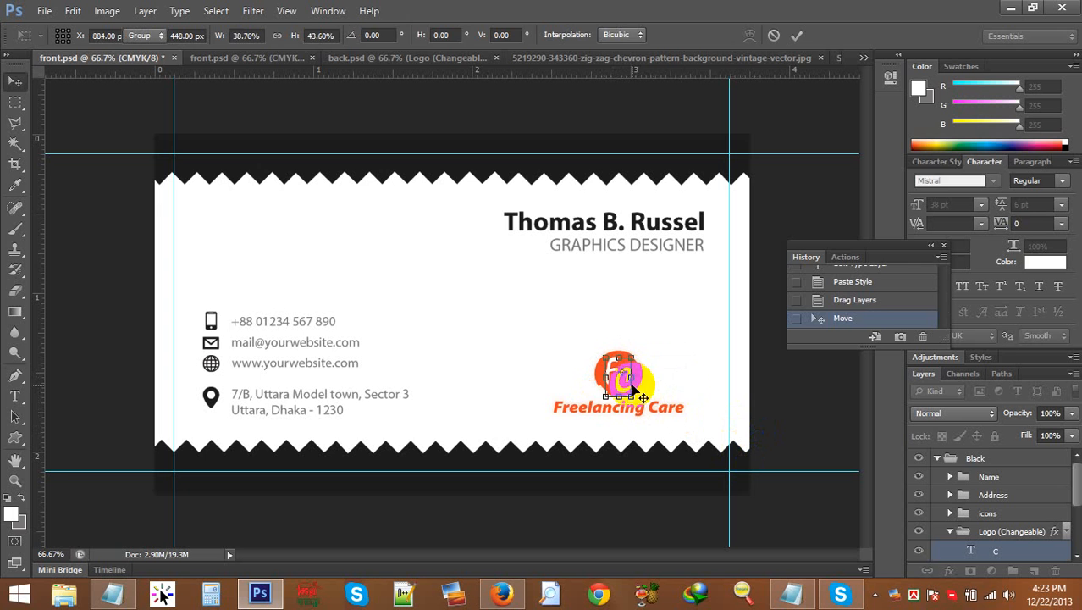
{"action": "double_click", "coordinate": [632, 384]}
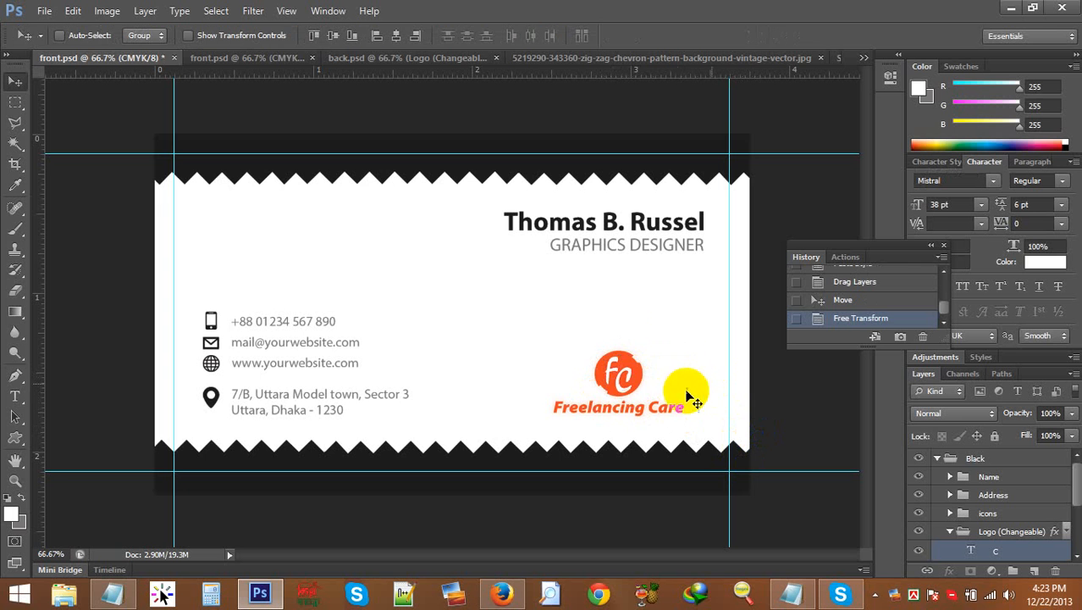
Step: Close the zig-zag chevron pattern image without saving its changes
{"action": "left_click", "coordinate": [596, 61]}
{"action": "left_click", "coordinate": [730, 57]}
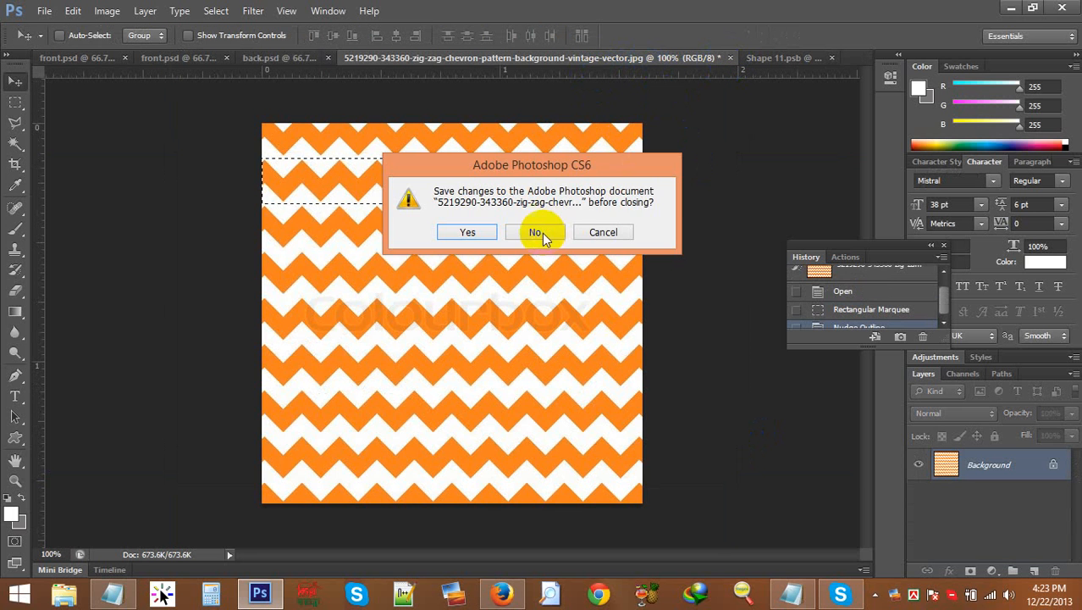
{"action": "left_click", "coordinate": [542, 233]}
Step: Delete the C and F text layers from the Shape 11.psb logo document
{"action": "left_click", "coordinate": [601, 60]}
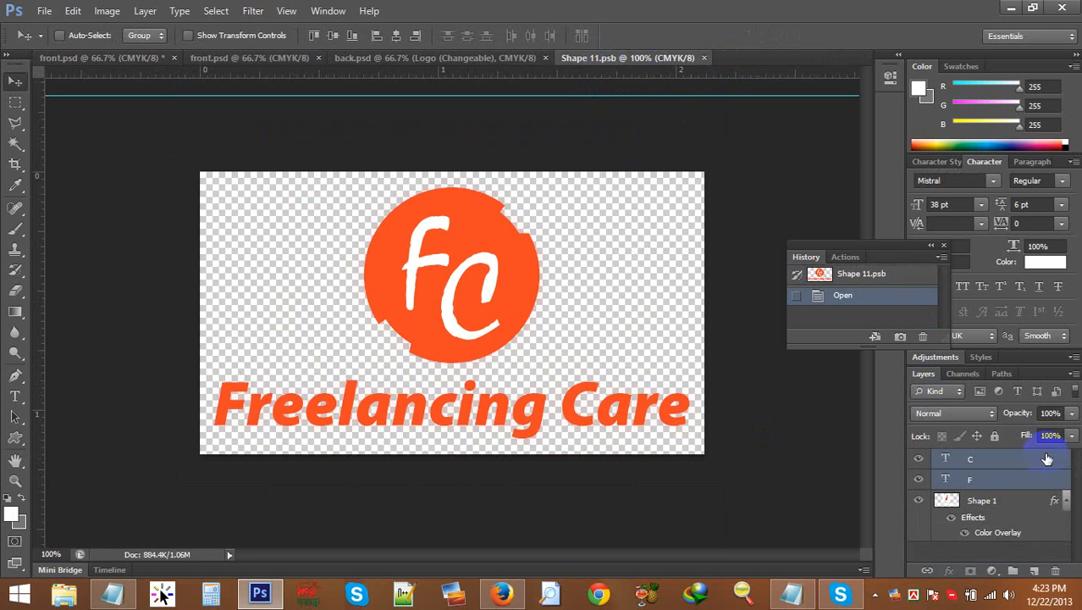
{"action": "key", "text": "Delete"}
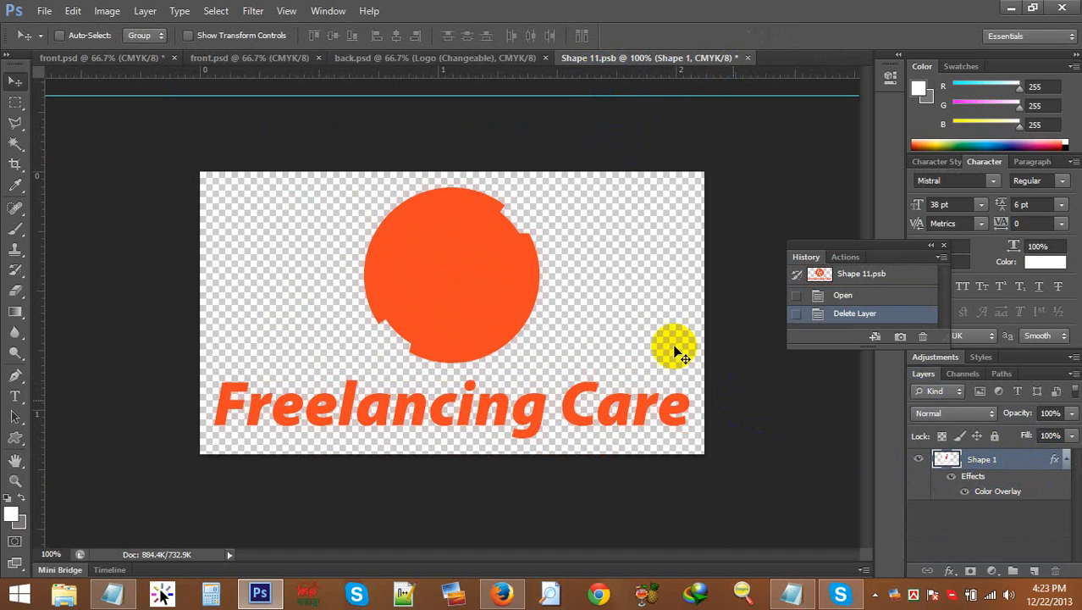
{"action": "left_click", "coordinate": [487, 59]}
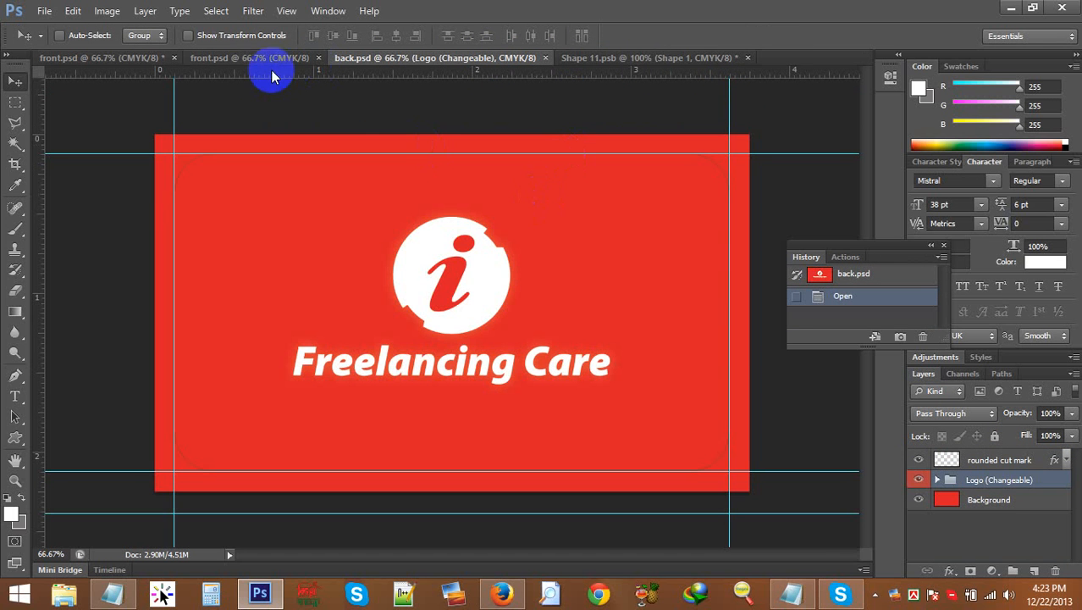
{"action": "left_click", "coordinate": [594, 61]}
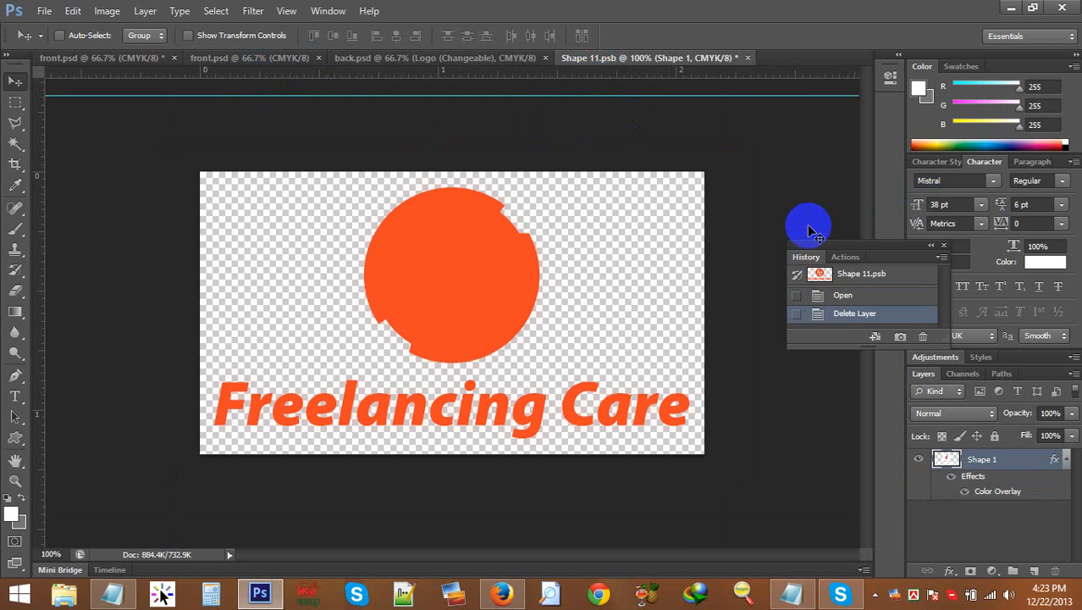
Step: Enable a Color Overlay on the Shape 1 layer in front.psd's Logo (Changeable) group
{"action": "left_click", "coordinate": [143, 65]}
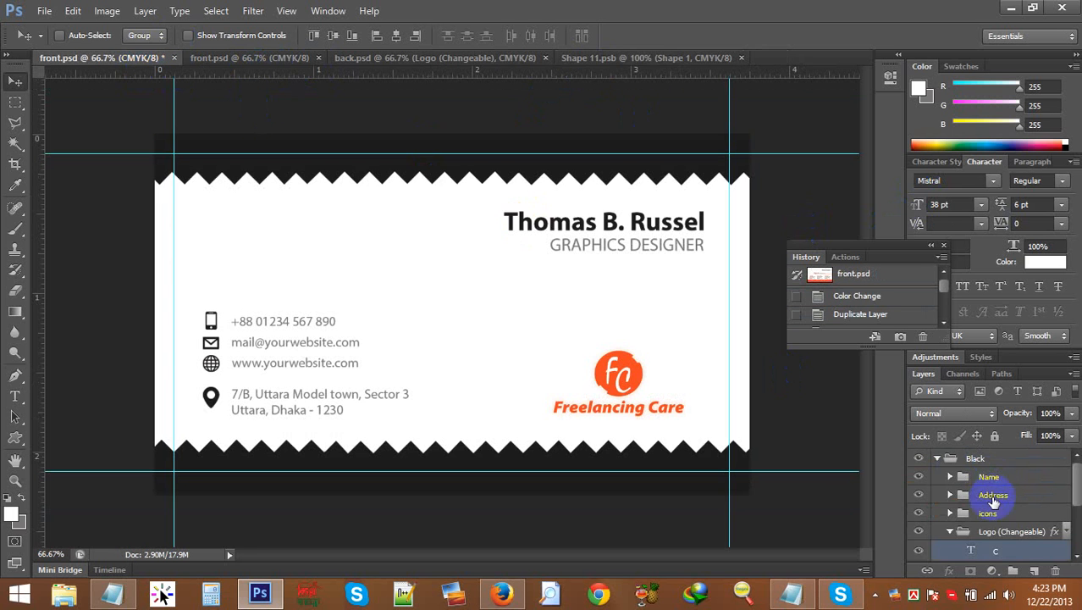
{"action": "scroll", "coordinate": [1009, 543], "scroll_direction": "down", "scroll_amount": 3}
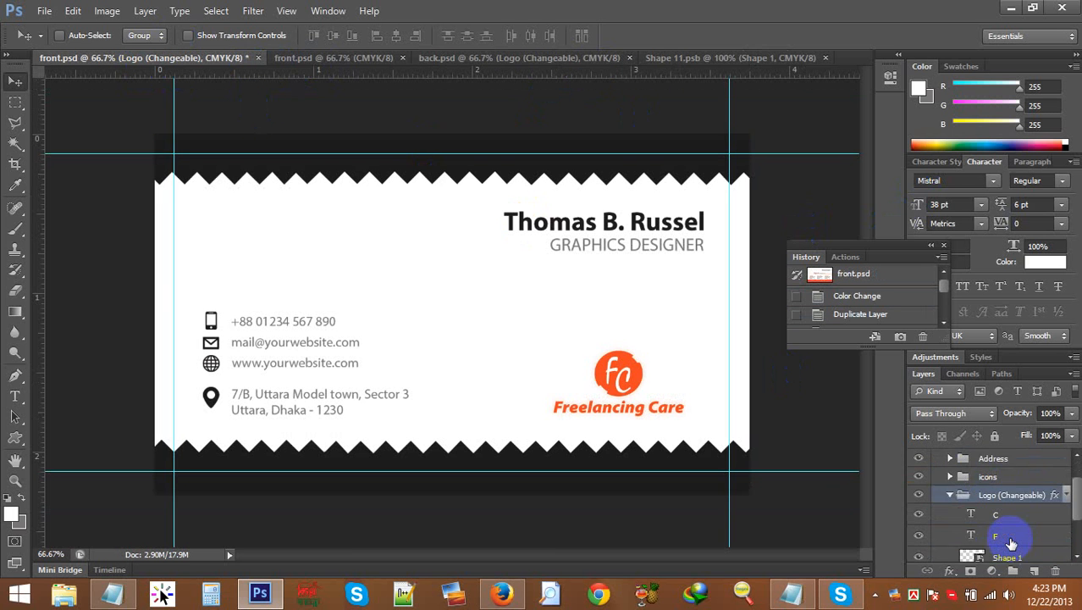
{"action": "left_click", "coordinate": [1009, 540]}
{"action": "right_click", "coordinate": [1011, 543]}
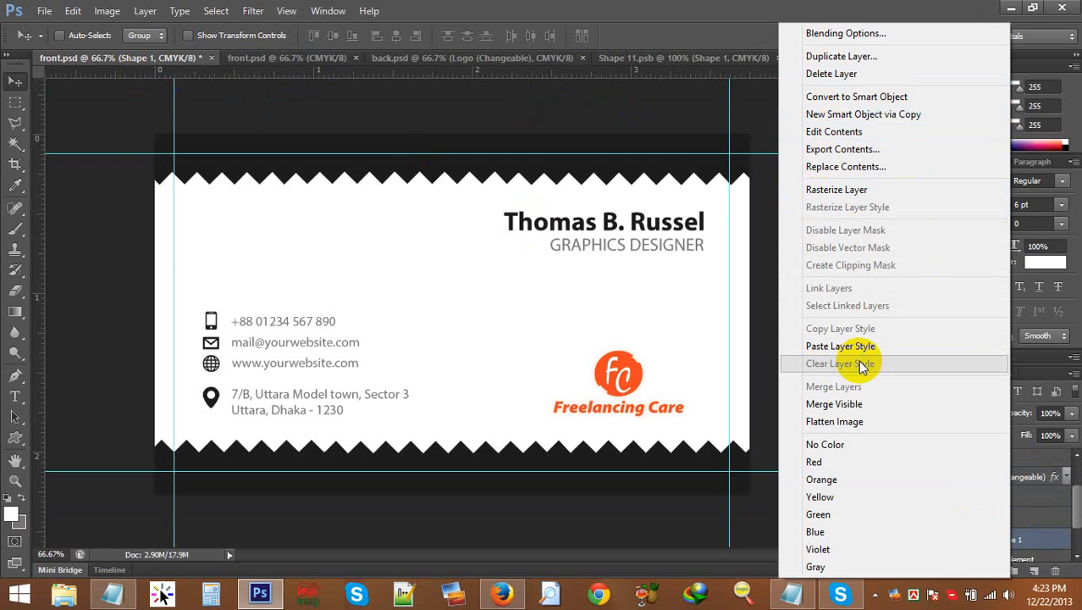
{"action": "left_click", "coordinate": [844, 34]}
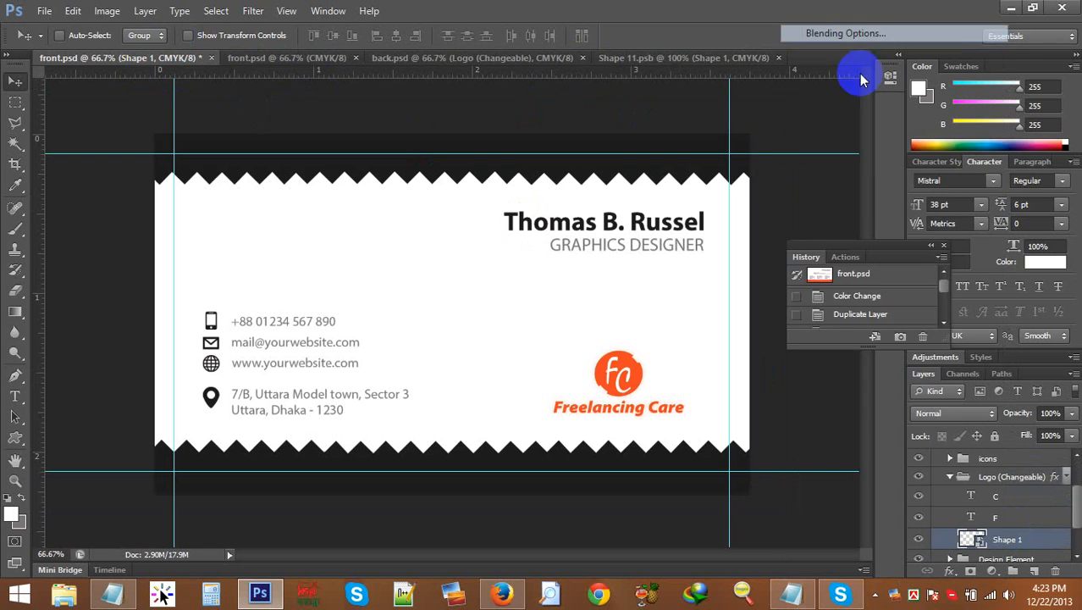
{"action": "left_click_drag", "start_coordinate": [563, 159], "coordinate": [813, 160]}
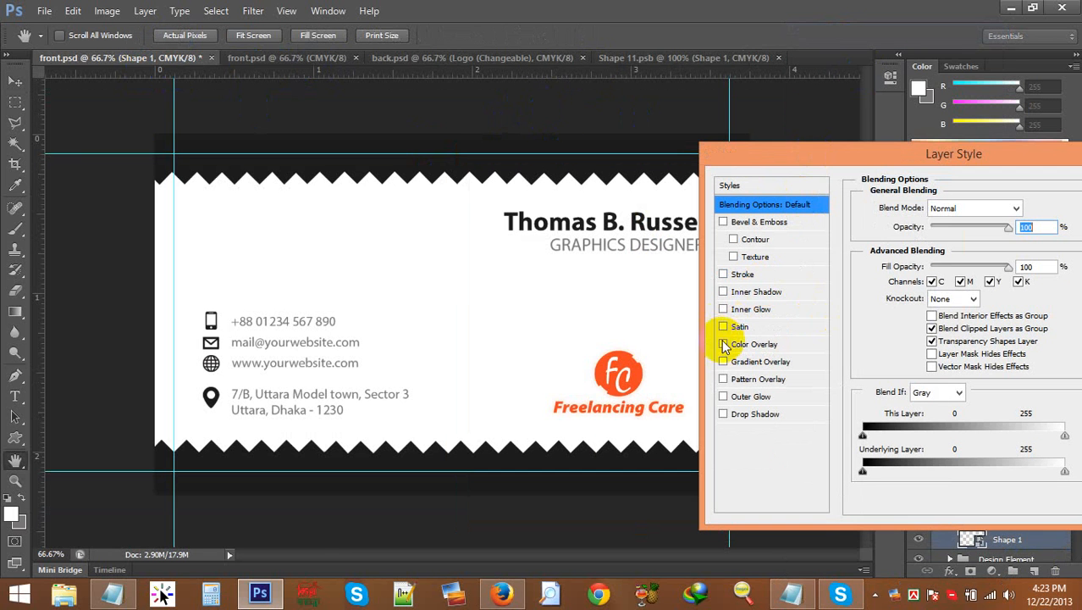
{"action": "left_click", "coordinate": [726, 346]}
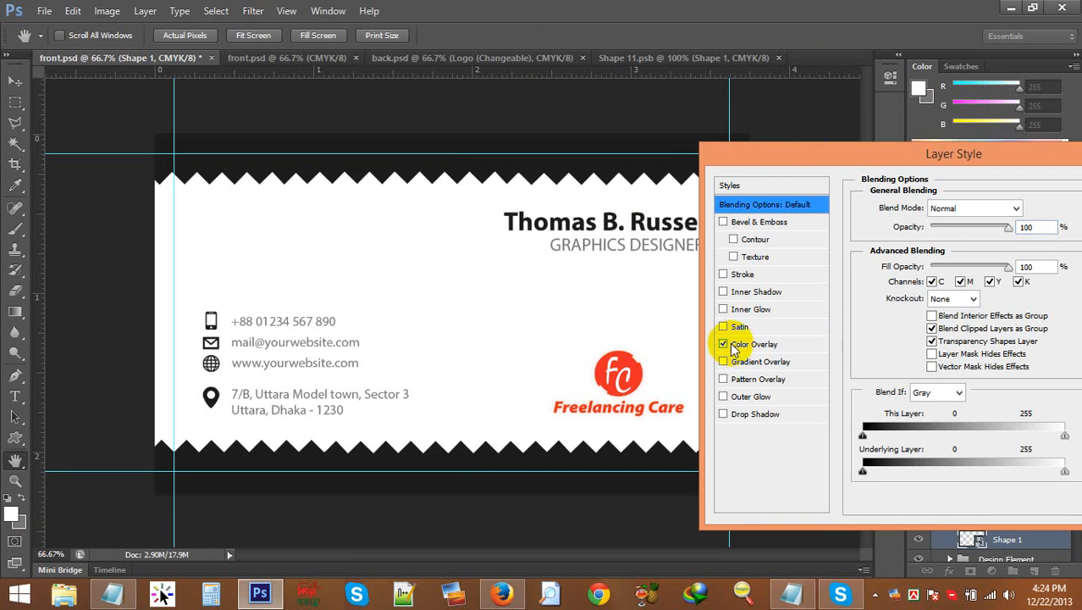
Step: Set the logo's overlay colour to the black sampled from the card's zigzag border and apply the layer style
{"action": "left_click", "coordinate": [753, 345]}
{"action": "left_click", "coordinate": [1031, 207]}
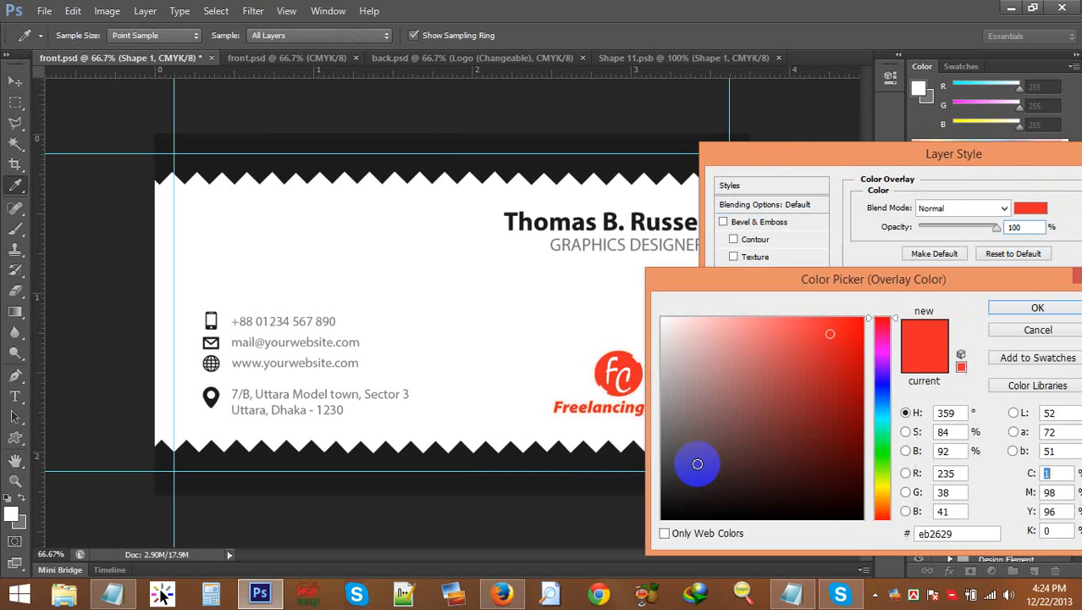
{"action": "left_click", "coordinate": [599, 455]}
{"action": "left_click", "coordinate": [1027, 306]}
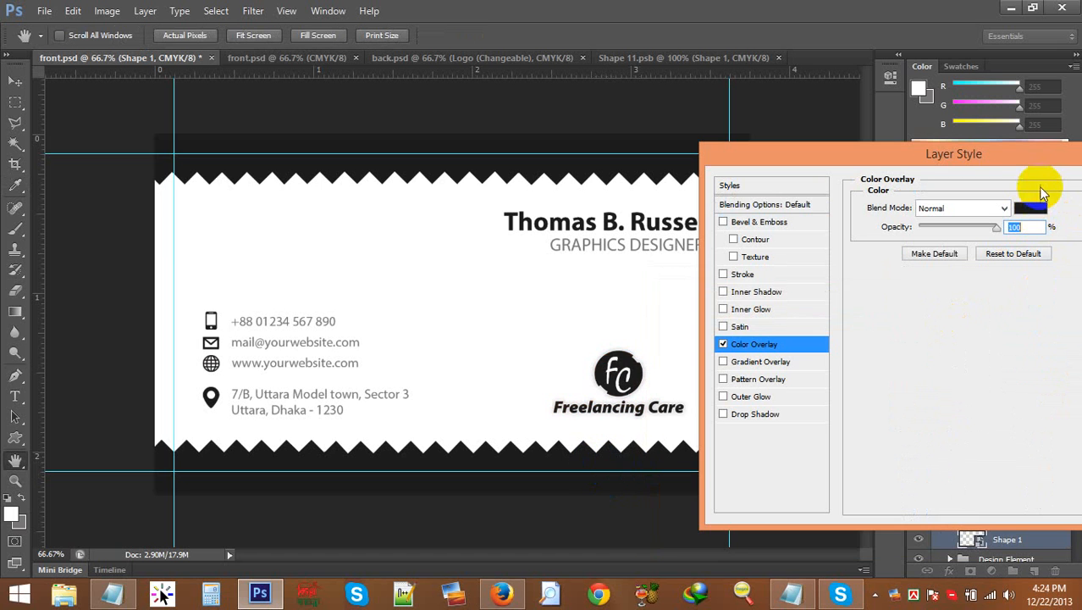
{"action": "left_click_drag", "start_coordinate": [991, 153], "coordinate": [821, 186]}
{"action": "left_click", "coordinate": [1055, 218]}
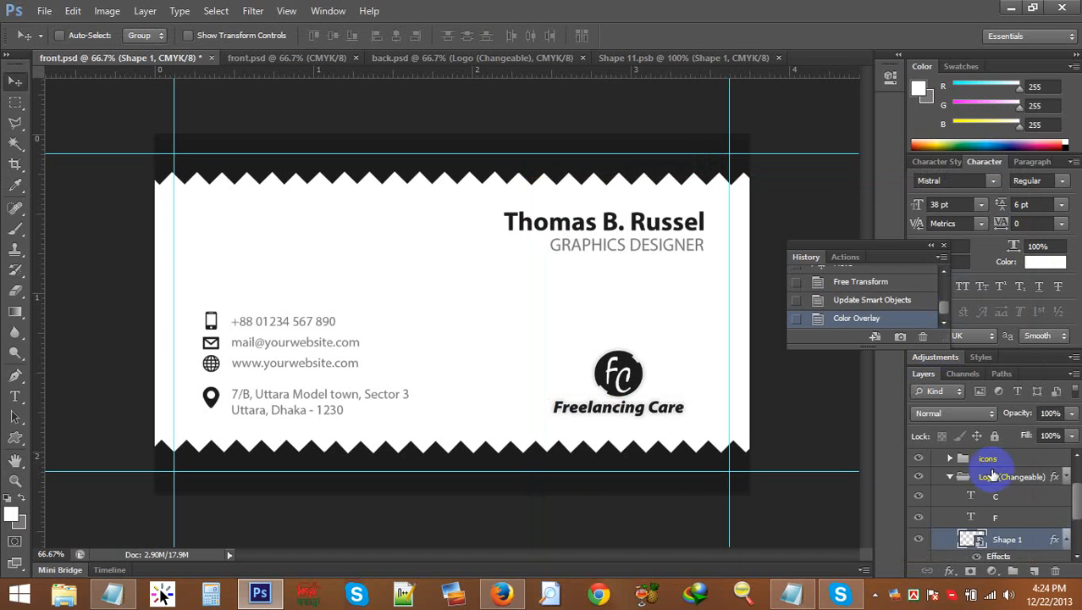
Step: Reopen the contents of the logo's Shape 1 smart object for editing
{"action": "scroll", "coordinate": [993, 476], "scroll_direction": "down", "scroll_amount": 2}
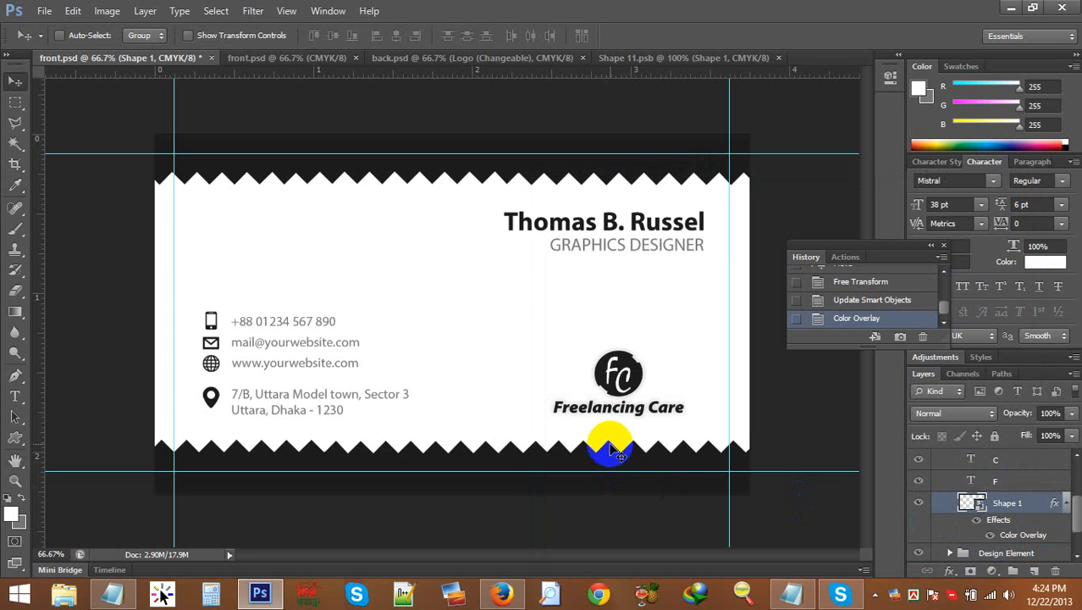
{"action": "left_click_drag", "start_coordinate": [610, 442], "coordinate": [627, 440]}
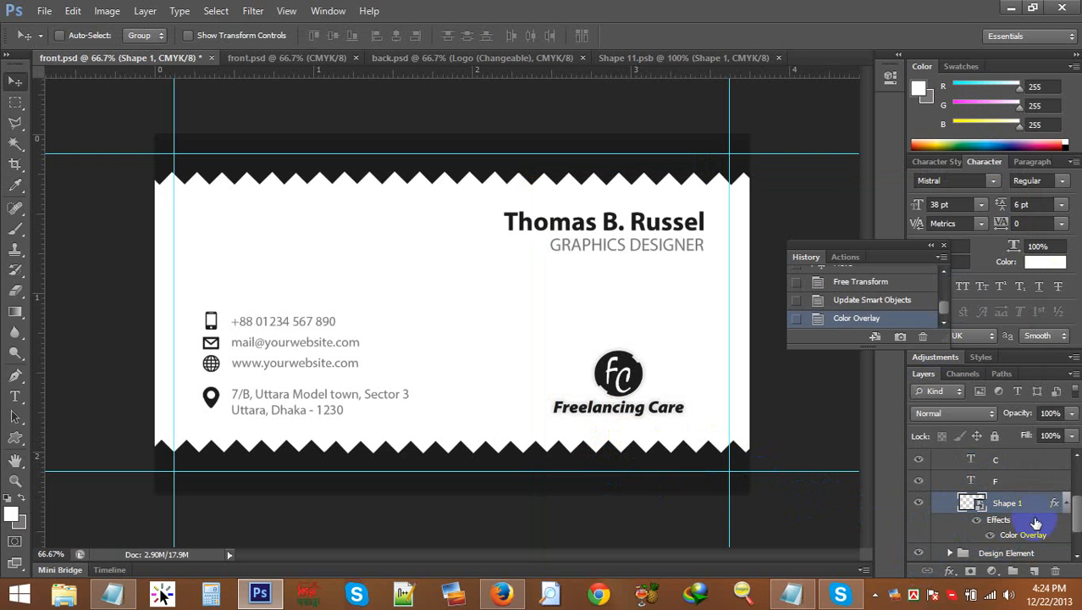
{"action": "scroll", "coordinate": [1018, 529], "scroll_direction": "down", "scroll_amount": 1}
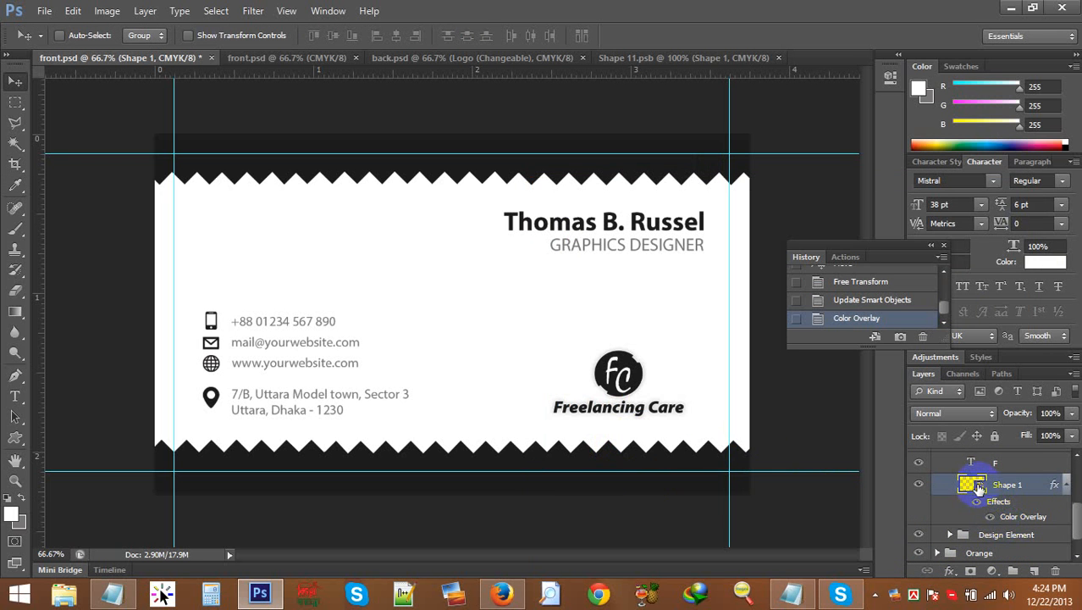
{"action": "double_click", "coordinate": [974, 486]}
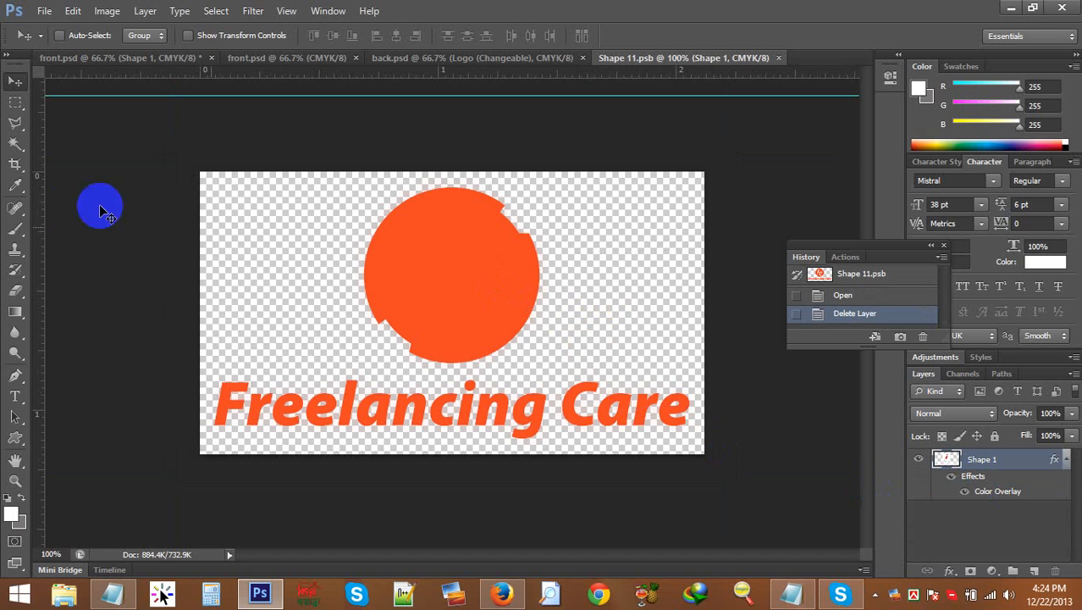
Step: Try to cut a Magic Wand selection around the logo artwork in Shape 11.psb, undo the cut and clear the selection
{"action": "left_click", "coordinate": [16, 144]}
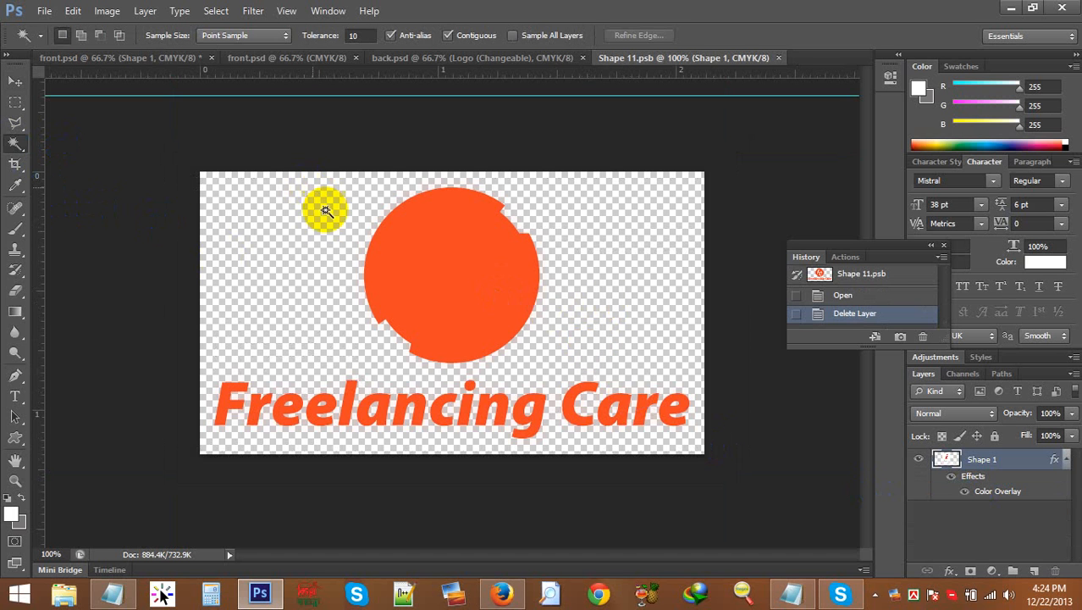
{"action": "left_click", "coordinate": [373, 213]}
{"action": "left_click", "coordinate": [375, 214]}
{"action": "left_click", "coordinate": [375, 217]}
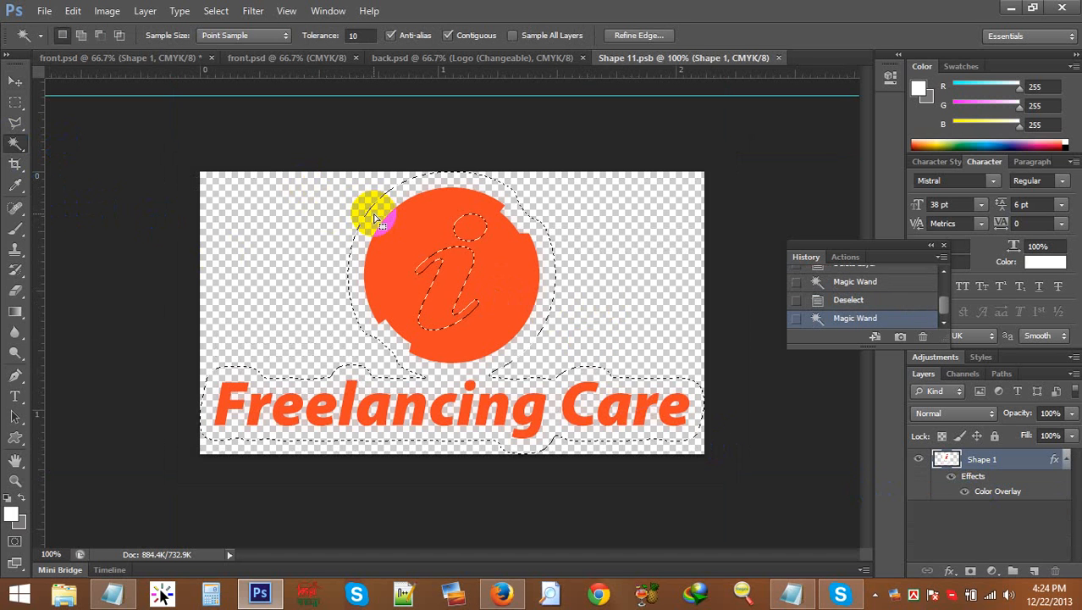
{"action": "key", "text": "ctrl+x"}
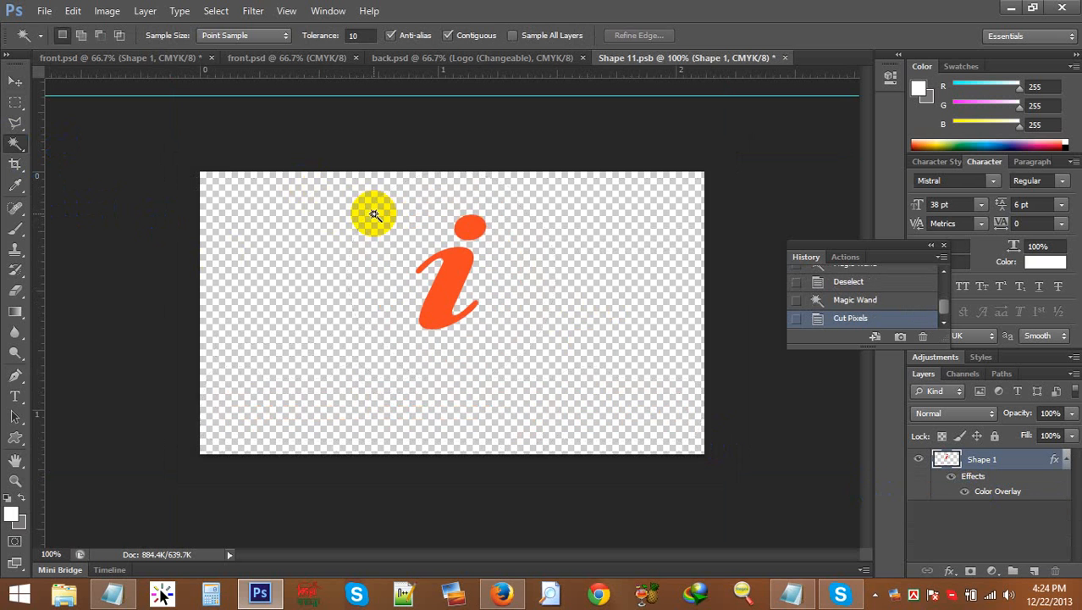
{"action": "key", "text": "ctrl+z"}
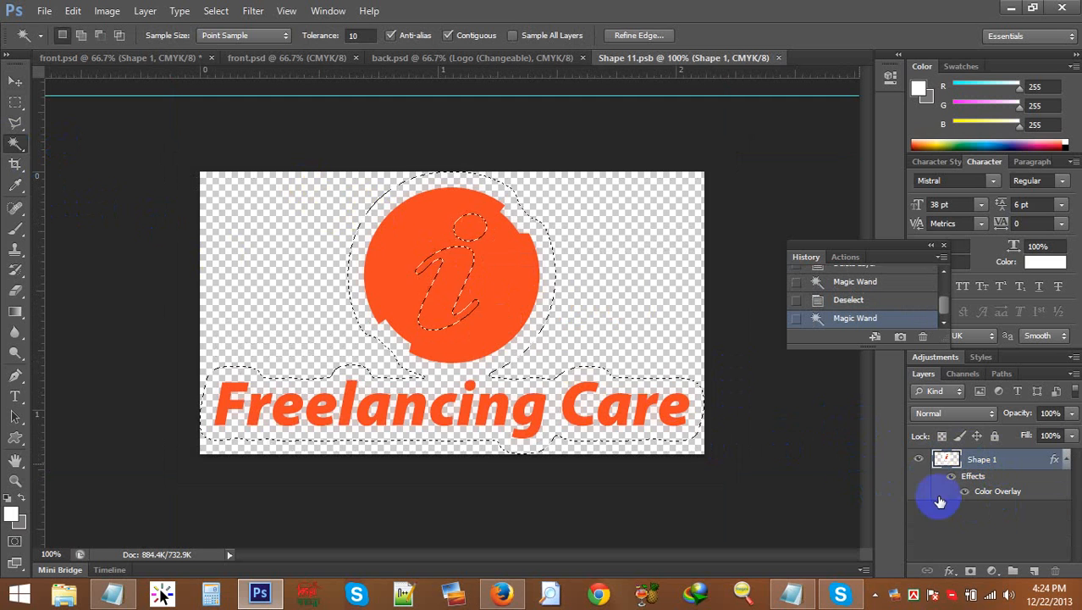
{"action": "left_click", "coordinate": [918, 458]}
{"action": "left_click", "coordinate": [919, 458]}
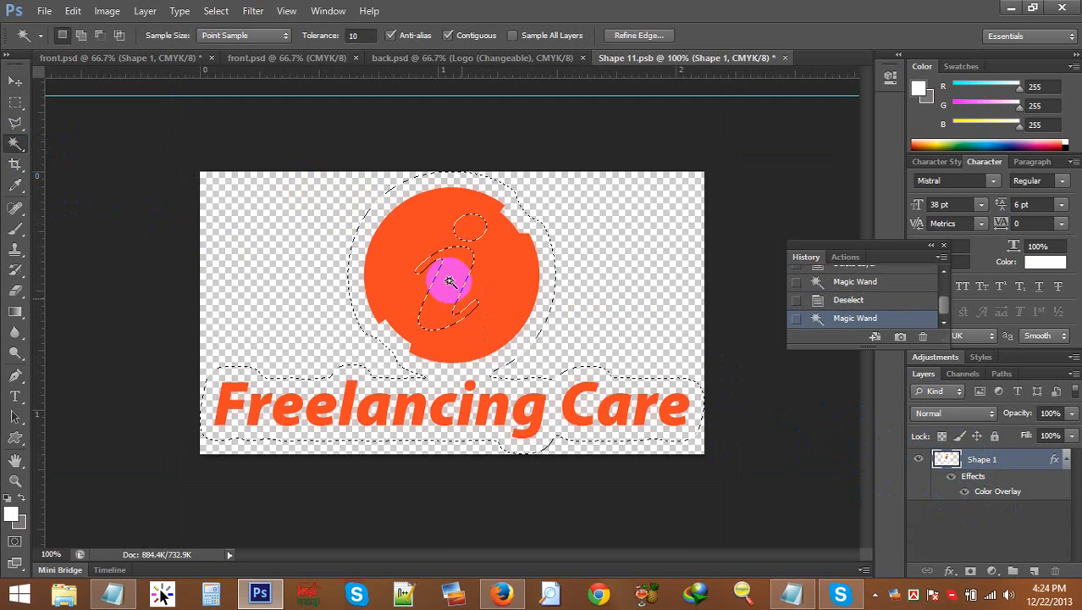
{"action": "right_click", "coordinate": [448, 276]}
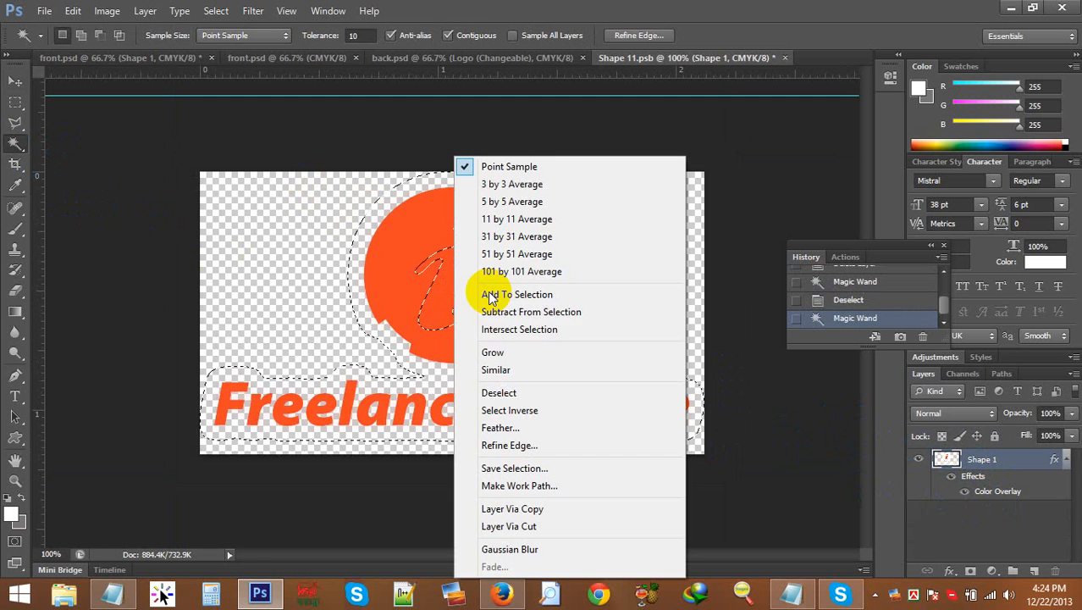
{"action": "left_click", "coordinate": [499, 395]}
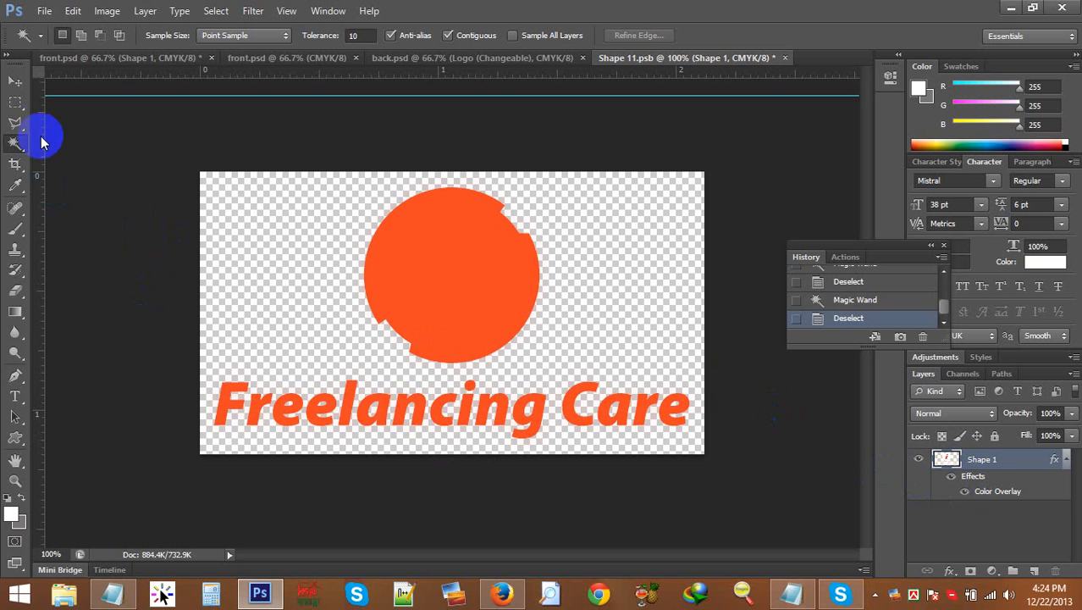
{"action": "left_click", "coordinate": [15, 310]}
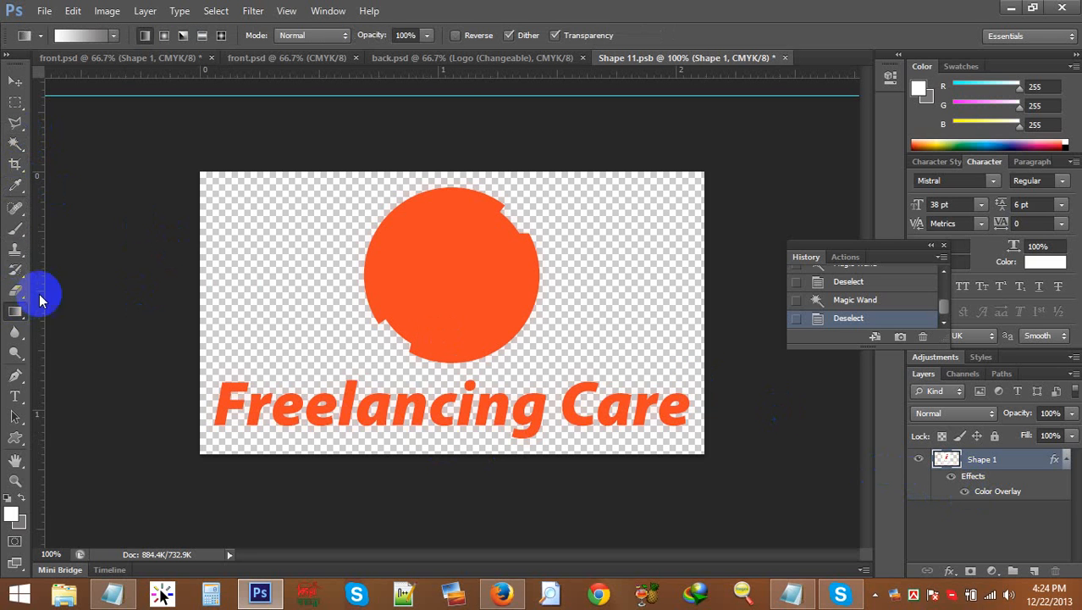
{"action": "left_click", "coordinate": [15, 289]}
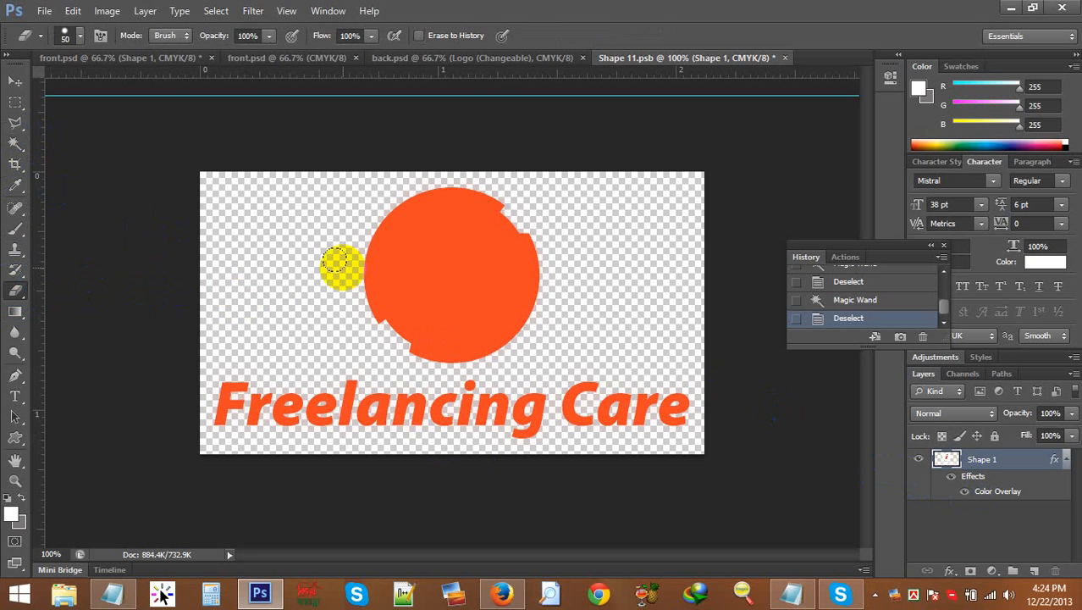
{"action": "left_click", "coordinate": [15, 144]}
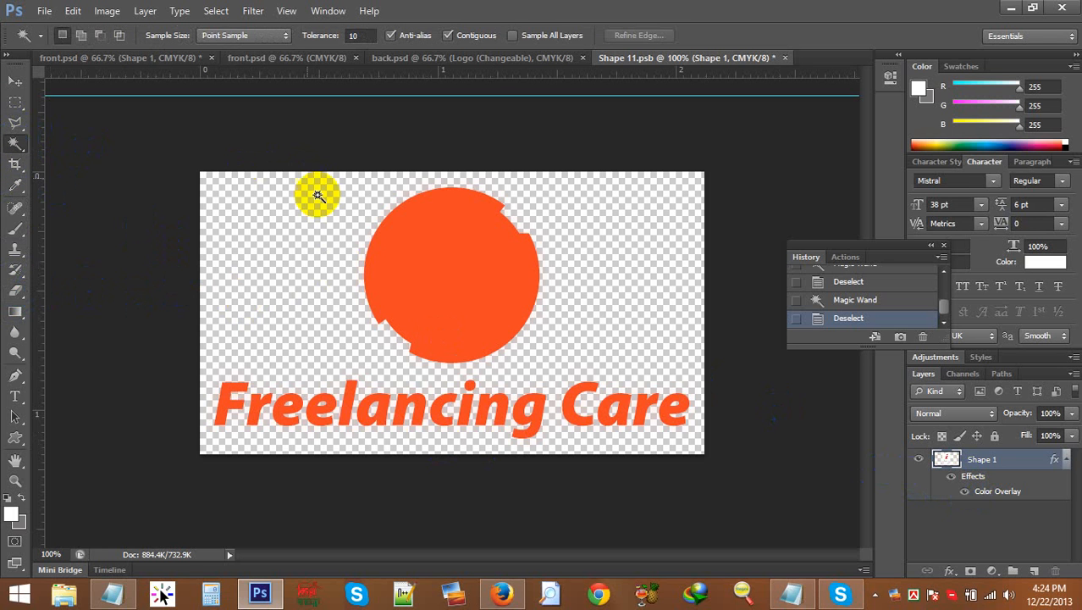
{"action": "left_click", "coordinate": [377, 212]}
{"action": "key", "text": "ctrl+d"}
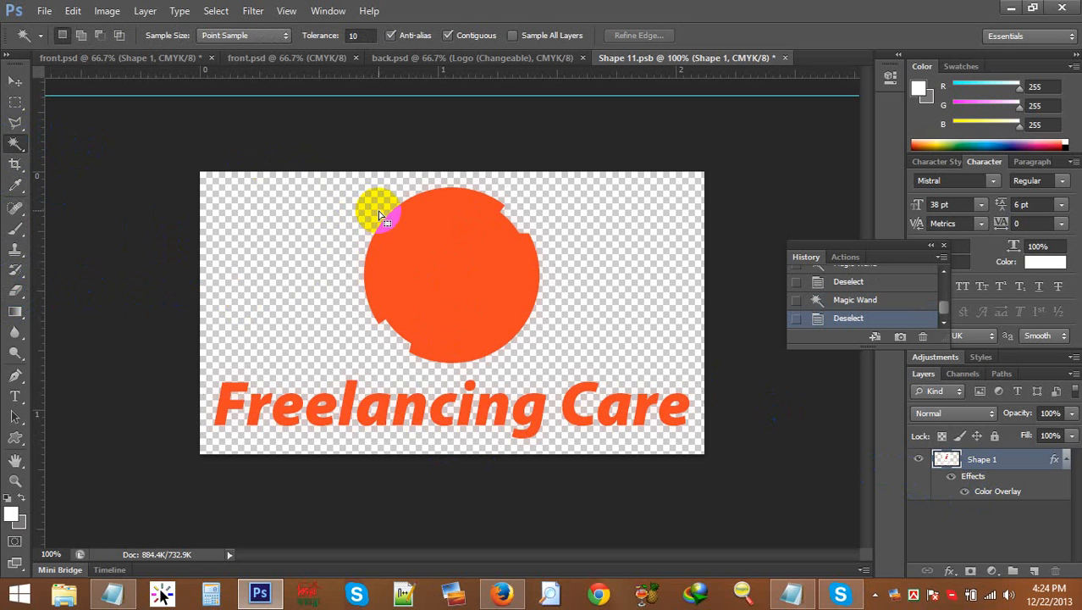
{"action": "left_click", "coordinate": [792, 269]}
Step: Try an outside Stroke in white (ffffff) on the Shape 1 layer of Shape 11.psb
{"action": "right_click", "coordinate": [999, 468]}
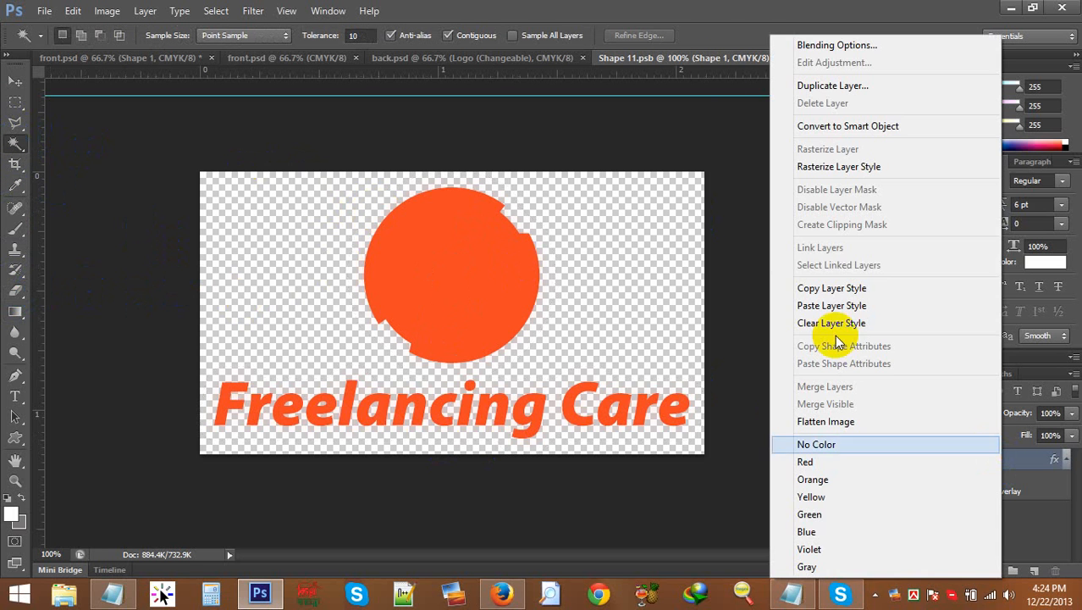
{"action": "left_click", "coordinate": [835, 46]}
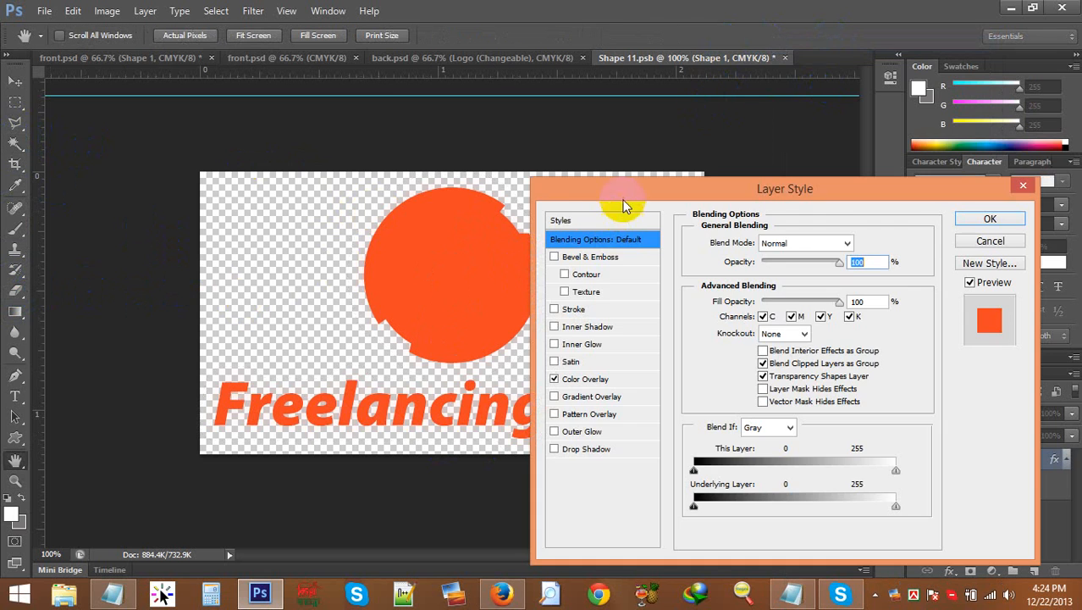
{"action": "left_click_drag", "start_coordinate": [627, 188], "coordinate": [738, 74]}
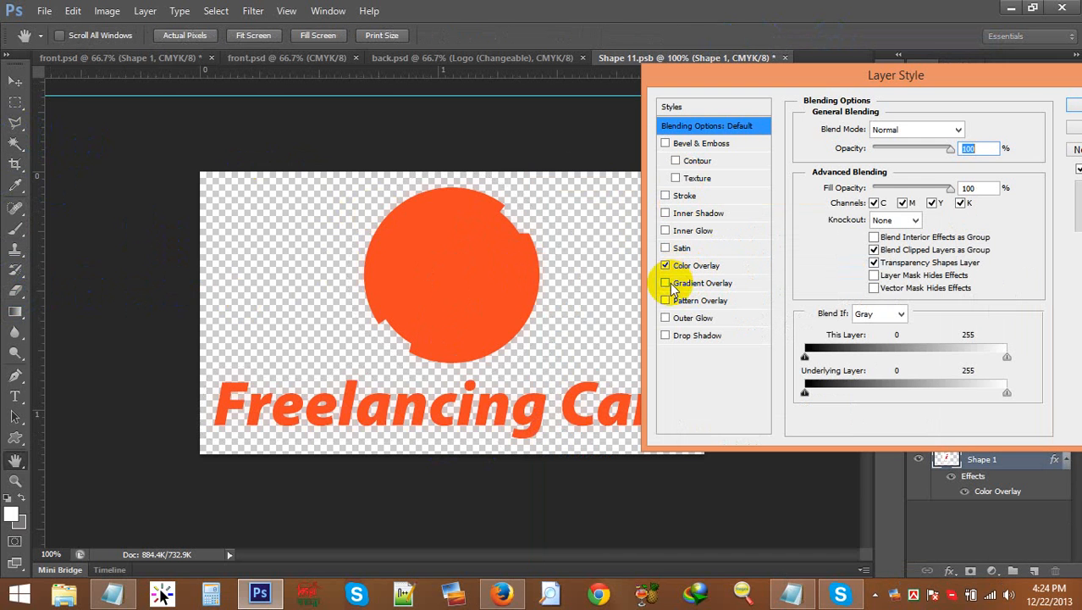
{"action": "left_click", "coordinate": [666, 195]}
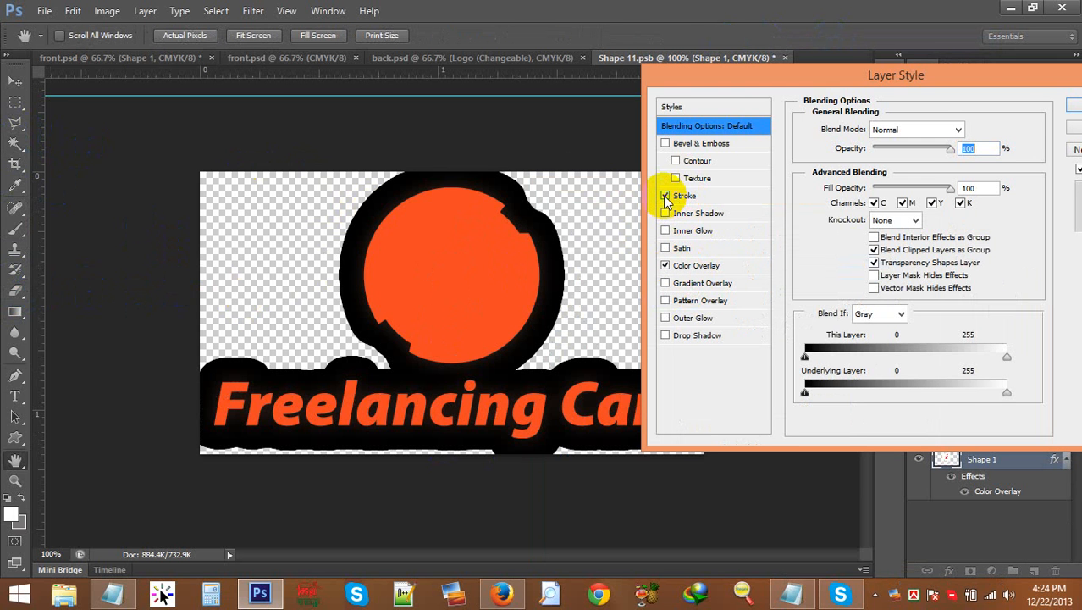
{"action": "left_click", "coordinate": [684, 196]}
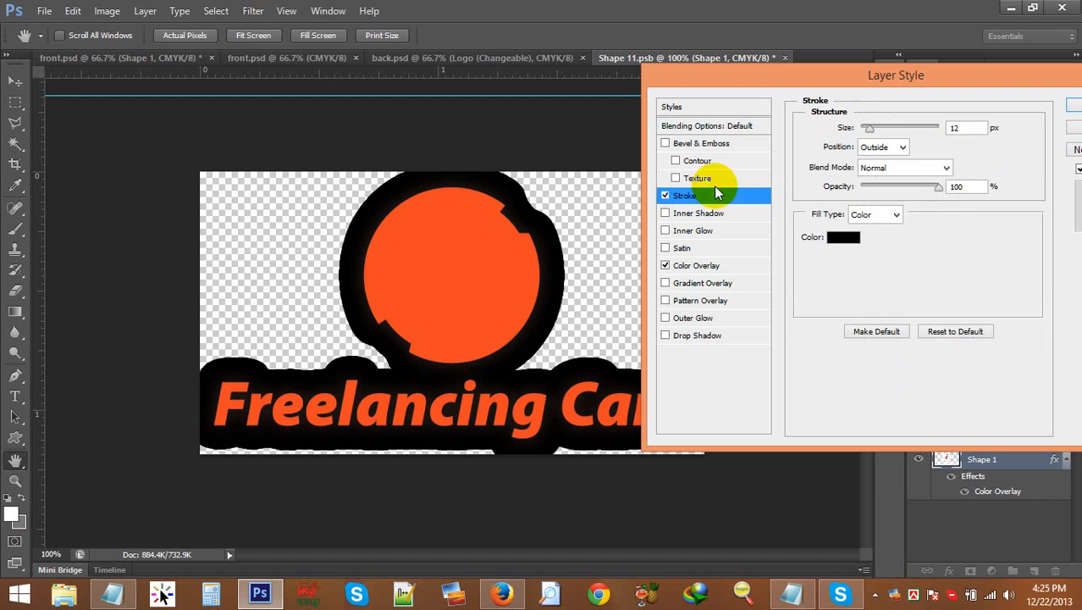
{"action": "left_click", "coordinate": [844, 237]}
{"action": "left_click", "coordinate": [662, 319]}
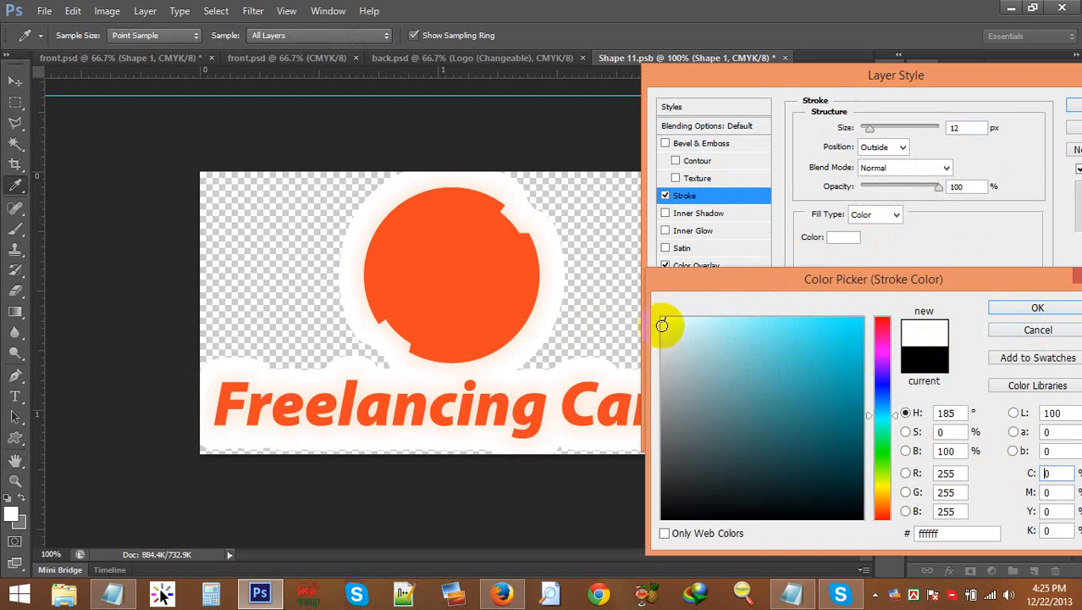
{"action": "mouse_move", "coordinate": [667, 333]}
{"action": "left_mouse_down"}
{"action": "mouse_move", "coordinate": [679, 339]}
{"action": "mouse_move", "coordinate": [688, 316]}
{"action": "mouse_move", "coordinate": [633, 314]}
{"action": "mouse_move", "coordinate": [624, 301]}
{"action": "left_mouse_up"}
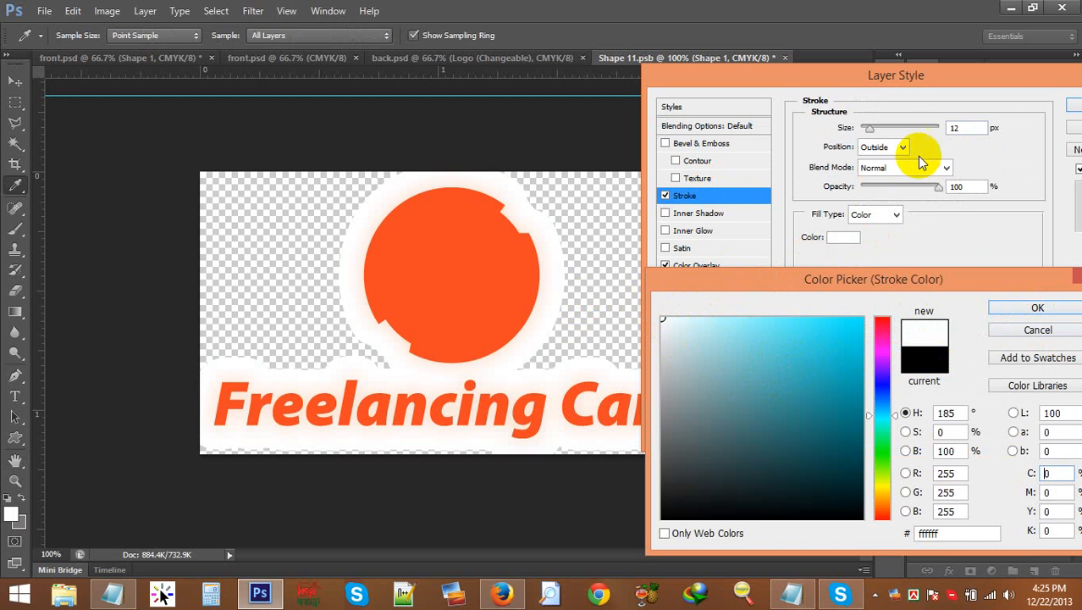
{"action": "left_click", "coordinate": [1032, 308]}
Step: Try a Stroke size of 1 px on Shape 1 and switch the stroke off
{"action": "mouse_move", "coordinate": [866, 128]}
{"action": "left_mouse_down"}
{"action": "mouse_move", "coordinate": [836, 129]}
{"action": "mouse_move", "coordinate": [878, 130]}
{"action": "left_mouse_up"}
{"action": "left_click_drag", "start_coordinate": [881, 128], "coordinate": [853, 127]}
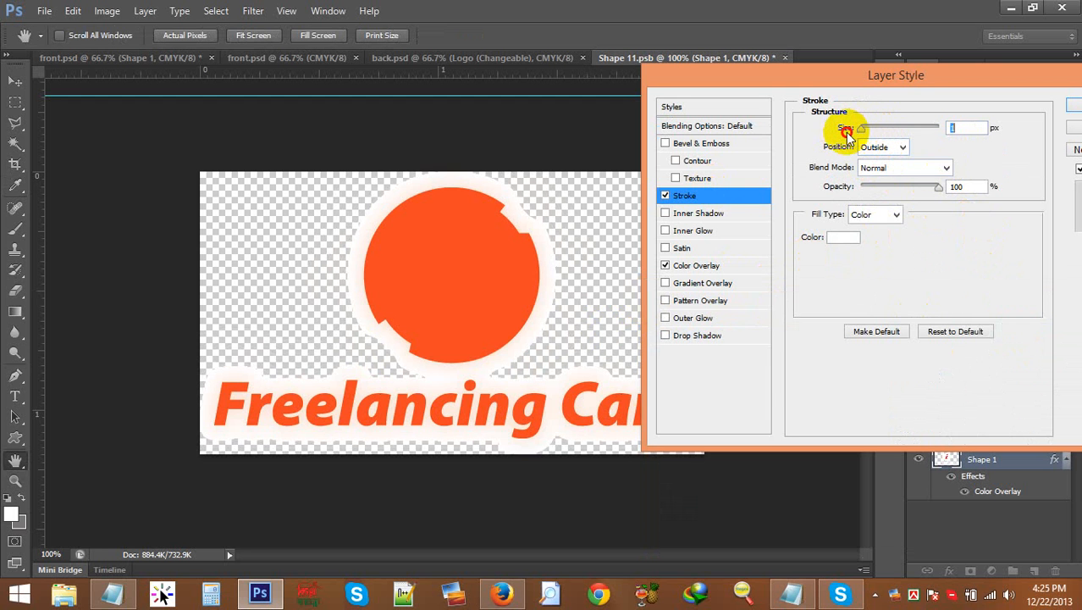
{"action": "left_click", "coordinate": [667, 195]}
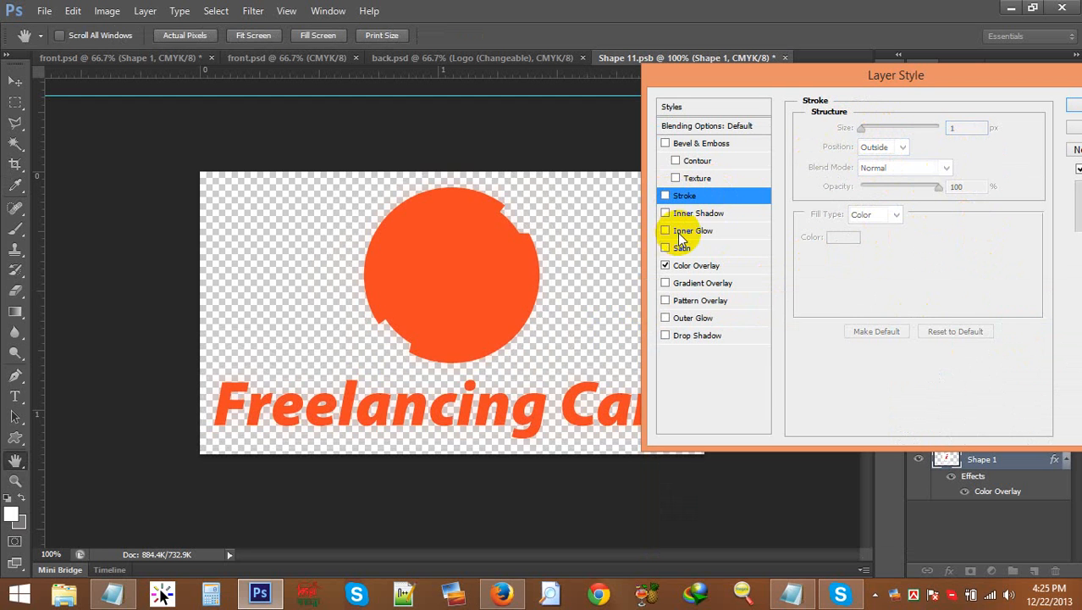
Step: Try a white (ffffff) Drop Shadow on the Shape 1 layer of Shape 11.psb and switch the shadow off
{"action": "left_click", "coordinate": [667, 335]}
{"action": "left_click", "coordinate": [690, 336]}
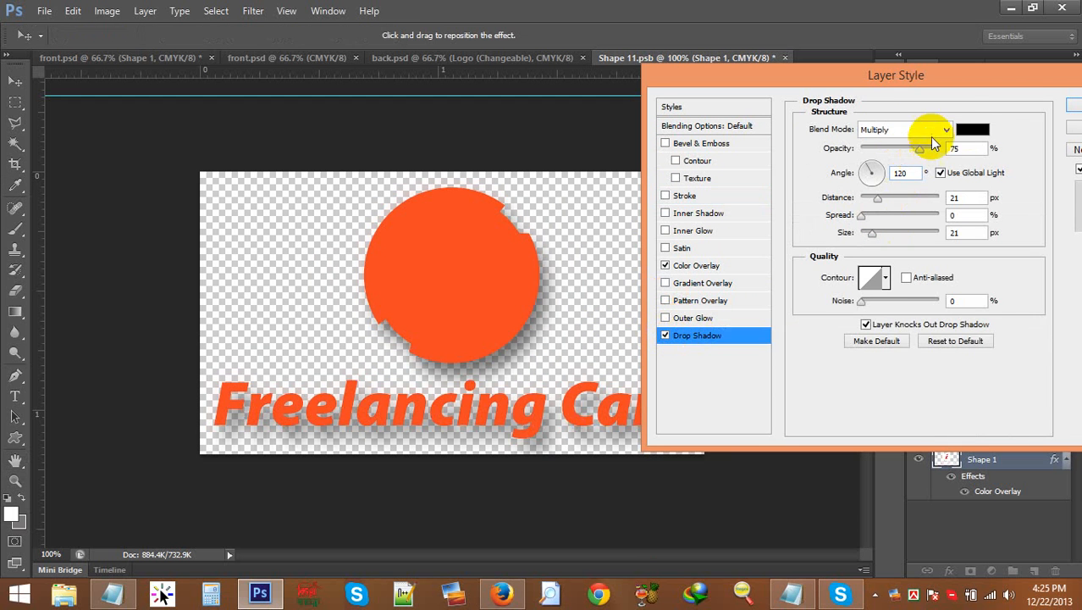
{"action": "left_click", "coordinate": [972, 129]}
{"action": "left_click", "coordinate": [628, 311]}
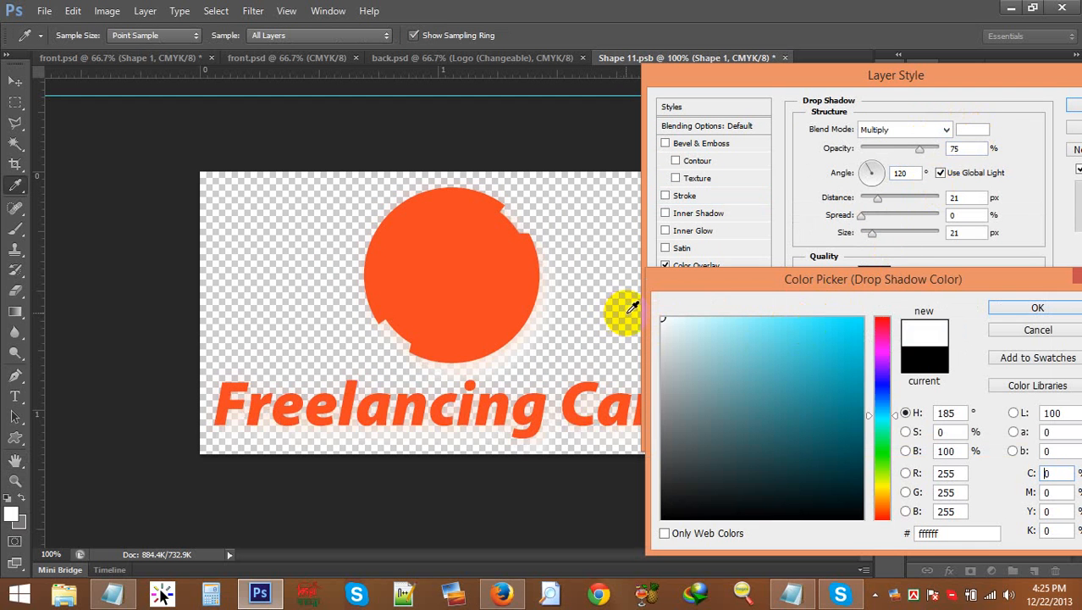
{"action": "left_click", "coordinate": [1038, 331]}
{"action": "left_click", "coordinate": [666, 335]}
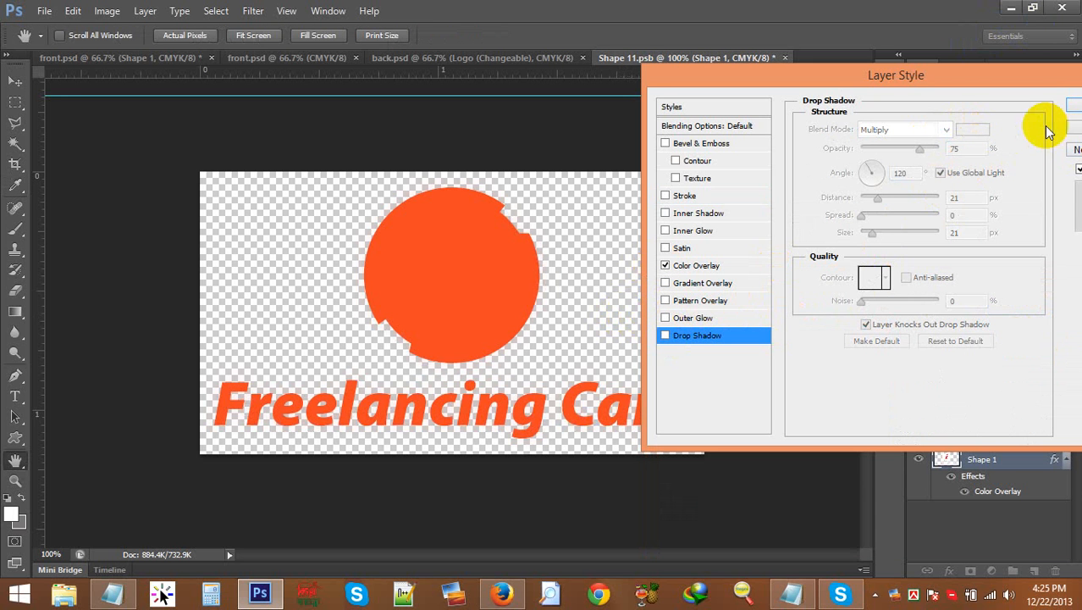
{"action": "left_click", "coordinate": [1070, 107]}
Step: Compare the logo with the one in back.psd and close Shape 11.psb without saving its changes
{"action": "left_click", "coordinate": [440, 59]}
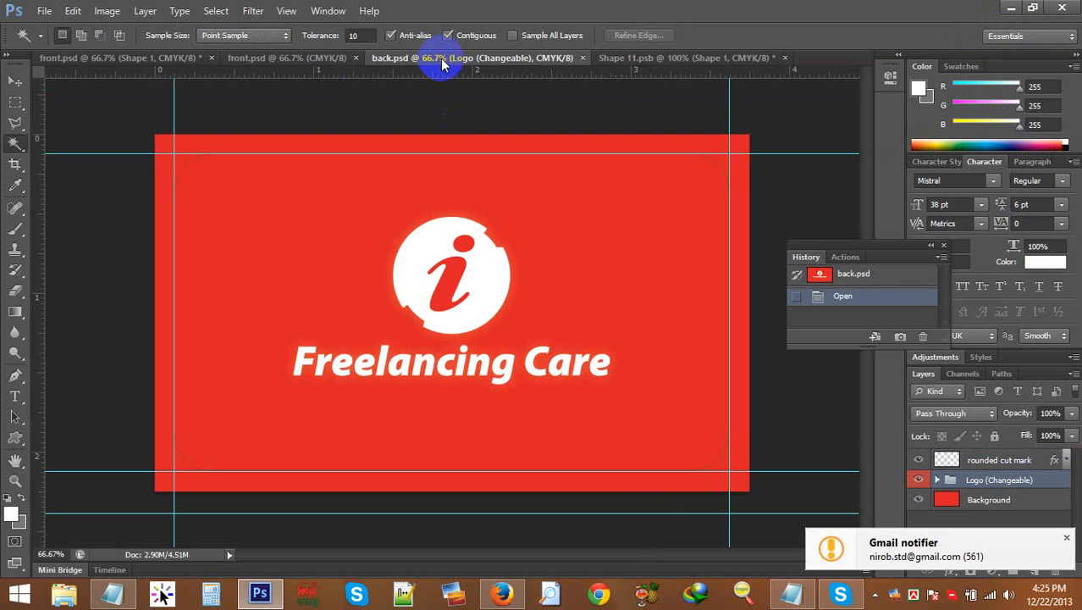
{"action": "left_click", "coordinate": [668, 57]}
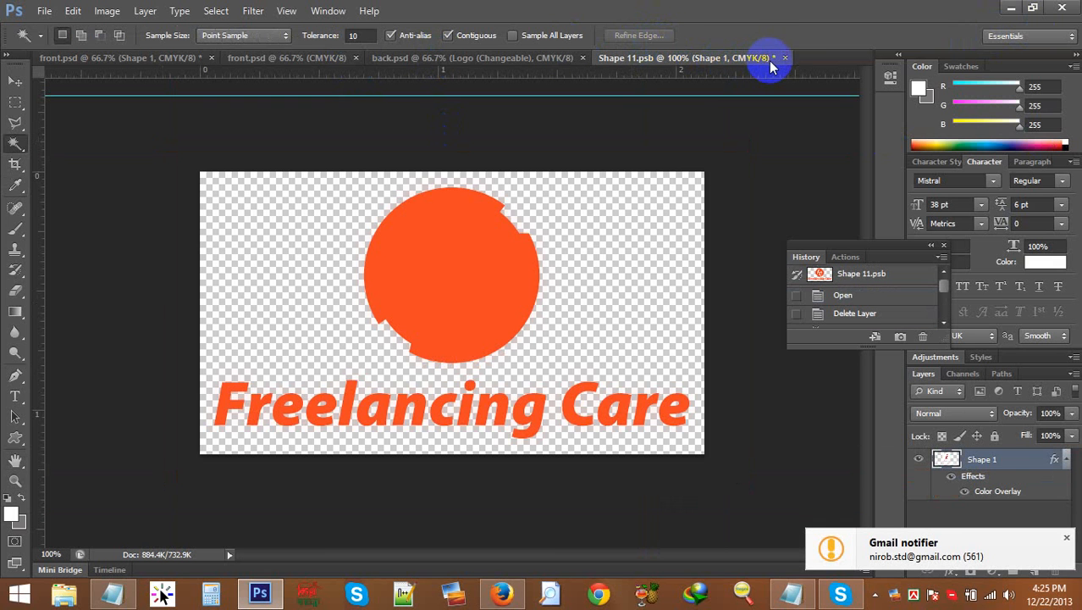
{"action": "left_click", "coordinate": [784, 57]}
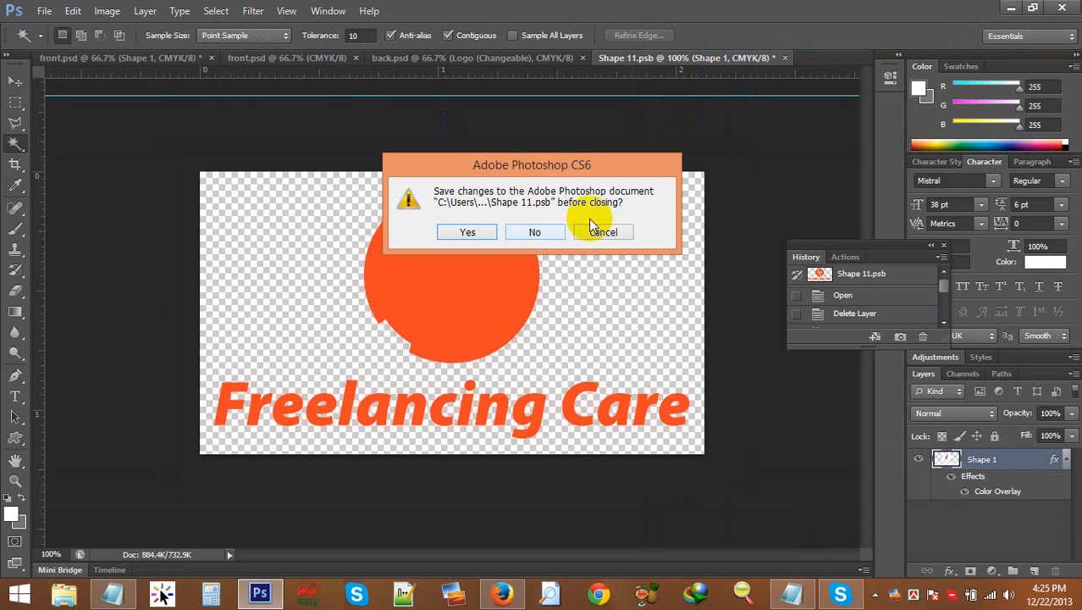
{"action": "left_click", "coordinate": [537, 232]}
Step: Switch to Gmail in Firefox and open the GraphicRiver update about the Special Discount Gift Card -01 submission
{"action": "left_click", "coordinate": [502, 593]}
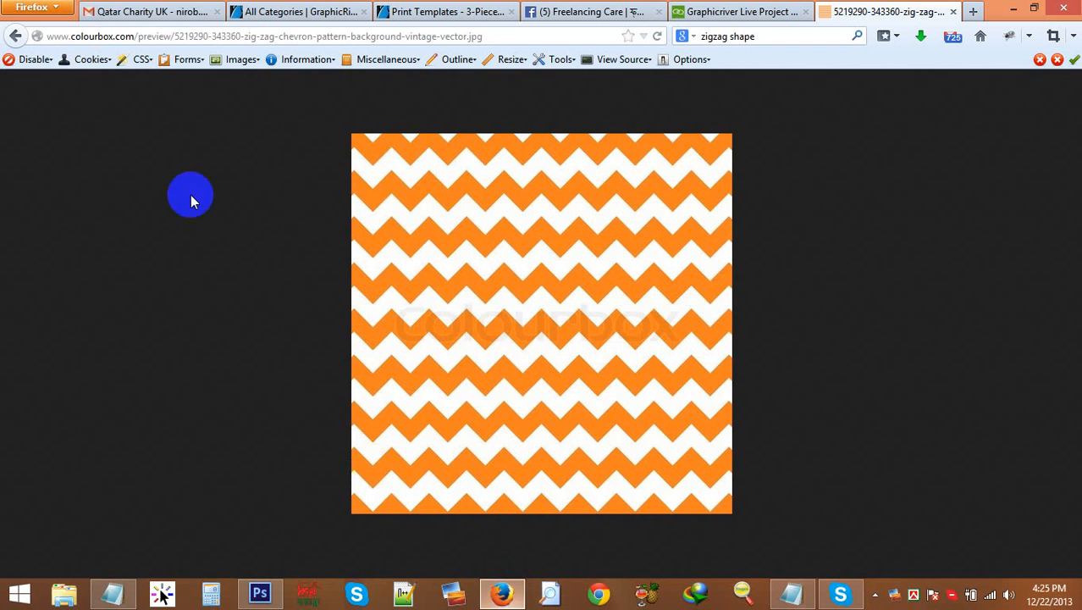
{"action": "left_click", "coordinate": [165, 11]}
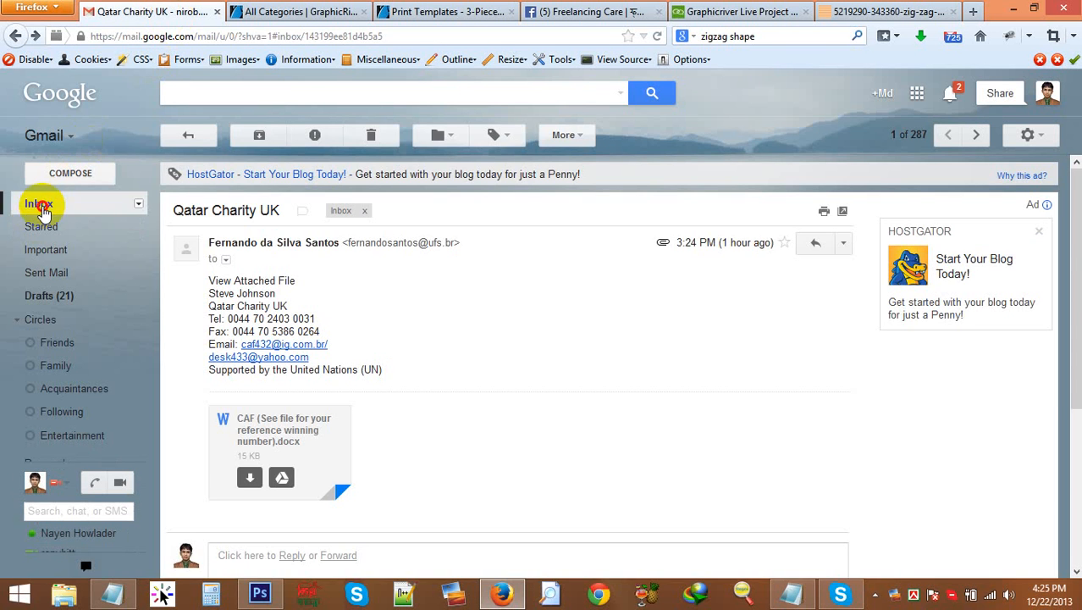
{"action": "left_click", "coordinate": [43, 208]}
{"action": "left_click", "coordinate": [52, 208]}
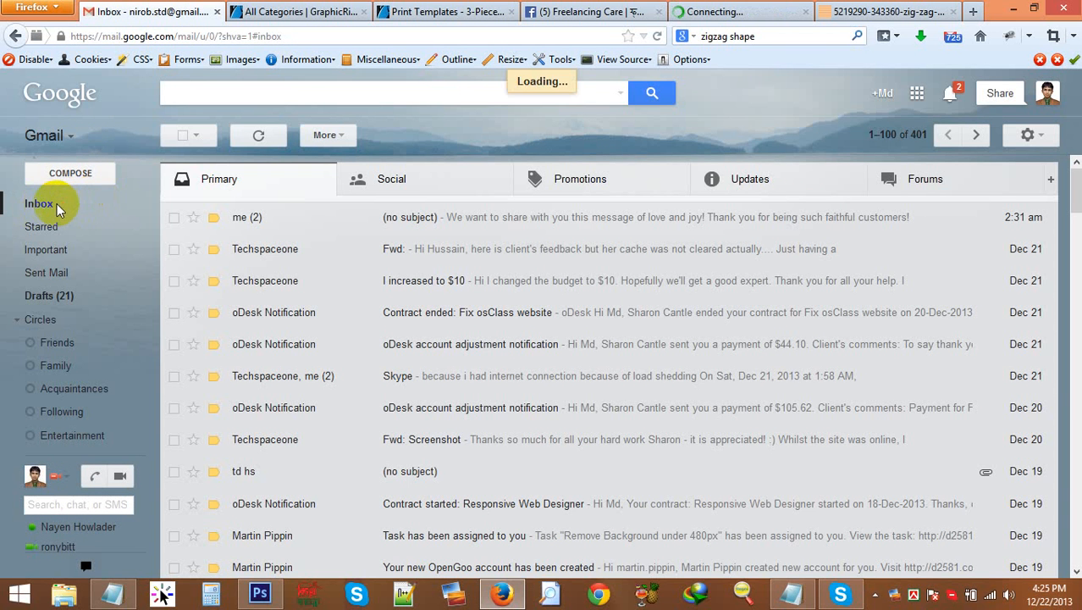
{"action": "left_click", "coordinate": [809, 179]}
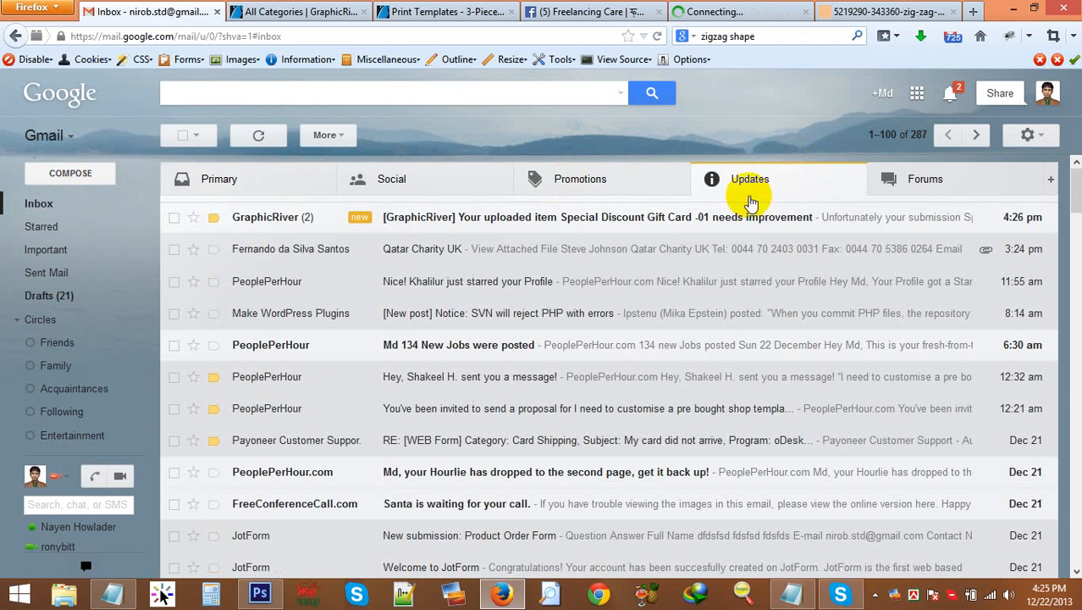
{"action": "left_click", "coordinate": [700, 222]}
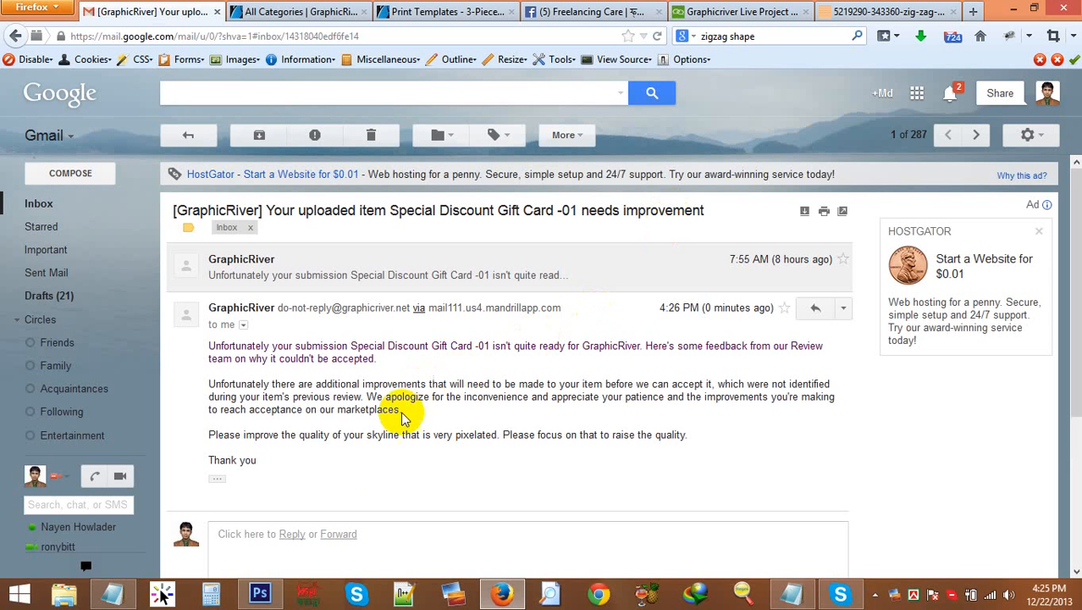
Step: Read through the GraphicRiver review feedback on the submitted gift card, sentence by sentence
{"action": "left_click", "coordinate": [215, 385]}
{"action": "left_click_drag", "start_coordinate": [215, 385], "coordinate": [331, 409]}
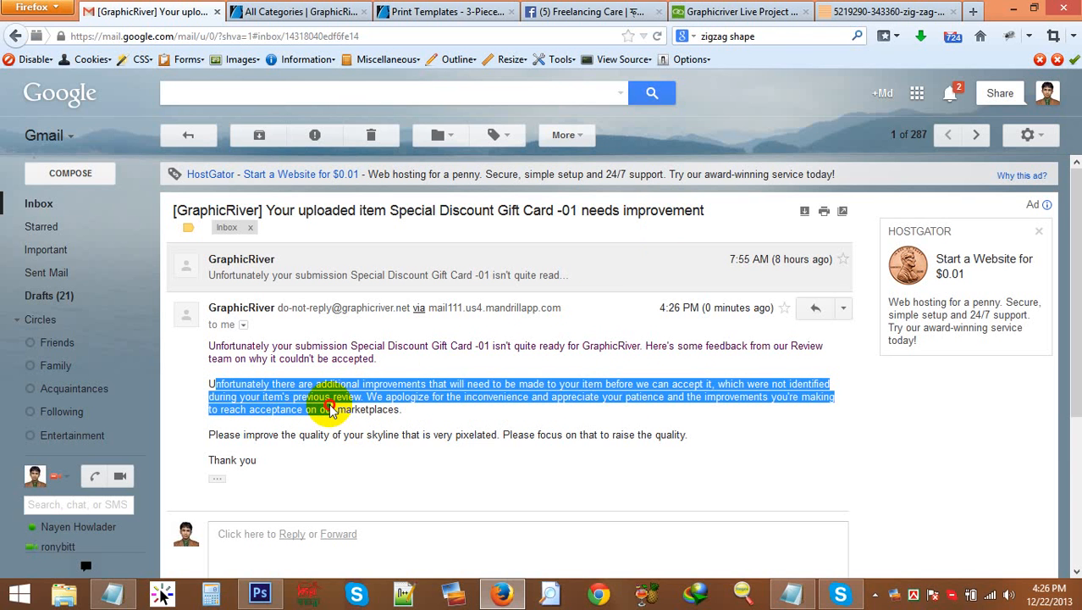
{"action": "left_click", "coordinate": [336, 410]}
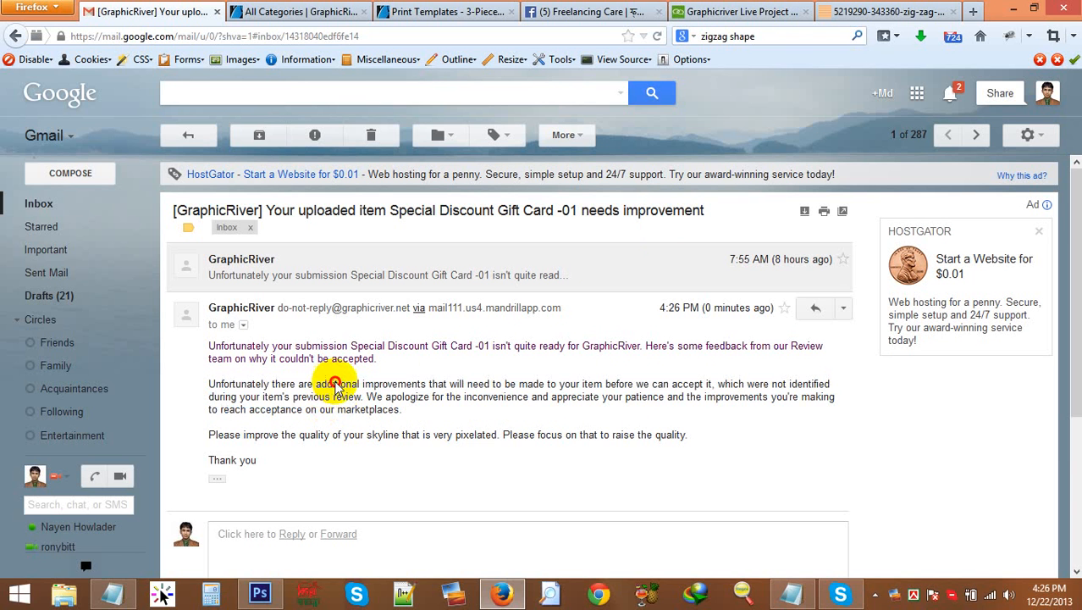
{"action": "left_click_drag", "start_coordinate": [335, 385], "coordinate": [440, 387]}
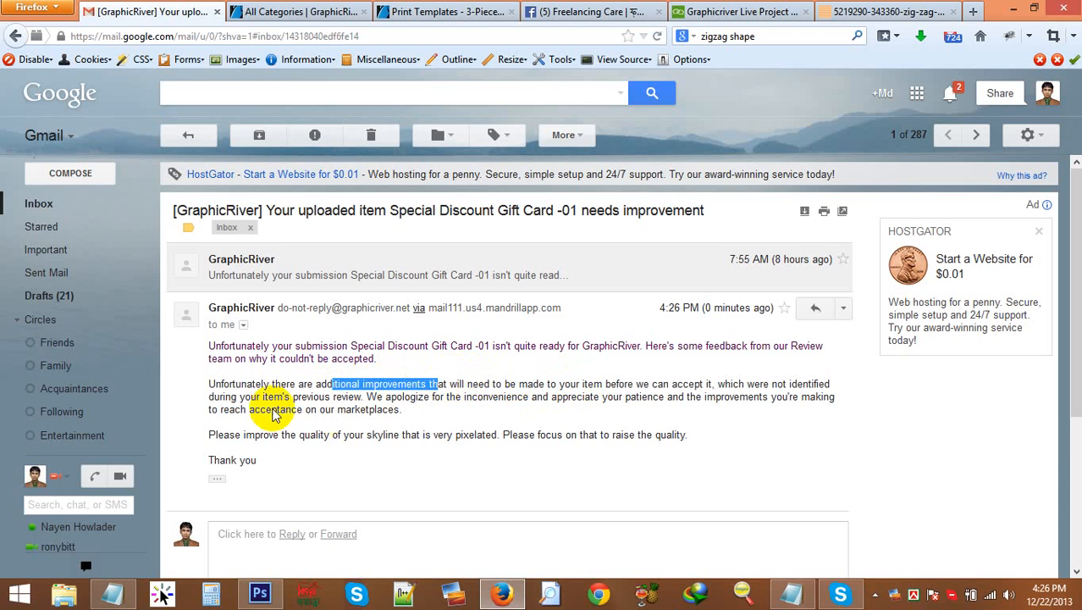
{"action": "left_click", "coordinate": [242, 387]}
{"action": "left_click_drag", "start_coordinate": [226, 382], "coordinate": [701, 388]}
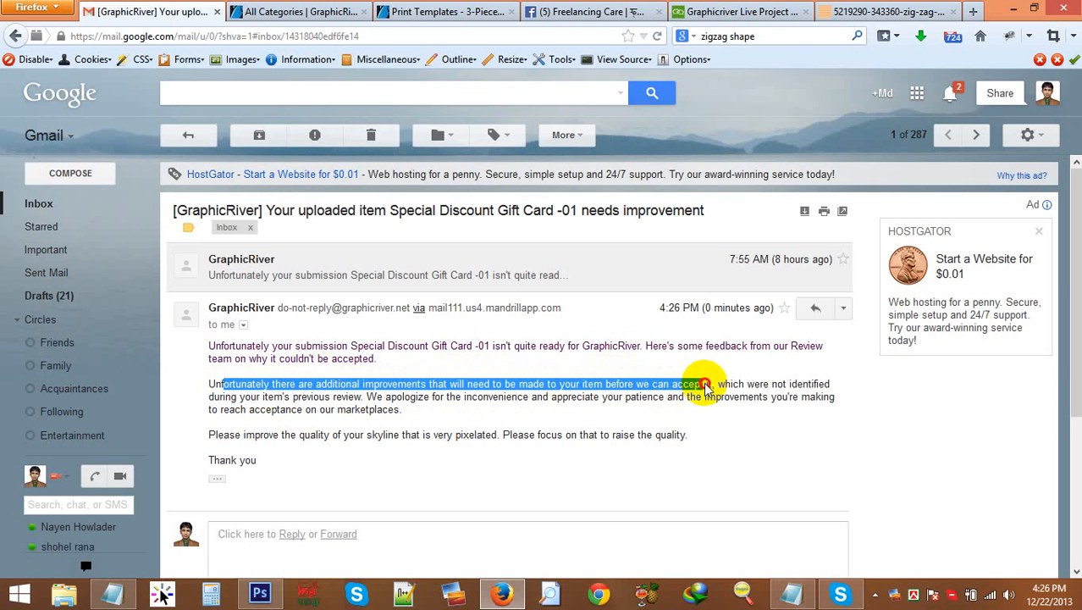
{"action": "left_click", "coordinate": [248, 405]}
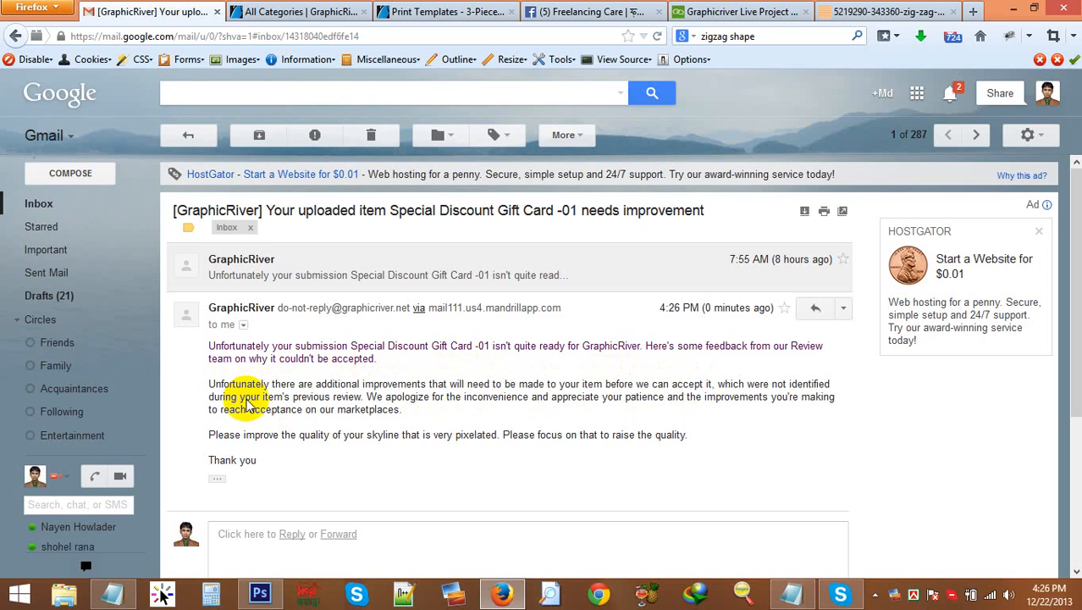
{"action": "left_click_drag", "start_coordinate": [247, 405], "coordinate": [363, 403]}
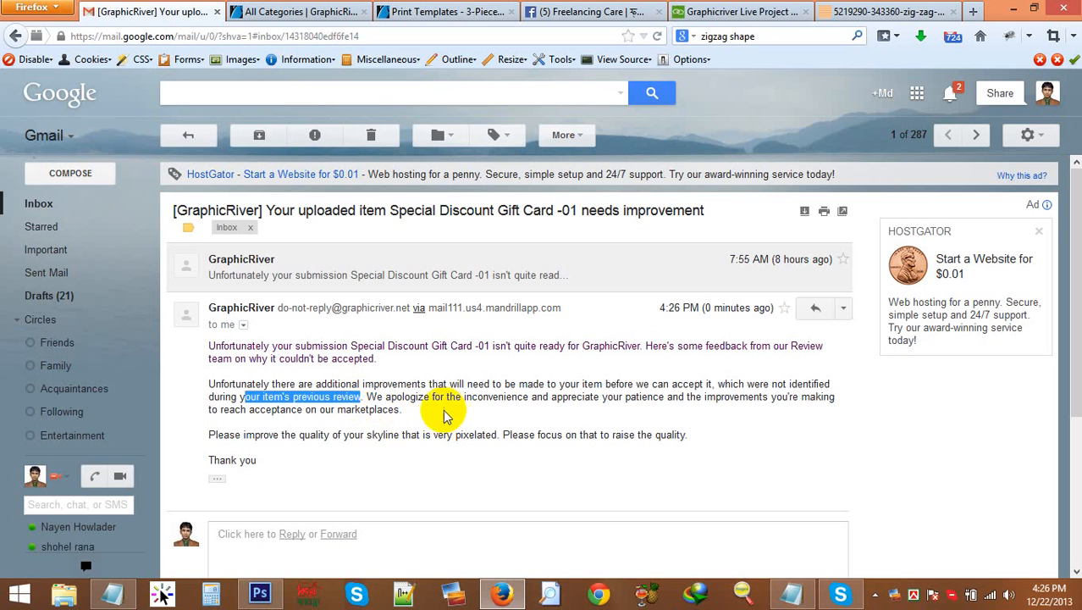
{"action": "left_click_drag", "start_coordinate": [256, 442], "coordinate": [388, 440]}
{"action": "left_click", "coordinate": [256, 438]}
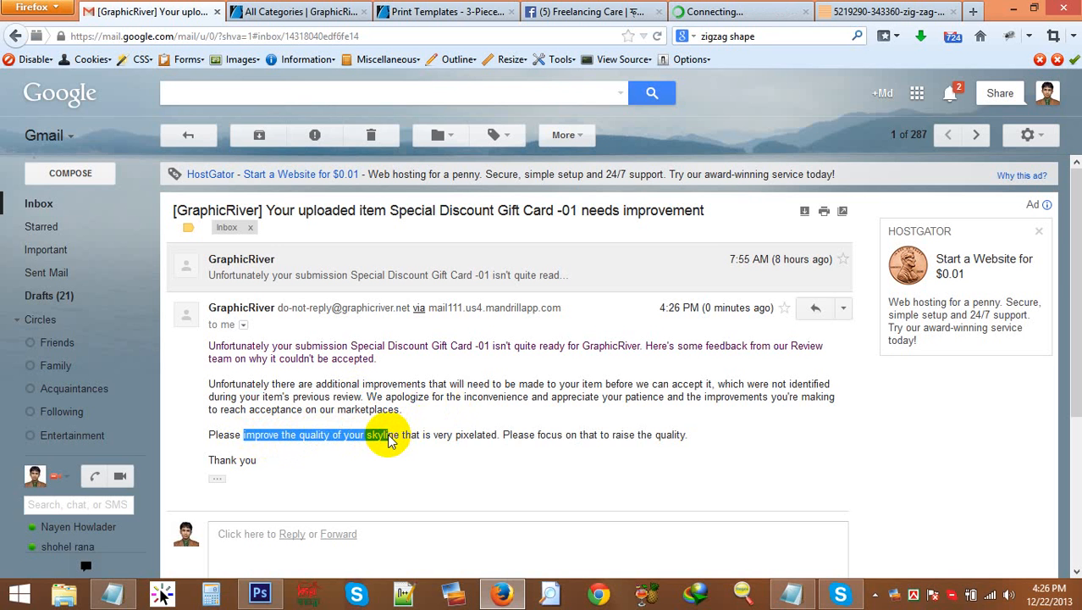
Step: Switch back to Photoshop and look through the Address and icons layer groups of front.psd
{"action": "left_click", "coordinate": [264, 596]}
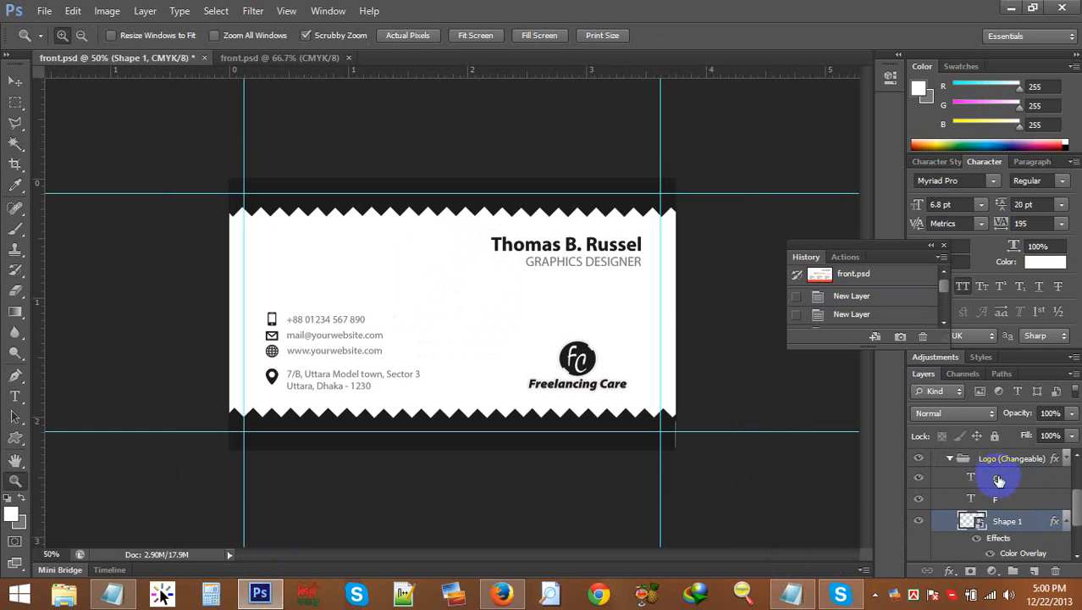
{"action": "left_click", "coordinate": [951, 461]}
{"action": "left_click", "coordinate": [951, 461]}
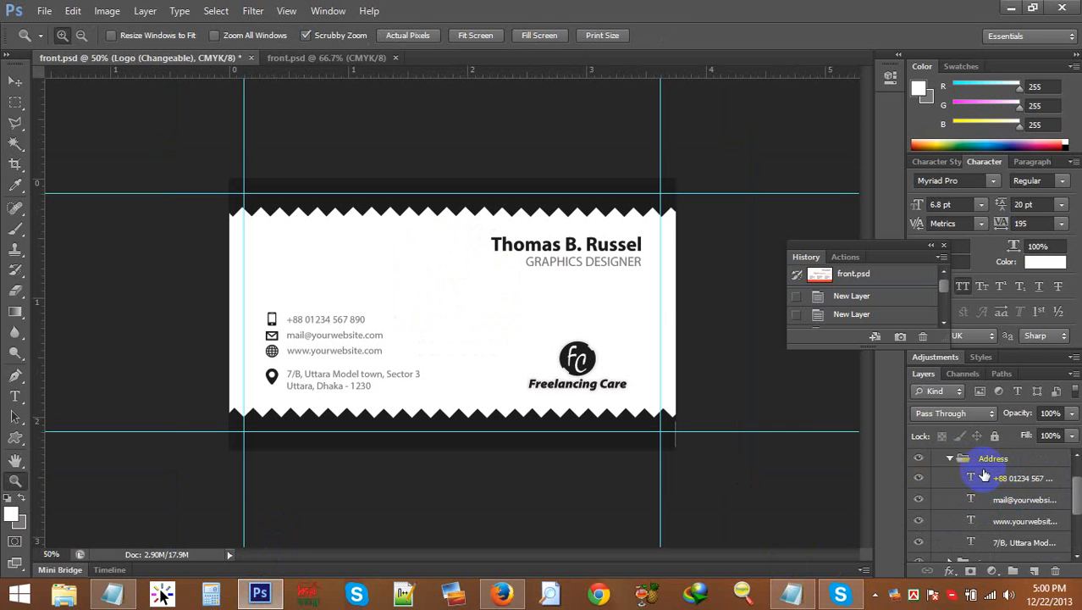
{"action": "scroll", "coordinate": [957, 483], "scroll_direction": "down", "scroll_amount": 2}
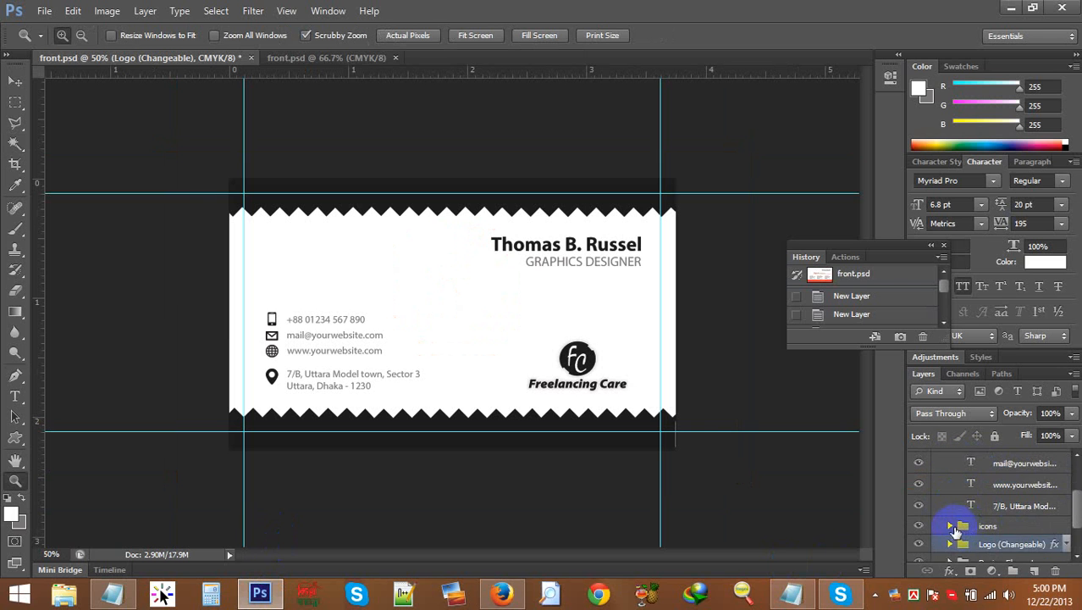
{"action": "left_click", "coordinate": [950, 526]}
{"action": "scroll", "coordinate": [950, 526], "scroll_direction": "down", "scroll_amount": 1}
{"action": "left_click", "coordinate": [946, 507]}
{"action": "left_click", "coordinate": [950, 507]}
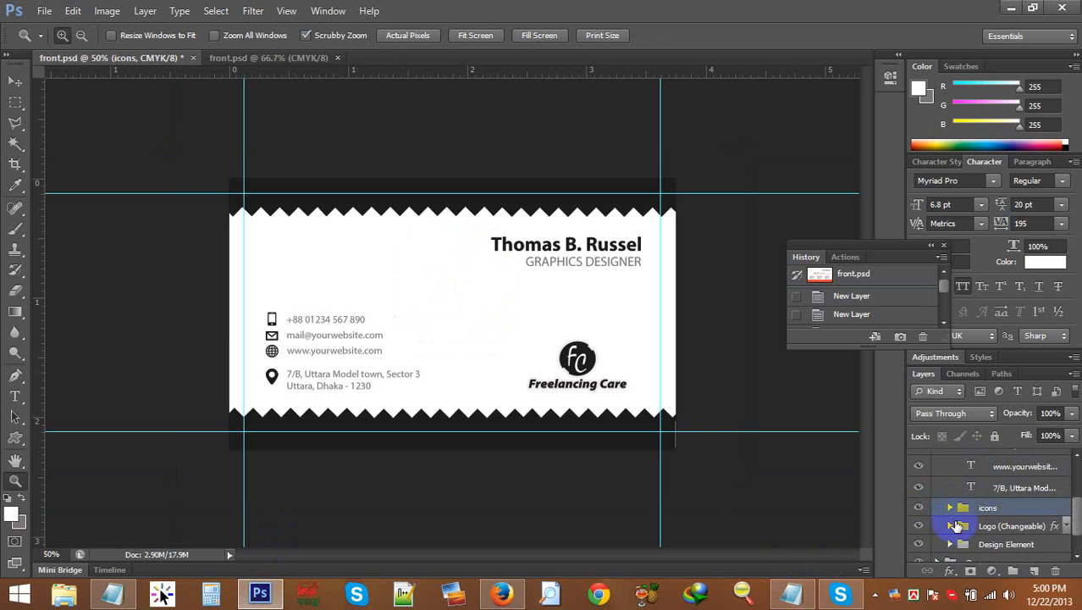
Step: Expand the Logo (Changeable) group and examine its C, F and Shape 1 layers
{"action": "left_click", "coordinate": [951, 526]}
{"action": "left_click", "coordinate": [1014, 547]}
{"action": "scroll", "coordinate": [1014, 547], "scroll_direction": "down", "scroll_amount": 1}
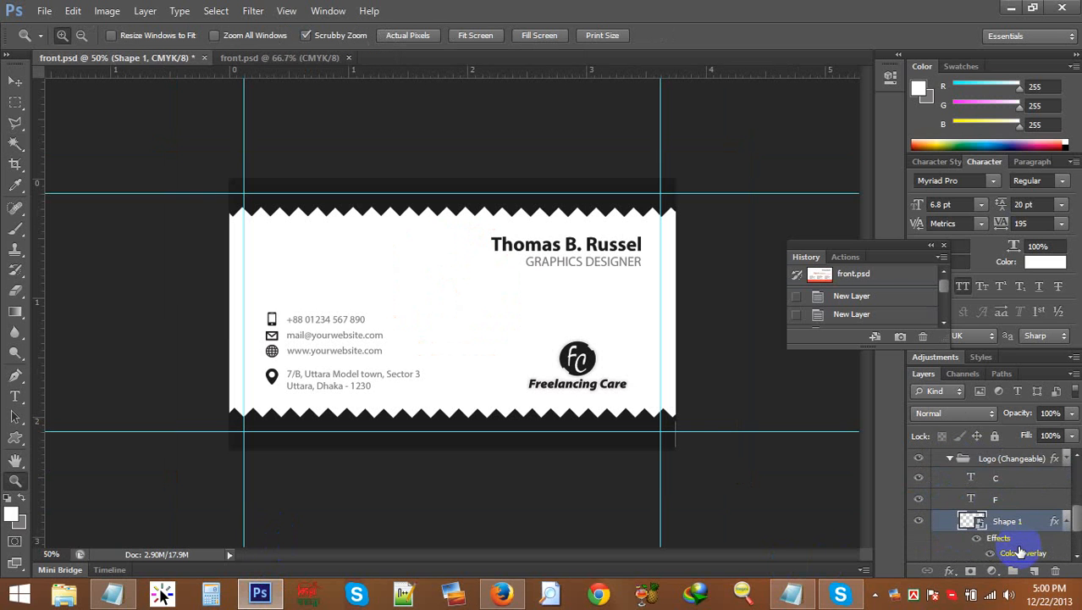
{"action": "left_click", "coordinate": [996, 481]}
{"action": "left_click", "coordinate": [1008, 502]}
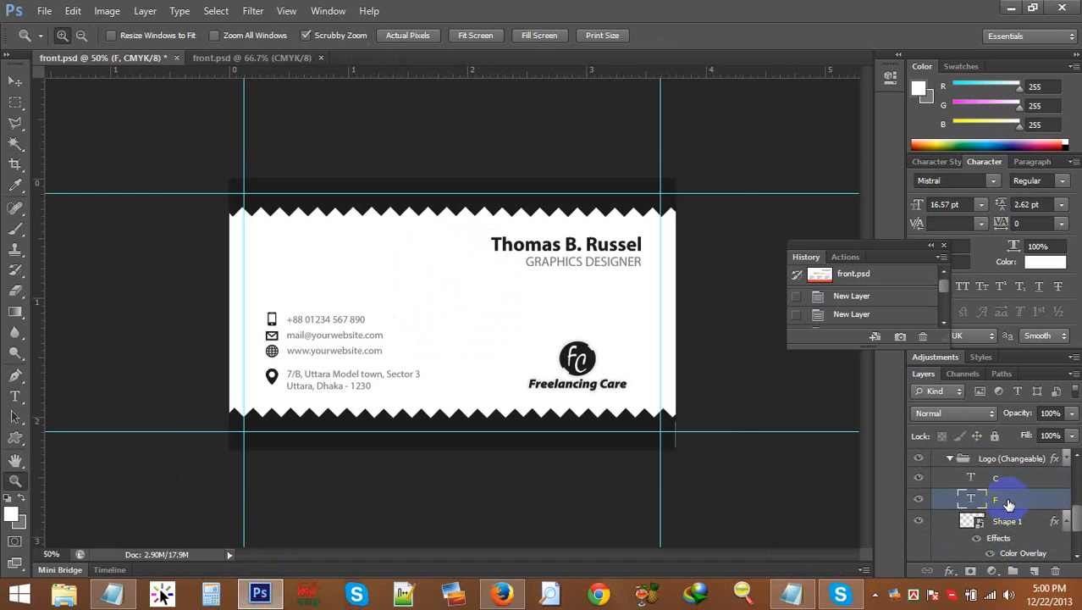
{"action": "scroll", "coordinate": [1009, 503], "scroll_direction": "down", "scroll_amount": 1}
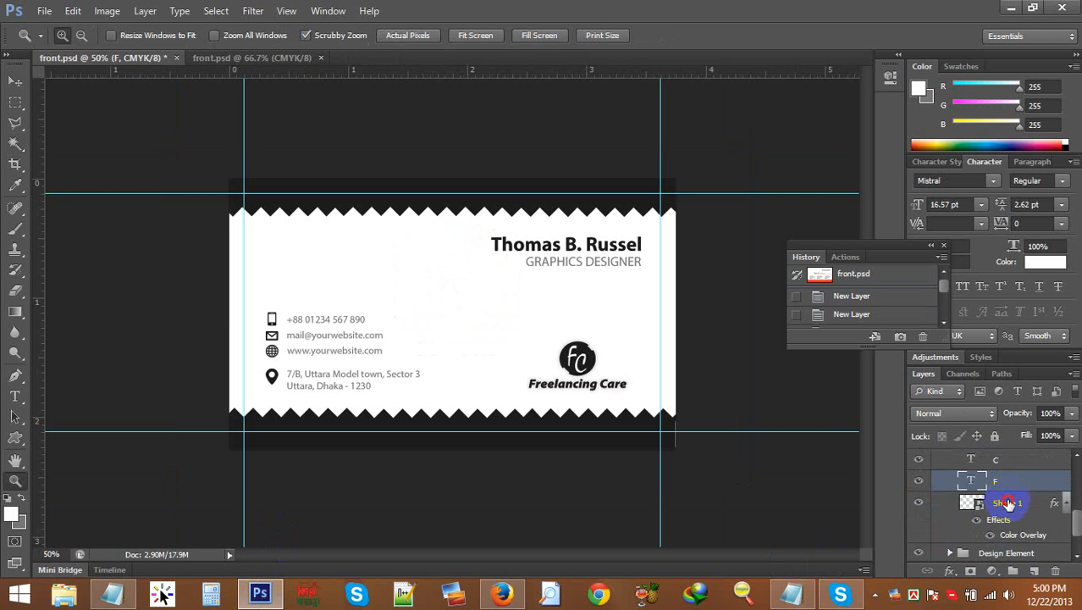
{"action": "left_click", "coordinate": [1007, 503]}
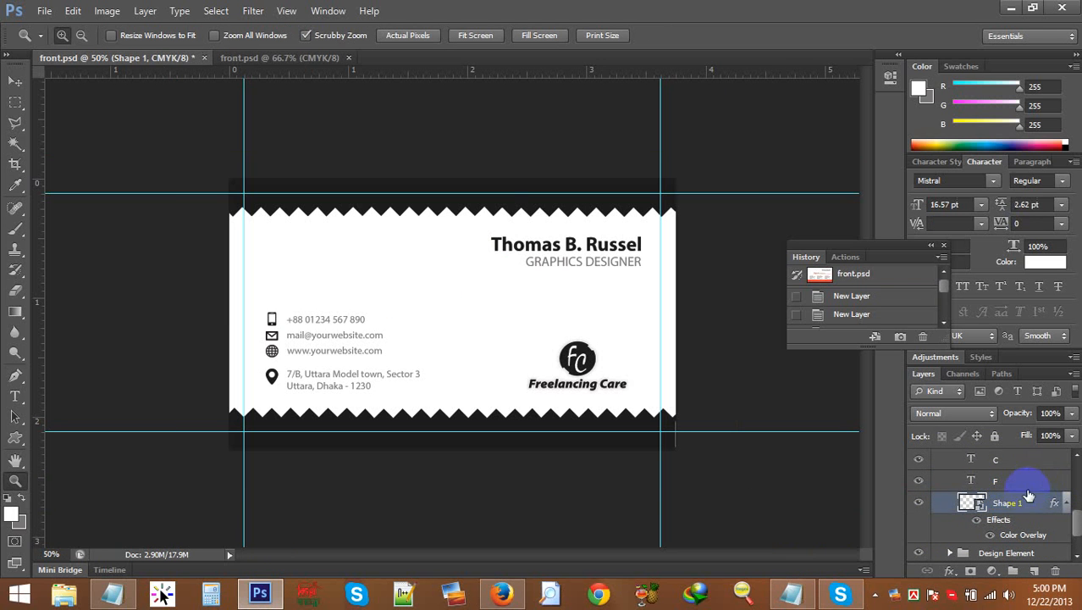
{"action": "left_click", "coordinate": [1016, 481]}
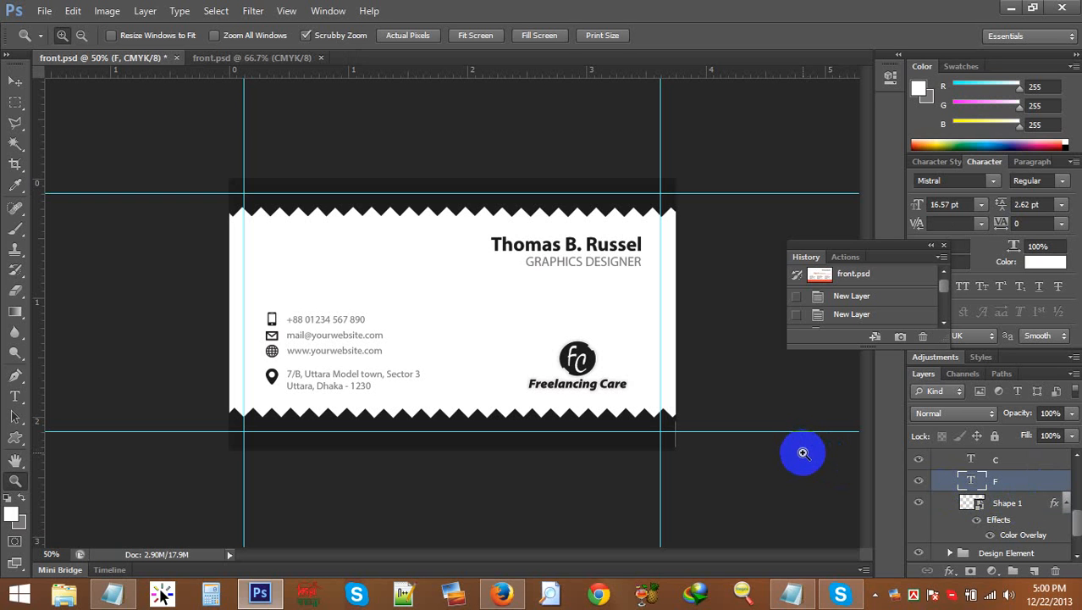
Step: Expand the Design Element group to reach Layer 2 below the zigzag bars
{"action": "scroll", "coordinate": [1043, 525], "scroll_direction": "down", "scroll_amount": 2}
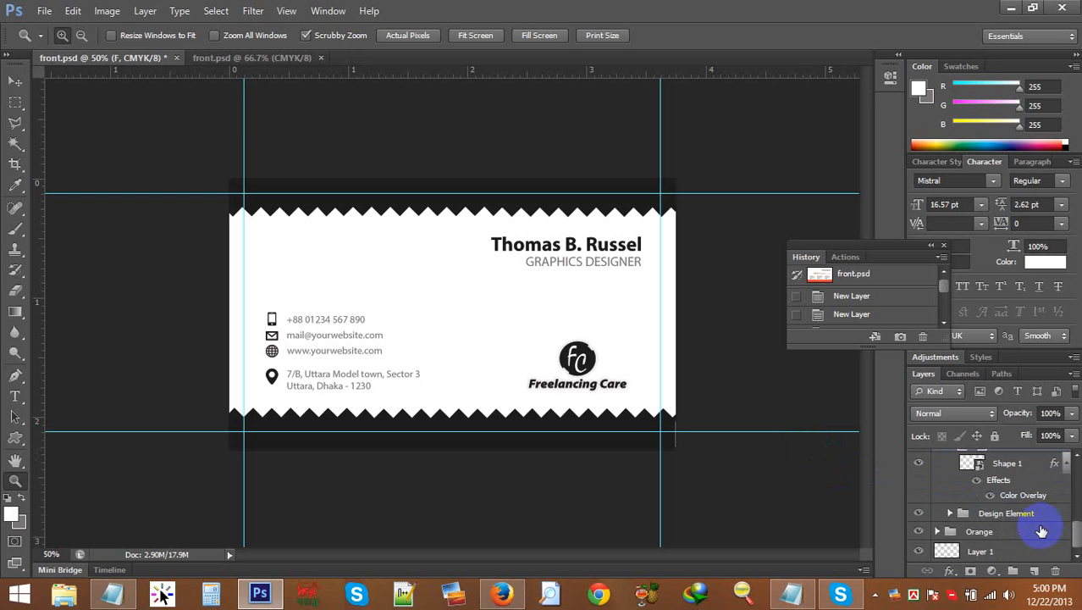
{"action": "left_click", "coordinate": [974, 558]}
{"action": "left_click_drag", "start_coordinate": [974, 561], "coordinate": [965, 542]}
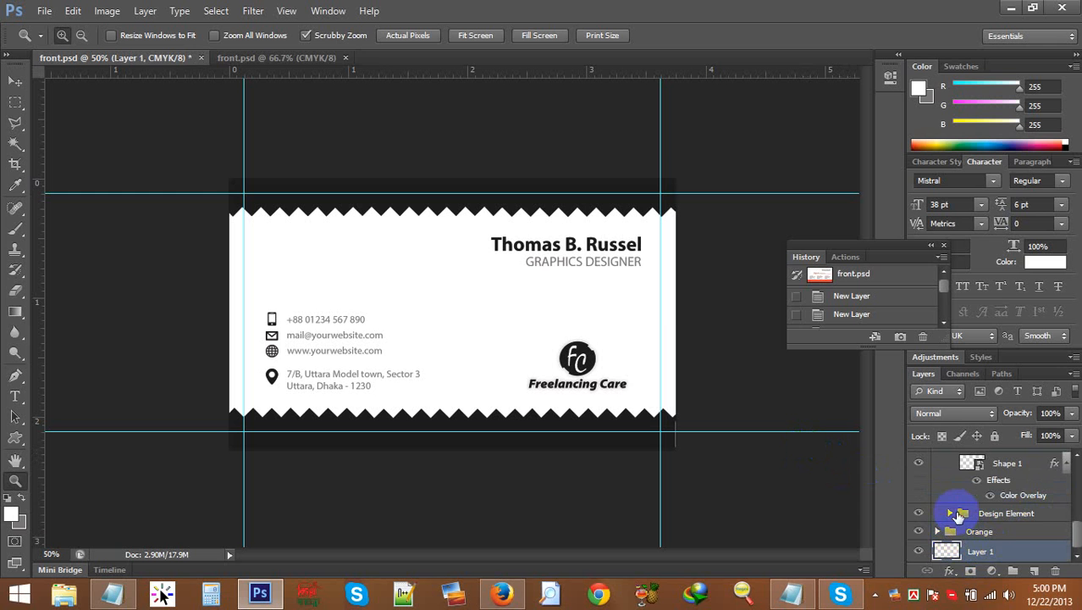
{"action": "left_click", "coordinate": [957, 514]}
{"action": "left_click", "coordinate": [949, 513]}
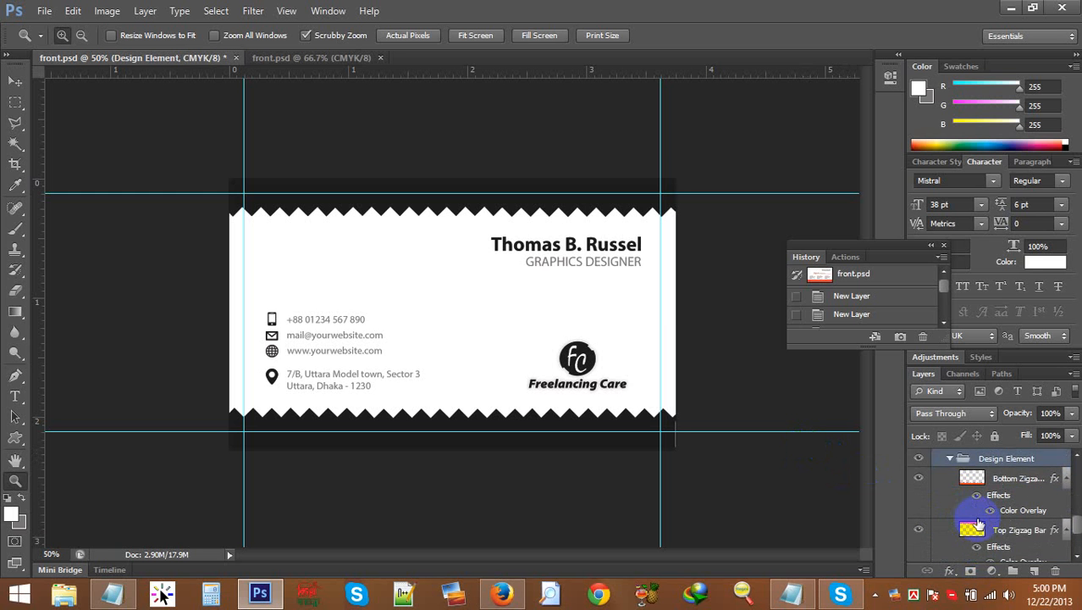
{"action": "scroll", "coordinate": [978, 523], "scroll_direction": "down", "scroll_amount": 3}
Step: Replace the Pattern Overlay on Layer 2 with a light grey (efefef) Color Overlay in Normal mode at 100% opacity
{"action": "double_click", "coordinate": [987, 512]}
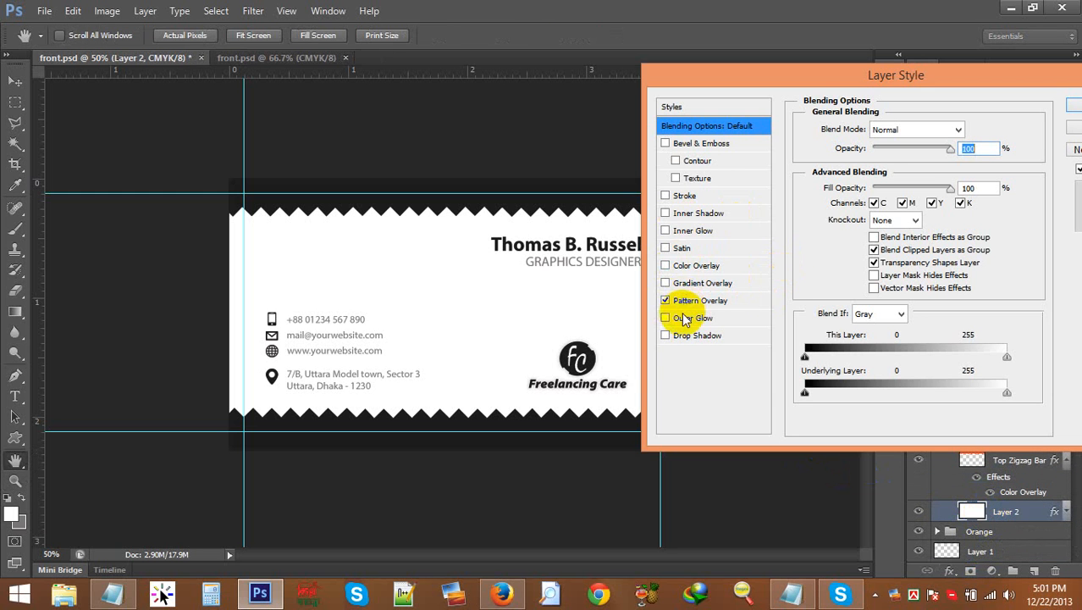
{"action": "left_click", "coordinate": [667, 266]}
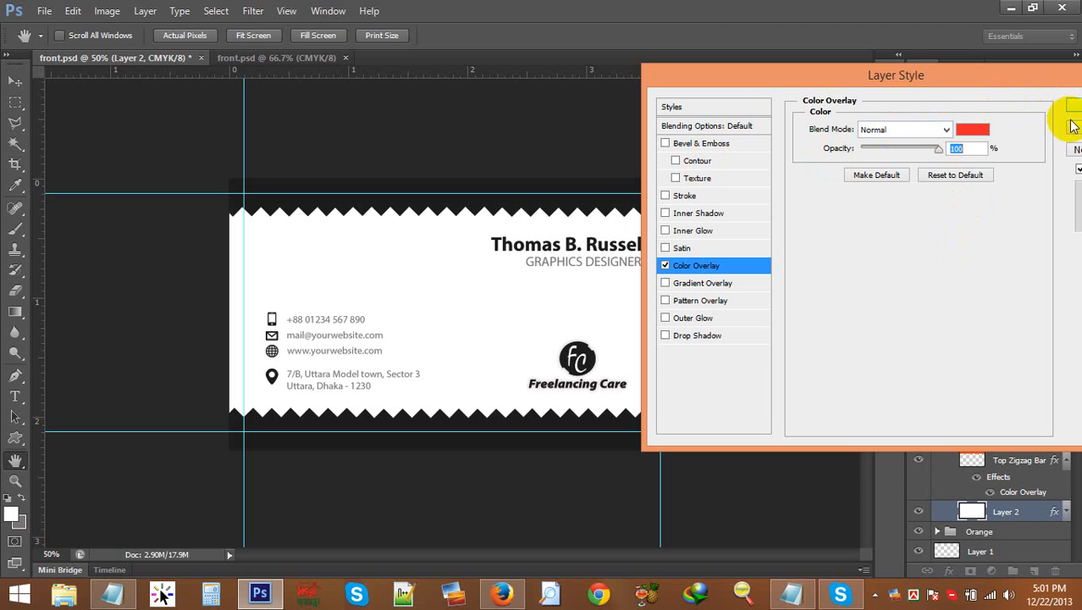
{"action": "left_click", "coordinate": [974, 129]}
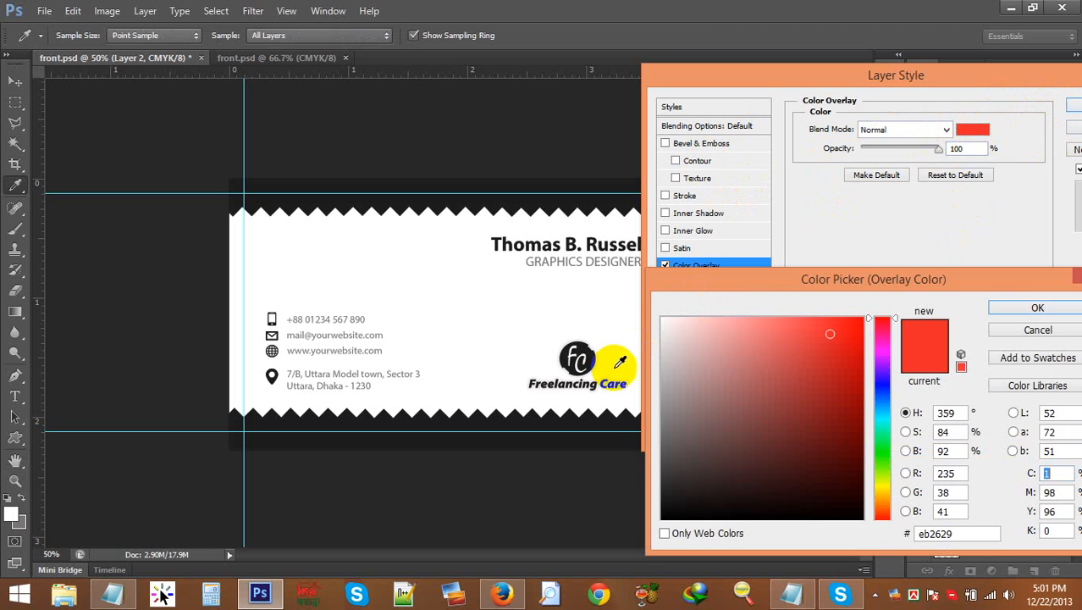
{"action": "left_click_drag", "start_coordinate": [675, 409], "coordinate": [638, 326]}
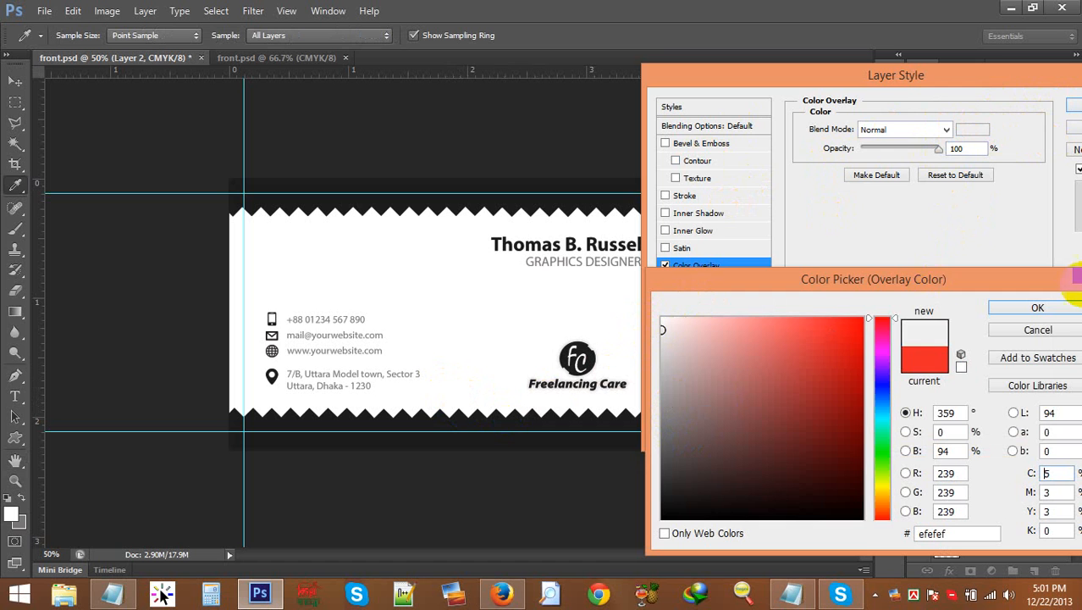
{"action": "left_click", "coordinate": [1048, 309]}
{"action": "left_click", "coordinate": [1073, 108]}
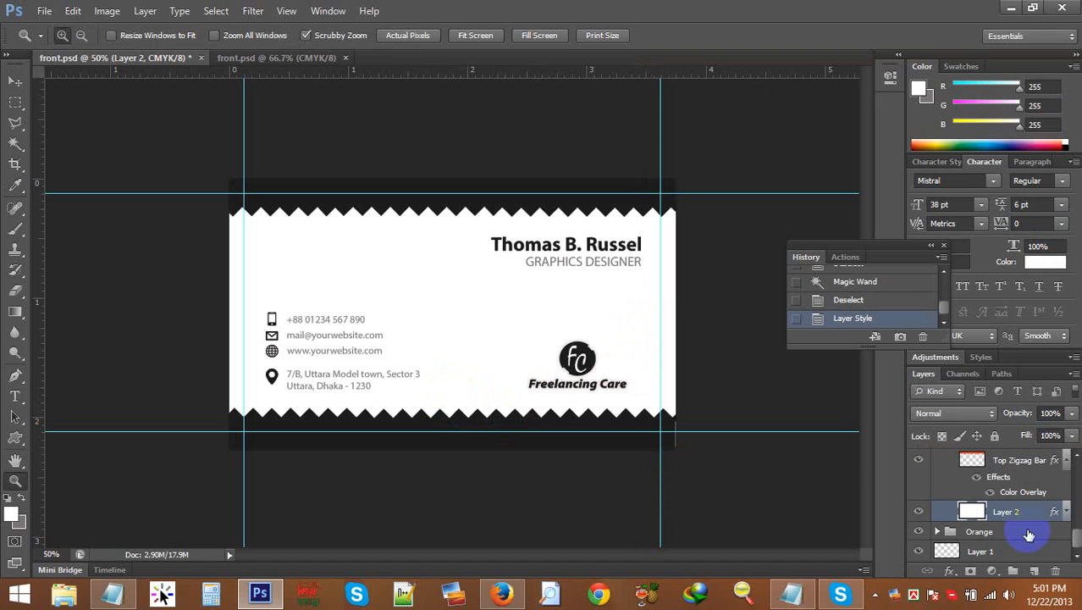
Step: Look over the Black group's layers and hide the Orange group
{"action": "scroll", "coordinate": [1014, 525], "scroll_direction": "up", "scroll_amount": 4}
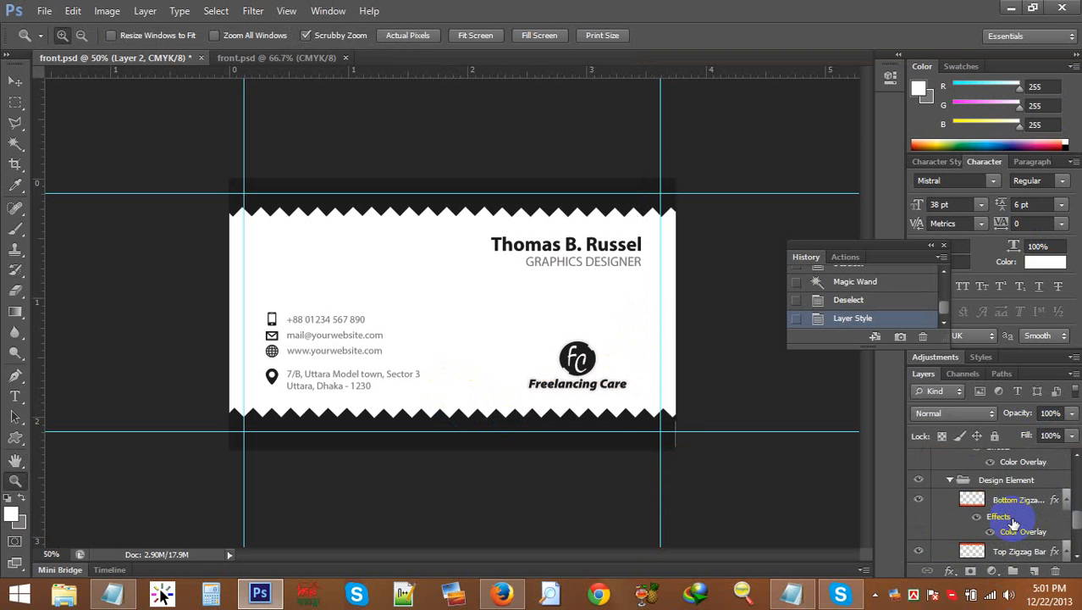
{"action": "scroll", "coordinate": [1014, 525], "scroll_direction": "up", "scroll_amount": 5}
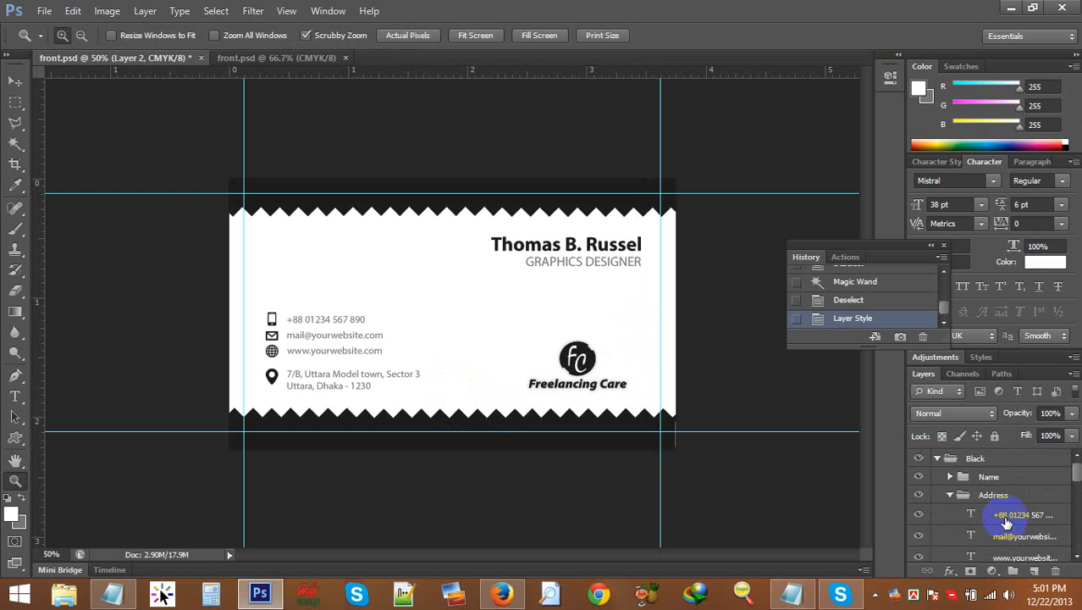
{"action": "scroll", "coordinate": [1006, 523], "scroll_direction": "down", "scroll_amount": 8}
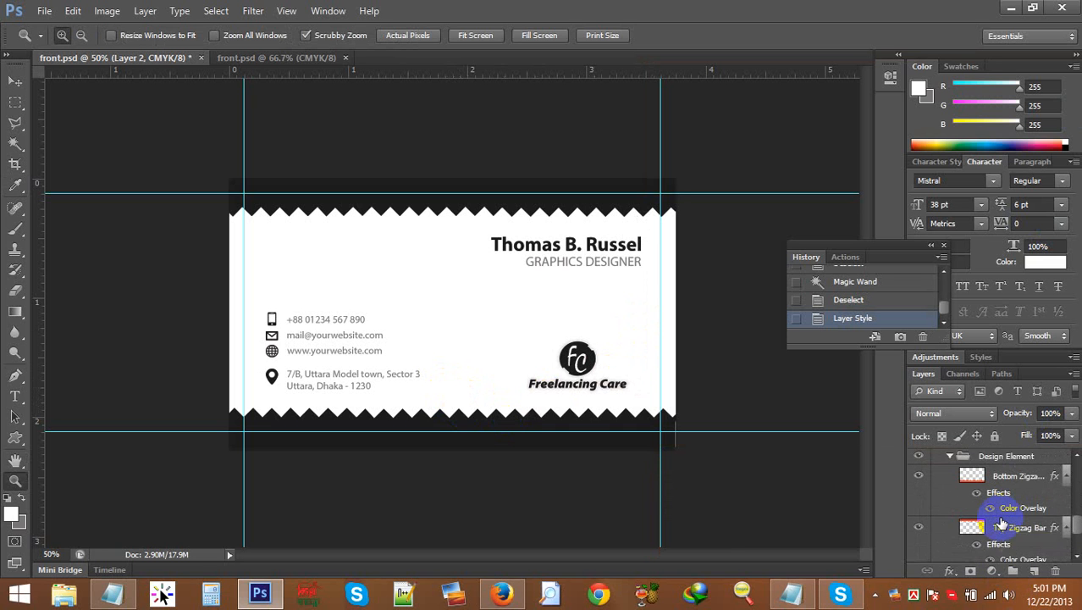
{"action": "left_click", "coordinate": [918, 531]}
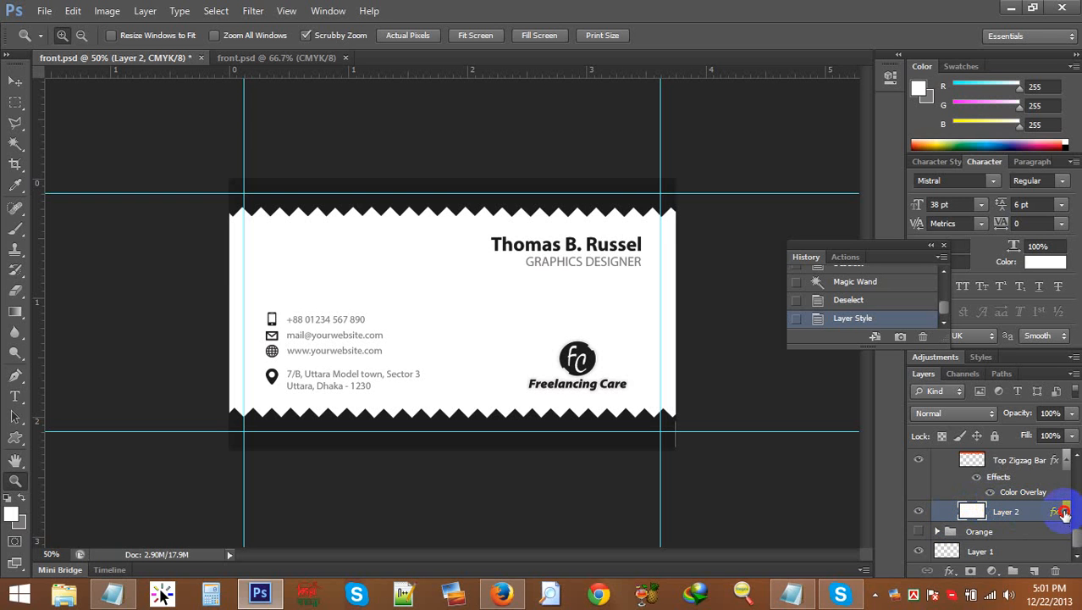
Step: Try enabling Layer 2's effects, undo the change, and collapse its effects list
{"action": "left_click", "coordinate": [1064, 513]}
{"action": "left_click", "coordinate": [983, 526]}
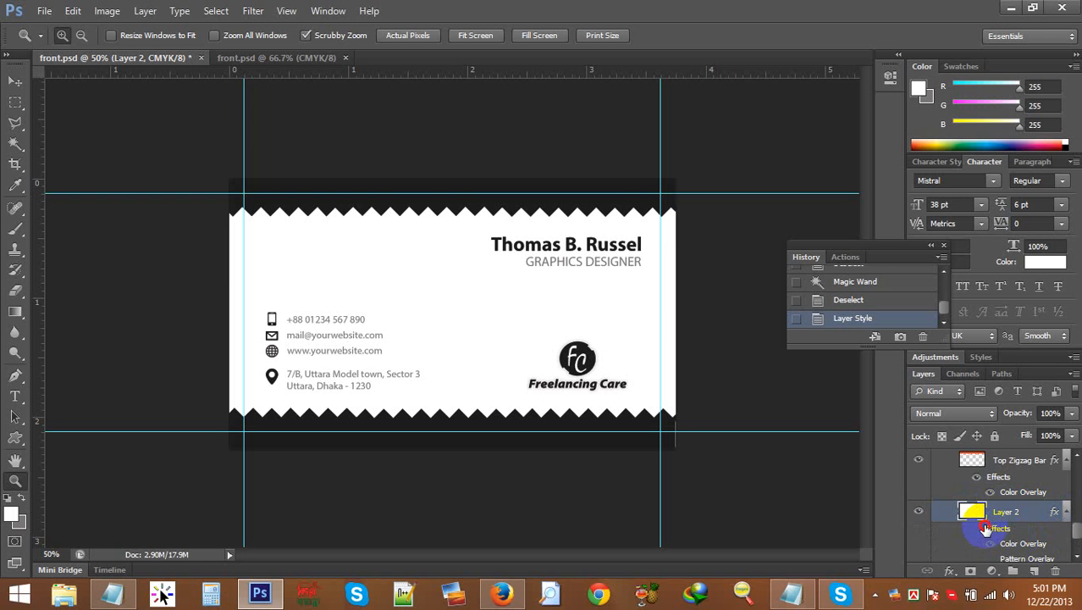
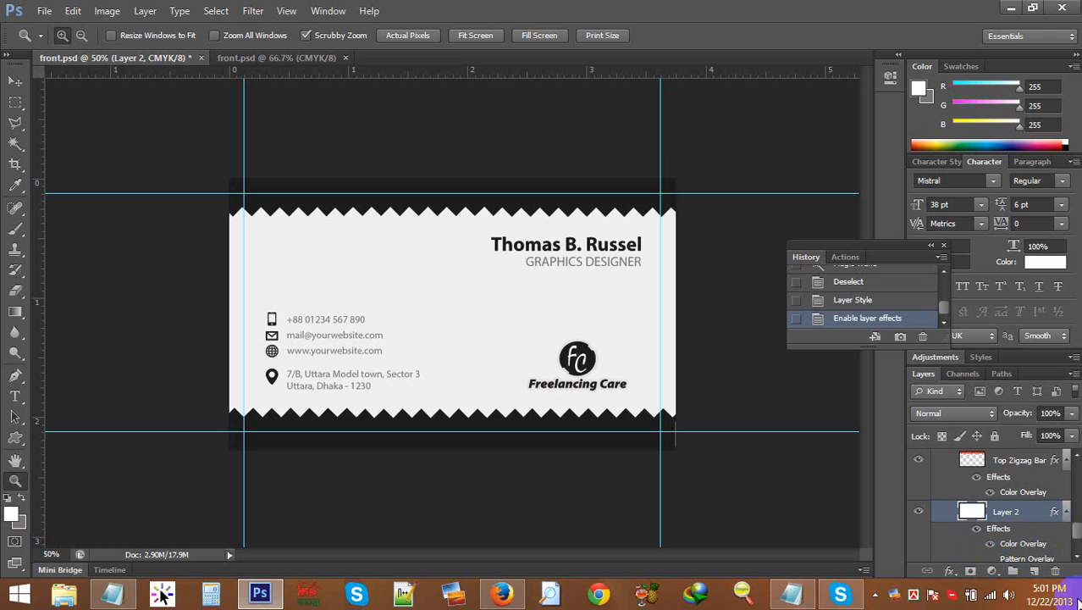
{"action": "left_click", "coordinate": [995, 540]}
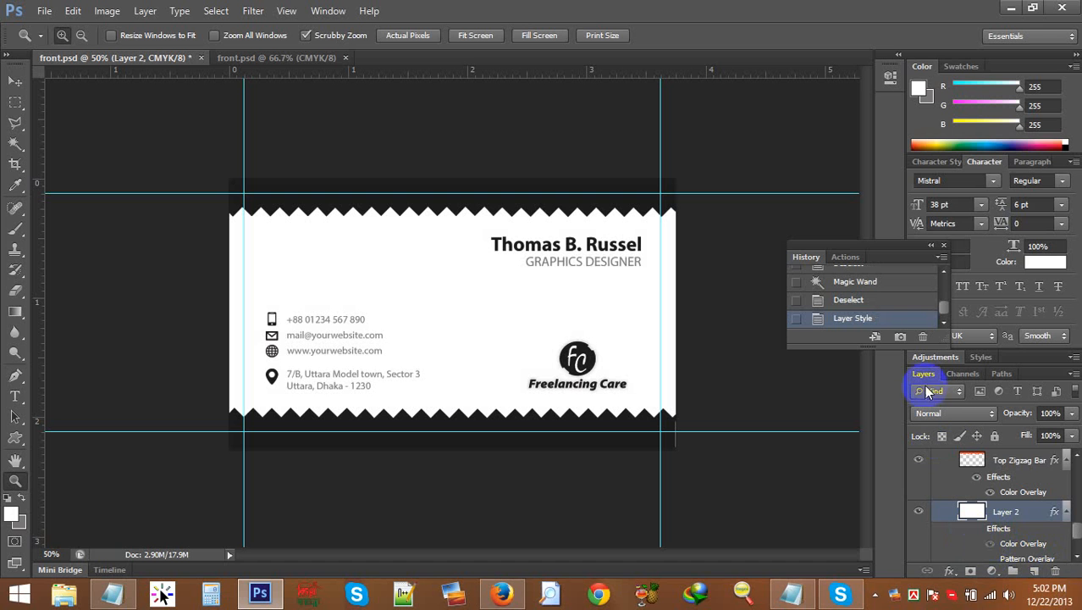
{"action": "scroll", "coordinate": [1007, 515], "scroll_direction": "down", "scroll_amount": 2}
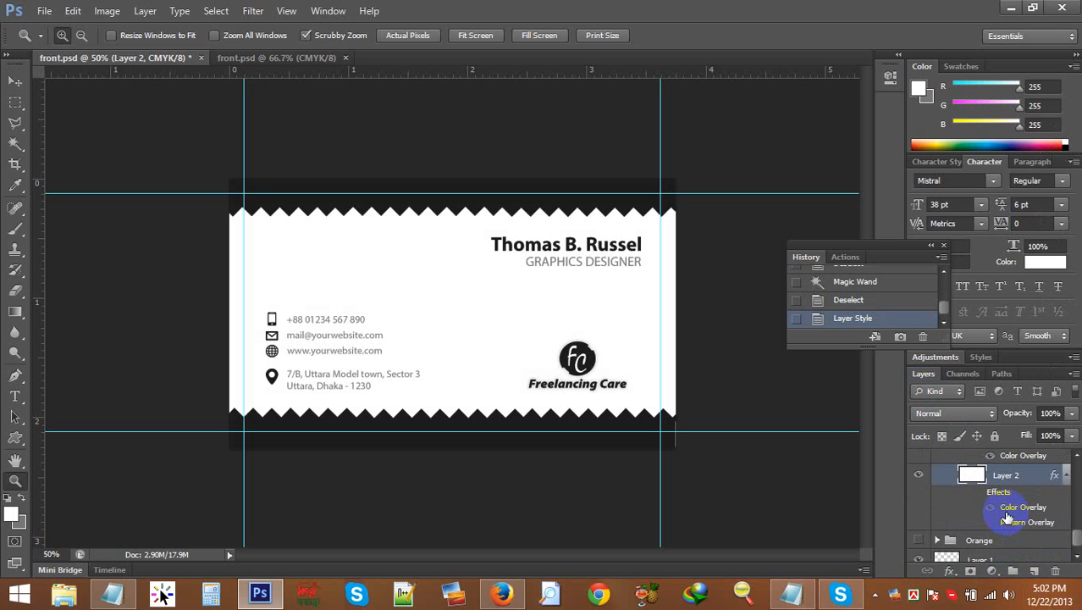
{"action": "scroll", "coordinate": [1007, 515], "scroll_direction": "up", "scroll_amount": 2}
{"action": "scroll", "coordinate": [974, 508], "scroll_direction": "down", "scroll_amount": 5}
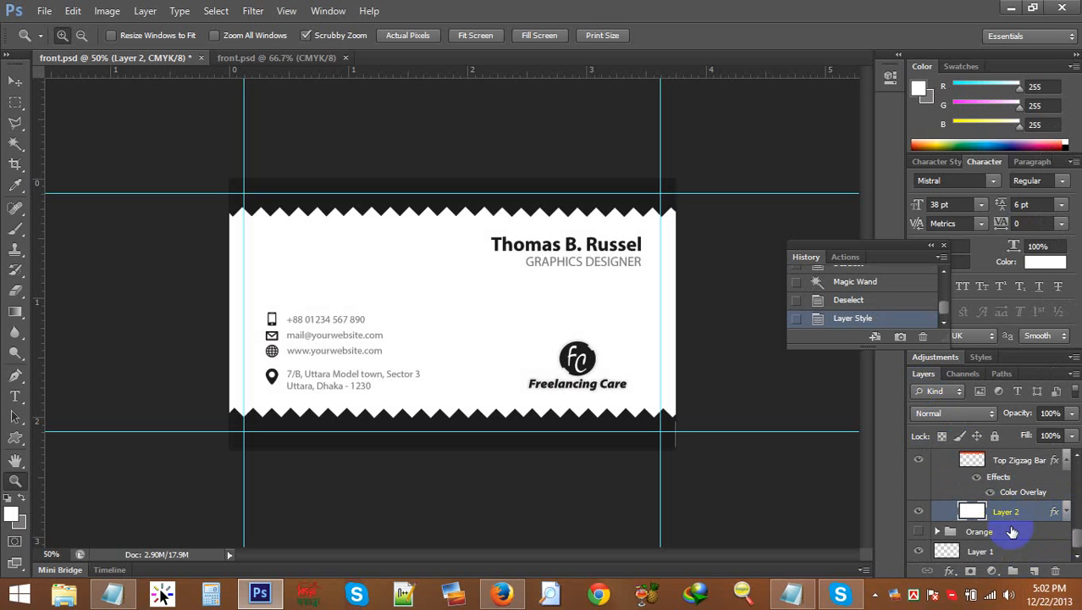
Step: Check the Freelancing Care logo up close, toggle Shape 1's visibility, and open its smart object contents
{"action": "scroll", "coordinate": [975, 535], "scroll_direction": "down", "scroll_amount": 2}
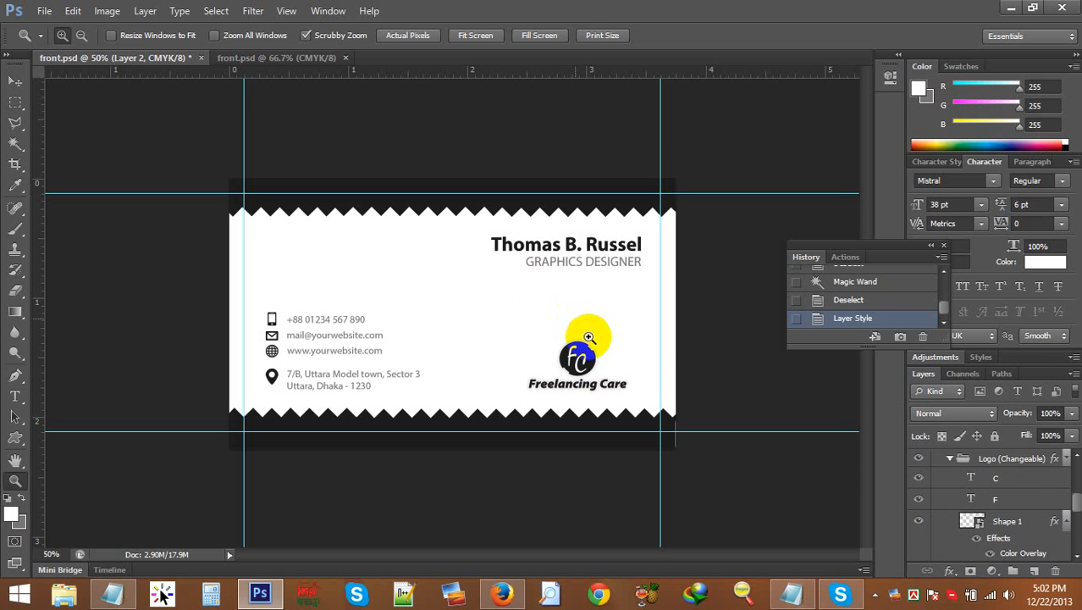
{"action": "left_click", "coordinate": [581, 376]}
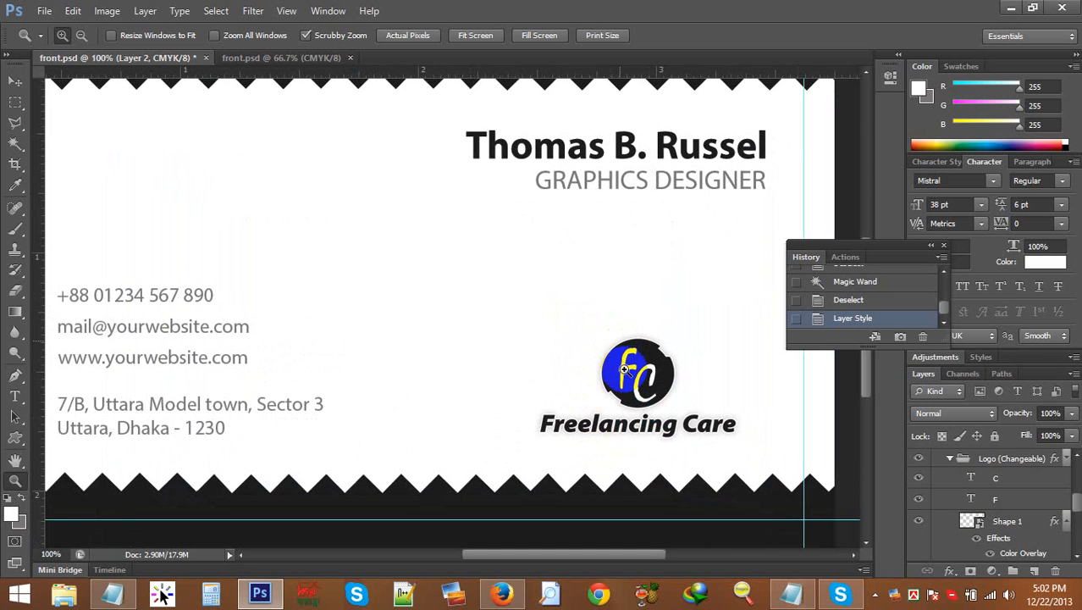
{"action": "left_click", "coordinate": [609, 419], "text": "alt"}
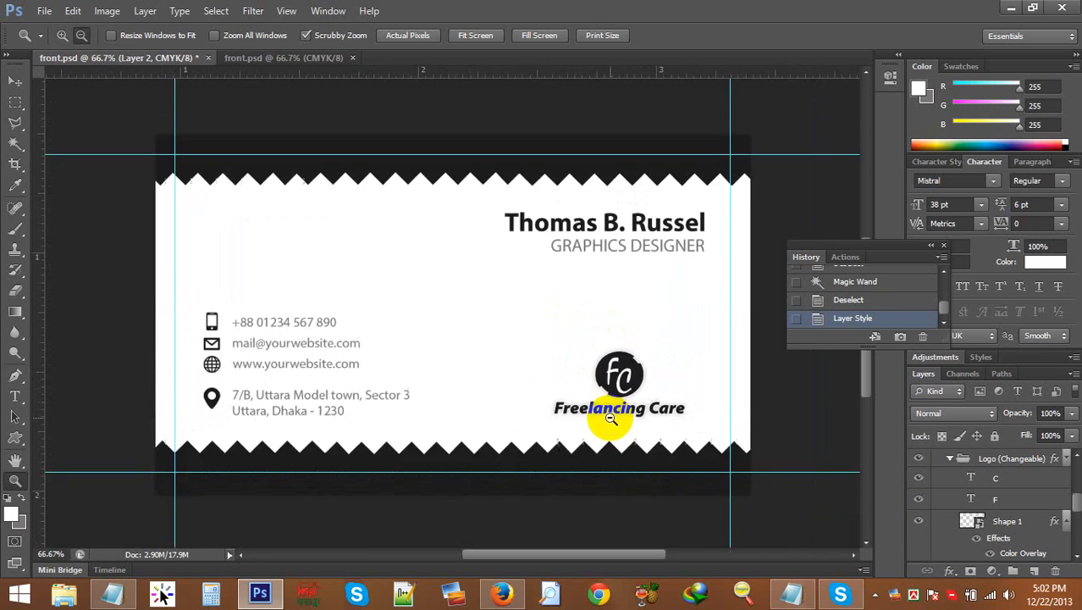
{"action": "left_click", "coordinate": [1015, 527]}
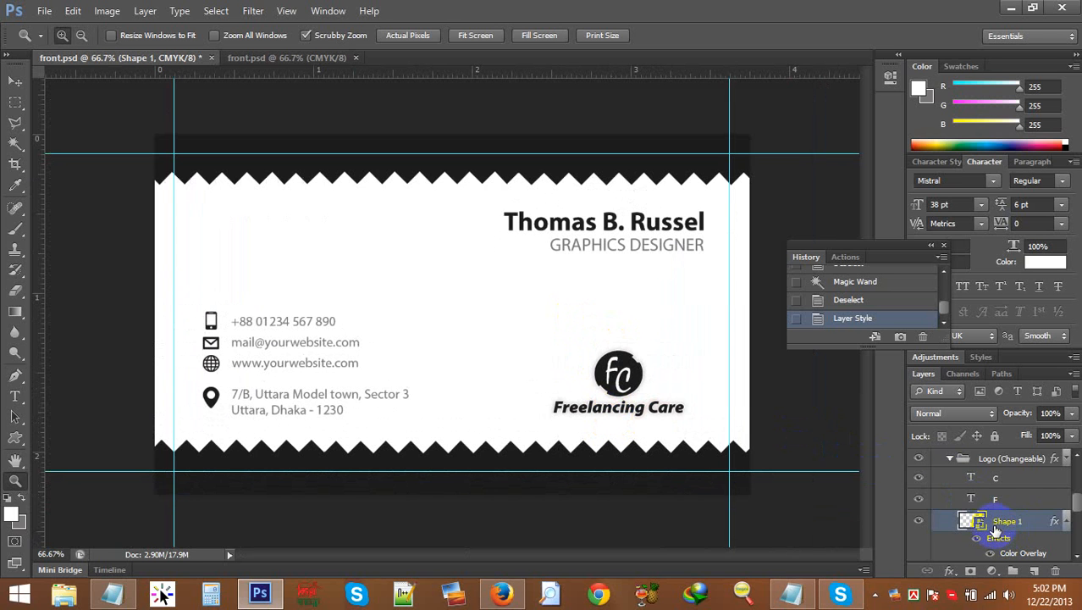
{"action": "left_click", "coordinate": [922, 523]}
{"action": "left_click", "coordinate": [921, 523]}
{"action": "double_click", "coordinate": [974, 522]}
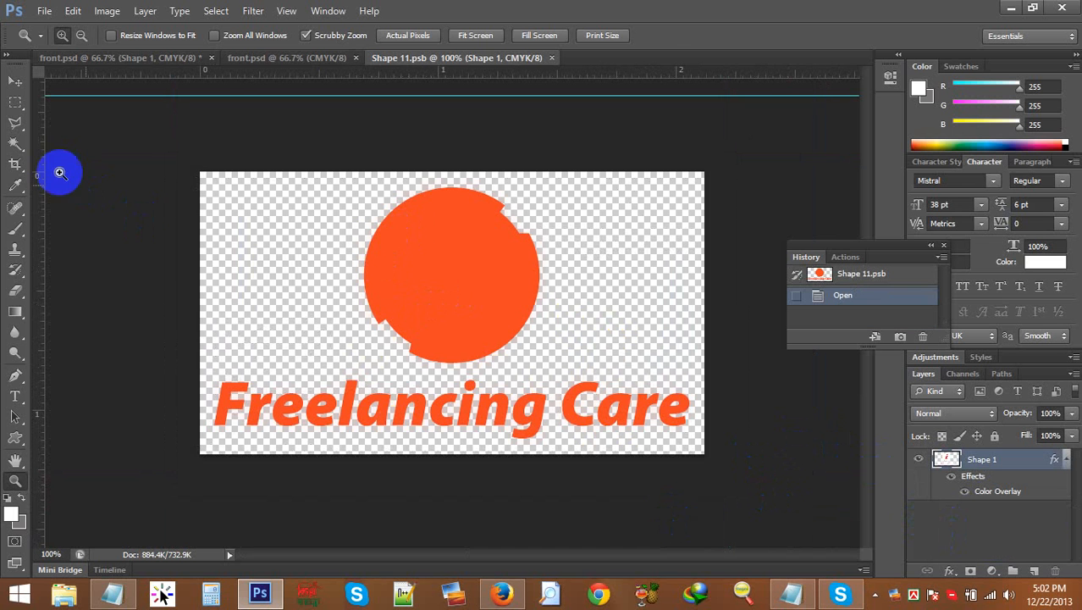
Step: Switch Shape 1's effects off and back on to examine the artwork beneath the orange Color Overlay
{"action": "left_click", "coordinate": [16, 141]}
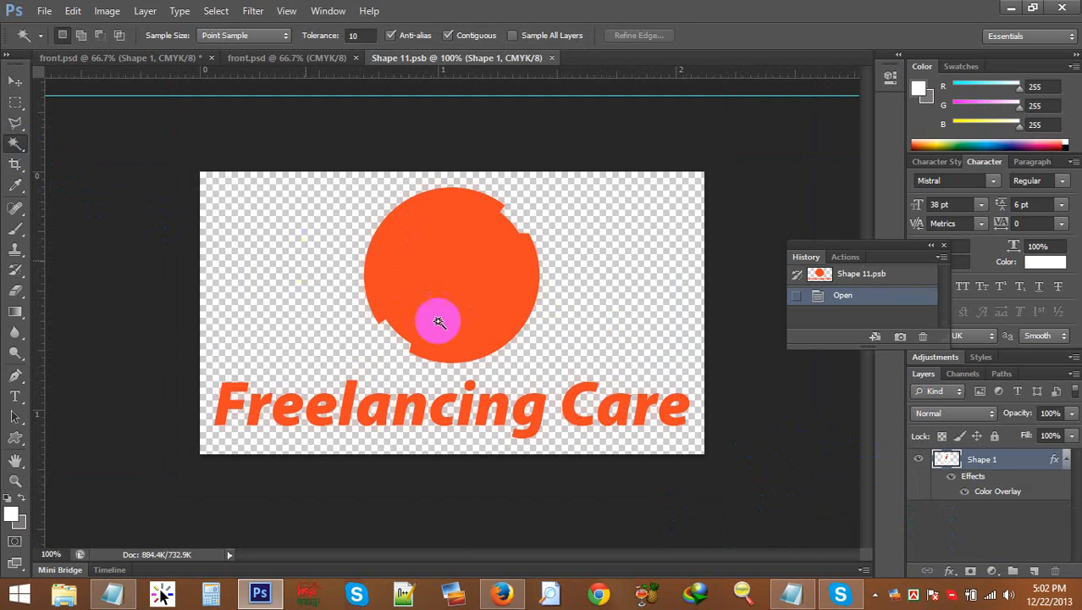
{"action": "left_click", "coordinate": [952, 476]}
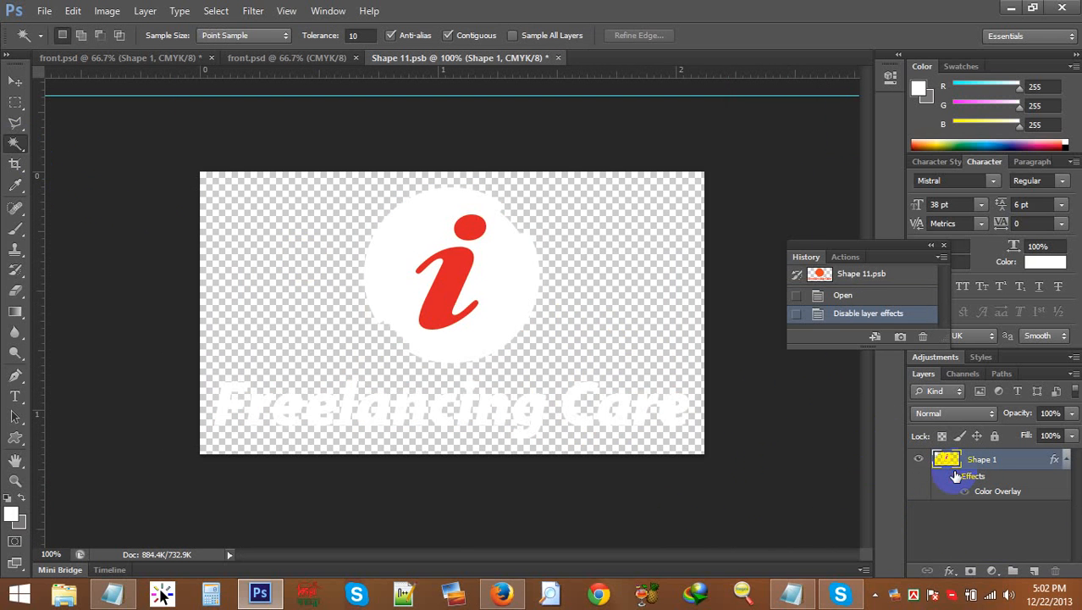
{"action": "left_click", "coordinate": [952, 476]}
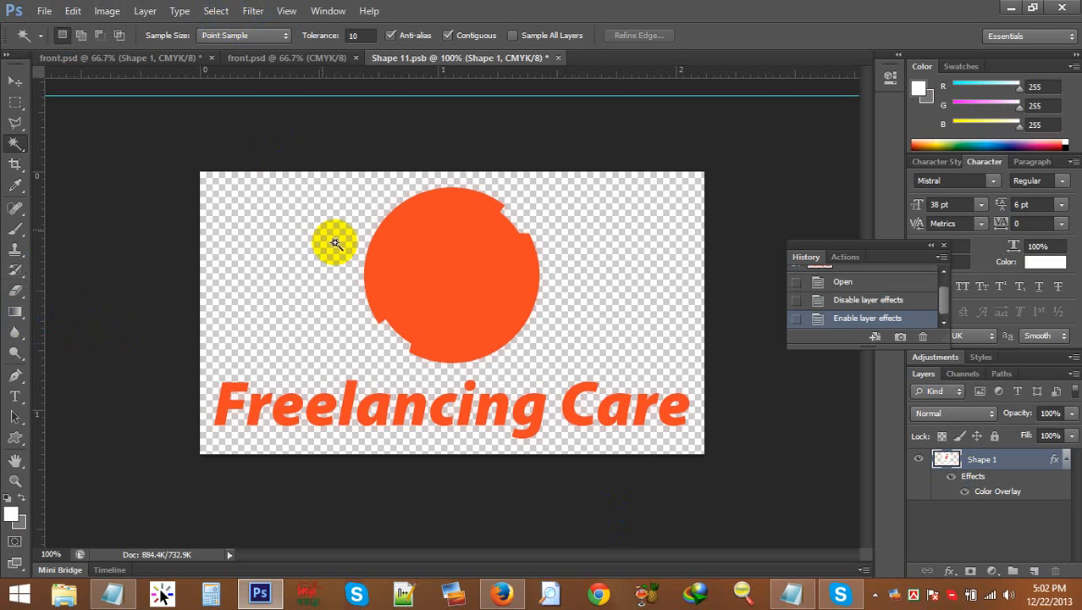
Step: Try cutting the "i" out of the logo with an inverted Magic Wand selection, then undo the cut and deselect
{"action": "left_click", "coordinate": [365, 248]}
{"action": "key", "text": "ctrl+d"}
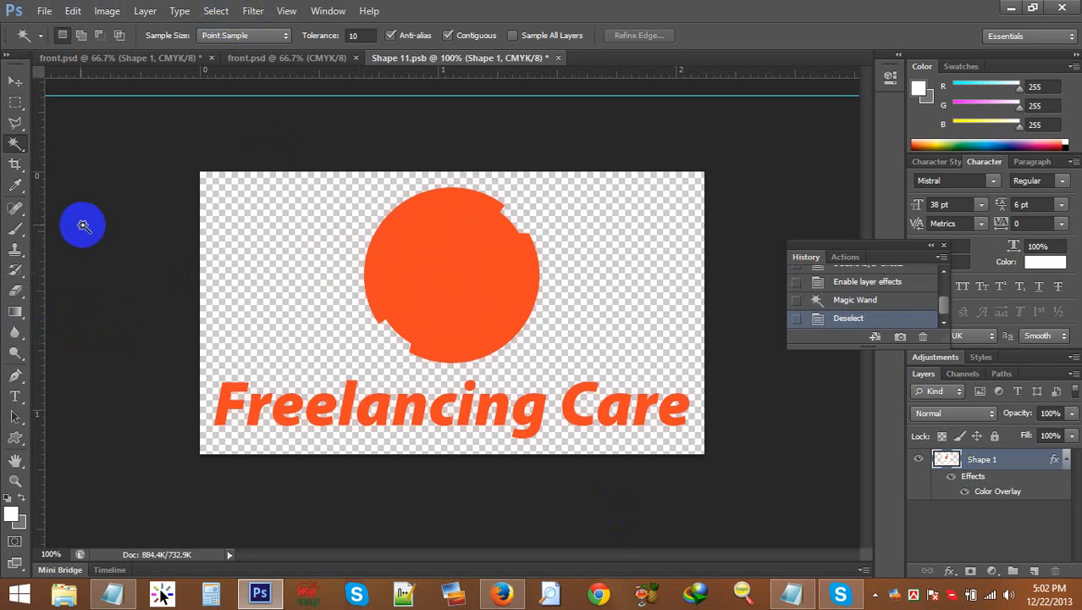
{"action": "left_click", "coordinate": [394, 203]}
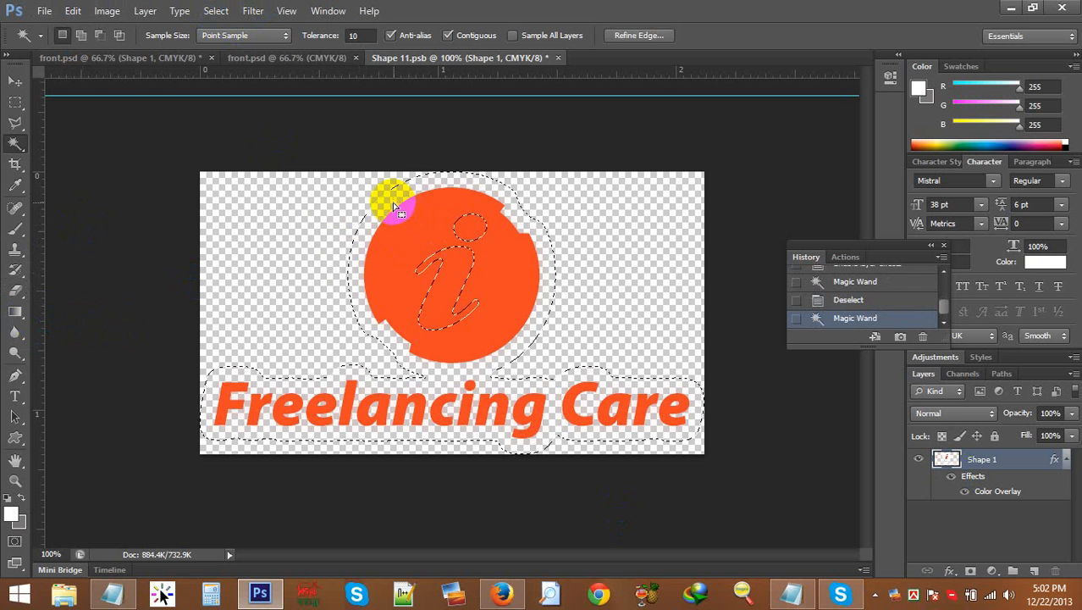
{"action": "left_click", "coordinate": [216, 10]}
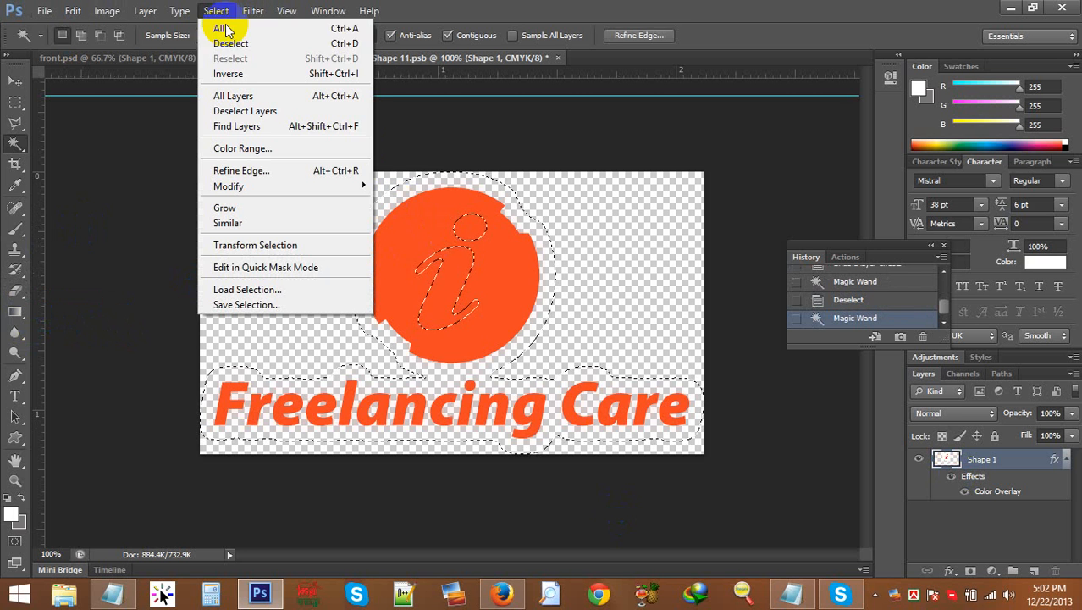
{"action": "left_click", "coordinate": [222, 74]}
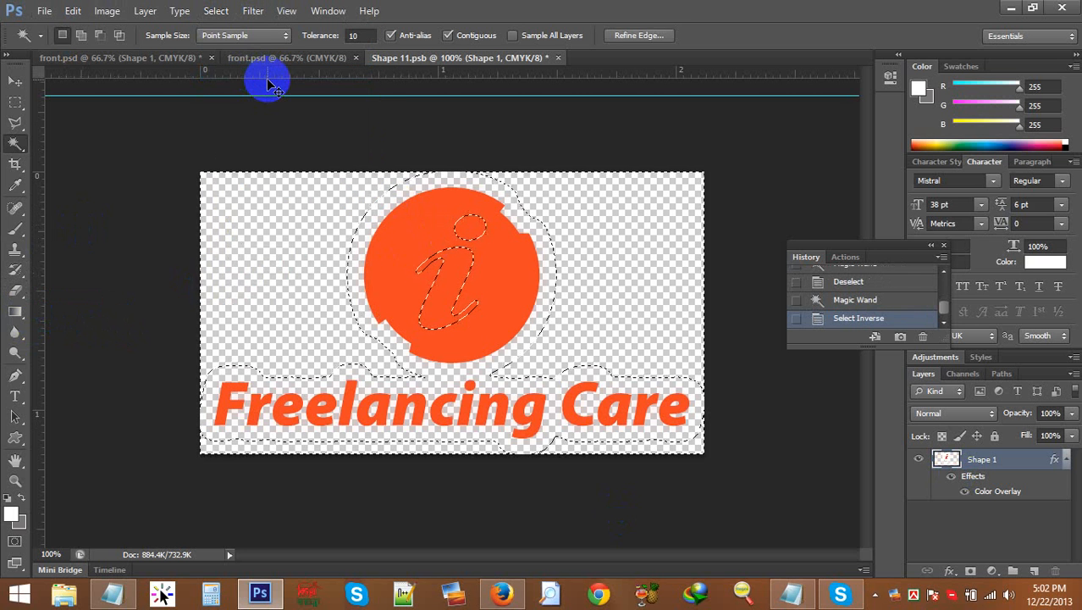
{"action": "key", "text": "ctrl+x"}
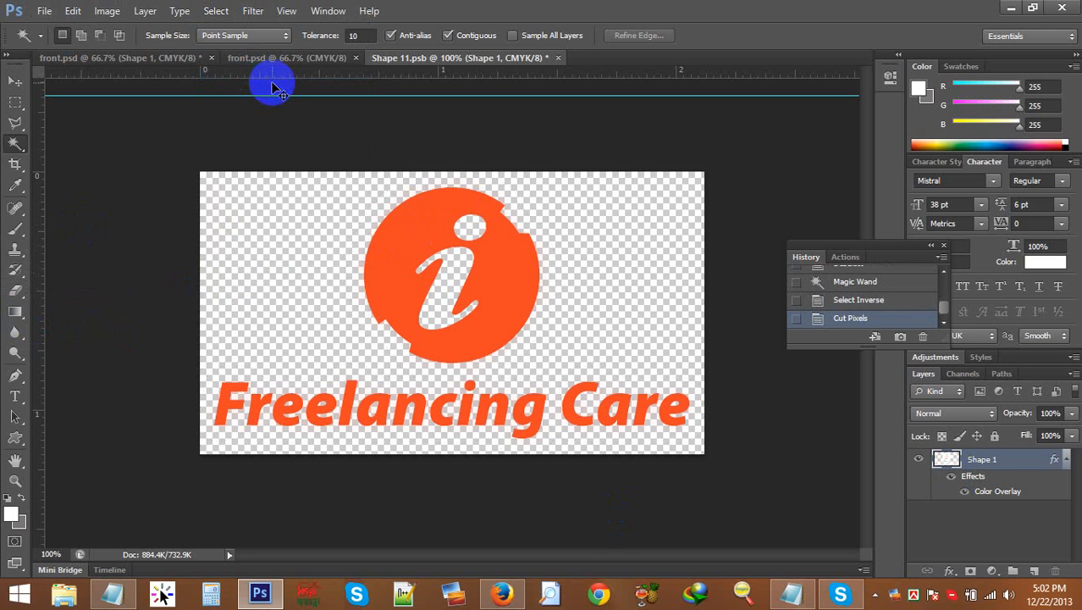
{"action": "left_click", "coordinate": [351, 173]}
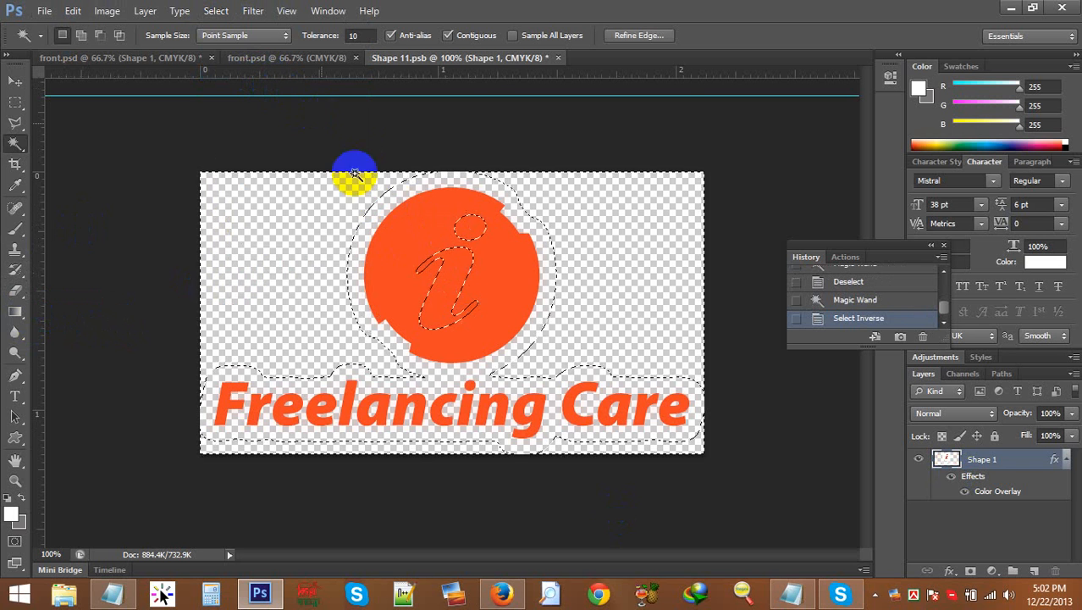
{"action": "right_click", "coordinate": [383, 223]}
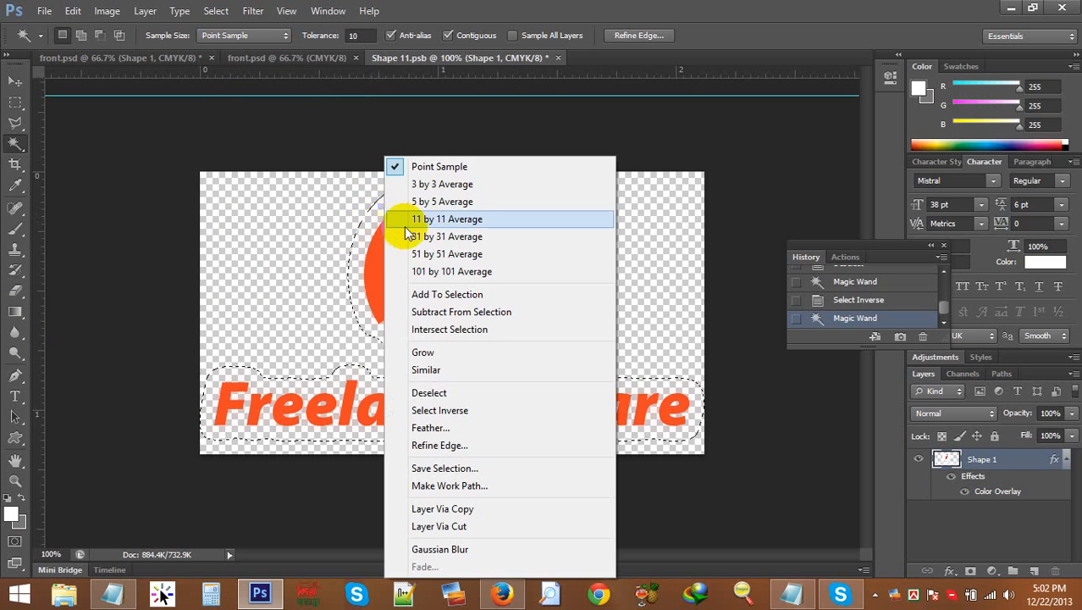
{"action": "left_click", "coordinate": [389, 387]}
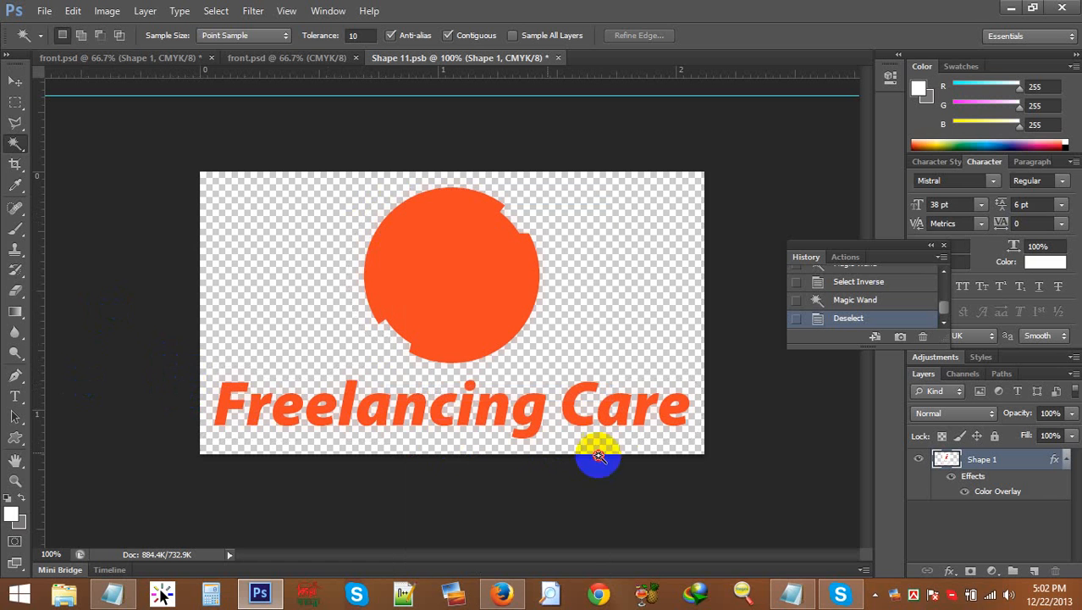
Step: Cut the Freelancing Care lettering below the orange circle out of Shape 1 using a rectangular marquee
{"action": "left_click", "coordinate": [15, 102]}
{"action": "left_click_drag", "start_coordinate": [178, 374], "coordinate": [809, 534]}
{"action": "key", "text": "ctrl+x"}
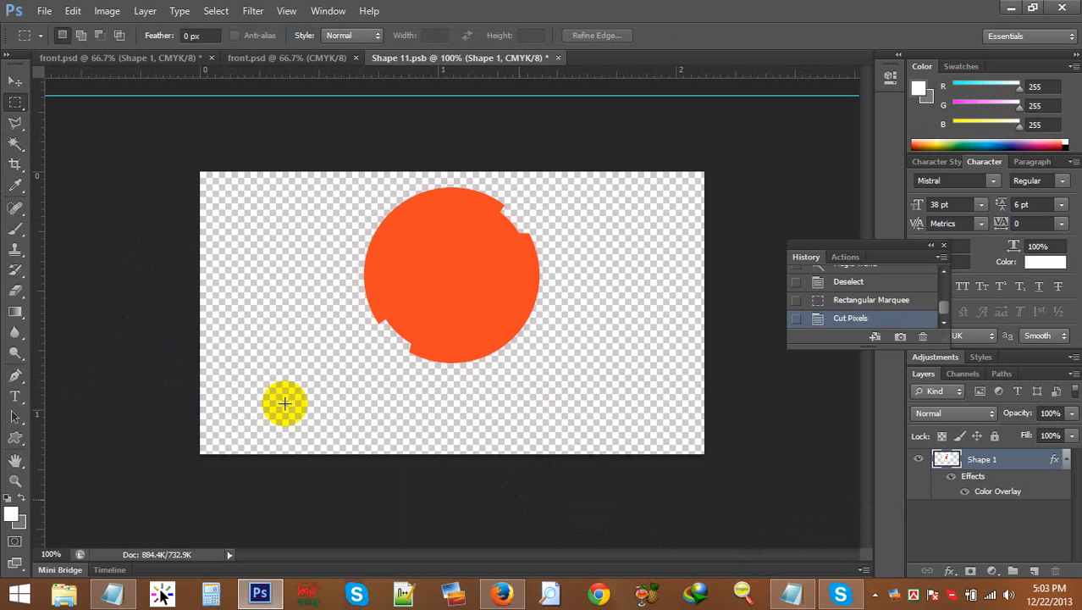
Step: Add a text box beneath the orange circle reading "Freelancing Care" in 14 pt Mistral
{"action": "left_click", "coordinate": [15, 396]}
{"action": "left_click_drag", "start_coordinate": [234, 382], "coordinate": [666, 437]}
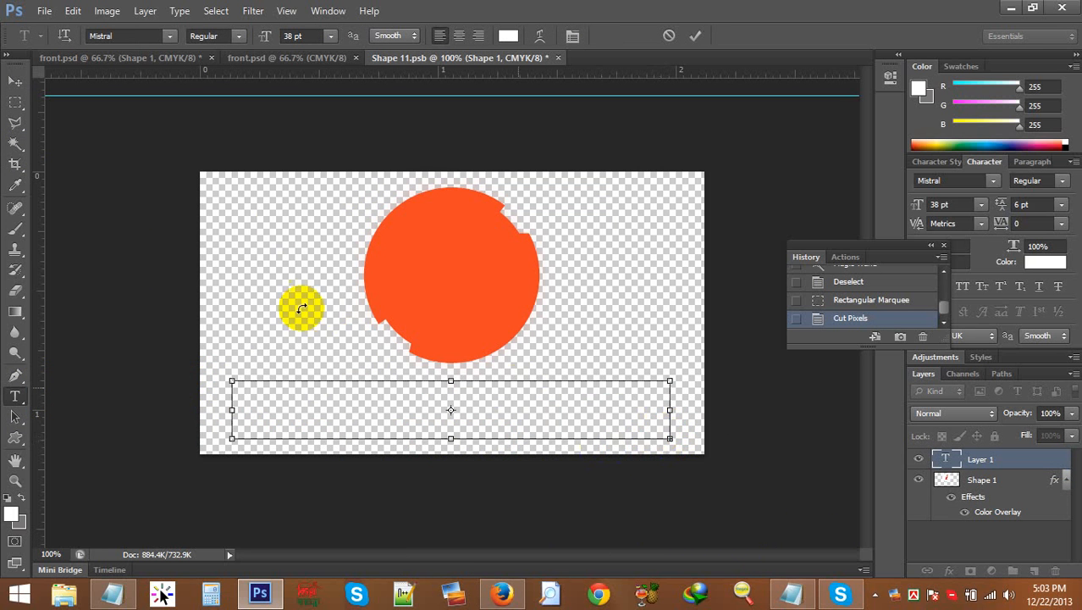
{"action": "left_click", "coordinate": [331, 36]}
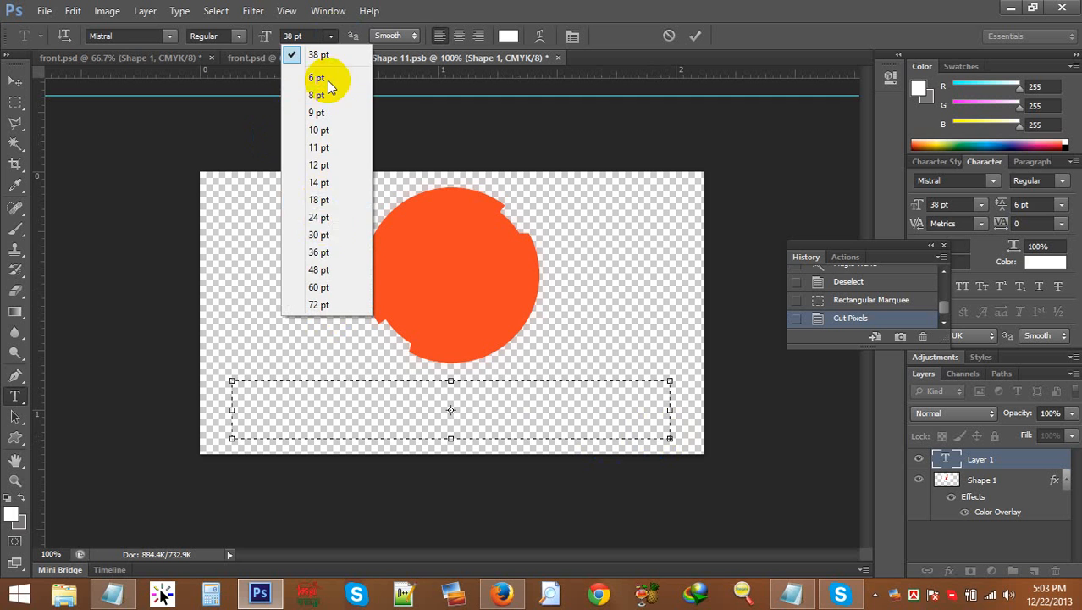
{"action": "left_click", "coordinate": [311, 187]}
Step: Colour the Freelancing Care text orange (ef4623) by sampling the circle
{"action": "left_click_drag", "start_coordinate": [489, 393], "coordinate": [3, 391]}
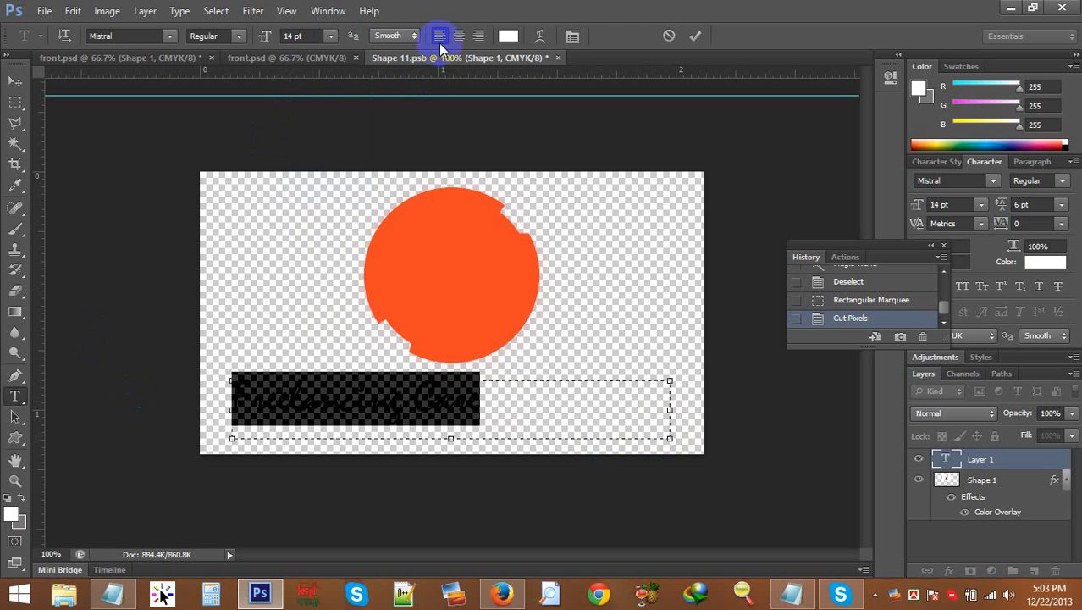
{"action": "left_click", "coordinate": [508, 37]}
{"action": "left_click", "coordinate": [481, 248]}
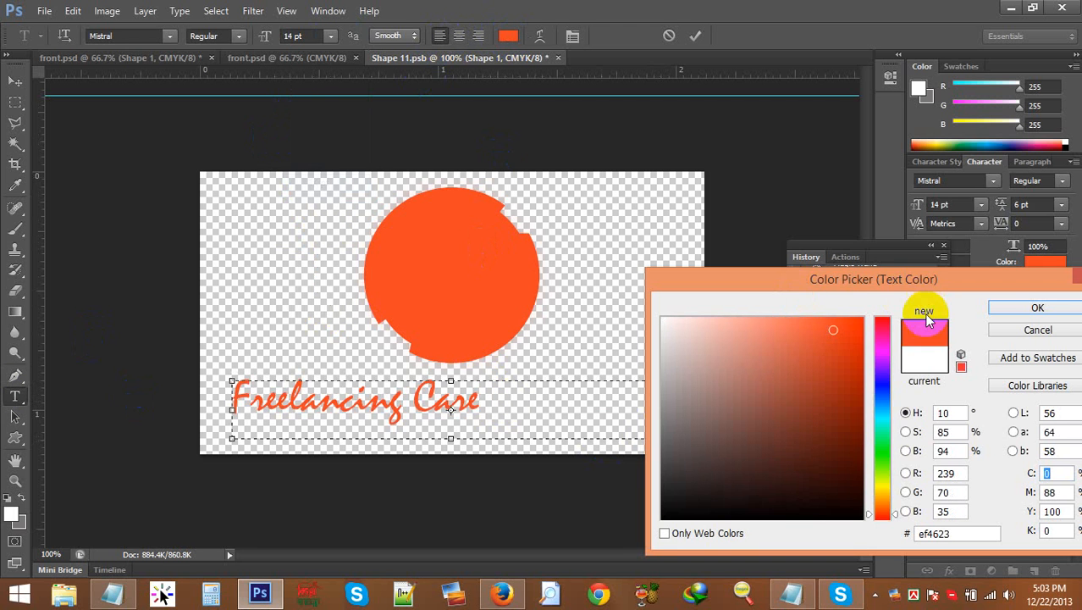
{"action": "left_click", "coordinate": [1022, 306]}
Step: Select the entire Freelancing Care text and increase its font size to 22 pt
{"action": "left_click_drag", "start_coordinate": [483, 389], "coordinate": [168, 405]}
{"action": "left_click", "coordinate": [112, 36]}
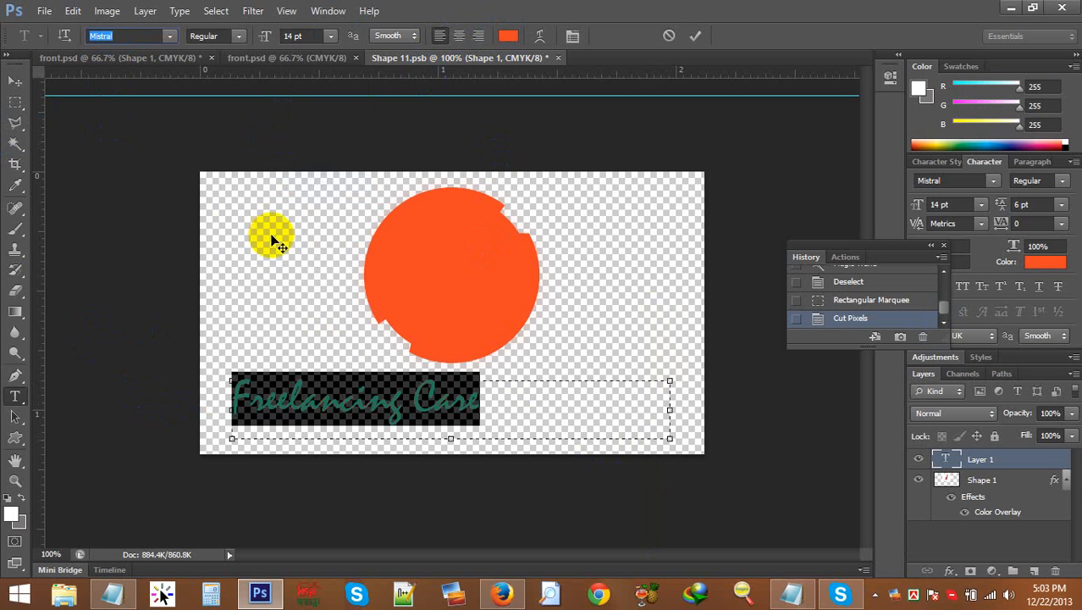
{"action": "left_click", "coordinate": [380, 397]}
{"action": "left_click_drag", "start_coordinate": [512, 402], "coordinate": [109, 378]}
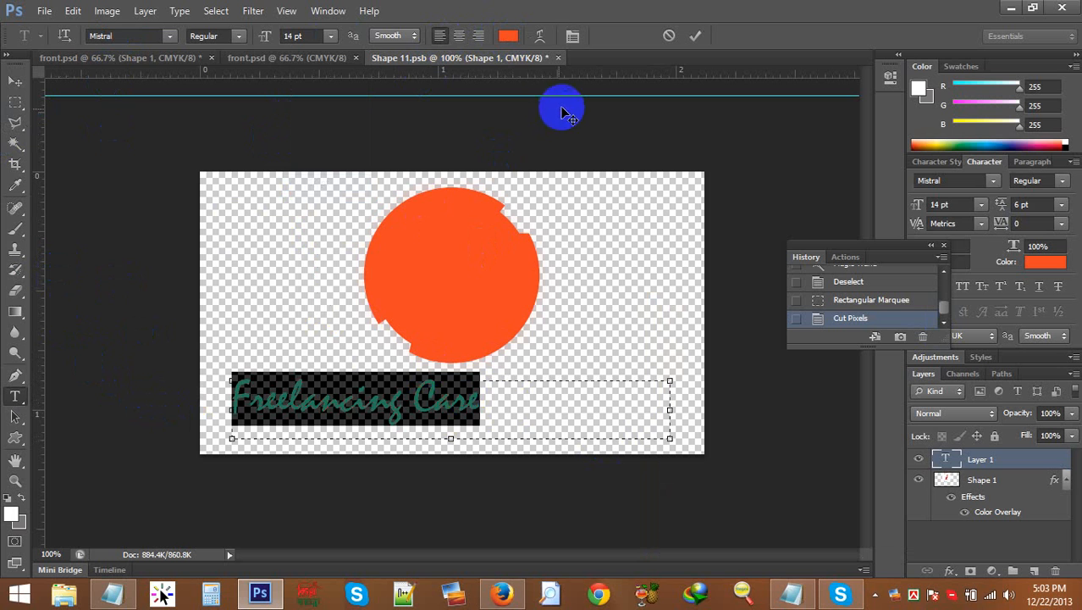
{"action": "left_click", "coordinate": [269, 36]}
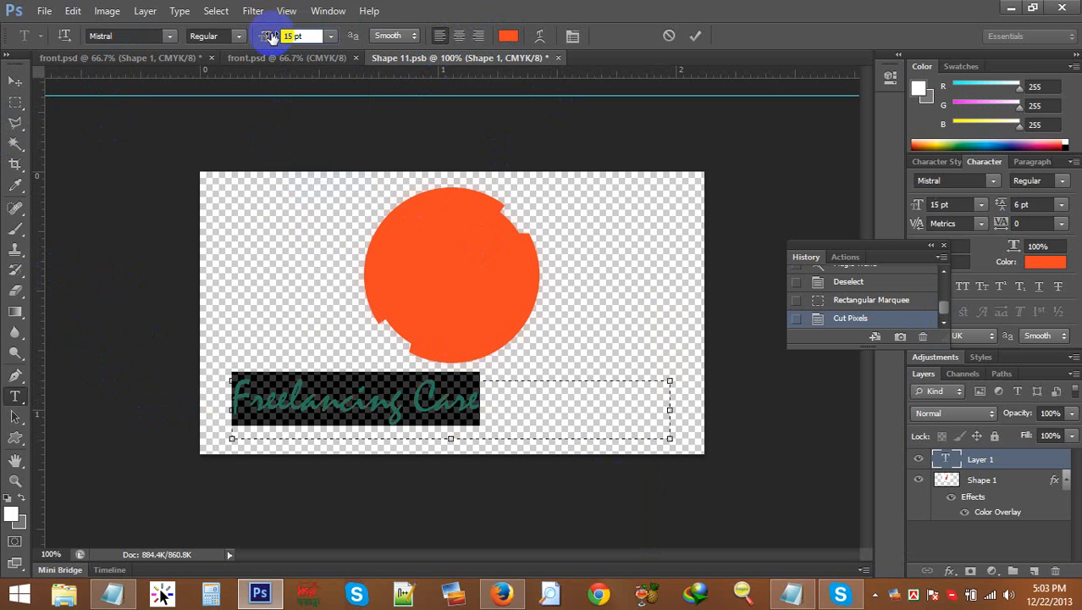
{"action": "key", "text": "Up"}
{"action": "key", "text": "Up"}
{"action": "key", "text": "Up"}
{"action": "key", "text": "Up"}
{"action": "key", "text": "Up"}
{"action": "key", "text": "Up"}
{"action": "key", "text": "Up"}
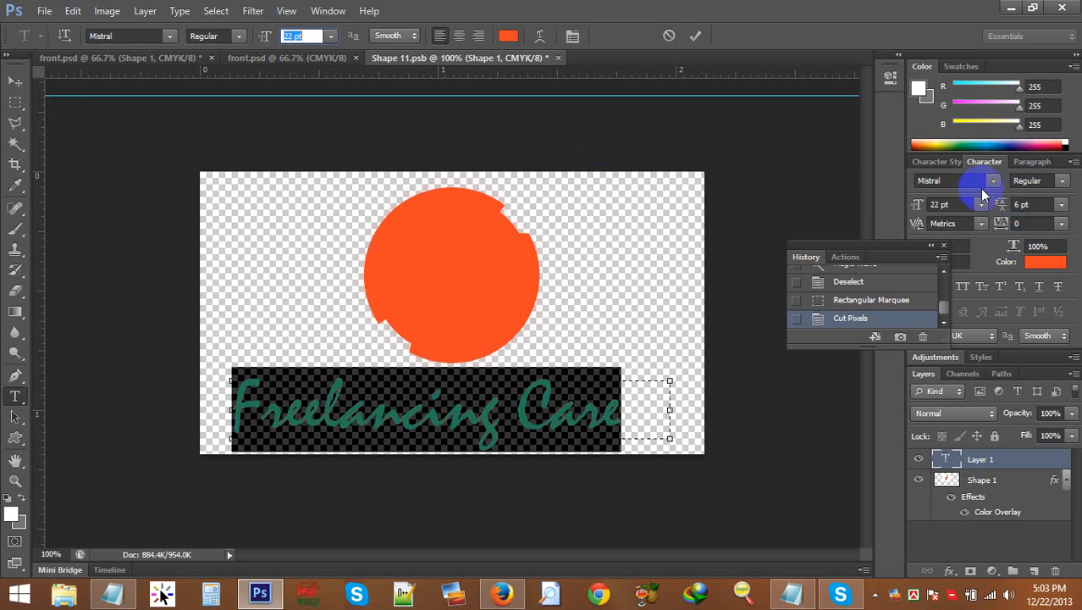
Step: Set the Freelancing Care text's leading to 9 pt and its tracking to 40
{"action": "left_click", "coordinate": [935, 163]}
{"action": "left_click", "coordinate": [1022, 163]}
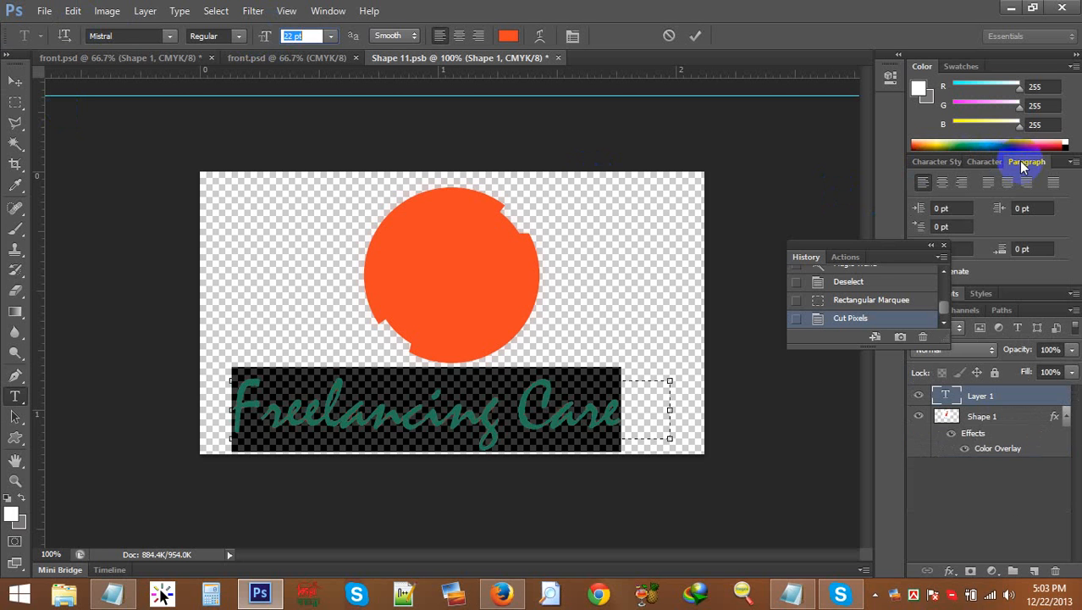
{"action": "left_click", "coordinate": [996, 168]}
{"action": "left_click", "coordinate": [1026, 204]}
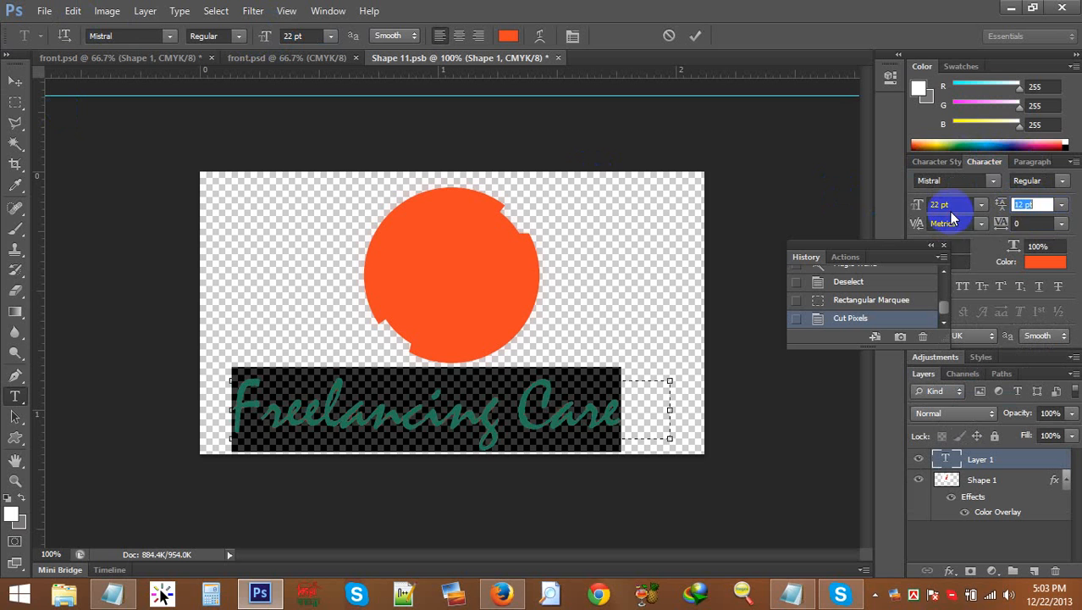
{"action": "left_click", "coordinate": [1022, 204]}
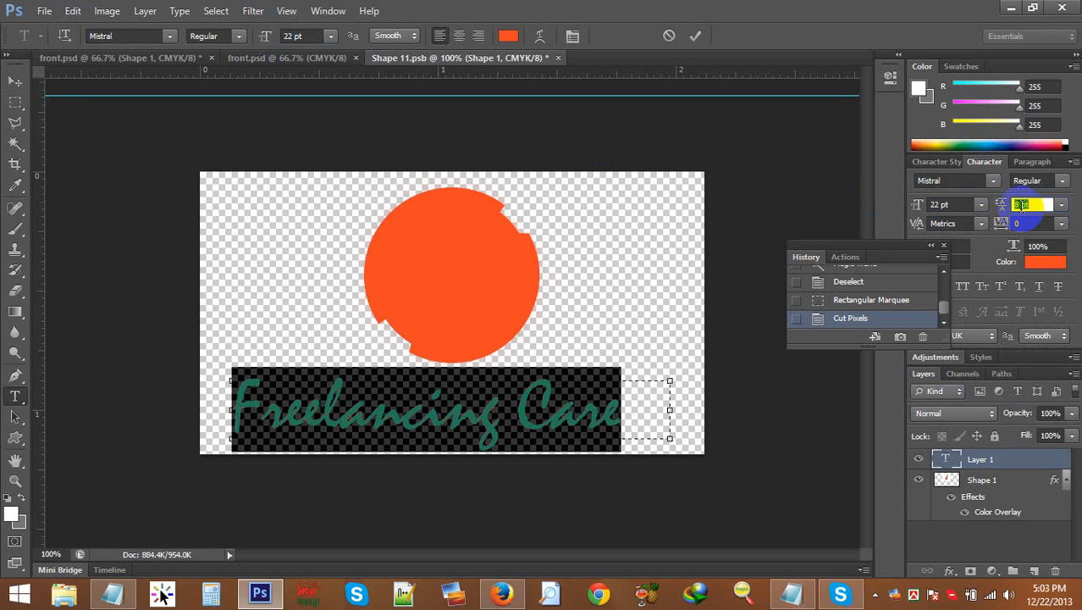
{"action": "left_click", "coordinate": [1037, 224]}
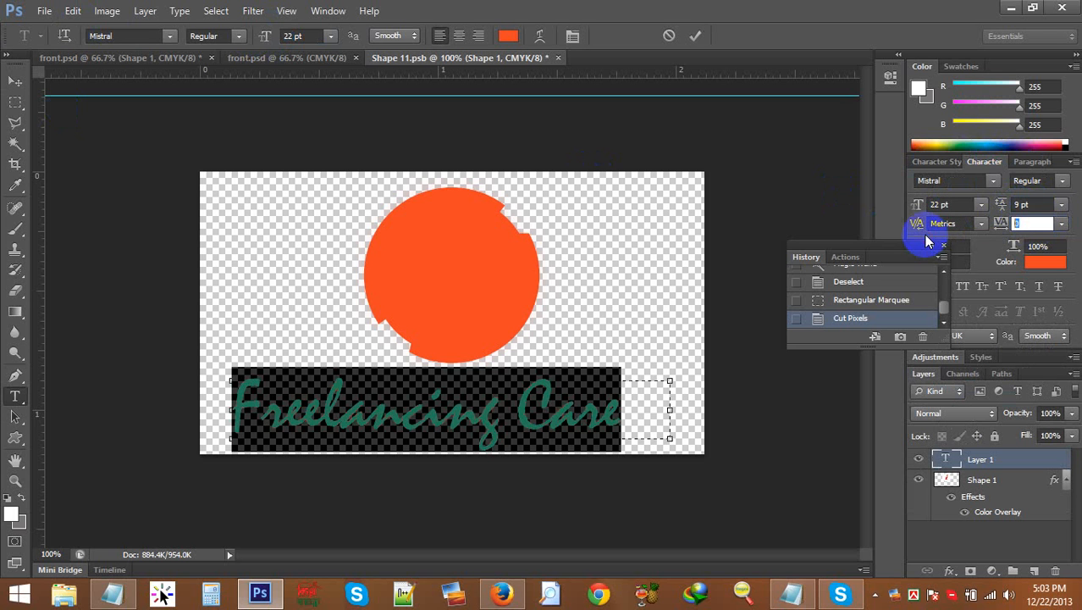
{"action": "key", "text": "Up"}
{"action": "key", "text": "Up"}
{"action": "key", "text": "Up"}
{"action": "key", "text": "Down"}
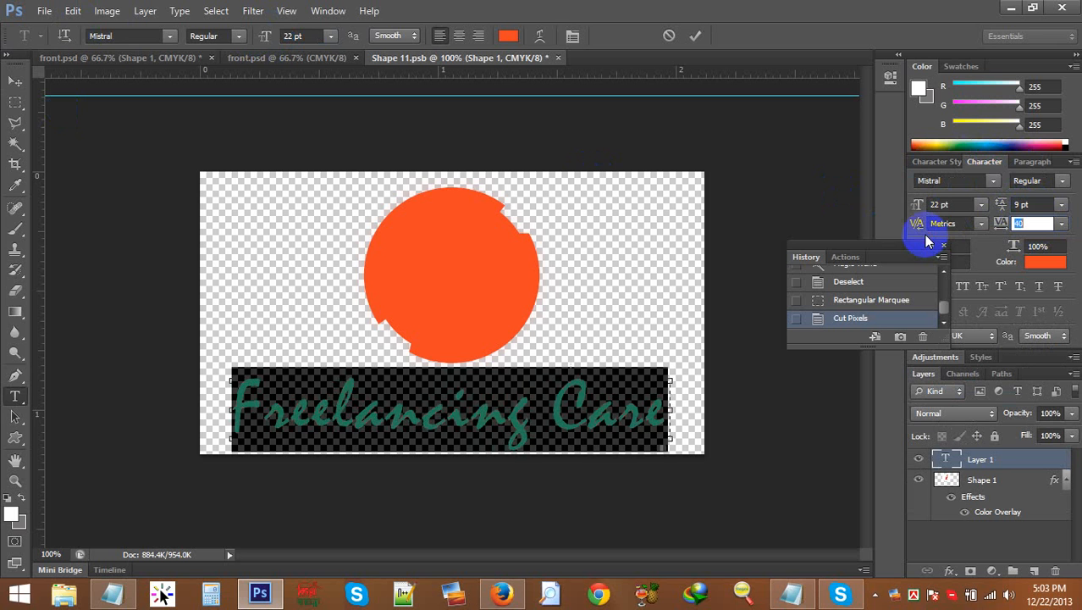
Step: Move the Freelancing Care text slightly up, save the smart object, and check the logo on the business card
{"action": "left_click", "coordinate": [14, 82]}
{"action": "left_click_drag", "start_coordinate": [278, 394], "coordinate": [278, 387]}
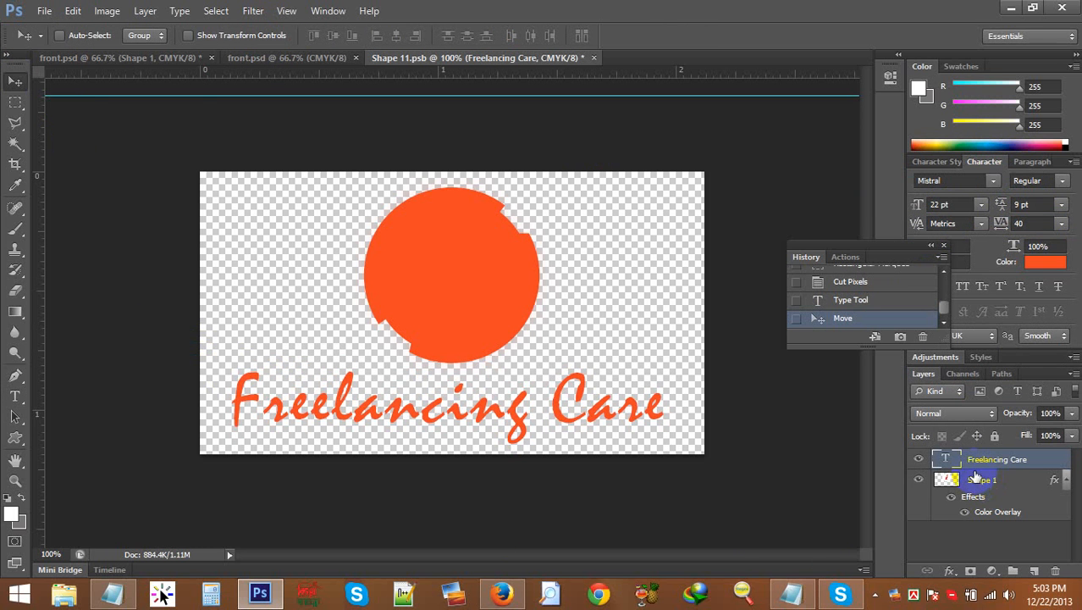
{"action": "left_click", "coordinate": [319, 57]}
{"action": "left_click", "coordinate": [150, 59]}
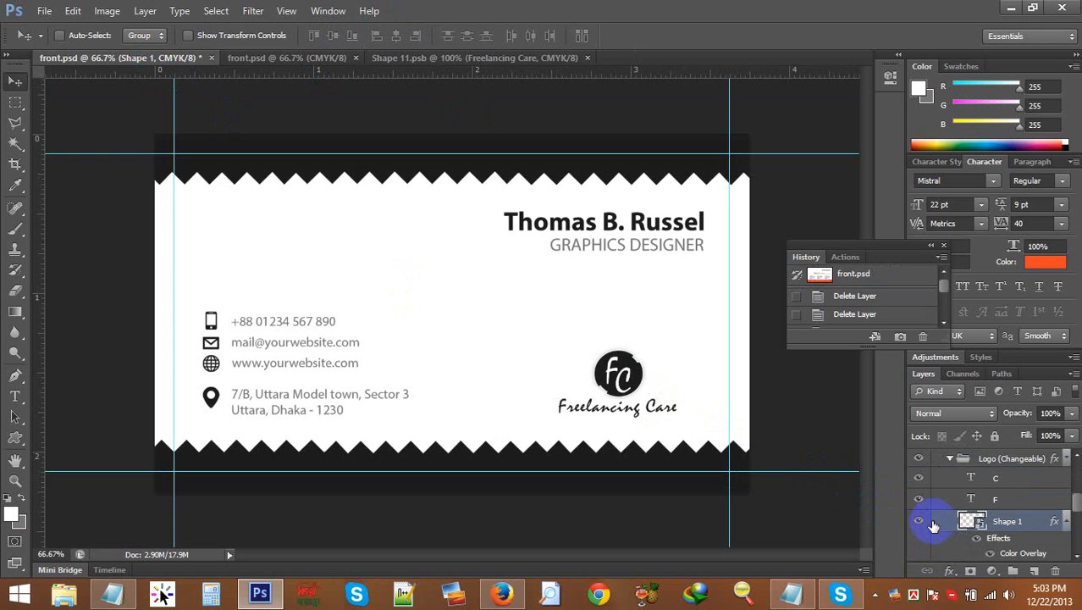
{"action": "left_click", "coordinate": [427, 59]}
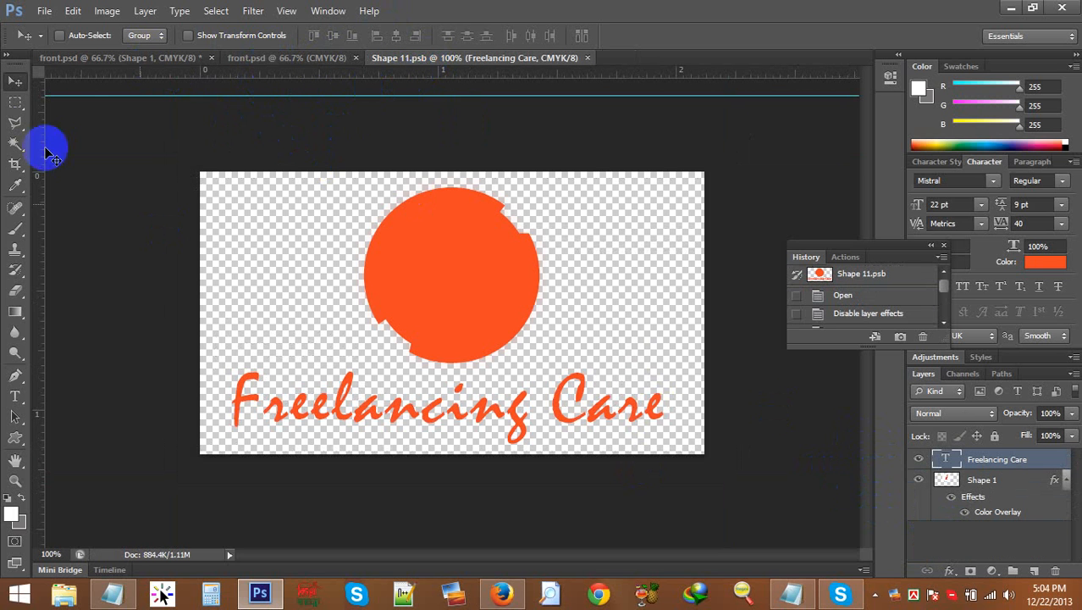
Step: Cut the orange circle and any leftover pixels above the lettering out of Shape 1 using rectangular marquees
{"action": "left_click", "coordinate": [16, 102]}
{"action": "left_click_drag", "start_coordinate": [261, 172], "coordinate": [632, 373]}
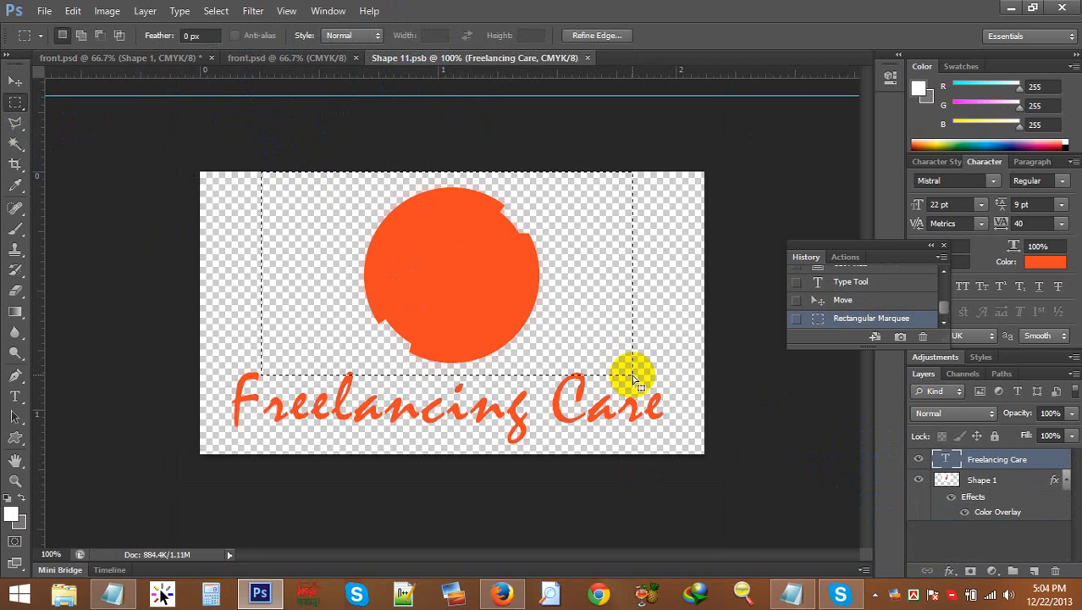
{"action": "left_click", "coordinate": [946, 479]}
{"action": "key", "text": "ctrl+x"}
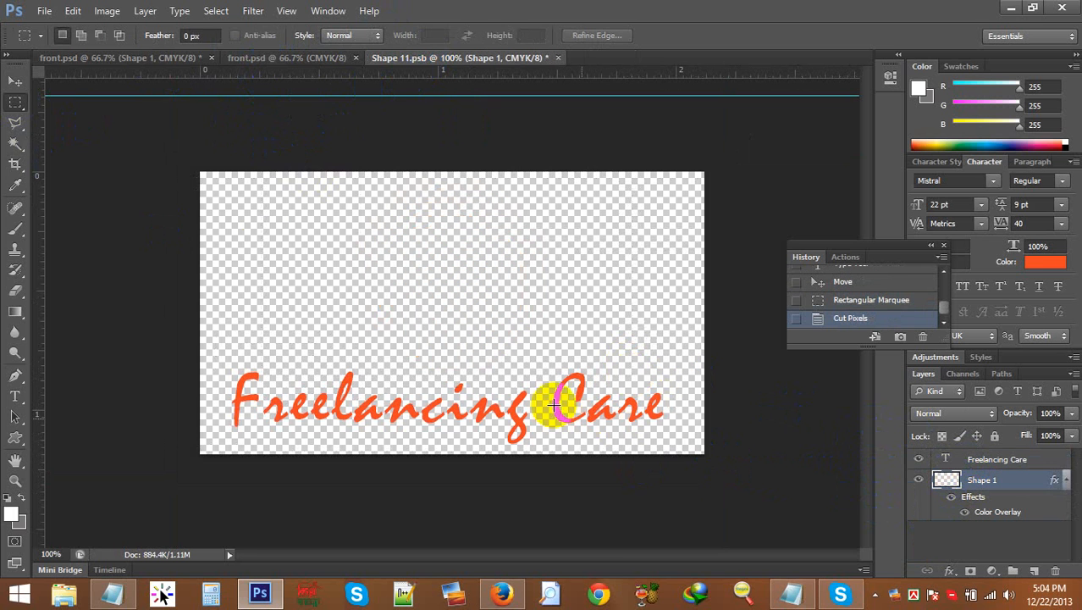
{"action": "left_click_drag", "start_coordinate": [203, 169], "coordinate": [780, 374]}
{"action": "key", "text": "ctrl+x"}
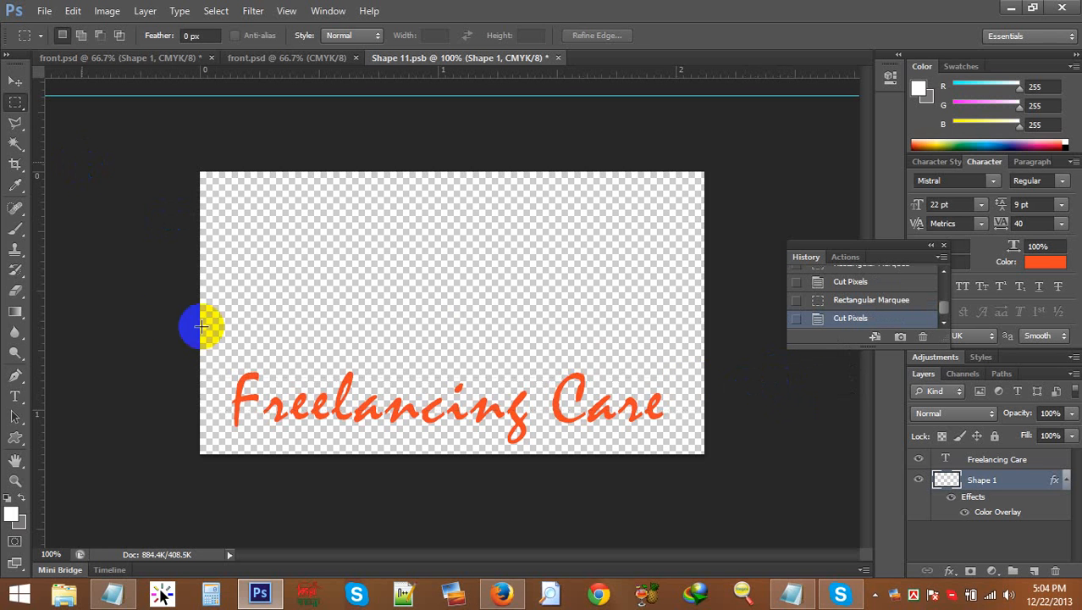
Step: Try an oval custom shape with a hollow centre, about 261 × 136 px, above the Freelancing Care text and undo it
{"action": "left_click", "coordinate": [15, 480]}
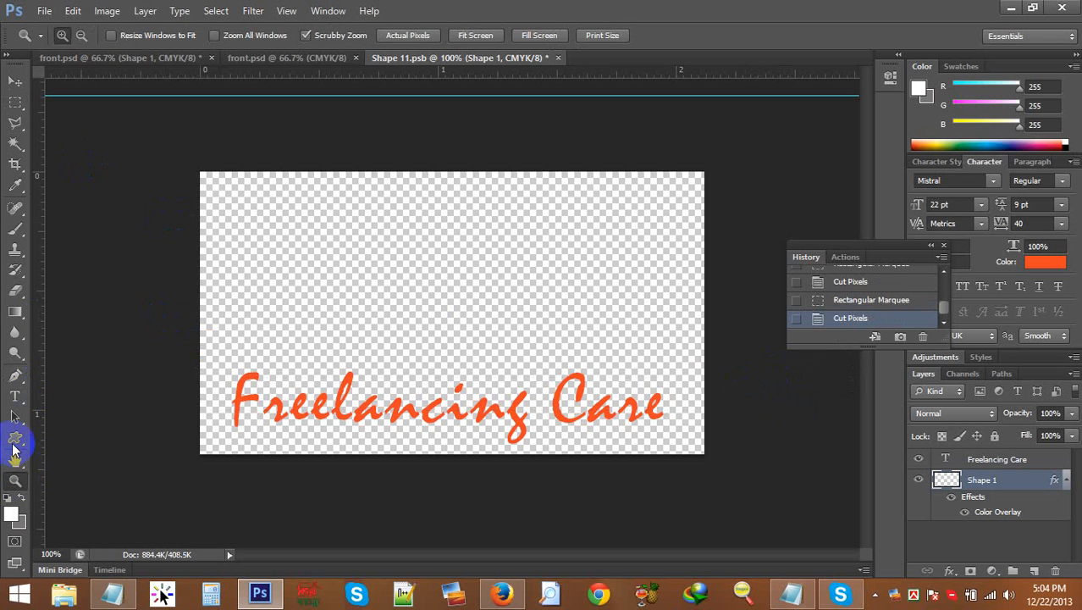
{"action": "left_click", "coordinate": [17, 440]}
{"action": "right_click", "coordinate": [19, 446]}
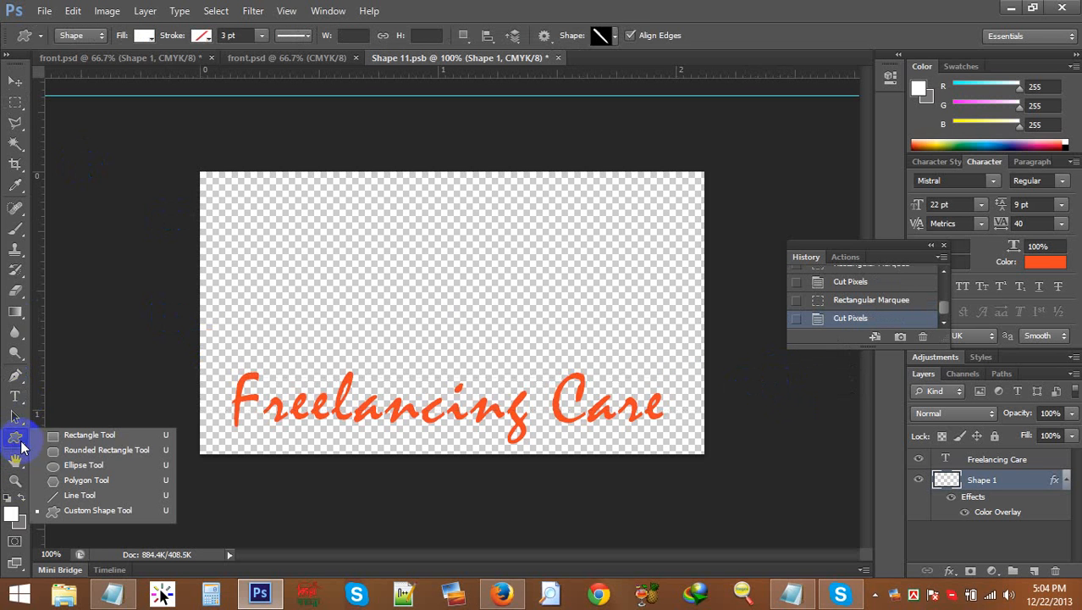
{"action": "left_click", "coordinate": [71, 470]}
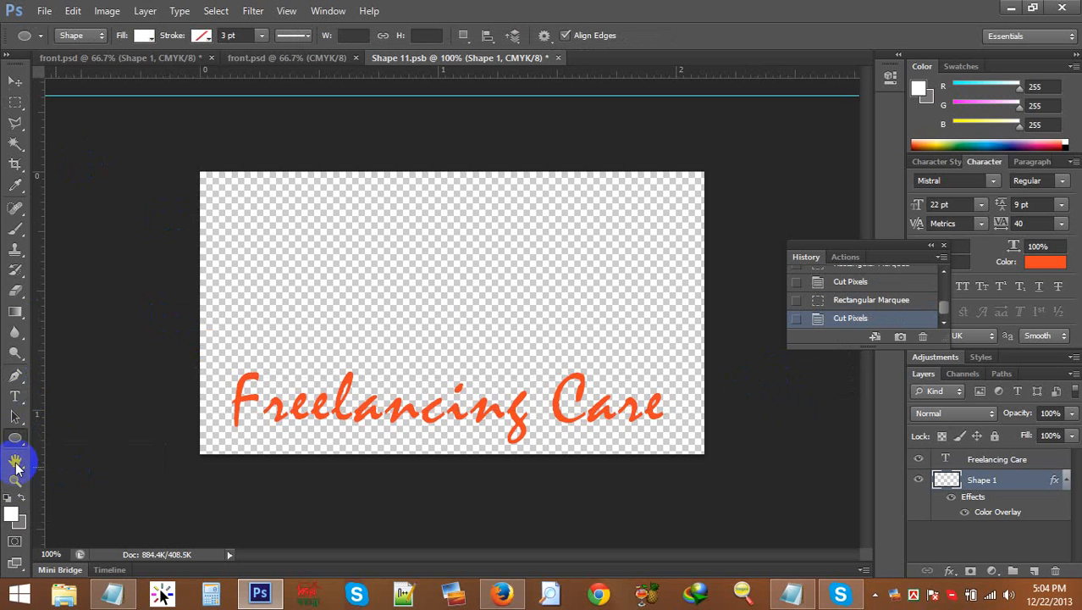
{"action": "right_click", "coordinate": [24, 438]}
{"action": "left_click", "coordinate": [71, 514]}
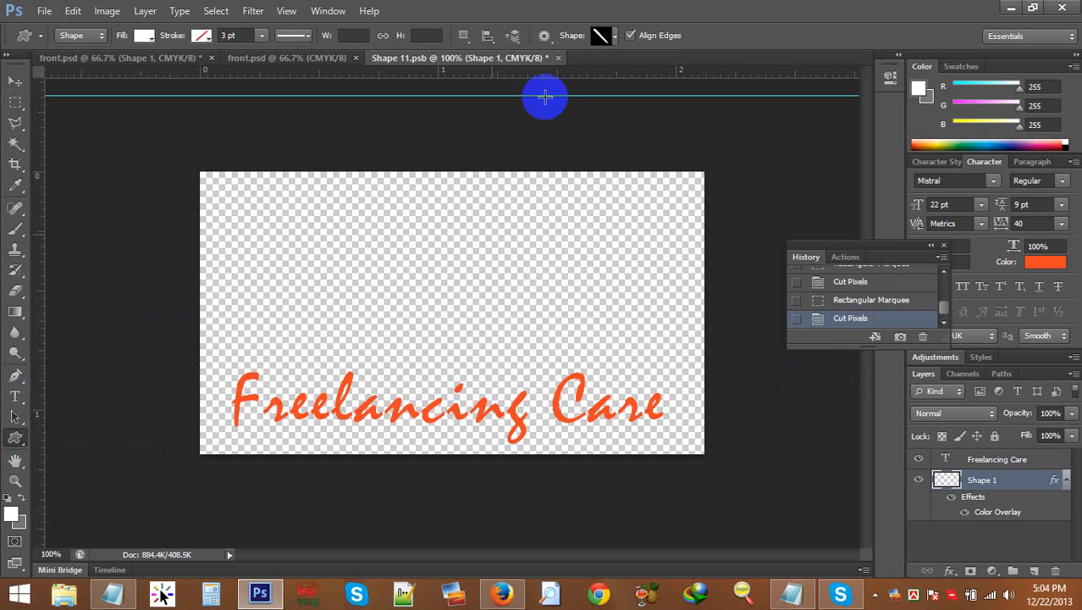
{"action": "left_click", "coordinate": [613, 43]}
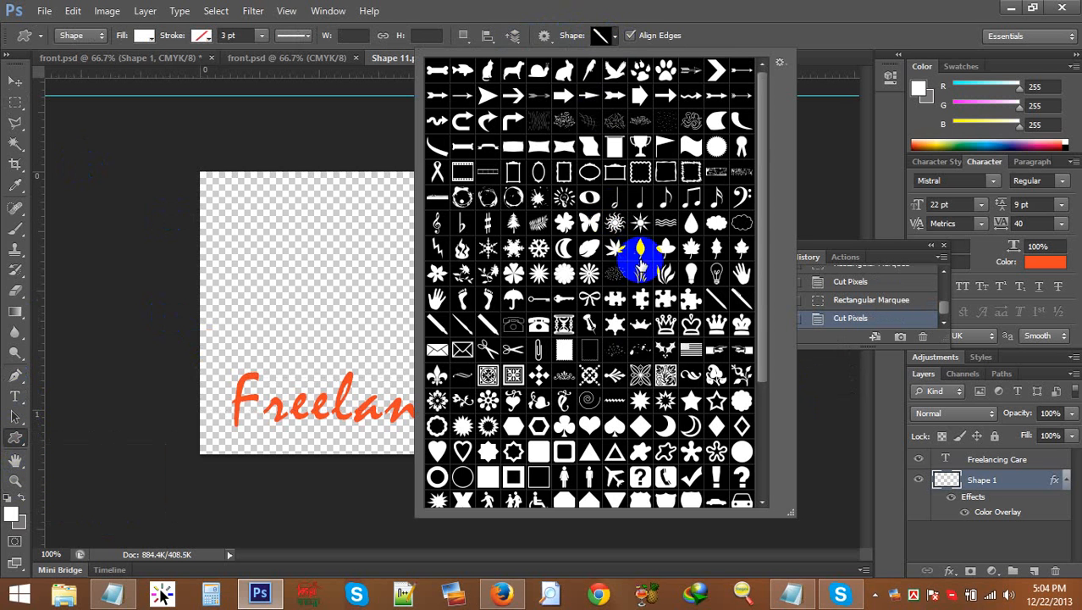
{"action": "left_click", "coordinate": [334, 272]}
{"action": "left_click_drag", "start_coordinate": [335, 273], "coordinate": [531, 375]}
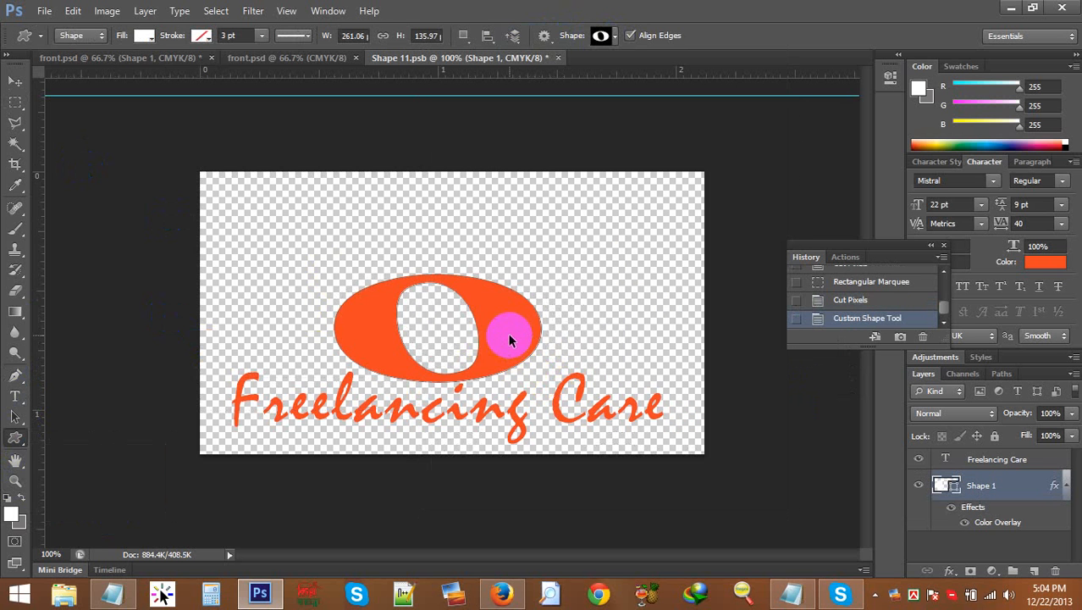
{"action": "key", "text": "ctrl+z"}
Step: Draw a shield custom shape about 210 × 199 px on Shape 1, above the Freelancing Care text
{"action": "left_click", "coordinate": [602, 35]}
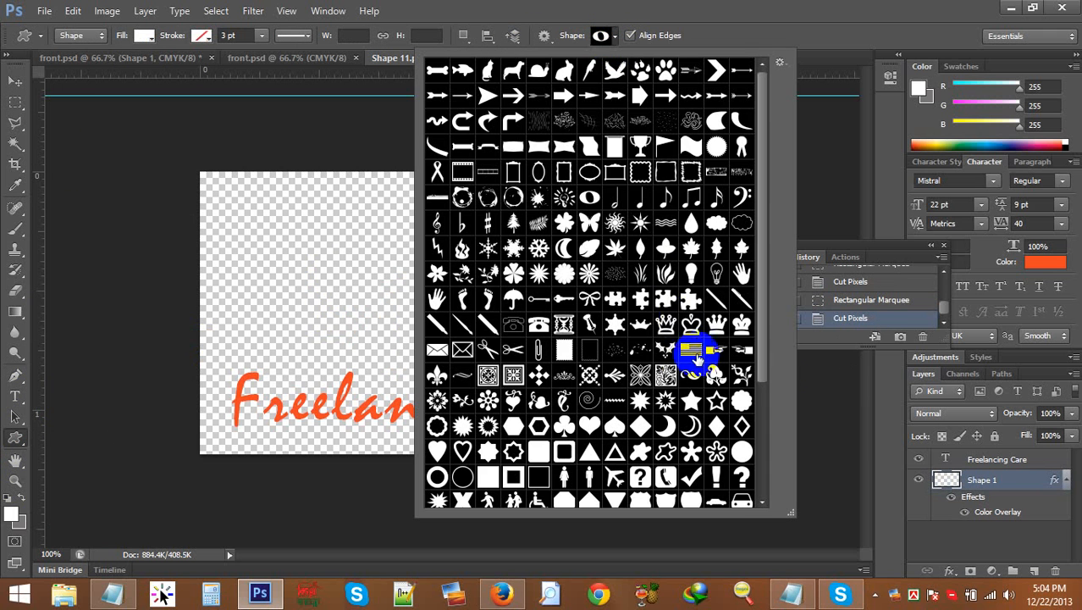
{"action": "left_click", "coordinate": [691, 197]}
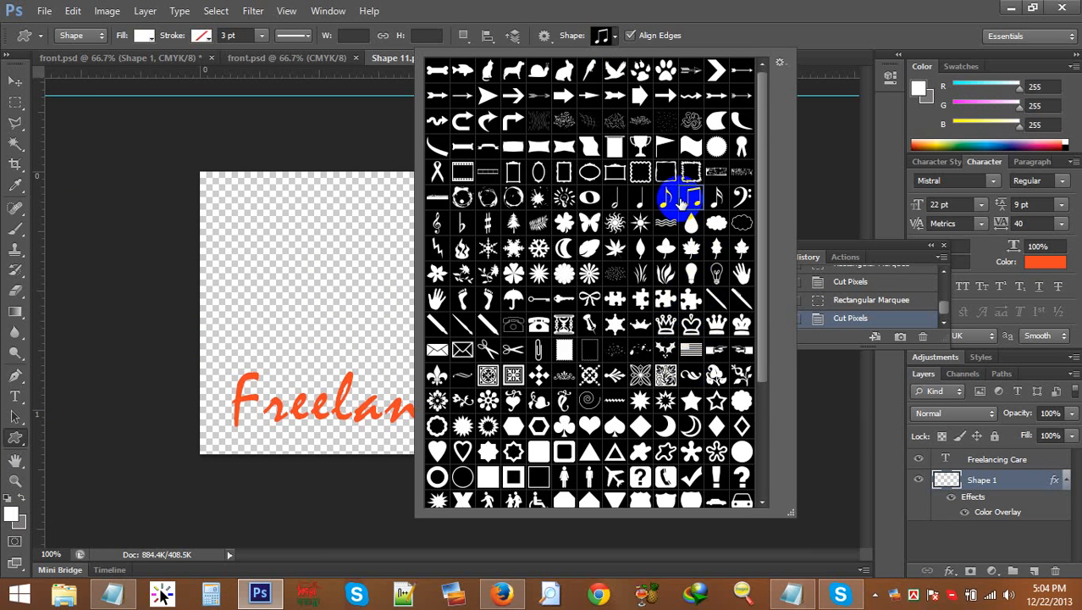
{"action": "scroll", "coordinate": [645, 378], "scroll_direction": "down", "scroll_amount": 1}
{"action": "scroll", "coordinate": [645, 372], "scroll_direction": "down", "scroll_amount": 2}
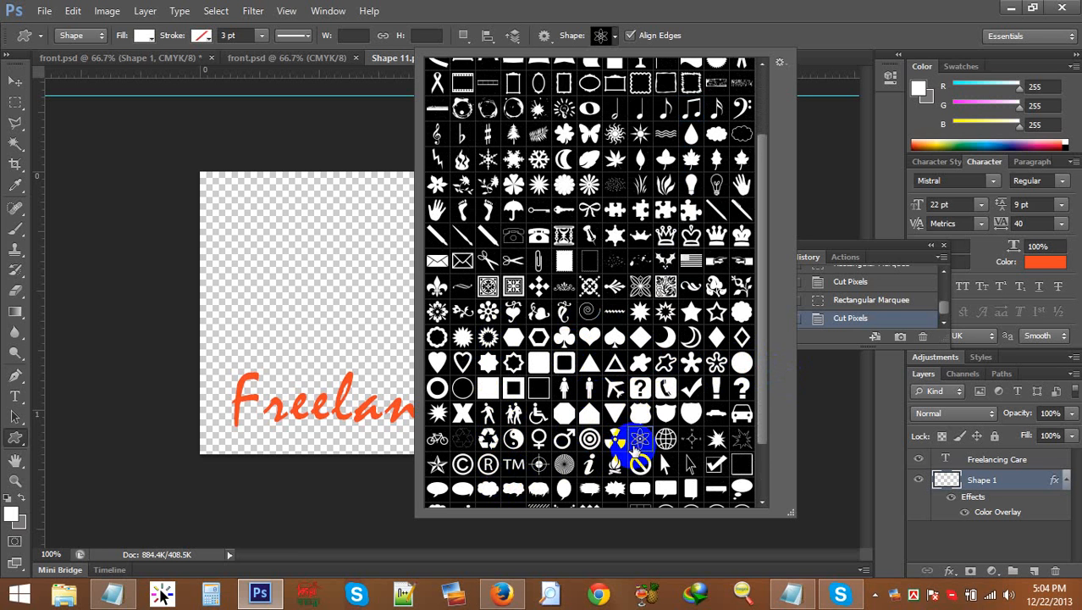
{"action": "scroll", "coordinate": [637, 453], "scroll_direction": "down", "scroll_amount": 2}
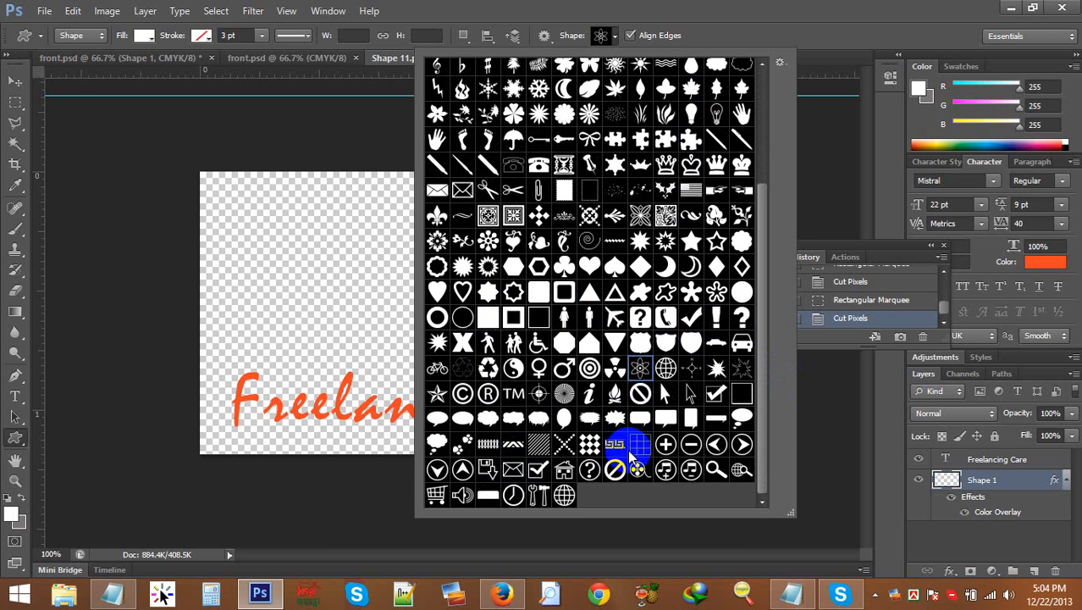
{"action": "scroll", "coordinate": [630, 457], "scroll_direction": "up", "scroll_amount": 1}
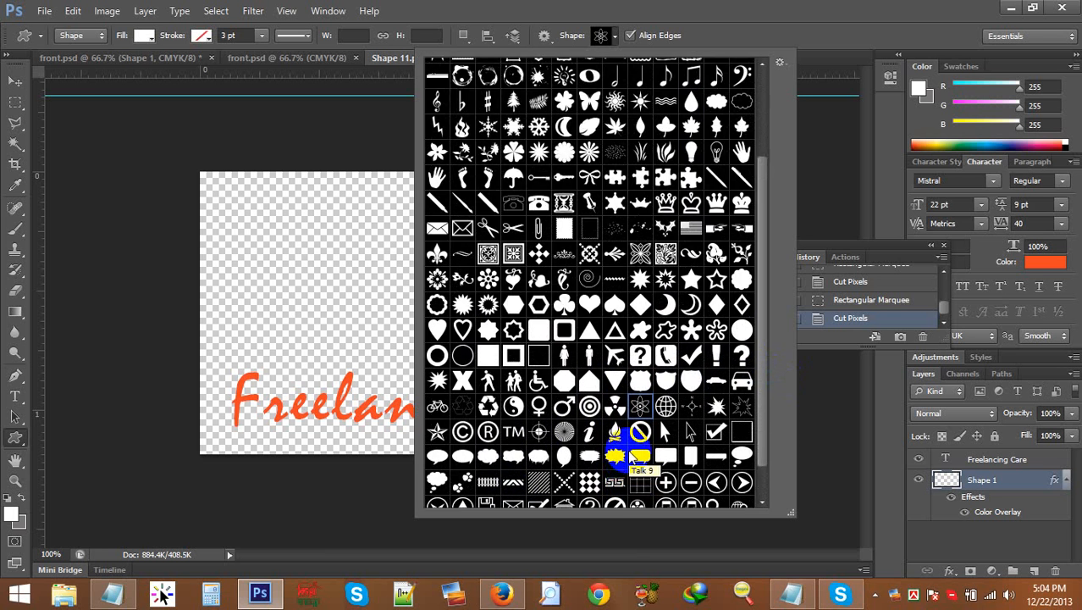
{"action": "left_click", "coordinate": [693, 384]}
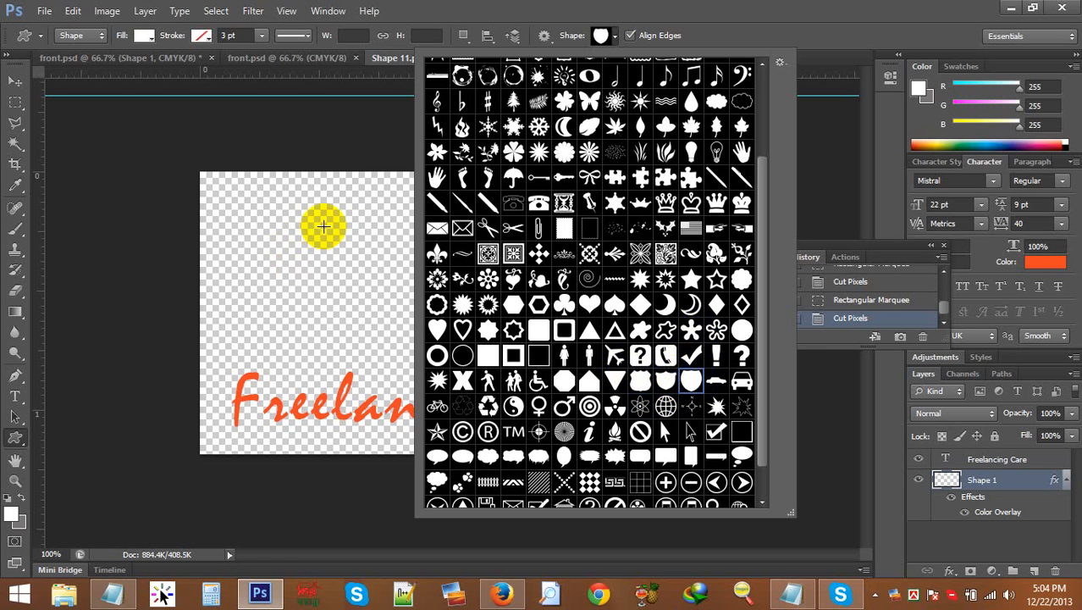
{"action": "left_click_drag", "start_coordinate": [324, 225], "coordinate": [489, 384]}
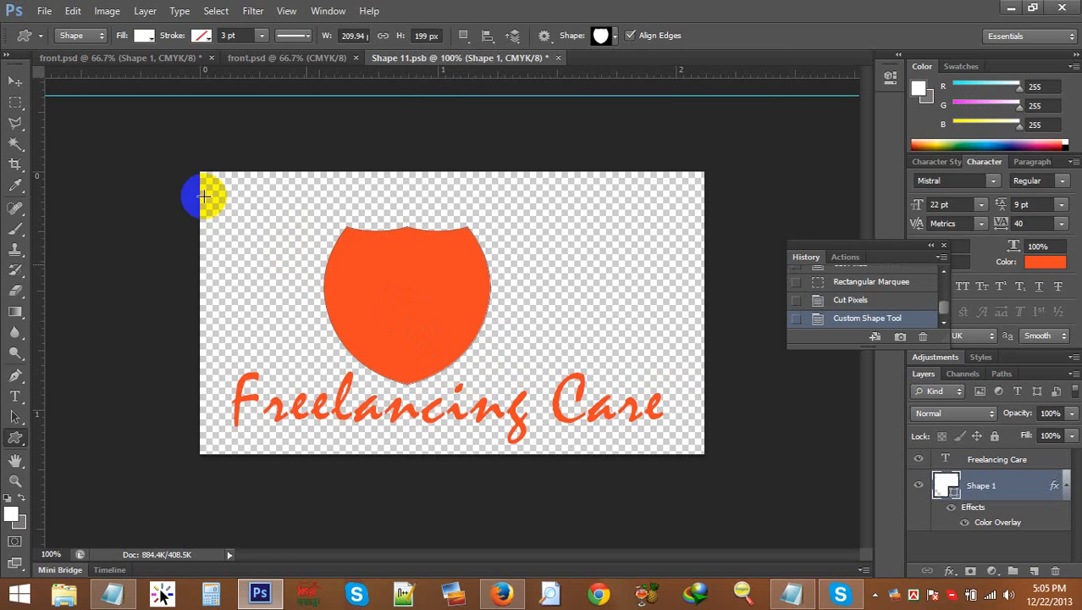
Step: Move the shield up, enlarge it slightly with Free Transform, and centre it above the Freelancing Care text
{"action": "left_click", "coordinate": [14, 81]}
{"action": "left_click_drag", "start_coordinate": [434, 331], "coordinate": [484, 300]}
{"action": "key", "text": "ctrl+t"}
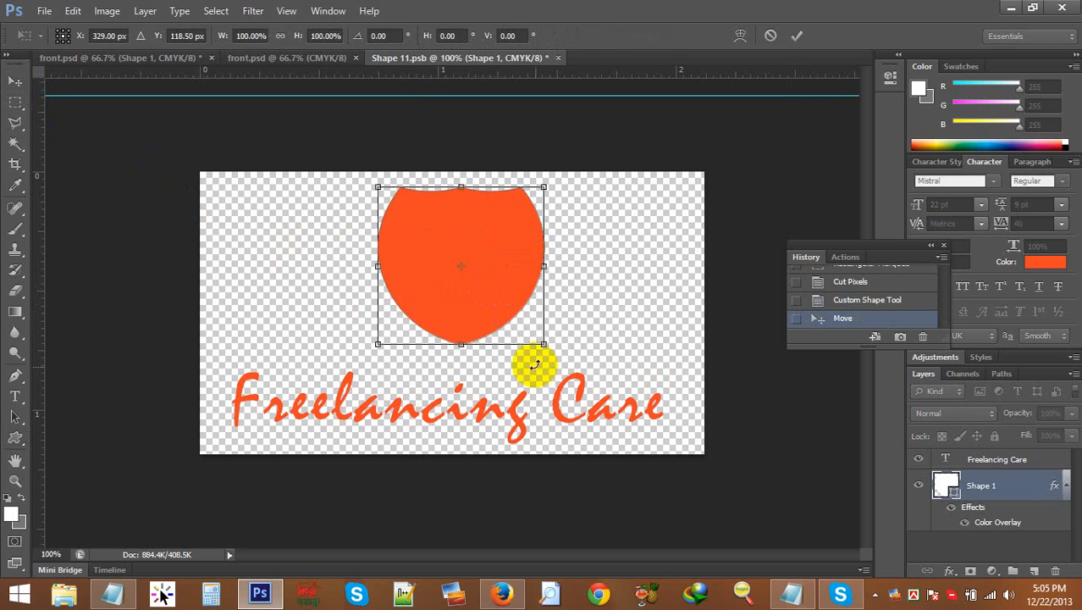
{"action": "left_click_drag", "start_coordinate": [543, 344], "coordinate": [558, 361]}
{"action": "key", "text": "Return"}
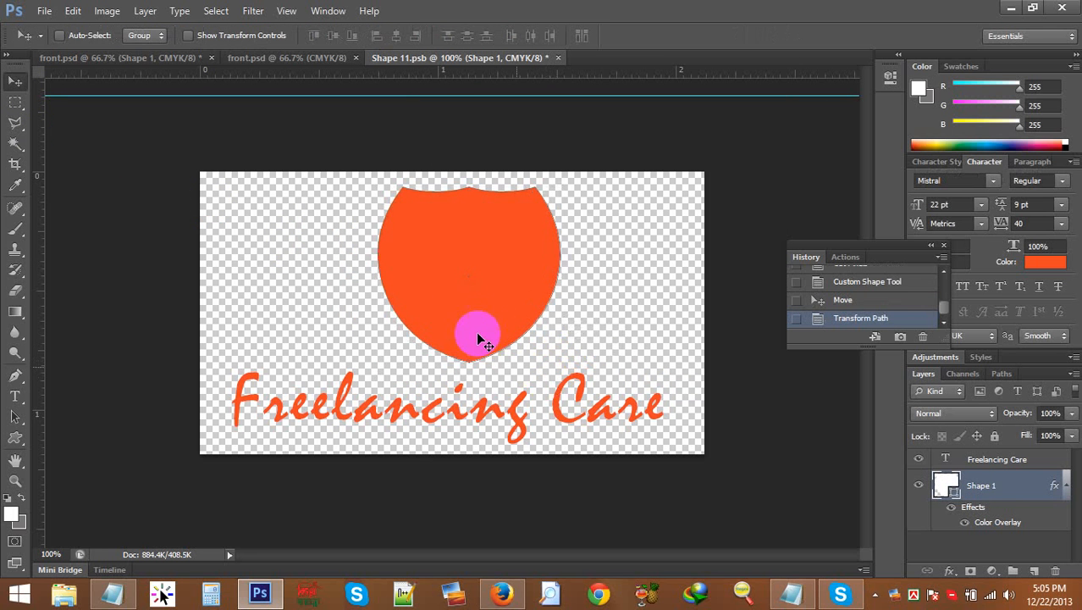
{"action": "left_click_drag", "start_coordinate": [484, 309], "coordinate": [471, 306]}
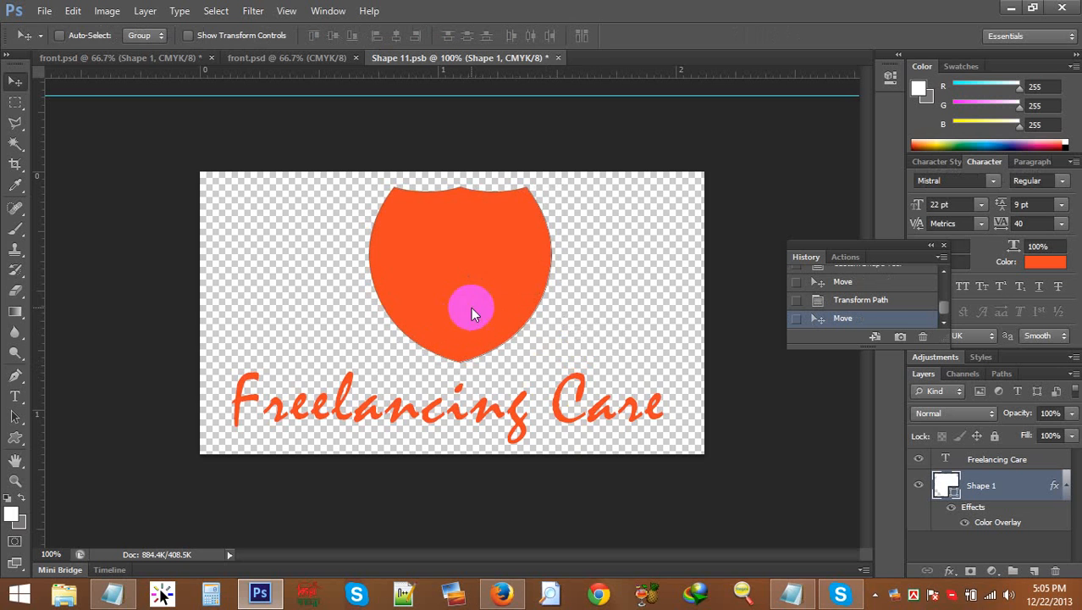
Step: Save the smart object and nudge the F and C letters on the card up to fit inside the shield
{"action": "left_click", "coordinate": [165, 58]}
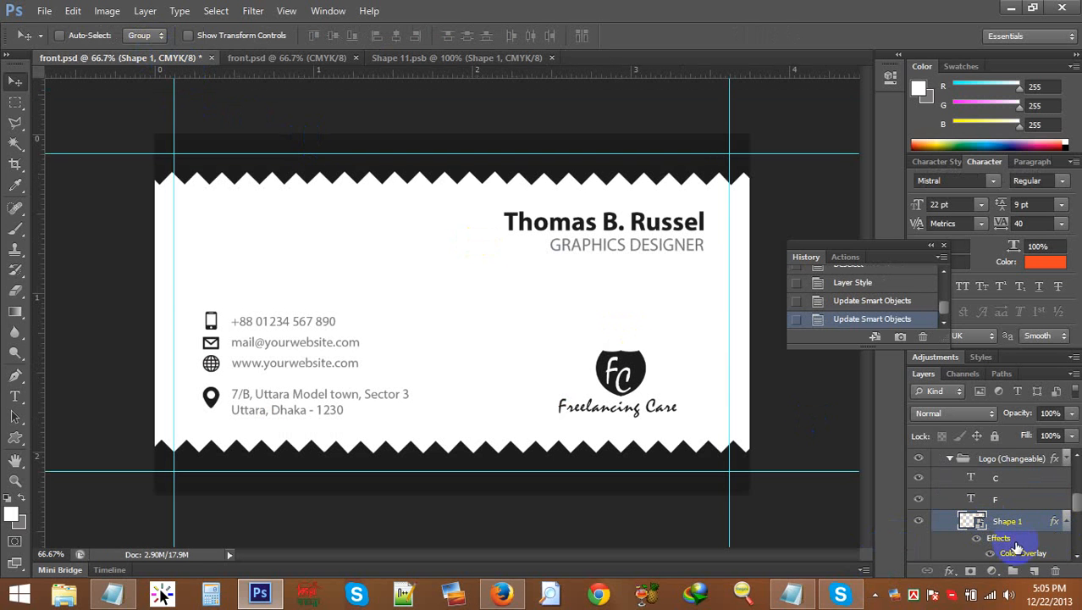
{"action": "left_click", "coordinate": [1010, 497]}
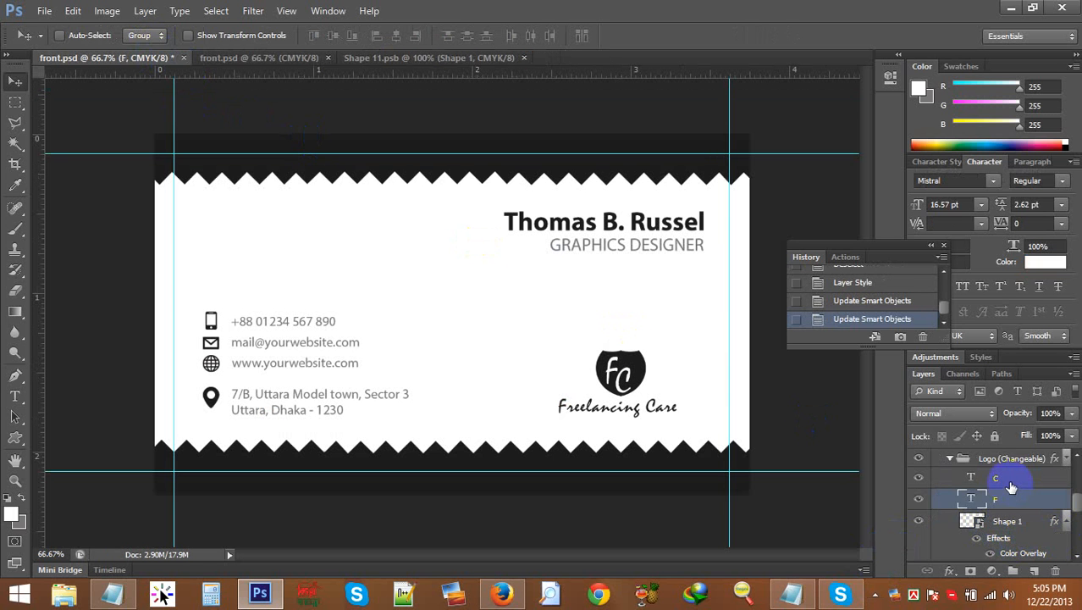
{"action": "left_click", "coordinate": [1010, 483], "text": "shift"}
{"action": "key", "text": "Up"}
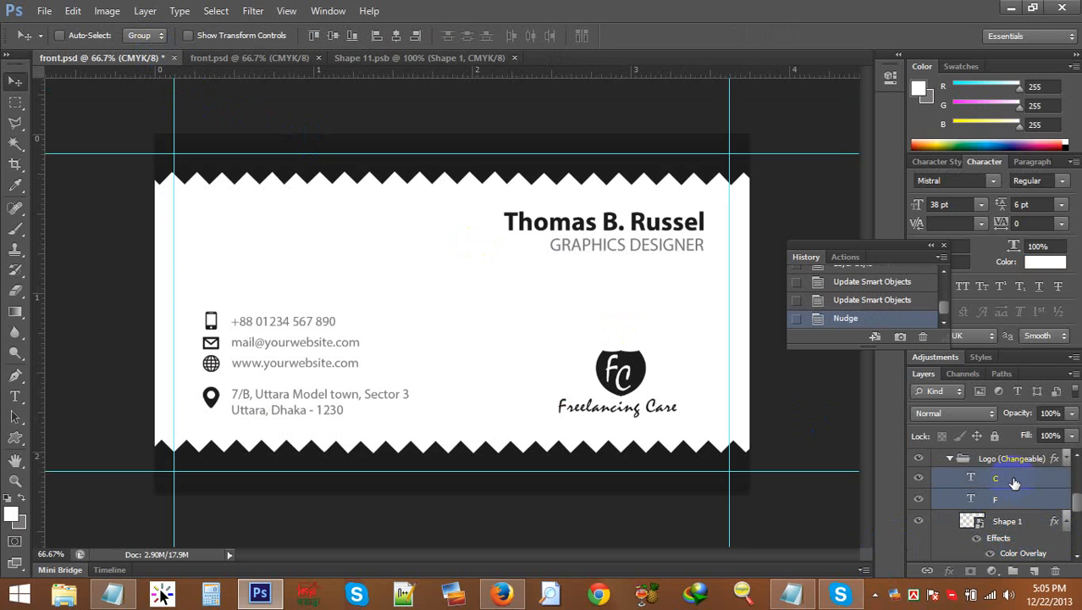
{"action": "left_click", "coordinate": [1015, 481]}
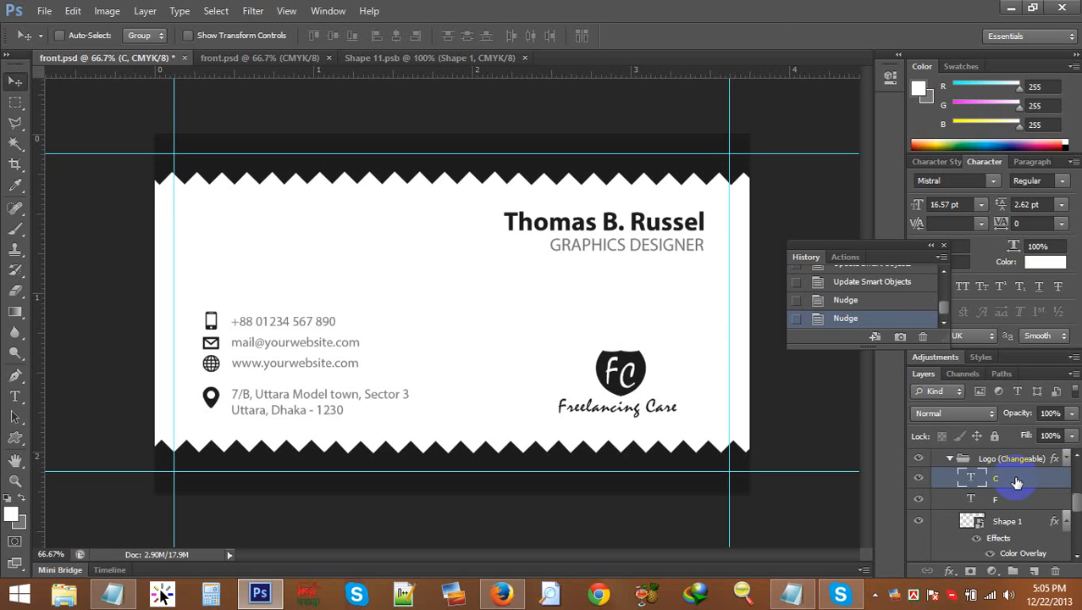
Step: Duplicate the Logo (Changeable) group of the Black version as Logo (Changeable) copy within front.psd
{"action": "left_click", "coordinate": [950, 460]}
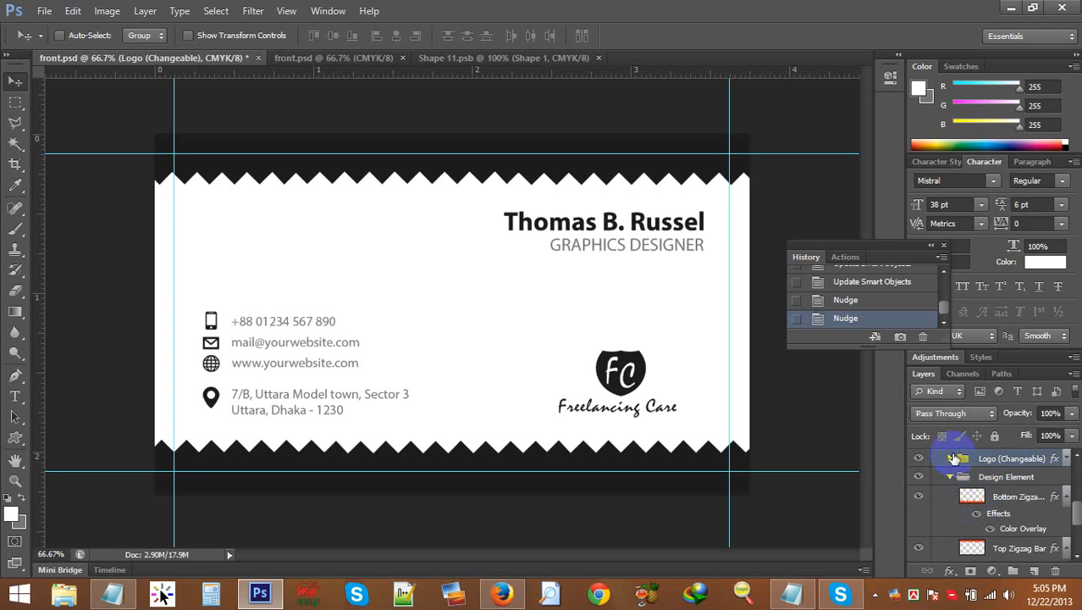
{"action": "left_click", "coordinate": [951, 458]}
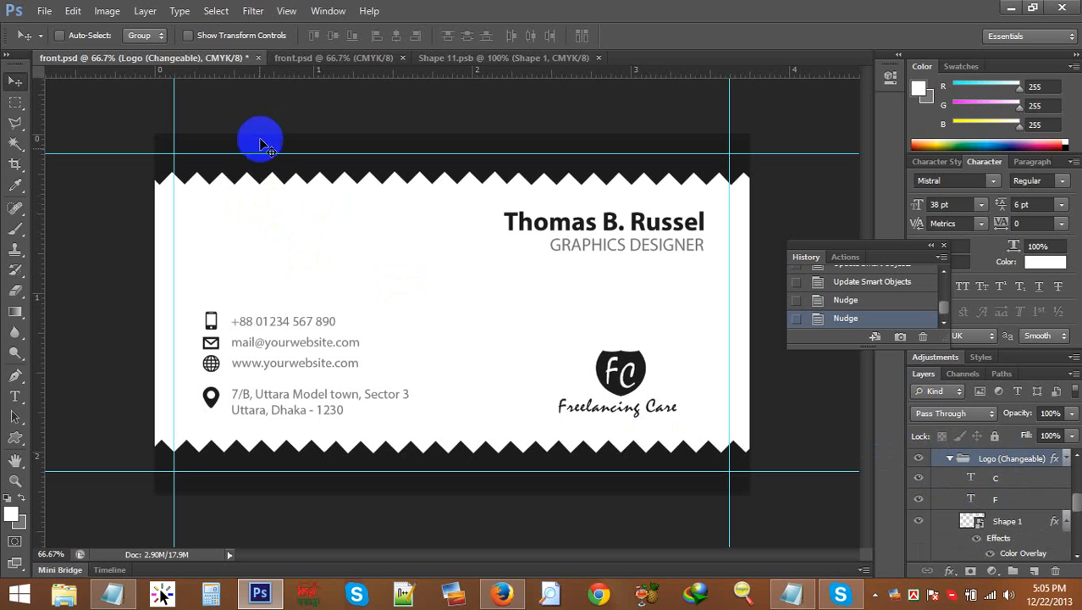
{"action": "right_click", "coordinate": [1001, 461]}
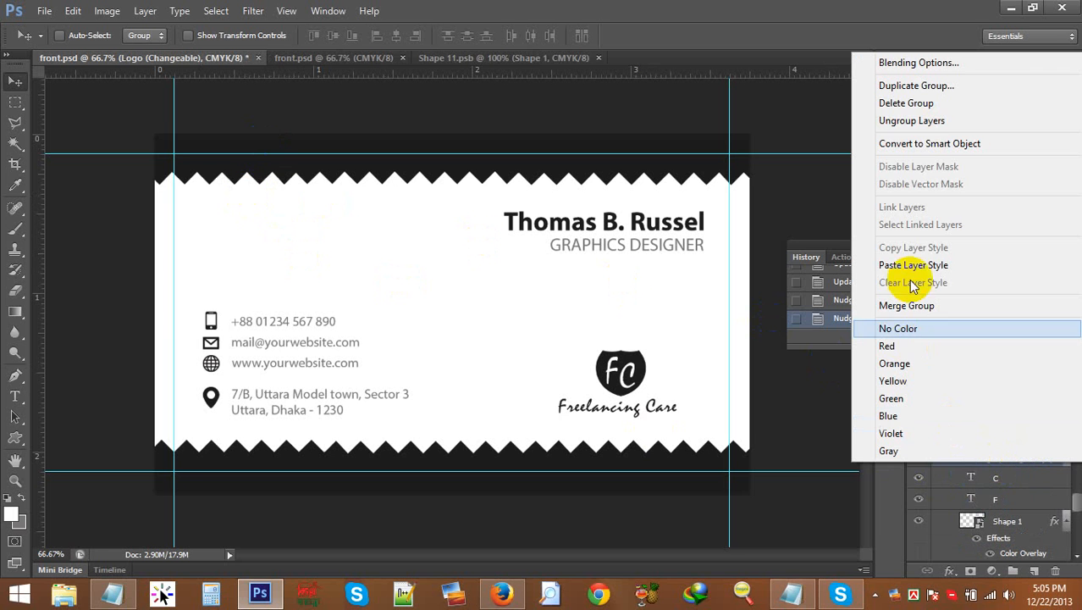
{"action": "left_click", "coordinate": [957, 484]}
{"action": "right_click", "coordinate": [967, 468]}
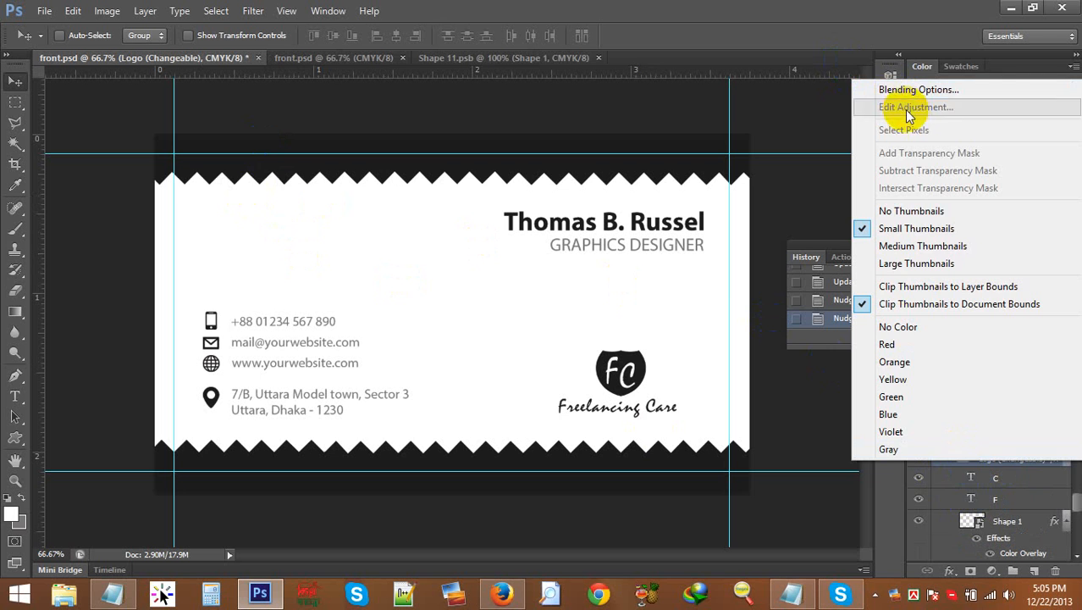
{"action": "left_click", "coordinate": [949, 484]}
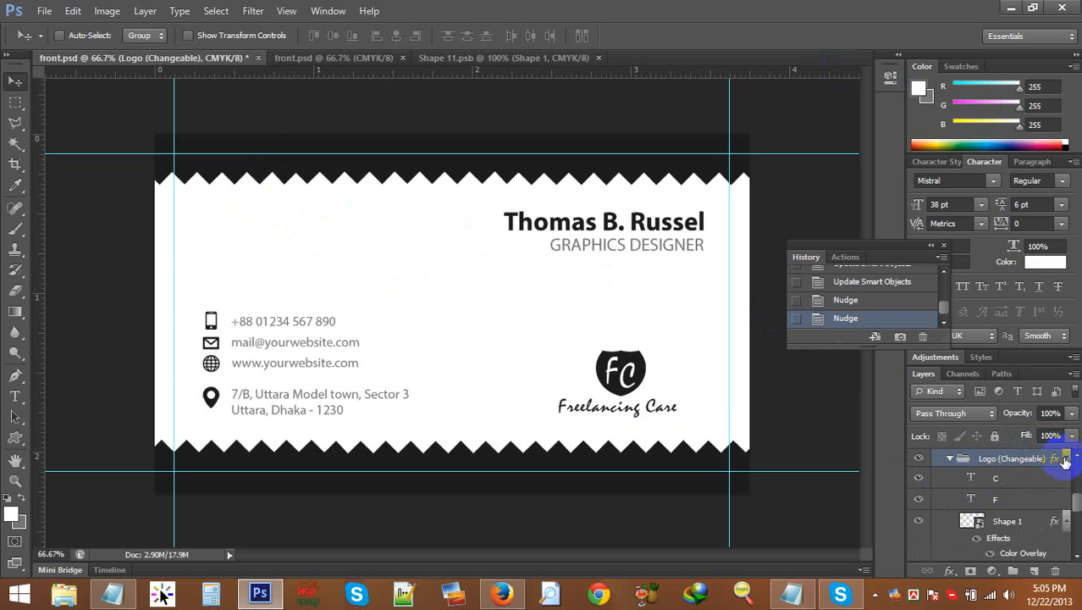
{"action": "left_click", "coordinate": [1065, 457]}
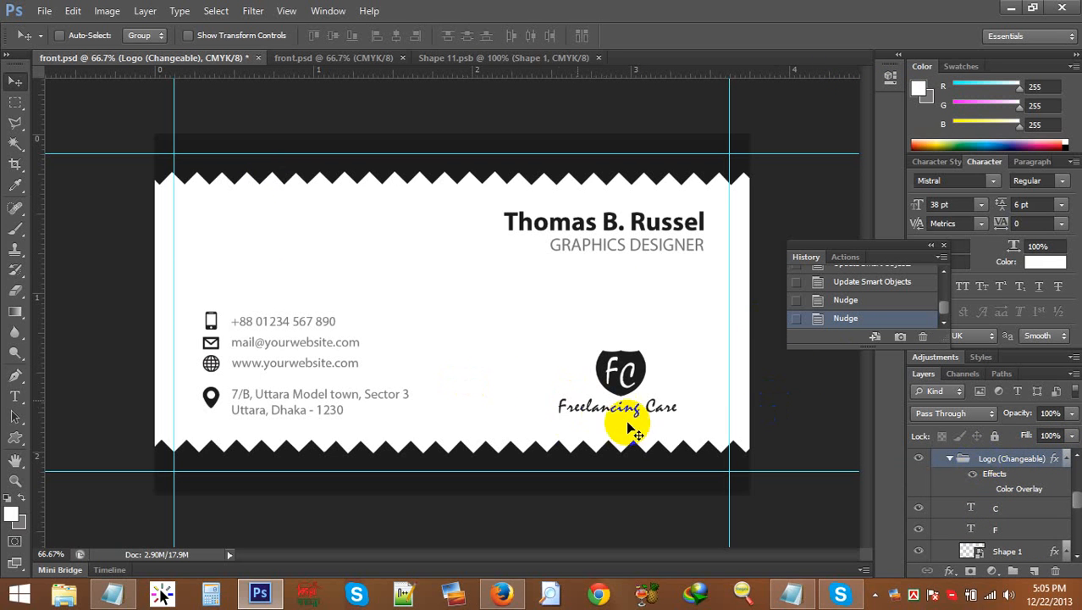
{"action": "right_click", "coordinate": [1028, 458]}
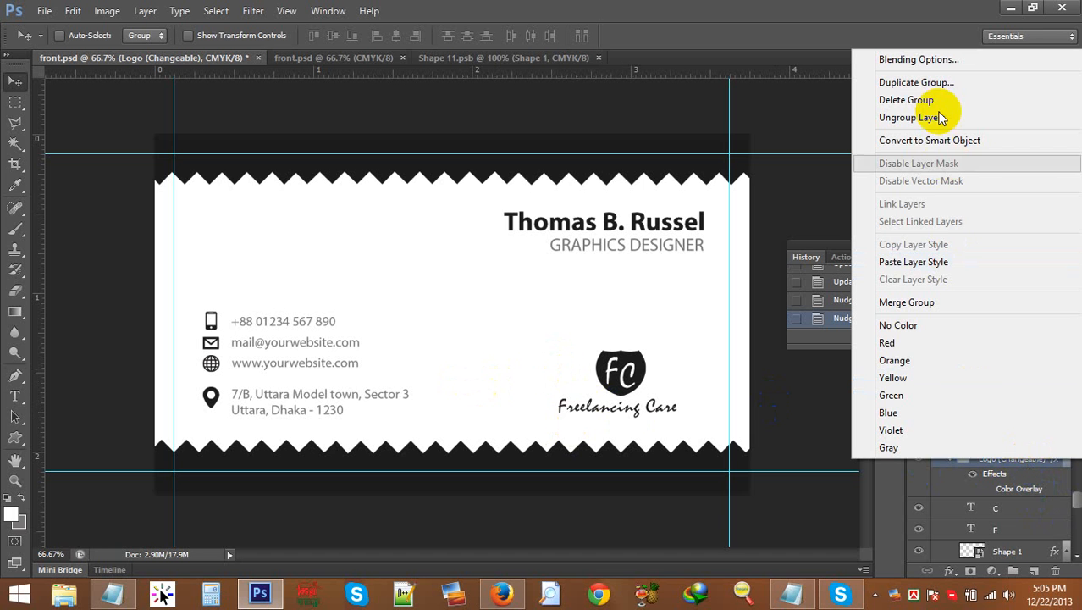
{"action": "left_click", "coordinate": [930, 83]}
{"action": "left_click", "coordinate": [685, 175]}
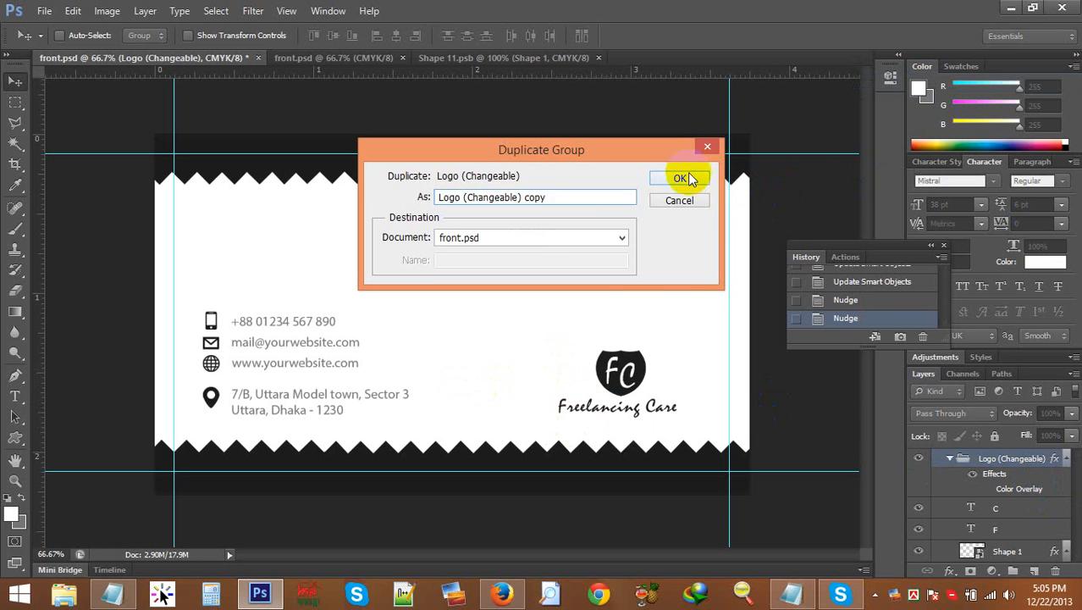
Step: Turn off the original Logo (Changeable) group's layer effects and move the group out of Black to below the Orange group
{"action": "scroll", "coordinate": [1026, 504], "scroll_direction": "up", "scroll_amount": 2}
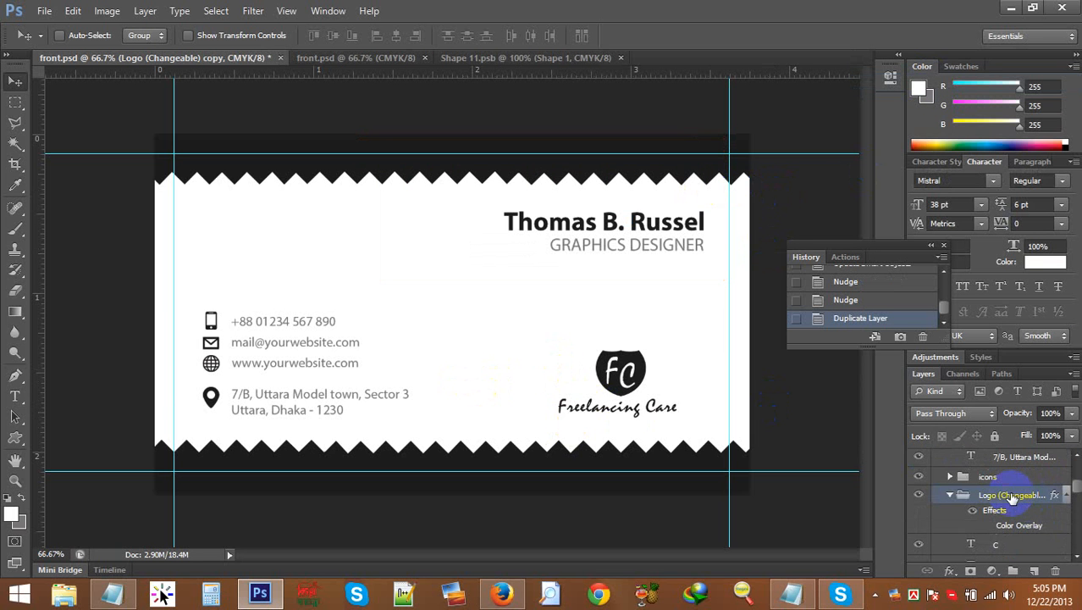
{"action": "scroll", "coordinate": [1012, 500], "scroll_direction": "down", "scroll_amount": 4}
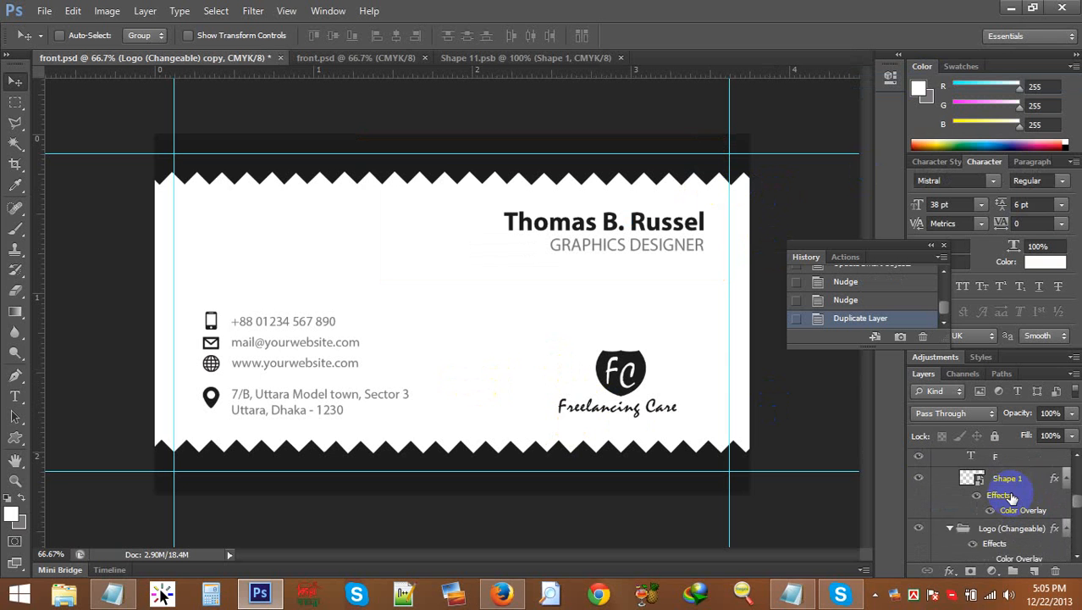
{"action": "left_click", "coordinate": [1012, 493]}
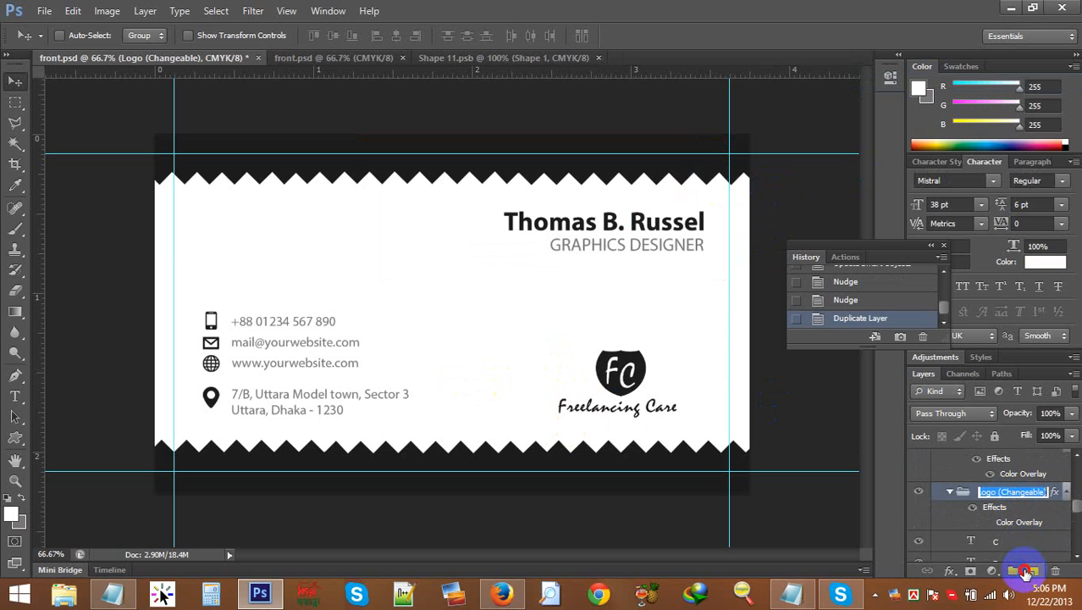
{"action": "left_click", "coordinate": [974, 507]}
{"action": "left_click_drag", "start_coordinate": [975, 496], "coordinate": [981, 549]}
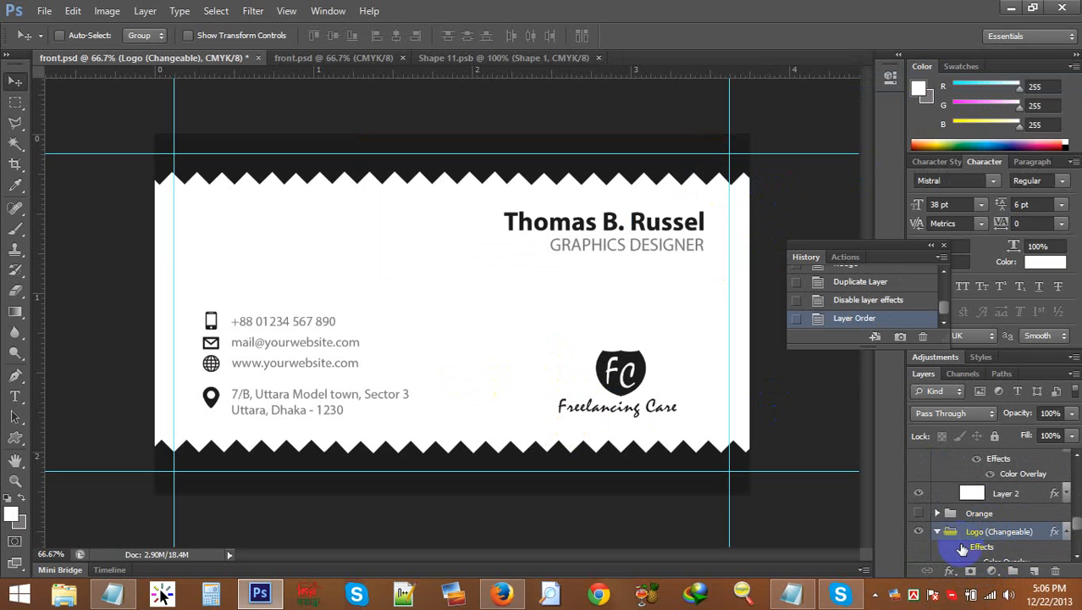
Step: Turn off the Shape 1 layer's effects in the moved logo group and close the Shape 11.psb document
{"action": "left_click", "coordinate": [938, 520]}
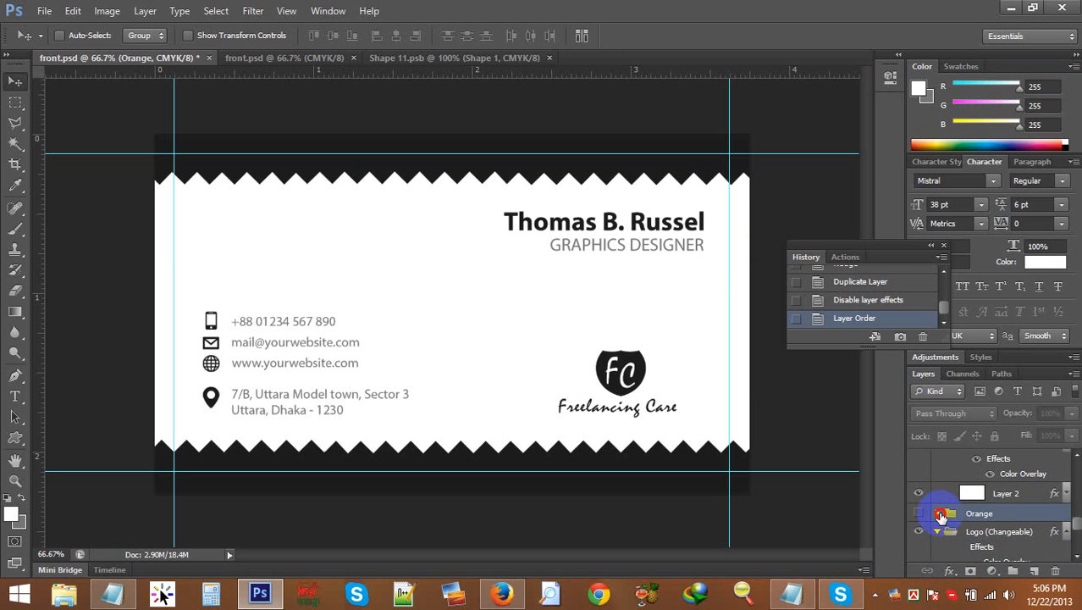
{"action": "left_click", "coordinate": [940, 515]}
{"action": "scroll", "coordinate": [940, 516], "scroll_direction": "down", "scroll_amount": 5}
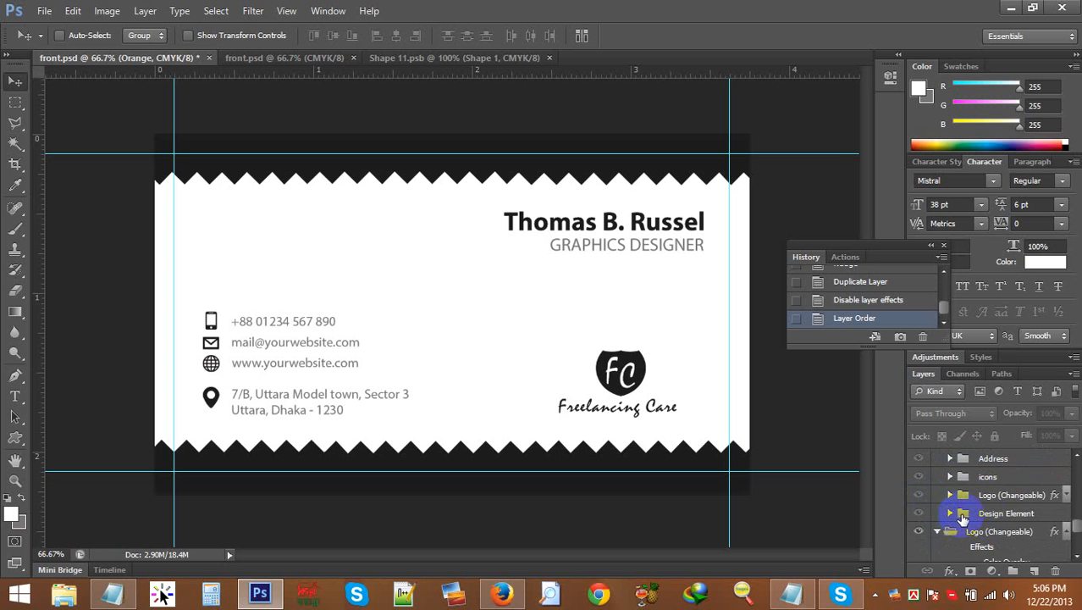
{"action": "scroll", "coordinate": [968, 525], "scroll_direction": "down", "scroll_amount": 1}
{"action": "scroll", "coordinate": [968, 525], "scroll_direction": "down", "scroll_amount": 2}
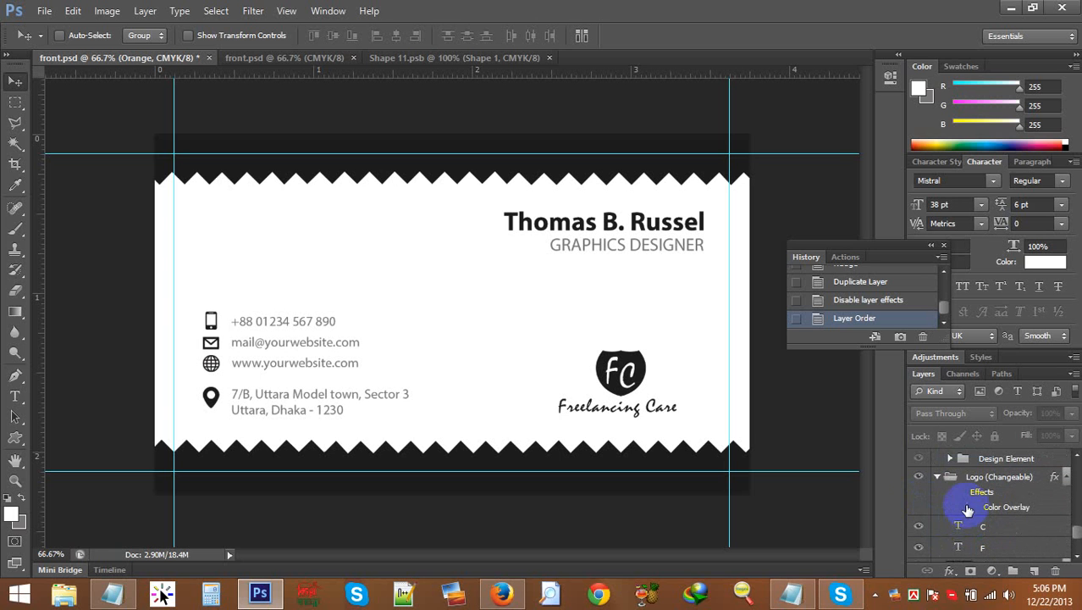
{"action": "left_click", "coordinate": [1068, 478]}
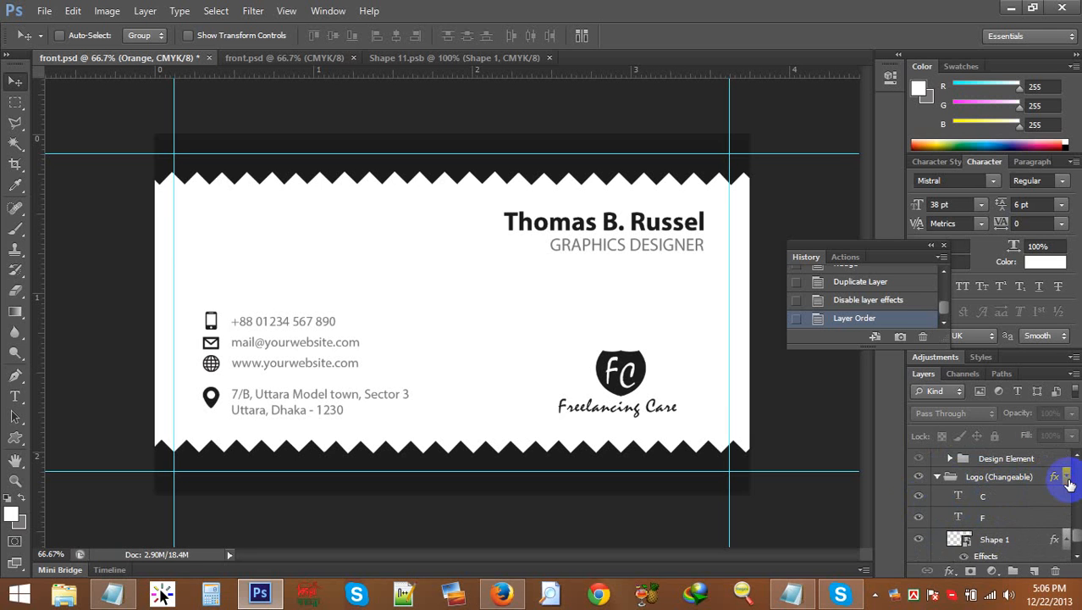
{"action": "double_click", "coordinate": [968, 541]}
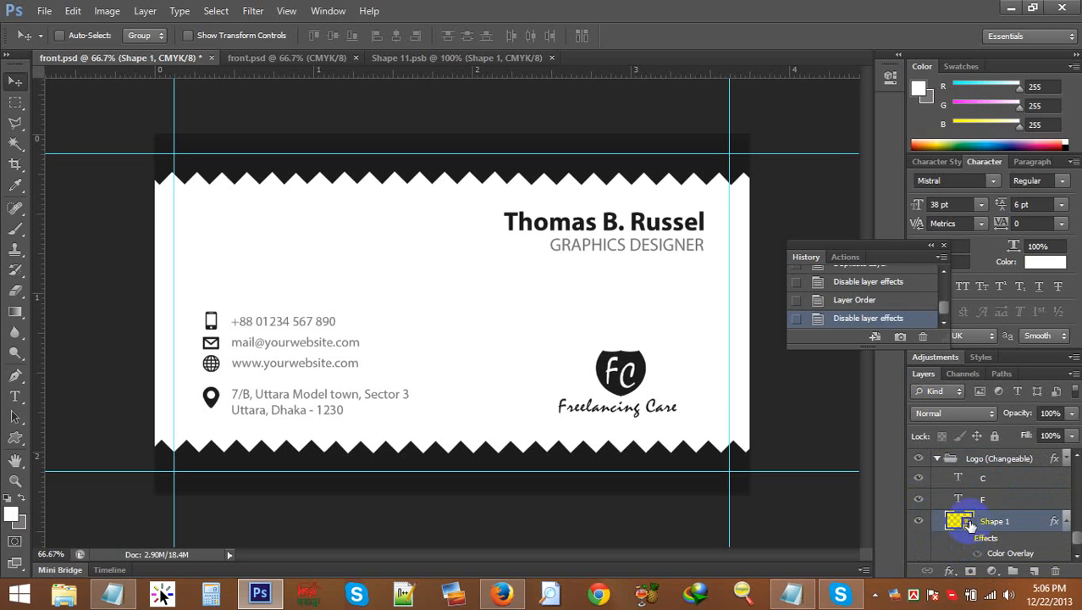
{"action": "double_click", "coordinate": [969, 525]}
{"action": "left_click", "coordinate": [551, 59]}
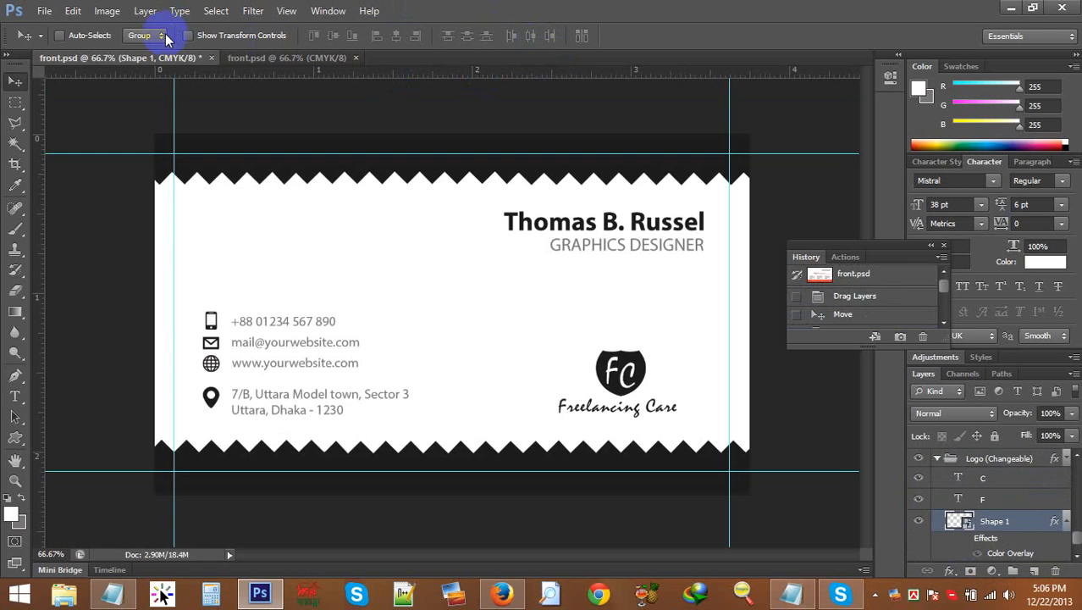
Step: Delete the old Logo (Changeable) group from inside the Orange group
{"action": "scroll", "coordinate": [999, 515], "scroll_direction": "up", "scroll_amount": 2}
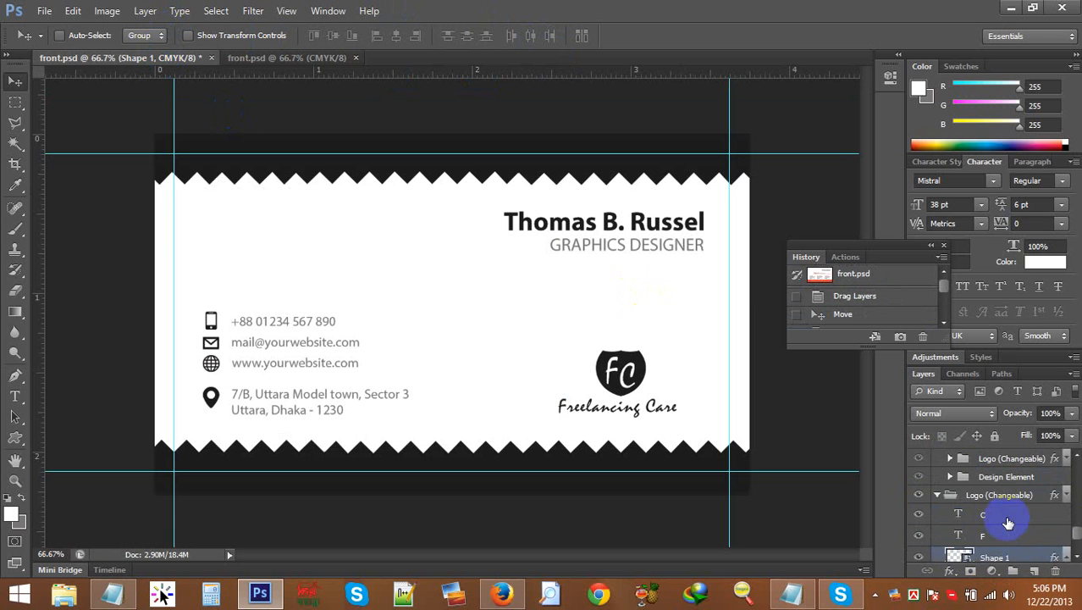
{"action": "scroll", "coordinate": [1001, 518], "scroll_direction": "up", "scroll_amount": 1}
{"action": "left_click", "coordinate": [993, 497]}
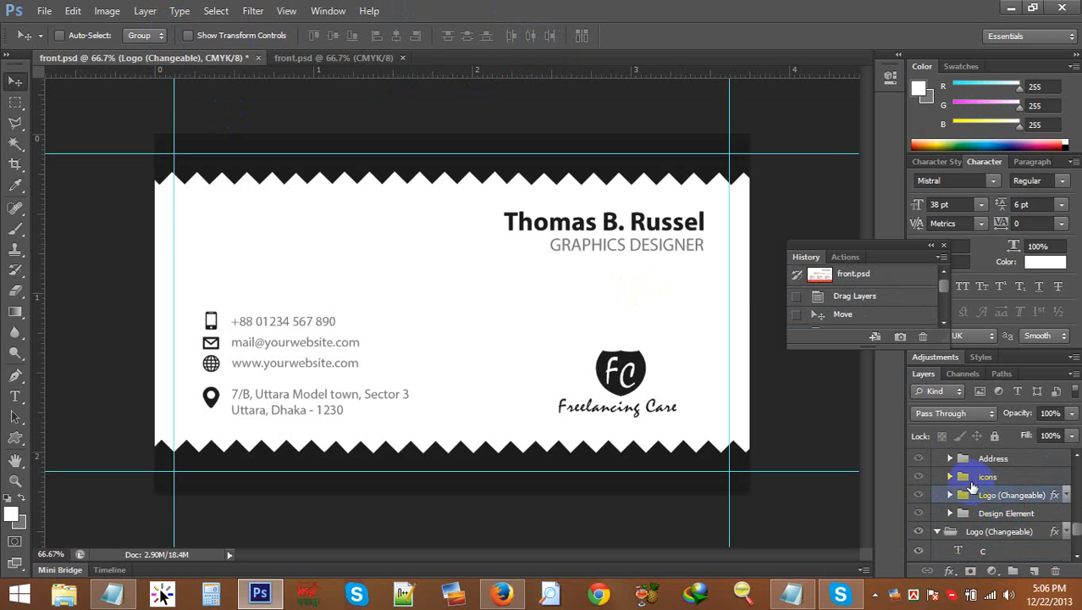
{"action": "key", "text": "Delete"}
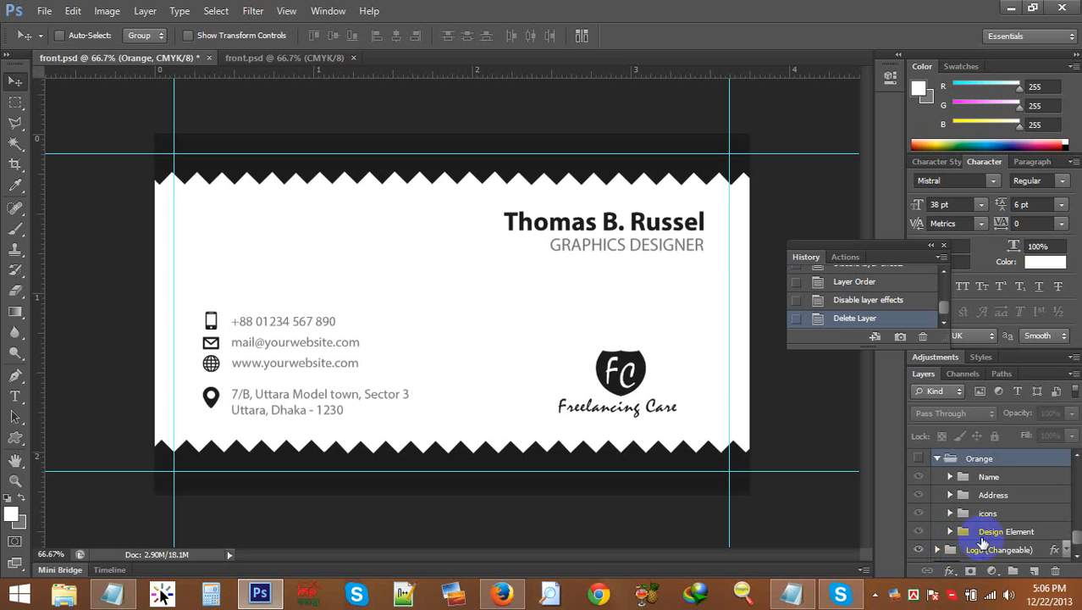
Step: Try to place the remaining Logo (Changeable) group among the subgroups of the Orange group
{"action": "scroll", "coordinate": [993, 535], "scroll_direction": "down", "scroll_amount": 1}
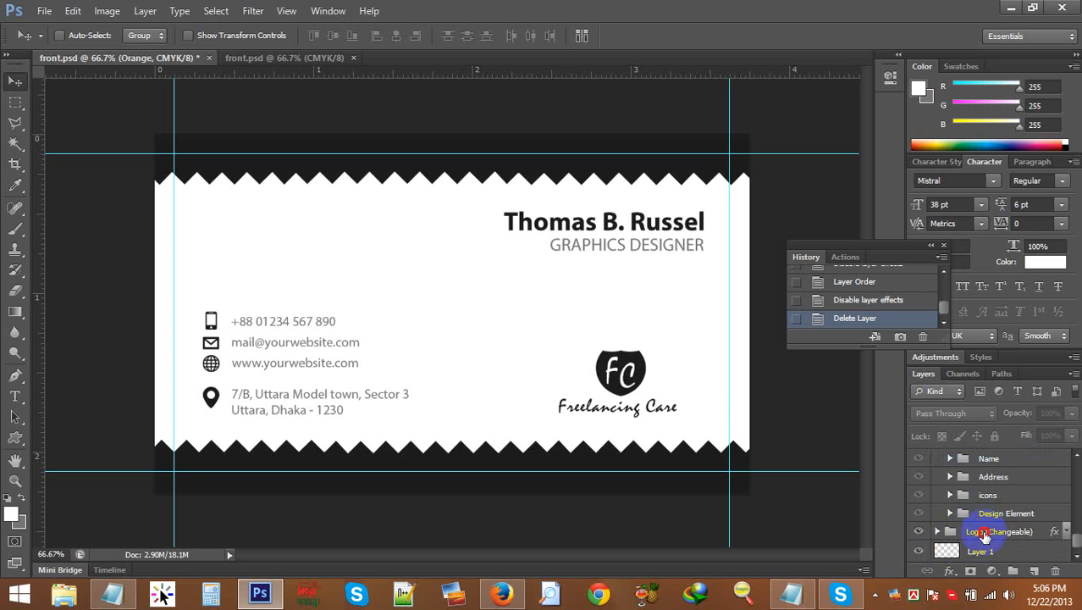
{"action": "left_click_drag", "start_coordinate": [984, 535], "coordinate": [1058, 513]}
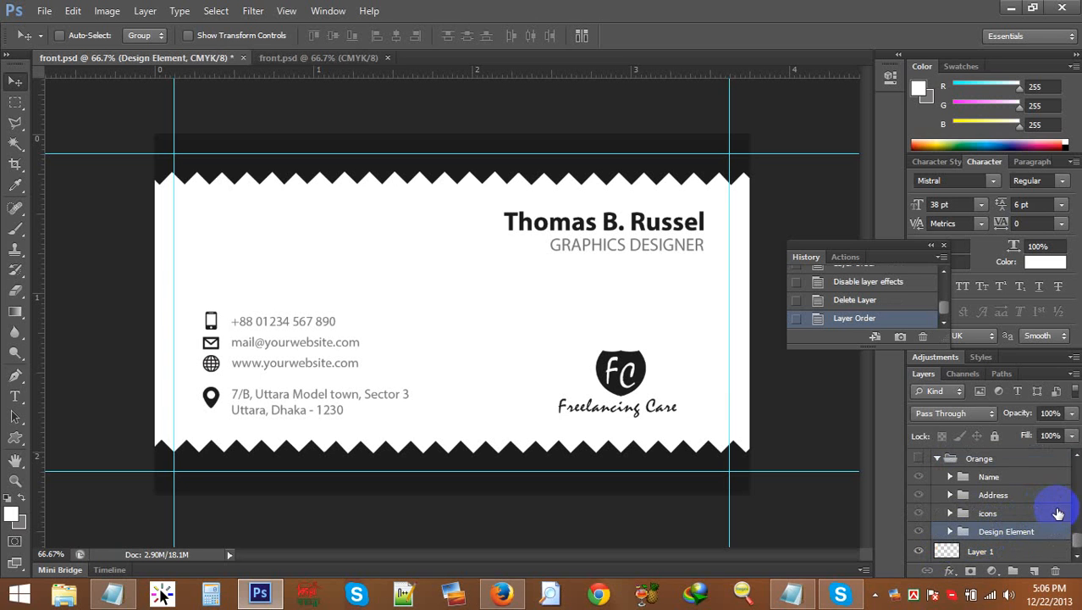
{"action": "key", "text": "ctrl+z"}
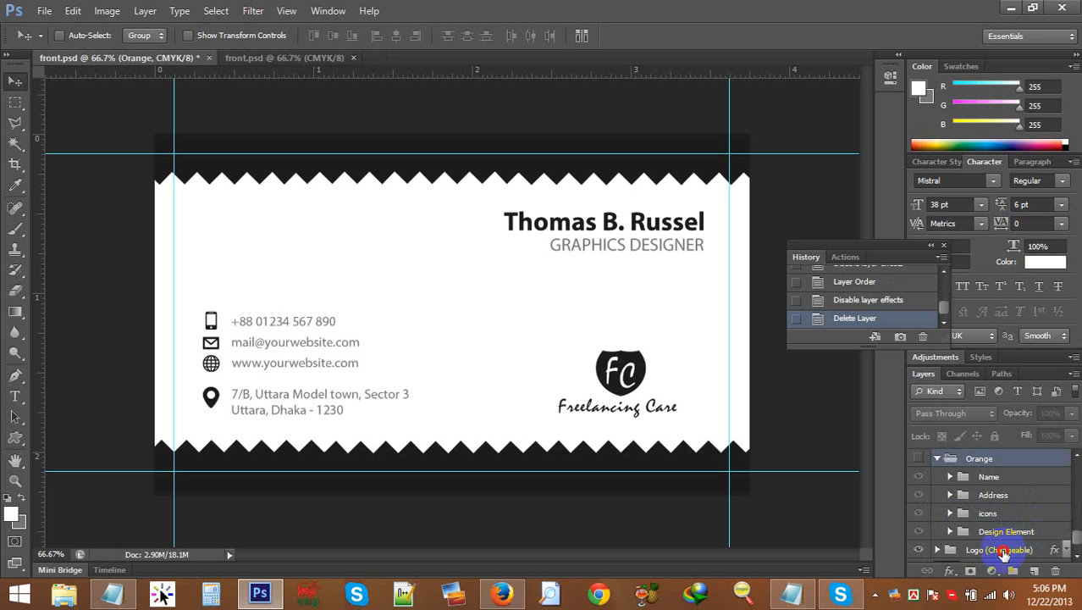
{"action": "left_click", "coordinate": [997, 552]}
{"action": "left_click_drag", "start_coordinate": [970, 550], "coordinate": [1029, 484]}
{"action": "left_click", "coordinate": [1029, 484]}
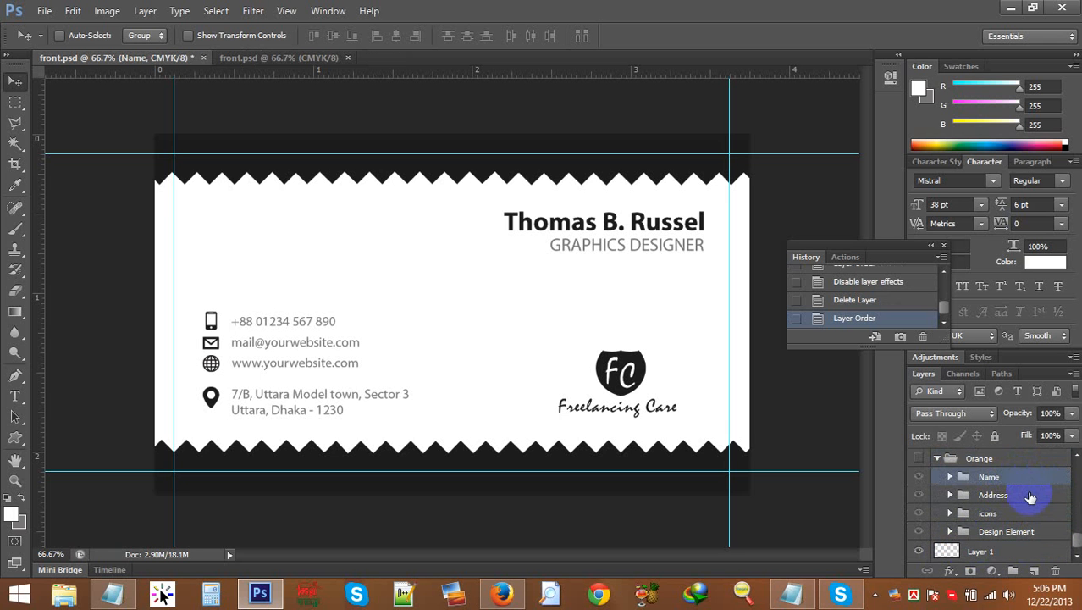
{"action": "key", "text": "ctrl+z"}
{"action": "left_click_drag", "start_coordinate": [1012, 550], "coordinate": [1042, 479]}
{"action": "left_click", "coordinate": [1042, 480]}
{"action": "key", "text": "ctrl+z"}
Step: Move the Logo (Changeable) group into the Orange group and put the Address group above it
{"action": "left_click_drag", "start_coordinate": [1015, 549], "coordinate": [989, 468]}
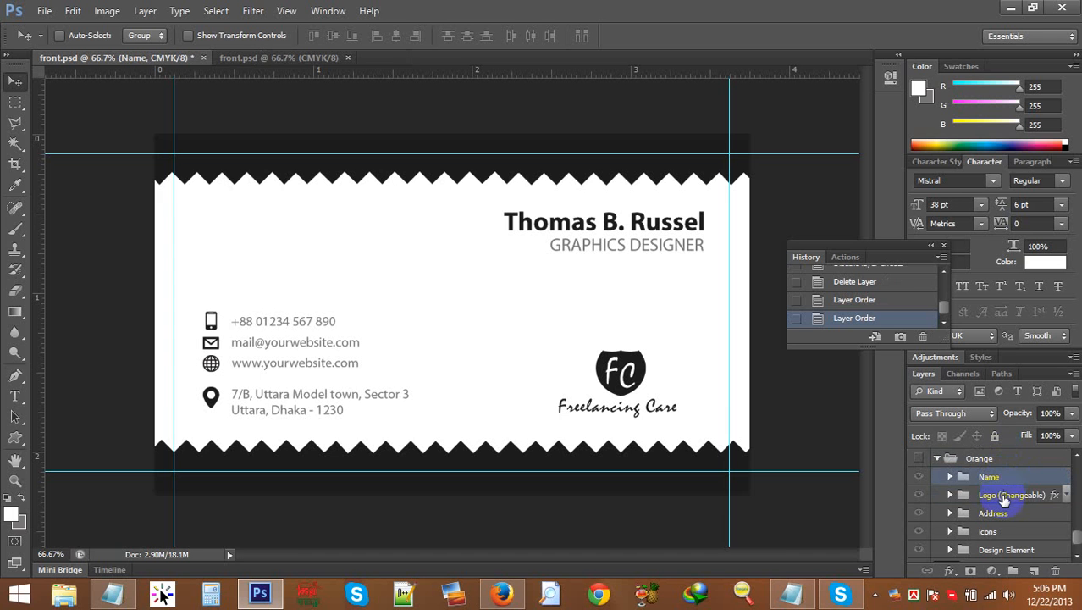
{"action": "left_click", "coordinate": [1005, 499]}
{"action": "left_click_drag", "start_coordinate": [1005, 512], "coordinate": [1023, 487]}
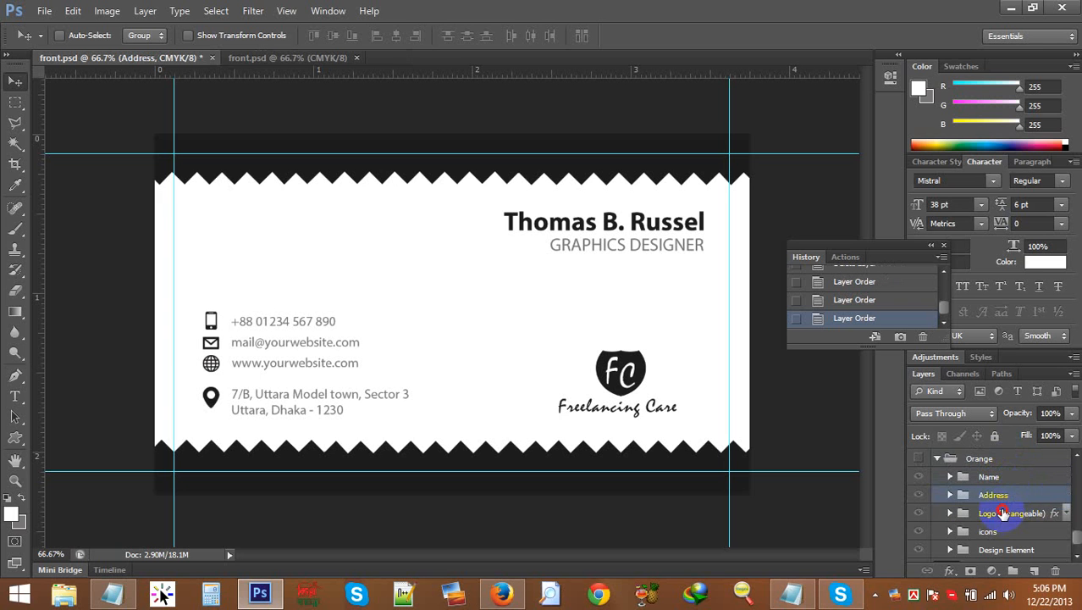
Step: Try to move the icons group above the Logo (Changeable) group in Orange, and undo the move
{"action": "left_click", "coordinate": [1003, 513]}
{"action": "left_click", "coordinate": [1001, 549]}
{"action": "left_click_drag", "start_coordinate": [991, 533], "coordinate": [975, 493]}
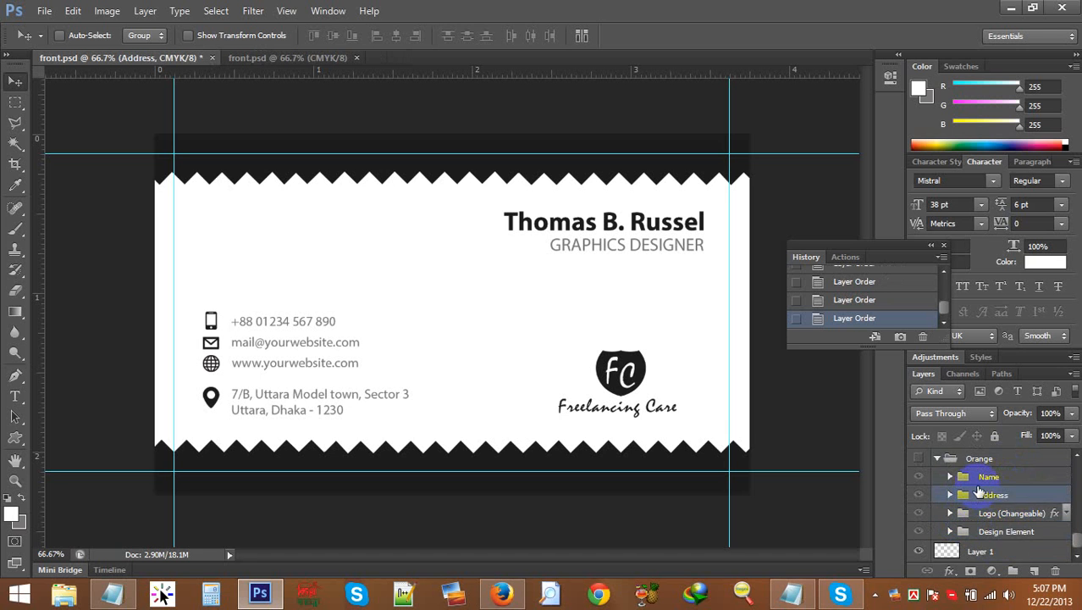
{"action": "key", "text": "ctrl+z"}
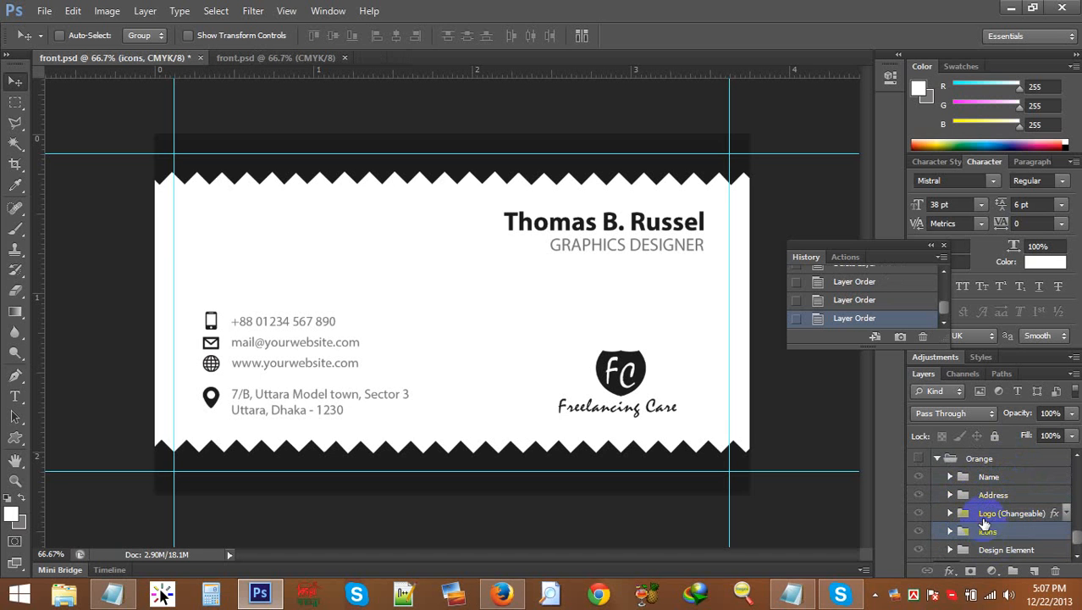
Step: Select Orange's Logo (Changeable) group and collapse the Name, Address and icons subgroups inside the Black group
{"action": "left_click", "coordinate": [984, 518]}
{"action": "scroll", "coordinate": [948, 508], "scroll_direction": "down", "scroll_amount": 1}
{"action": "left_click", "coordinate": [950, 513], "text": "ctrl"}
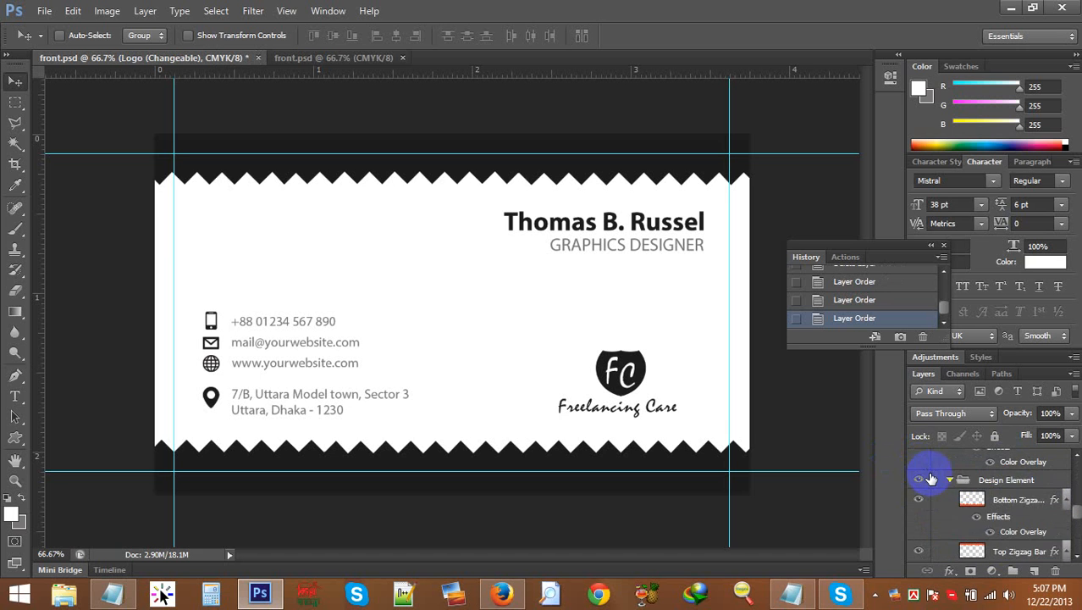
{"action": "scroll", "coordinate": [965, 527], "scroll_direction": "up", "scroll_amount": 1}
{"action": "scroll", "coordinate": [959, 530], "scroll_direction": "up", "scroll_amount": 4}
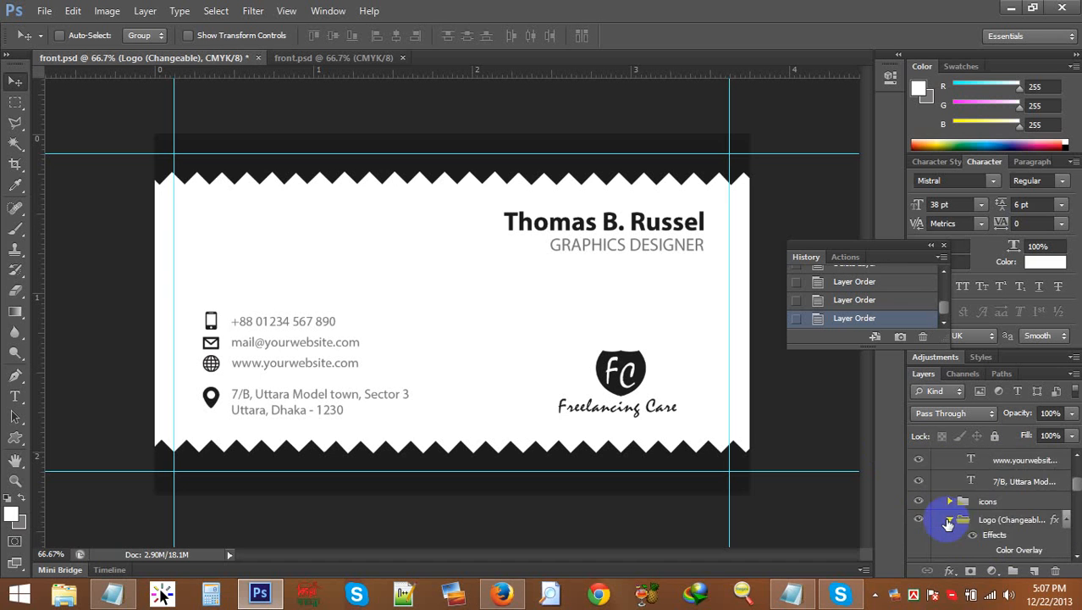
{"action": "scroll", "coordinate": [948, 524], "scroll_direction": "up", "scroll_amount": 3}
{"action": "scroll", "coordinate": [957, 481], "scroll_direction": "up", "scroll_amount": 1}
{"action": "left_click", "coordinate": [950, 496]}
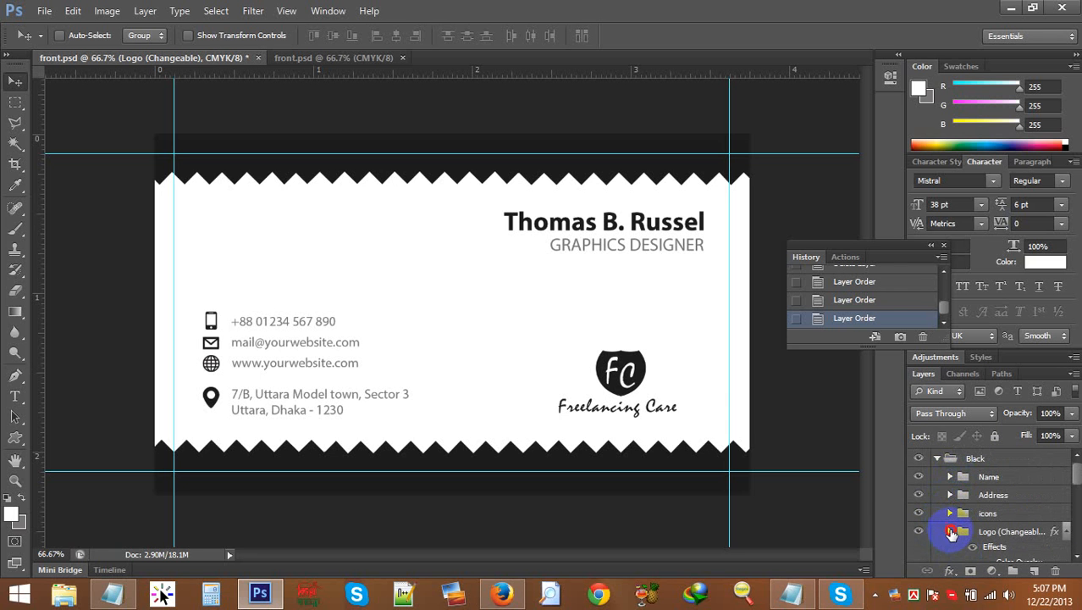
Step: Collapse the logo copy with its effects list, and fold up the Orange and Black groups
{"action": "double_click", "coordinate": [951, 533]}
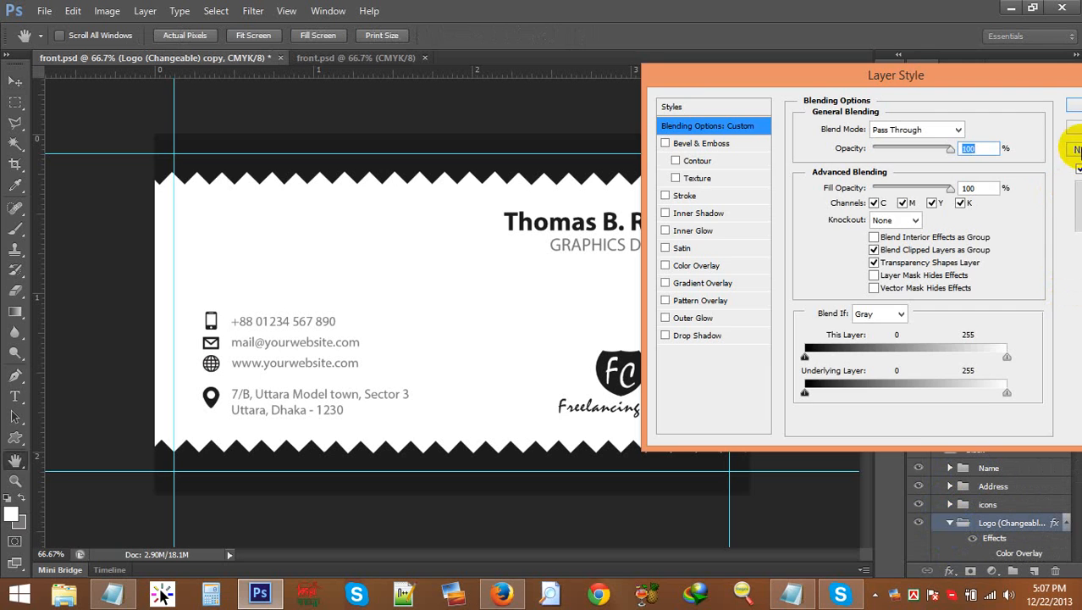
{"action": "left_click", "coordinate": [1074, 124]}
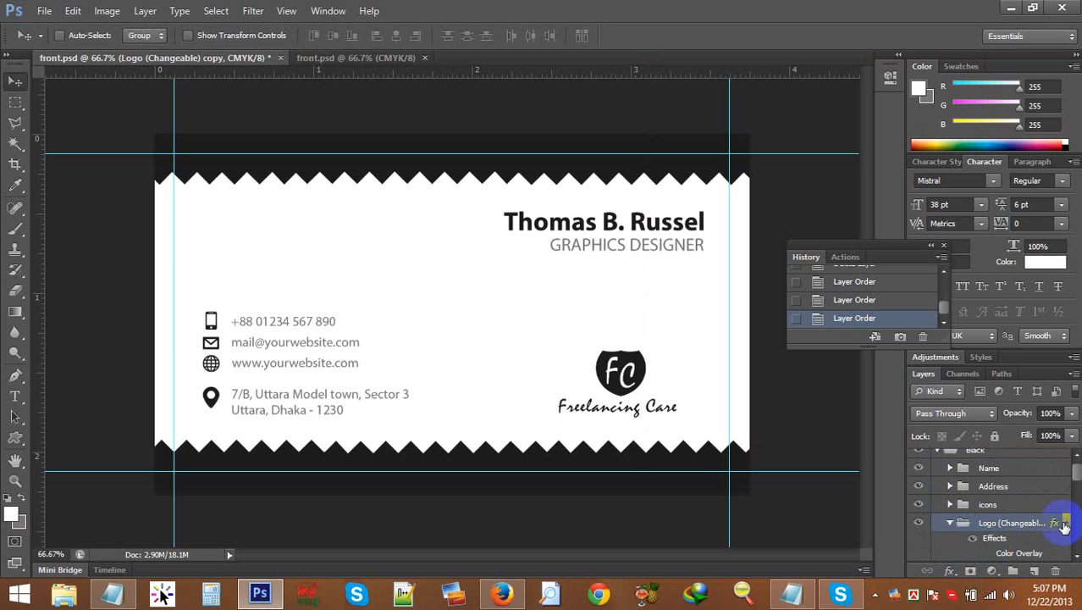
{"action": "left_click", "coordinate": [1067, 526]}
{"action": "scroll", "coordinate": [965, 515], "scroll_direction": "down", "scroll_amount": 1}
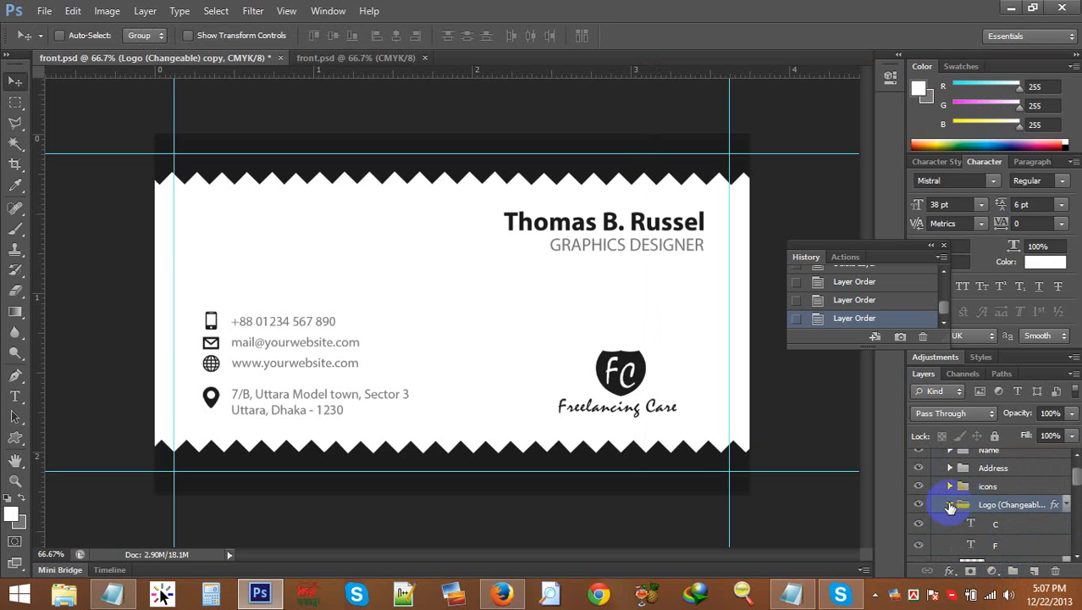
{"action": "left_click", "coordinate": [949, 505]}
{"action": "scroll", "coordinate": [962, 536], "scroll_direction": "down", "scroll_amount": 1}
{"action": "left_click", "coordinate": [949, 505]}
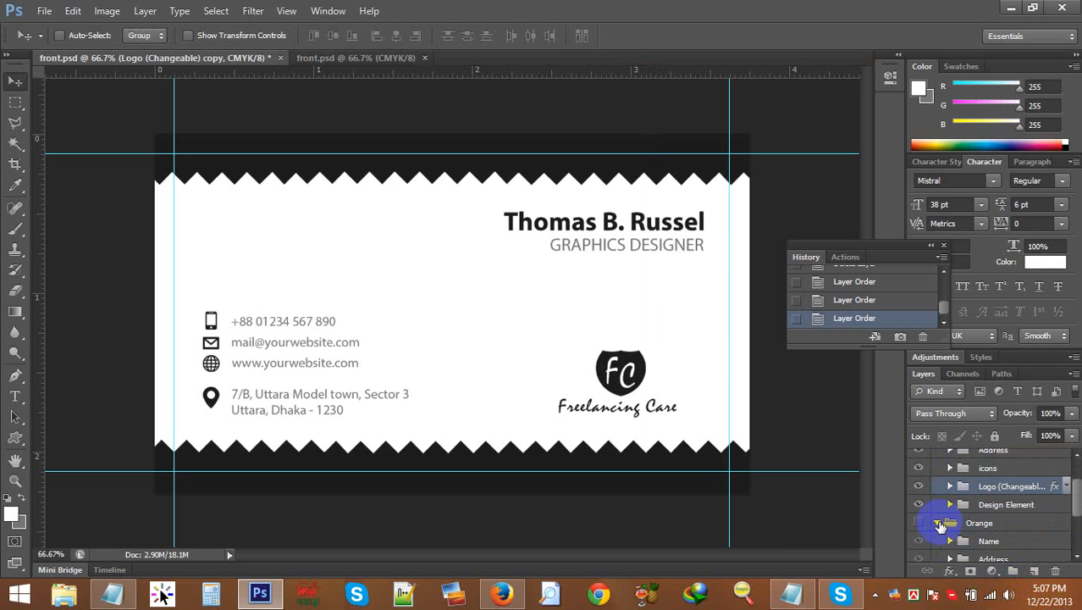
{"action": "left_click", "coordinate": [940, 524]}
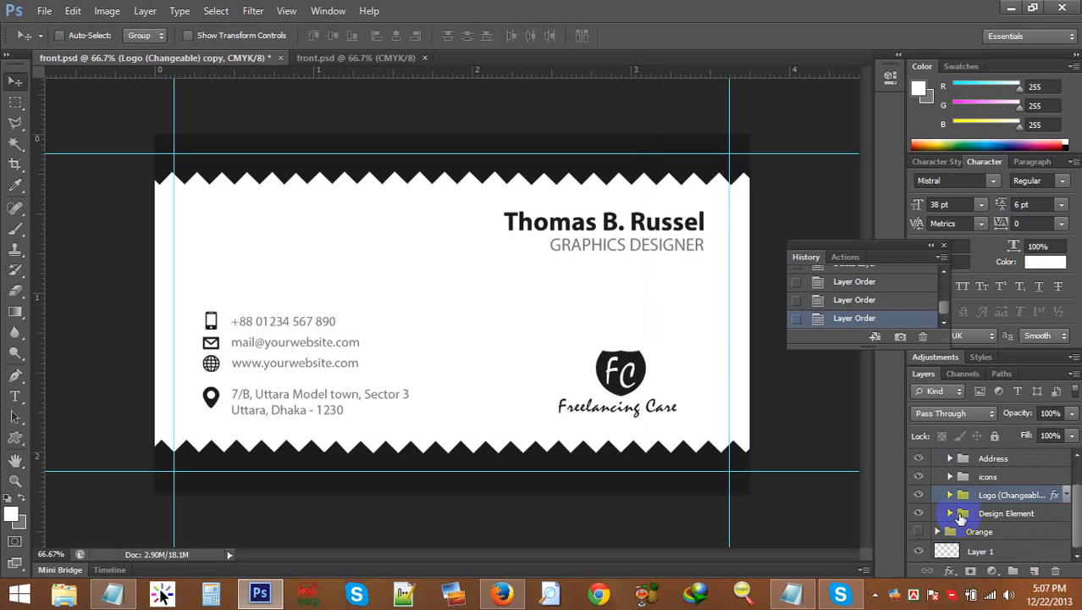
{"action": "scroll", "coordinate": [940, 475], "scroll_direction": "up", "scroll_amount": 1}
{"action": "left_click", "coordinate": [940, 460]}
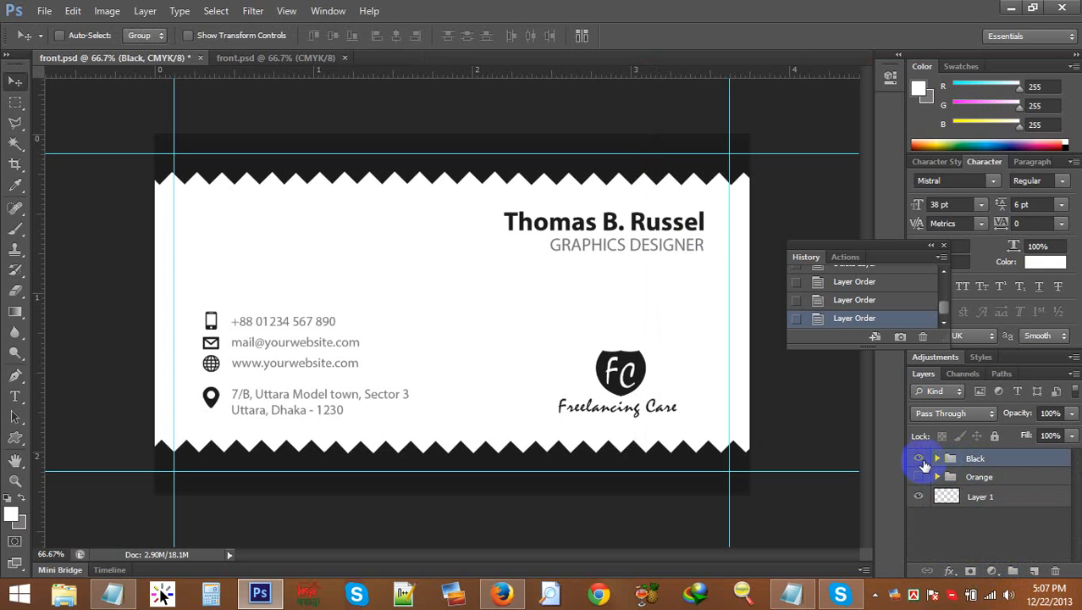
Step: Toggle the visibility of the Black and Orange groups to compare the two colour versions of the card
{"action": "left_click", "coordinate": [918, 458]}
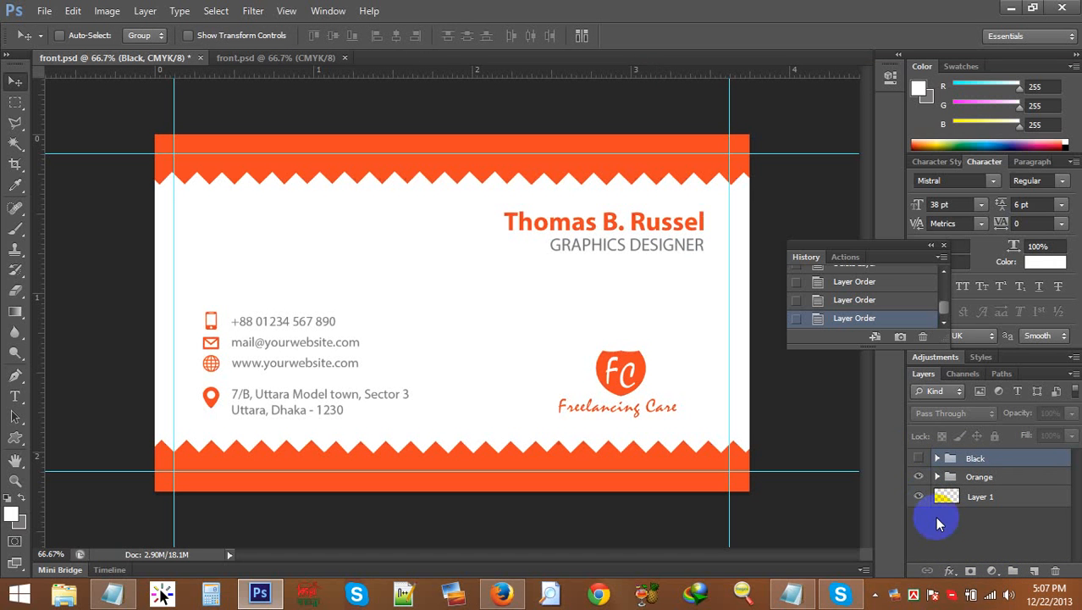
{"action": "left_click", "coordinate": [917, 460]}
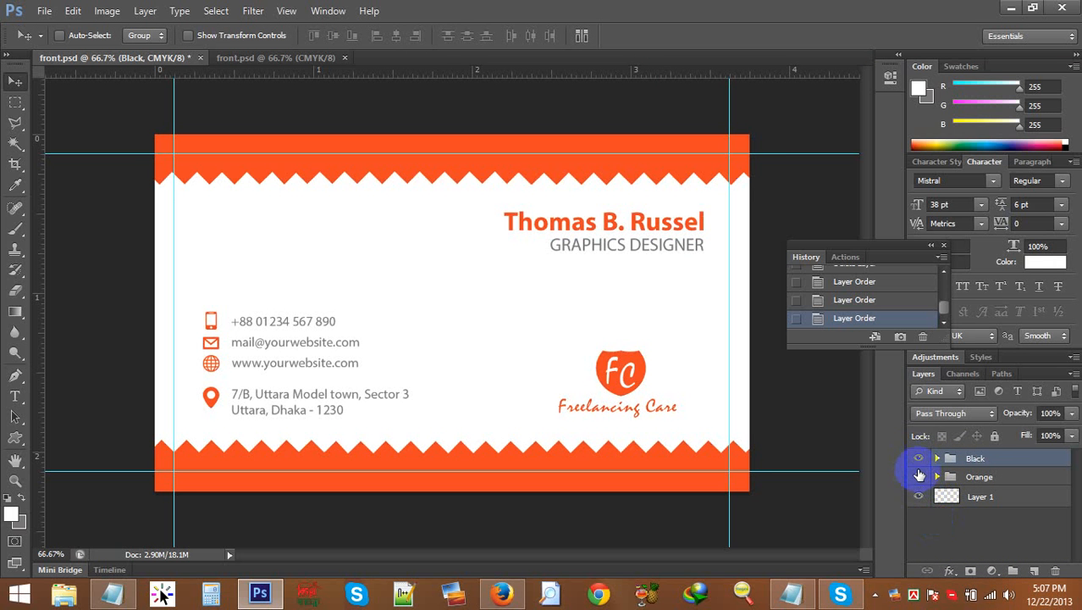
{"action": "left_click", "coordinate": [918, 477]}
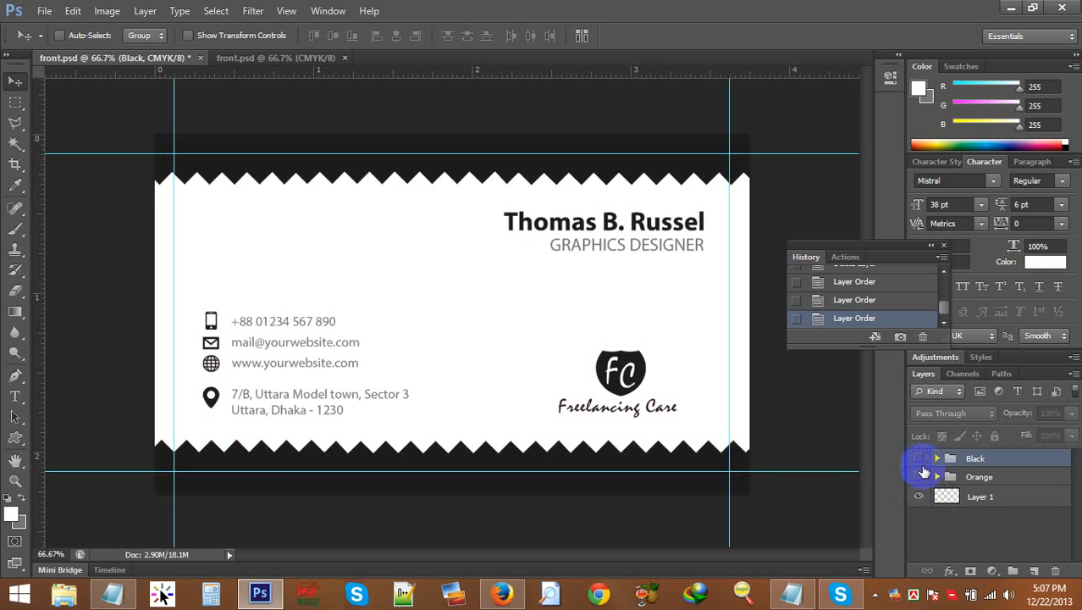
{"action": "left_click", "coordinate": [918, 458]}
{"action": "left_click", "coordinate": [919, 476]}
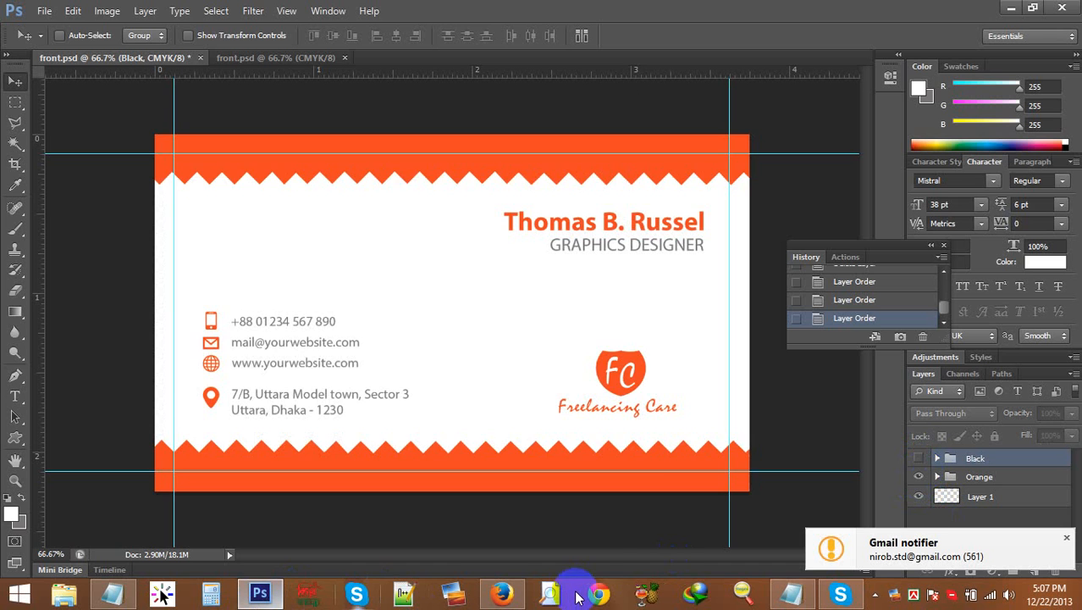
Step: Switch to Firefox and open the item link from the newest GraphicRiver e-mail in Gmail's Updates category
{"action": "left_click", "coordinate": [499, 593]}
{"action": "left_click", "coordinate": [148, 11]}
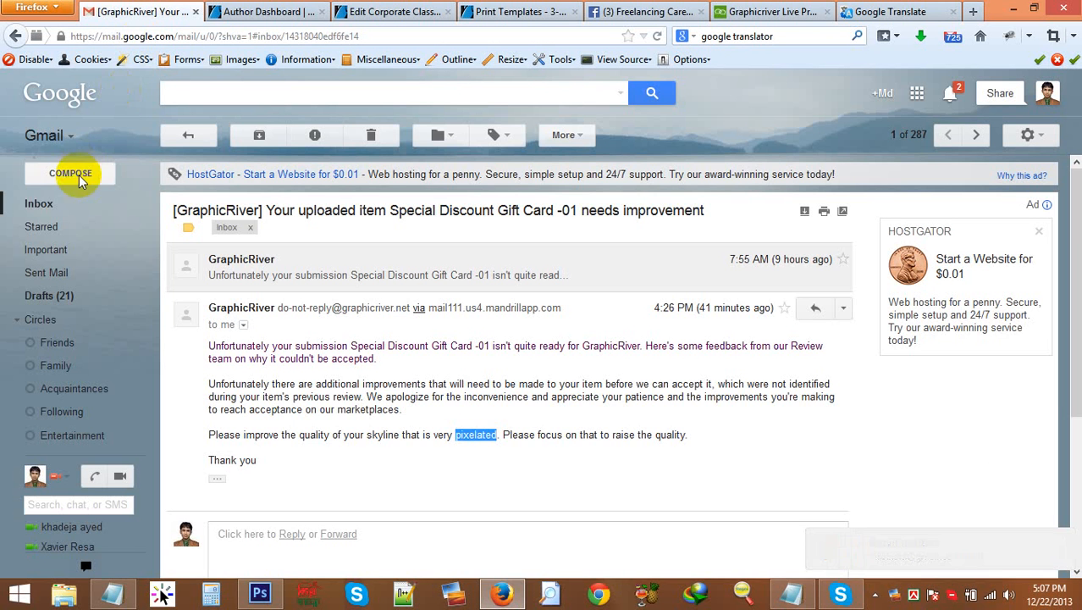
{"action": "left_click", "coordinate": [119, 212]}
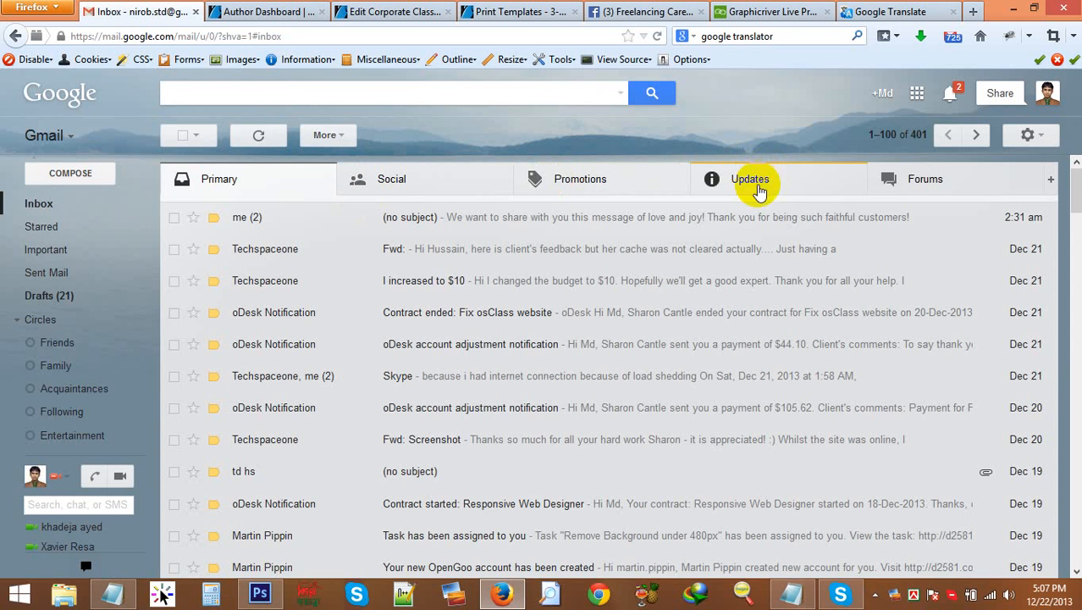
{"action": "left_click", "coordinate": [753, 180]}
{"action": "left_click", "coordinate": [520, 230]}
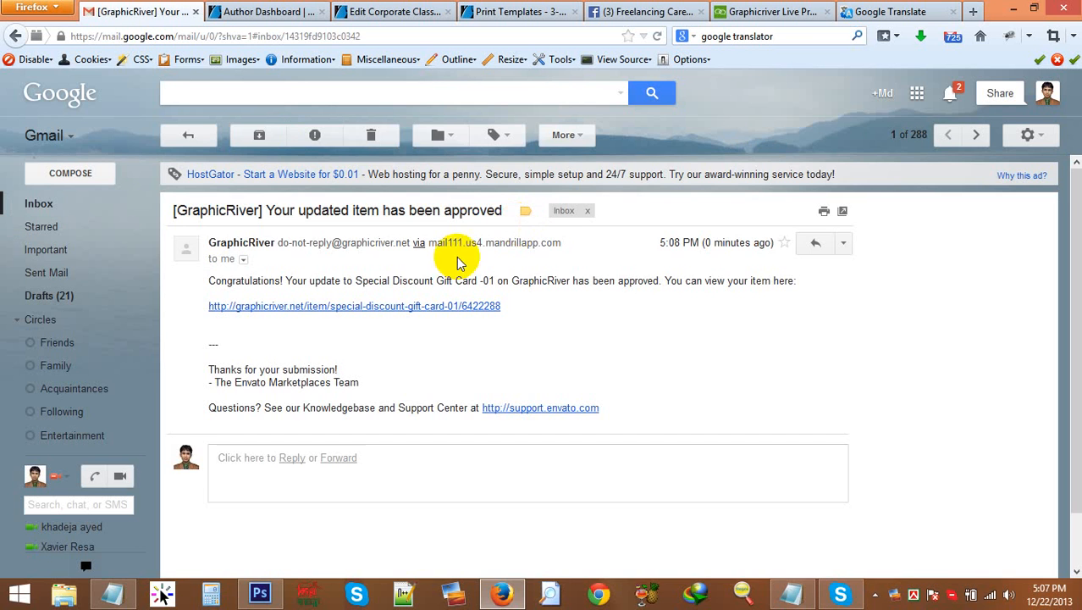
{"action": "left_click", "coordinate": [404, 305]}
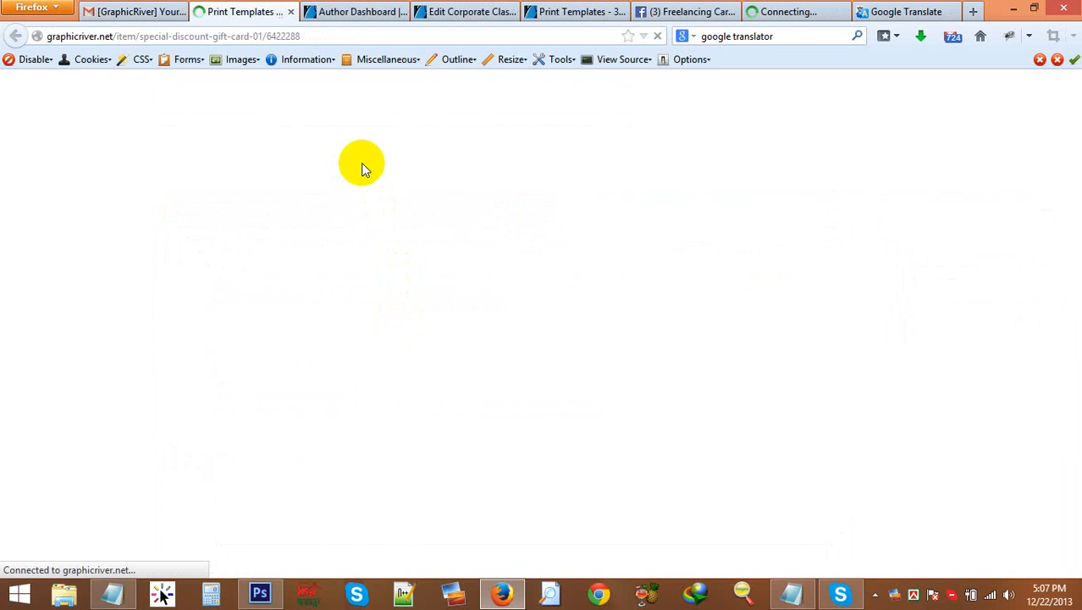
Step: Examine the preview images and details on the Special Discount Gift Card -01 item page
{"action": "mouse_move", "coordinate": [360, 163]}
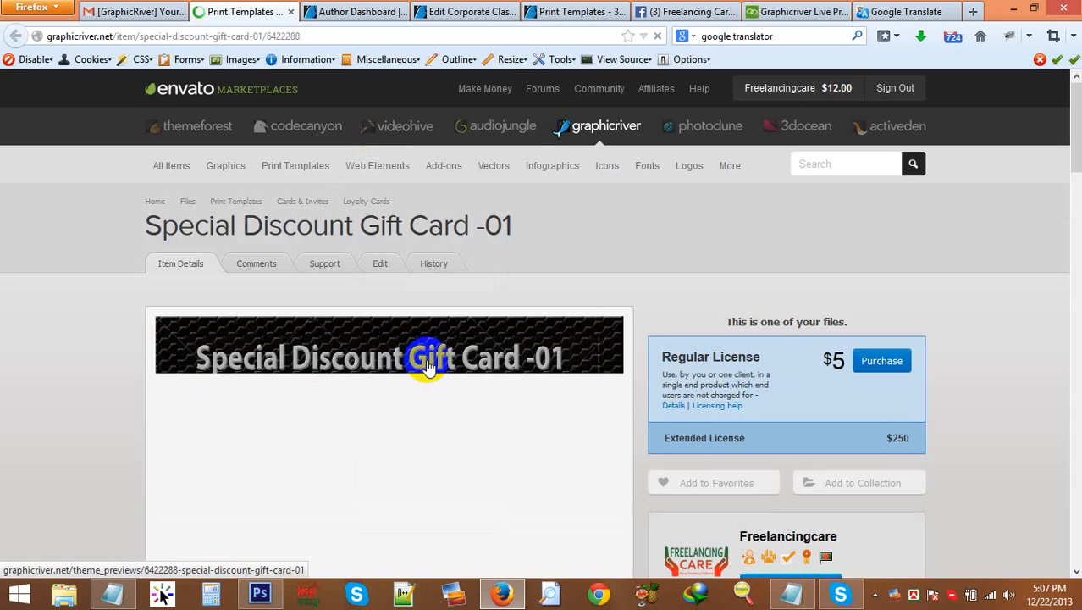
{"action": "scroll", "coordinate": [427, 359], "scroll_direction": "down", "scroll_amount": 5}
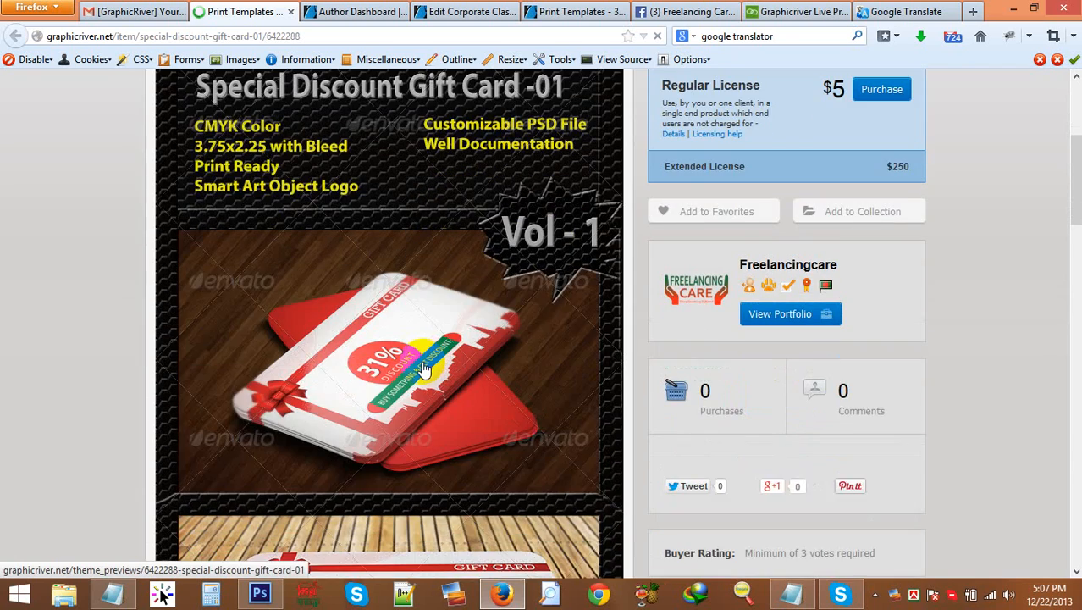
{"action": "scroll", "coordinate": [428, 366], "scroll_direction": "down", "scroll_amount": 3}
{"action": "scroll", "coordinate": [423, 368], "scroll_direction": "down", "scroll_amount": 8}
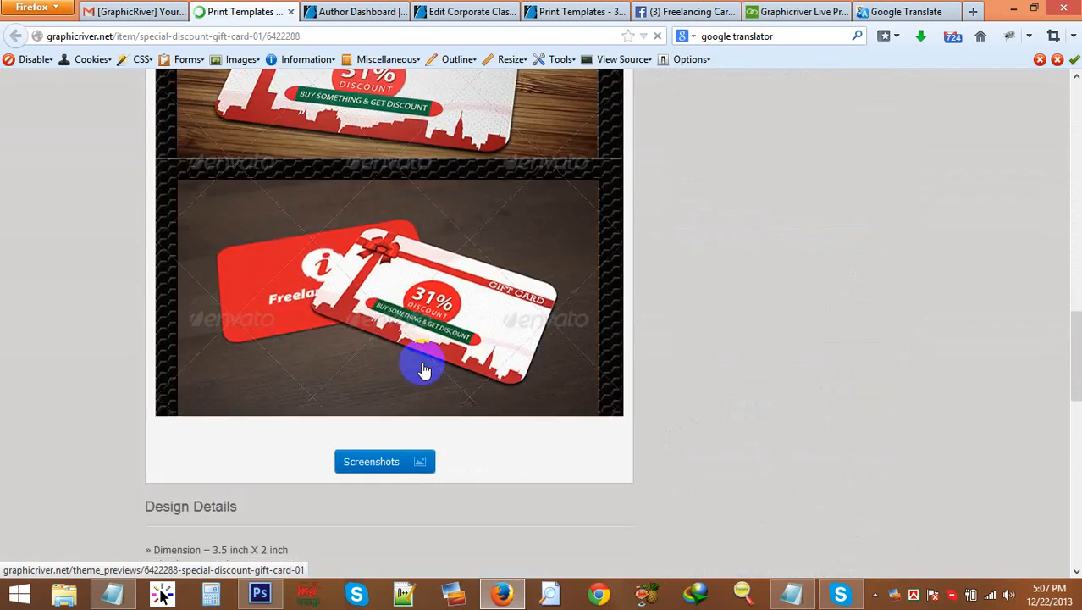
{"action": "scroll", "coordinate": [423, 368], "scroll_direction": "up", "scroll_amount": 12}
{"action": "scroll", "coordinate": [423, 370], "scroll_direction": "up", "scroll_amount": 4}
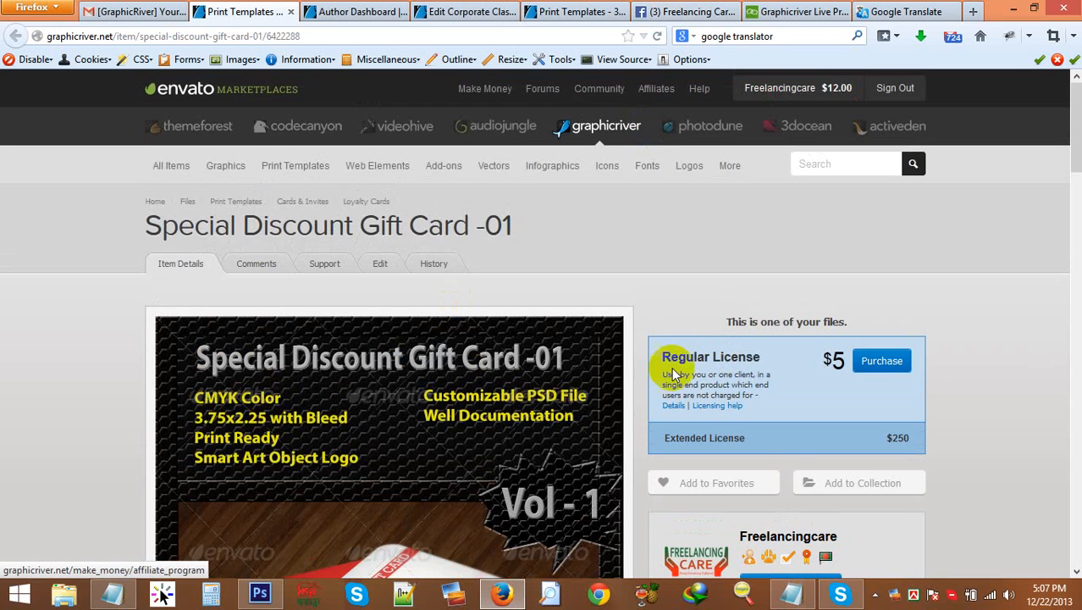
{"action": "scroll", "coordinate": [732, 515], "scroll_direction": "down", "scroll_amount": 10}
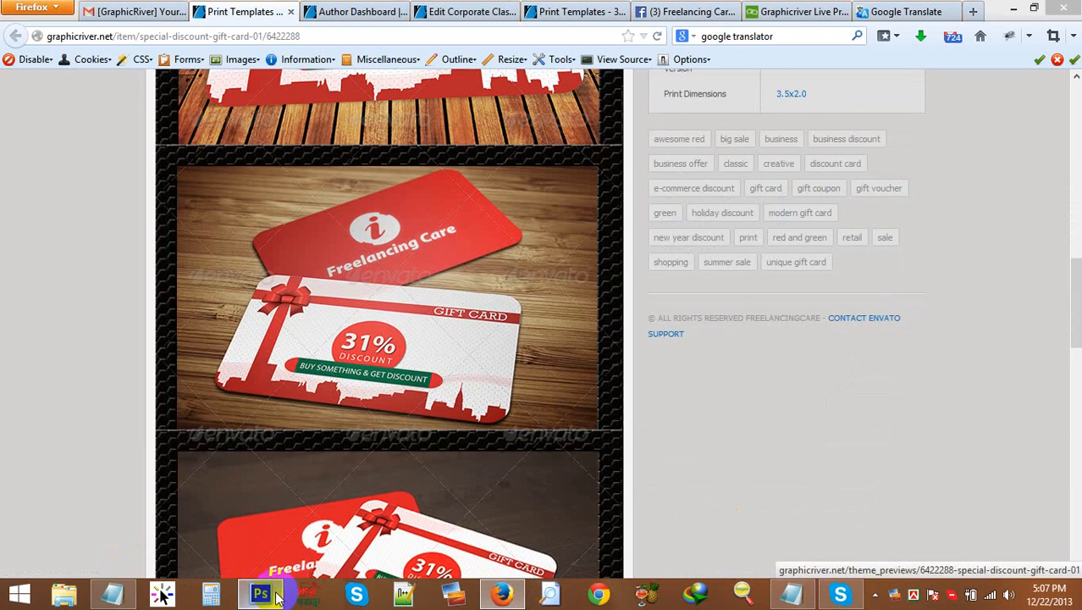
Step: Switch back to Photoshop, show the Black group and move it below the Orange group in the layer order
{"action": "left_click", "coordinate": [260, 593]}
{"action": "left_click", "coordinate": [979, 476]}
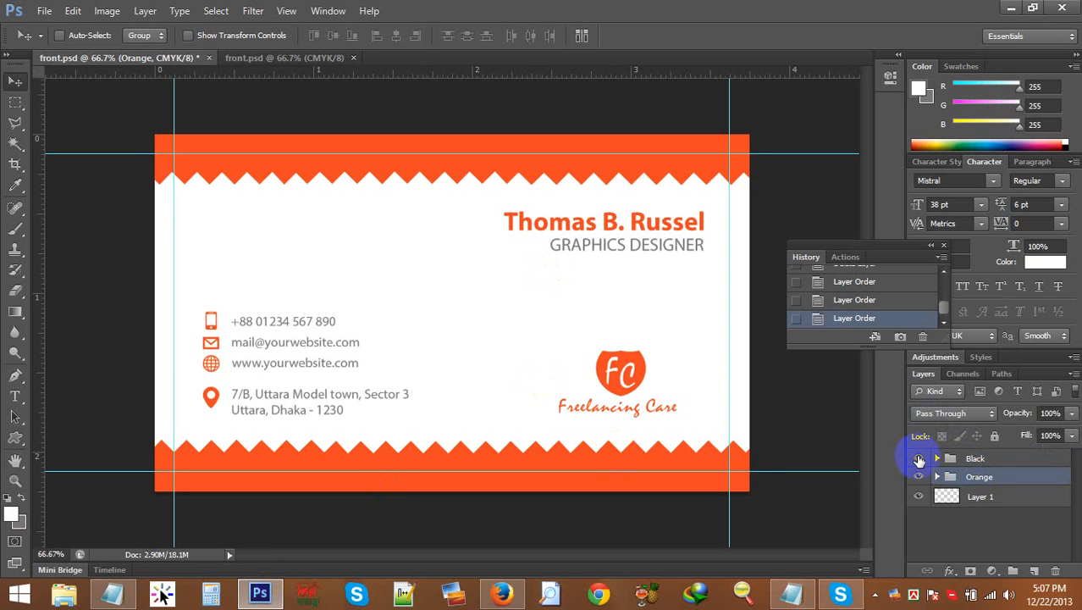
{"action": "left_click", "coordinate": [919, 459]}
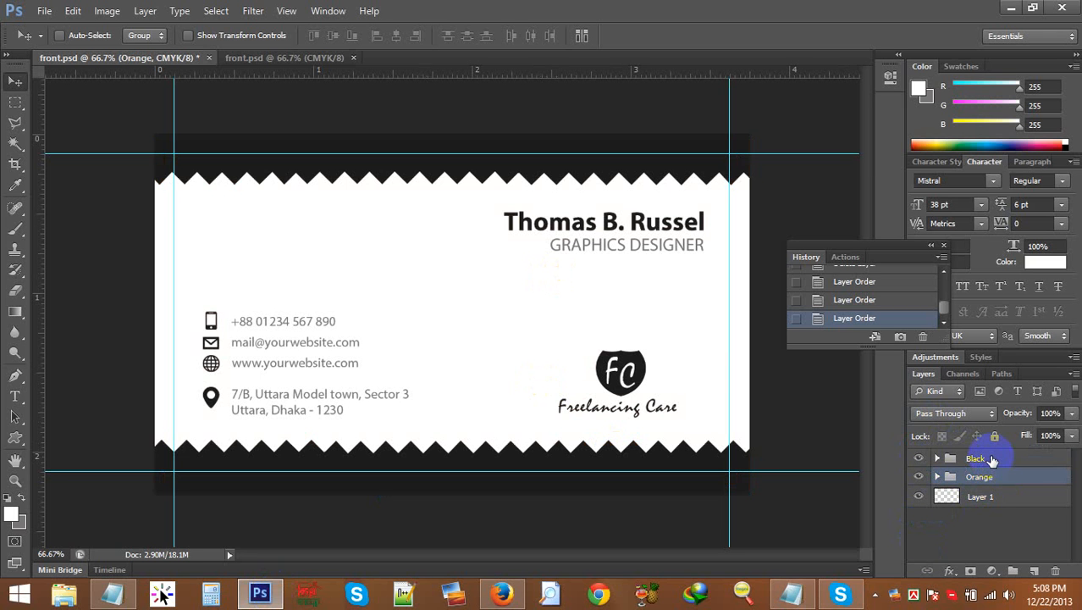
{"action": "left_click_drag", "start_coordinate": [993, 459], "coordinate": [969, 450]}
{"action": "double_click", "coordinate": [1004, 458]}
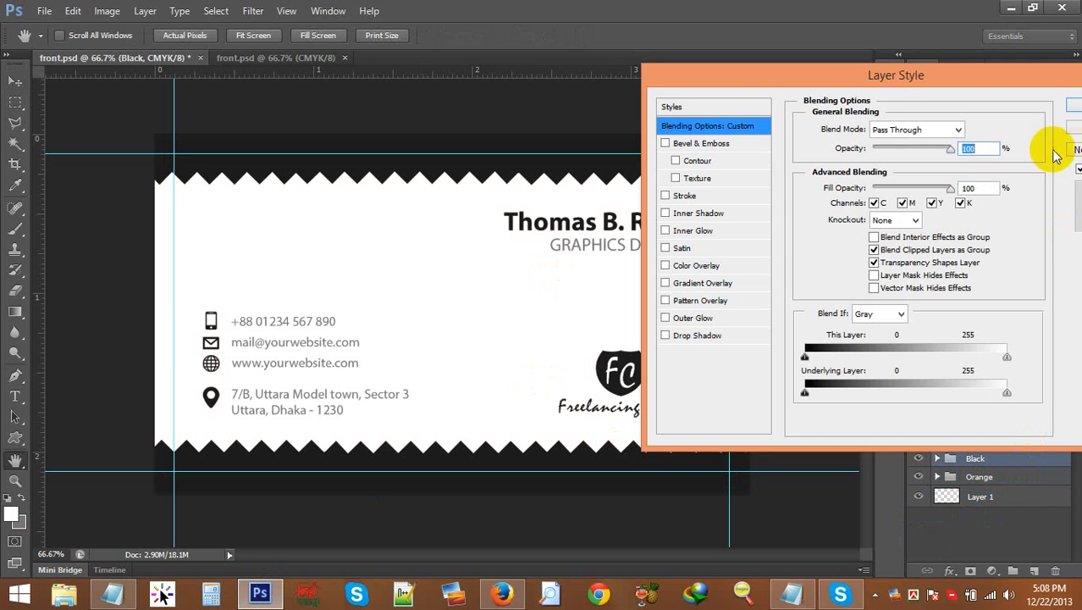
{"action": "left_click", "coordinate": [1072, 109]}
{"action": "left_click_drag", "start_coordinate": [1016, 496], "coordinate": [1009, 497]}
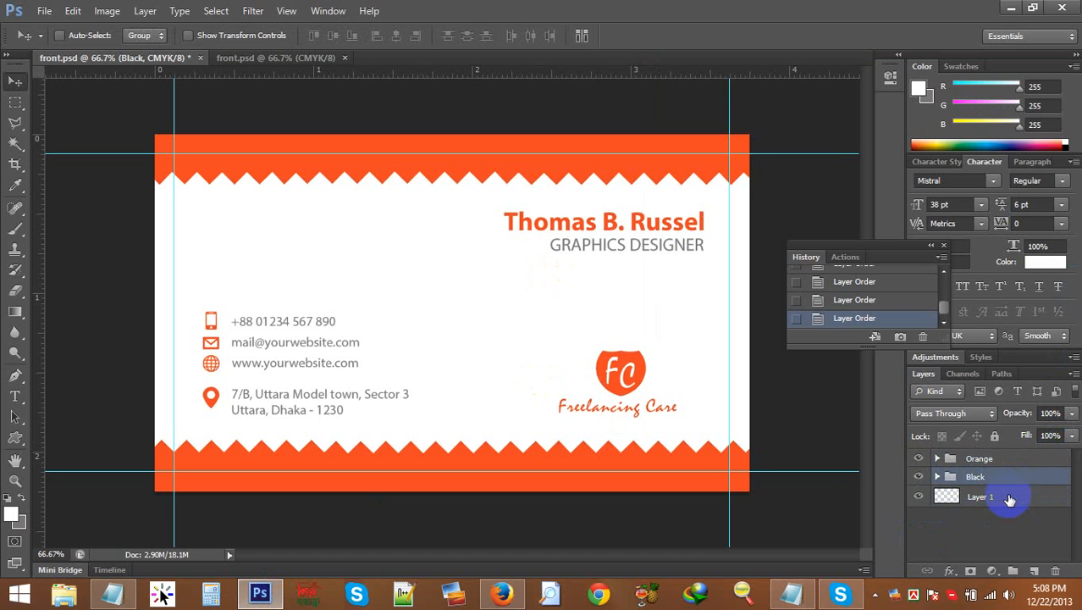
Step: Hide the Black group, keep the Orange group visible, and save front.psd
{"action": "left_click", "coordinate": [920, 458]}
{"action": "left_click", "coordinate": [921, 475]}
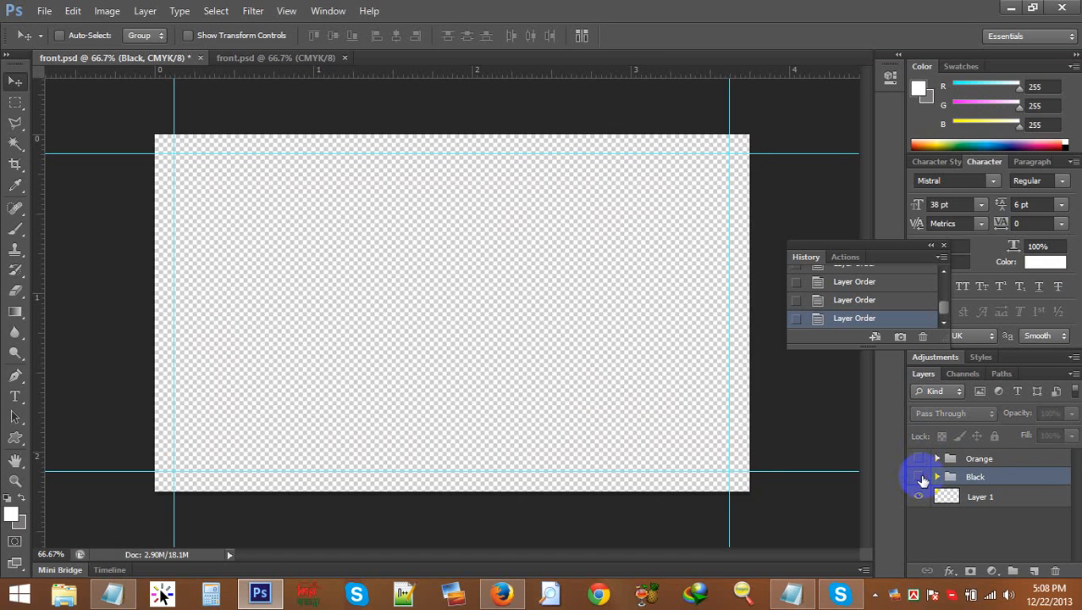
{"action": "left_click", "coordinate": [919, 474]}
{"action": "left_click", "coordinate": [918, 459]}
{"action": "left_click", "coordinate": [918, 476]}
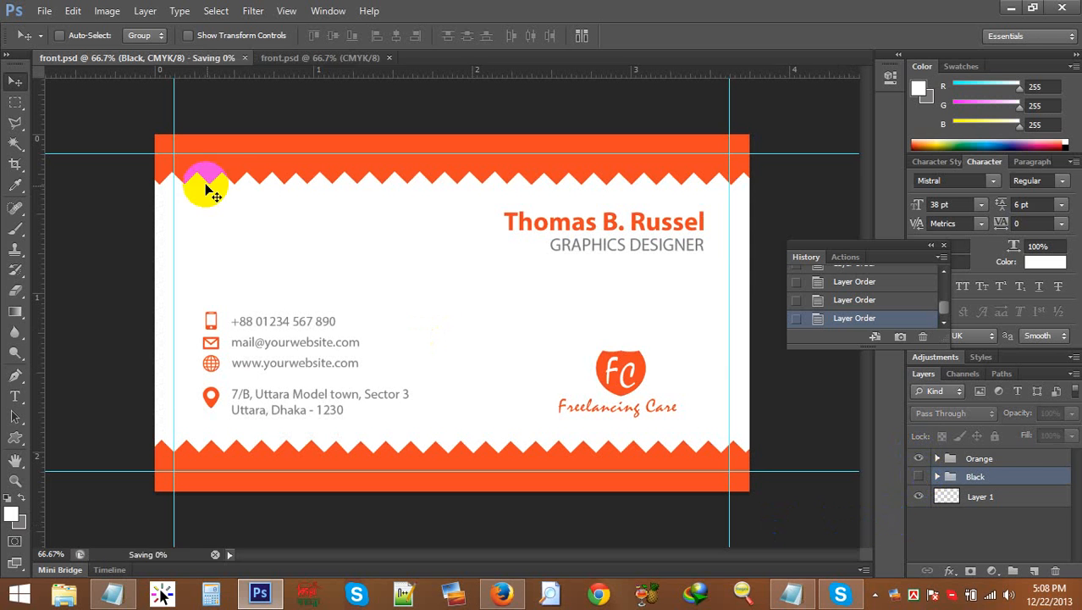
{"action": "key", "text": "ctrl+s"}
Step: Save a version of the orange card document as back.psd in the Corporate Vol 2 folder with Maximize Compatibility on
{"action": "left_click", "coordinate": [251, 59]}
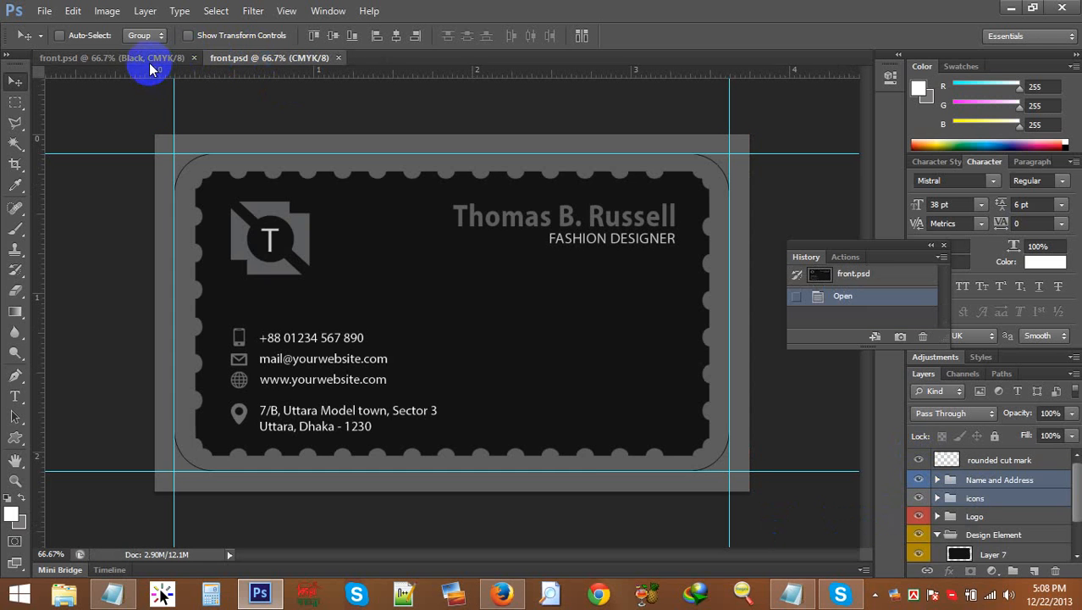
{"action": "left_click", "coordinate": [149, 59]}
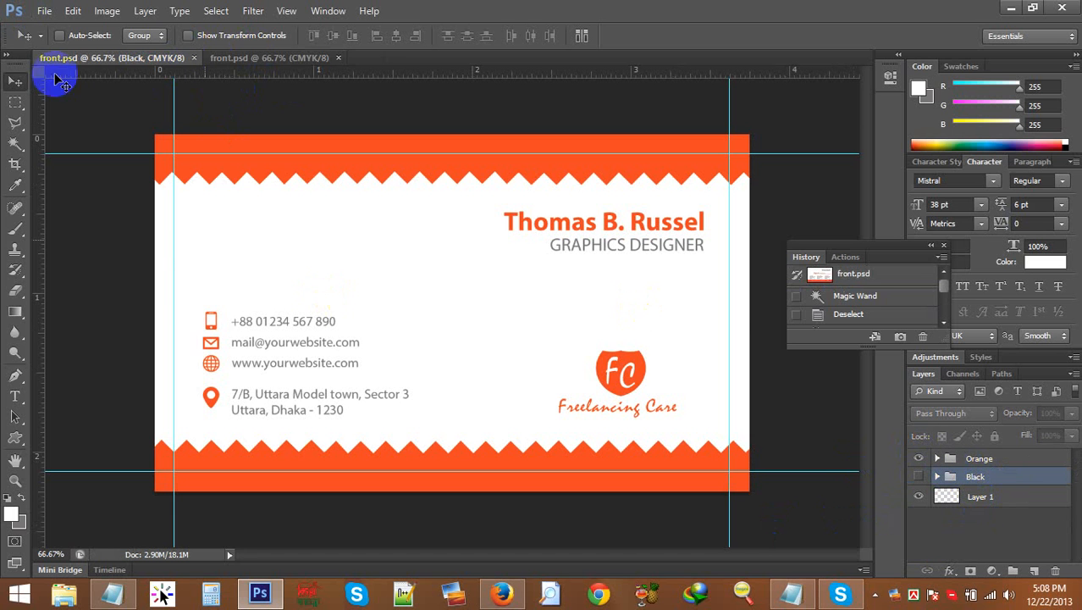
{"action": "left_click", "coordinate": [44, 11]}
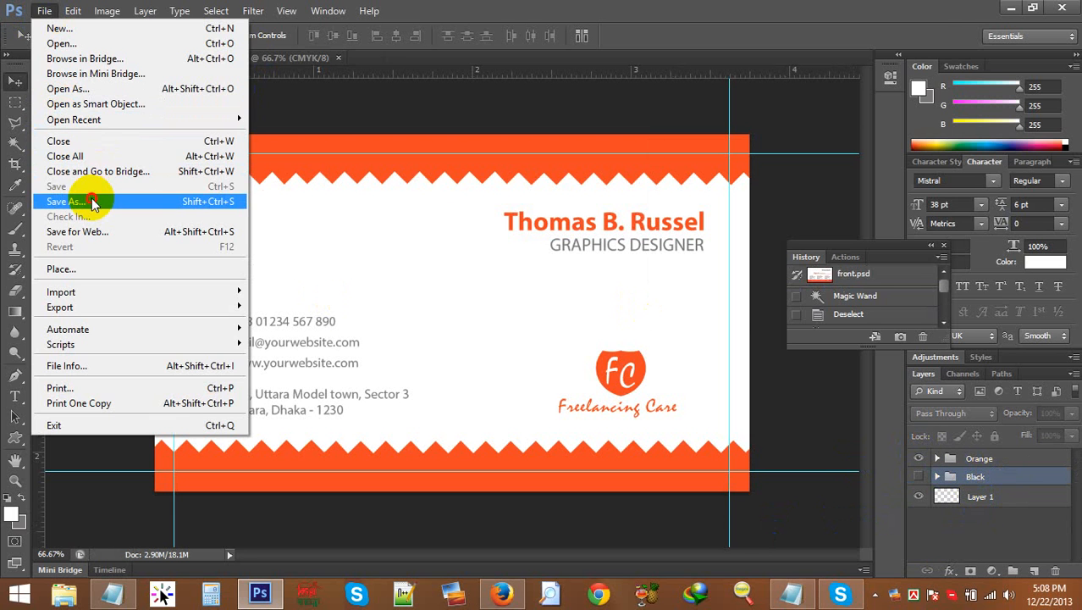
{"action": "left_click", "coordinate": [85, 197]}
{"action": "type", "text": "ml"}
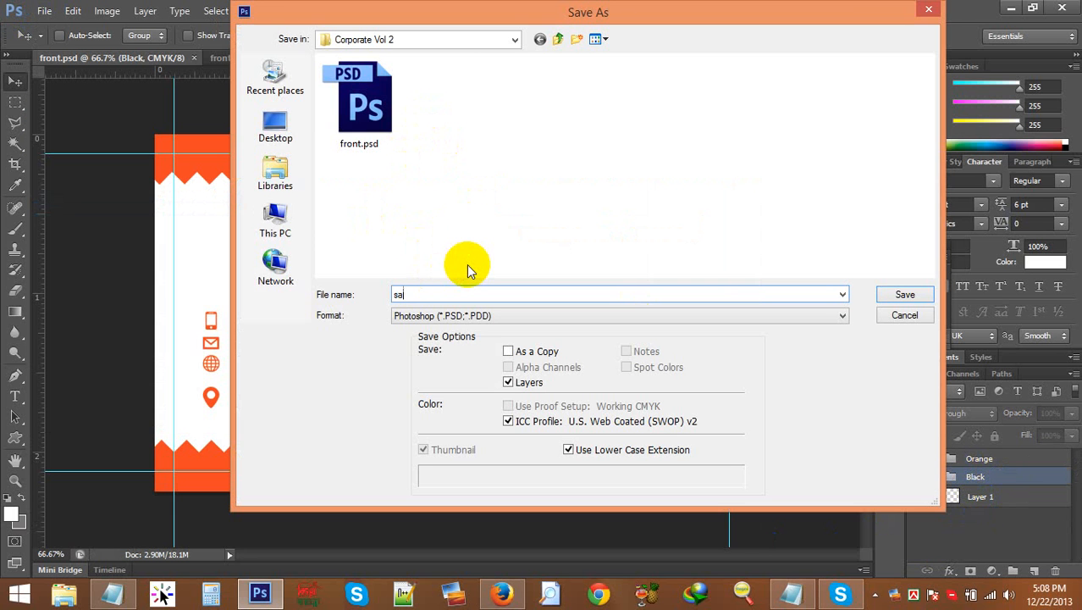
{"action": "key", "text": "BackSpace"}
{"action": "key", "text": "BackSpace"}
{"action": "type", "text": "back"}
{"action": "left_click", "coordinate": [899, 296]}
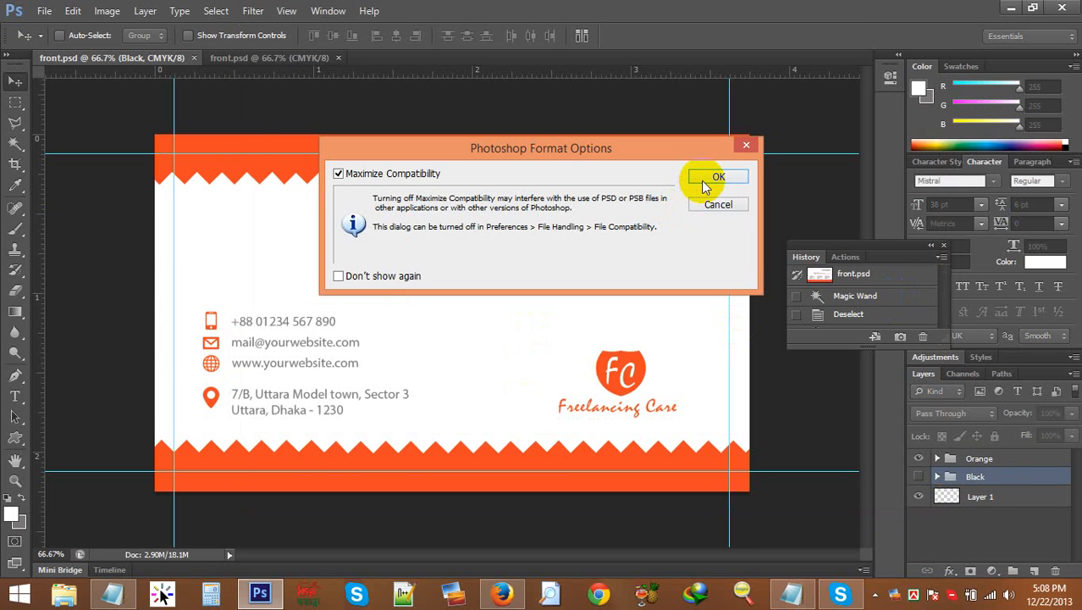
{"action": "left_click", "coordinate": [704, 176]}
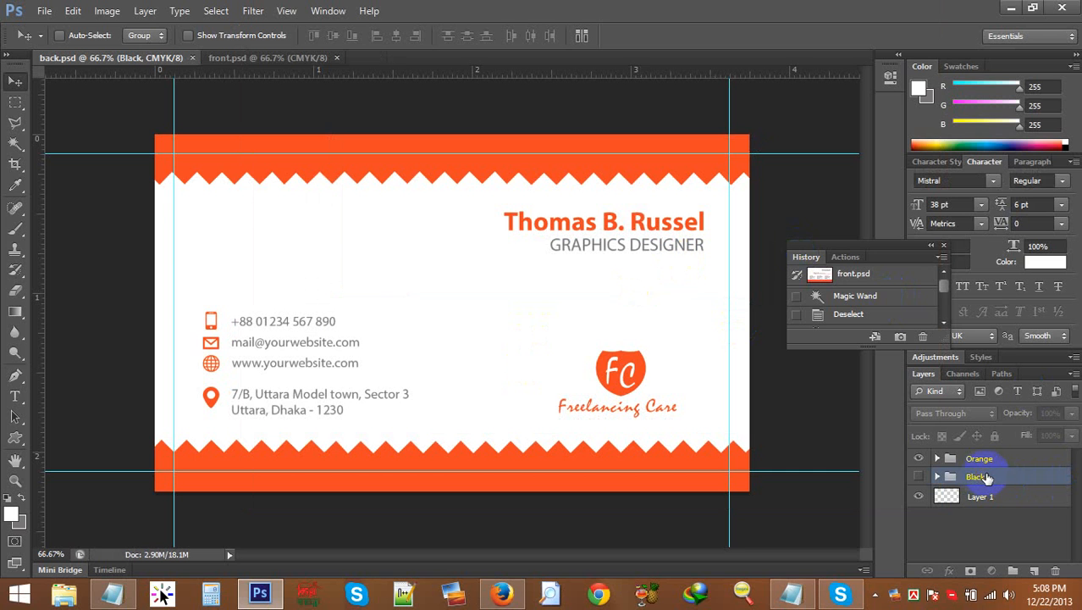
Step: Delete the Black group and the Name, Address and icons groups inside the Orange group
{"action": "key", "text": "Delete"}
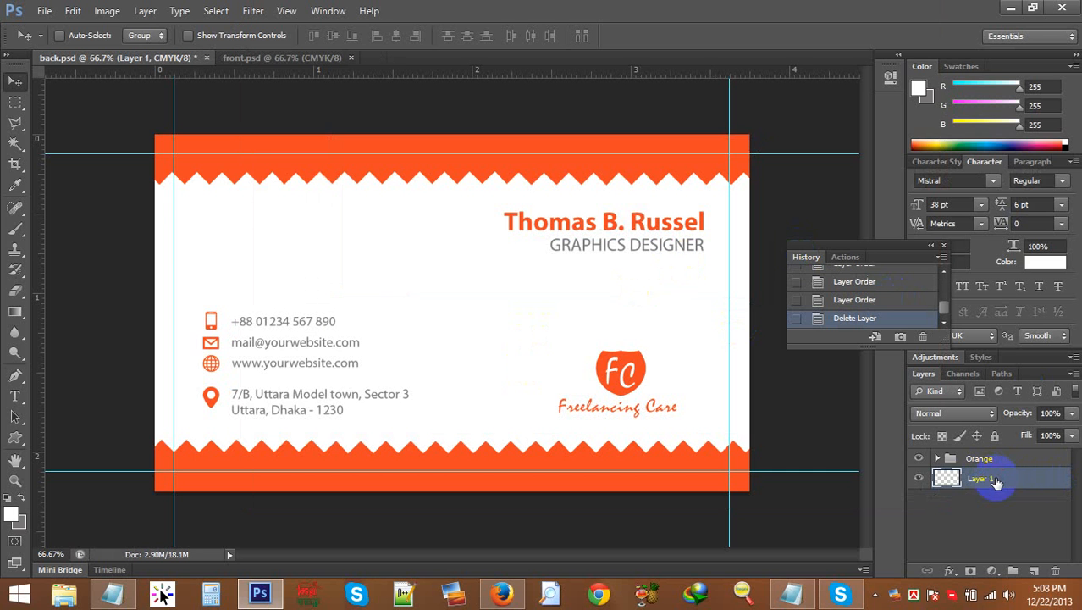
{"action": "left_click", "coordinate": [938, 457]}
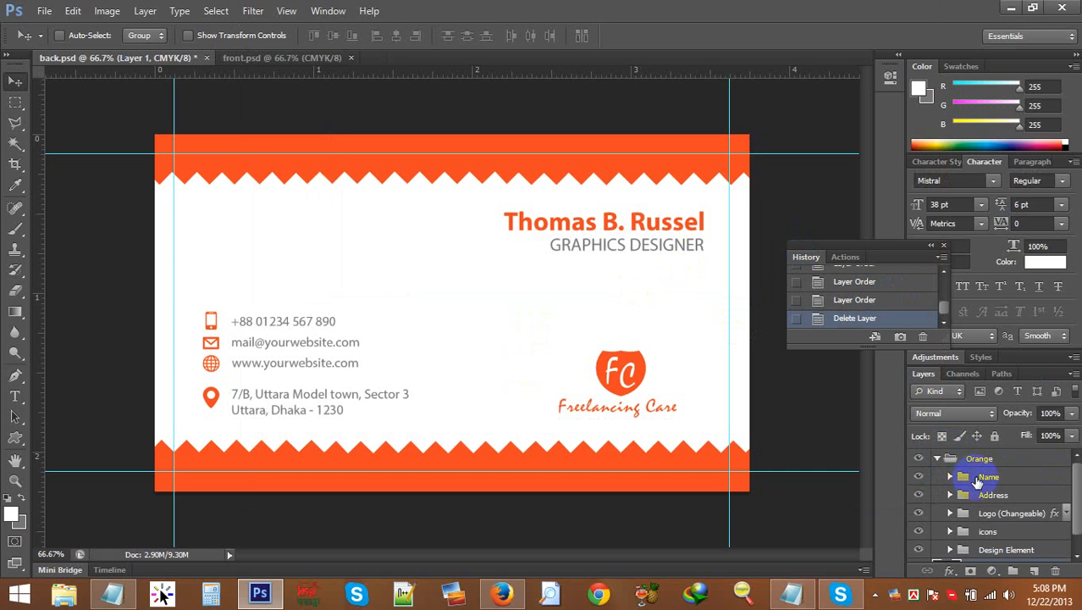
{"action": "left_click", "coordinate": [976, 480]}
{"action": "key", "text": "Delete"}
{"action": "key", "text": "Delete"}
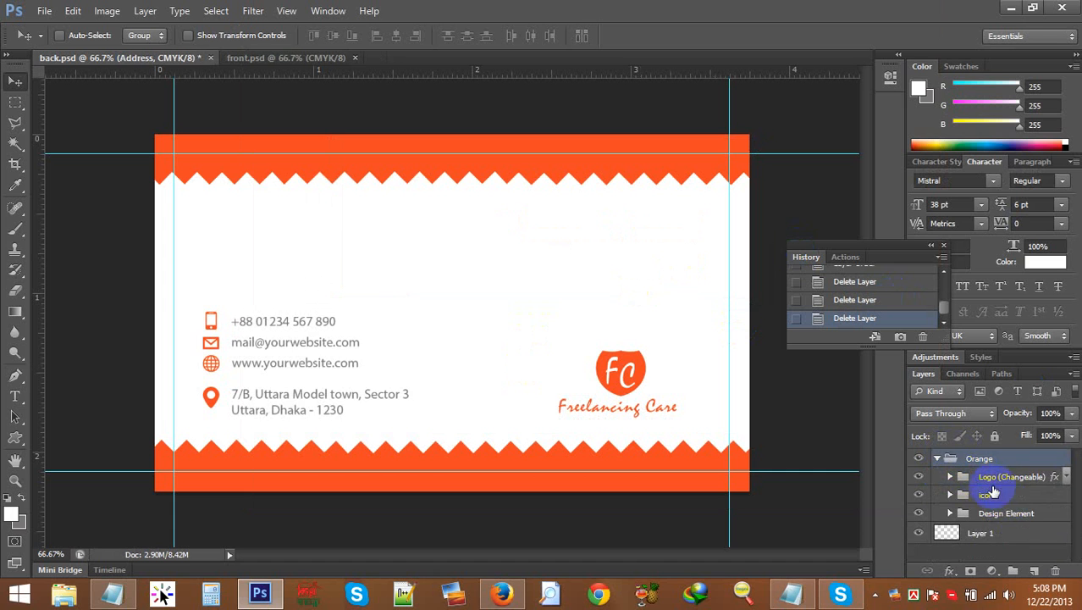
{"action": "key", "text": "Delete"}
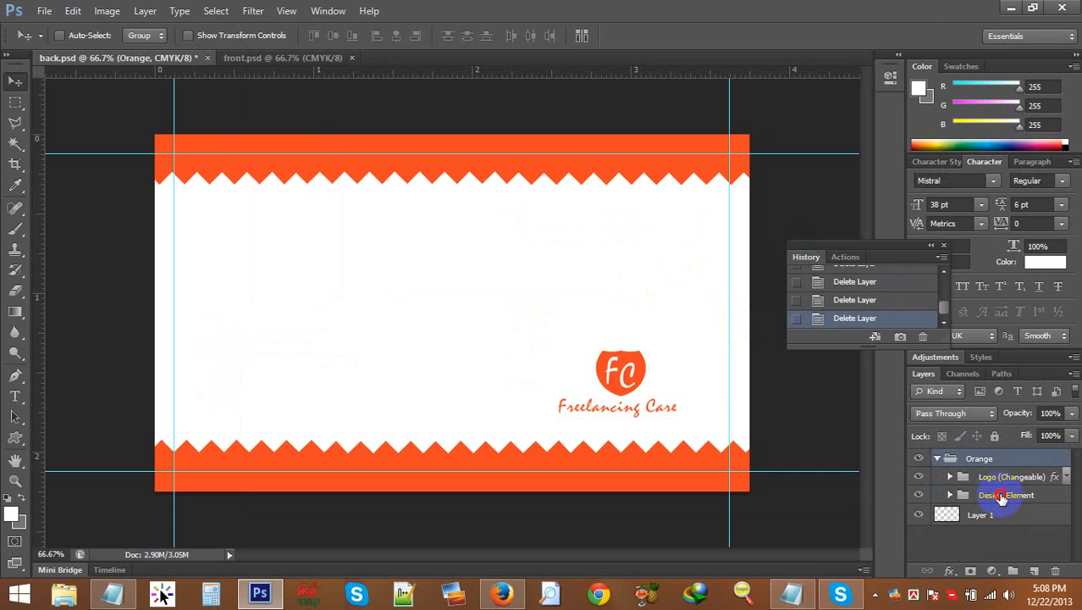
Step: Move the Logo (Changeable) group from the card's lower-right area to near the middle of the white area
{"action": "left_click", "coordinate": [1001, 498]}
{"action": "left_click", "coordinate": [998, 479]}
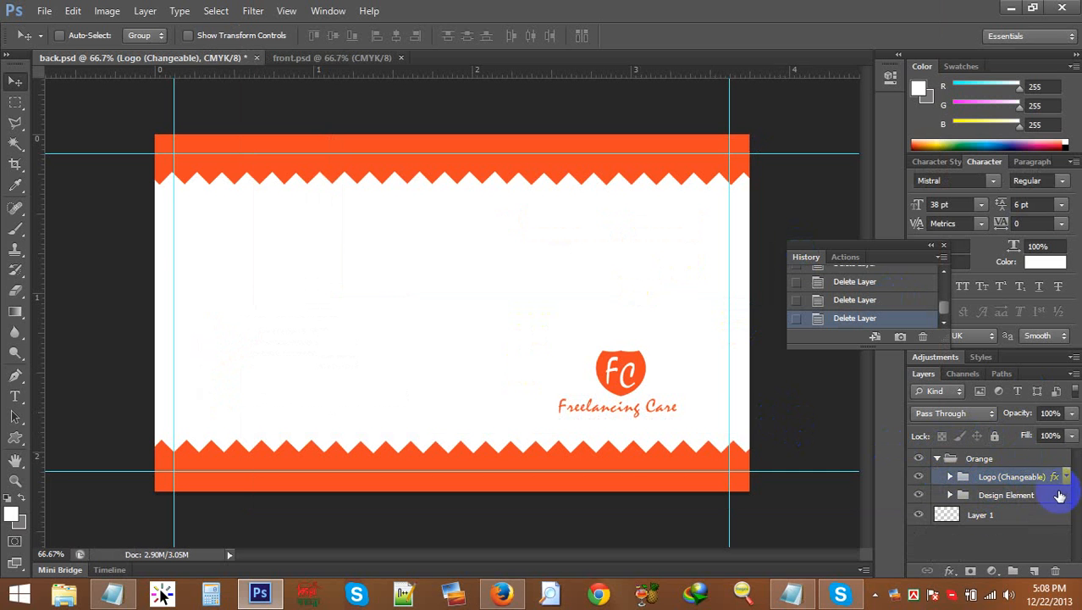
{"action": "left_click_drag", "start_coordinate": [597, 362], "coordinate": [428, 283]}
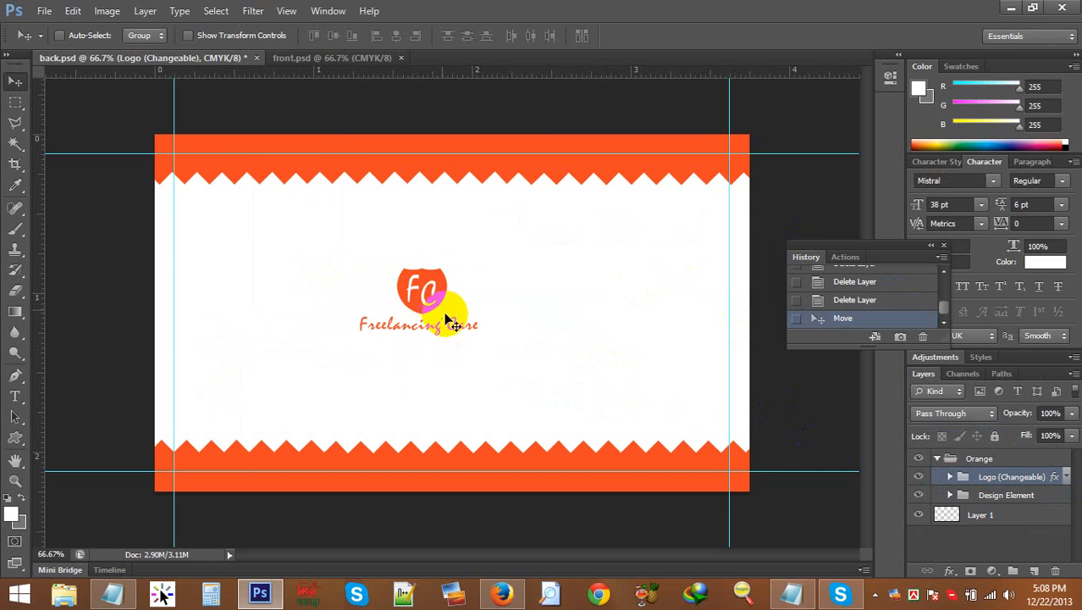
Step: Scale the logo to about 203% width and 201% height with Free Transform and place it in the card's centre
{"action": "key", "text": "ctrl+t"}
{"action": "left_click_drag", "start_coordinate": [477, 334], "coordinate": [600, 408]}
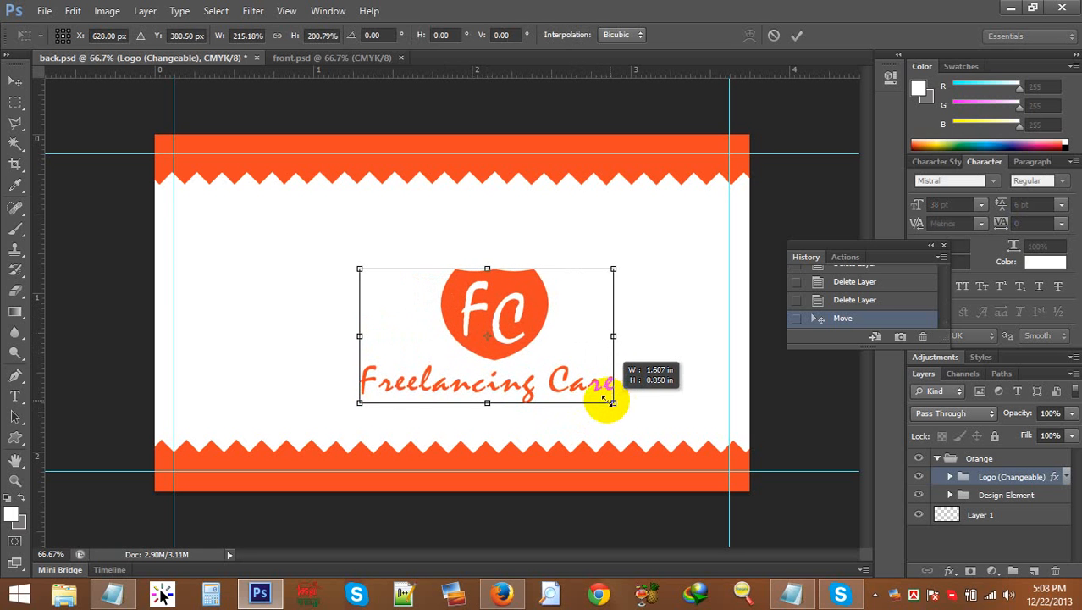
{"action": "left_click_drag", "start_coordinate": [495, 363], "coordinate": [468, 324]}
{"action": "left_click_drag", "start_coordinate": [585, 300], "coordinate": [570, 298]}
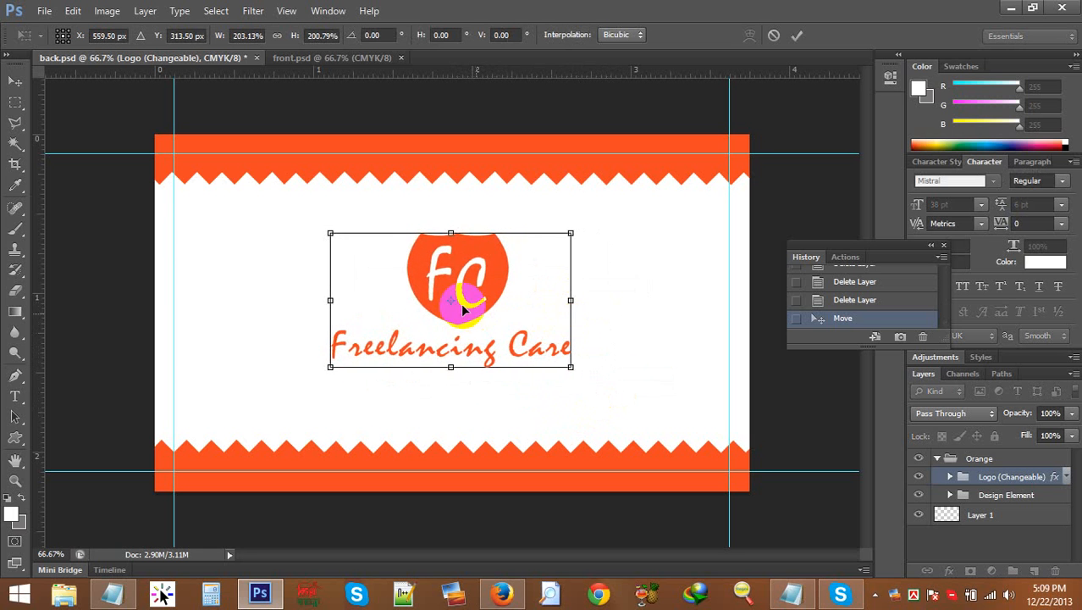
{"action": "left_click_drag", "start_coordinate": [463, 307], "coordinate": [473, 313]}
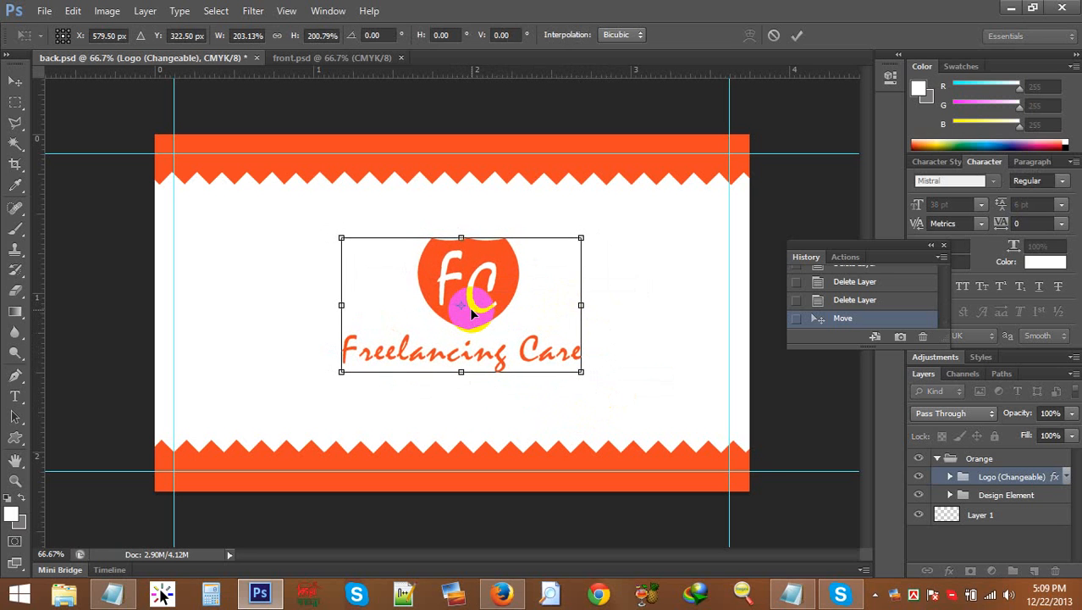
{"action": "key", "text": "Return"}
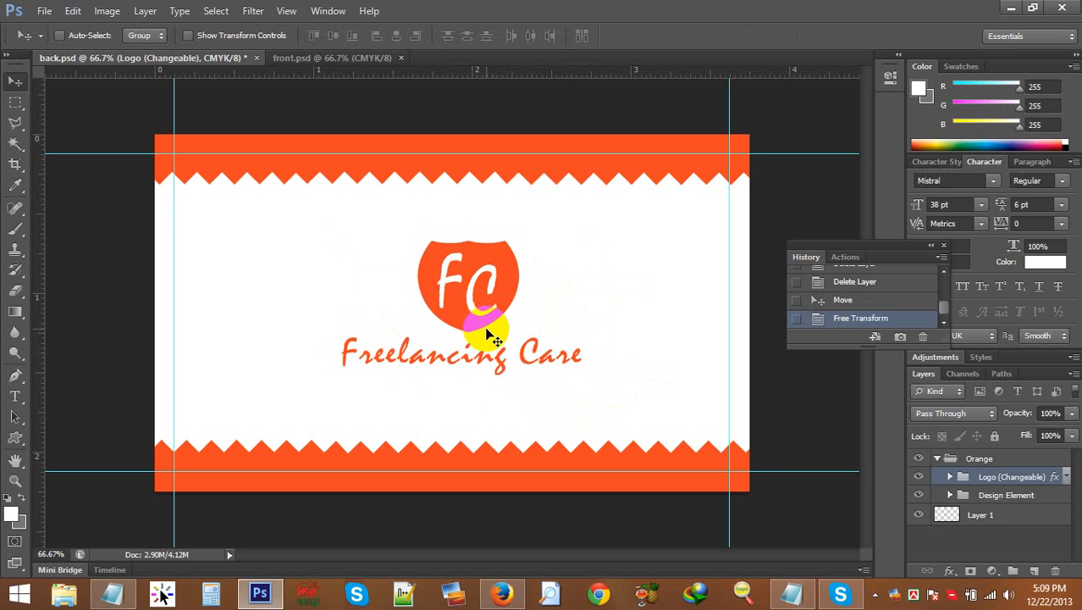
Step: Expand the Design Element group and move the Bottom Zigzag Bar up to just below the logo text
{"action": "left_click", "coordinate": [950, 495]}
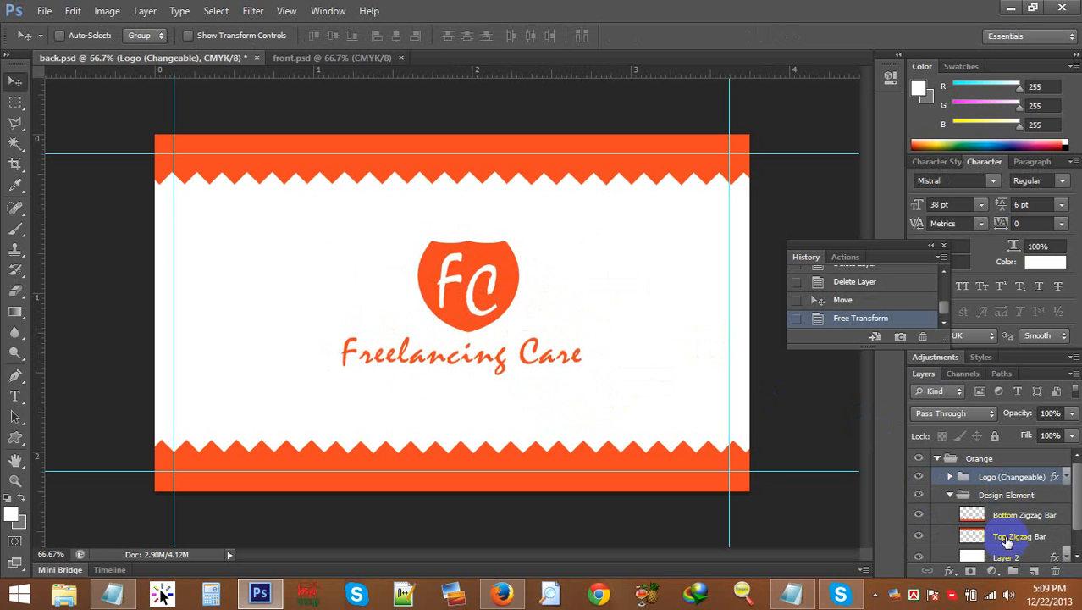
{"action": "left_click", "coordinate": [1021, 519]}
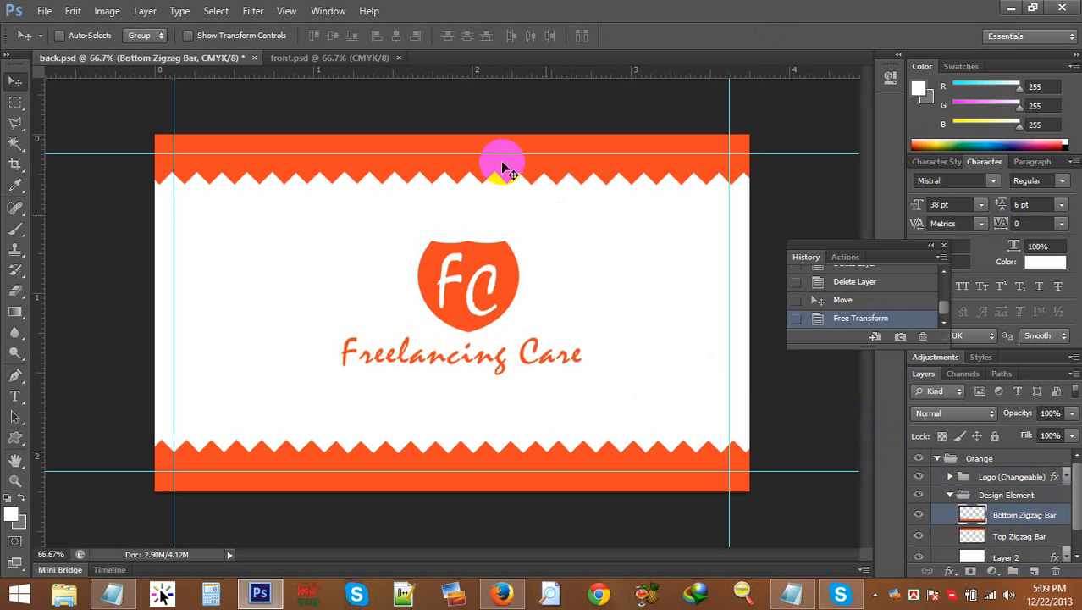
{"action": "left_click_drag", "start_coordinate": [502, 160], "coordinate": [569, 447]}
{"action": "left_click_drag", "start_coordinate": [403, 440], "coordinate": [349, 397]}
{"action": "left_click", "coordinate": [989, 525]}
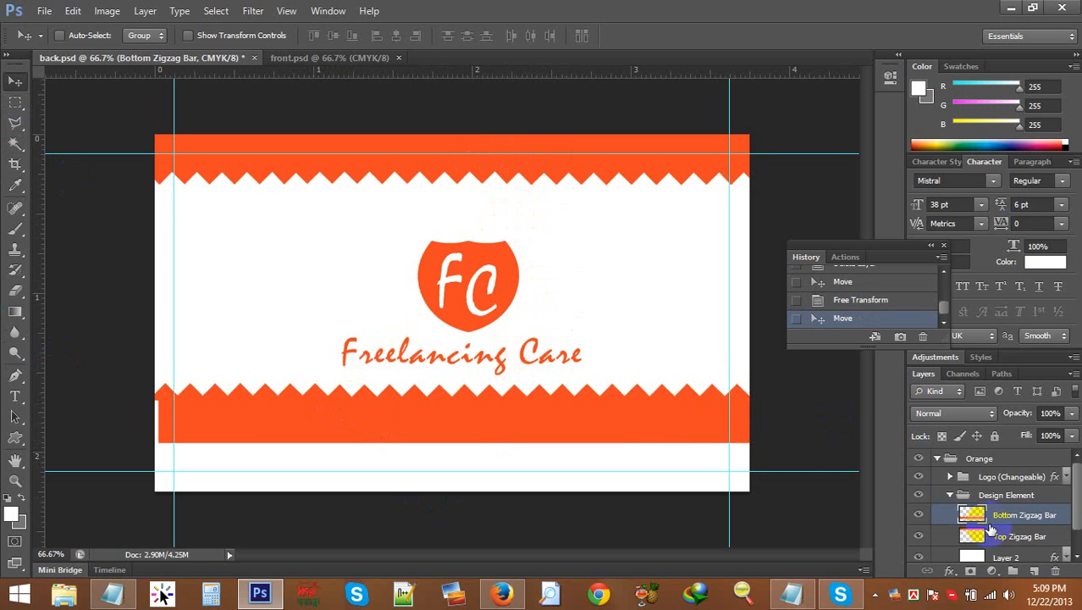
{"action": "left_click", "coordinate": [637, 230]}
Step: Move the Top Zigzag Bar down toward the logo, rotate it 180°, and line up its end with the card's left edge
{"action": "left_click", "coordinate": [1029, 542]}
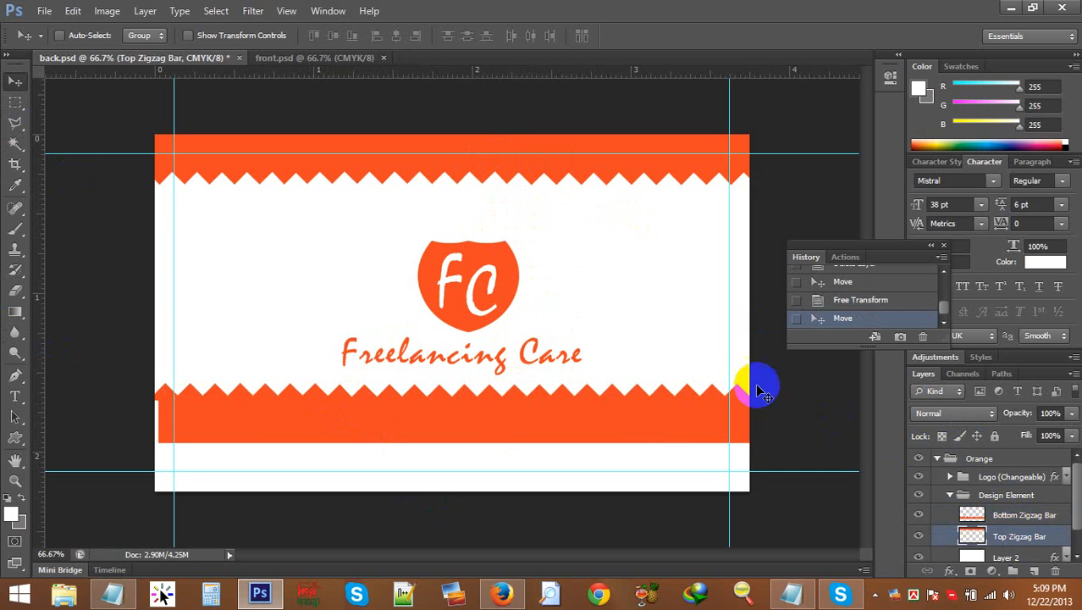
{"action": "left_click_drag", "start_coordinate": [478, 138], "coordinate": [482, 198]}
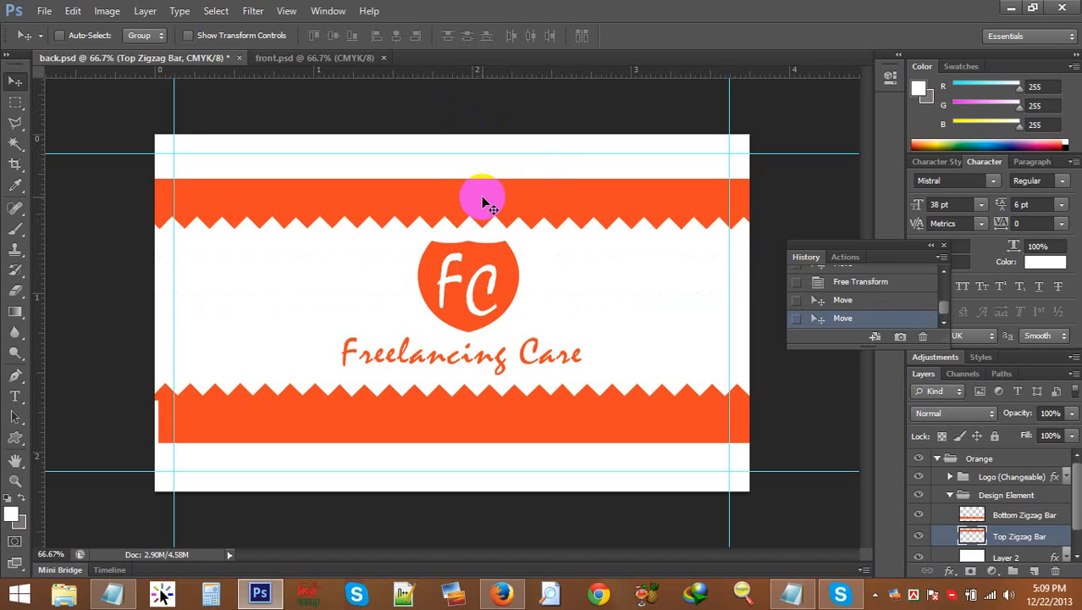
{"action": "key", "text": "ctrl+t"}
{"action": "right_click", "coordinate": [531, 191]}
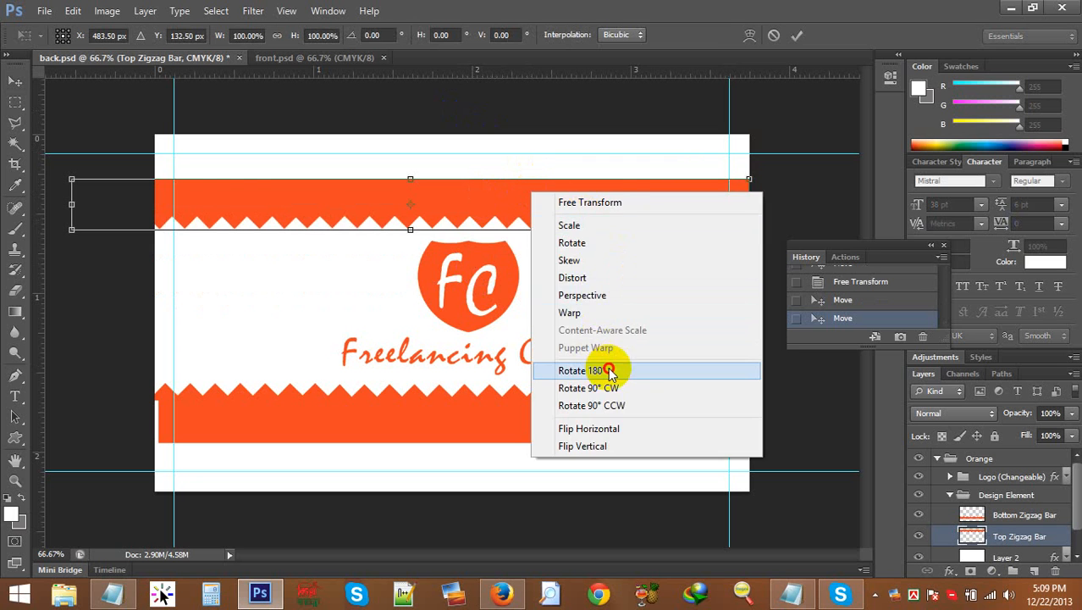
{"action": "left_click", "coordinate": [597, 370]}
{"action": "left_click_drag", "start_coordinate": [516, 221], "coordinate": [572, 200]}
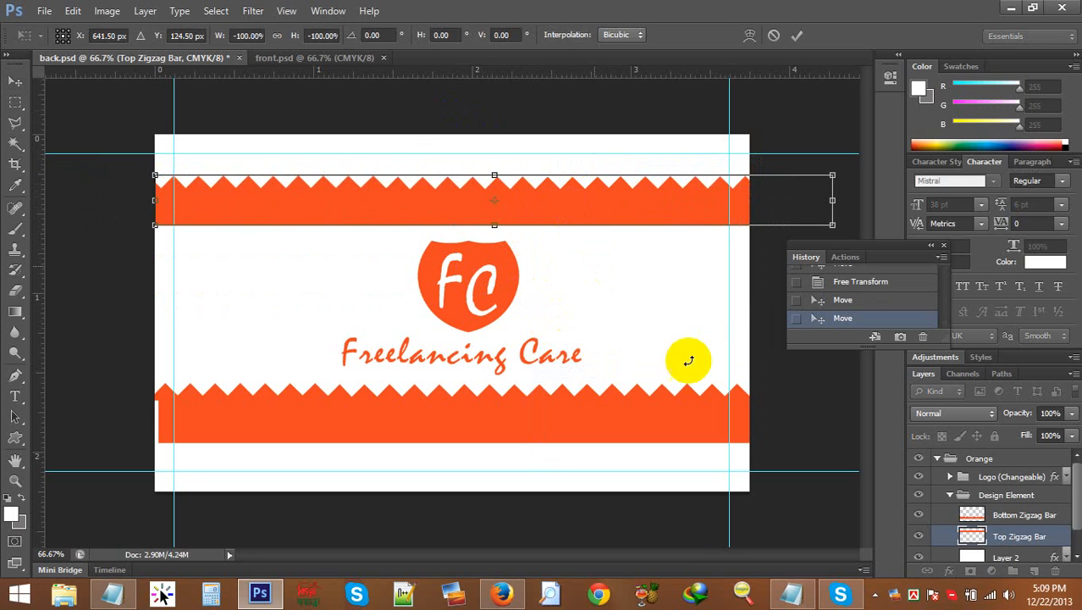
{"action": "key", "text": "Return"}
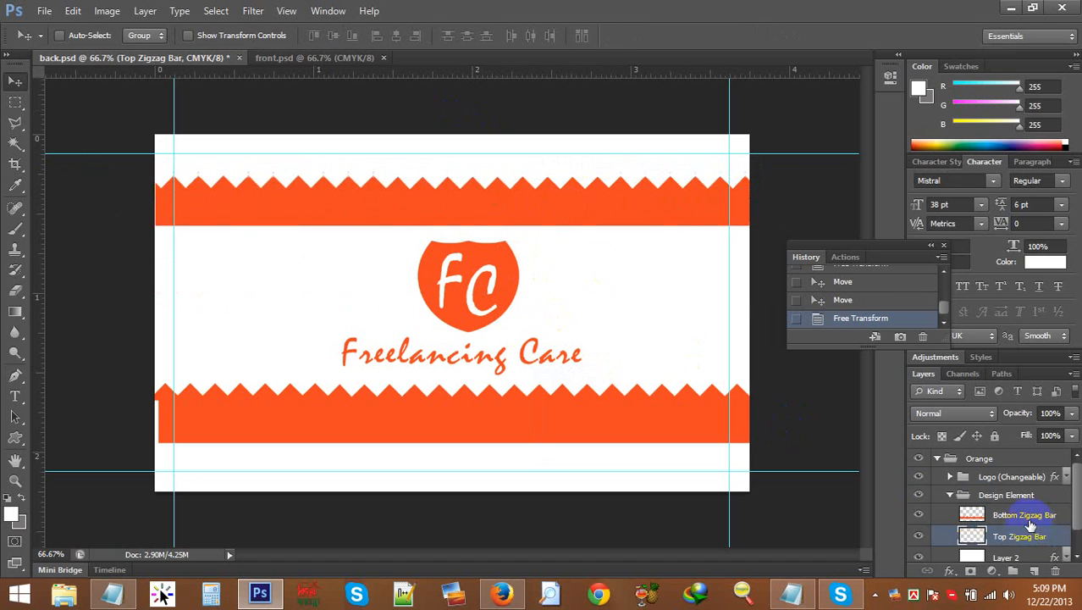
Step: Rotate the Bottom Zigzag Bar 180° and place it directly against the lower edge of the Top Zigzag Bar
{"action": "right_click", "coordinate": [1029, 515]}
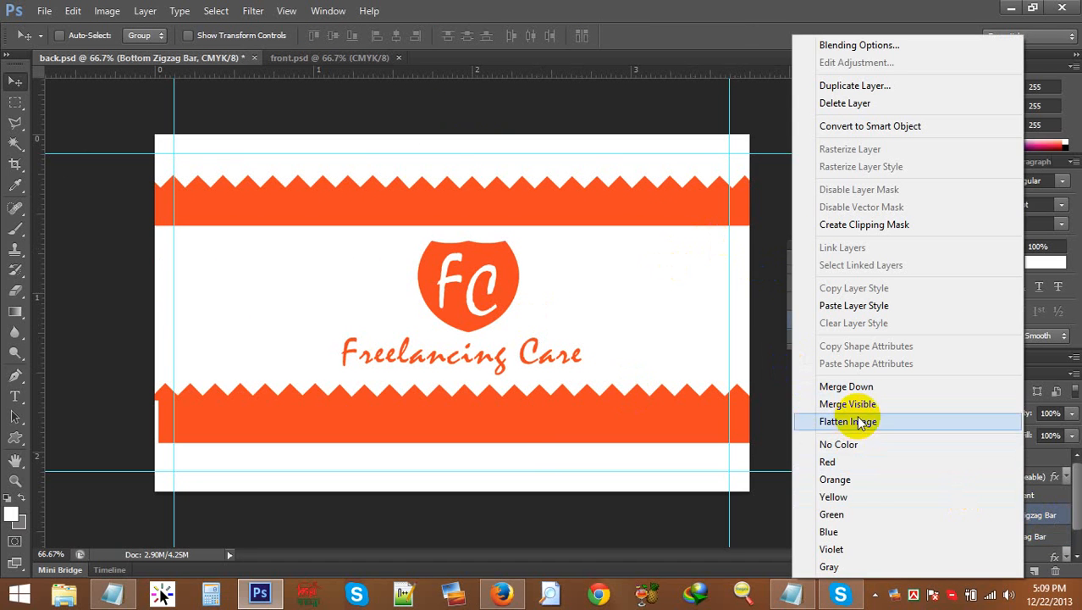
{"action": "left_click", "coordinate": [640, 415]}
{"action": "key", "text": "ctrl+t"}
{"action": "right_click", "coordinate": [613, 400]}
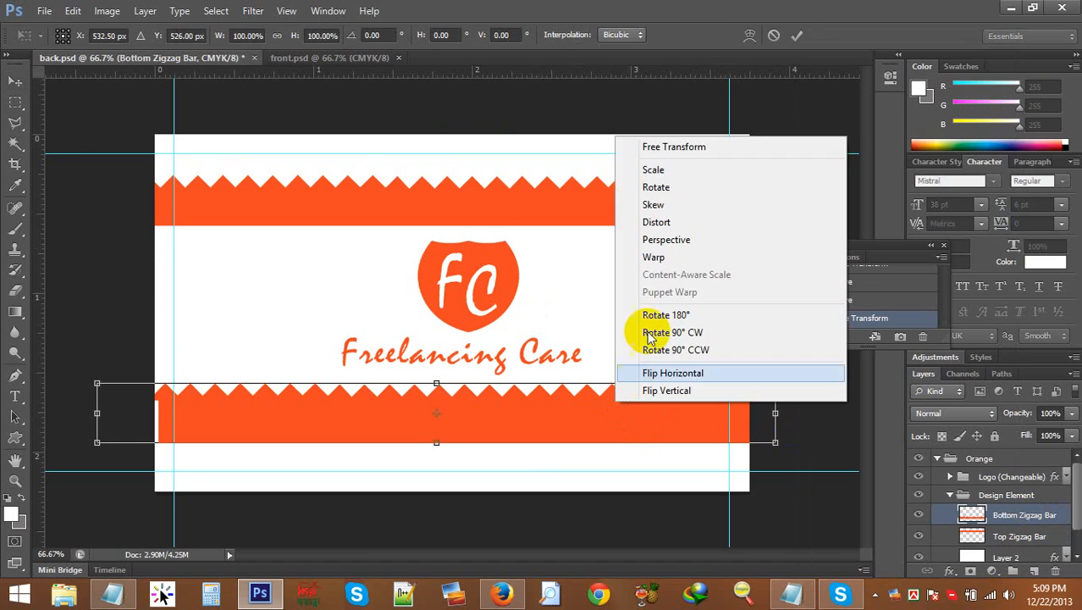
{"action": "left_click", "coordinate": [648, 313]}
{"action": "left_click_drag", "start_coordinate": [584, 416], "coordinate": [611, 405]}
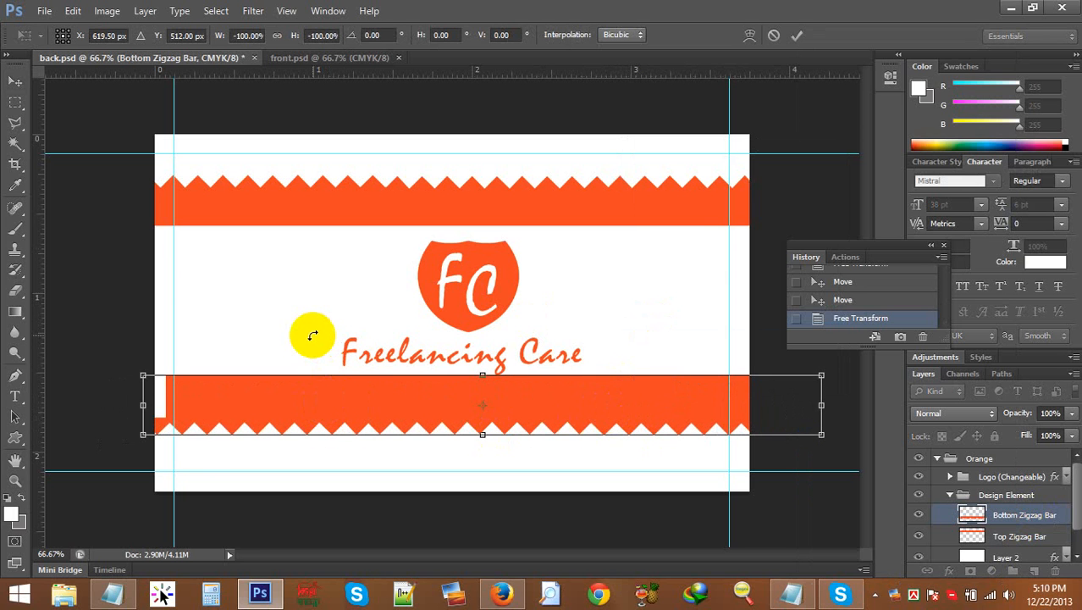
{"action": "left_click_drag", "start_coordinate": [324, 399], "coordinate": [315, 247]}
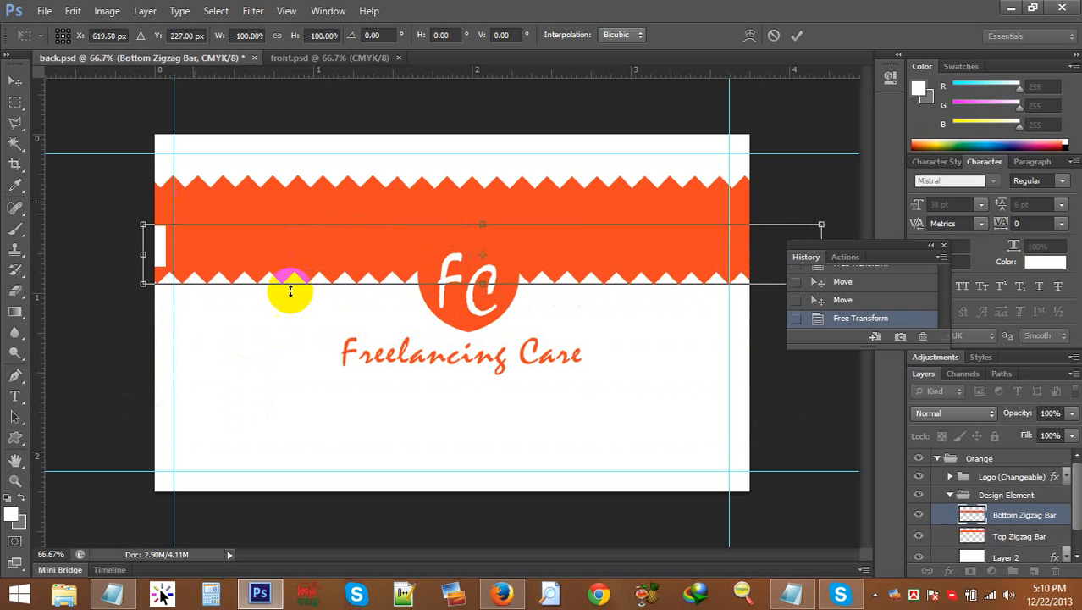
Step: Shift the Bottom Zigzag Bar left to X 598.50 px to cover the gap at the card's left edge, and apply the transform
{"action": "key", "text": "Left"}
{"action": "key", "text": "Left"}
{"action": "key", "text": "Left"}
{"action": "key", "text": "Left"}
{"action": "key", "text": "Left"}
{"action": "key", "text": "Left"}
{"action": "key", "text": "Left"}
{"action": "key", "text": "Left"}
{"action": "key", "text": "Left"}
{"action": "key", "text": "Left"}
{"action": "key", "text": "Left"}
{"action": "key", "text": "Left"}
{"action": "key", "text": "Left"}
{"action": "key", "text": "Left"}
{"action": "key", "text": "Left"}
{"action": "key", "text": "Left"}
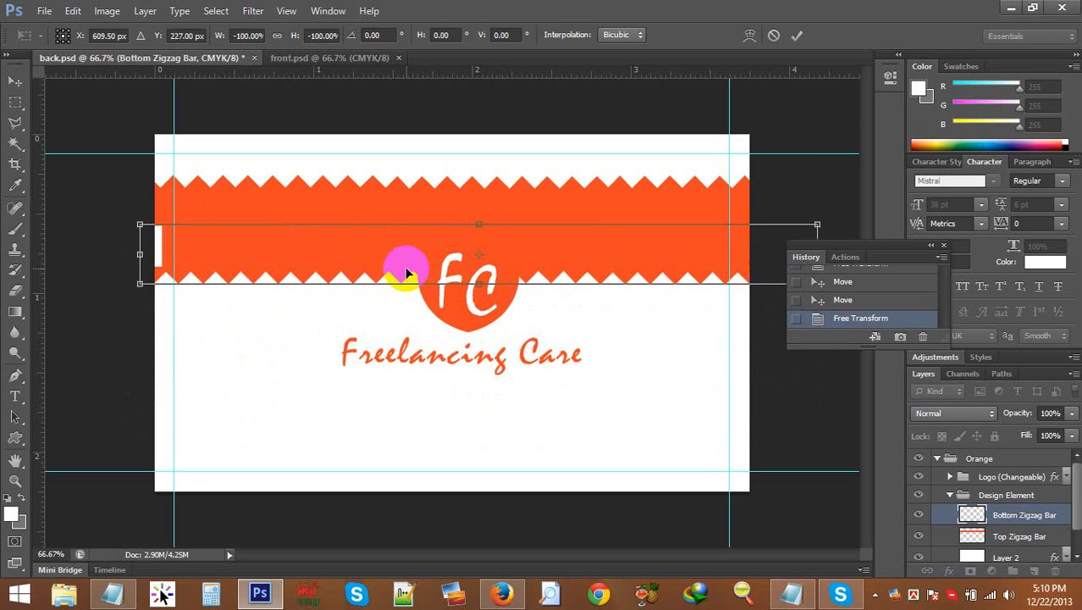
{"action": "key", "text": "Left"}
{"action": "key", "text": "Left"}
{"action": "key", "text": "Left"}
{"action": "key", "text": "Left"}
{"action": "key", "text": "Left"}
{"action": "key", "text": "Left"}
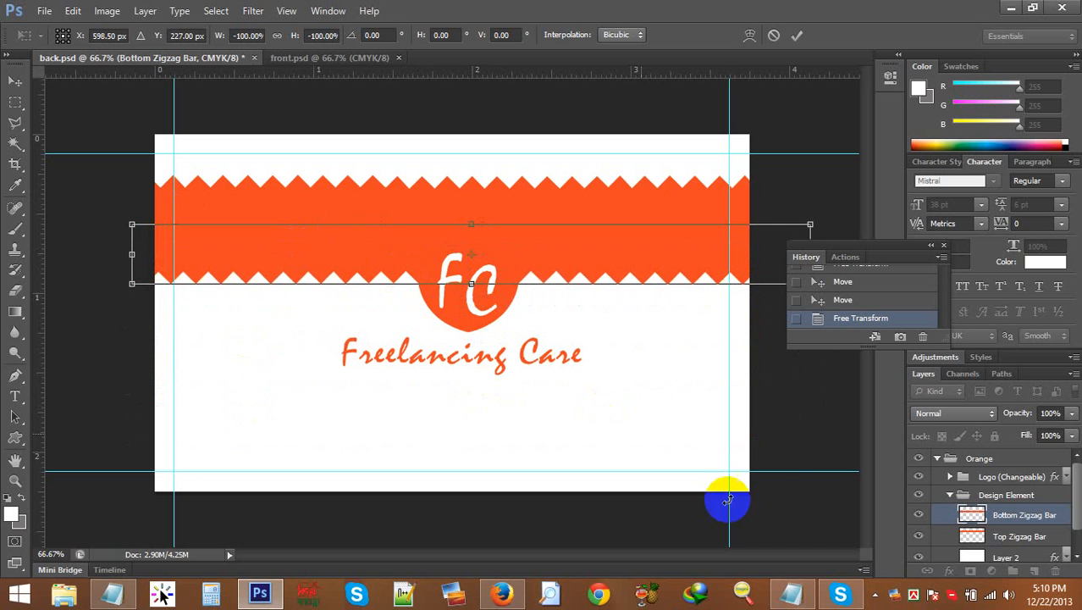
{"action": "key", "text": "Return"}
Step: Nudge the Bottom Zigzag Bar slightly right and merge it with the Top Zigzag Bar into one layer
{"action": "left_click", "coordinate": [1012, 531], "text": "shift"}
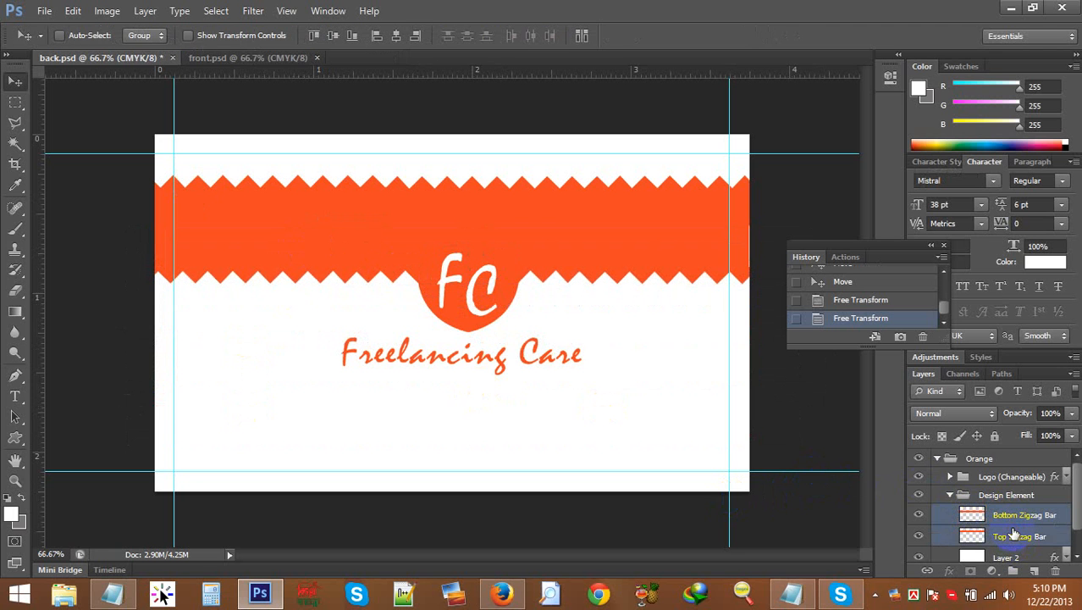
{"action": "left_click", "coordinate": [1013, 520]}
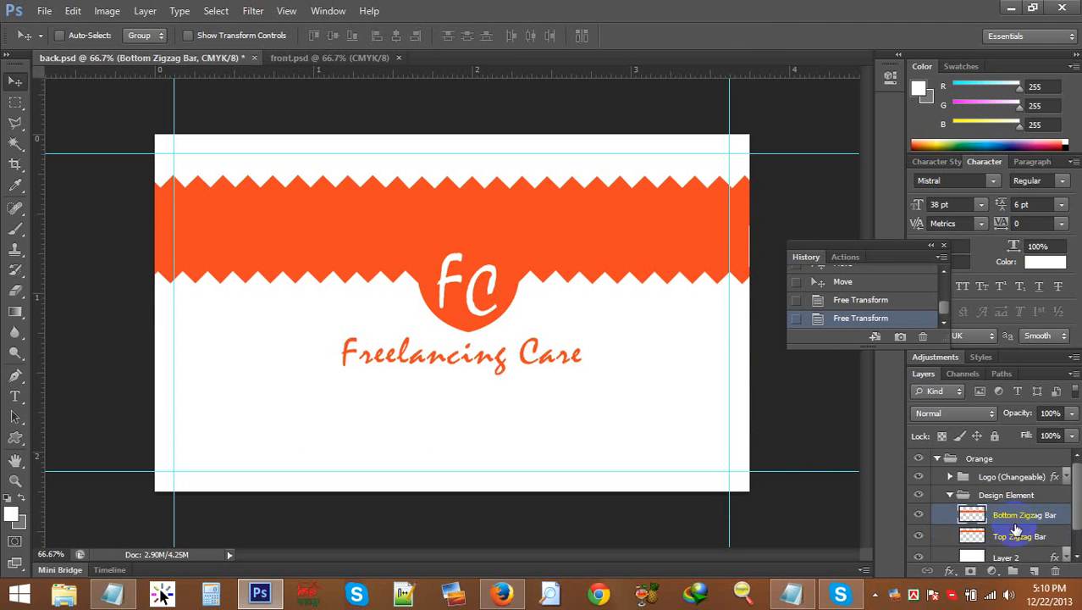
{"action": "key", "text": "Right"}
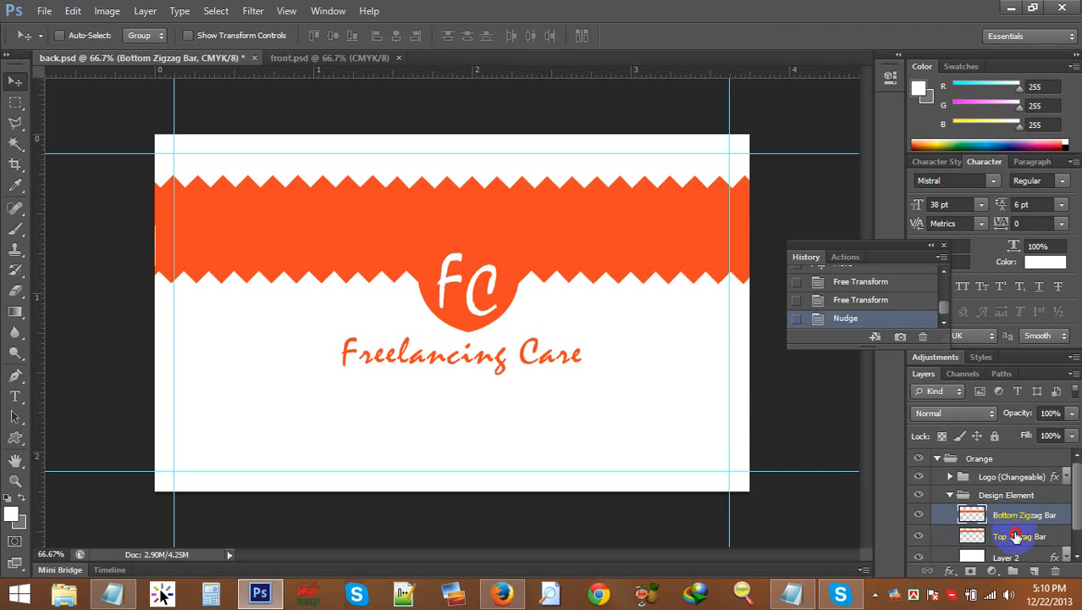
{"action": "left_click", "coordinate": [1014, 536], "text": "shift"}
{"action": "right_click", "coordinate": [1014, 536]}
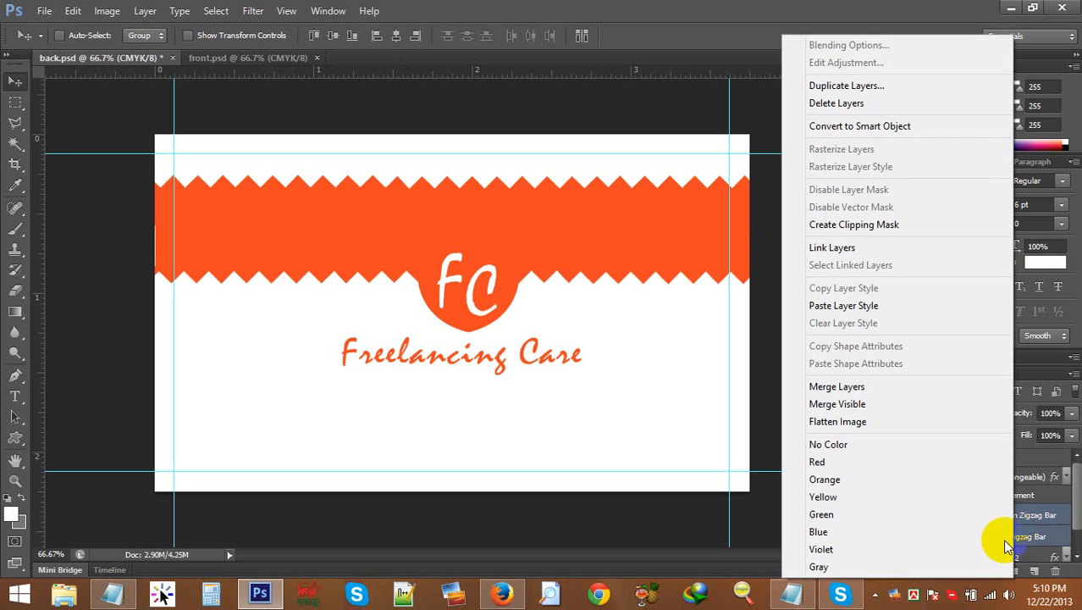
{"action": "left_click", "coordinate": [857, 387]}
Step: Move the merged zigzag band right and down to expose its uneven left end, and cut that end off straight
{"action": "left_click_drag", "start_coordinate": [511, 245], "coordinate": [579, 307]}
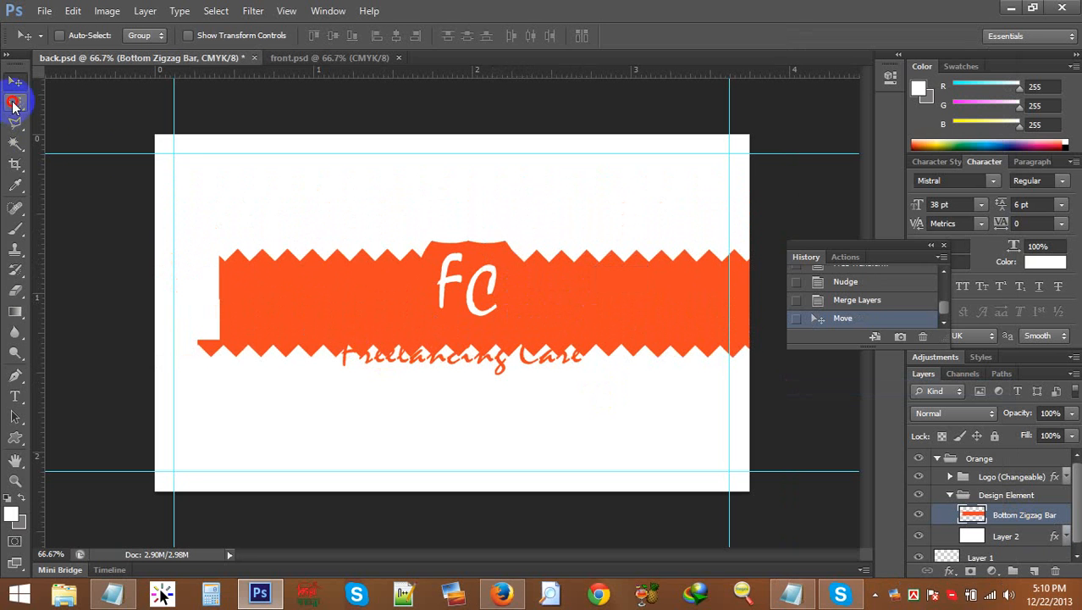
{"action": "left_click", "coordinate": [13, 103]}
{"action": "left_click_drag", "start_coordinate": [155, 166], "coordinate": [220, 442]}
{"action": "key", "text": "ctrl+x"}
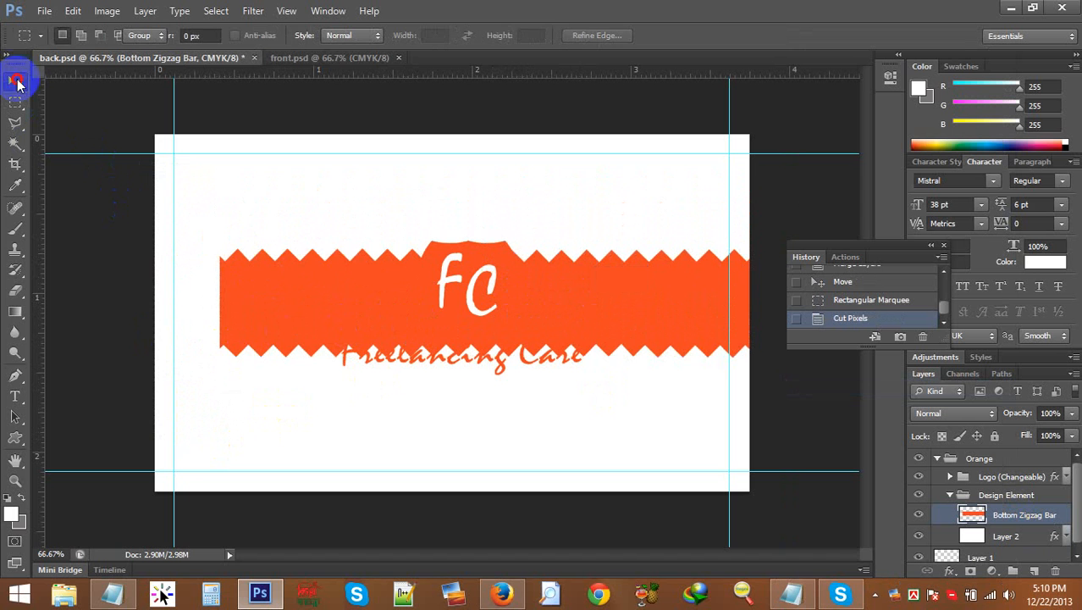
Step: Move the band back to the card's left edge and cut off its uneven right end with a rectangular selection
{"action": "left_click", "coordinate": [17, 82]}
{"action": "left_click_drag", "start_coordinate": [390, 286], "coordinate": [182, 289]}
{"action": "left_click", "coordinate": [15, 102]}
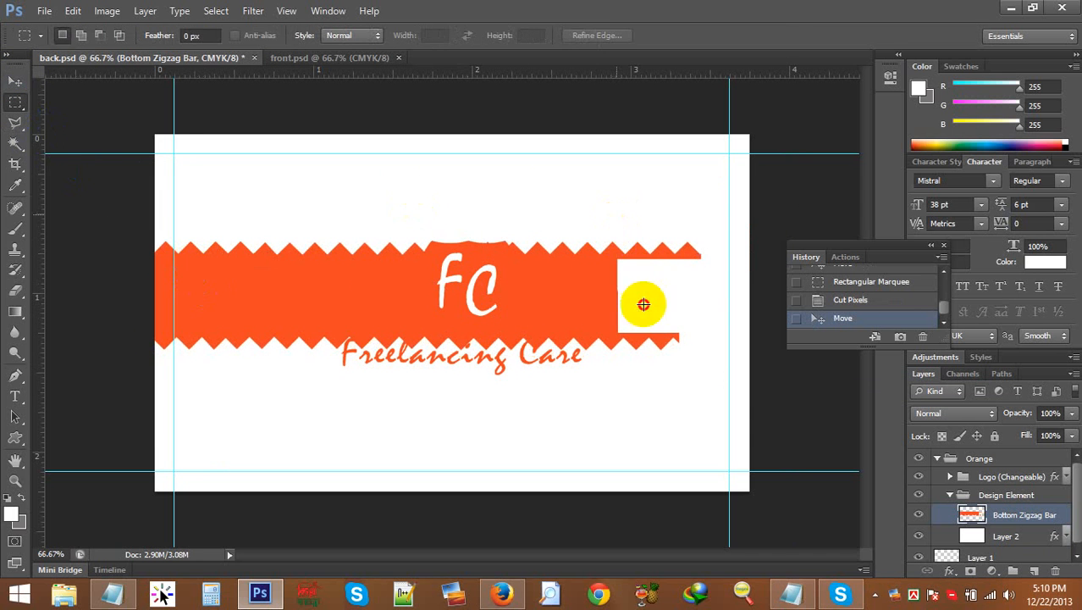
{"action": "left_click_drag", "start_coordinate": [617, 214], "coordinate": [712, 450]}
{"action": "key", "text": "ctrl+x"}
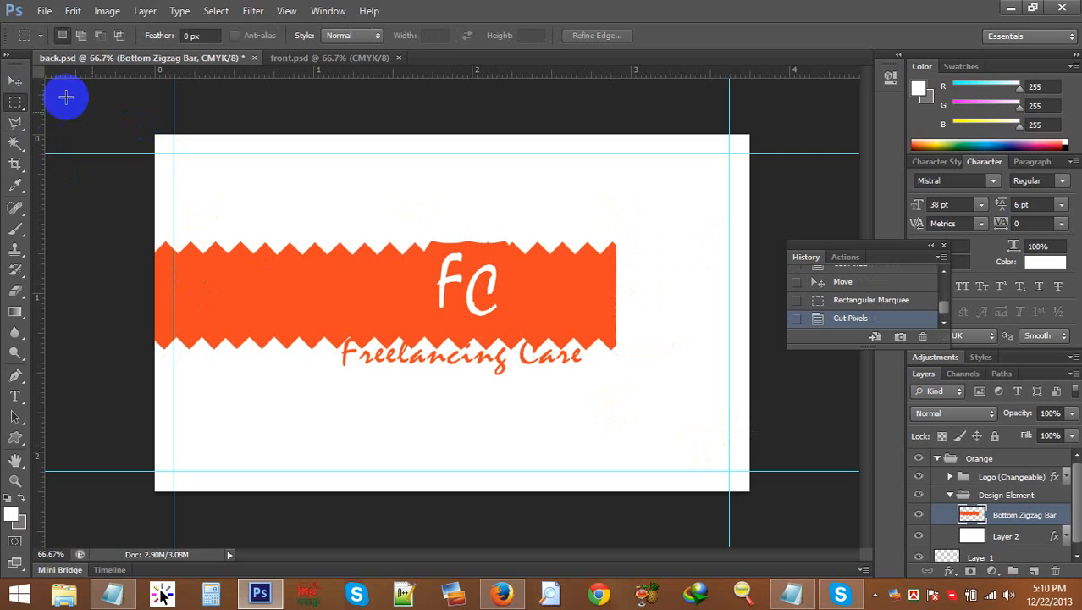
Step: Place the trimmed band across the card behind the logo and stretch its width to 100.27% to reach both edges
{"action": "key", "text": "v"}
{"action": "left_click_drag", "start_coordinate": [272, 302], "coordinate": [395, 286]}
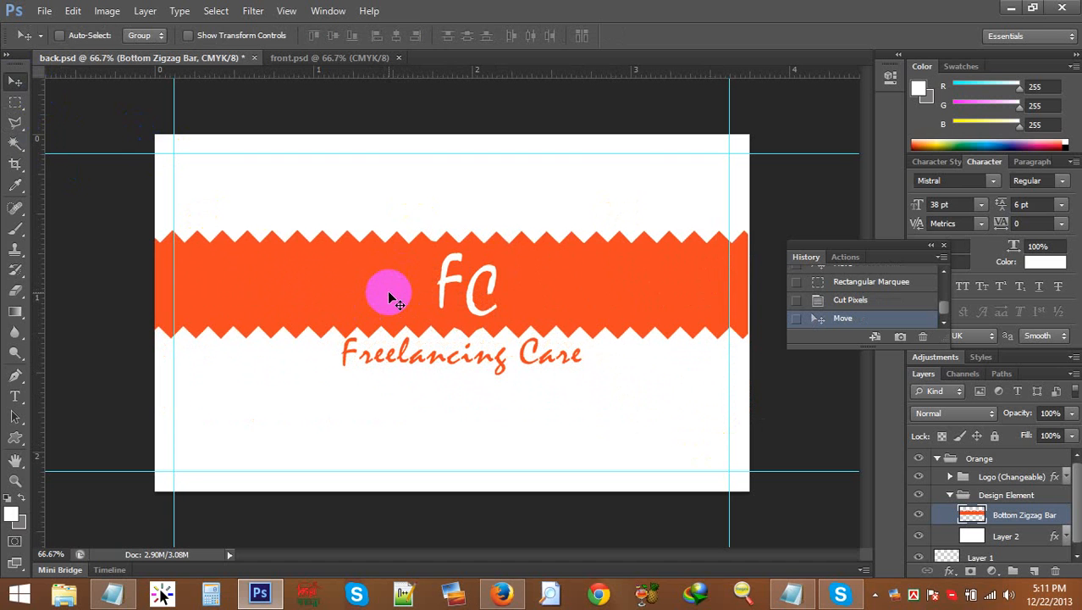
{"action": "key", "text": "Right"}
{"action": "key", "text": "Right"}
{"action": "key", "text": "Left"}
{"action": "key", "text": "Left"}
{"action": "key", "text": "ctrl+t"}
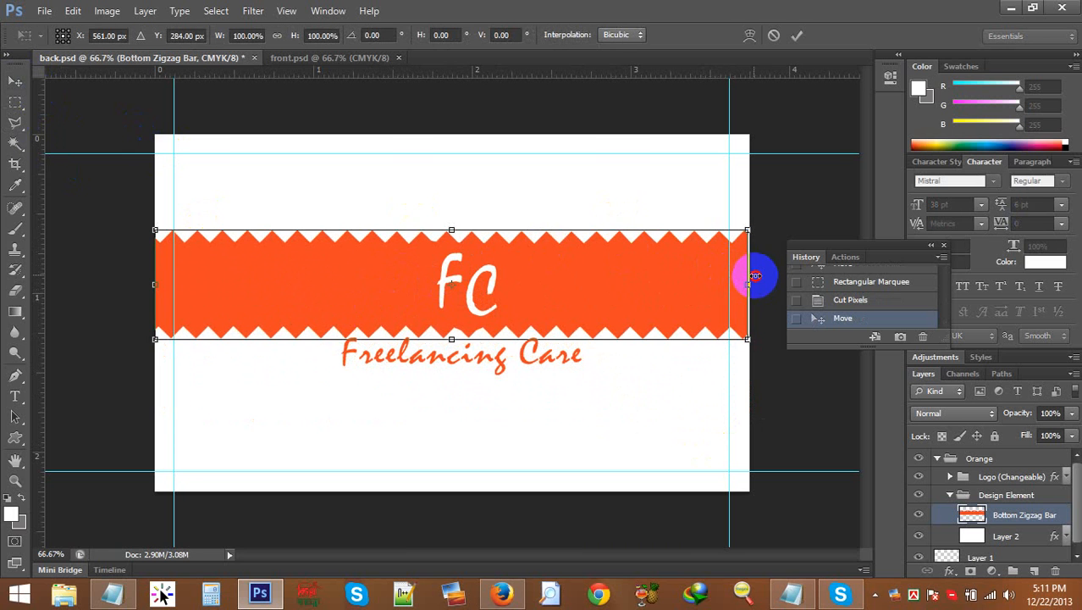
{"action": "left_click_drag", "start_coordinate": [756, 276], "coordinate": [754, 276]}
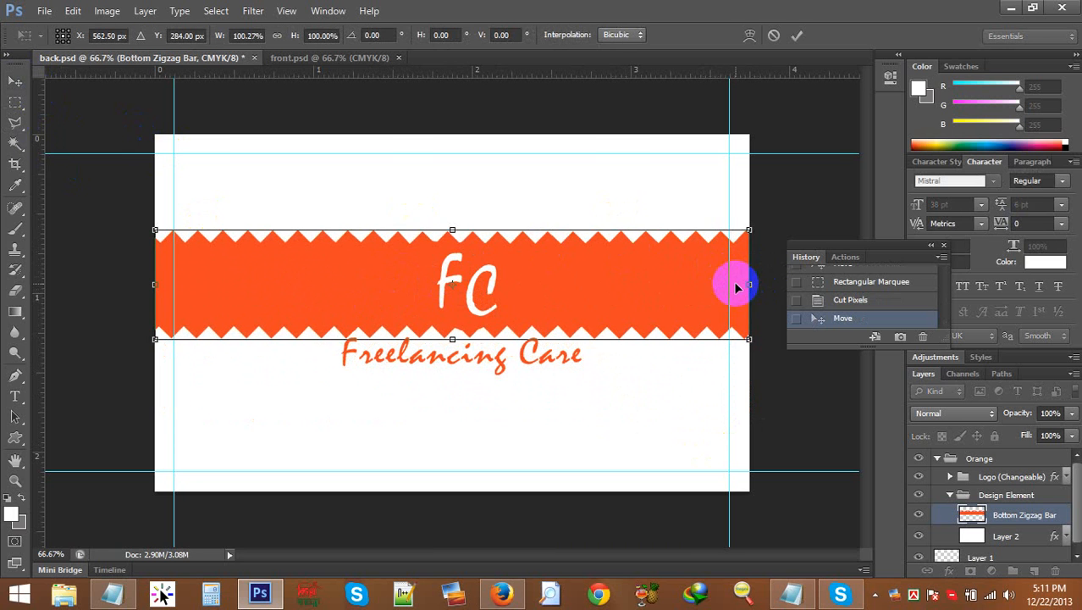
{"action": "double_click", "coordinate": [682, 293]}
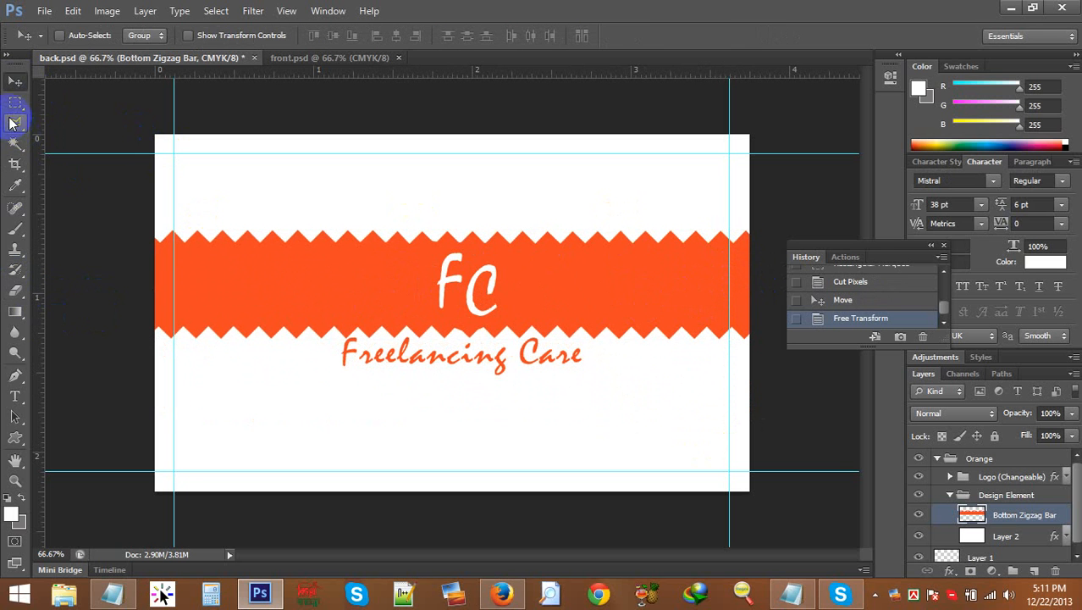
Step: Select the lower half of the zigzag band and move it down below the logo, splitting the band in two
{"action": "left_click", "coordinate": [15, 103]}
{"action": "left_click_drag", "start_coordinate": [131, 277], "coordinate": [795, 391]}
{"action": "key", "text": "ctrl+t"}
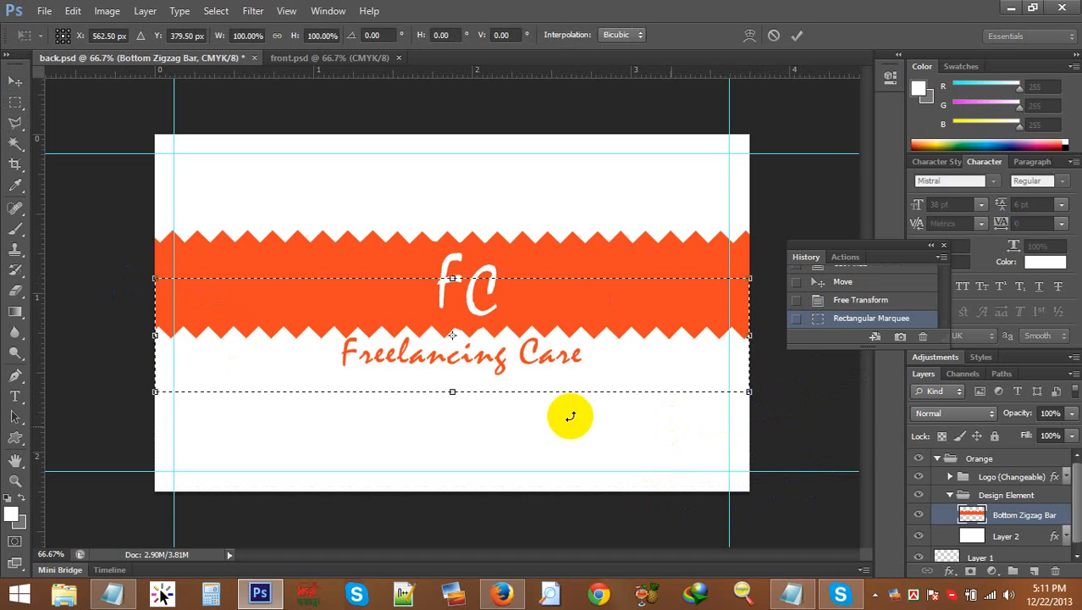
{"action": "left_click_drag", "start_coordinate": [458, 310], "coordinate": [451, 380]}
{"action": "double_click", "coordinate": [431, 374]}
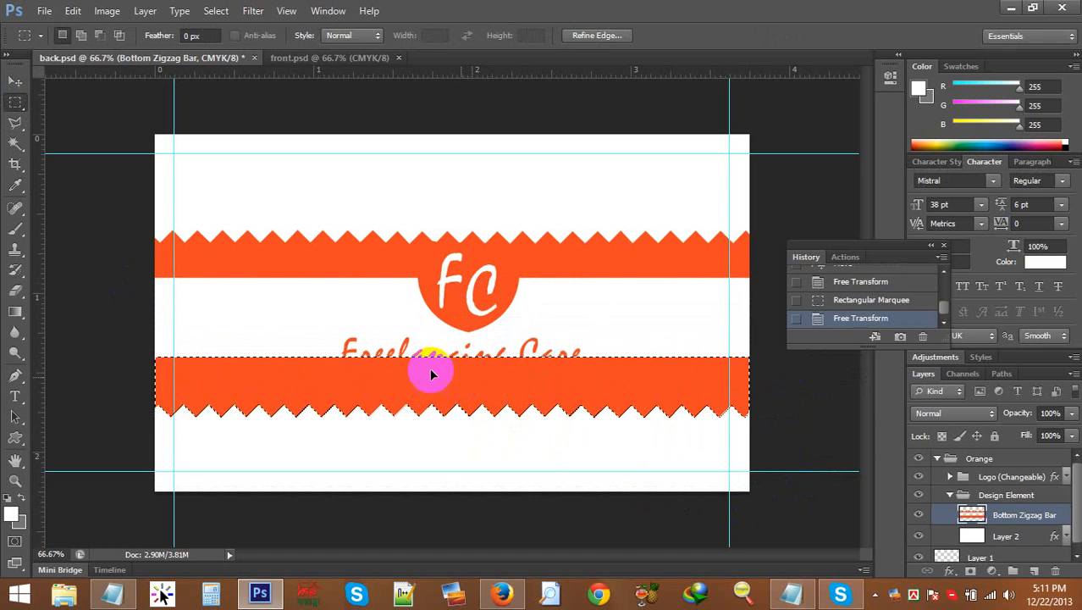
Step: Stretch a thin strip of the lower half upward to fill the gap, deselect, and raise the whole band to centre it behind the logo
{"action": "left_click", "coordinate": [124, 350]}
{"action": "left_click_drag", "start_coordinate": [137, 364], "coordinate": [809, 375]}
{"action": "key", "text": "ctrl+t"}
{"action": "left_click_drag", "start_coordinate": [442, 367], "coordinate": [463, 260]}
{"action": "key", "text": "Return"}
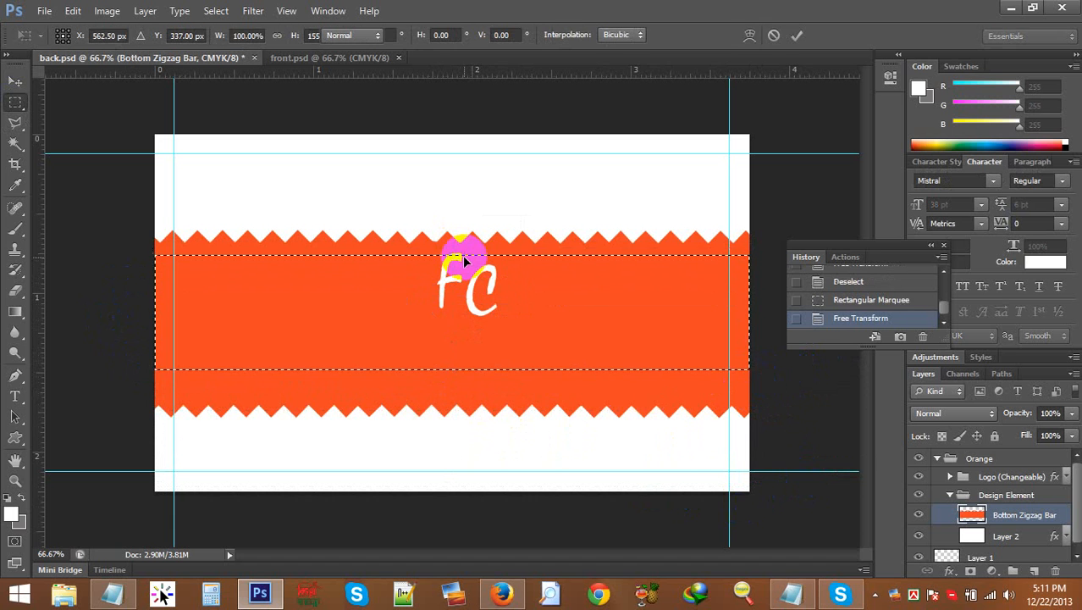
{"action": "right_click", "coordinate": [497, 325]}
{"action": "left_click", "coordinate": [548, 36]}
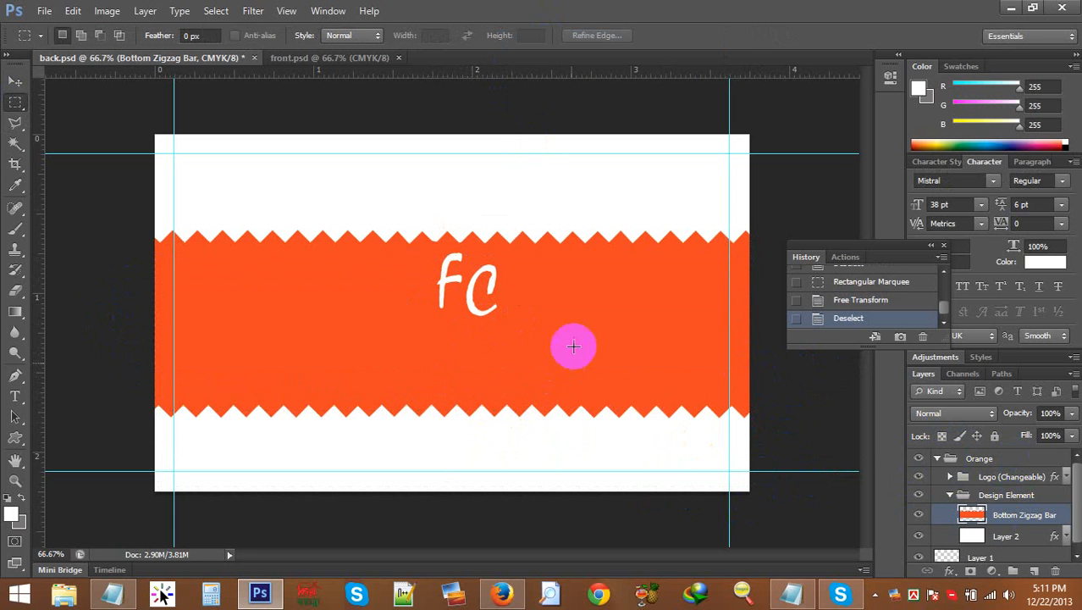
{"action": "left_click", "coordinate": [15, 80]}
{"action": "left_click_drag", "start_coordinate": [317, 310], "coordinate": [306, 297]}
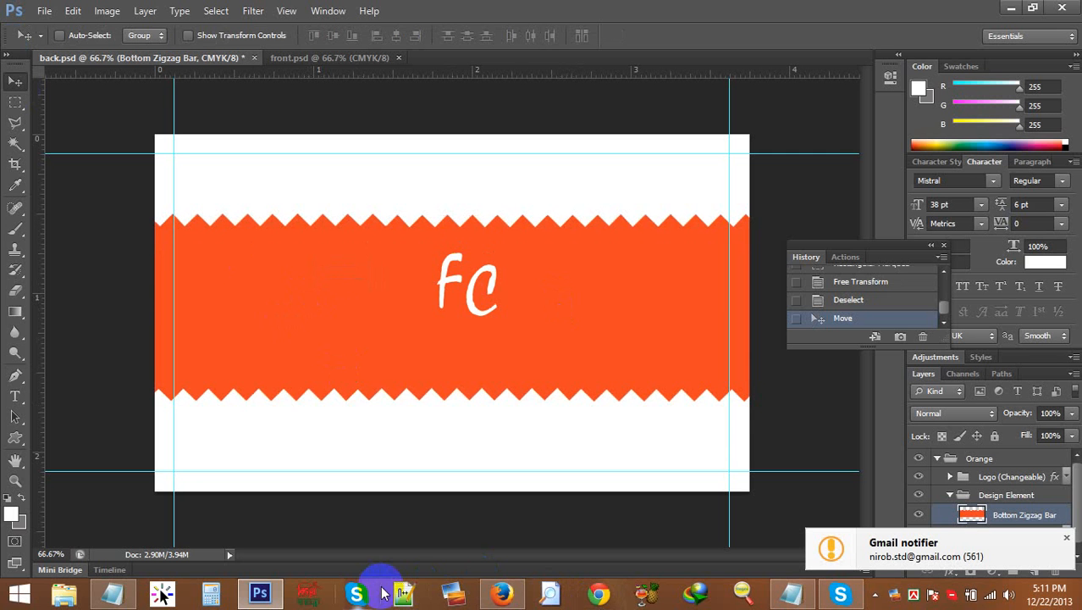
Step: Switch to Firefox to check the Gmail inbox, and return to the card document in Photoshop
{"action": "left_click", "coordinate": [502, 593]}
{"action": "left_click", "coordinate": [118, 11]}
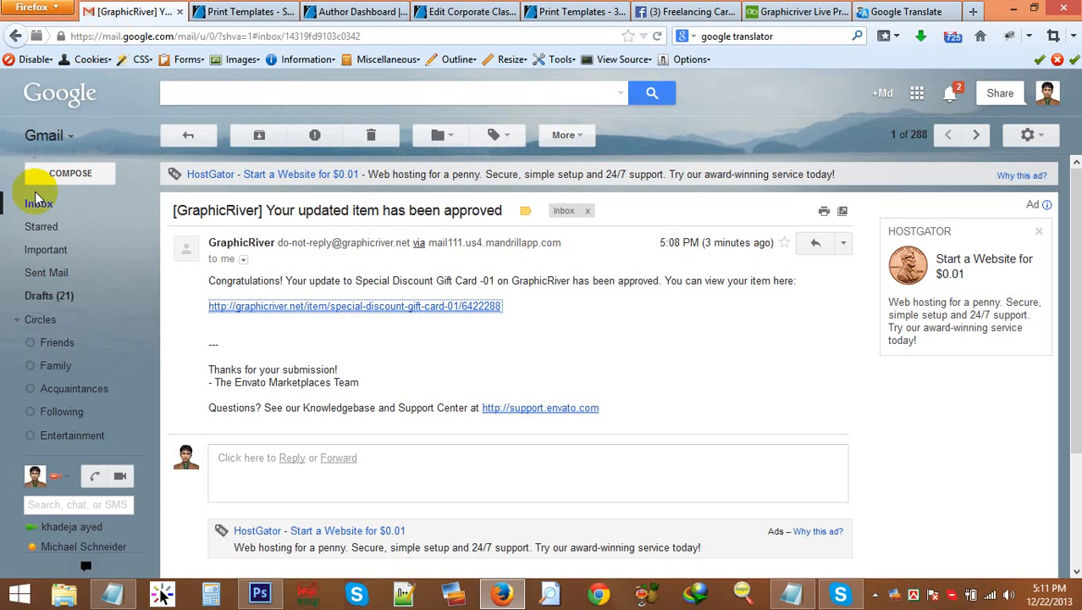
{"action": "left_click", "coordinate": [38, 203]}
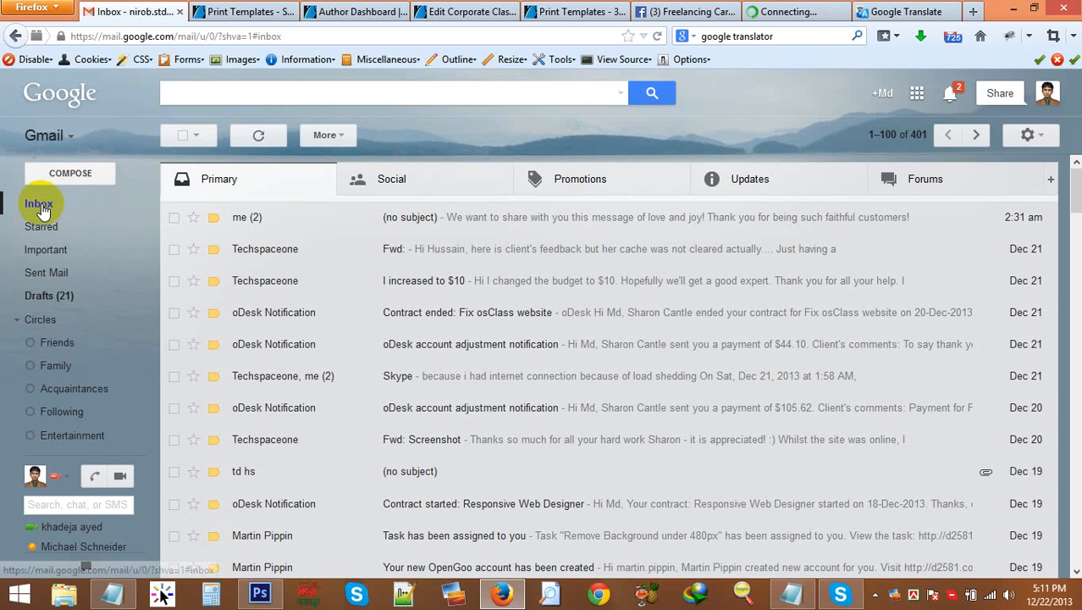
{"action": "left_click", "coordinate": [260, 593]}
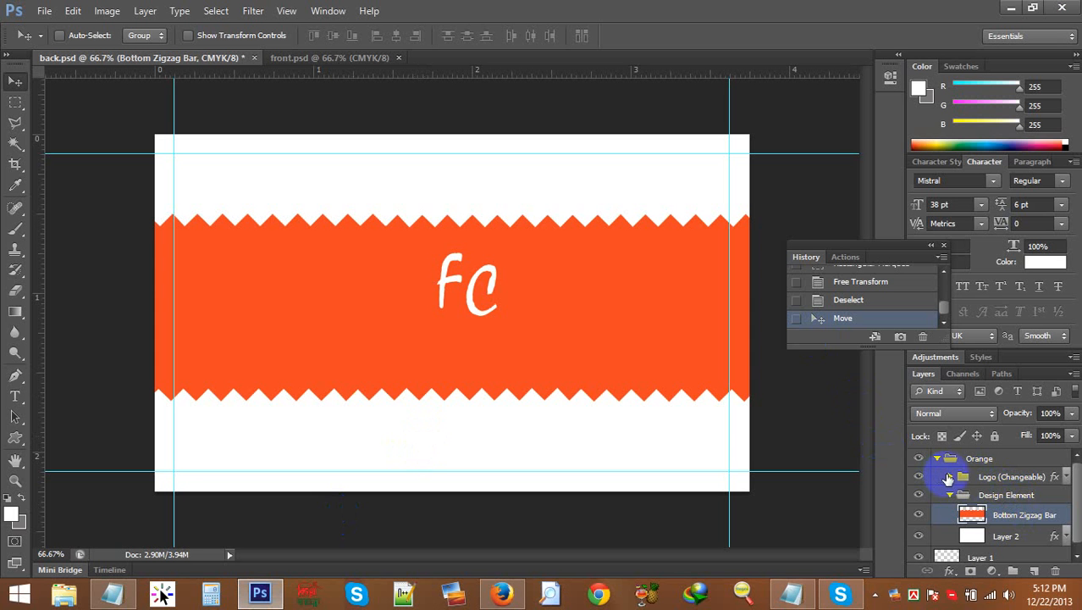
Step: Expand the Logo (Changeable) group and enable the layer effects of Shape 1 to recolour the logo black
{"action": "left_click", "coordinate": [949, 477]}
{"action": "left_click", "coordinate": [978, 539]}
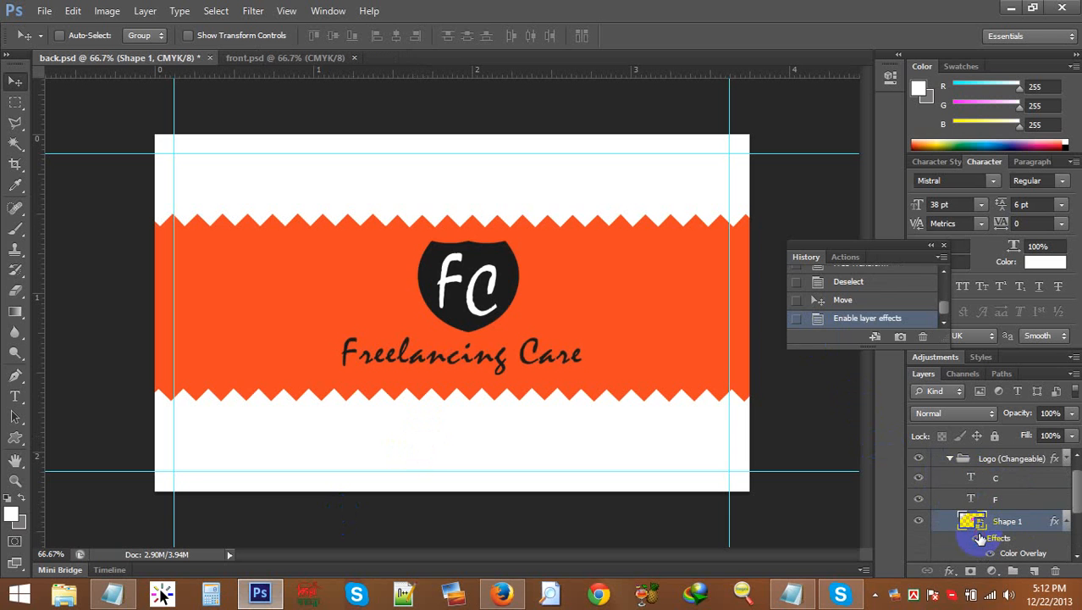
Step: Change the Color Overlay of the Shape 1 layer to white, sampled from the logo lettering
{"action": "scroll", "coordinate": [986, 544], "scroll_direction": "down", "scroll_amount": 1}
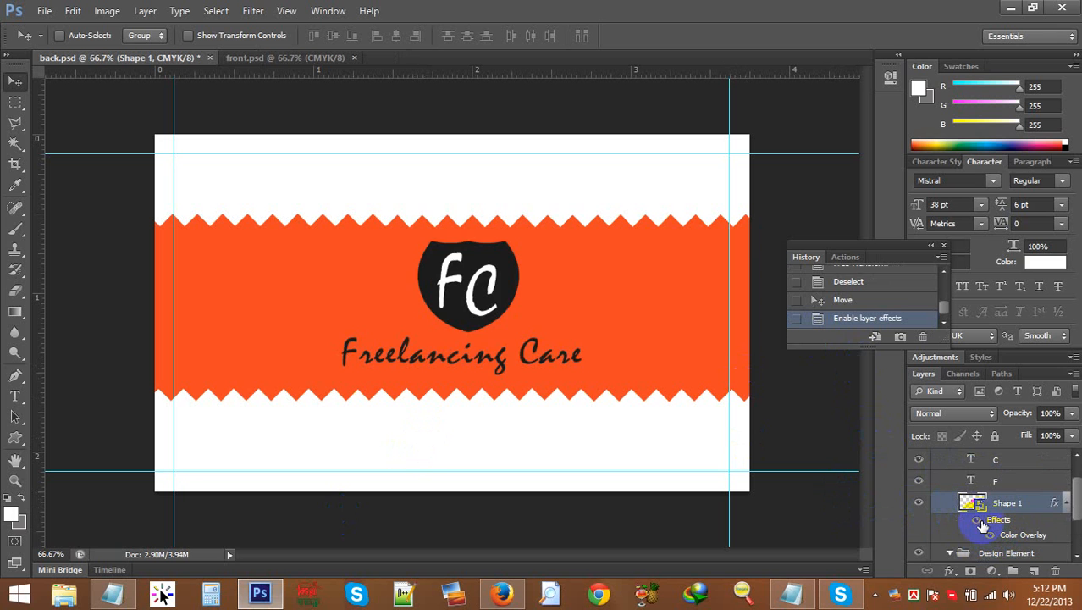
{"action": "left_click", "coordinate": [978, 520]}
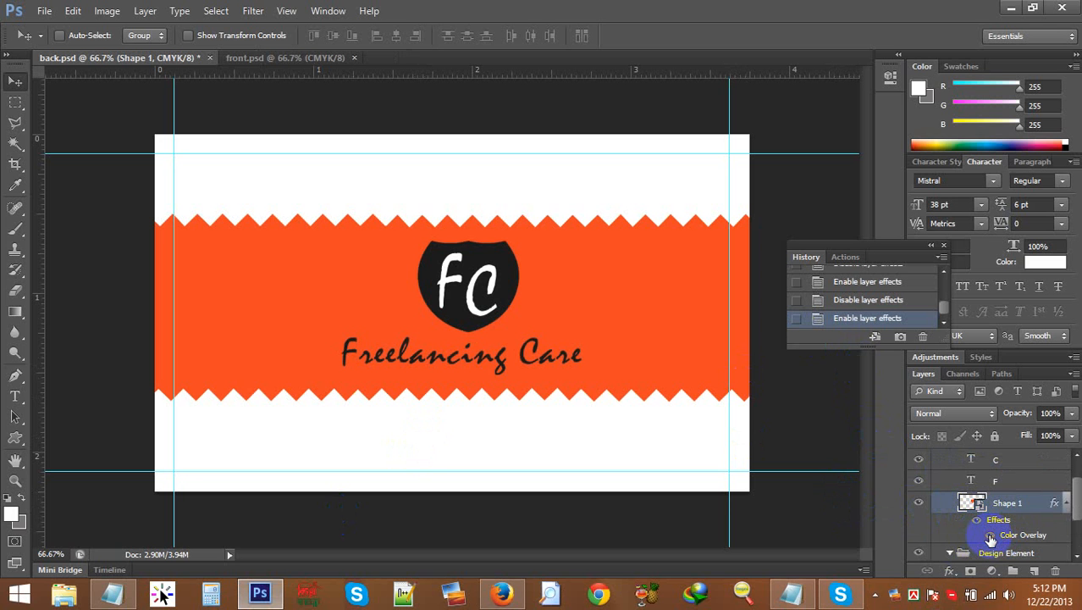
{"action": "scroll", "coordinate": [1060, 523], "scroll_direction": "down", "scroll_amount": 2}
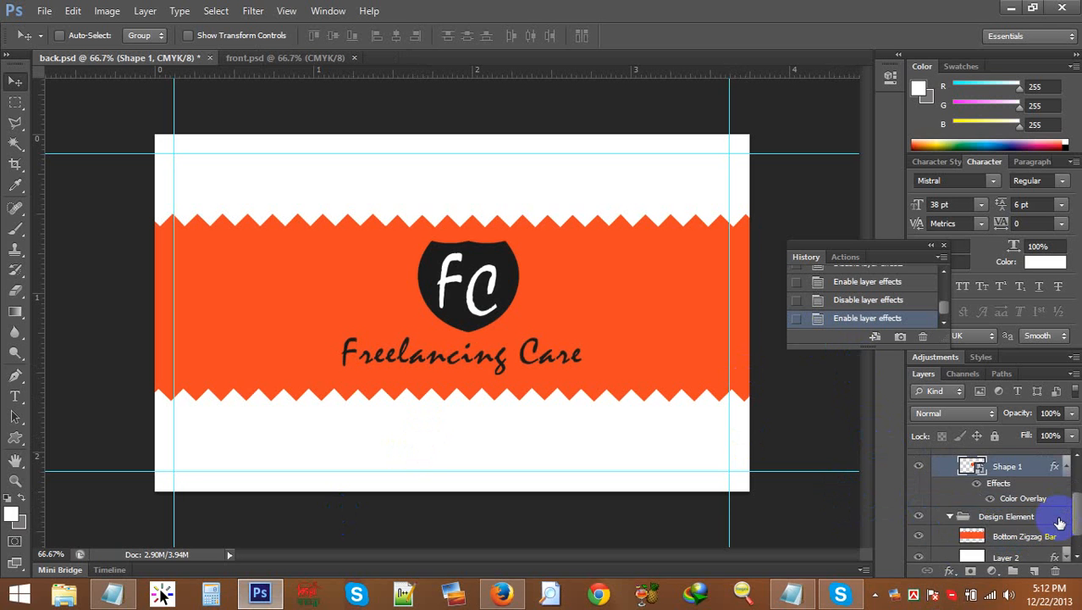
{"action": "double_click", "coordinate": [999, 501]}
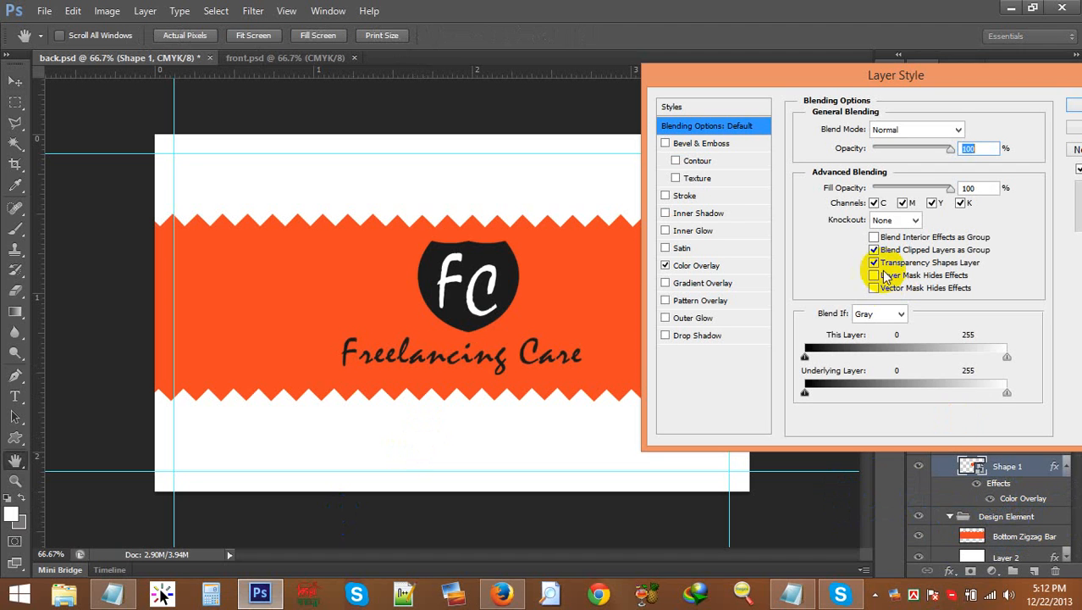
{"action": "left_click", "coordinate": [667, 267]}
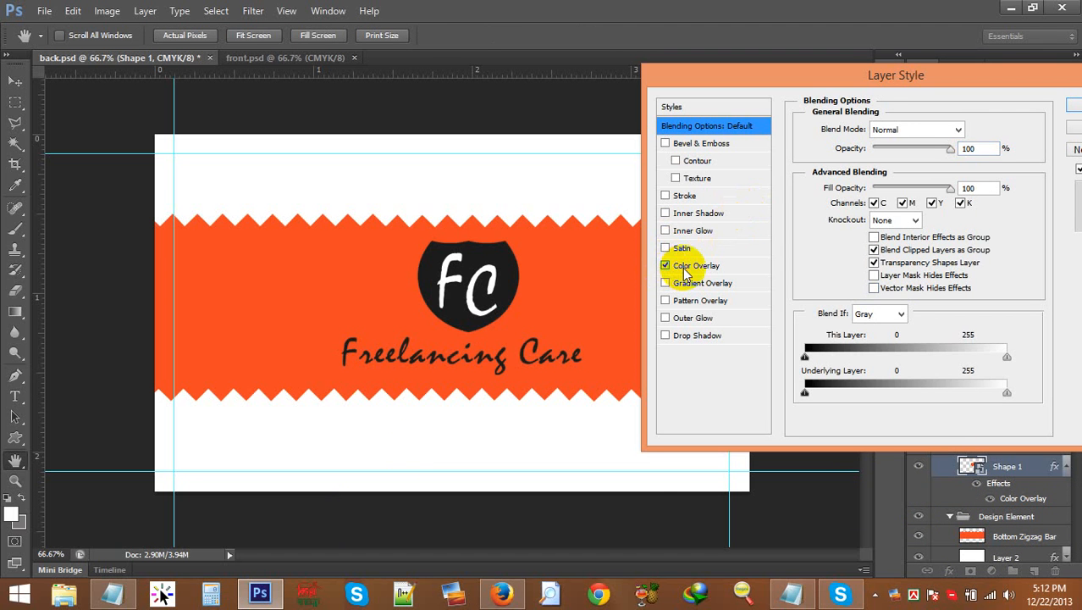
{"action": "left_click", "coordinate": [690, 266]}
{"action": "left_click", "coordinate": [965, 132]}
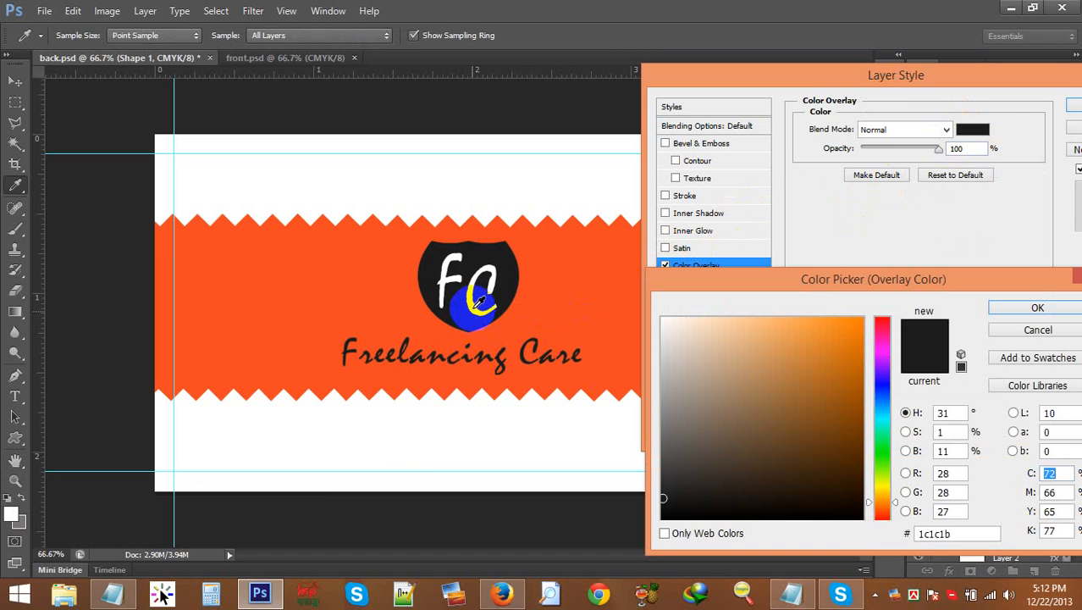
{"action": "left_click", "coordinate": [479, 305]}
{"action": "left_click", "coordinate": [1037, 306]}
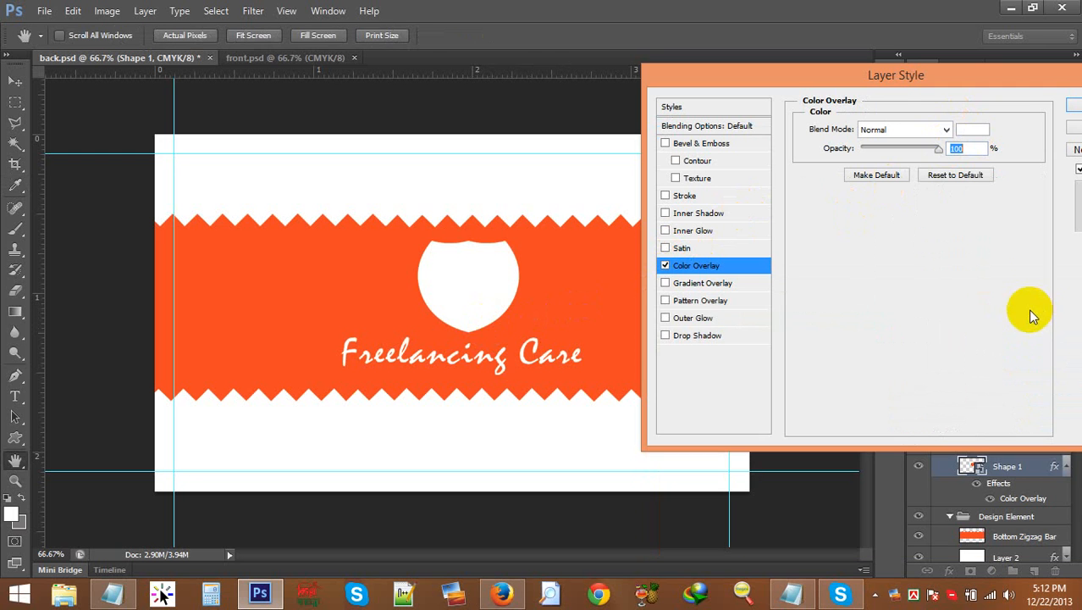
{"action": "left_click", "coordinate": [1072, 105]}
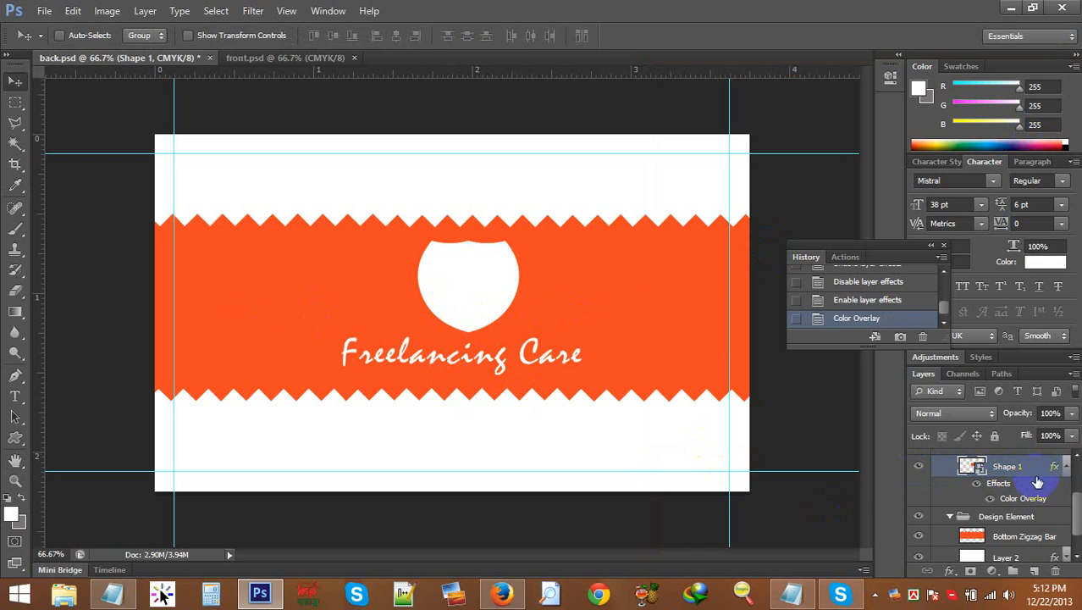
Step: Open the Shape 1 smart object, recolour its Freelancing Care text to white (ffffff), save it and return to back.psd
{"action": "double_click", "coordinate": [979, 471]}
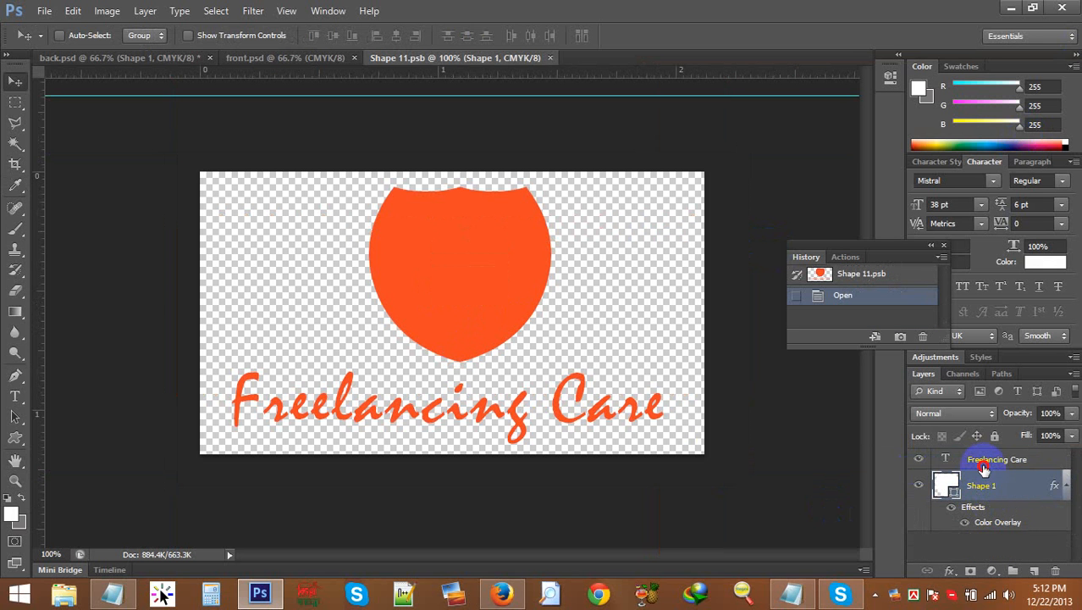
{"action": "left_click", "coordinate": [983, 468]}
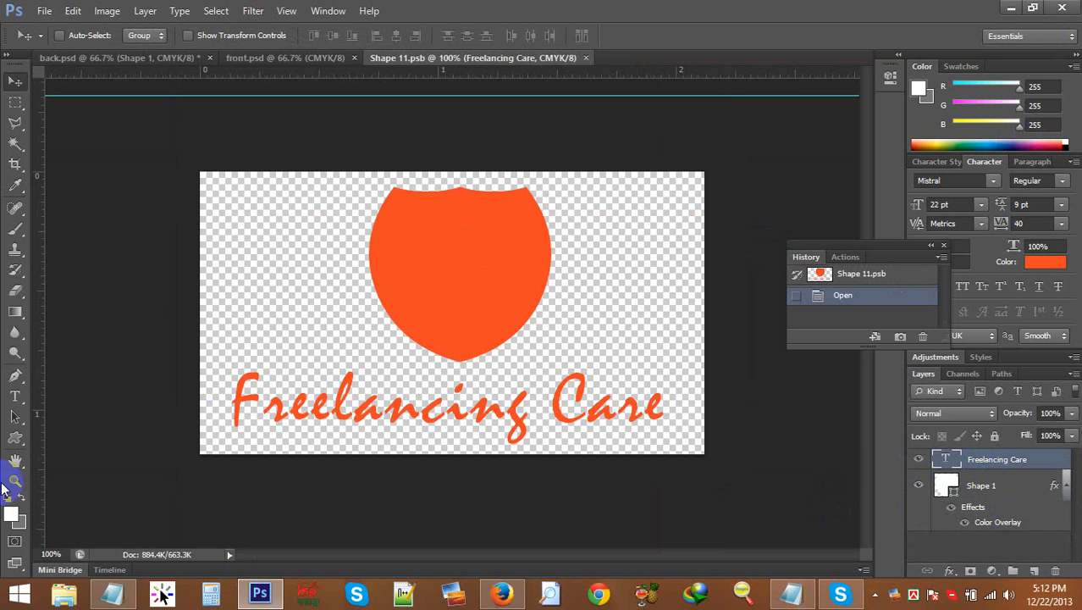
{"action": "left_click", "coordinate": [14, 397]}
{"action": "left_click", "coordinate": [288, 403]}
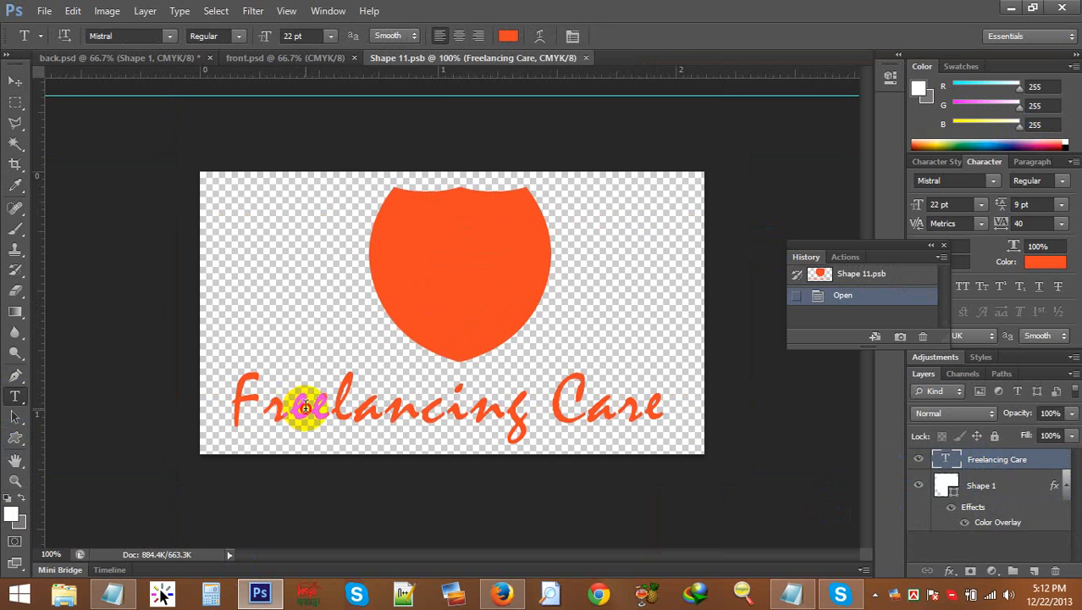
{"action": "key", "text": "ctrl+a"}
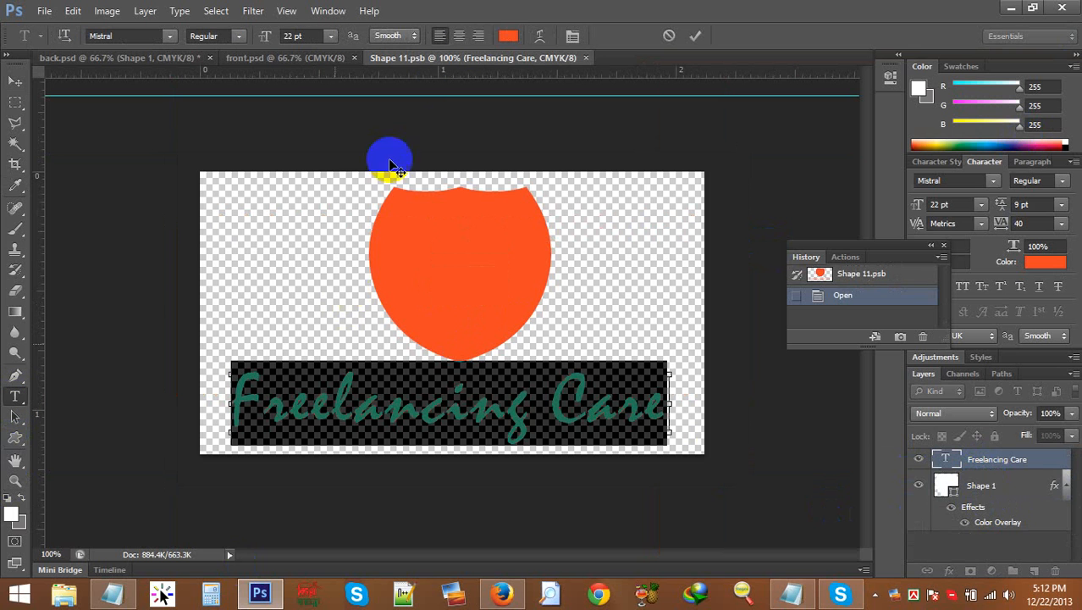
{"action": "left_click", "coordinate": [511, 42]}
{"action": "left_click", "coordinate": [661, 320]}
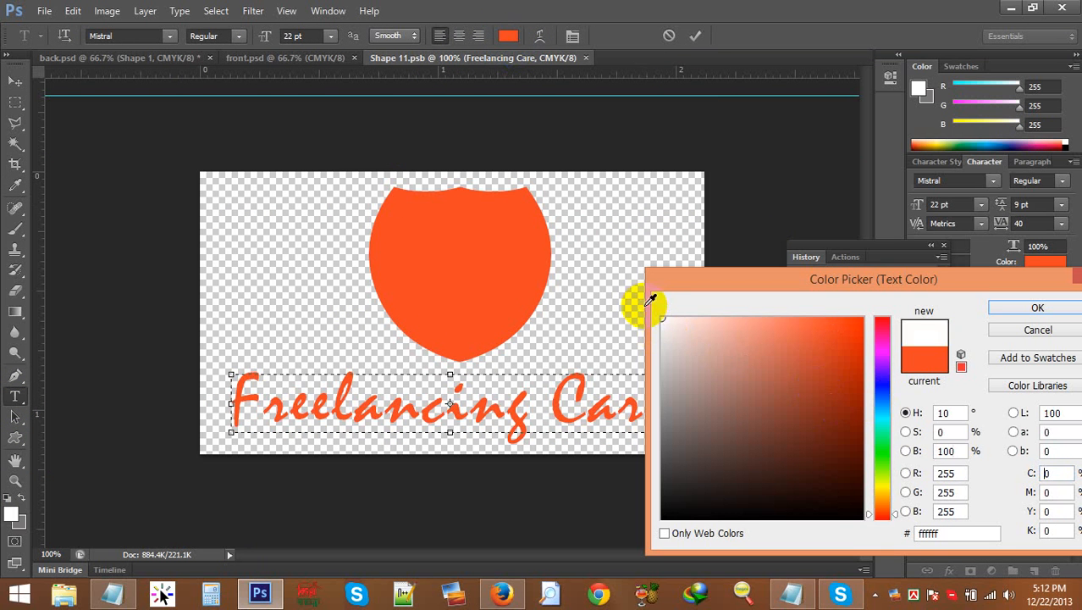
{"action": "left_click", "coordinate": [1050, 307]}
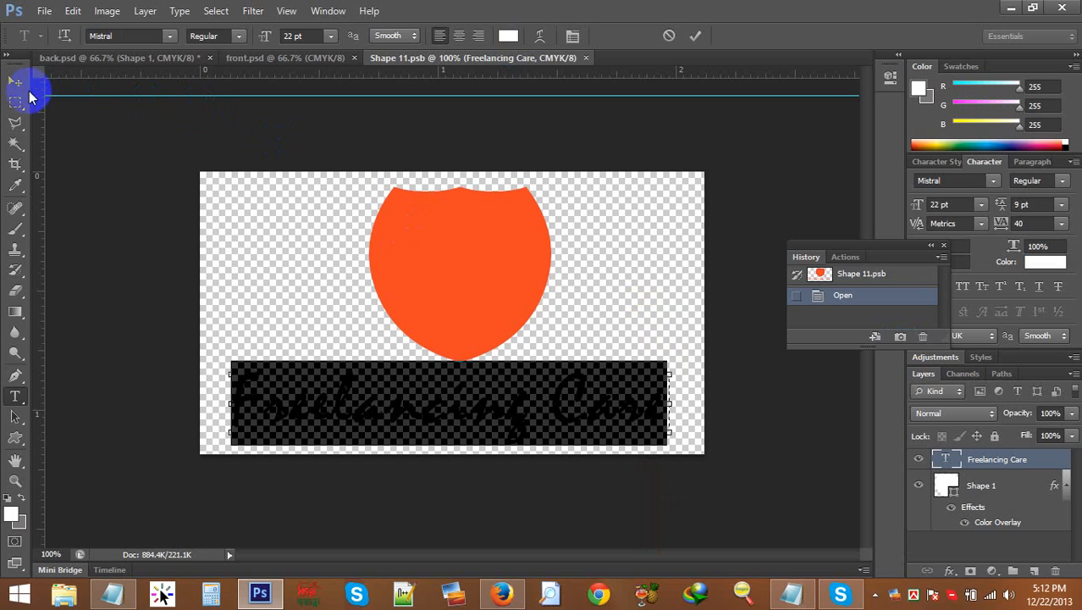
{"action": "left_click", "coordinate": [17, 83]}
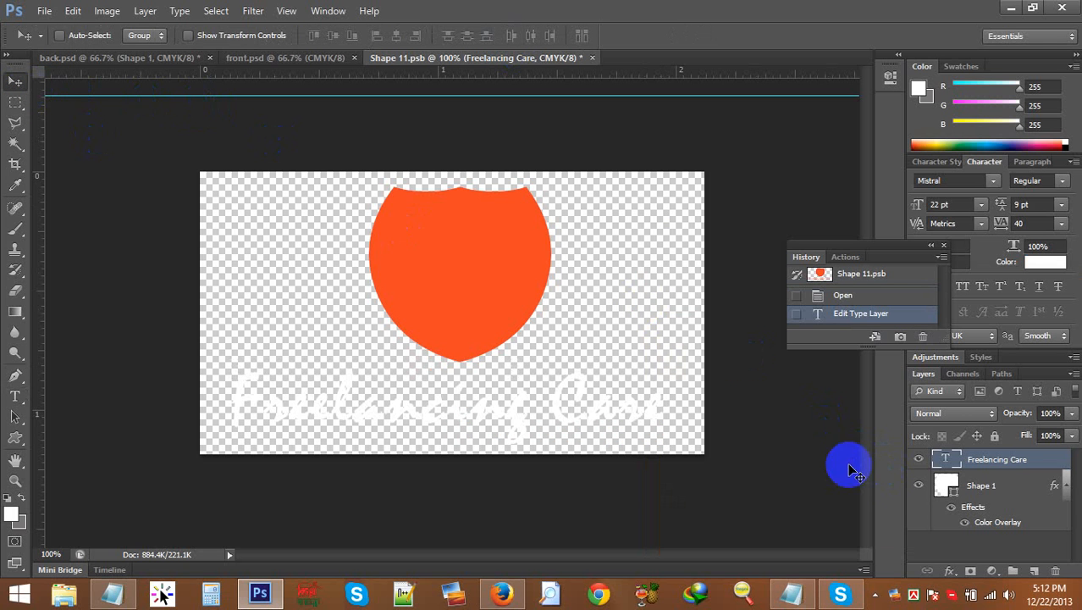
{"action": "left_click", "coordinate": [283, 58]}
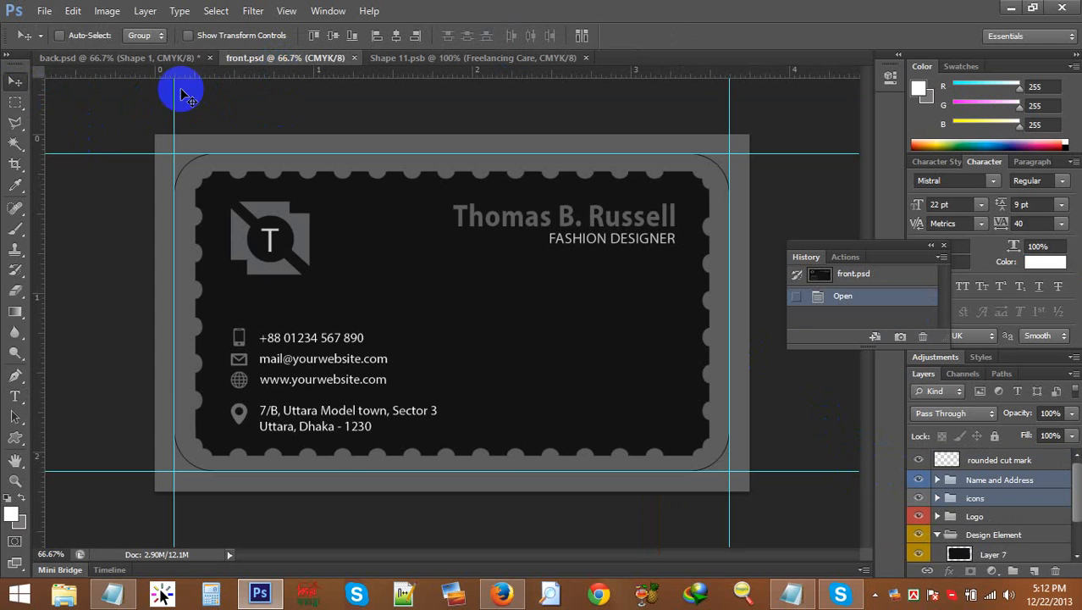
{"action": "left_click", "coordinate": [140, 60]}
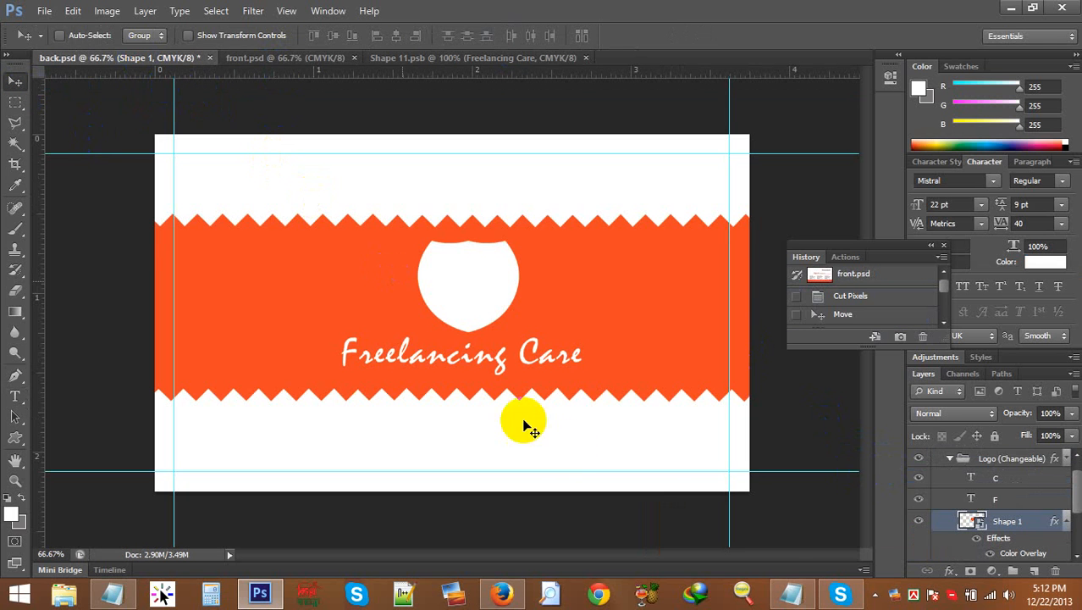
Step: Recolour the letter F in the logo shield with the orange sampled from the zigzag band
{"action": "left_click", "coordinate": [996, 481]}
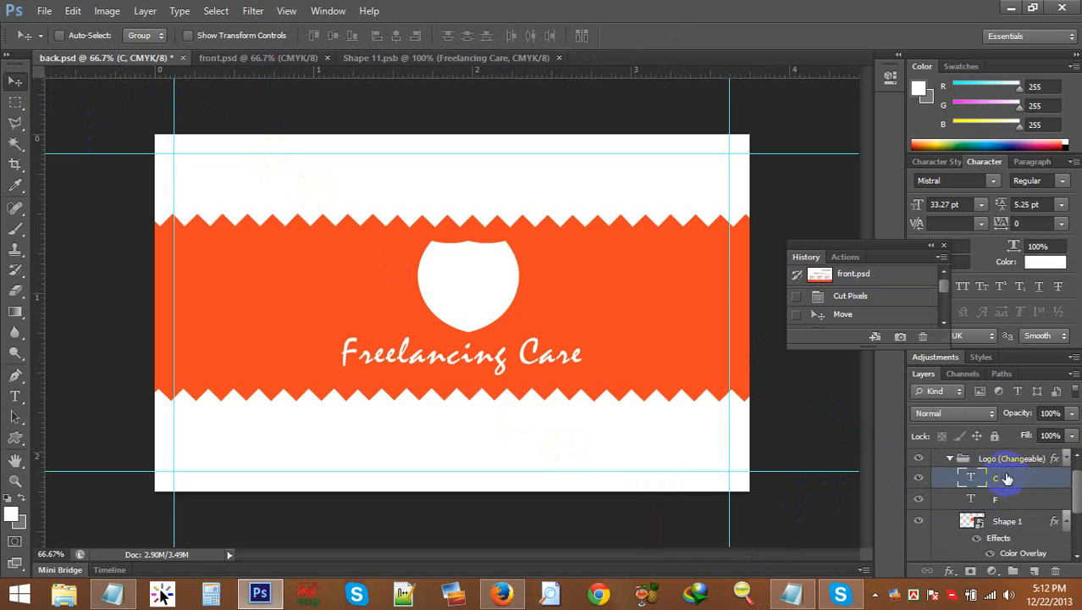
{"action": "left_click", "coordinate": [14, 395]}
{"action": "left_click", "coordinate": [450, 283]}
{"action": "key", "text": "ctrl+a"}
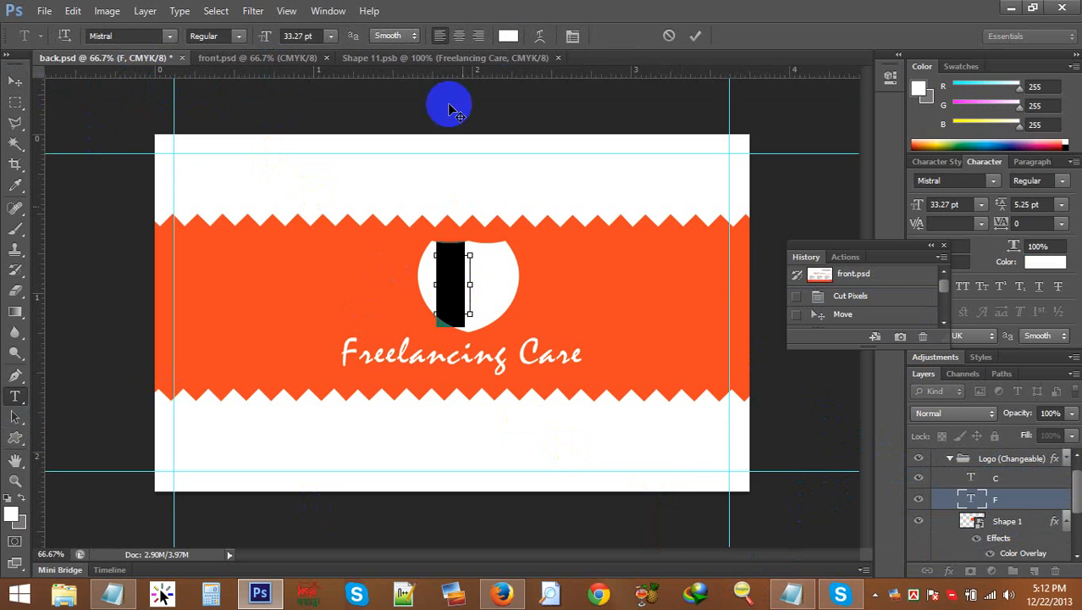
{"action": "left_click", "coordinate": [509, 38]}
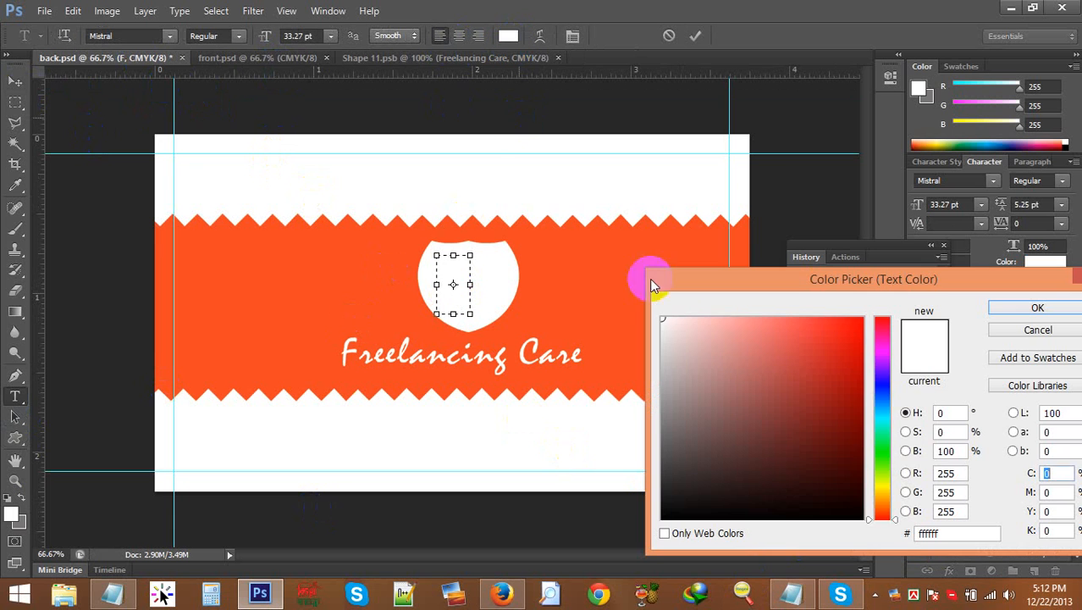
{"action": "left_click", "coordinate": [596, 306]}
{"action": "left_click", "coordinate": [1038, 308]}
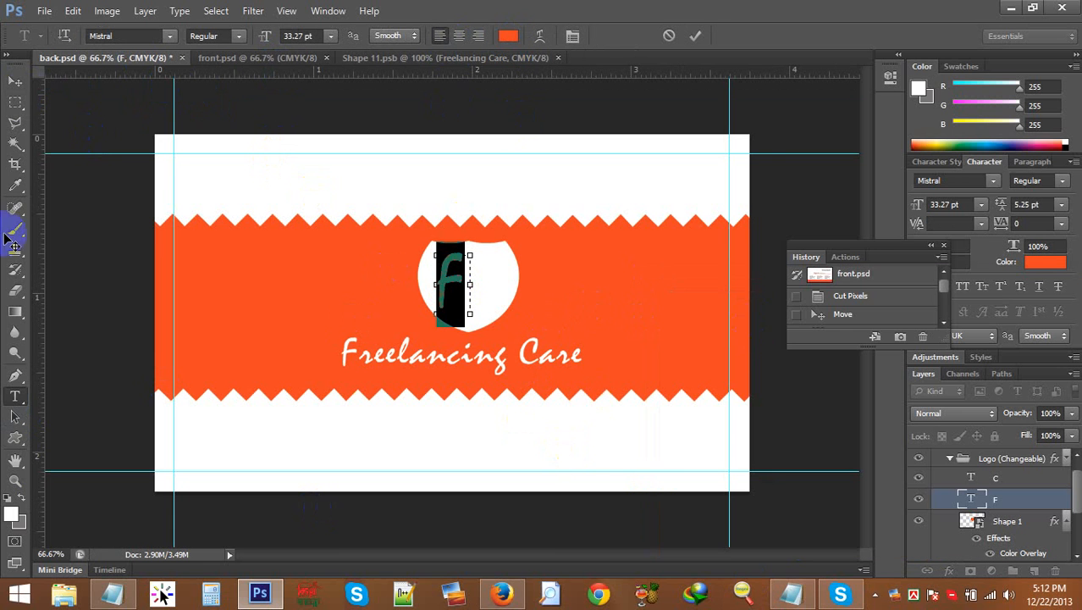
{"action": "left_click", "coordinate": [21, 80]}
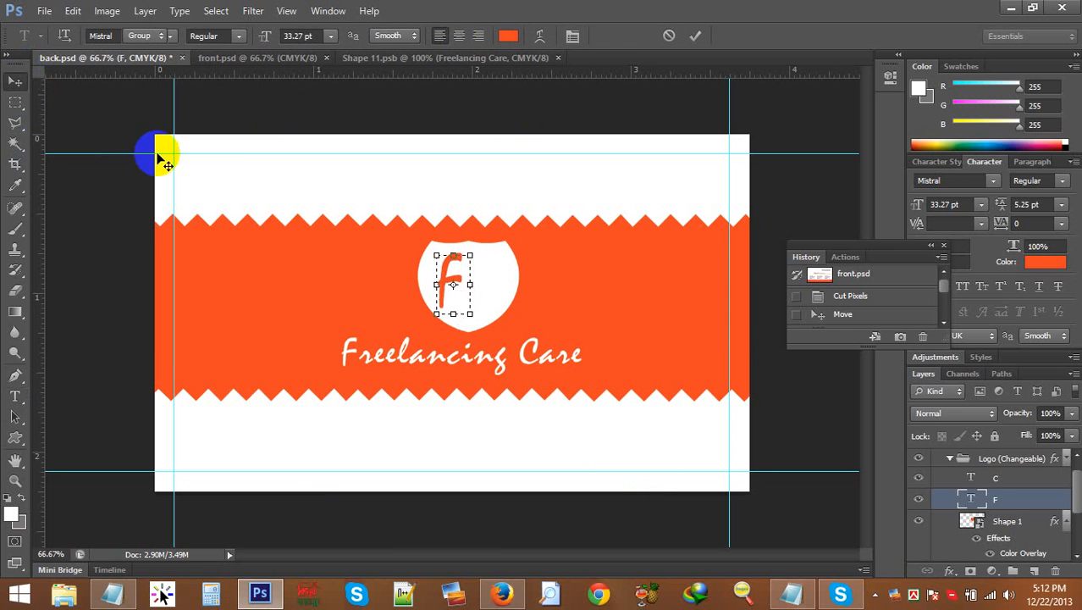
Step: Recolour the letter C in the logo shield with the orange sampled from the zigzag band
{"action": "left_click", "coordinate": [1044, 479]}
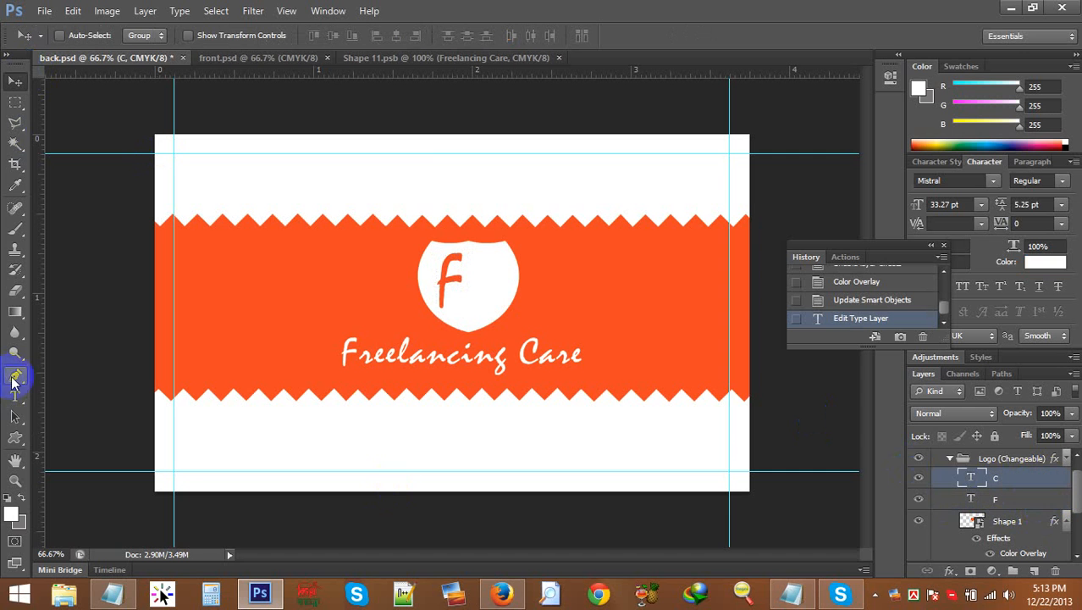
{"action": "left_click", "coordinate": [14, 391]}
{"action": "double_click", "coordinate": [484, 302]}
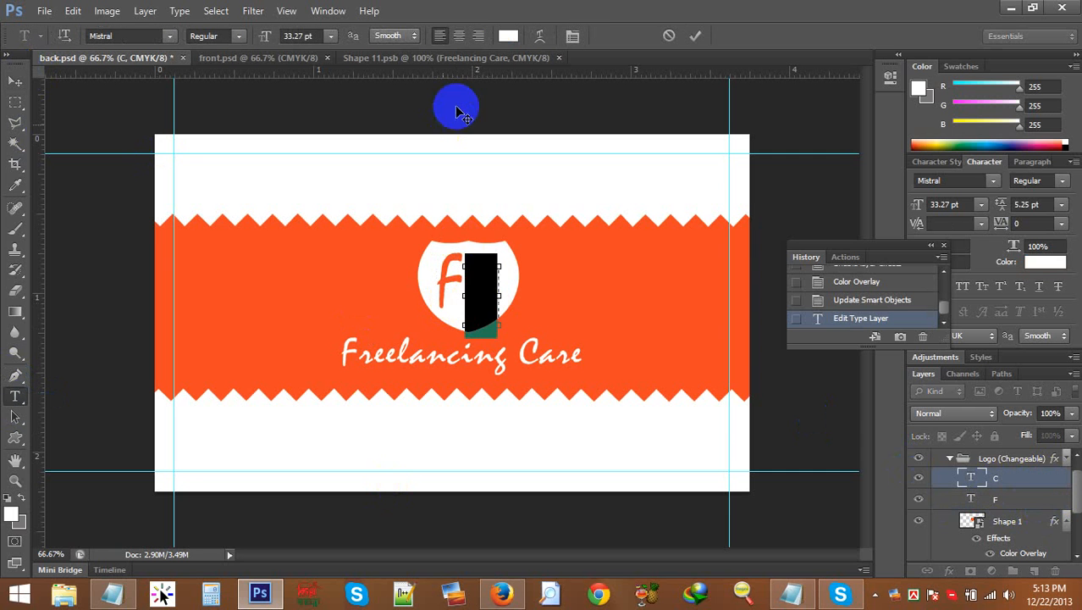
{"action": "left_click", "coordinate": [508, 36]}
{"action": "left_click", "coordinate": [317, 237]}
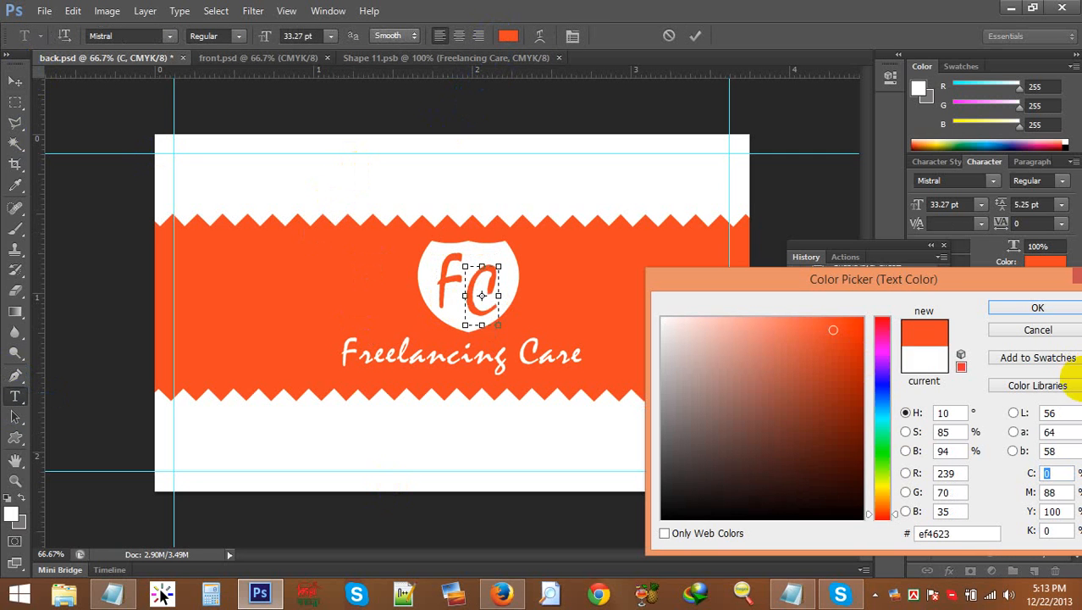
{"action": "left_click", "coordinate": [1019, 309]}
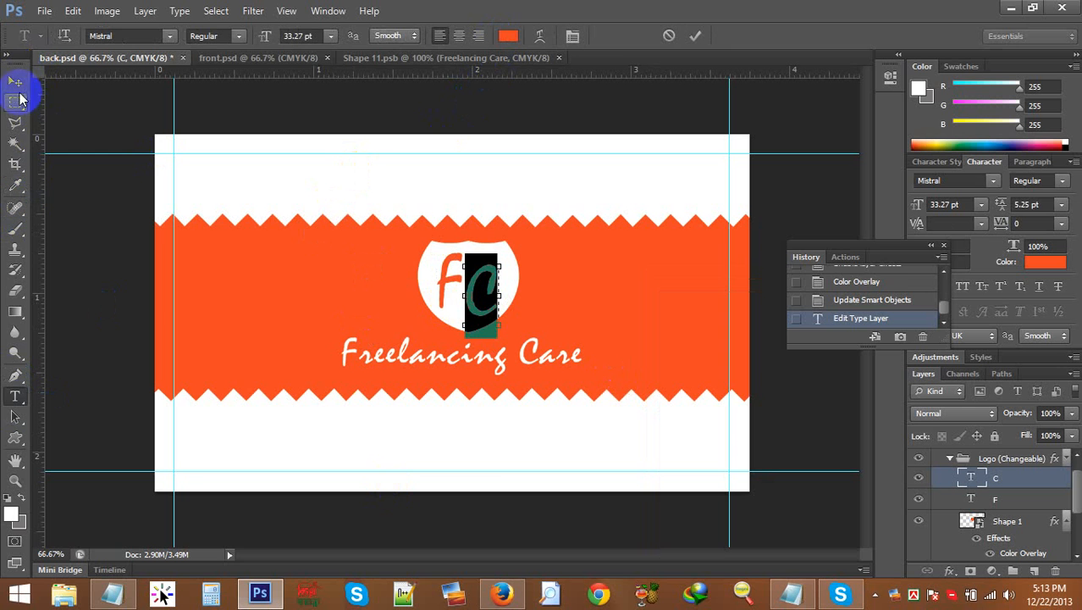
{"action": "left_click", "coordinate": [15, 80]}
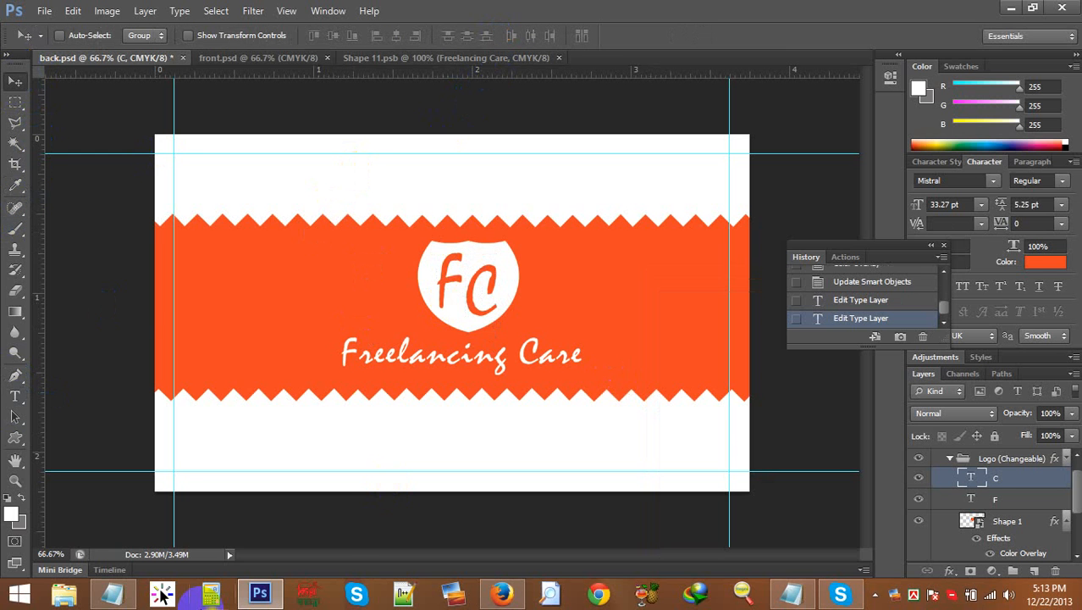
Step: Select the Logo (Changeable) group and nudge it slightly down and to the right within the orange band
{"action": "left_click", "coordinate": [1032, 460]}
{"action": "key", "text": "Down"}
{"action": "key", "text": "Down"}
{"action": "key", "text": "Down"}
{"action": "key", "text": "Down"}
{"action": "key", "text": "Down"}
{"action": "key", "text": "Down"}
{"action": "key", "text": "Down"}
{"action": "key", "text": "Down"}
{"action": "key", "text": "Down"}
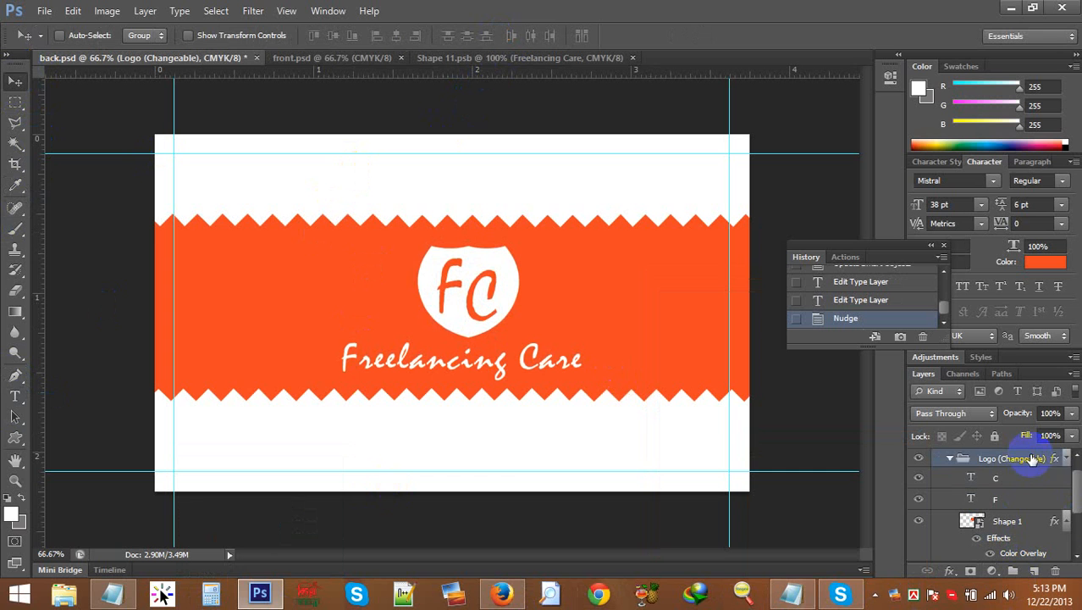
{"action": "key", "text": "Right"}
{"action": "key", "text": "Right"}
{"action": "key", "text": "Right"}
{"action": "key", "text": "Right"}
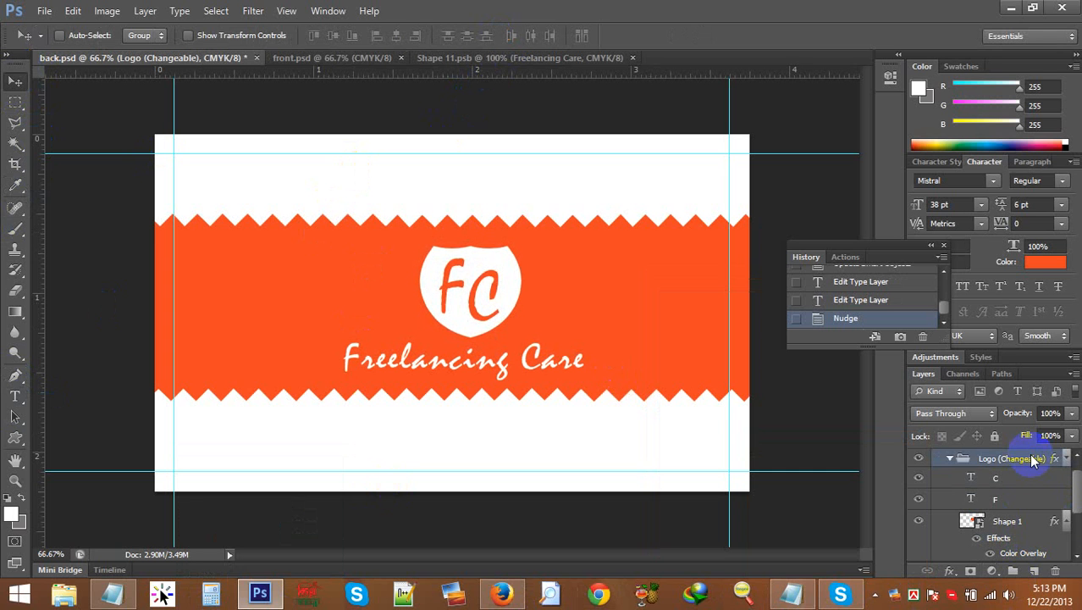
{"action": "key", "text": "Up"}
{"action": "key", "text": "Up"}
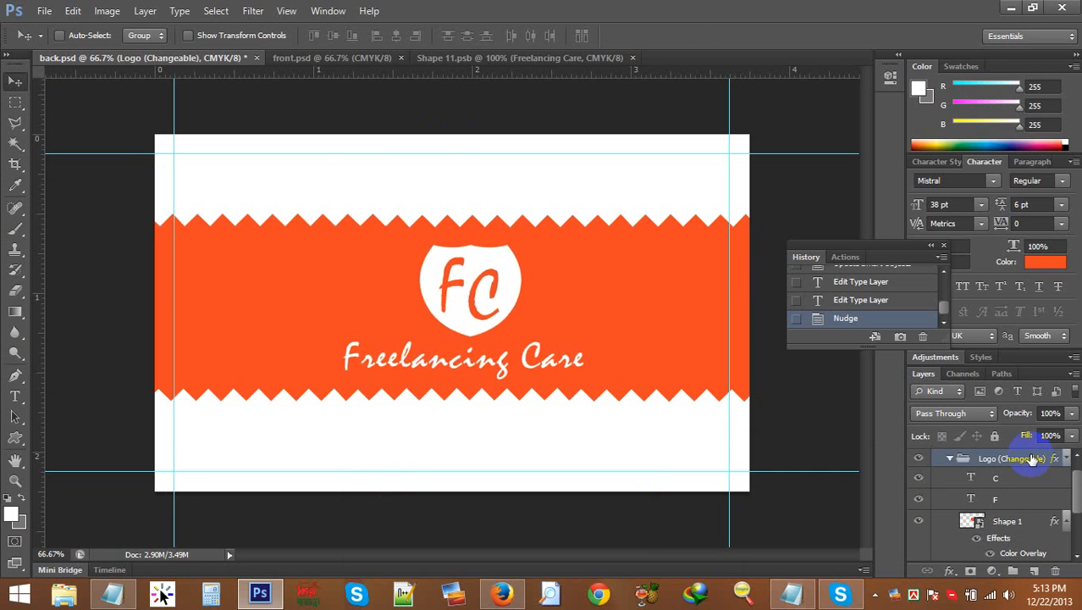
Step: Scale the Logo (Changeable) group down to about 83% width and 80% height with Free Transform
{"action": "key", "text": "ctrl+t"}
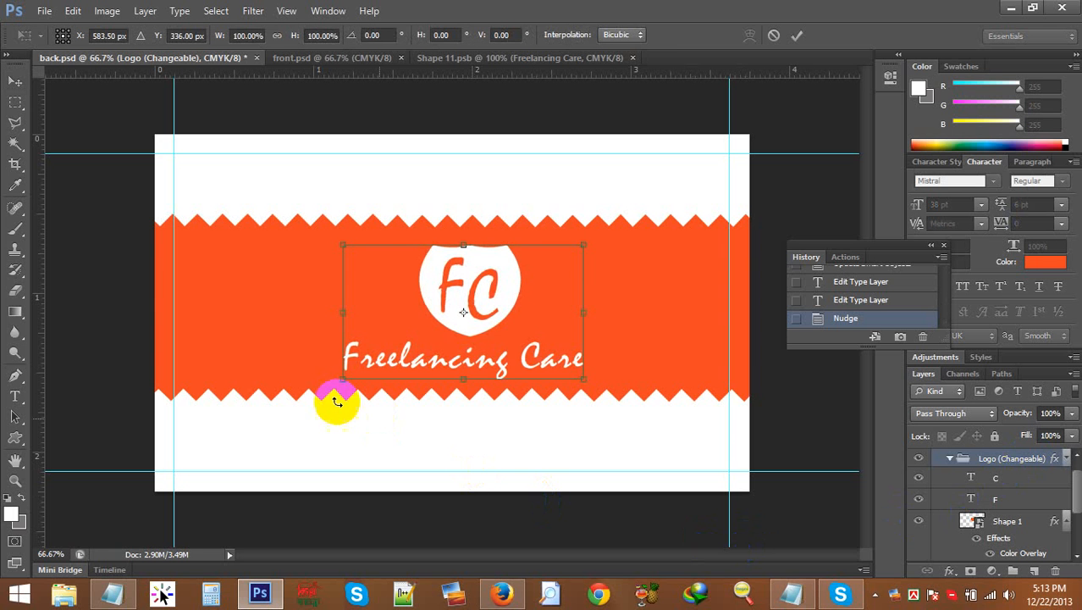
{"action": "left_click_drag", "start_coordinate": [342, 380], "coordinate": [381, 355]}
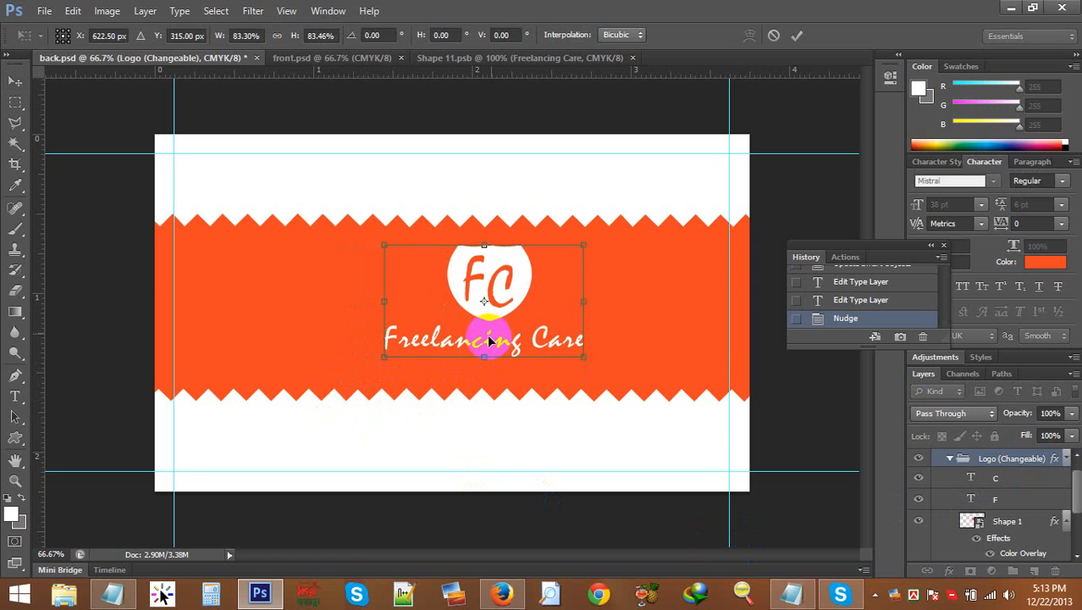
{"action": "left_click_drag", "start_coordinate": [481, 357], "coordinate": [481, 351]}
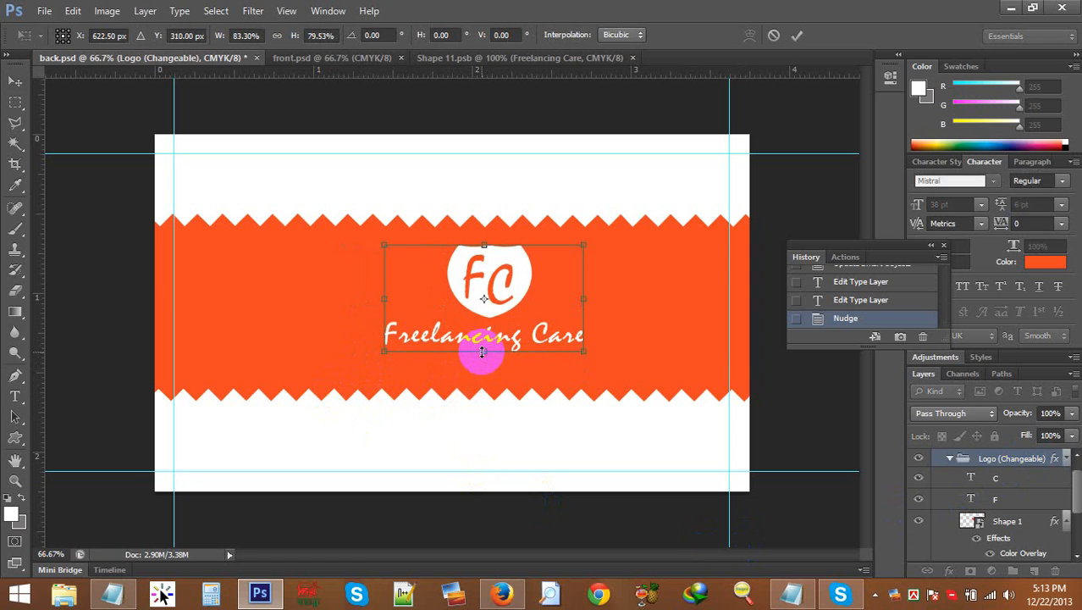
{"action": "key", "text": "Return"}
Step: Apply the logo's transform, nudge the Logo (Changeable) group left and down to centre it in the orange band, and save the file
{"action": "key", "text": "Left"}
{"action": "key", "text": "Left"}
{"action": "key", "text": "Left"}
{"action": "key", "text": "Left"}
{"action": "key", "text": "Left"}
{"action": "key", "text": "Left"}
{"action": "key", "text": "Left"}
{"action": "key", "text": "Left"}
{"action": "key", "text": "Left"}
{"action": "key", "text": "Left"}
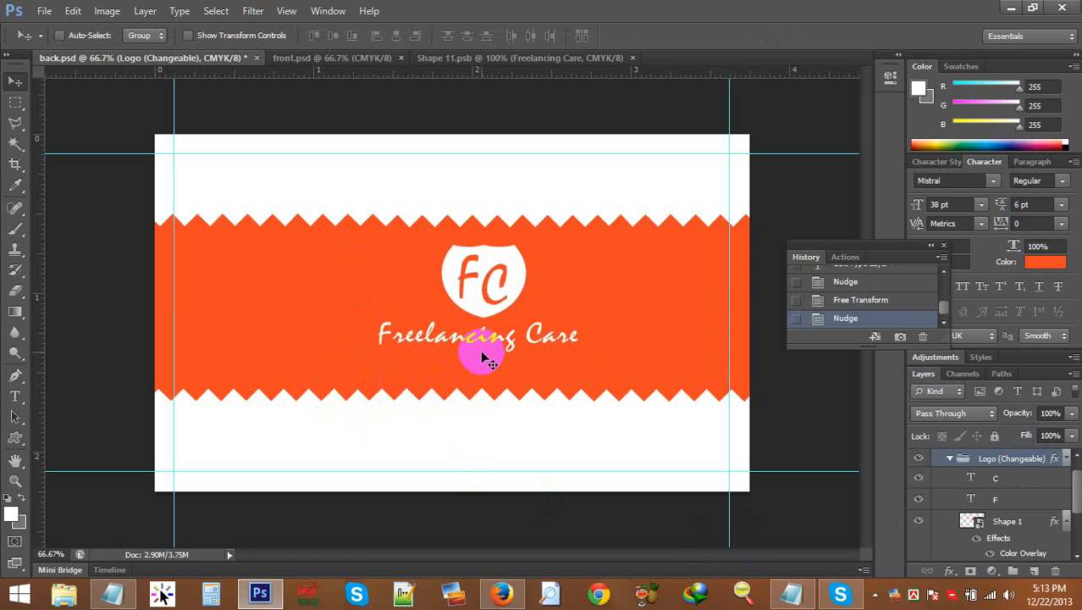
{"action": "key", "text": "Left"}
{"action": "key", "text": "Left"}
{"action": "key", "text": "Left"}
{"action": "key", "text": "Left"}
{"action": "key", "text": "Left"}
{"action": "key", "text": "Left"}
{"action": "key", "text": "Left"}
{"action": "key", "text": "Left"}
{"action": "key", "text": "Left"}
{"action": "key", "text": "Left"}
{"action": "key", "text": "Left"}
{"action": "key", "text": "Left"}
{"action": "key", "text": "Left"}
{"action": "key", "text": "Left"}
{"action": "key", "text": "Left"}
{"action": "key", "text": "Left"}
{"action": "key", "text": "Left"}
{"action": "key", "text": "Left"}
{"action": "key", "text": "Left"}
{"action": "key", "text": "Left"}
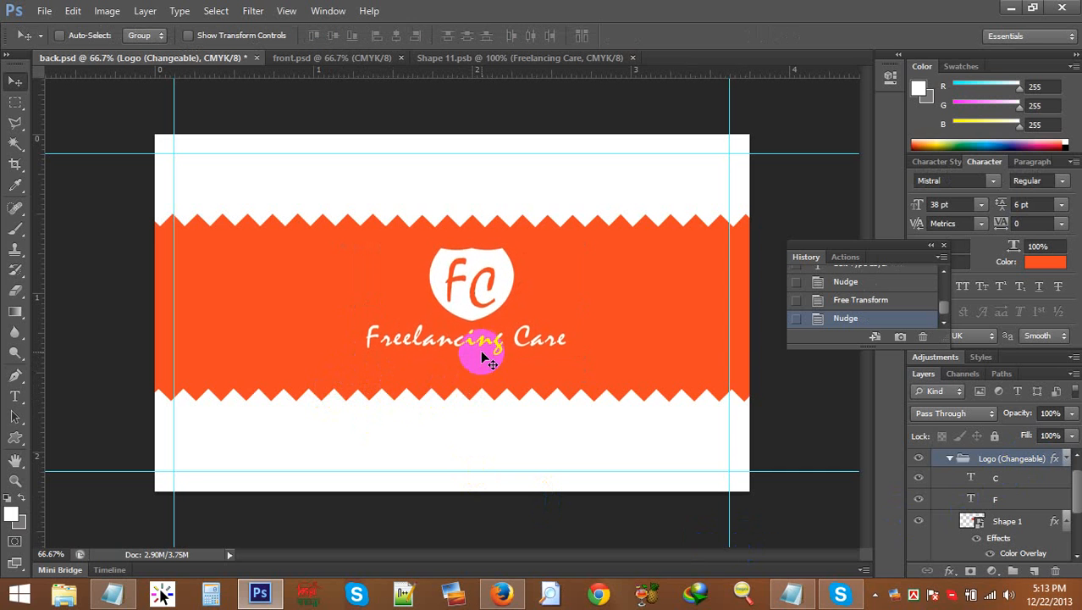
{"action": "key", "text": "Down"}
{"action": "key", "text": "Down"}
{"action": "key", "text": "Down"}
{"action": "key", "text": "Down"}
{"action": "key", "text": "Down"}
{"action": "key", "text": "Down"}
{"action": "key", "text": "Down"}
{"action": "key", "text": "Down"}
{"action": "key", "text": "Down"}
{"action": "key", "text": "Down"}
{"action": "key", "text": "Down"}
{"action": "key", "text": "Down"}
{"action": "key", "text": "Right"}
{"action": "key", "text": "Right"}
{"action": "key", "text": "Right"}
{"action": "key", "text": "Right"}
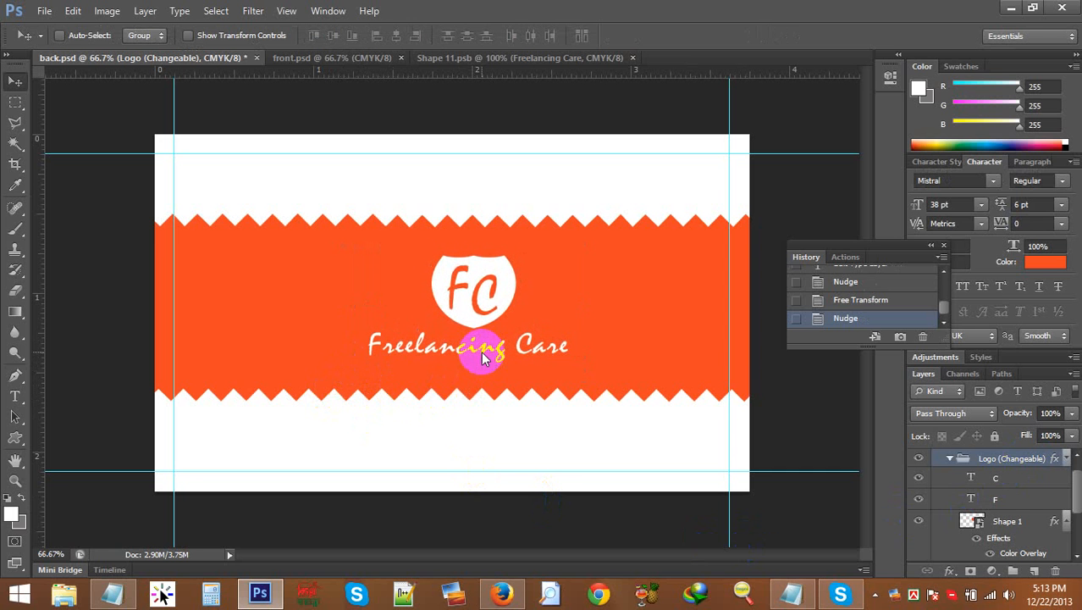
{"action": "key", "text": "Down"}
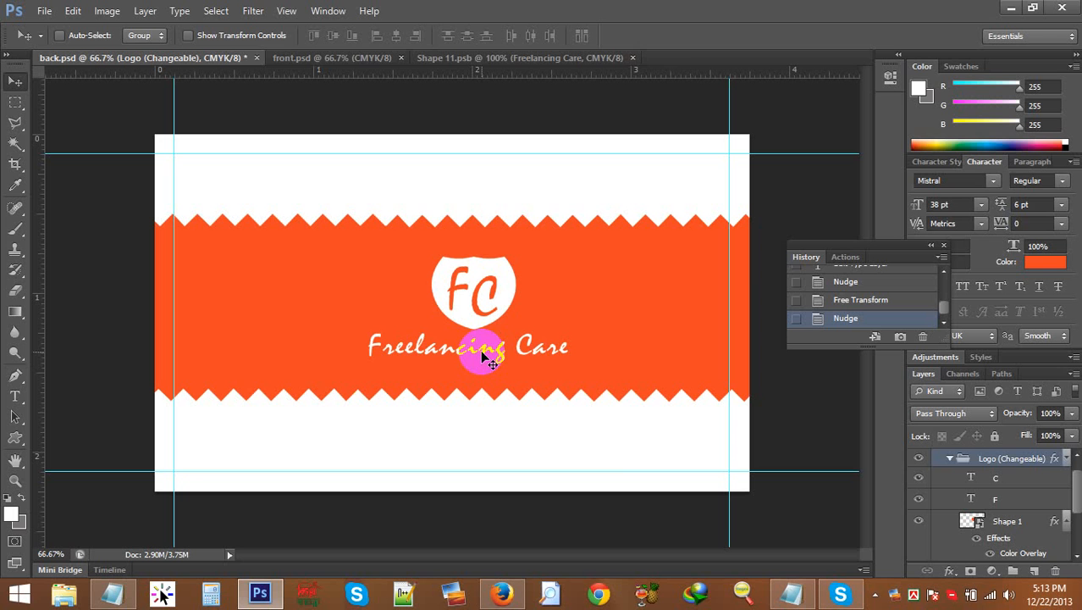
{"action": "key", "text": "ctrl+s"}
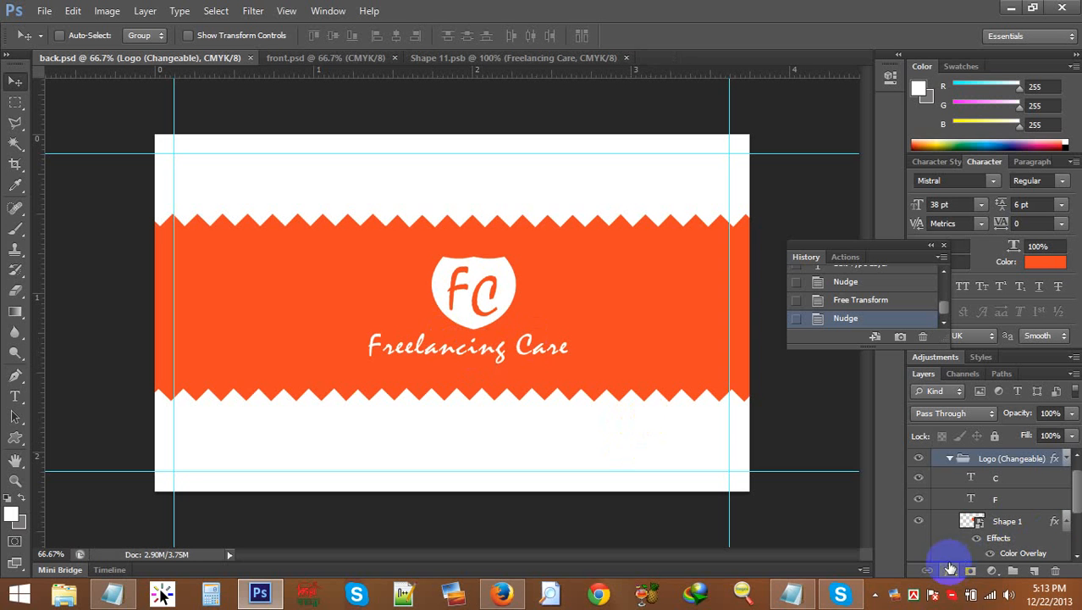
Step: Examine the effects and contents of the Logo (Changeable) group, including its Color Overlay settings
{"action": "left_click", "coordinate": [1066, 458]}
{"action": "left_click", "coordinate": [1066, 459]}
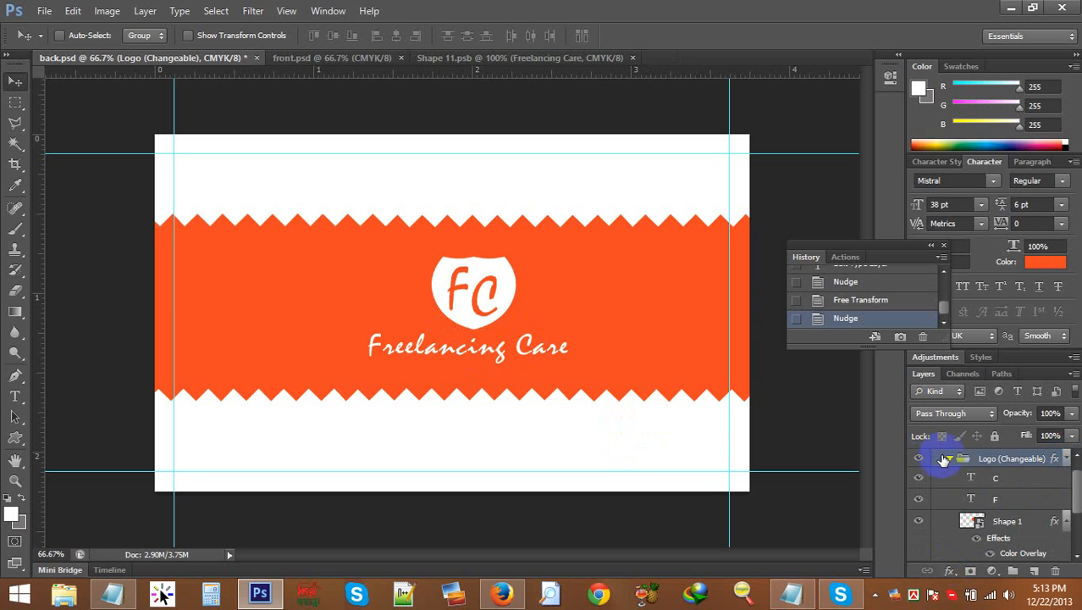
{"action": "left_click", "coordinate": [1064, 460]}
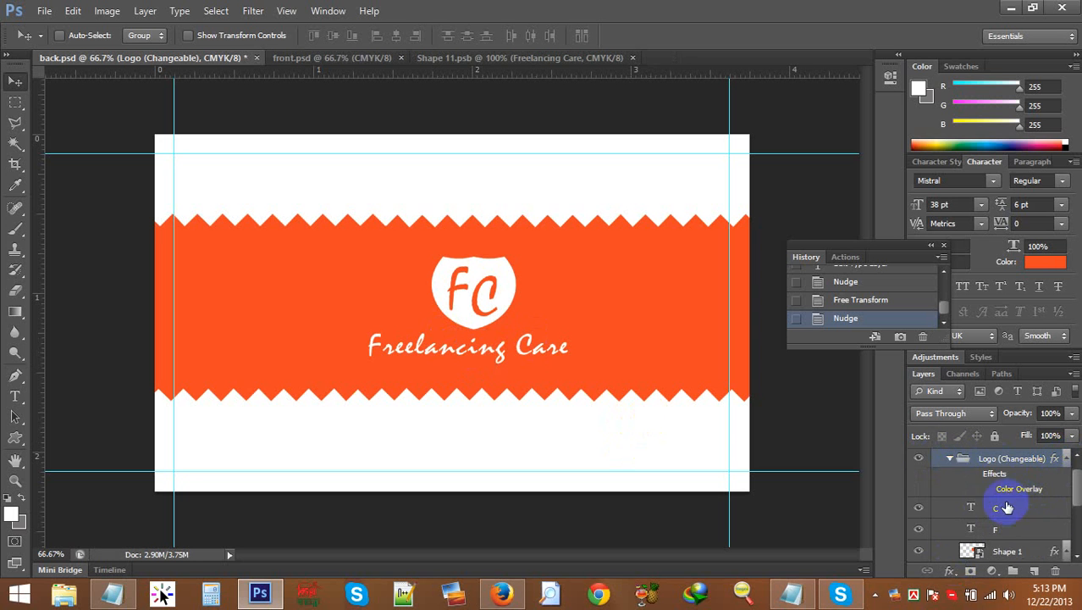
{"action": "left_click", "coordinate": [1066, 458]}
{"action": "left_click", "coordinate": [1066, 458]}
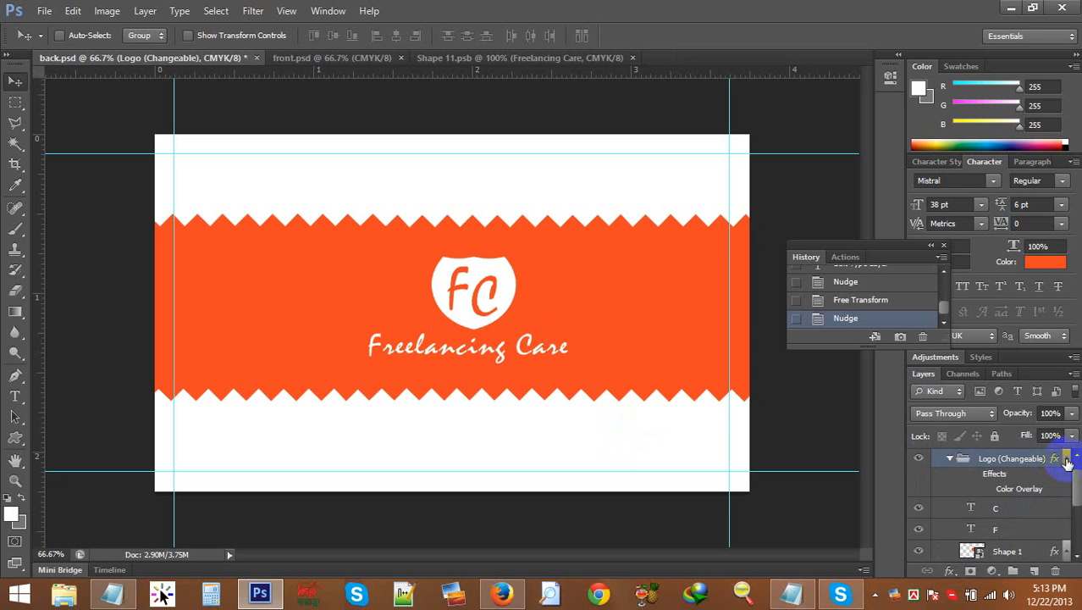
{"action": "left_click", "coordinate": [1066, 459]}
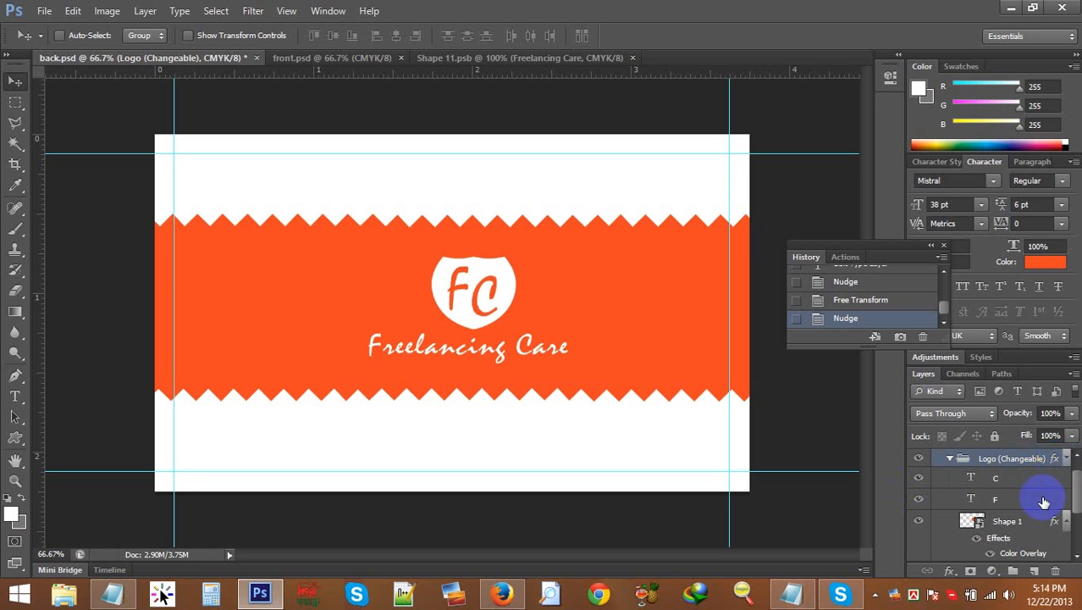
{"action": "scroll", "coordinate": [1025, 518], "scroll_direction": "down", "scroll_amount": 1}
{"action": "scroll", "coordinate": [1004, 510], "scroll_direction": "up", "scroll_amount": 2}
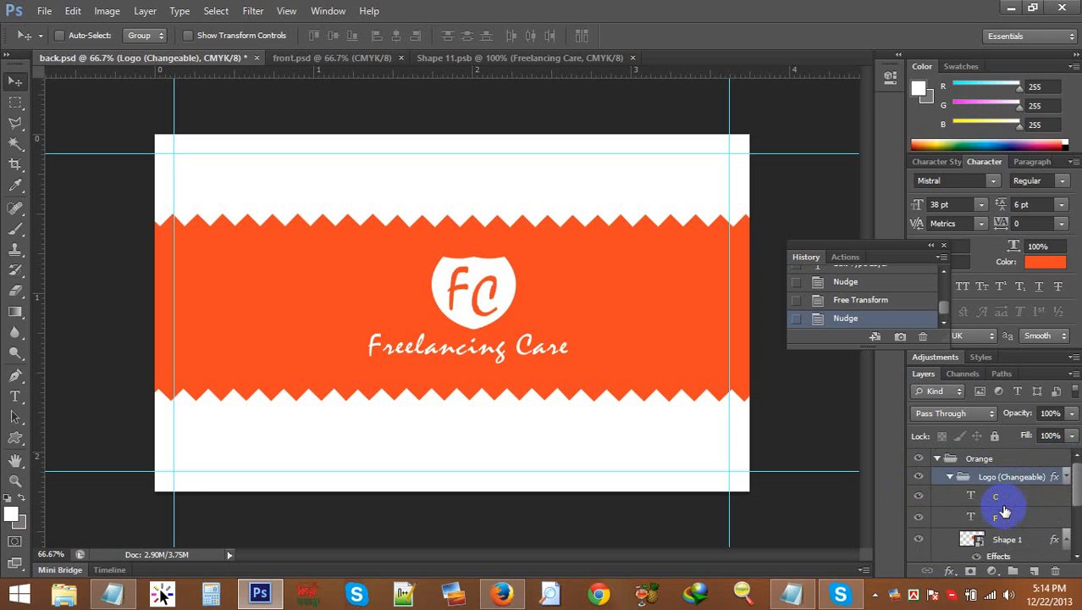
{"action": "left_click", "coordinate": [1065, 478]}
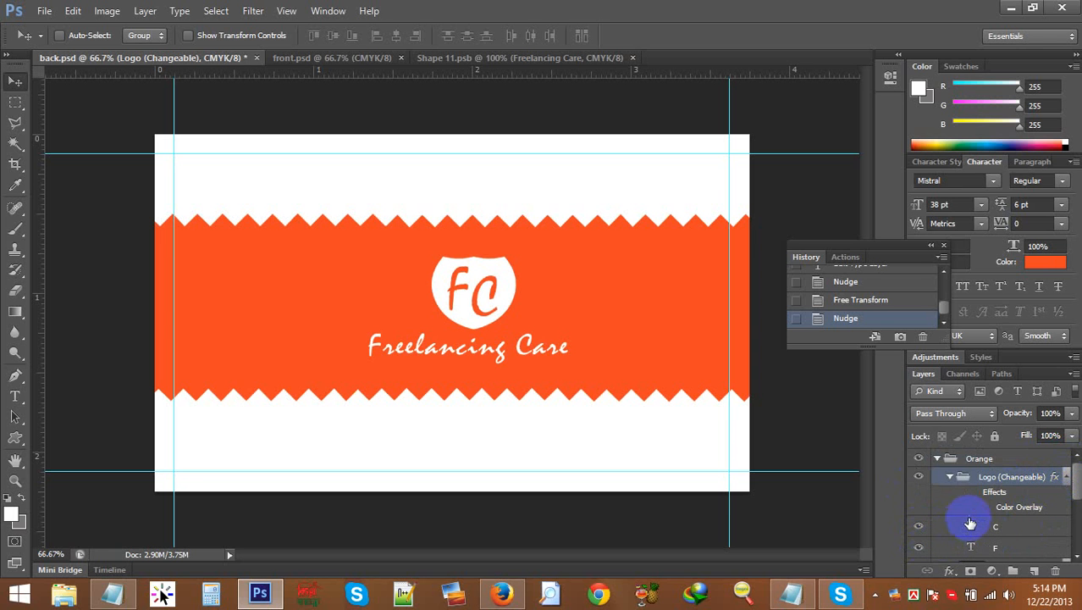
{"action": "left_click", "coordinate": [950, 478]}
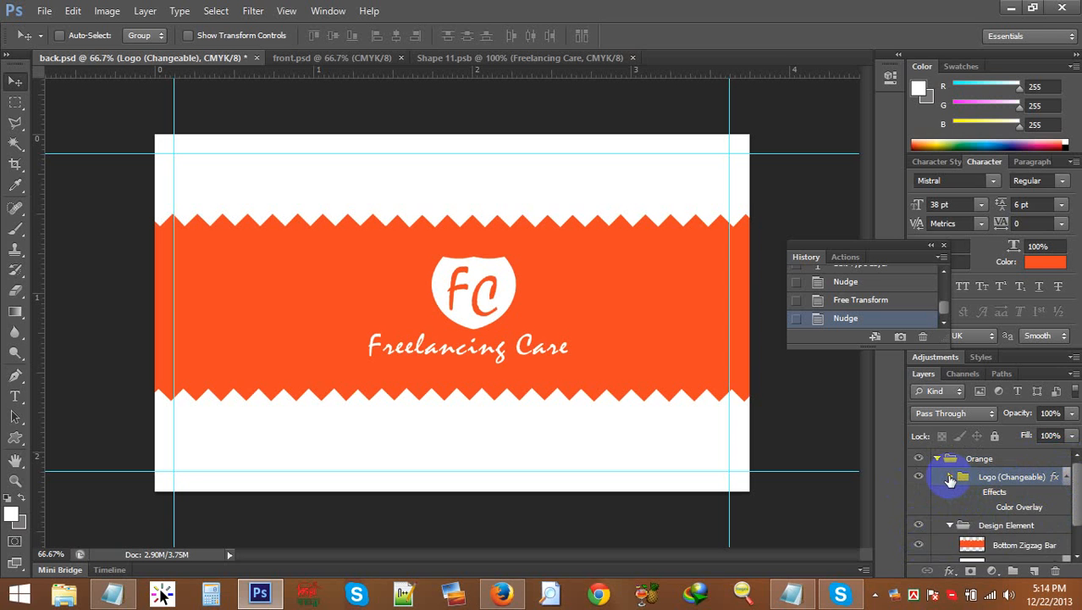
{"action": "left_click", "coordinate": [950, 478]}
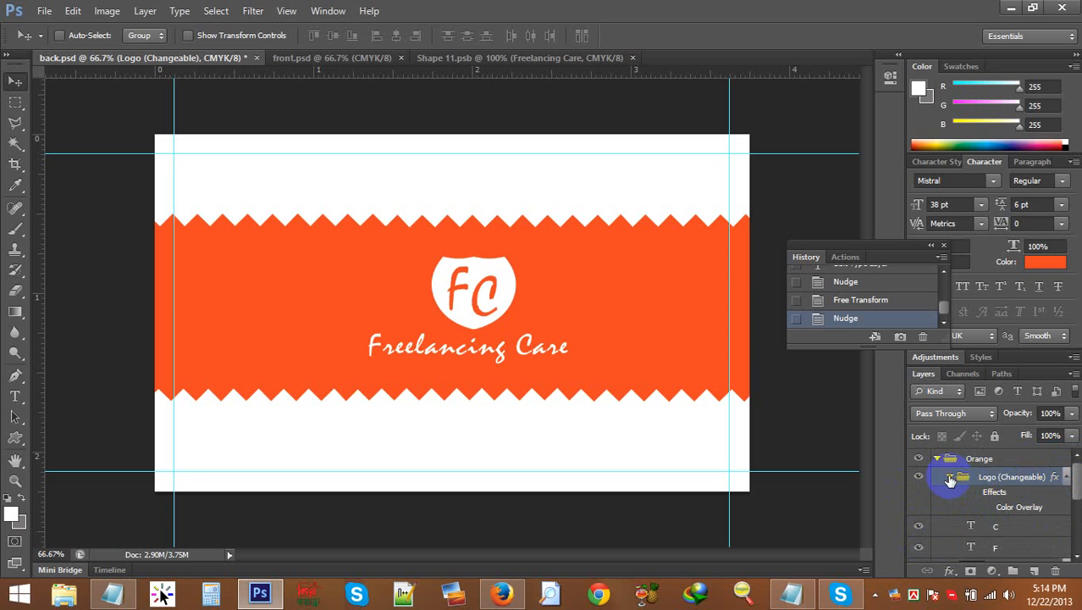
{"action": "double_click", "coordinate": [1028, 505]}
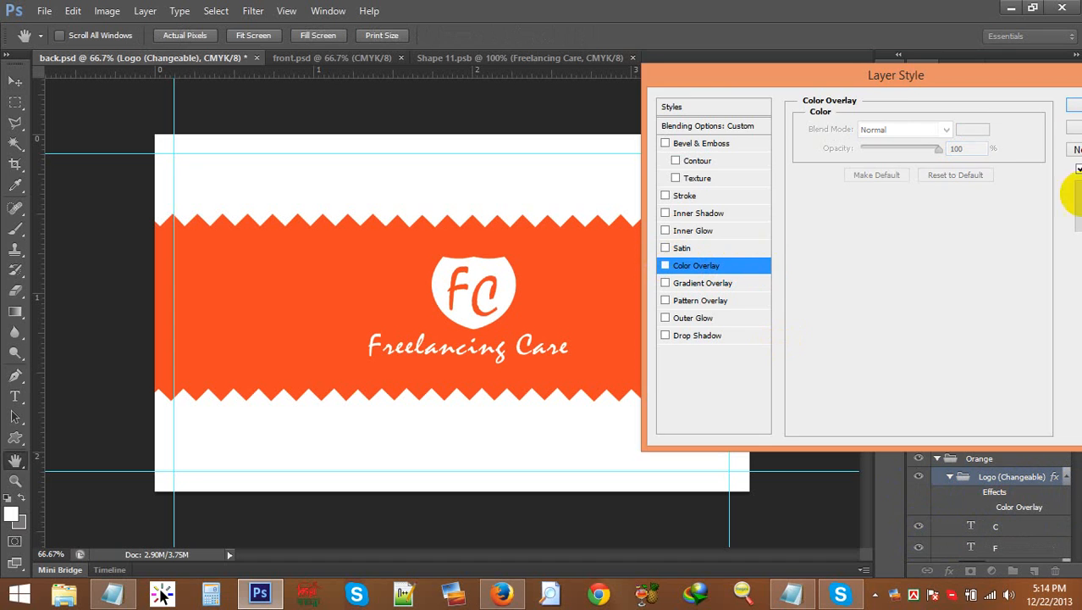
{"action": "left_click", "coordinate": [1070, 105]}
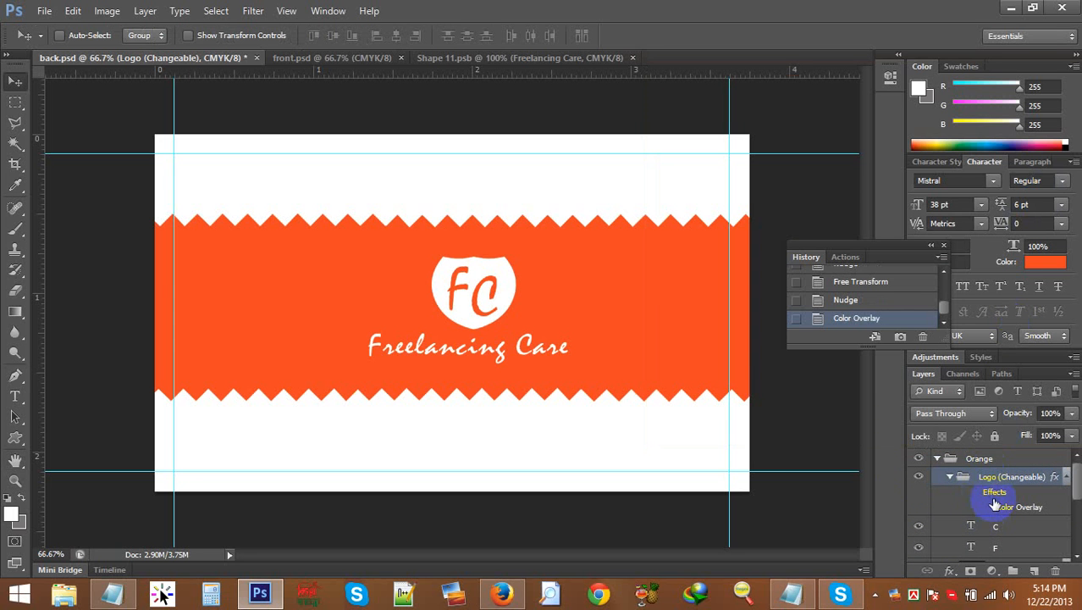
Step: Delete the C and F text layers from the logo shield and collapse the Logo (Changeable) and Orange groups
{"action": "left_click", "coordinate": [989, 527]}
{"action": "left_click", "coordinate": [1009, 548], "text": "shift"}
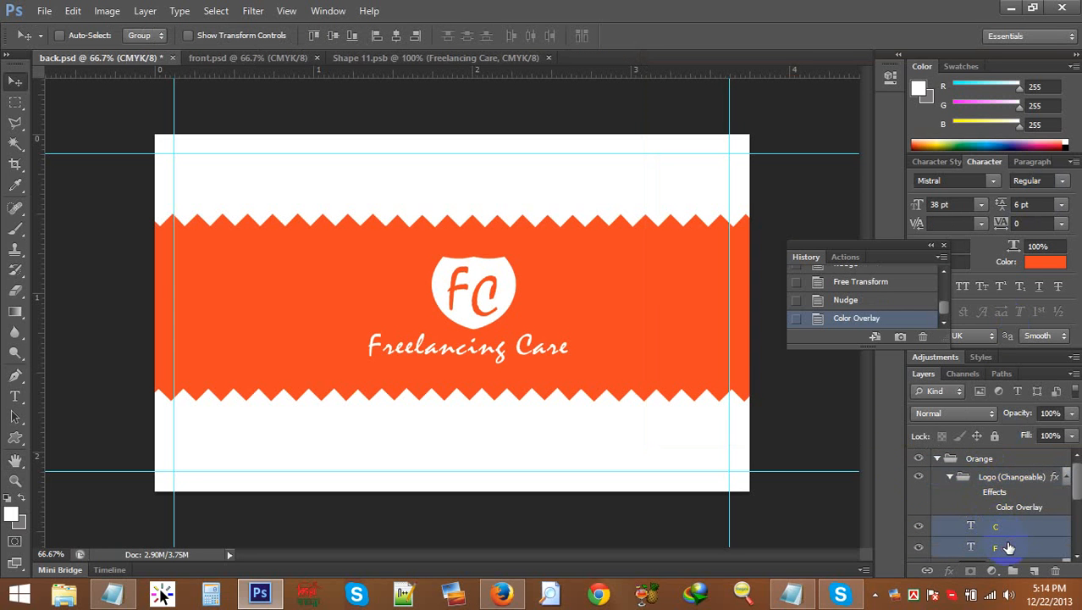
{"action": "key", "text": "Delete"}
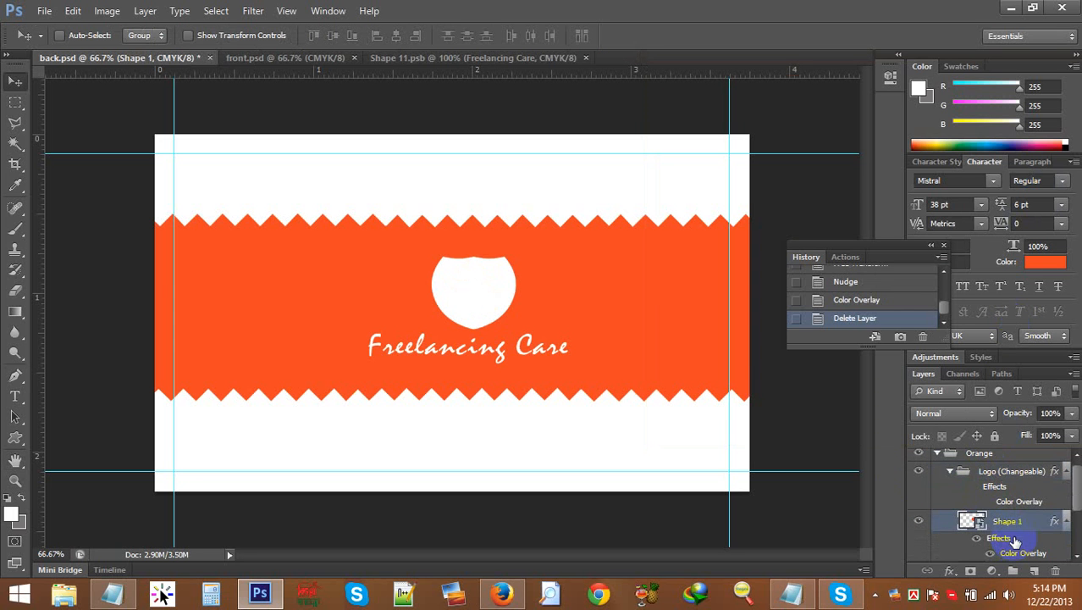
{"action": "left_click", "coordinate": [951, 471]}
{"action": "left_click", "coordinate": [995, 485]}
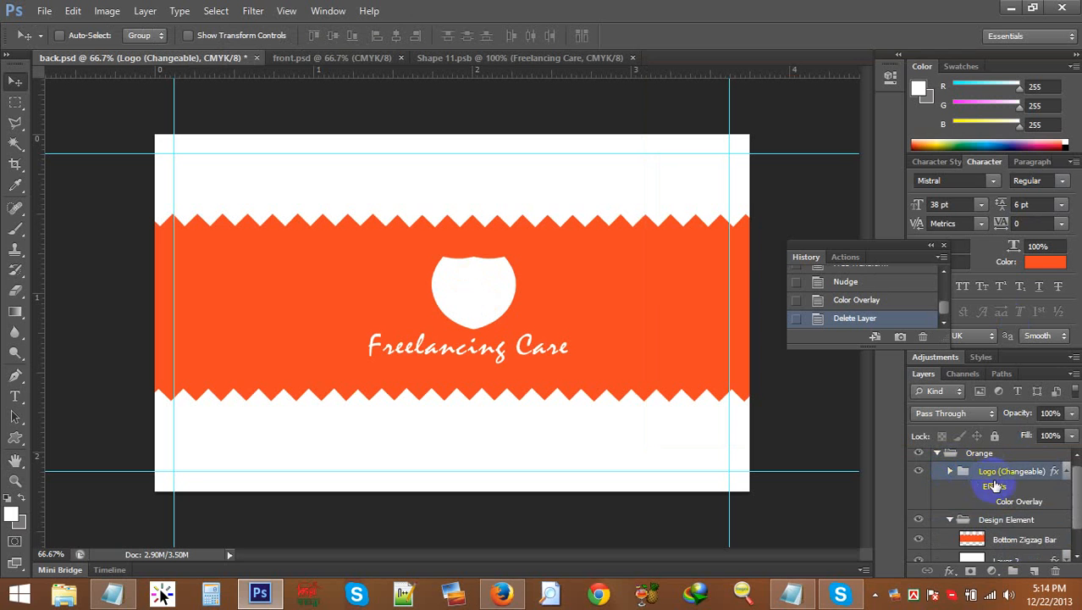
{"action": "left_click", "coordinate": [1065, 470]}
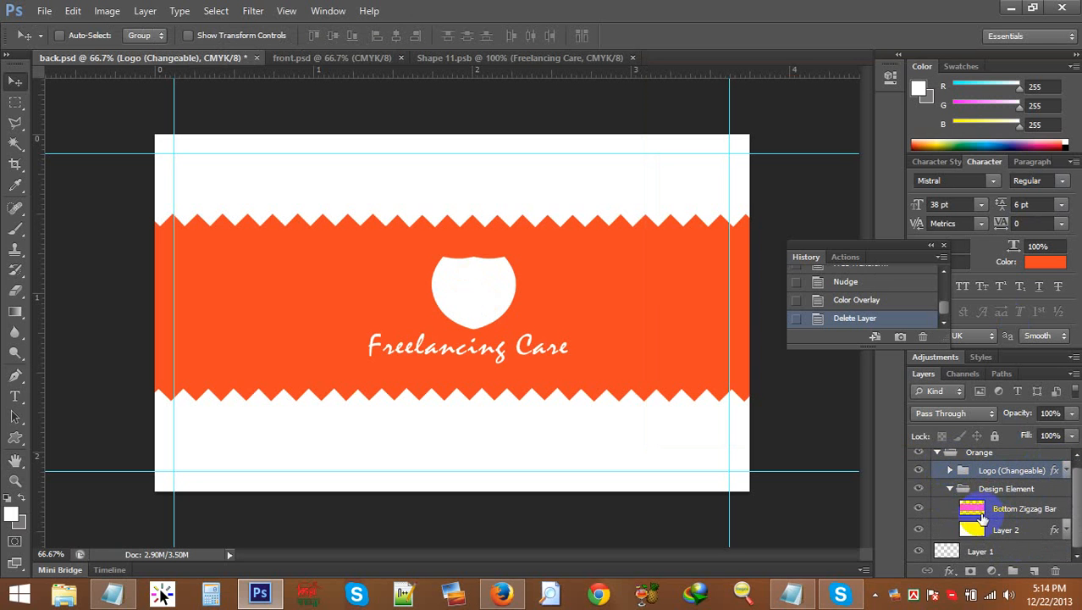
{"action": "left_click", "coordinate": [939, 454]}
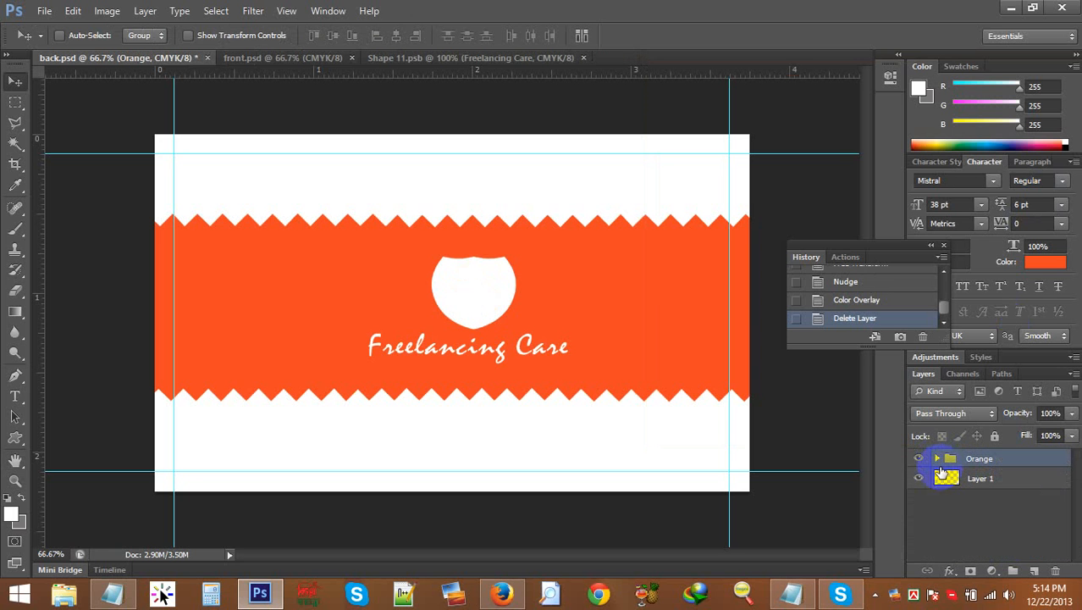
{"action": "right_click", "coordinate": [991, 458]}
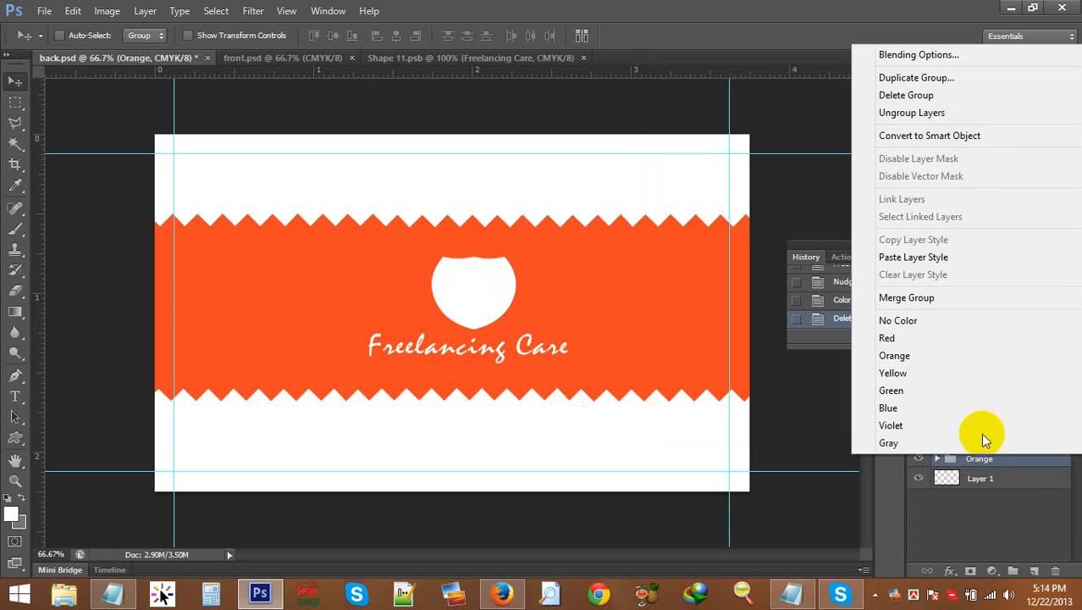
{"action": "left_click", "coordinate": [910, 53]}
{"action": "left_click", "coordinate": [1067, 132]}
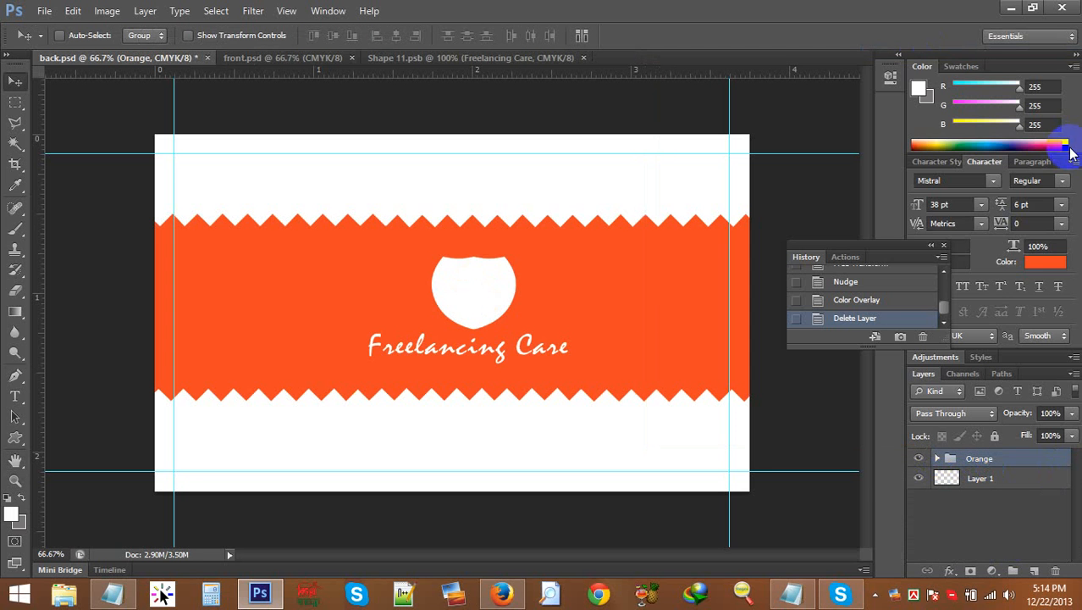
Step: Duplicate the Orange group under the name Black and hide the original Orange group
{"action": "right_click", "coordinate": [1037, 460]}
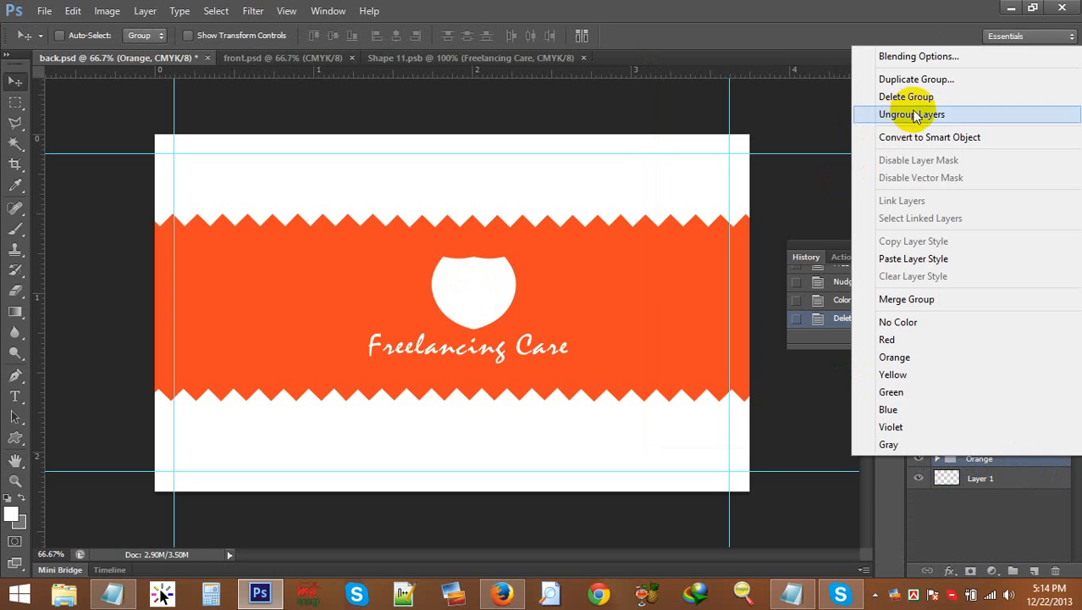
{"action": "left_click", "coordinate": [899, 78]}
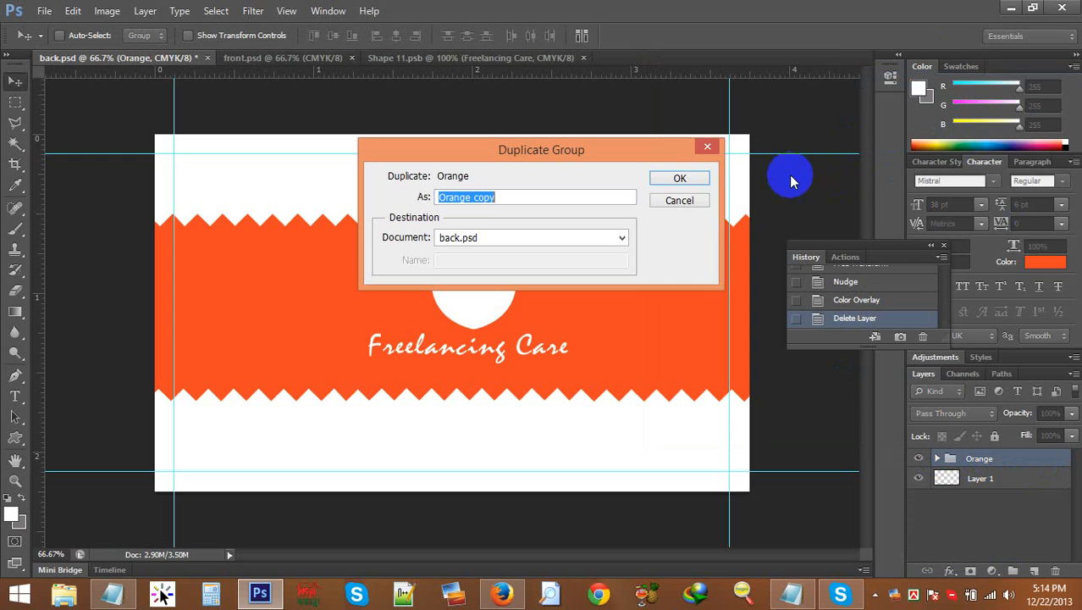
{"action": "key", "text": "Return"}
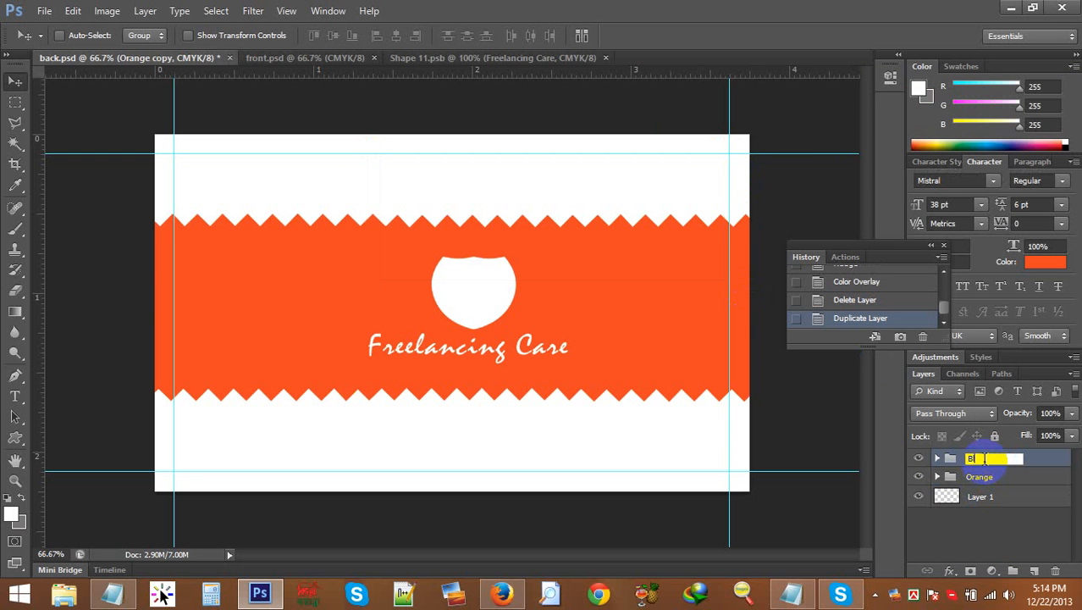
{"action": "right_click", "coordinate": [986, 460]}
{"action": "left_click", "coordinate": [1014, 516]}
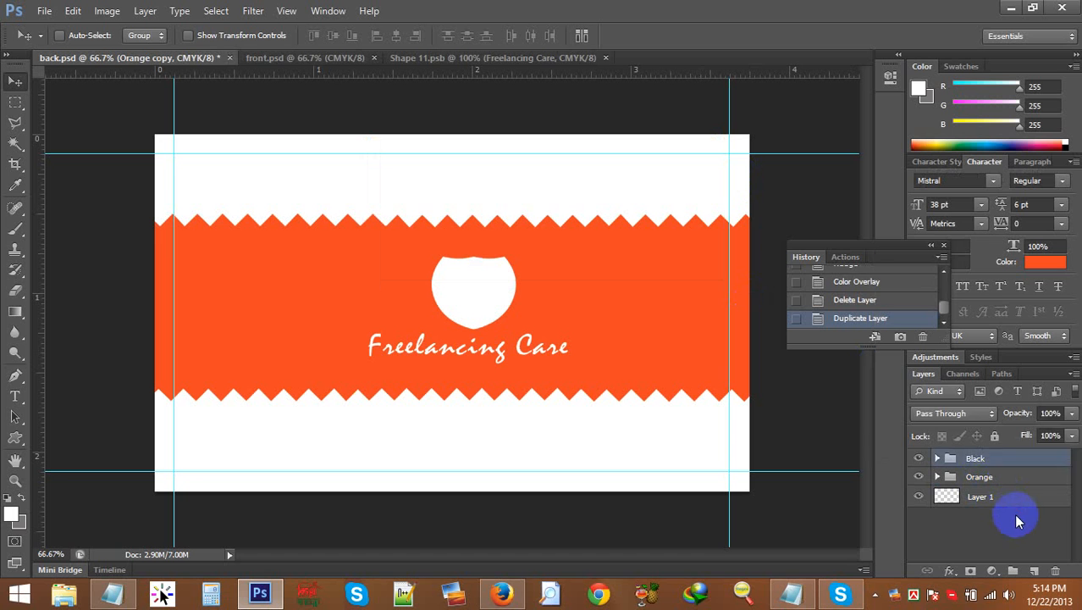
{"action": "left_click", "coordinate": [967, 478]}
{"action": "left_click", "coordinate": [913, 477]}
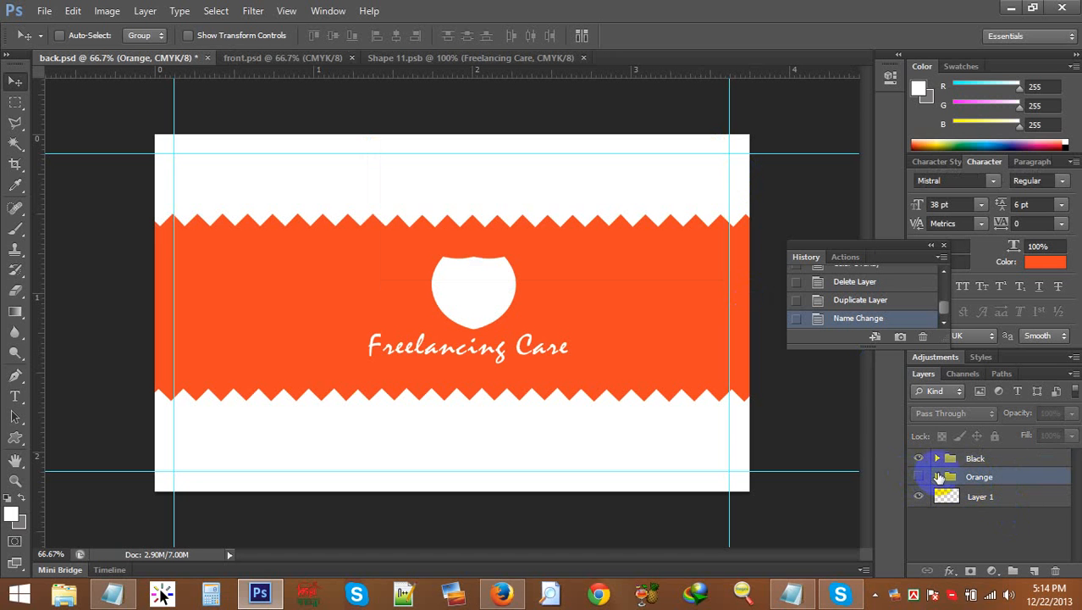
Step: Apply a Color Overlay in dark grey #181818 to the Bottom Zigzag Bar layer inside the Black group
{"action": "left_click", "coordinate": [938, 460]}
{"action": "scroll", "coordinate": [967, 489], "scroll_direction": "down", "scroll_amount": 1}
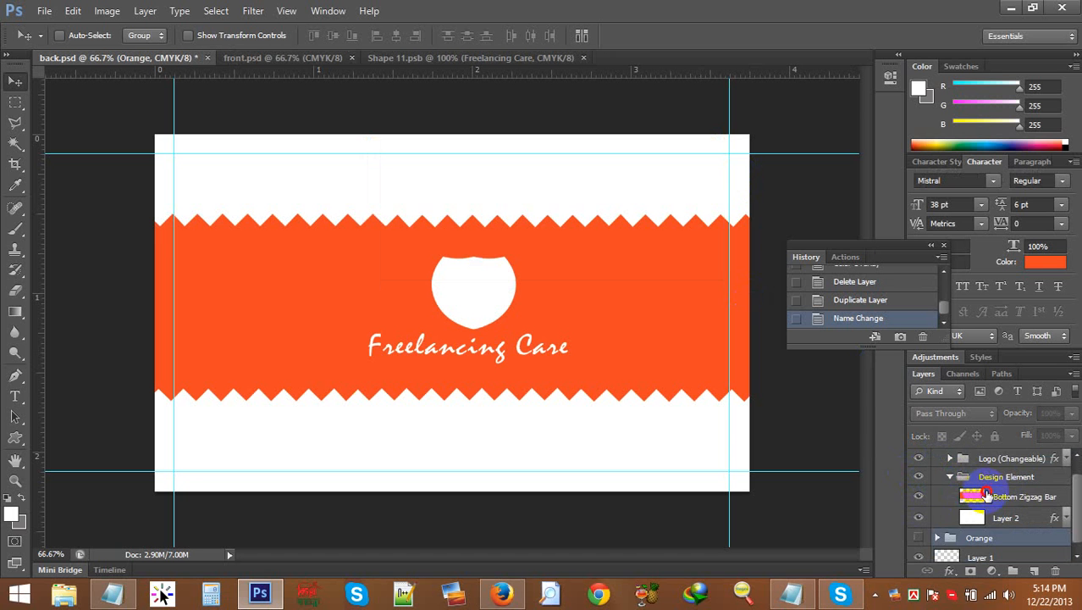
{"action": "left_click", "coordinate": [986, 496]}
{"action": "right_click", "coordinate": [1006, 496]}
{"action": "left_click", "coordinate": [724, 389]}
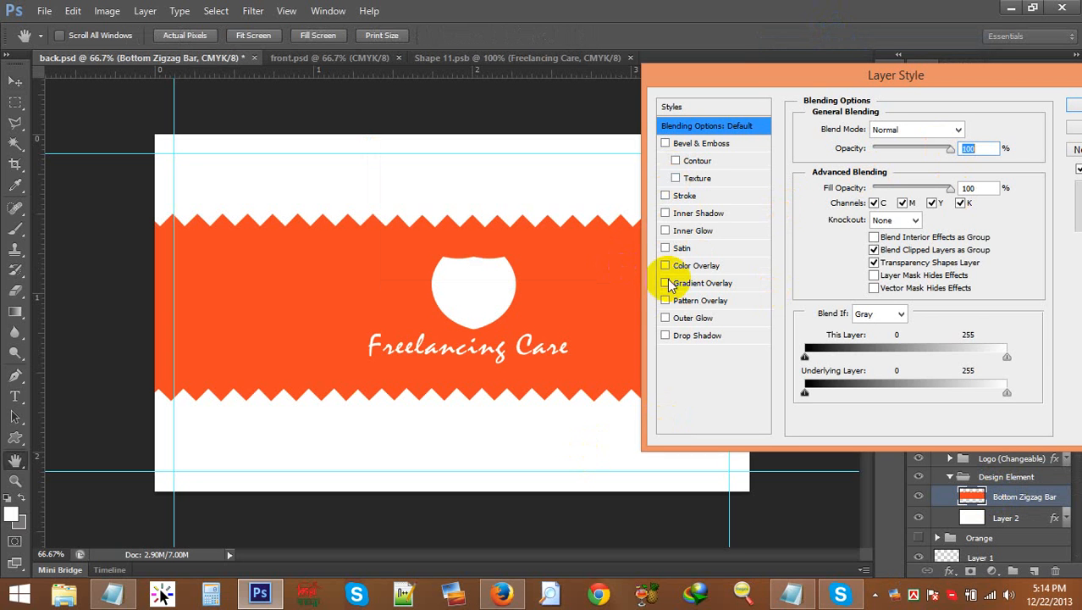
{"action": "left_click", "coordinate": [669, 267]}
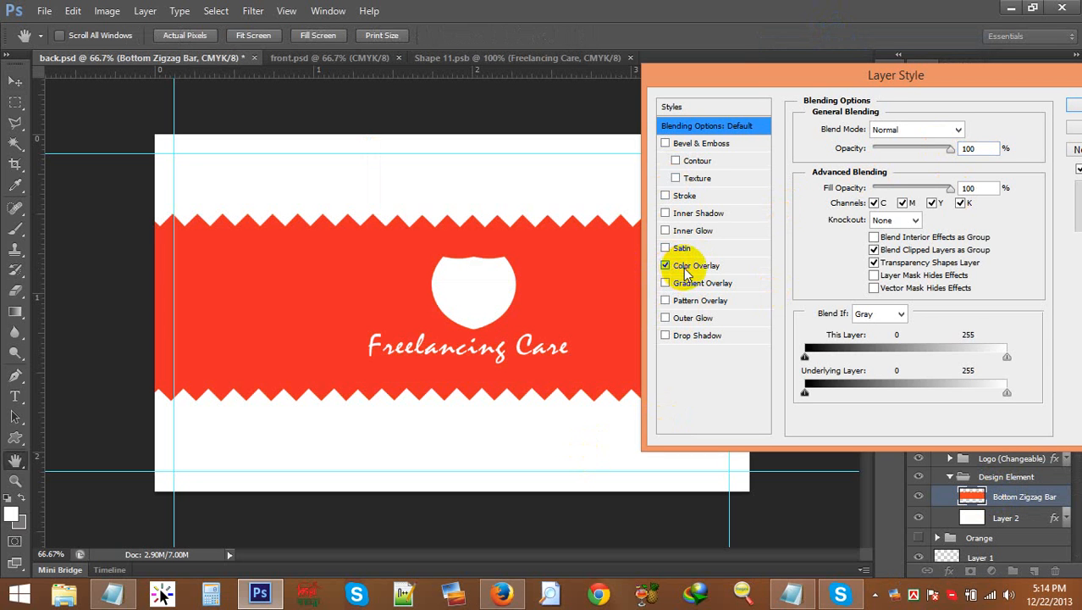
{"action": "left_click", "coordinate": [686, 273]}
{"action": "left_click", "coordinate": [970, 130]}
{"action": "mouse_move", "coordinate": [703, 461]}
{"action": "left_mouse_down"}
{"action": "mouse_move", "coordinate": [649, 480]}
{"action": "mouse_move", "coordinate": [651, 506]}
{"action": "left_mouse_up"}
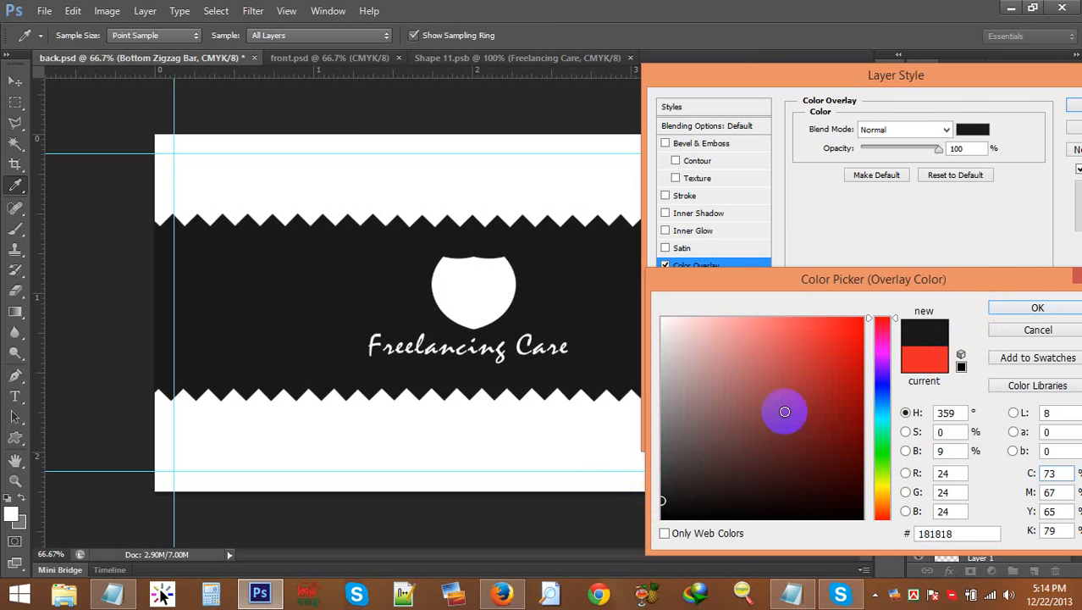
{"action": "left_click", "coordinate": [1072, 308]}
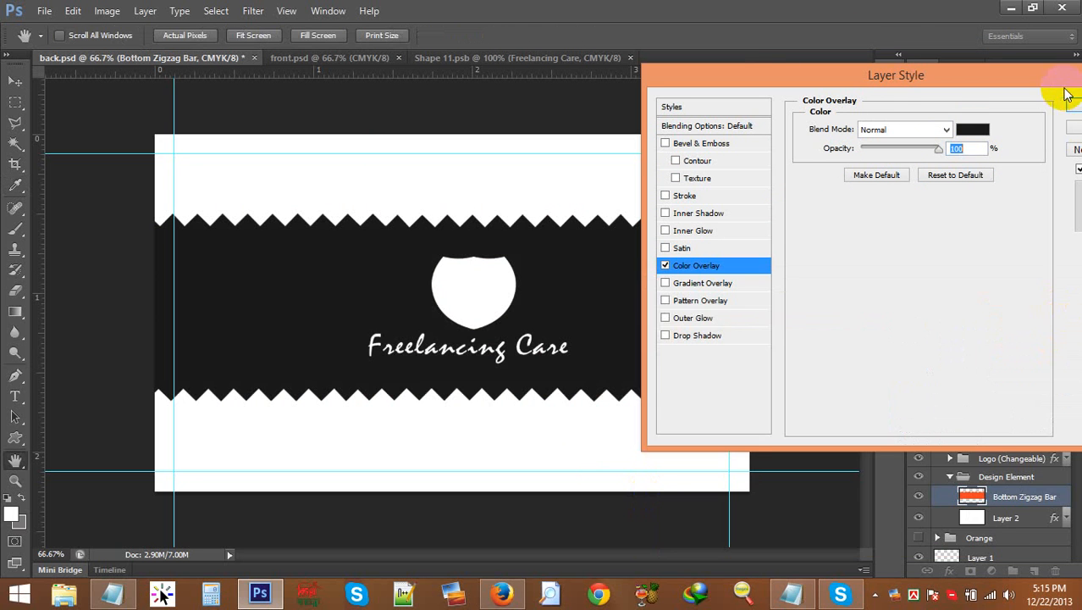
{"action": "left_click", "coordinate": [1071, 116]}
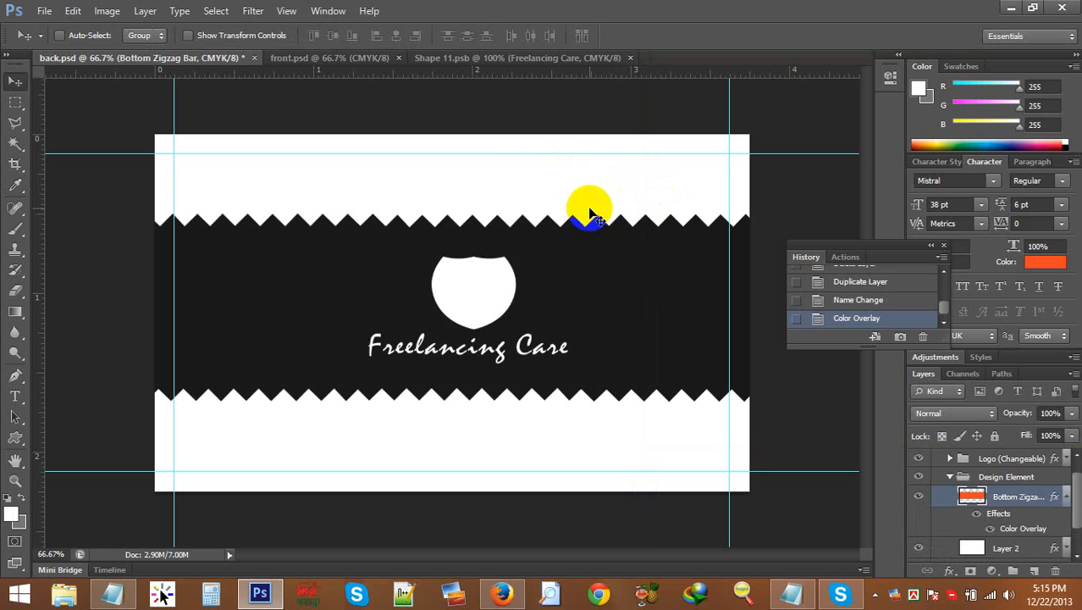
Step: Open the other front.psd file that contains the Orange and Black card groups
{"action": "left_click", "coordinate": [286, 61]}
{"action": "left_click", "coordinate": [209, 58]}
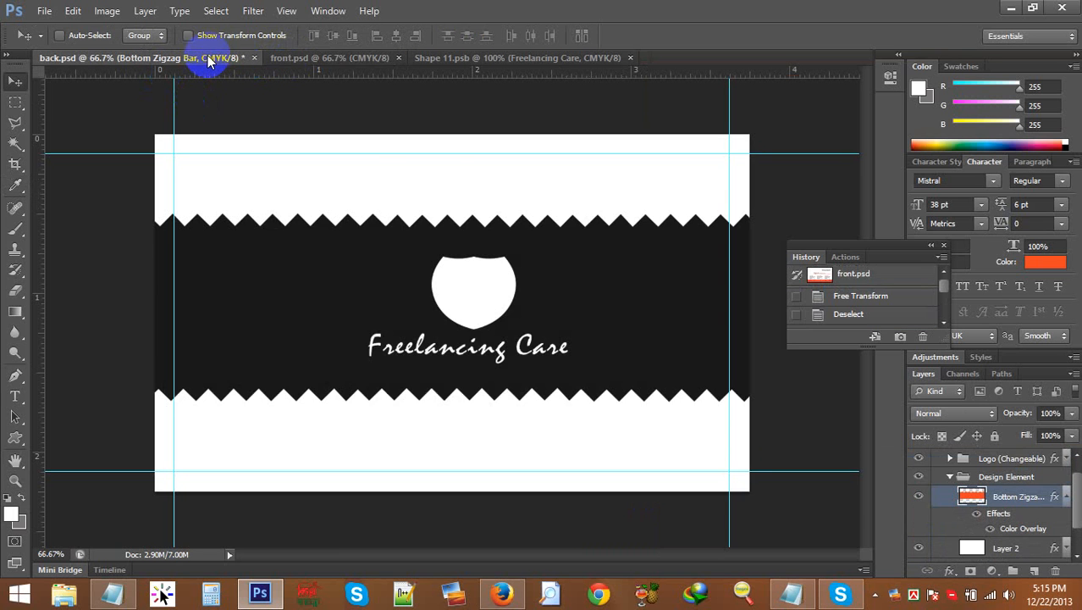
{"action": "key", "text": "ctrl+o"}
{"action": "double_click", "coordinate": [468, 103]}
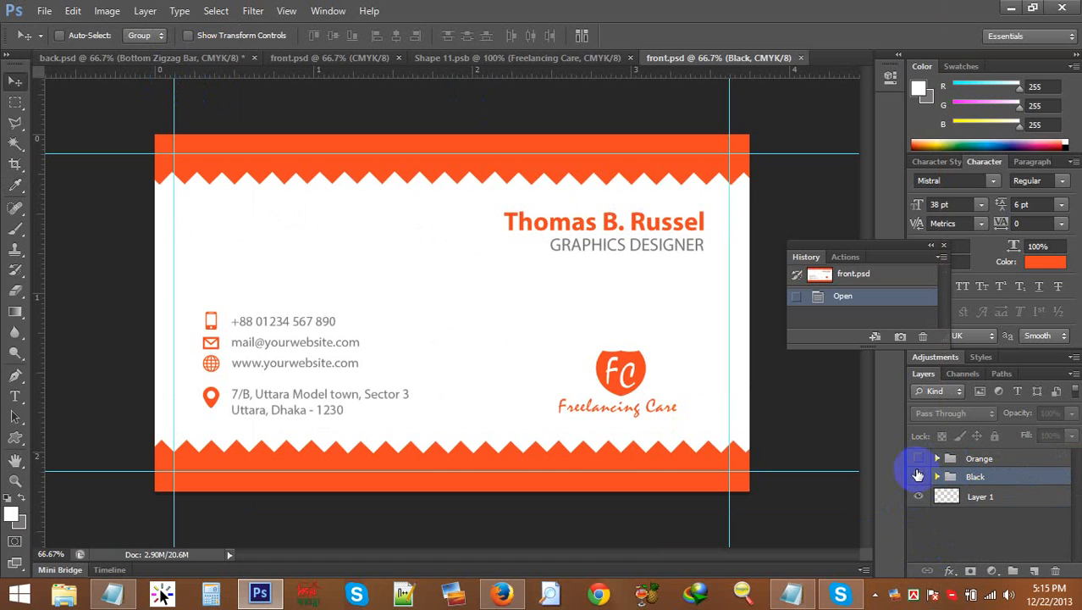
Step: Sample the Black version's dark band in front.psd and set the Bottom Zigzag Bar's Color Overlay in back.psd to #1C1C1C
{"action": "left_click", "coordinate": [918, 476]}
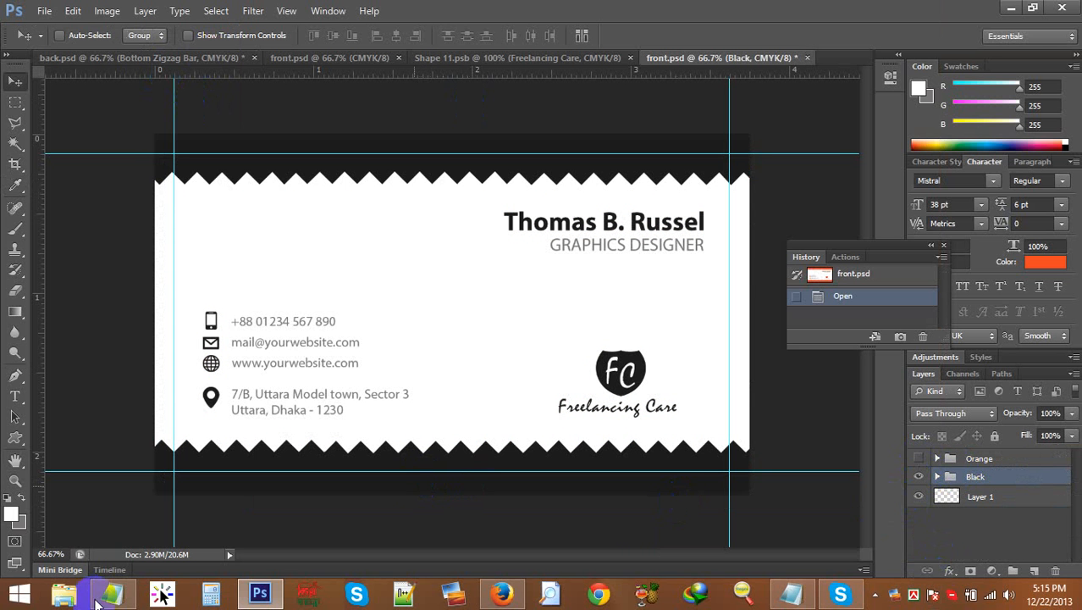
{"action": "left_click", "coordinate": [162, 595]}
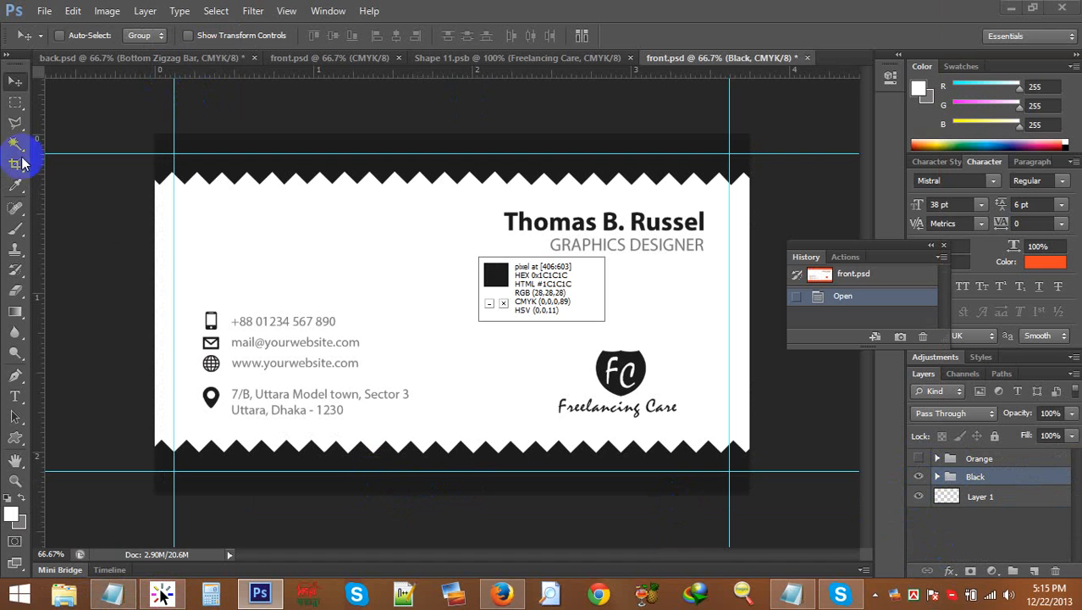
{"action": "left_click", "coordinate": [182, 64]}
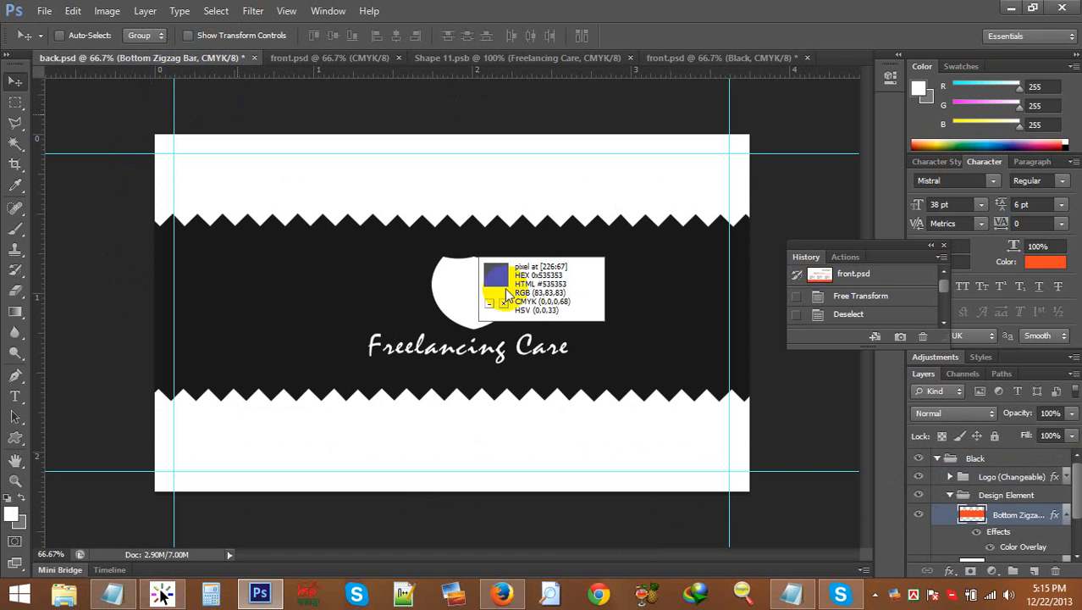
{"action": "double_click", "coordinate": [1033, 547]}
{"action": "left_click", "coordinate": [972, 130]}
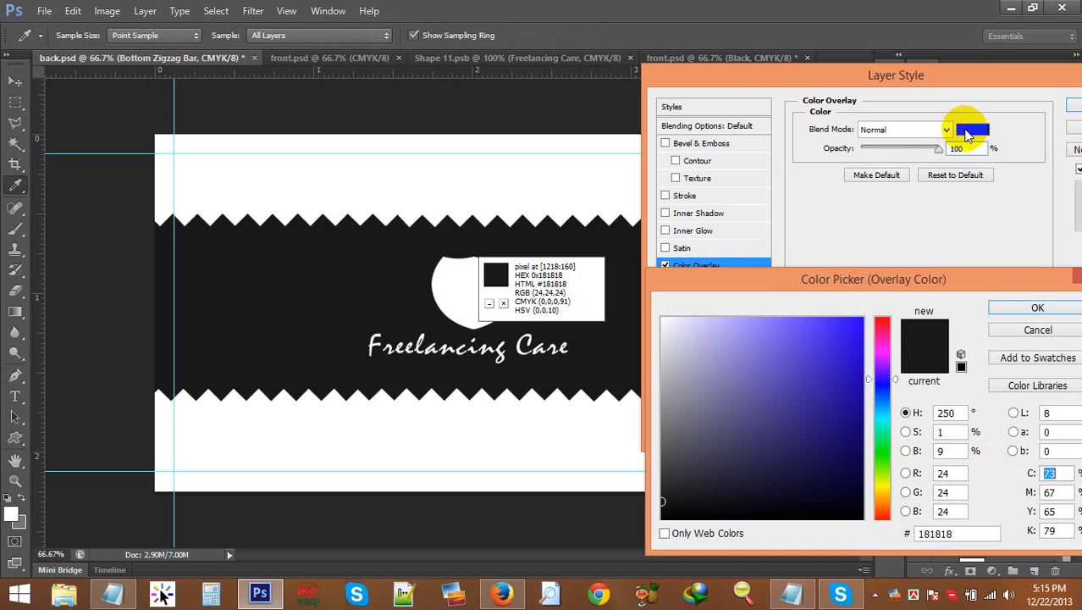
{"action": "double_click", "coordinate": [935, 533]}
{"action": "type", "text": "1c1c1c"}
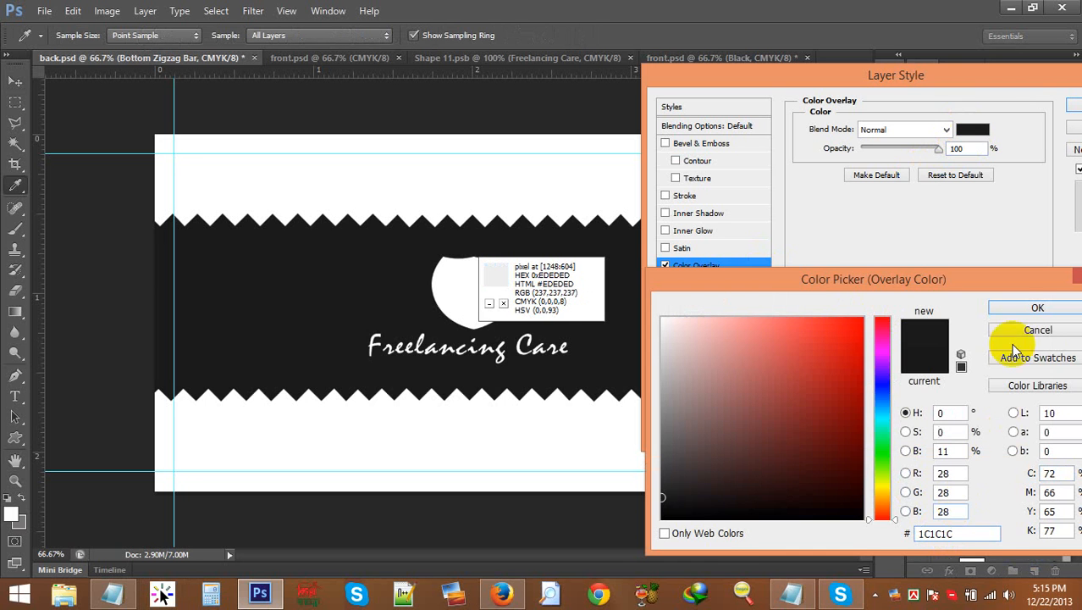
{"action": "left_click", "coordinate": [1038, 307]}
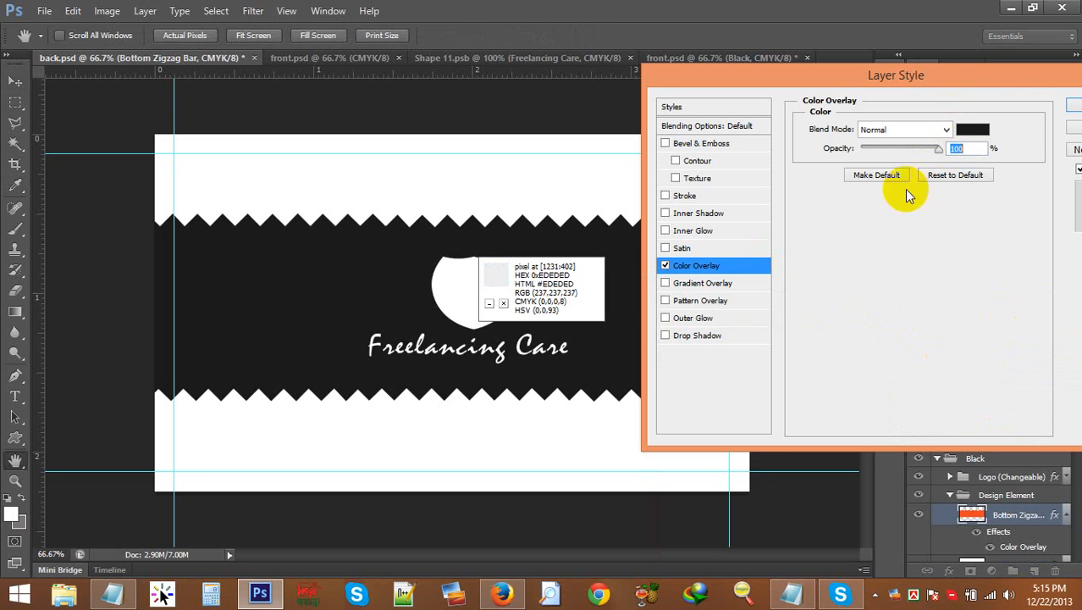
{"action": "left_click", "coordinate": [1068, 107]}
{"action": "left_click", "coordinate": [503, 303]}
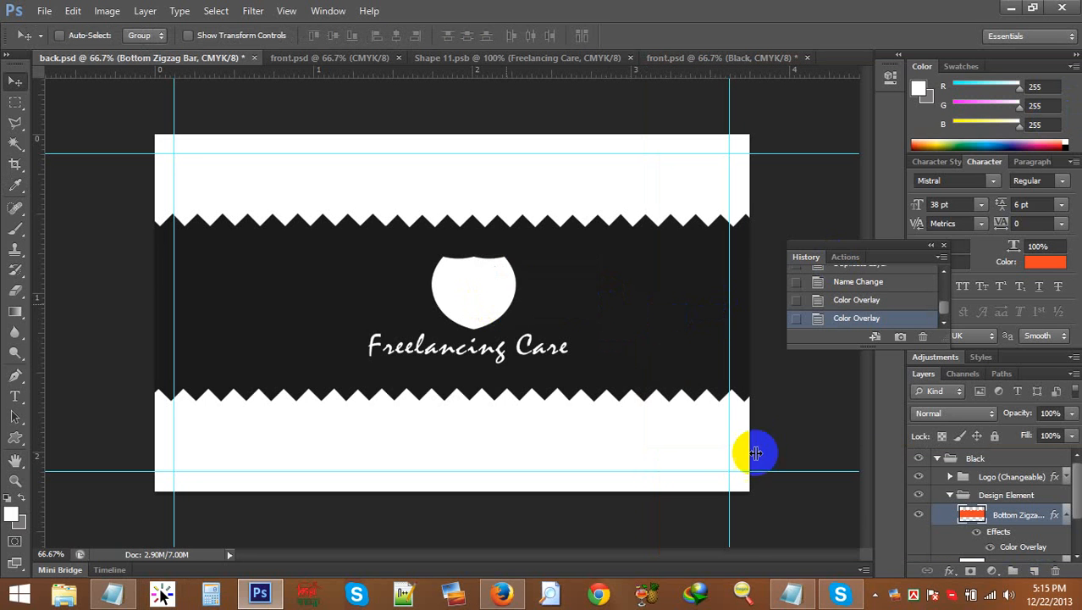
Step: Inspect the contents of the Shape 1 smart object in the Black version's logo group and close its document
{"action": "left_click", "coordinate": [952, 478]}
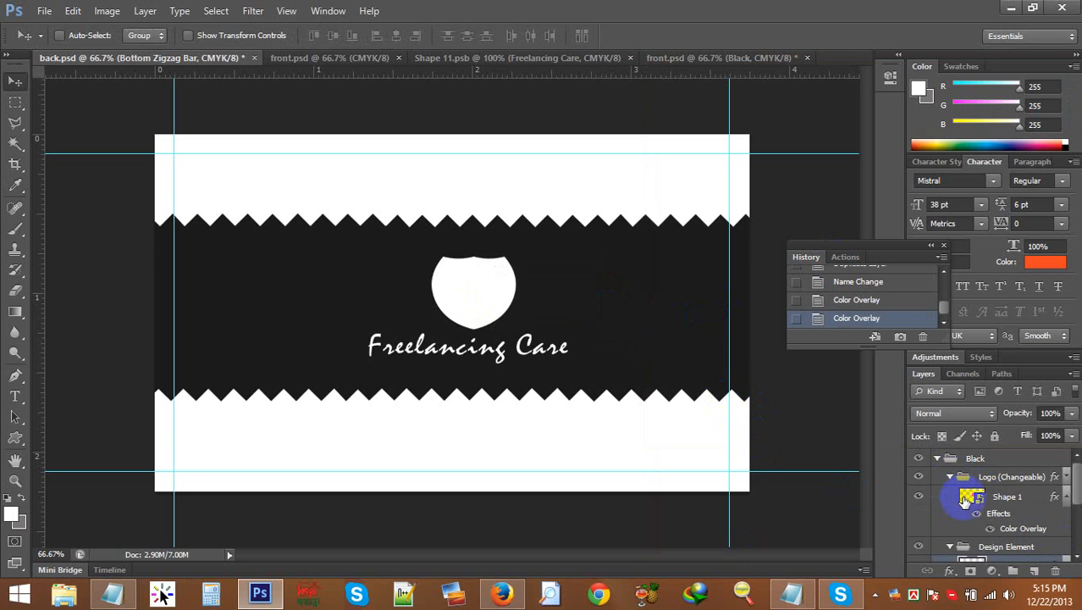
{"action": "scroll", "coordinate": [993, 529], "scroll_direction": "down", "scroll_amount": 1}
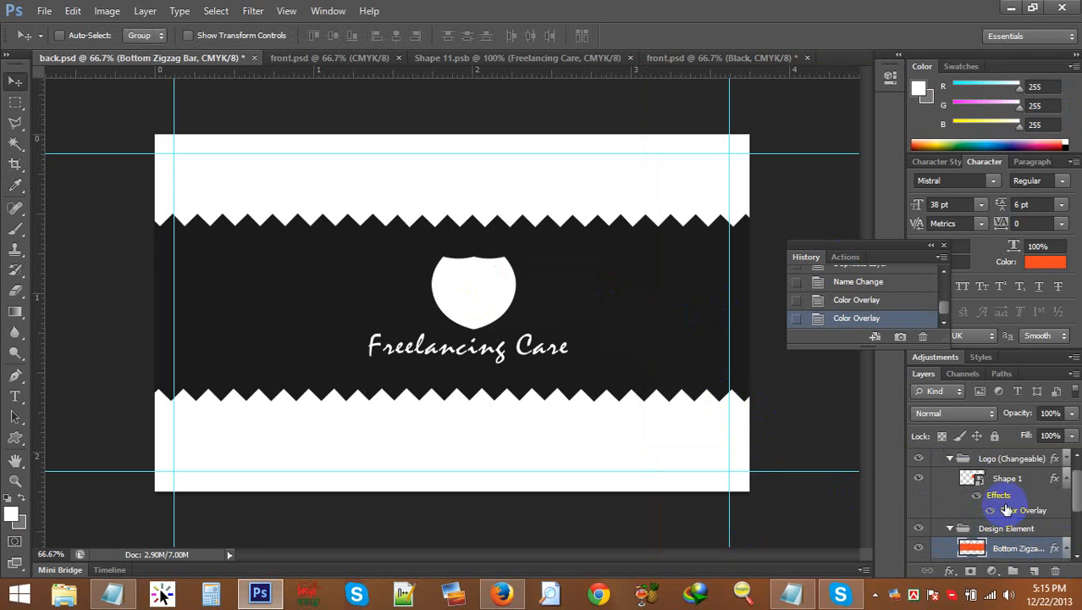
{"action": "double_click", "coordinate": [974, 480]}
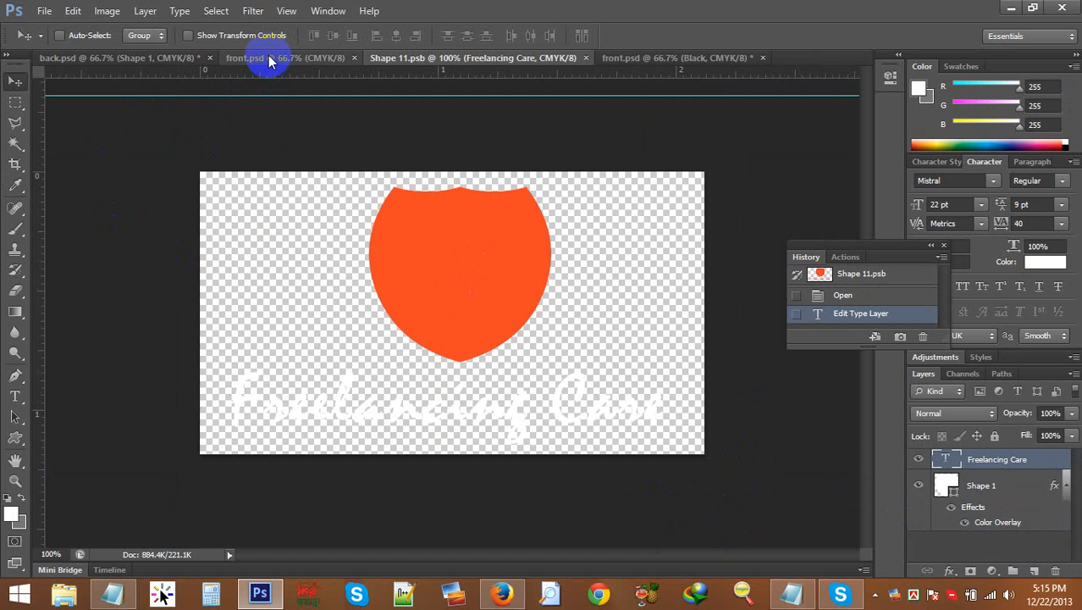
{"action": "left_click", "coordinate": [585, 58]}
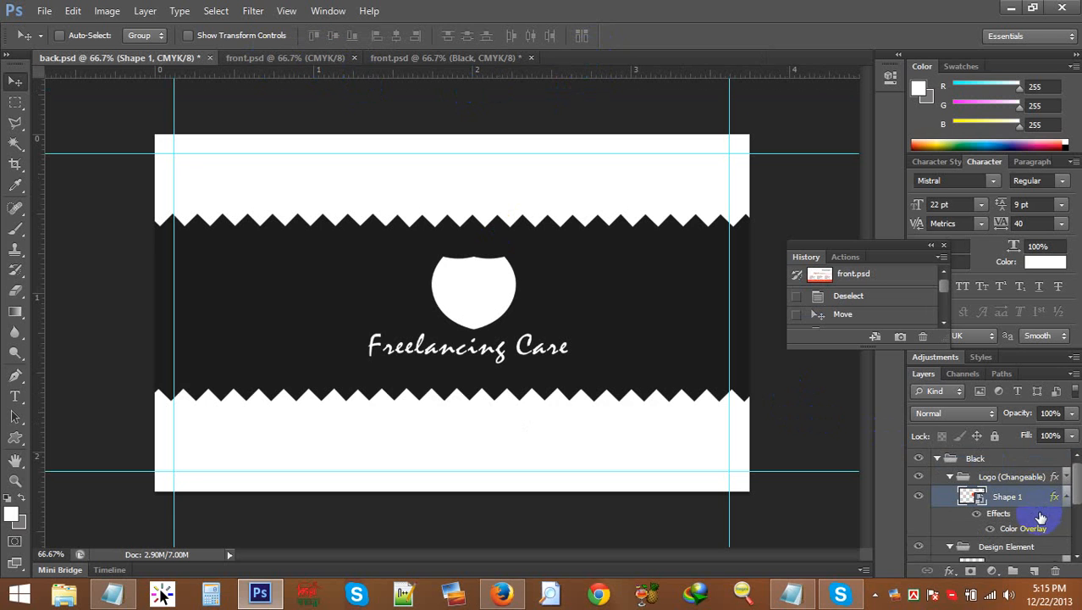
{"action": "scroll", "coordinate": [1038, 518], "scroll_direction": "down", "scroll_amount": 1}
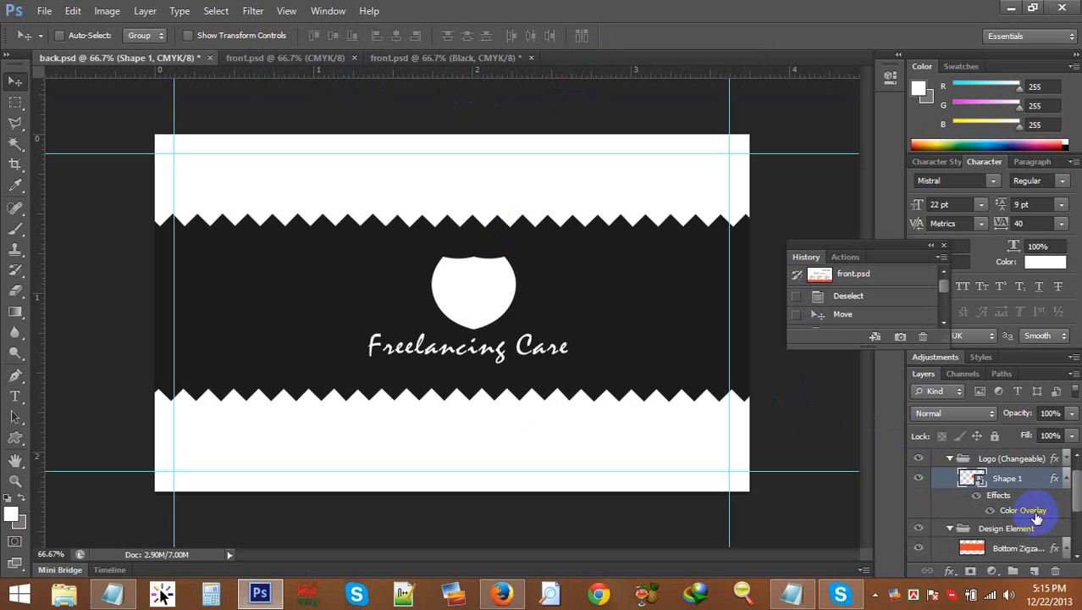
{"action": "scroll", "coordinate": [1038, 518], "scroll_direction": "down", "scroll_amount": 1}
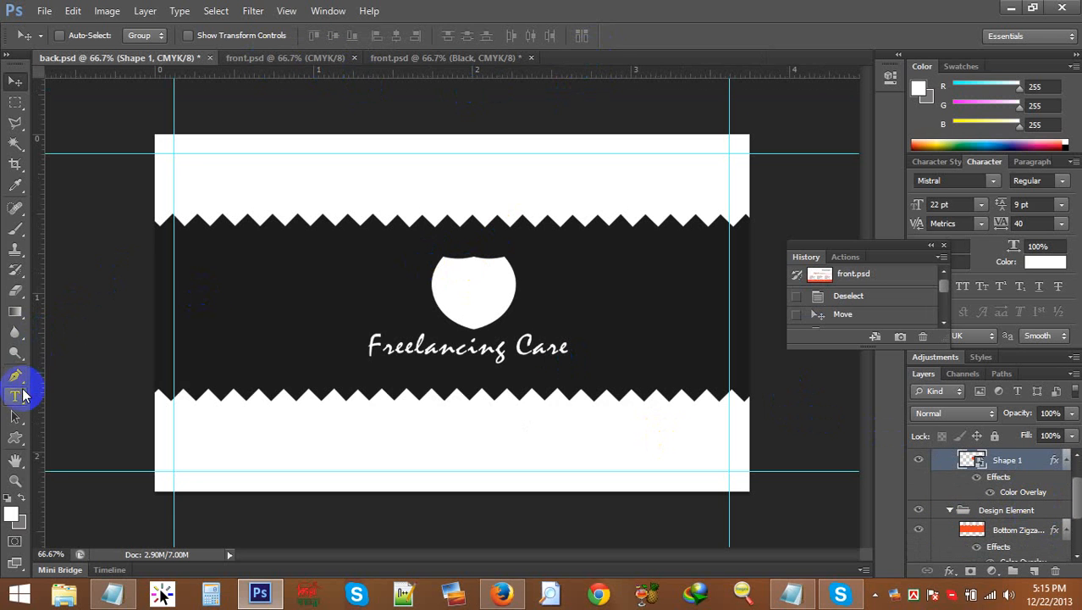
{"action": "left_click", "coordinate": [18, 394]}
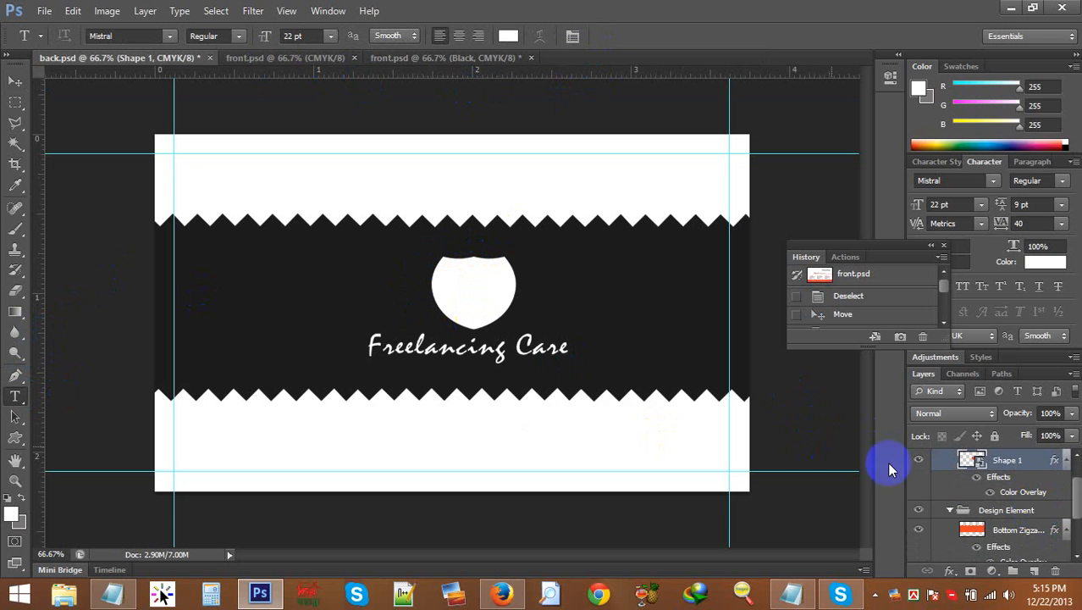
{"action": "scroll", "coordinate": [1003, 514], "scroll_direction": "up", "scroll_amount": 2}
{"action": "scroll", "coordinate": [1002, 513], "scroll_direction": "down", "scroll_amount": 4}
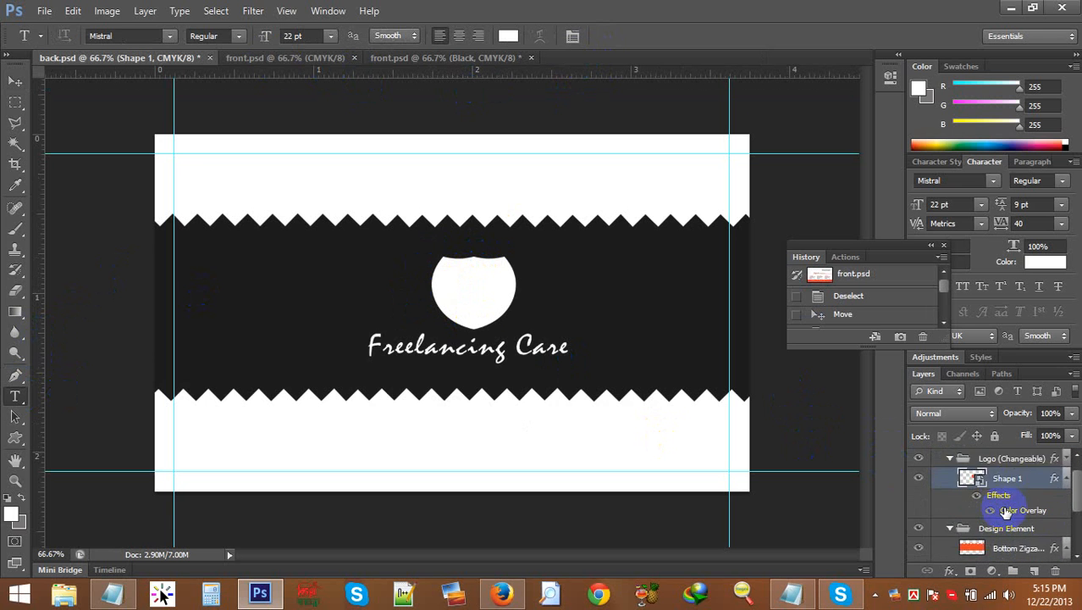
{"action": "scroll", "coordinate": [999, 511], "scroll_direction": "up", "scroll_amount": 4}
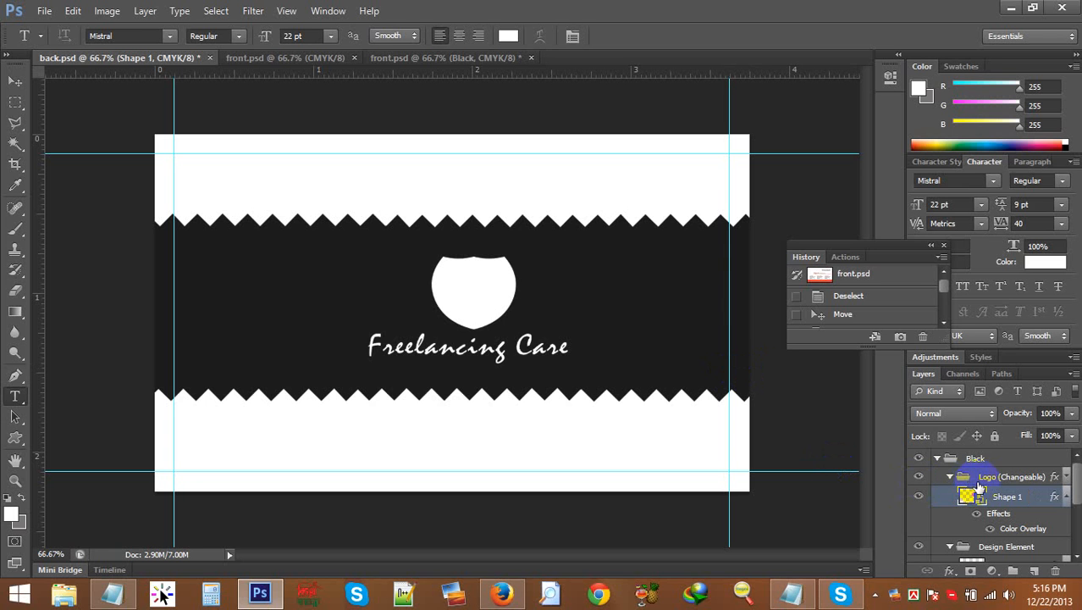
Step: Check the Logo (Changeable) group by toggling its visibility, and collapse both it and the Black group
{"action": "left_click", "coordinate": [917, 478]}
{"action": "left_click", "coordinate": [917, 477]}
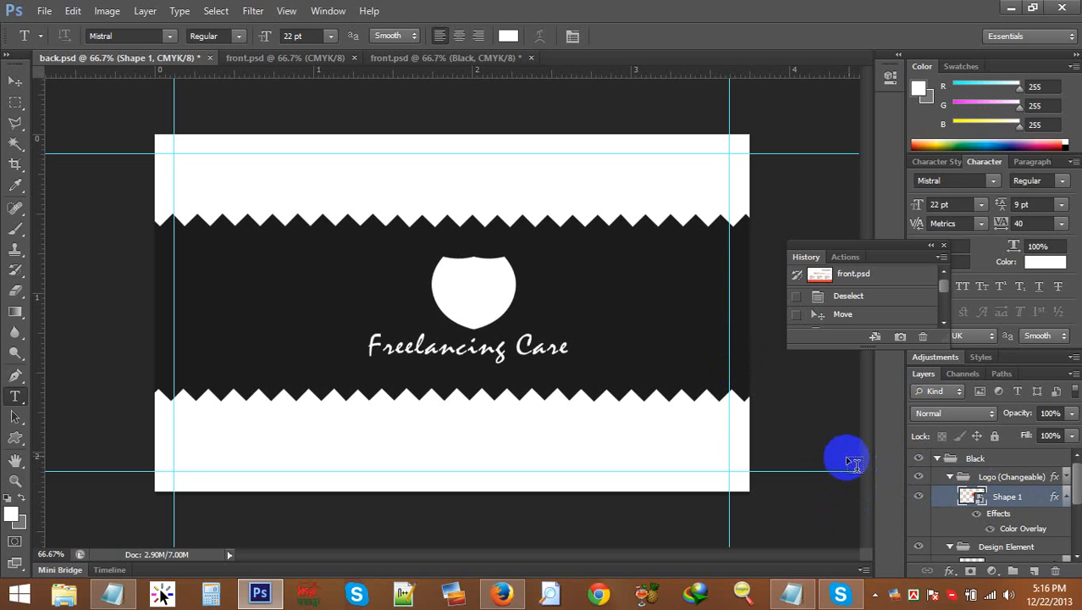
{"action": "left_click", "coordinate": [950, 478]}
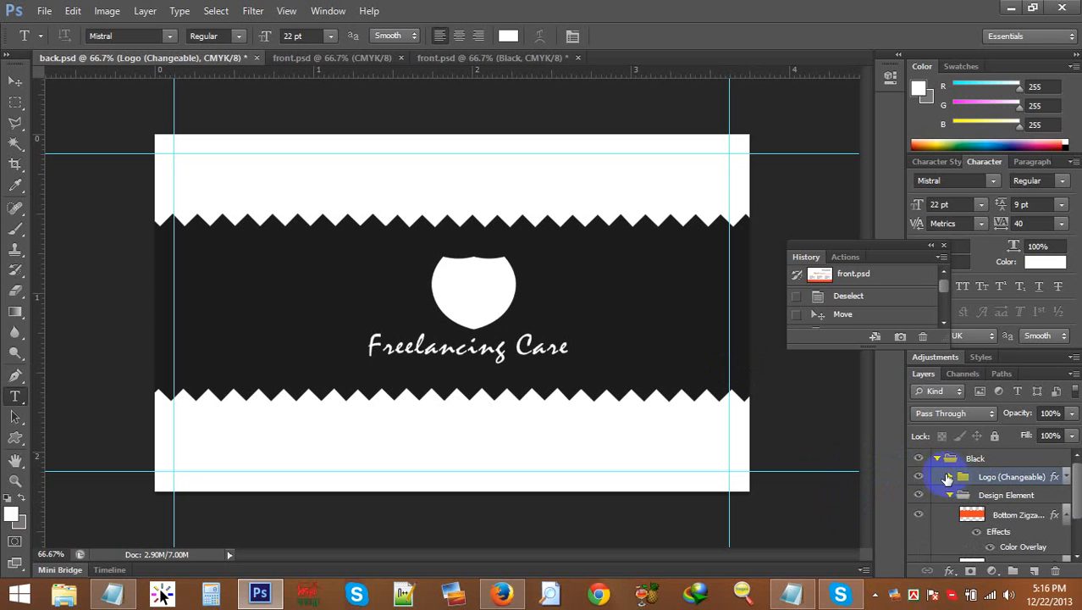
{"action": "left_click", "coordinate": [937, 460]}
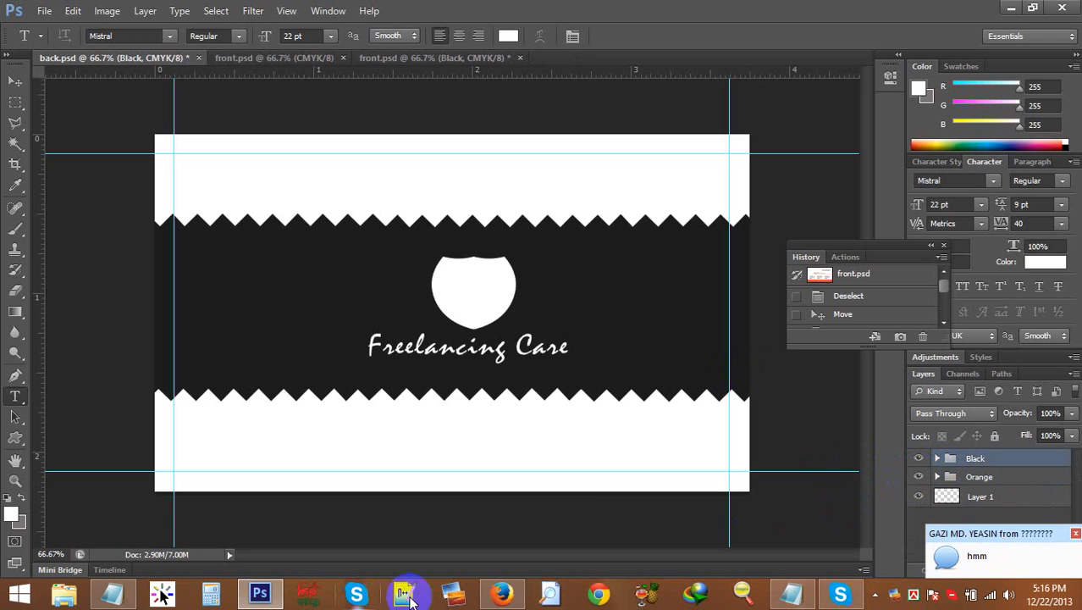
Step: Switch to Firefox, open the GraphicRiver new-comment e-mail about Special Discount Gift Card -01 in Gmail's Updates, and copy its reply link
{"action": "left_click", "coordinate": [531, 587]}
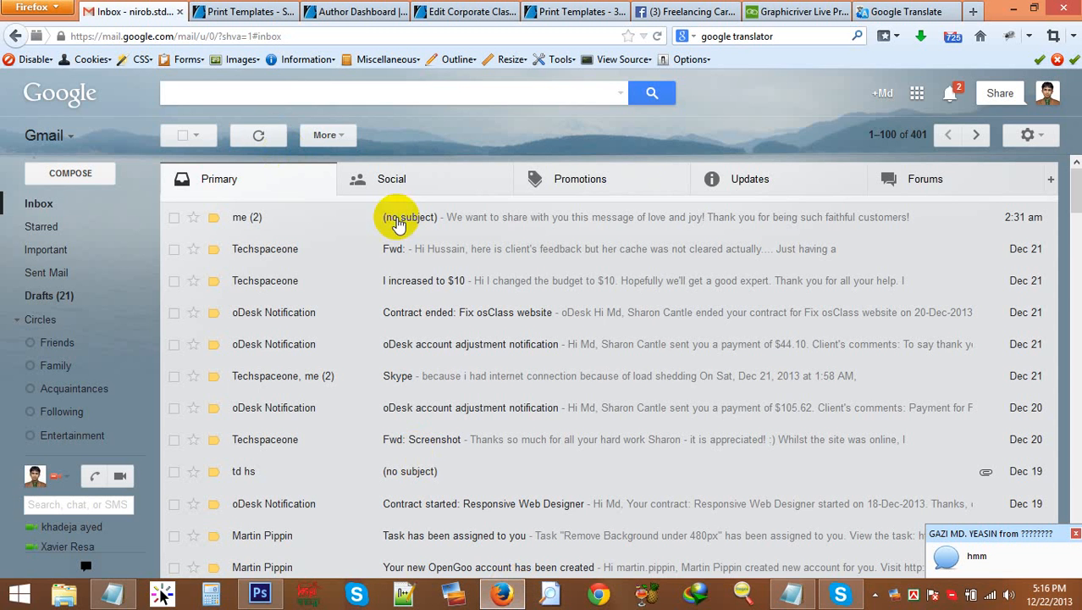
{"action": "left_click", "coordinate": [755, 186]}
{"action": "left_click", "coordinate": [688, 219]}
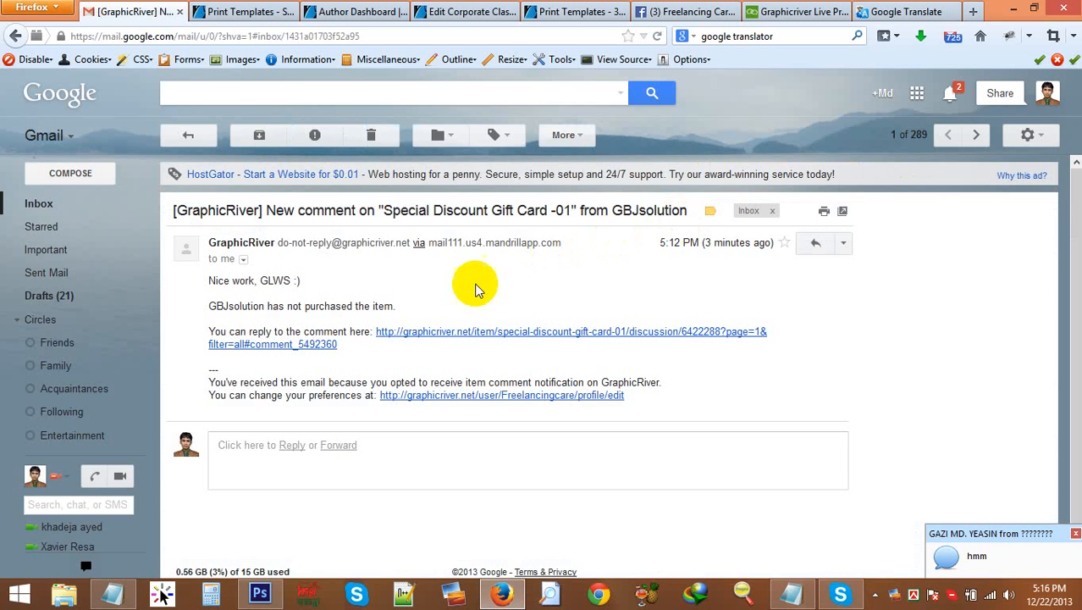
{"action": "left_click_drag", "start_coordinate": [374, 333], "coordinate": [380, 344]}
{"action": "key", "text": "ctrl+c"}
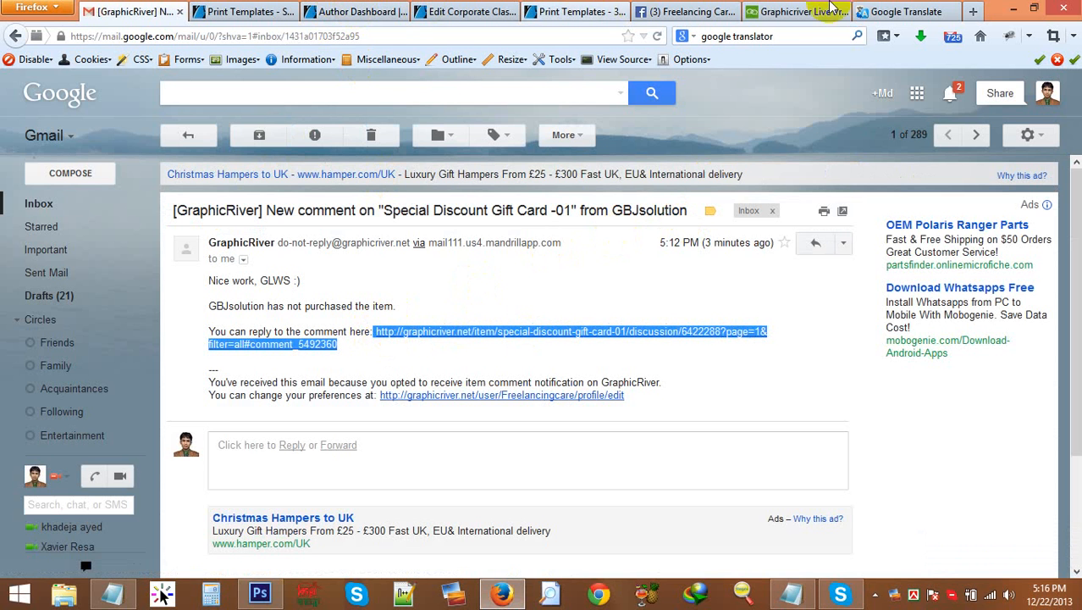
Step: Send the copied GraphicRiver comment link to everyone in the AnyMeeting chat
{"action": "left_click", "coordinate": [787, 11]}
{"action": "left_click", "coordinate": [48, 563]}
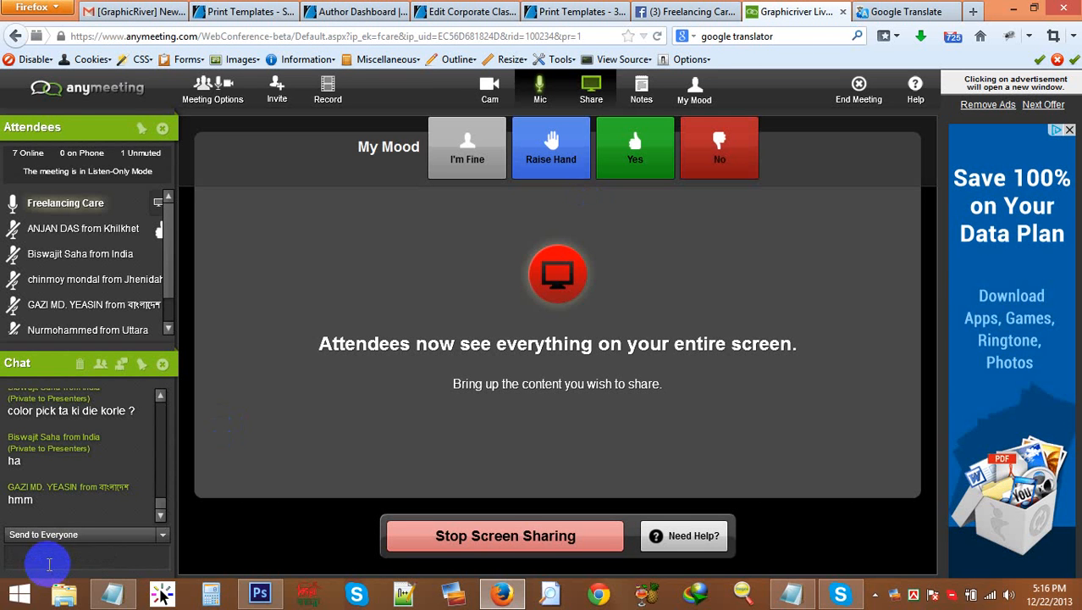
{"action": "key", "text": "ctrl+v"}
{"action": "key", "text": "Return"}
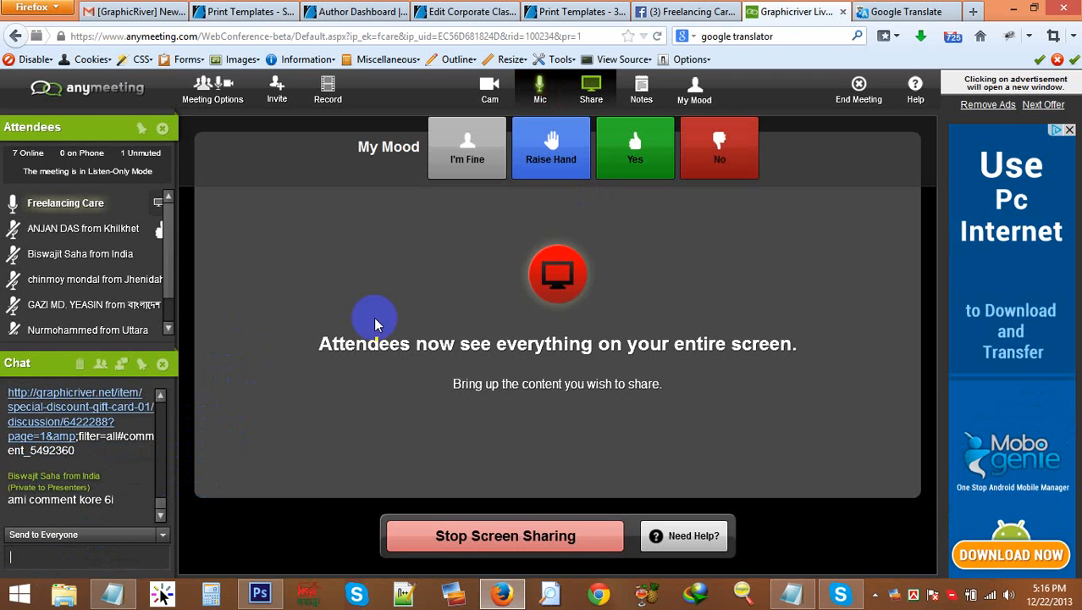
{"action": "left_click", "coordinate": [669, 11]}
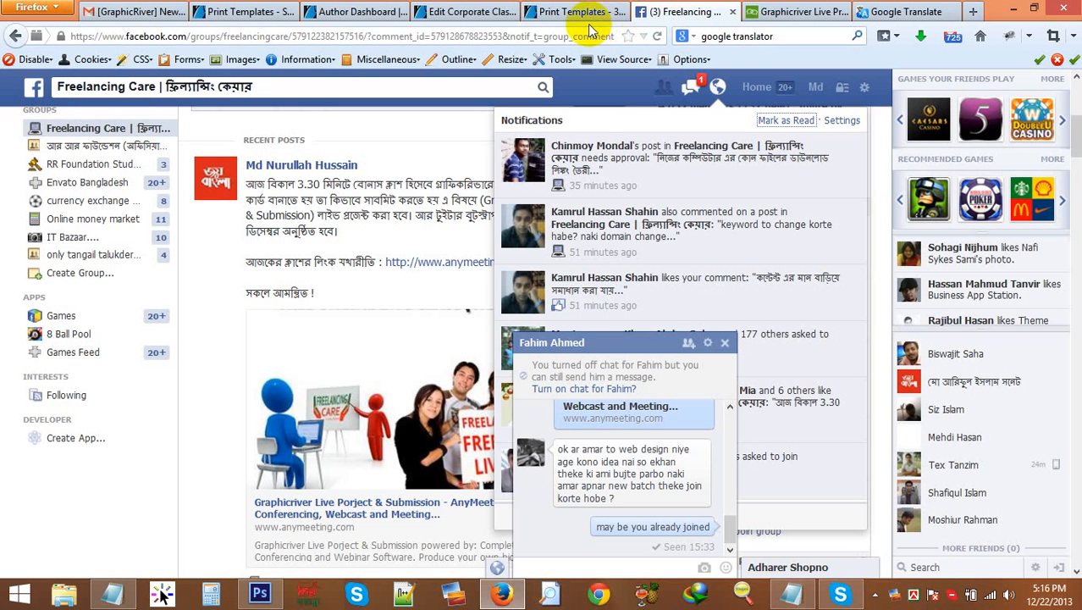
{"action": "left_click", "coordinate": [593, 15]}
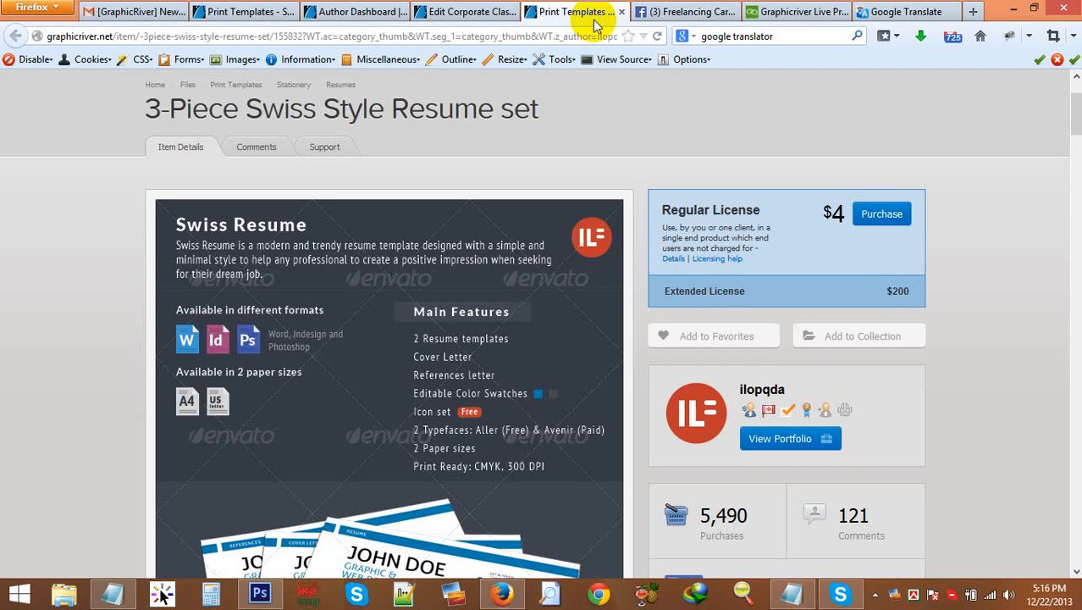
{"action": "left_click", "coordinate": [464, 13]}
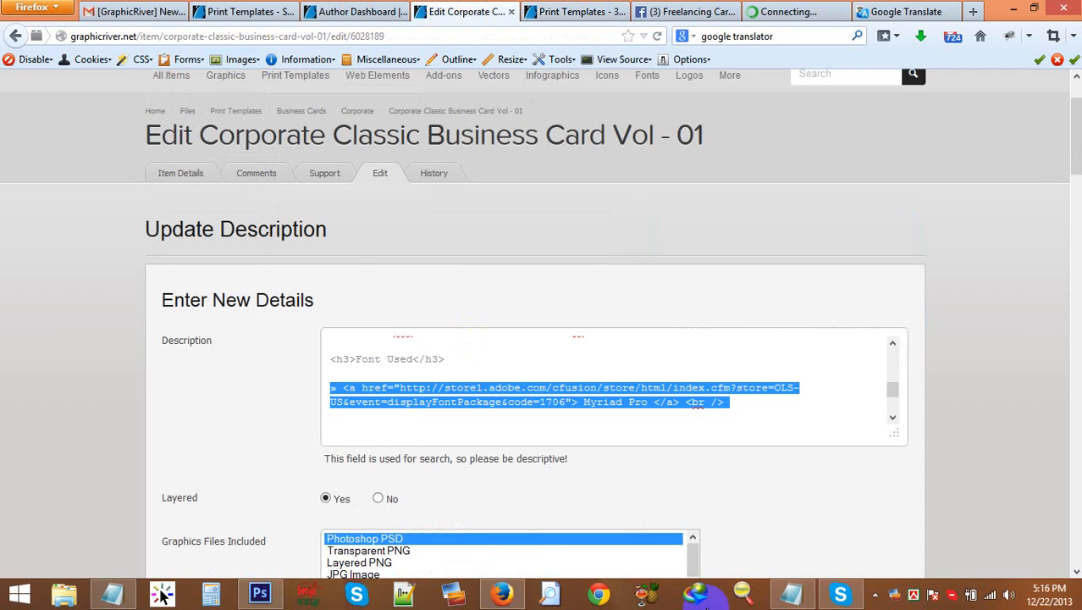
Step: Switch back to Photoshop and compare the back.psd card with the two open front.psd designs
{"action": "left_click", "coordinate": [260, 593]}
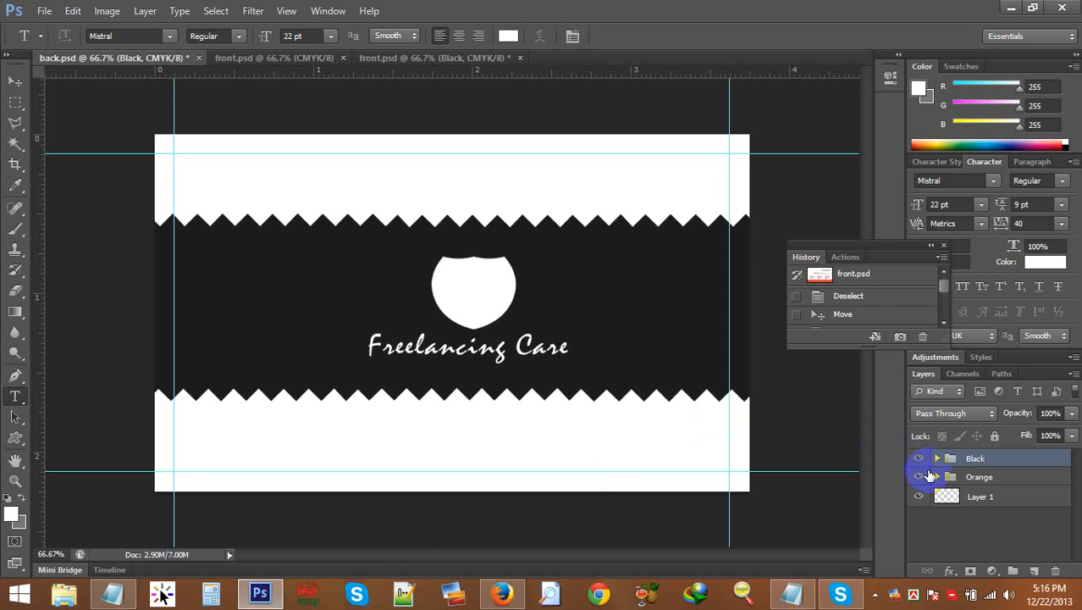
{"action": "left_click", "coordinate": [254, 57]}
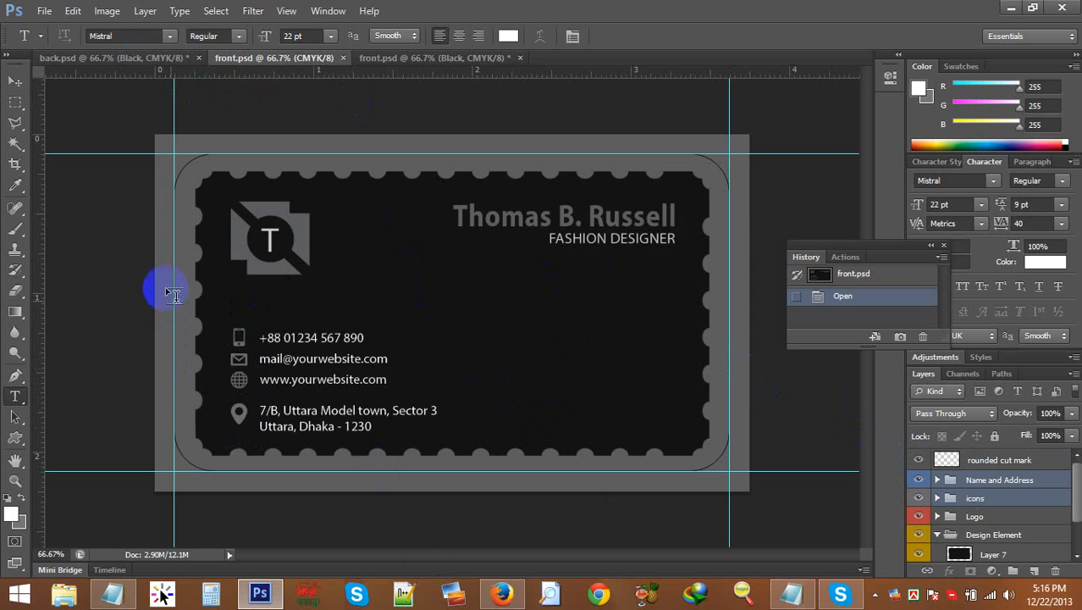
{"action": "left_click", "coordinate": [106, 68]}
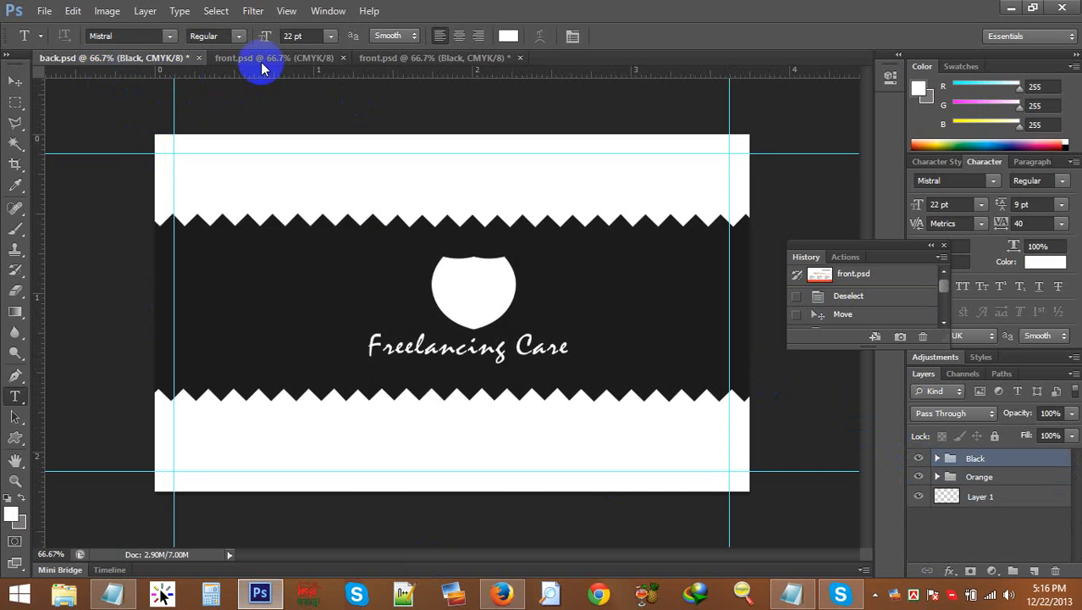
{"action": "left_click", "coordinate": [413, 59]}
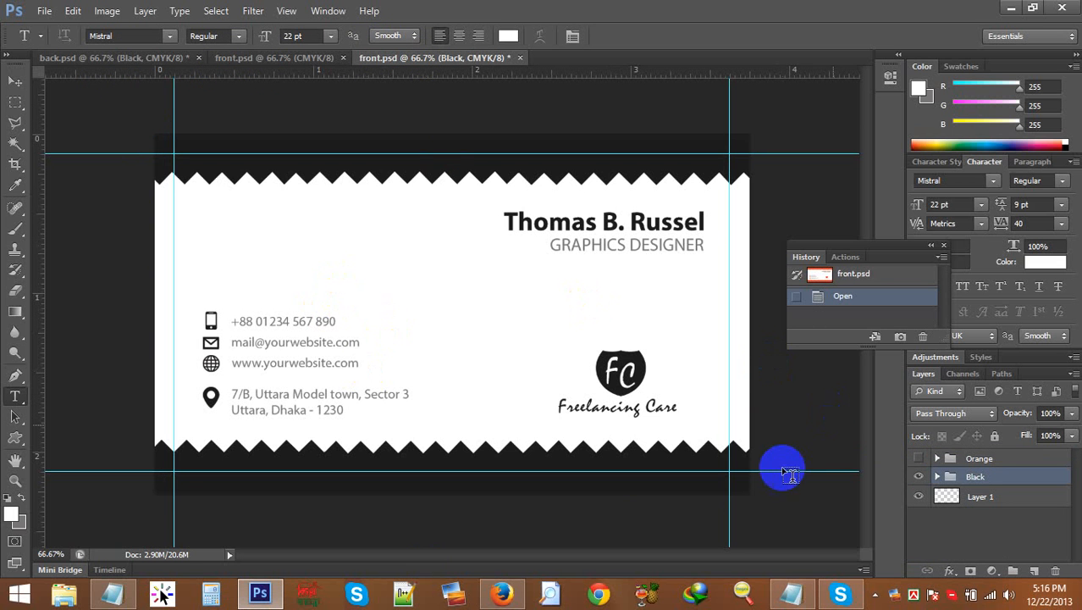
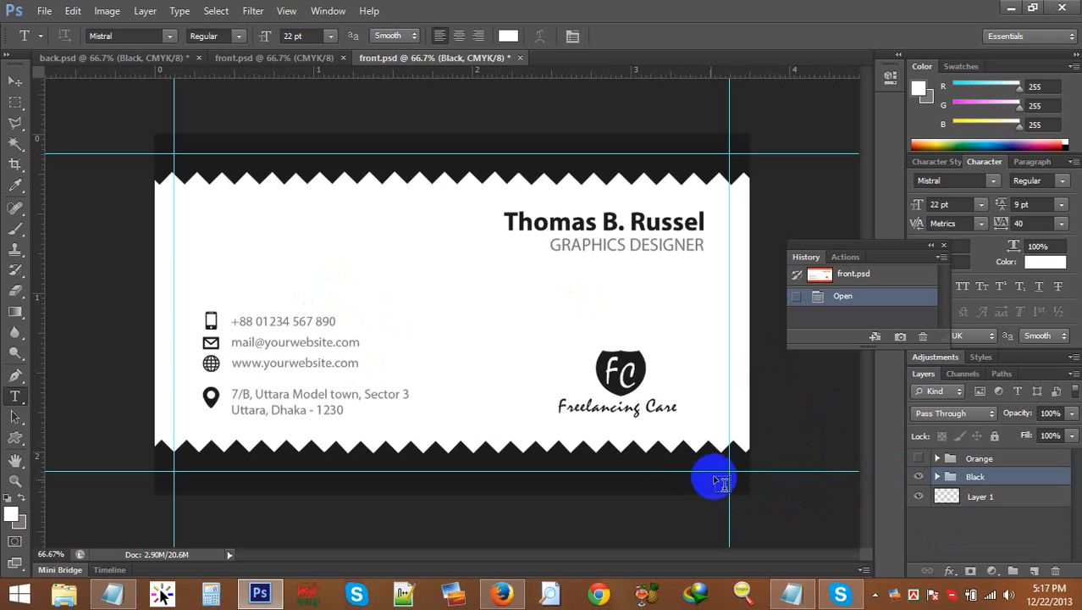
Step: Show the Orange version in front.psd and in back.psd, hiding the Black group and expanding the Orange group in back.psd
{"action": "left_click", "coordinate": [922, 460]}
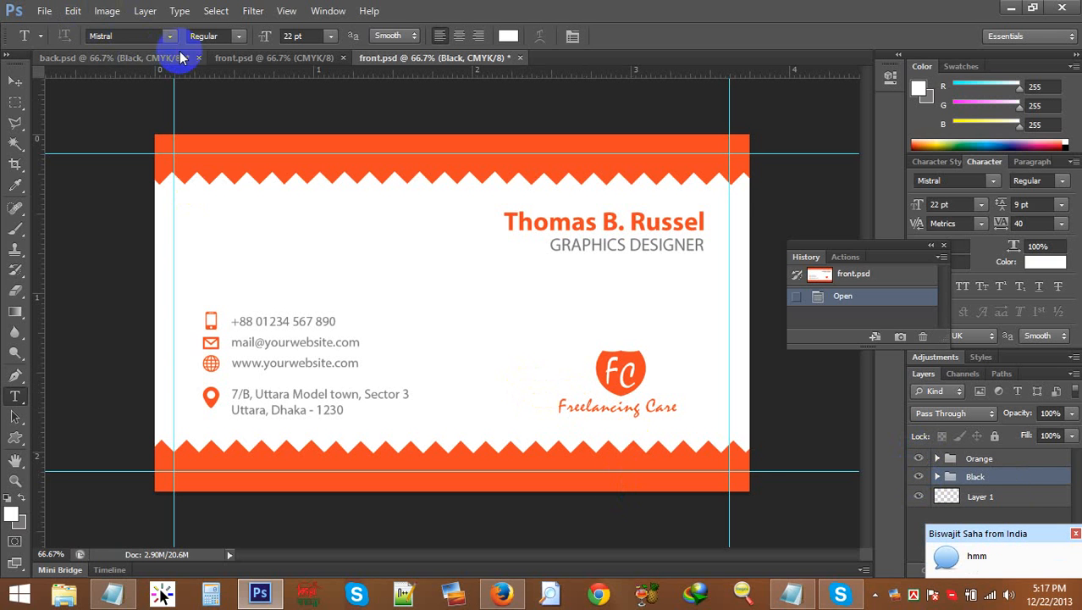
{"action": "left_click", "coordinate": [135, 59]}
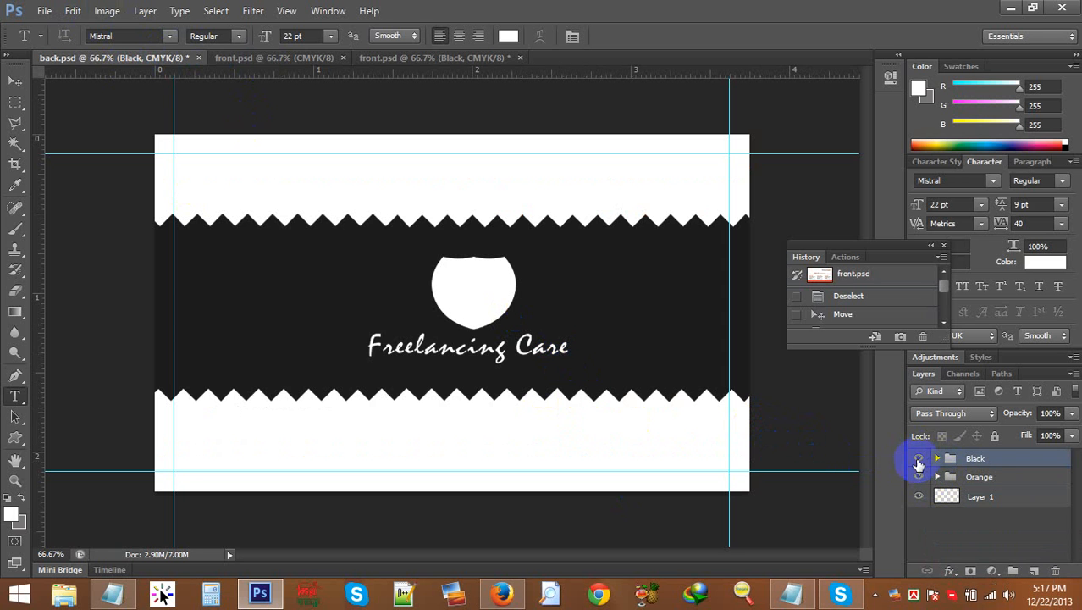
{"action": "left_click", "coordinate": [919, 458]}
{"action": "left_click", "coordinate": [937, 477]}
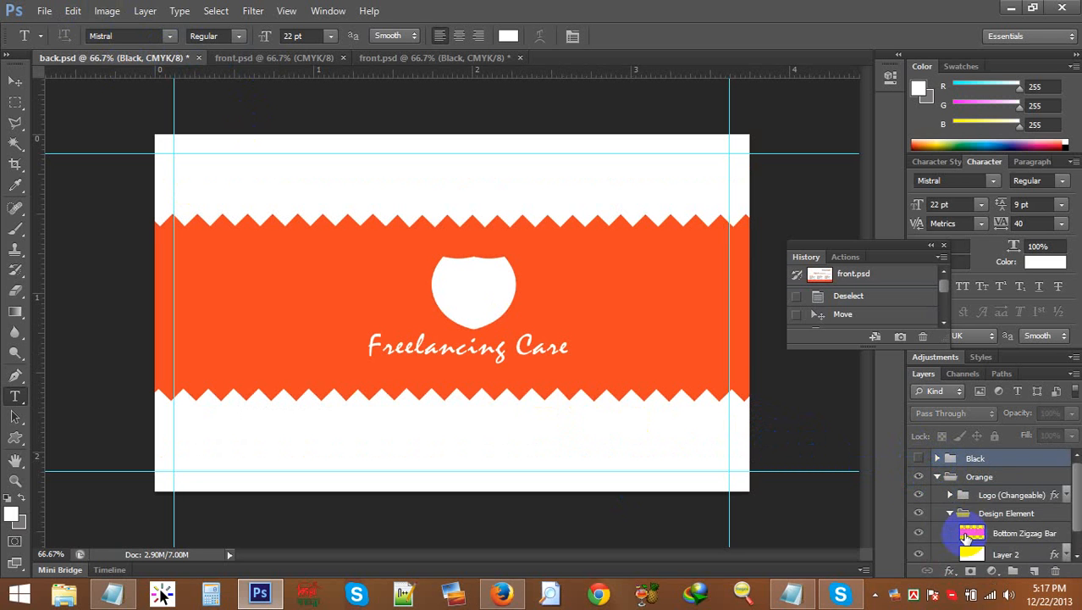
Step: Inspect the layers inside the Orange version's Logo (Changeable) and Design Element groups in back.psd
{"action": "scroll", "coordinate": [966, 534], "scroll_direction": "down", "scroll_amount": 1}
{"action": "scroll", "coordinate": [966, 533], "scroll_direction": "up", "scroll_amount": 1}
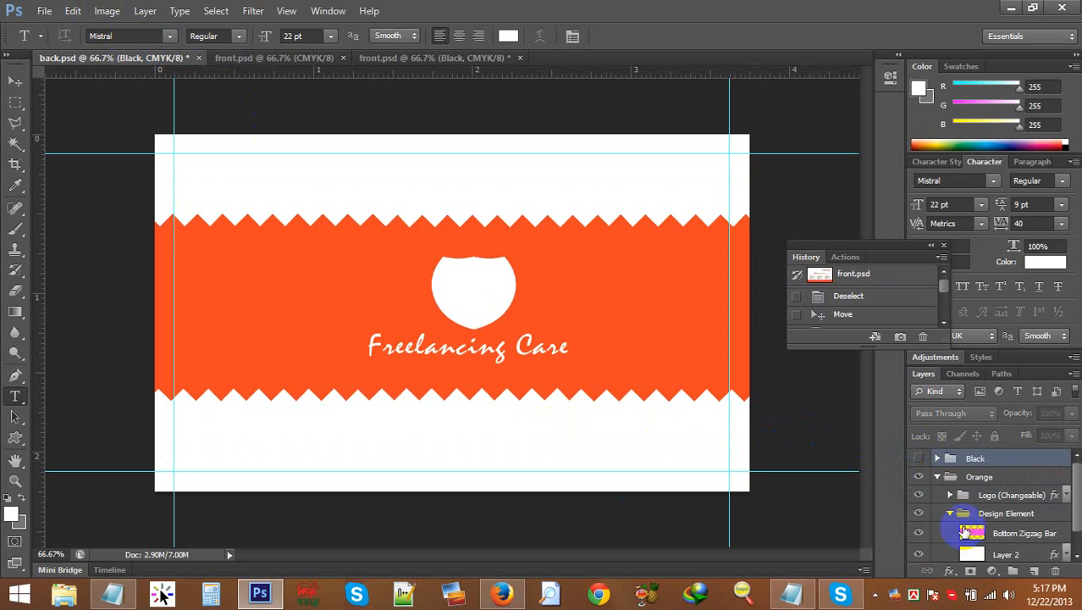
{"action": "left_click", "coordinate": [950, 496]}
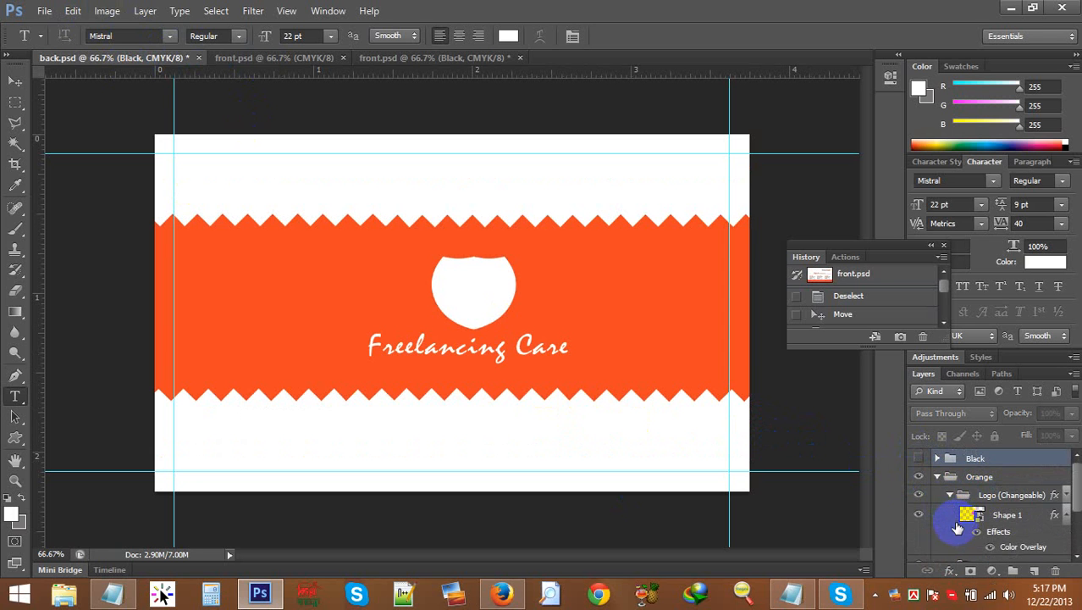
{"action": "scroll", "coordinate": [955, 513], "scroll_direction": "down", "scroll_amount": 1}
{"action": "scroll", "coordinate": [956, 514], "scroll_direction": "up", "scroll_amount": 1}
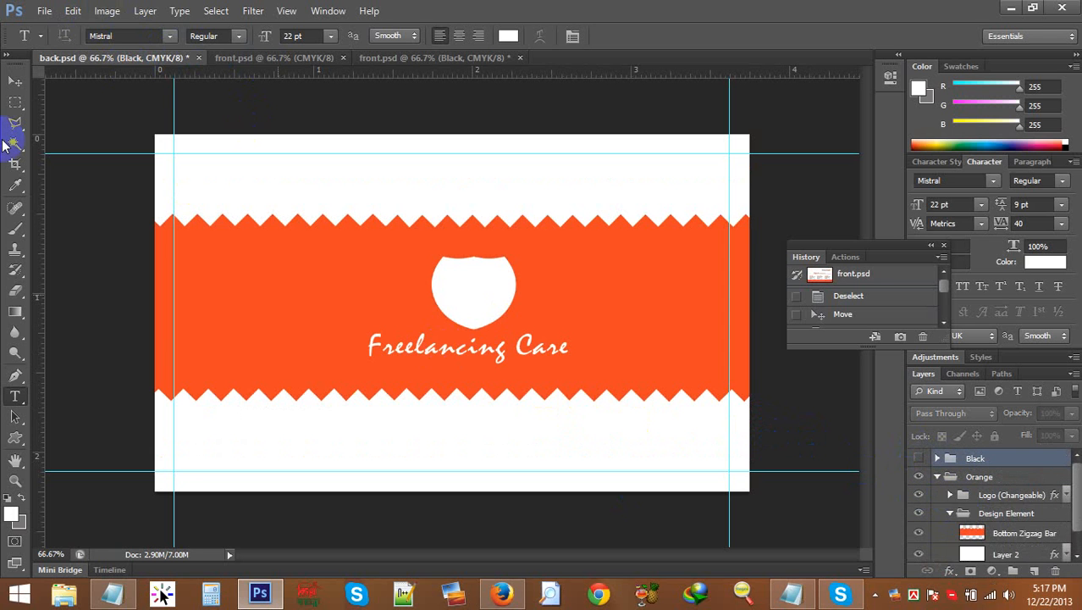
Step: Check the text settings of the e-mail line on the black front.psd card, deleting the stray empty text layer
{"action": "left_click", "coordinate": [279, 59]}
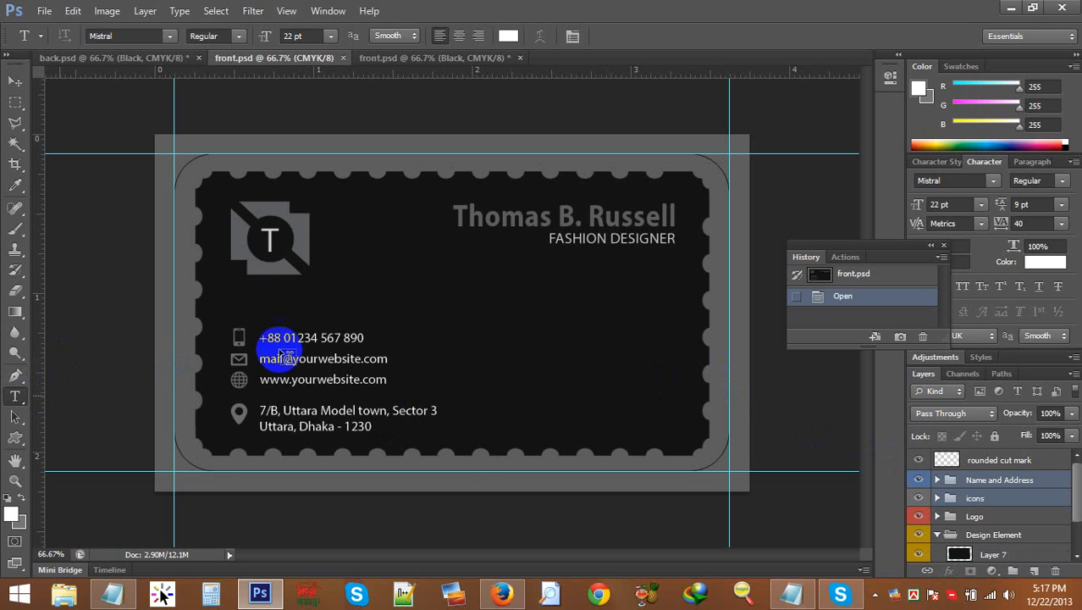
{"action": "left_click", "coordinate": [320, 341]}
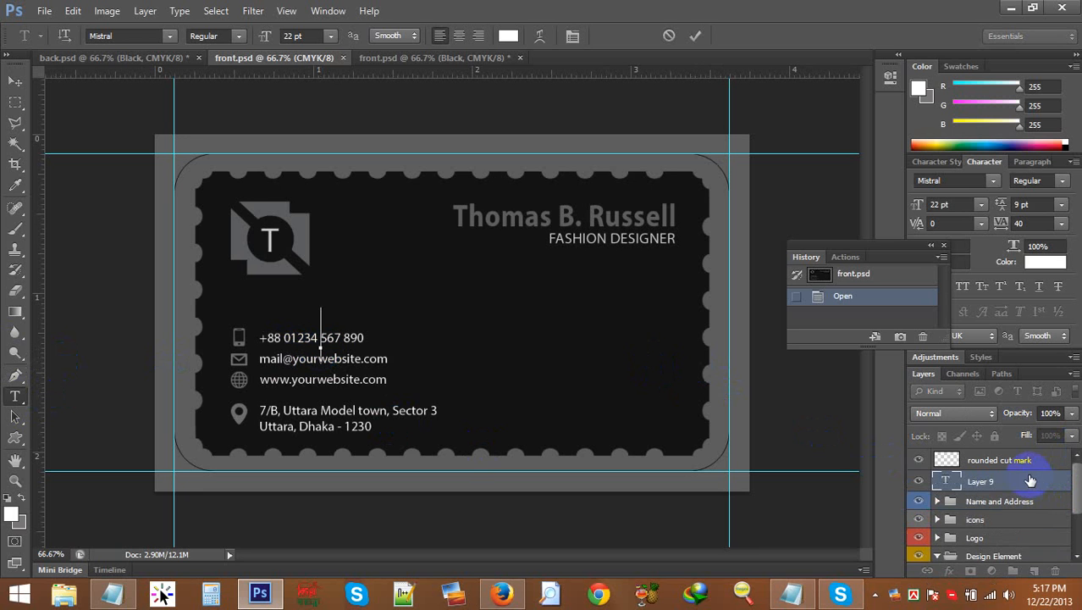
{"action": "left_click_drag", "start_coordinate": [1032, 480], "coordinate": [1055, 571]}
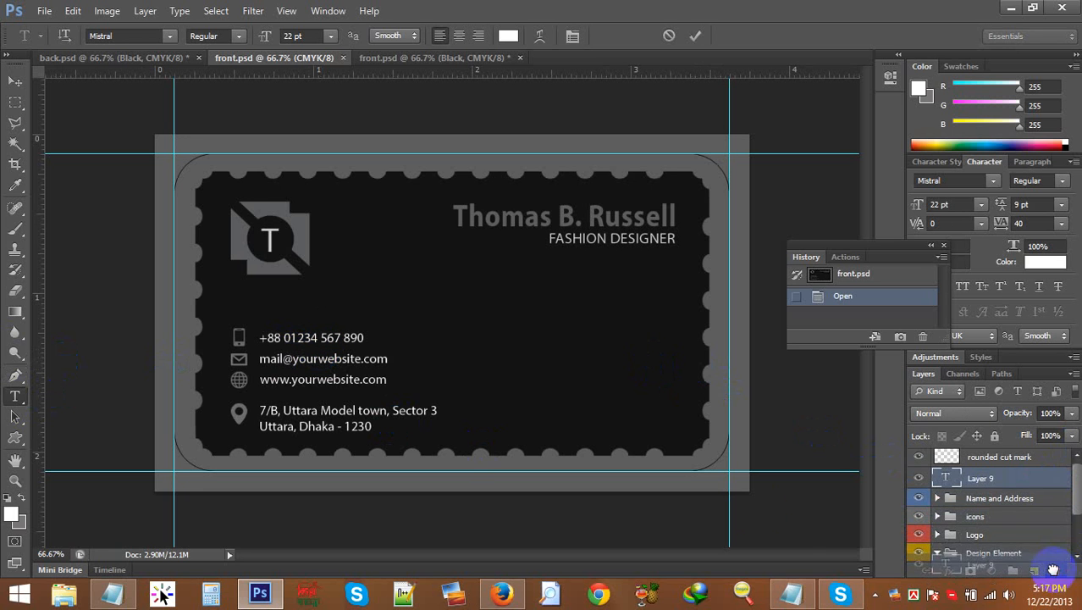
{"action": "left_click", "coordinate": [337, 358]}
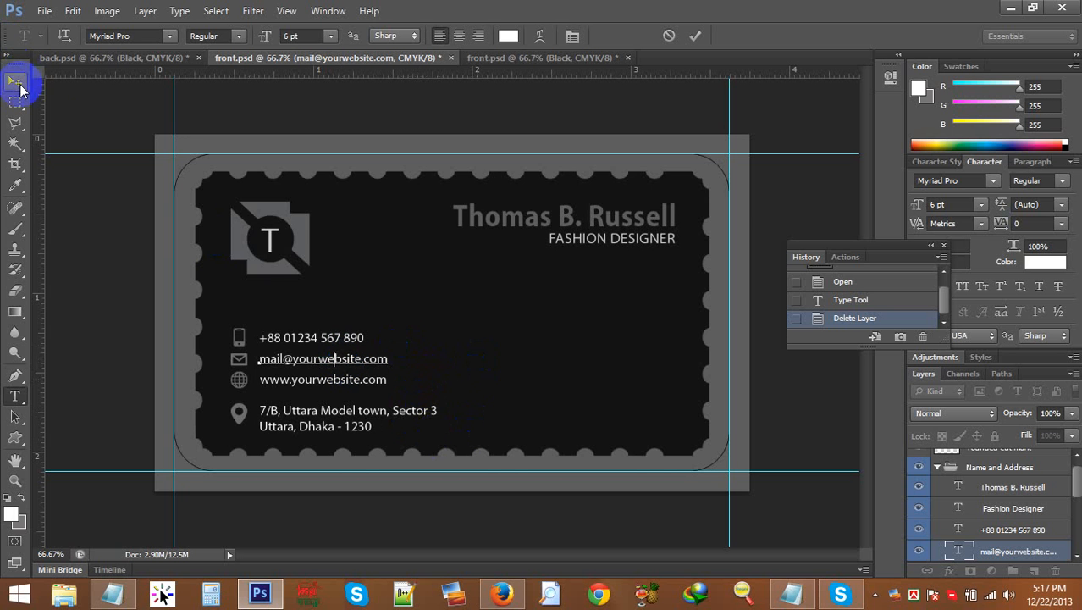
Step: Try a 7 pt font size on the orange front.psd card's e-mail line and return it to 6 pt
{"action": "left_click", "coordinate": [74, 58]}
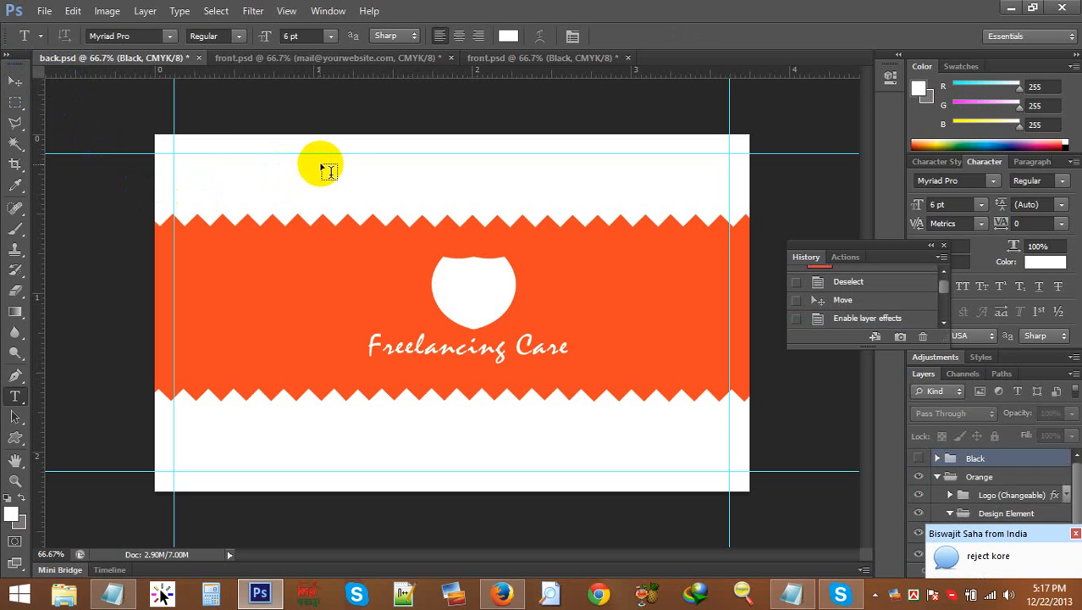
{"action": "left_click", "coordinate": [482, 61]}
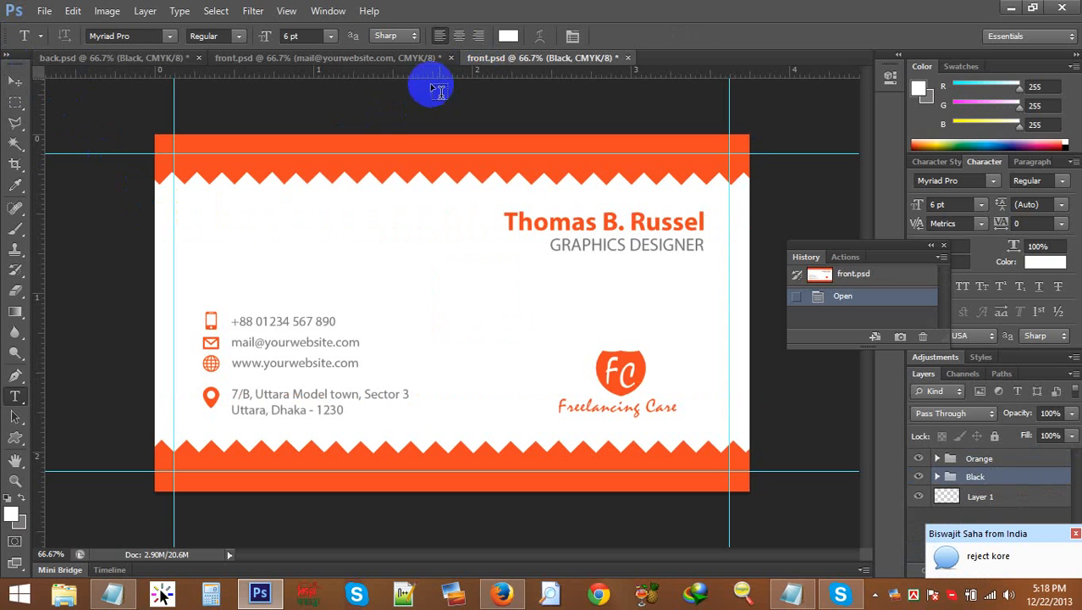
{"action": "left_click", "coordinate": [251, 341]}
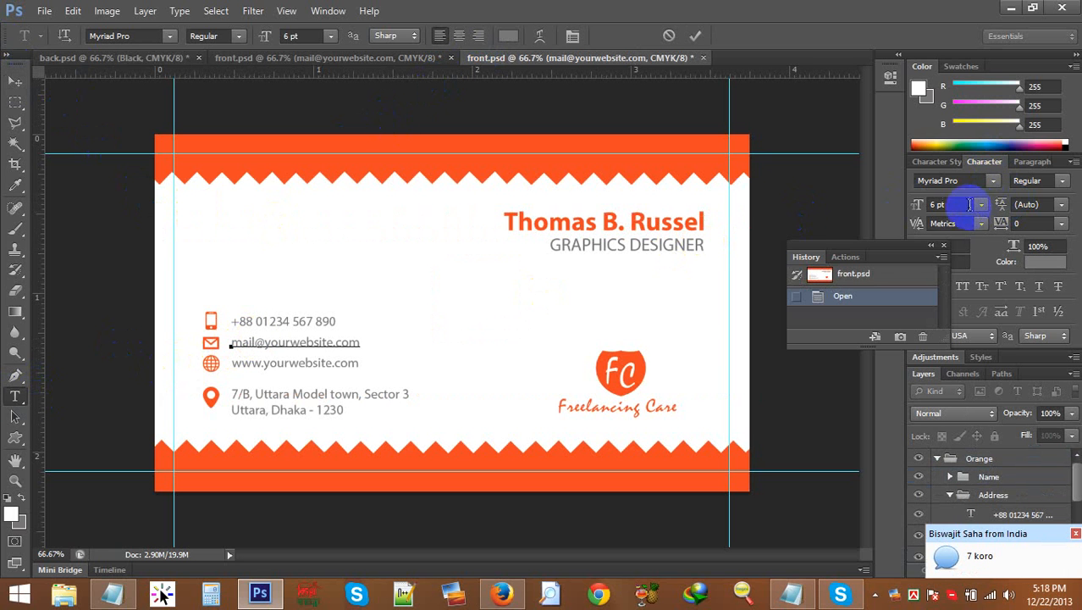
{"action": "key", "text": "ctrl+a"}
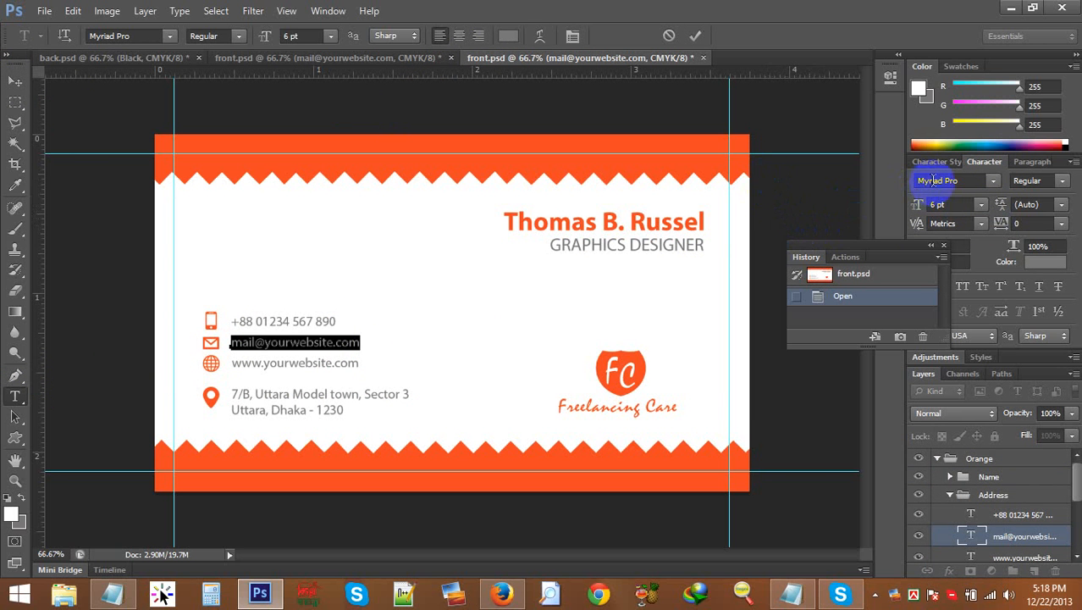
{"action": "left_click", "coordinate": [944, 204]}
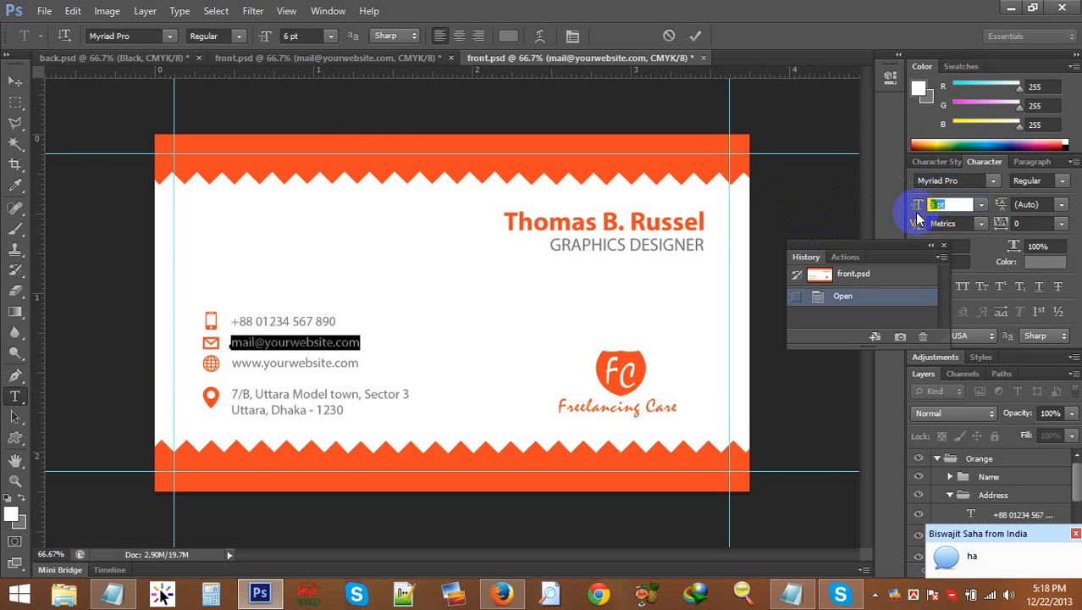
{"action": "key", "text": "Up"}
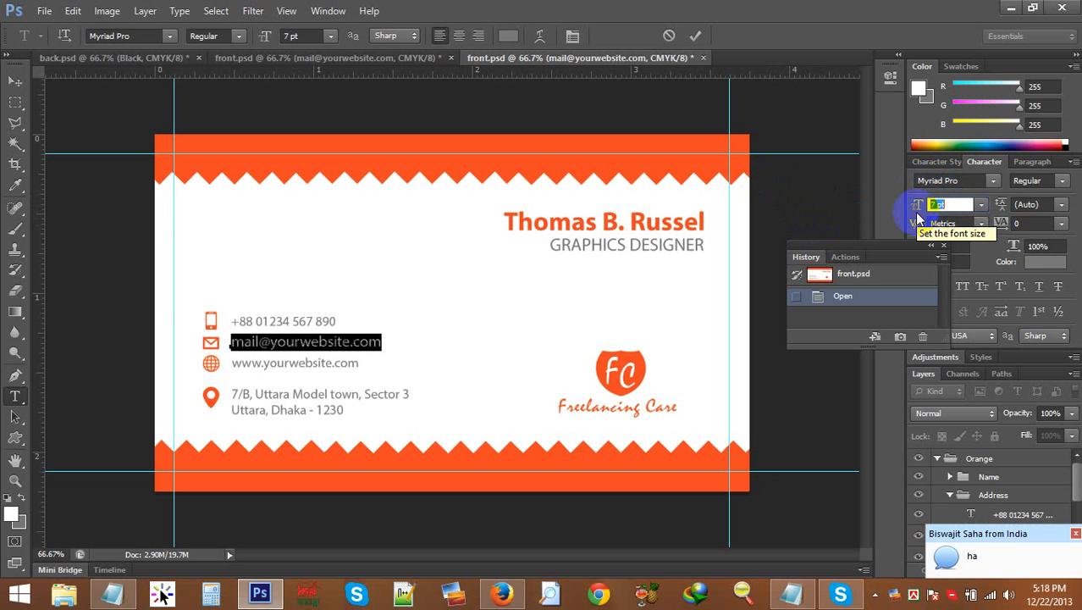
{"action": "key", "text": "Down"}
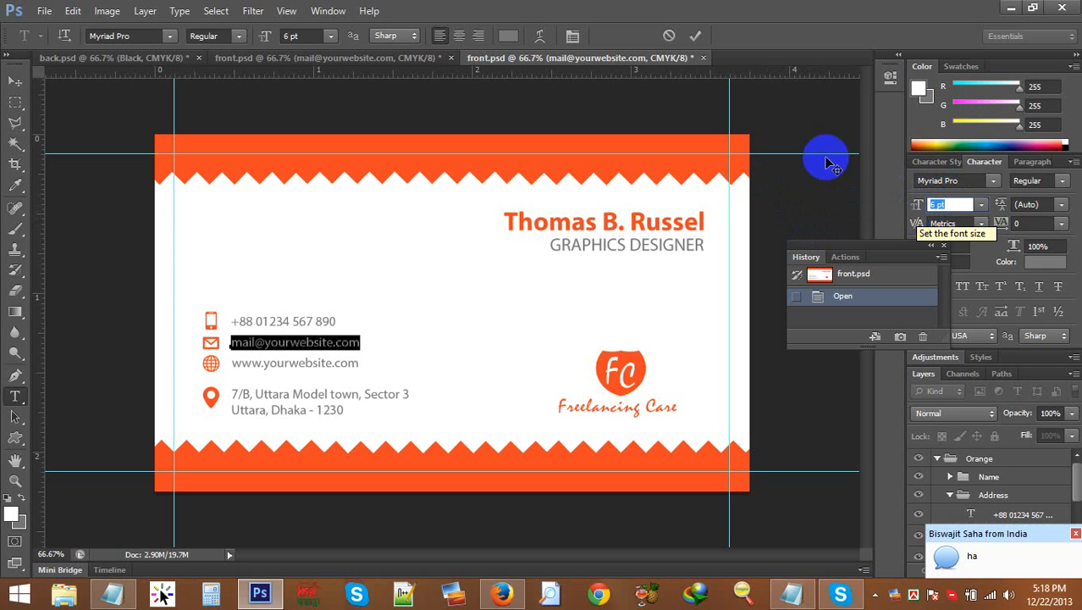
{"action": "left_click", "coordinate": [13, 95]}
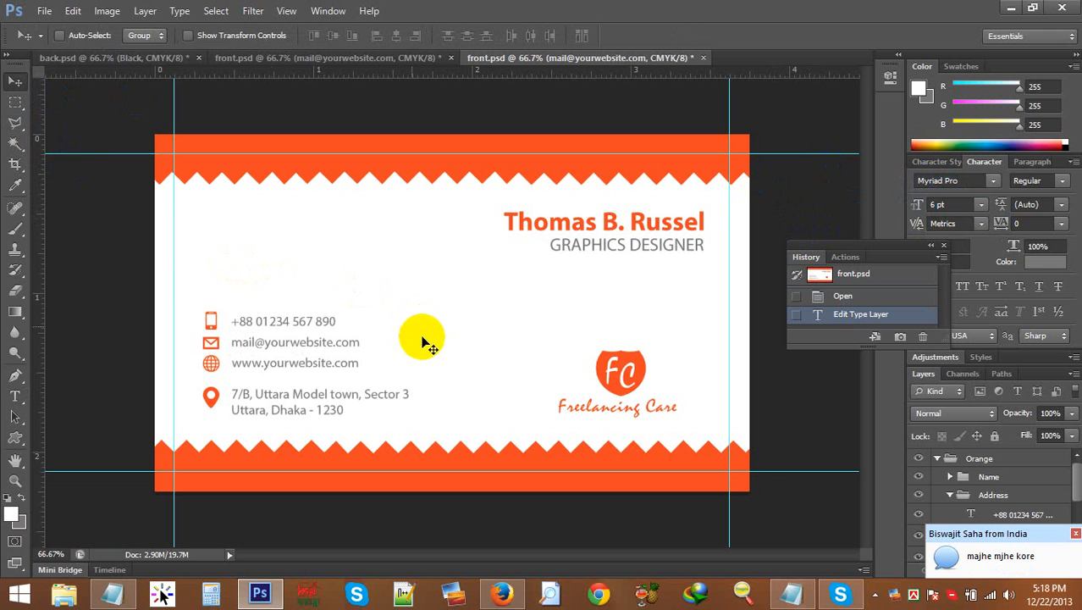
Step: Compare the black front.psd card with back.psd and expand the Logo (Changeable) group in back.psd's Orange version
{"action": "left_click", "coordinate": [356, 58]}
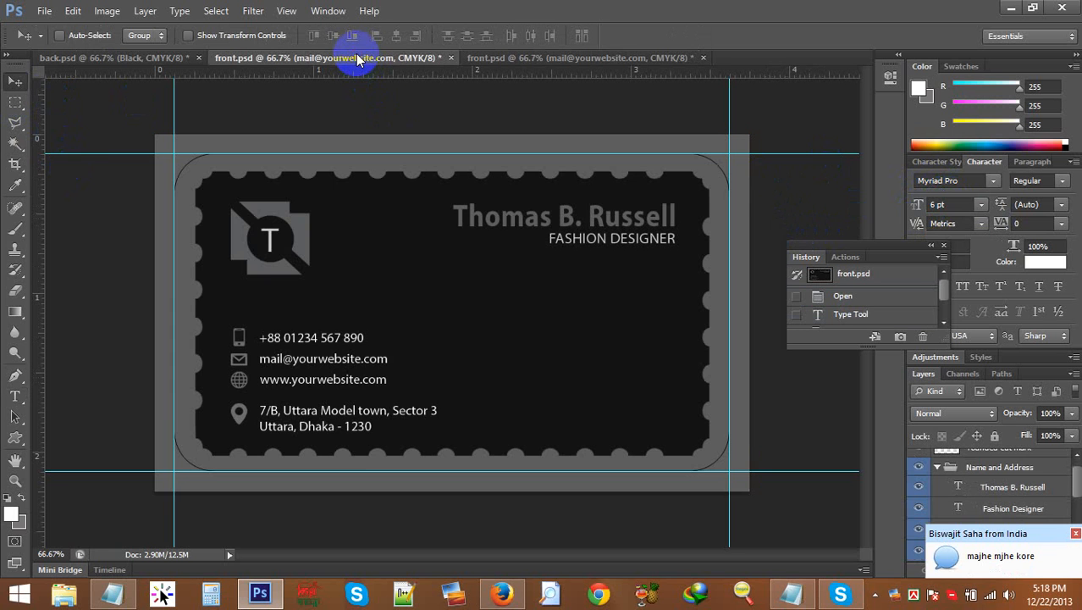
{"action": "left_click", "coordinate": [149, 60]}
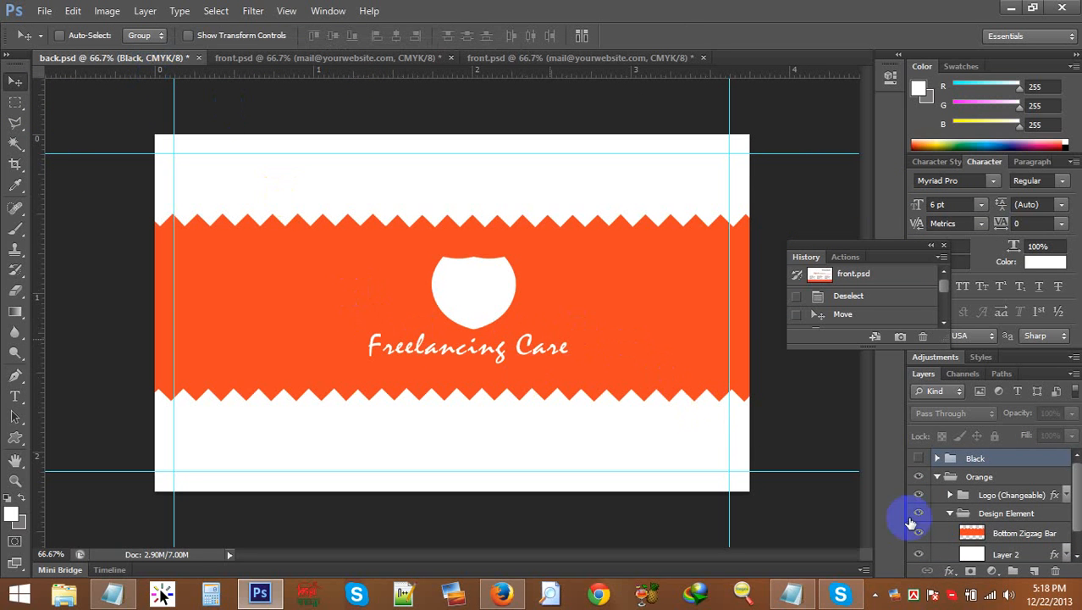
{"action": "left_click", "coordinate": [1001, 536]}
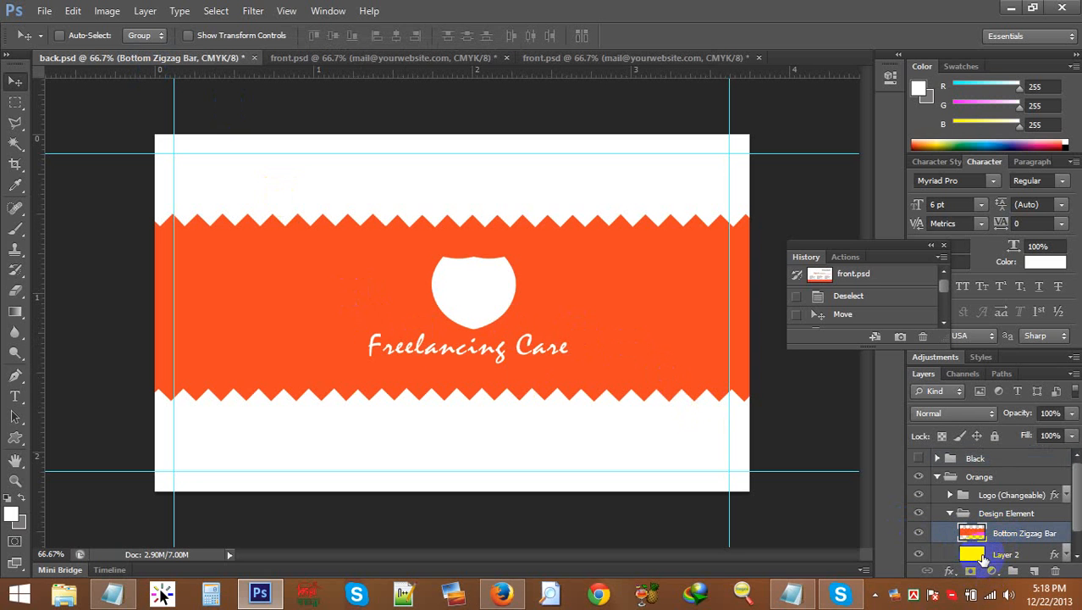
{"action": "left_click", "coordinate": [949, 499]}
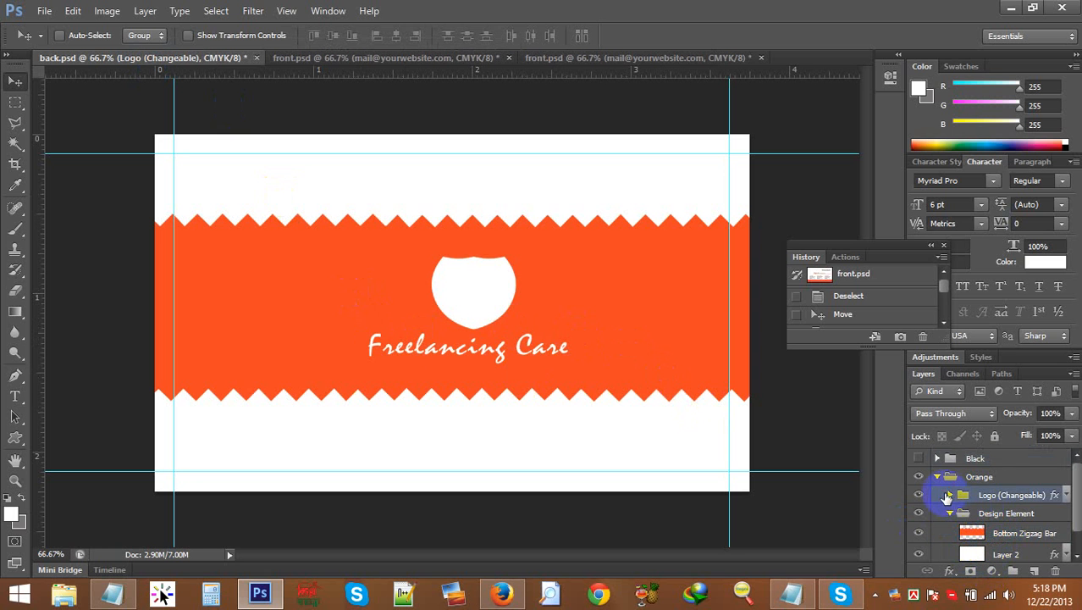
{"action": "left_click", "coordinate": [950, 496]}
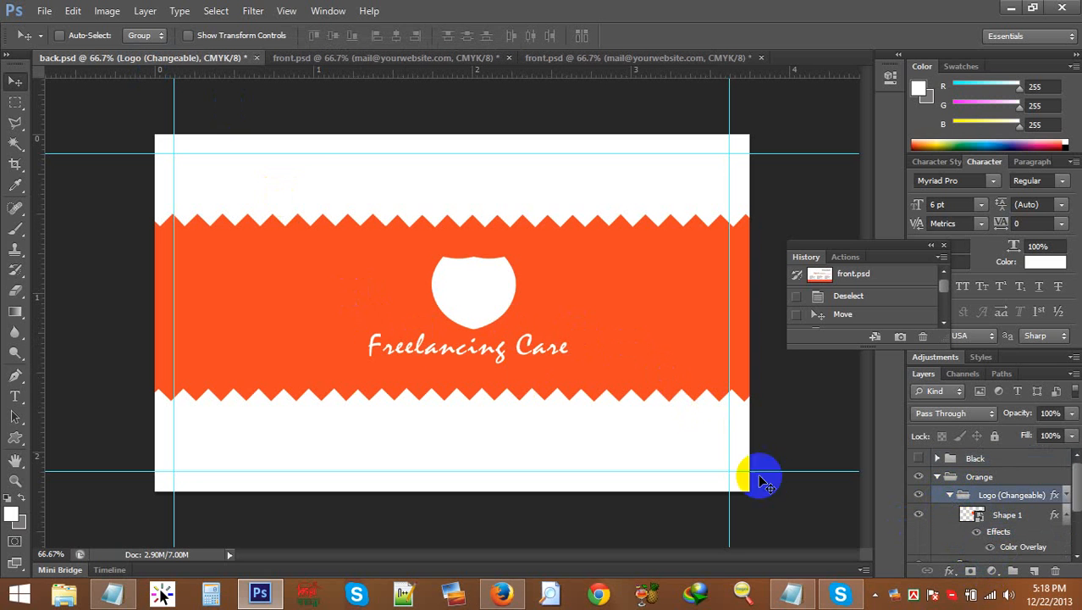
Step: Reorder the open documents so the orange front.psd card comes directly after back.psd
{"action": "left_click", "coordinate": [309, 63]}
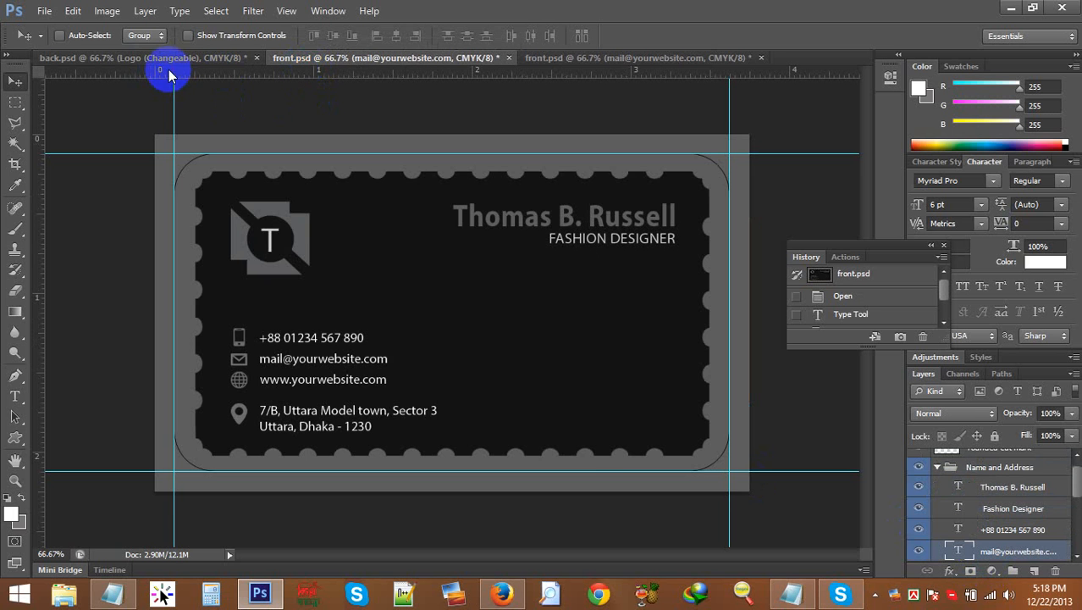
{"action": "left_click", "coordinate": [639, 58]}
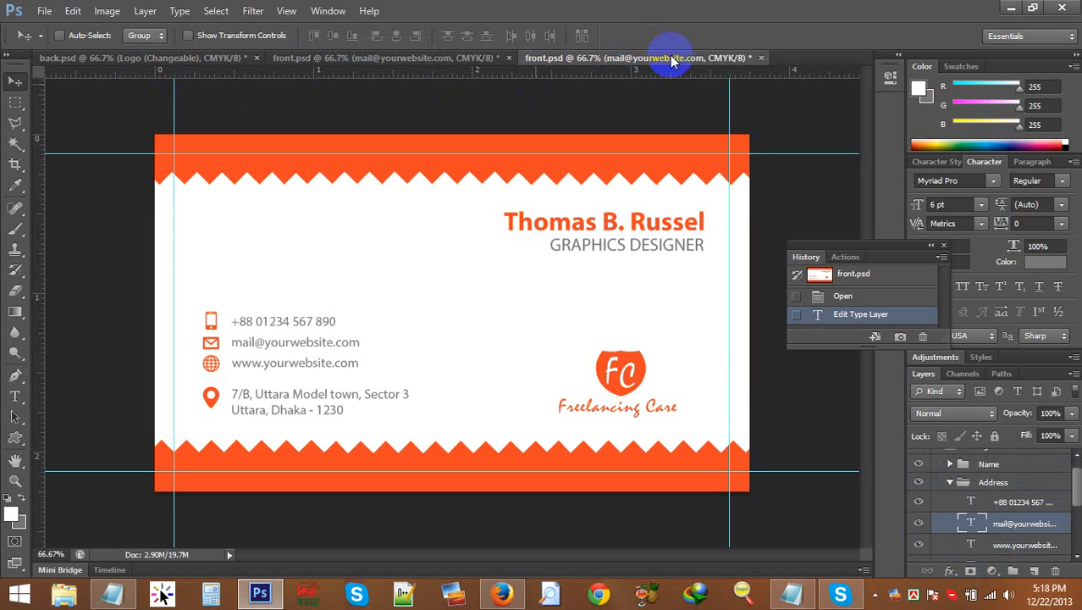
{"action": "left_click_drag", "start_coordinate": [668, 56], "coordinate": [415, 78]}
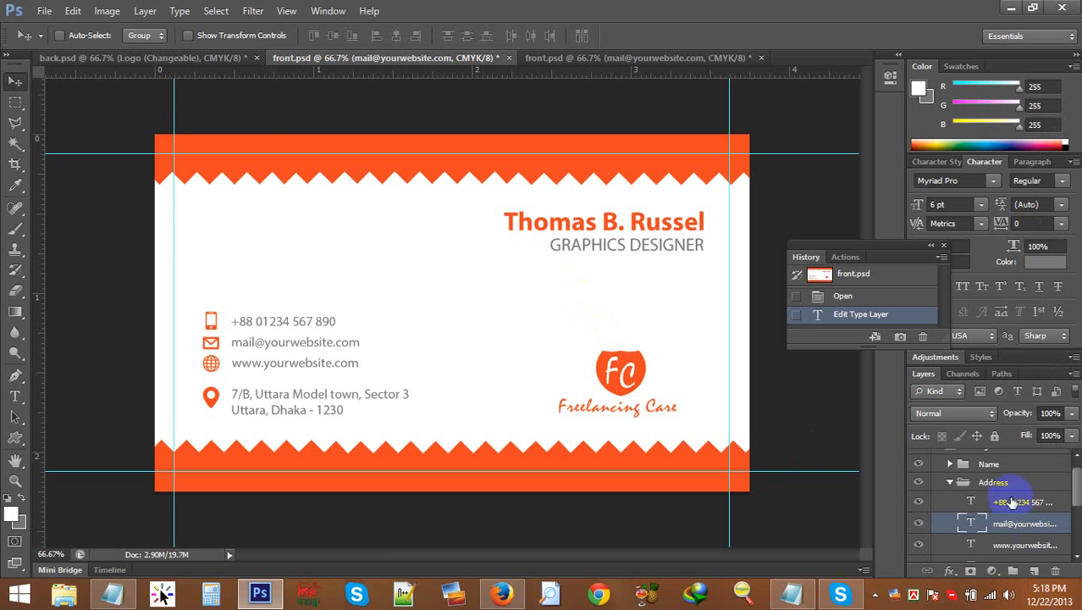
{"action": "left_click", "coordinate": [546, 171]}
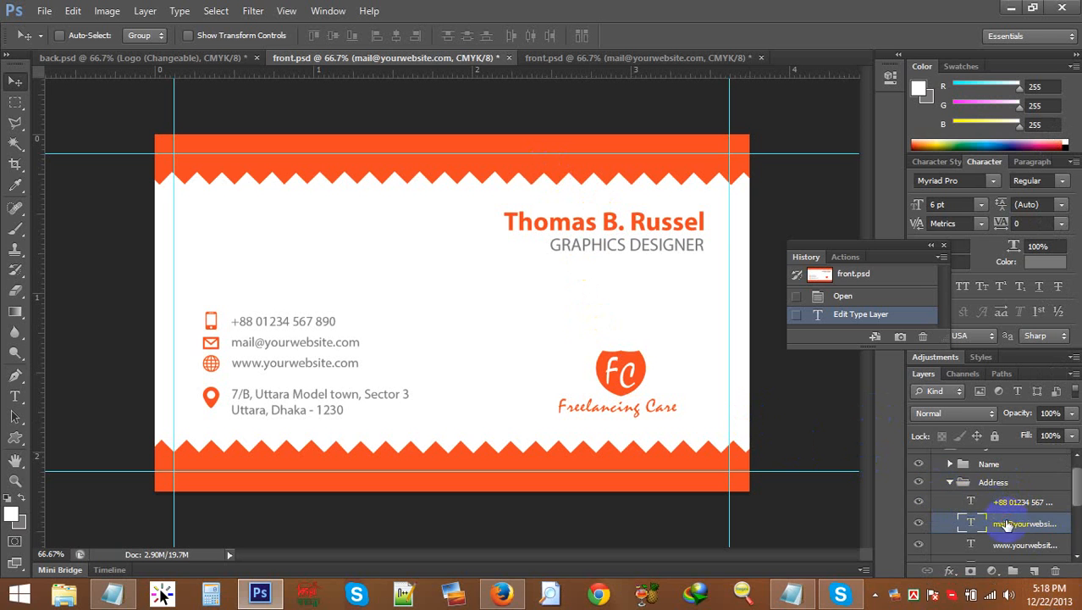
Step: Copy the Logo (Changeable) group from the orange front.psd card into the Orange version of back.psd
{"action": "left_click", "coordinate": [950, 482]}
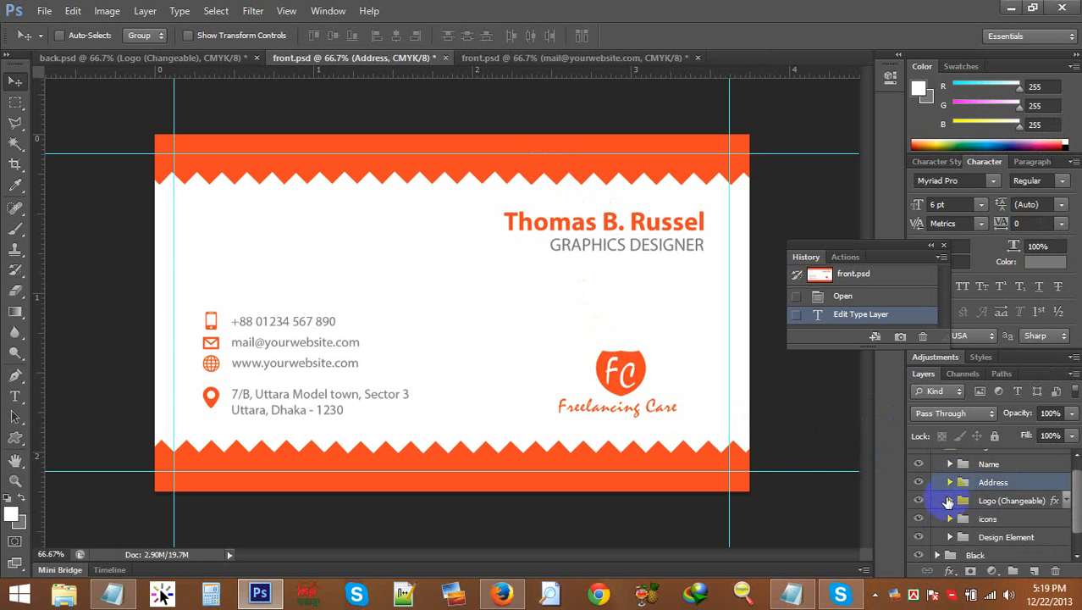
{"action": "left_click", "coordinate": [949, 500]}
{"action": "left_click", "coordinate": [984, 501]}
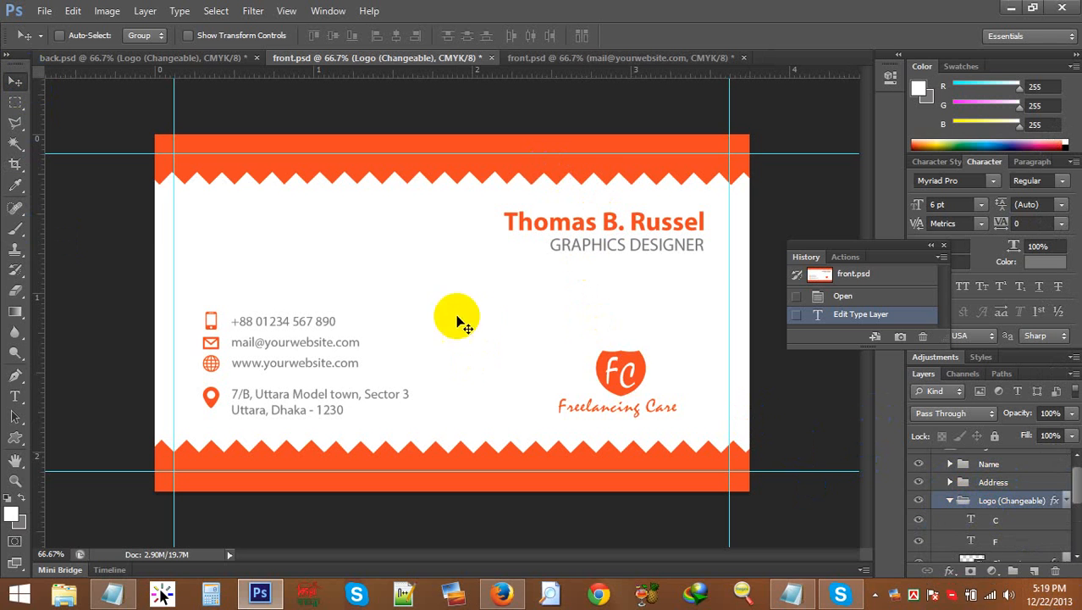
{"action": "left_click_drag", "start_coordinate": [623, 398], "coordinate": [311, 291]}
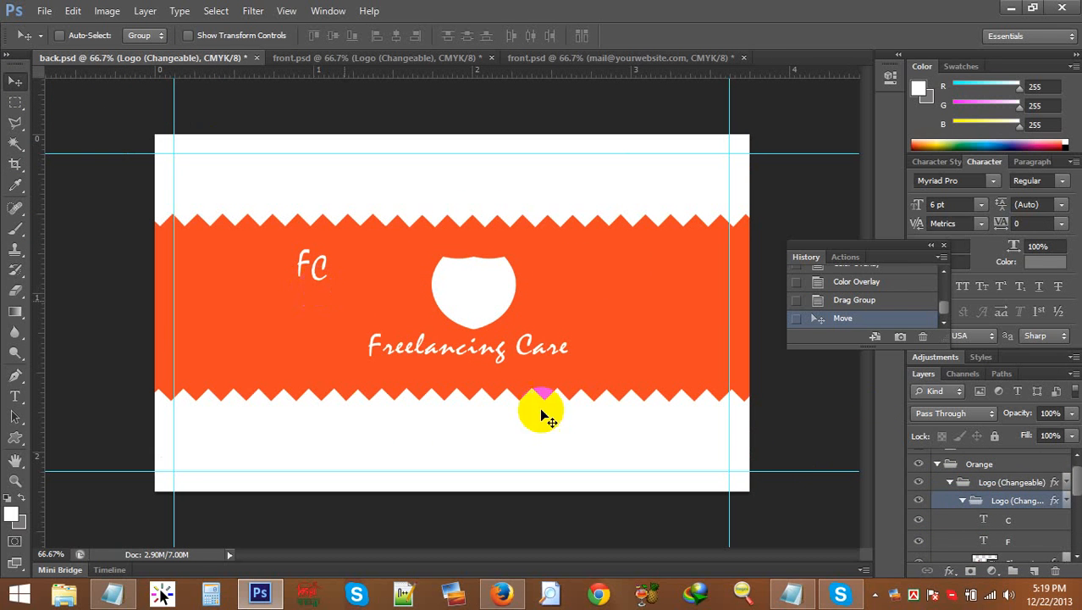
Step: Move the copied logo group directly under the Orange group and delete the old Logo (Changeable) group
{"action": "left_click", "coordinate": [1006, 485]}
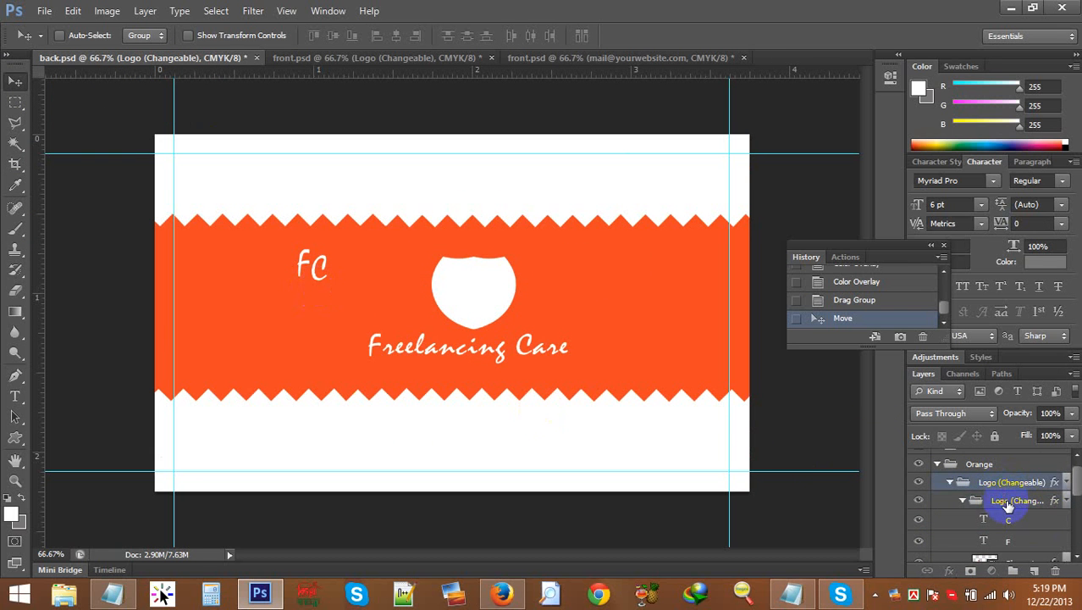
{"action": "left_click_drag", "start_coordinate": [1008, 506], "coordinate": [950, 462]}
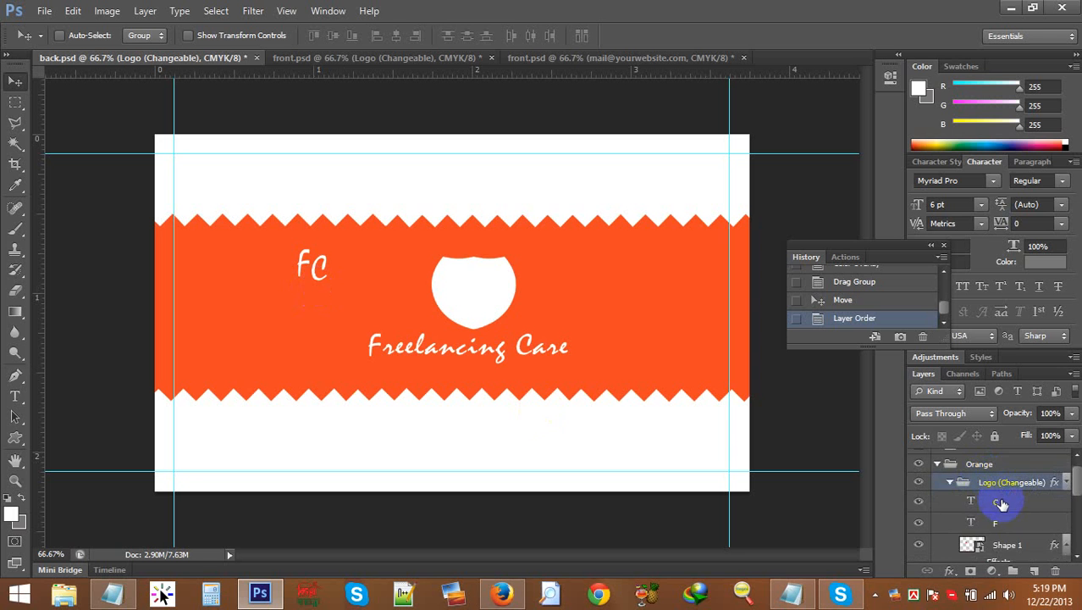
{"action": "scroll", "coordinate": [1009, 514], "scroll_direction": "down", "scroll_amount": 2}
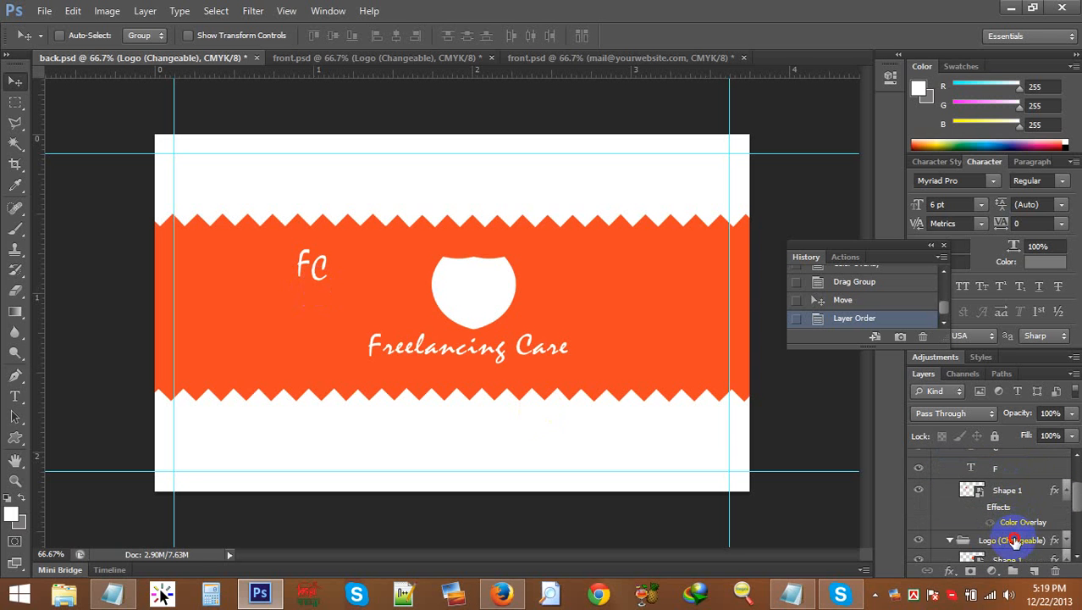
{"action": "key", "text": "Delete"}
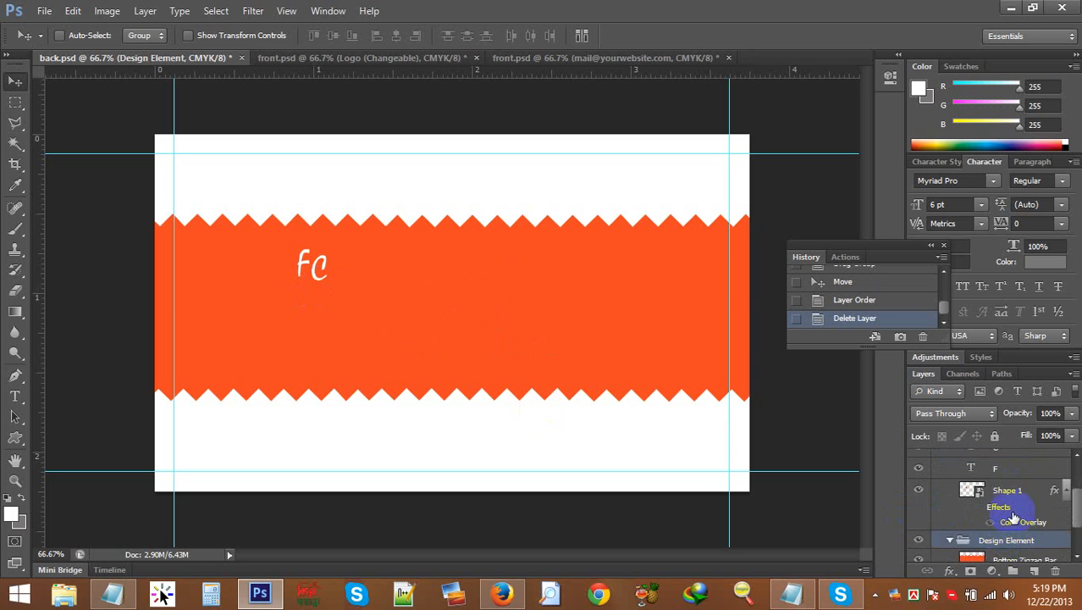
Step: Move the remaining Logo (Changeable) group to the middle of the orange zigzag band
{"action": "scroll", "coordinate": [1008, 508], "scroll_direction": "up", "scroll_amount": 2}
{"action": "left_click", "coordinate": [999, 464]}
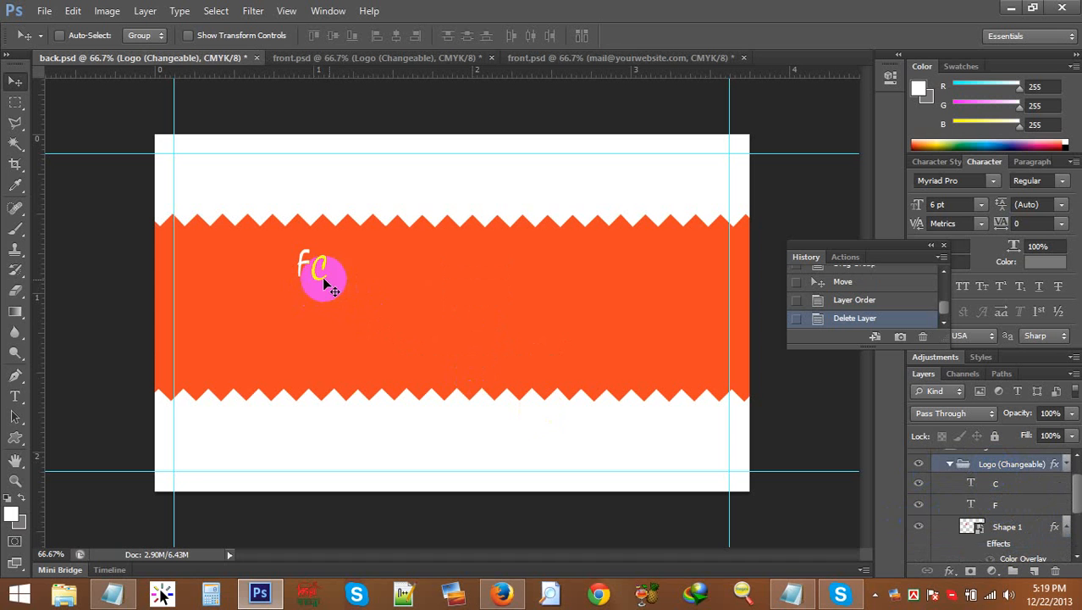
{"action": "left_click_drag", "start_coordinate": [324, 273], "coordinate": [483, 287]}
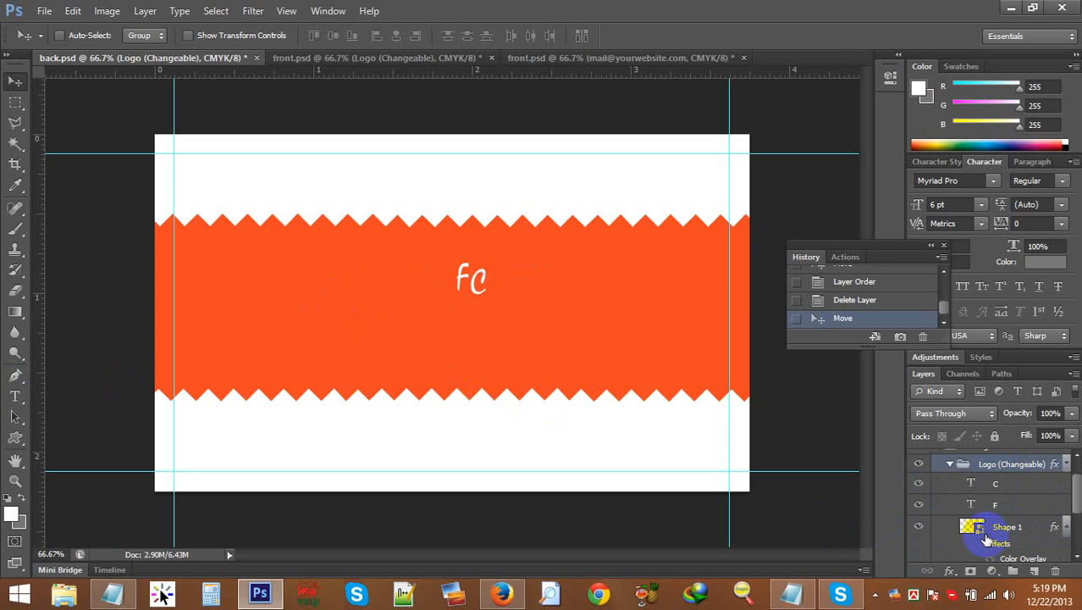
Step: Open the contents of the logo's Shape 1 smart object and recolour the Freelancing Care text white (#ffffff)
{"action": "double_click", "coordinate": [982, 534]}
{"action": "left_click", "coordinate": [14, 396]}
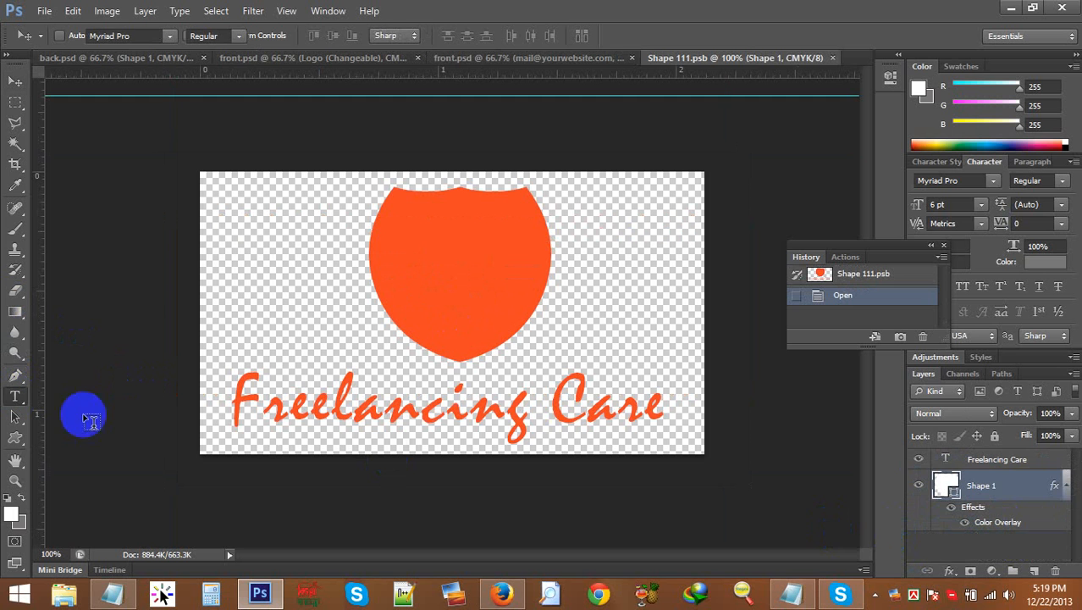
{"action": "left_click", "coordinate": [292, 424]}
{"action": "key", "text": "ctrl+a"}
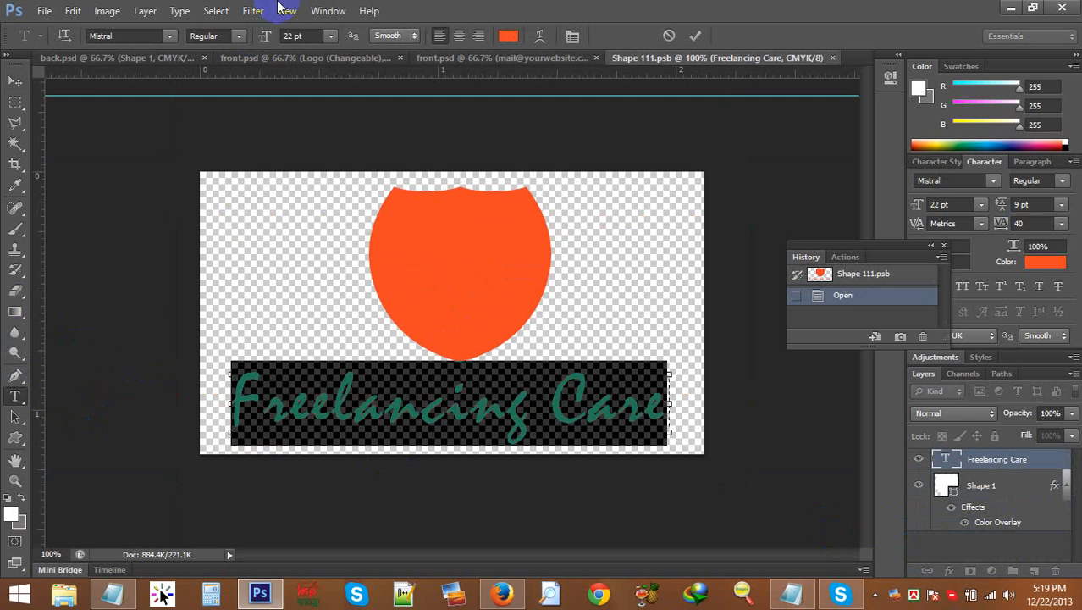
{"action": "left_click", "coordinate": [517, 38]}
{"action": "left_click", "coordinate": [603, 282]}
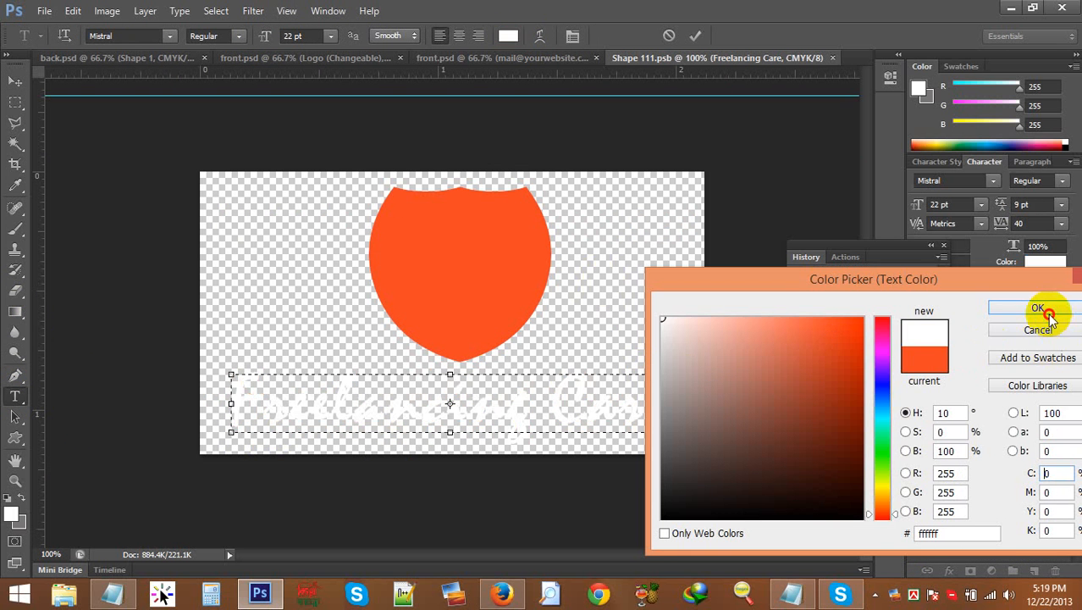
{"action": "left_click", "coordinate": [1041, 310]}
{"action": "left_click", "coordinate": [14, 81]}
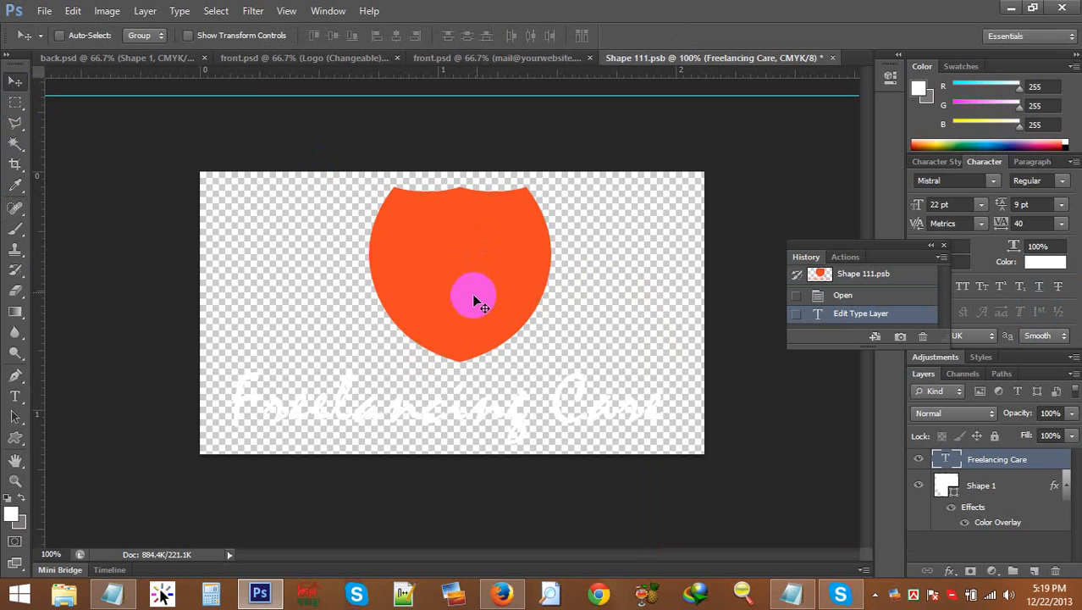
{"action": "left_click", "coordinate": [951, 506]}
{"action": "left_click", "coordinate": [951, 506]}
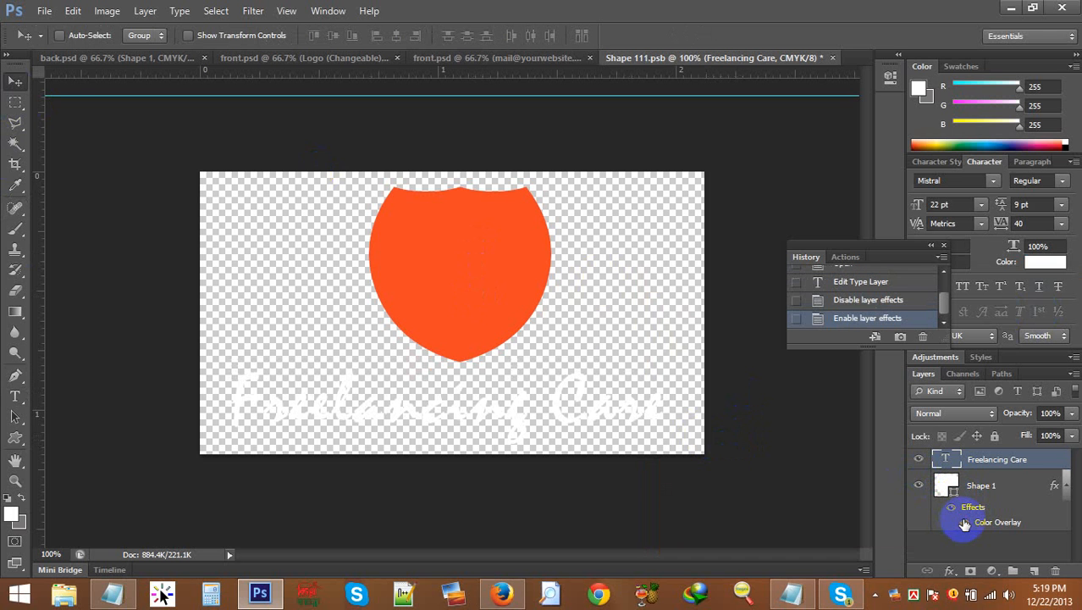
{"action": "left_click", "coordinate": [955, 507]}
{"action": "left_click", "coordinate": [954, 507]}
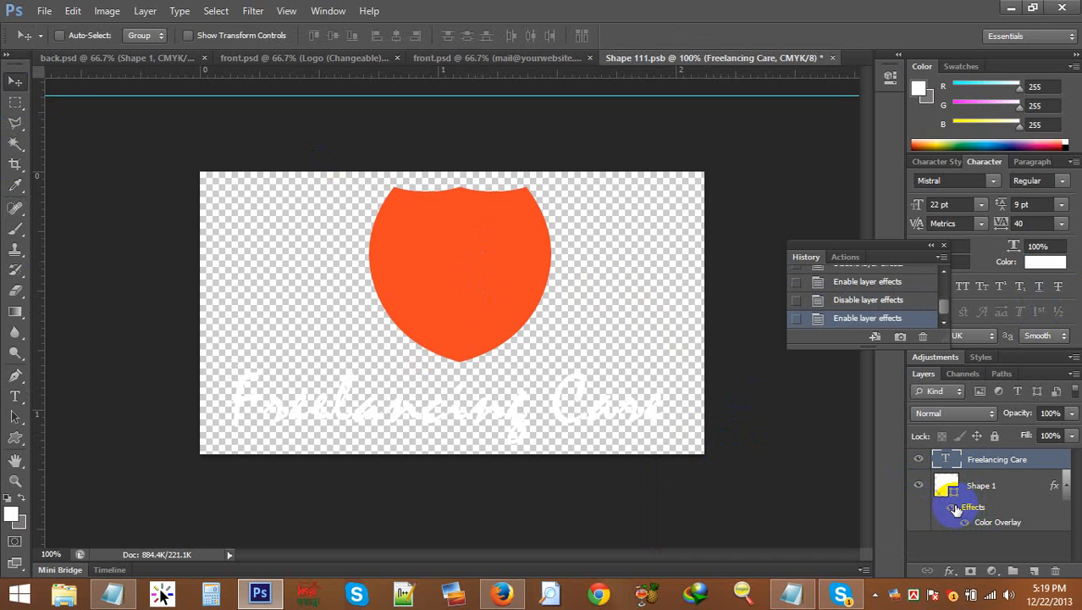
Step: Set the shield shape's solid fill to white (#ffffff) and save the smart object
{"action": "double_click", "coordinate": [948, 487]}
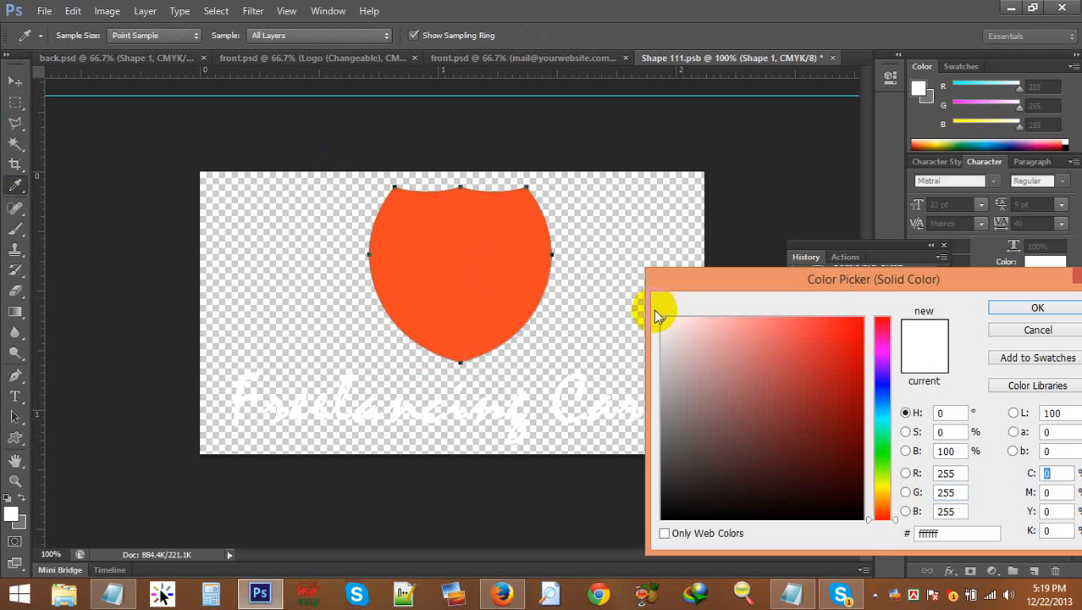
{"action": "left_click", "coordinate": [1001, 308]}
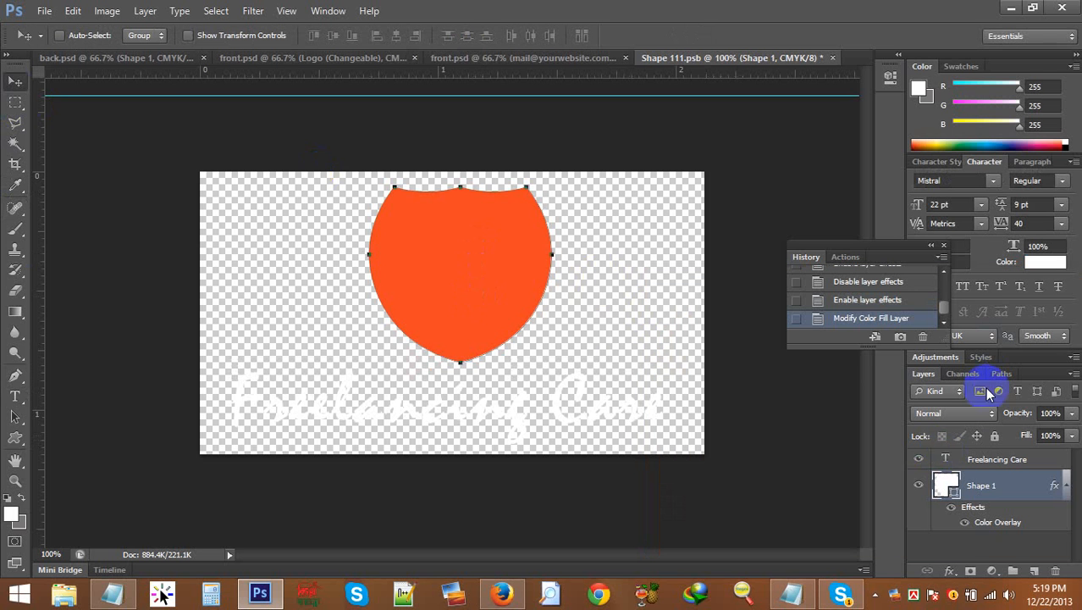
{"action": "left_click", "coordinate": [509, 365]}
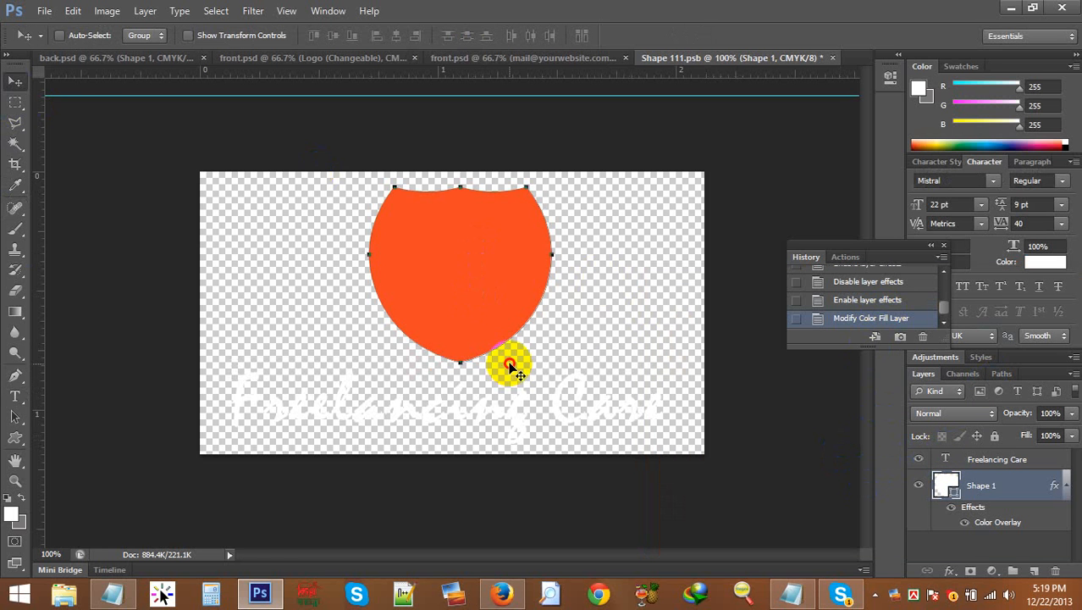
{"action": "key", "text": "ctrl+s"}
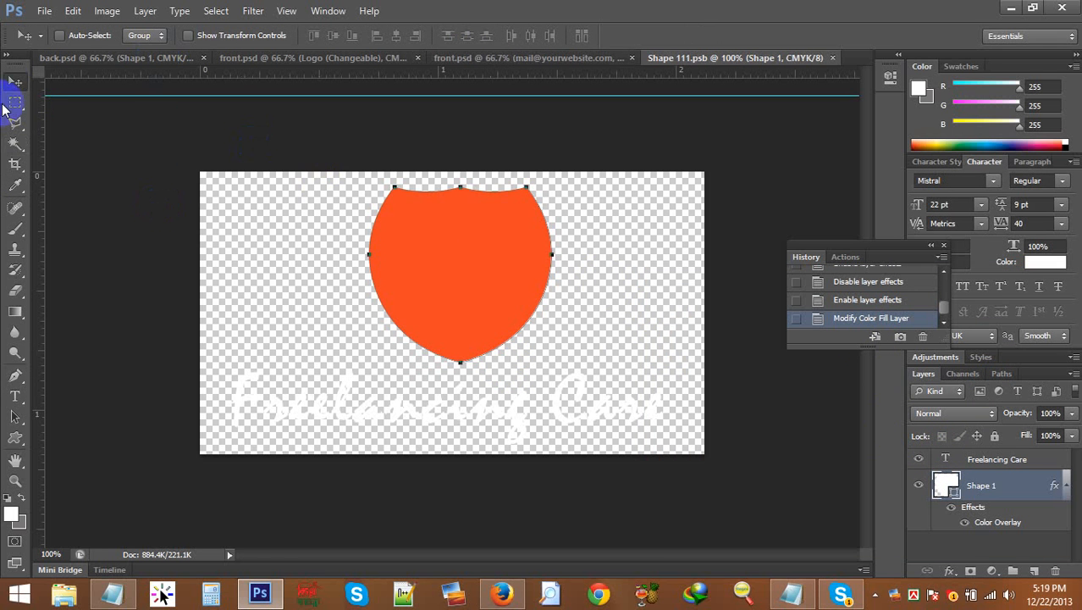
Step: Return to back.psd and enable the layer effects of the logo's Shape 1 layer
{"action": "left_click", "coordinate": [476, 58]}
{"action": "left_click", "coordinate": [151, 61]}
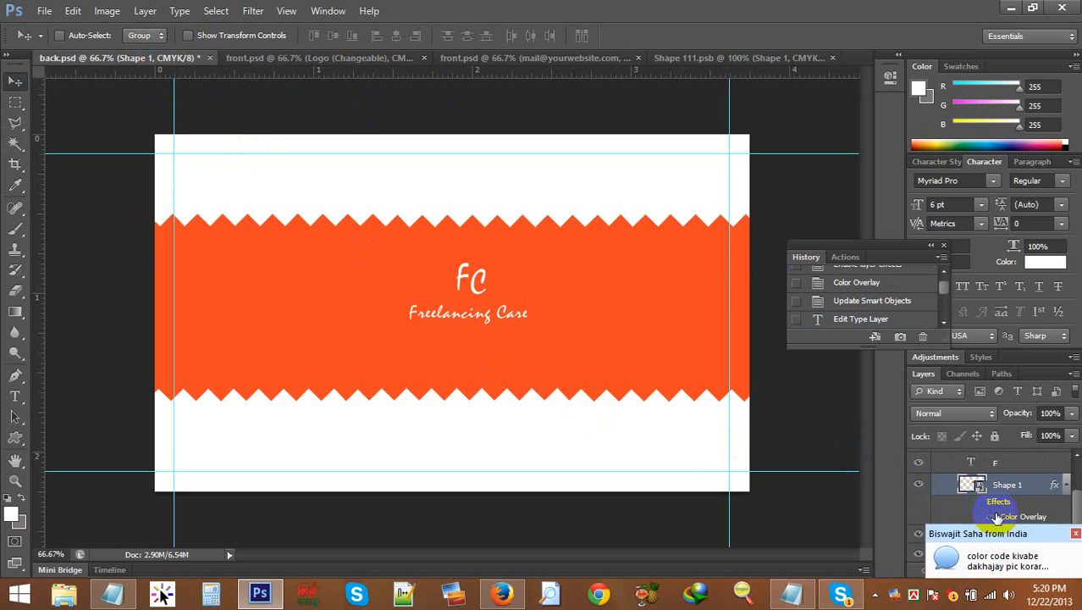
{"action": "scroll", "coordinate": [997, 517], "scroll_direction": "down", "scroll_amount": 1}
{"action": "left_click", "coordinate": [978, 489]}
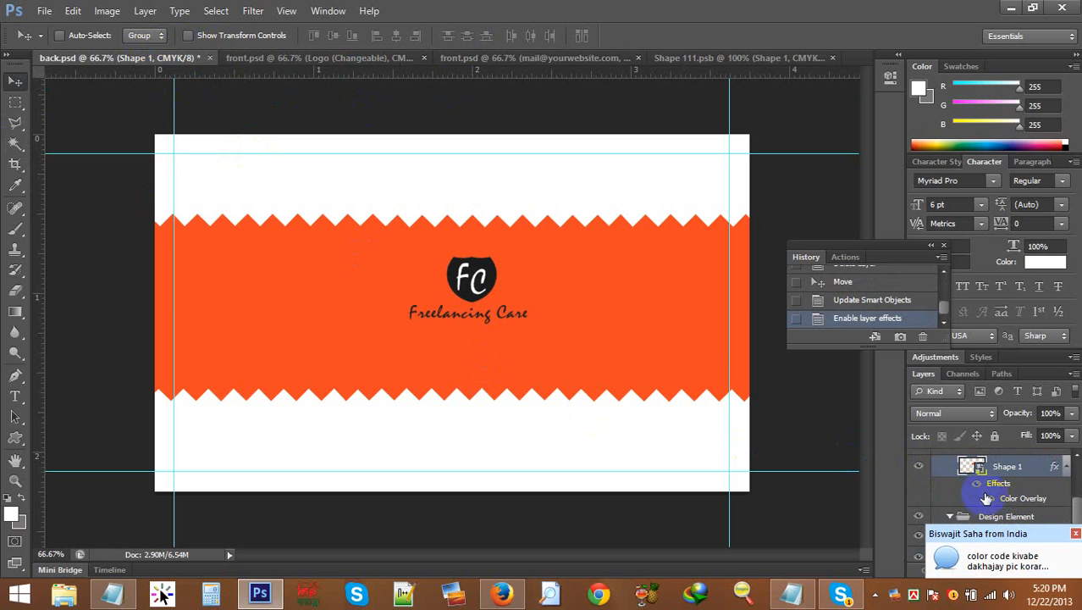
{"action": "scroll", "coordinate": [945, 504], "scroll_direction": "up", "scroll_amount": 2}
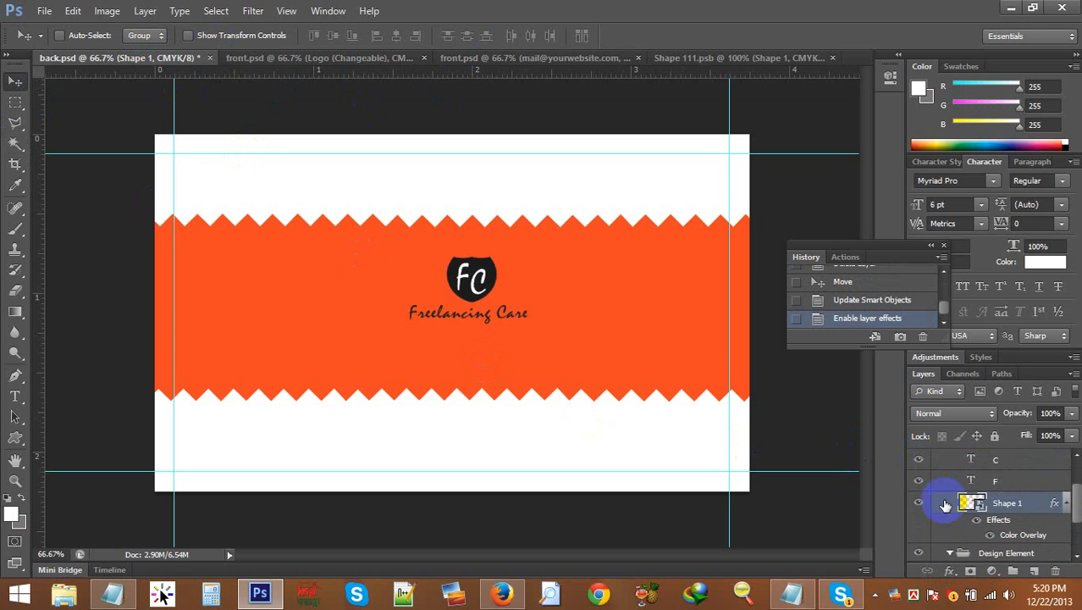
{"action": "scroll", "coordinate": [953, 504], "scroll_direction": "up", "scroll_amount": 2}
{"action": "scroll", "coordinate": [965, 508], "scroll_direction": "down", "scroll_amount": 2}
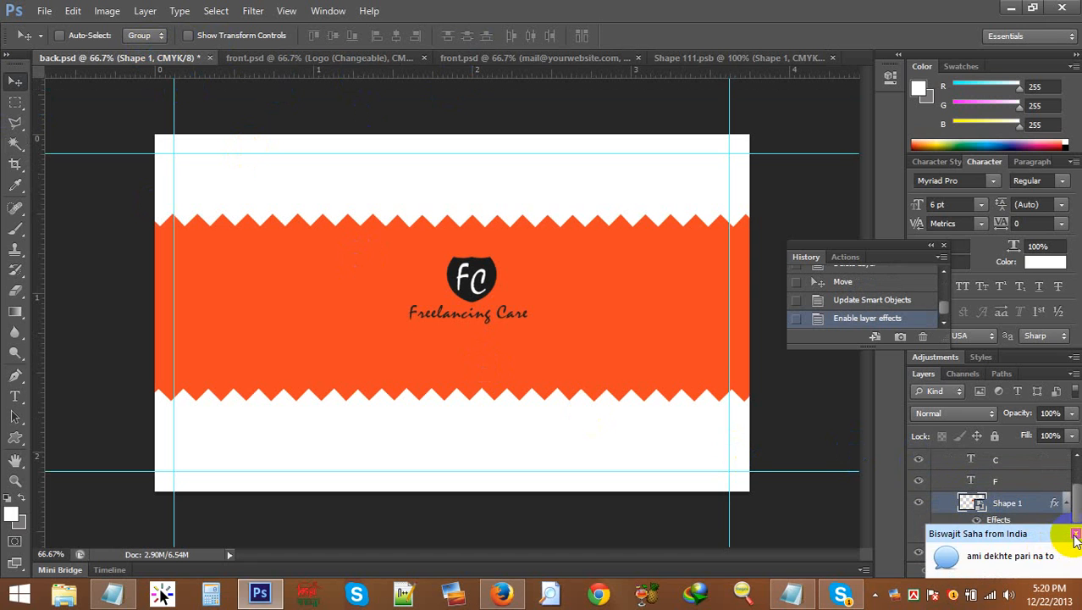
Step: Turn off the dark Color Overlay in the layer style of the logo's Shape 1 layer
{"action": "left_click", "coordinate": [1075, 535]}
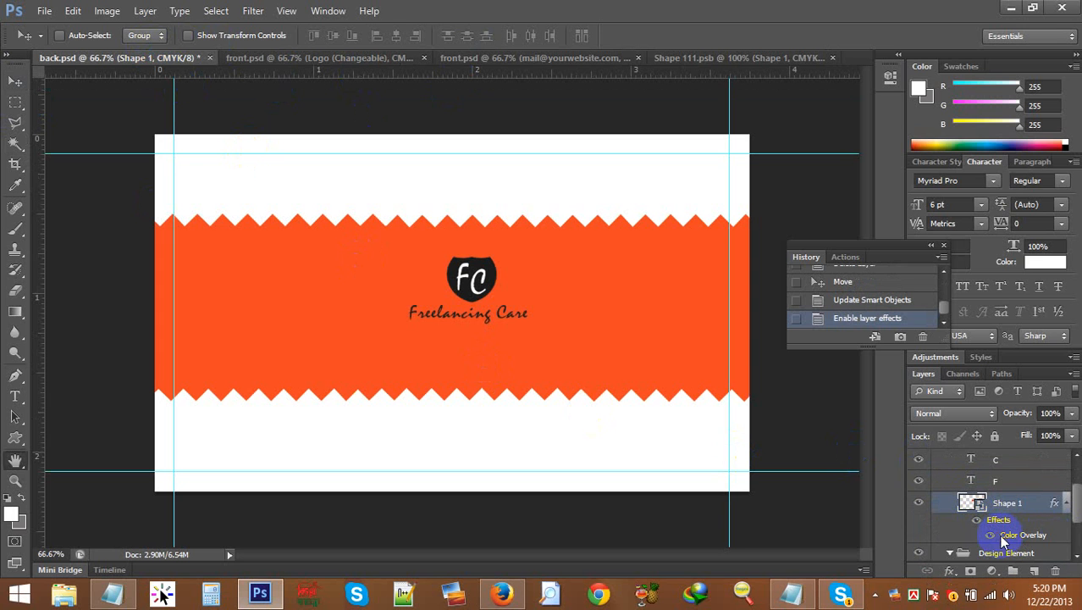
{"action": "double_click", "coordinate": [999, 534]}
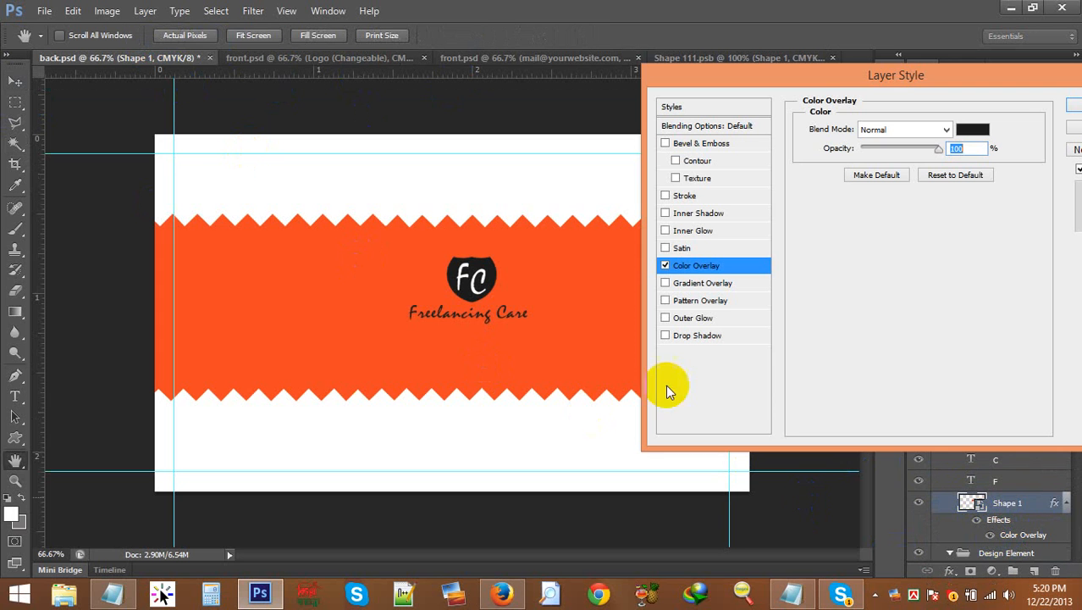
{"action": "left_click", "coordinate": [665, 266]}
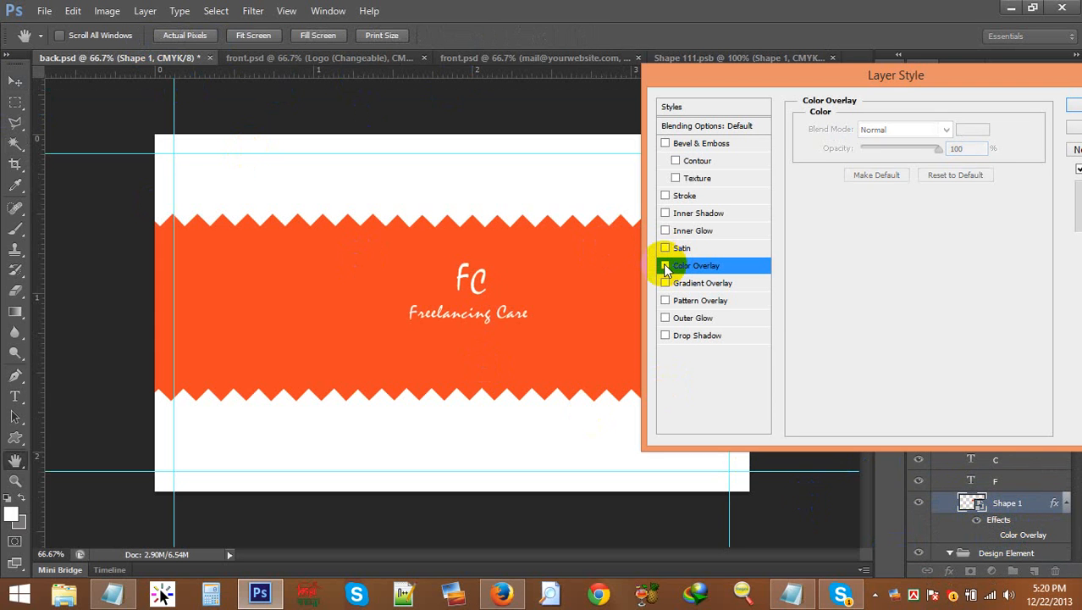
{"action": "left_click", "coordinate": [1072, 111]}
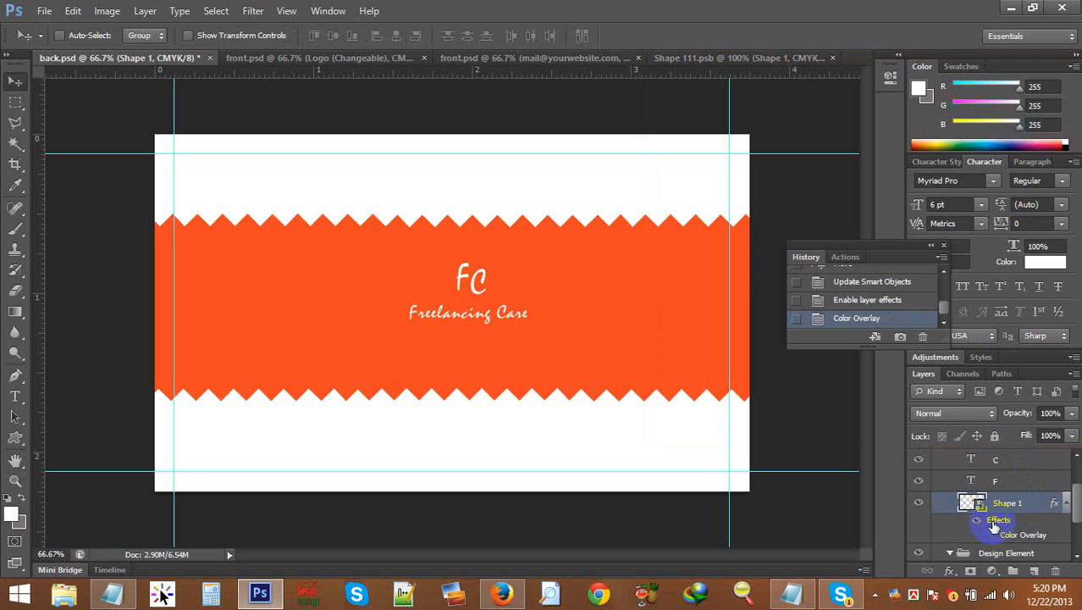
{"action": "double_click", "coordinate": [1013, 536]}
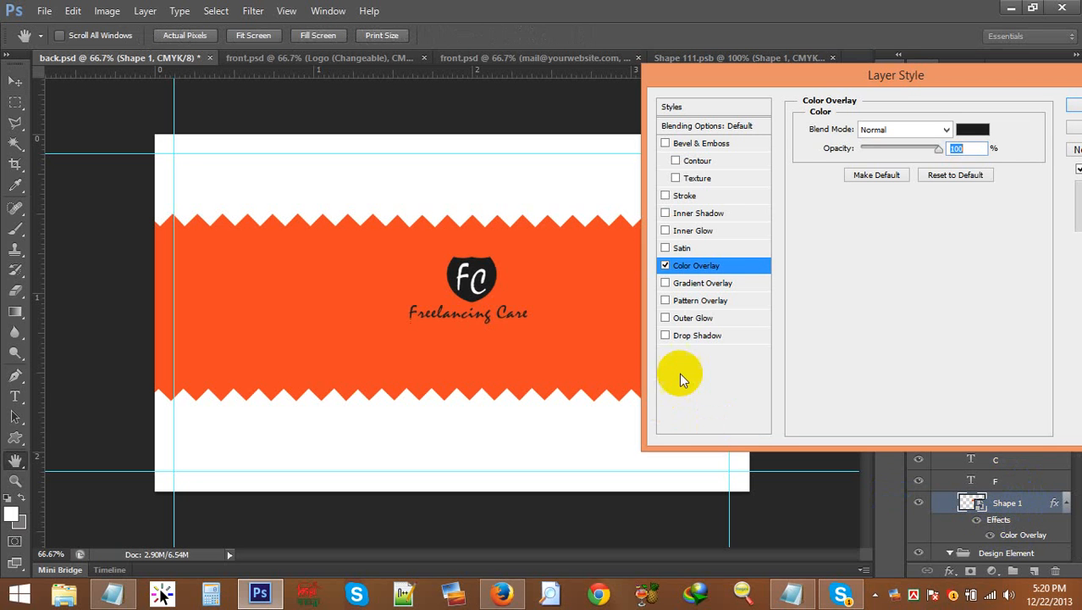
{"action": "left_click", "coordinate": [665, 265]}
{"action": "left_click", "coordinate": [1072, 106]}
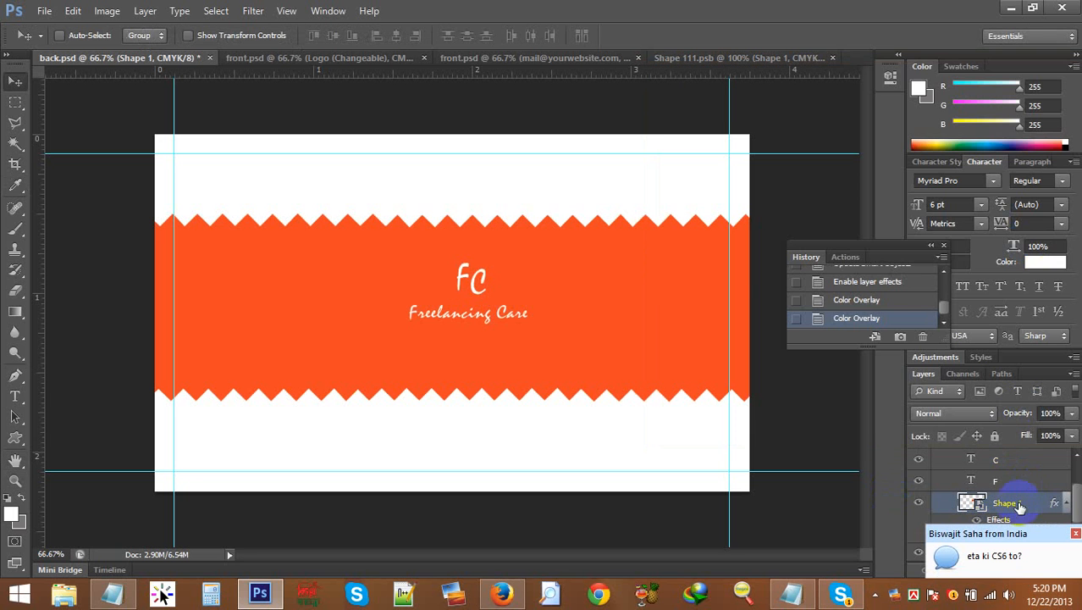
{"action": "scroll", "coordinate": [1013, 508], "scroll_direction": "down", "scroll_amount": 3}
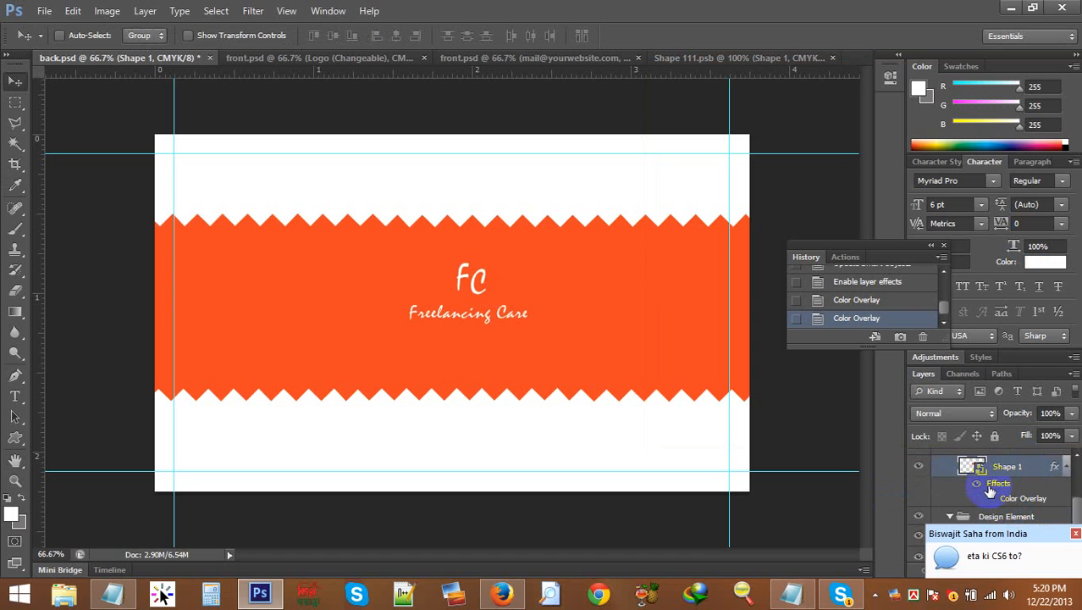
{"action": "double_click", "coordinate": [997, 473]}
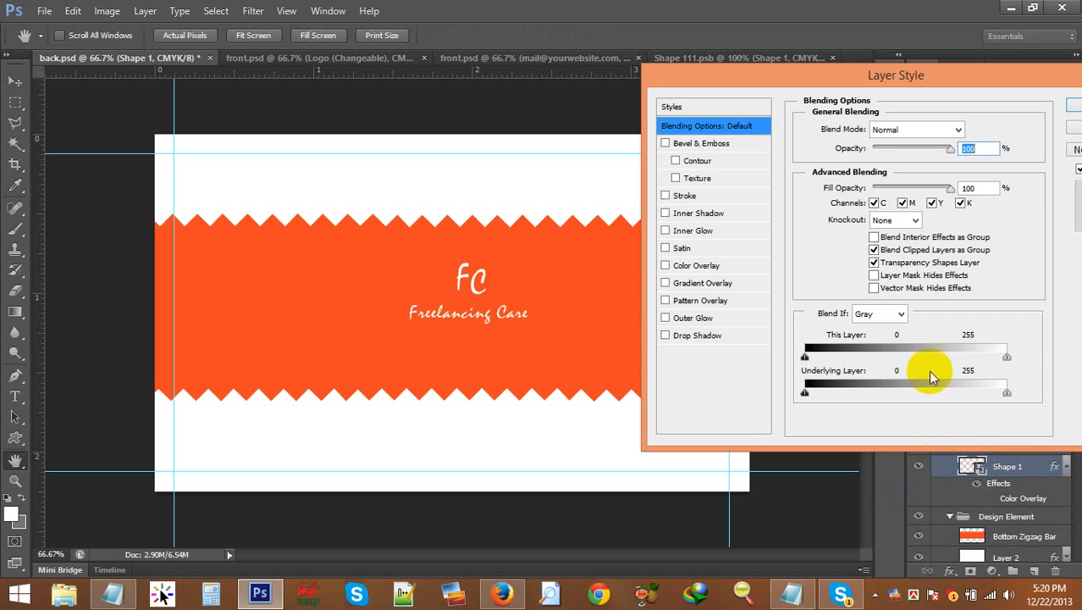
{"action": "left_click", "coordinate": [1071, 127]}
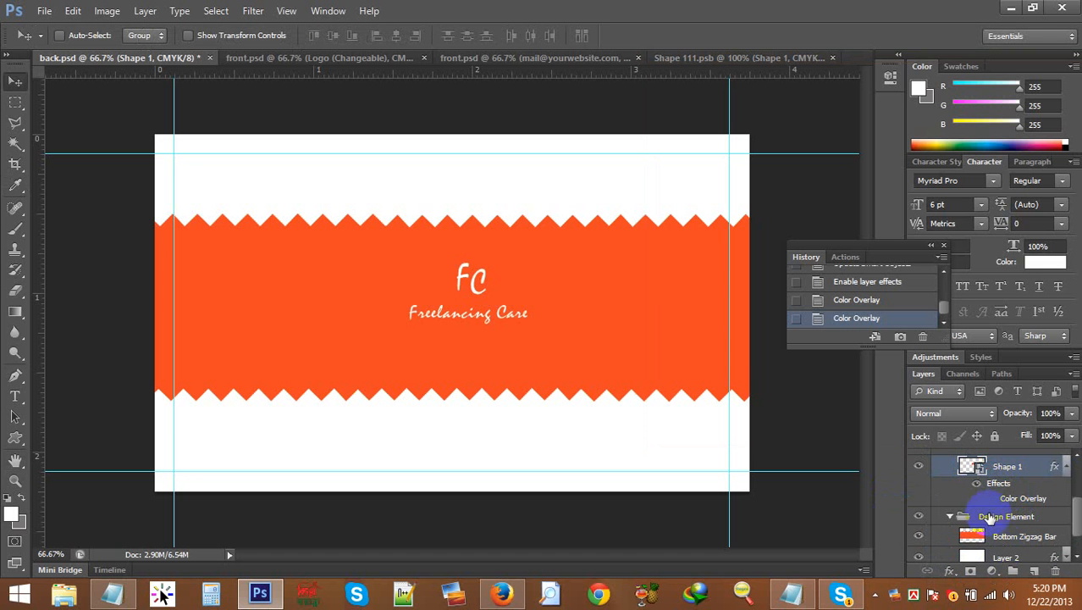
Step: Reopen the Shape 1 smart object, hide the shield's layer effects over its white fill, and save it
{"action": "double_click", "coordinate": [976, 469]}
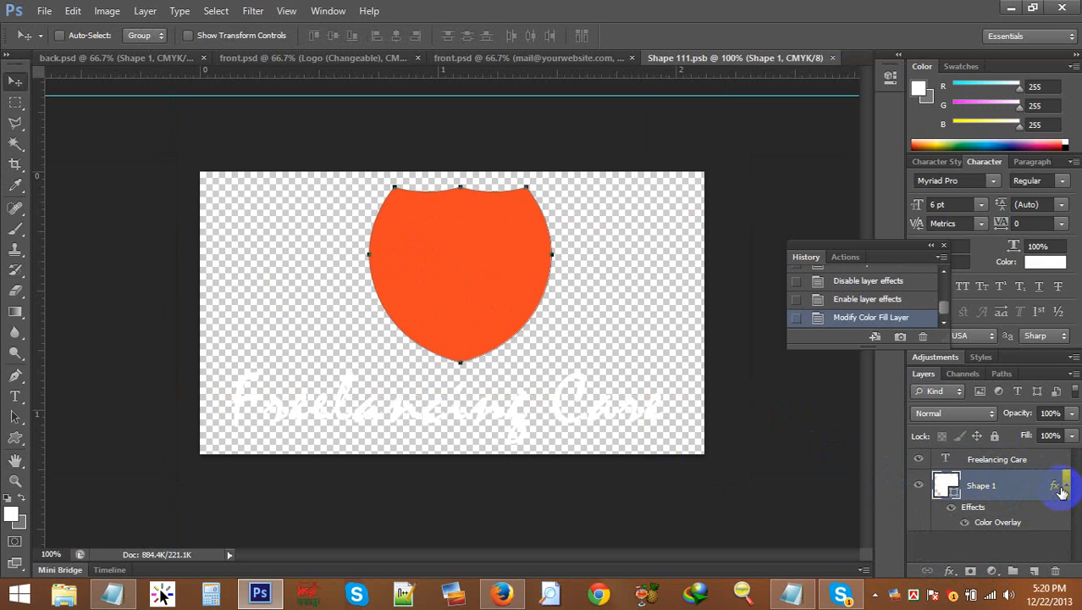
{"action": "double_click", "coordinate": [955, 500]}
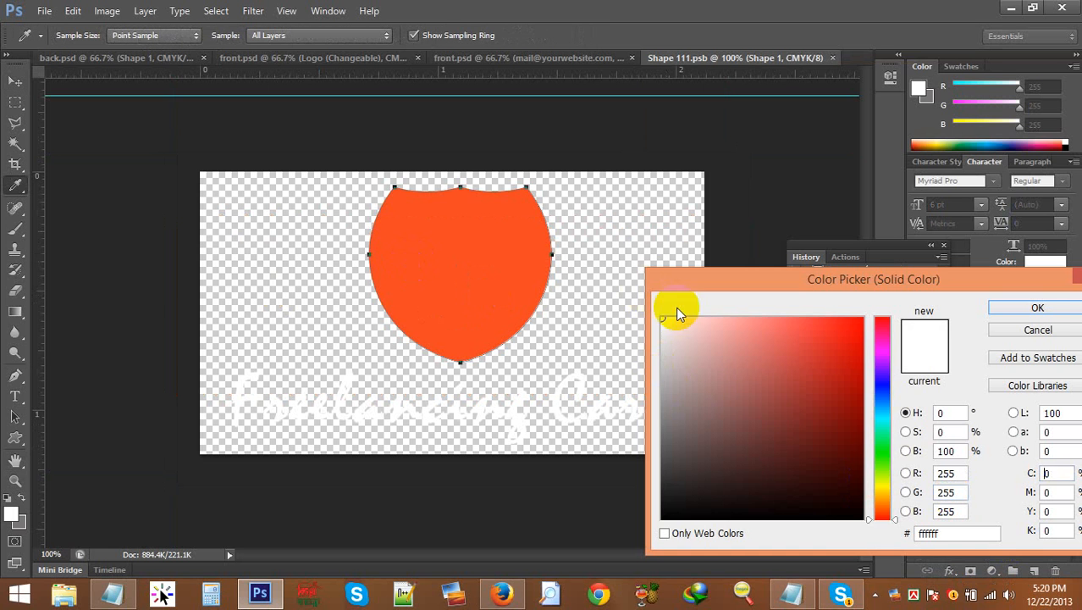
{"action": "left_click", "coordinate": [1039, 309]}
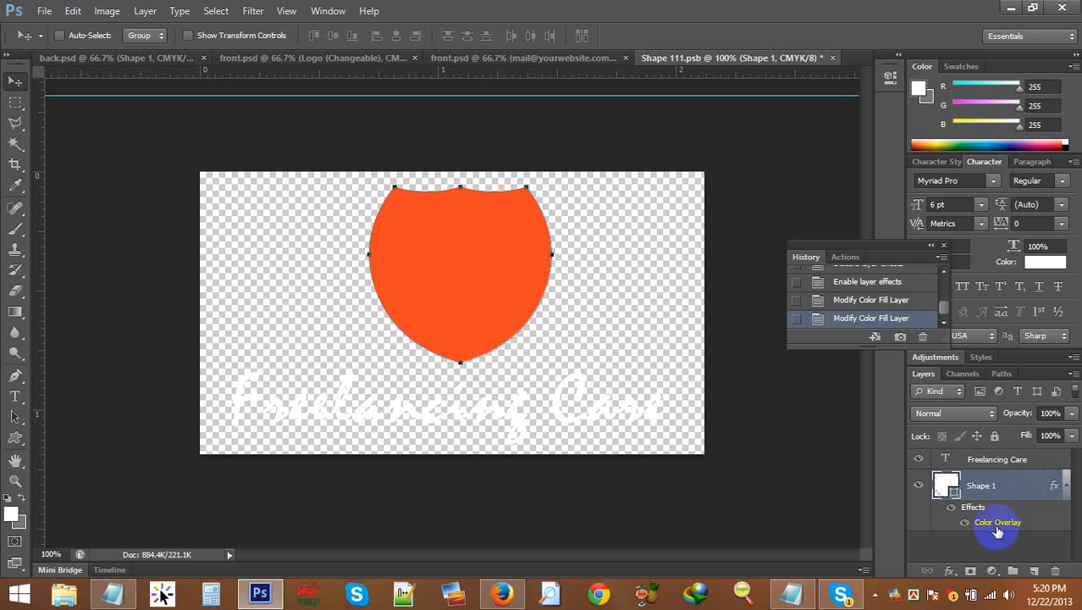
{"action": "left_click", "coordinate": [950, 509]}
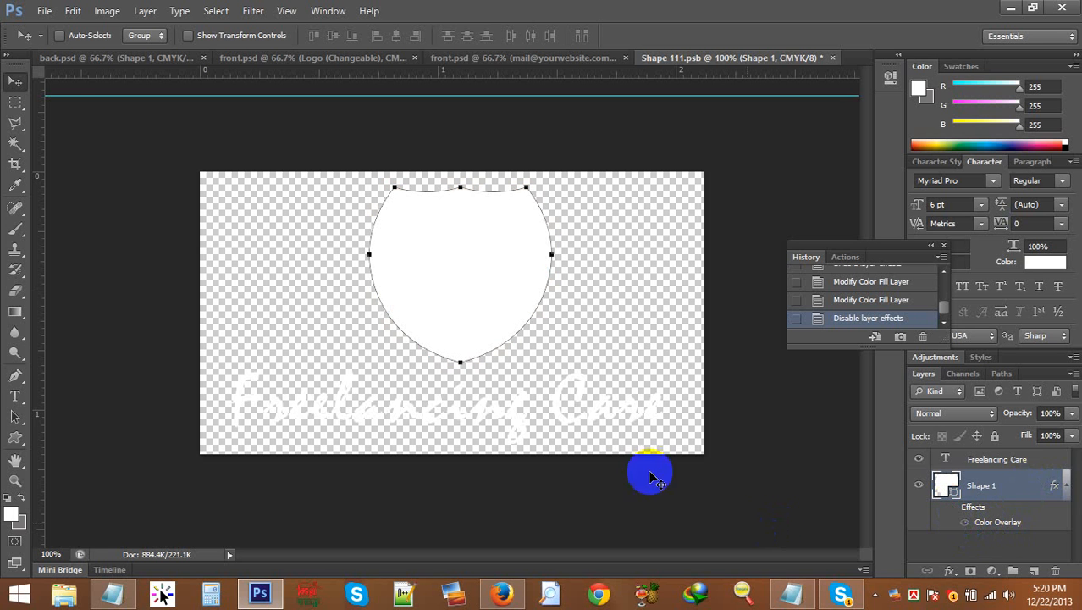
{"action": "key", "text": "ctrl+s"}
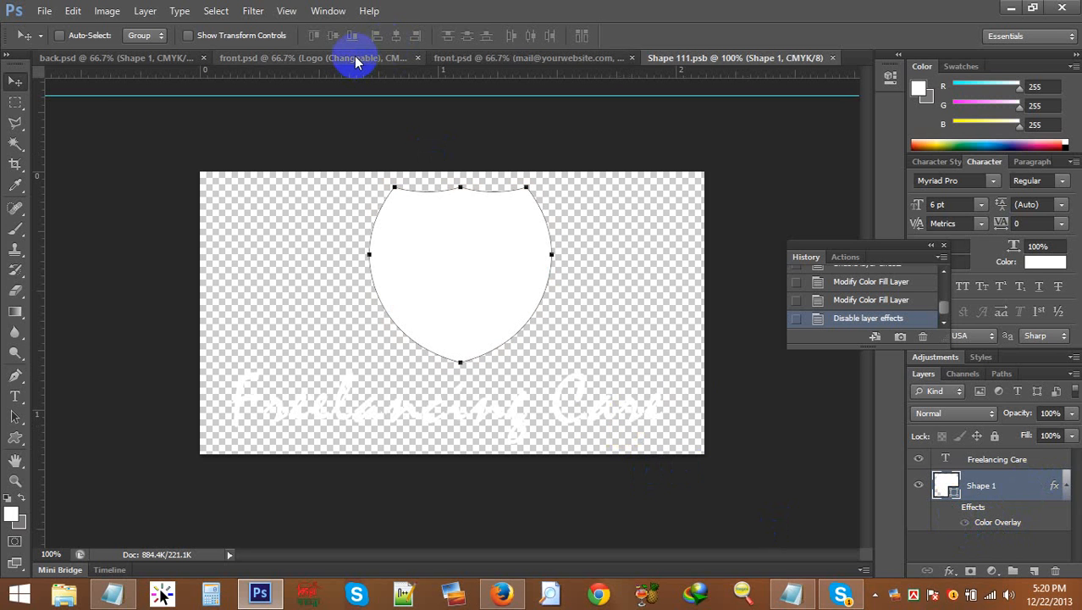
Step: In back.psd, recolour the letter F on the shield with the orange sampled from the zigzag band (#ef4623)
{"action": "left_click", "coordinate": [82, 61]}
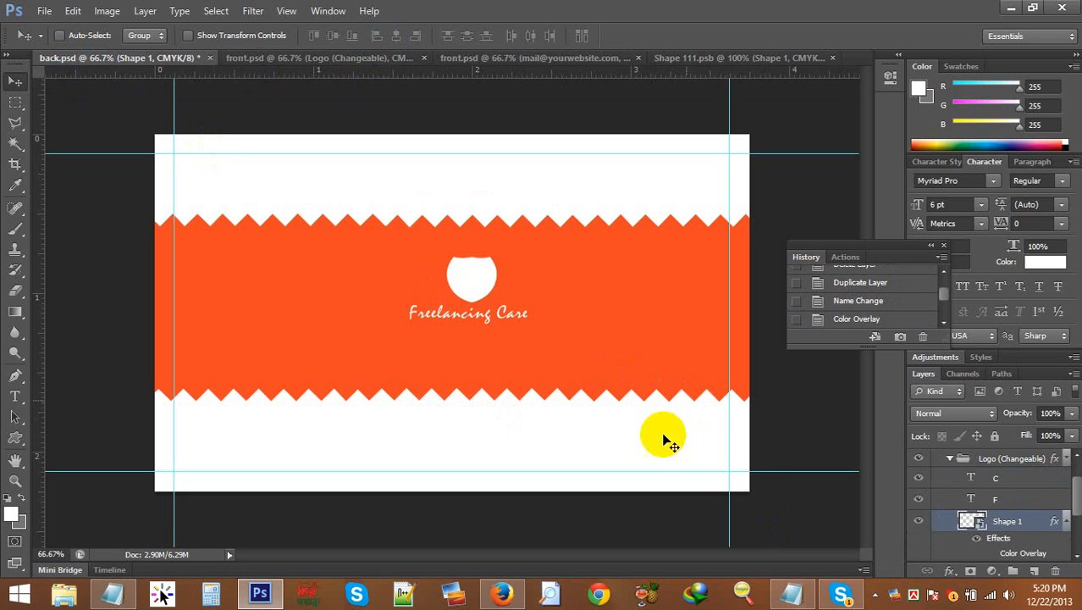
{"action": "left_click", "coordinate": [1000, 487]}
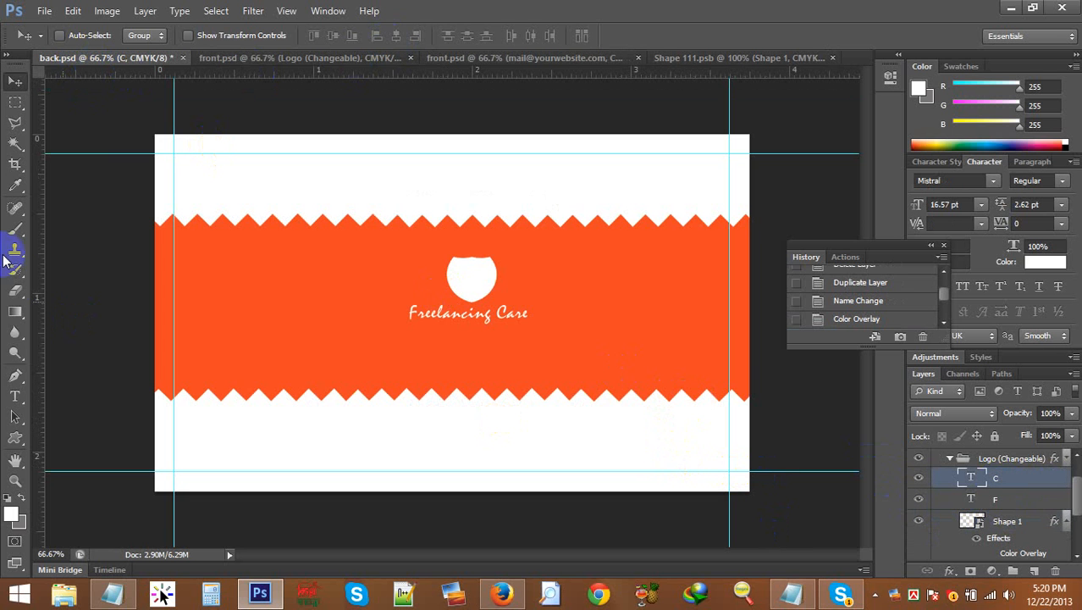
{"action": "left_click", "coordinate": [15, 395]}
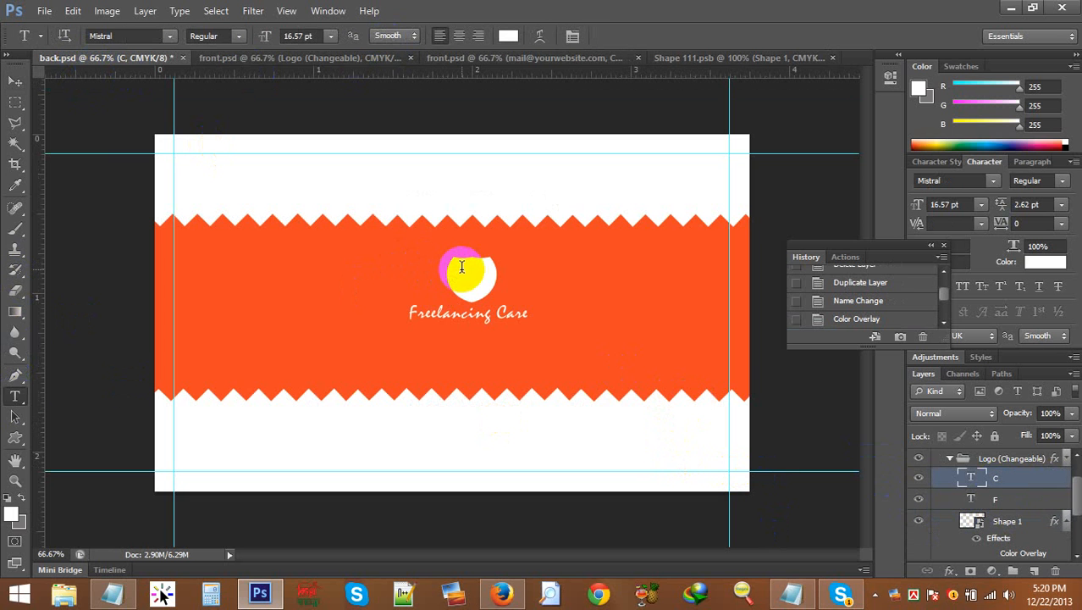
{"action": "double_click", "coordinate": [461, 271]}
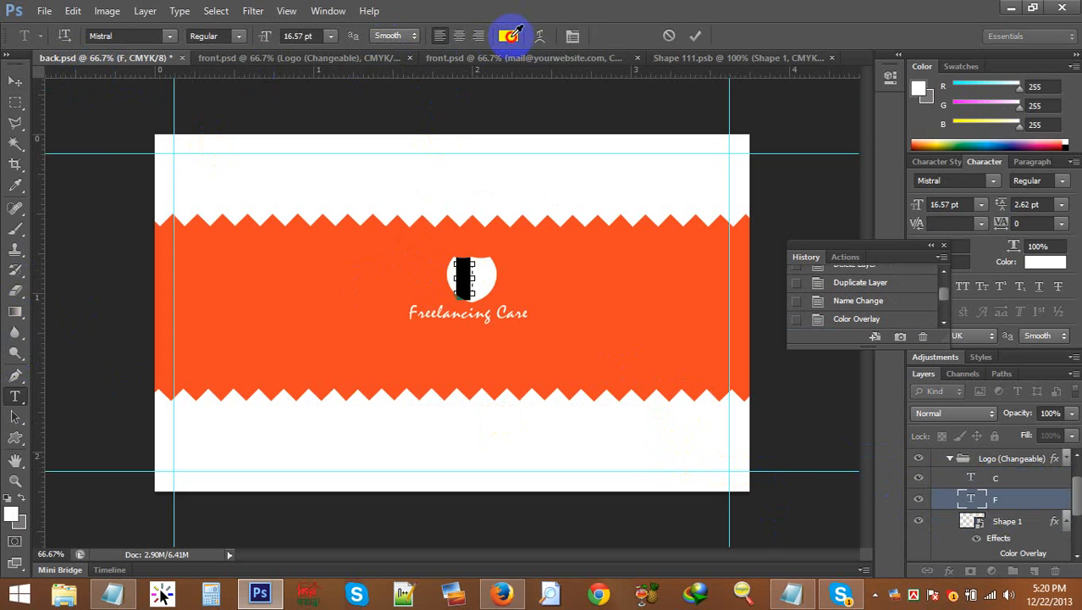
{"action": "left_click", "coordinate": [509, 35]}
{"action": "left_click", "coordinate": [430, 285]}
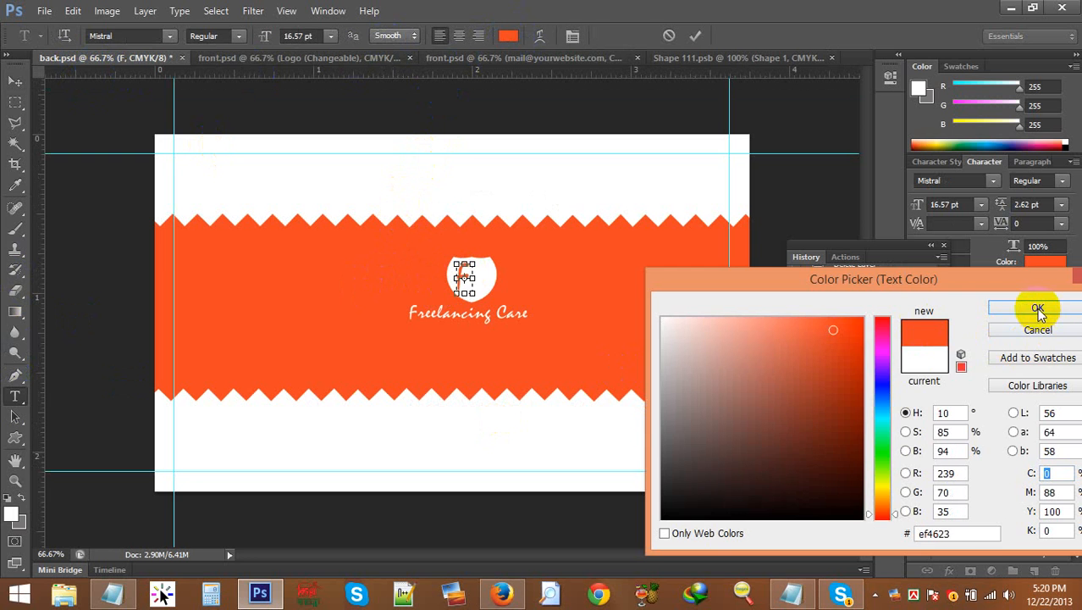
{"action": "left_click", "coordinate": [1036, 308]}
{"action": "left_click", "coordinate": [15, 81]}
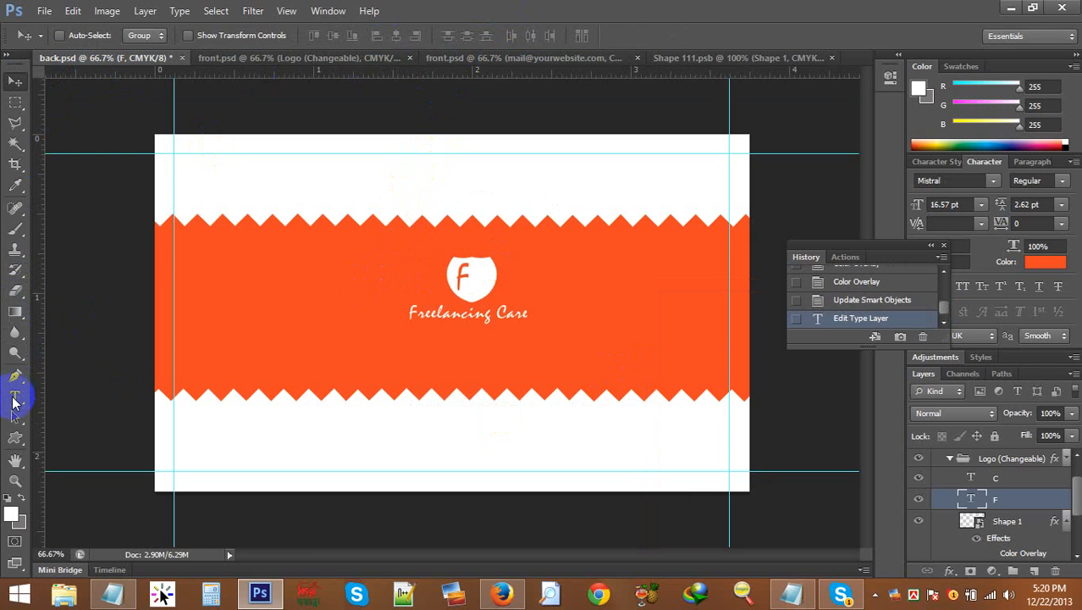
Step: Recolour the letter C on the shield with the orange sampled from the zigzag band (#ef4623)
{"action": "left_click", "coordinate": [14, 396]}
{"action": "double_click", "coordinate": [476, 283]}
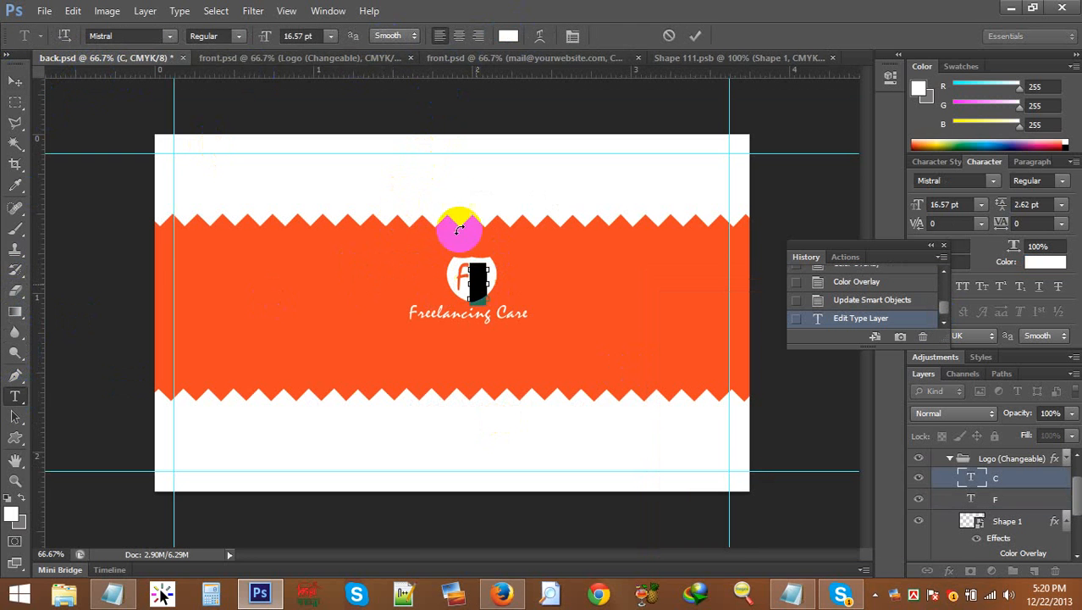
{"action": "left_click", "coordinate": [508, 36]}
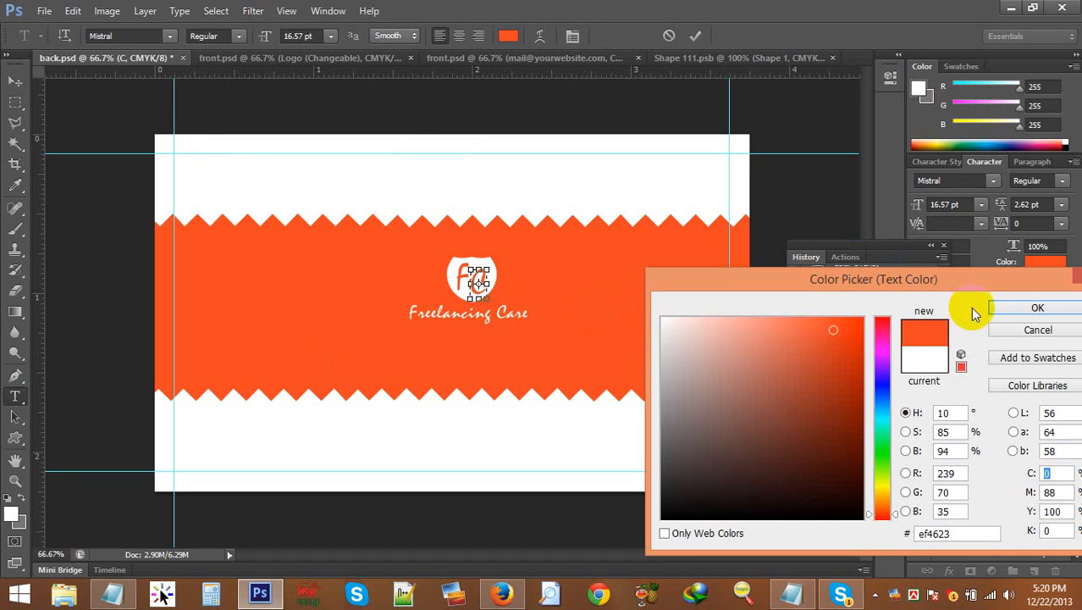
{"action": "left_click", "coordinate": [1007, 308]}
{"action": "left_click", "coordinate": [15, 81]}
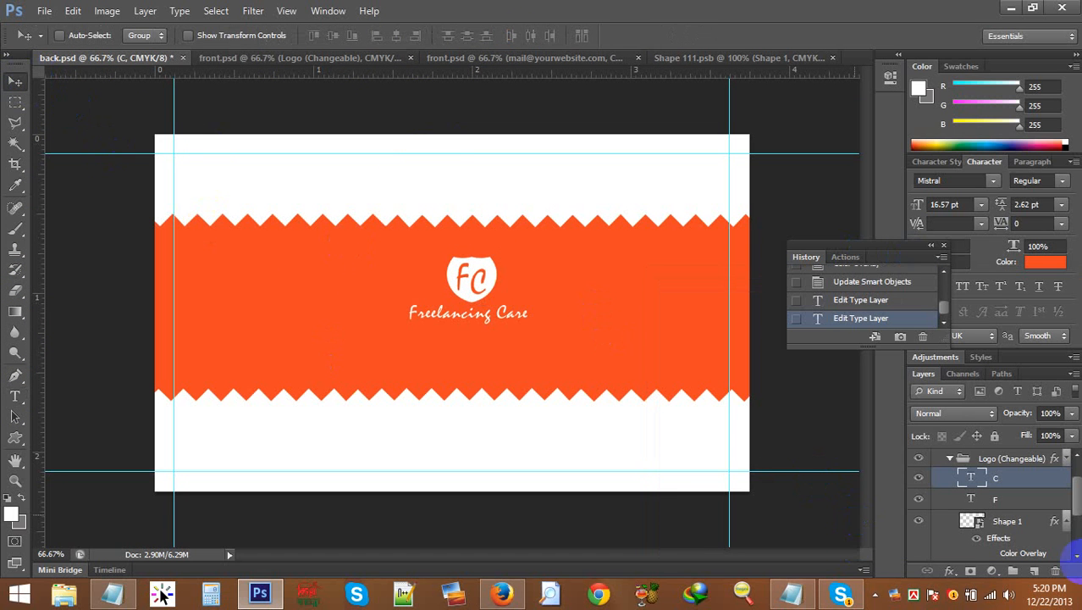
Step: Scale the Logo (Changeable) group to about 182% width and 172% height and shift it slightly down on the band
{"action": "left_click", "coordinate": [1005, 458]}
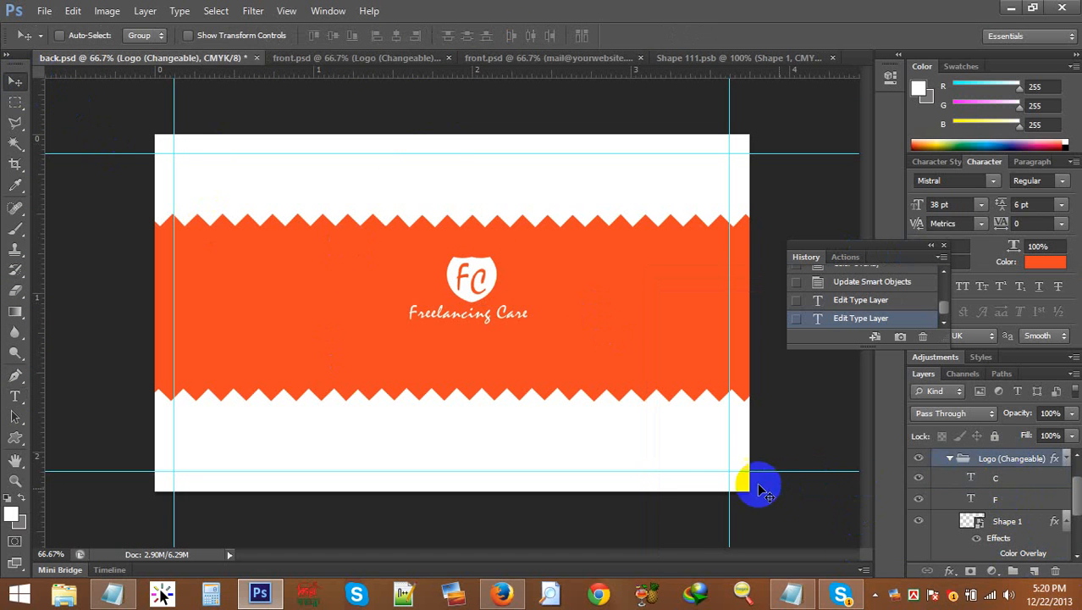
{"action": "key", "text": "ctrl+t"}
{"action": "left_click_drag", "start_coordinate": [412, 321], "coordinate": [457, 327]}
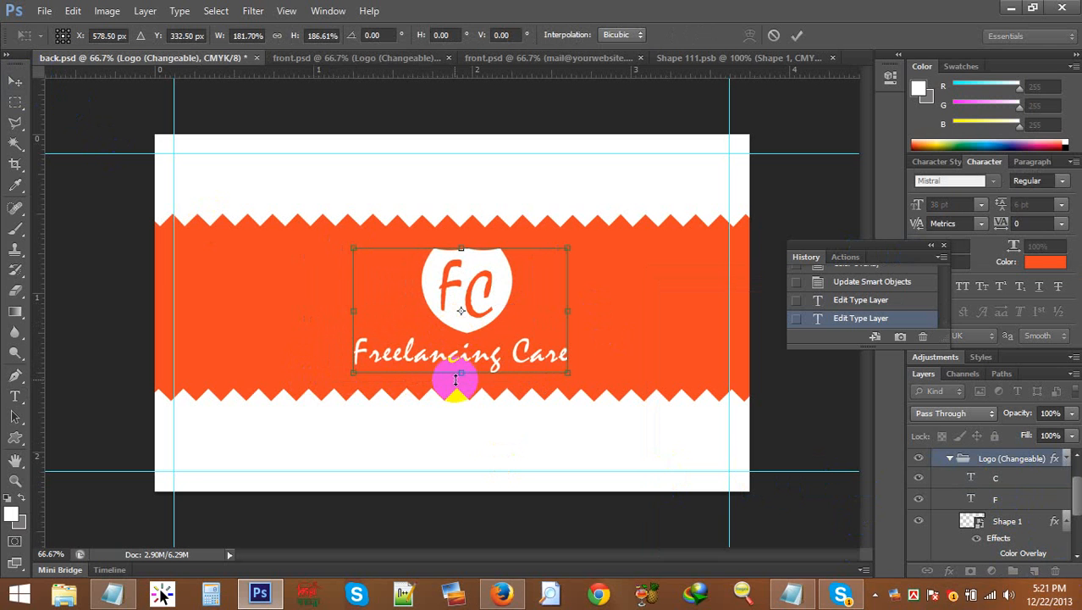
{"action": "left_click_drag", "start_coordinate": [462, 375], "coordinate": [458, 367]}
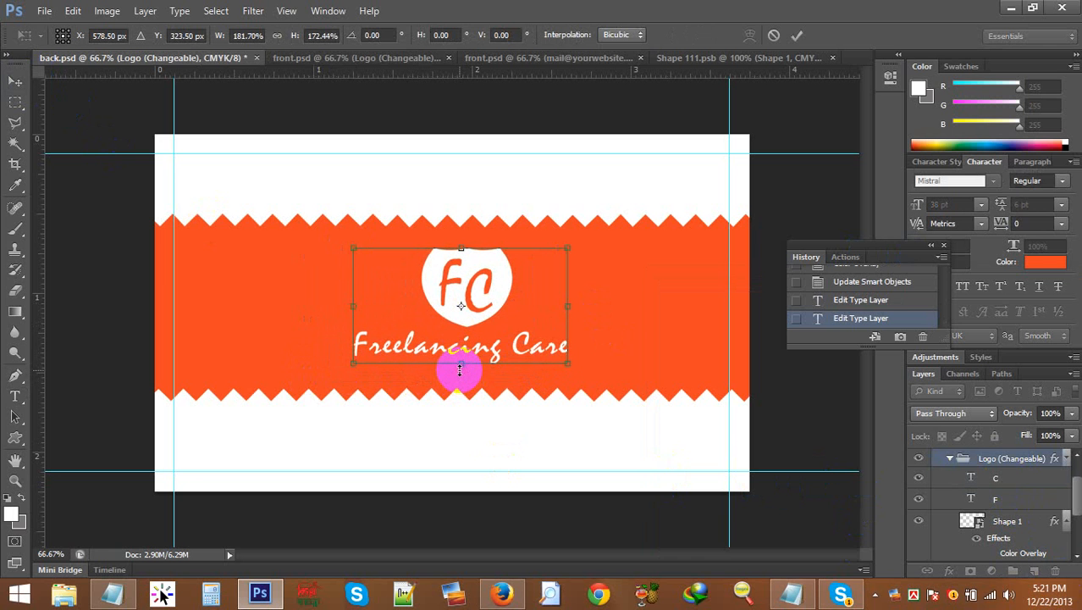
{"action": "key", "text": "Down"}
{"action": "key", "text": "Down"}
{"action": "key", "text": "Down"}
{"action": "key", "text": "Down"}
{"action": "key", "text": "Down"}
{"action": "key", "text": "Down"}
{"action": "key", "text": "Down"}
{"action": "key", "text": "Down"}
{"action": "key", "text": "Return"}
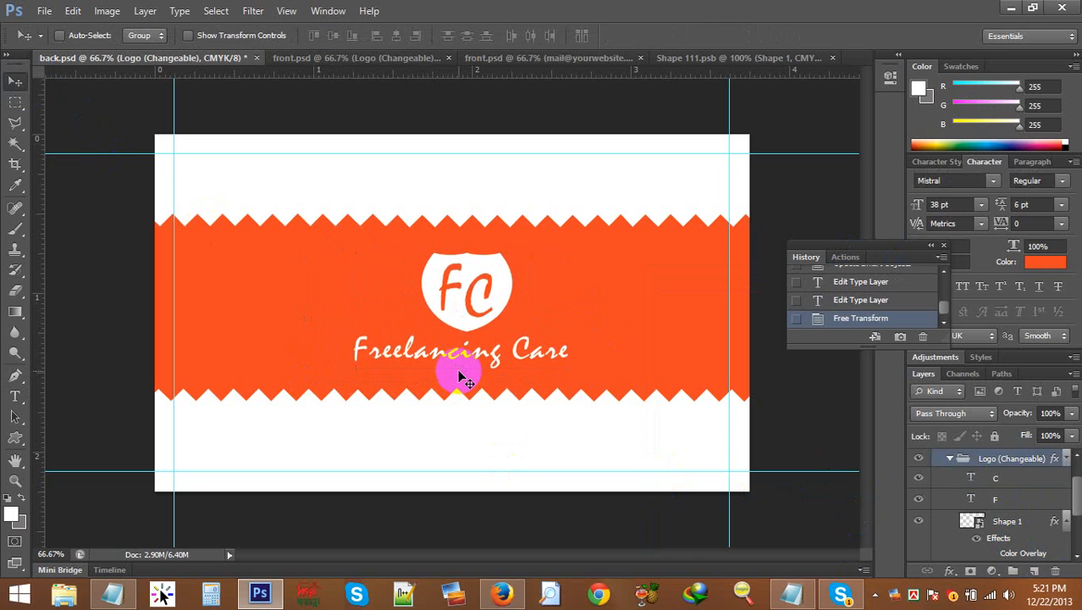
Step: Nudge the enlarged logo group slightly to the right to centre it on the band, and save back.psd
{"action": "key", "text": "Right"}
{"action": "key", "text": "Right"}
{"action": "key", "text": "Right"}
{"action": "key", "text": "Right"}
{"action": "key", "text": "Right"}
{"action": "key", "text": "Right"}
{"action": "key", "text": "Right"}
{"action": "key", "text": "Right"}
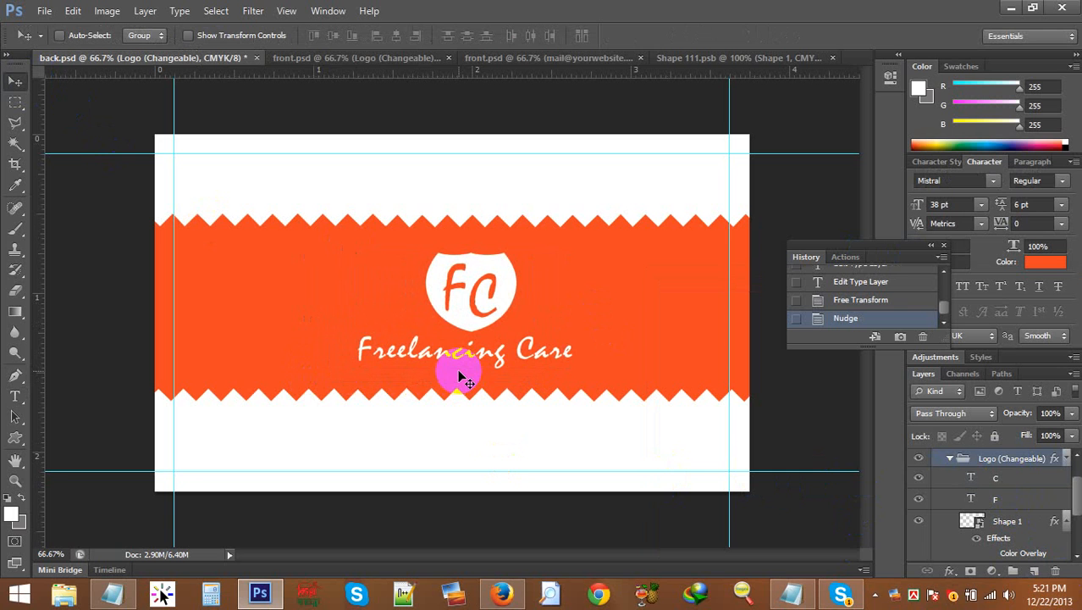
{"action": "key", "text": "Left"}
{"action": "key", "text": "Left"}
{"action": "key", "text": "Left"}
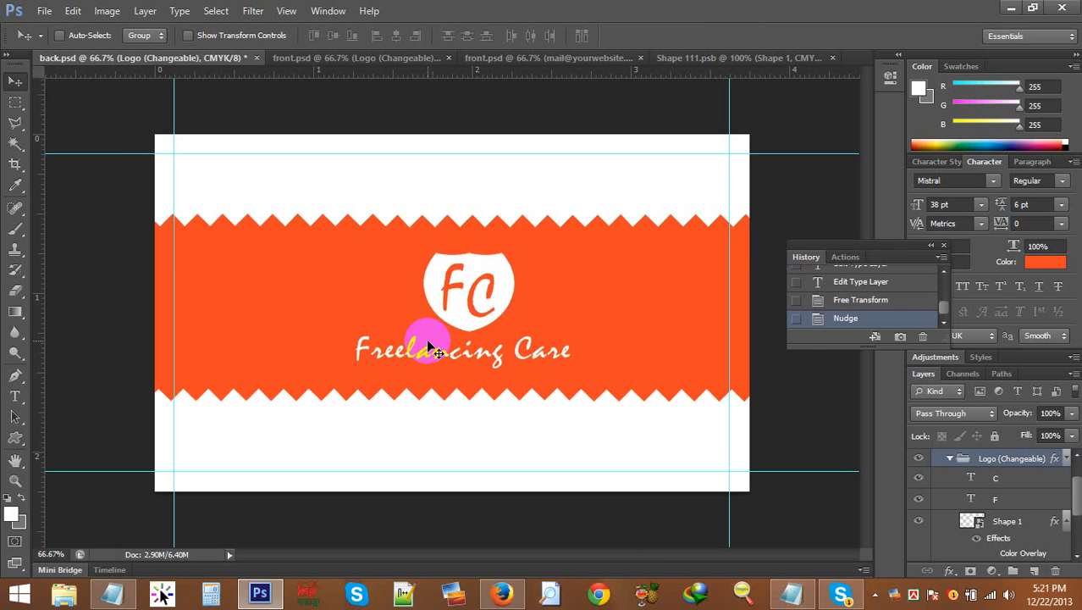
{"action": "key", "text": "ctrl+s"}
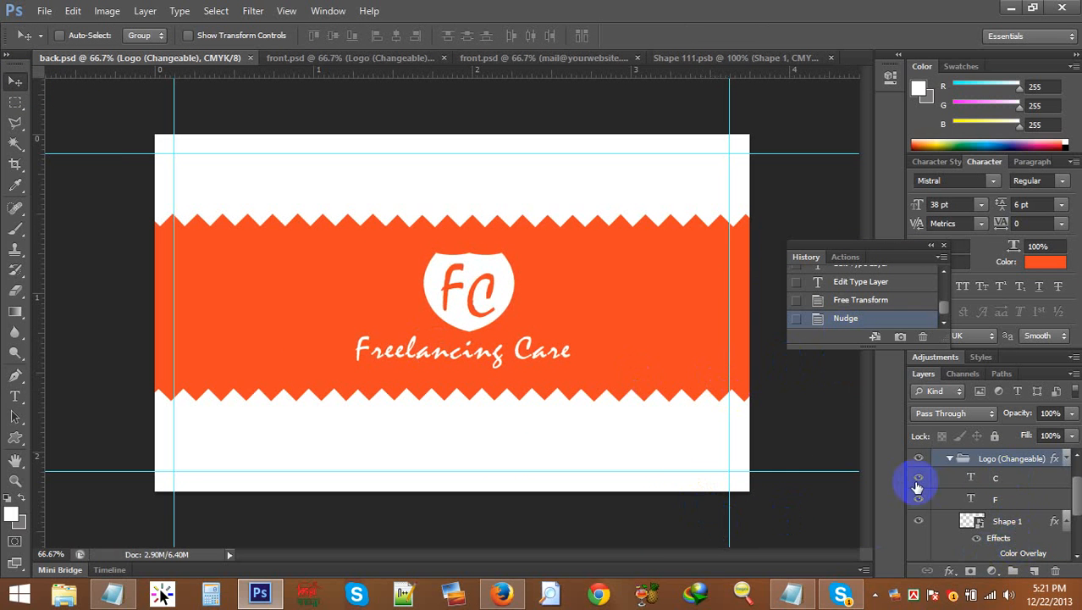
{"action": "left_click", "coordinate": [1065, 462]}
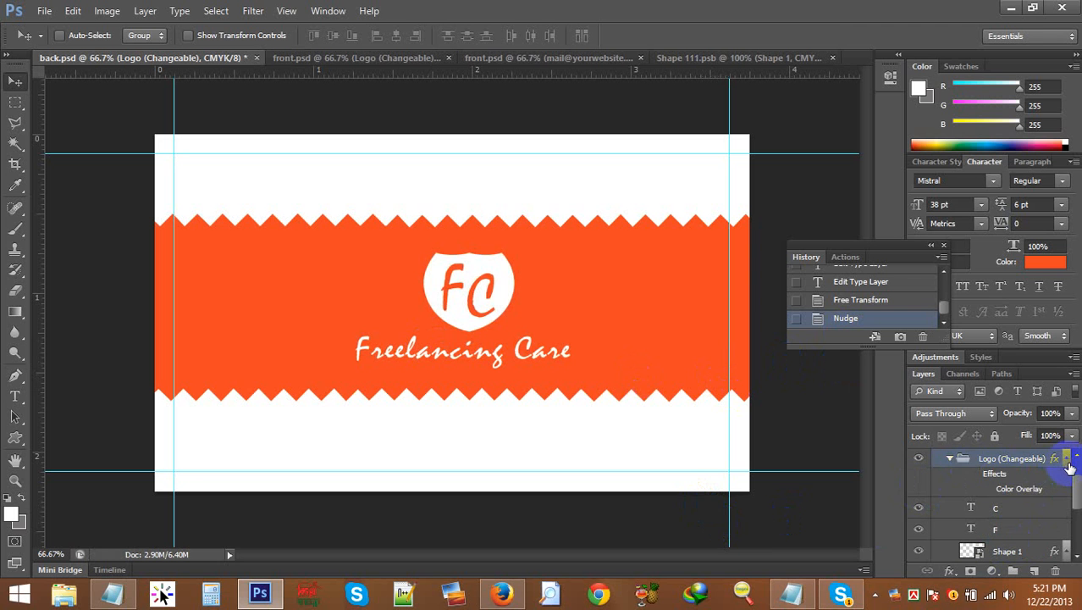
{"action": "left_click", "coordinate": [1066, 461]}
{"action": "scroll", "coordinate": [974, 479], "scroll_direction": "up", "scroll_amount": 1}
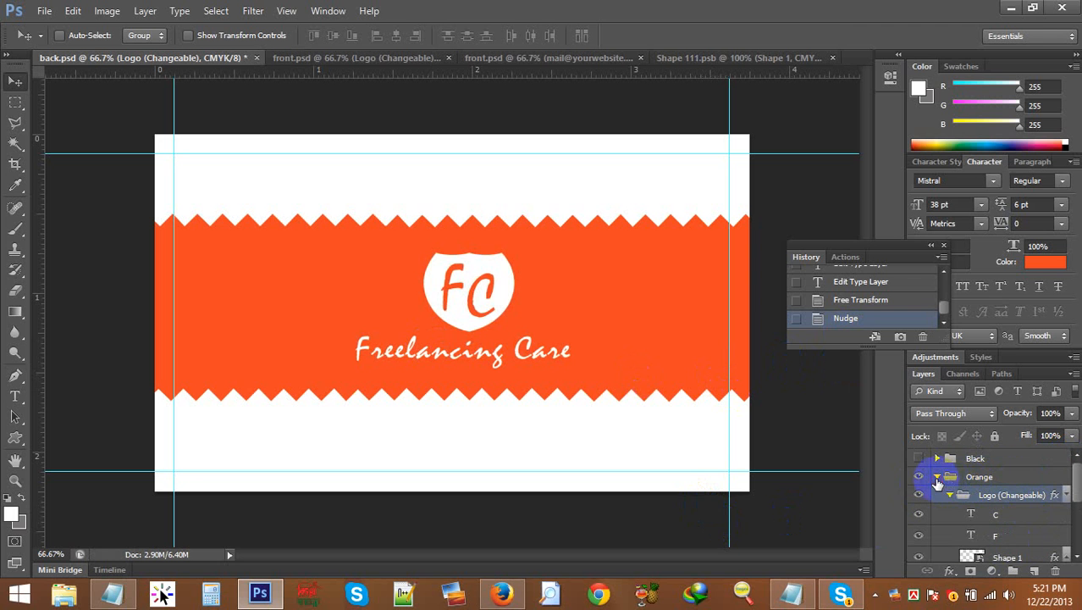
{"action": "left_click", "coordinate": [937, 477]}
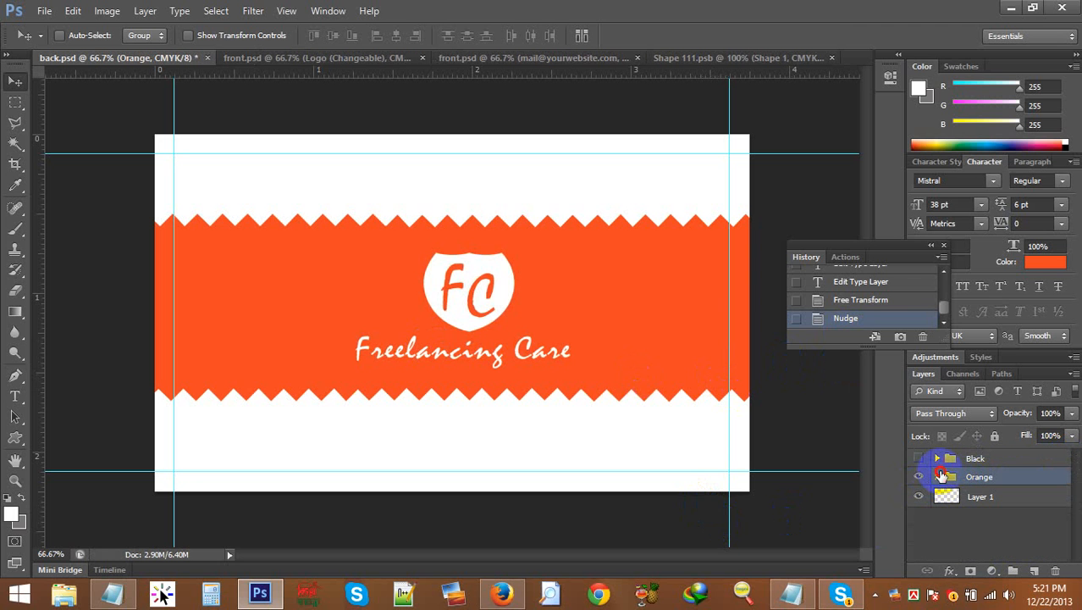
{"action": "left_click", "coordinate": [938, 477]}
Step: Switch to Skype and read the unread message in the recent conversations
{"action": "left_click", "coordinate": [841, 596]}
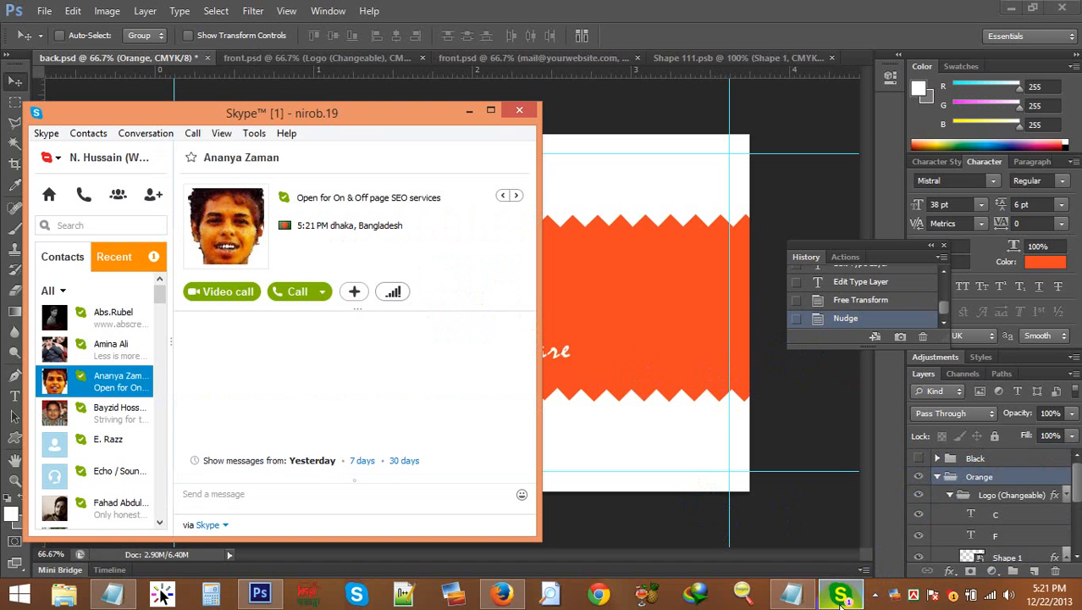
{"action": "left_click", "coordinate": [134, 257]}
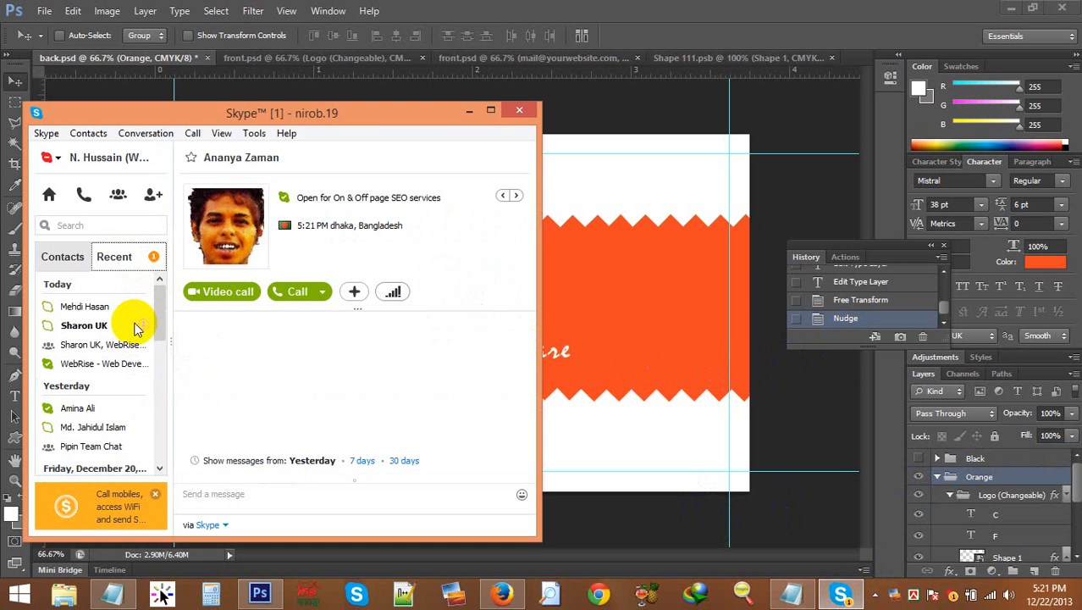
{"action": "left_click", "coordinate": [133, 327]}
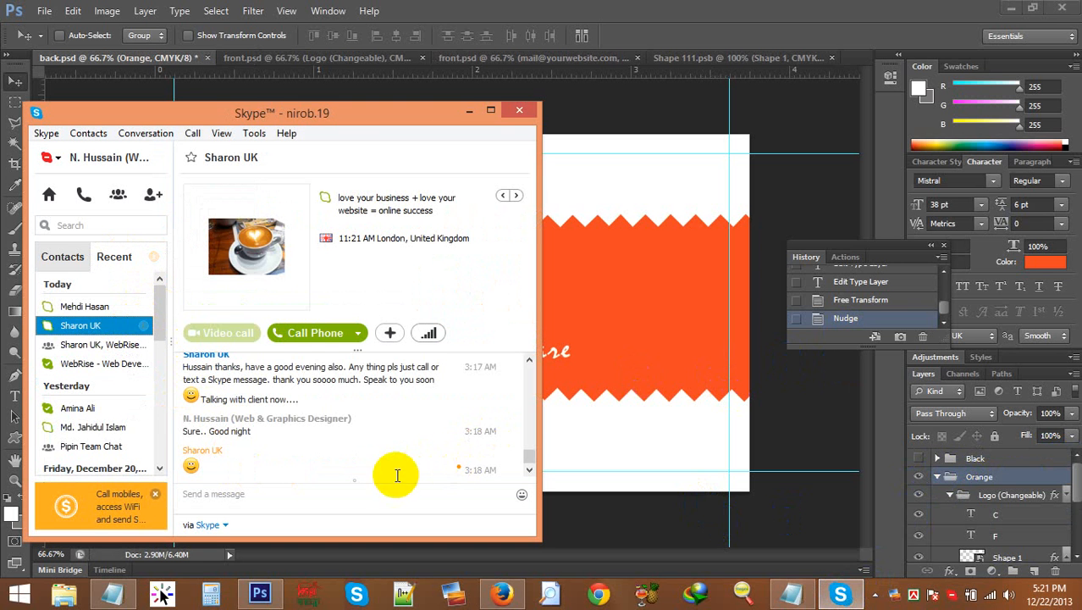
{"action": "left_click", "coordinate": [669, 420]}
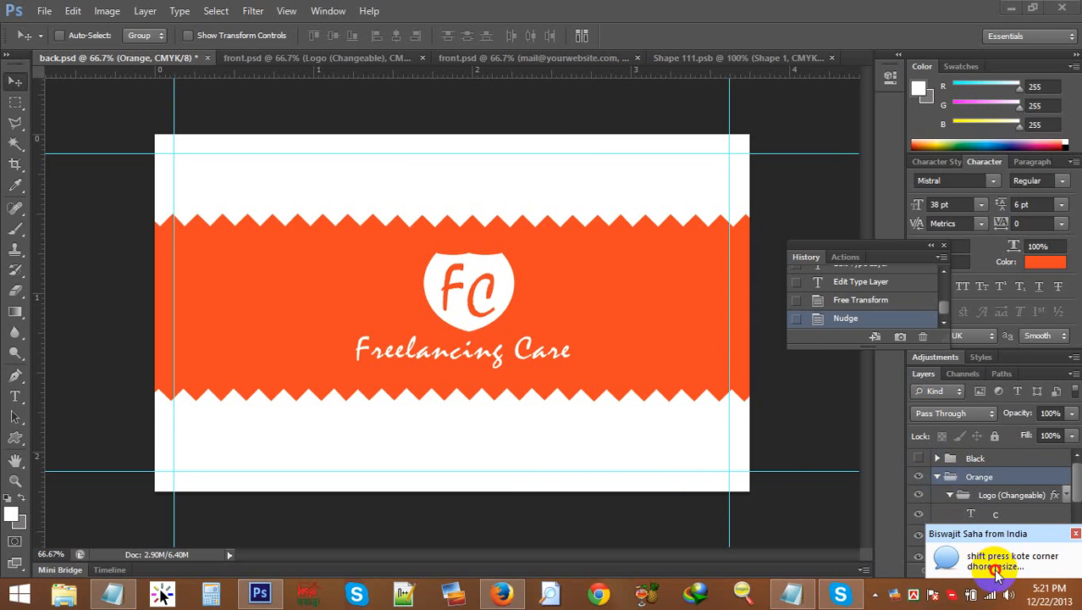
Step: Switch to Firefox, read the attendees' chat messages in the AnyMeeting session, and return to Photoshop
{"action": "left_click", "coordinate": [502, 595]}
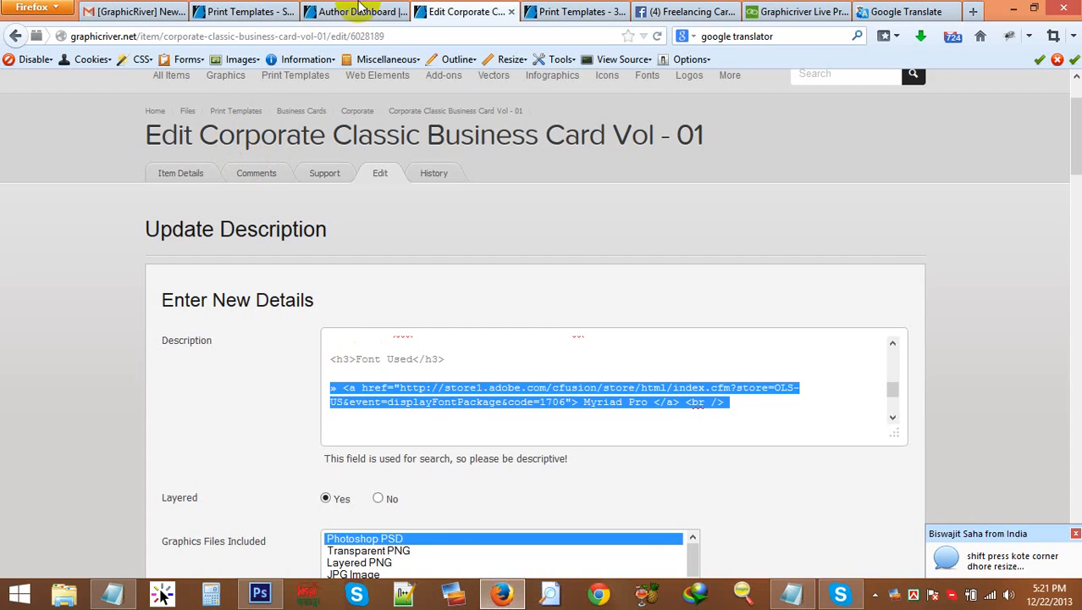
{"action": "left_click", "coordinate": [800, 11]}
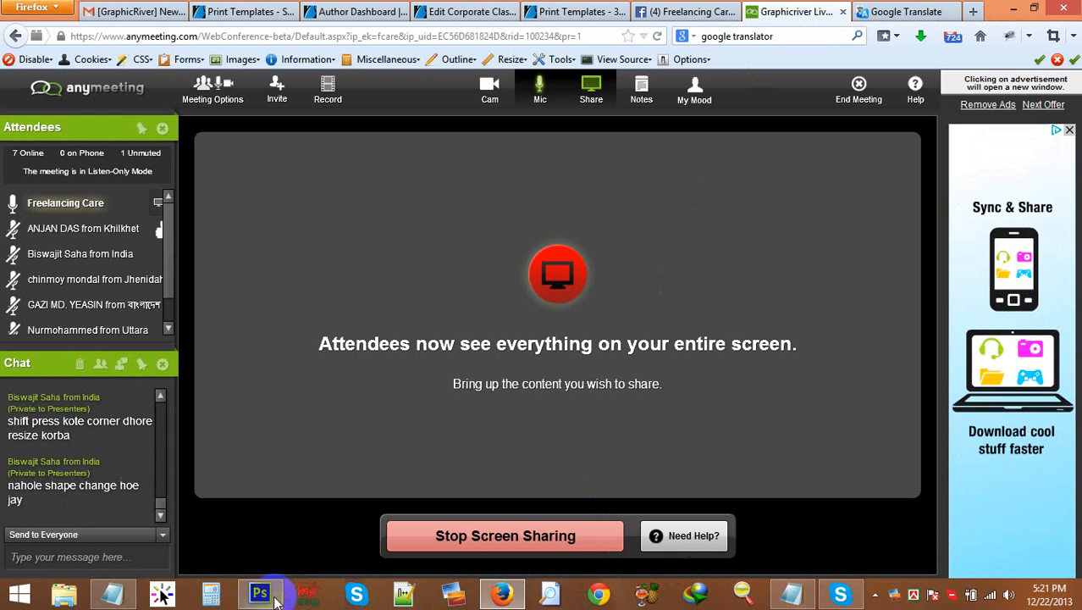
{"action": "mouse_move", "coordinate": [494, 599]}
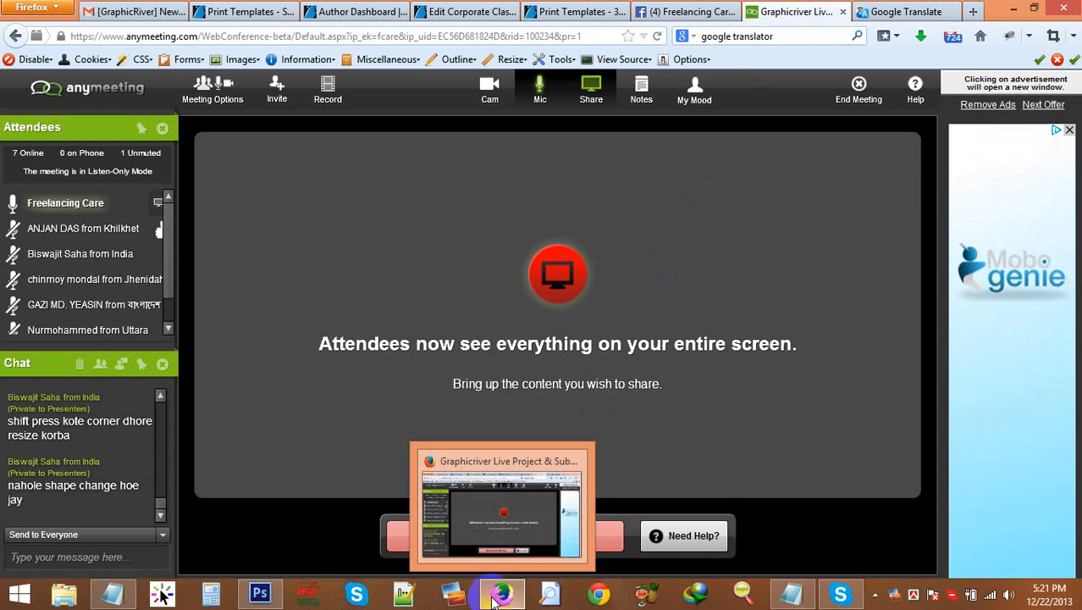
{"action": "left_click", "coordinate": [490, 541]}
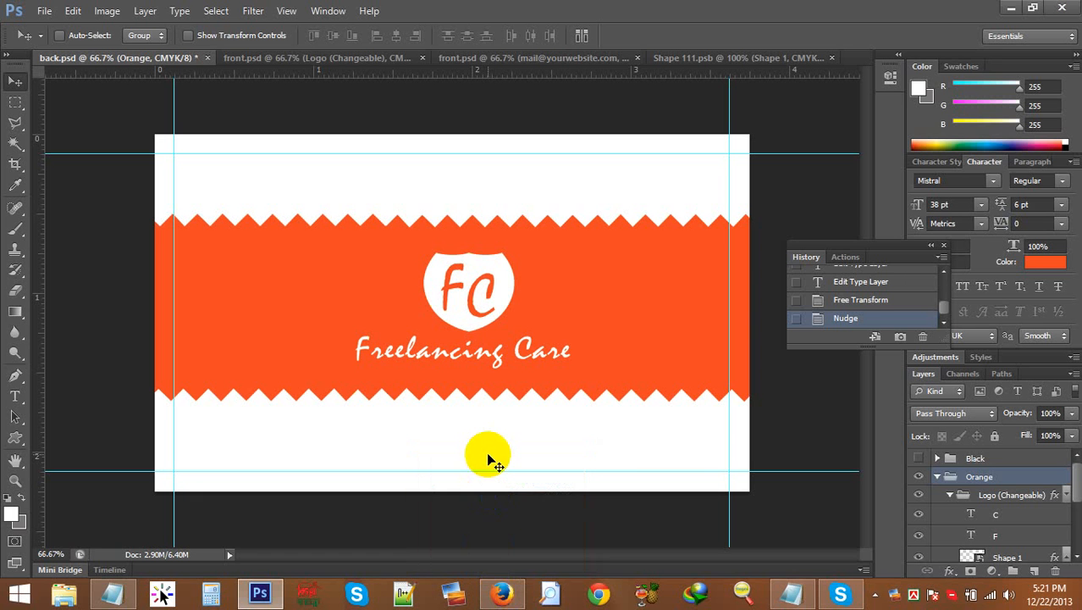
Step: Compare the logo's position before and after the last nudge using the document history
{"action": "left_click", "coordinate": [876, 307]}
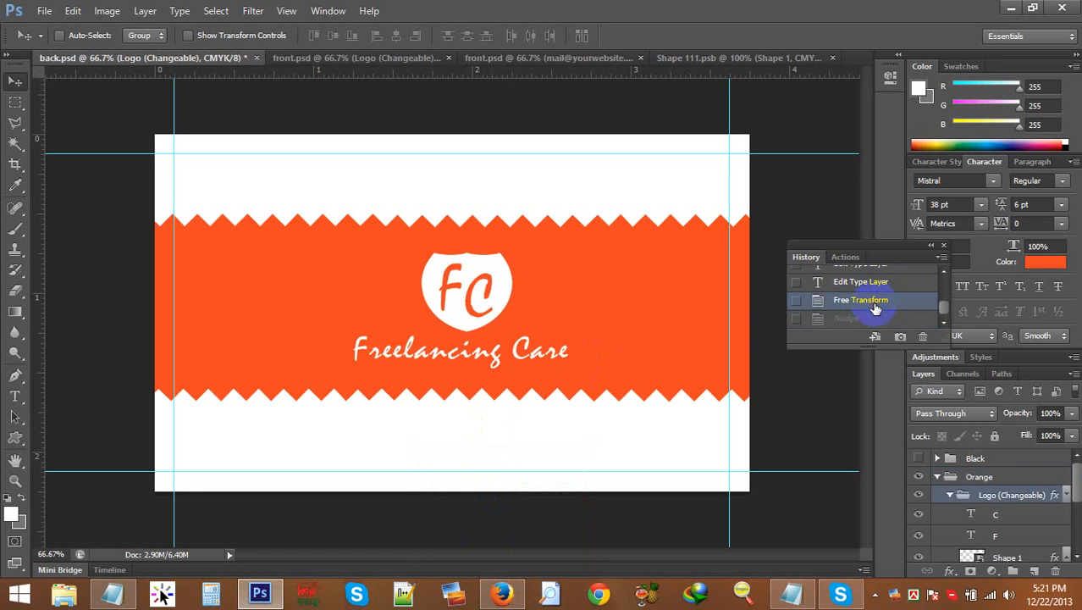
{"action": "left_click", "coordinate": [844, 319]}
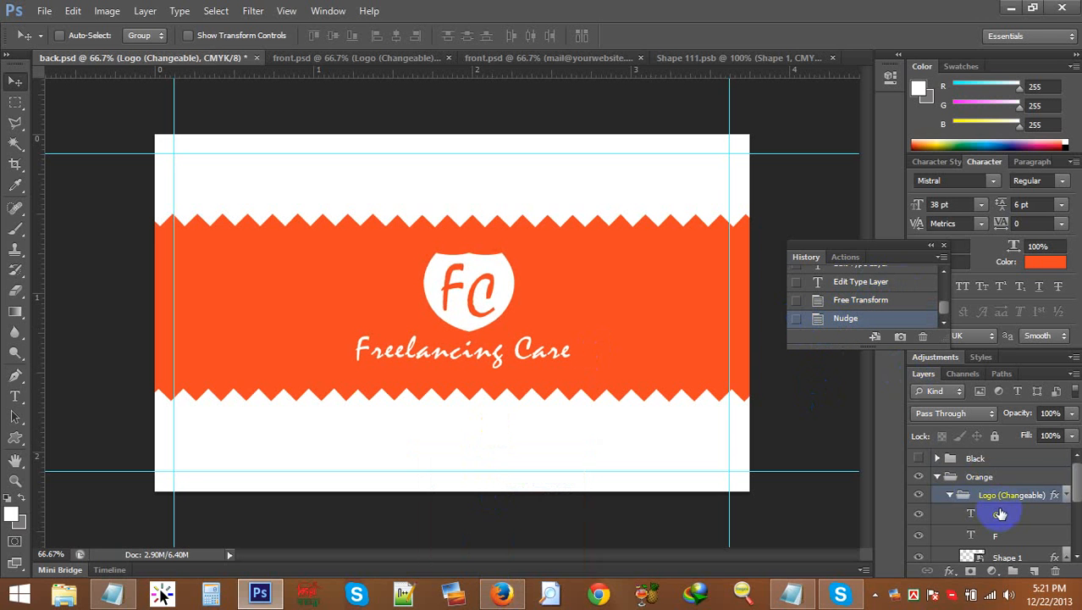
{"action": "left_click", "coordinate": [937, 476]}
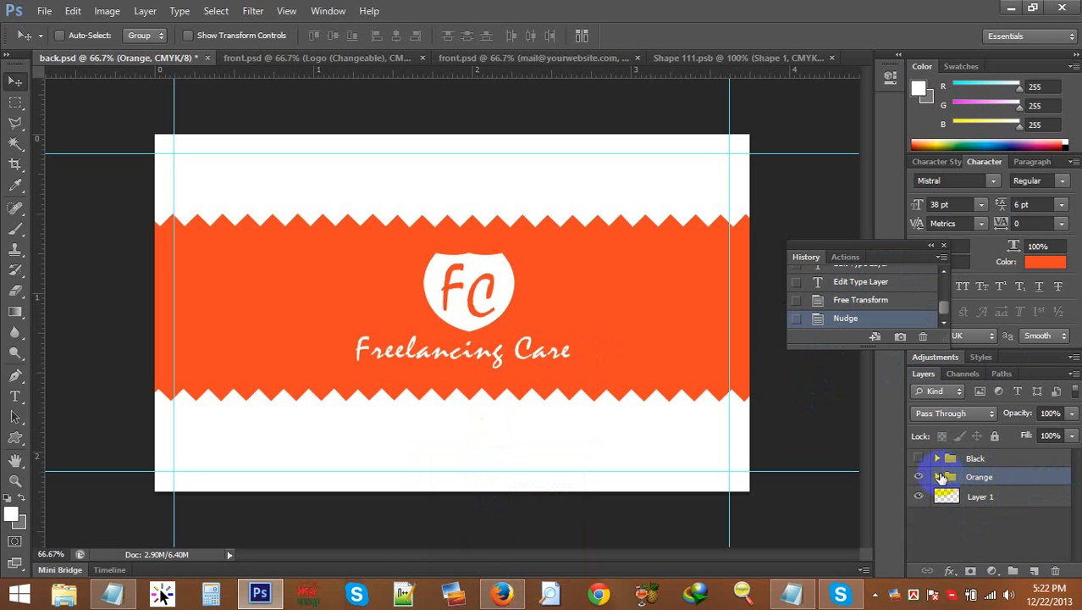
{"action": "left_click", "coordinate": [938, 477]}
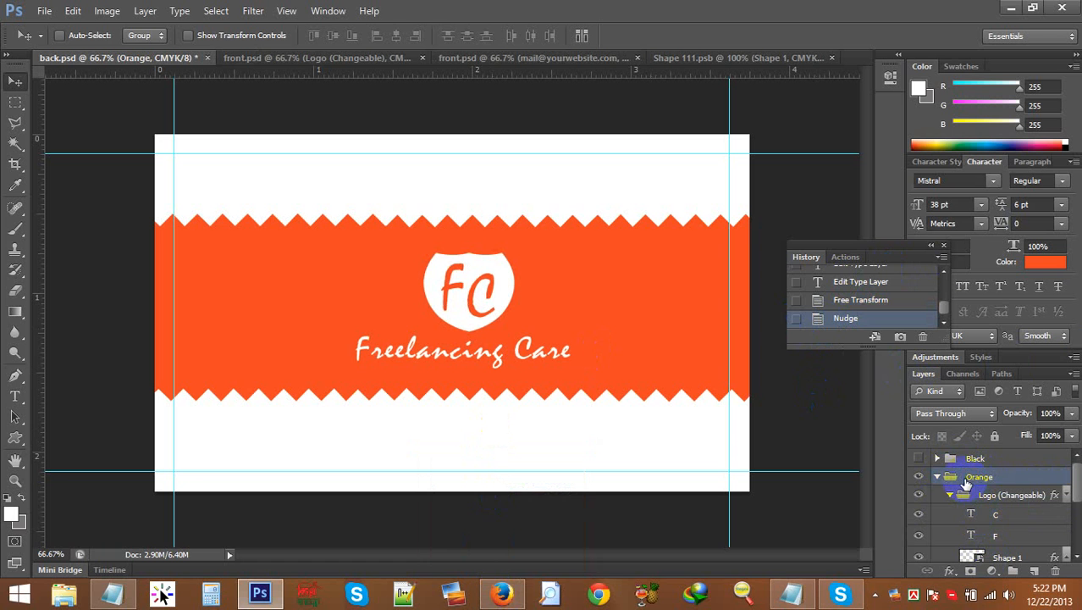
Step: Delete the old Black layer group and replace it with a duplicate of the Orange group named Black
{"action": "left_click", "coordinate": [976, 458]}
{"action": "key", "text": "Delete"}
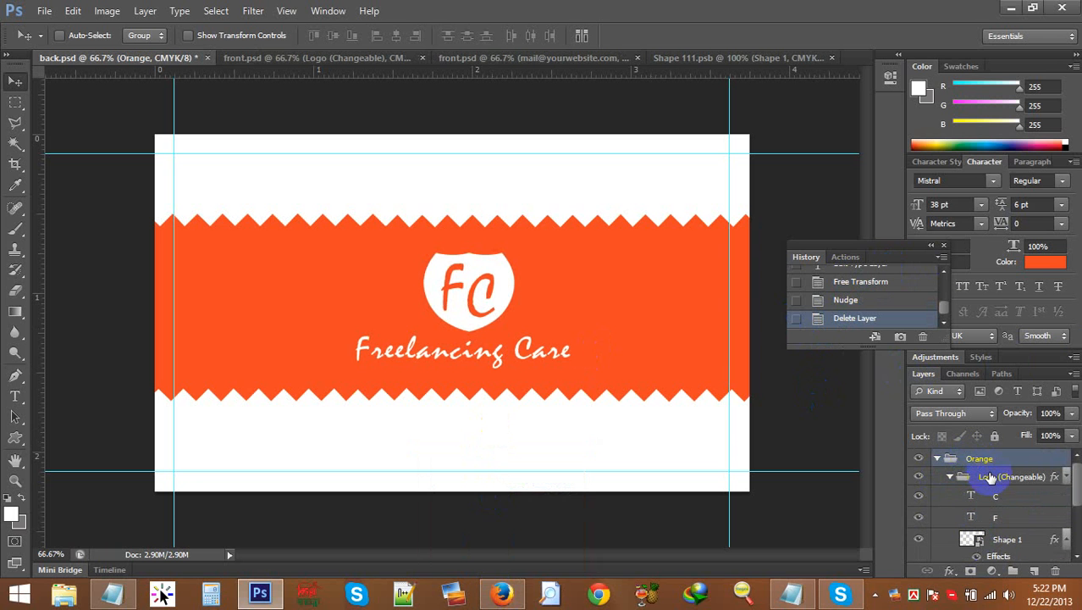
{"action": "left_click", "coordinate": [940, 460]}
{"action": "right_click", "coordinate": [946, 458]}
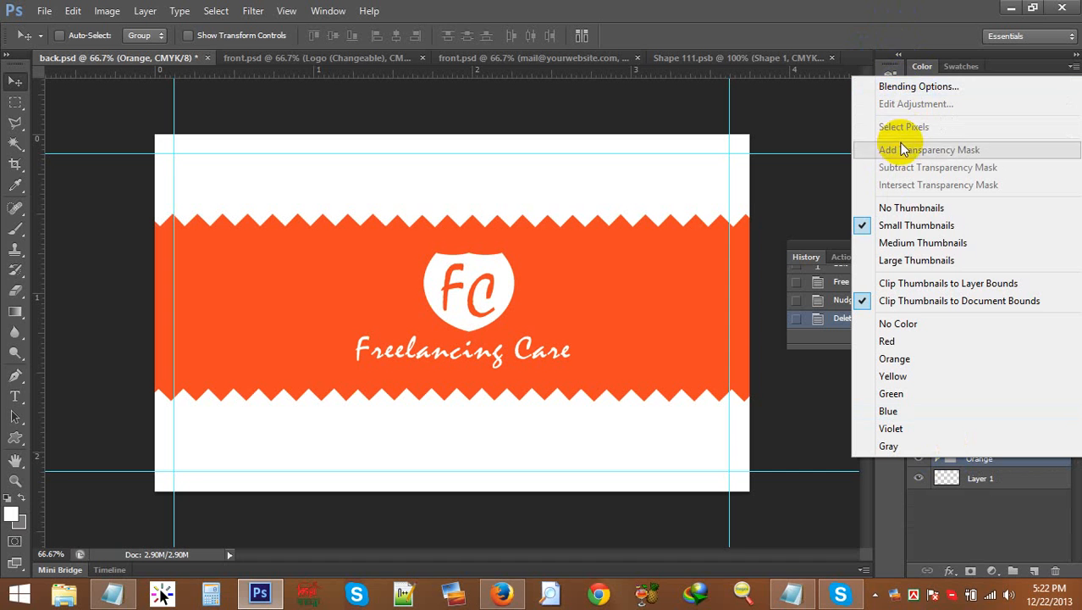
{"action": "left_click", "coordinate": [1039, 566]}
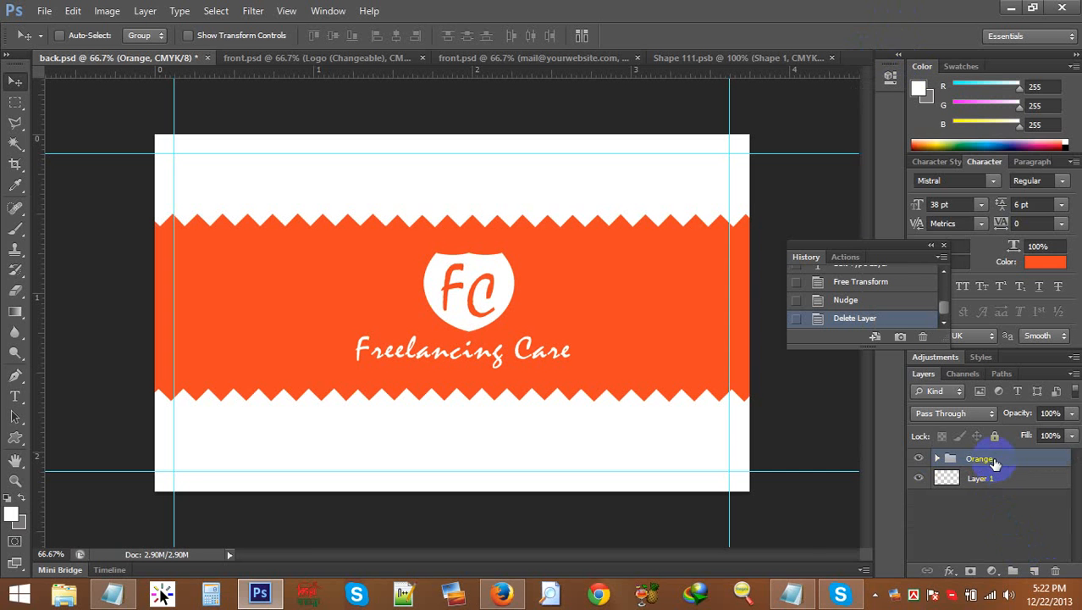
{"action": "right_click", "coordinate": [996, 460]}
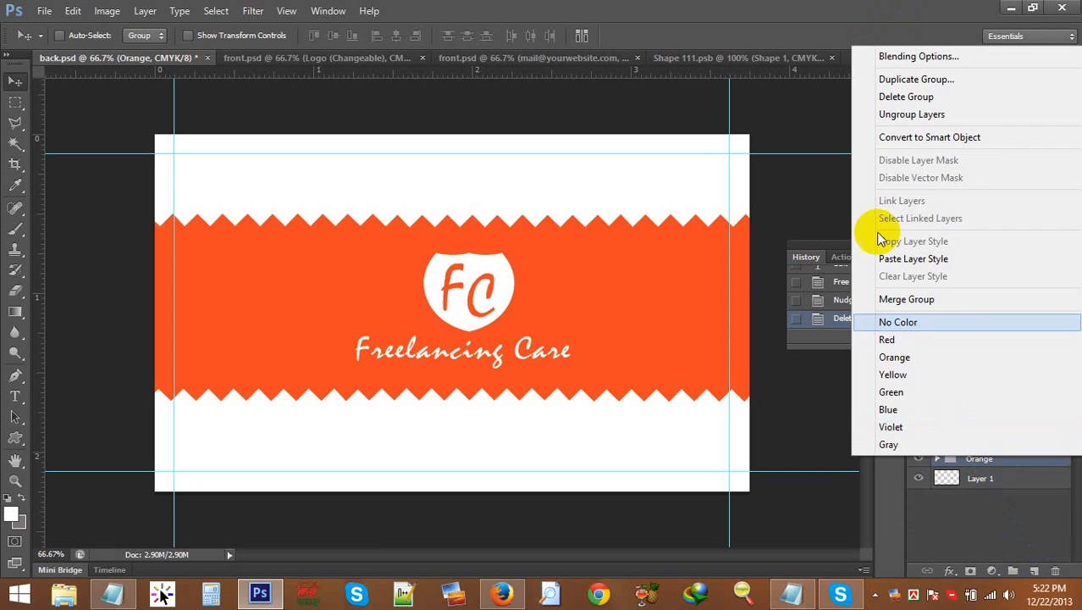
{"action": "left_click", "coordinate": [889, 78]}
{"action": "left_click", "coordinate": [674, 179]}
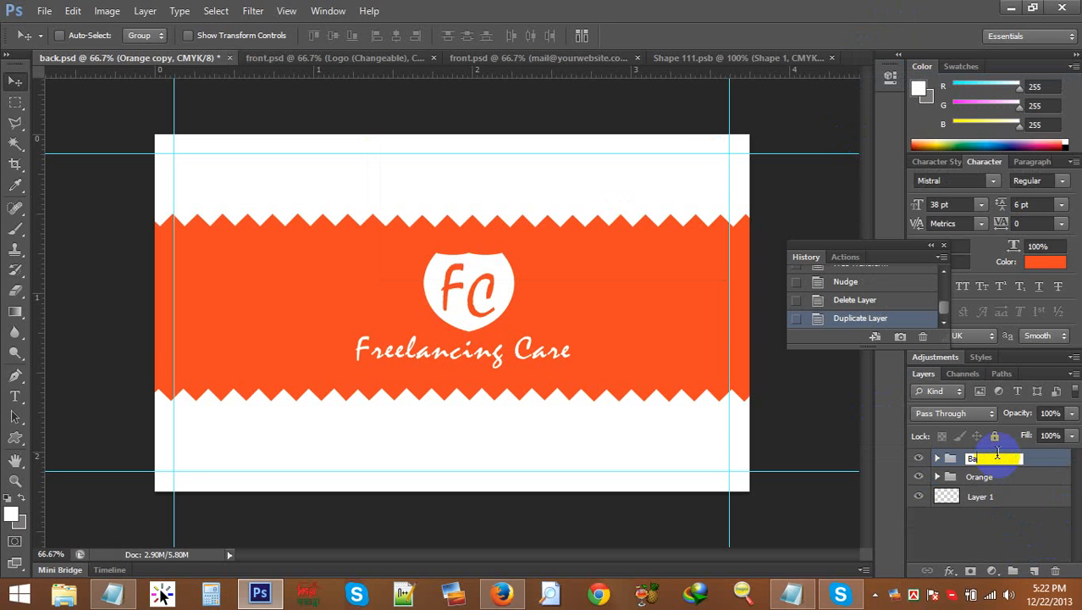
{"action": "left_click", "coordinate": [999, 529]}
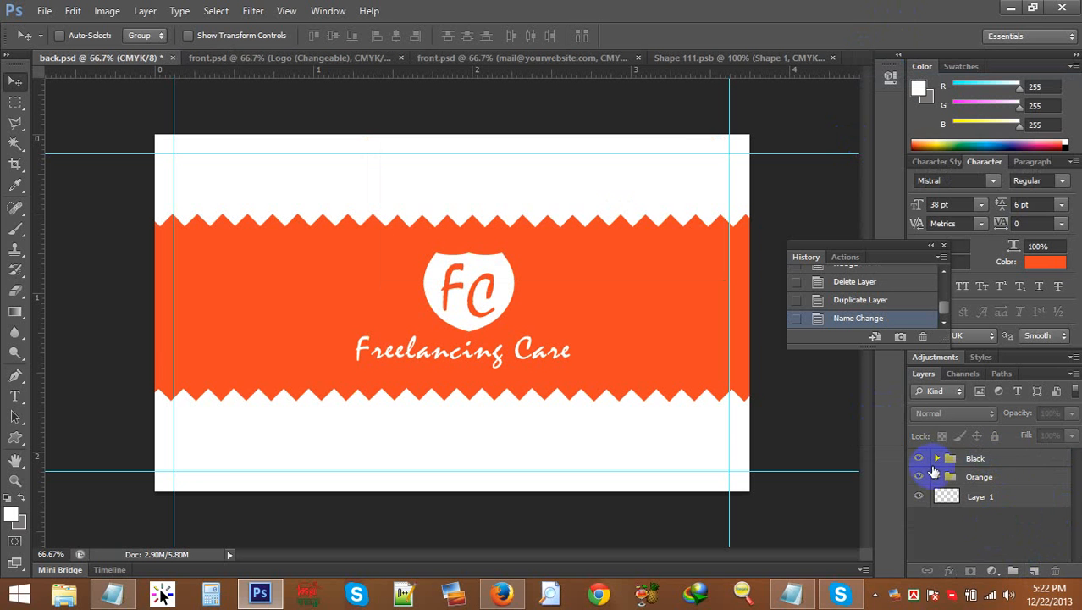
Step: Expand the Black group and select the Bottom Zigzag Bar layer inside its Design Element group
{"action": "left_click", "coordinate": [940, 458]}
{"action": "scroll", "coordinate": [979, 547], "scroll_direction": "down", "scroll_amount": 3}
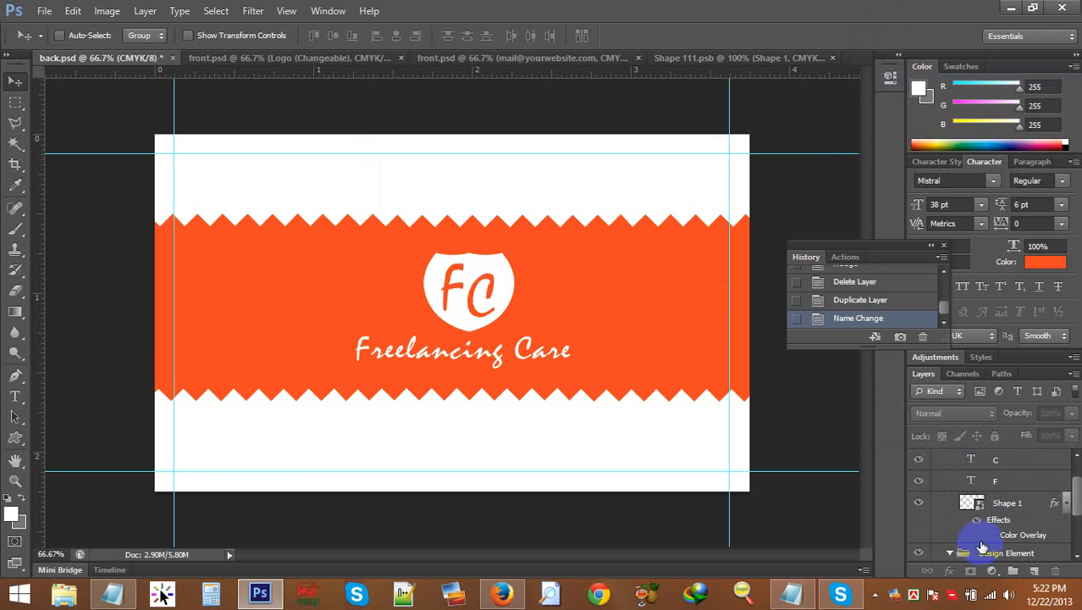
{"action": "left_click", "coordinate": [998, 553]}
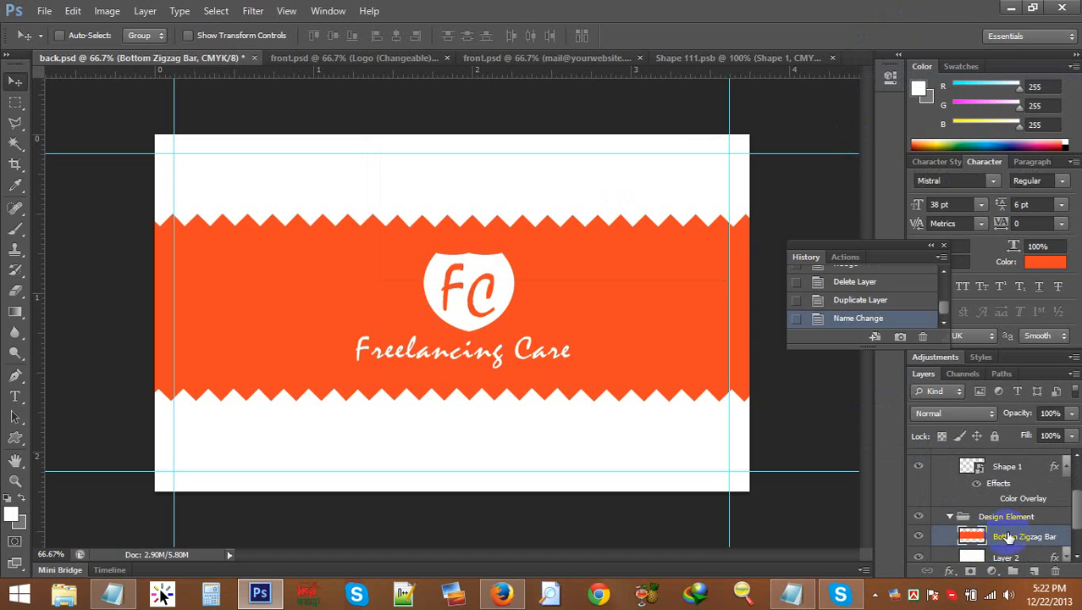
{"action": "right_click", "coordinate": [1009, 536]}
{"action": "left_click", "coordinate": [838, 46]}
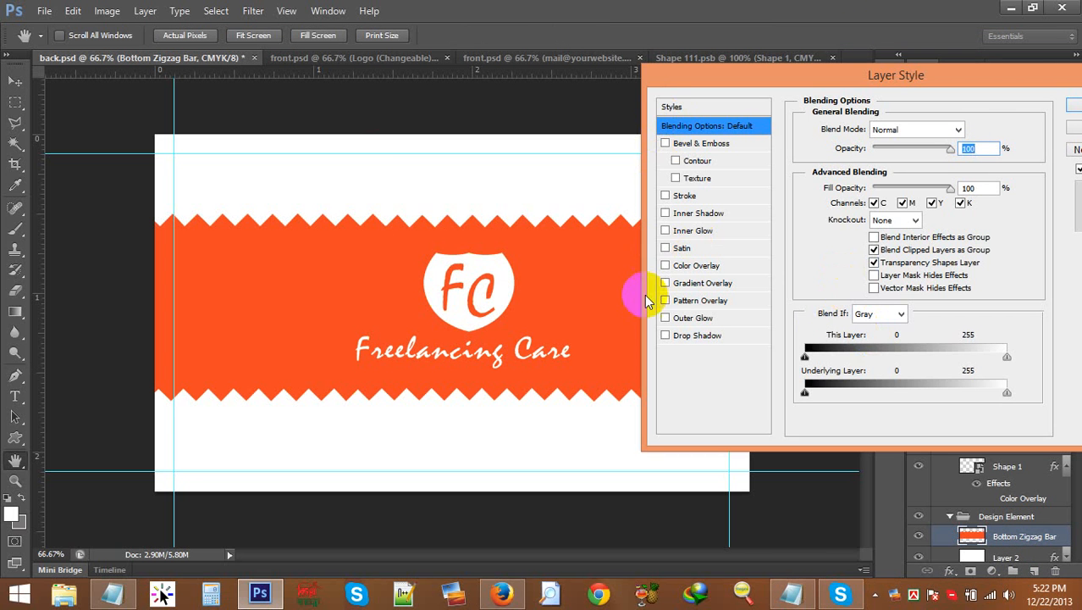
{"action": "left_click", "coordinate": [665, 266]}
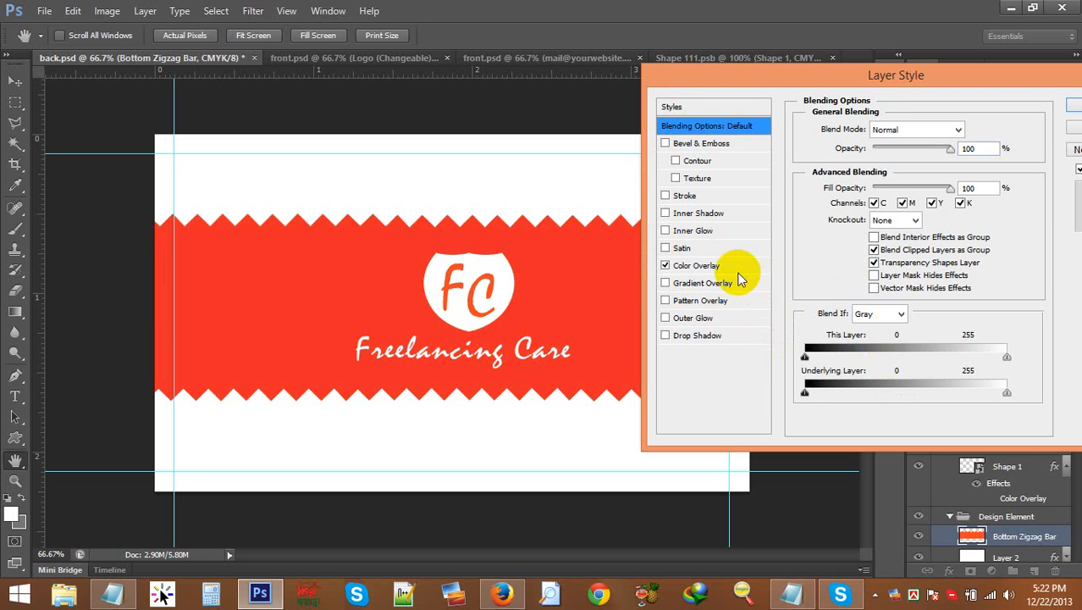
{"action": "left_click", "coordinate": [687, 266]}
{"action": "left_click", "coordinate": [946, 129]}
{"action": "left_click", "coordinate": [972, 129]}
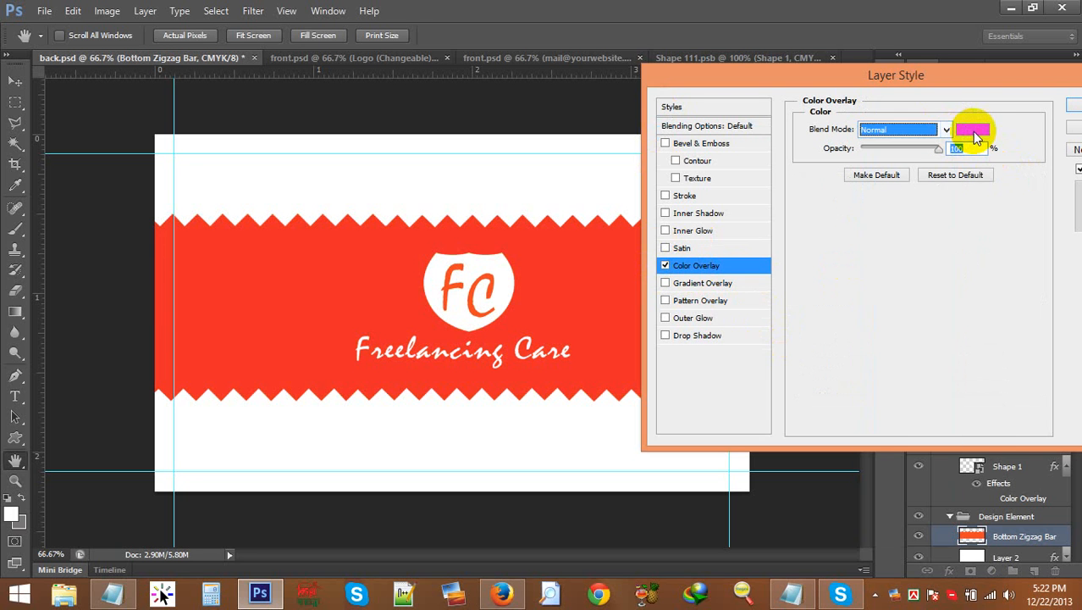
{"action": "left_click", "coordinate": [972, 129]}
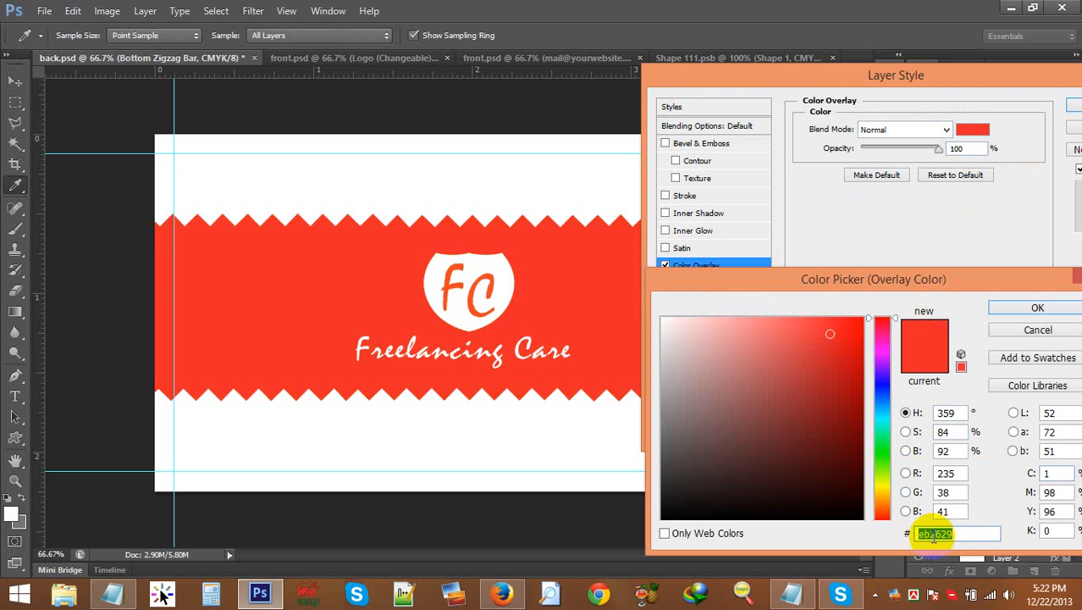
{"action": "type", "text": "http://"}
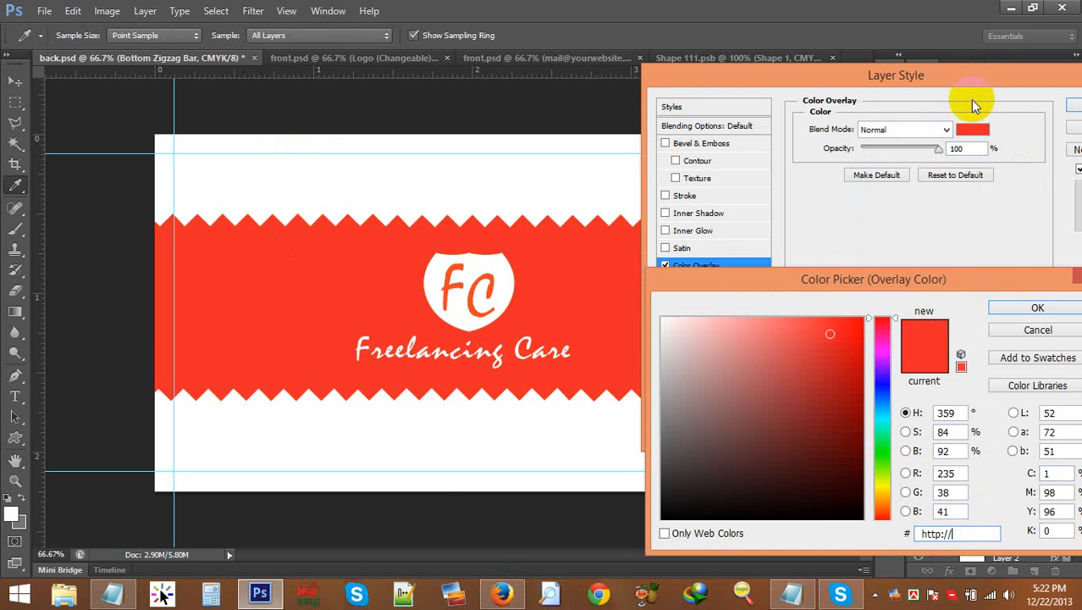
{"action": "left_click_drag", "start_coordinate": [947, 288], "coordinate": [747, 294]}
{"action": "left_click", "coordinate": [855, 314]}
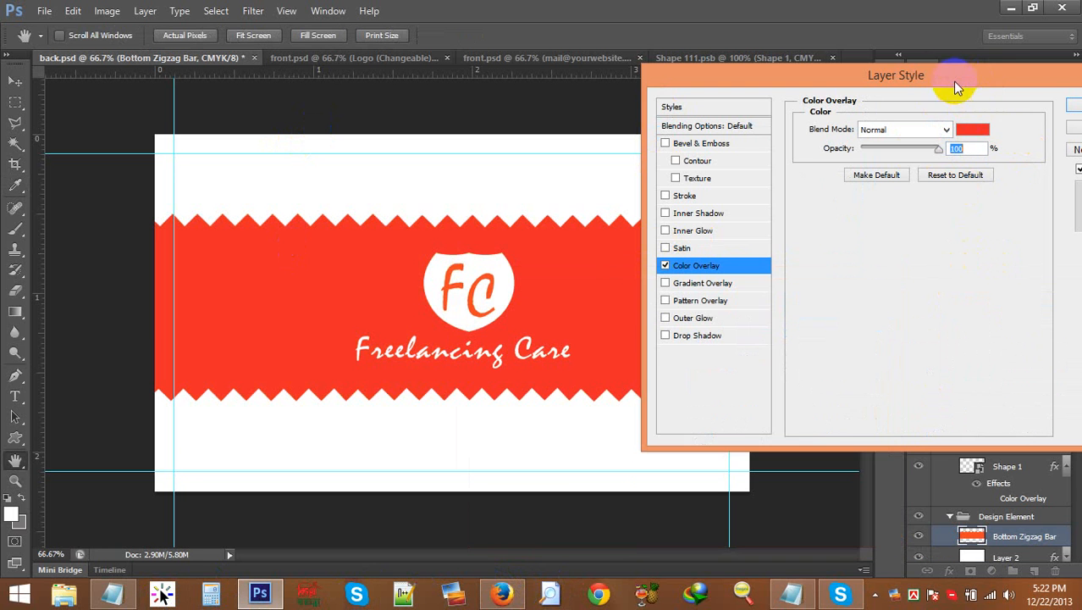
{"action": "left_click_drag", "start_coordinate": [959, 78], "coordinate": [669, 232]}
{"action": "left_click", "coordinate": [818, 281]}
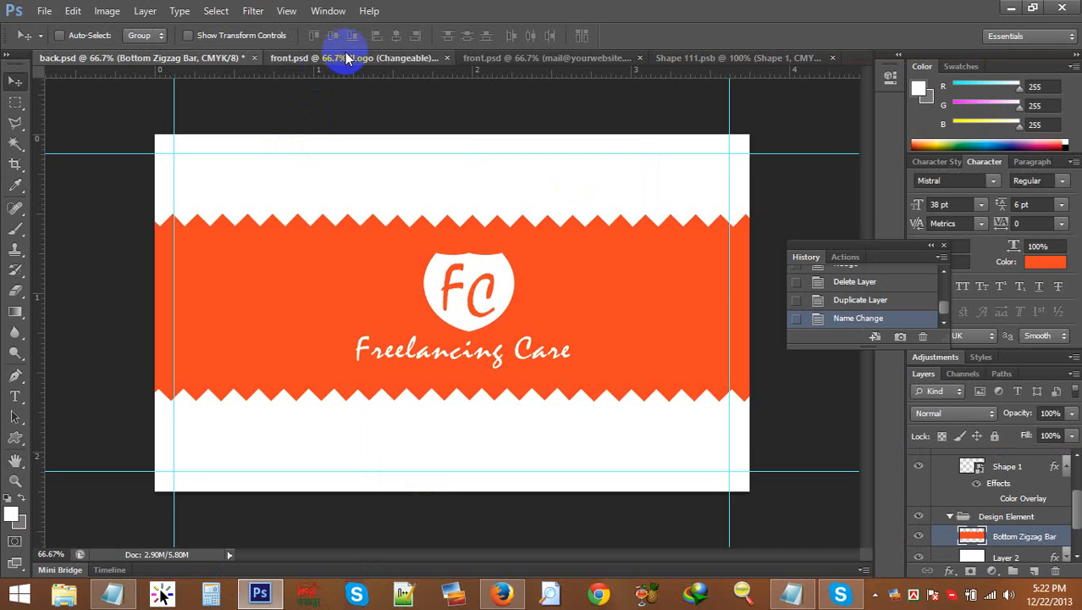
Step: In front.psd, collapse and hide the Orange group, sample the black zigzag border's colour with the screen colour picker, and return to back.psd
{"action": "left_click", "coordinate": [343, 57]}
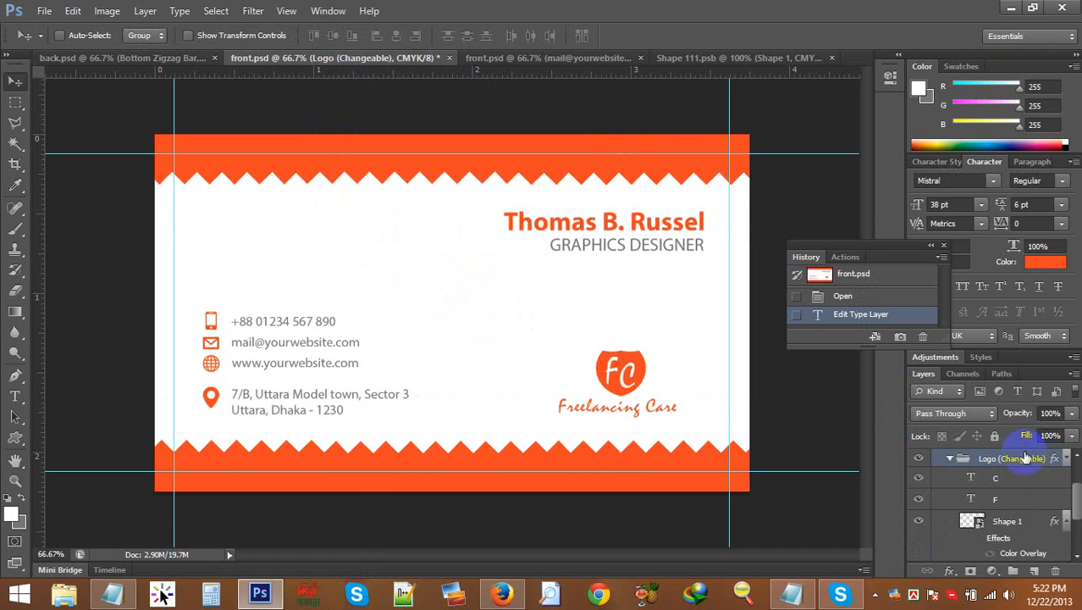
{"action": "left_click", "coordinate": [946, 458]}
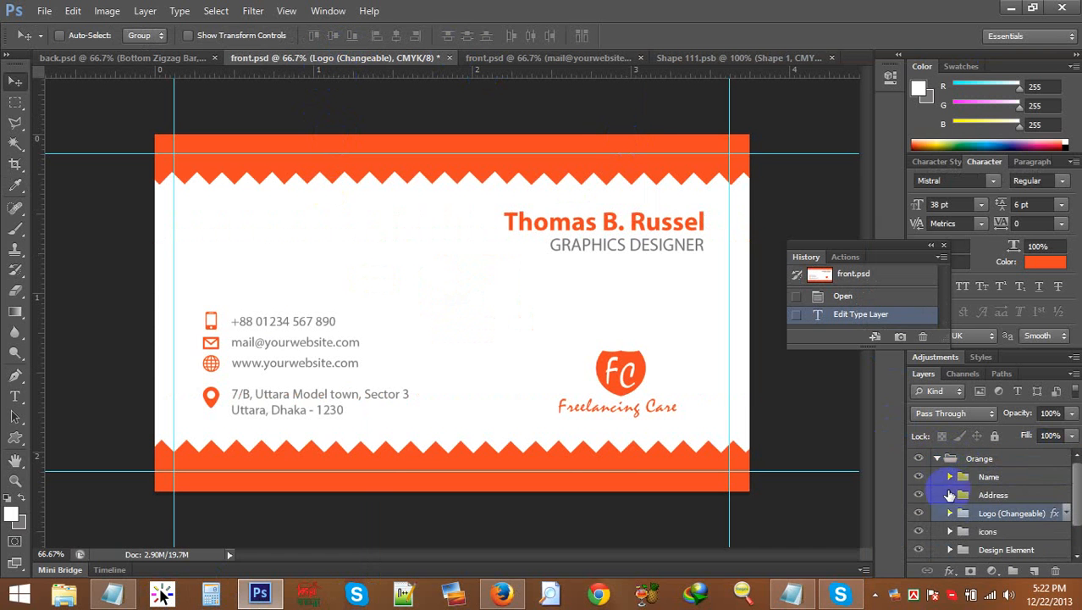
{"action": "left_click", "coordinate": [937, 458]}
{"action": "left_click", "coordinate": [919, 458]}
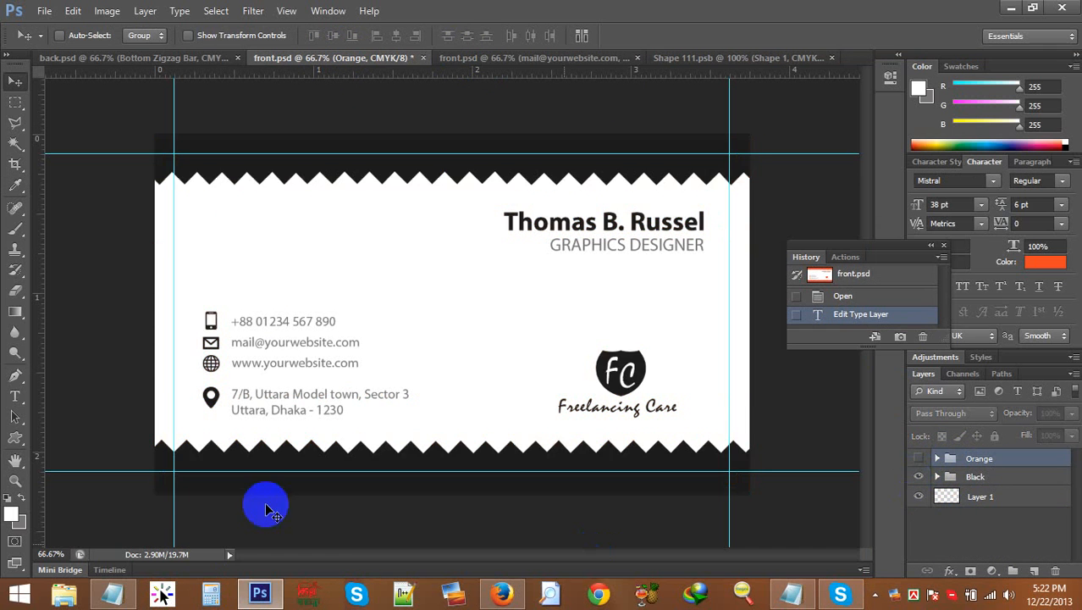
{"action": "left_click", "coordinate": [159, 589]}
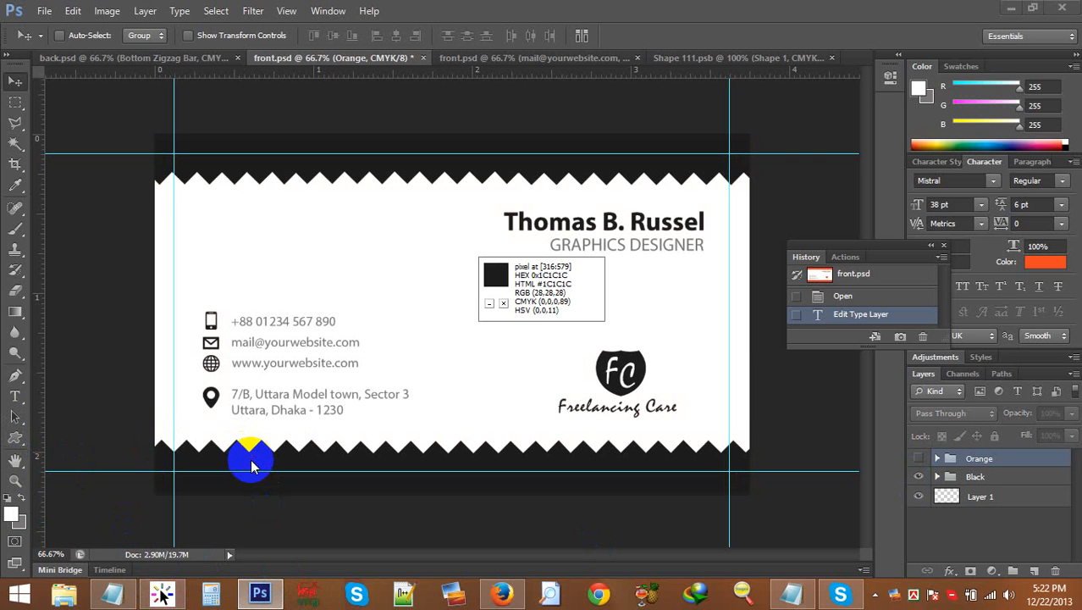
{"action": "left_click", "coordinate": [169, 61]}
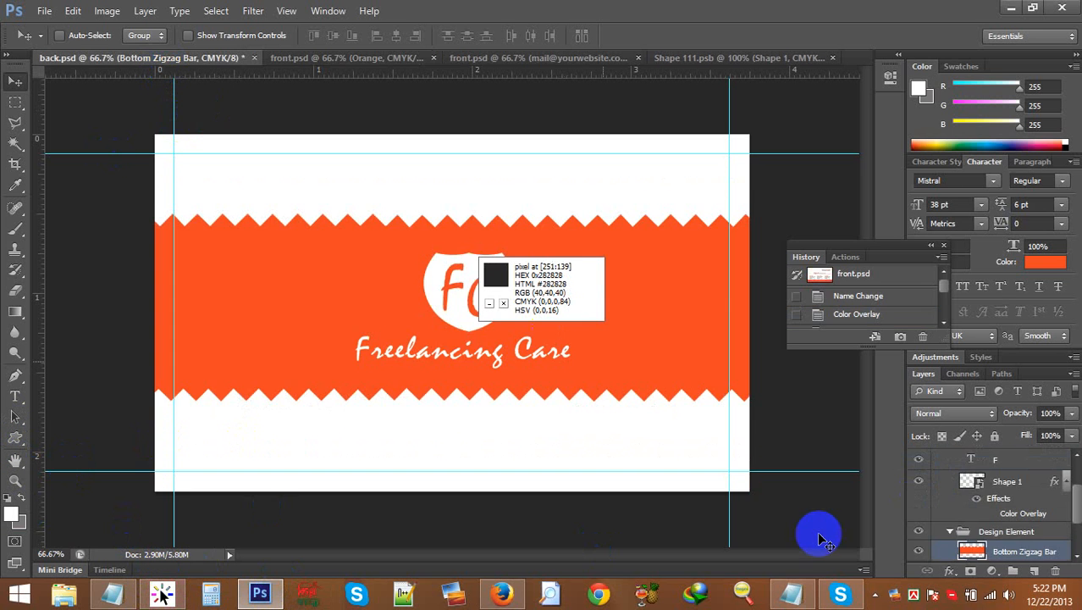
{"action": "scroll", "coordinate": [1026, 551], "scroll_direction": "down", "scroll_amount": 1}
{"action": "right_click", "coordinate": [1020, 518]}
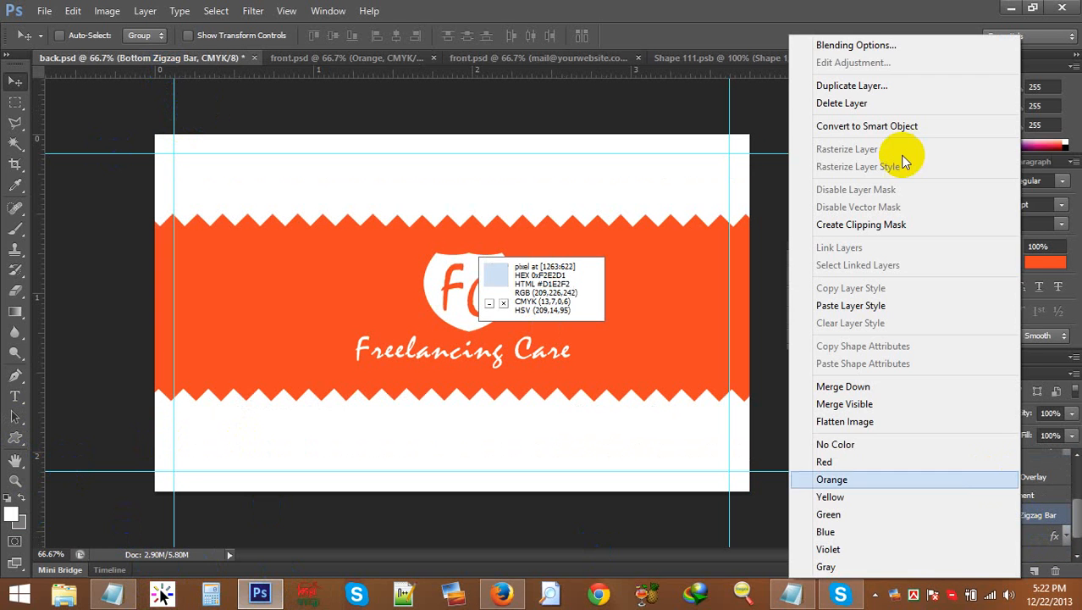
{"action": "left_click", "coordinate": [855, 45]}
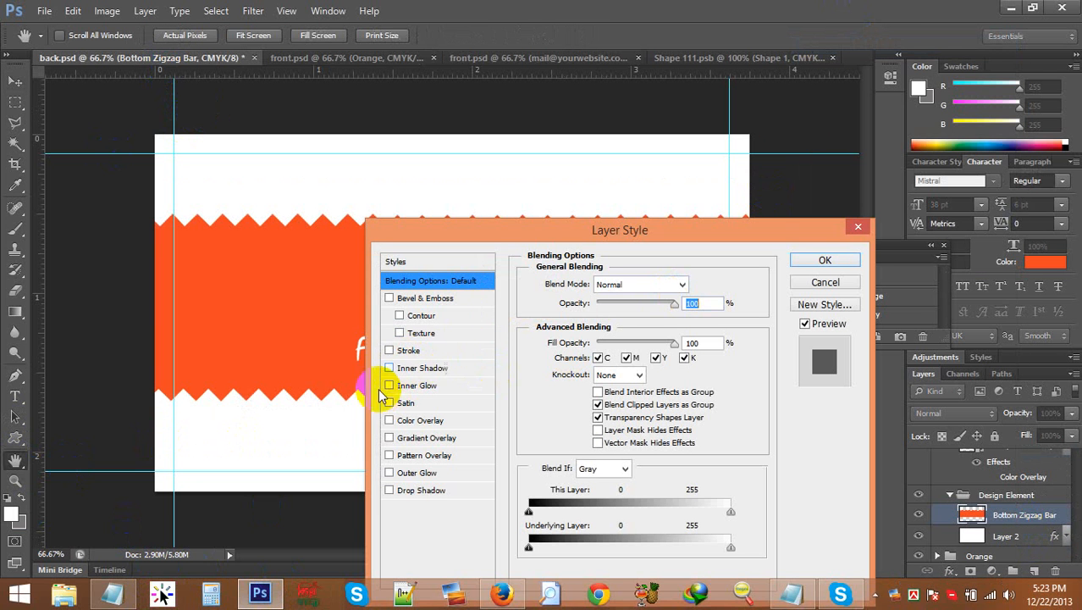
{"action": "left_click", "coordinate": [389, 420]}
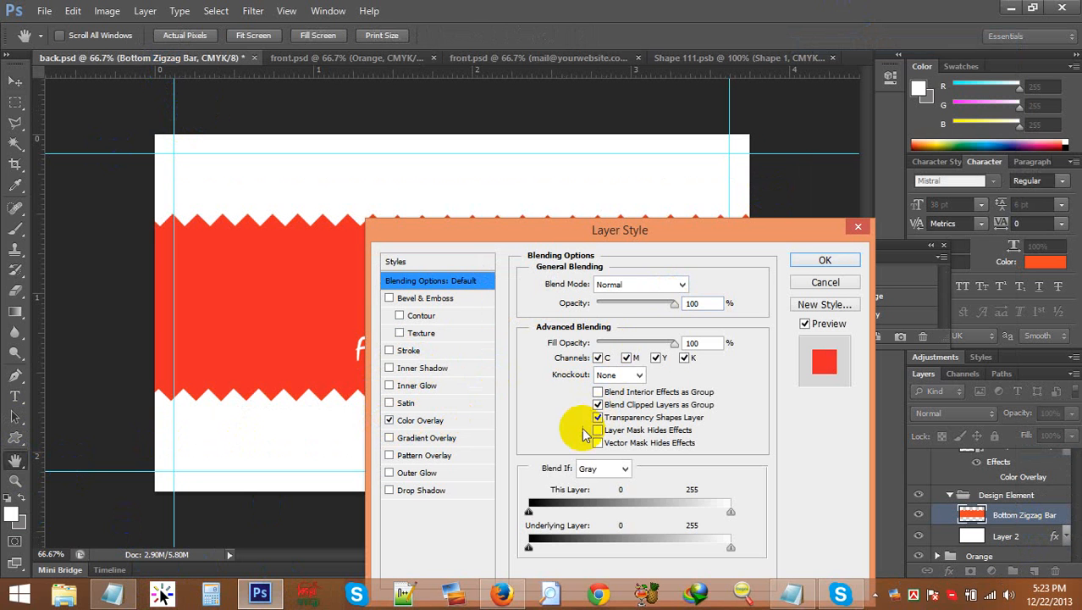
{"action": "left_click", "coordinate": [423, 420]}
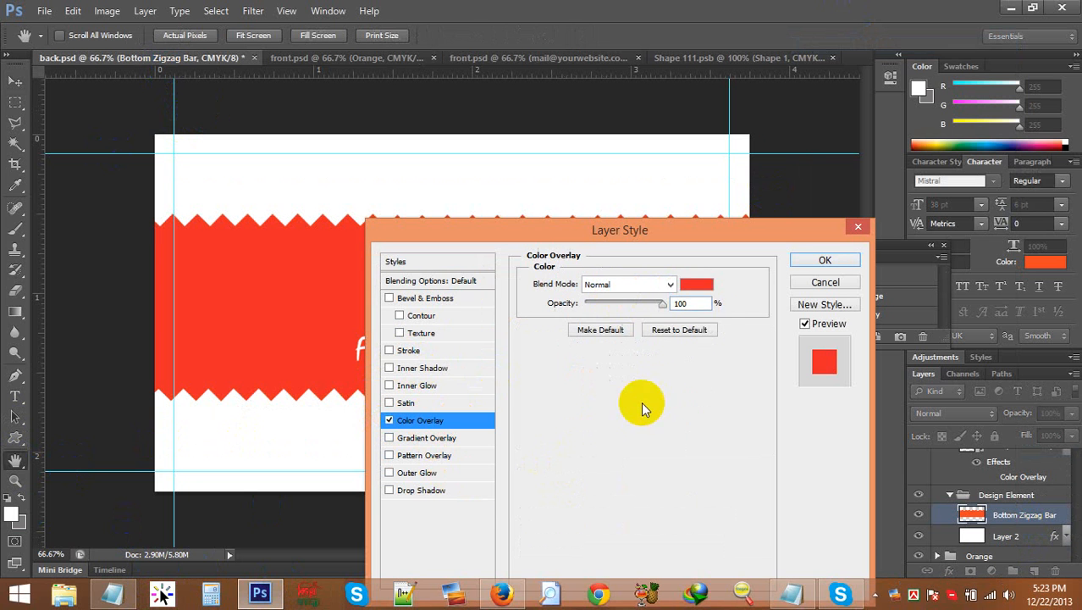
{"action": "left_click", "coordinate": [709, 285]}
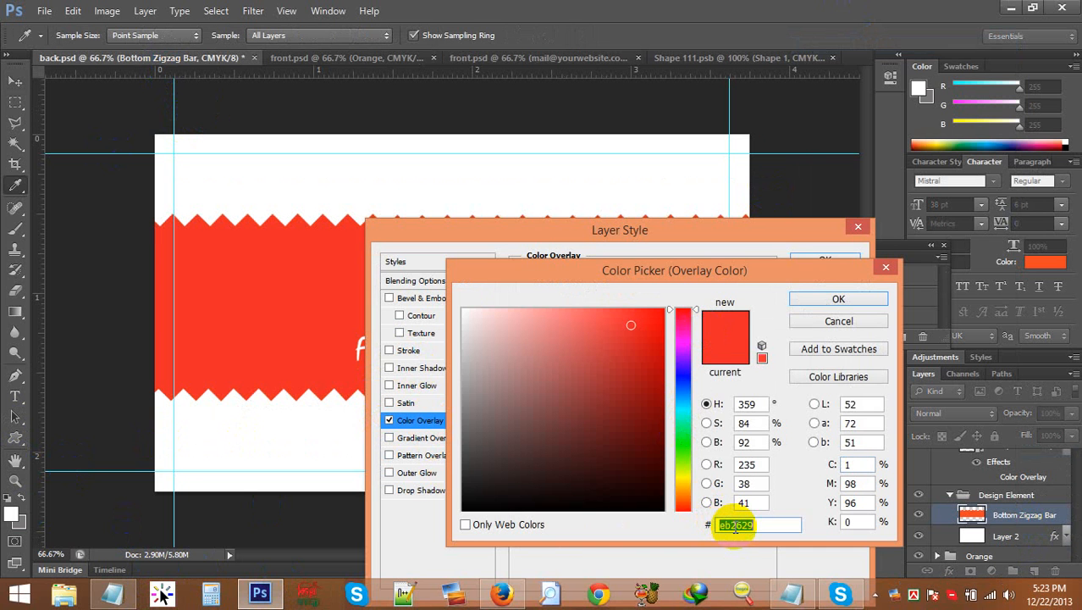
{"action": "type", "text": "1c1c1c"}
{"action": "left_click", "coordinate": [837, 298]}
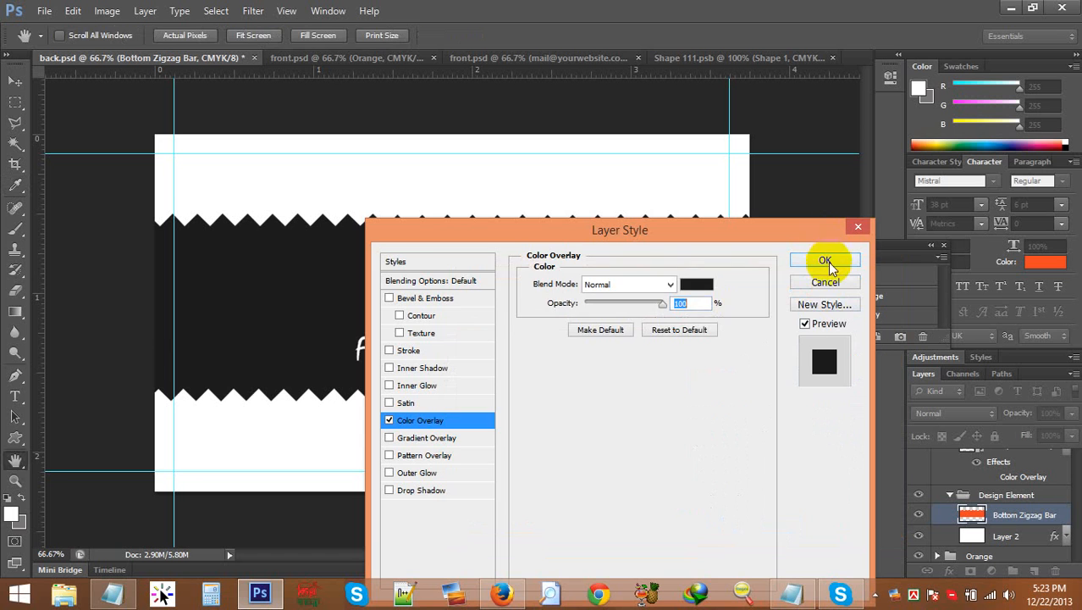
{"action": "left_click", "coordinate": [827, 282]}
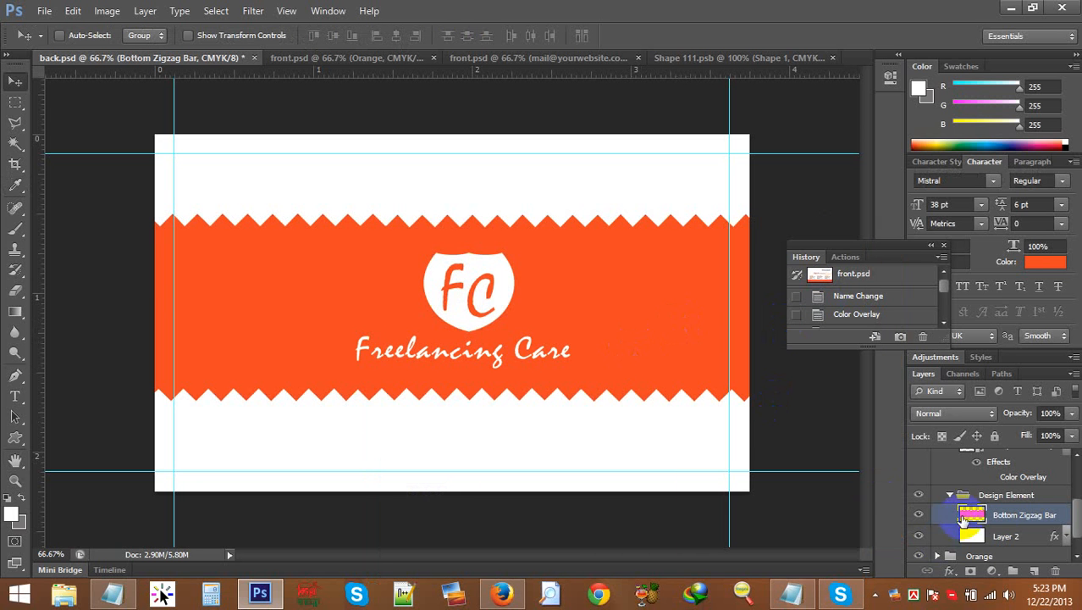
Step: Add a Color Overlay of #1C1C1C at 100% opacity to the Bottom Zigzag Bar layer in the Black group
{"action": "right_click", "coordinate": [1004, 527]}
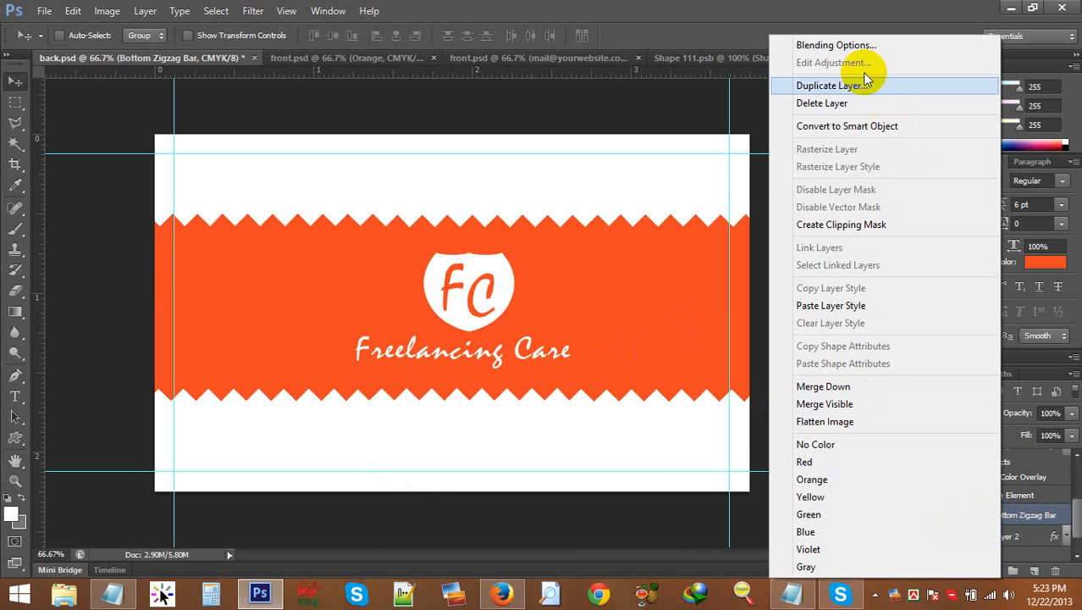
{"action": "left_click", "coordinate": [764, 149]}
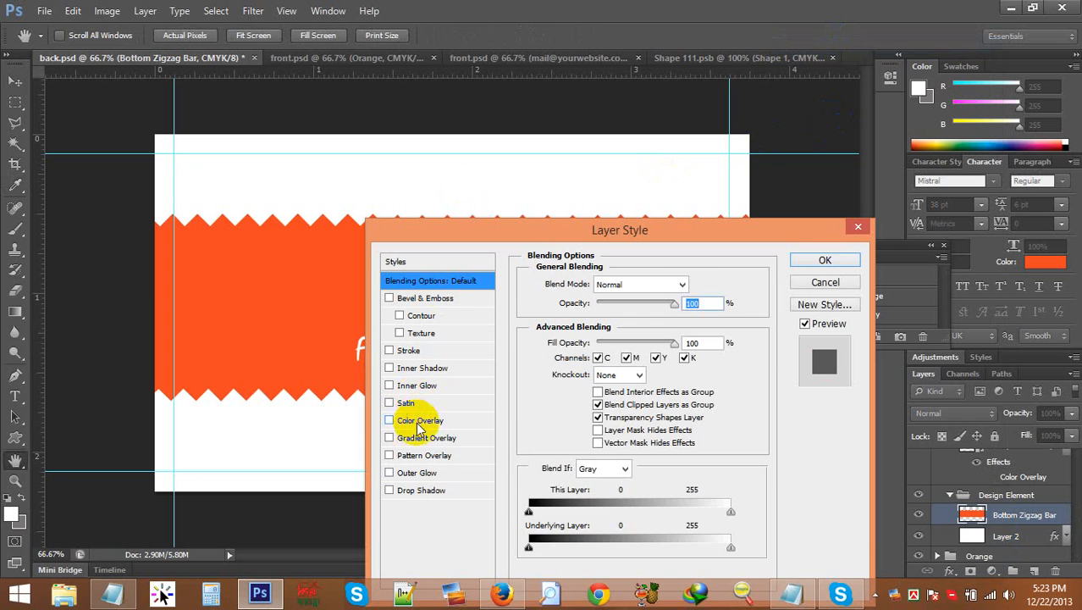
{"action": "left_click", "coordinate": [419, 420]}
{"action": "left_click", "coordinate": [694, 283]}
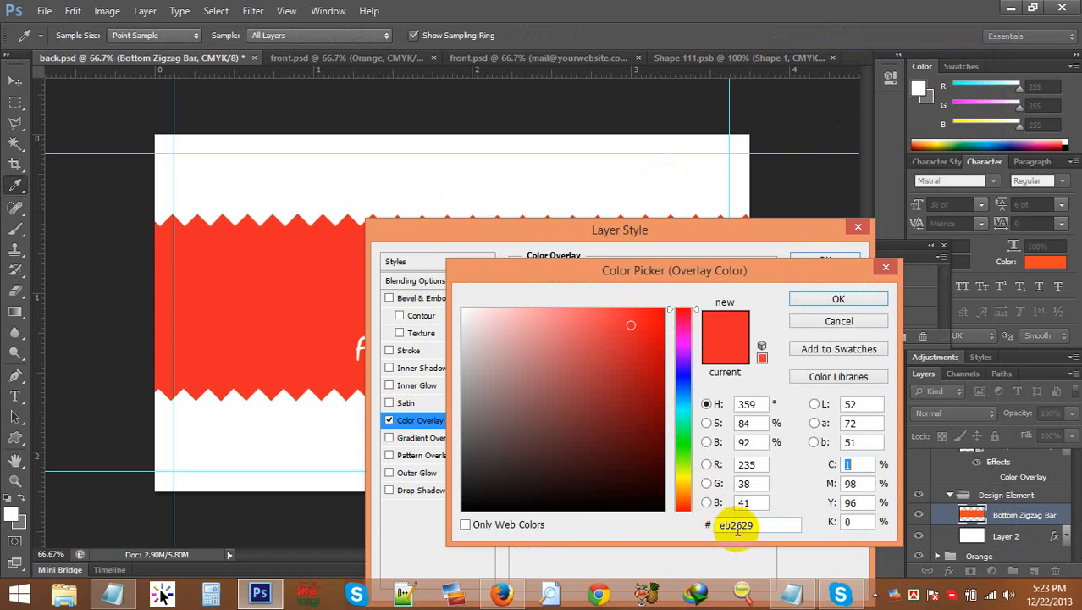
{"action": "type", "text": "1C1C1C"}
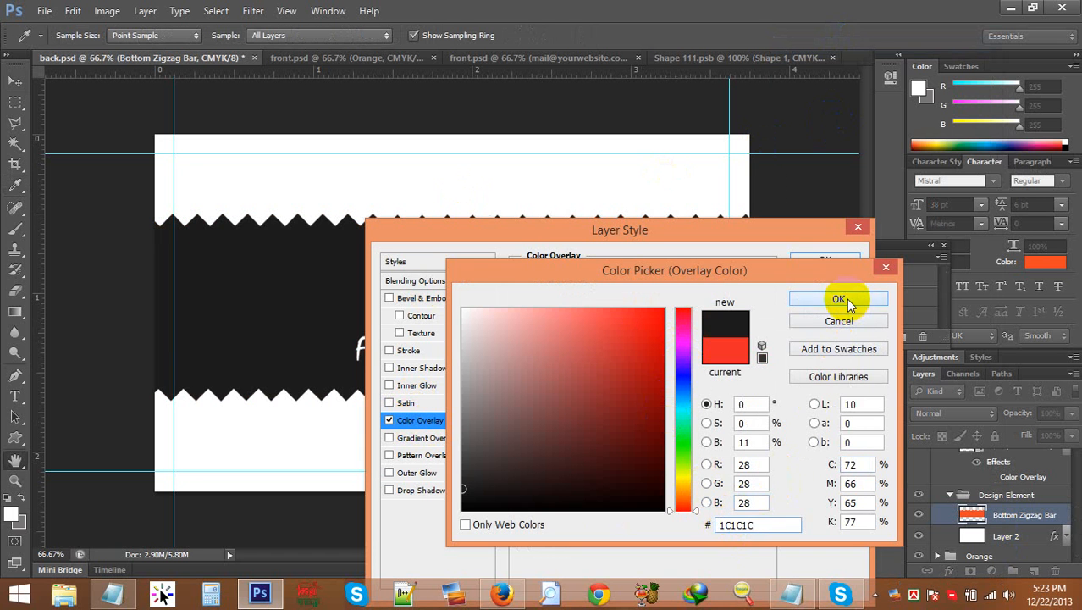
{"action": "left_click", "coordinate": [839, 300]}
{"action": "left_click", "coordinate": [813, 265]}
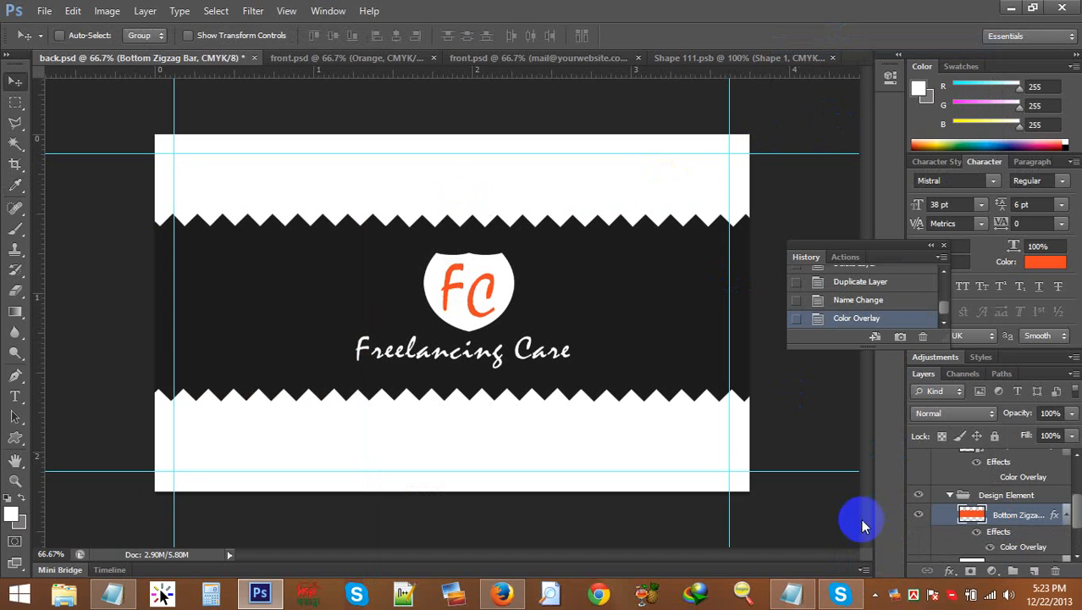
Step: Recolour the letter F in the shield logo to #1C1C1C and commit the text edit
{"action": "left_click", "coordinate": [12, 396]}
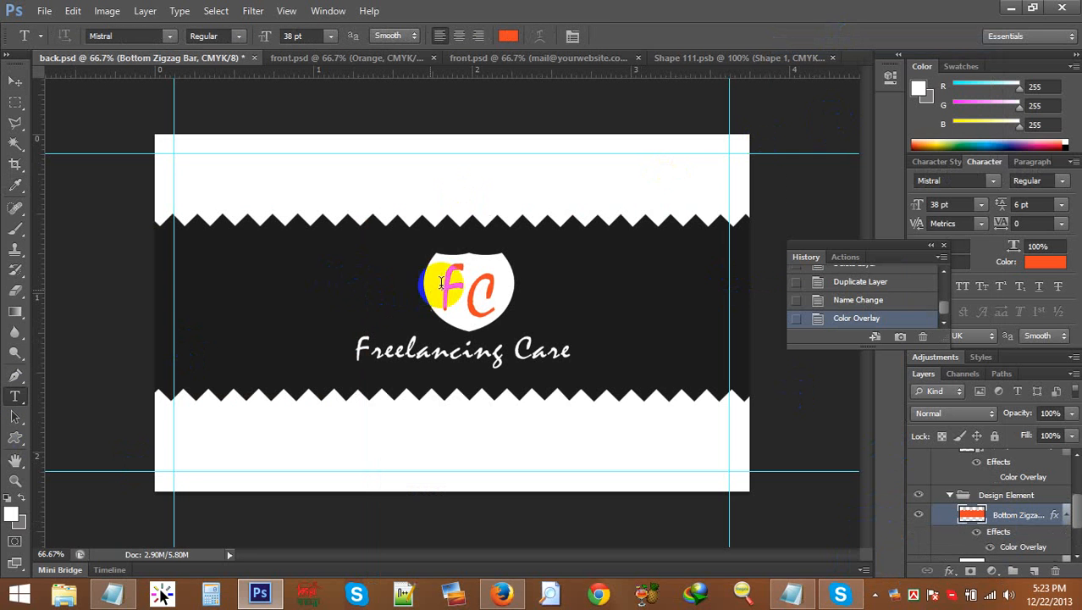
{"action": "double_click", "coordinate": [446, 284]}
{"action": "left_click", "coordinate": [508, 35]}
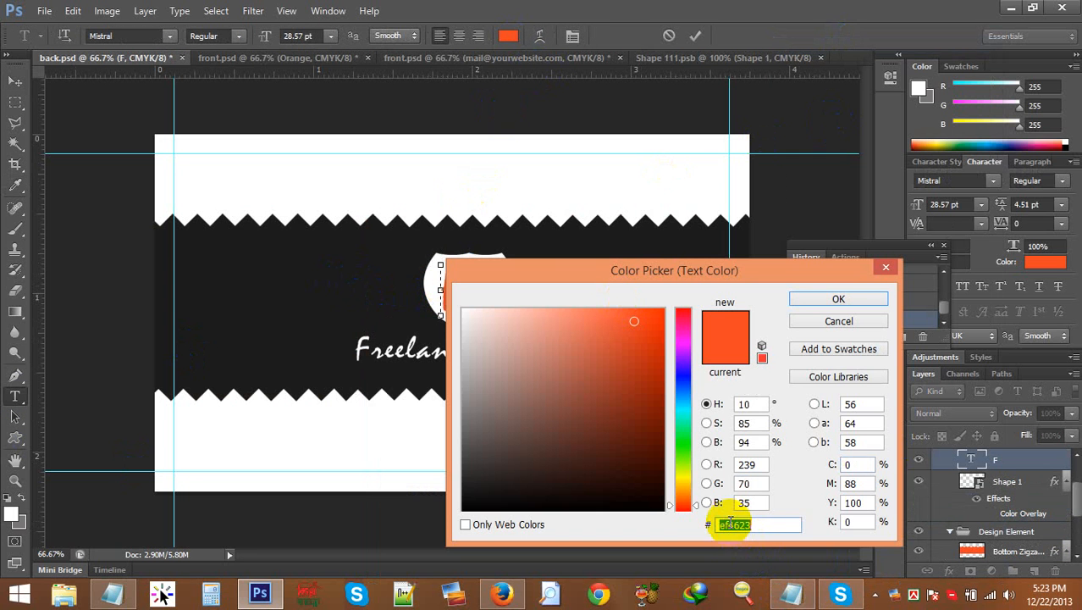
{"action": "type", "text": "1c1c1c"}
{"action": "left_click", "coordinate": [847, 298]}
{"action": "left_click", "coordinate": [151, 271]}
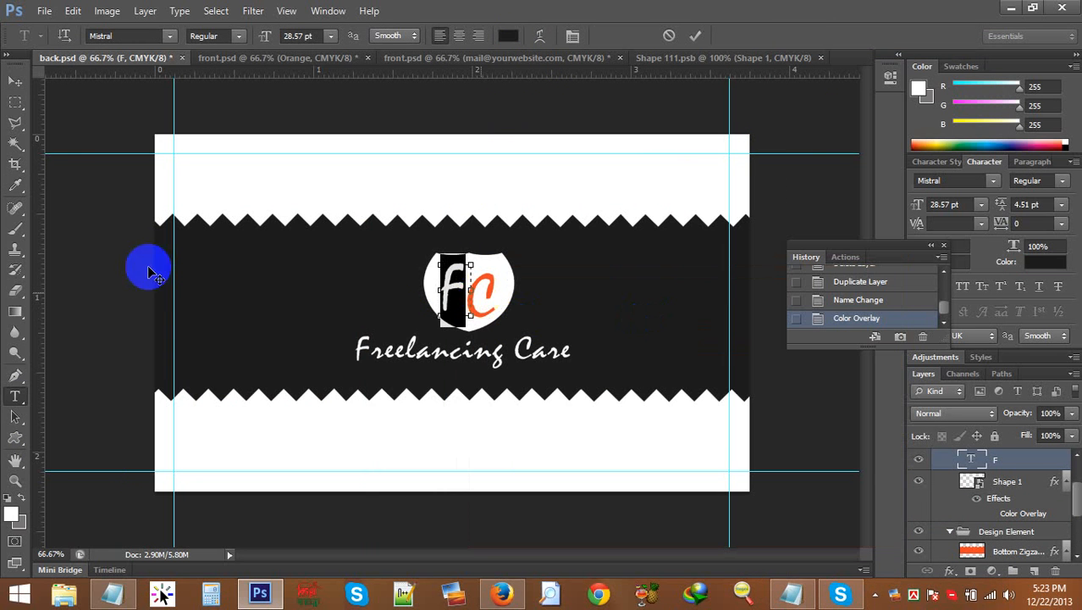
{"action": "left_click", "coordinate": [17, 84]}
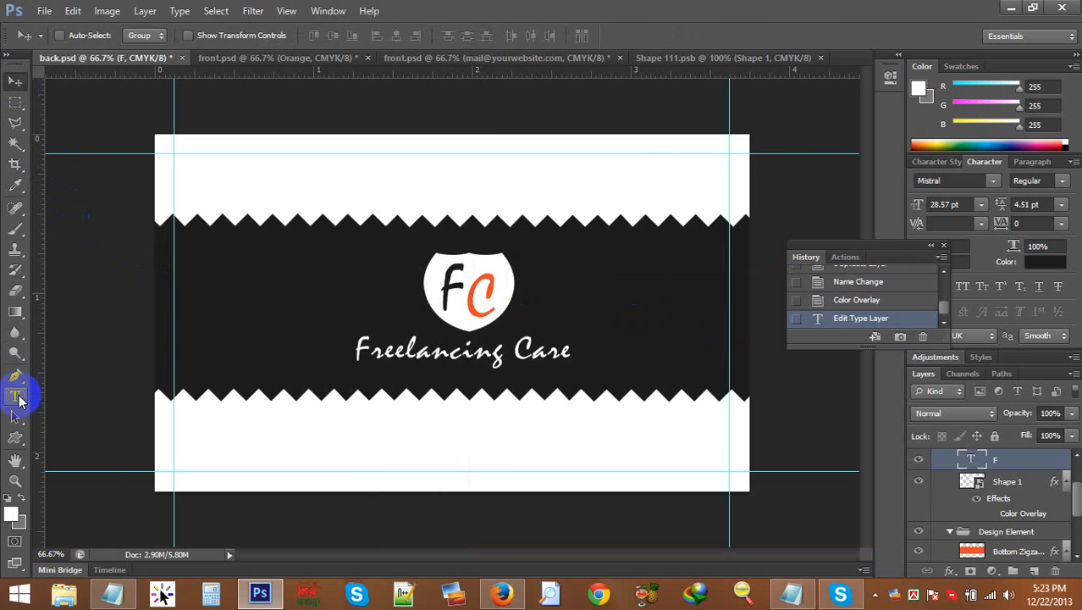
Step: Recolour the letter C in the shield logo to #1C1C1C and commit the text edit
{"action": "left_click", "coordinate": [15, 398]}
{"action": "left_click", "coordinate": [477, 295]}
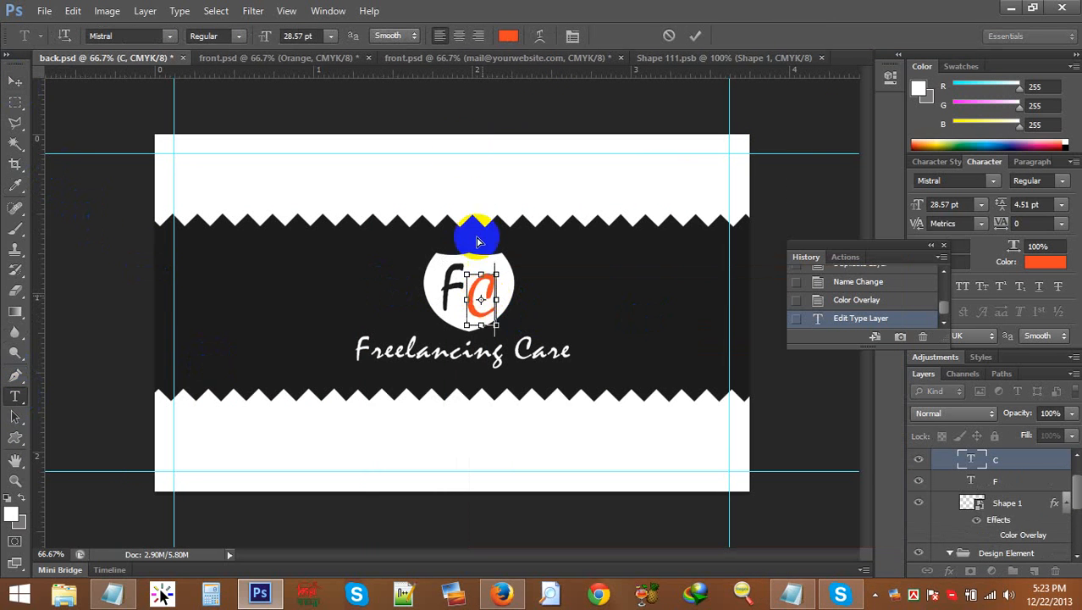
{"action": "left_click", "coordinate": [457, 103]}
{"action": "key", "text": "ctrl+a"}
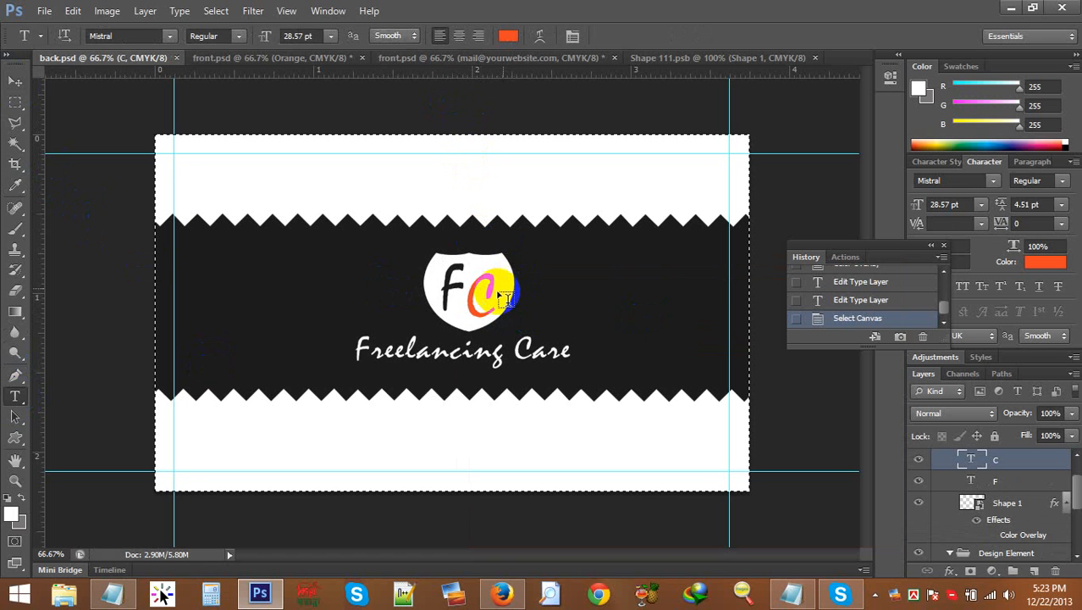
{"action": "double_click", "coordinate": [483, 287]}
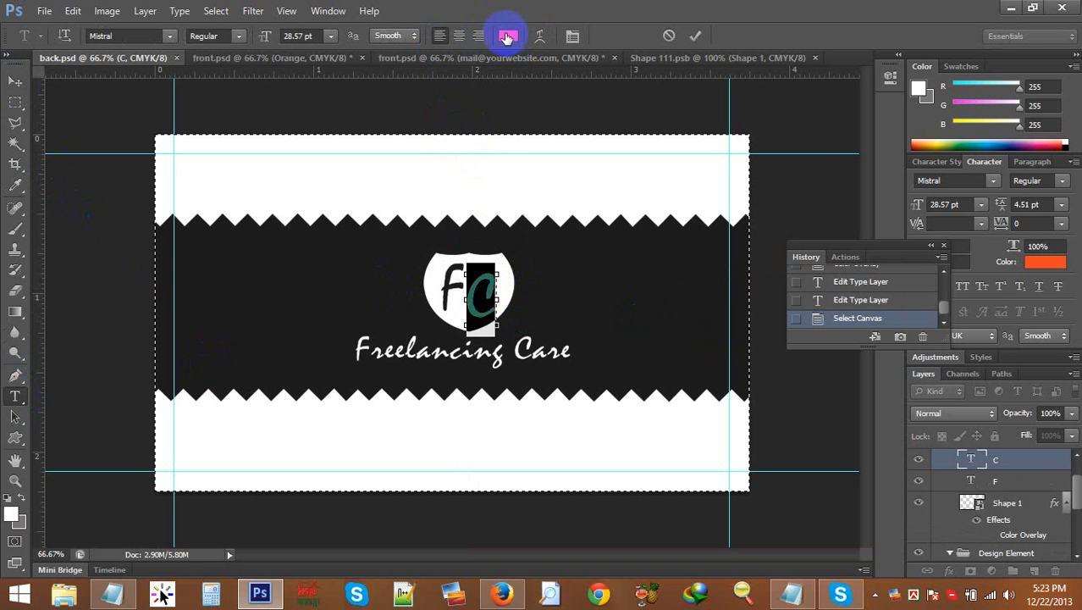
{"action": "left_click", "coordinate": [508, 36]}
{"action": "left_click", "coordinate": [734, 525]}
{"action": "type", "text": "1c1c1c"}
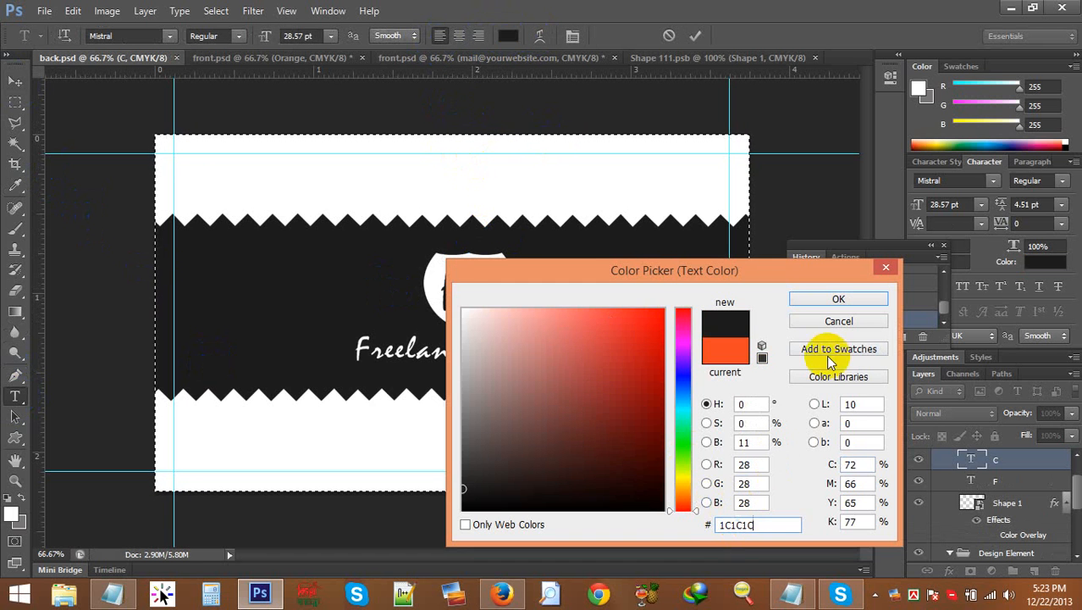
{"action": "left_click", "coordinate": [839, 299]}
{"action": "left_click", "coordinate": [16, 80]}
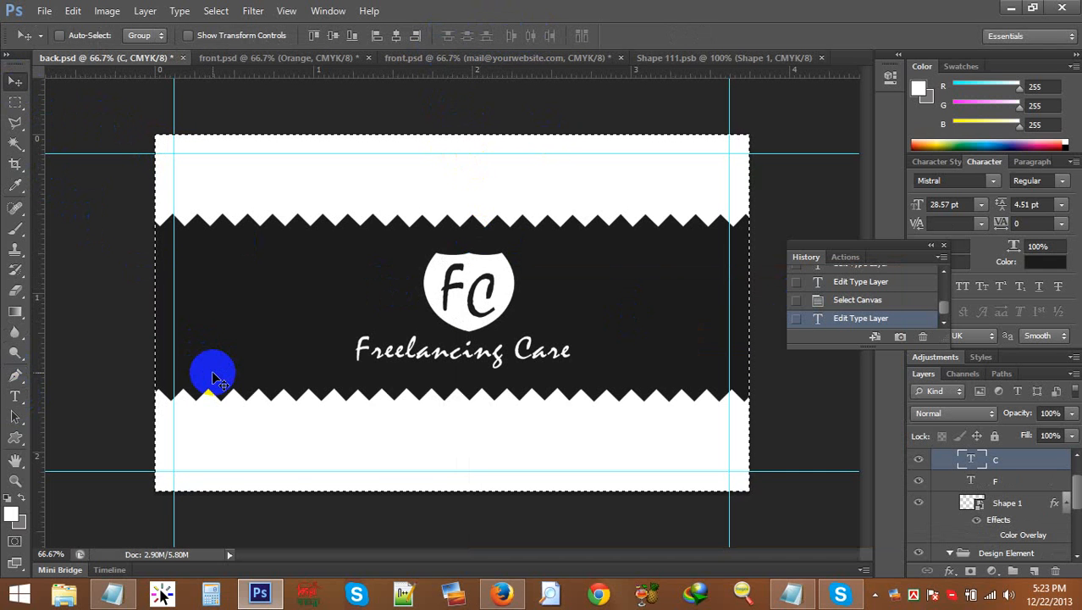
Step: Look over the front.psd design, return to back.psd and save it
{"action": "left_click", "coordinate": [683, 60]}
{"action": "left_click", "coordinate": [203, 58]}
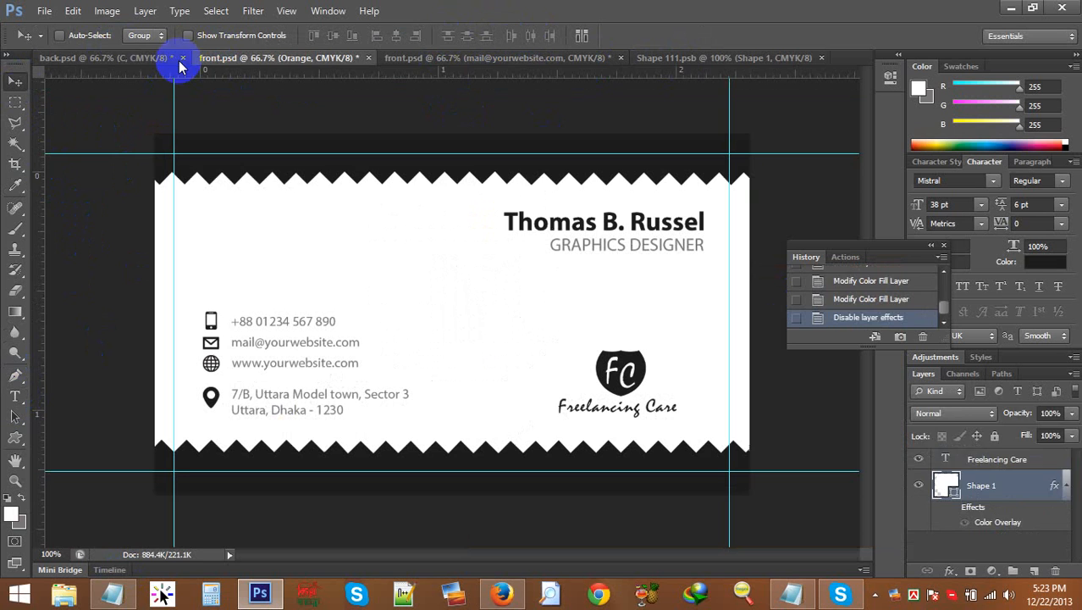
{"action": "left_click", "coordinate": [136, 57]}
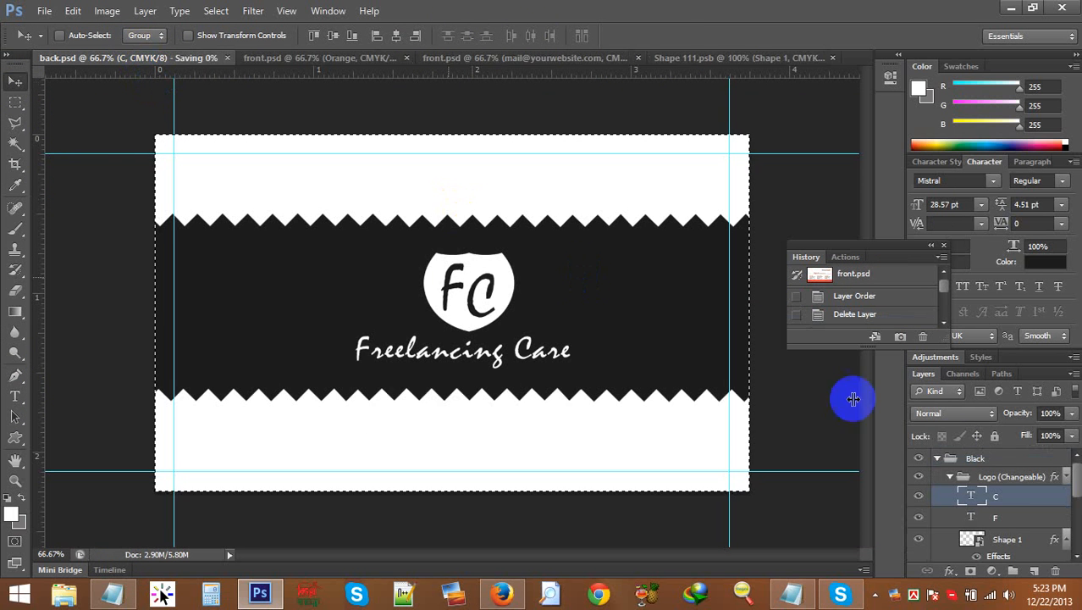
Step: Collapse the Logo (Changeable) group and its parent Black group in back.psd
{"action": "left_click", "coordinate": [951, 478]}
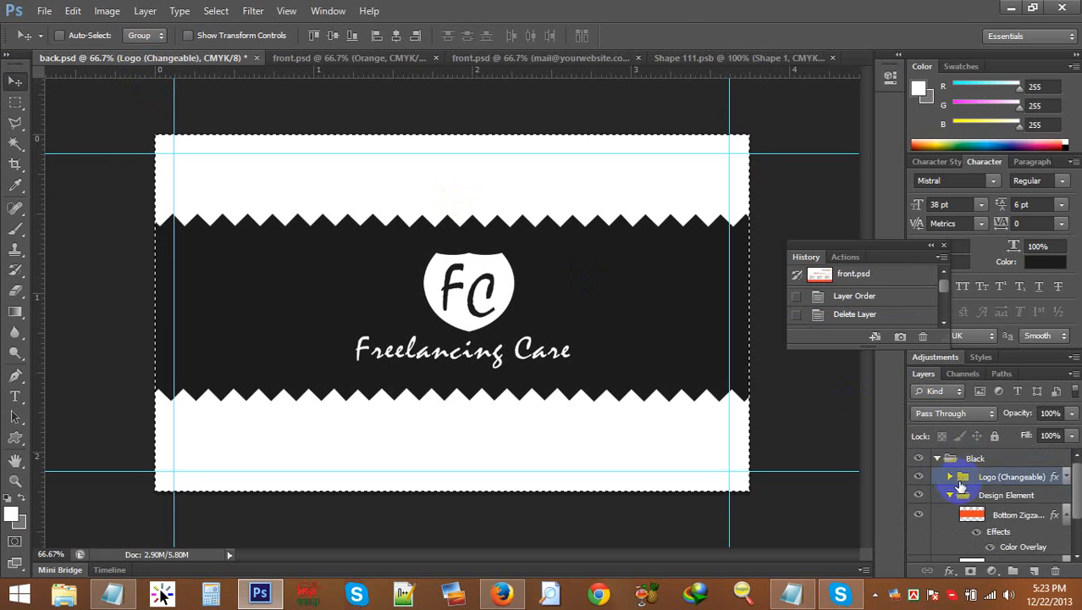
{"action": "left_click", "coordinate": [938, 459]}
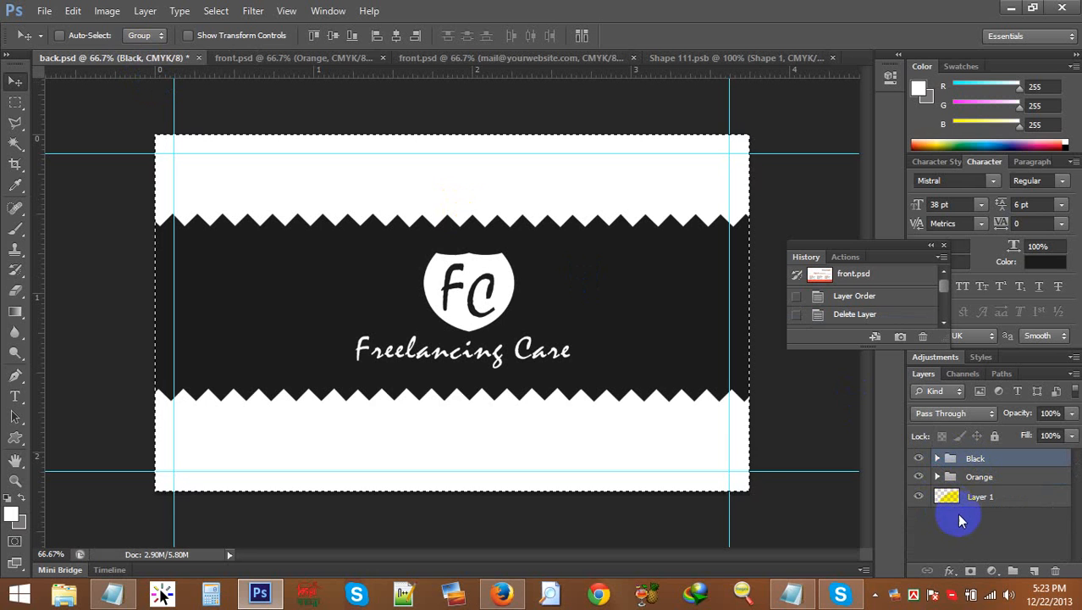
{"action": "left_click_drag", "start_coordinate": [981, 501], "coordinate": [855, 499]}
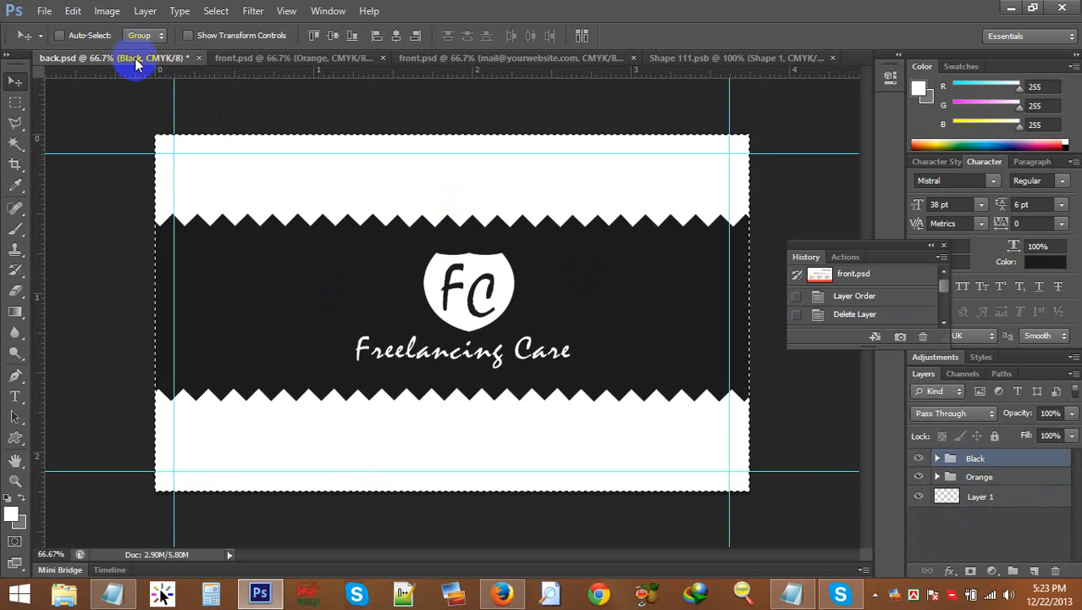
{"action": "left_click_drag", "start_coordinate": [136, 65], "coordinate": [173, 169]}
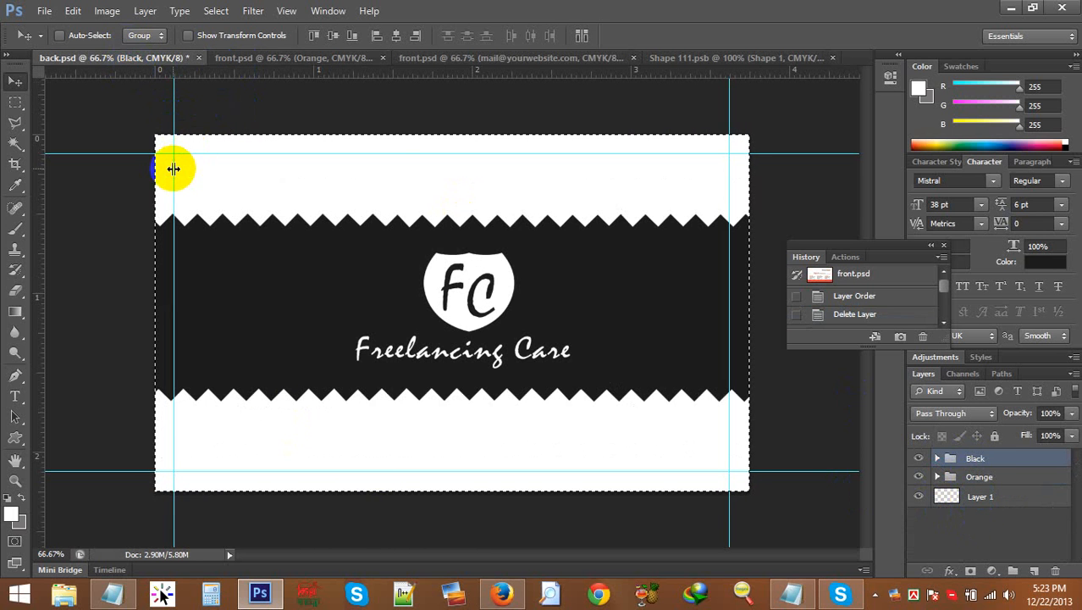